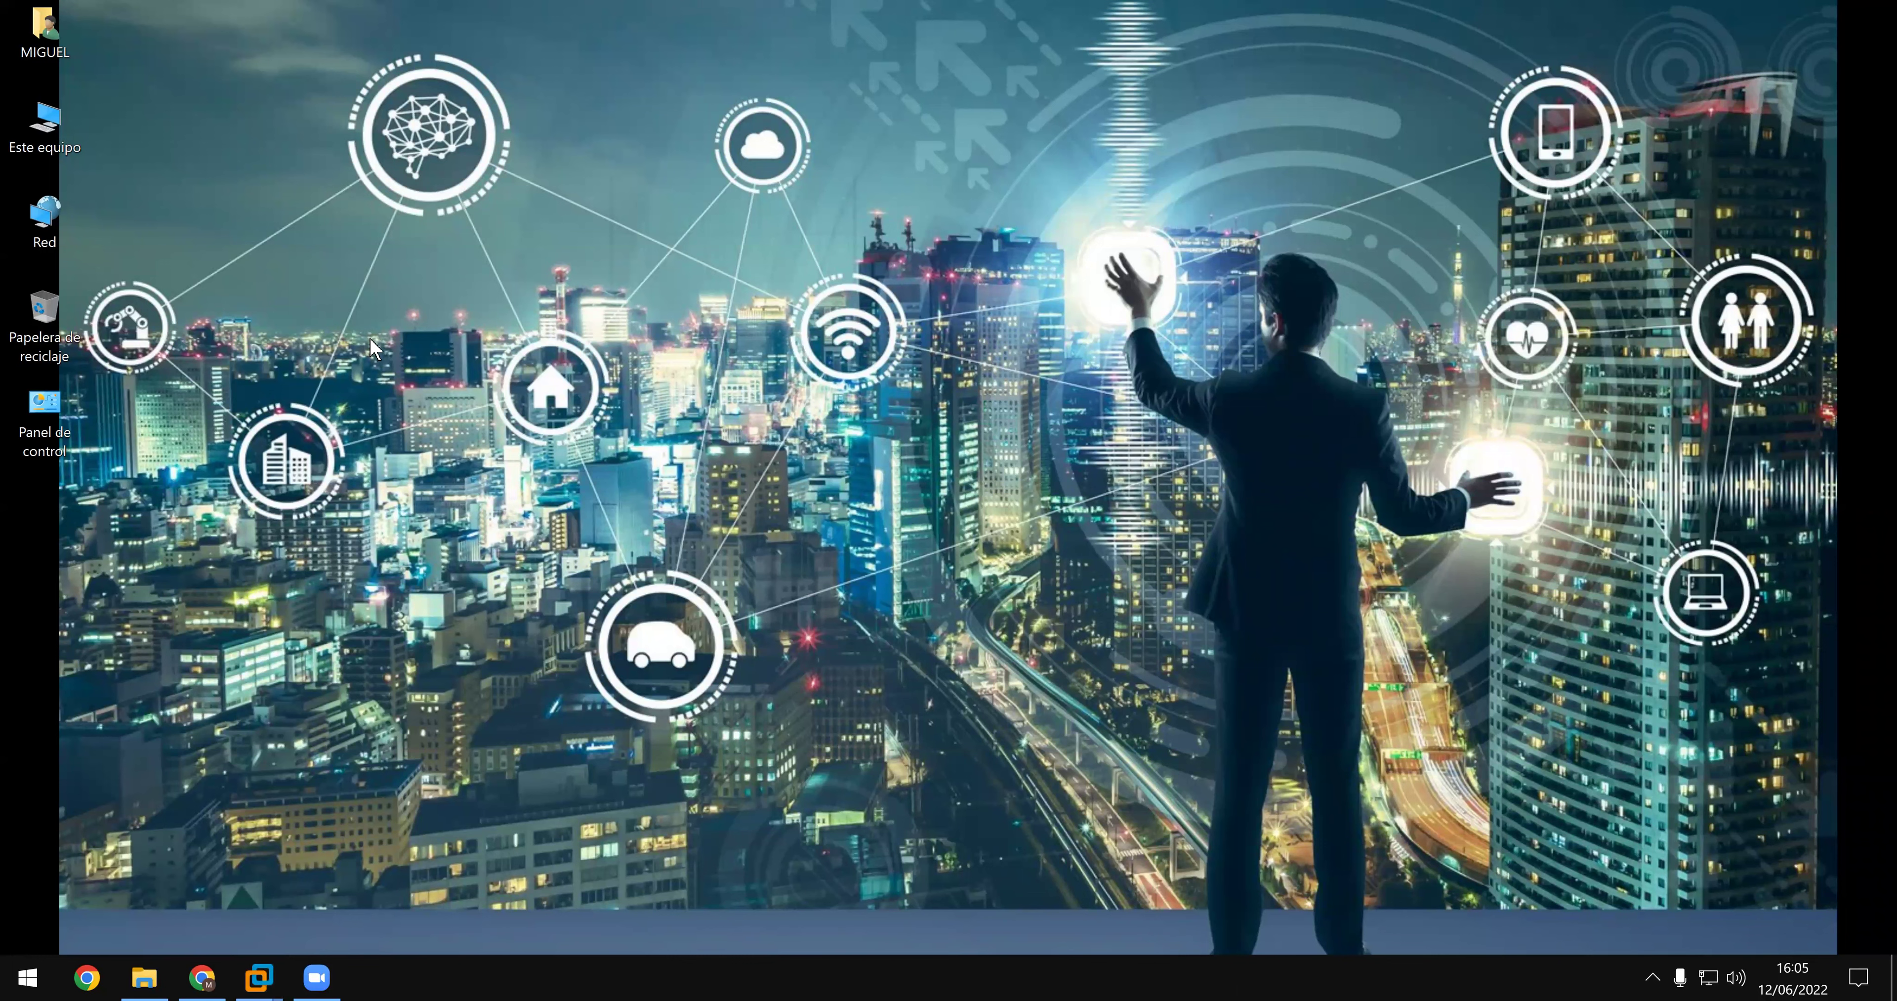
{"action": "key", "text": "super"}
{"action": "type", "text": "ciS"}
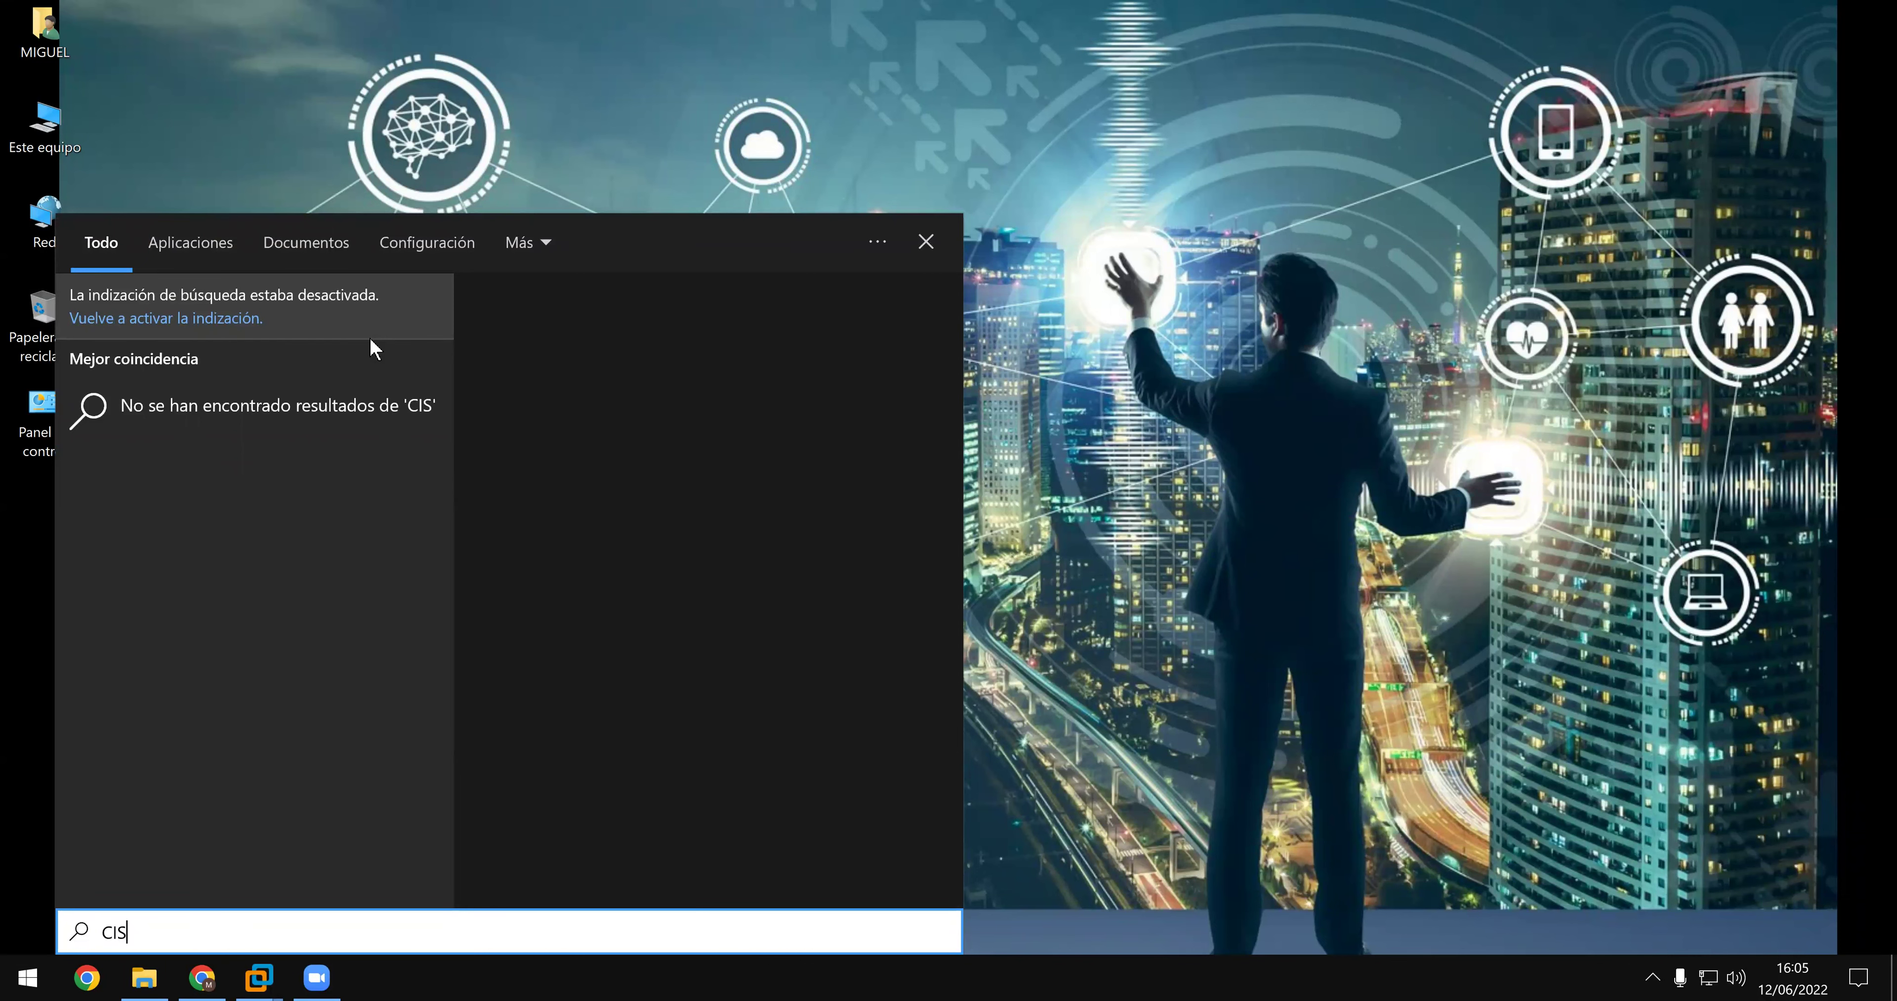
{"action": "type", "text": "CO"}
{"action": "left_click", "coordinate": [1074, 104]}
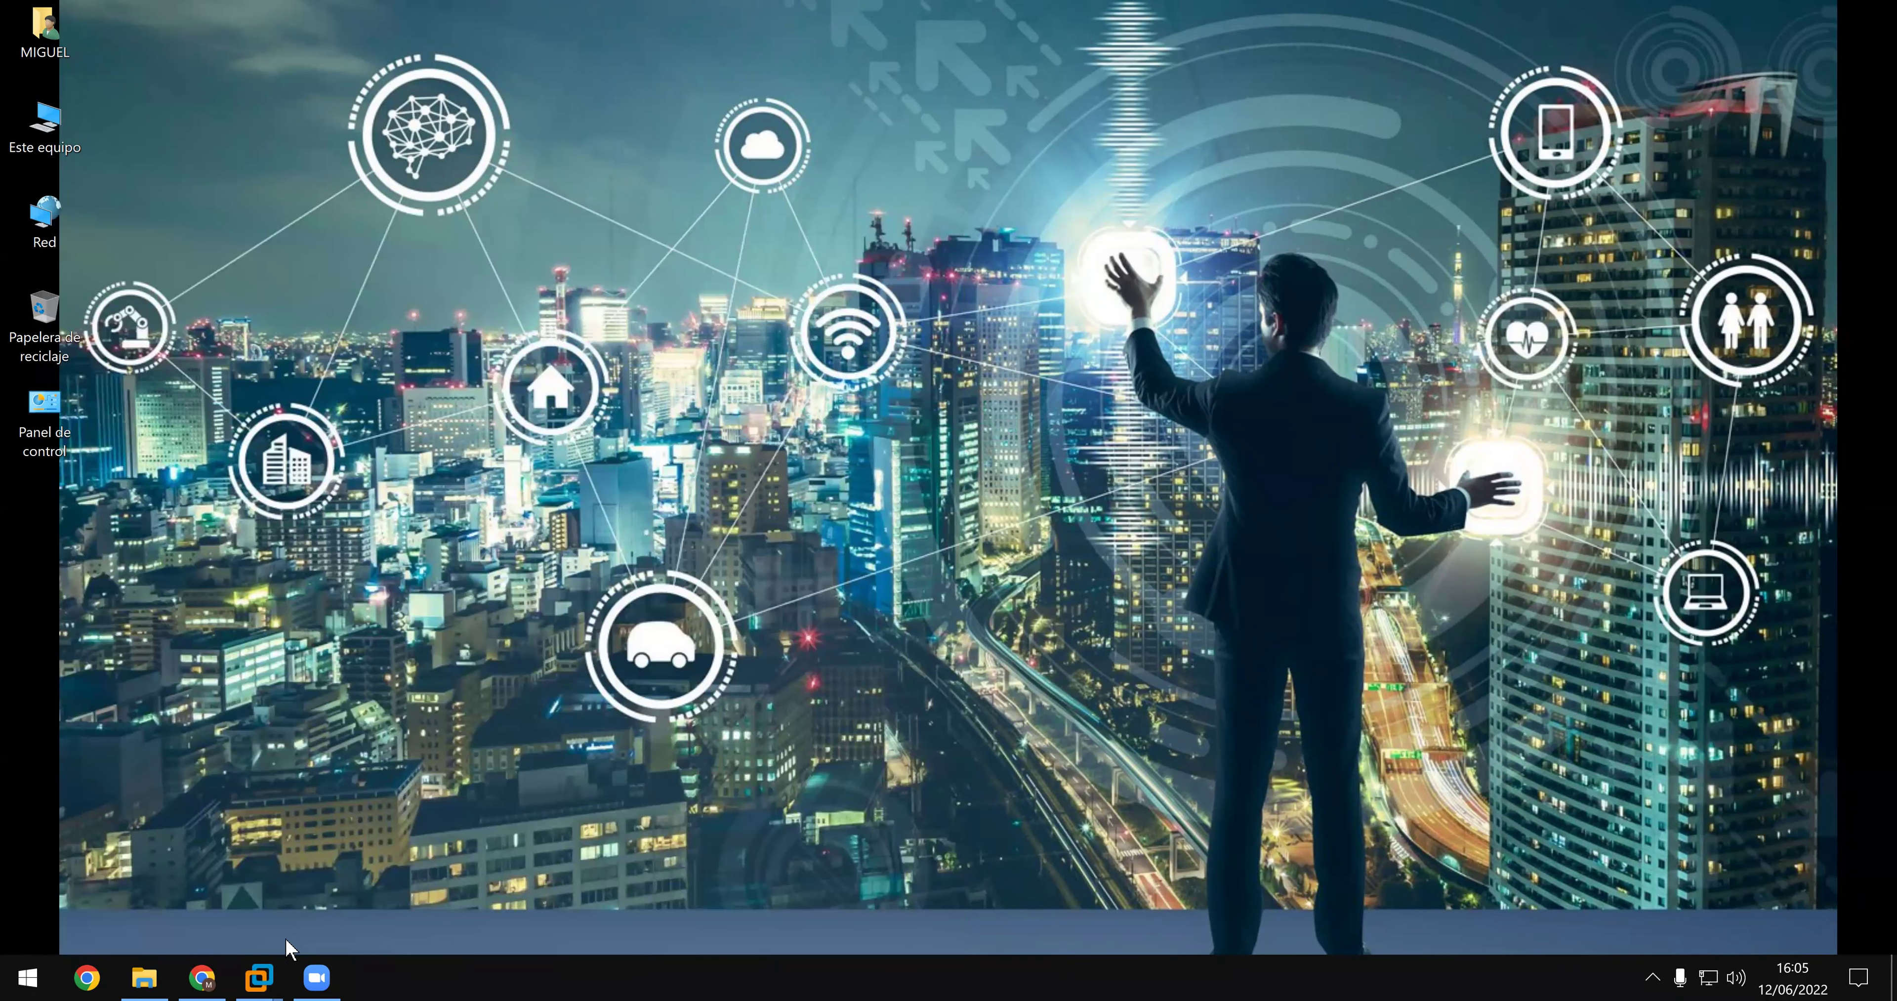
- Switch to the Windows 11 PRO virtual machine in VMware Workstation
{"action": "mouse_move", "coordinate": [264, 979]}
{"action": "left_click", "coordinate": [477, 680]}
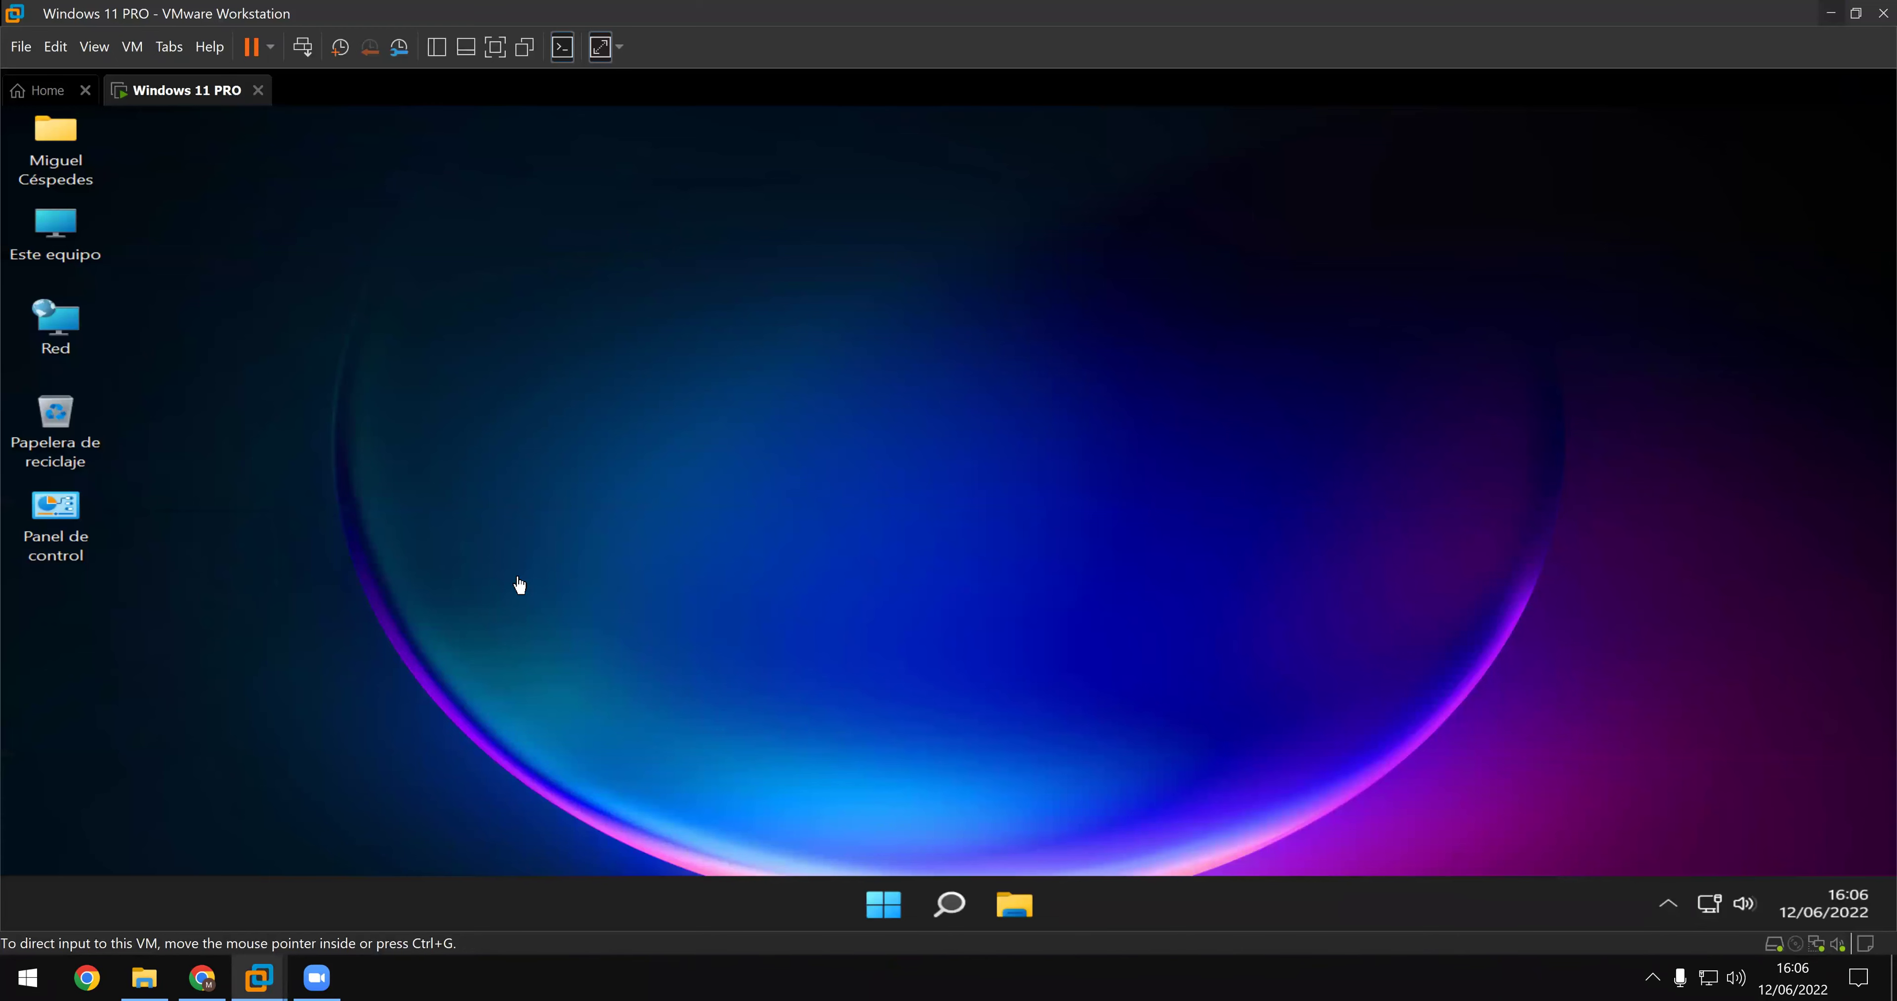
{"action": "key", "text": "super"}
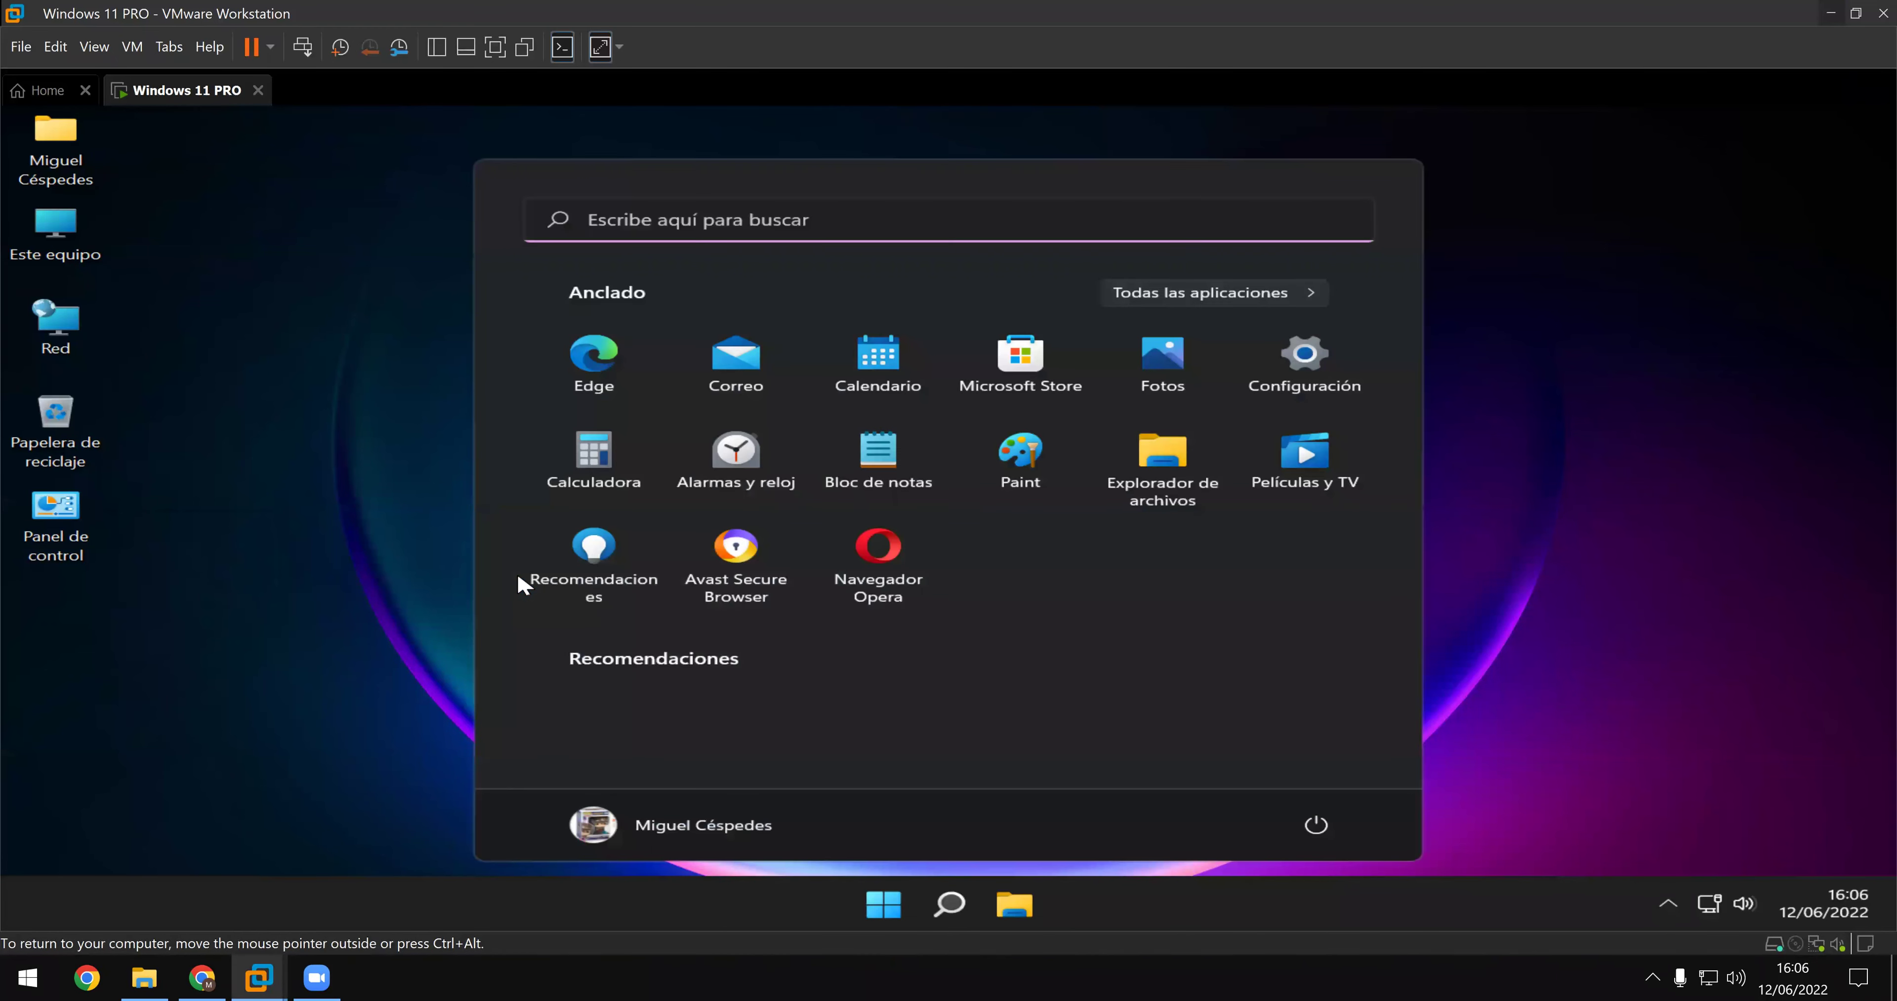
{"action": "type", "text": "c"}
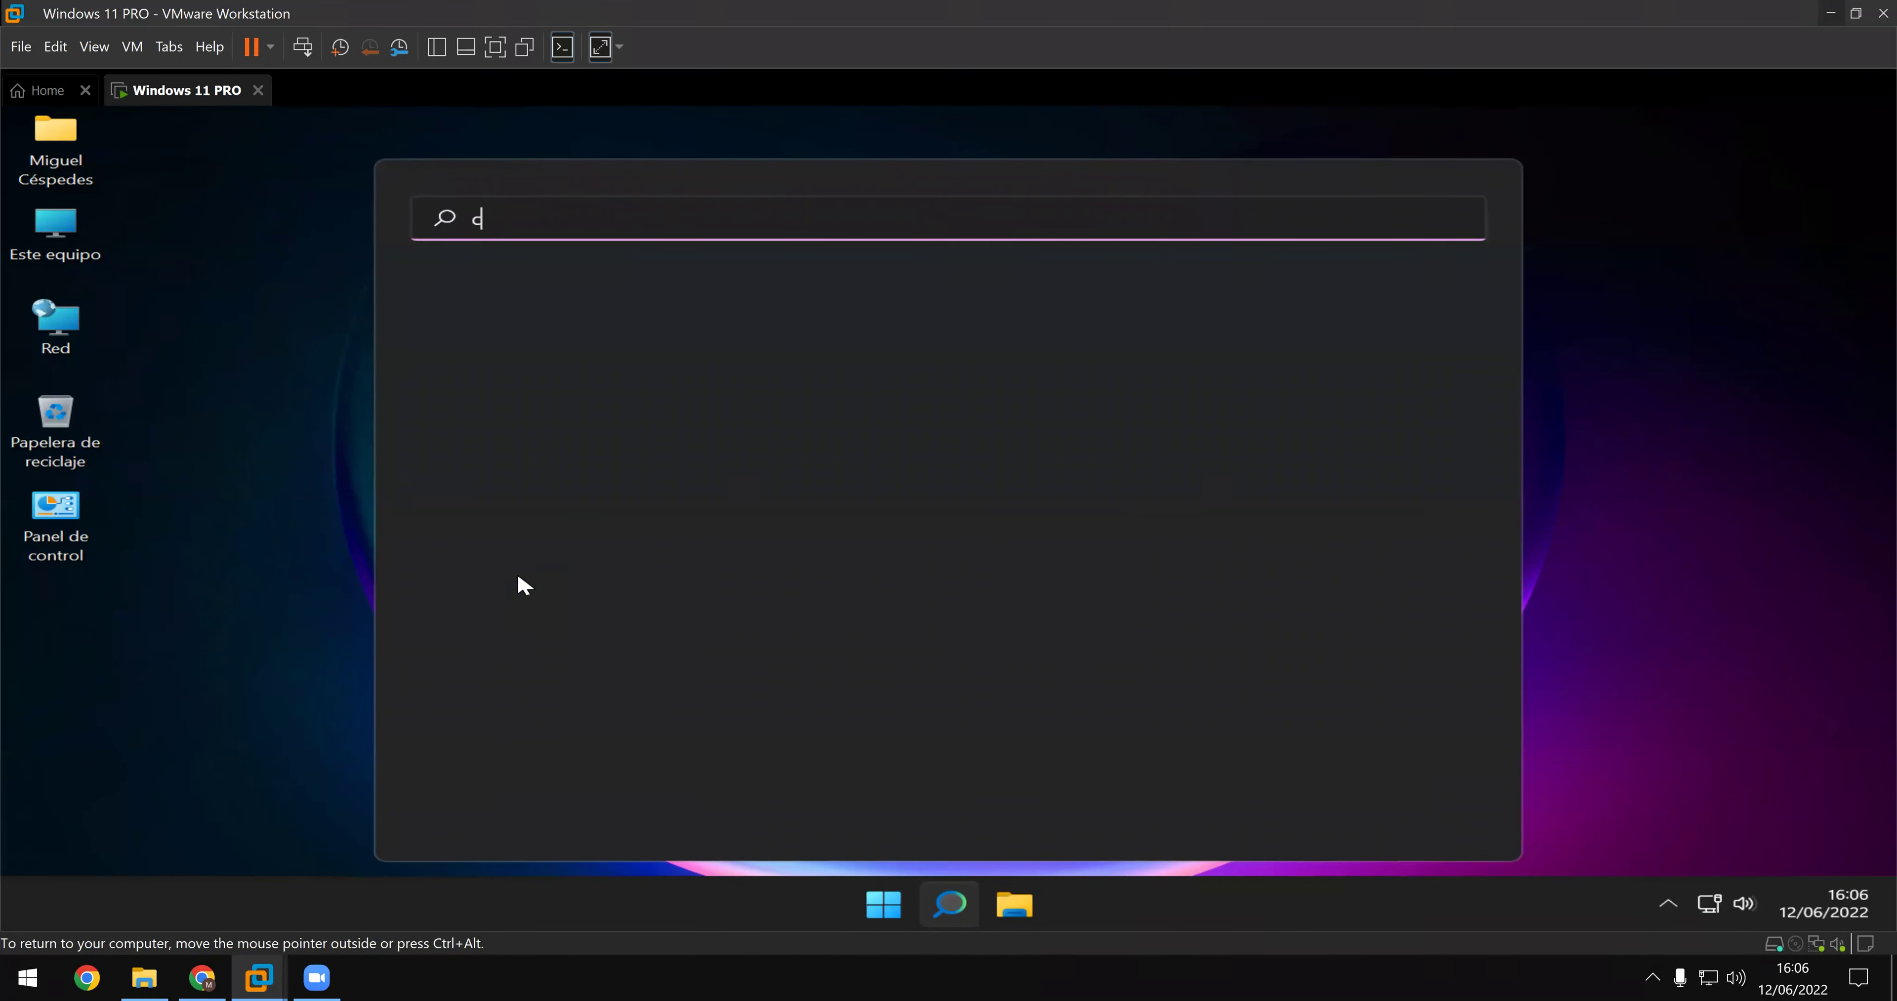
{"action": "type", "text": "iisc"}
{"action": "key", "text": "BackSpace"}
{"action": "key", "text": "BackSpace"}
{"action": "key", "text": "BackSpace"}
{"action": "key", "text": "BackSpace"}
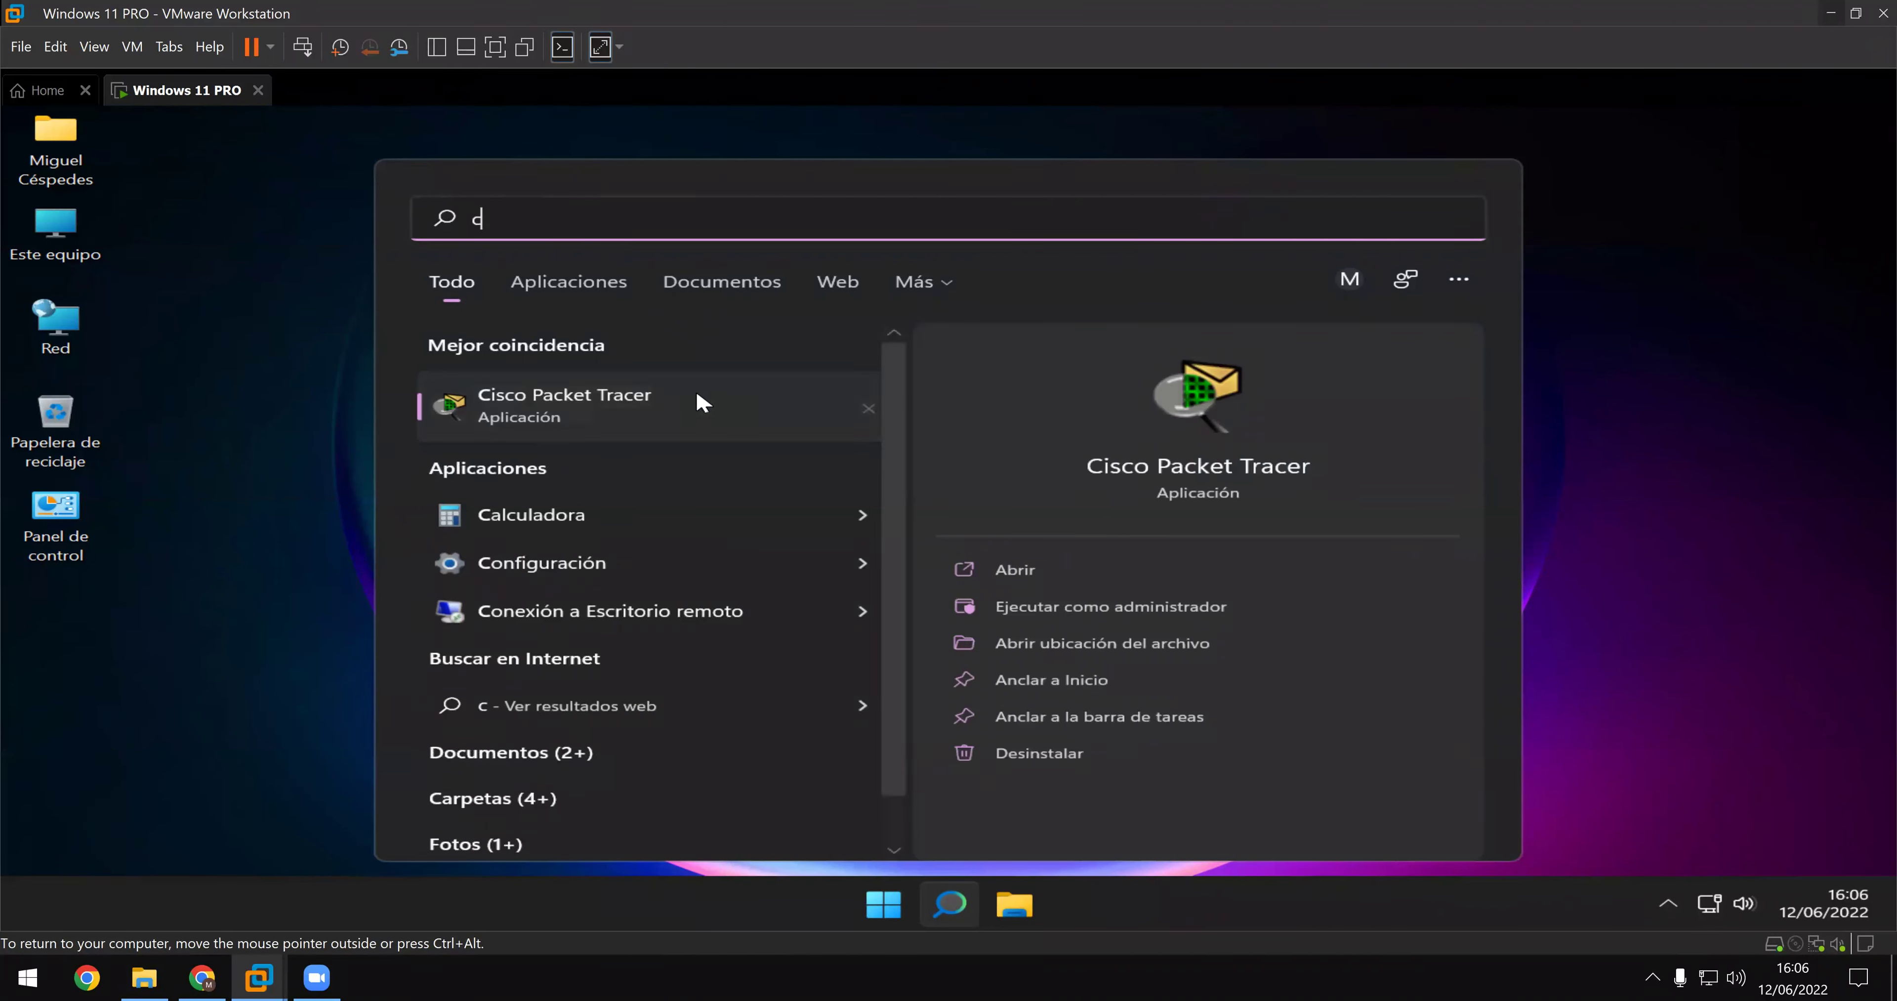
{"action": "left_click", "coordinate": [165, 464]}
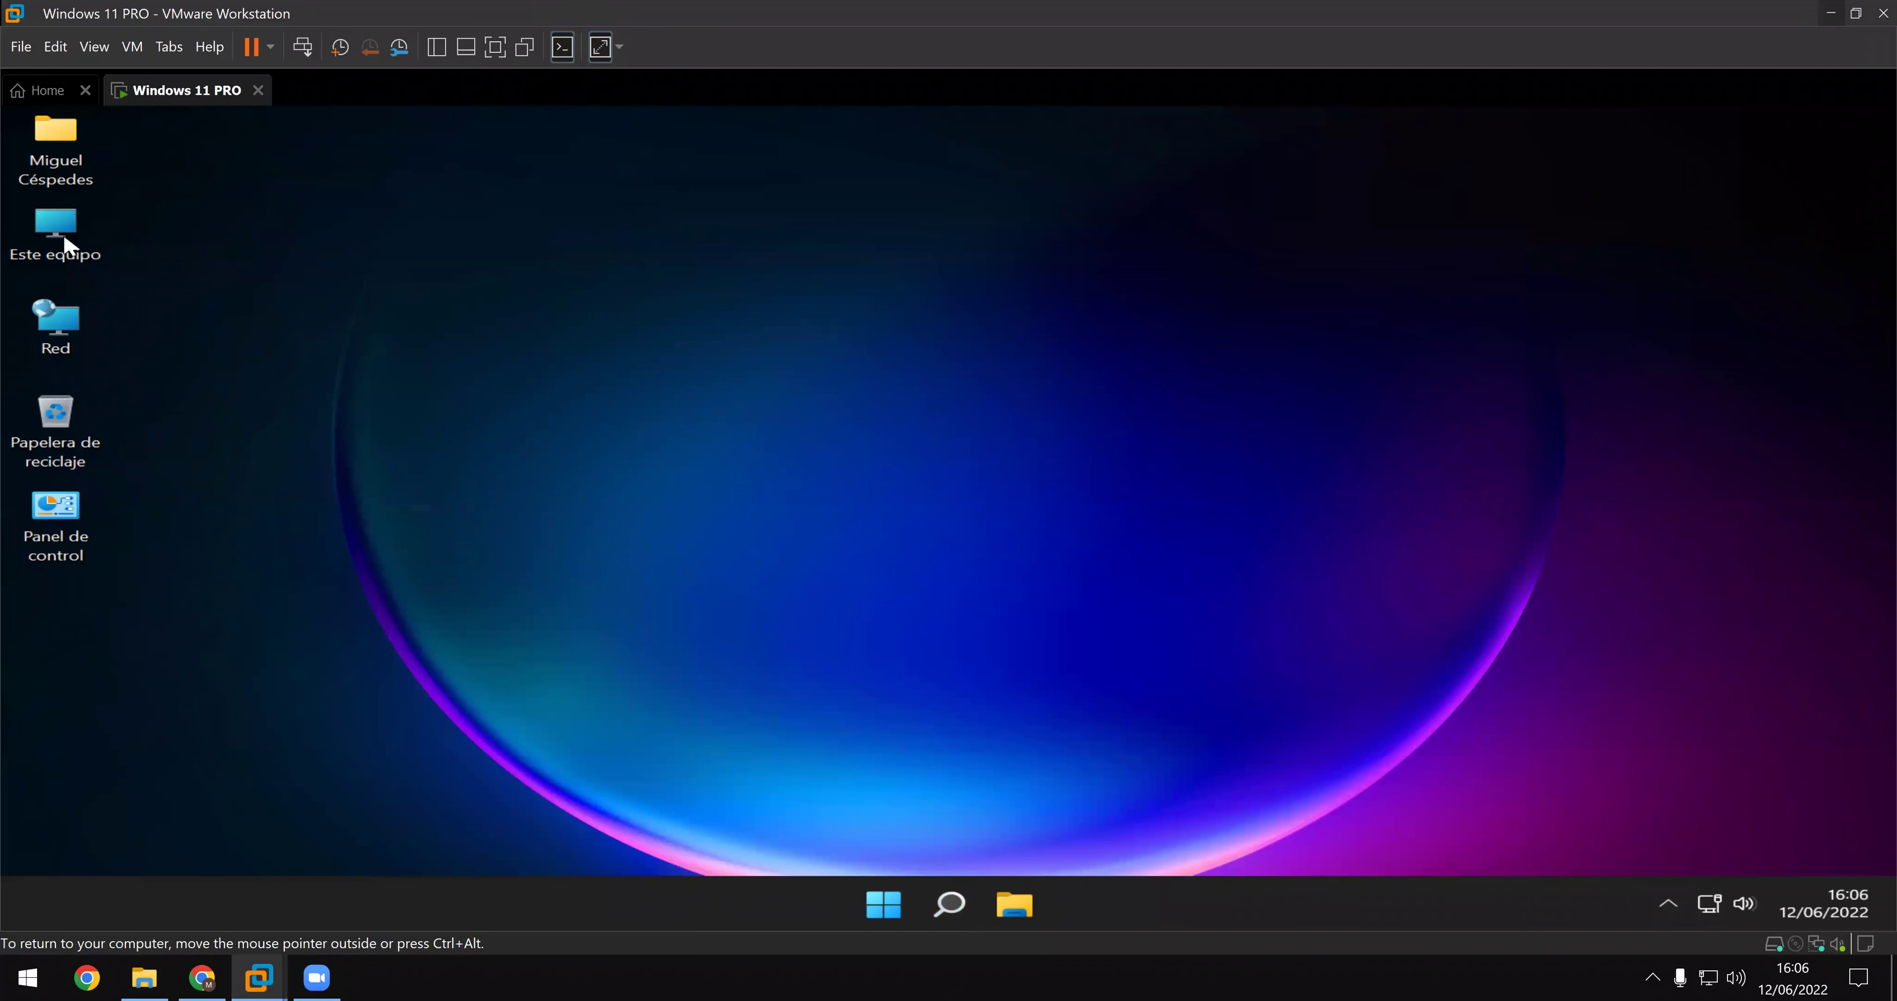
- Launch Cisco Packet Tracer 8.1 from its shortcut in the ICONOS folder on the virtual machine's C: drive
{"action": "double_click", "coordinate": [59, 237]}
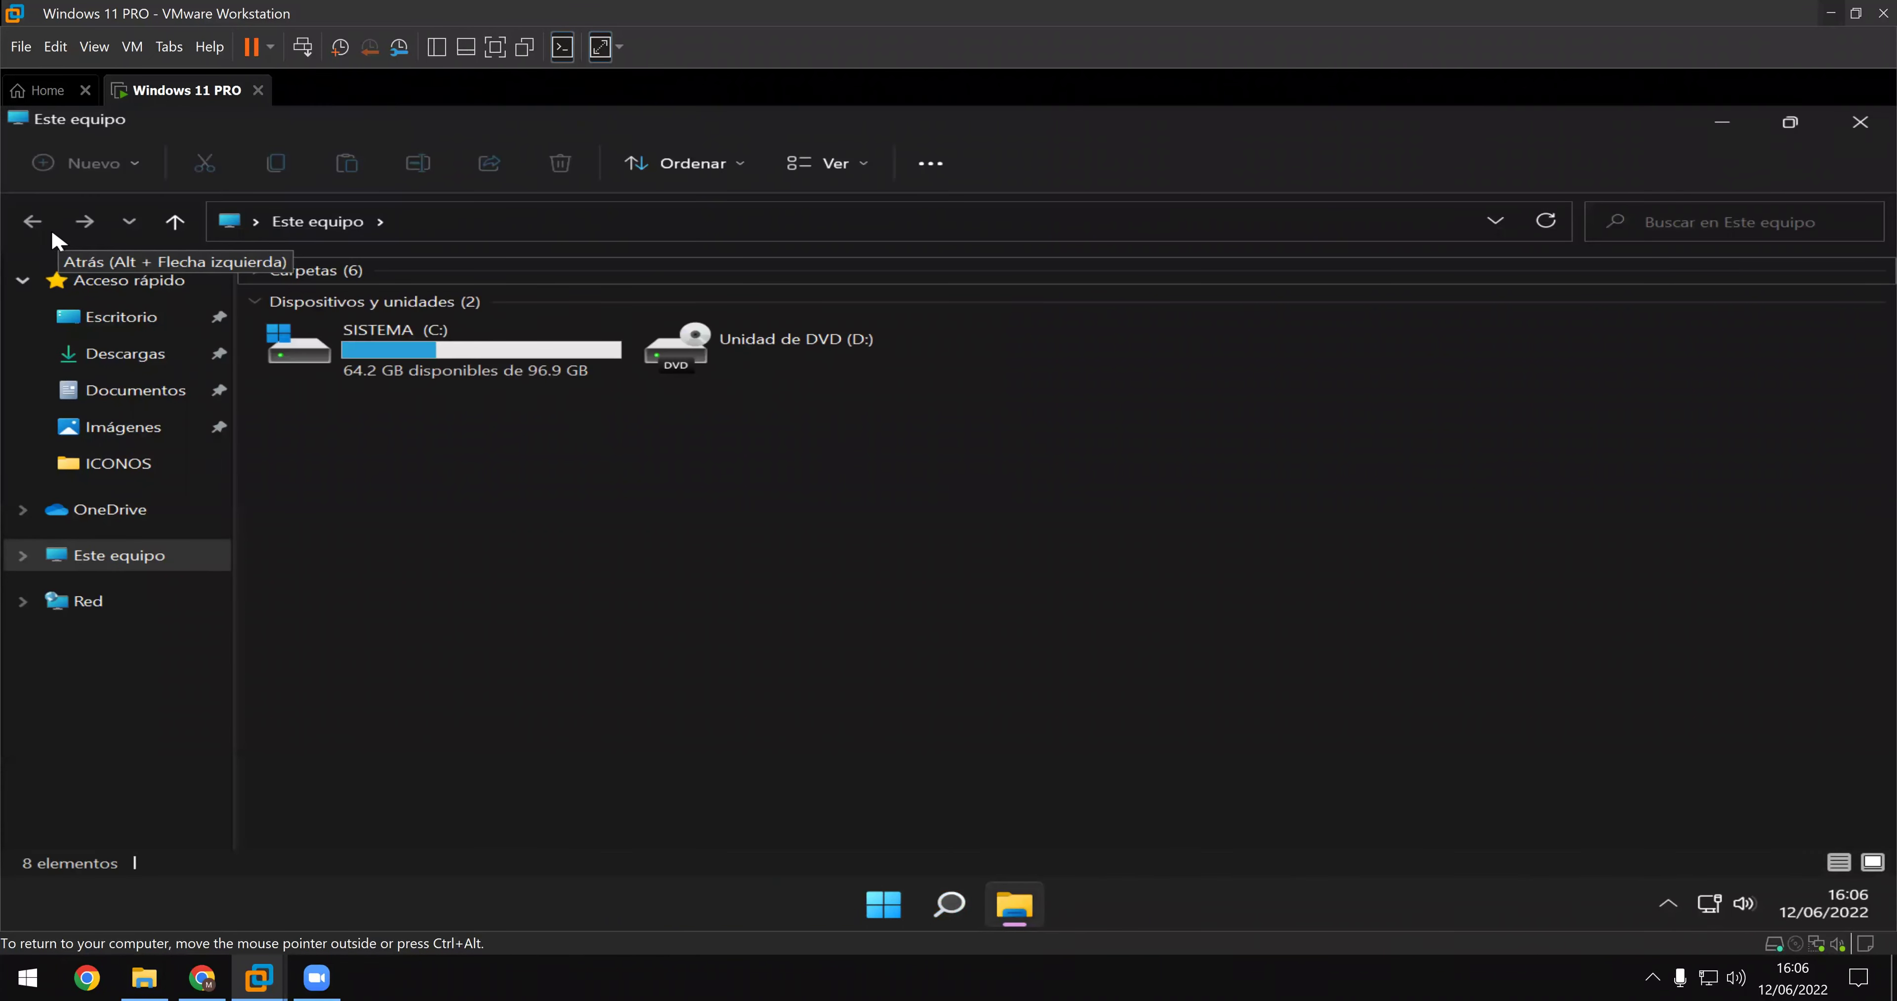
{"action": "double_click", "coordinate": [357, 366]}
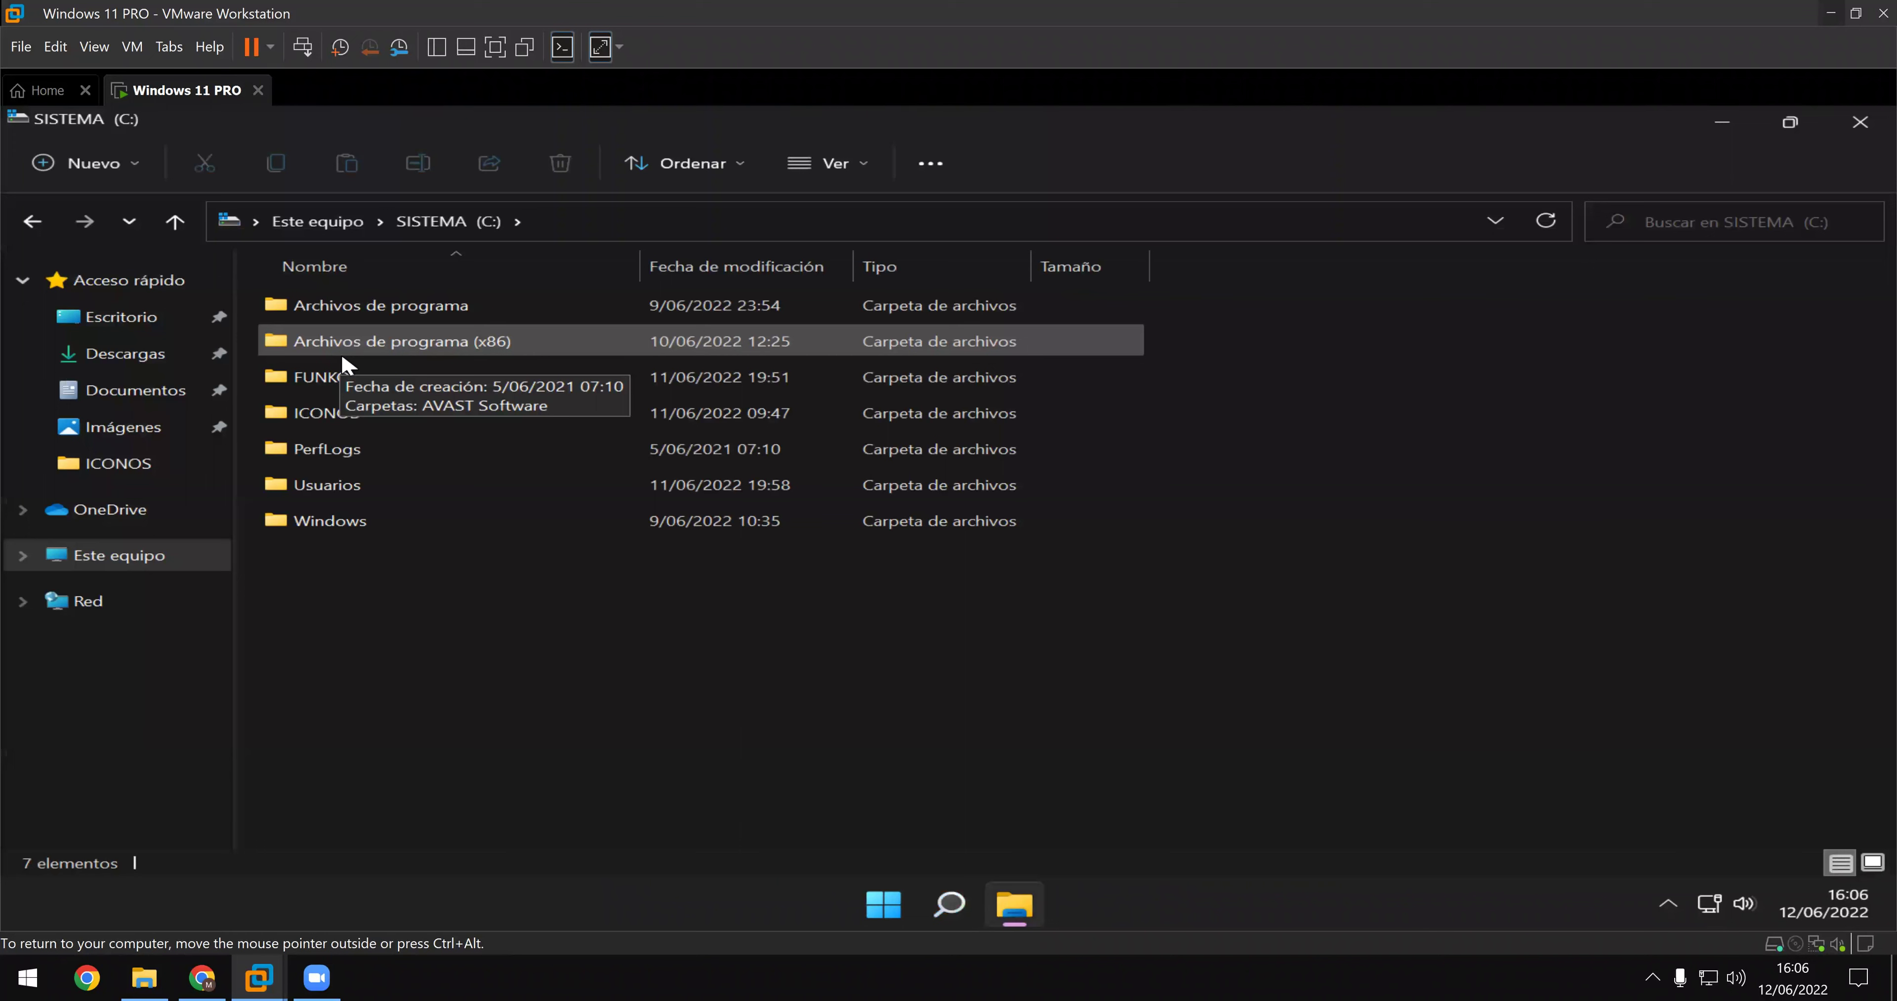
{"action": "double_click", "coordinate": [350, 414]}
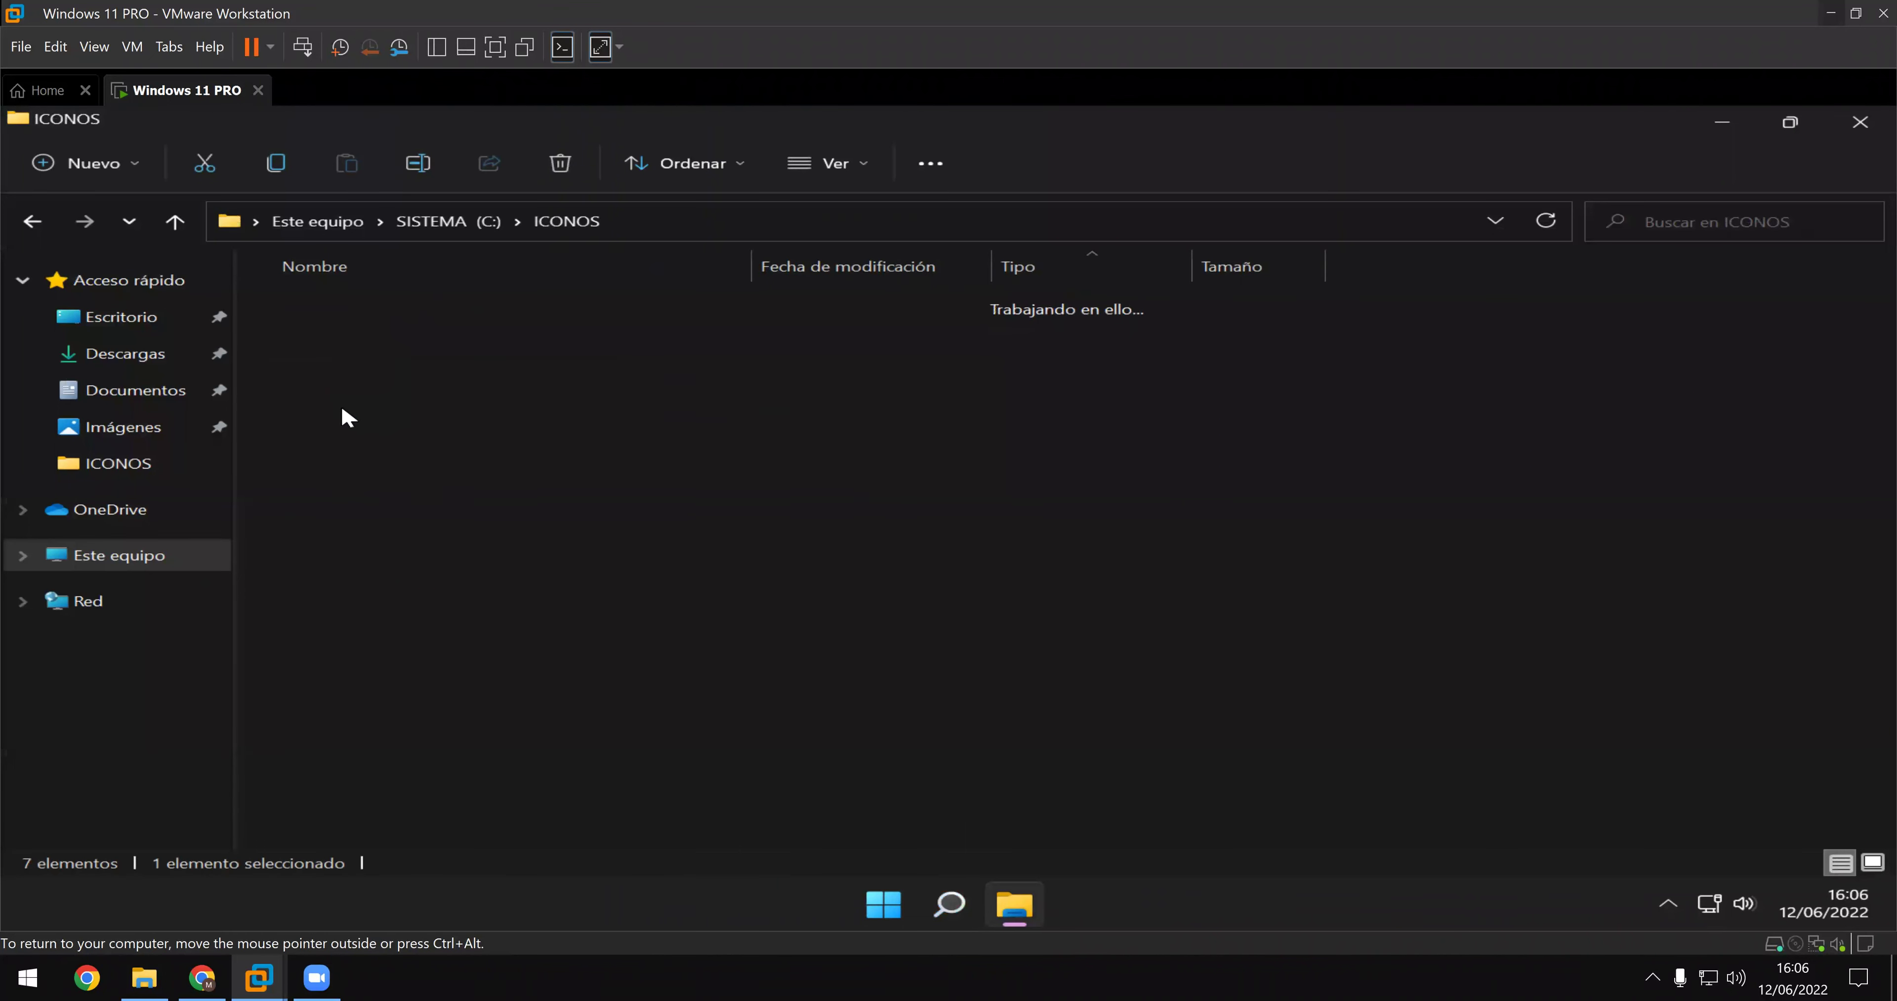
{"action": "mouse_move", "coordinate": [341, 416]}
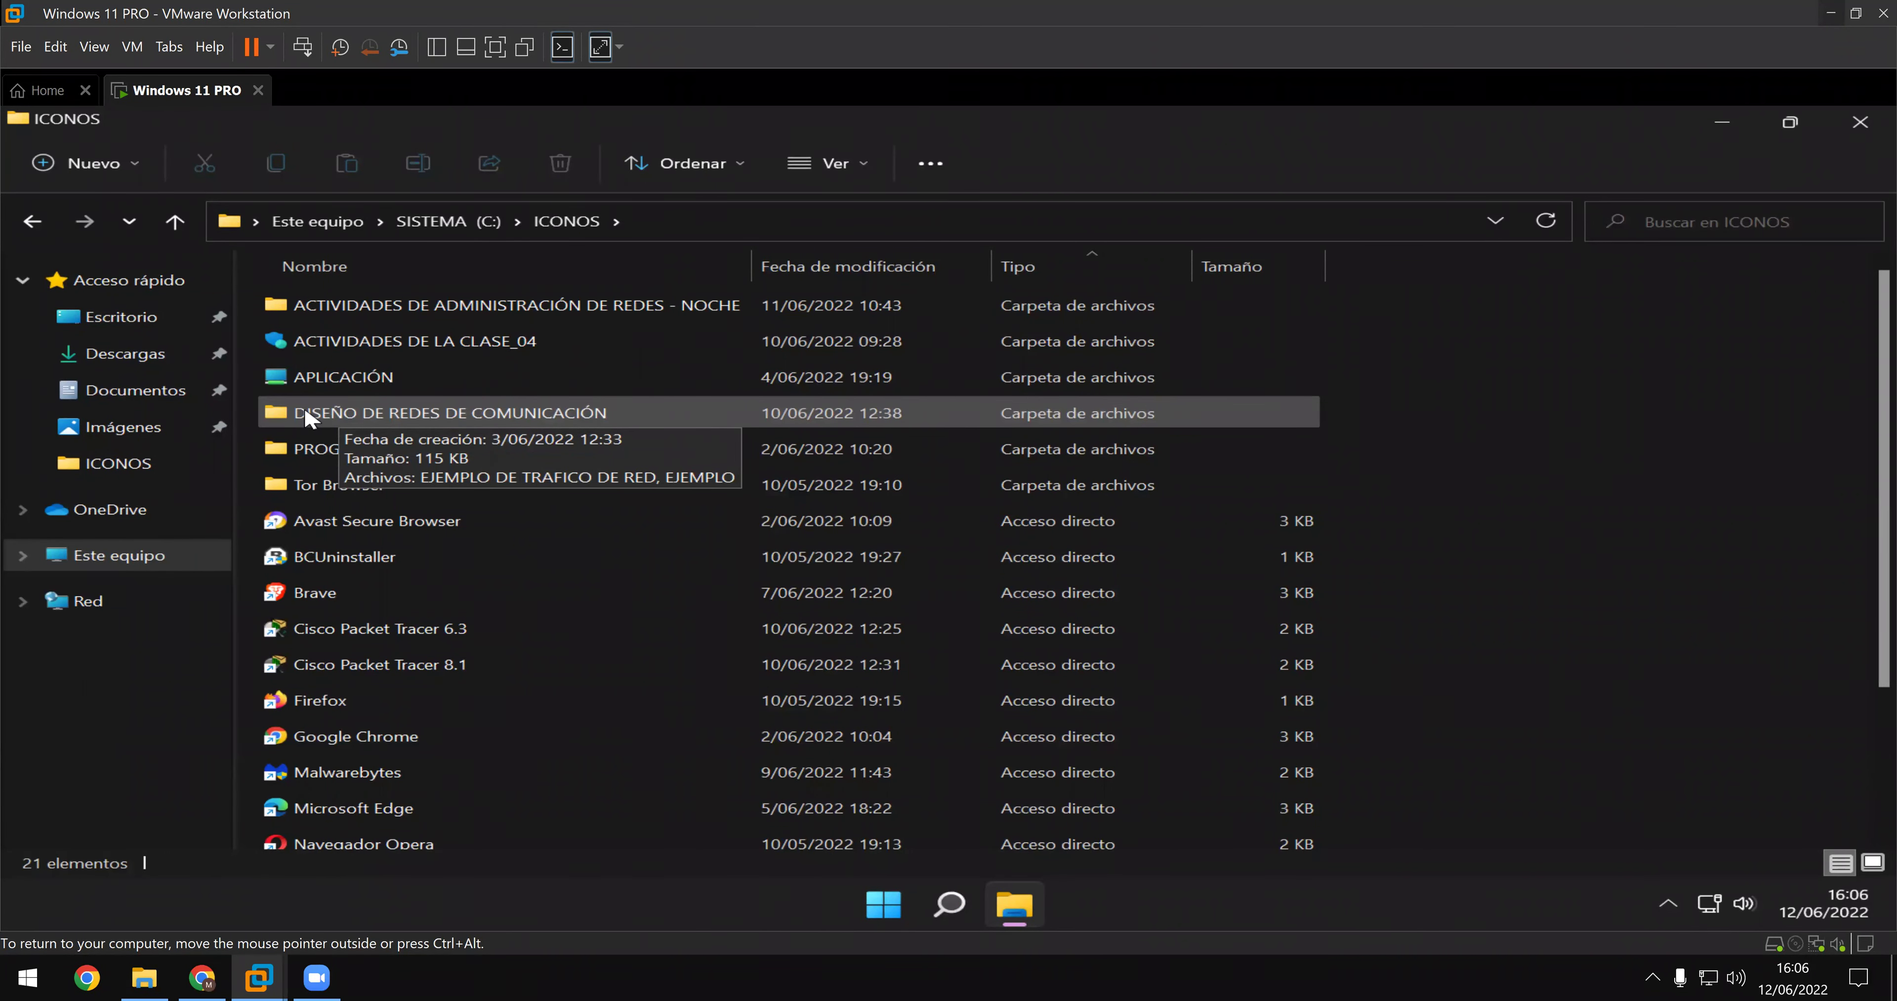
{"action": "left_click", "coordinate": [388, 669]}
{"action": "double_click", "coordinate": [388, 668]}
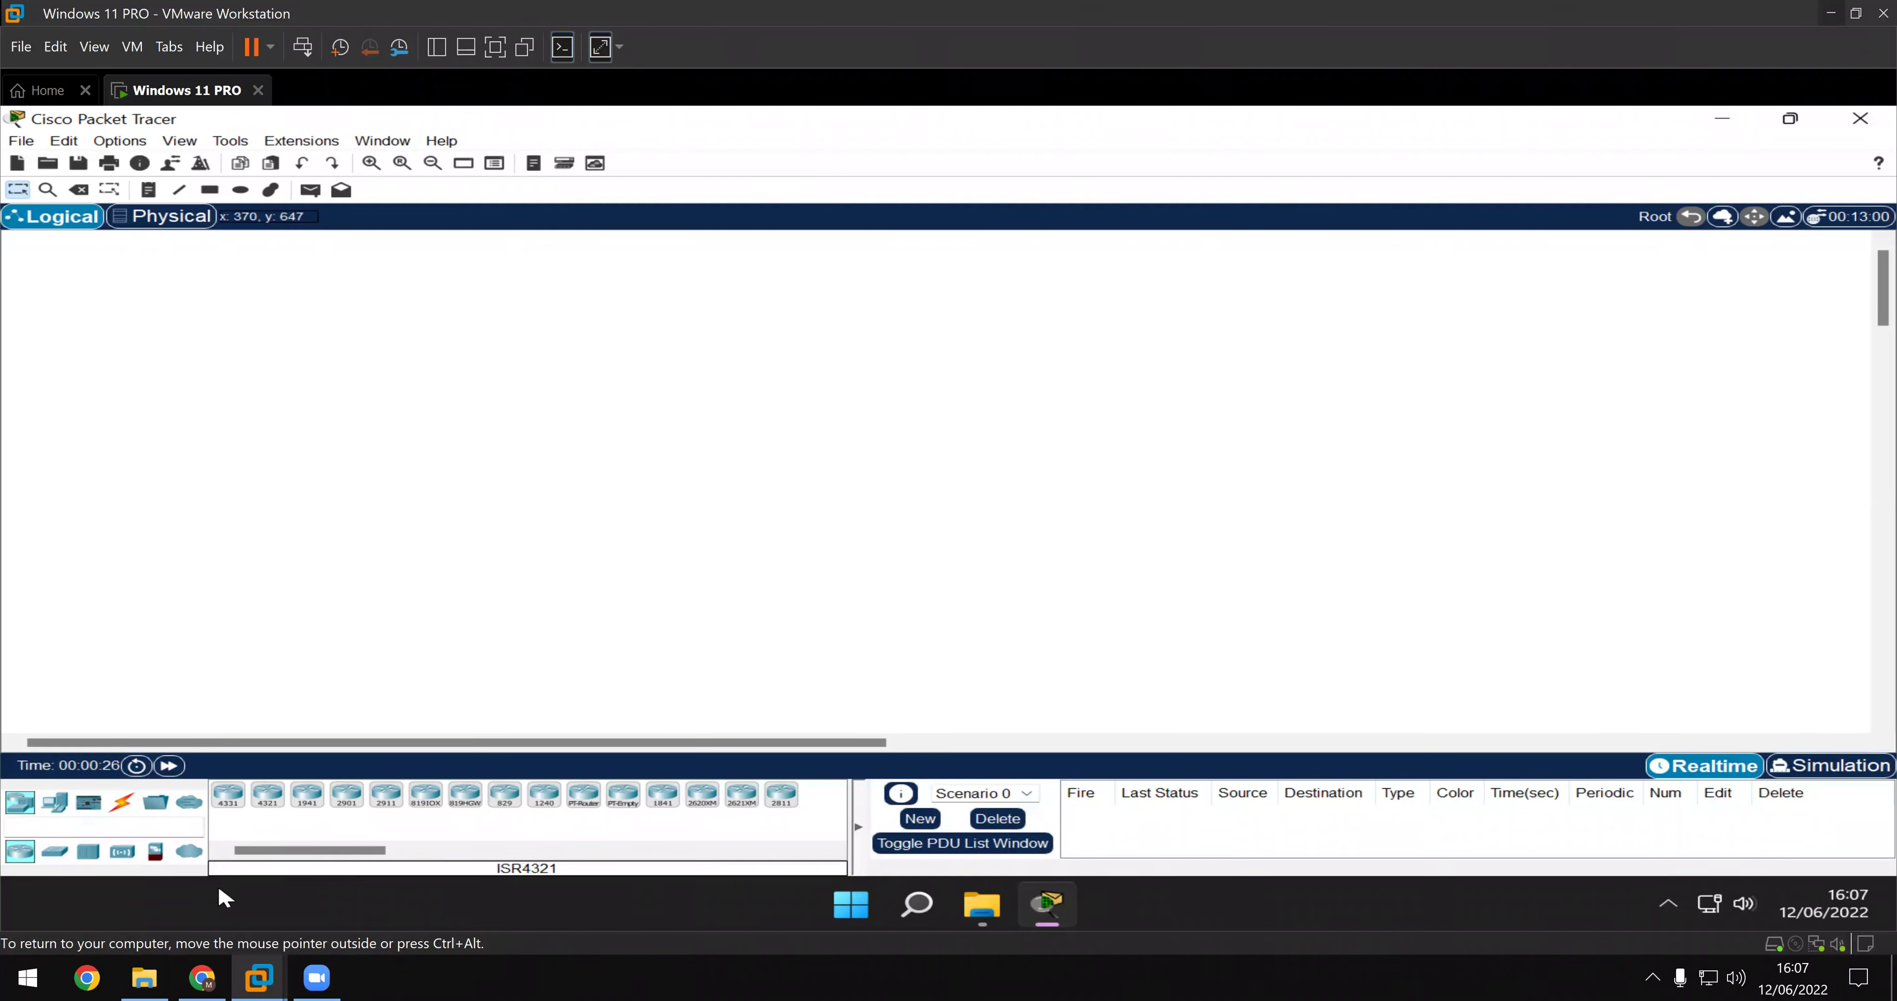
- Switch to the host's Chrome window showing the CLASE_03 Google Drive folder and maximize it
{"action": "mouse_move", "coordinate": [188, 969]}
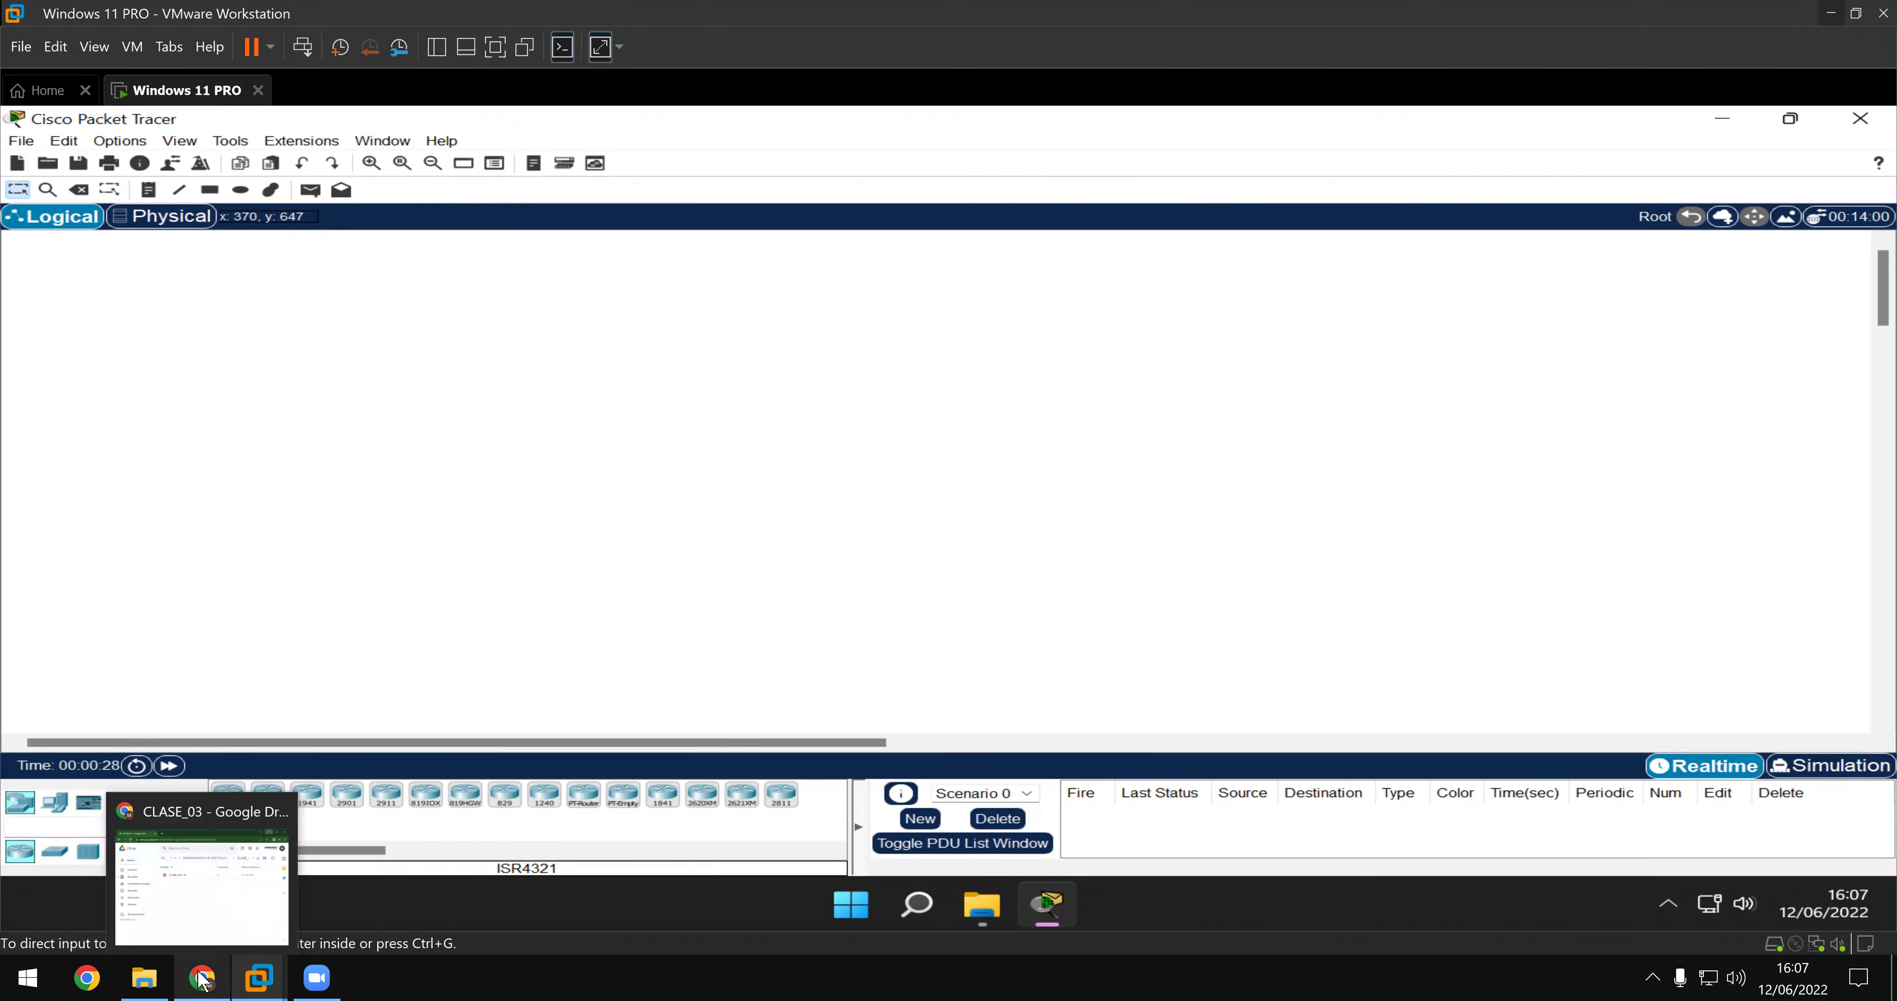
{"action": "left_click", "coordinate": [203, 979]}
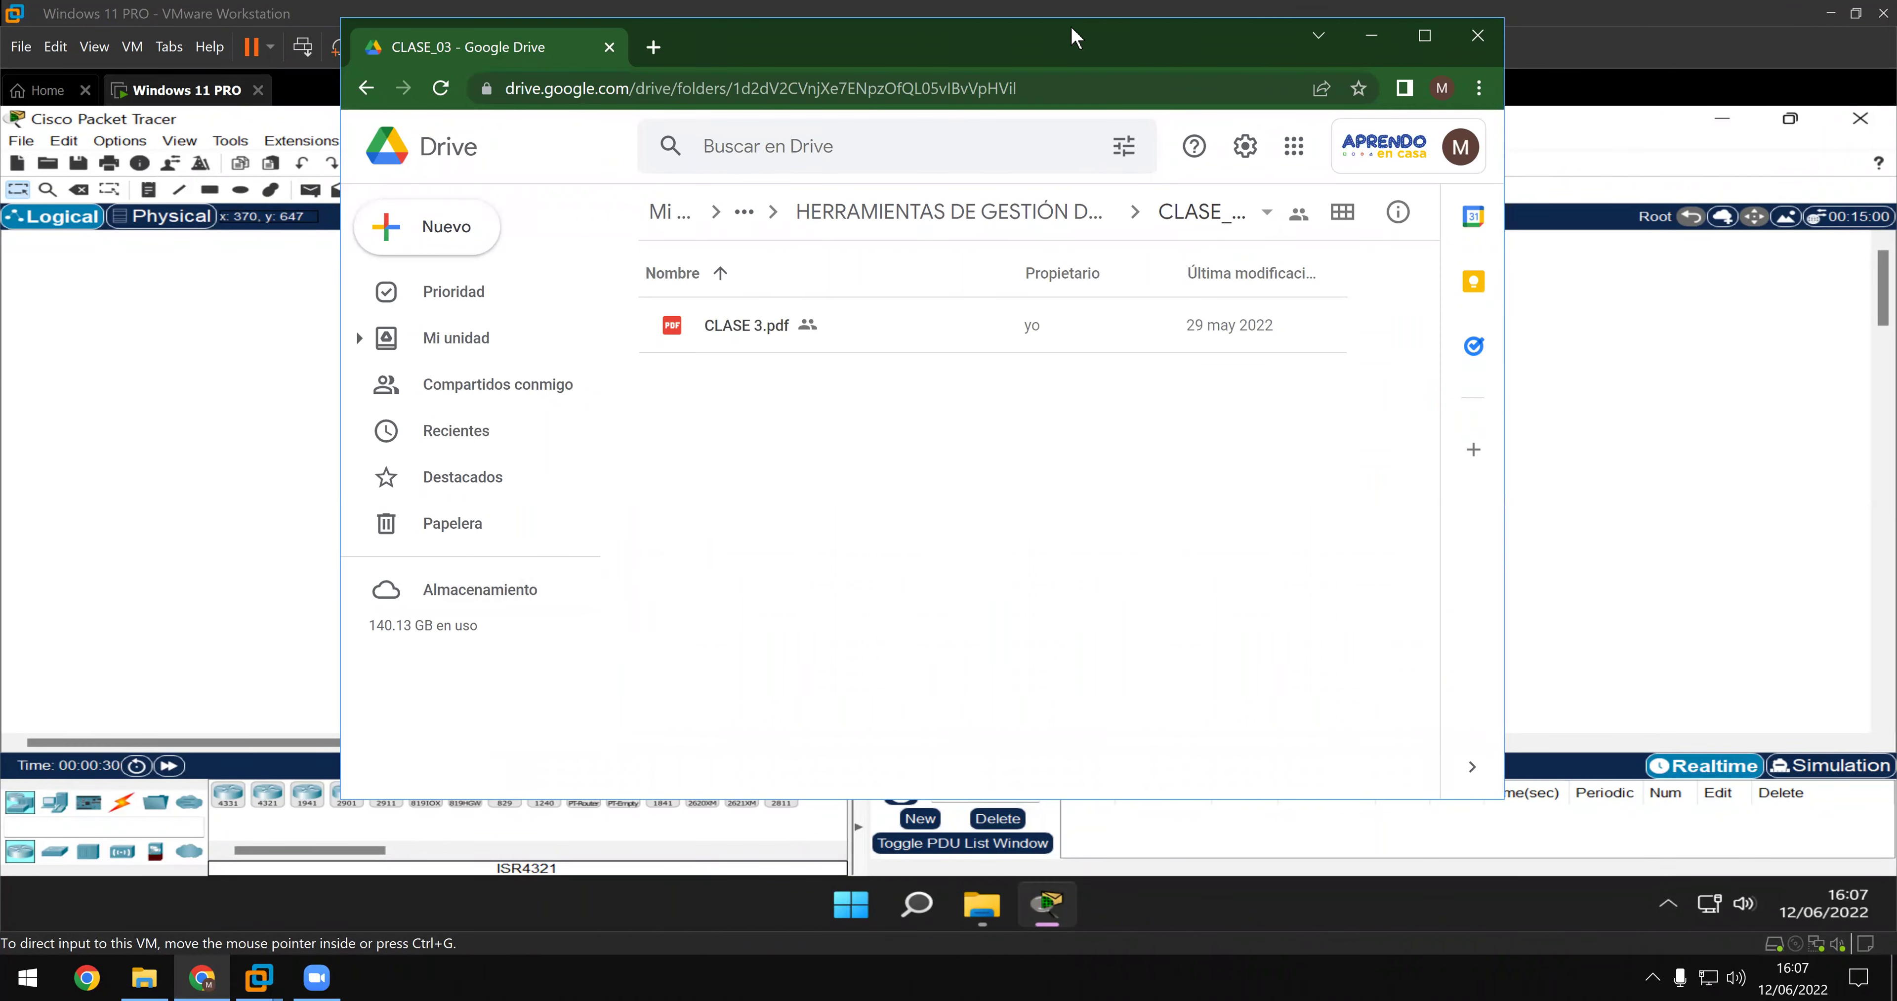
{"action": "double_click", "coordinate": [1063, 42]}
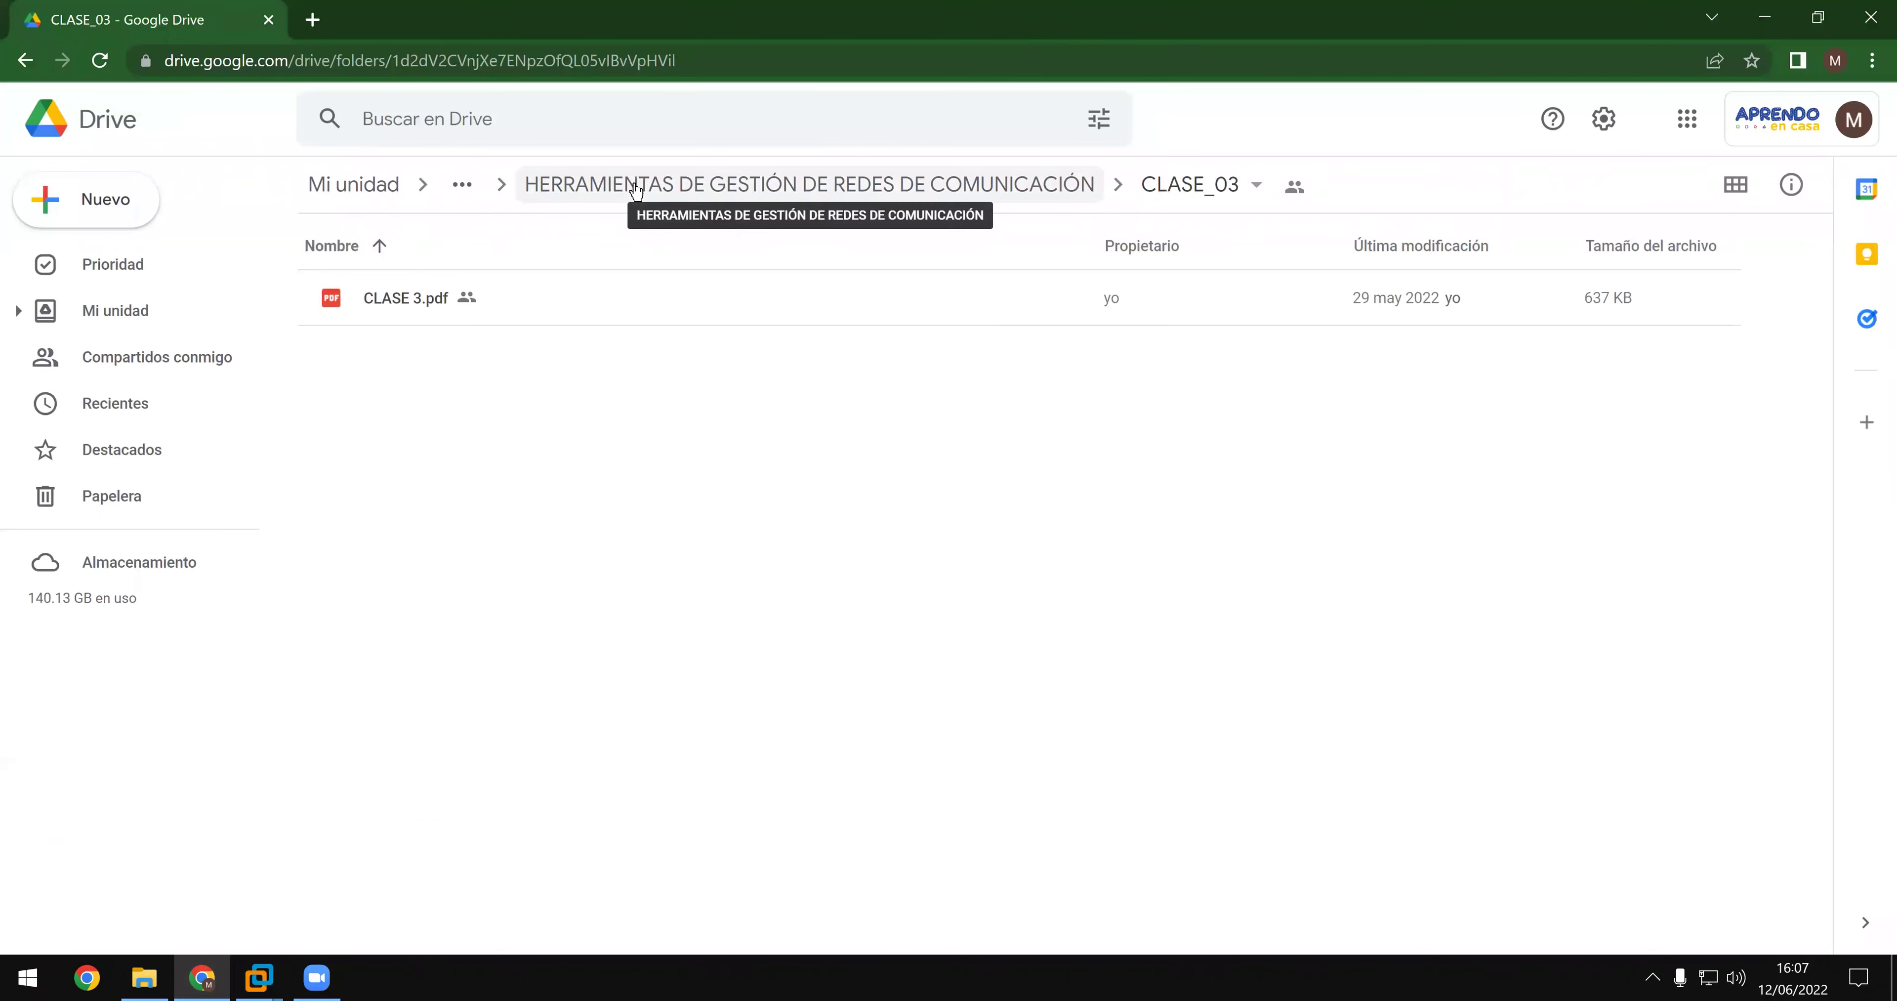
- Switch to File Explorer on the host and view the COLECCIÓN DE CISCO PACKET TRACER folder inside 3 _ SOFTWARE 2022-1 on drive F:
{"action": "left_click", "coordinate": [146, 976]}
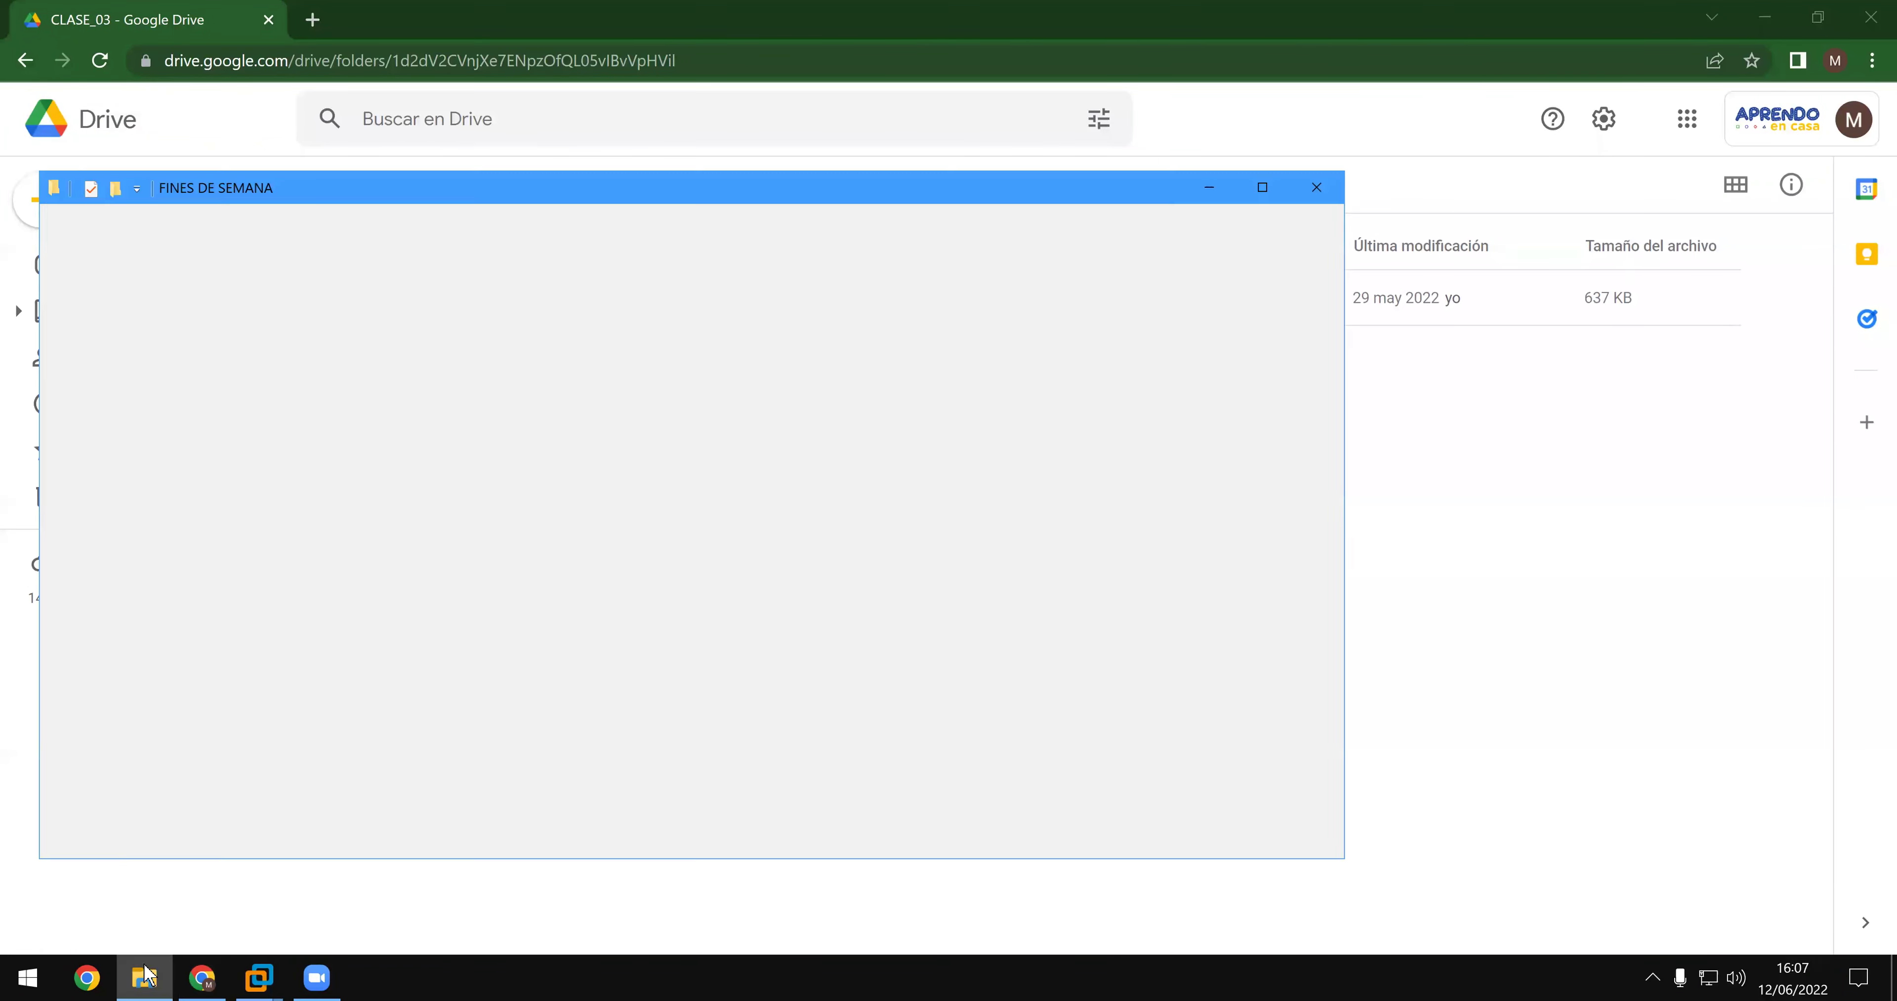
{"action": "left_click", "coordinate": [341, 358]}
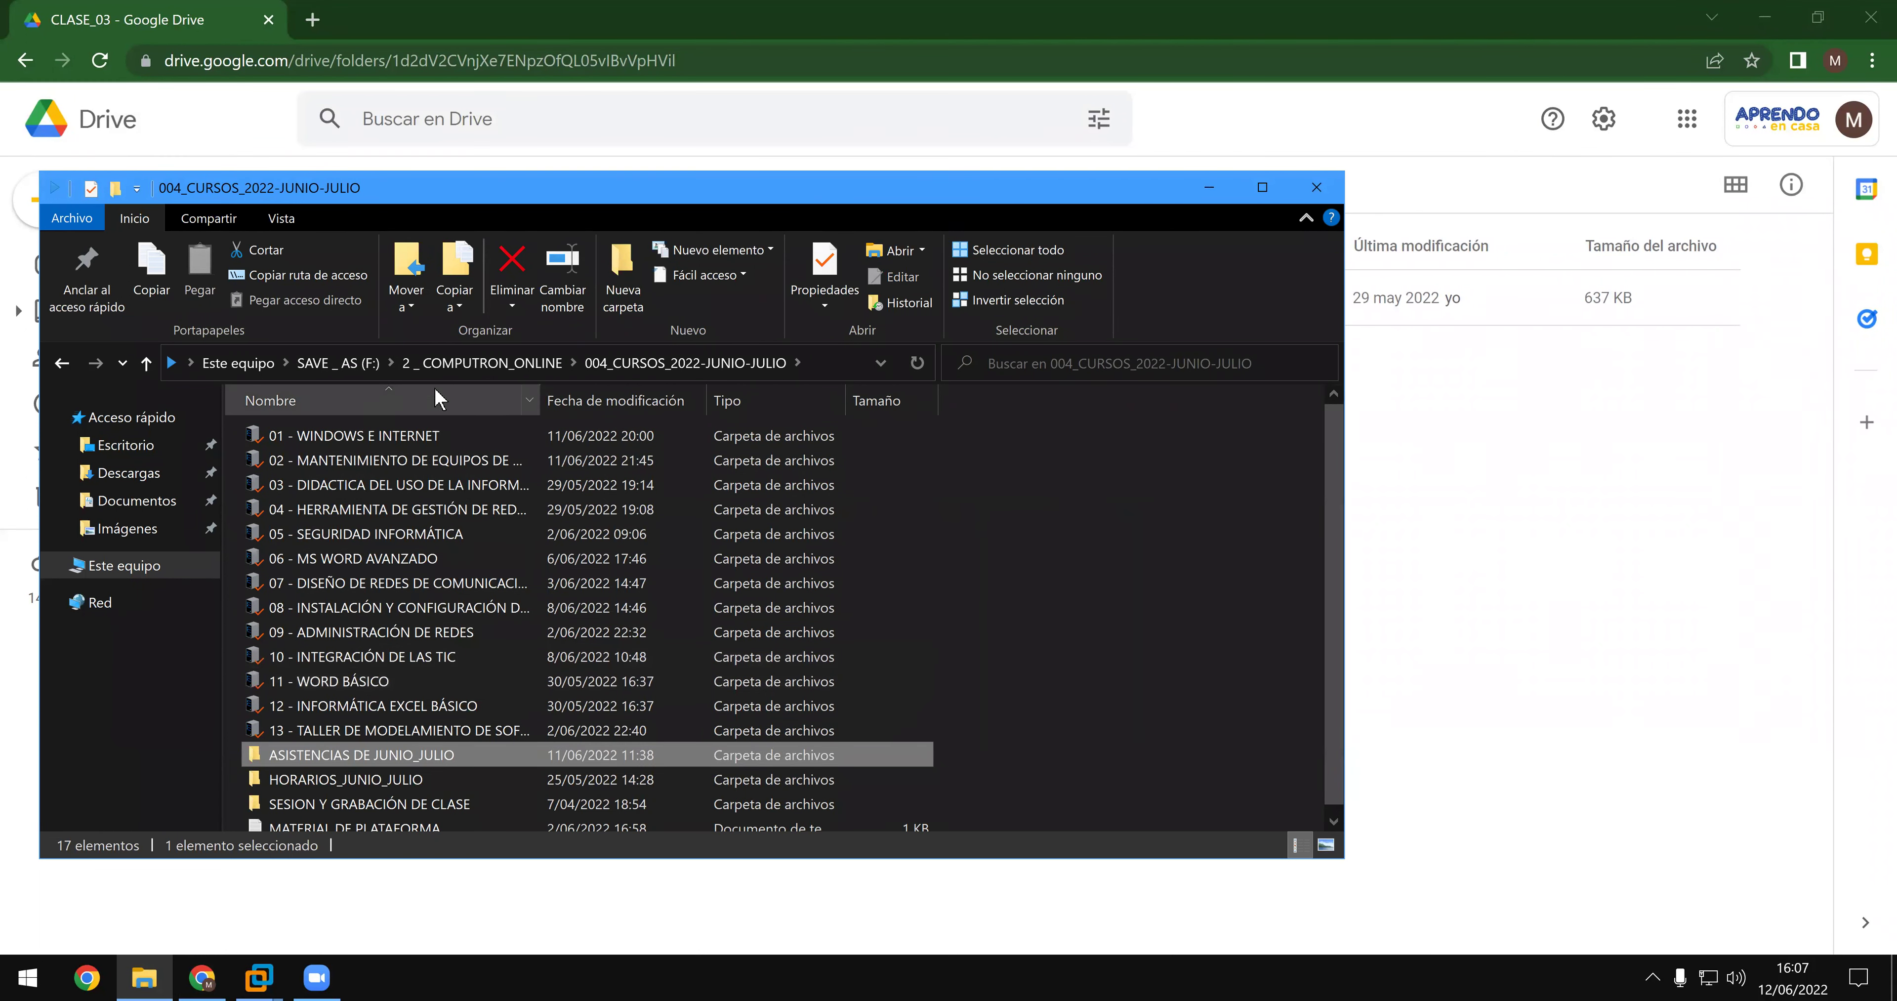
{"action": "left_click", "coordinate": [504, 355]}
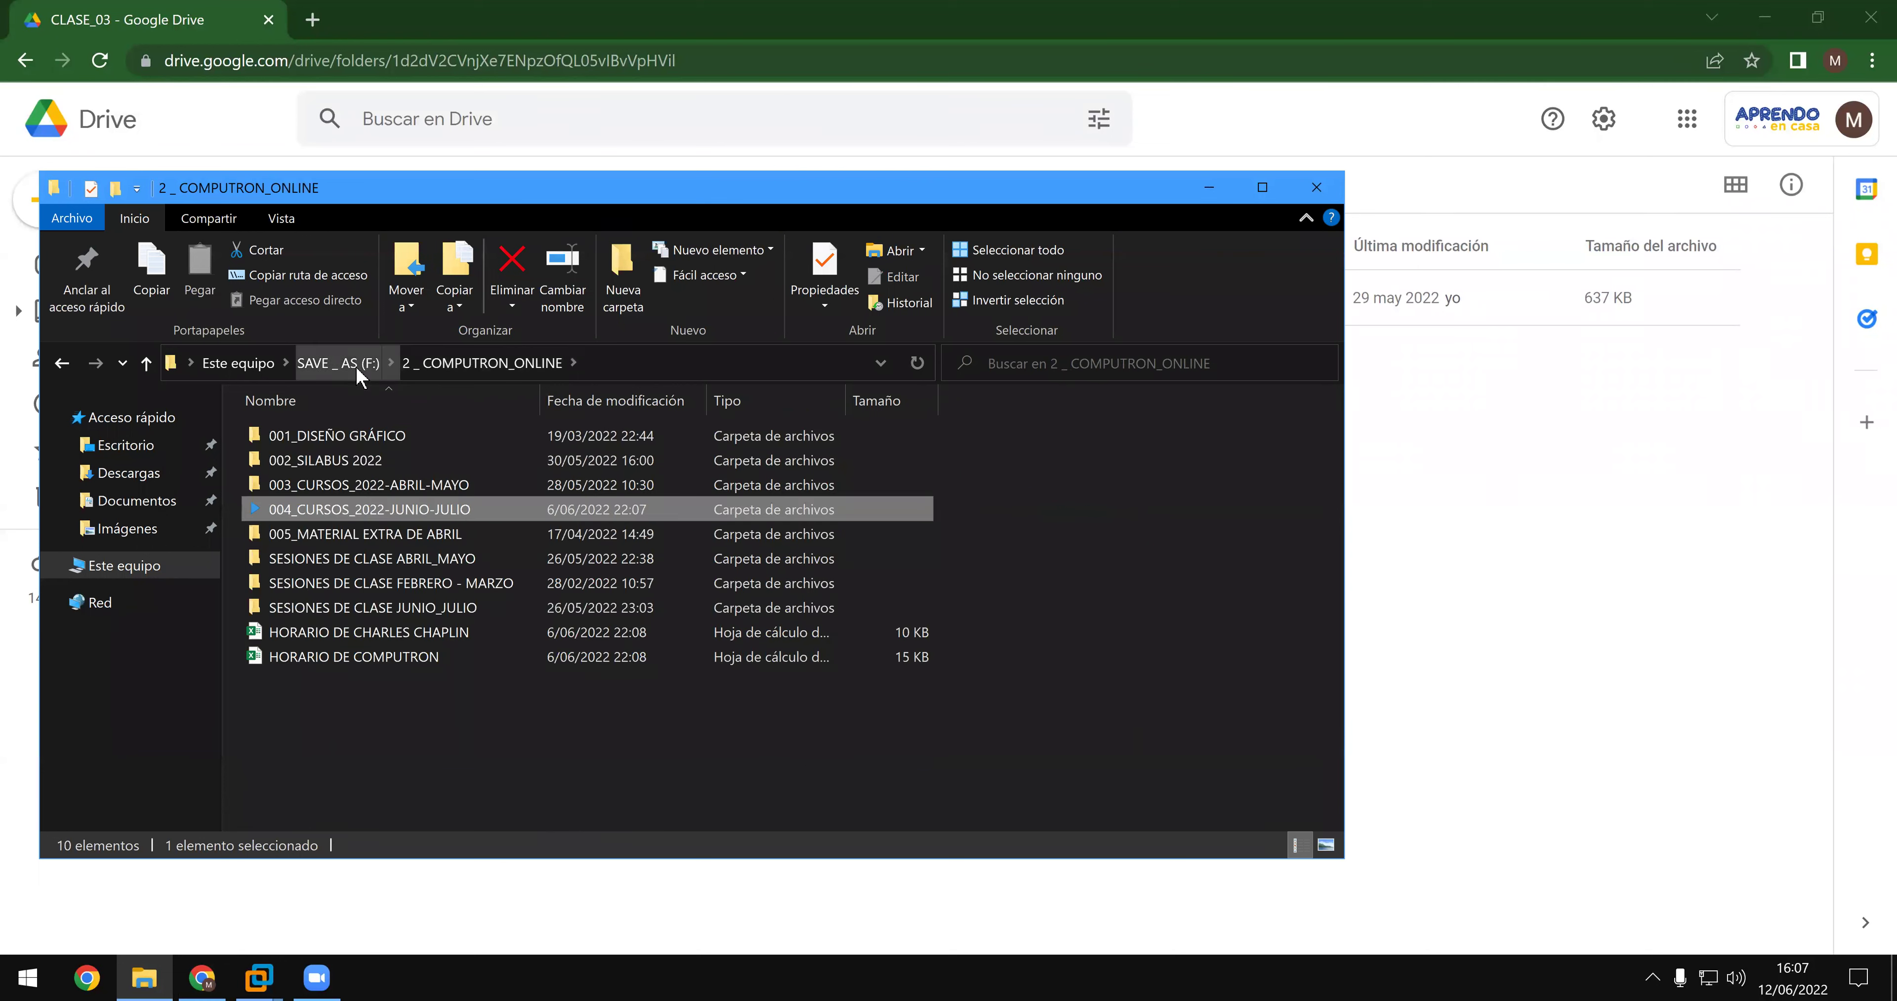
{"action": "left_click", "coordinate": [338, 363]}
{"action": "double_click", "coordinate": [350, 486]}
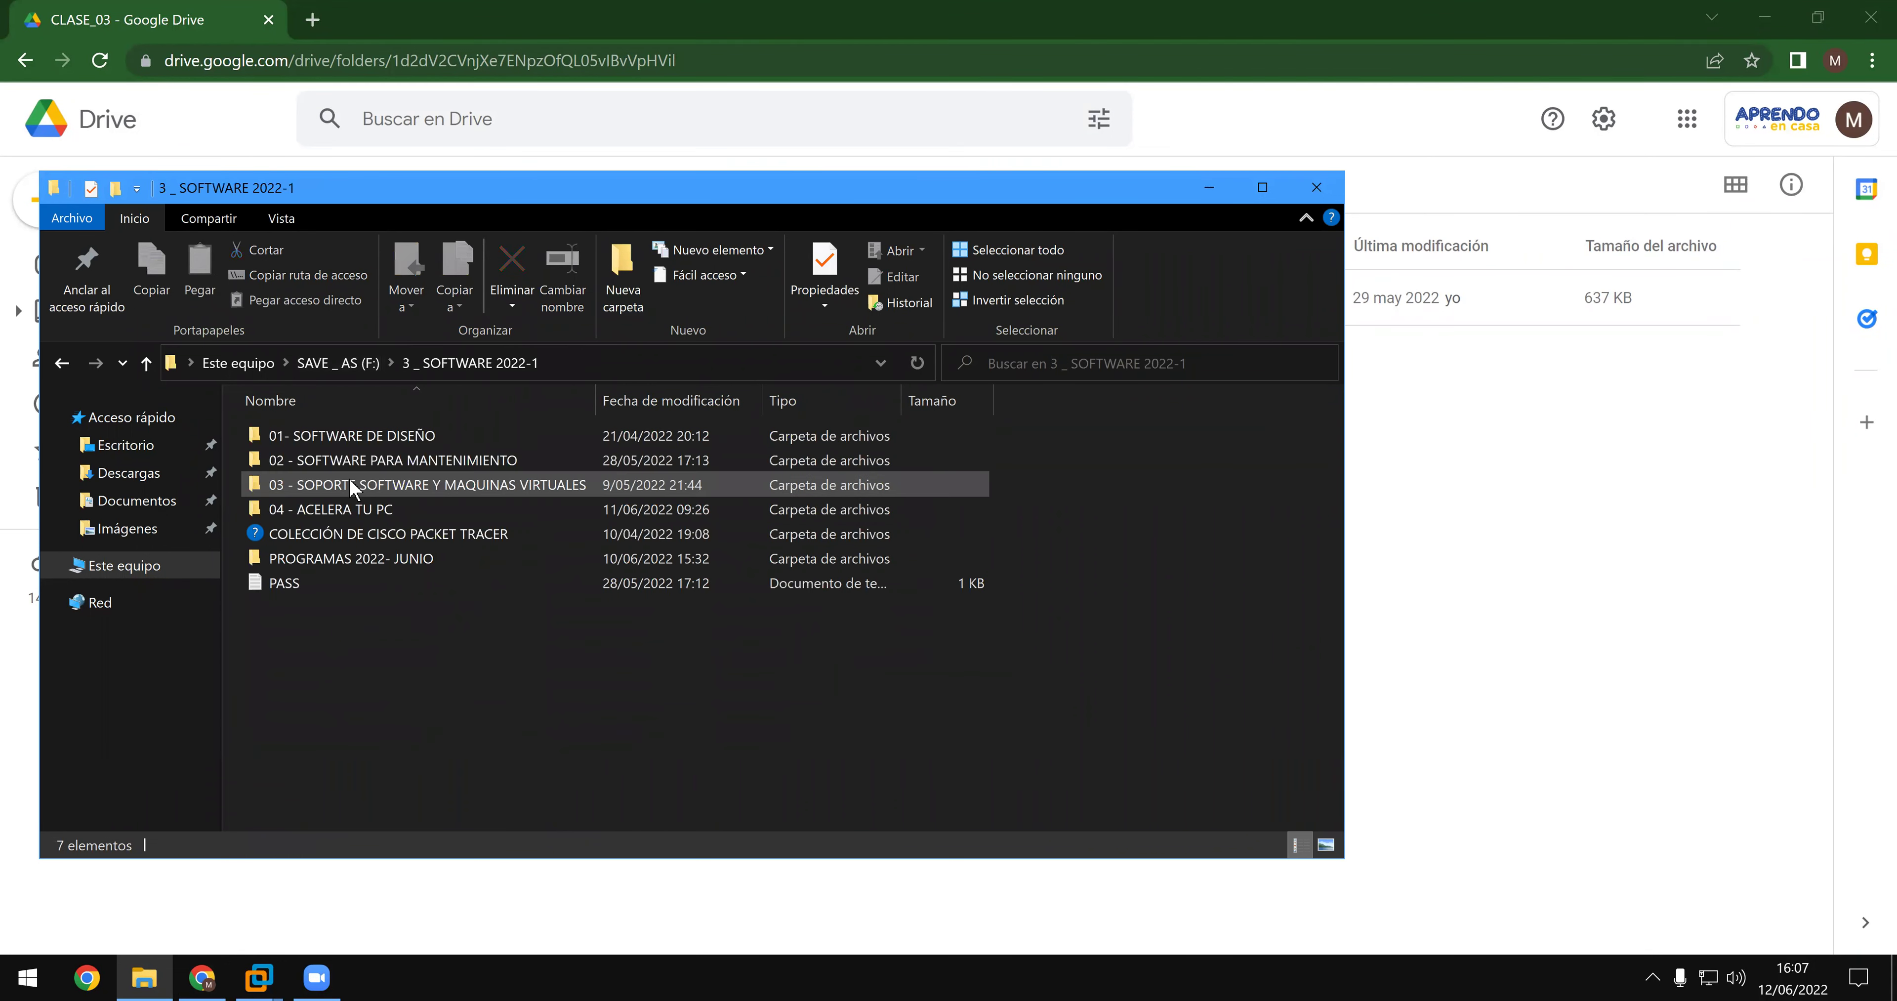
{"action": "double_click", "coordinate": [435, 533]}
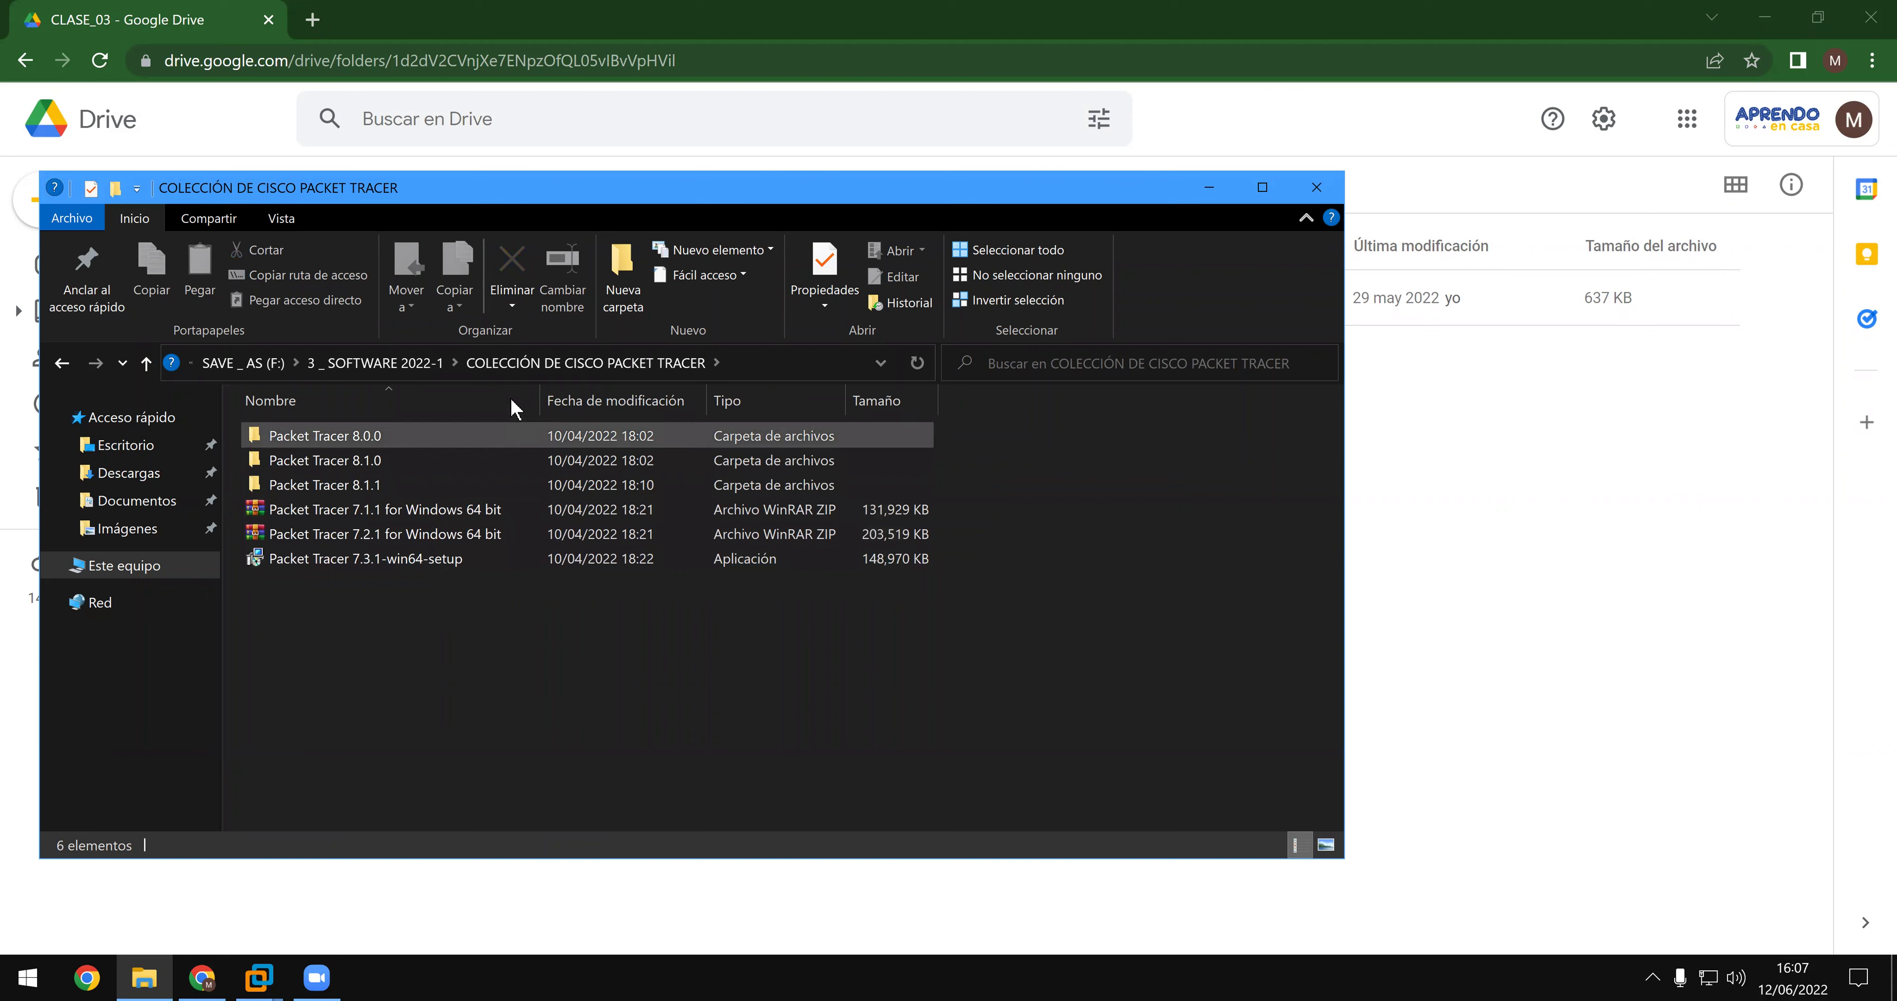
- Copy the PacketTracer63_setup installer from the INTERNET subfolder of PROGRAMAS 2022- JUNIO in 3 _ SOFTWARE 2022-1
{"action": "left_click", "coordinate": [404, 376]}
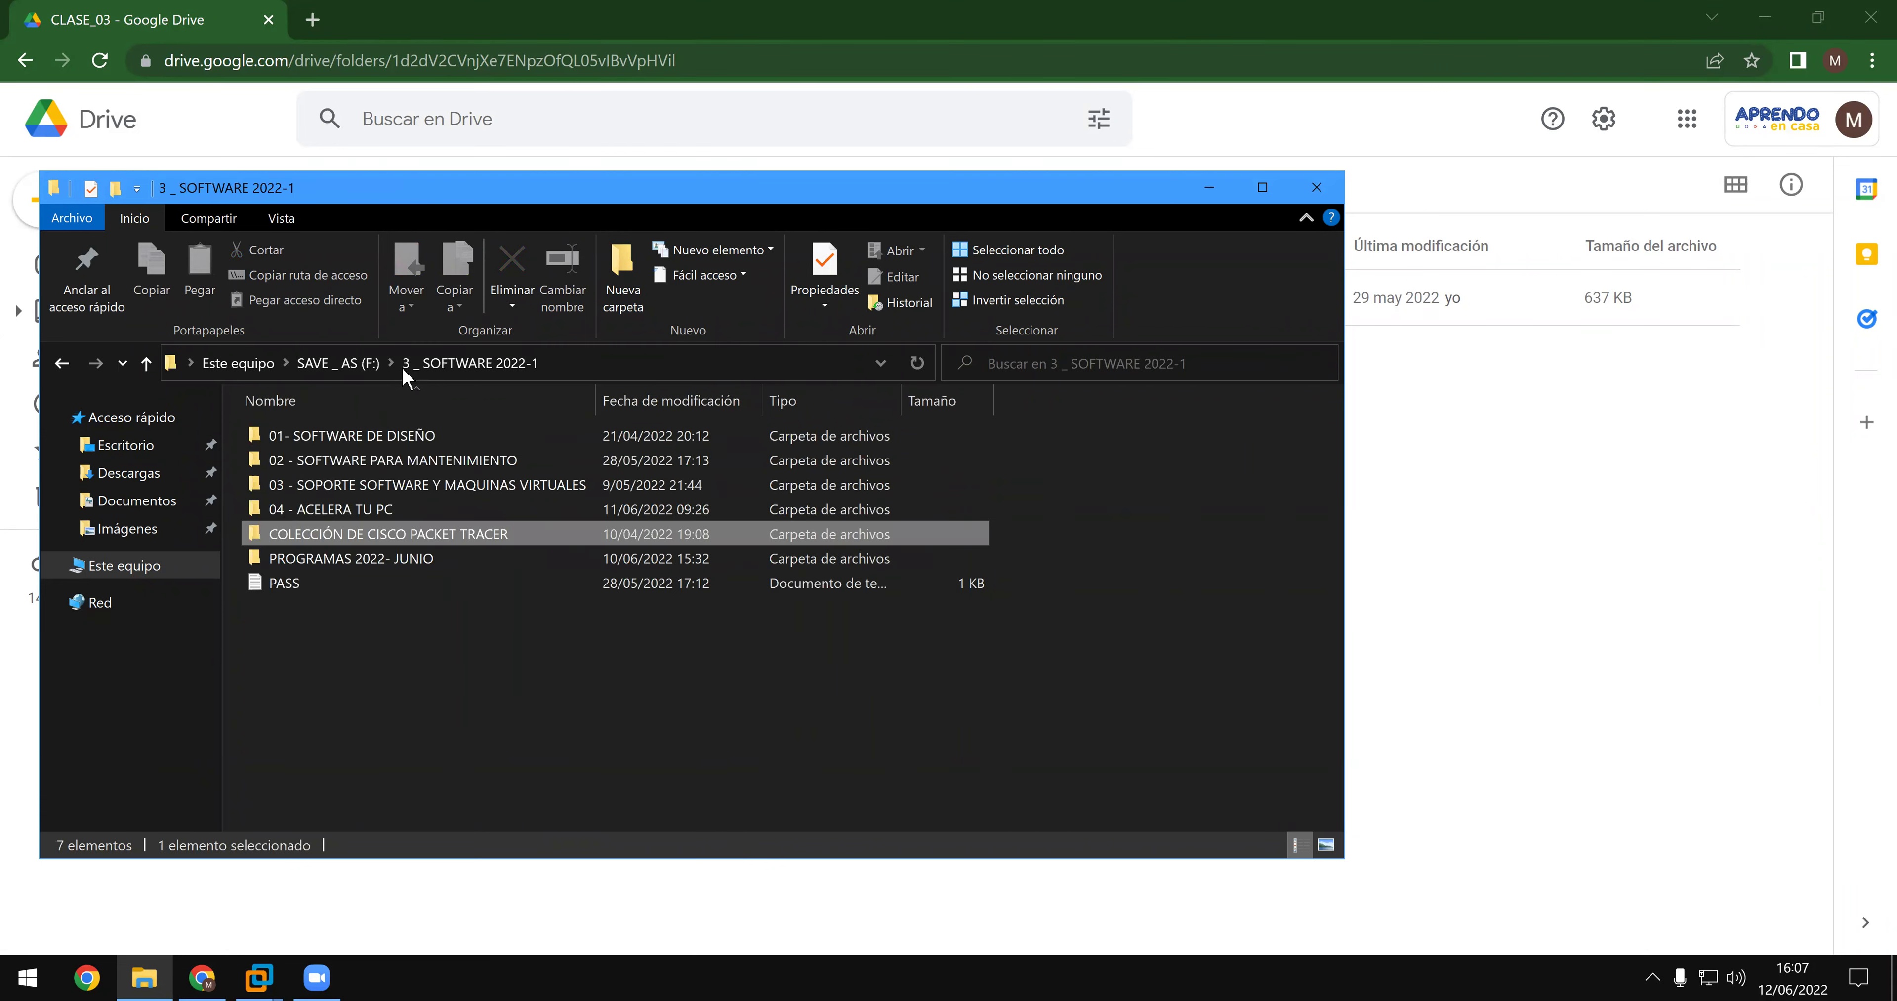
{"action": "left_click", "coordinate": [431, 560]}
{"action": "double_click", "coordinate": [431, 561]}
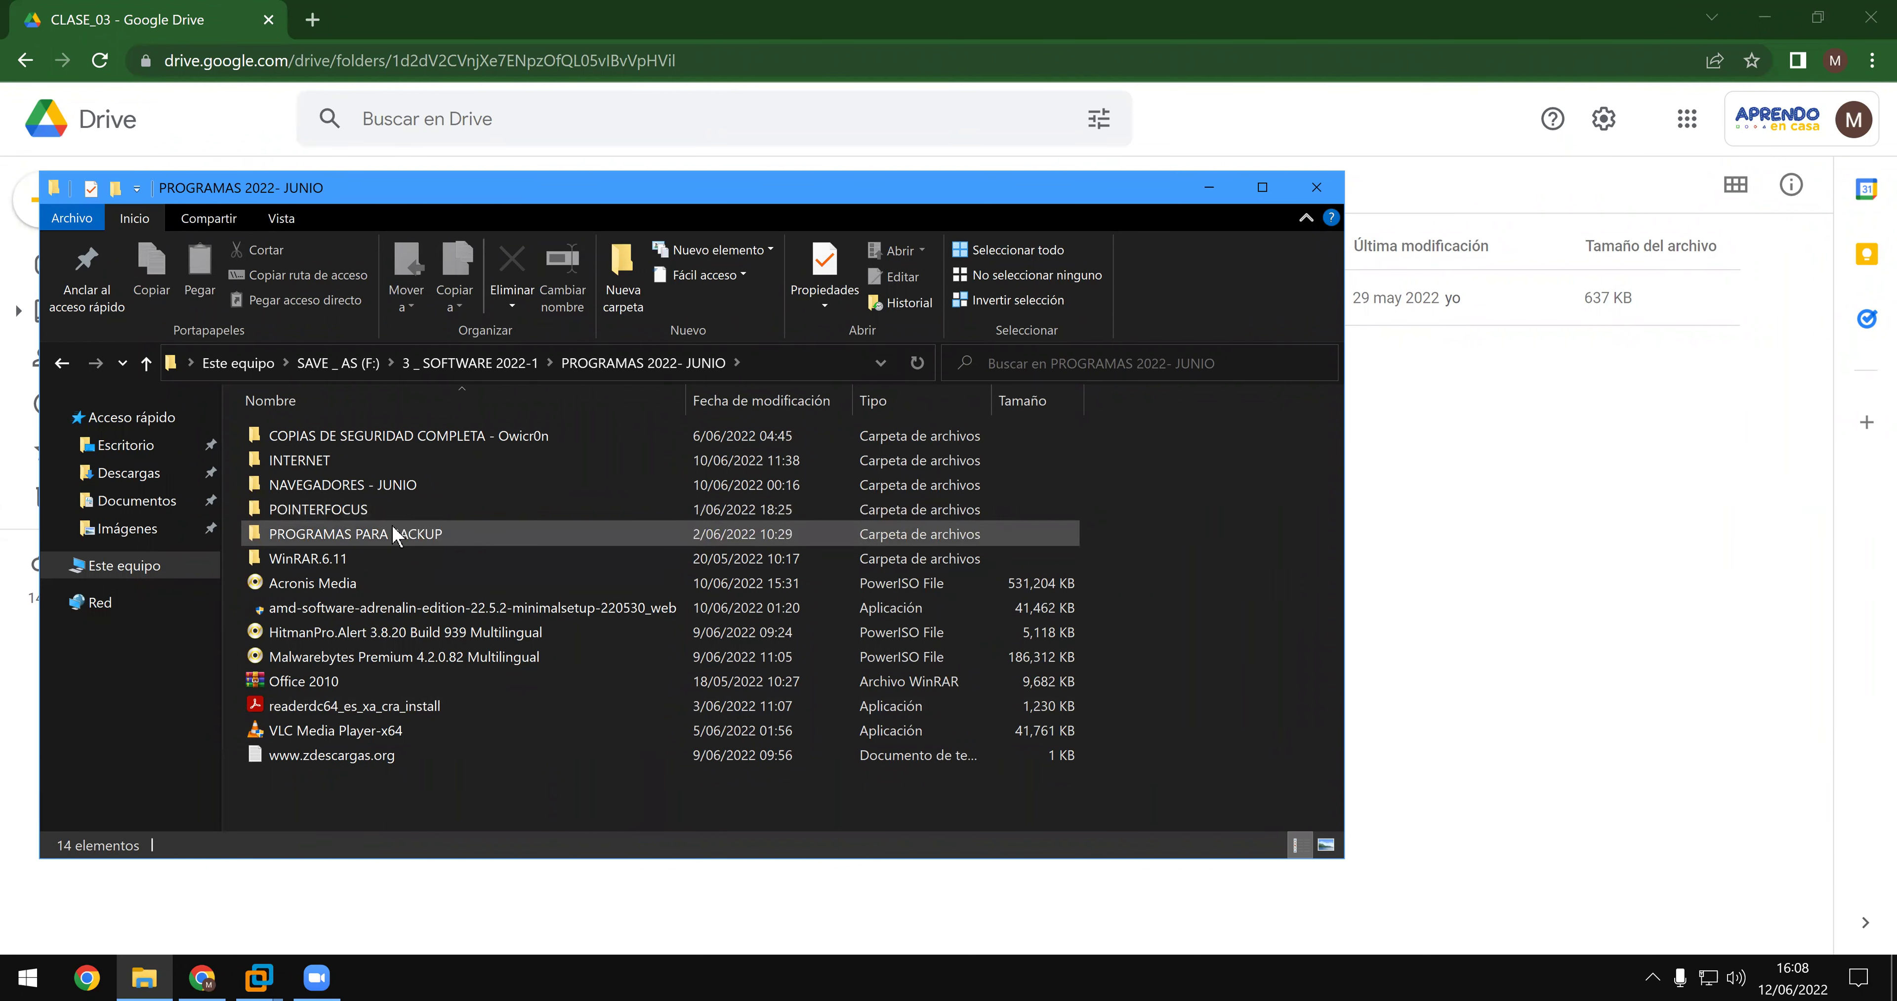
{"action": "double_click", "coordinate": [494, 470]}
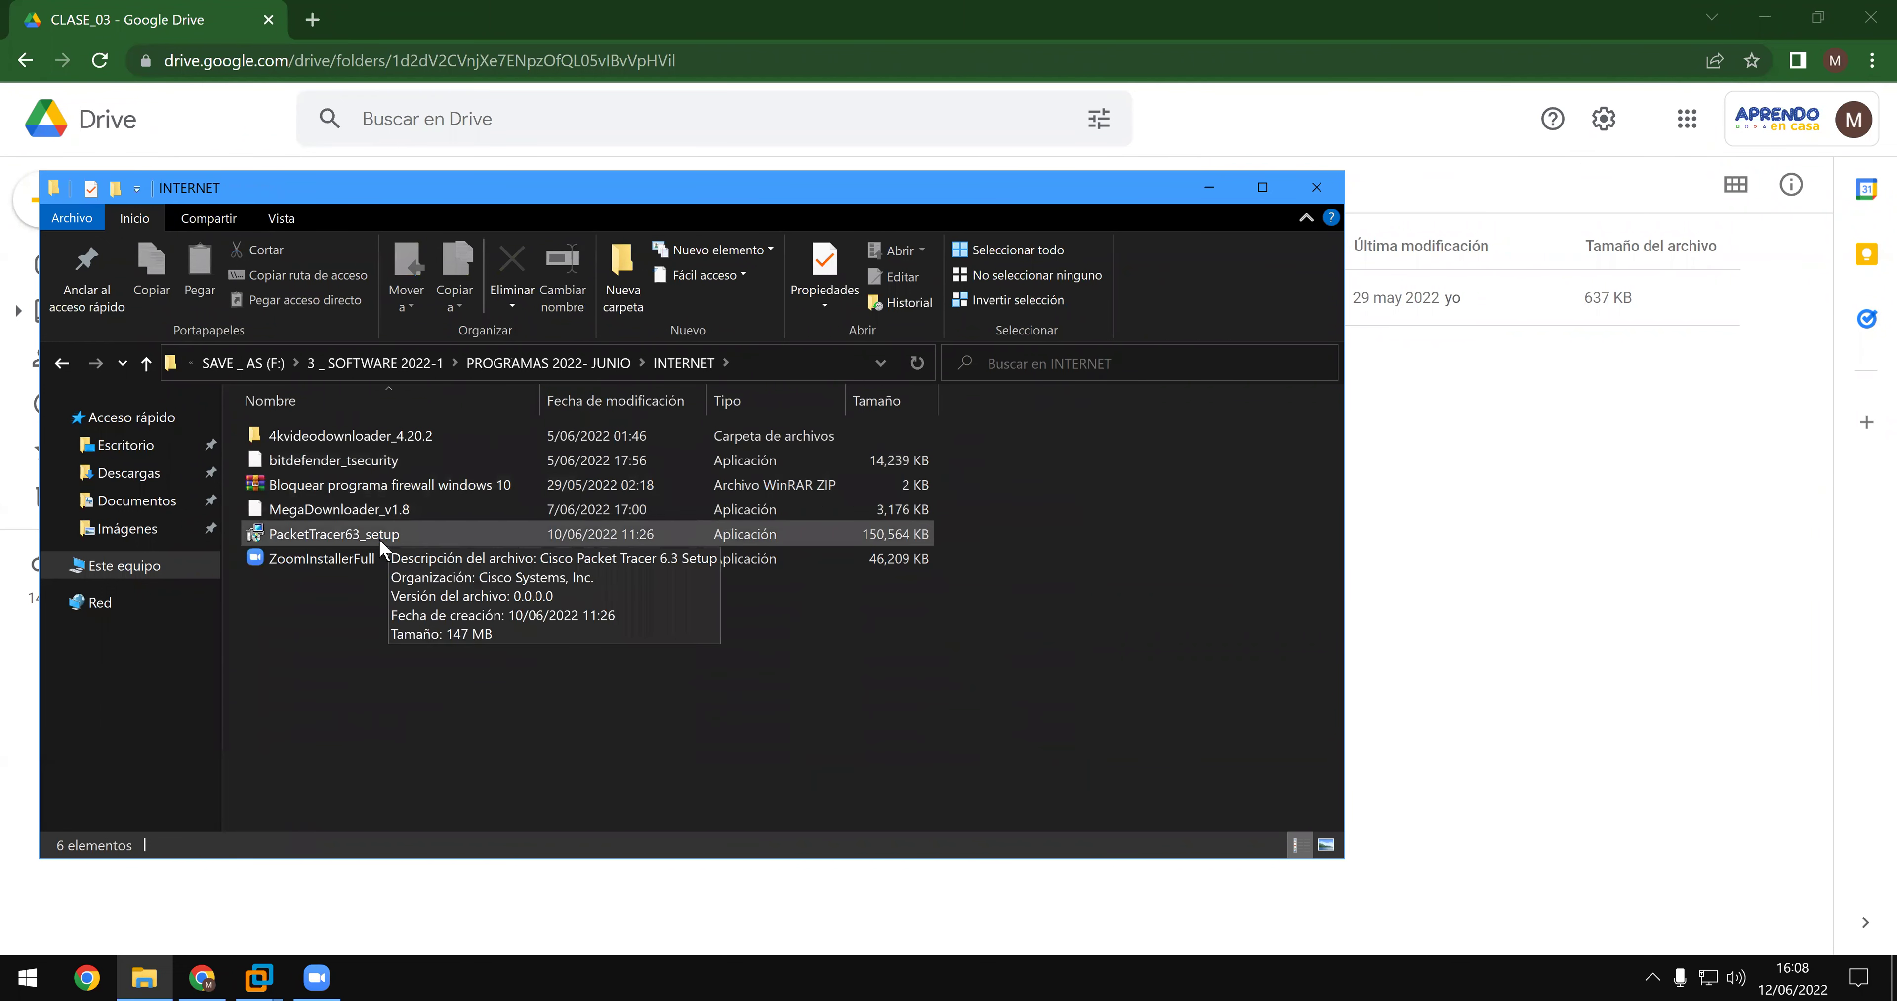
{"action": "right_click", "coordinate": [388, 533]}
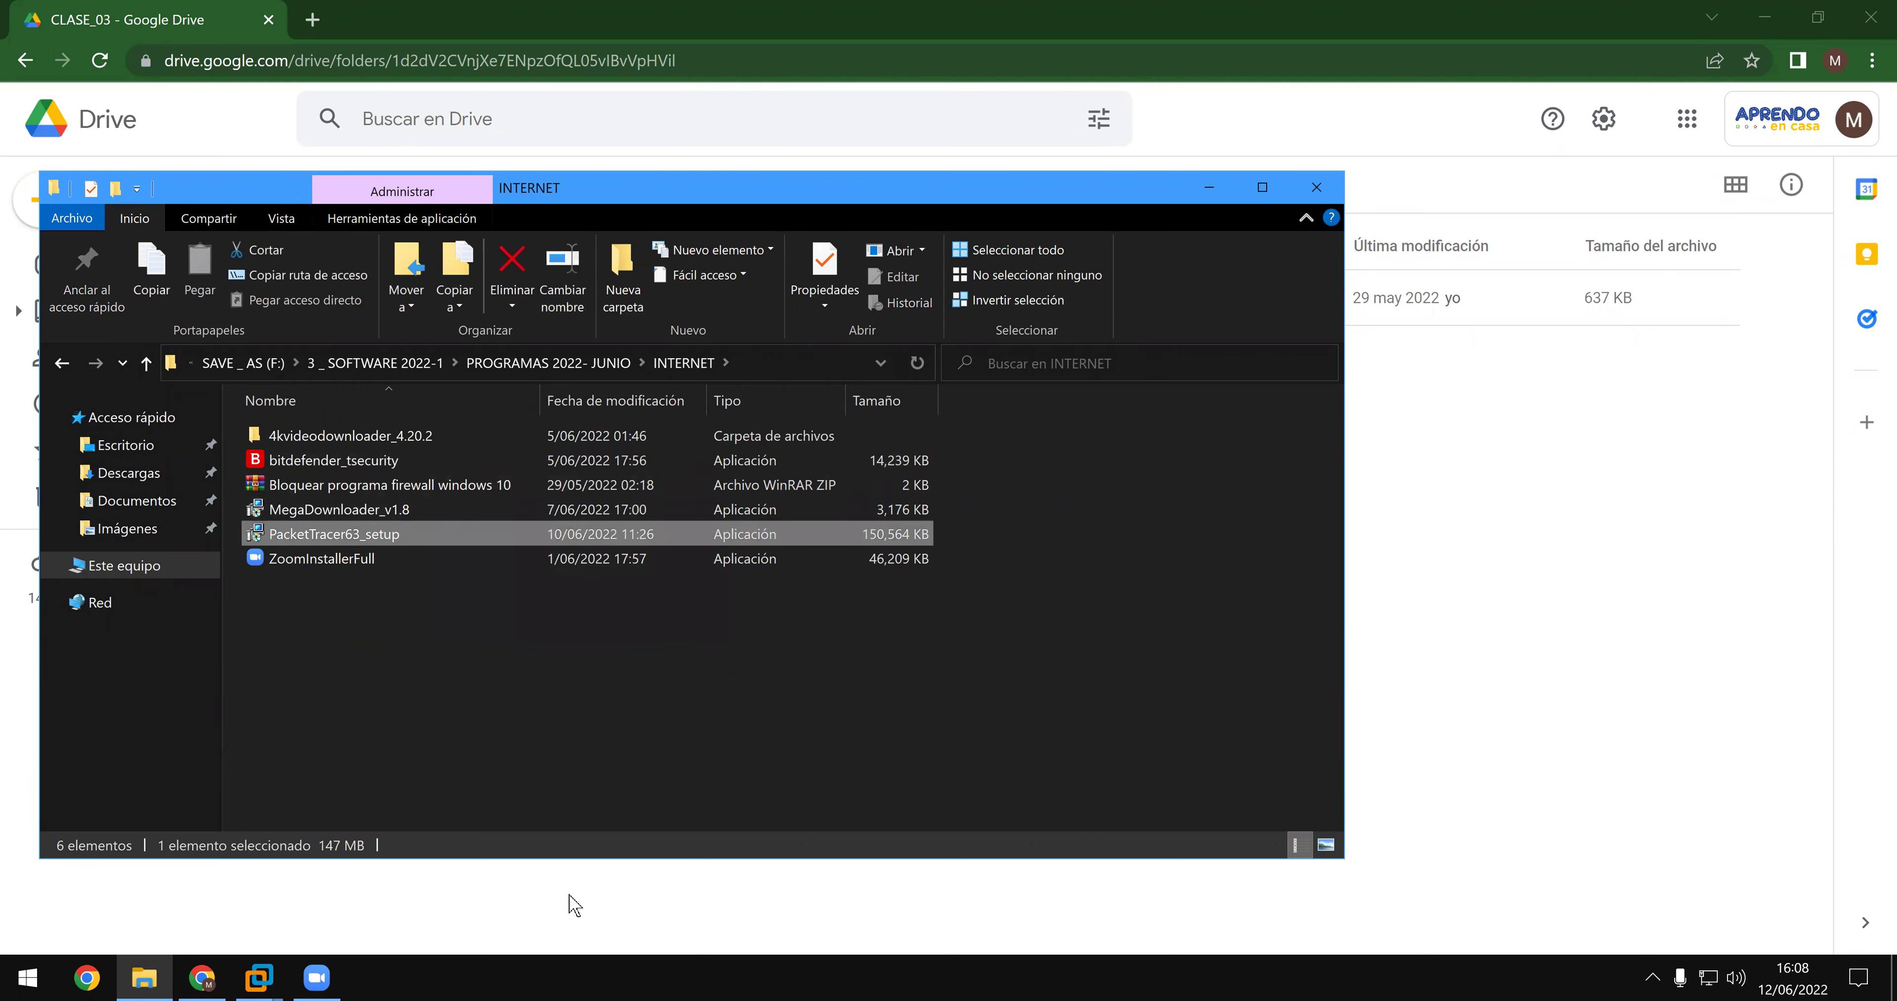
{"action": "left_click", "coordinate": [508, 793]}
- Paste the copied installer into the COLECCIÓN DE CISCO PACKET TRACER folder
{"action": "left_click", "coordinate": [375, 362]}
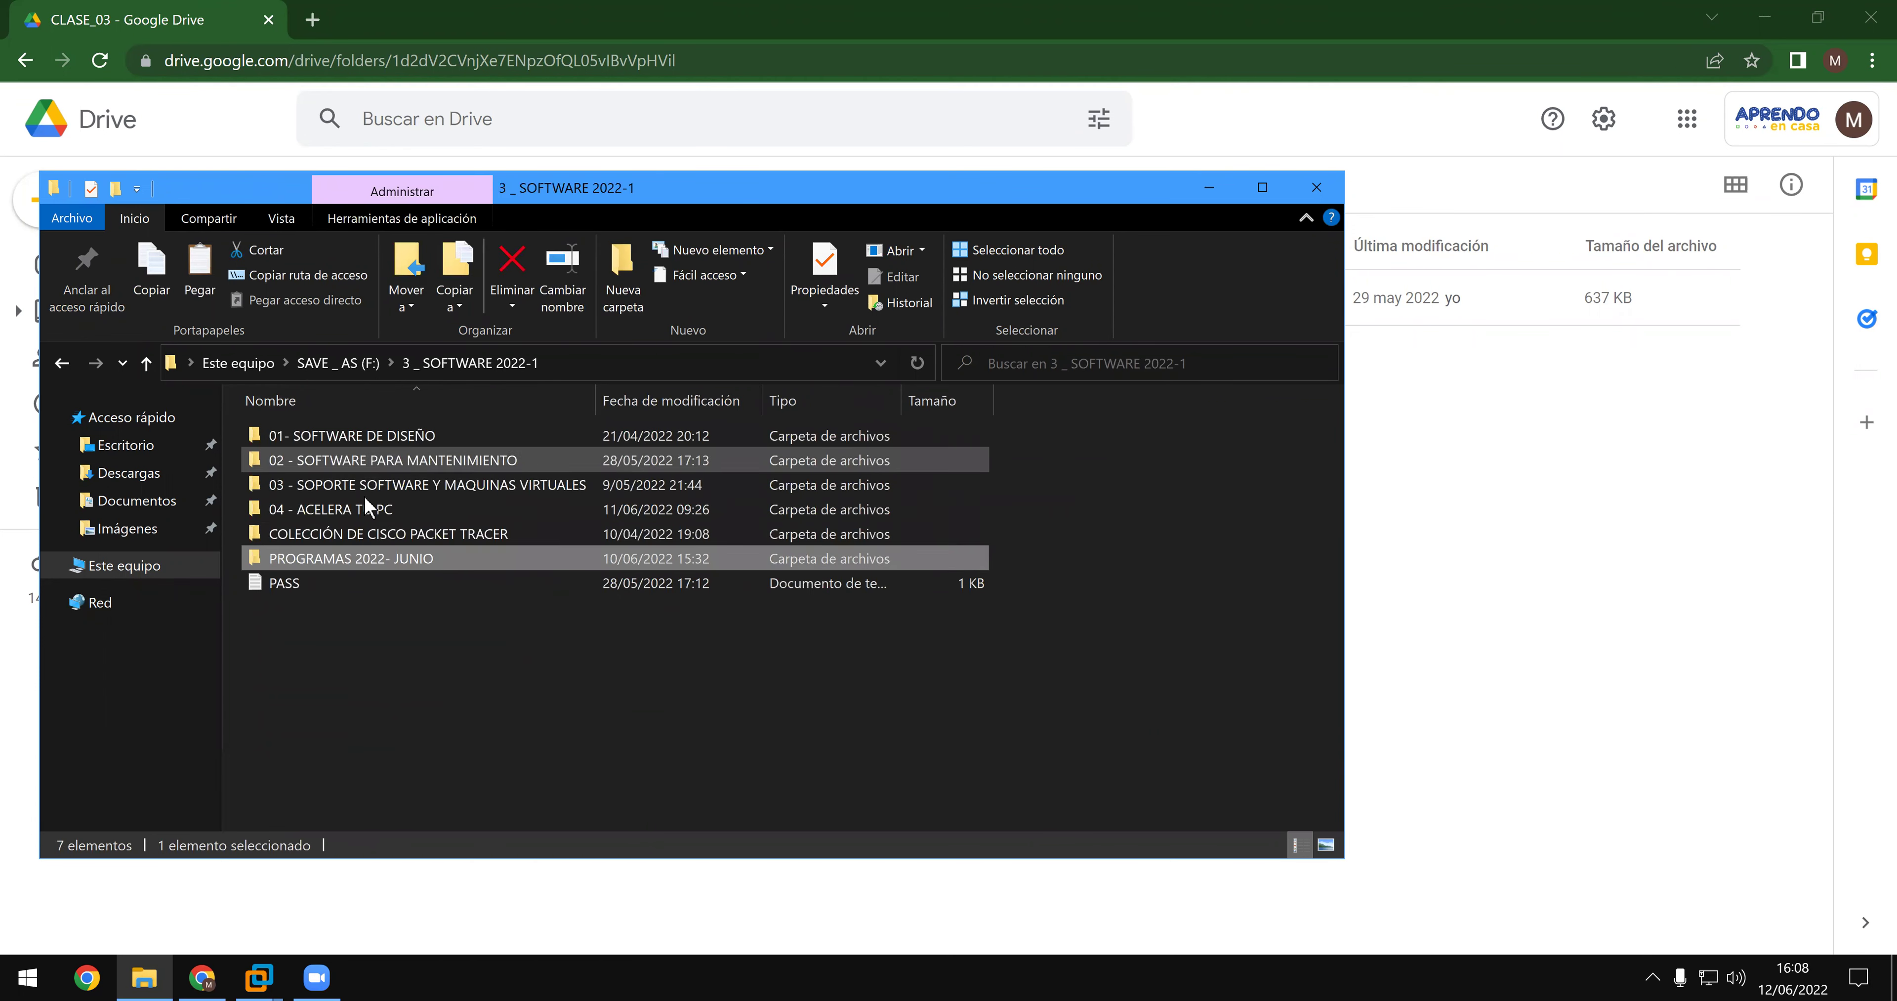
{"action": "double_click", "coordinate": [372, 534]}
{"action": "right_click", "coordinate": [474, 740]}
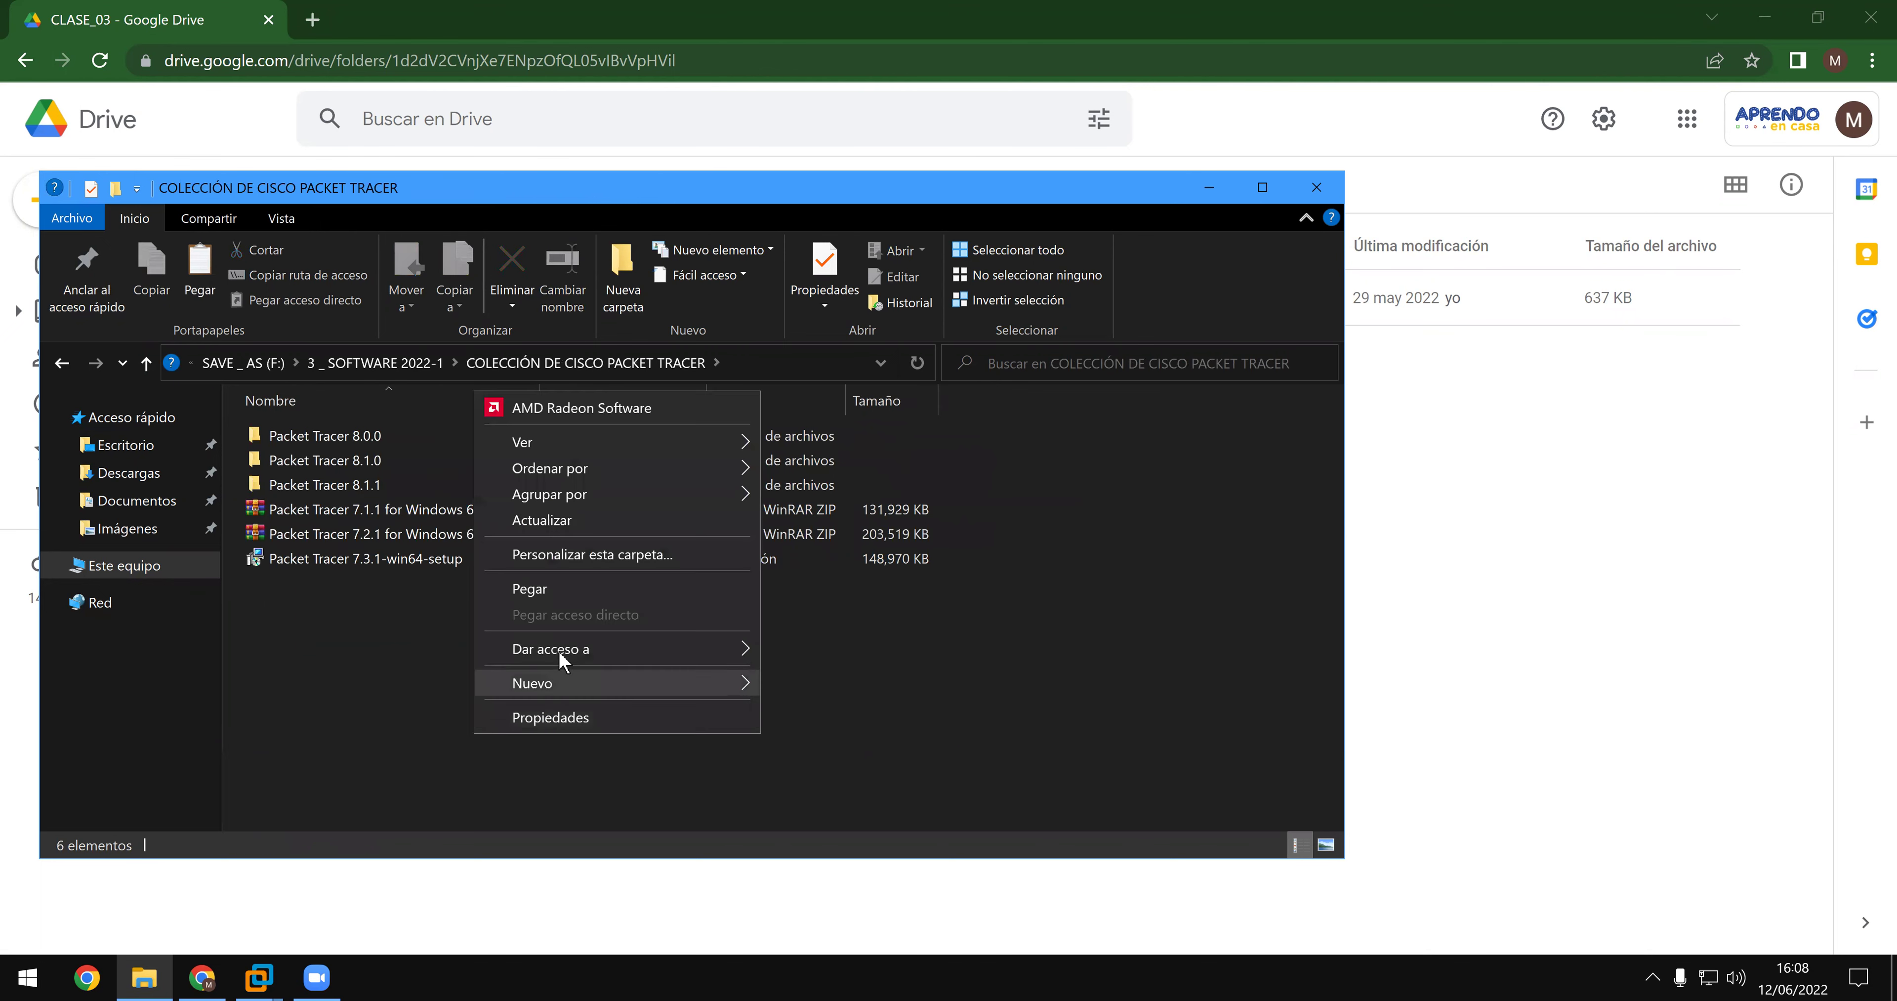
{"action": "left_click", "coordinate": [559, 592]}
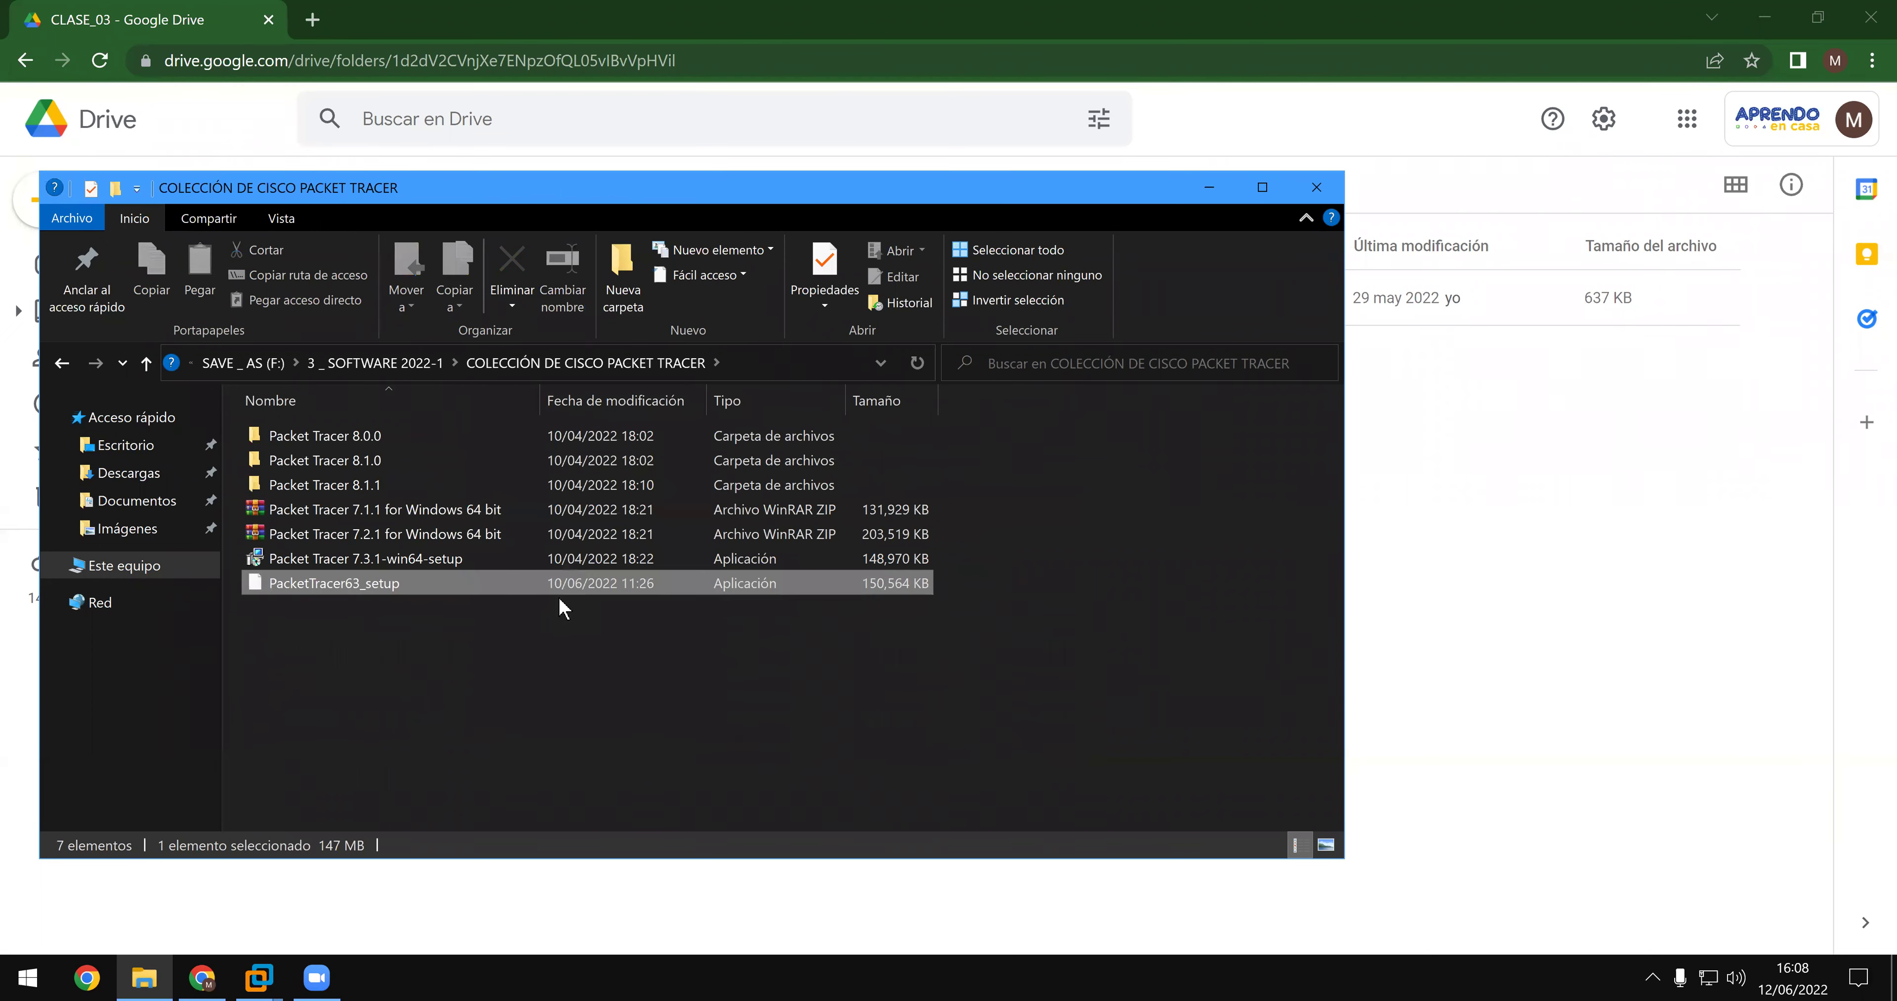
- Rename the pasted PacketTracer63_setup file as "Packet Tracer 6.3 for Windows 64 bits"
{"action": "left_click", "coordinate": [371, 592]}
{"action": "left_click", "coordinate": [308, 585]}
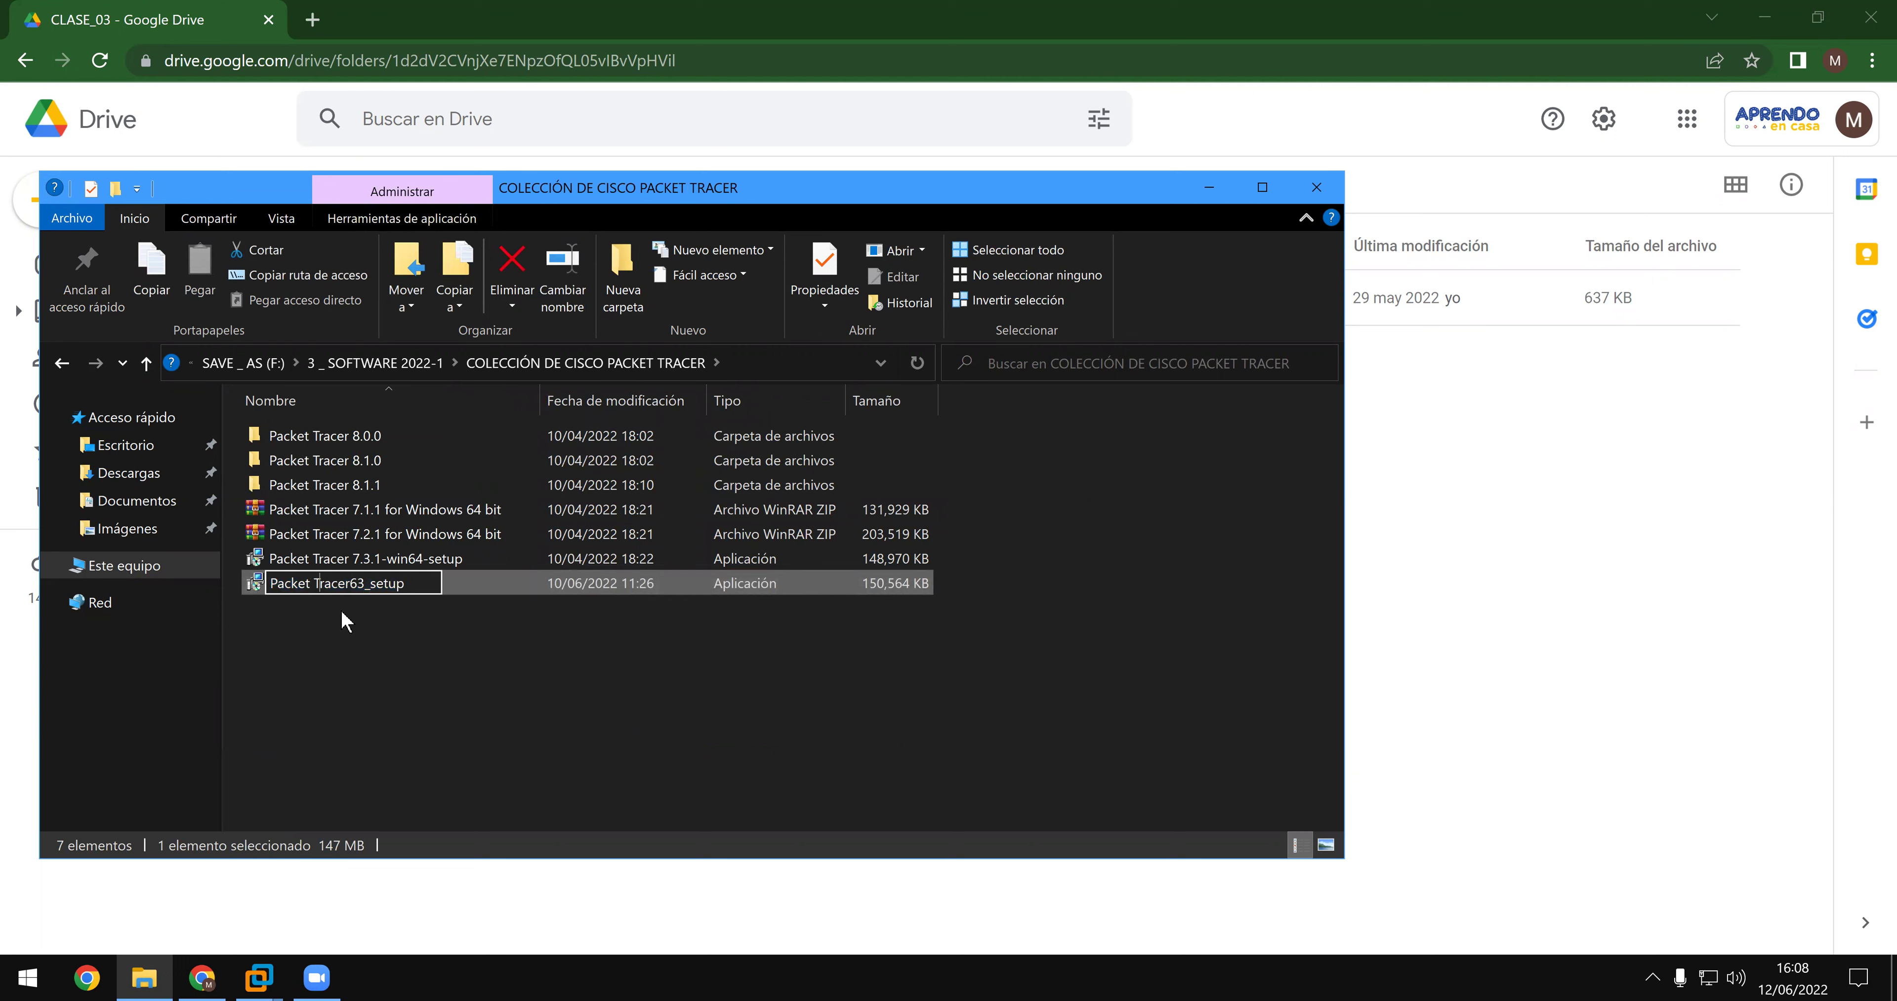
{"action": "key", "text": "Right"}
{"action": "key", "text": "Right"}
{"action": "type", "text": "."}
{"action": "key", "text": "BackSpace"}
{"action": "key", "text": "BackSpace"}
{"action": "key", "text": "BackSpace"}
{"action": "key", "text": "BackSpace"}
{"action": "key", "text": "BackSpace"}
{"action": "key", "text": "BackSpace"}
{"action": "type", "text": "for "}
{"action": "type", "text": "Windewos"}
{"action": "key", "text": "BackSpace"}
{"action": "key", "text": "BackSpace"}
{"action": "key", "text": "BackSpace"}
{"action": "key", "text": "BackSpace"}
{"action": "type", "text": "ows 64"}
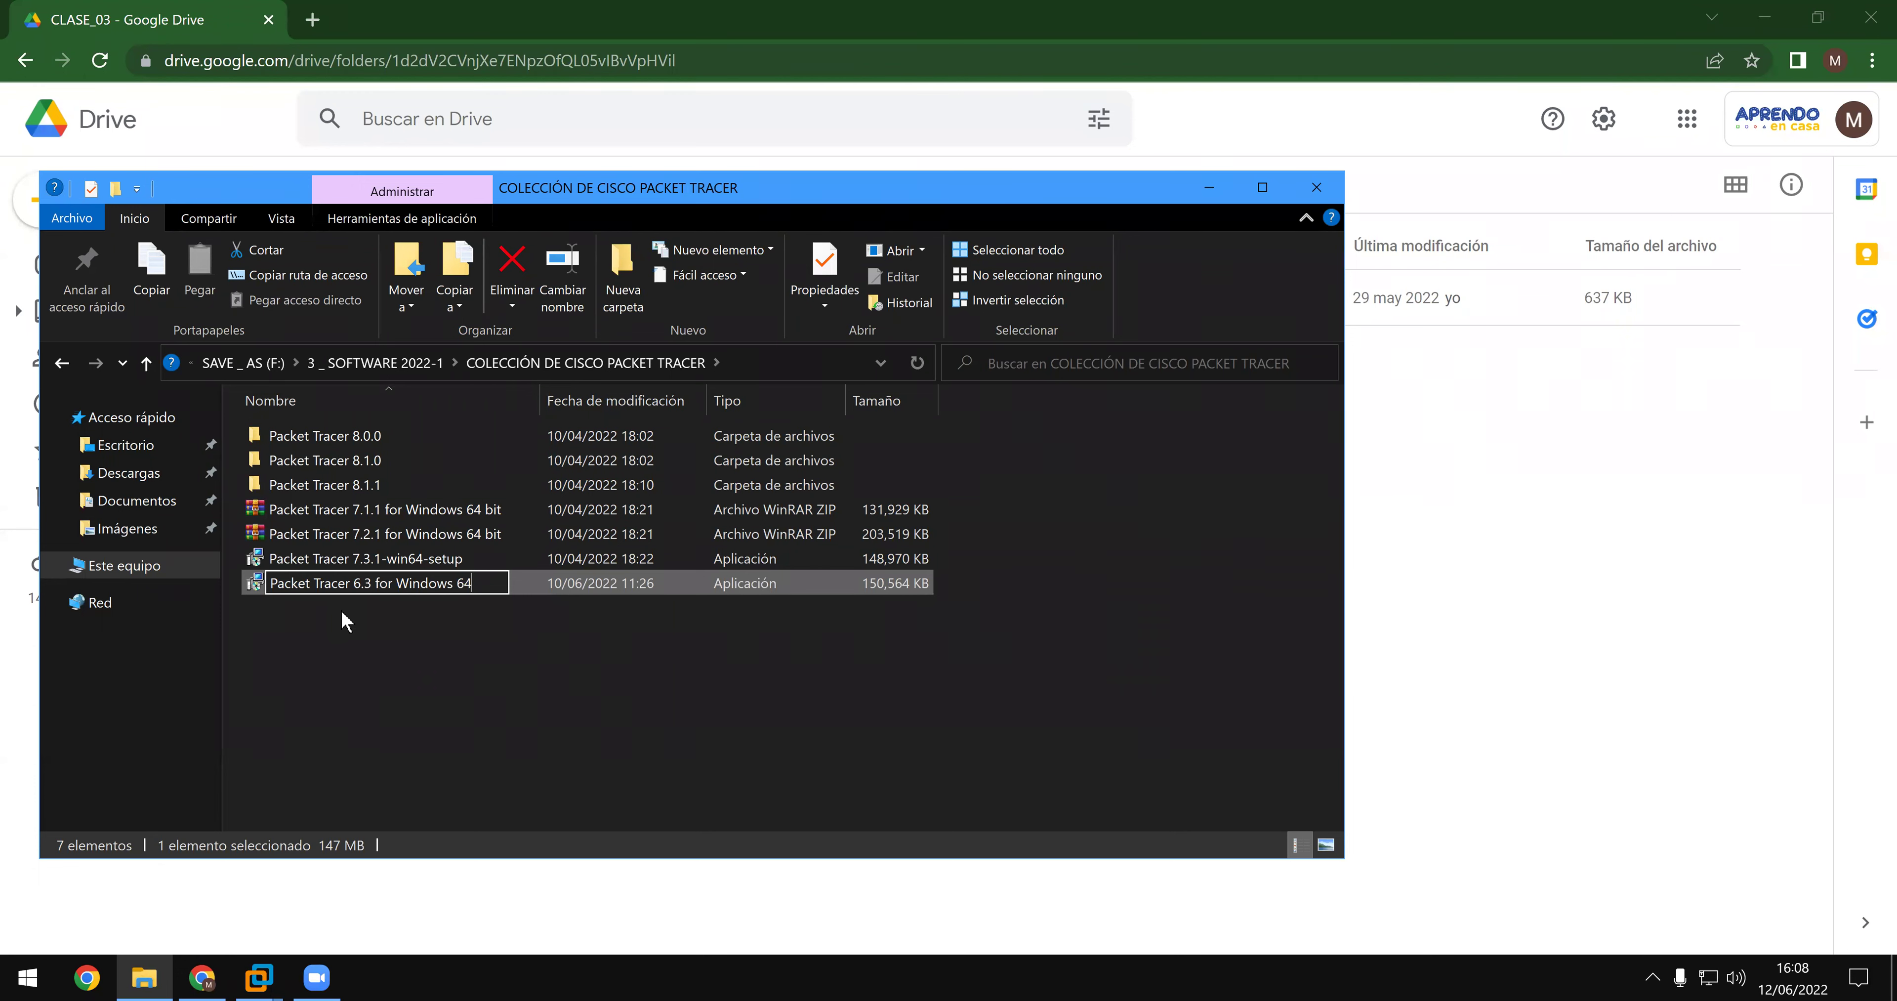
{"action": "type", "text": "its"}
{"action": "type", "text": " b"}
{"action": "key", "text": "Return"}
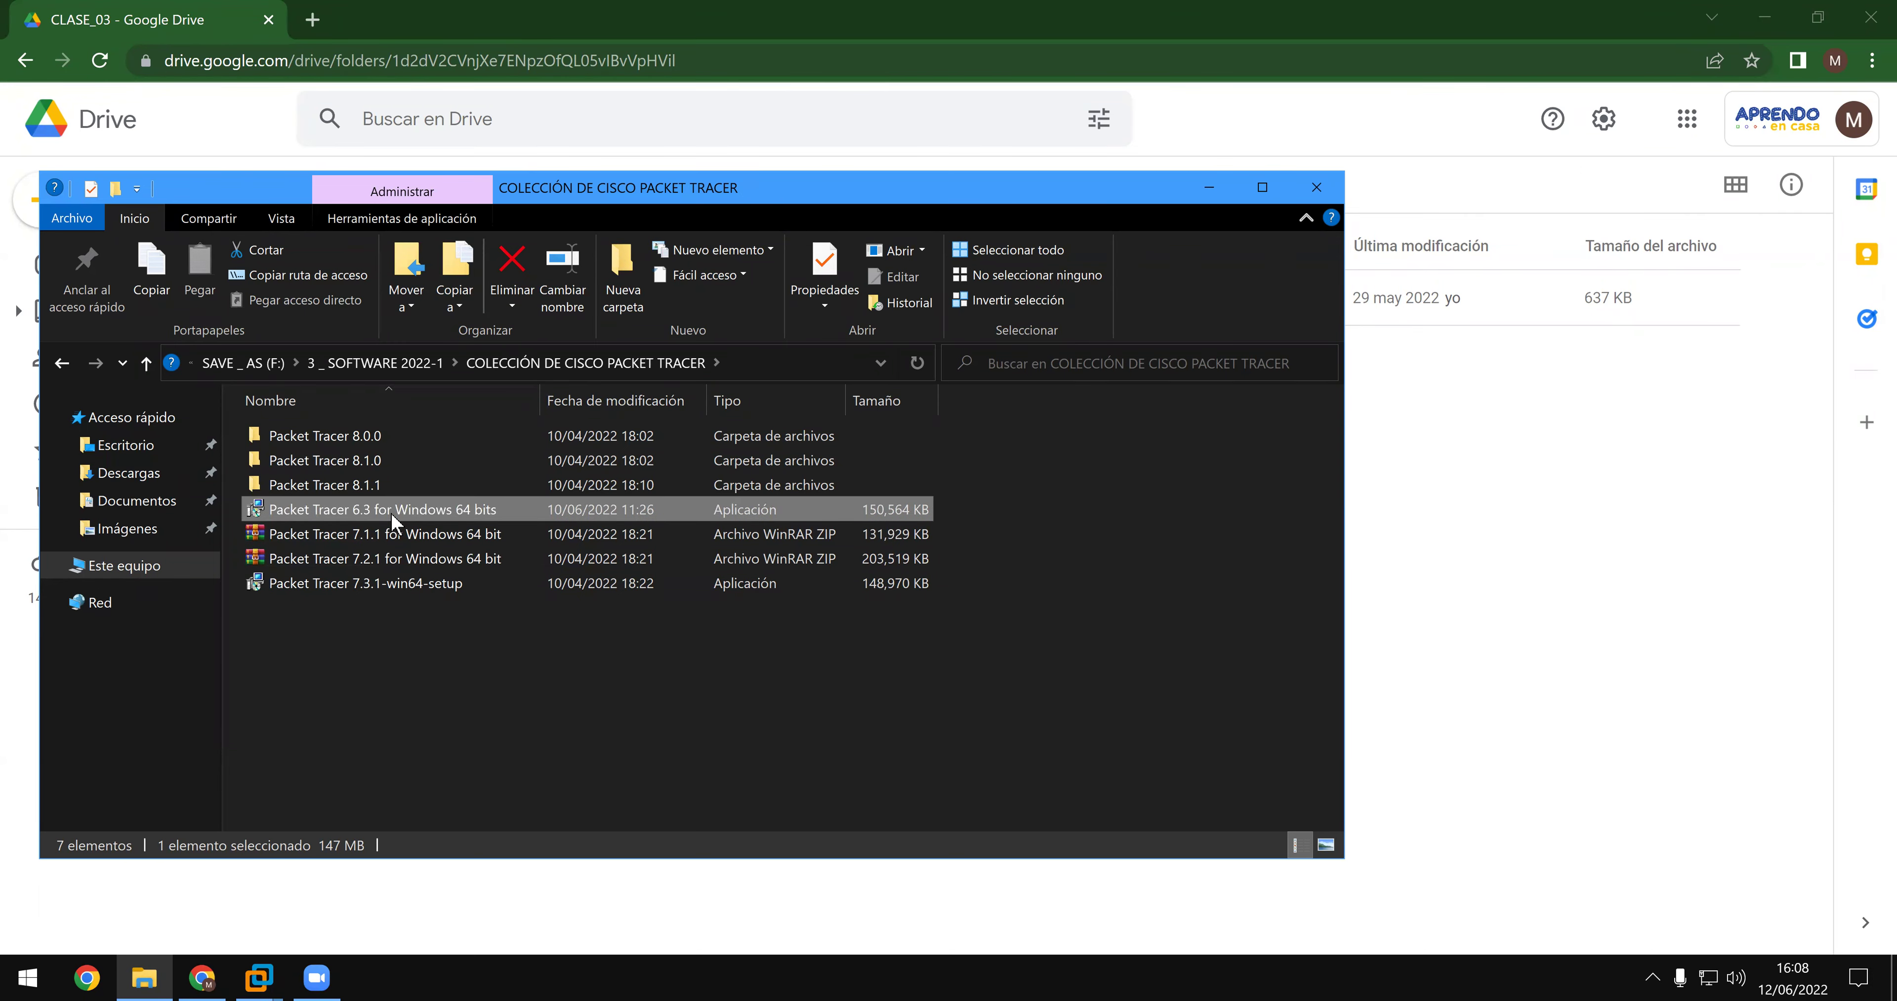
- Upload the Packet Tracer 6.3 for Windows 64 bits installer to the CLASE_03 folder in Google Drive
{"action": "left_click_drag", "start_coordinate": [390, 511], "coordinate": [869, 649]}
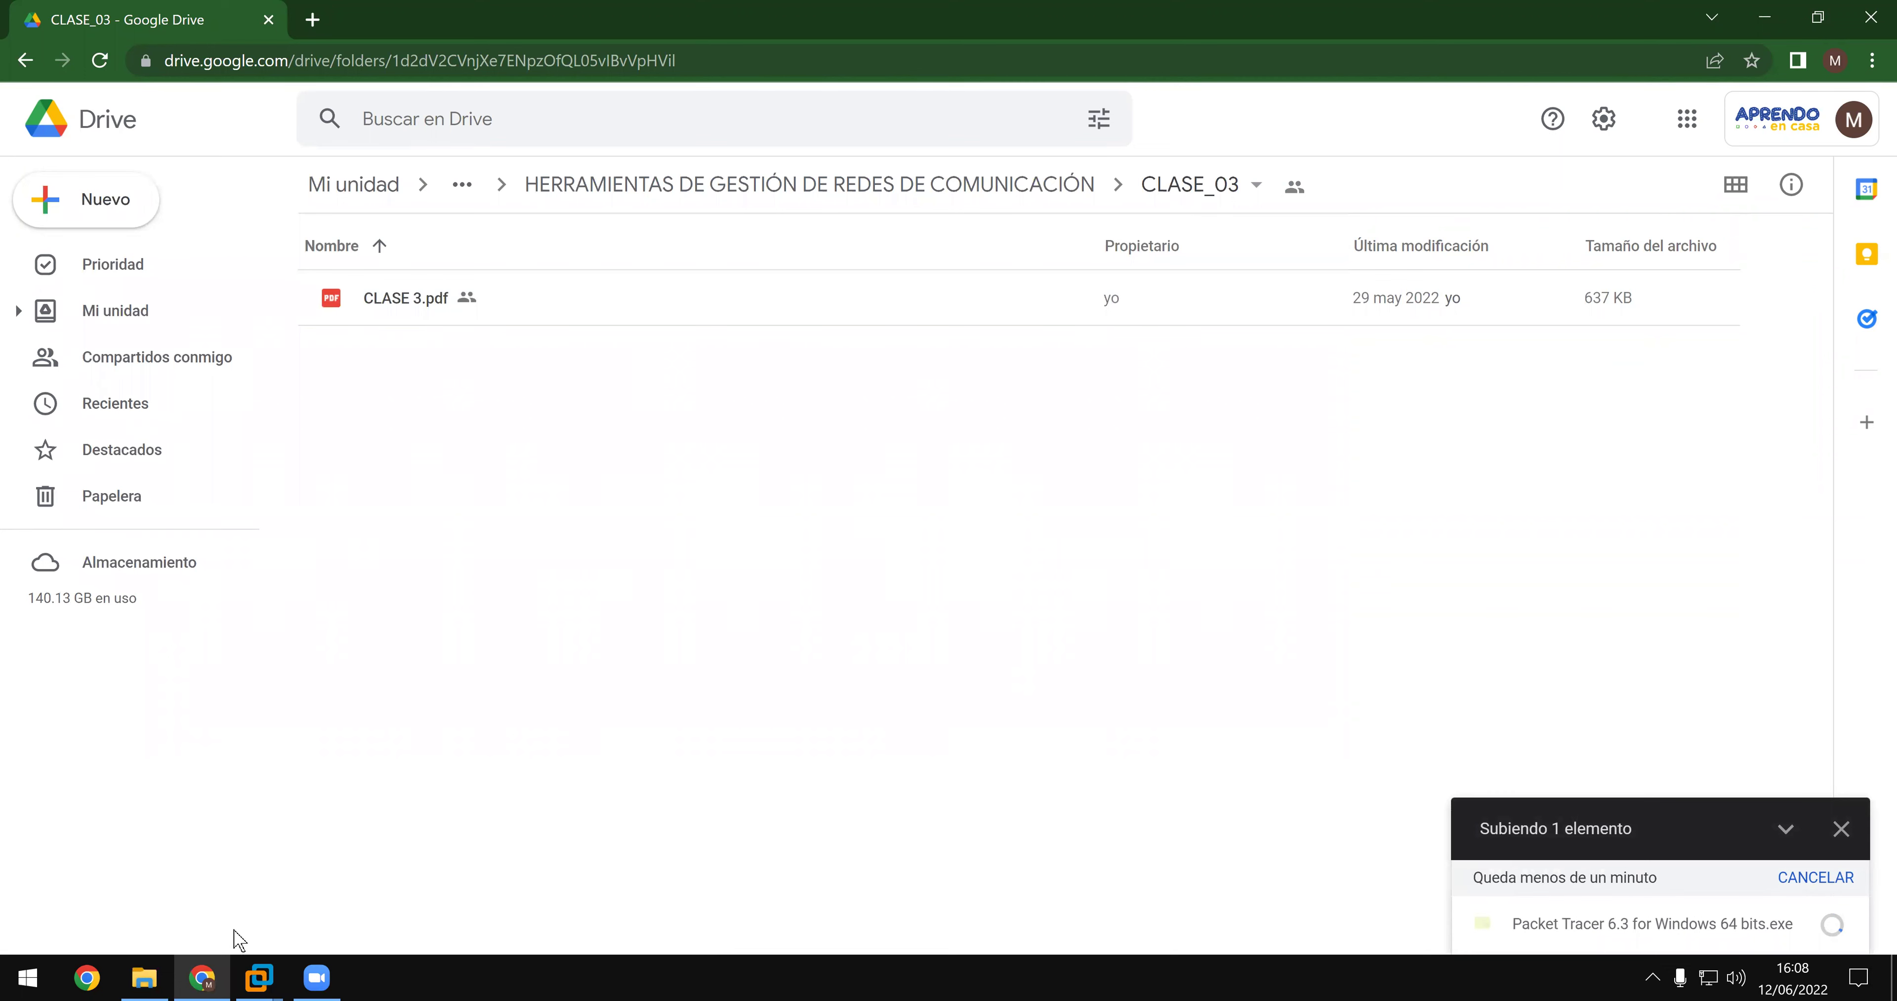
- Create a "Packet Tracer 6.3" folder in COLECCIÓN DE CISCO PACKET TRACER and move the Packet Tracer 6.3 installer into it
{"action": "left_click", "coordinate": [145, 977]}
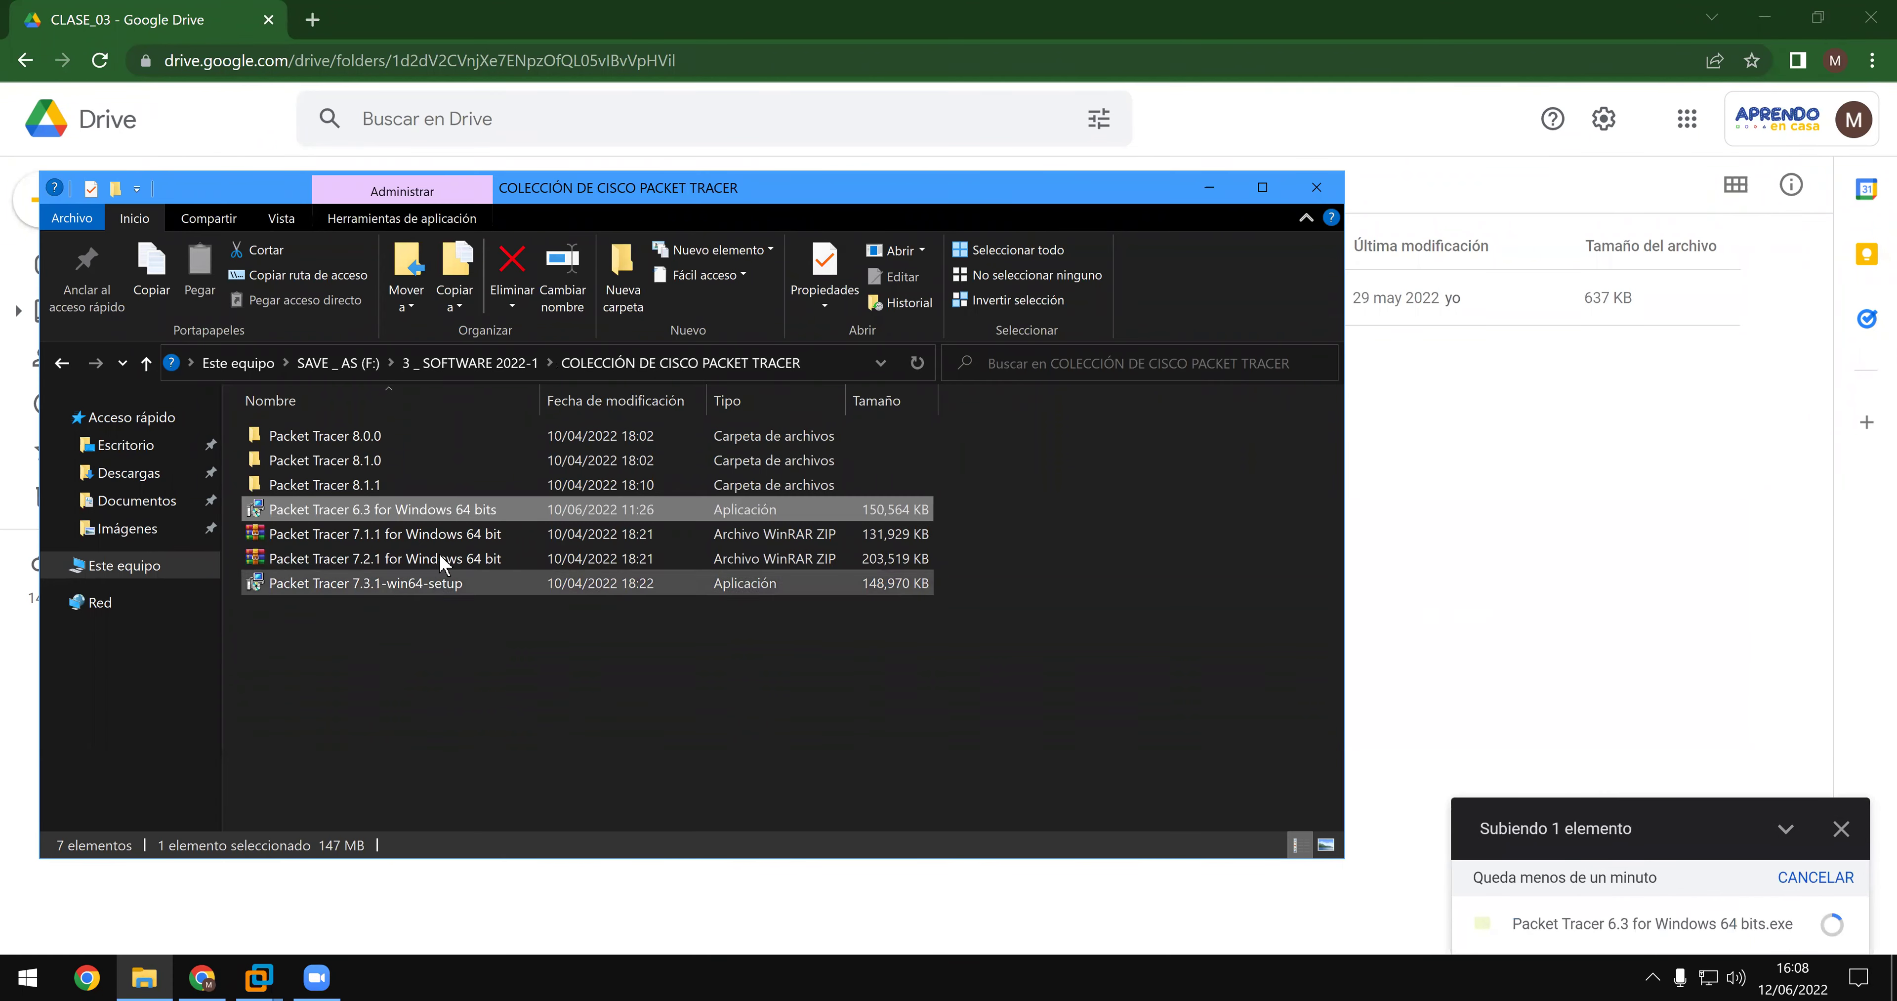
{"action": "left_click", "coordinate": [465, 510]}
{"action": "left_click_drag", "start_coordinate": [370, 513], "coordinate": [266, 514]}
{"action": "key", "text": "ctrl+c"}
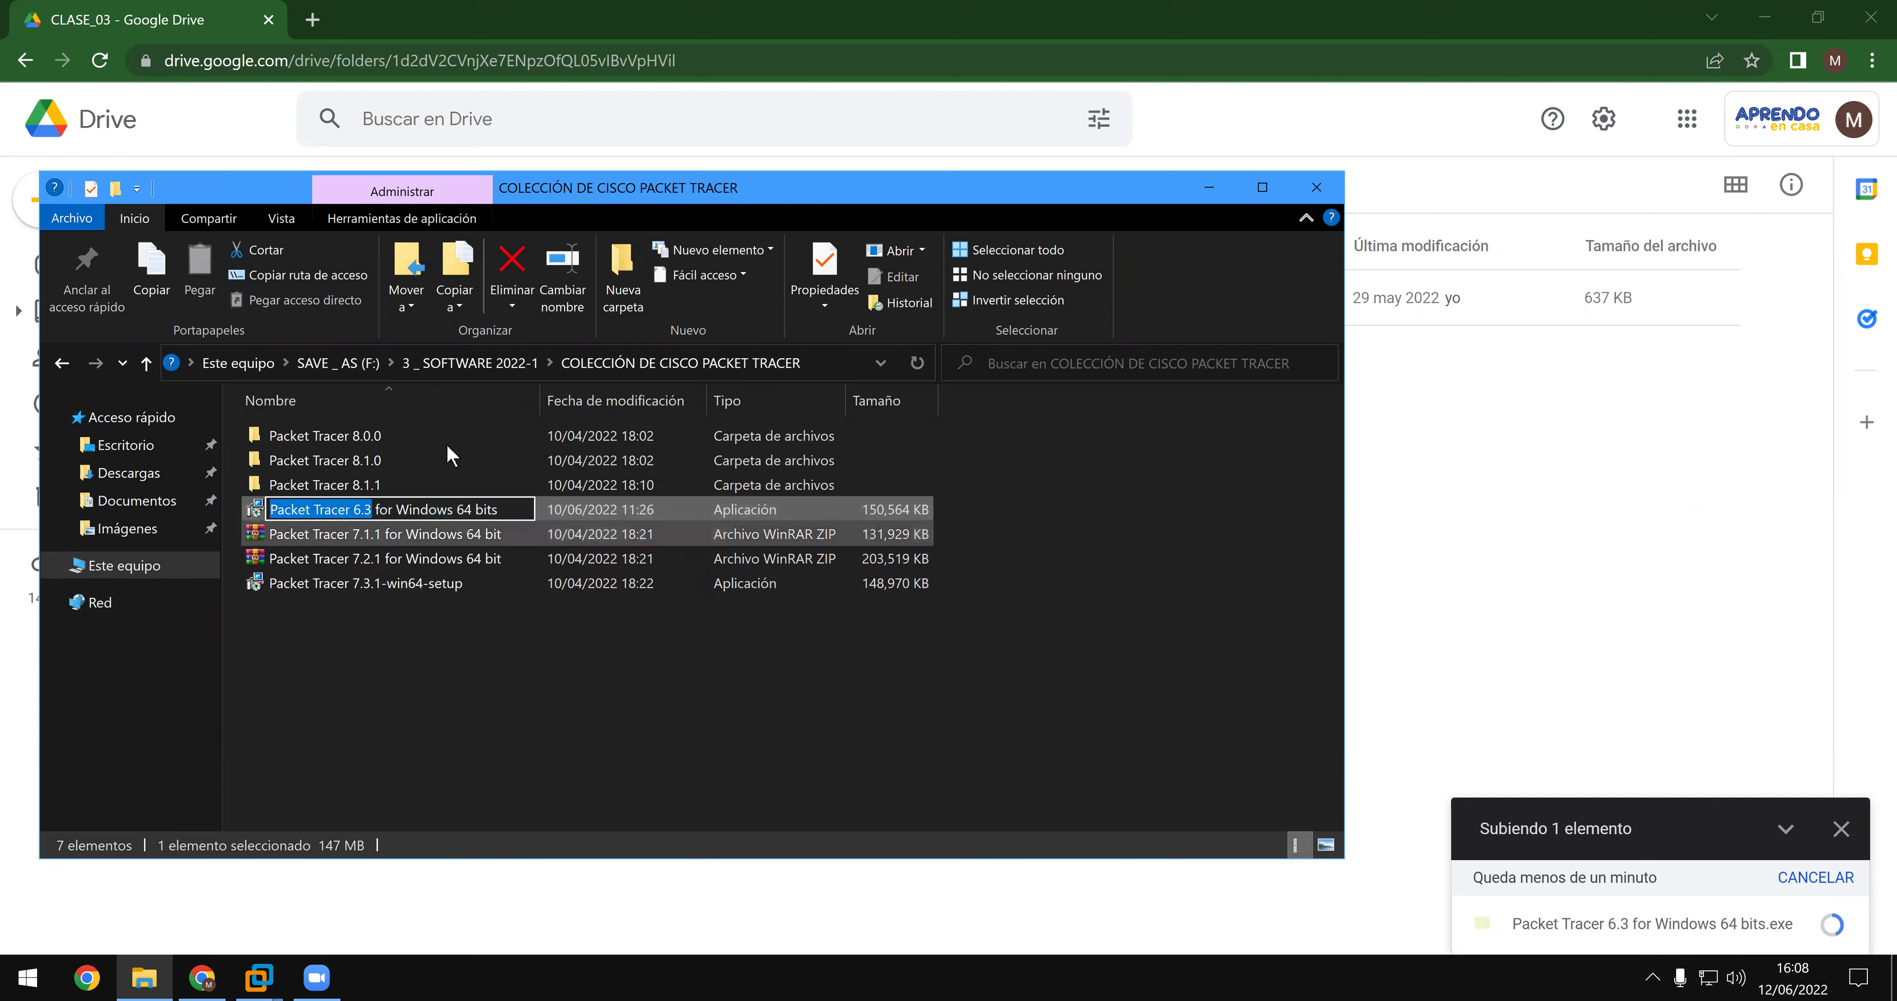
{"action": "left_click", "coordinate": [605, 312]}
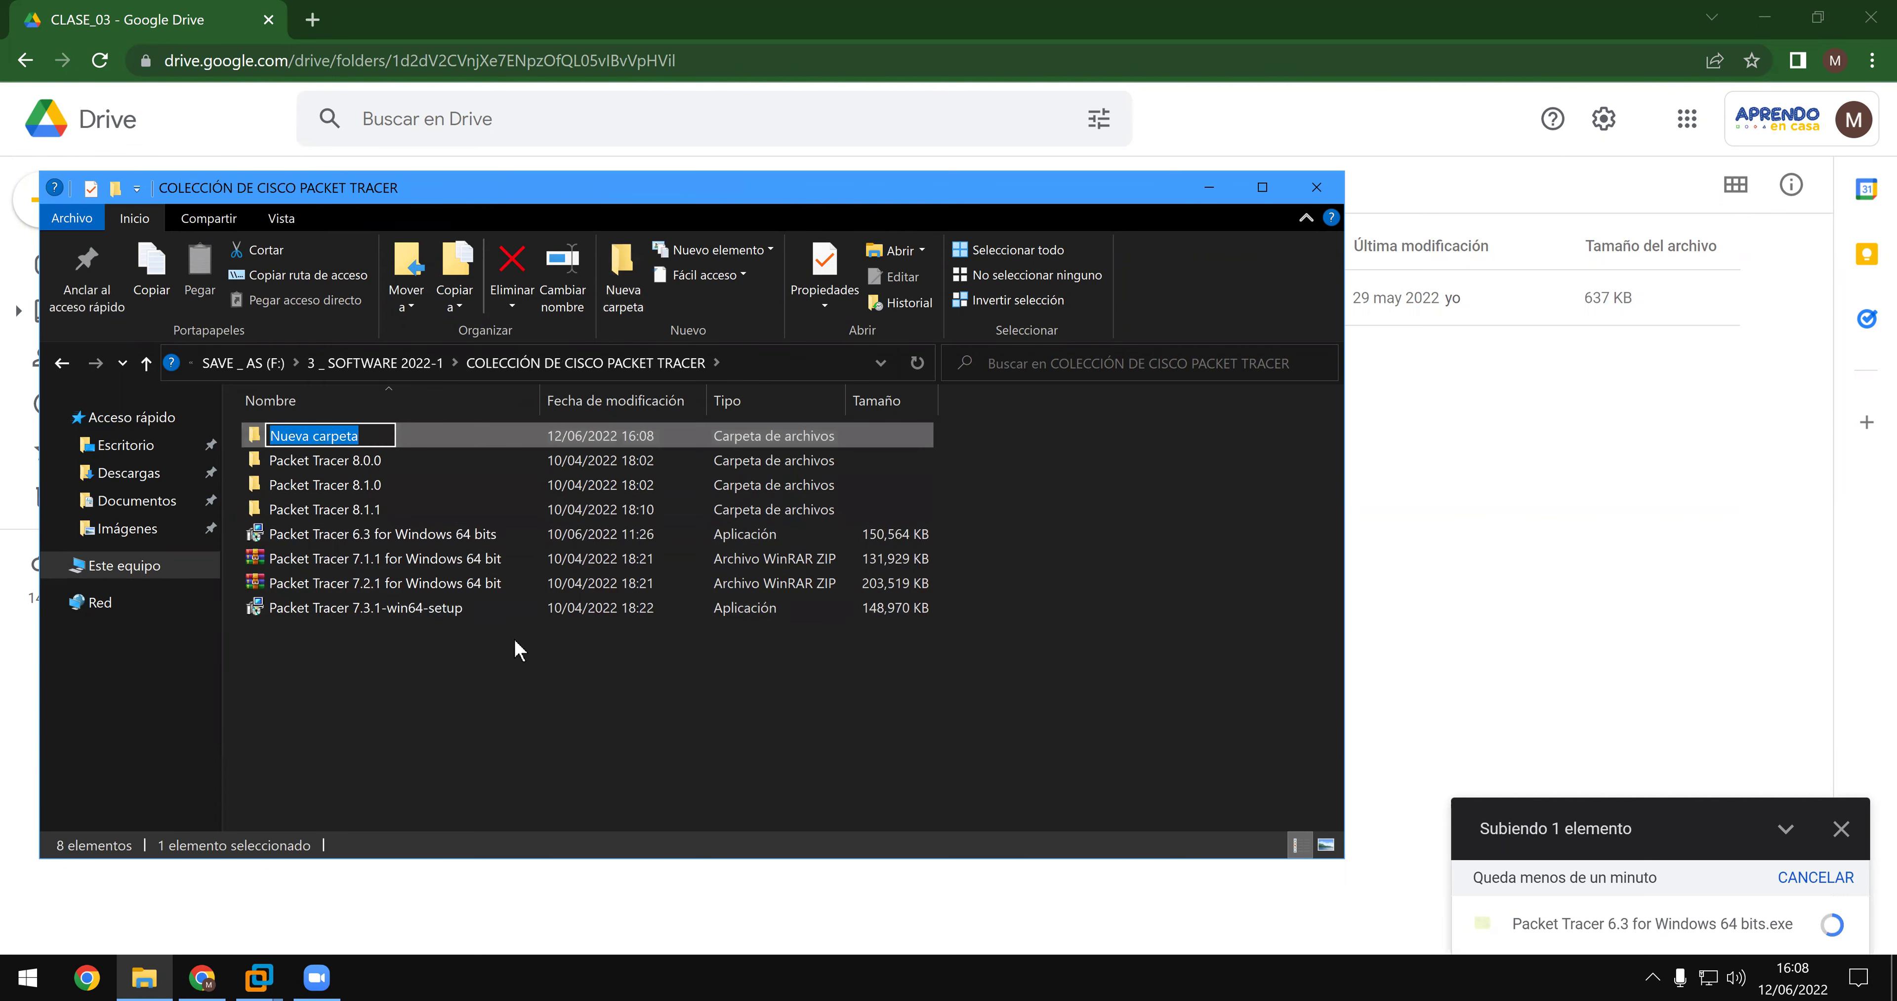
{"action": "key", "text": "ctrl+v"}
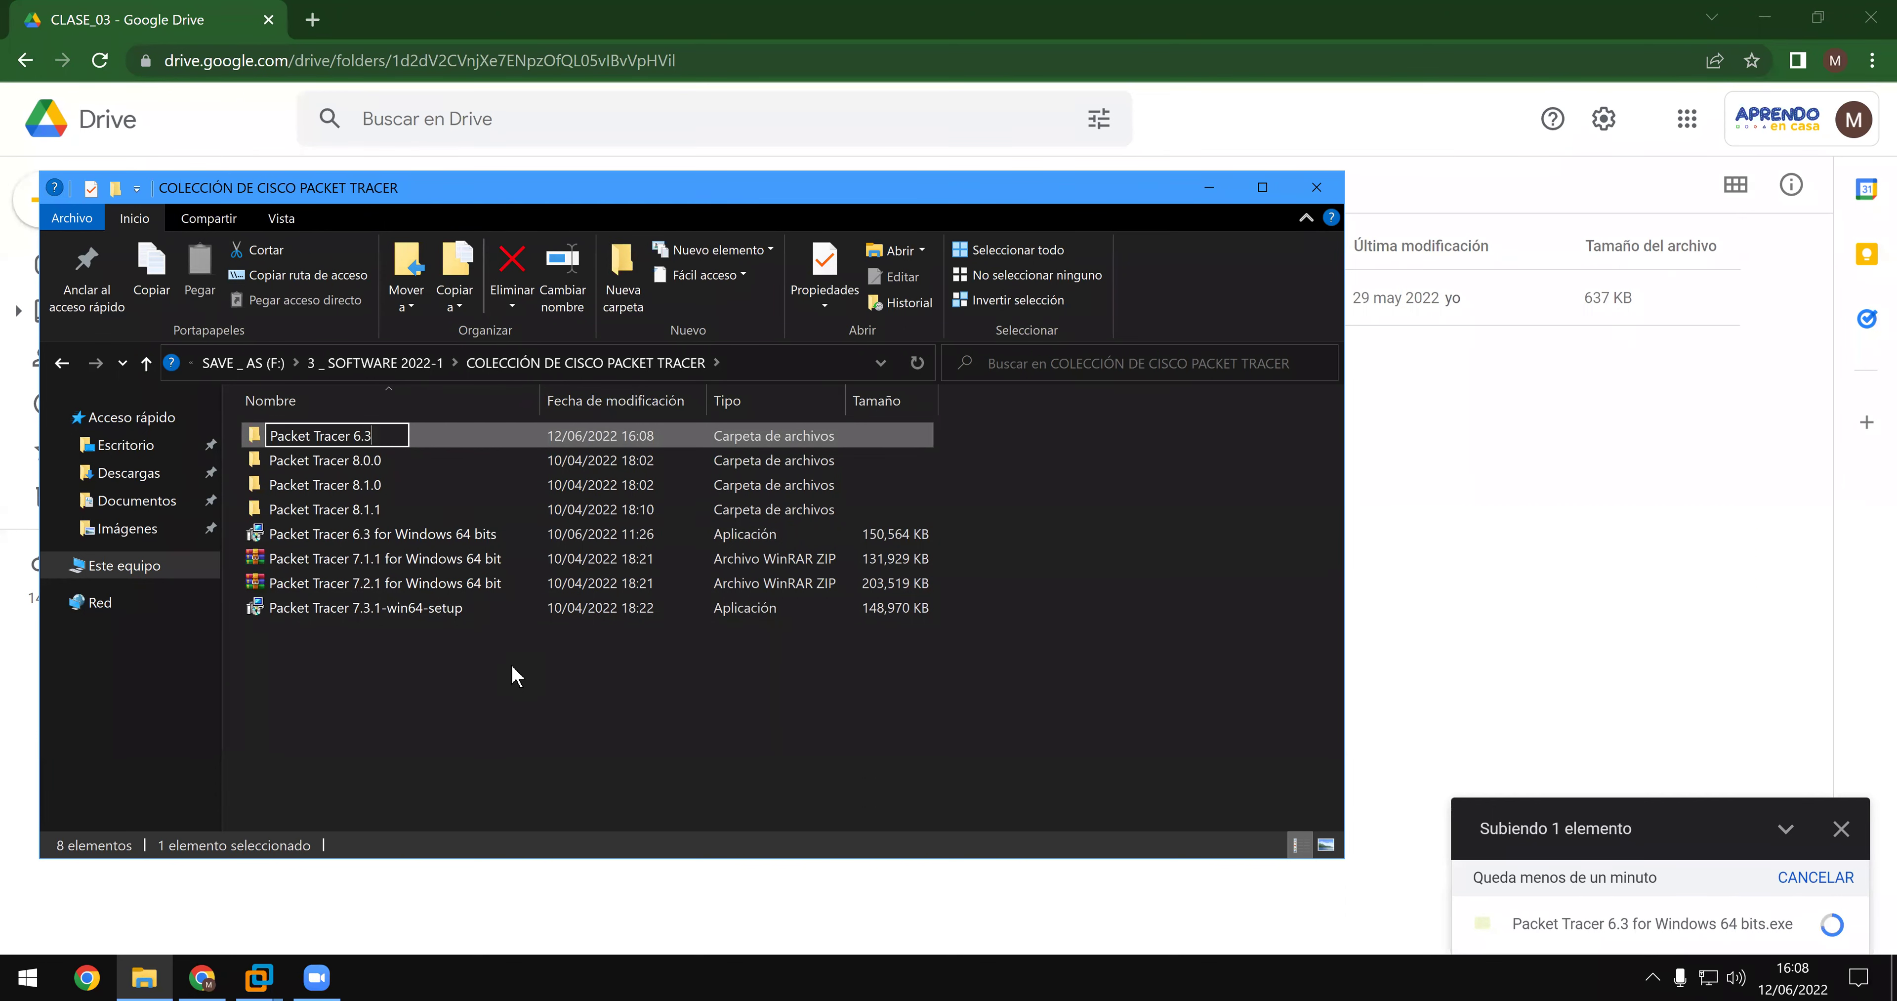
{"action": "left_click", "coordinate": [512, 666]}
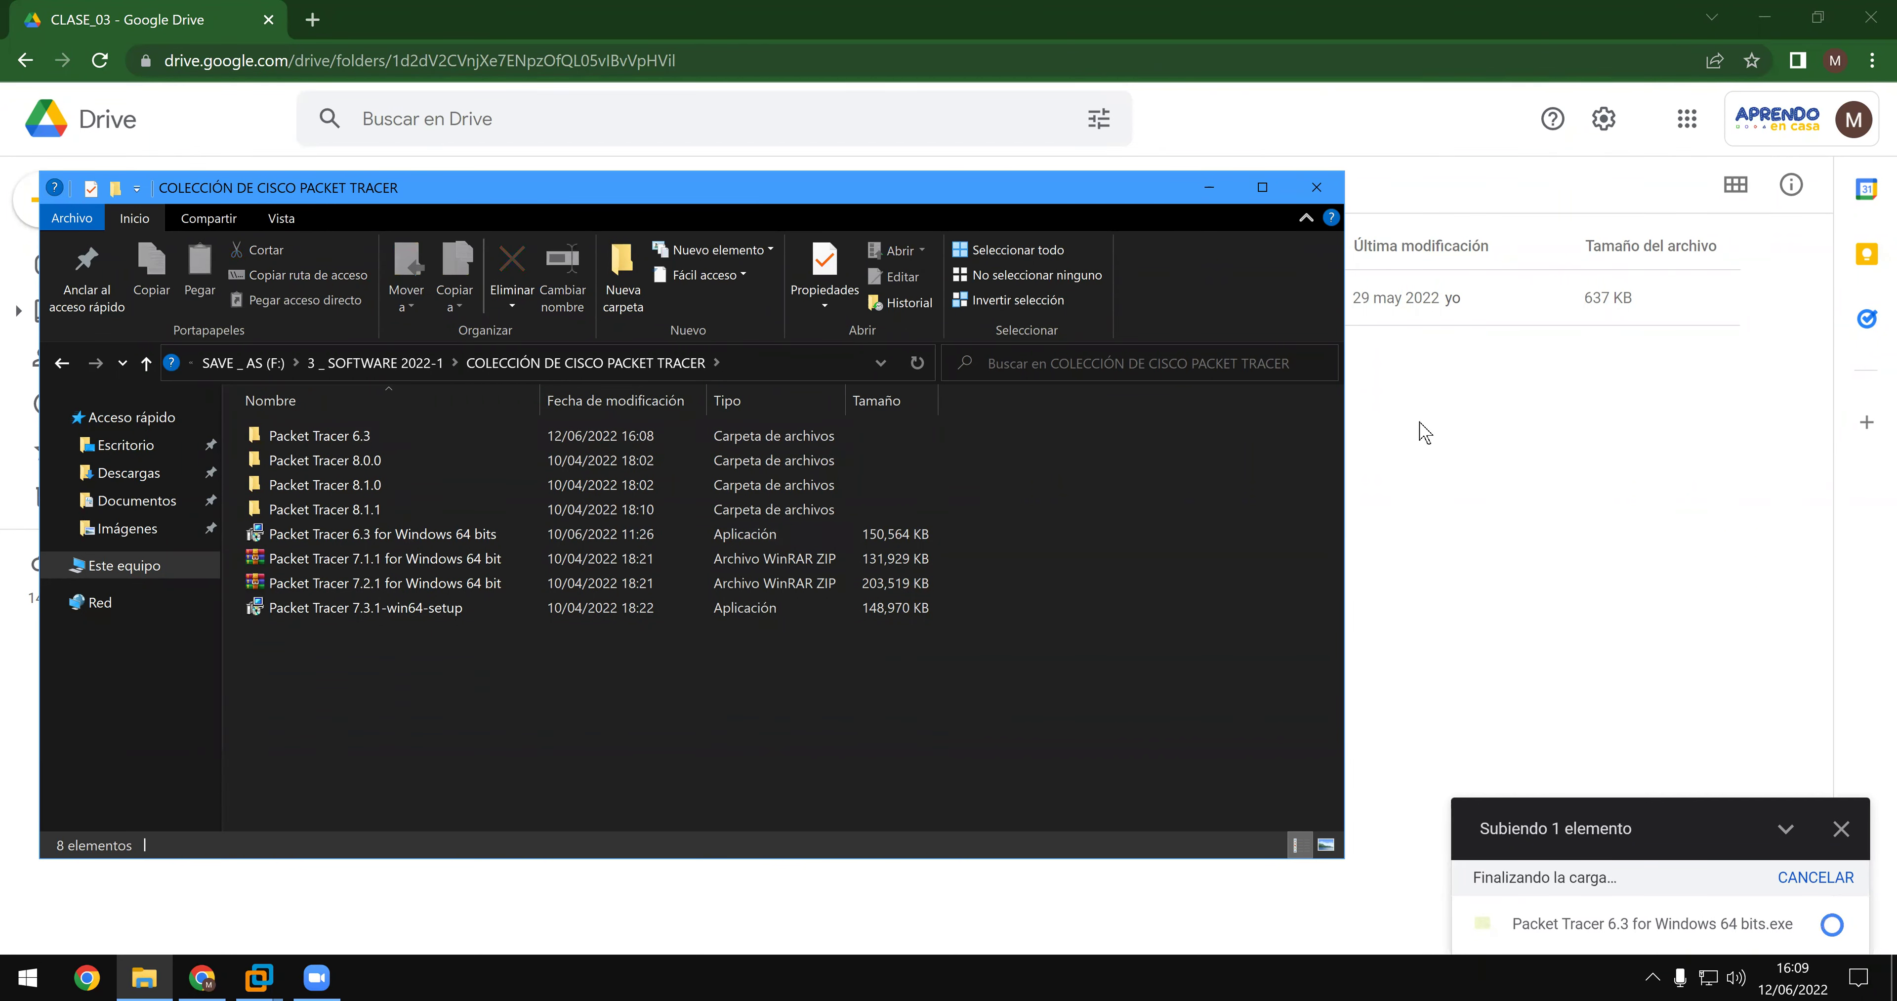
{"action": "left_click_drag", "start_coordinate": [425, 530], "coordinate": [462, 437]}
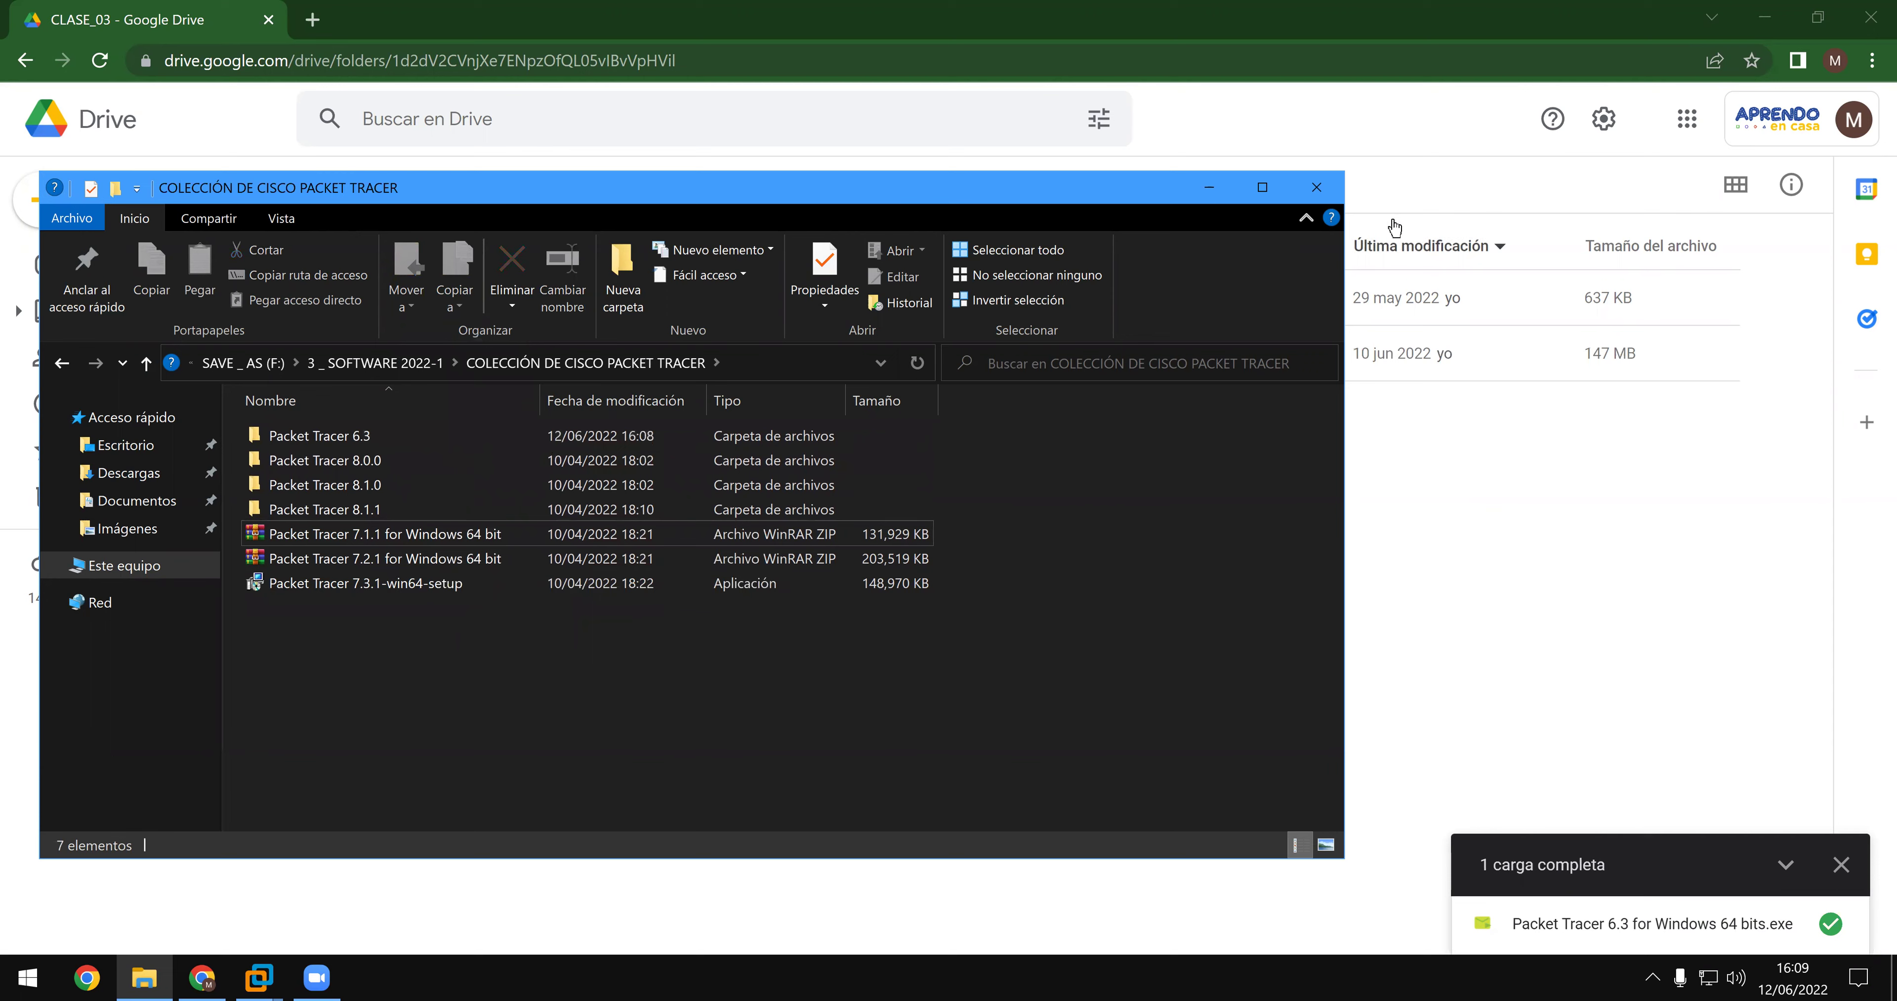
- Copy the sharing link of the CLASE_03 folder in HERRAMIENTAS DE GESTIÓN DE REDES DE COMUNICACIÓN on Google Drive
{"action": "left_click", "coordinate": [1347, 285]}
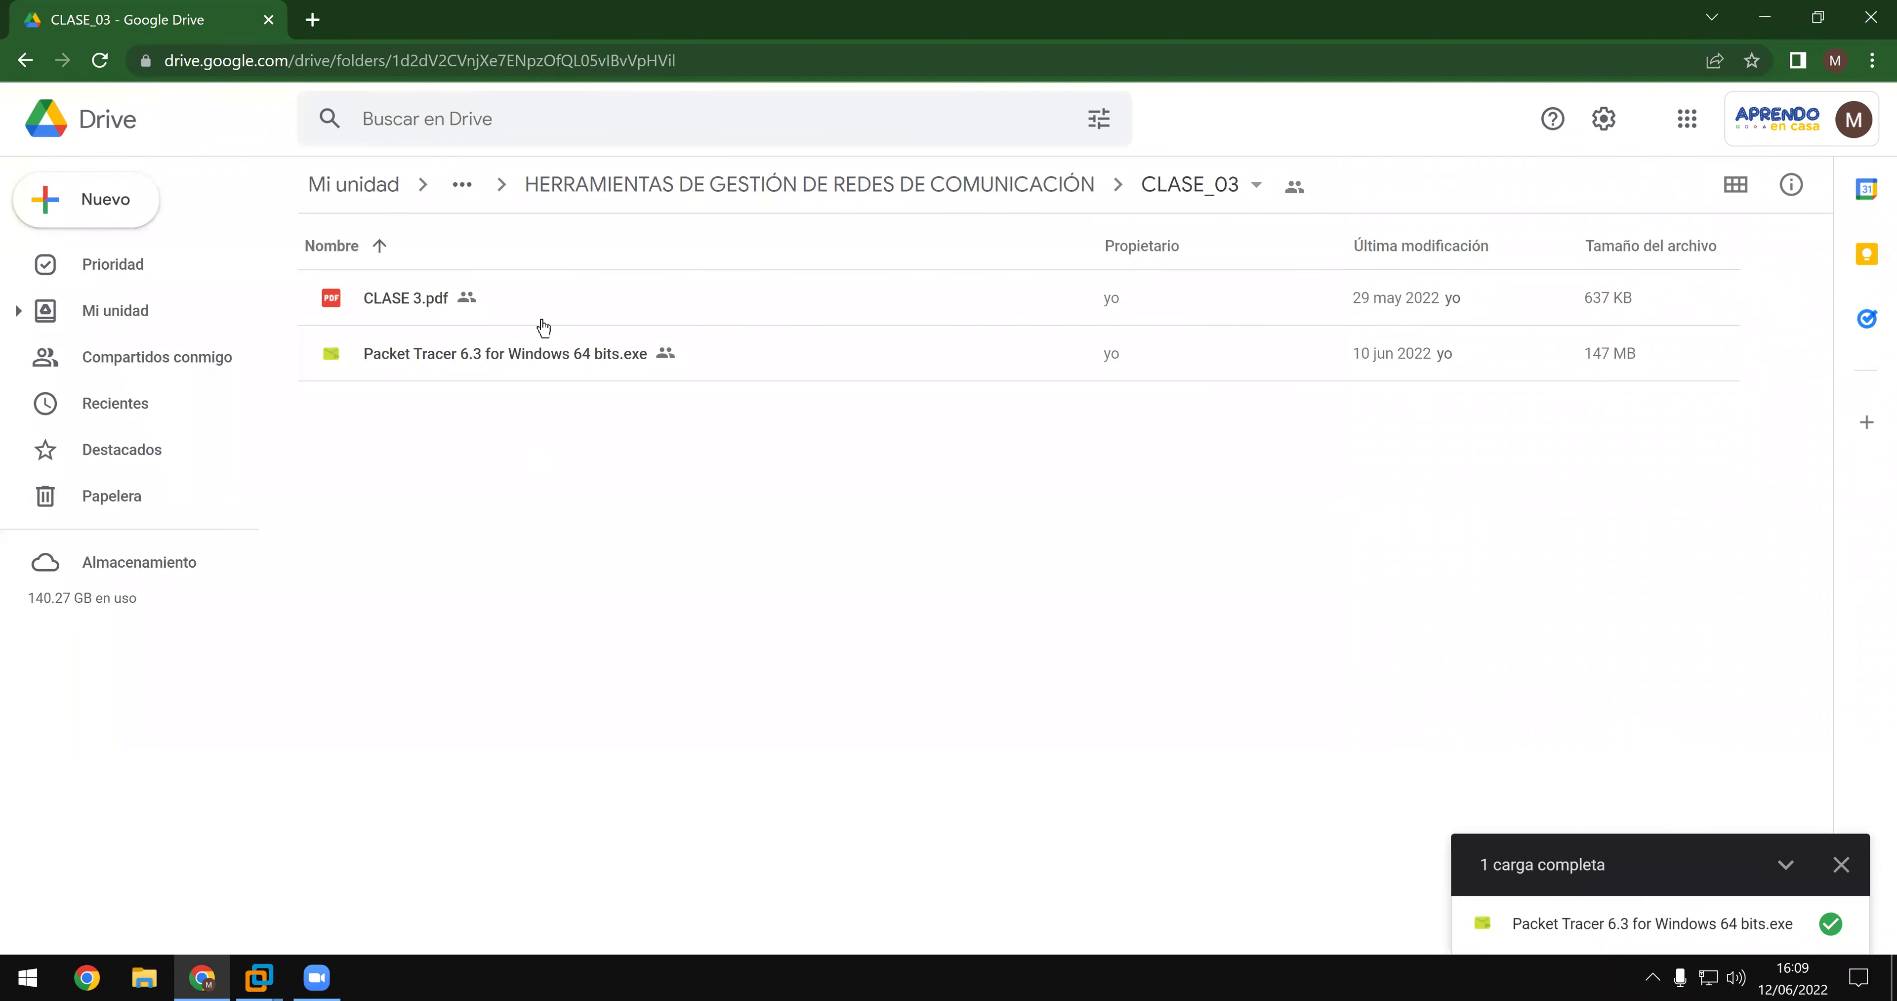
{"action": "left_click", "coordinate": [869, 197]}
{"action": "right_click", "coordinate": [417, 410]}
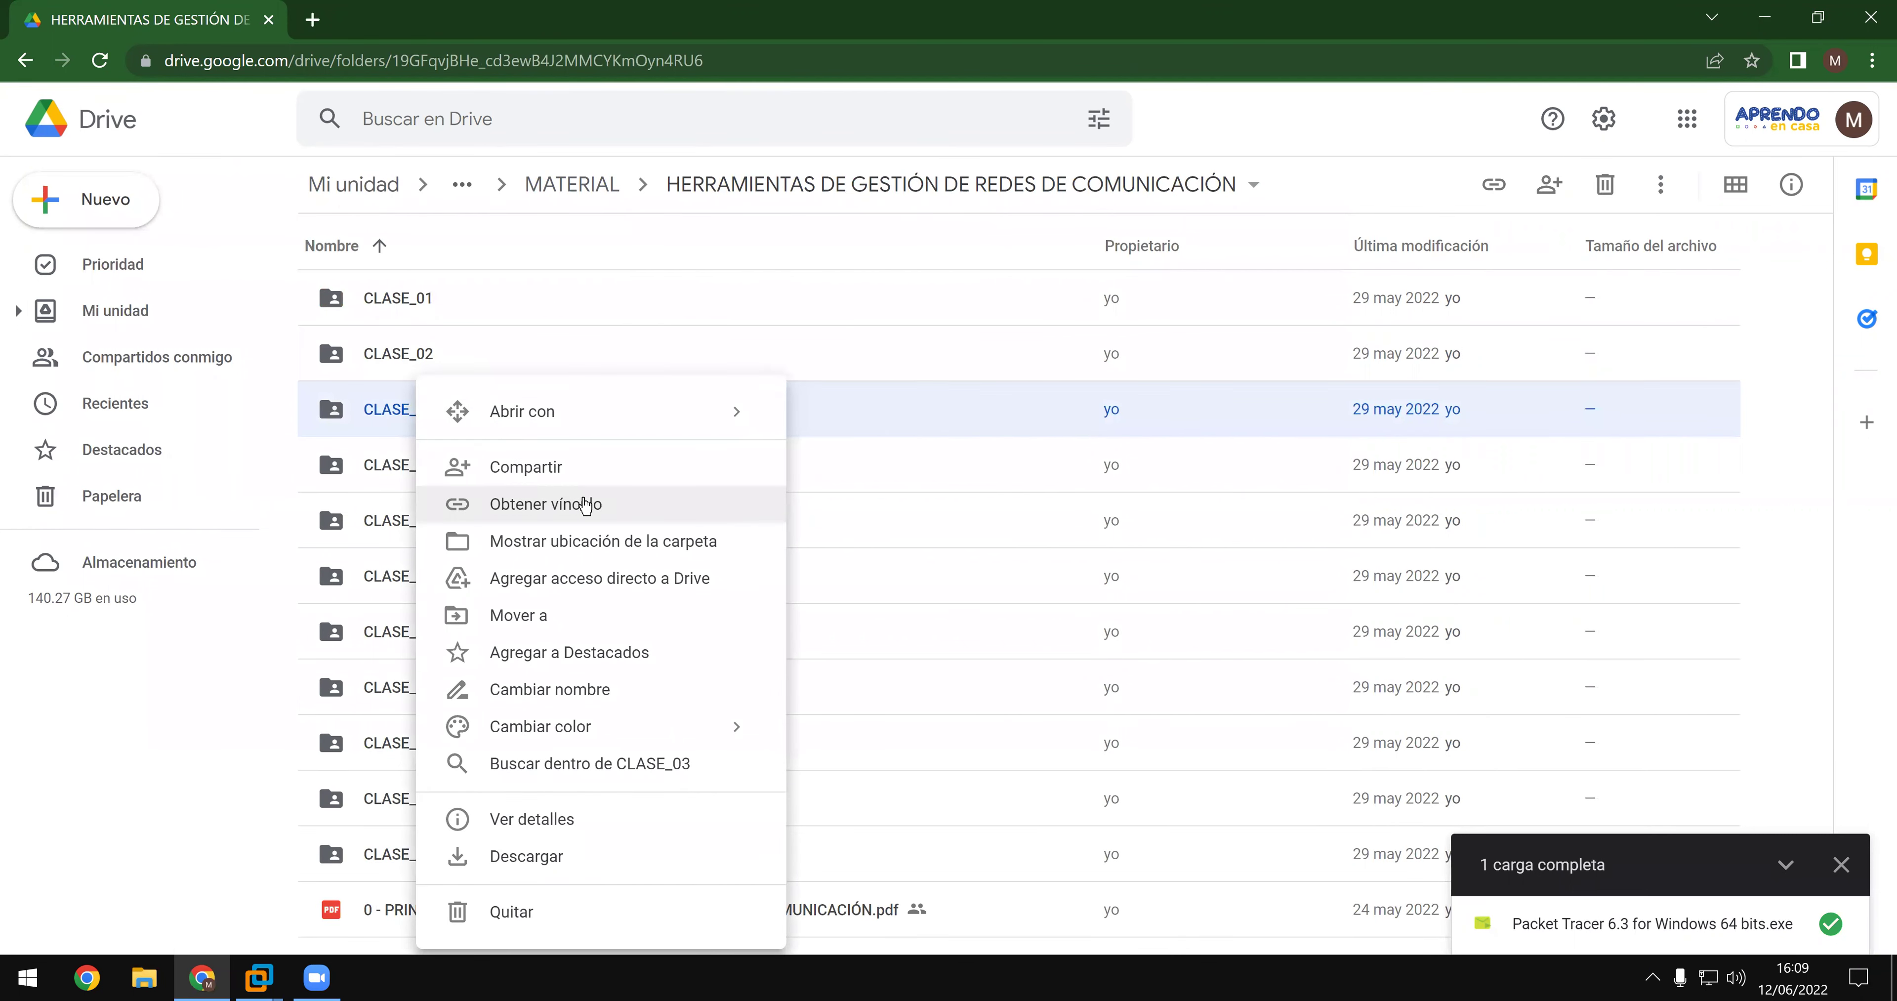
{"action": "left_click", "coordinate": [602, 506]}
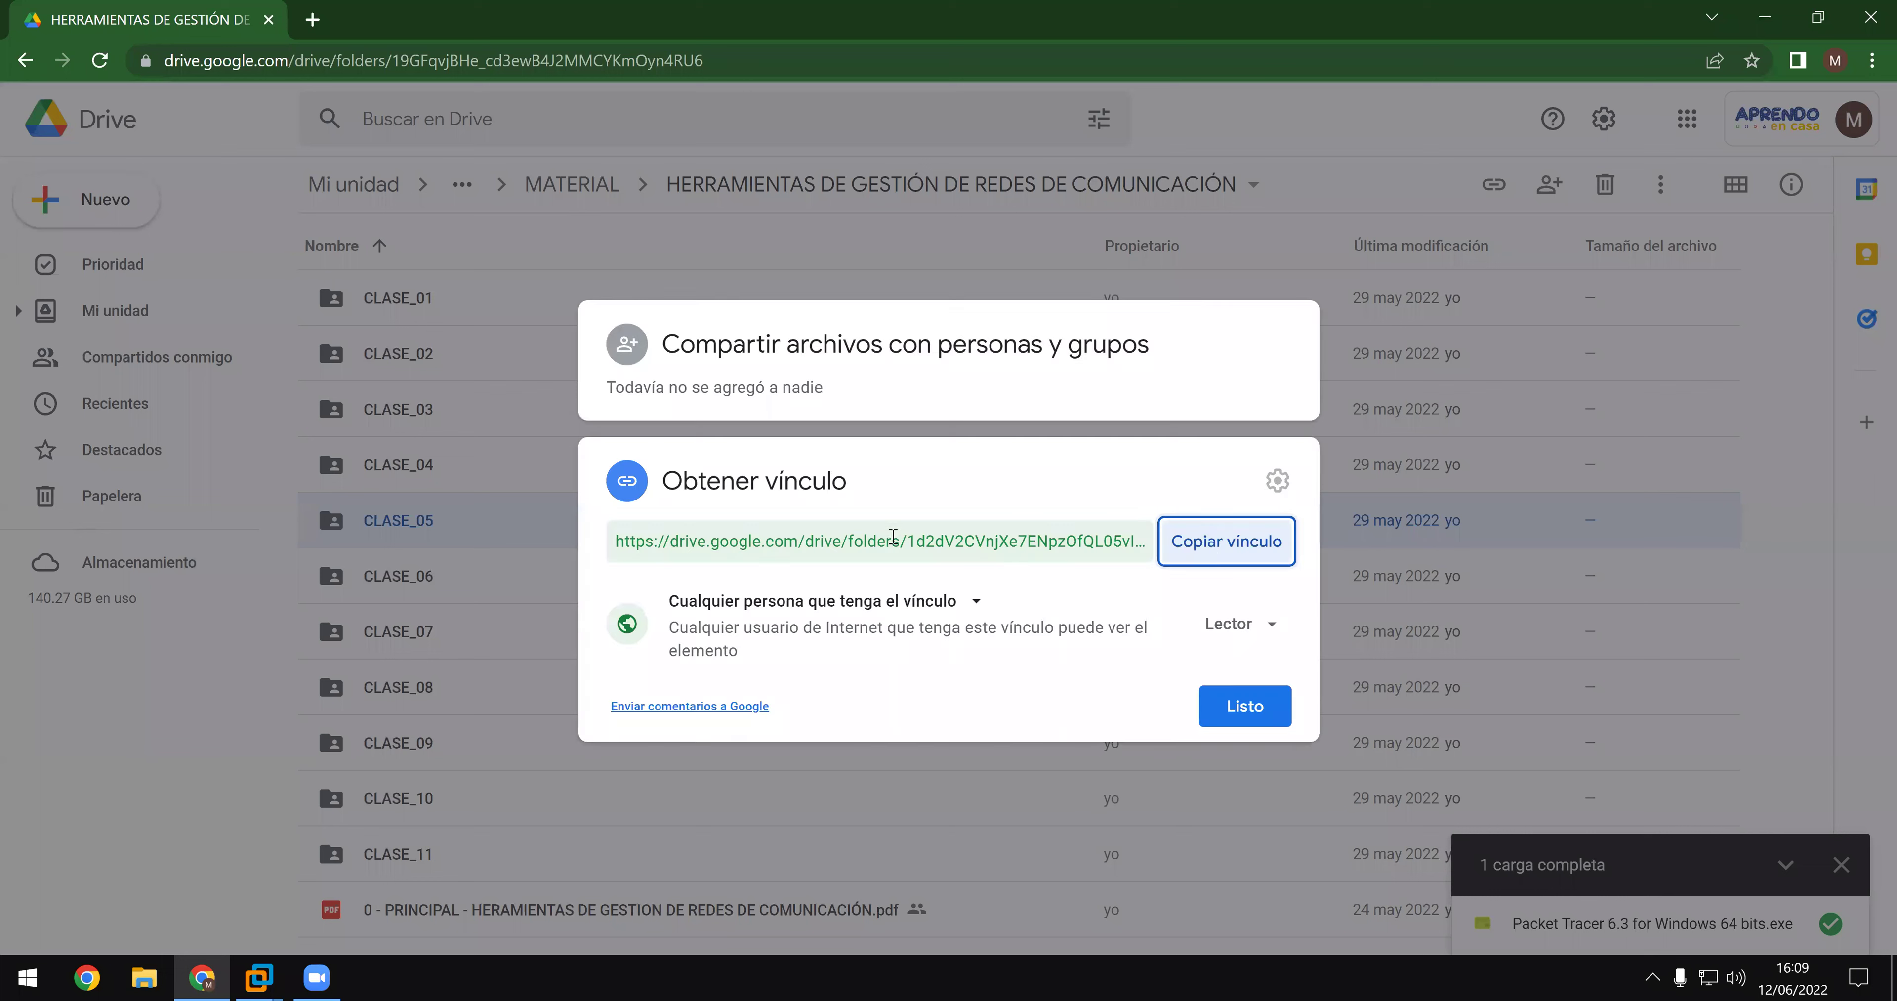
{"action": "left_click", "coordinate": [1222, 544]}
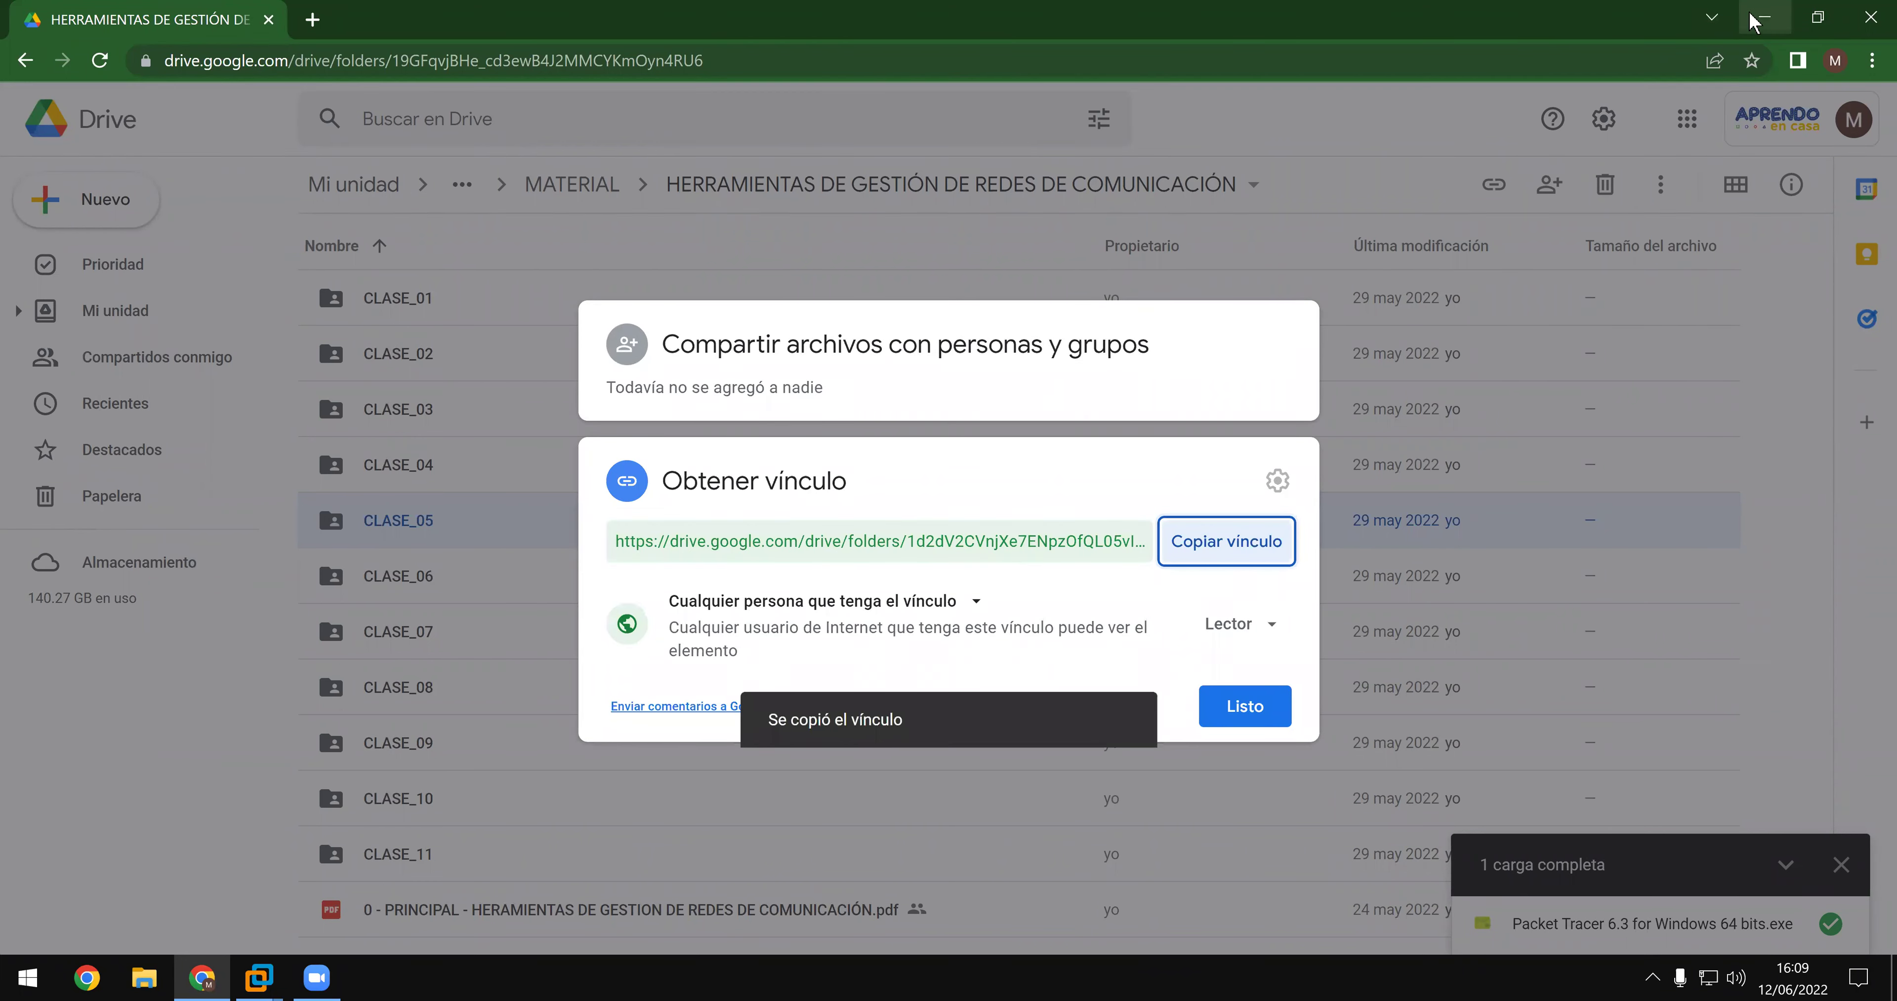
- Open FORMATO MATERIAL DE CLASE_03 from MATERIALES DE CLASE of course 04 in 004_CURSOS_2022-JUNIO-JULIO, under 2 _ COMPUTRON_ONLINE on drive F
{"action": "left_click", "coordinate": [1760, 18]}
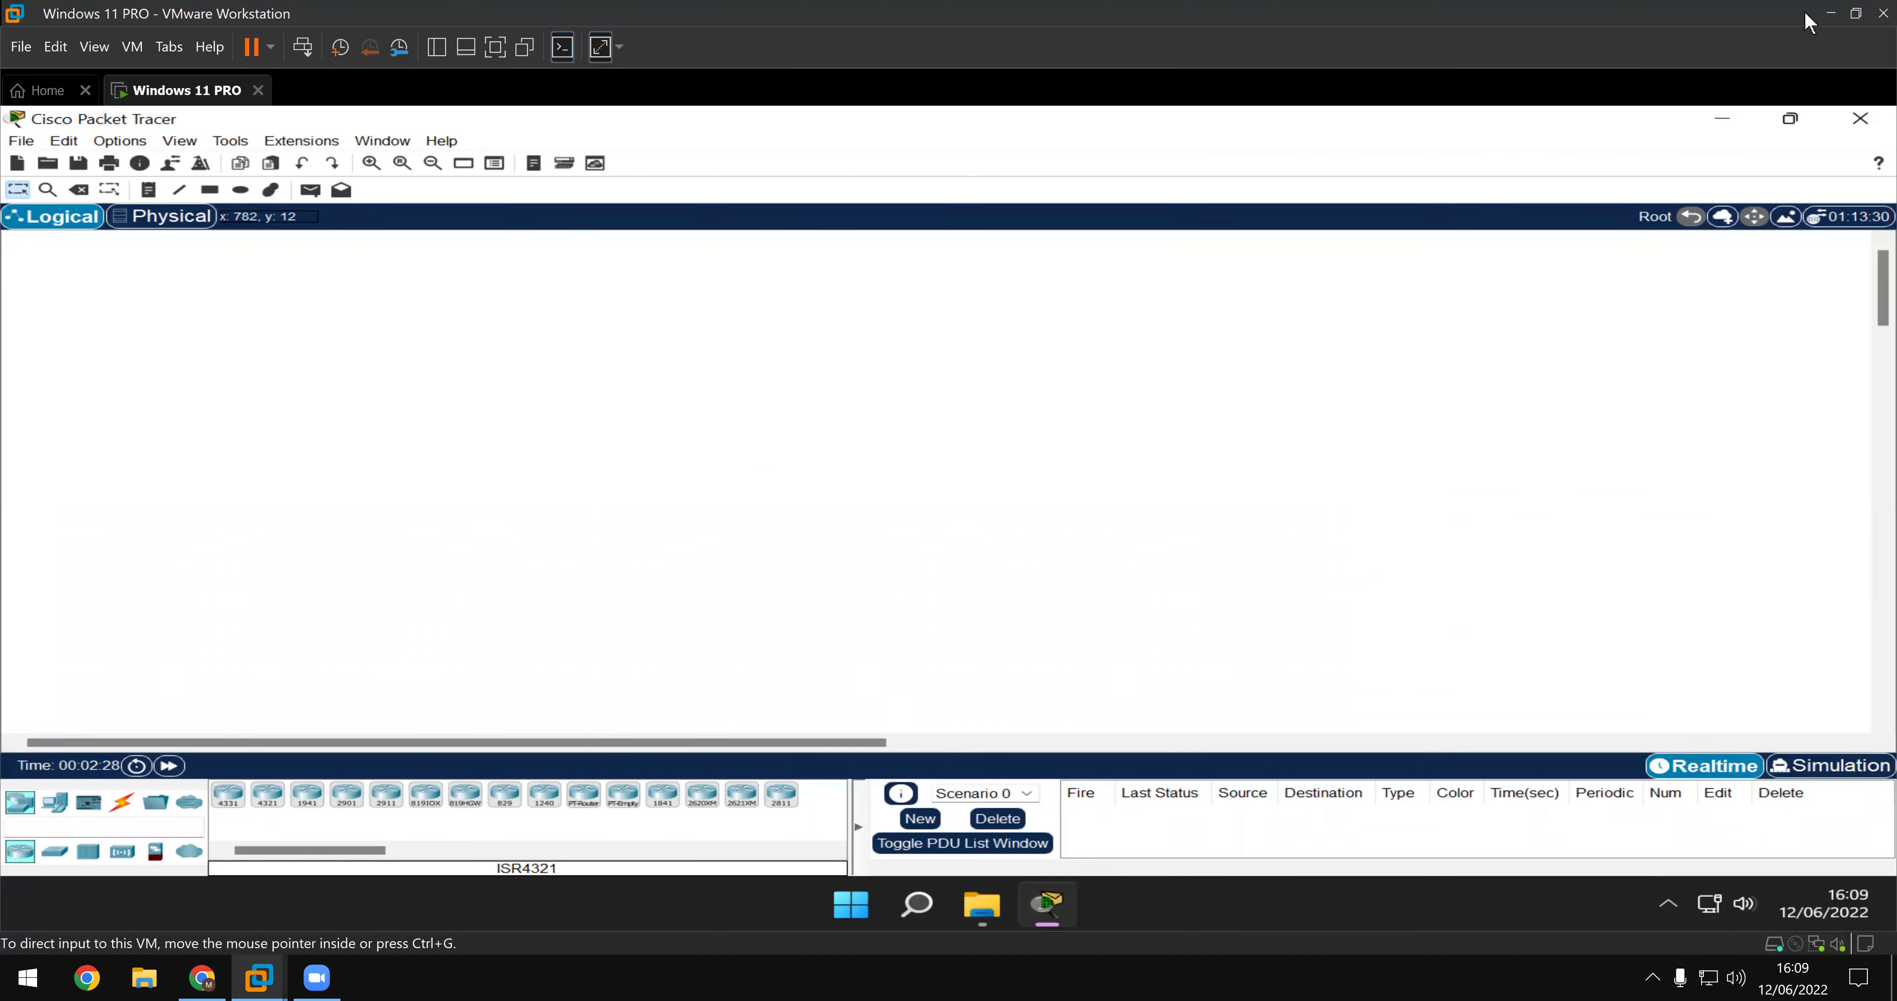
{"action": "left_click", "coordinate": [1825, 15]}
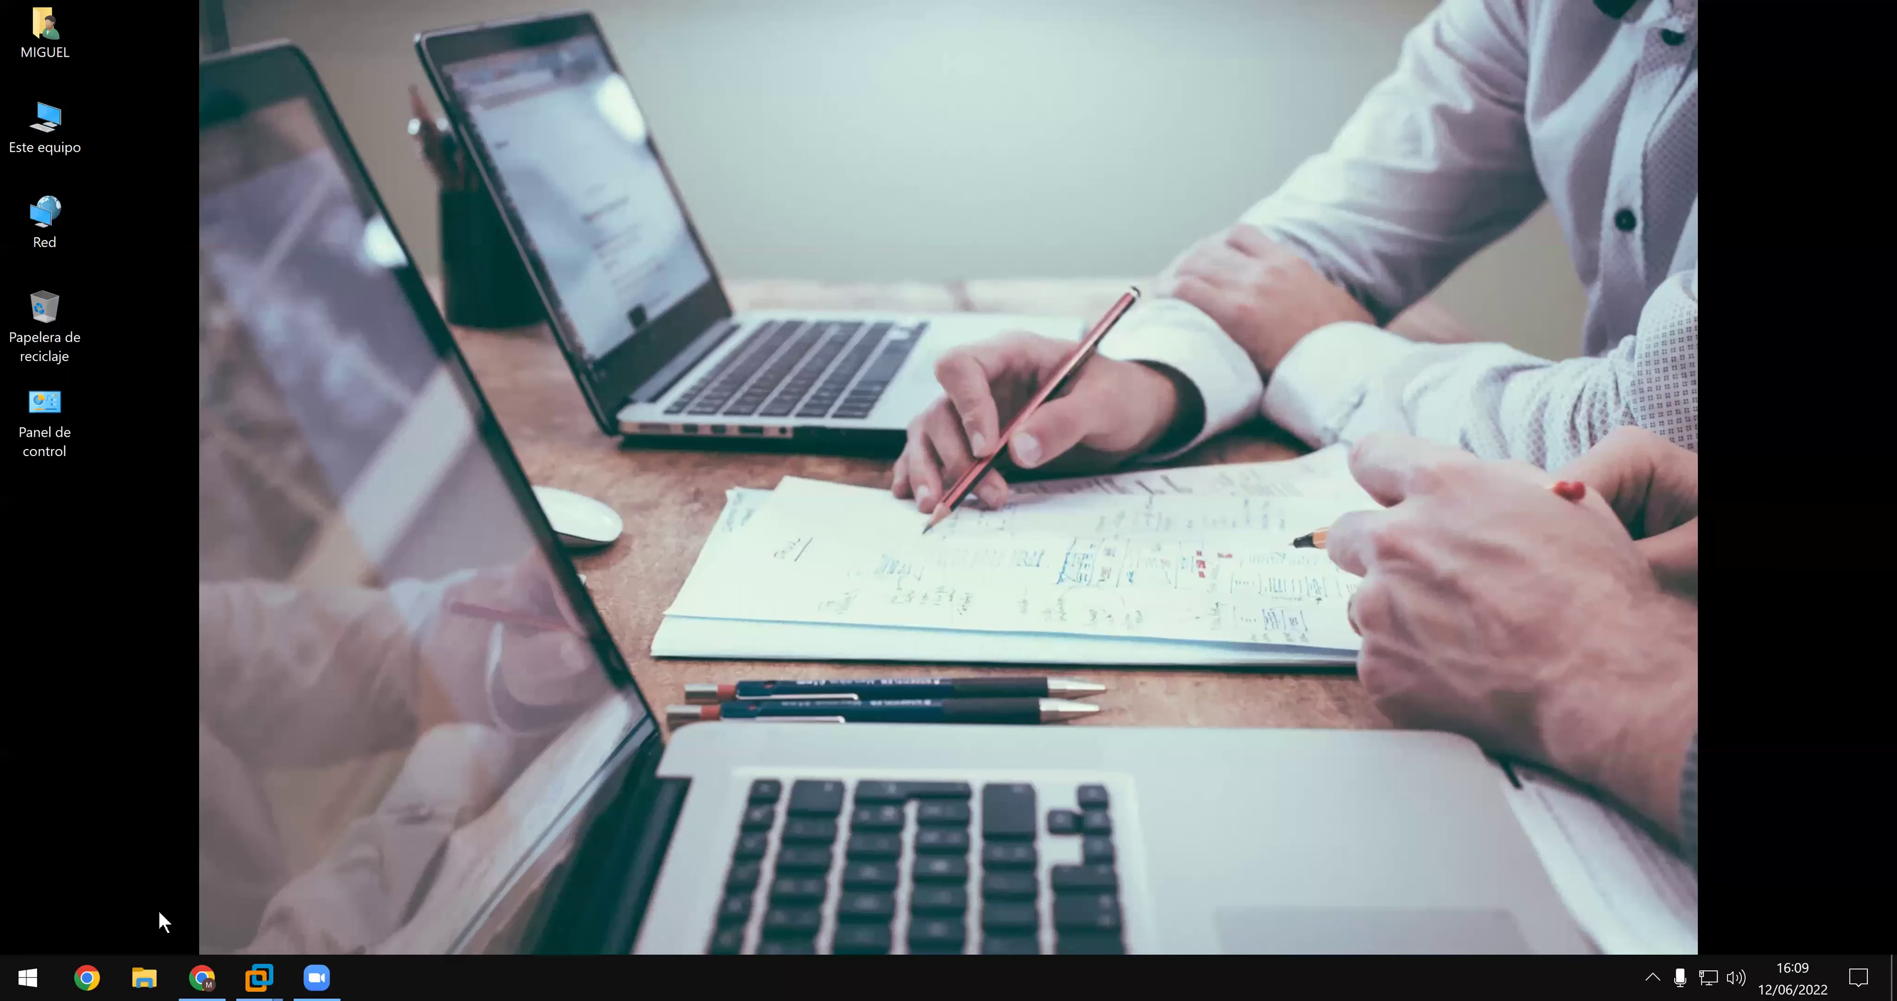
{"action": "left_click", "coordinate": [146, 972]}
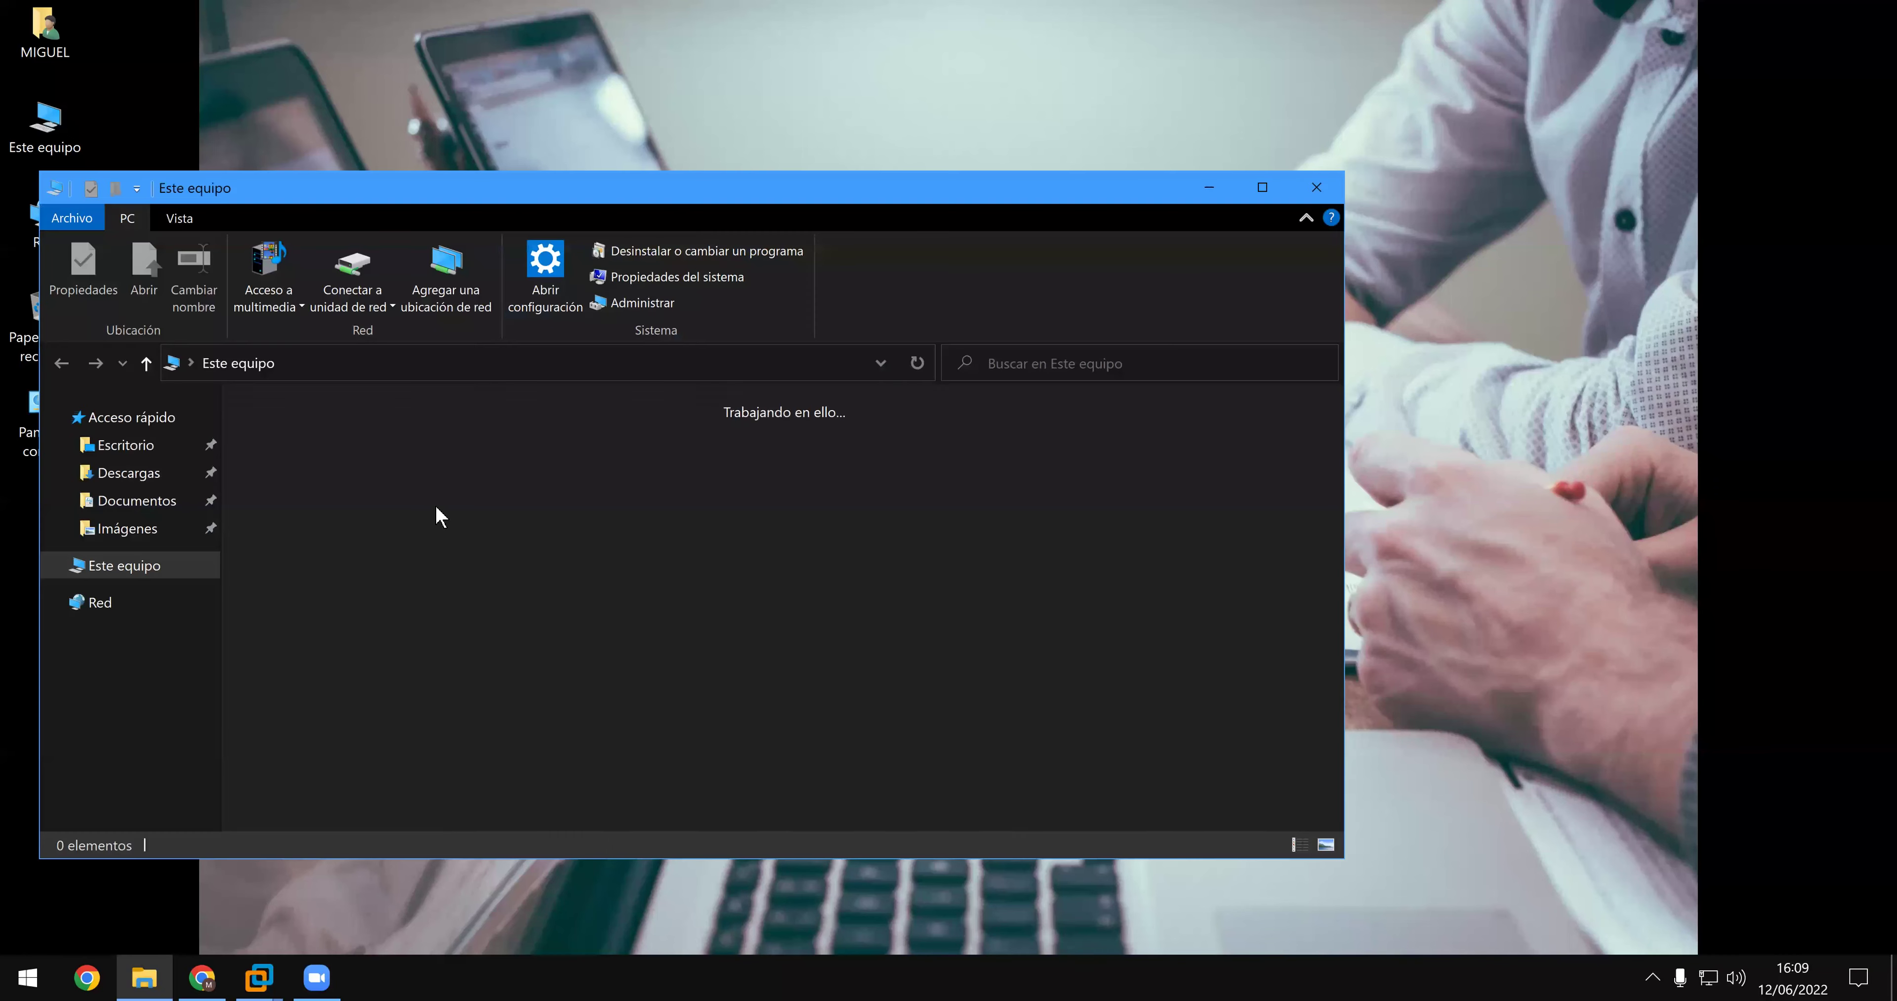
{"action": "double_click", "coordinate": [348, 550]}
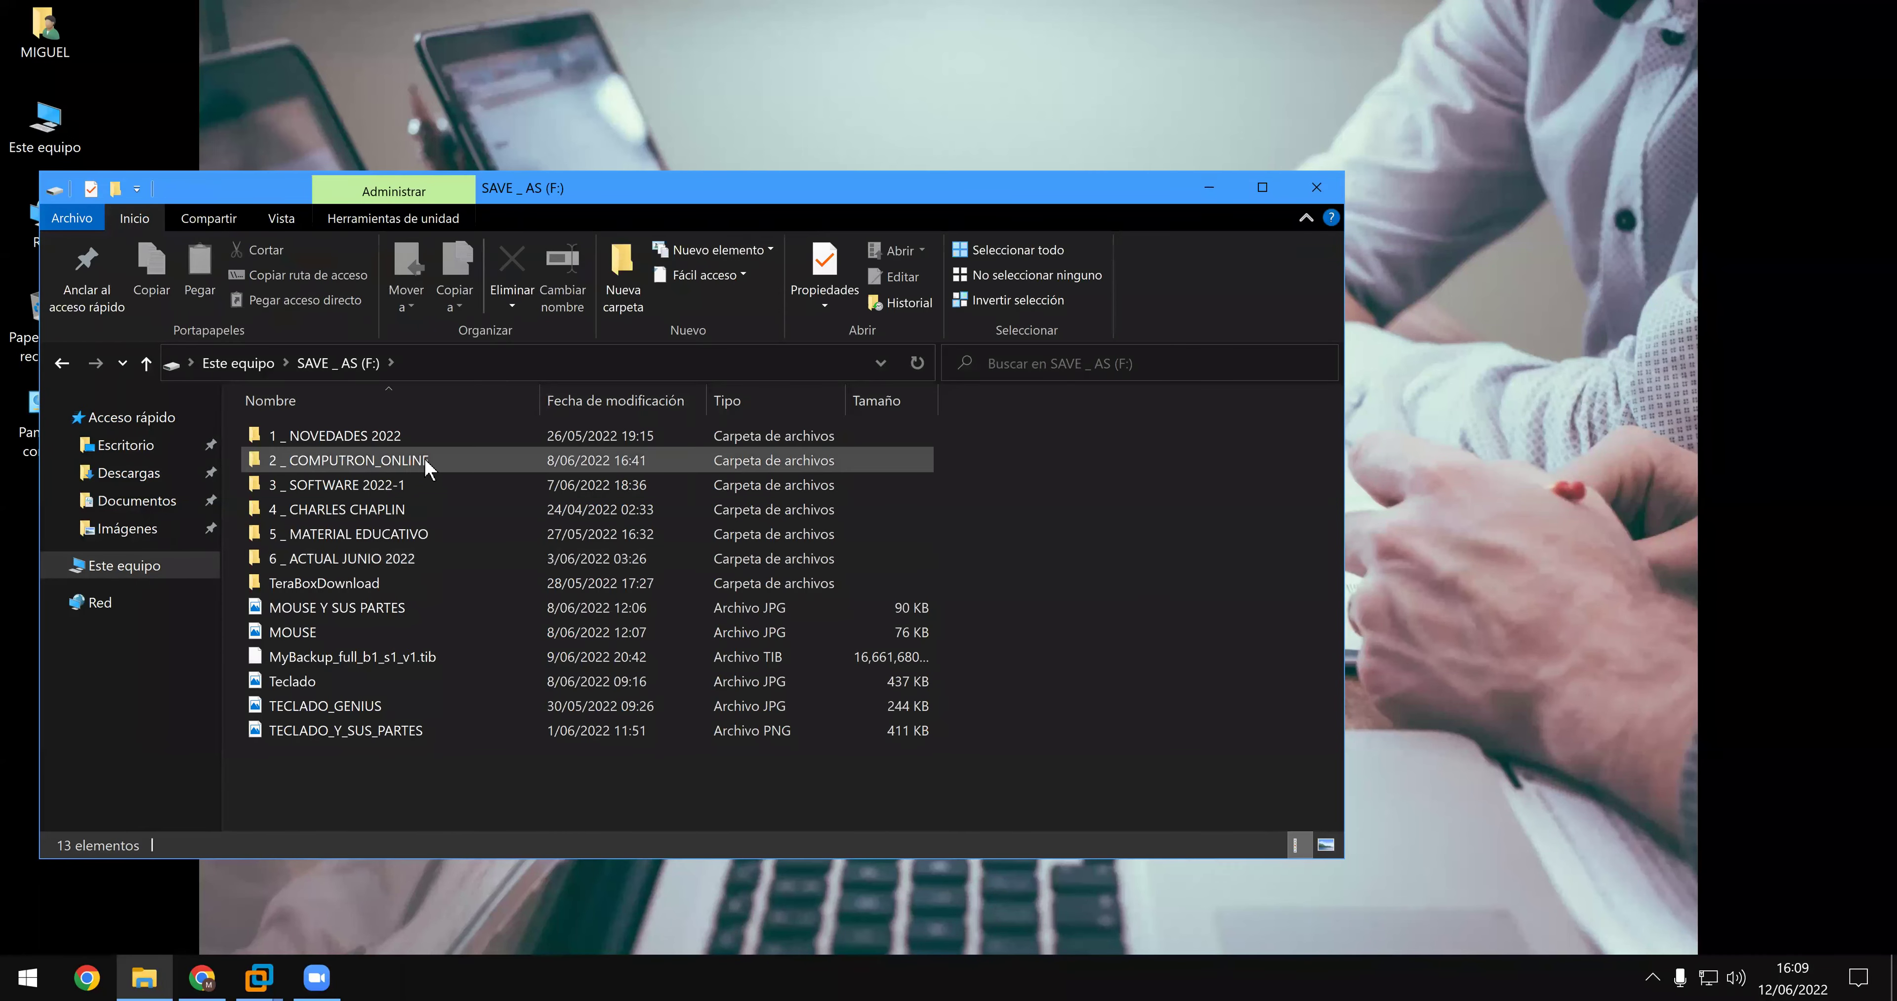
{"action": "double_click", "coordinate": [427, 462]}
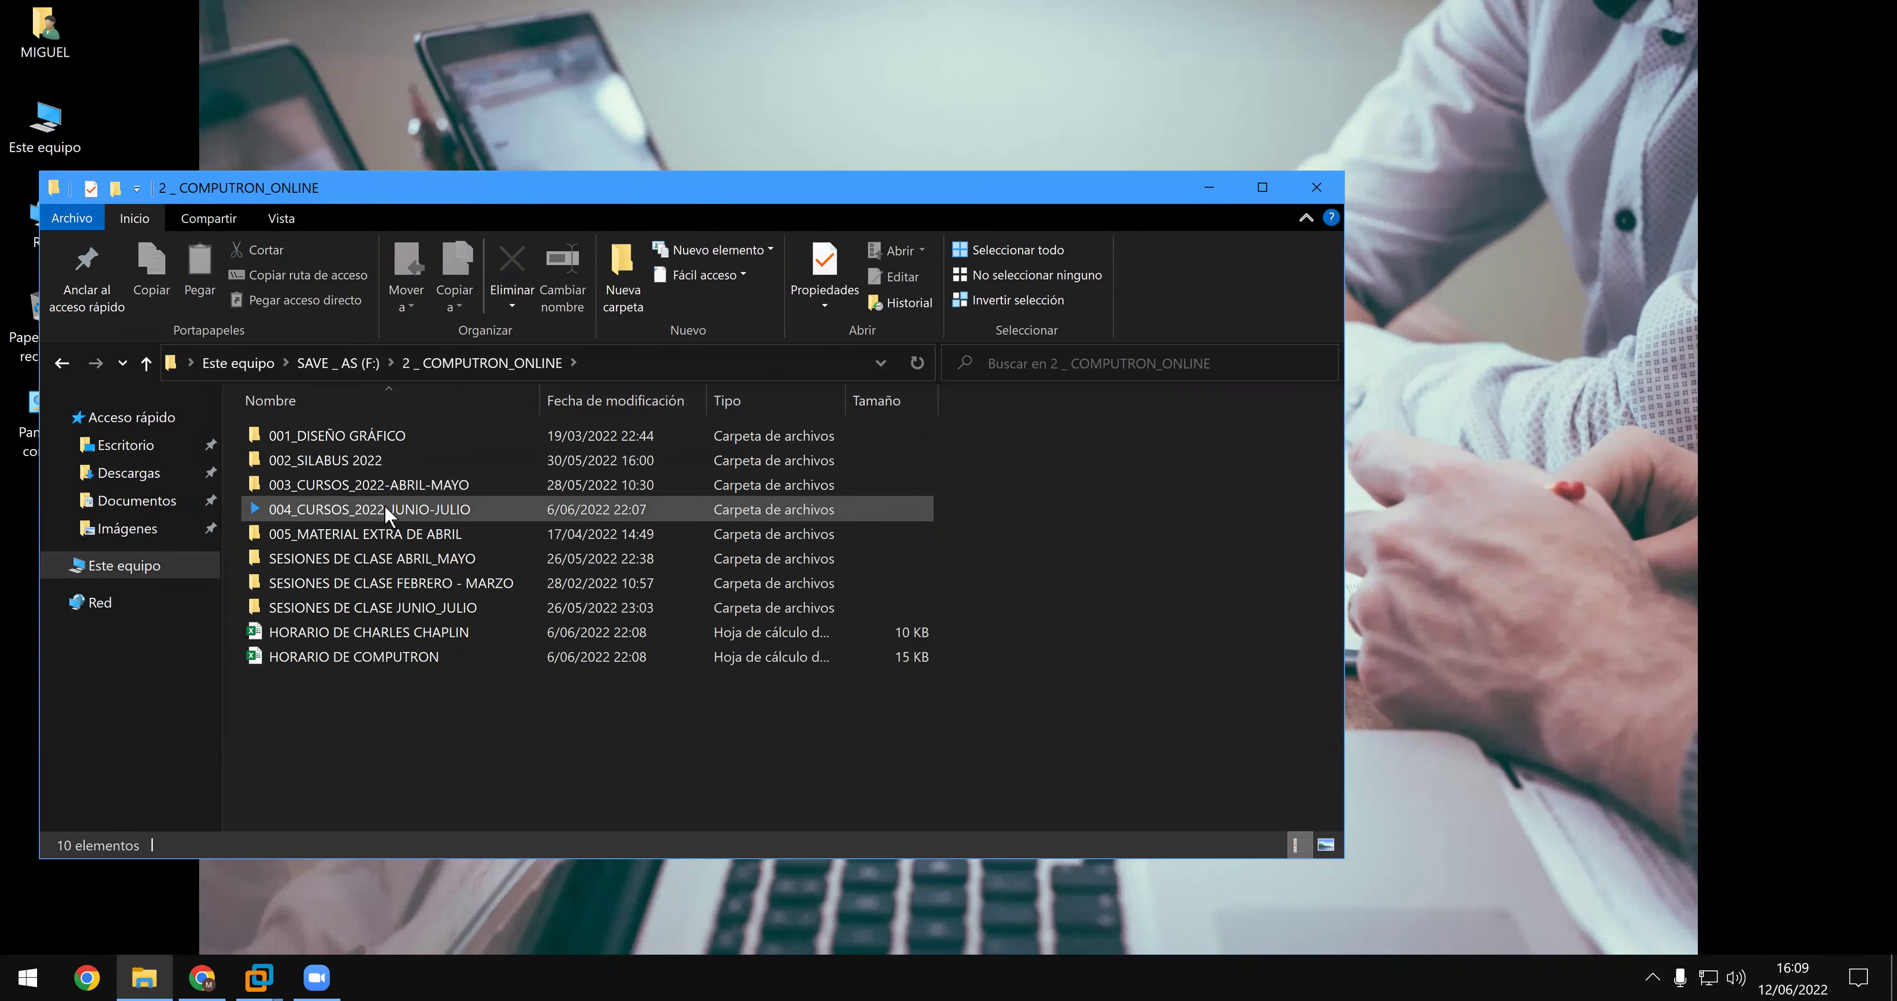
{"action": "double_click", "coordinate": [385, 506]}
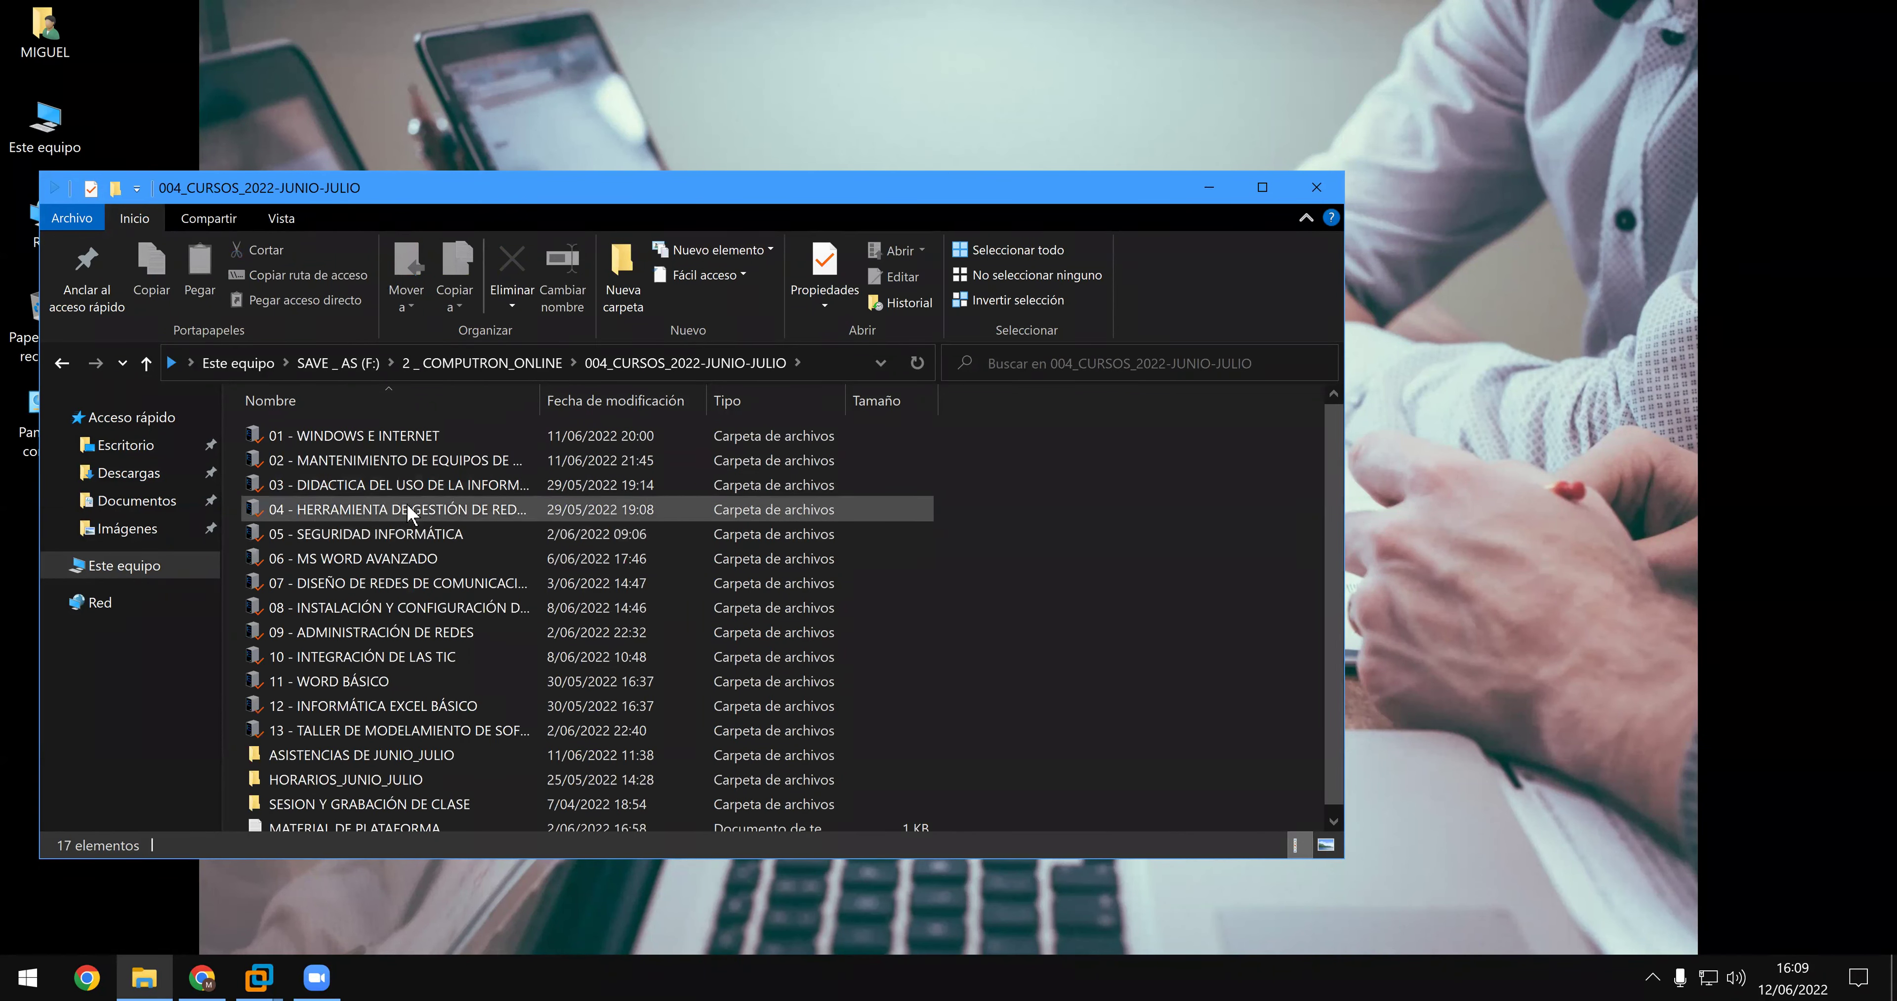
{"action": "double_click", "coordinate": [406, 500]}
{"action": "double_click", "coordinate": [390, 519]}
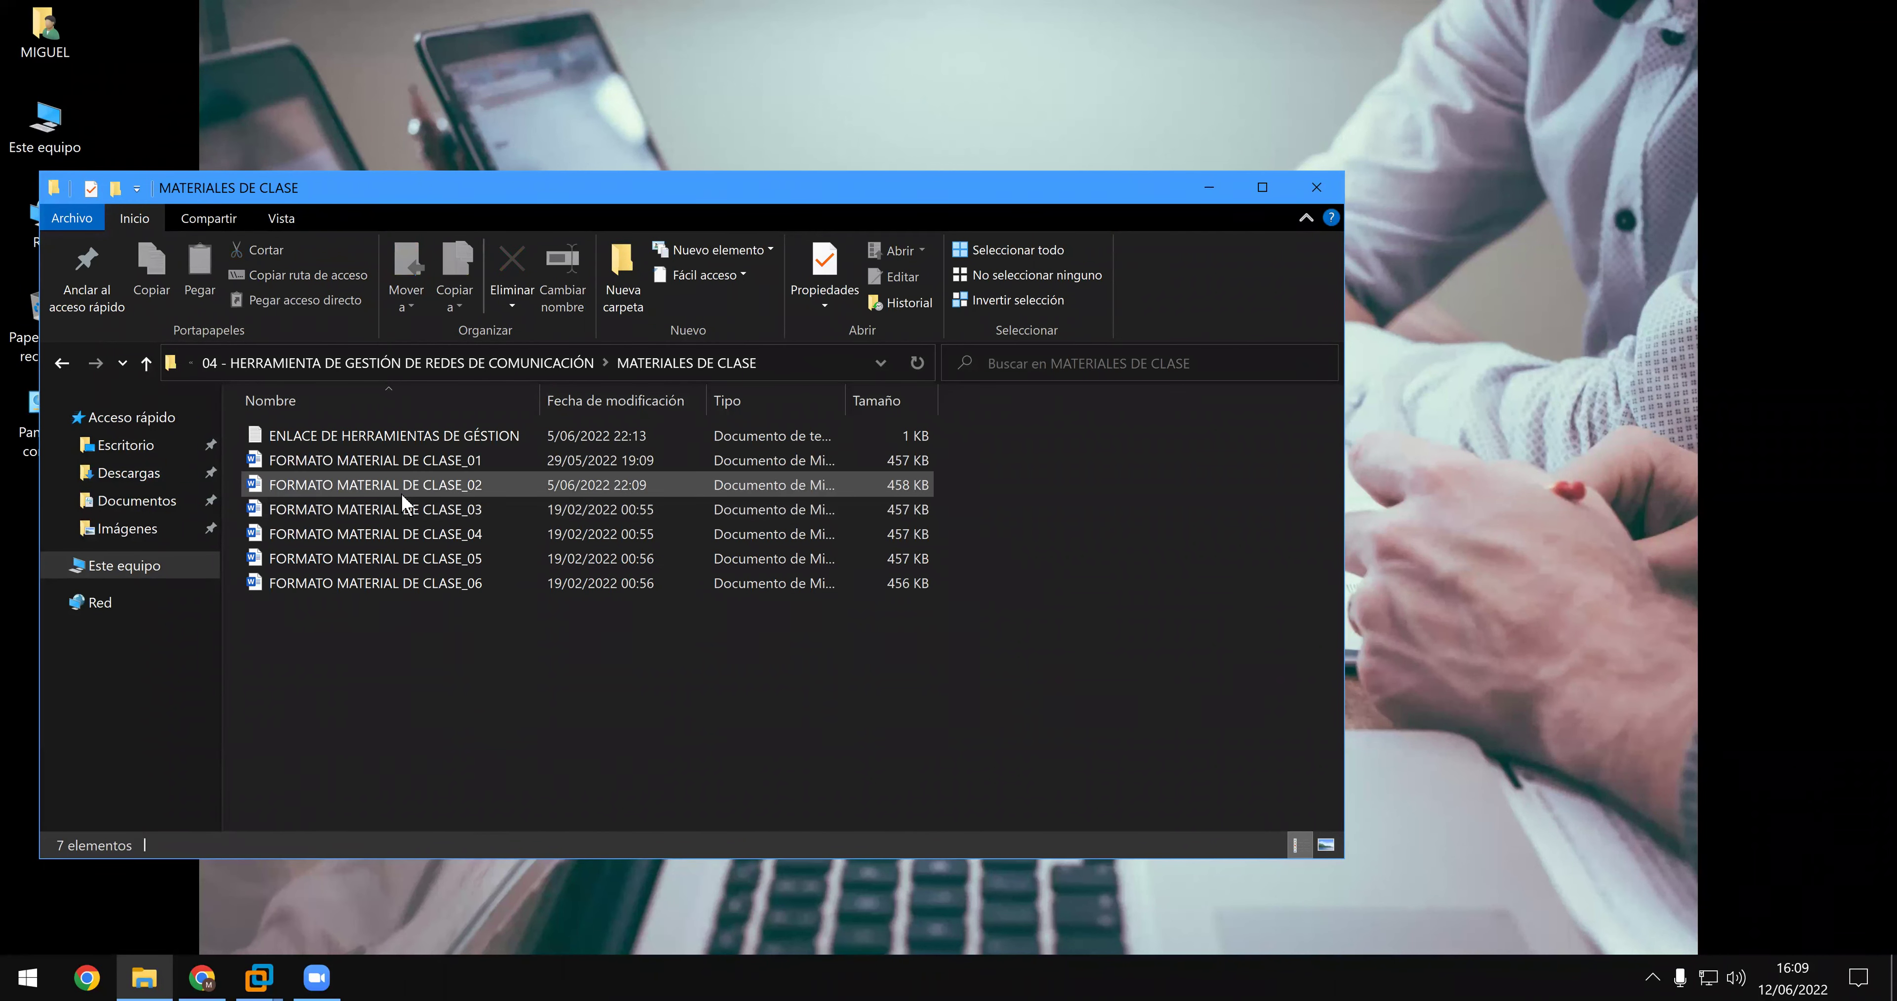
{"action": "double_click", "coordinate": [400, 502]}
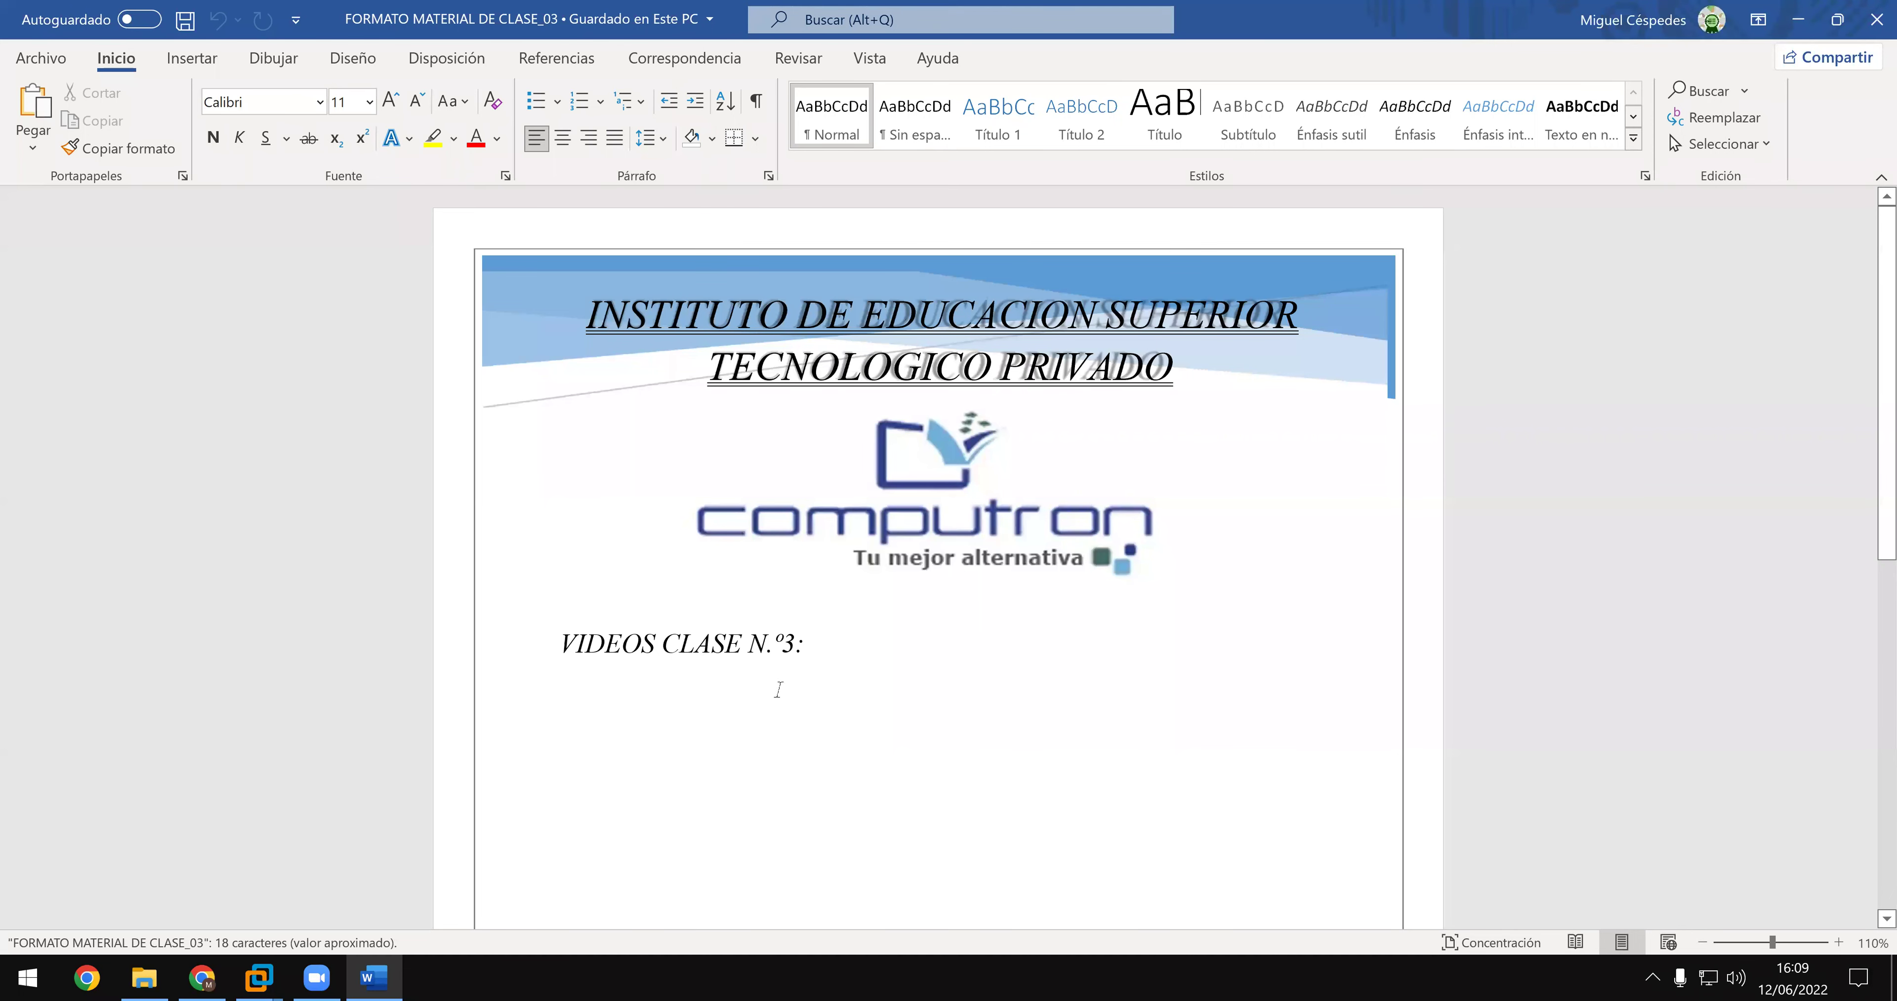
- Add the line "Material de la sesión de clase:" above VIDEOS CLASE N.º3 and convert it to uppercase
{"action": "key", "text": "Return"}
{"action": "key", "text": "Up"}
{"action": "type", "text": "material "}
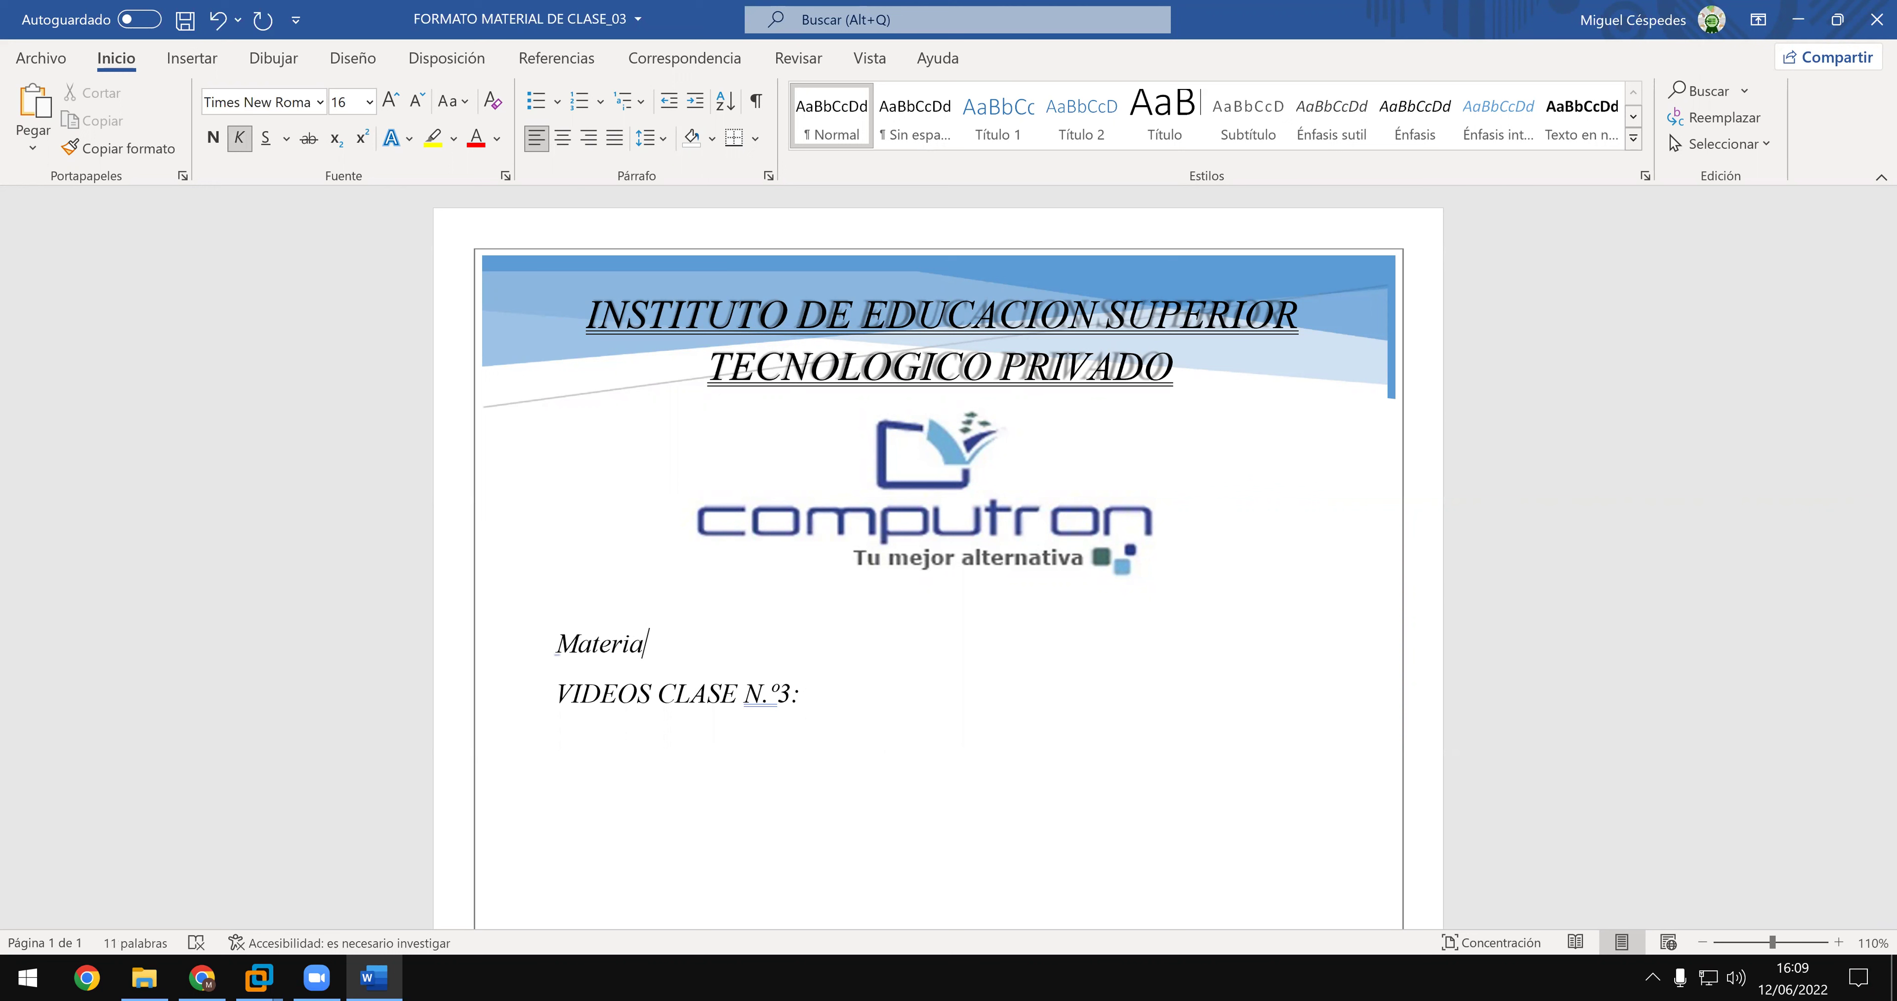
{"action": "type", "text": "d"}
{"action": "type", "text": "e la ses"}
{"action": "type", "text": "e la sesión de clase"}
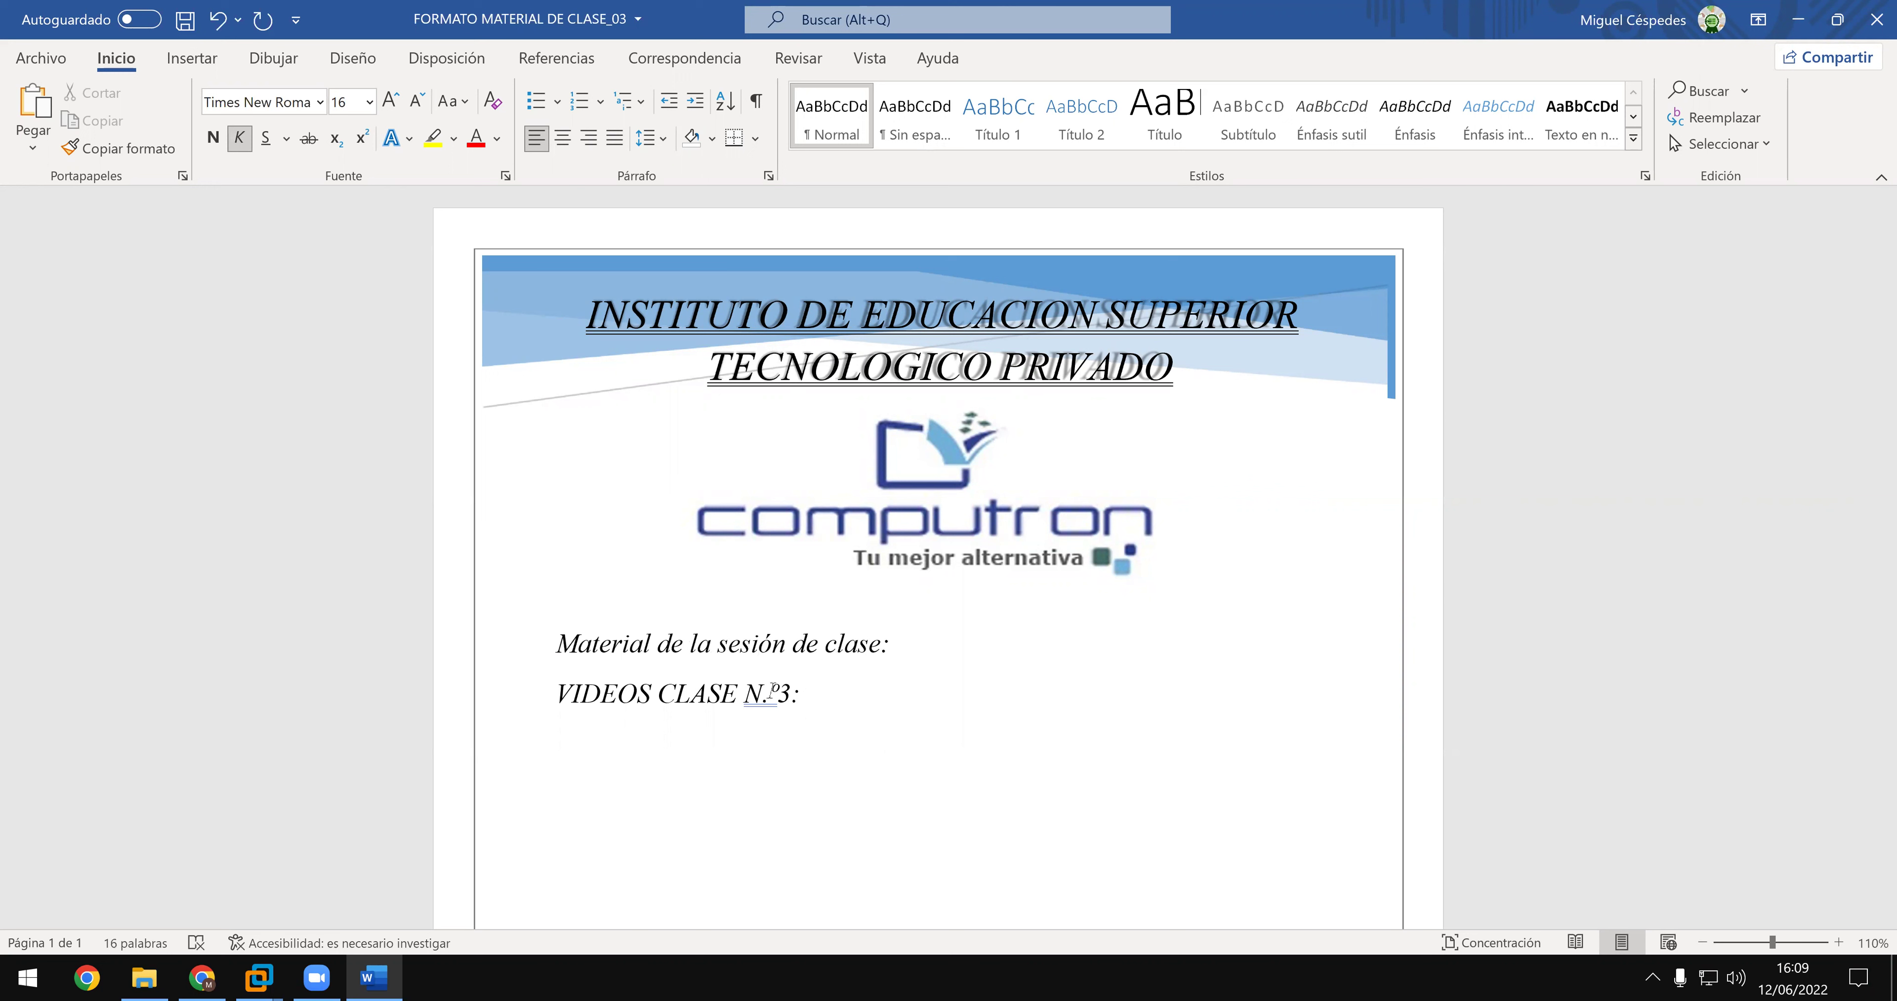
{"action": "left_click", "coordinate": [501, 655]}
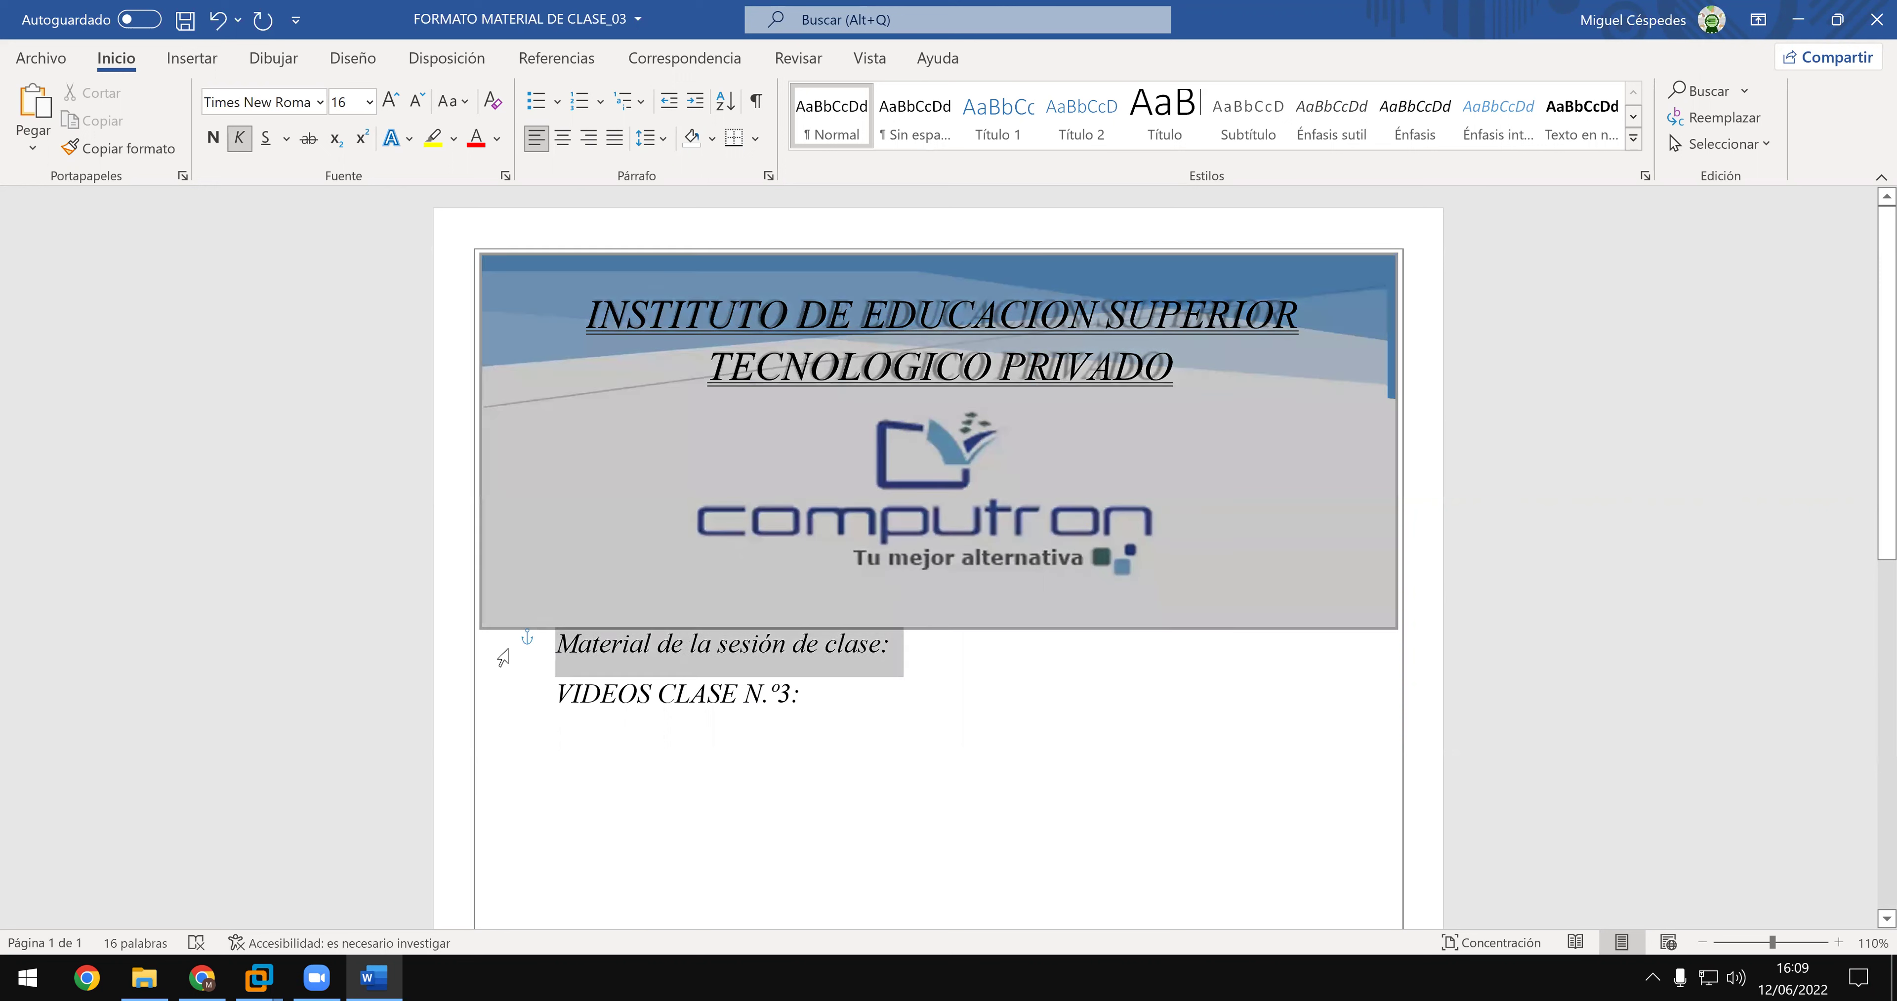
{"action": "key", "text": "shift+F3"}
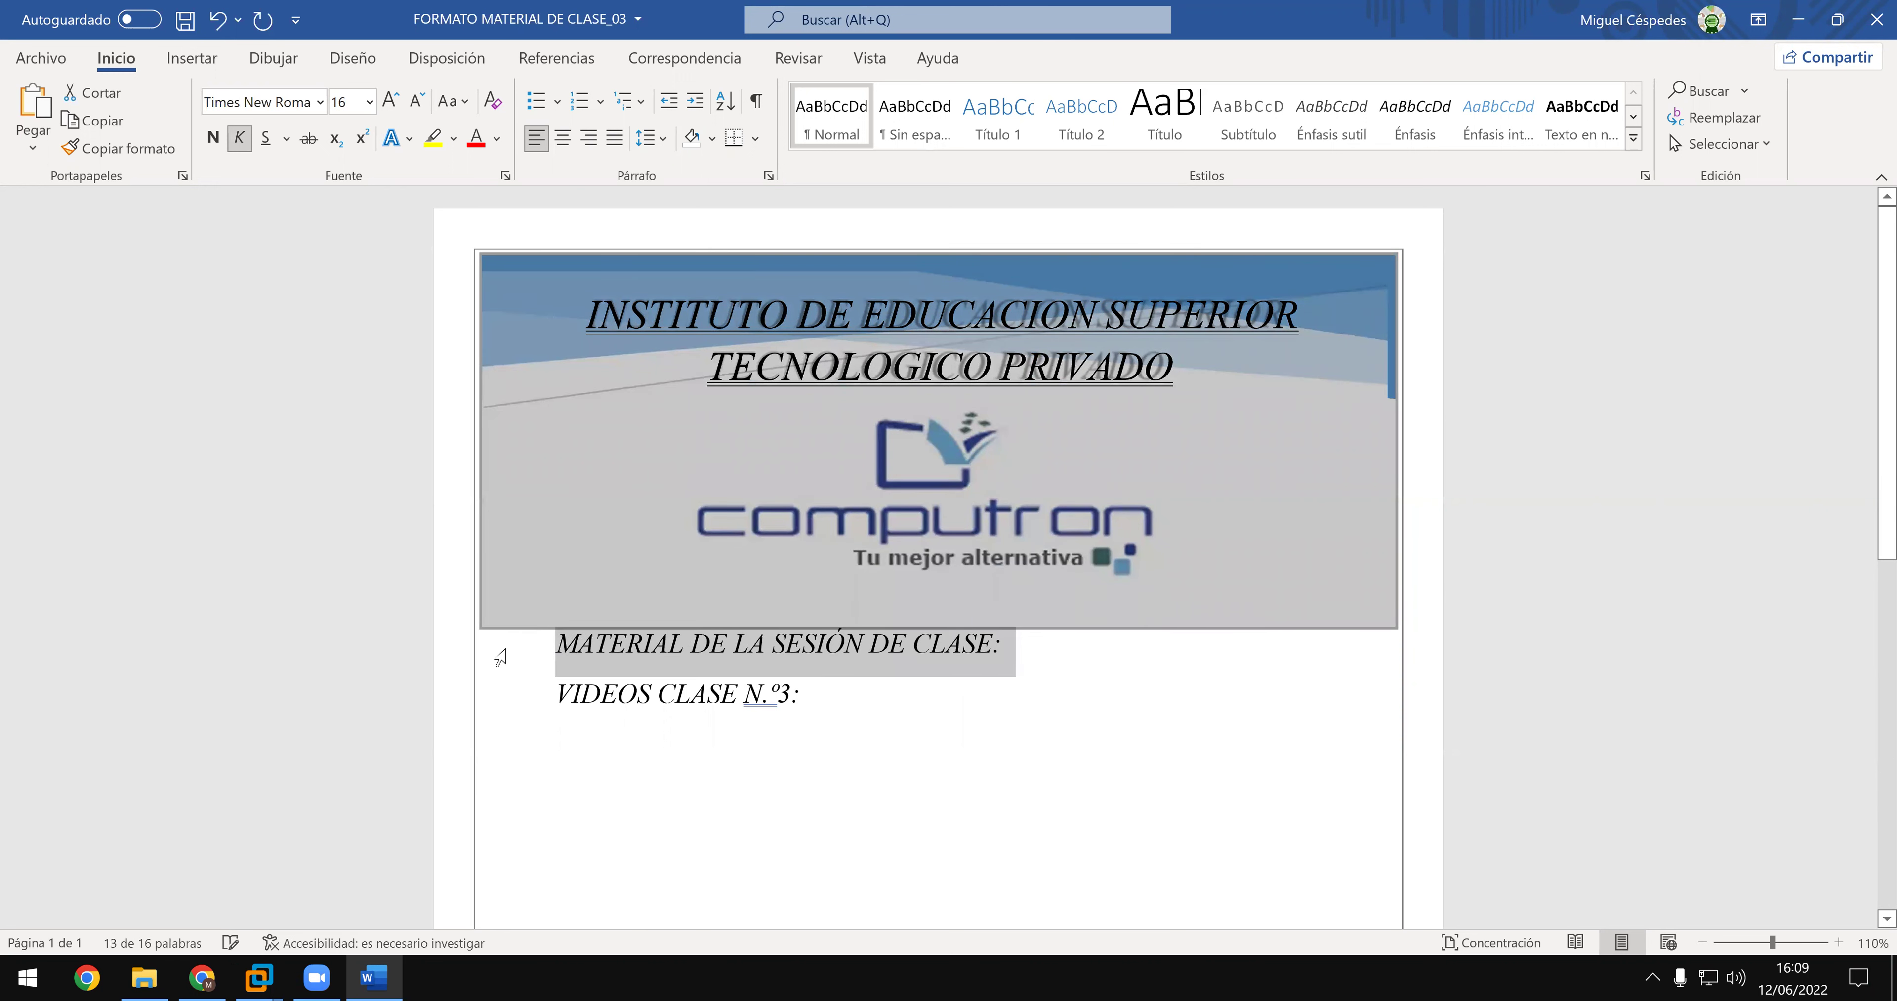
- Paste the copied Drive folder link below the class material heading, then save and close the document
{"action": "left_click", "coordinate": [1018, 648]}
{"action": "key", "text": "Return"}
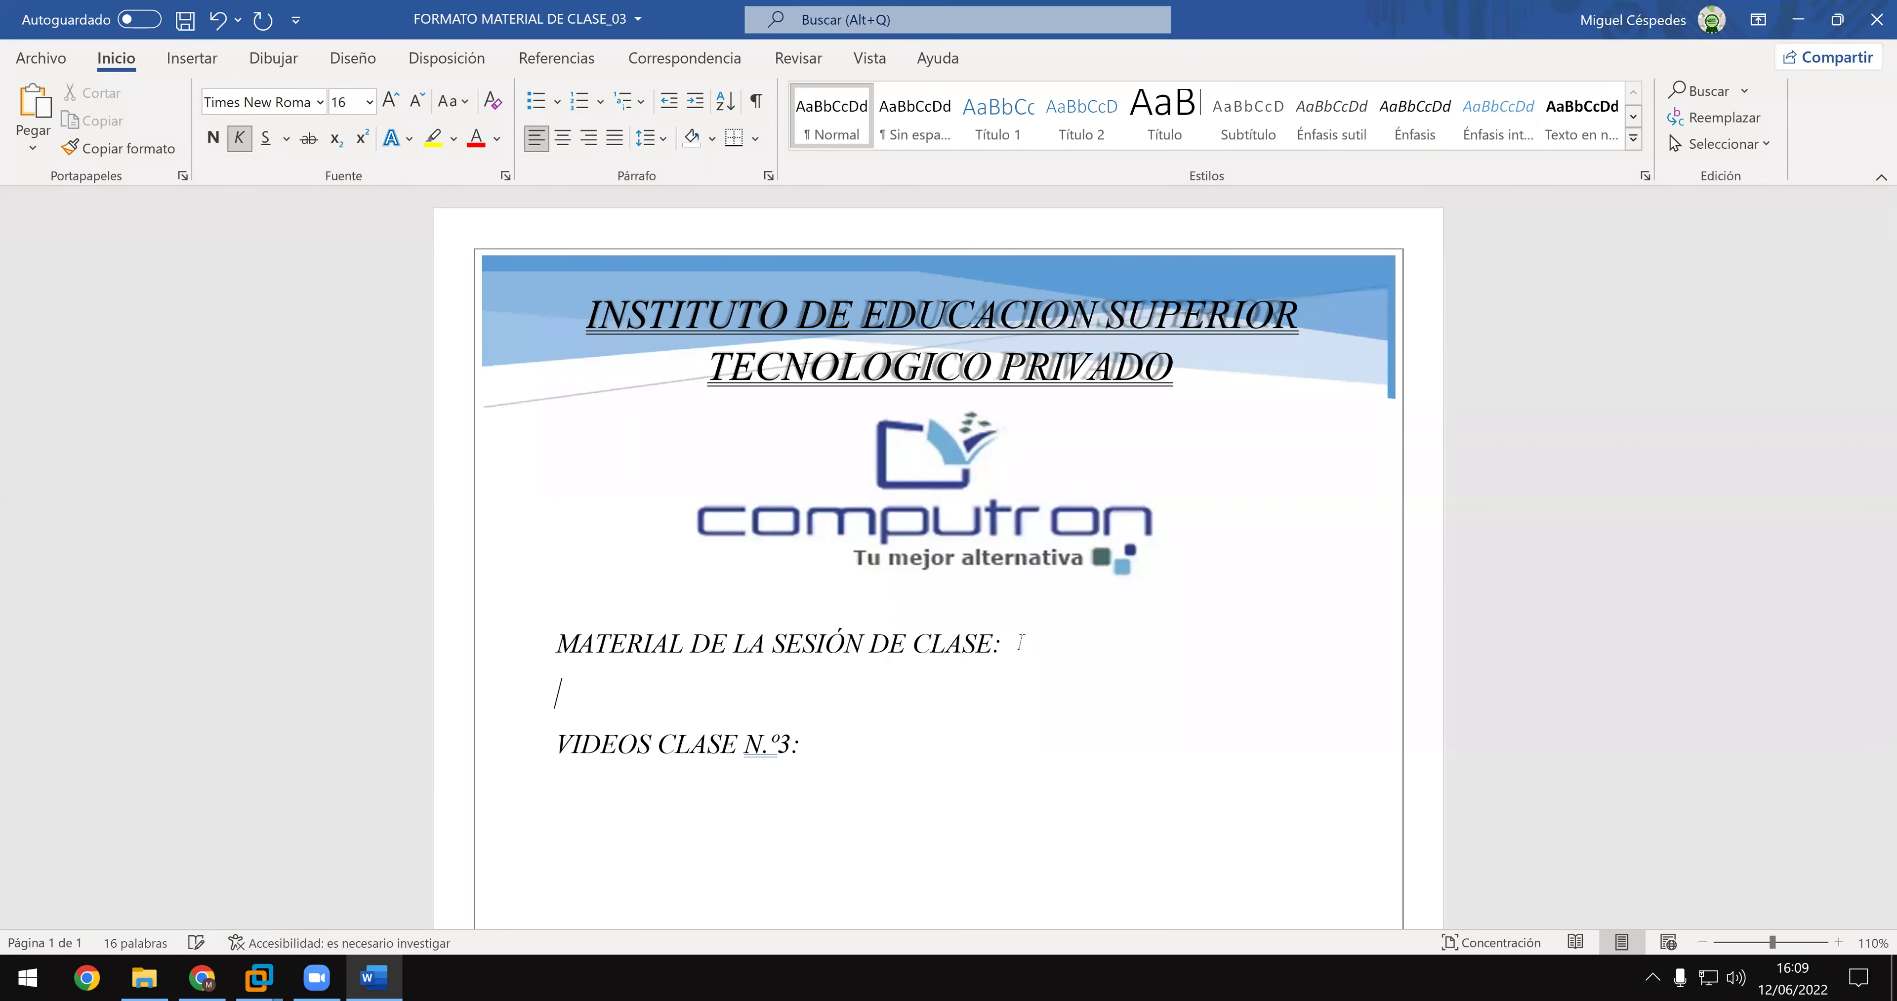
{"action": "key", "text": "ctrl+v"}
{"action": "key", "text": "Return"}
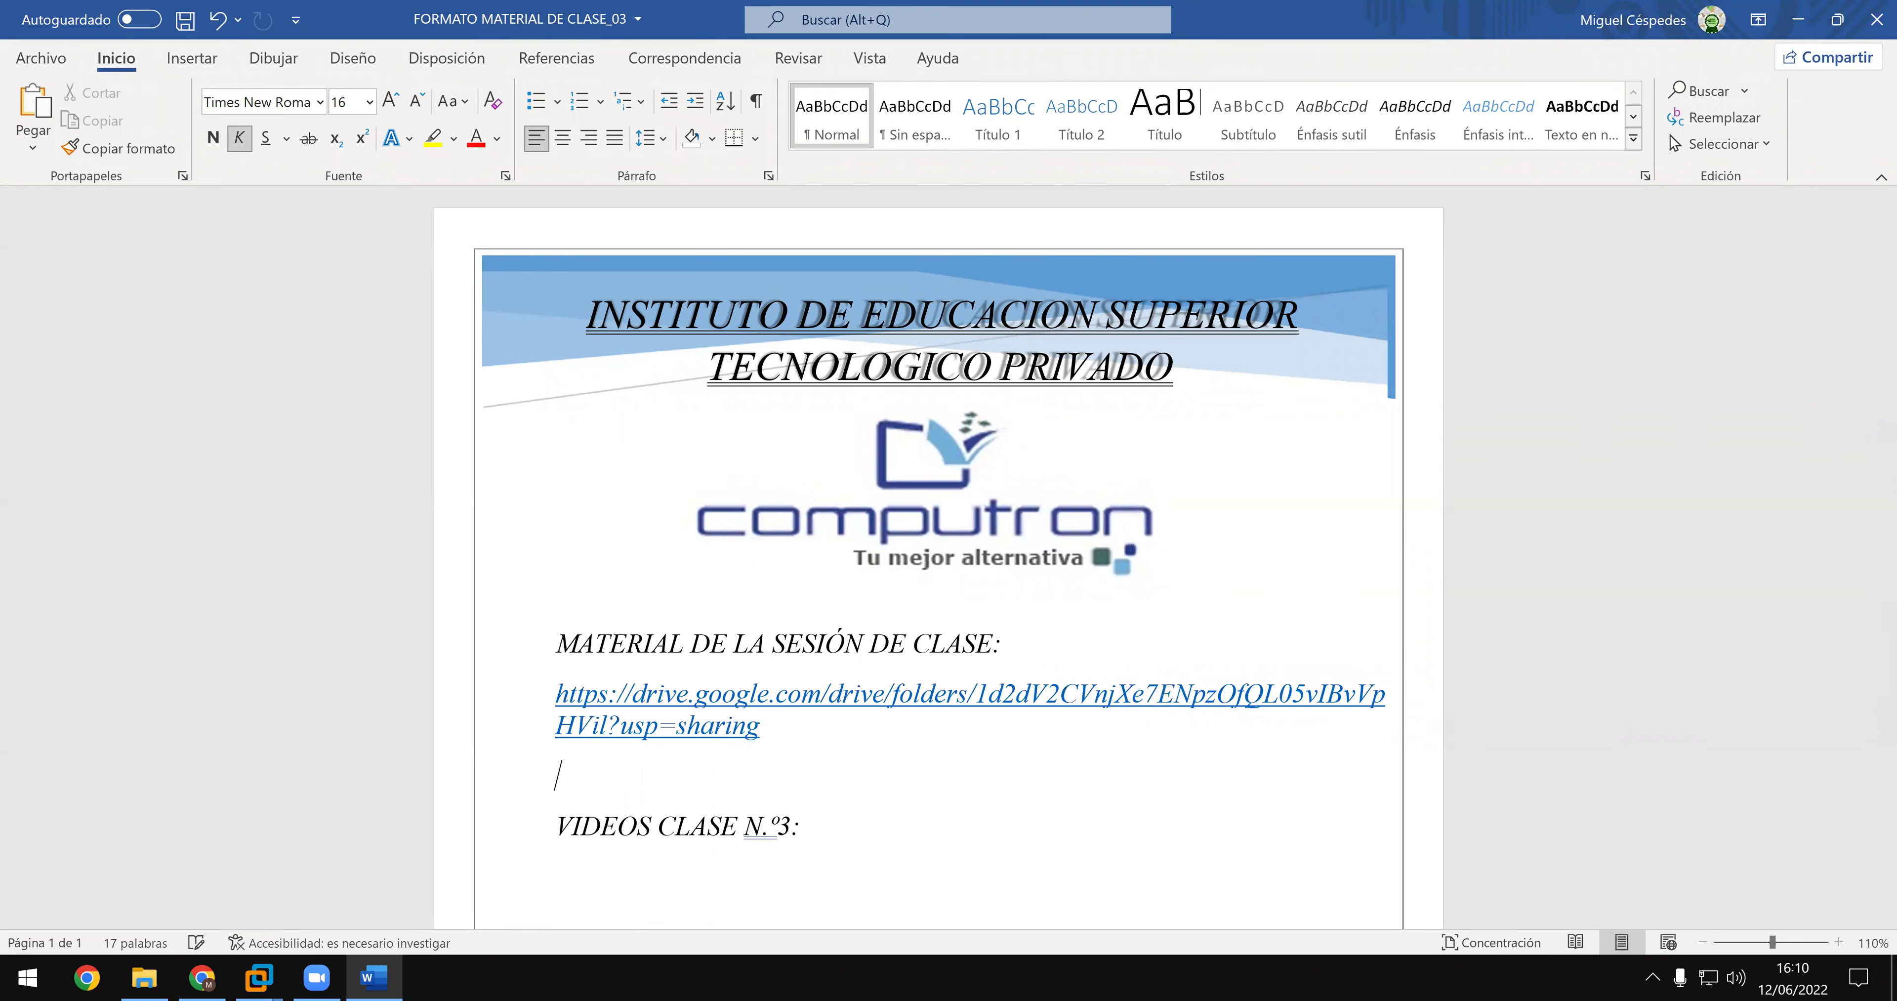
{"action": "key", "text": "Delete"}
{"action": "key", "text": "ctrl+s"}
{"action": "key", "text": "alt+F4"}
- Copy FORMATO MATERIAL DE CLASE_03 from MATERIALES DE CLASE to the desktop and close the folder window
{"action": "left_click_drag", "start_coordinate": [501, 519], "coordinate": [710, 53]}
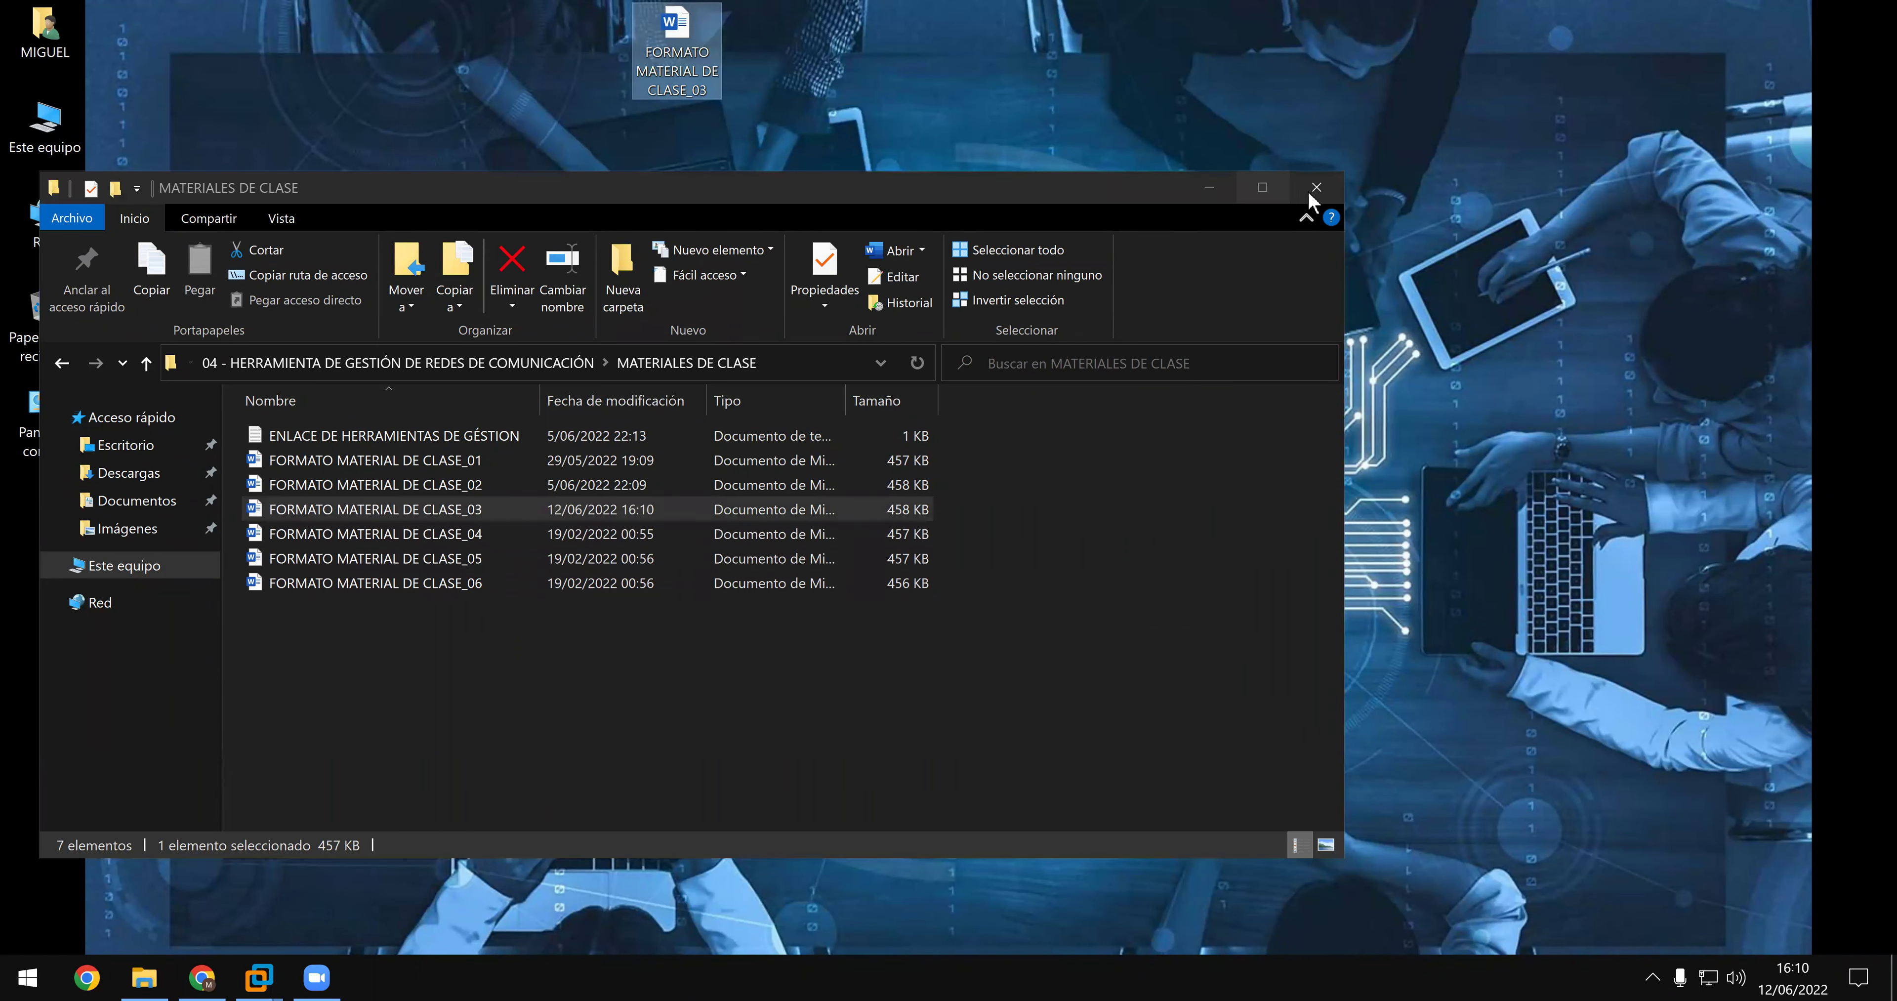
{"action": "left_click", "coordinate": [1163, 188]}
{"action": "key", "text": "alt+F4"}
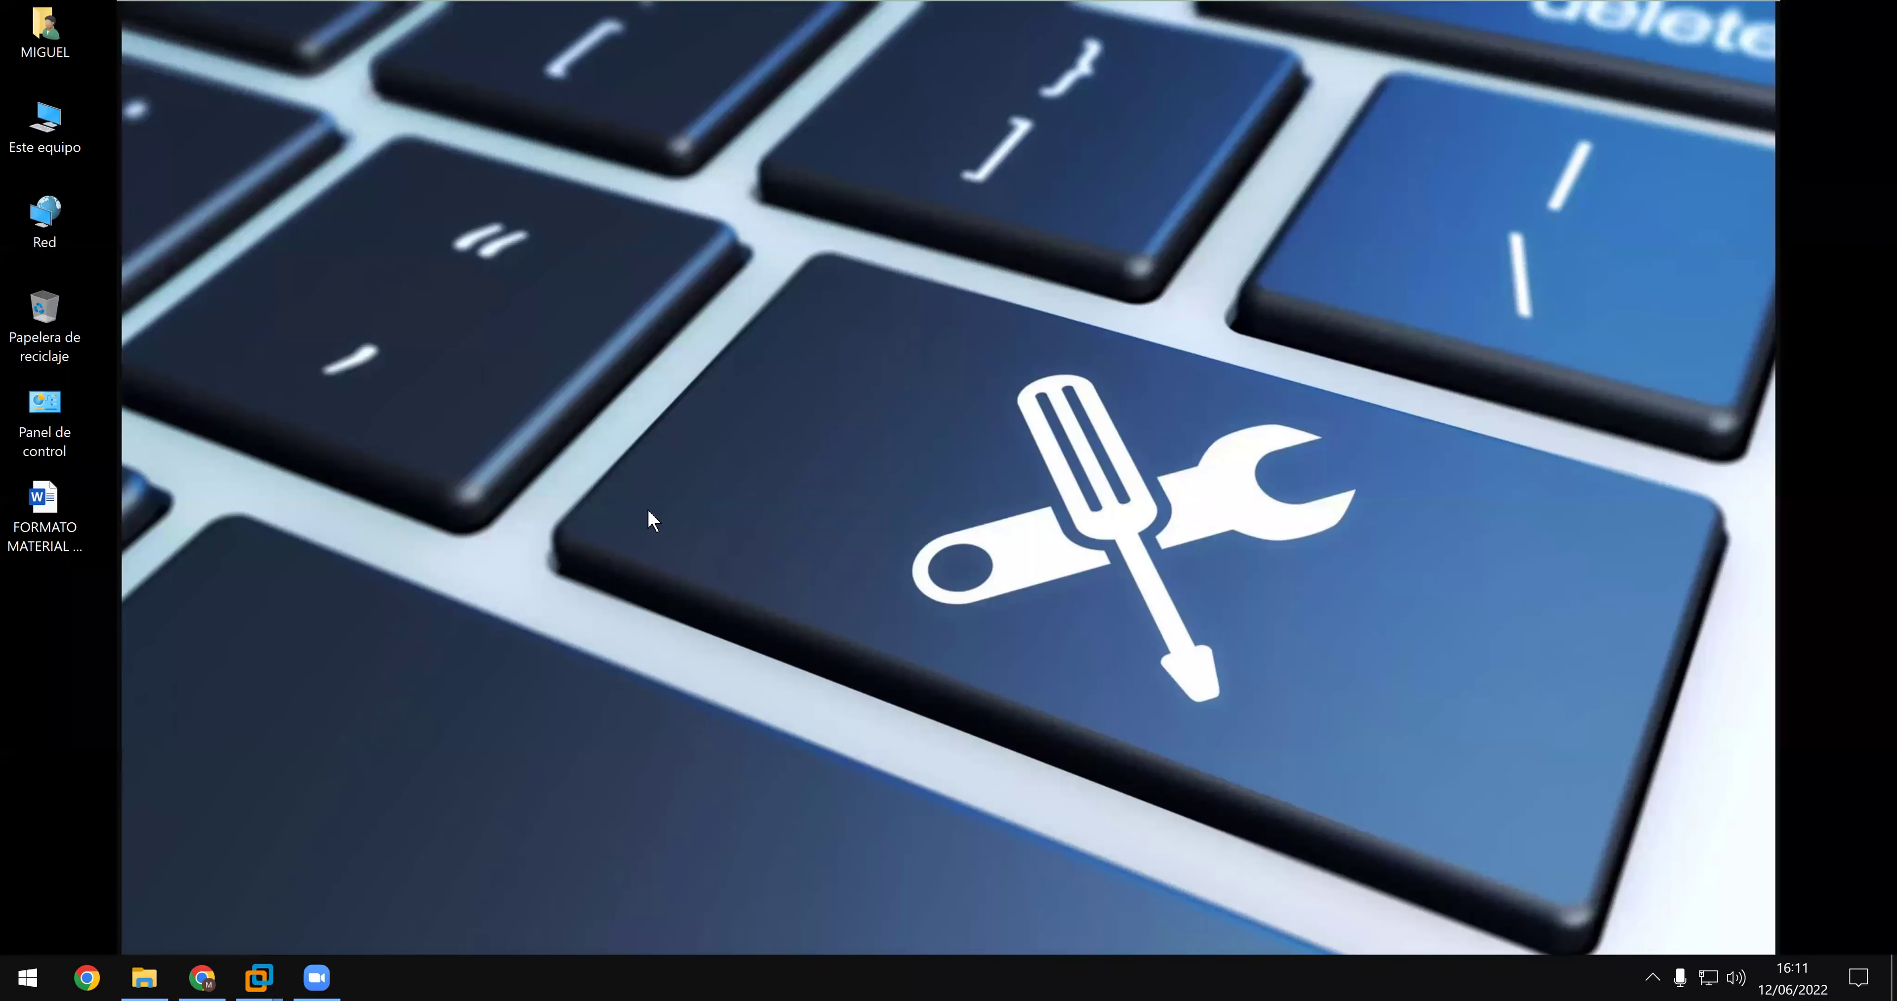
- Switch to the Windows 11 PRO virtual machine, minimize Packet Tracer and close its file window after going to SISTEMA (C:)
{"action": "mouse_move", "coordinate": [278, 965]}
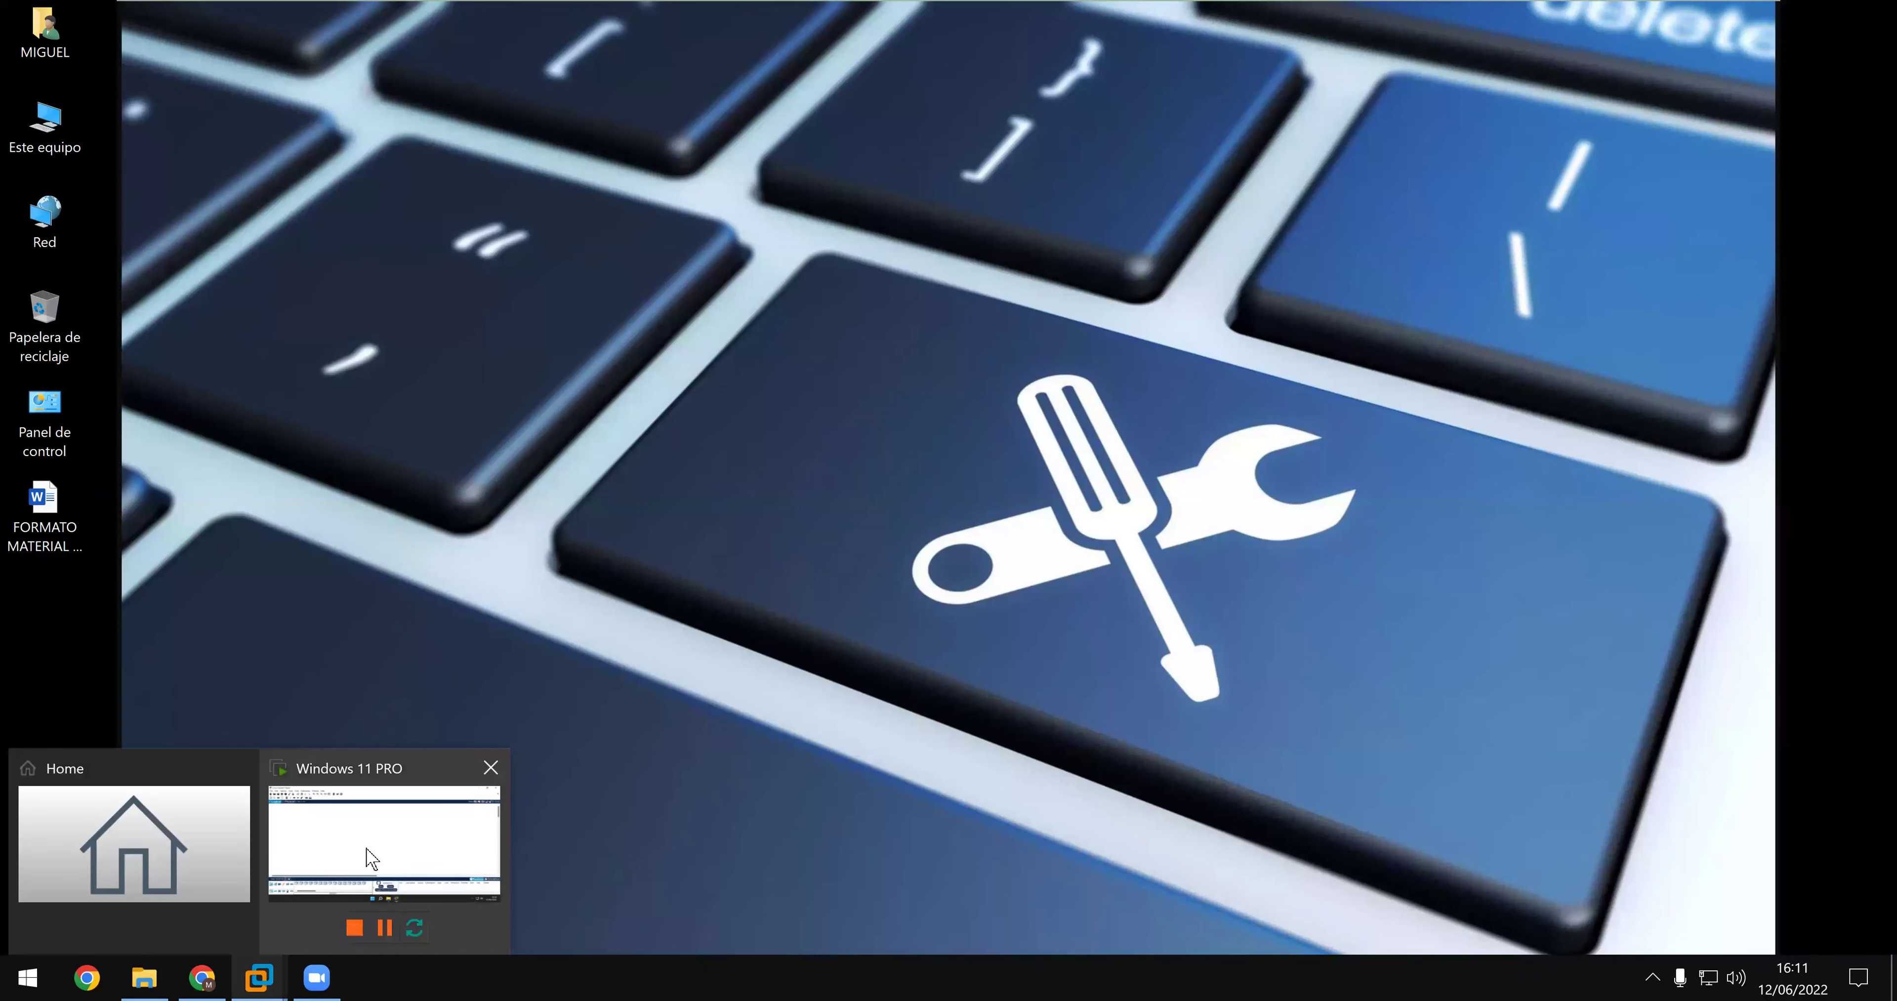
{"action": "left_click", "coordinate": [400, 824]}
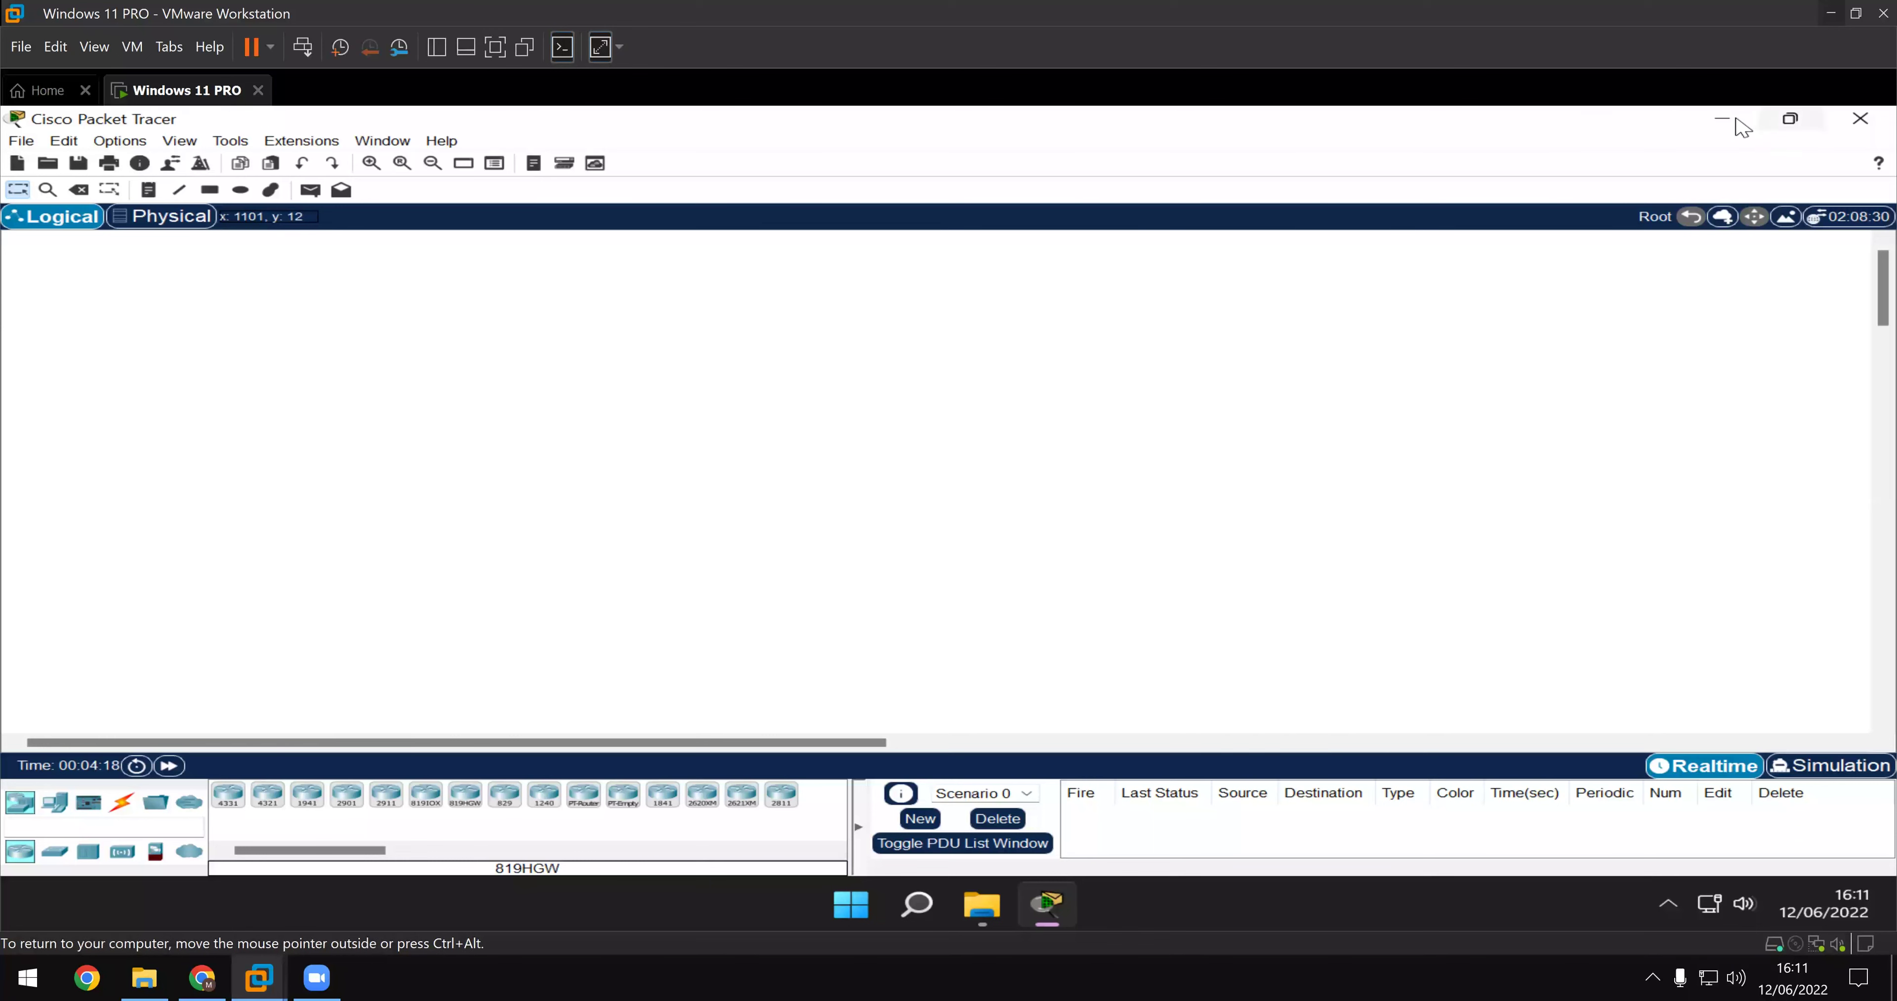
{"action": "left_click", "coordinate": [1723, 119]}
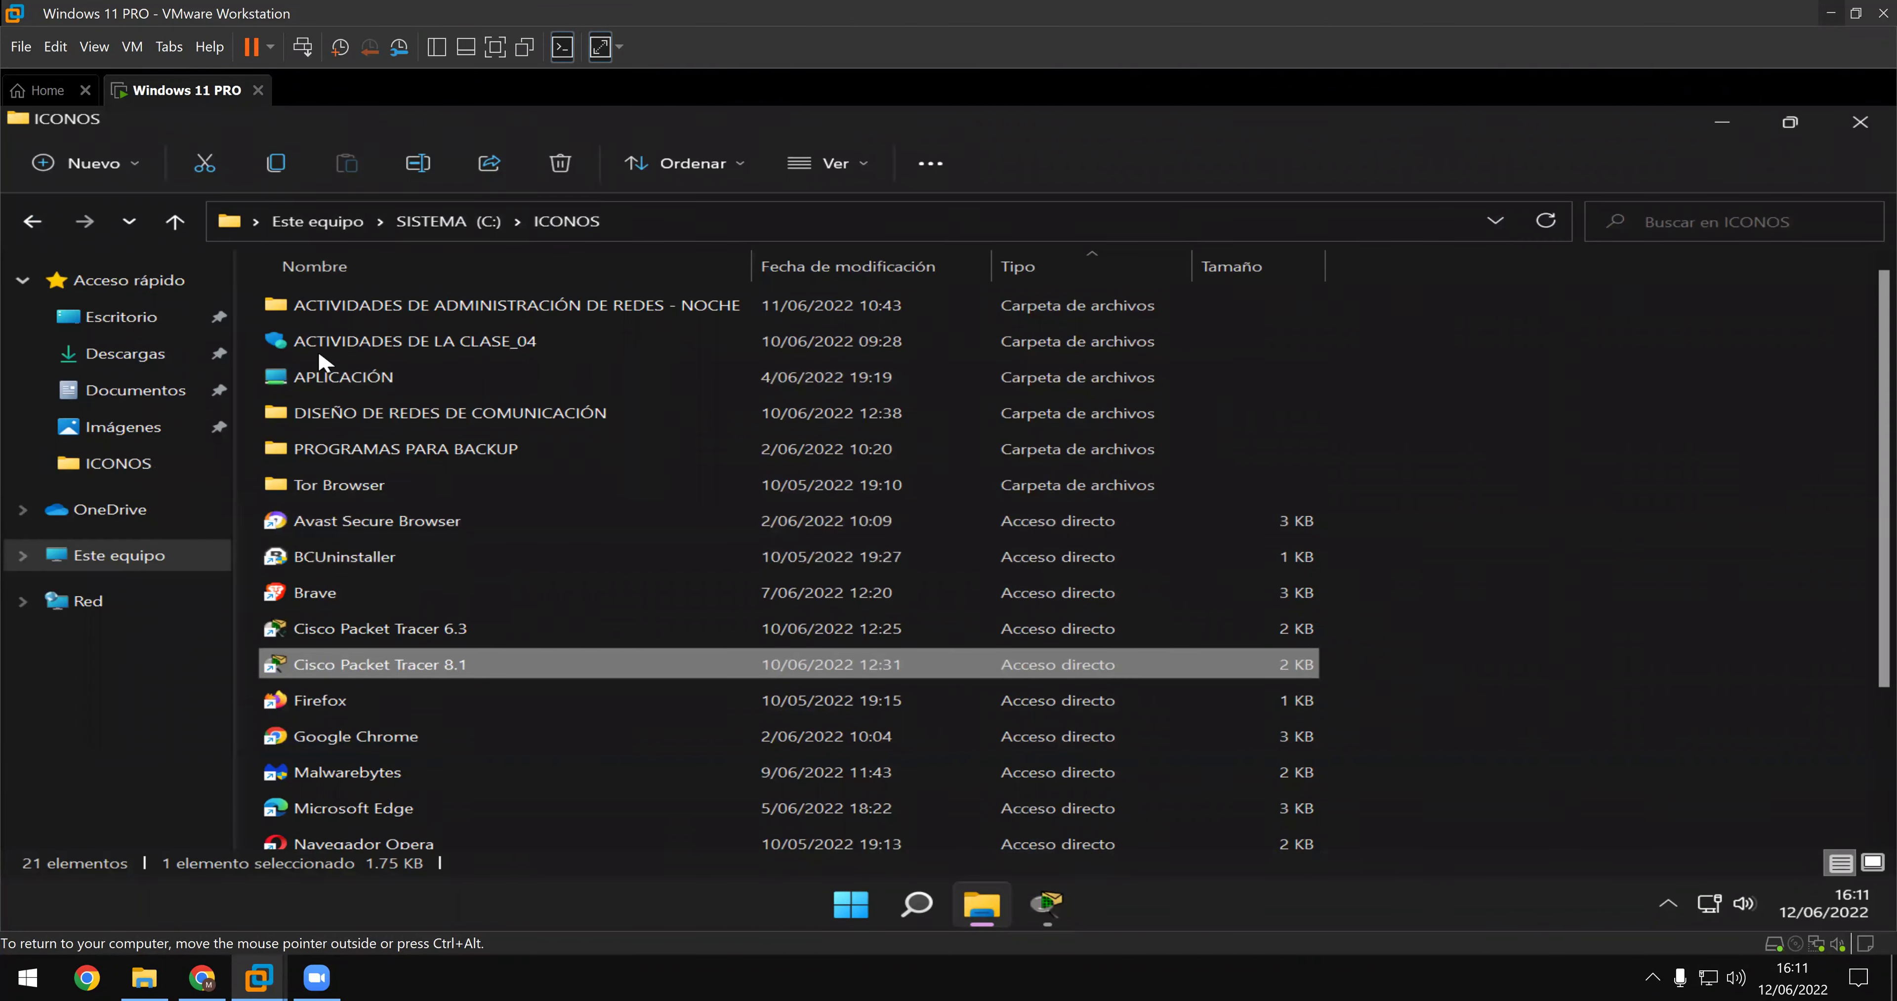
{"action": "left_click", "coordinate": [448, 221]}
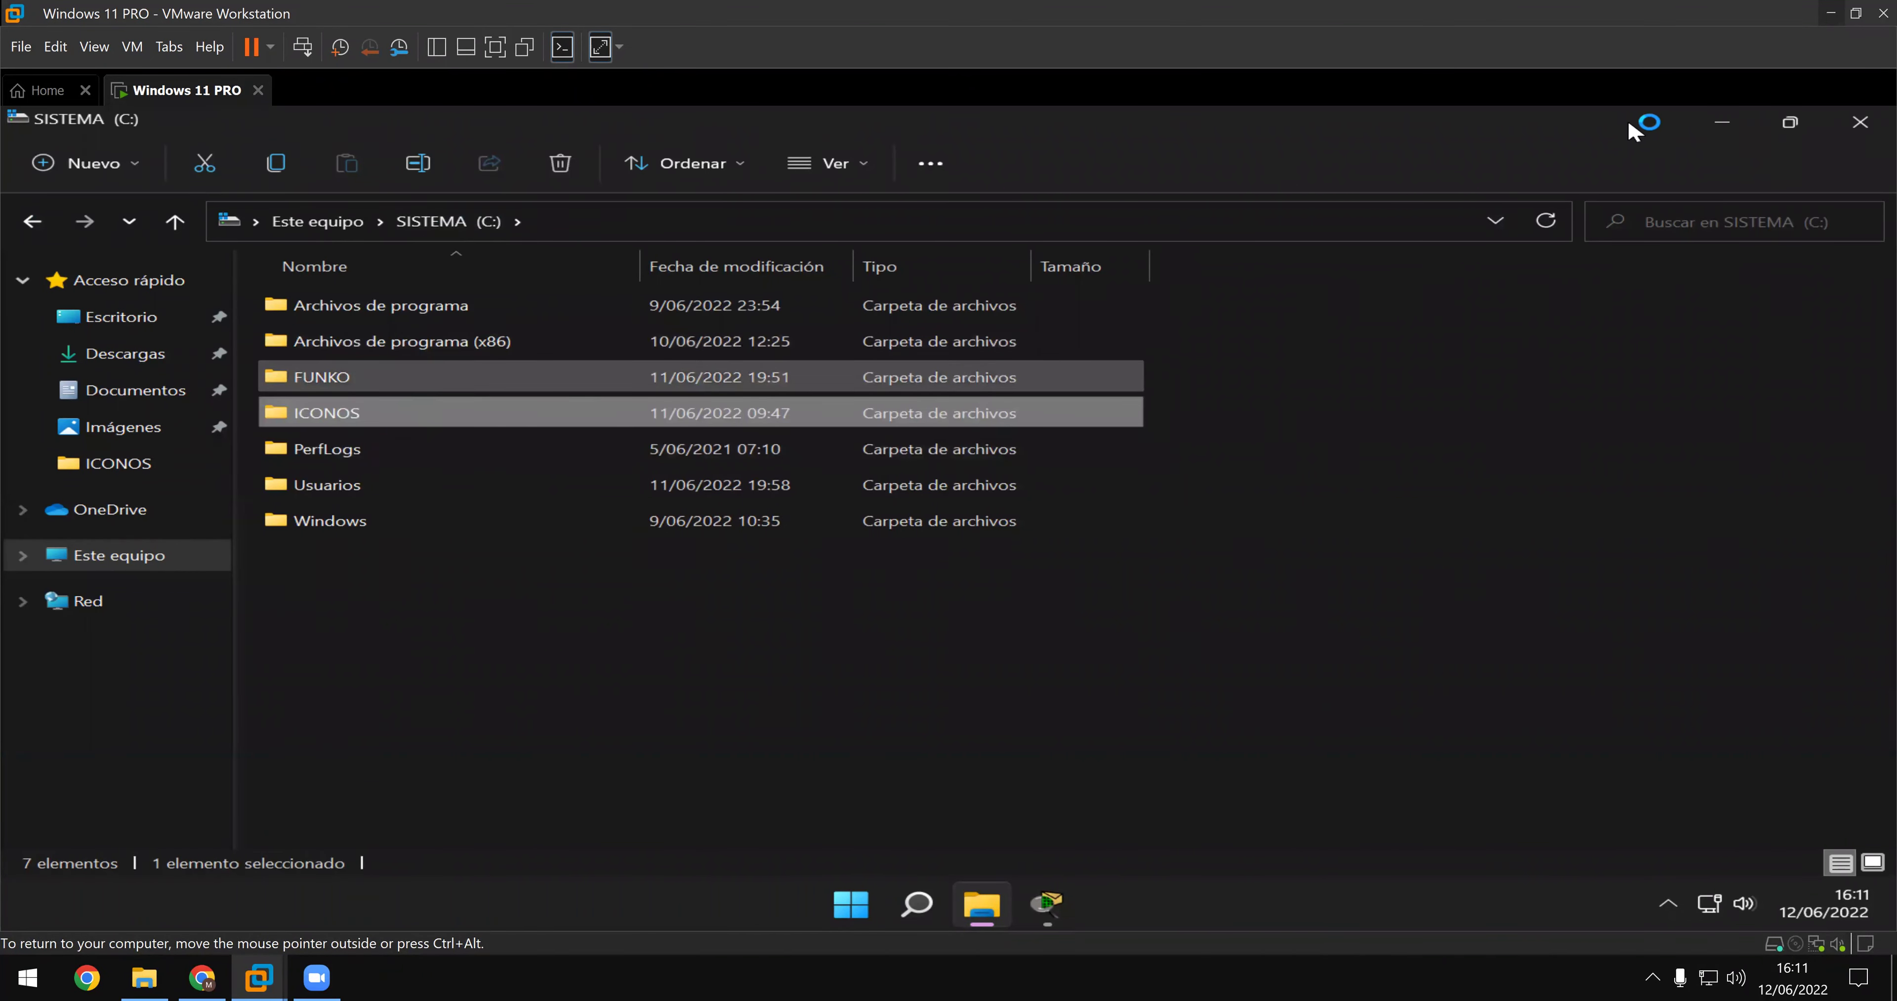
{"action": "left_click", "coordinate": [1860, 121]}
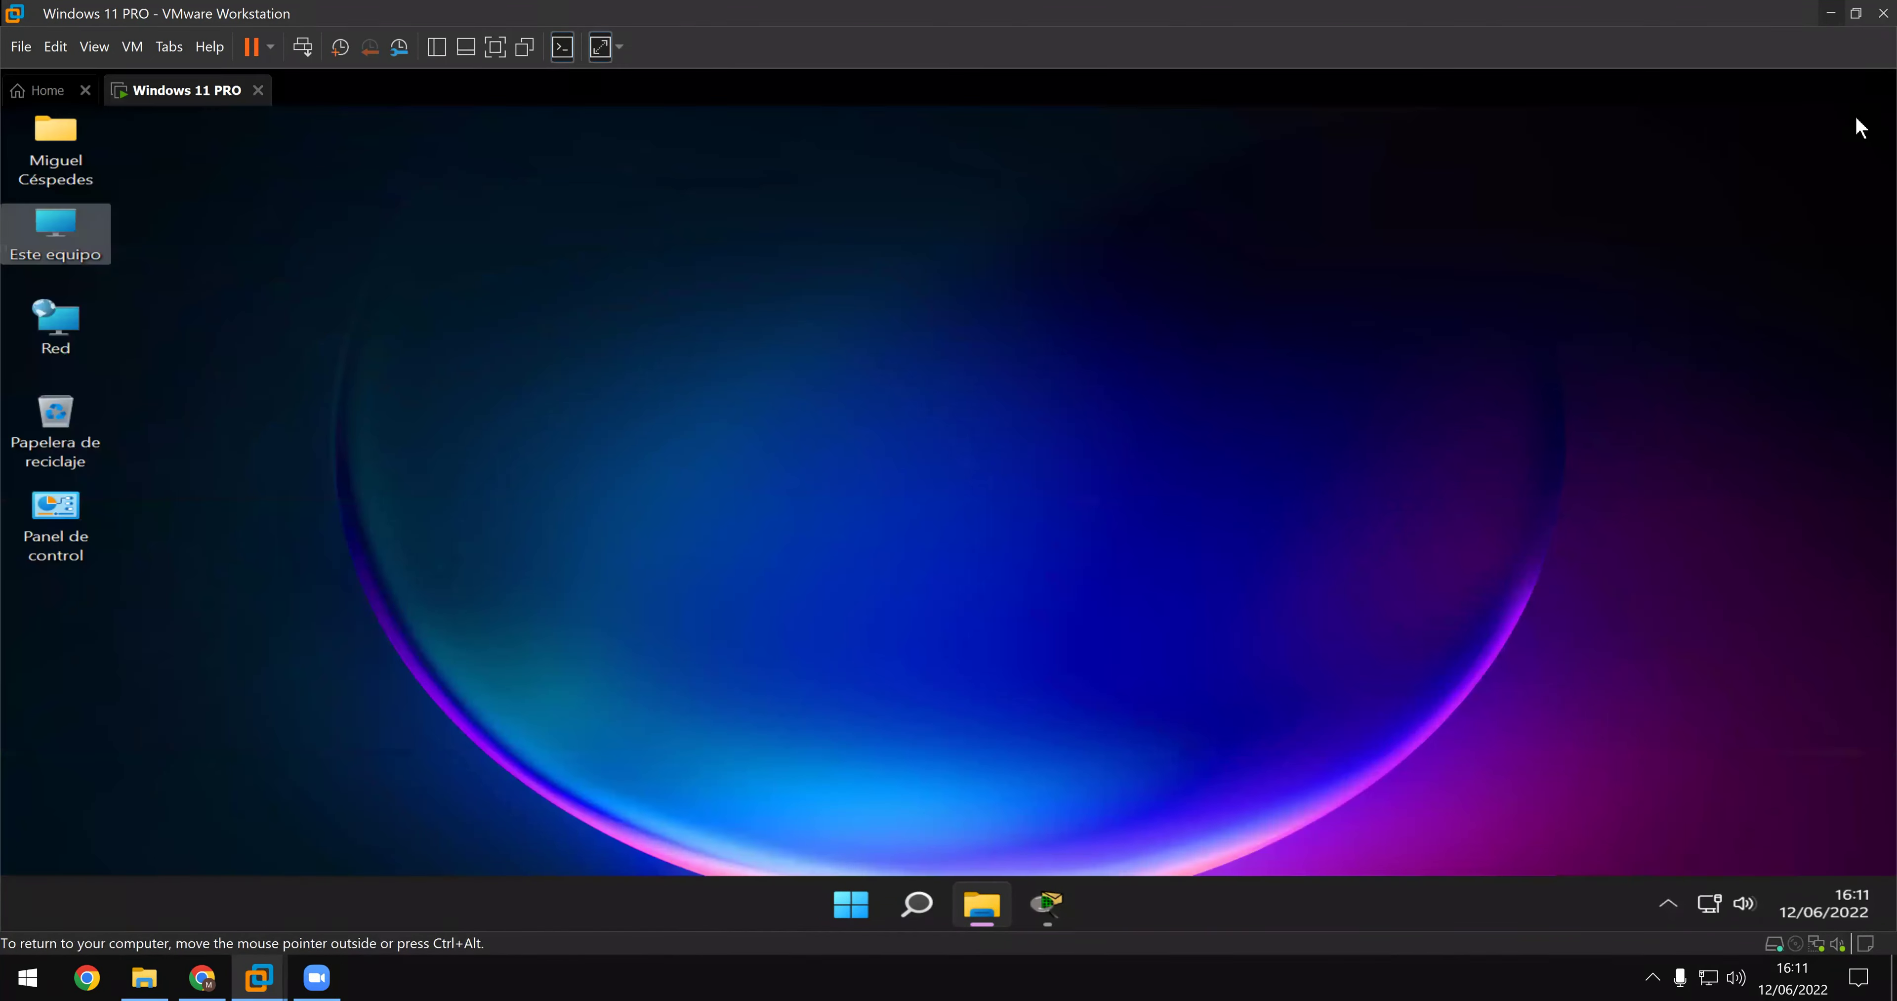
- Return to the host desktop and check the contents of the RED_INFORMÁTICA folder on INFORMATICO (C:)
{"action": "left_click", "coordinate": [1832, 14]}
{"action": "double_click", "coordinate": [69, 145]}
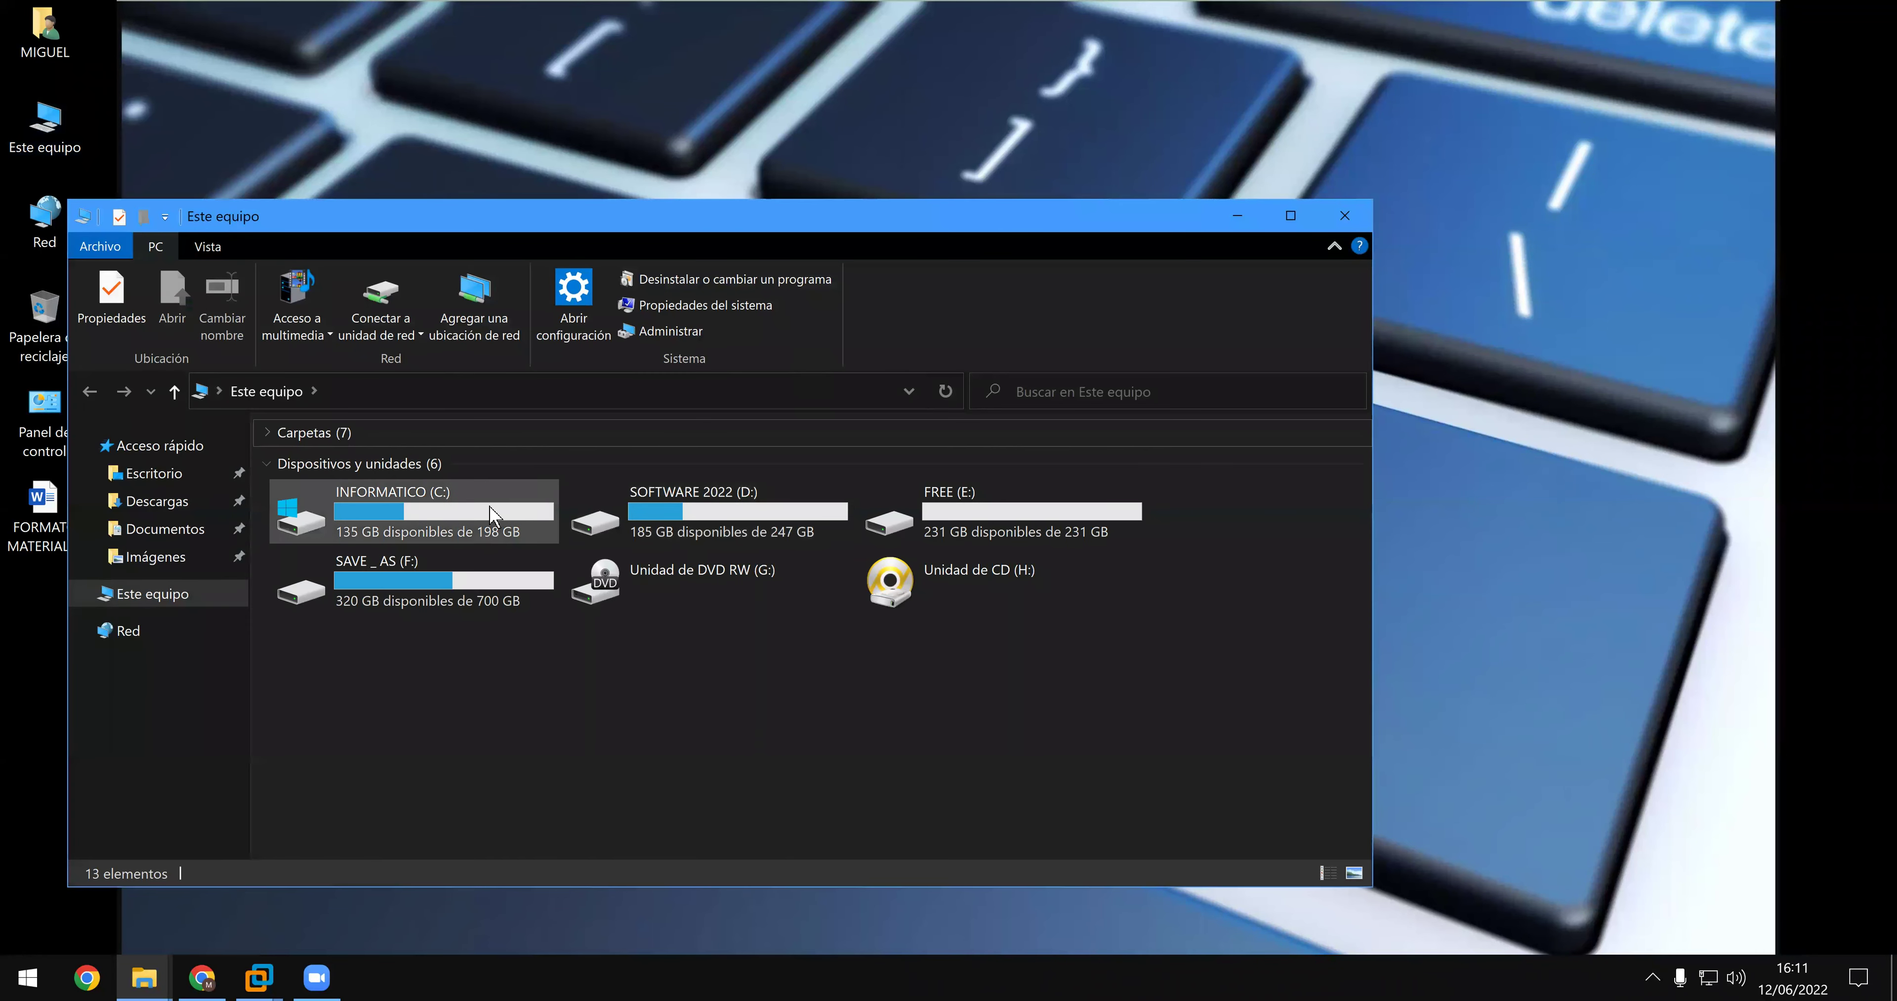
{"action": "double_click", "coordinate": [490, 506]}
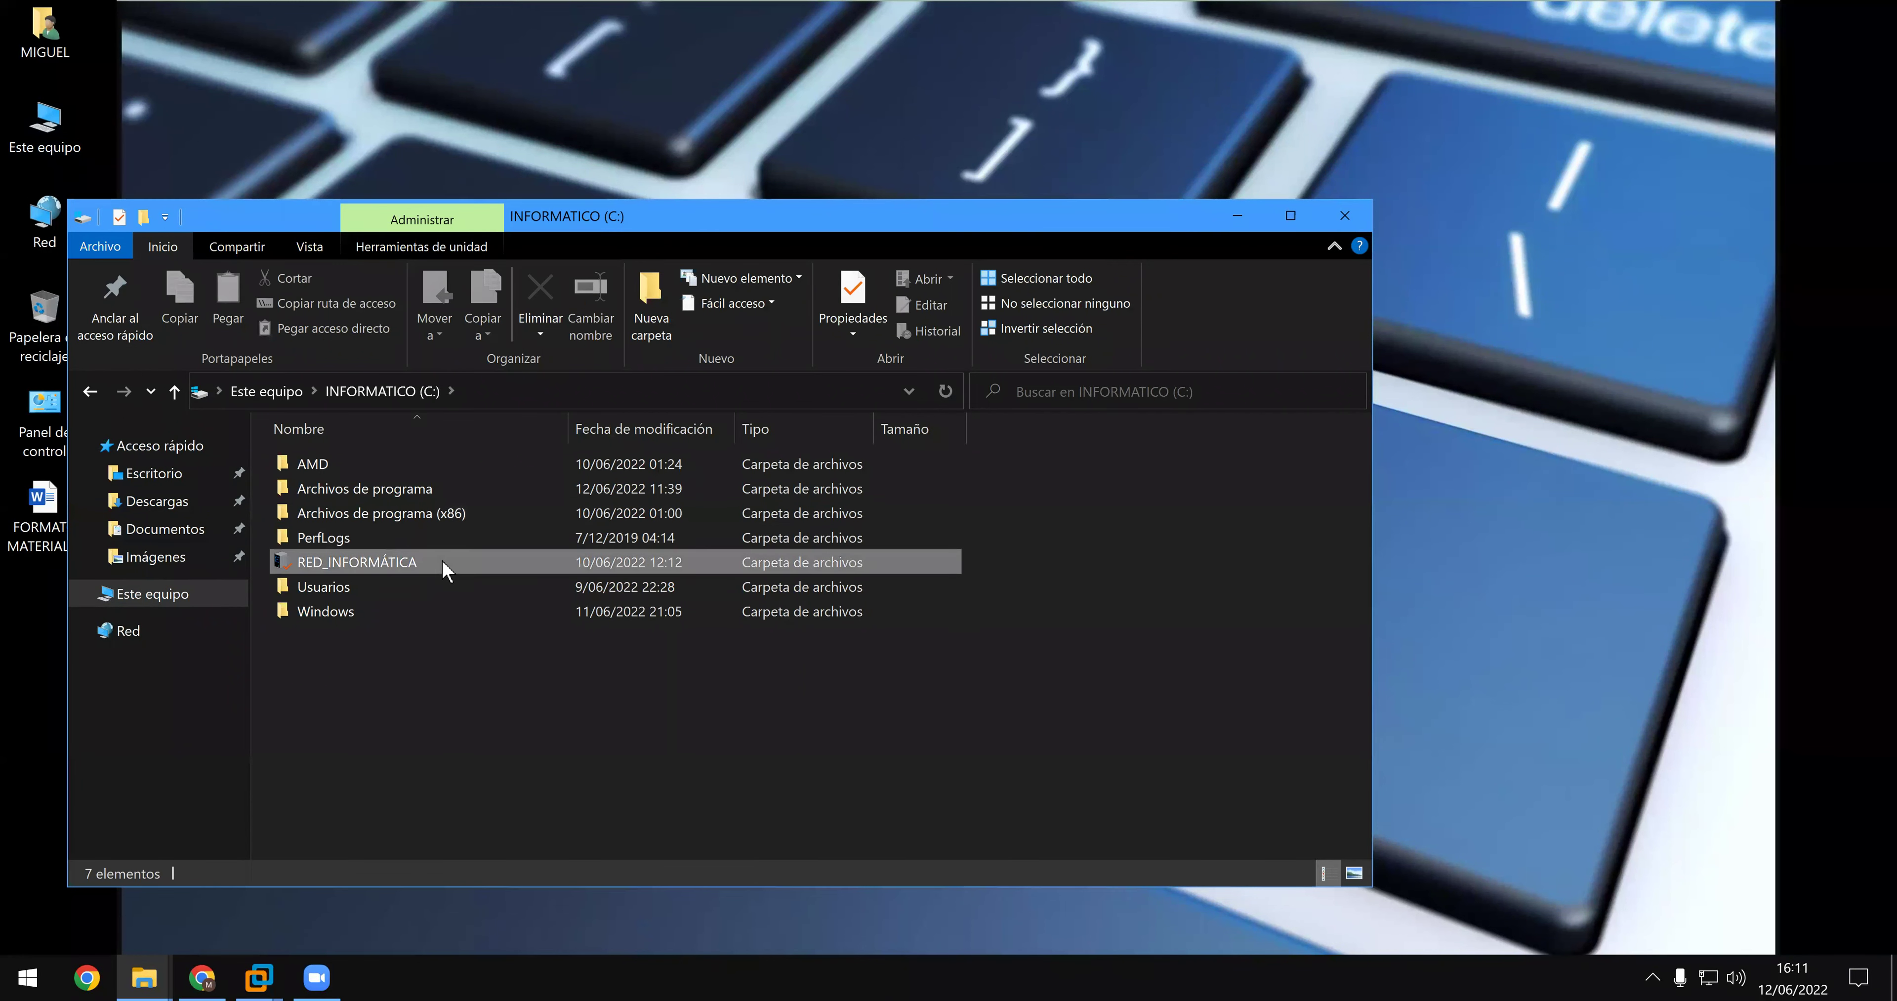
{"action": "double_click", "coordinate": [446, 563]}
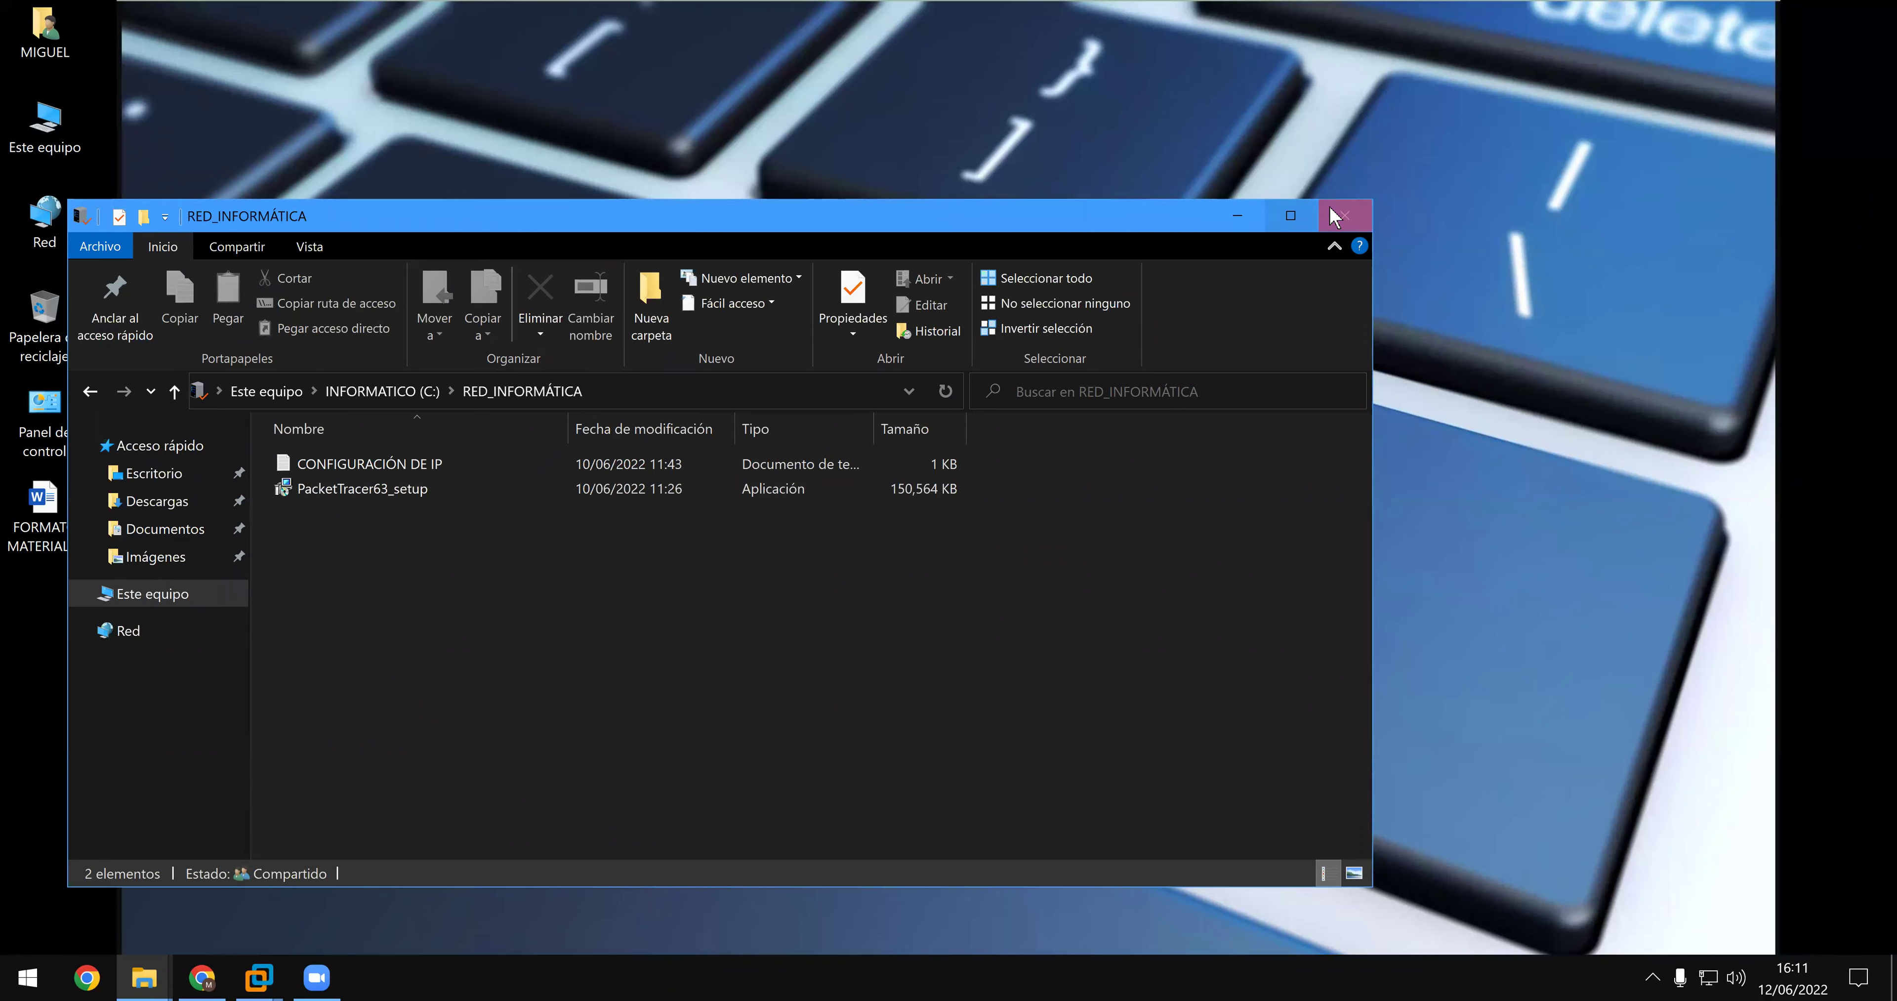
{"action": "left_click", "coordinate": [1354, 215]}
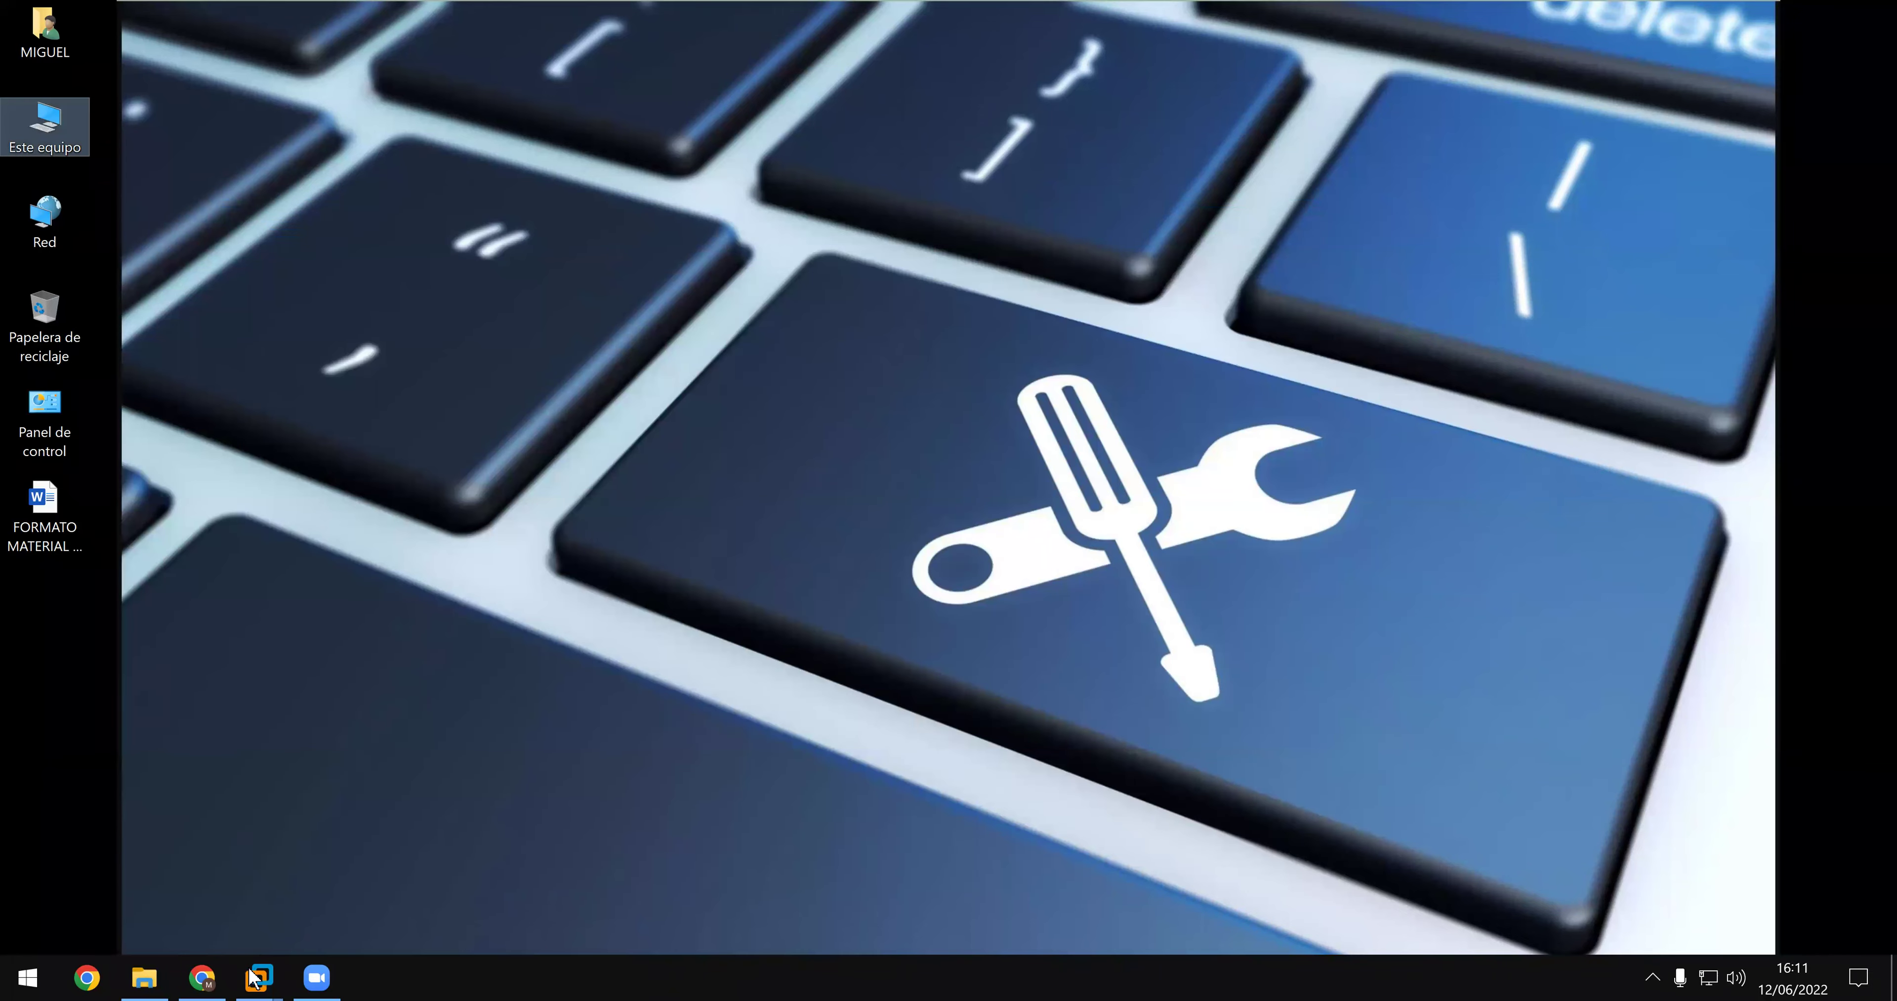
- Switch to the Windows 11 PRO virtual machine and open the network path \\192.168.0.102 from the Run dialog
{"action": "mouse_move", "coordinate": [258, 977]}
{"action": "left_click", "coordinate": [368, 854]}
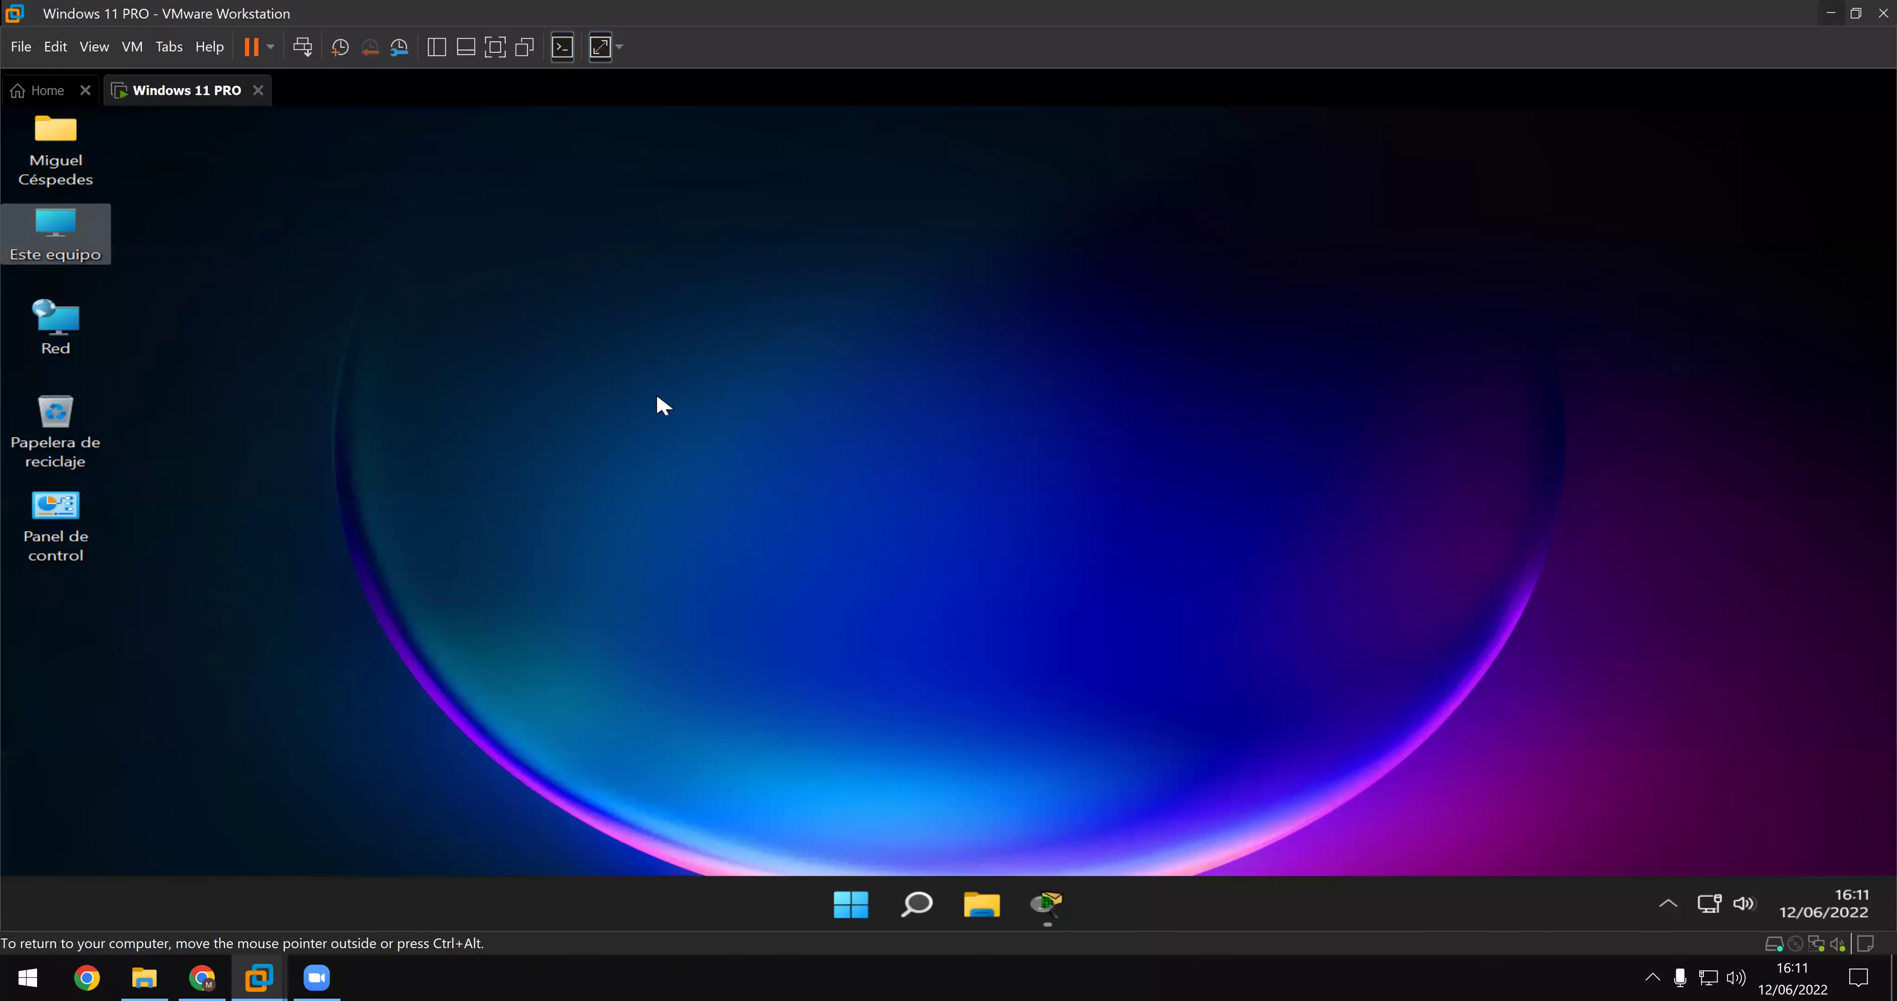
{"action": "key", "text": "super+r"}
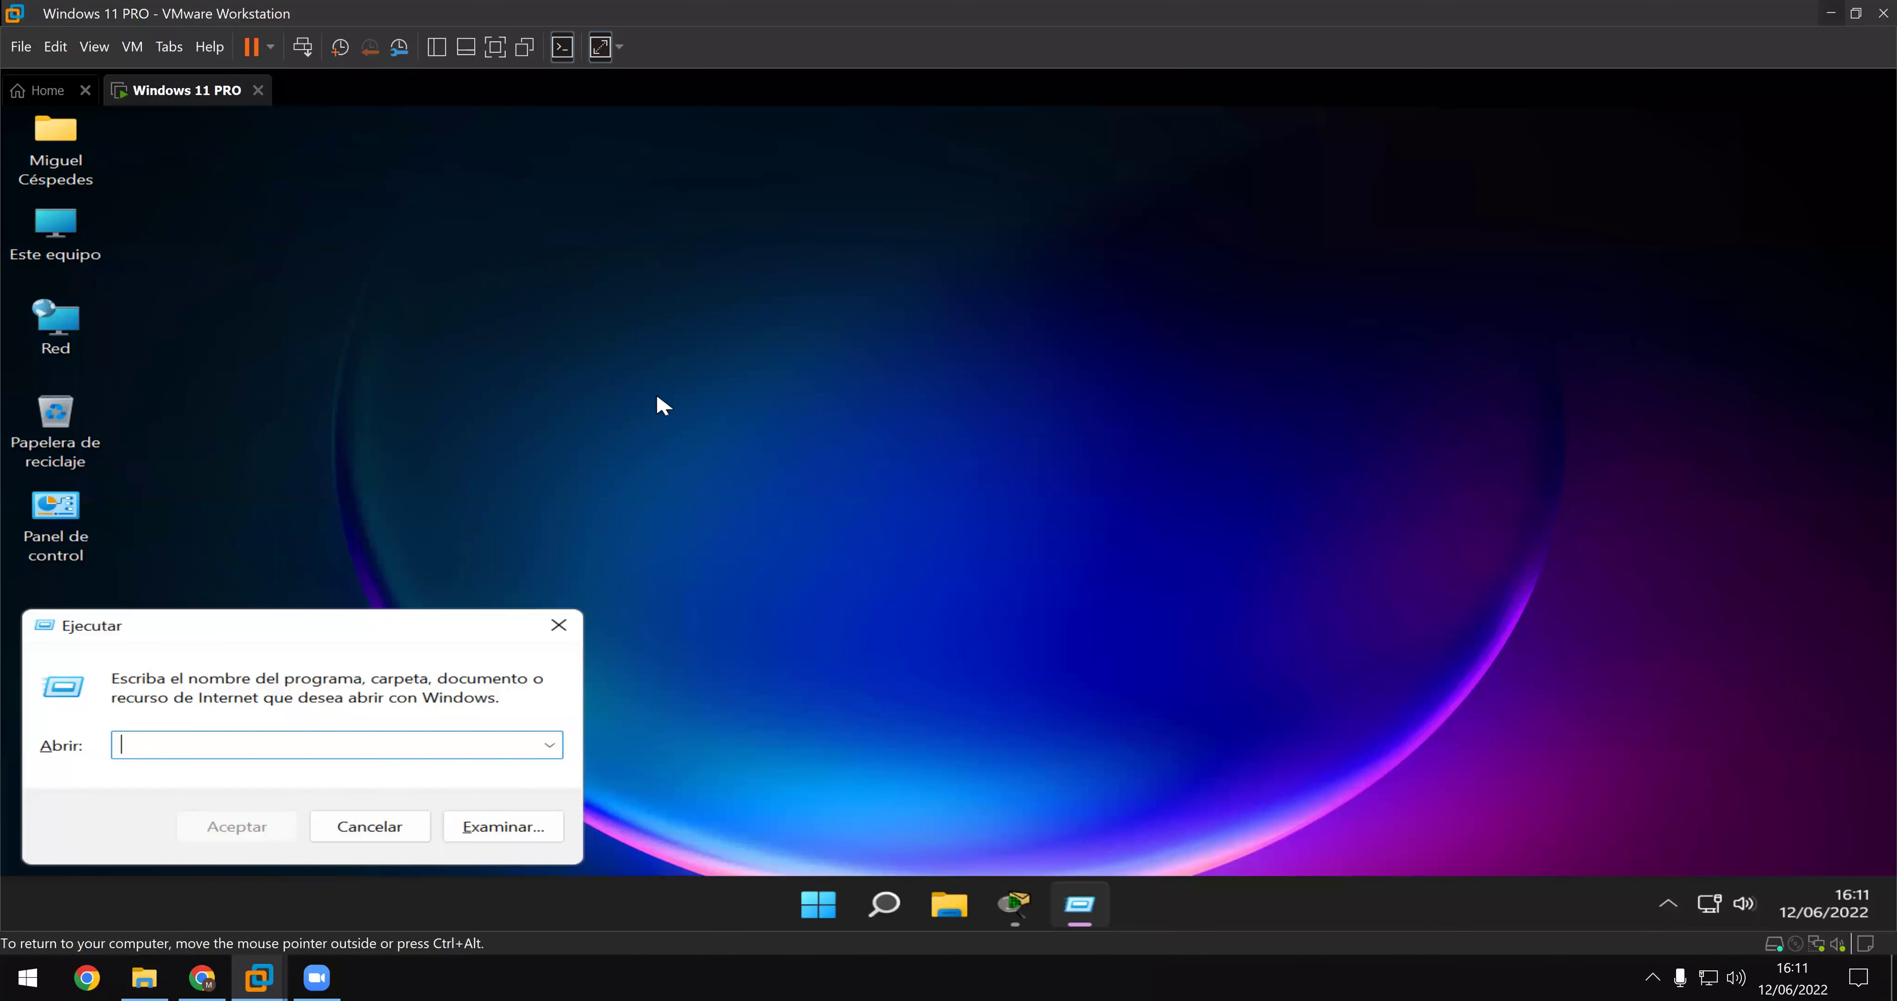
{"action": "type", "text": "\\\\192.168.0.102"}
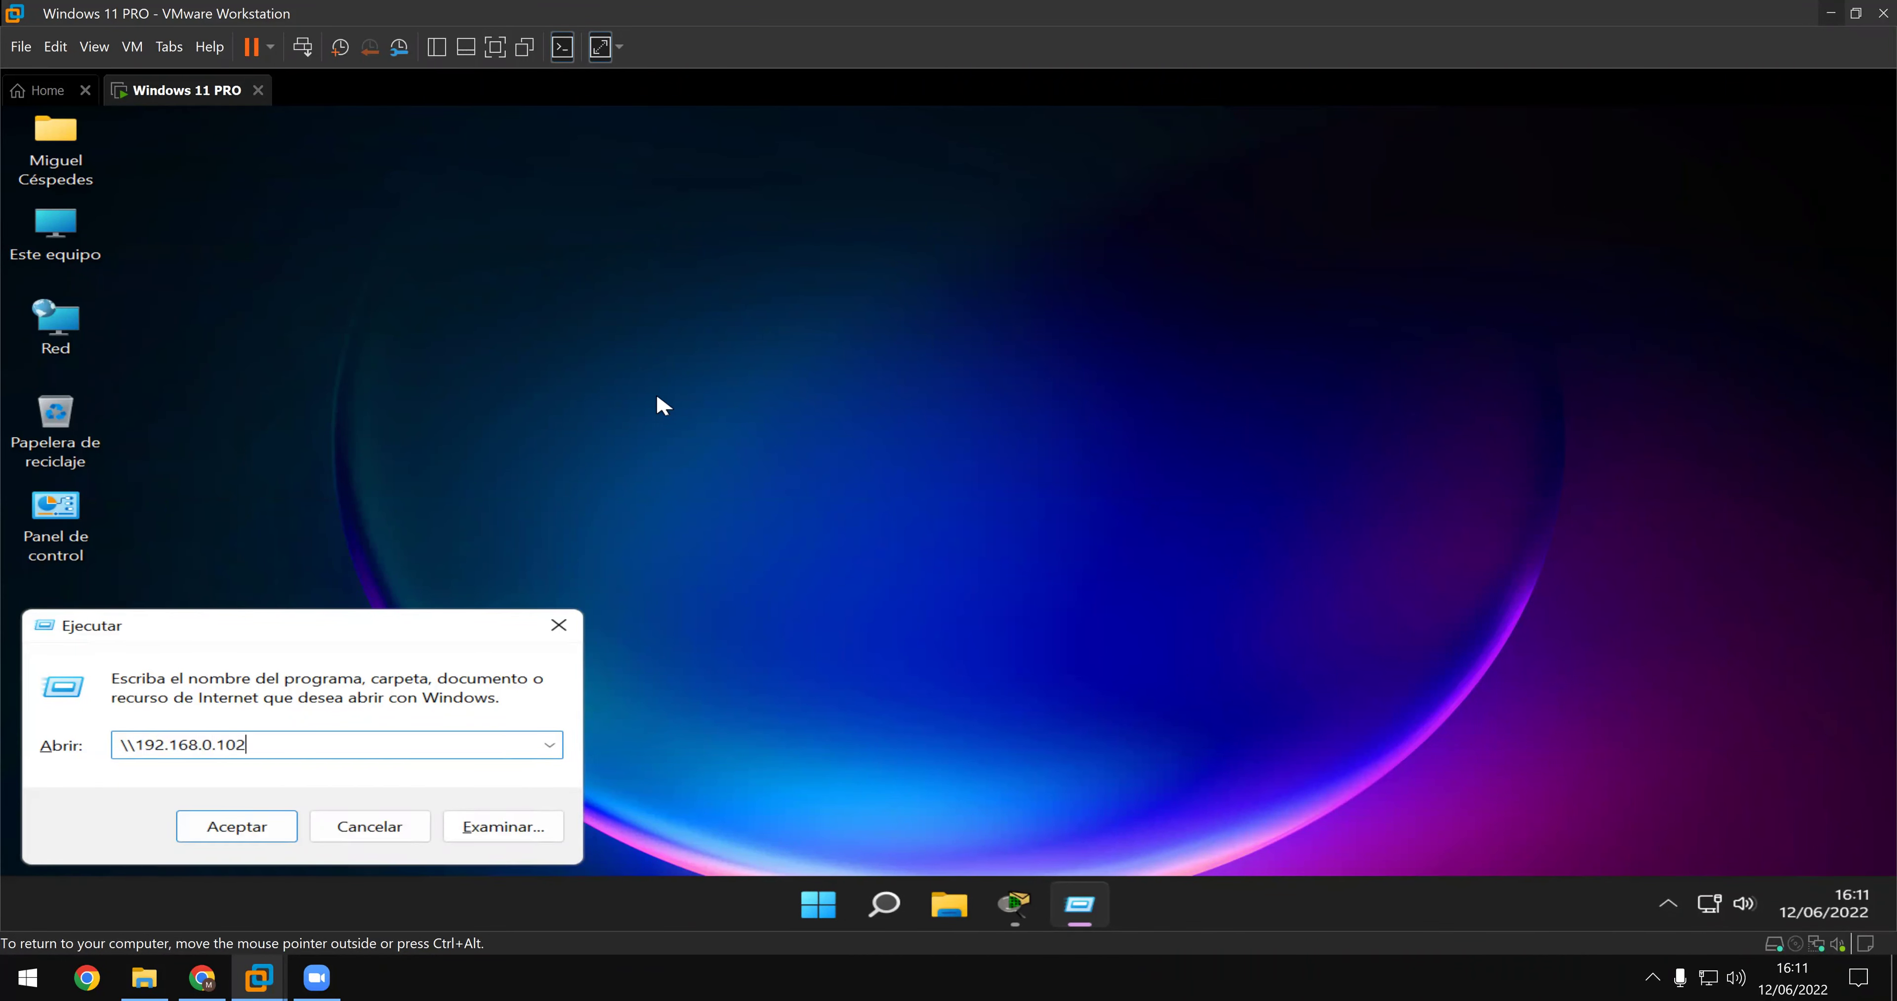
{"action": "key", "text": "Return"}
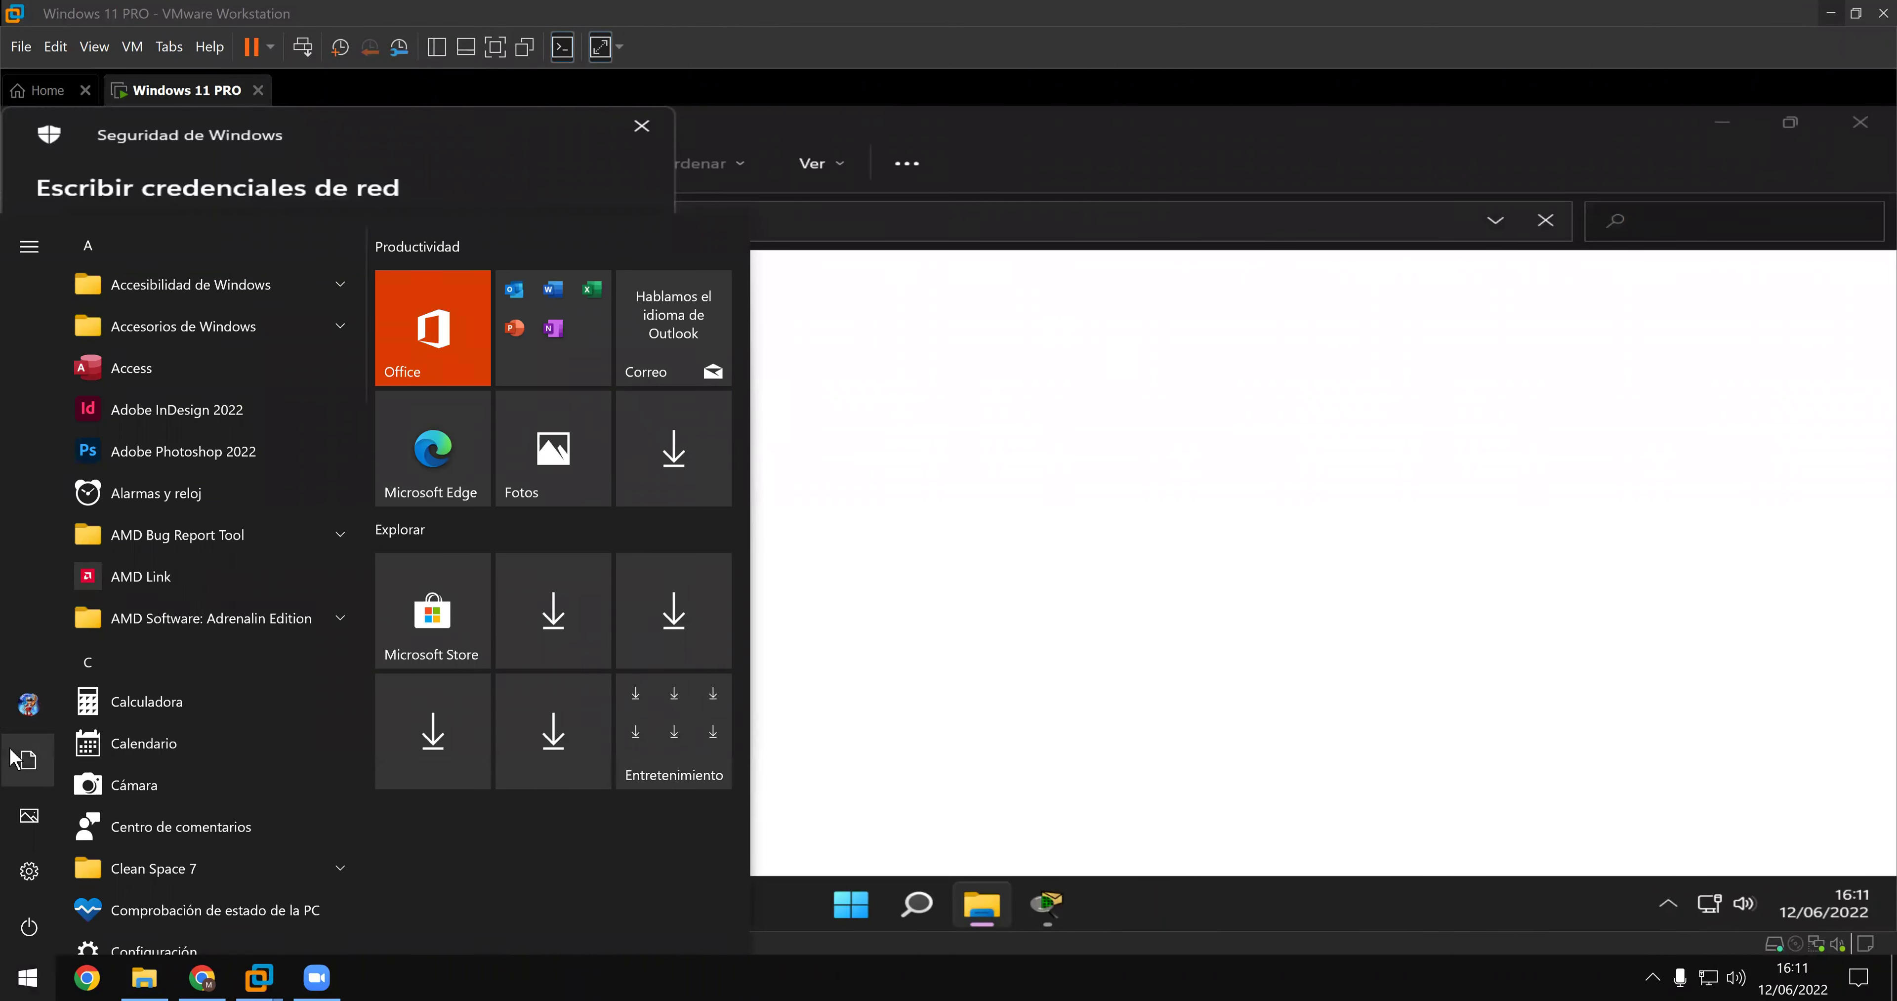
- Check the name of the account signed in on the host computer and return to the network credentials request
{"action": "left_click", "coordinate": [26, 703]}
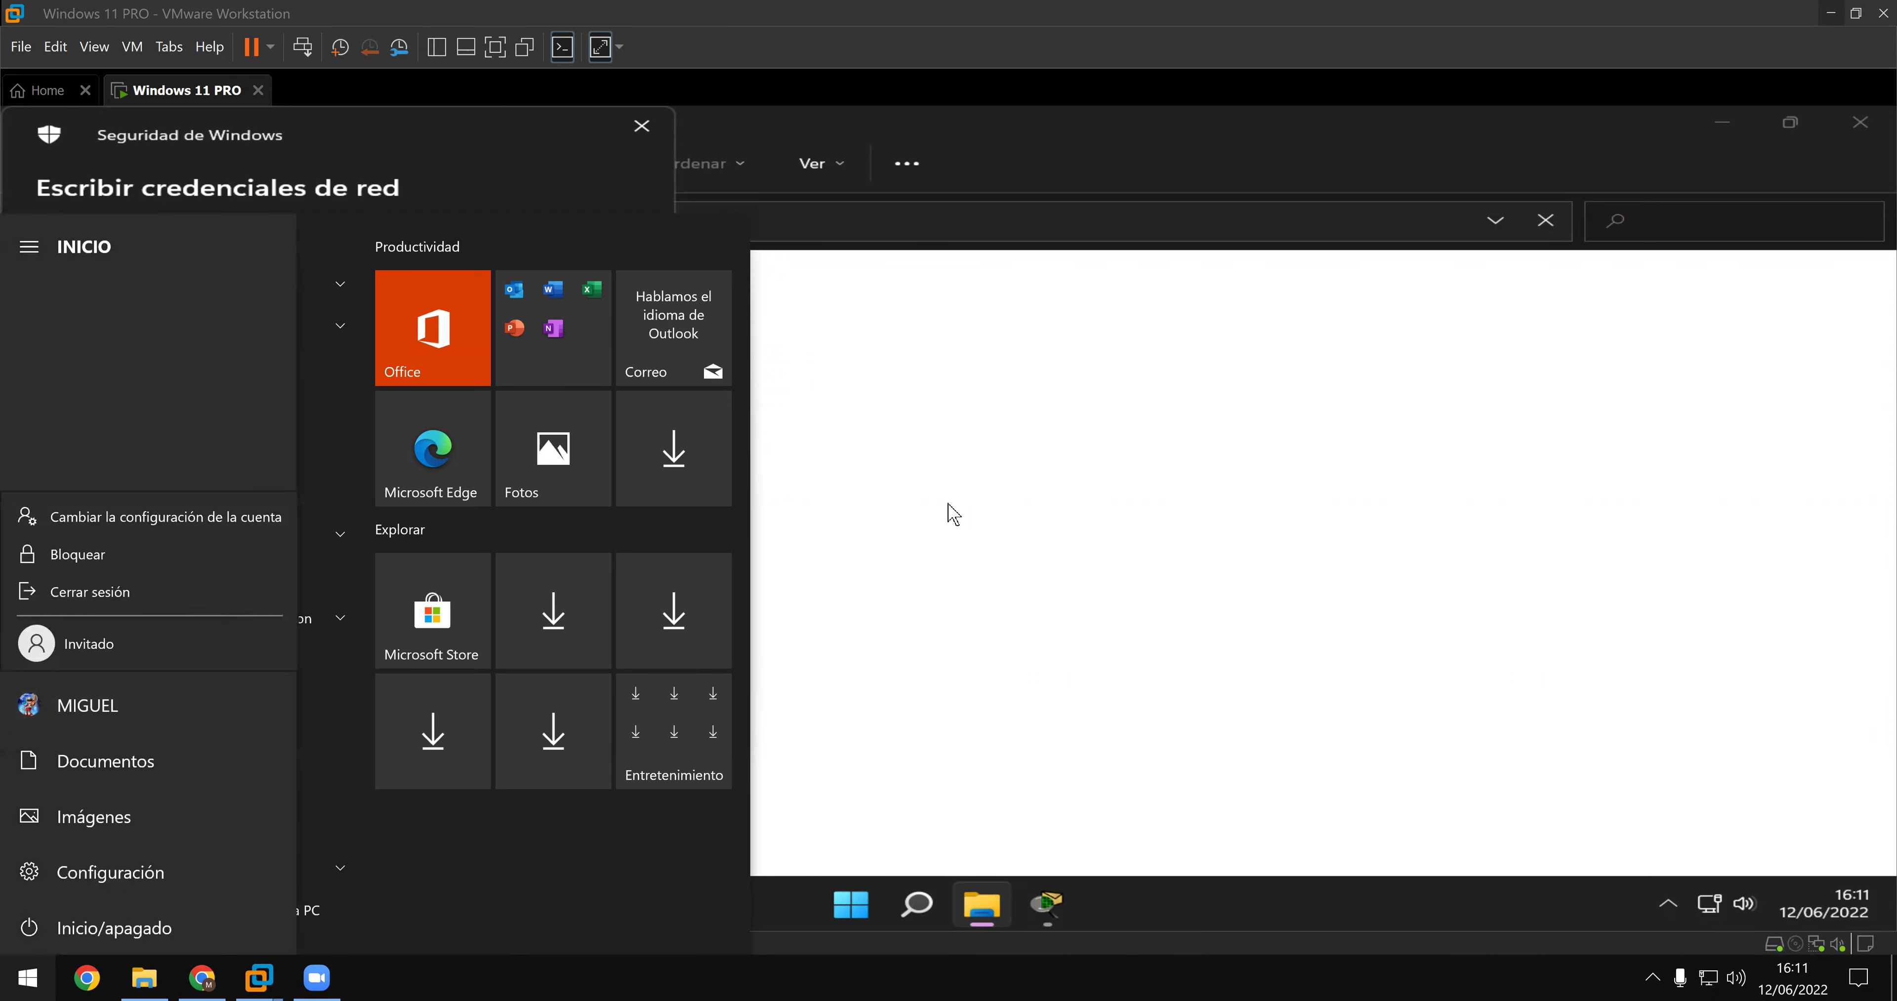
{"action": "left_click", "coordinate": [1164, 322]}
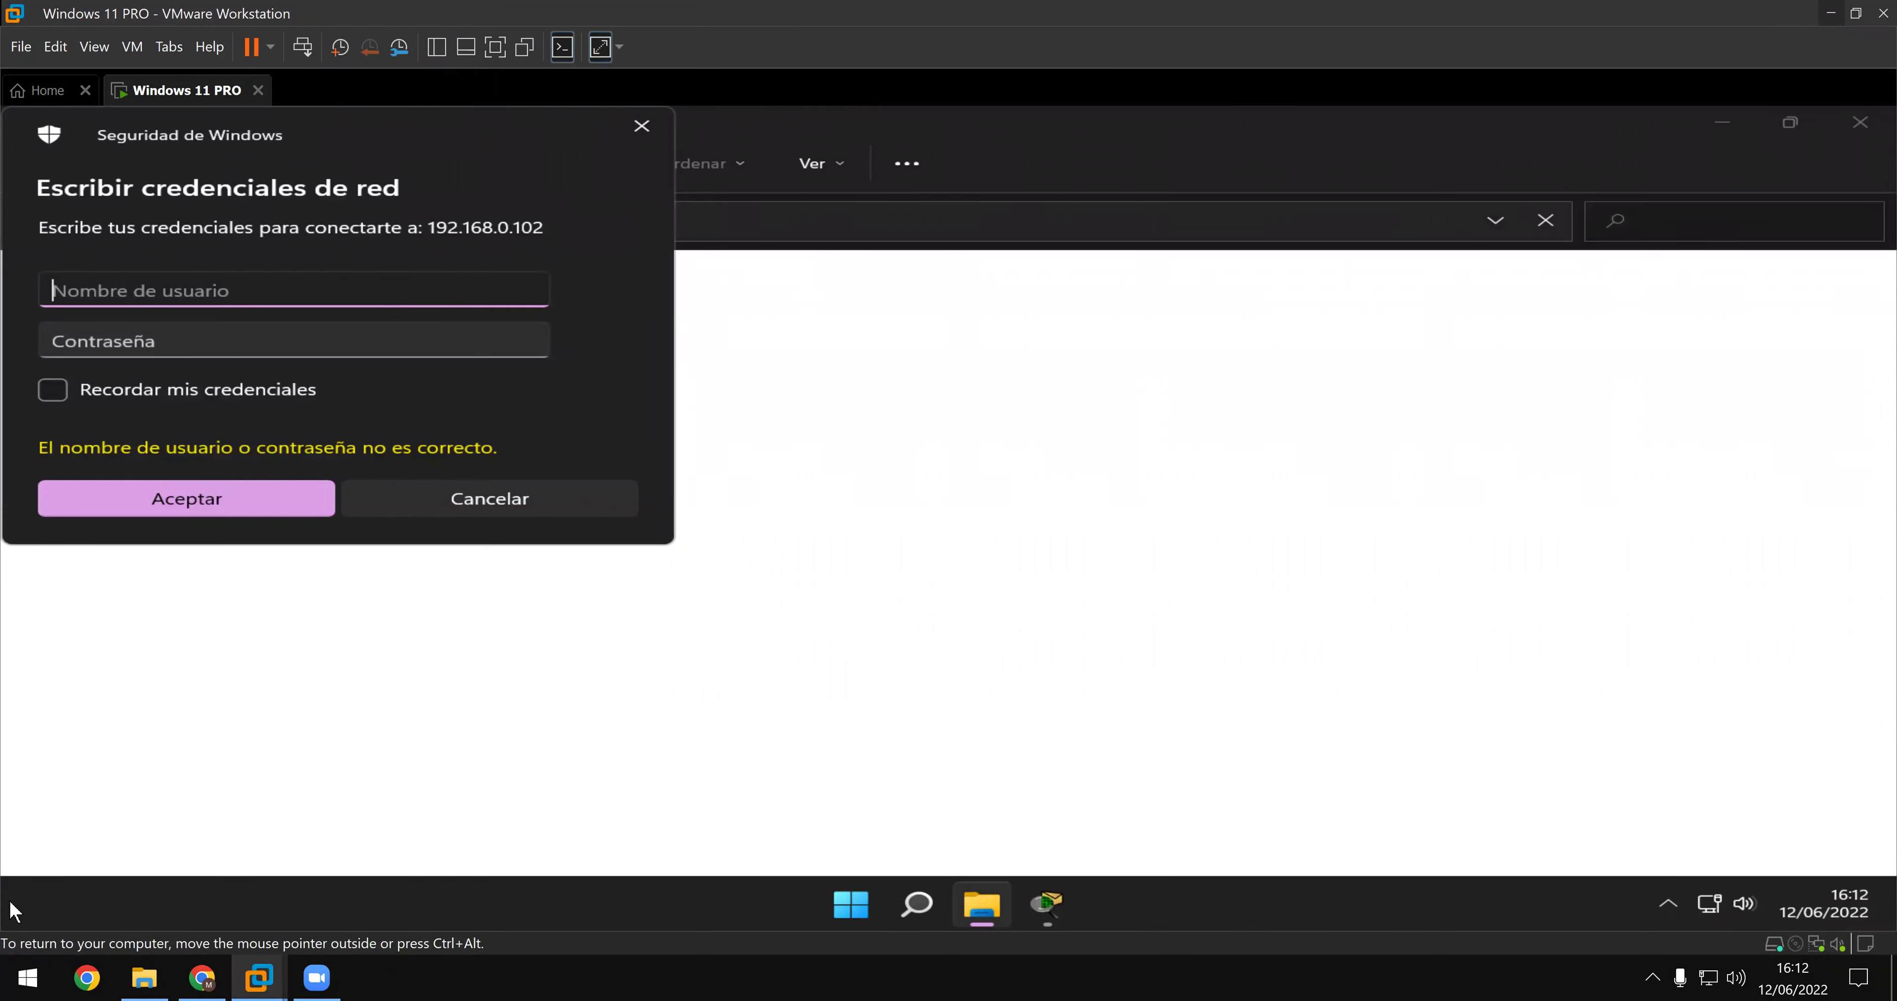
{"action": "left_click", "coordinate": [27, 973]}
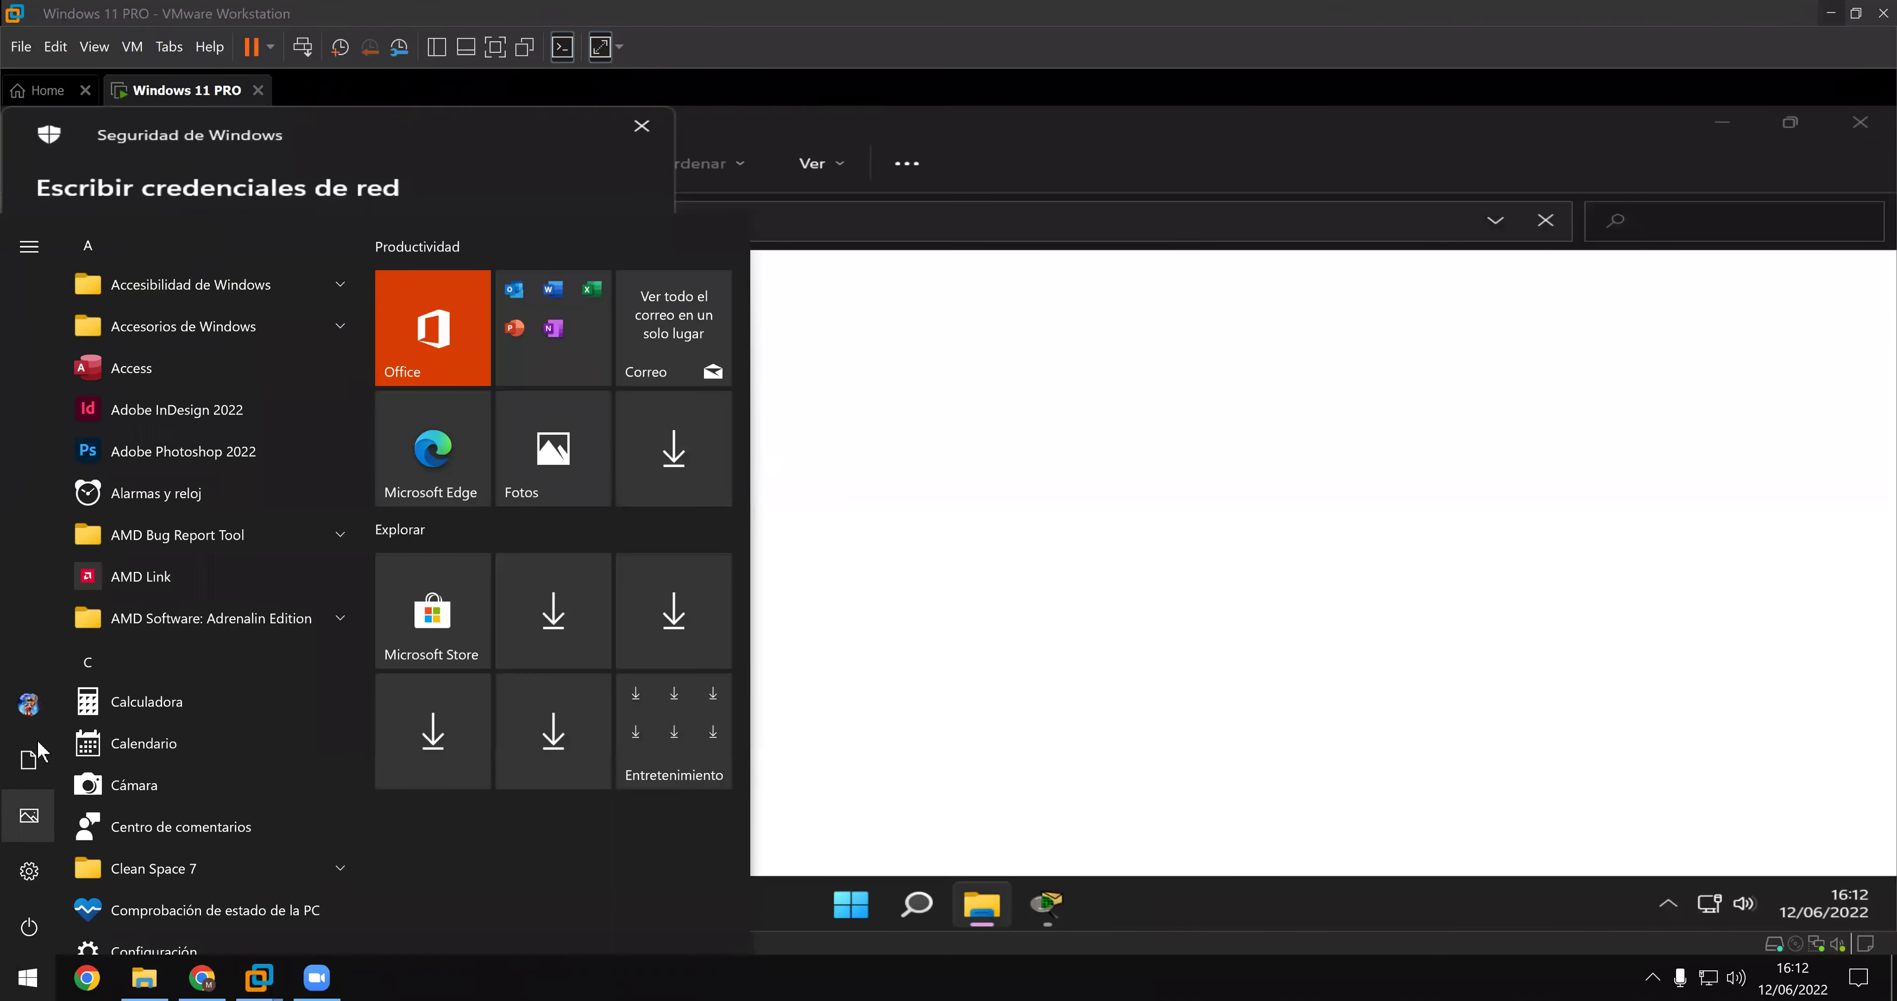
{"action": "left_click", "coordinate": [32, 712]}
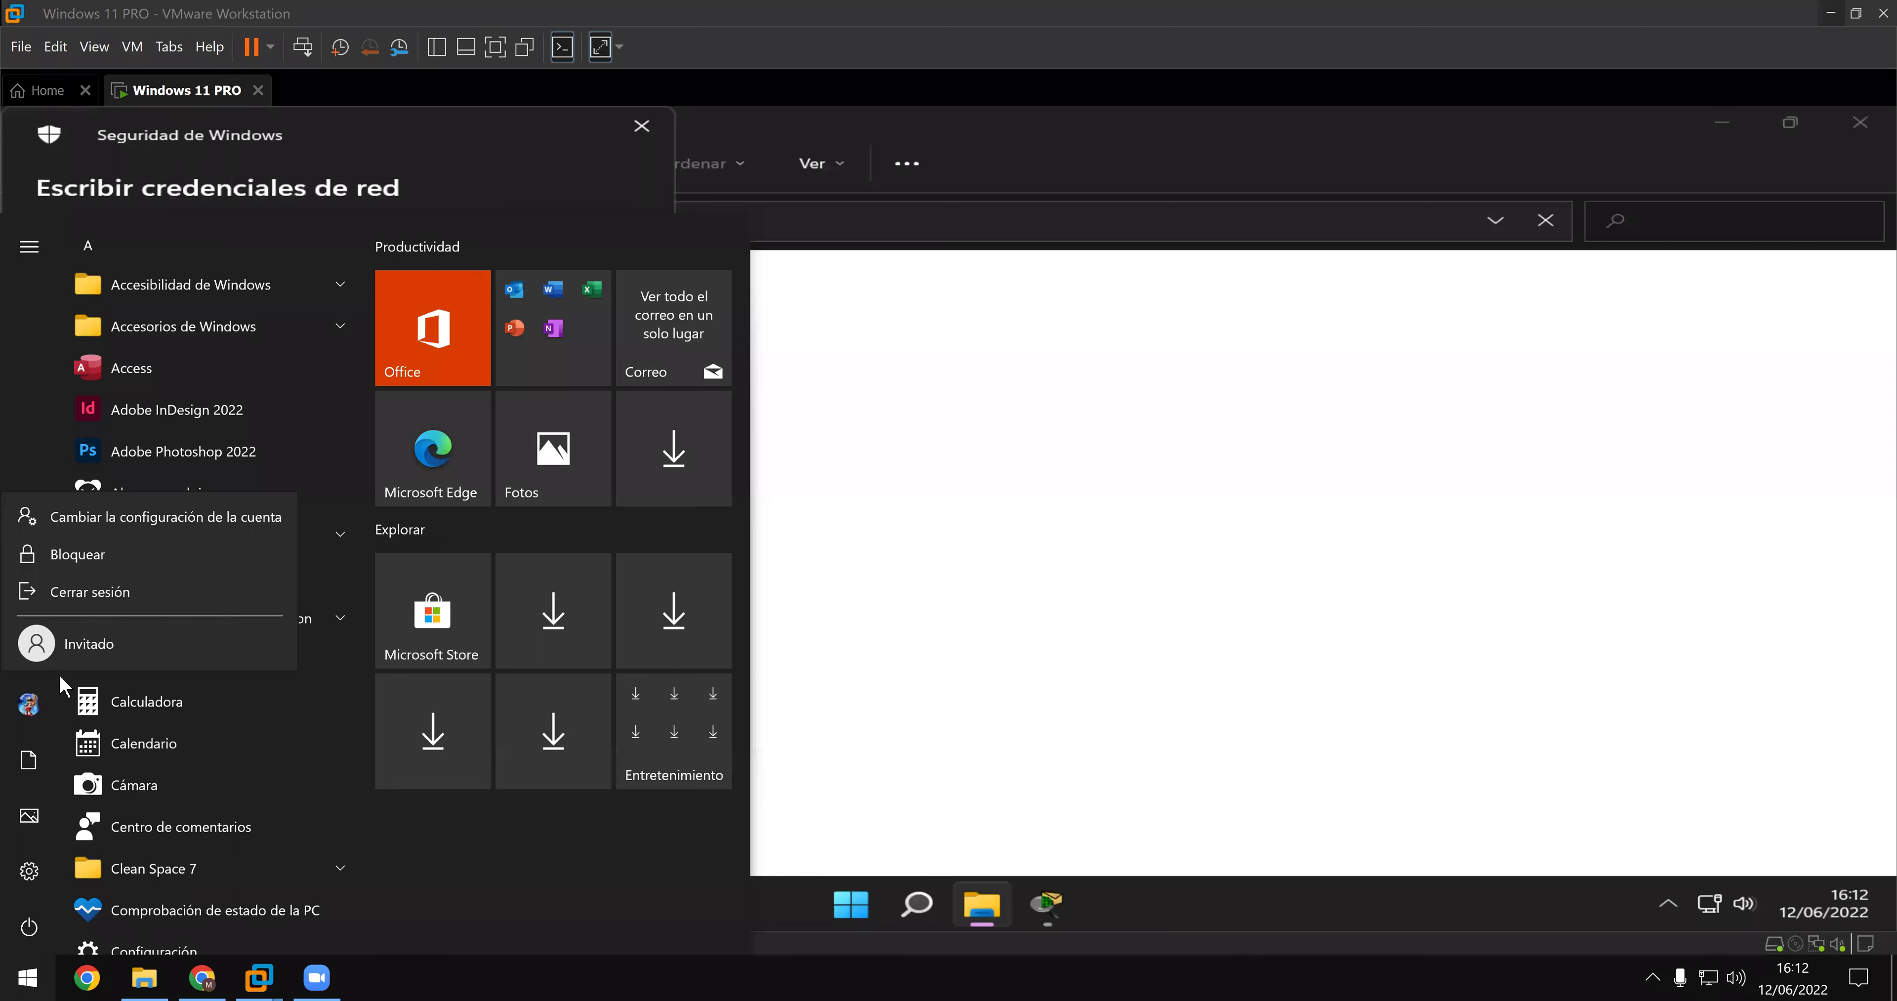
{"action": "left_click", "coordinate": [35, 708]}
{"action": "left_click", "coordinate": [36, 708]}
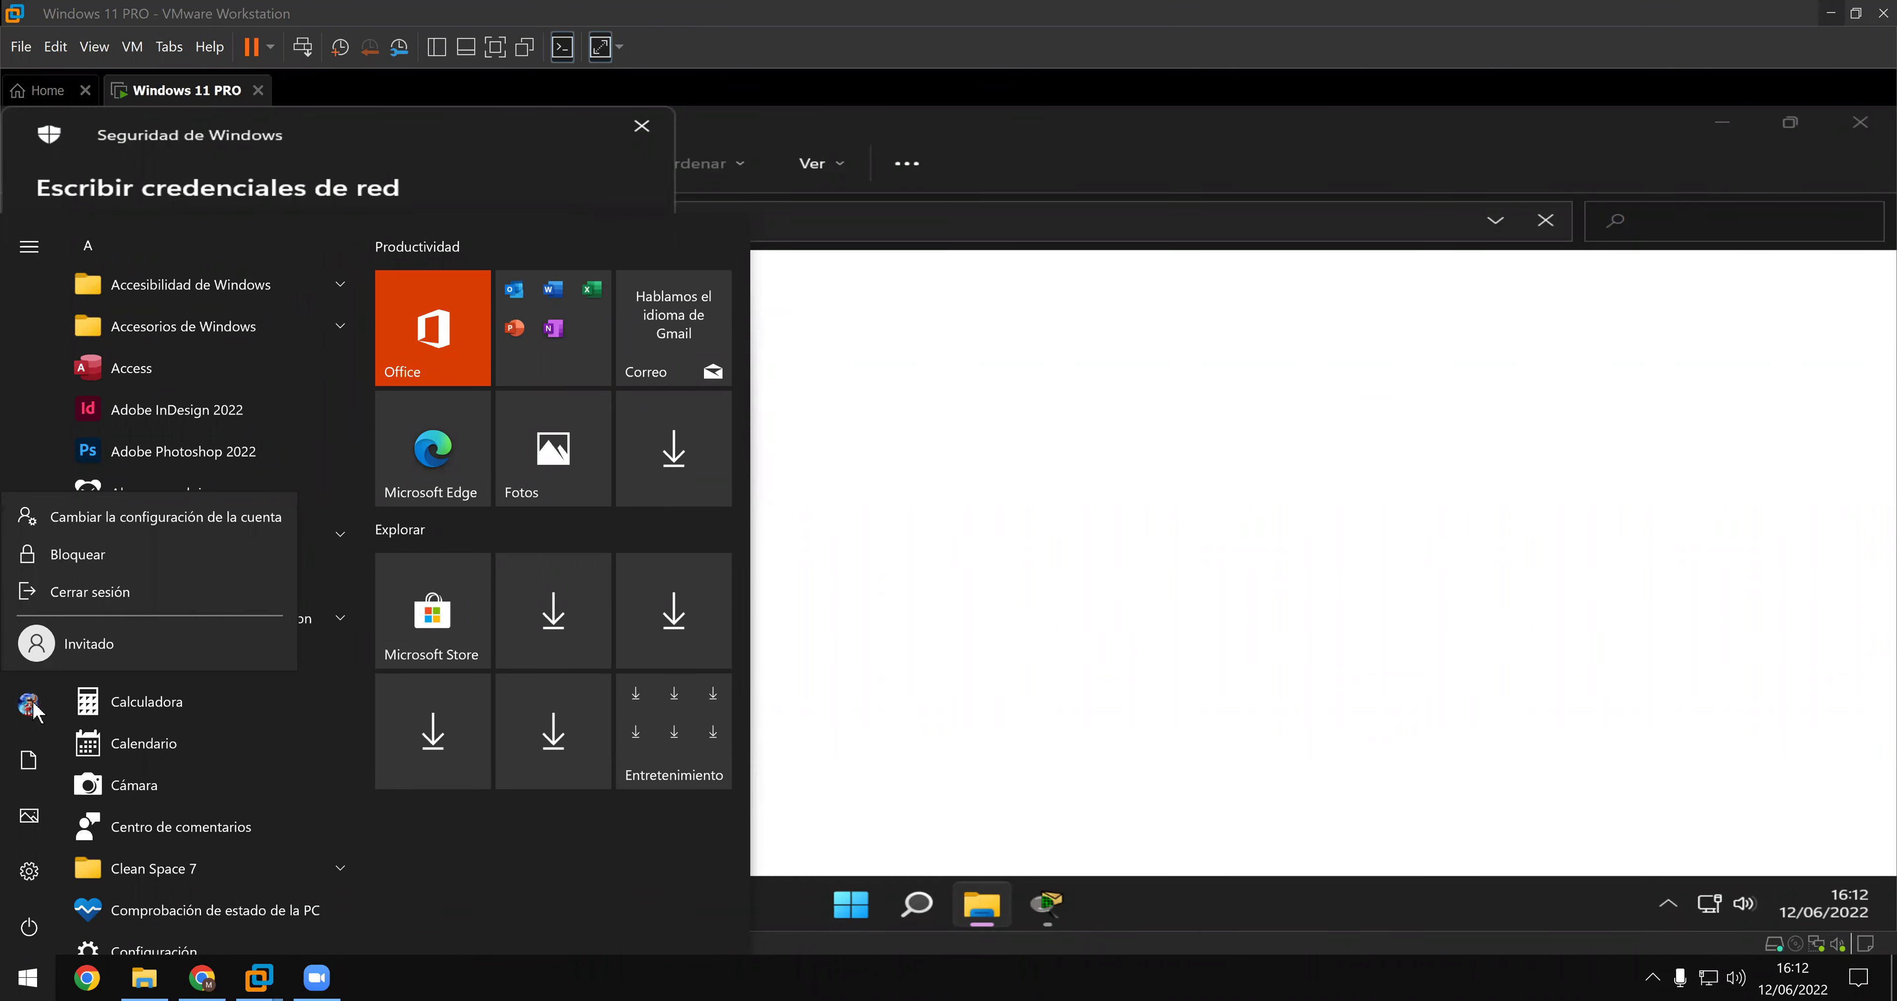
{"action": "left_click", "coordinate": [35, 708]}
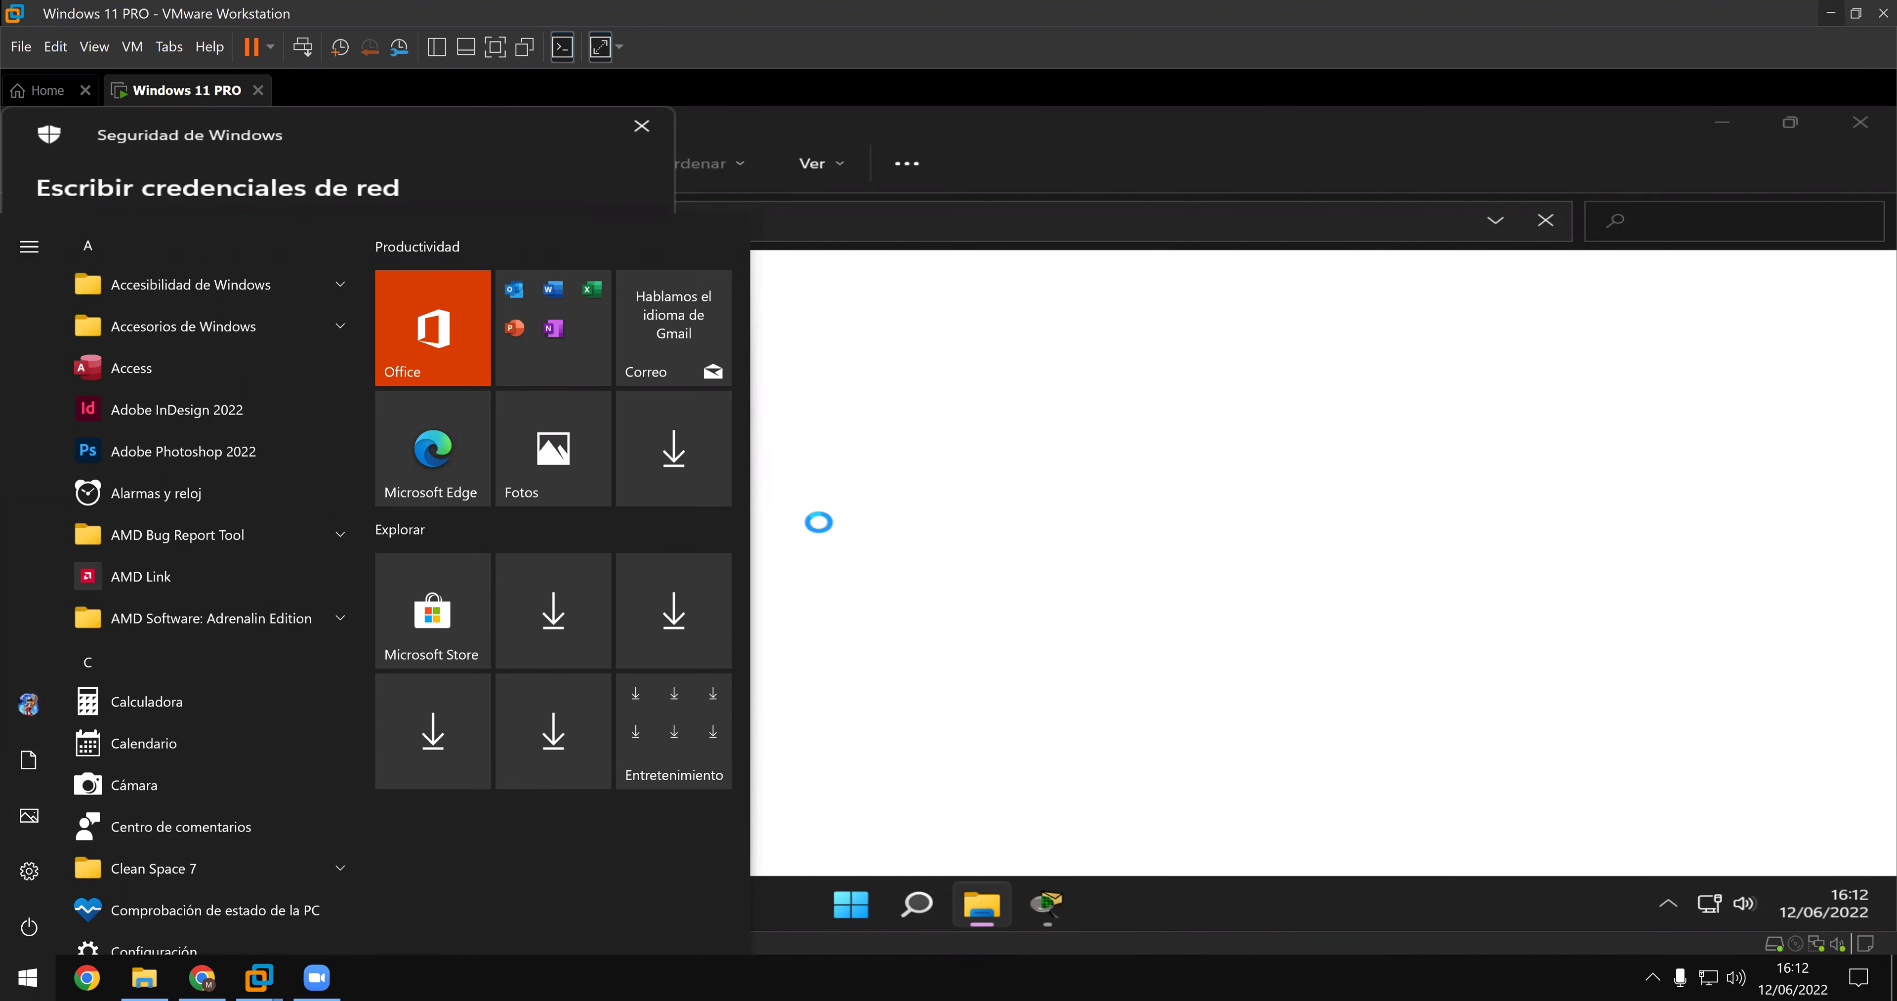
{"action": "left_click", "coordinate": [1079, 635]}
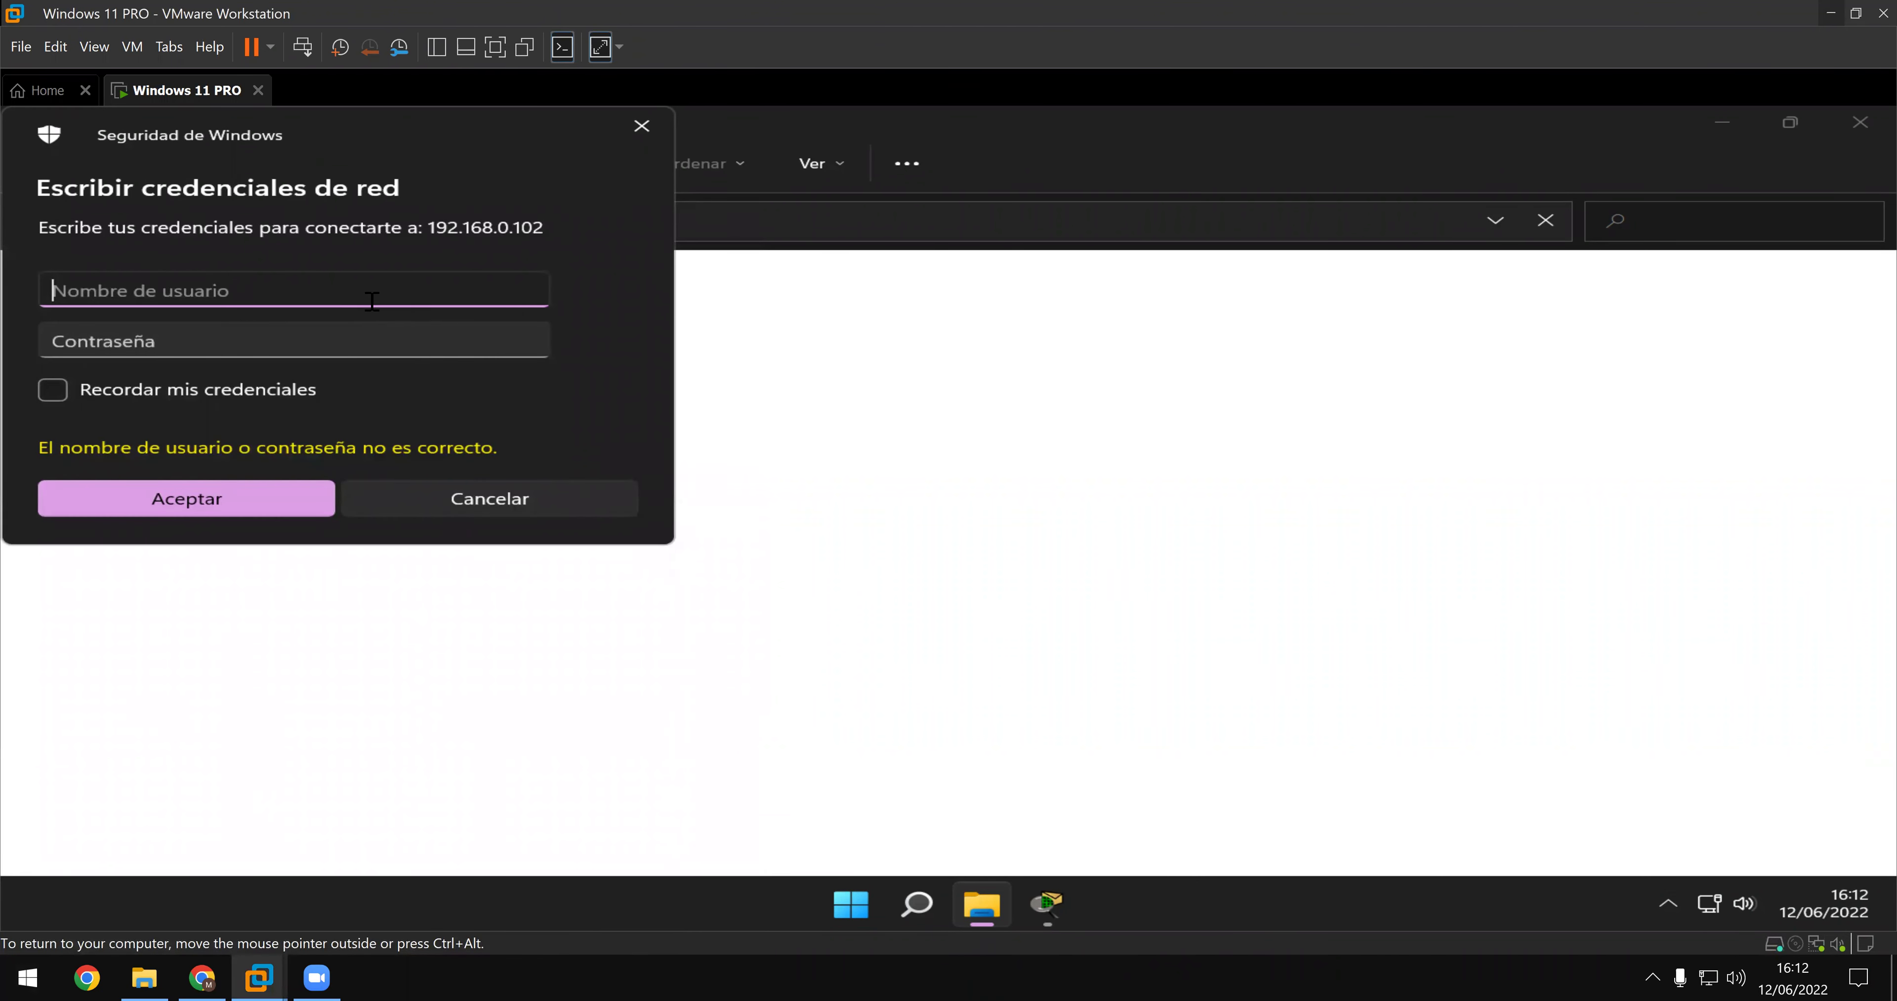
- Try to connect to 192.168.0.102 by entering the host account's user name and its account password
{"action": "type", "text": "MIGUEL"}
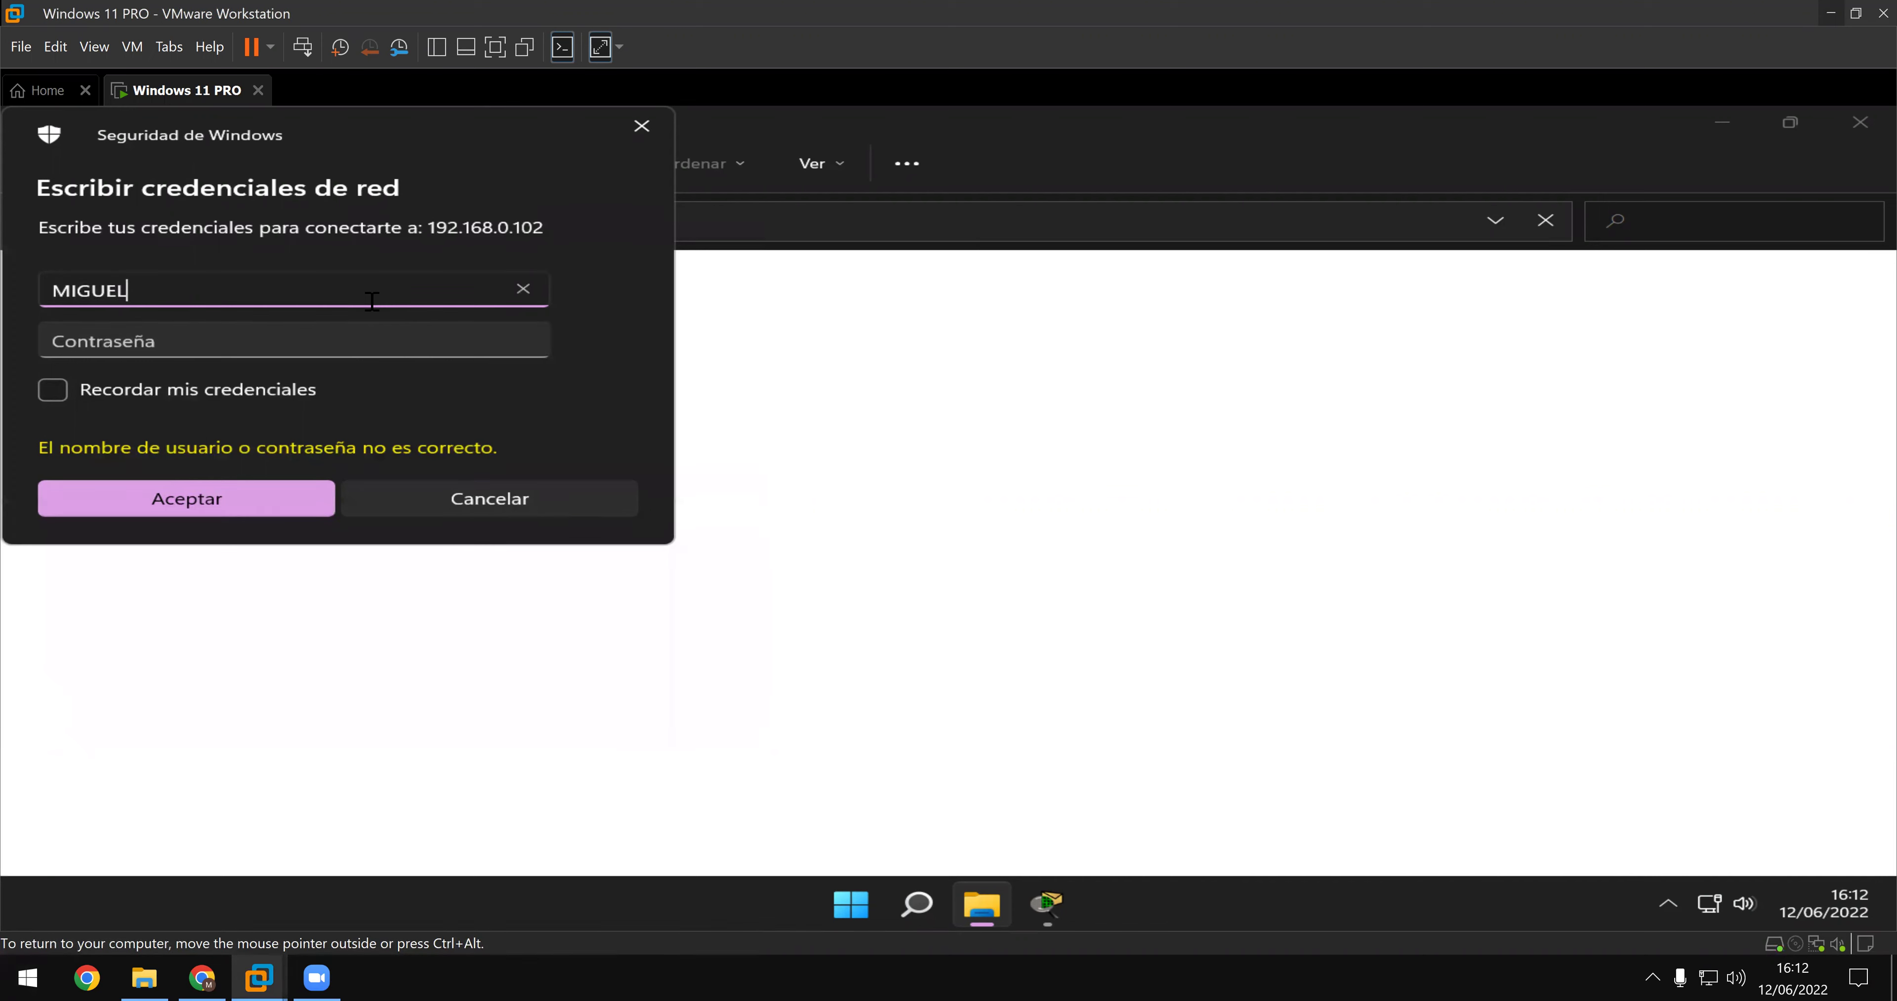
{"action": "key", "text": "Tab"}
{"action": "type", "text": "*"}
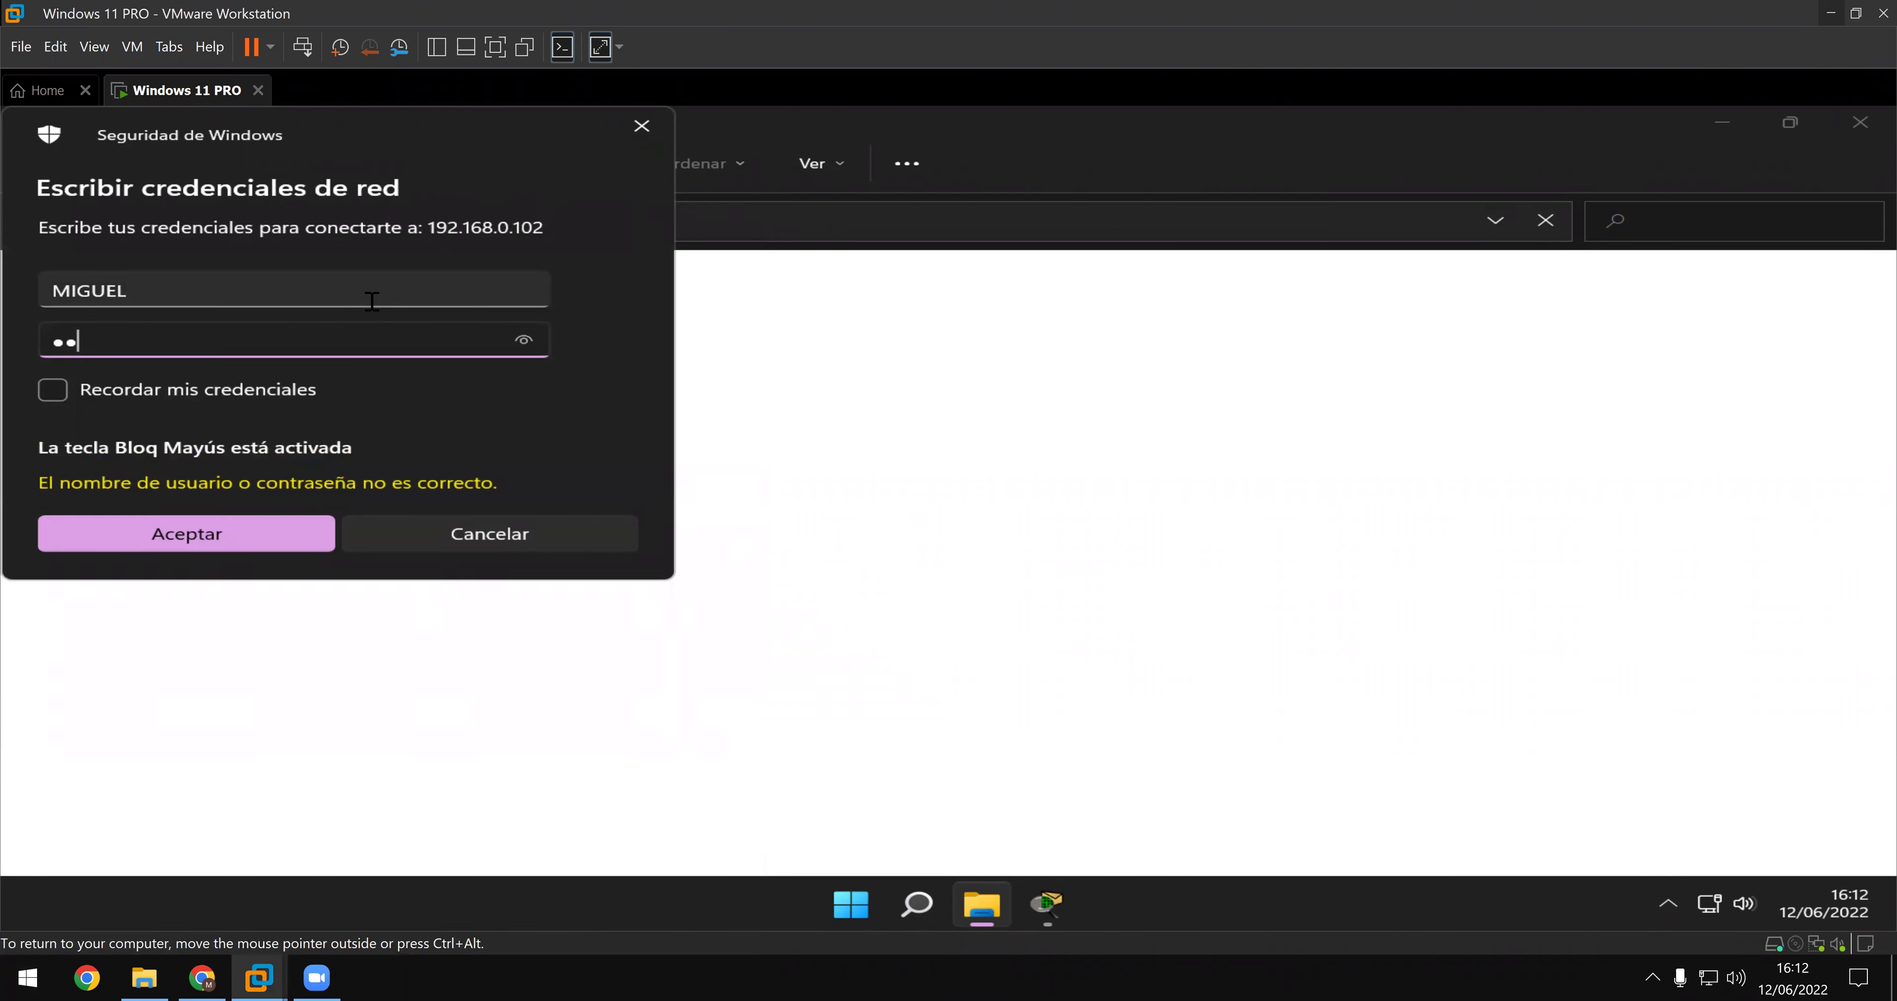
{"action": "key", "text": "BackSpace"}
{"action": "key", "text": "BackSpace"}
{"action": "type", "text": "****"}
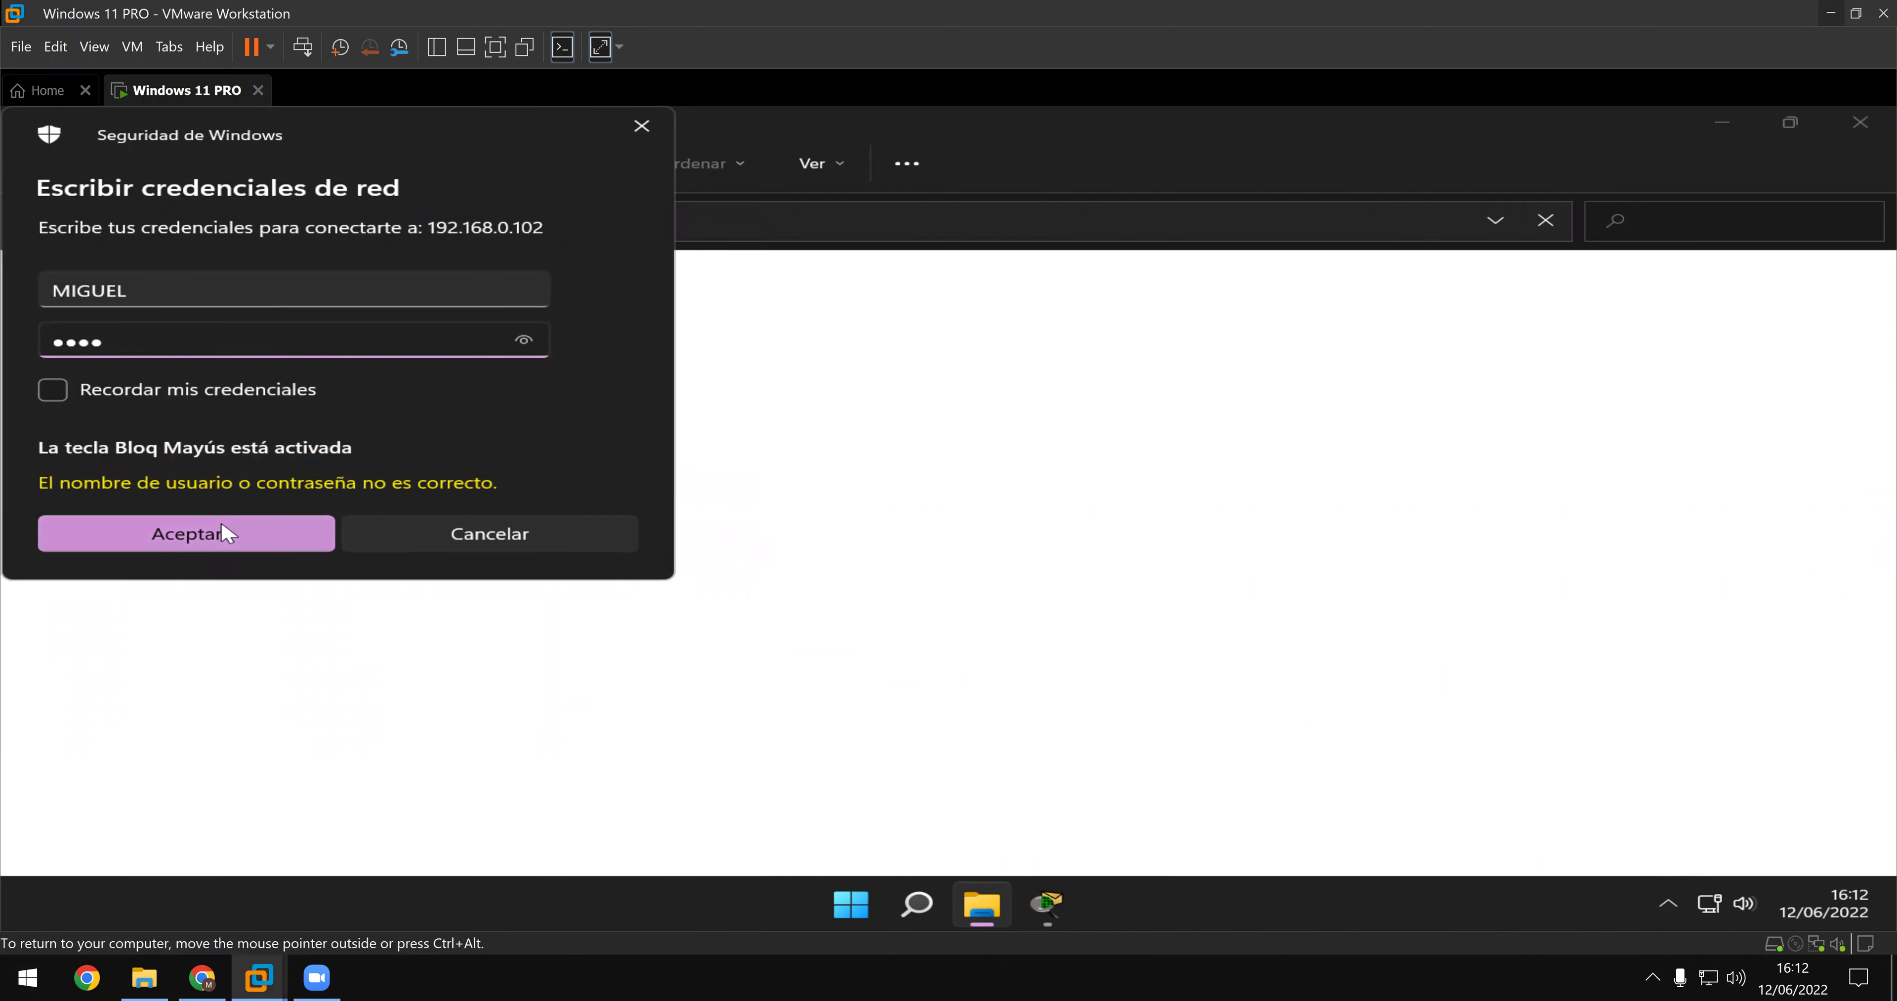
{"action": "left_click", "coordinate": [221, 531]}
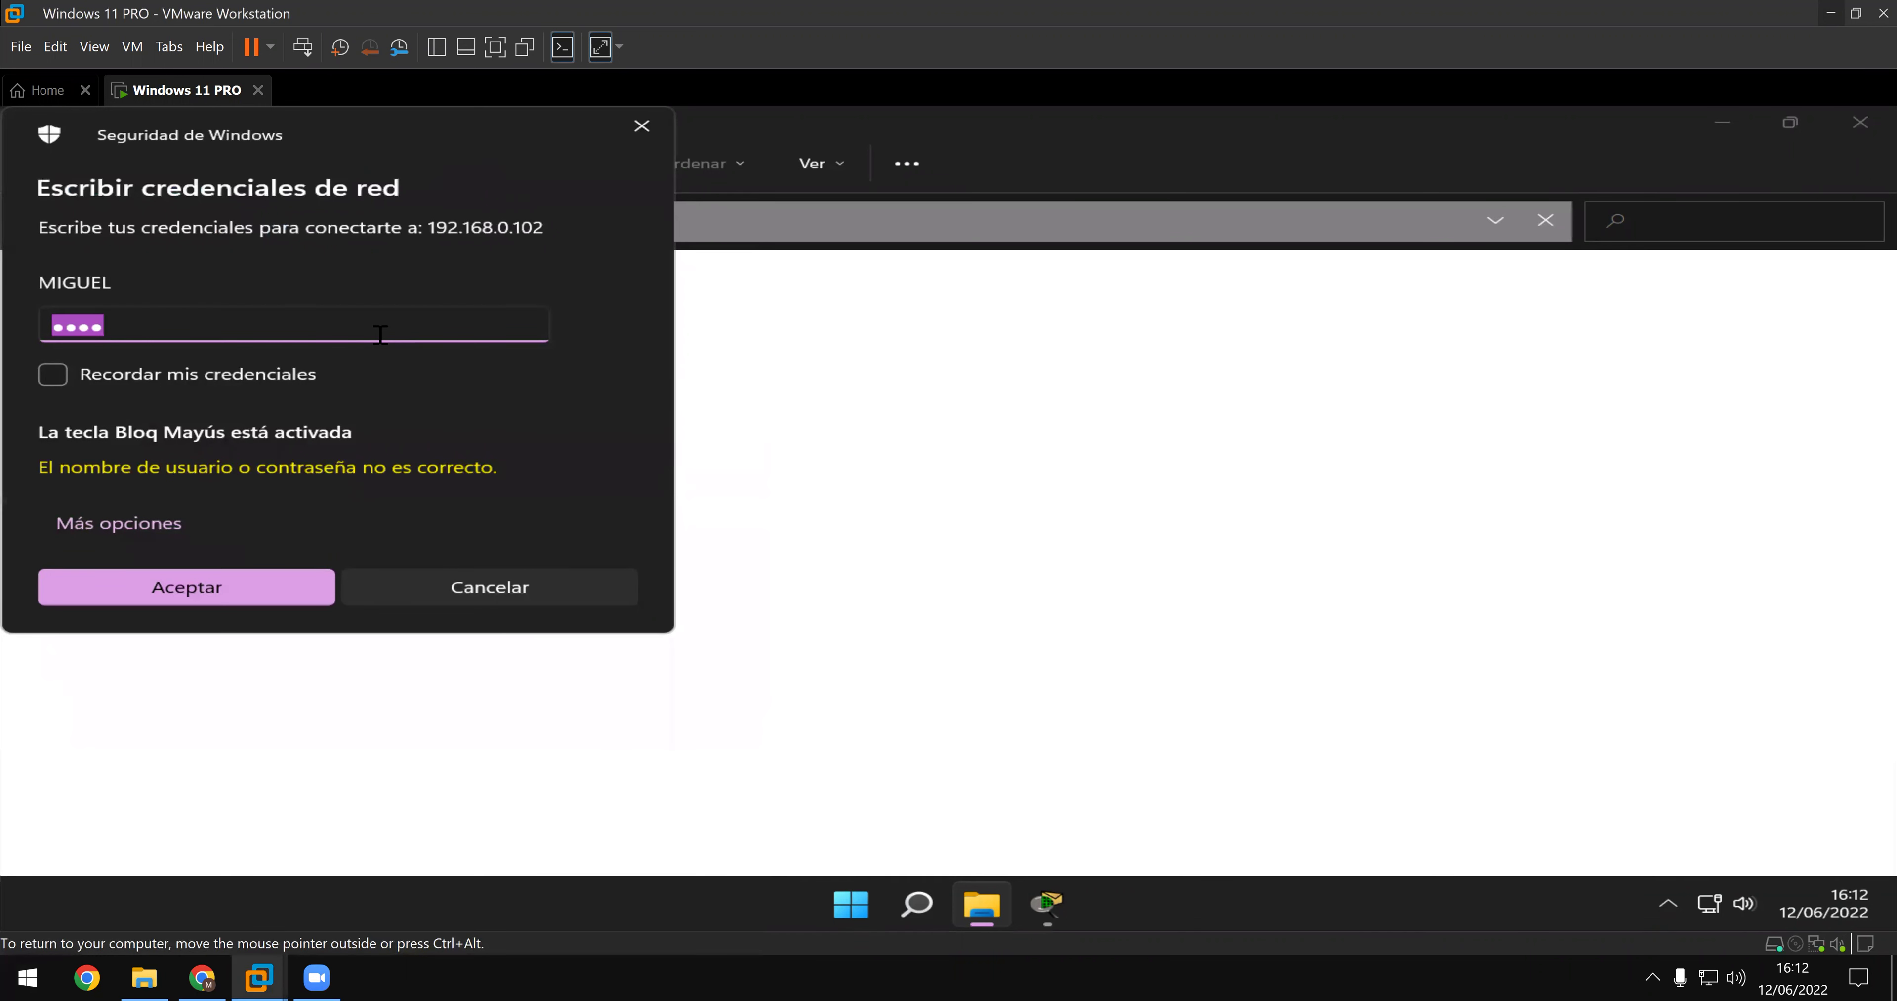
- Retry the network sign-in to 192.168.0.102 for the same account with other values for the account password
{"action": "type", "text": "****"}
{"action": "left_click", "coordinate": [282, 586]}
{"action": "key", "text": "Caps_Lock"}
{"action": "type", "text": "a"}
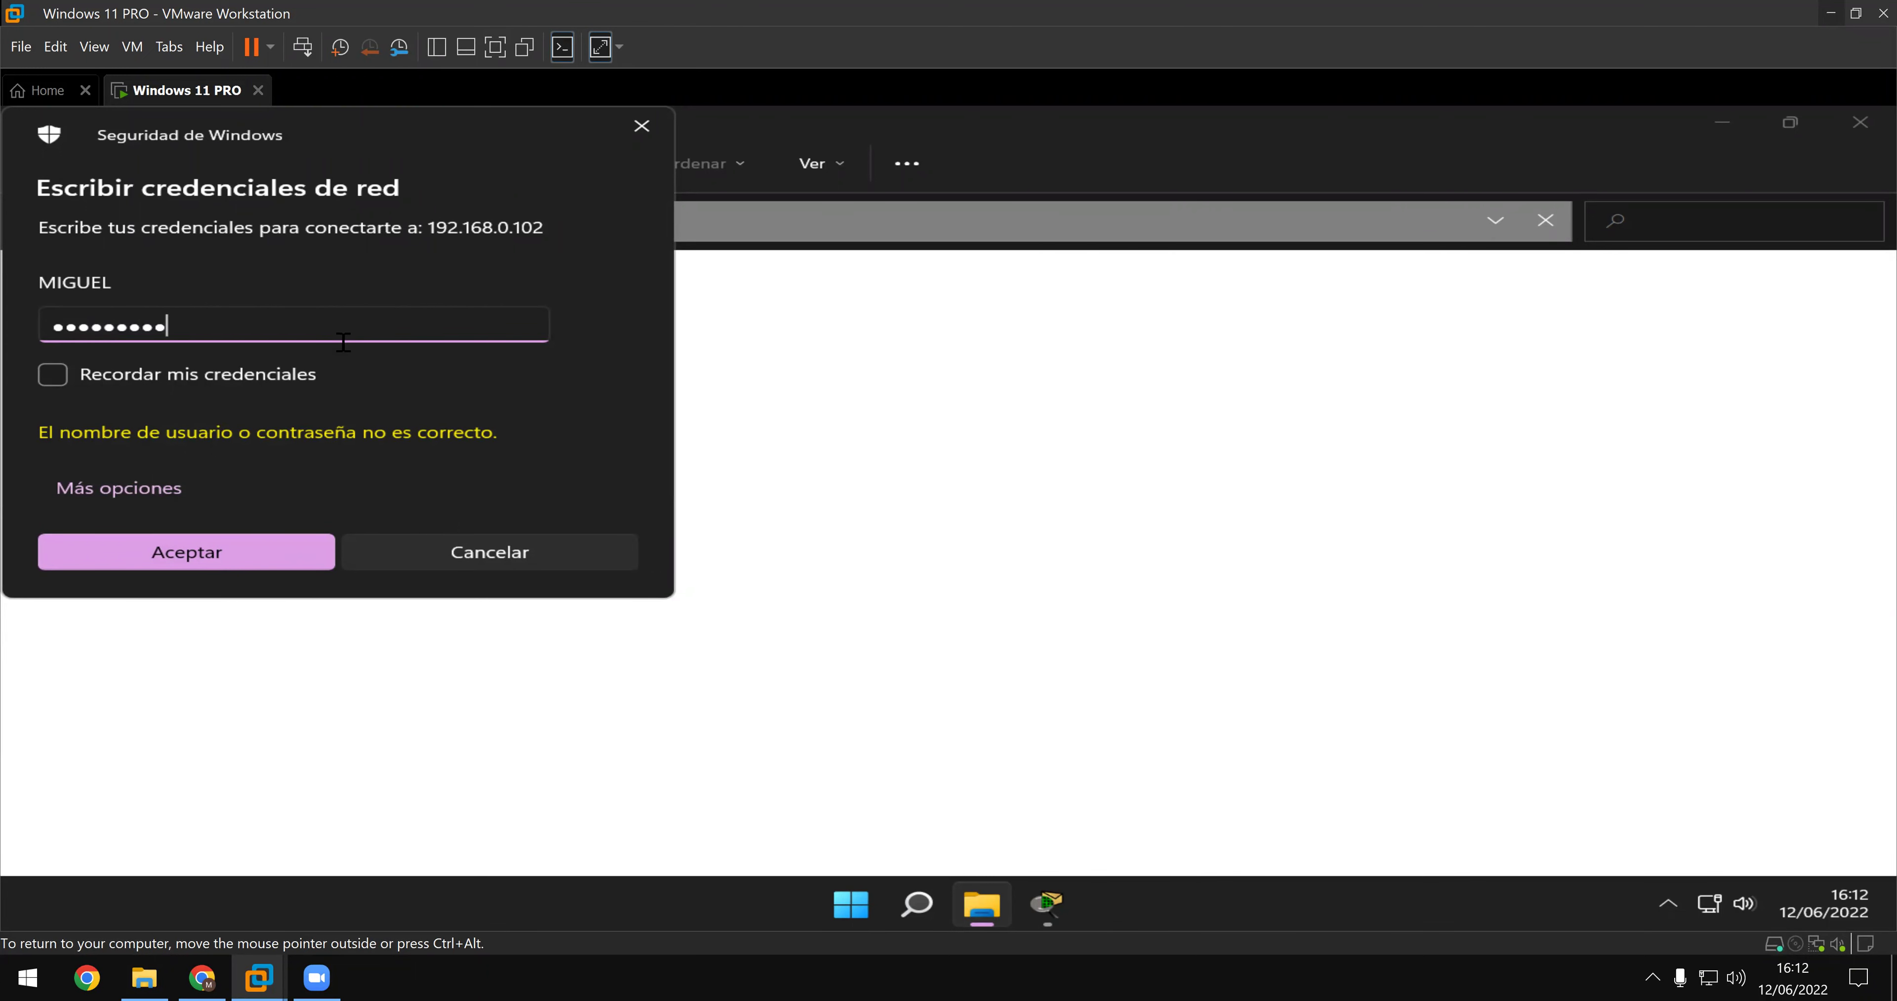
{"action": "left_click", "coordinate": [254, 563]}
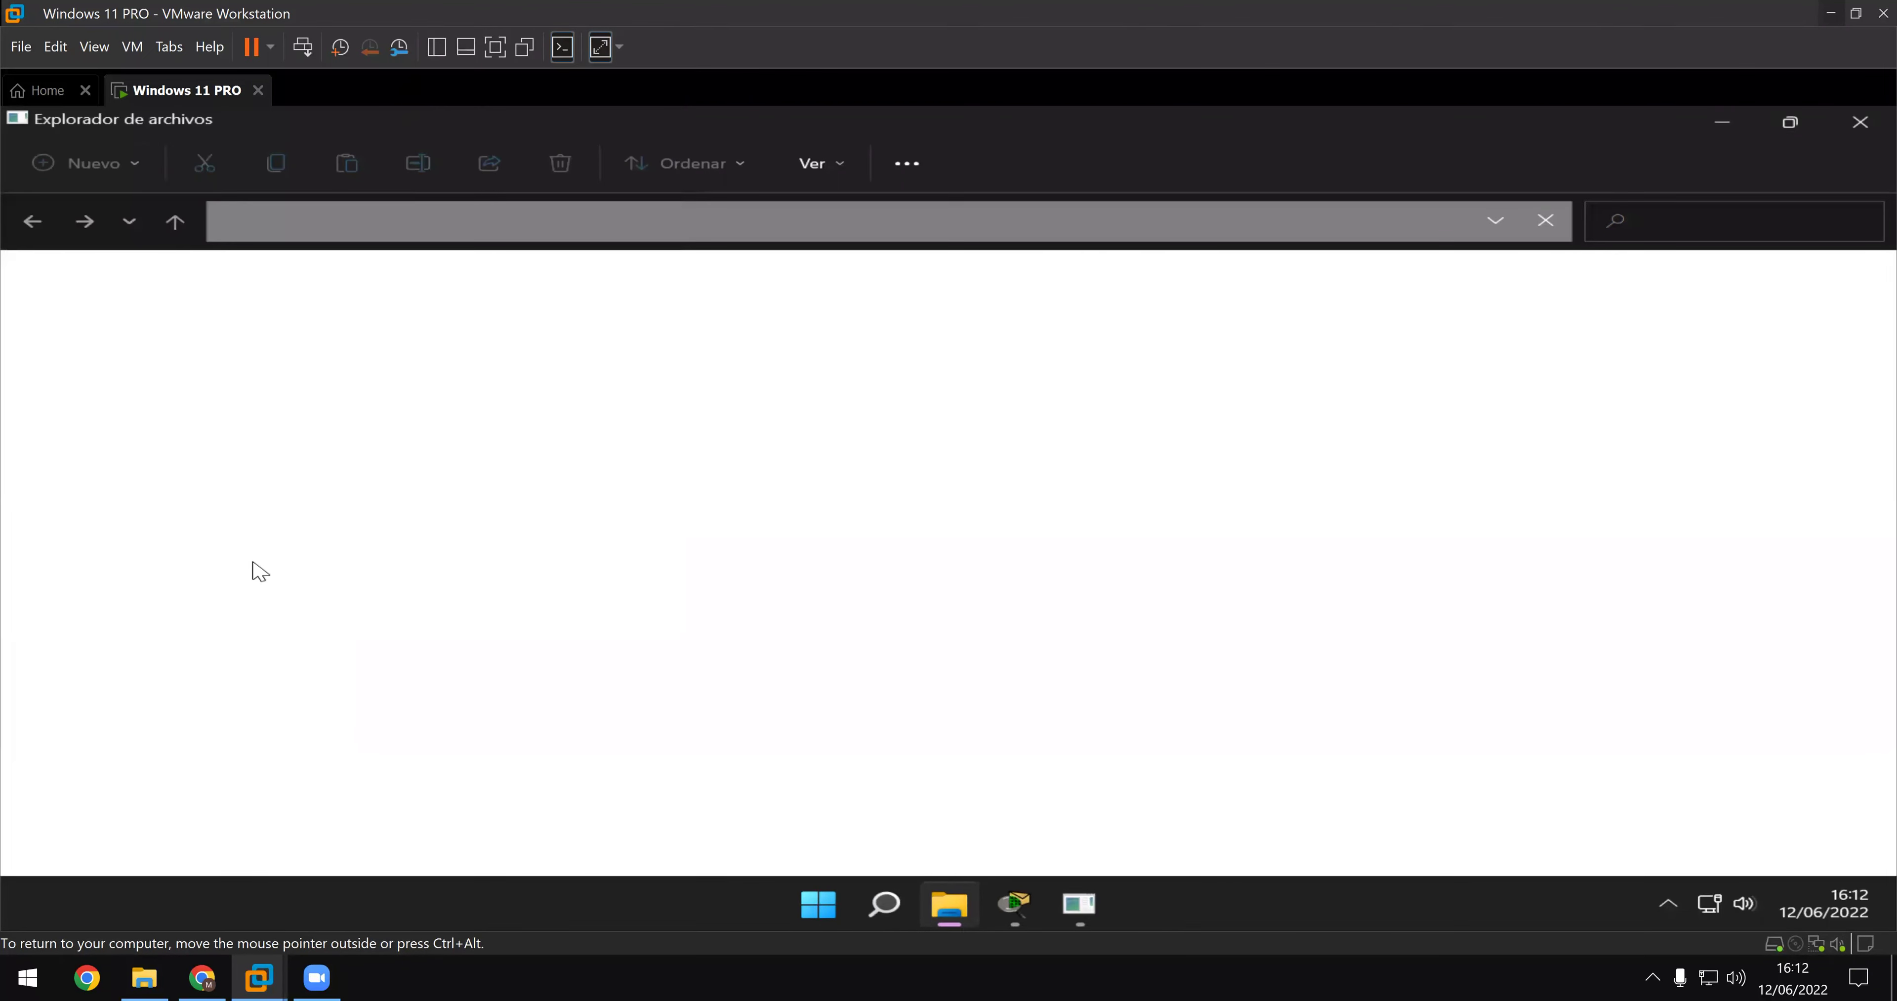
{"action": "key", "text": "Caps_Lock"}
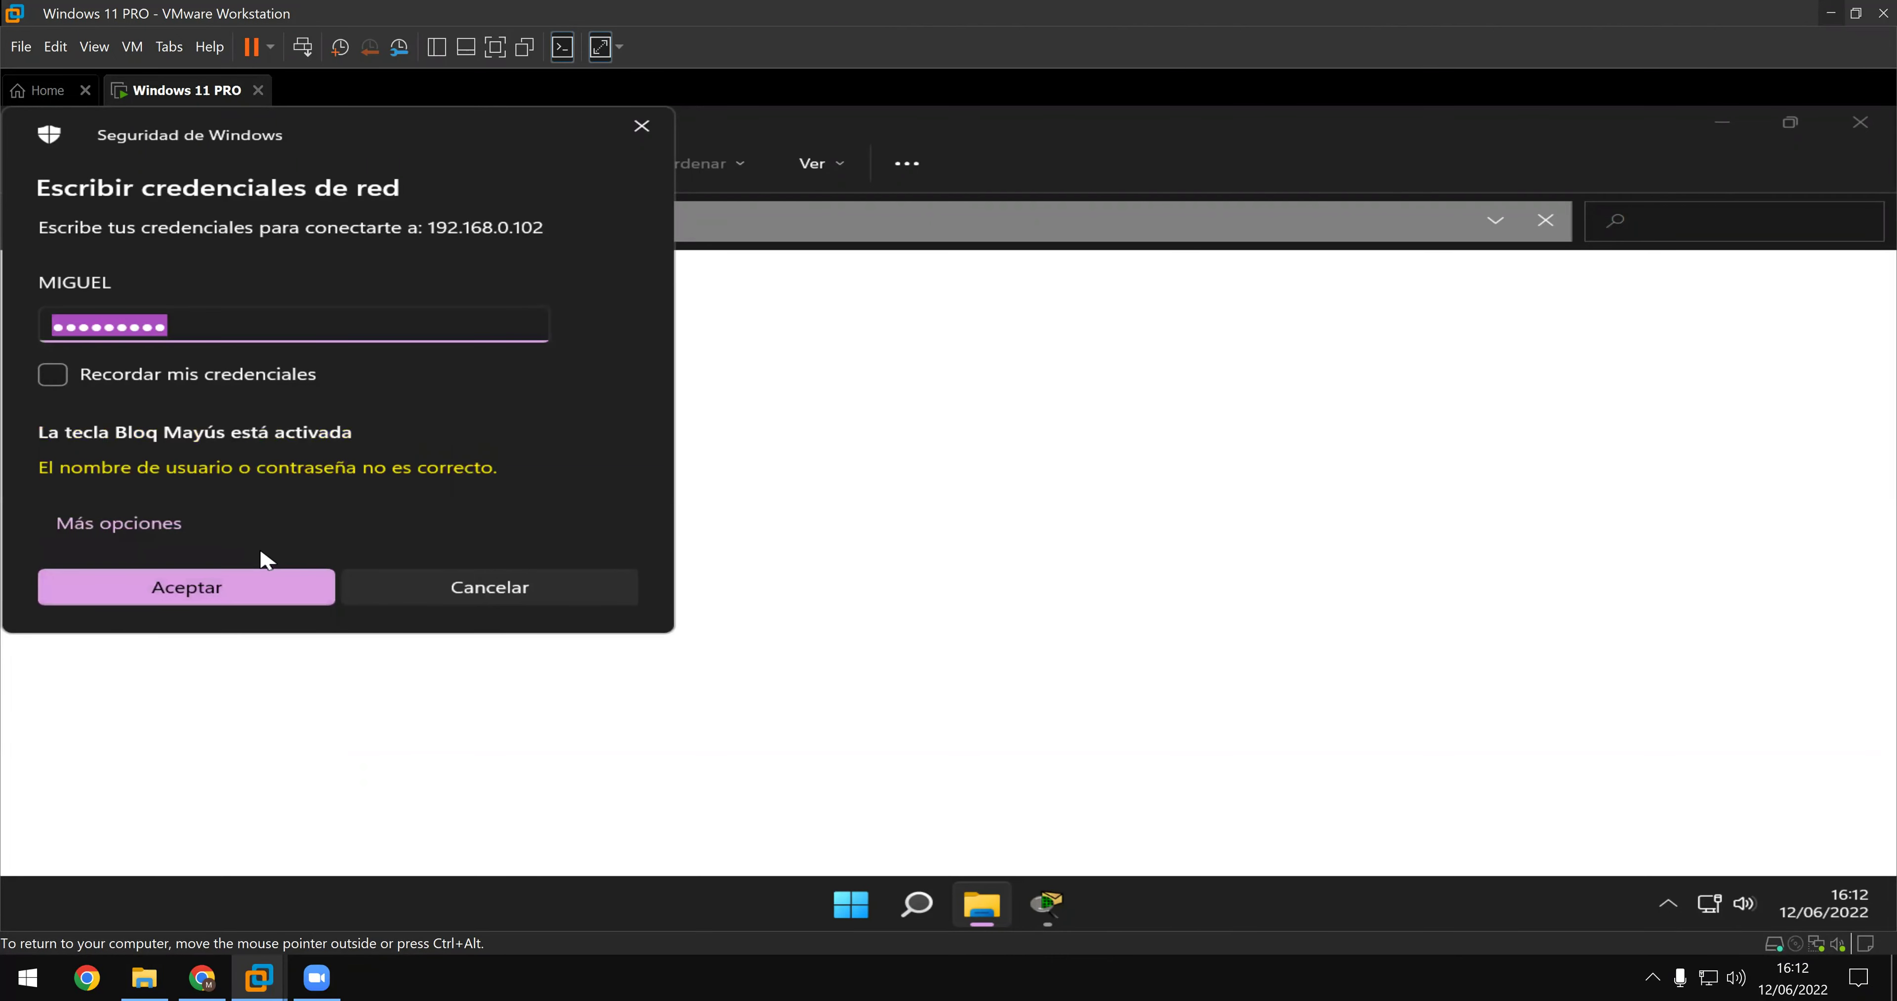
{"action": "key", "text": "Caps_Lock"}
{"action": "type", "text": "****"}
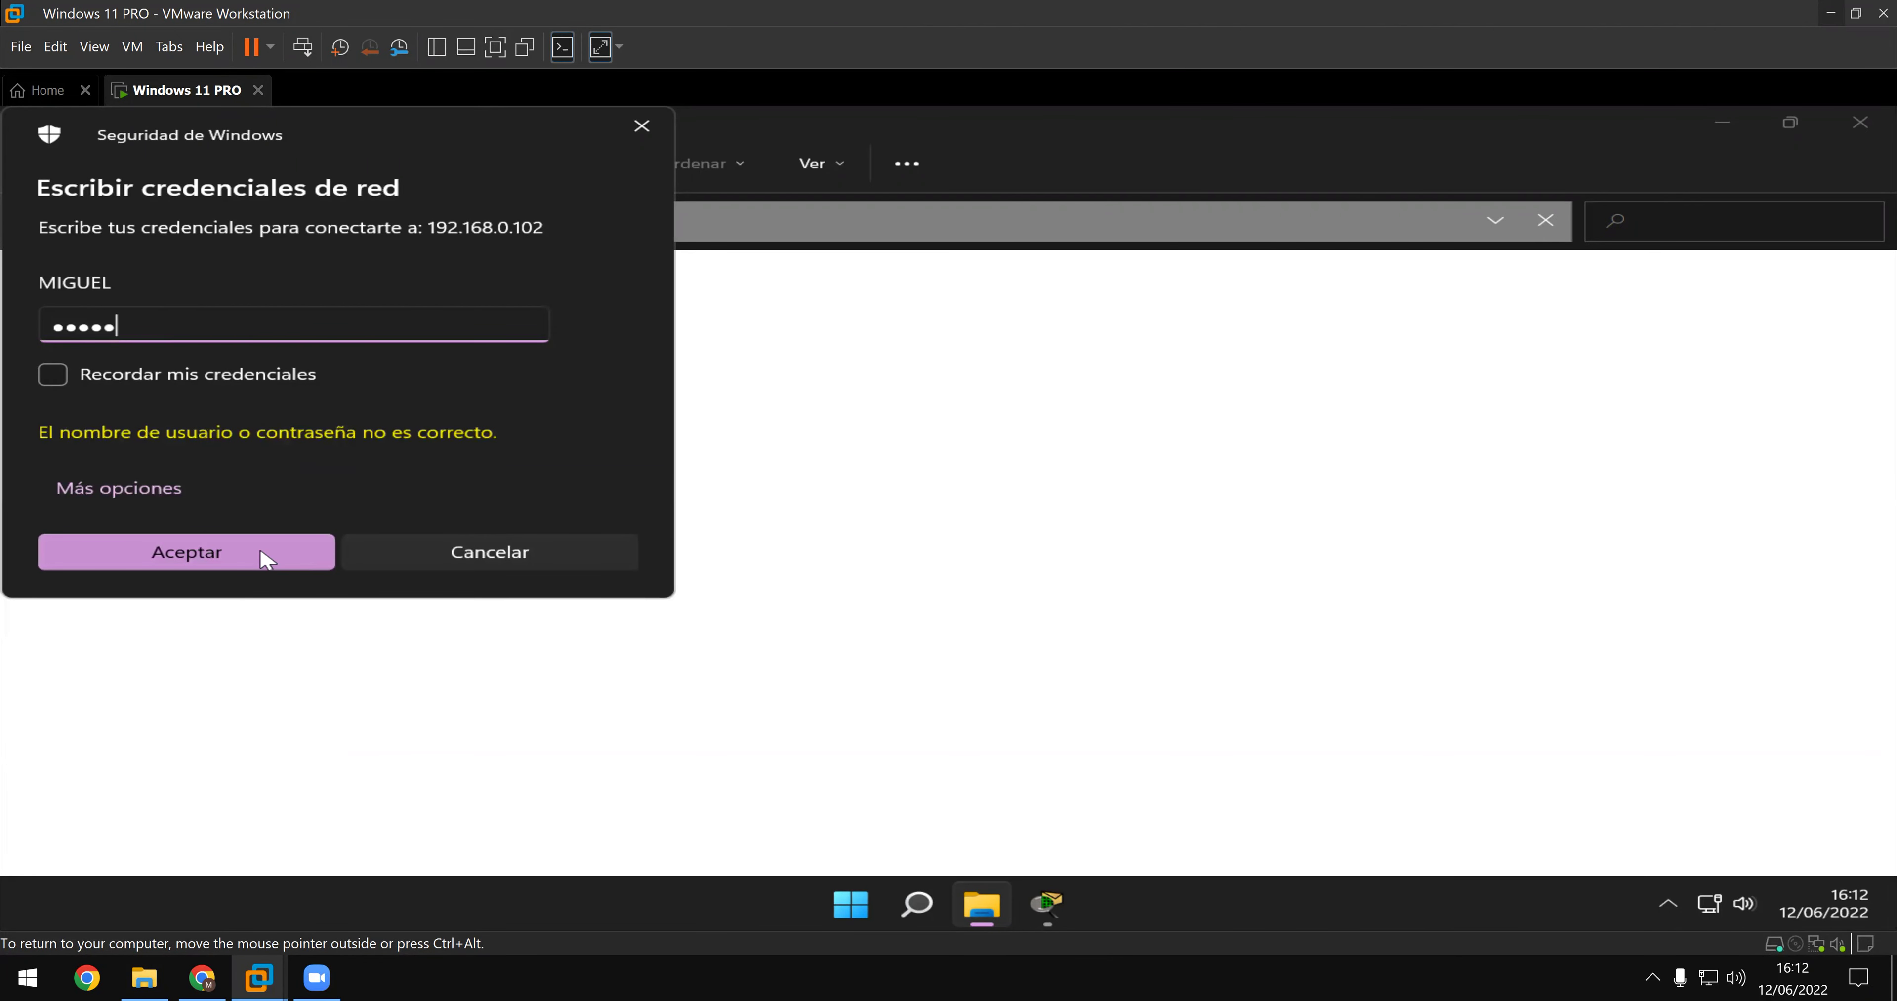
{"action": "type", "text": "******"}
{"action": "left_click", "coordinate": [267, 559]}
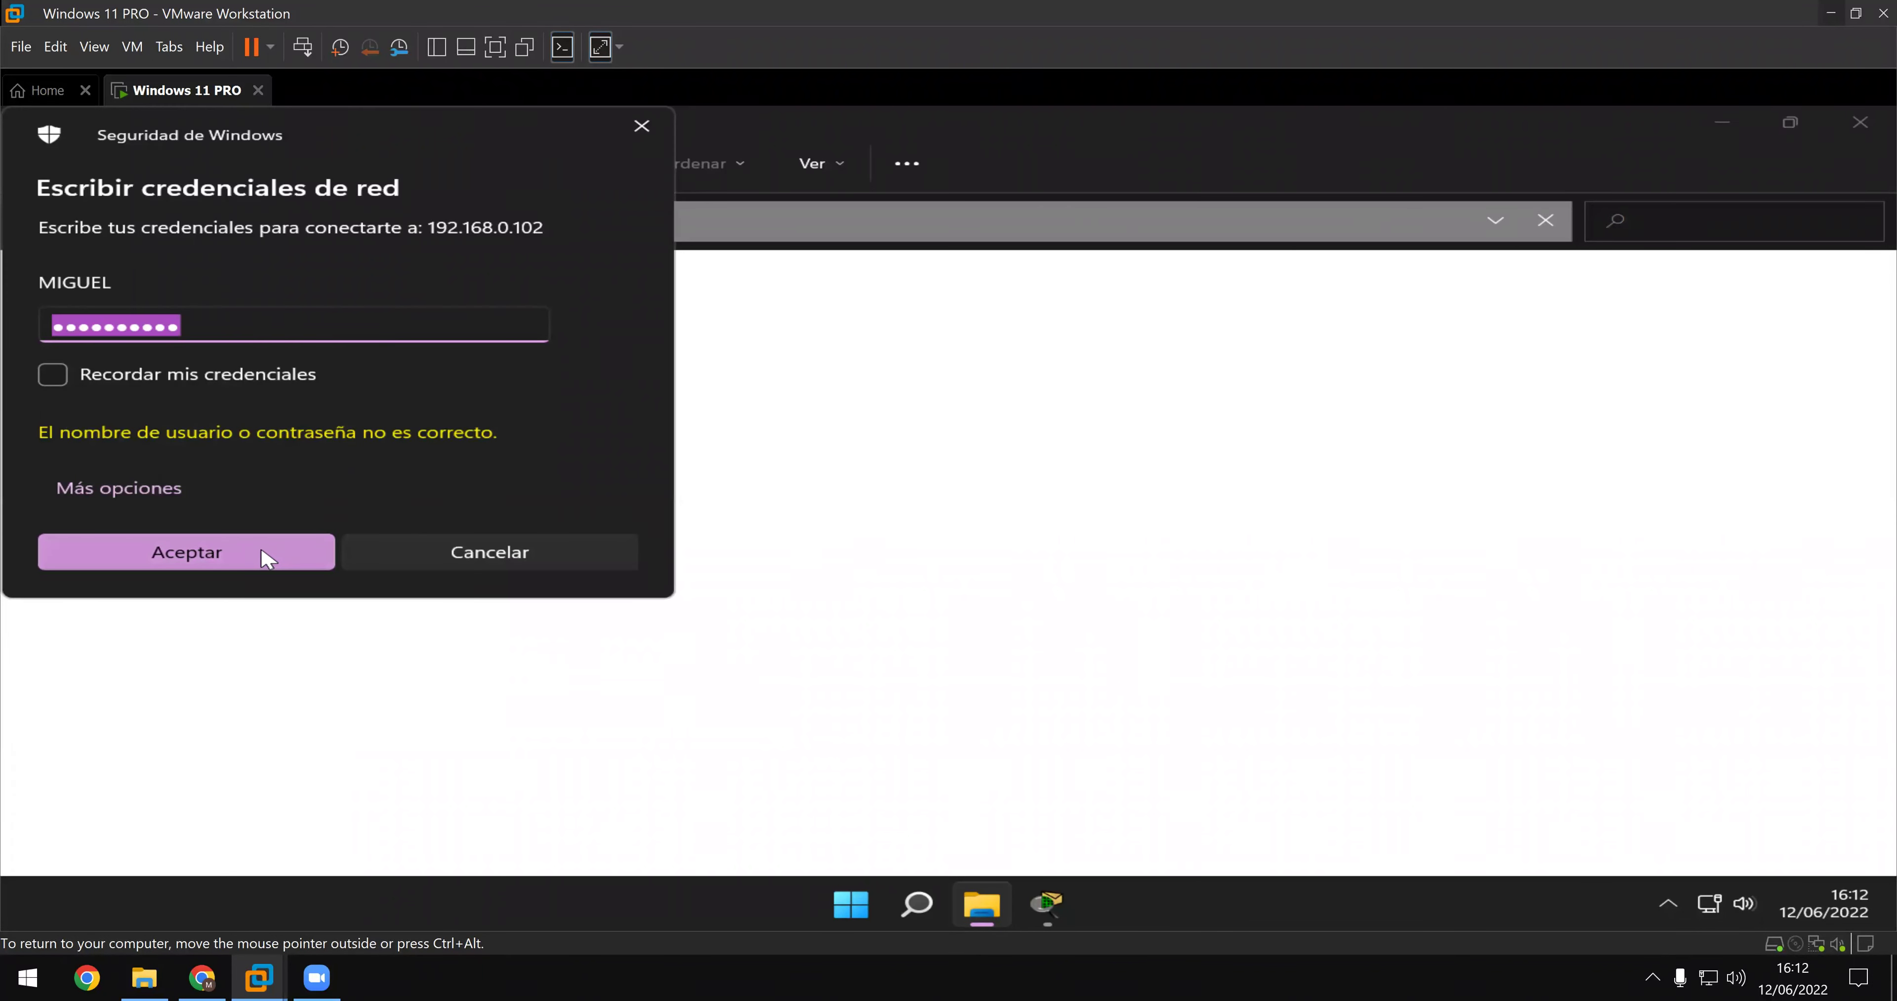
- Try one further account password for 192.168.0.102 and cancel the credentials request after expanding its account options
{"action": "key", "text": "Caps_Lock"}
{"action": "type", "text": "*"}
{"action": "key", "text": "Caps_Lock"}
{"action": "type", "text": "****"}
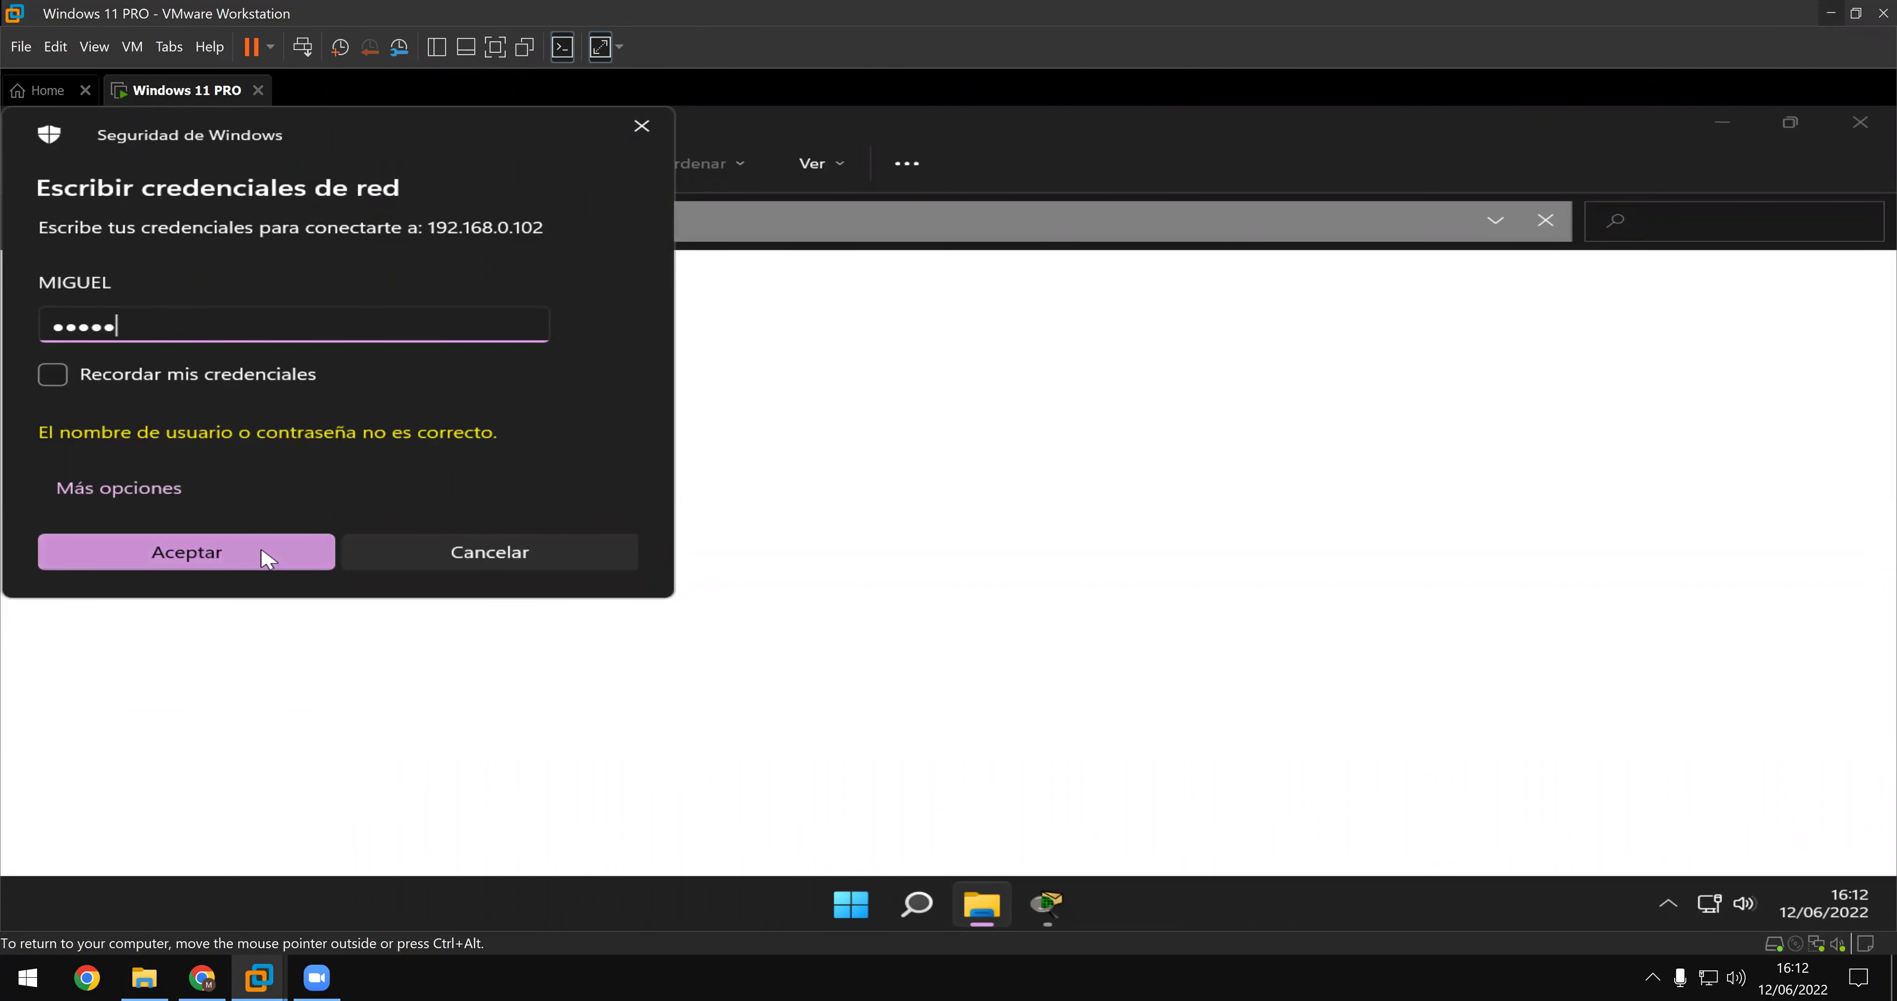
{"action": "type", "text": "••••"}
{"action": "left_click", "coordinate": [263, 554]}
{"action": "left_click", "coordinate": [262, 554]}
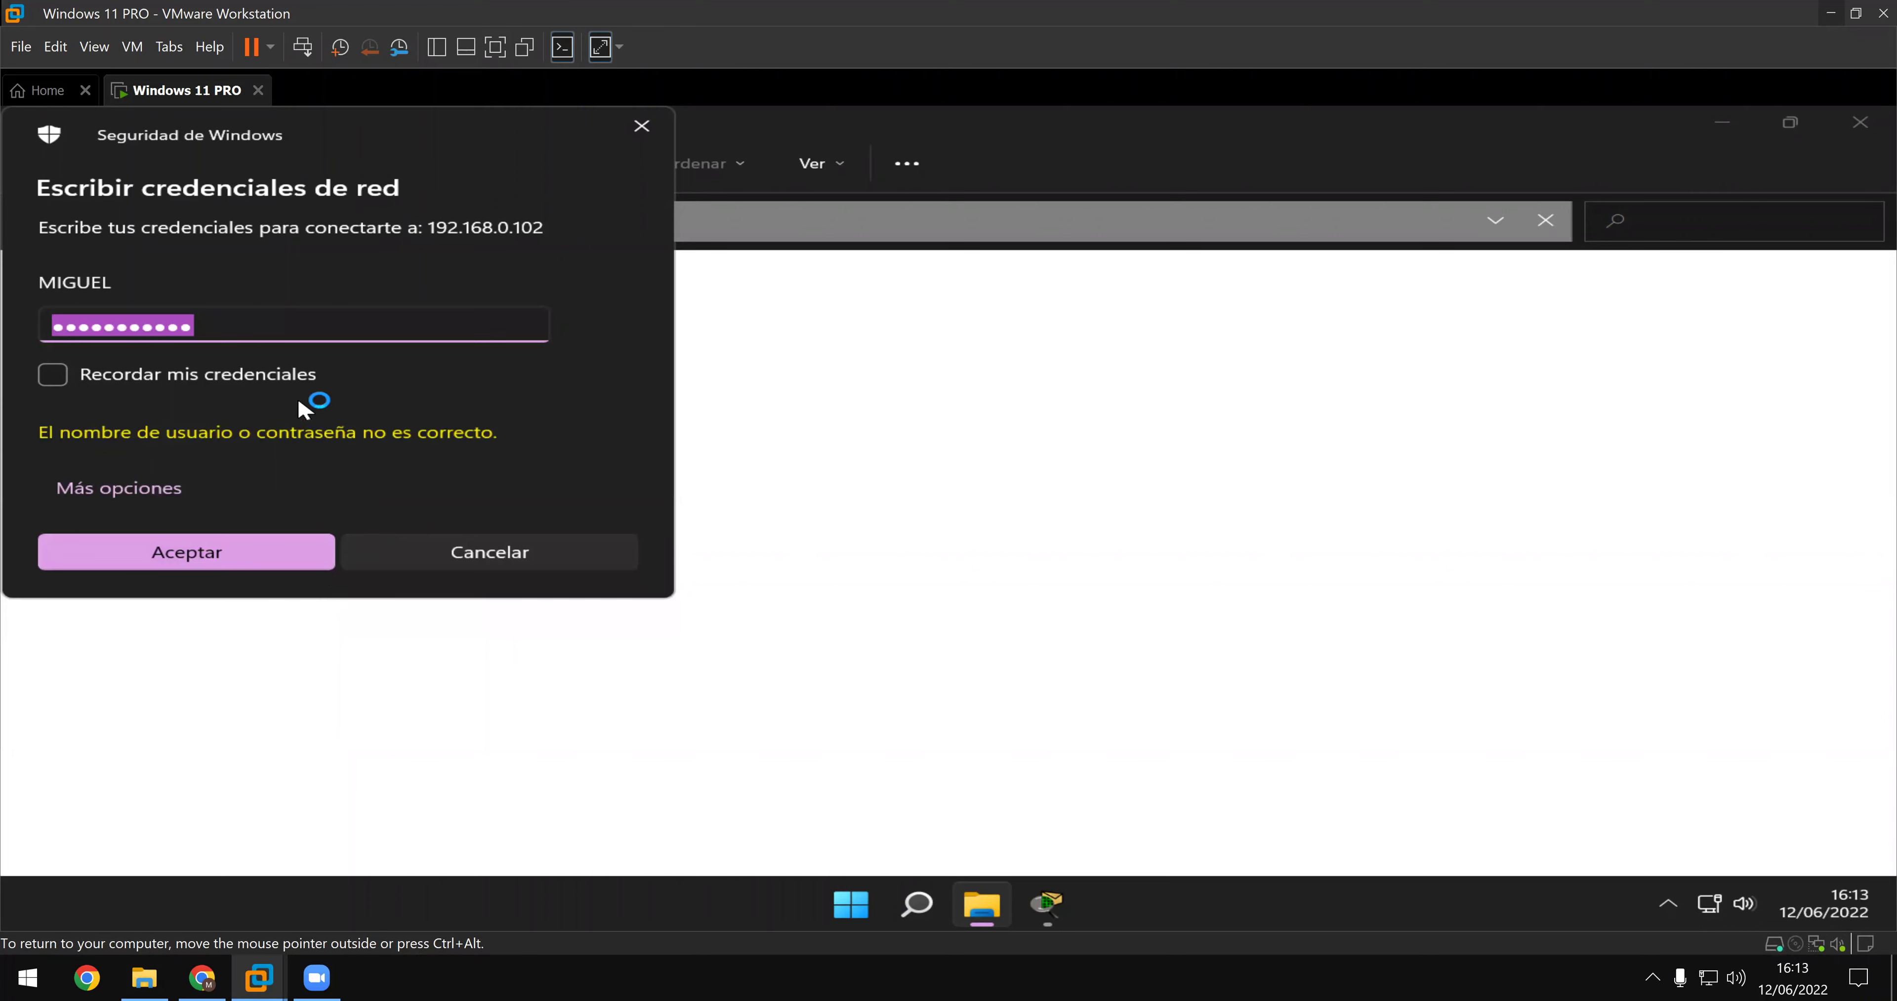
{"action": "left_click", "coordinate": [169, 492]}
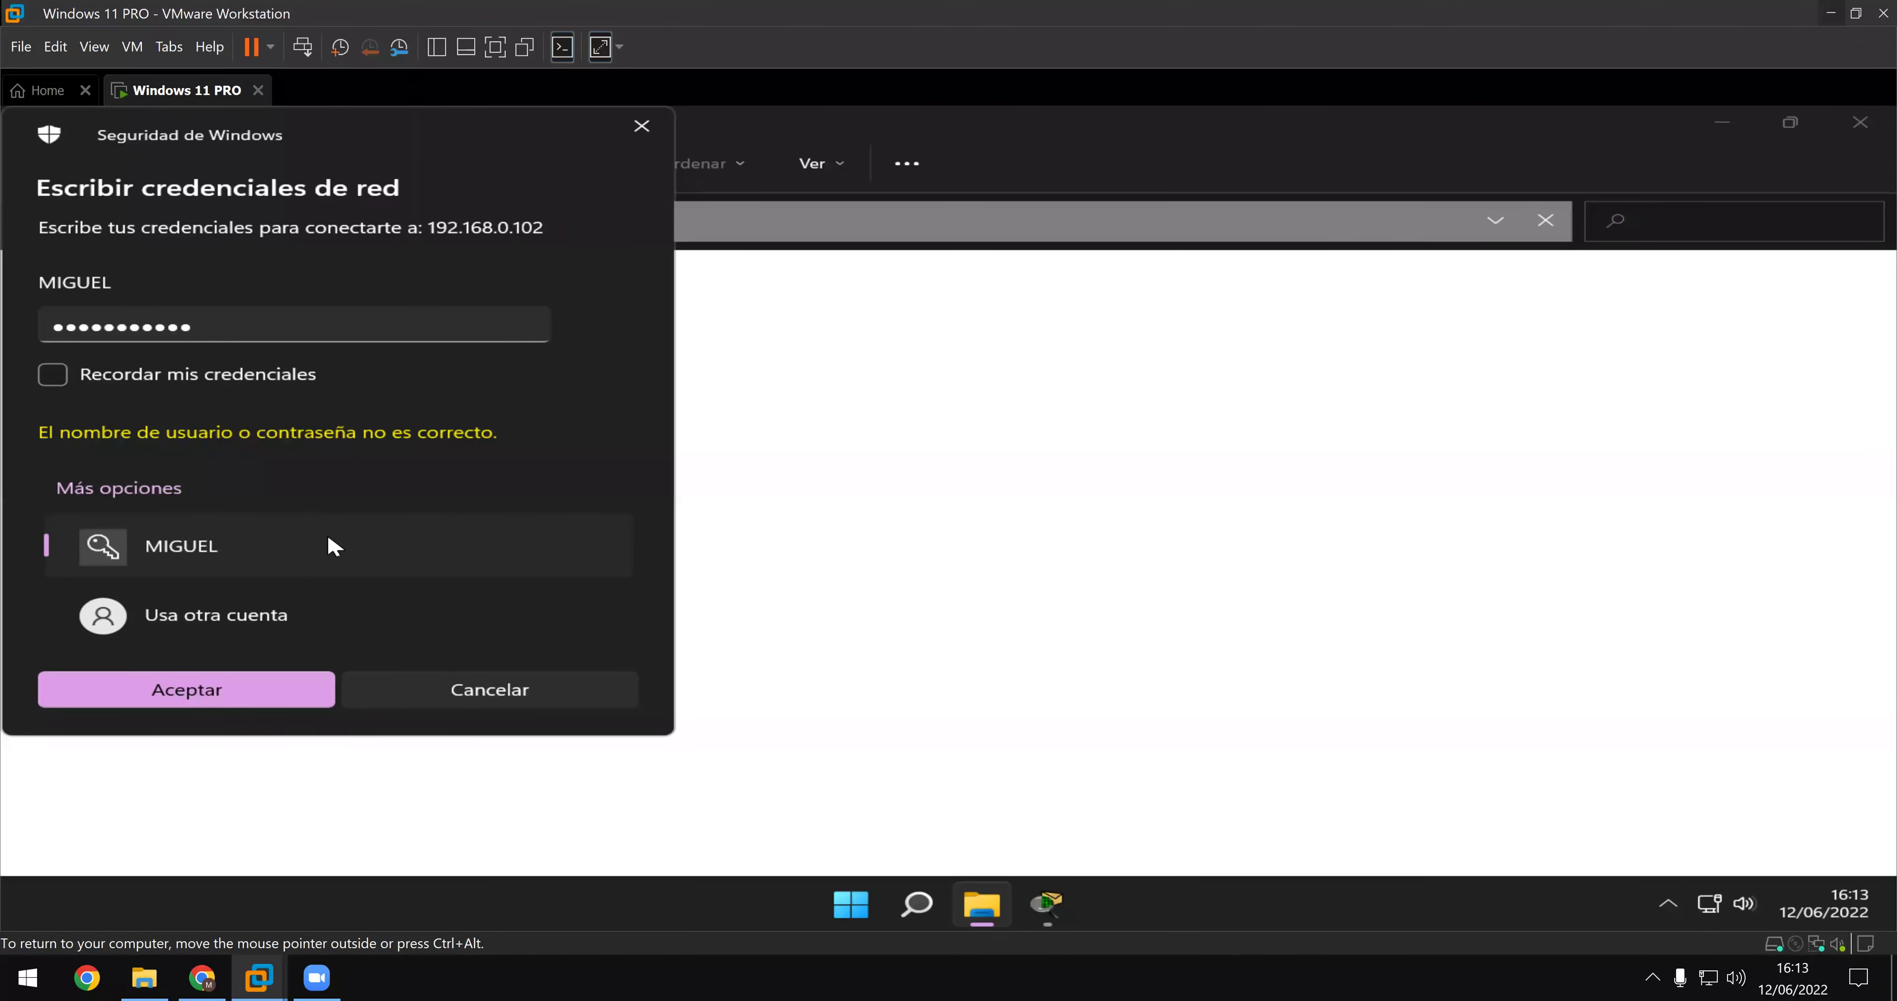
{"action": "left_click", "coordinate": [515, 688]}
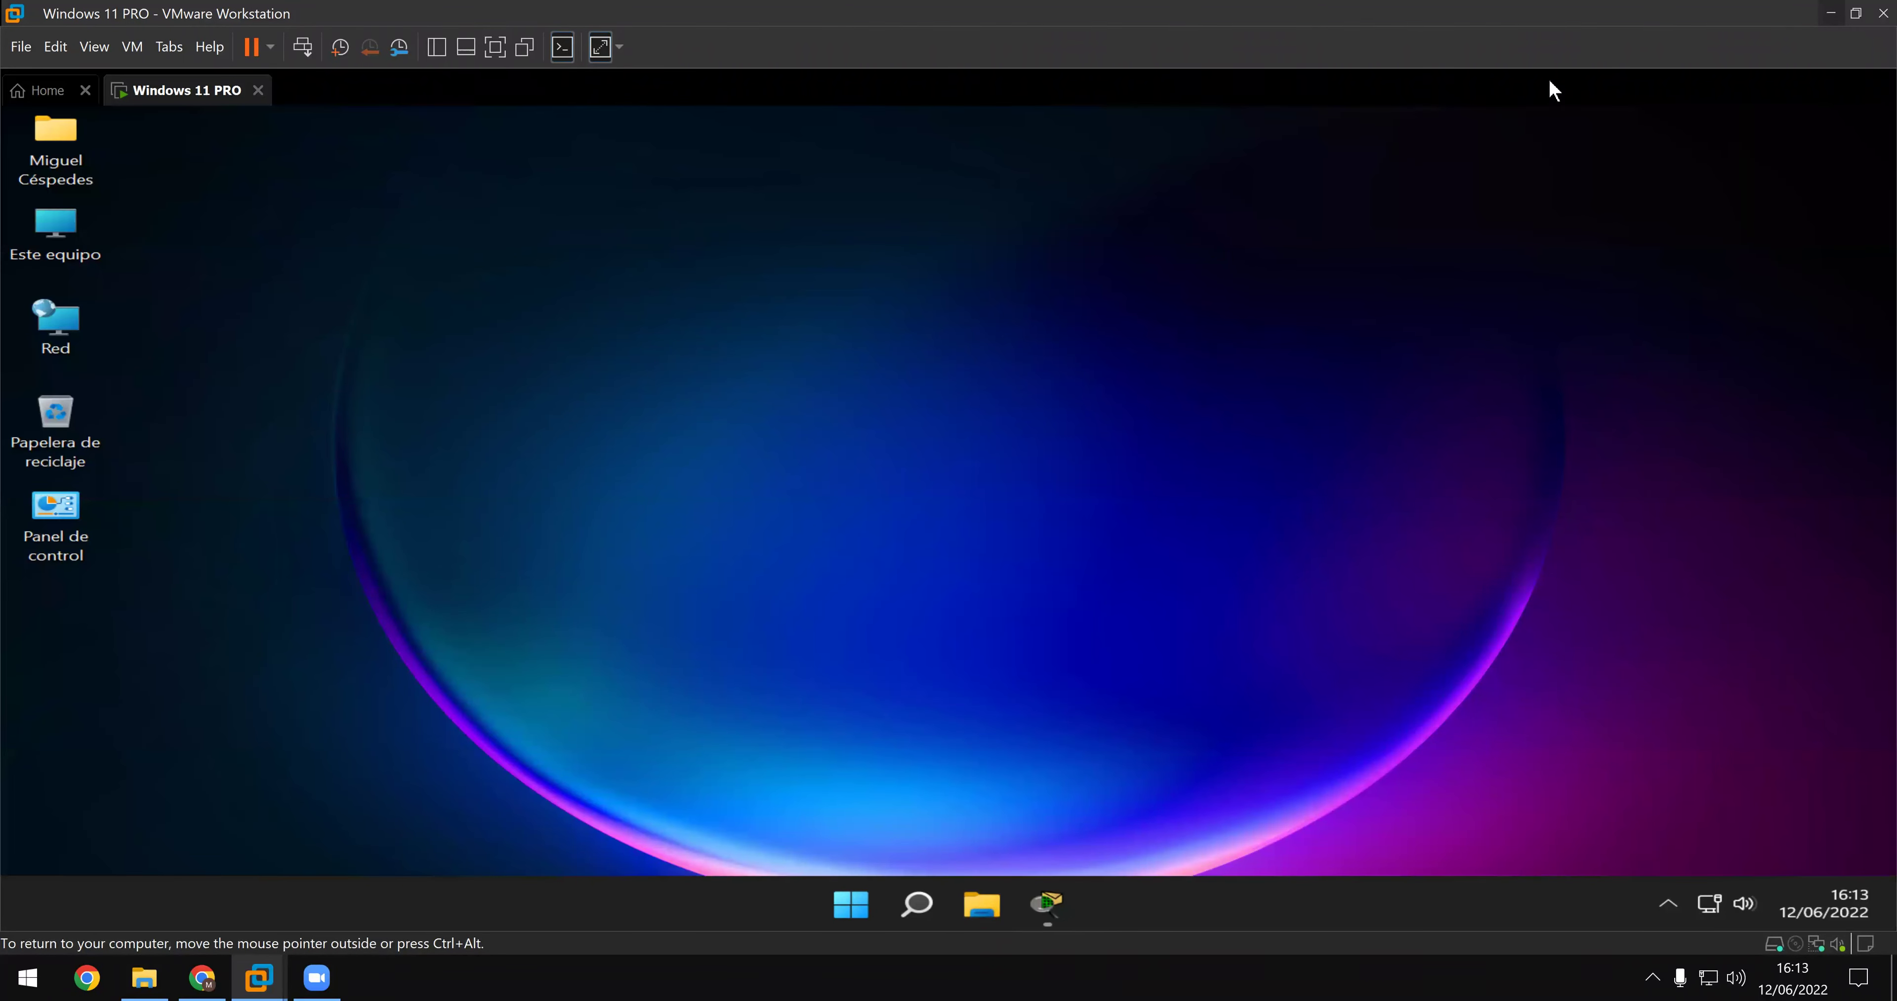
- Return to the host desktop and check the local administrator's password settings in Cuentas de usuario, leaving without creating a password
{"action": "key", "text": "super+d"}
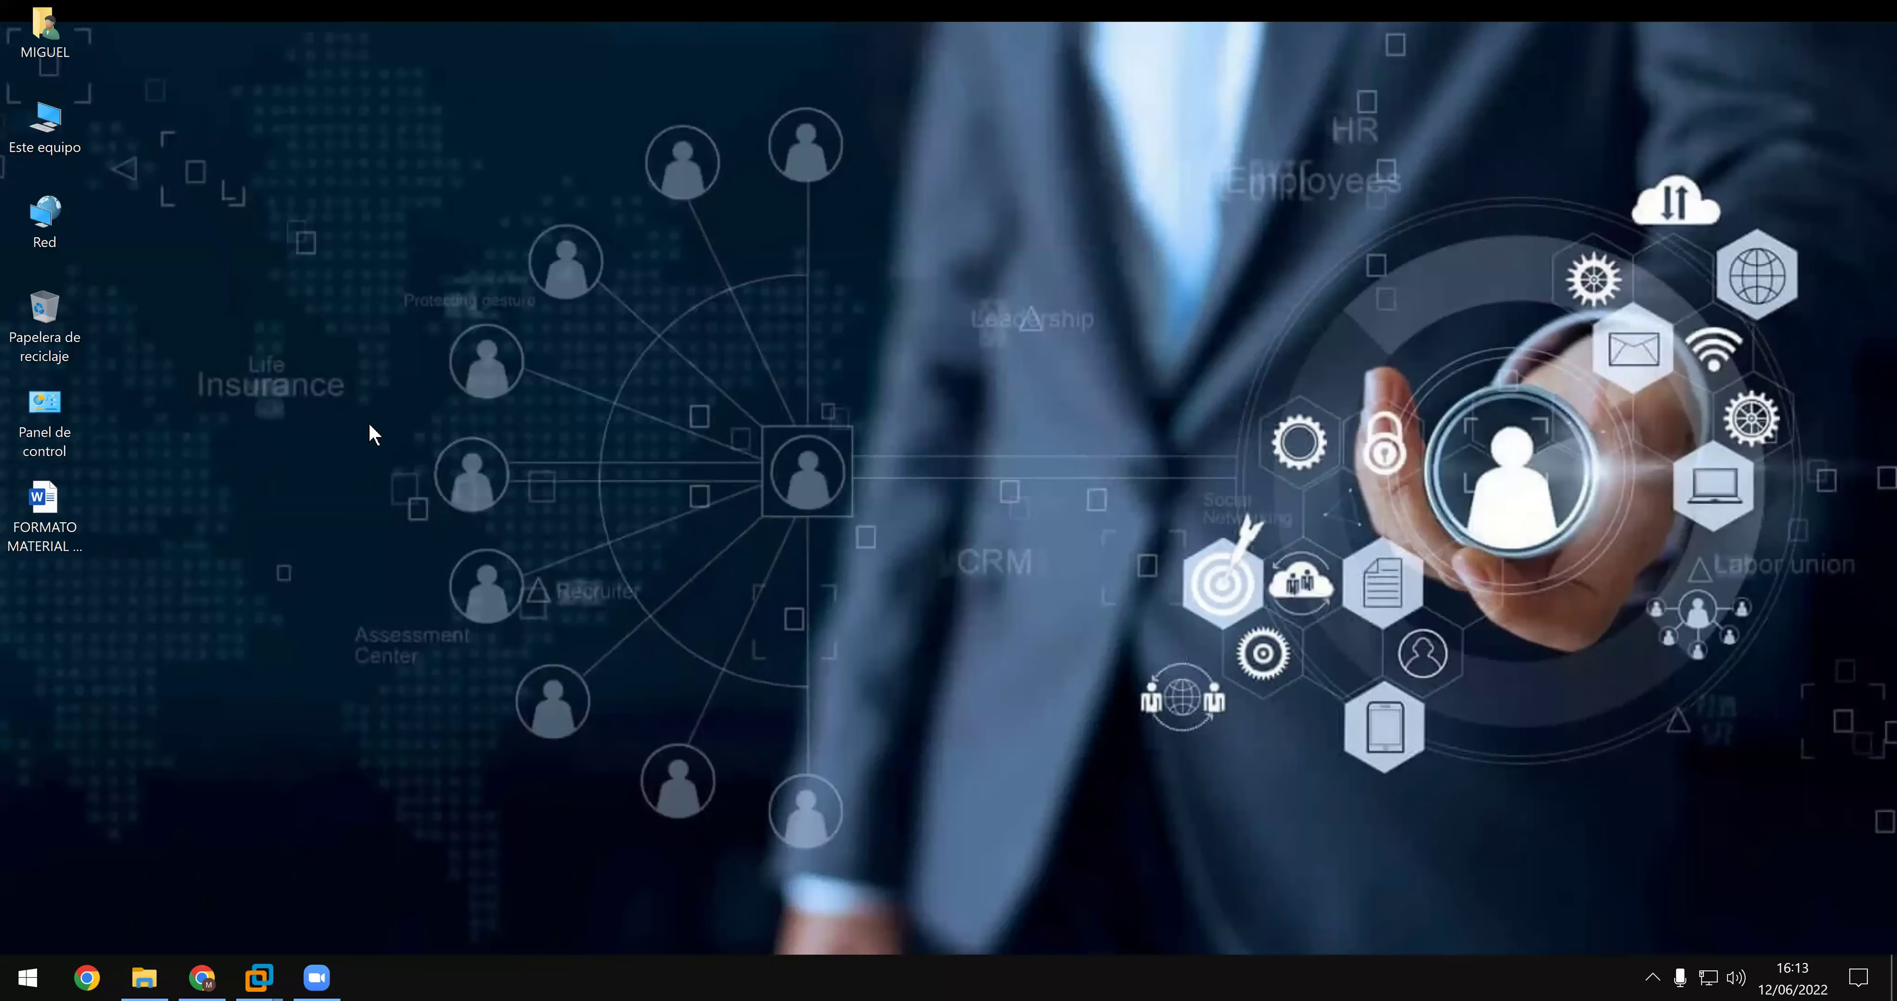
{"action": "double_click", "coordinate": [61, 404]}
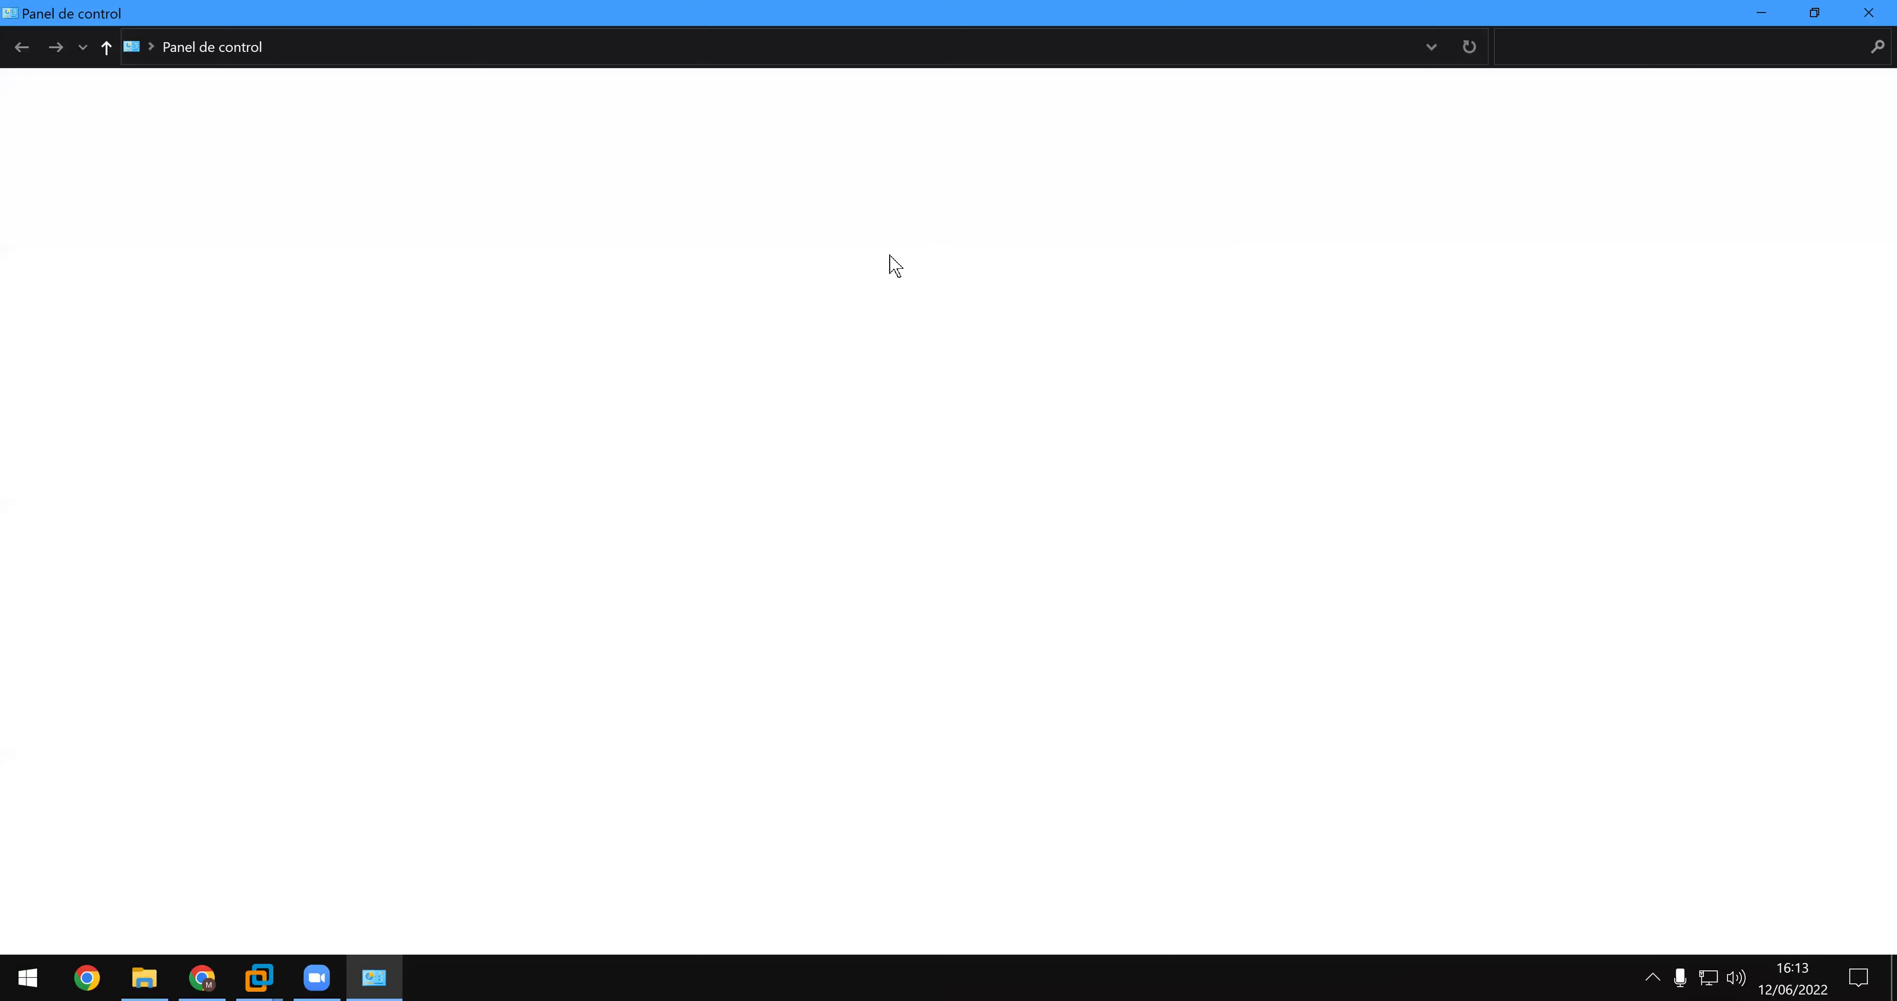
{"action": "left_click", "coordinate": [1101, 171]}
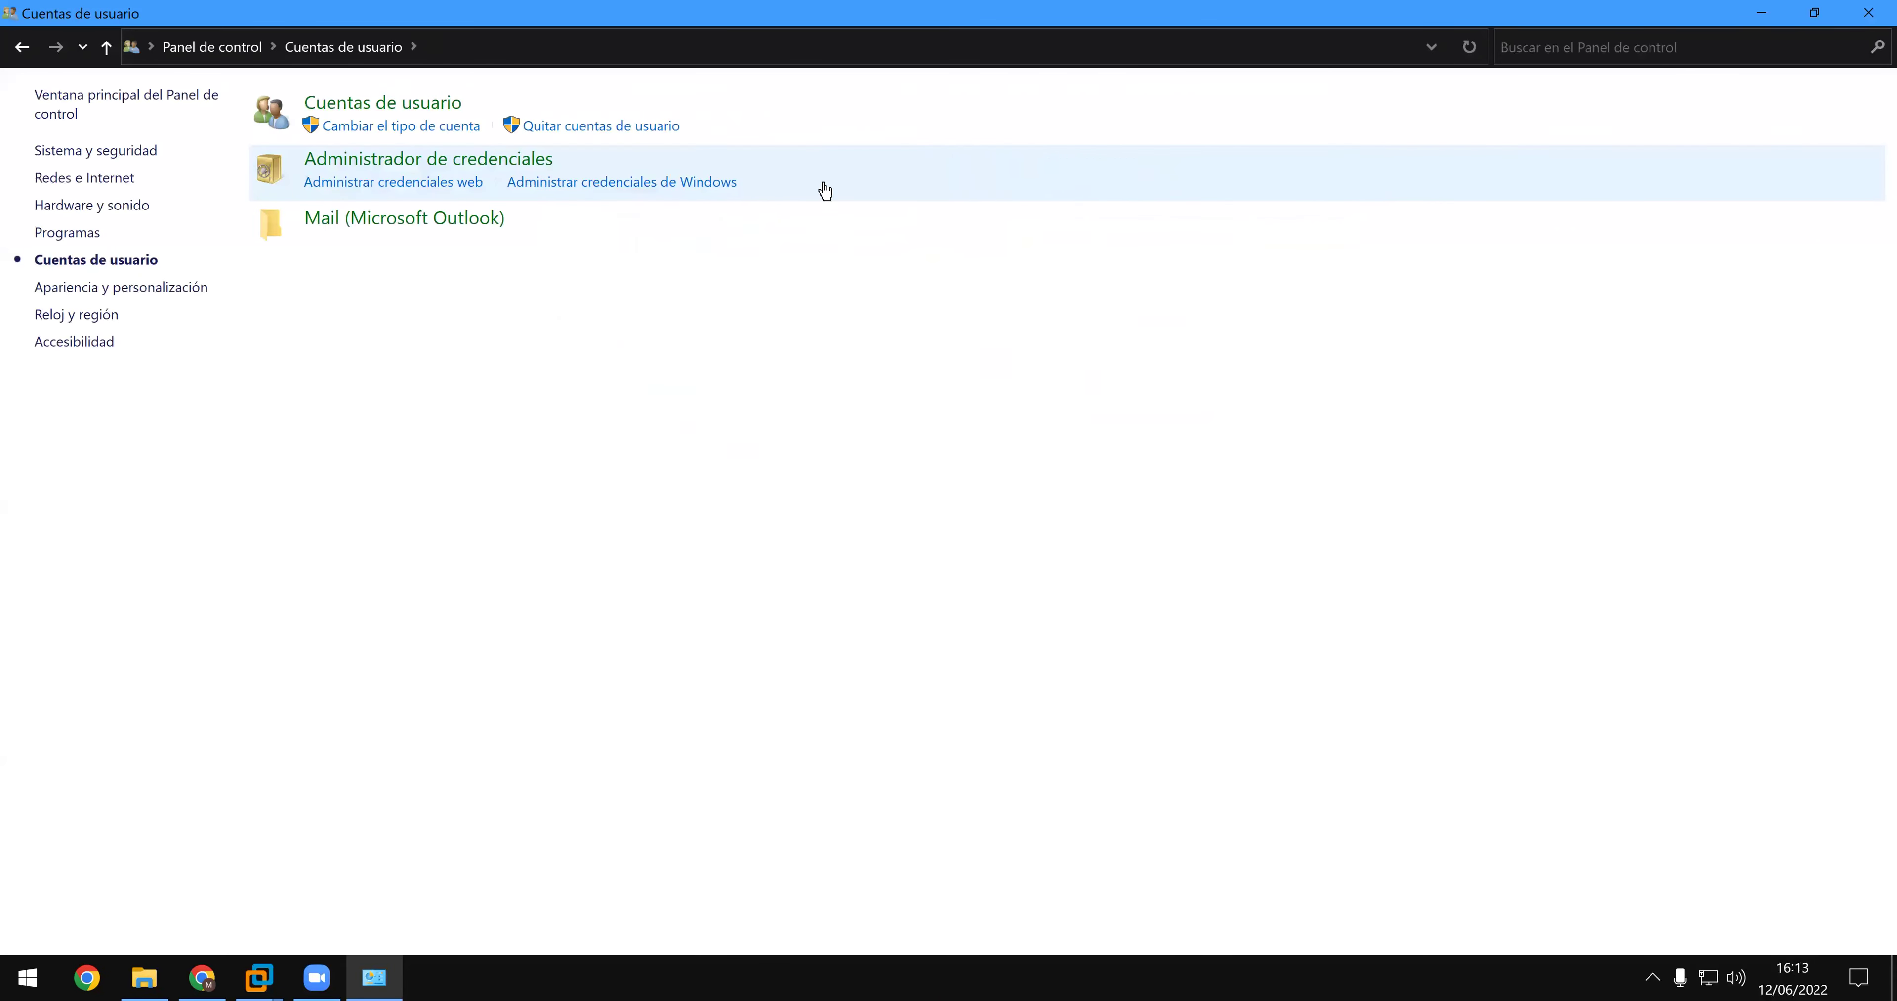
{"action": "left_click", "coordinate": [395, 107]}
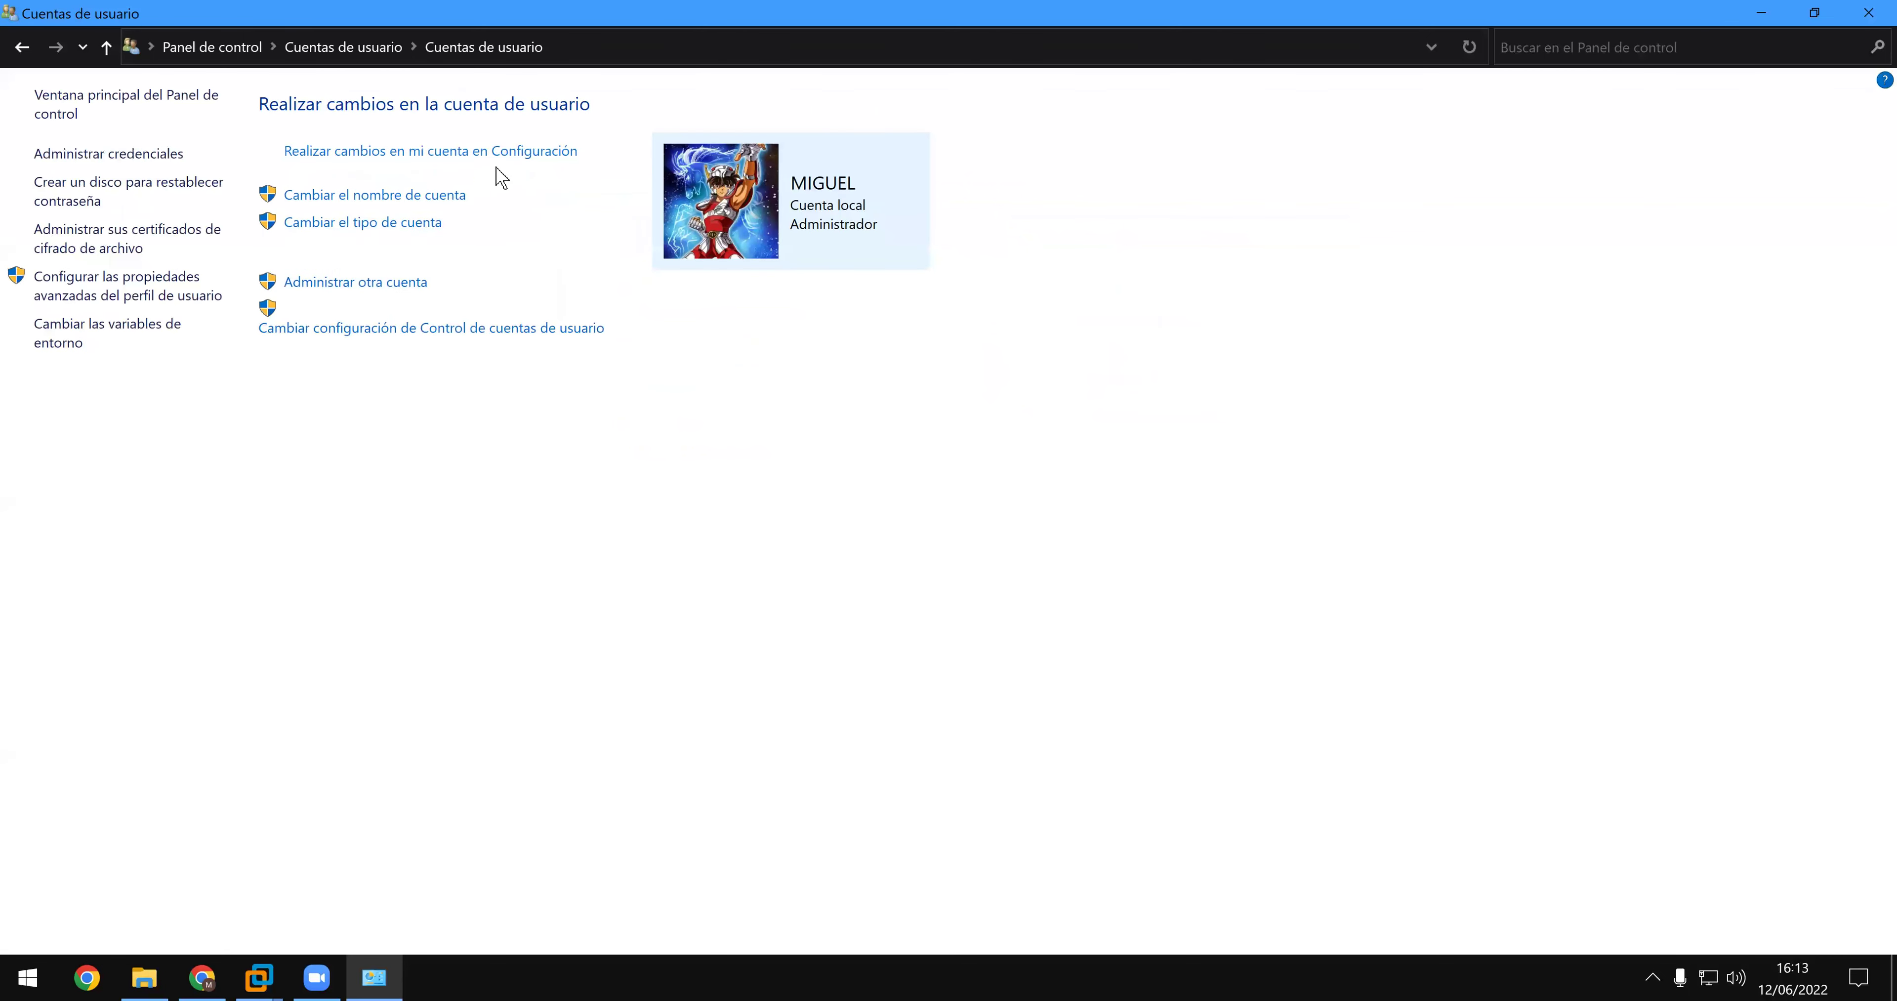
{"action": "left_click", "coordinate": [416, 282]}
{"action": "left_click", "coordinate": [703, 184]}
{"action": "left_click", "coordinate": [700, 176]}
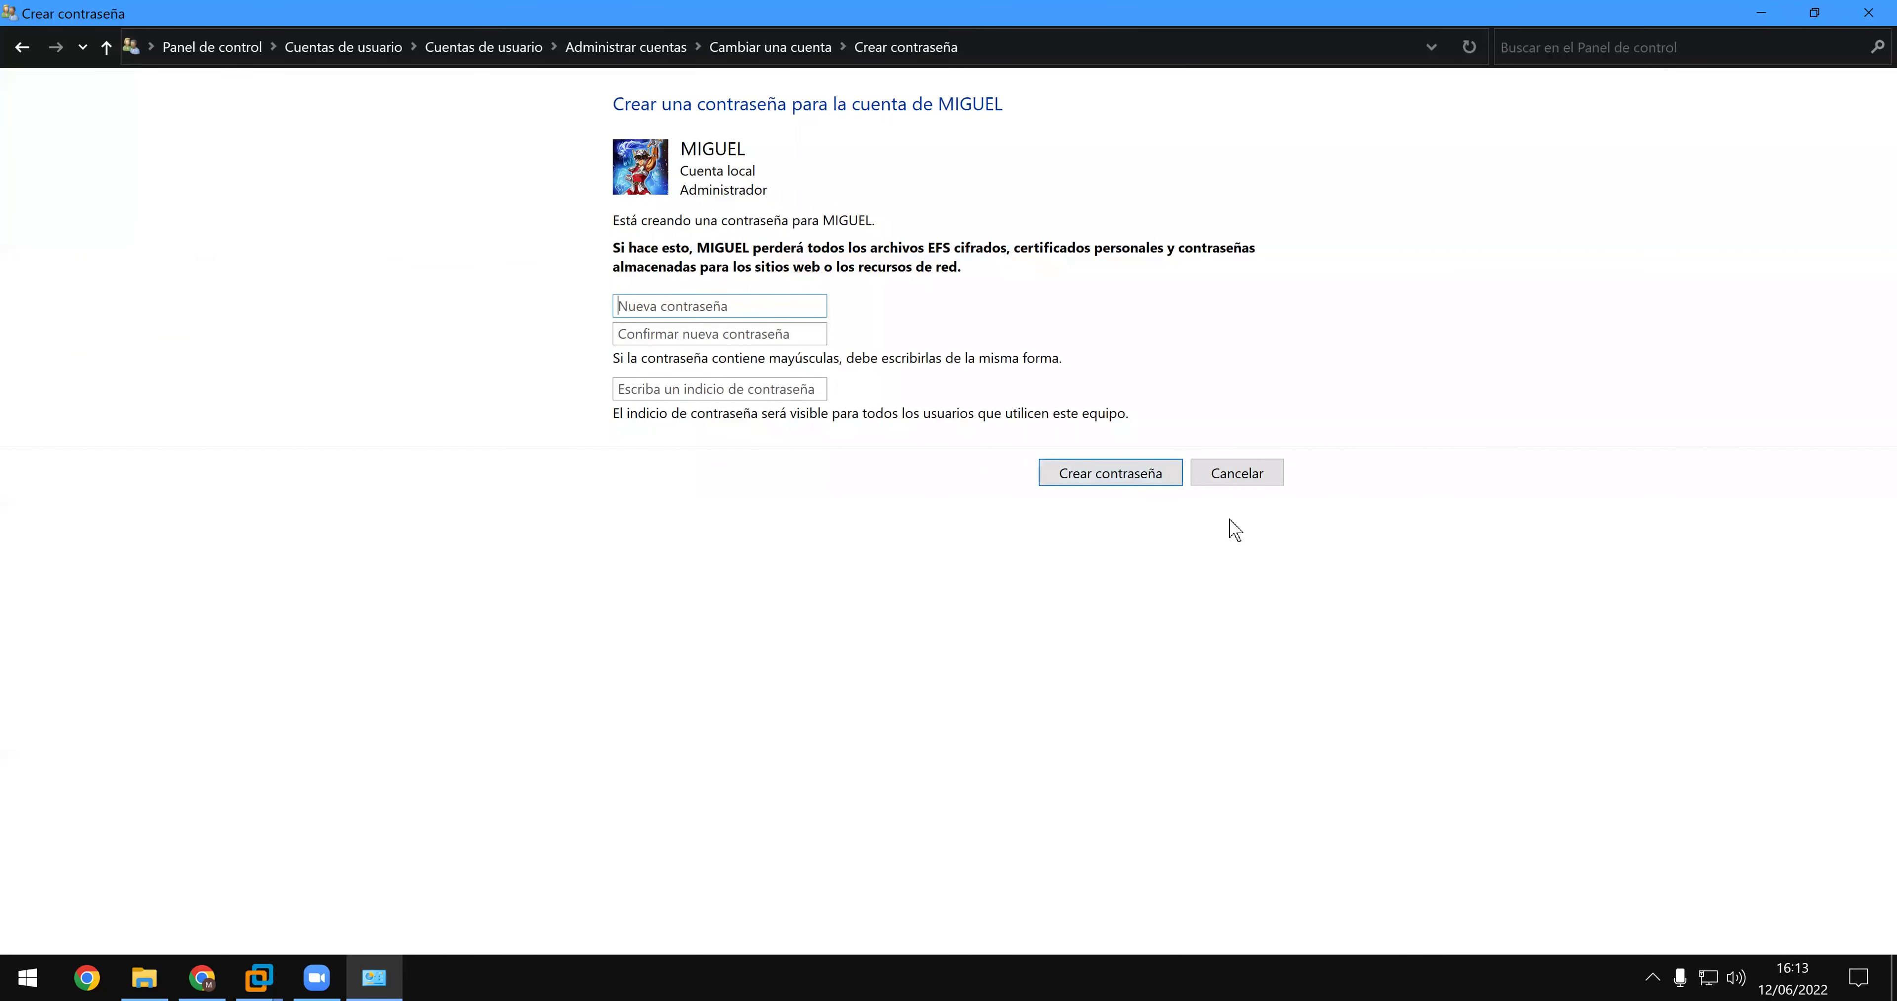
{"action": "left_click", "coordinate": [1232, 482]}
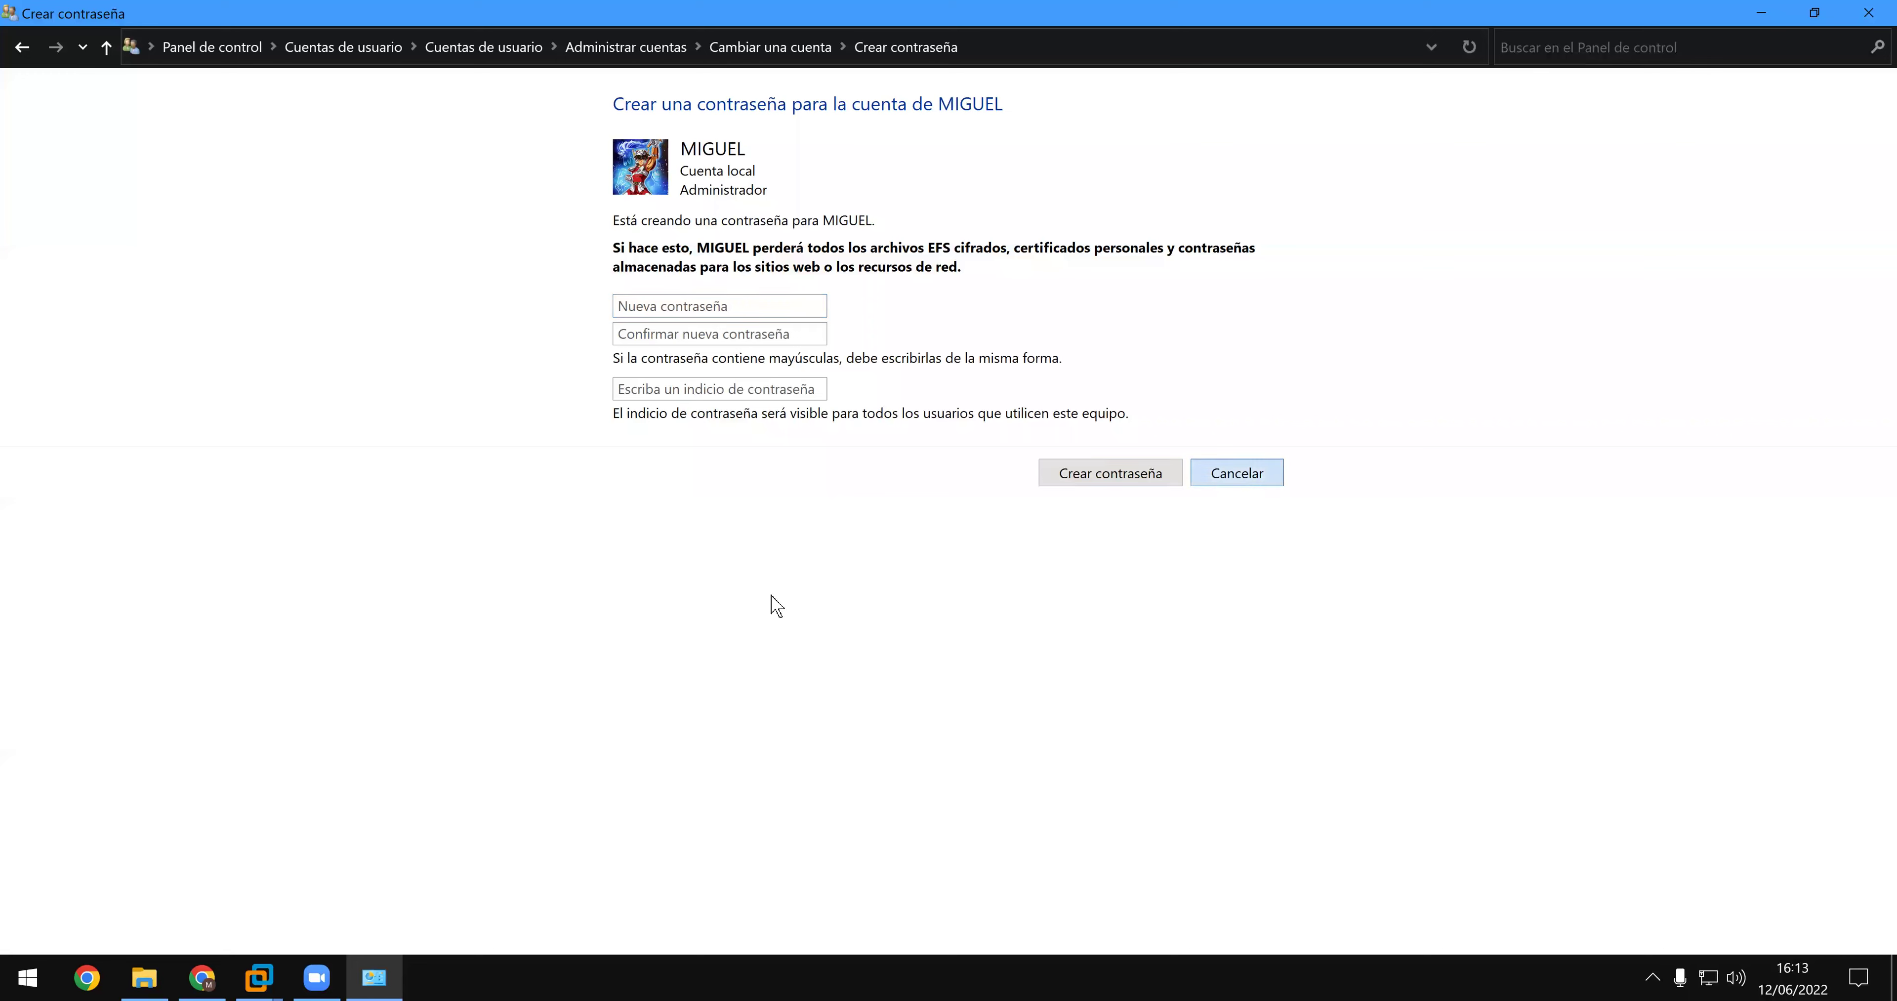
{"action": "left_click", "coordinate": [1862, 16]}
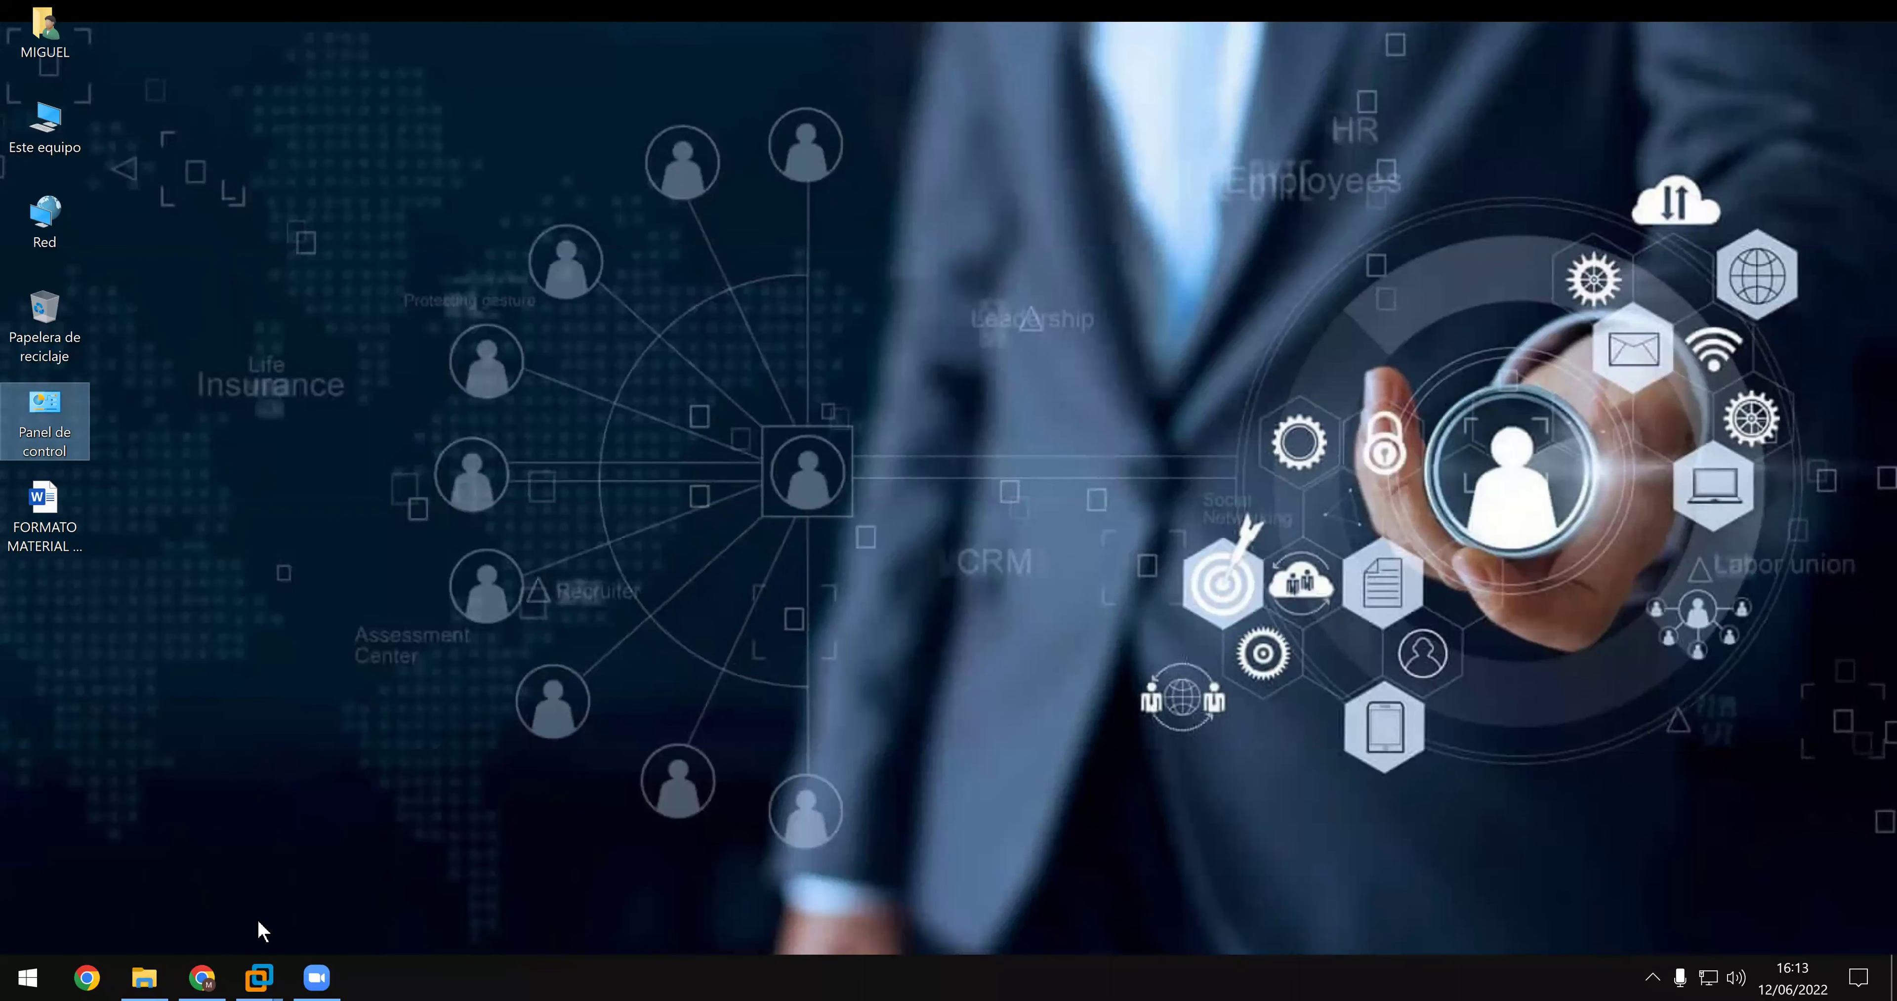
- Switch to the Windows 11 PRO virtual machine in VMware Workstation, dismiss its Malwarebytes notification and open the network address \\192.168.0.102 through Run
{"action": "left_click", "coordinate": [259, 977]}
{"action": "left_click", "coordinate": [351, 809]}
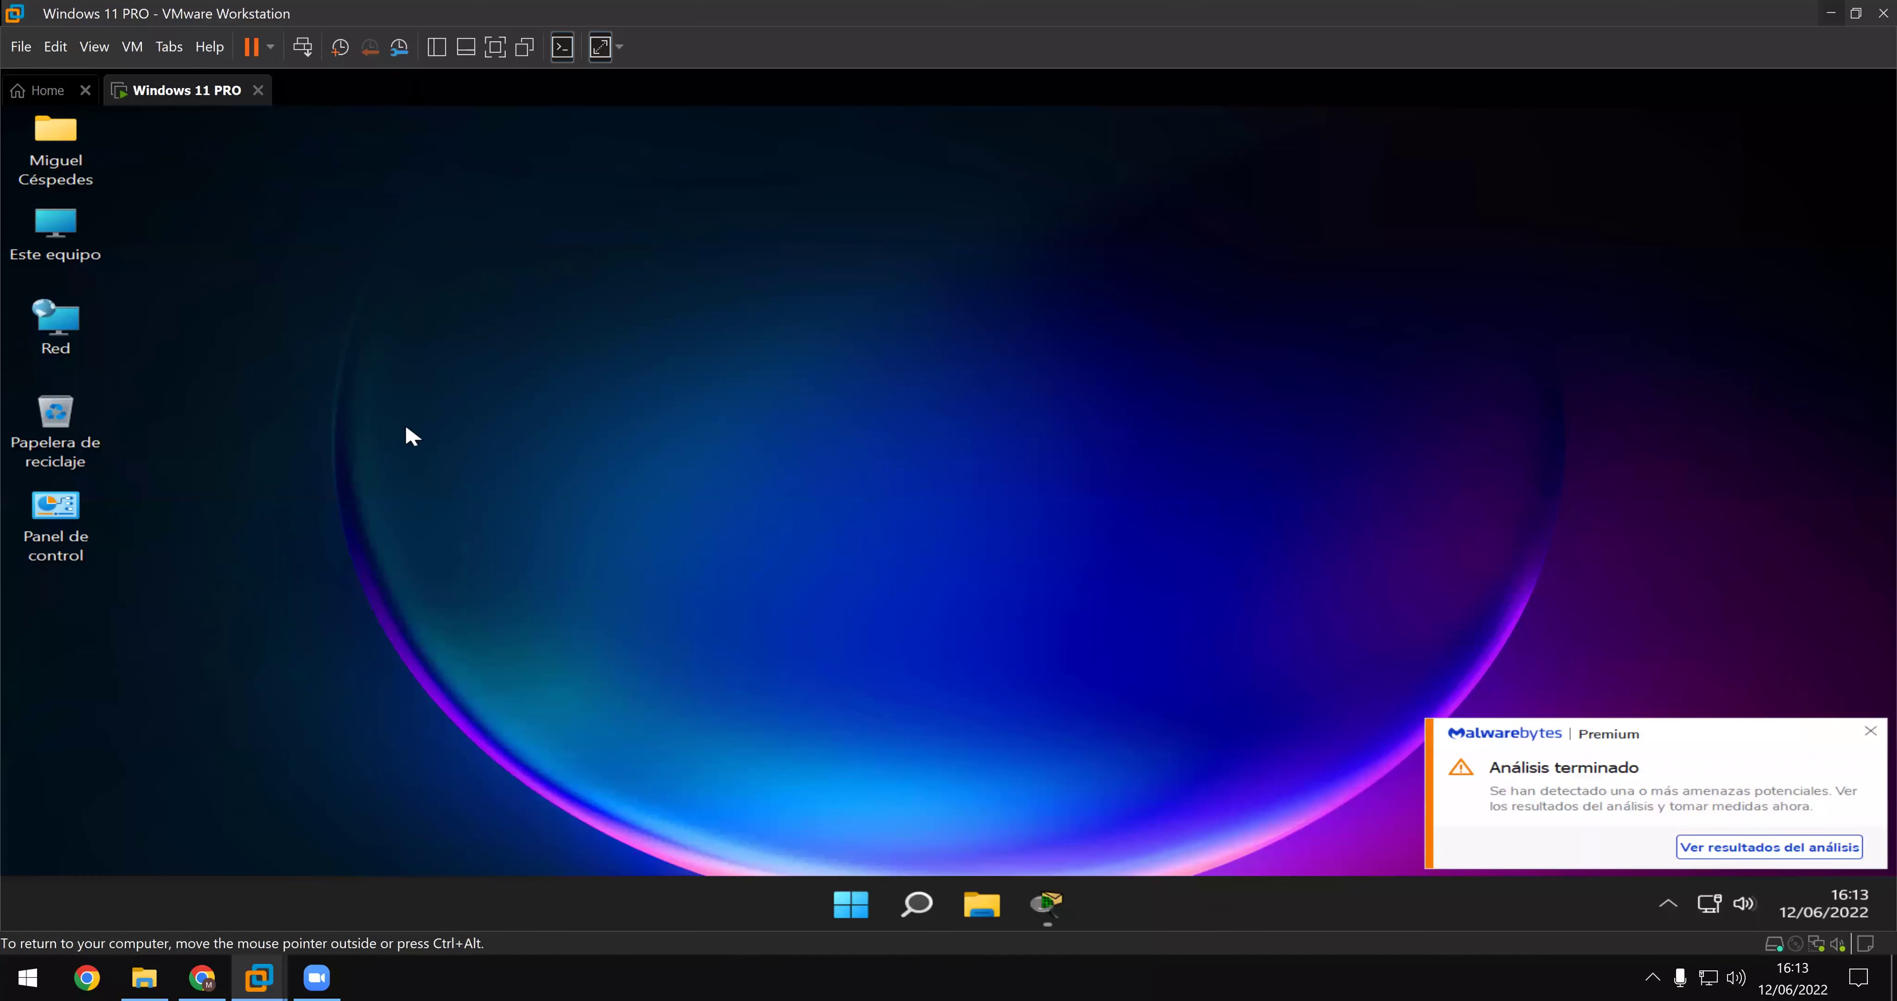
{"action": "key", "text": "super+r"}
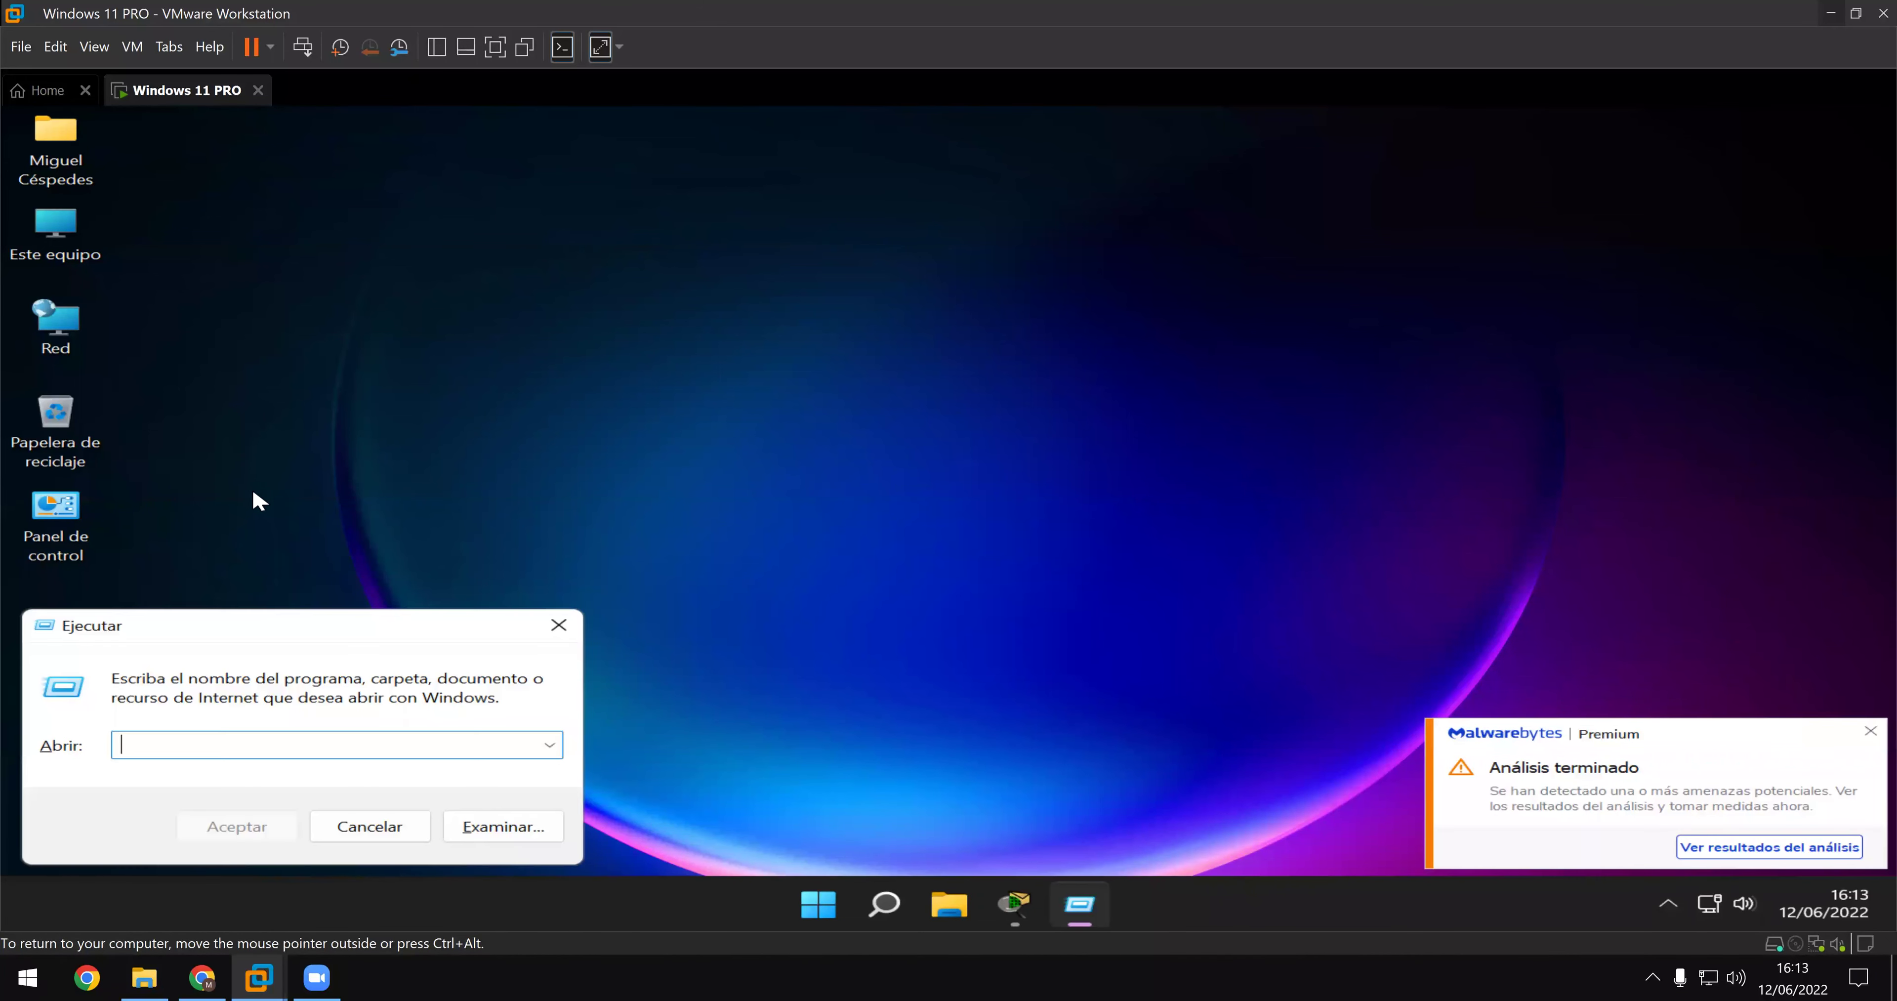
{"action": "type", "text": "\\\\192.168.20"}
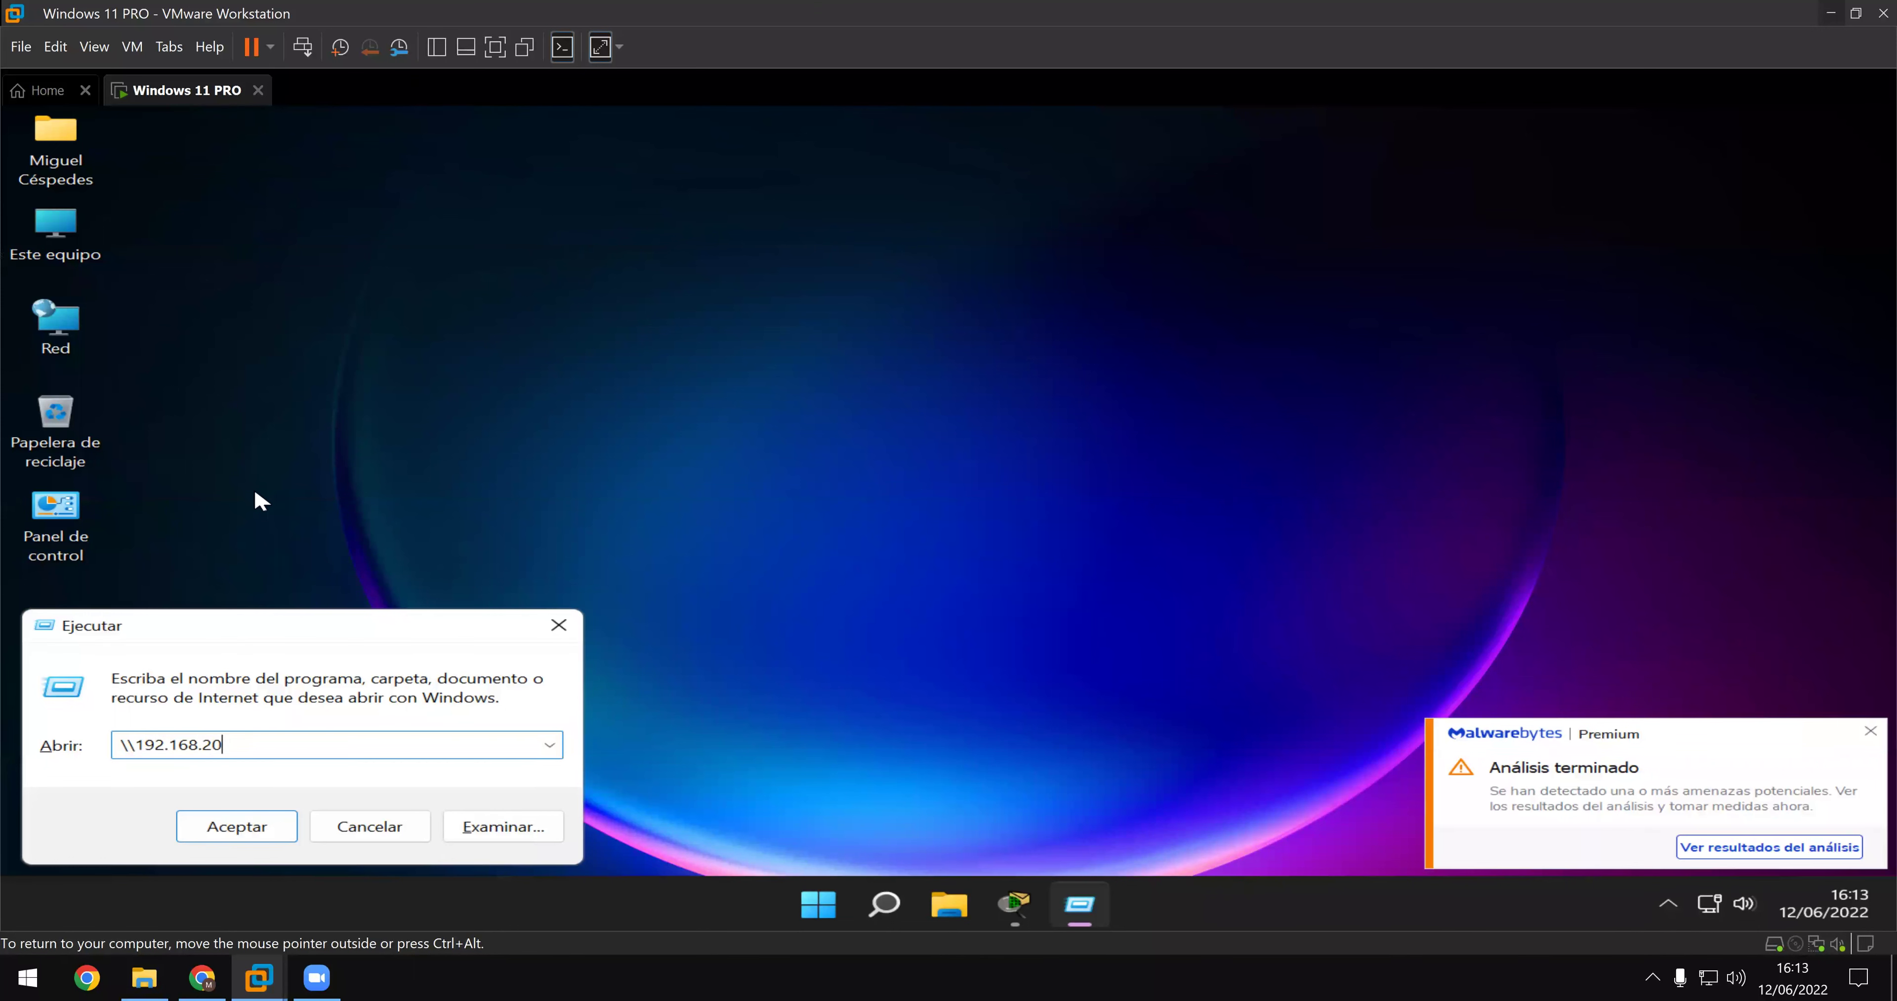
{"action": "key", "text": "Return"}
{"action": "key", "text": "Escape"}
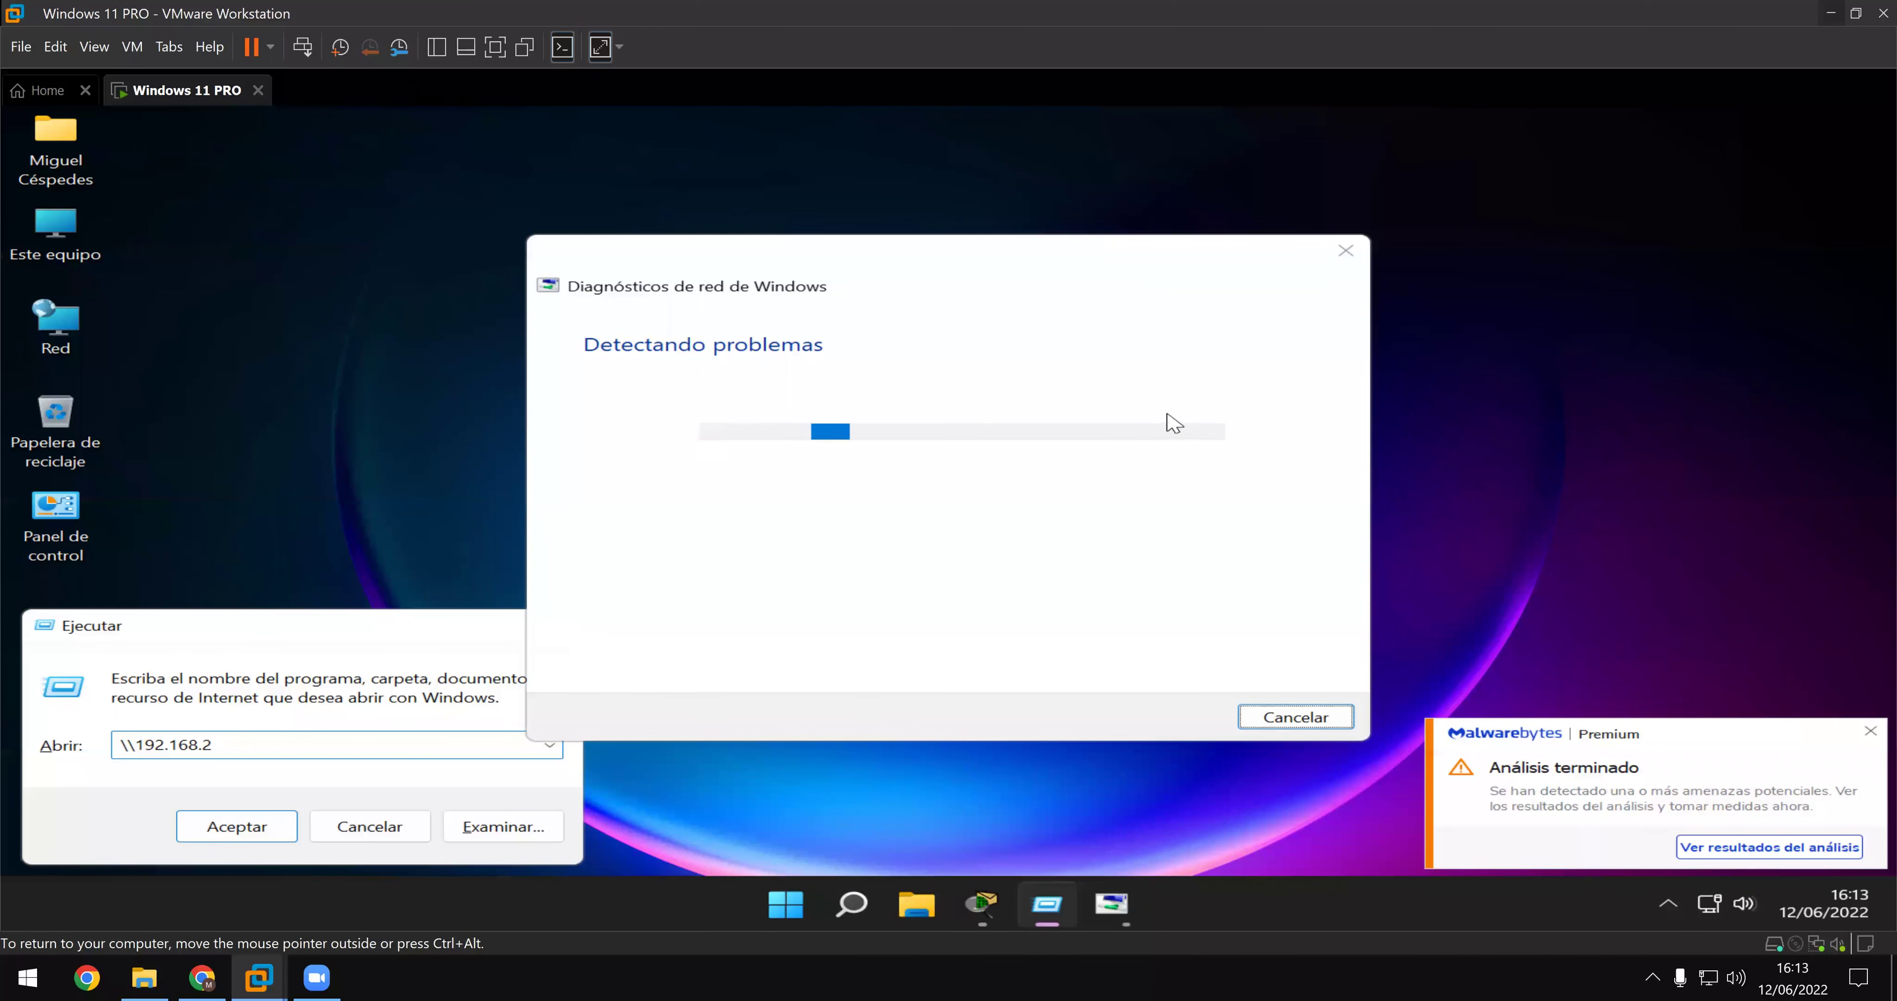
{"action": "left_click", "coordinate": [1346, 249]}
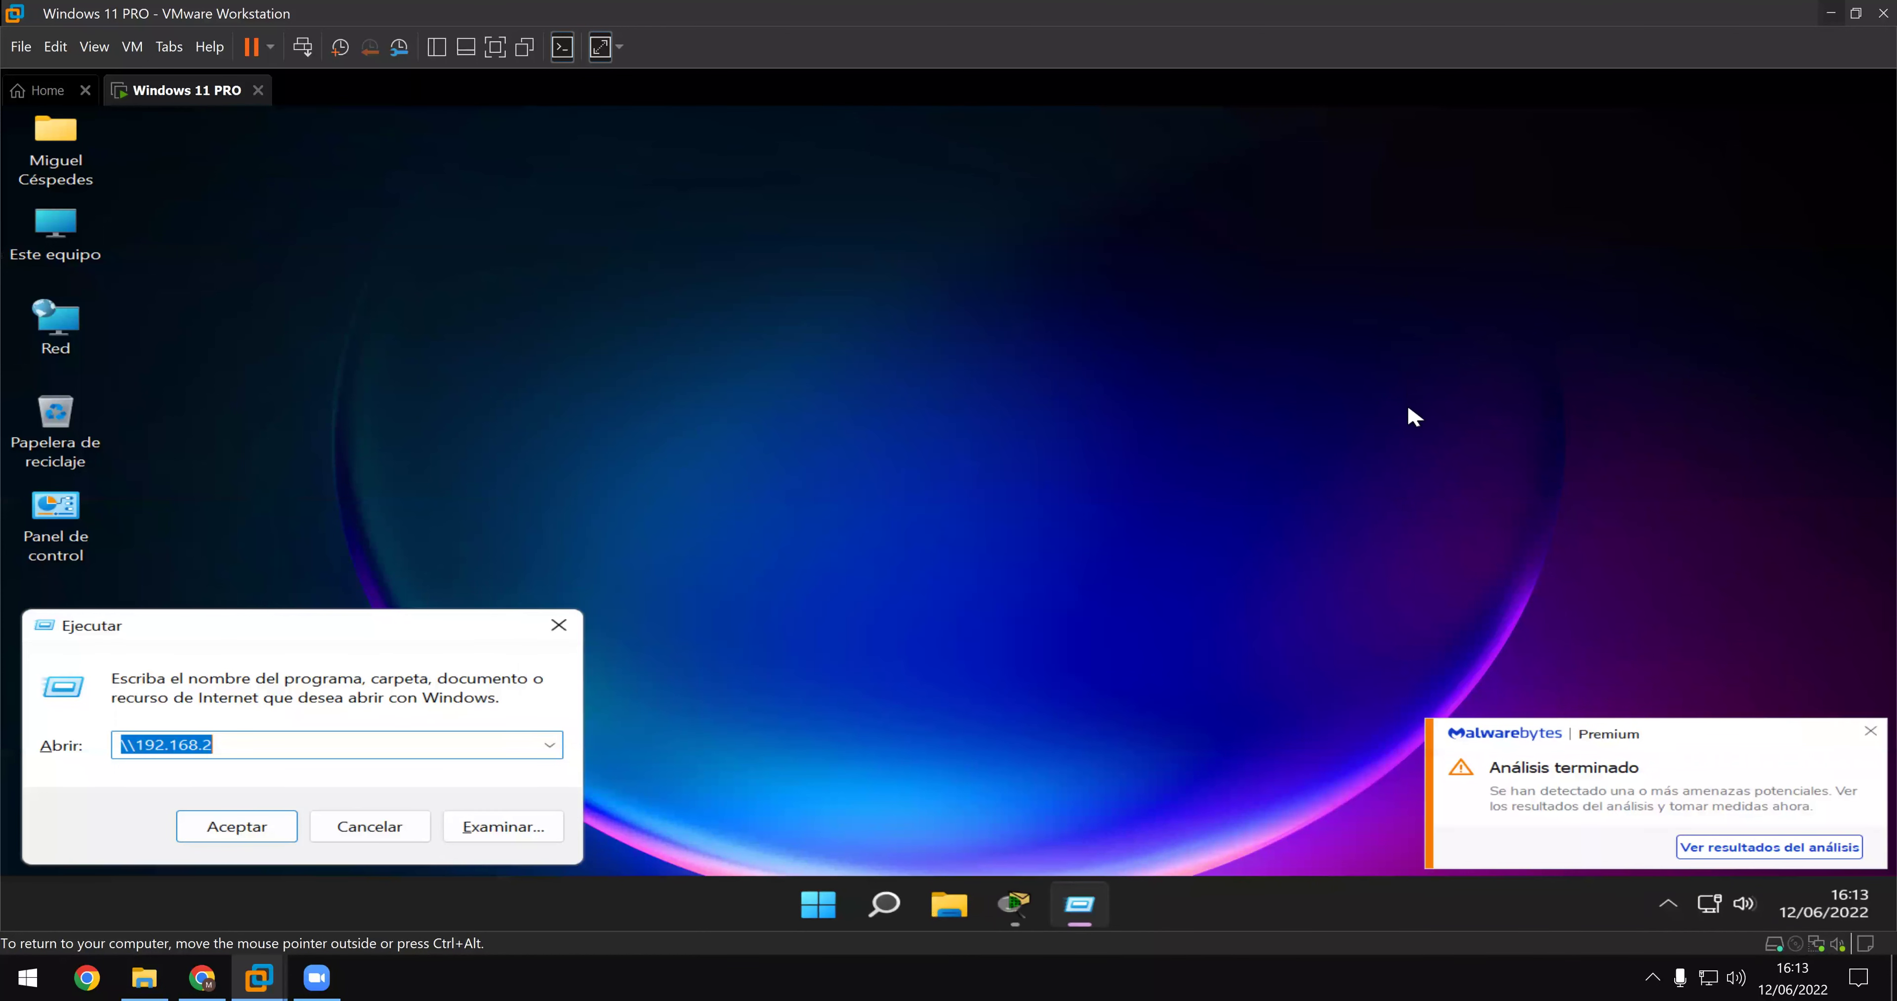
{"action": "left_click", "coordinate": [1869, 731]}
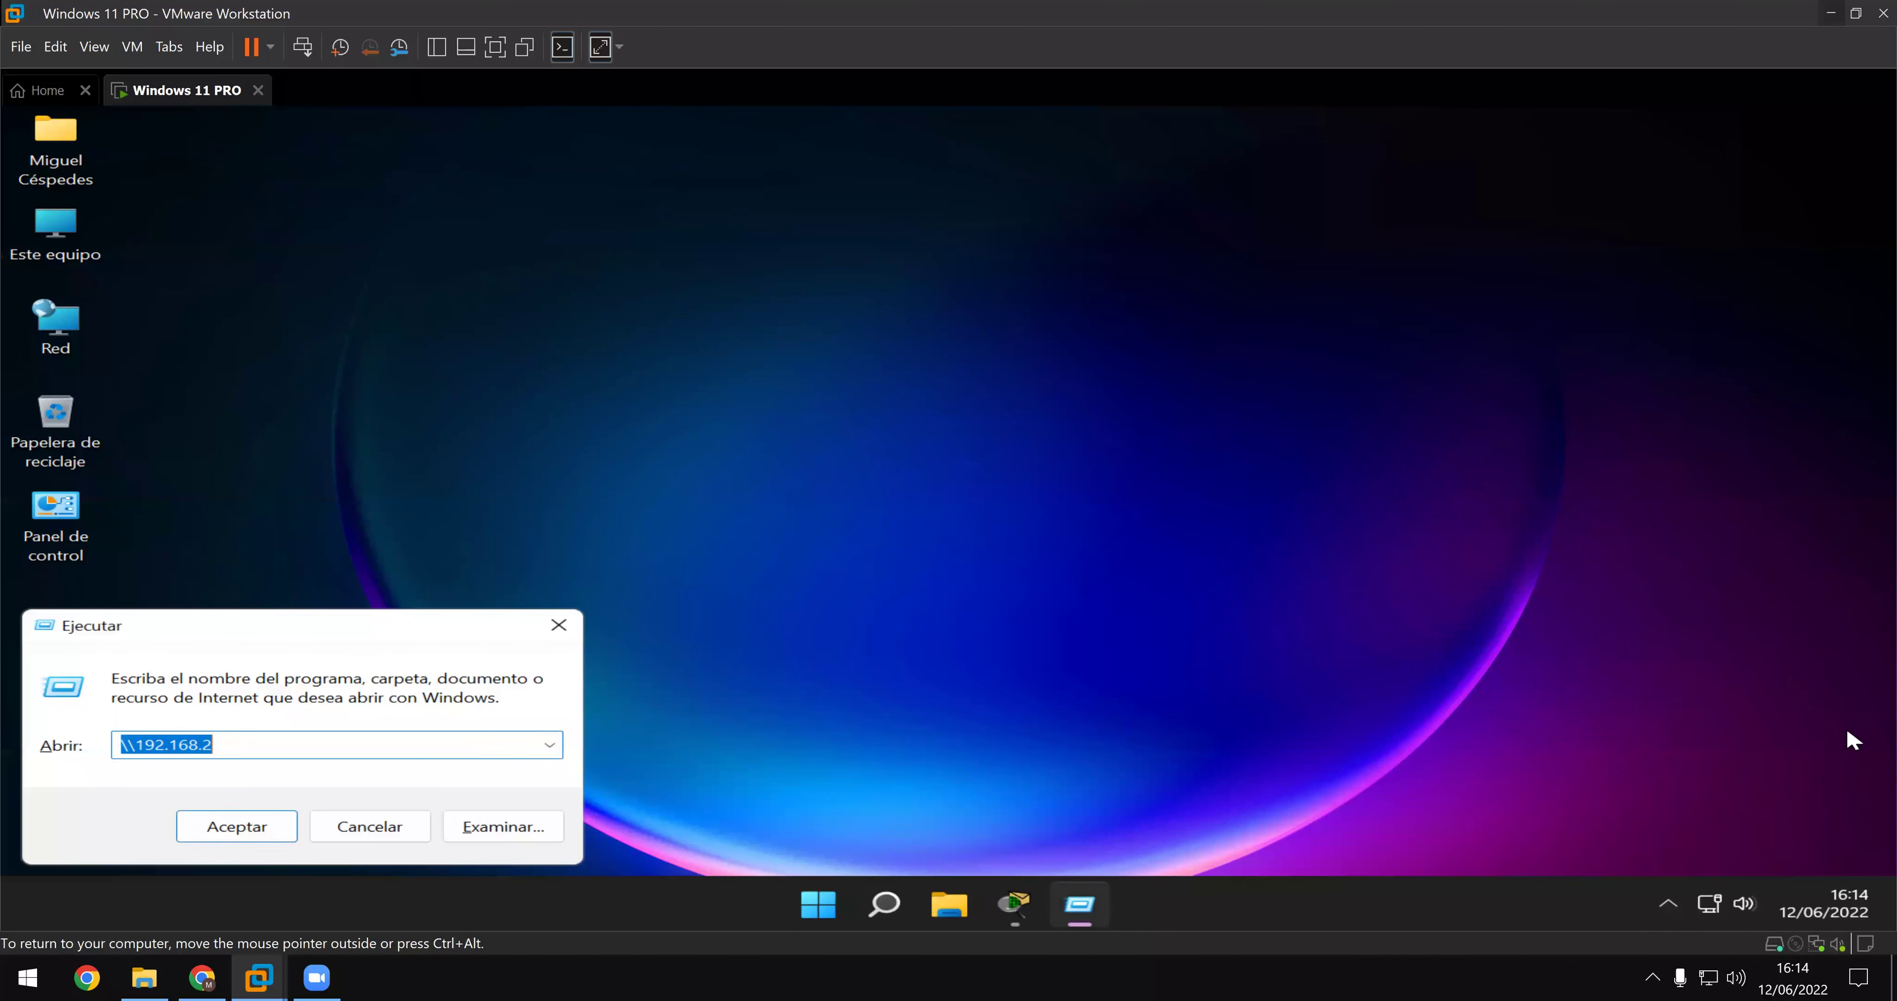
{"action": "left_click", "coordinate": [308, 741]}
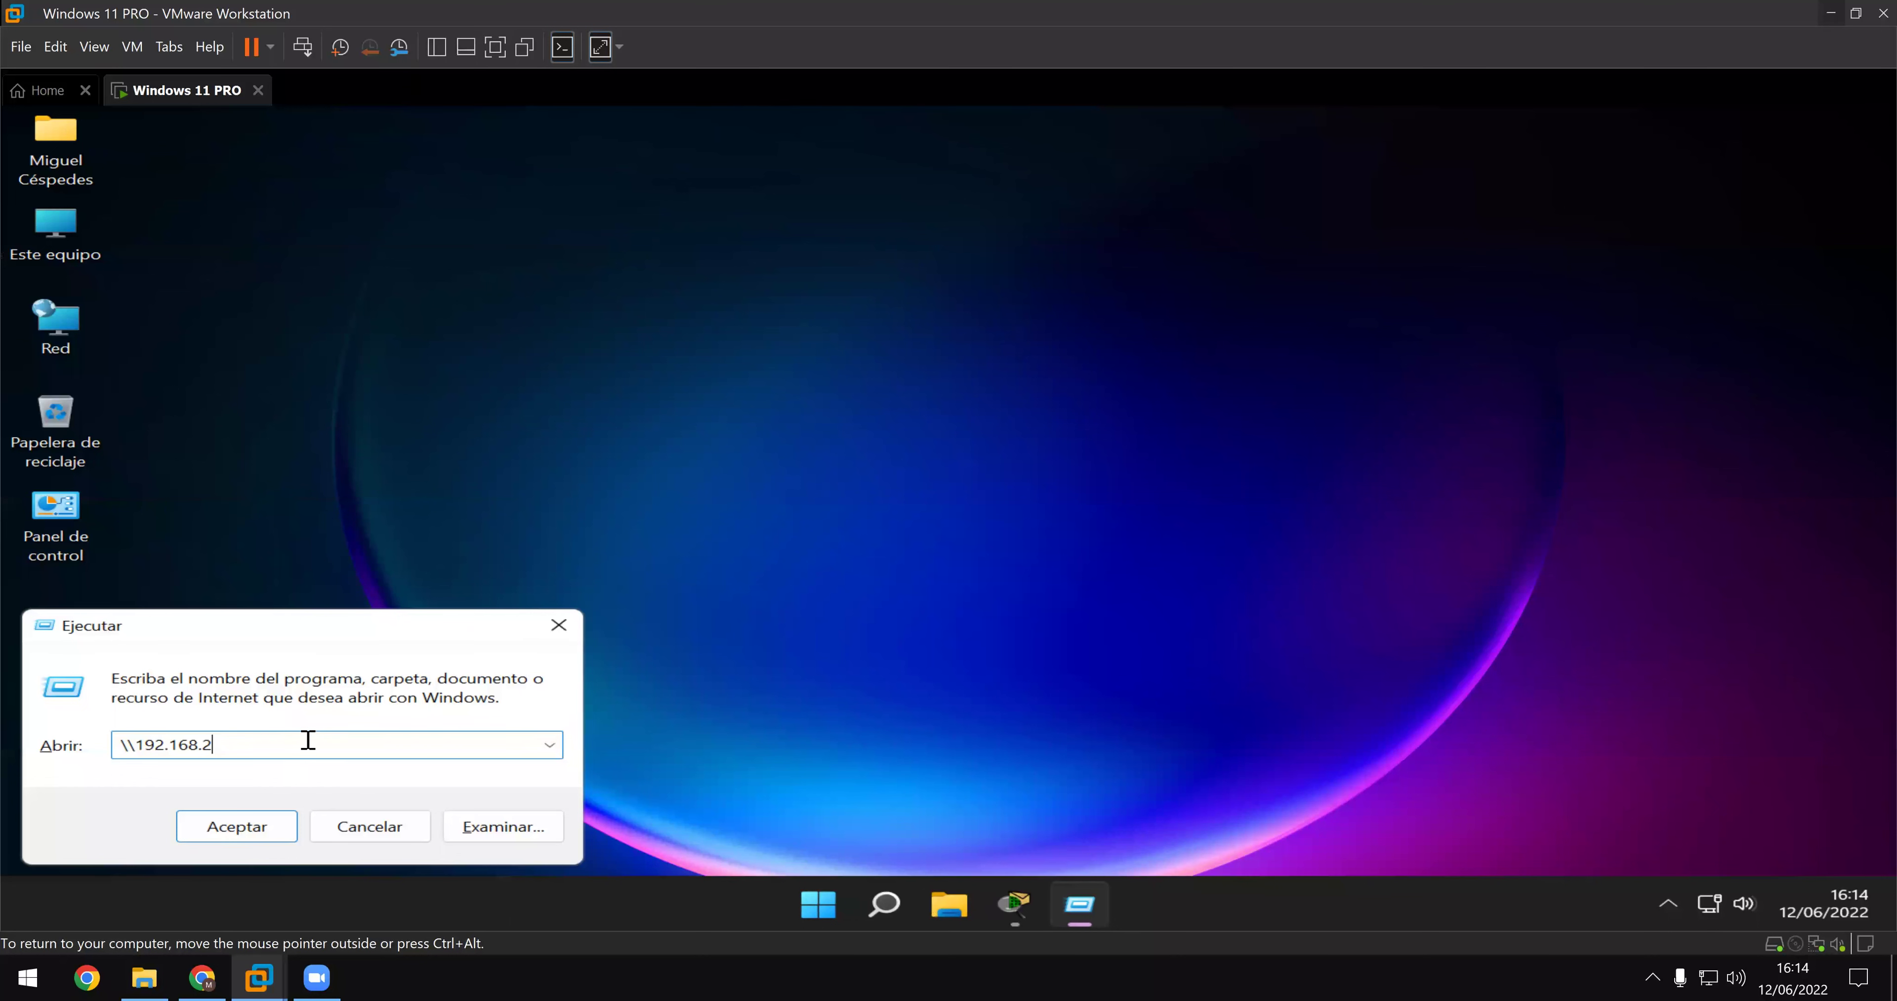
{"action": "type", "text": "0.102"}
{"action": "key", "text": "Return"}
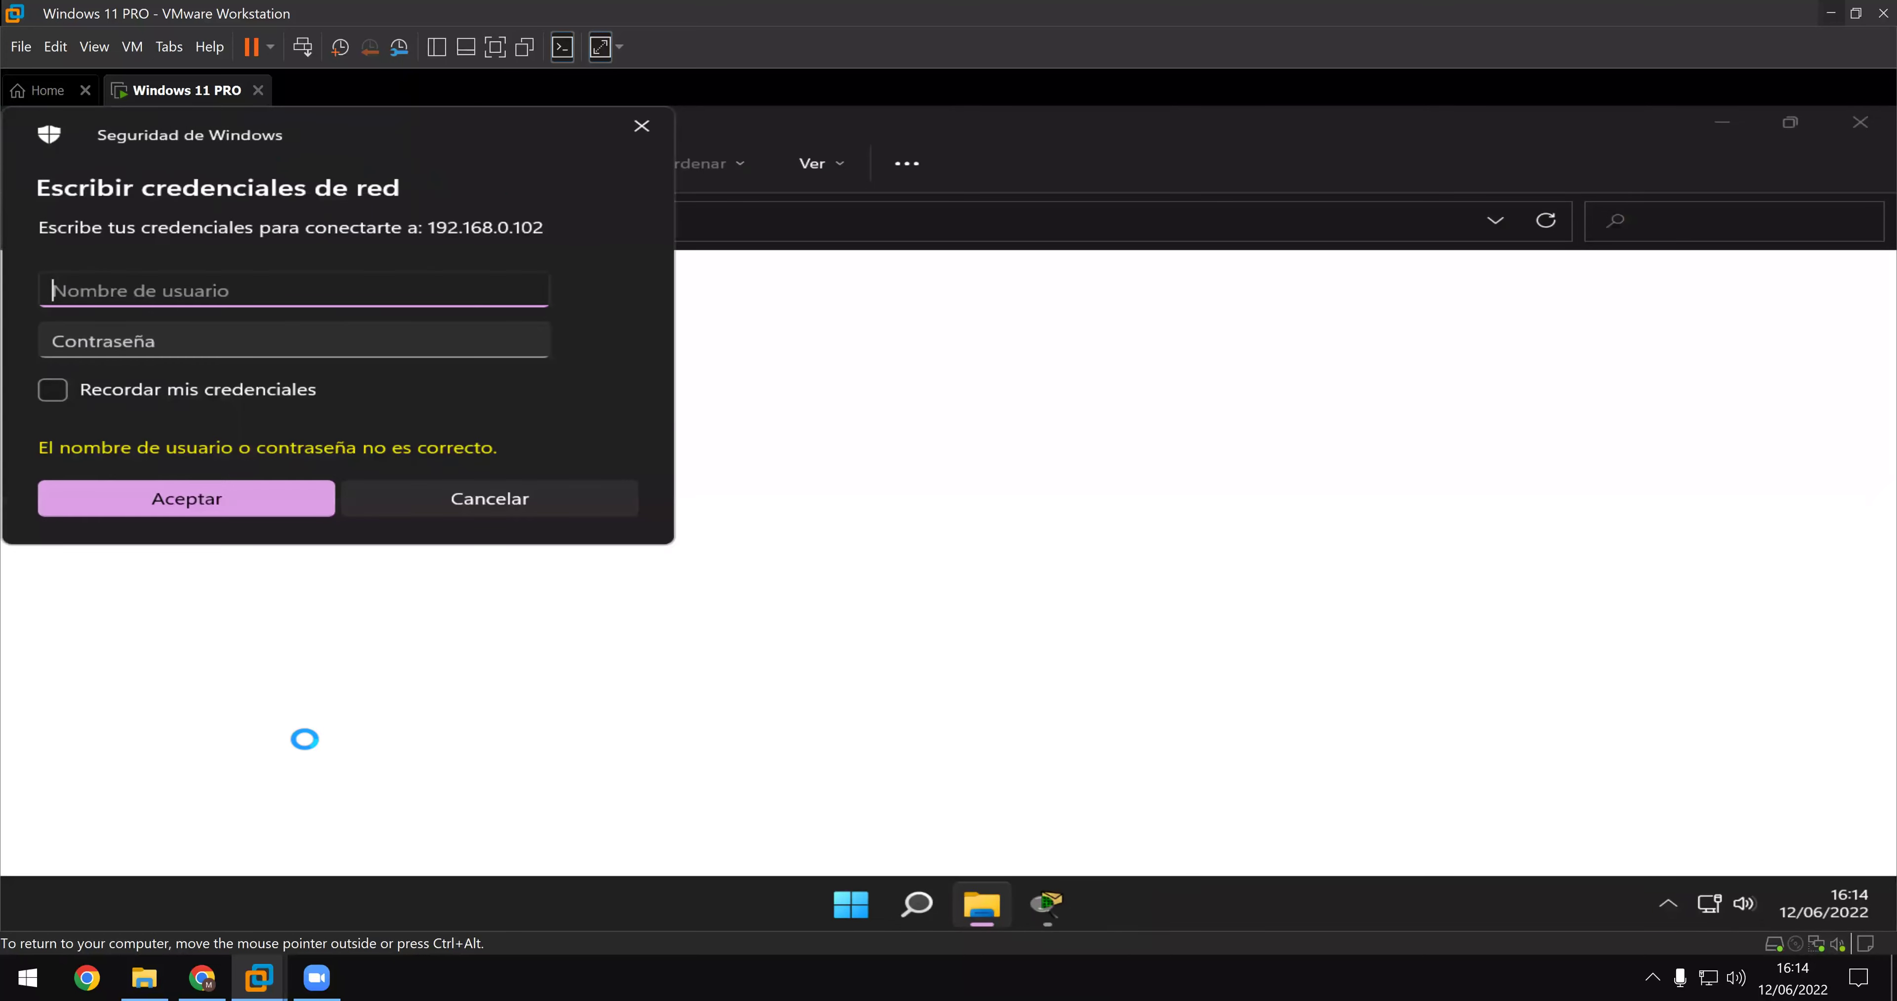
- Sign in to 192.168.0.102 by entering the host account's user name in the network credentials request
{"action": "type", "text": "MIGEU"}
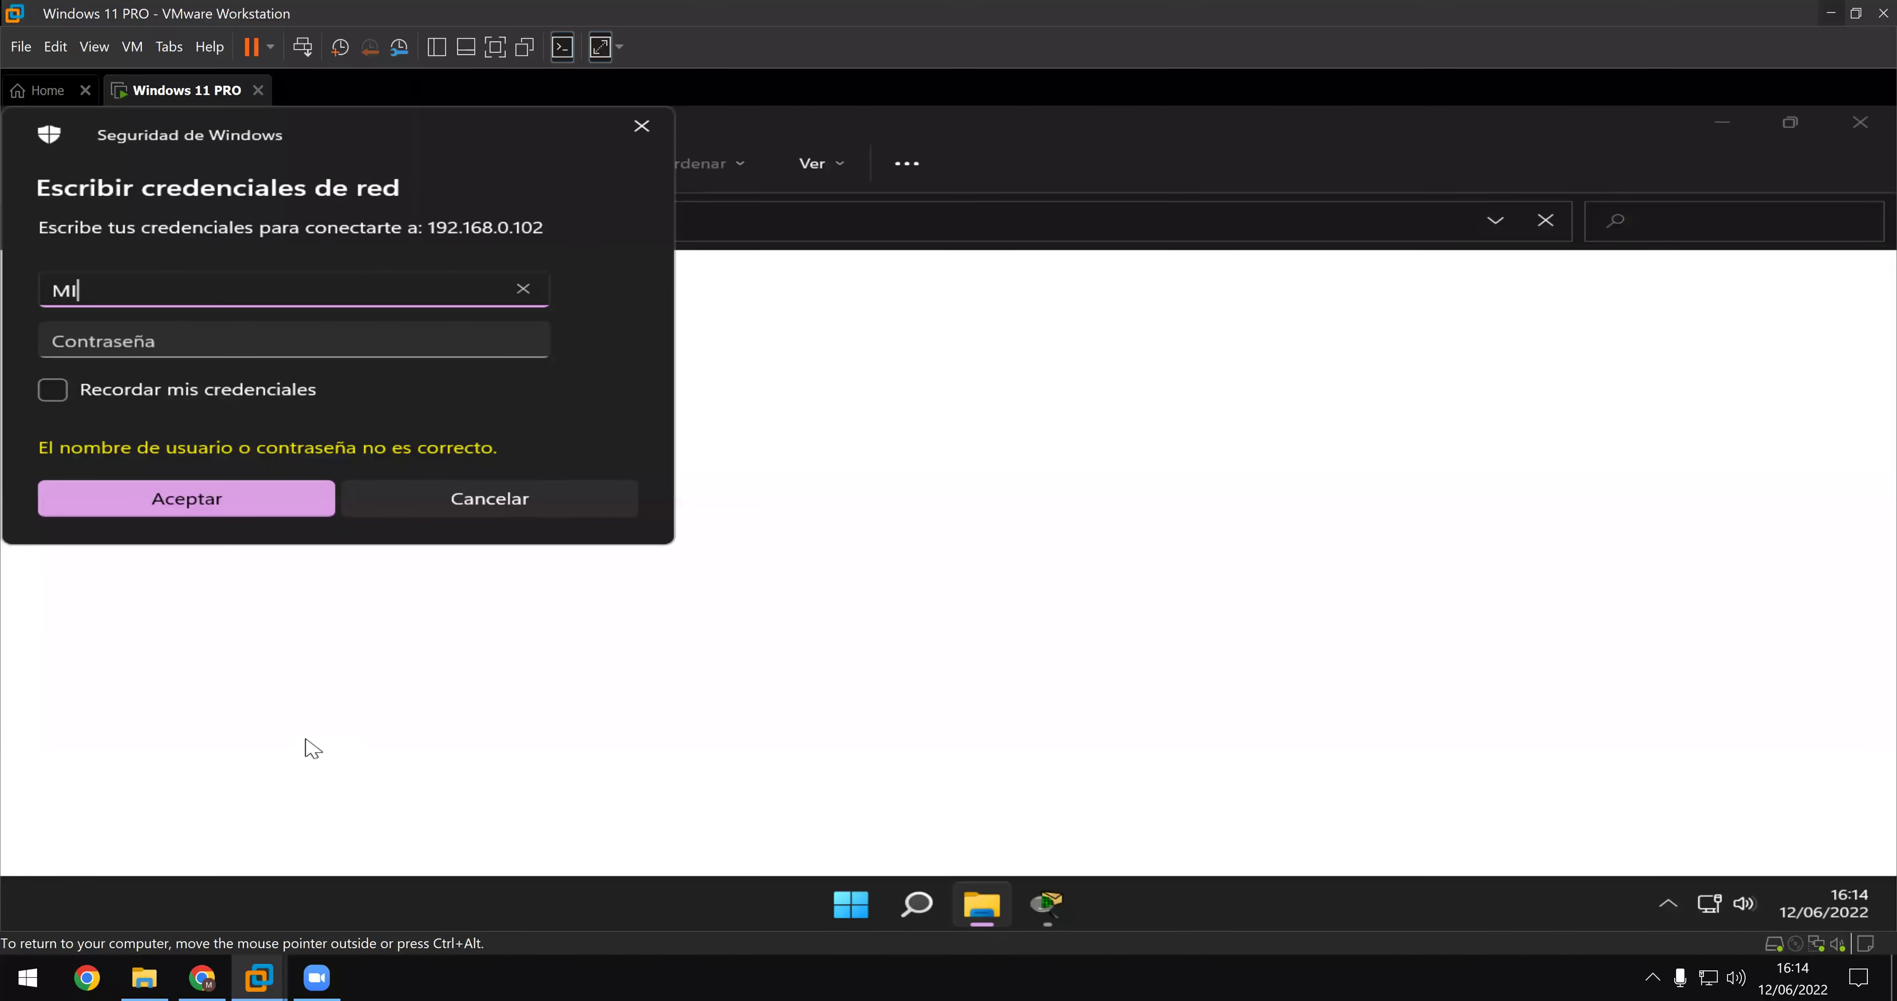
{"action": "key", "text": "BackSpace"}
{"action": "key", "text": "BackSpace"}
{"action": "type", "text": "UE"}
{"action": "left_click", "coordinate": [258, 514]}
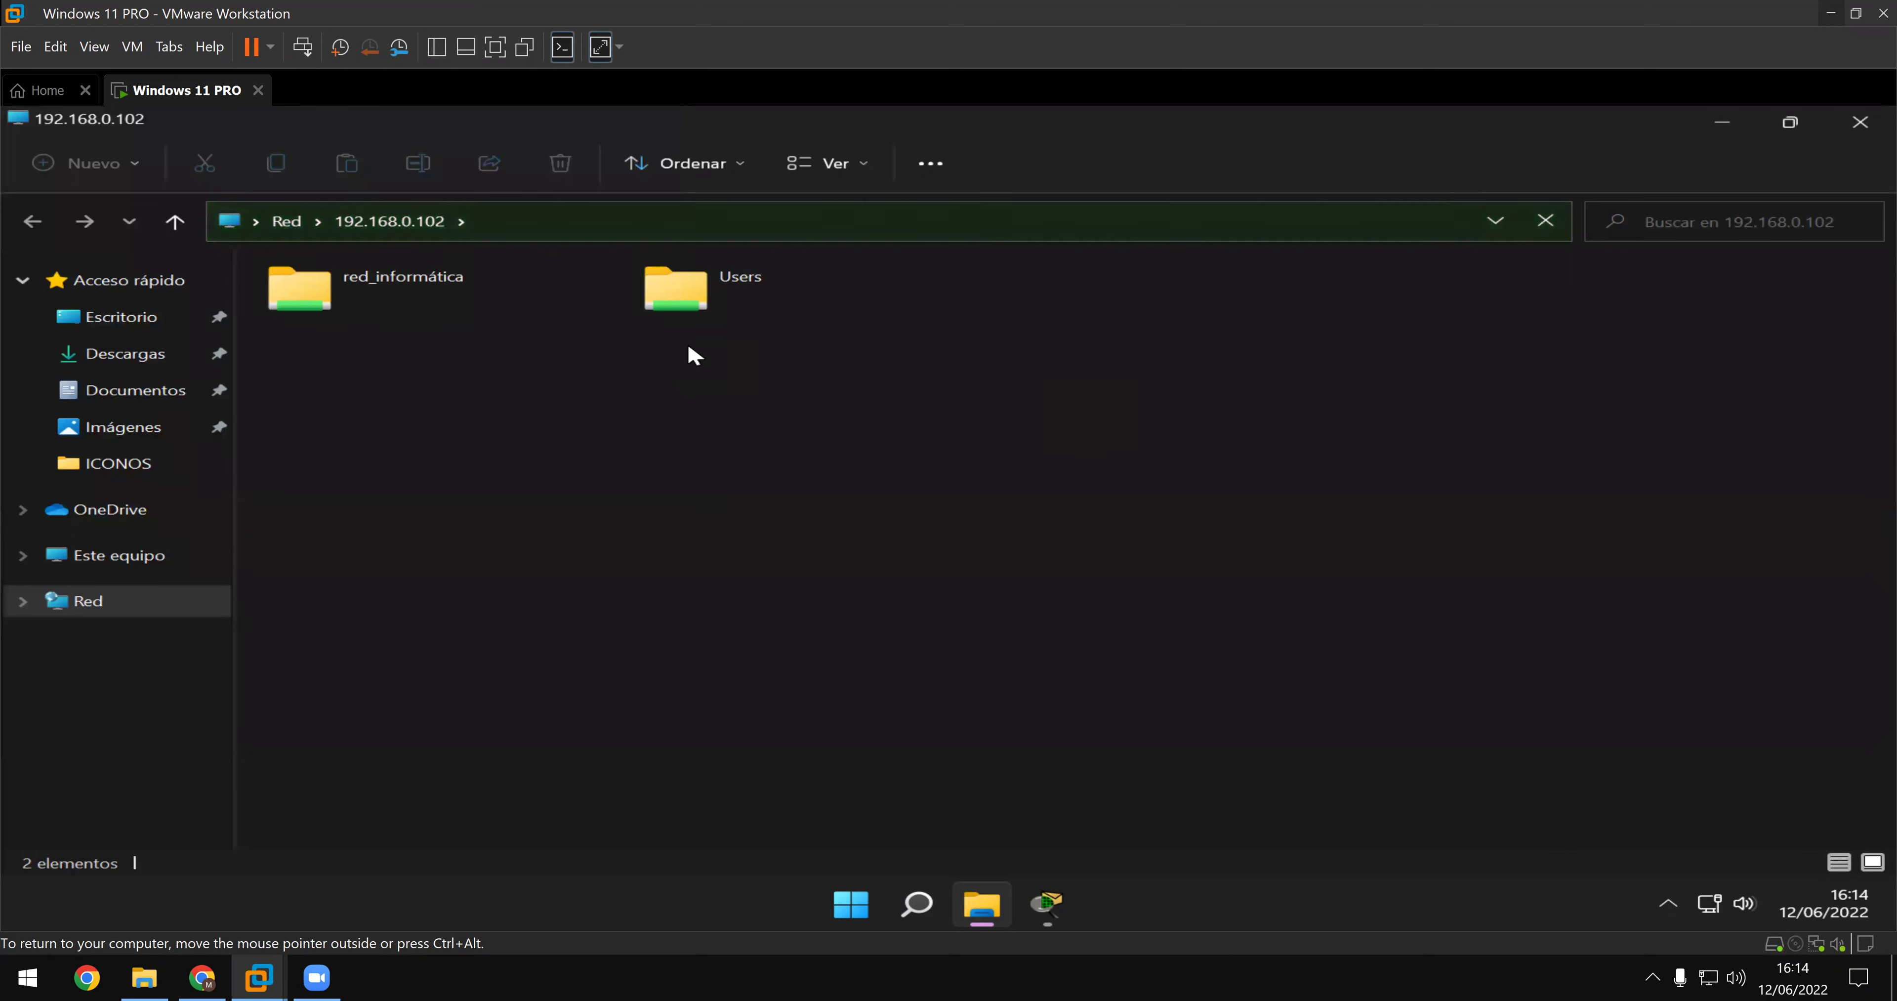
- Copy PacketTracer63_setup from the shared folder red_informática to the virtual machine's desktop
{"action": "double_click", "coordinate": [419, 299]}
{"action": "right_click", "coordinate": [380, 343]}
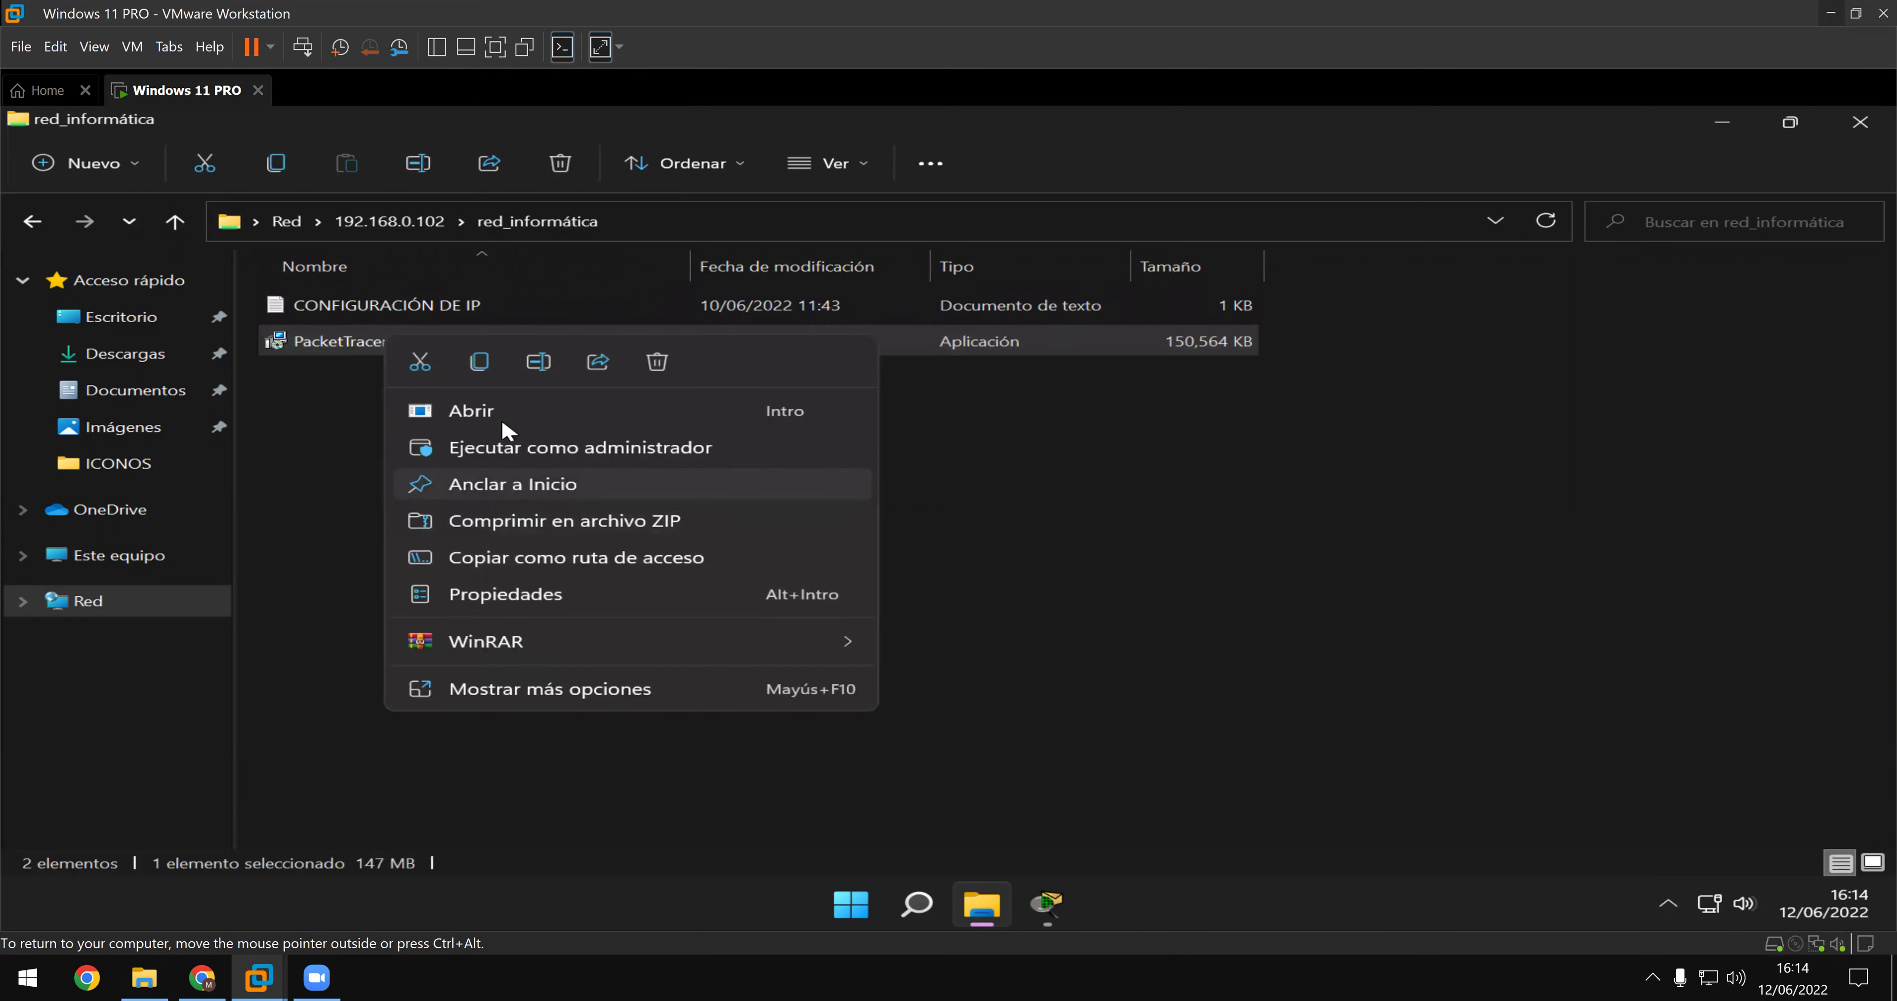
{"action": "left_click", "coordinate": [479, 361]}
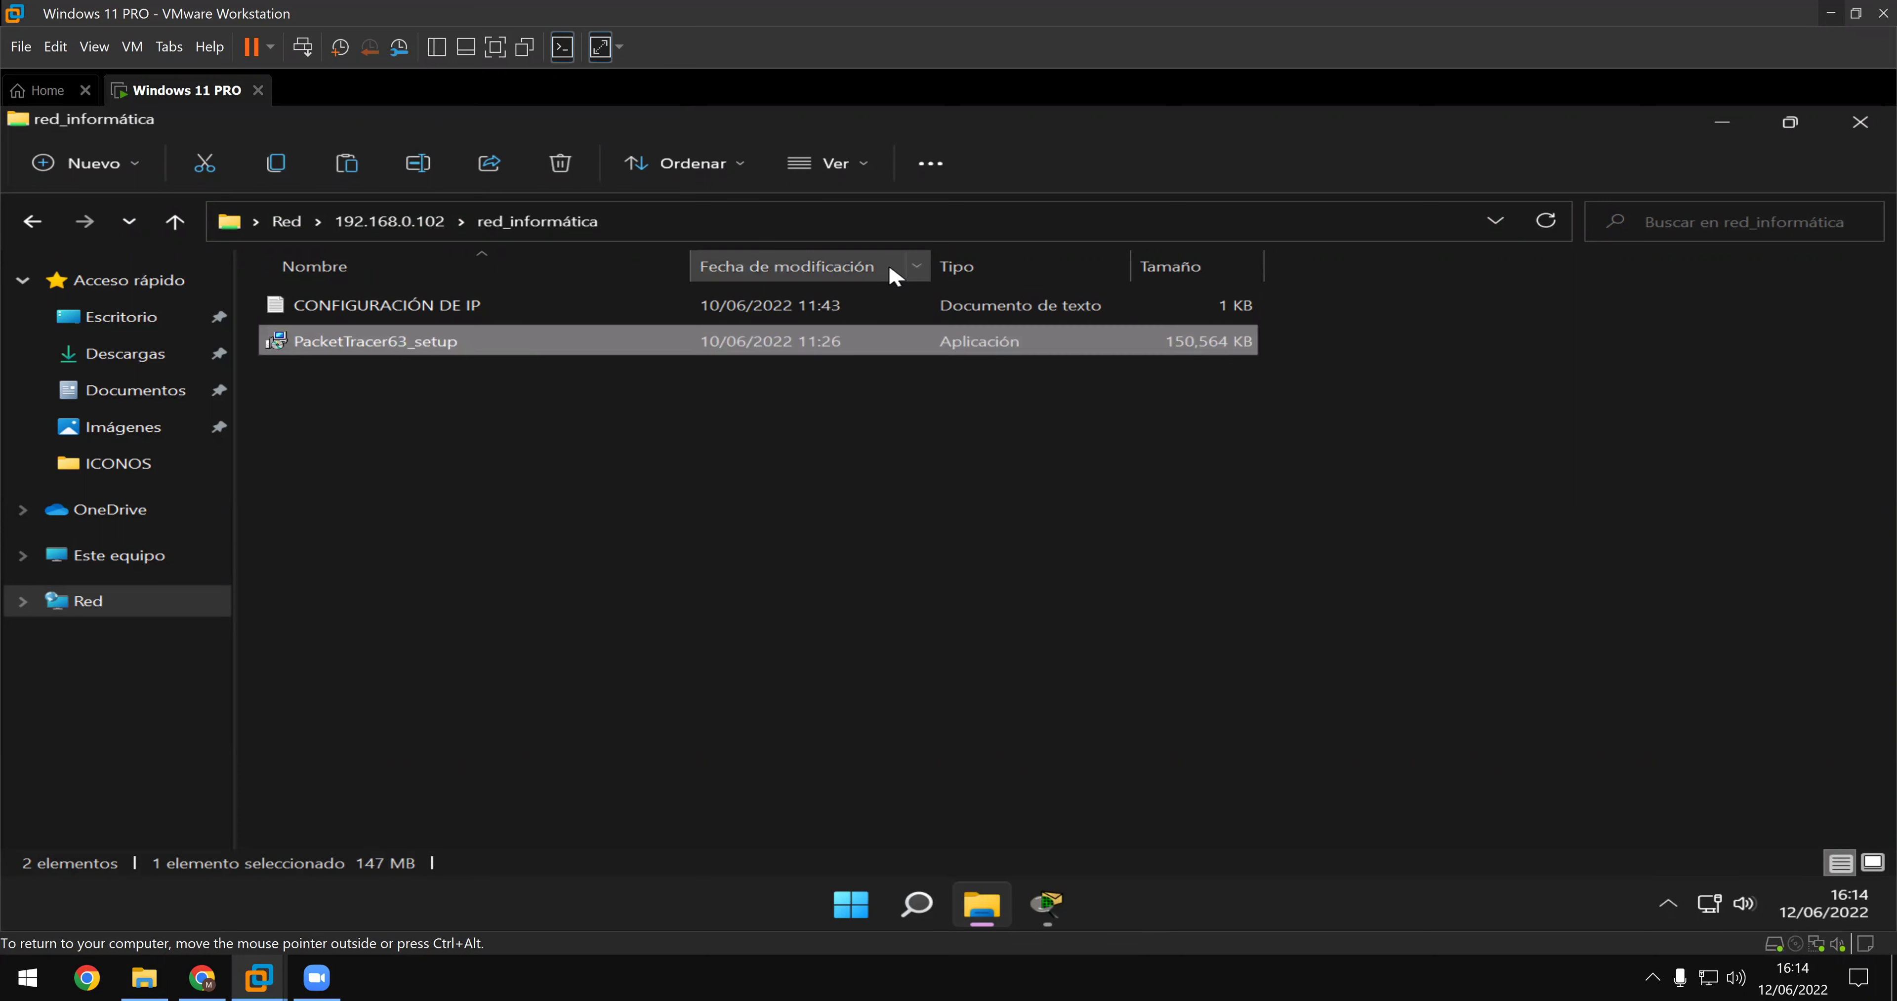
{"action": "left_click", "coordinate": [1858, 122]}
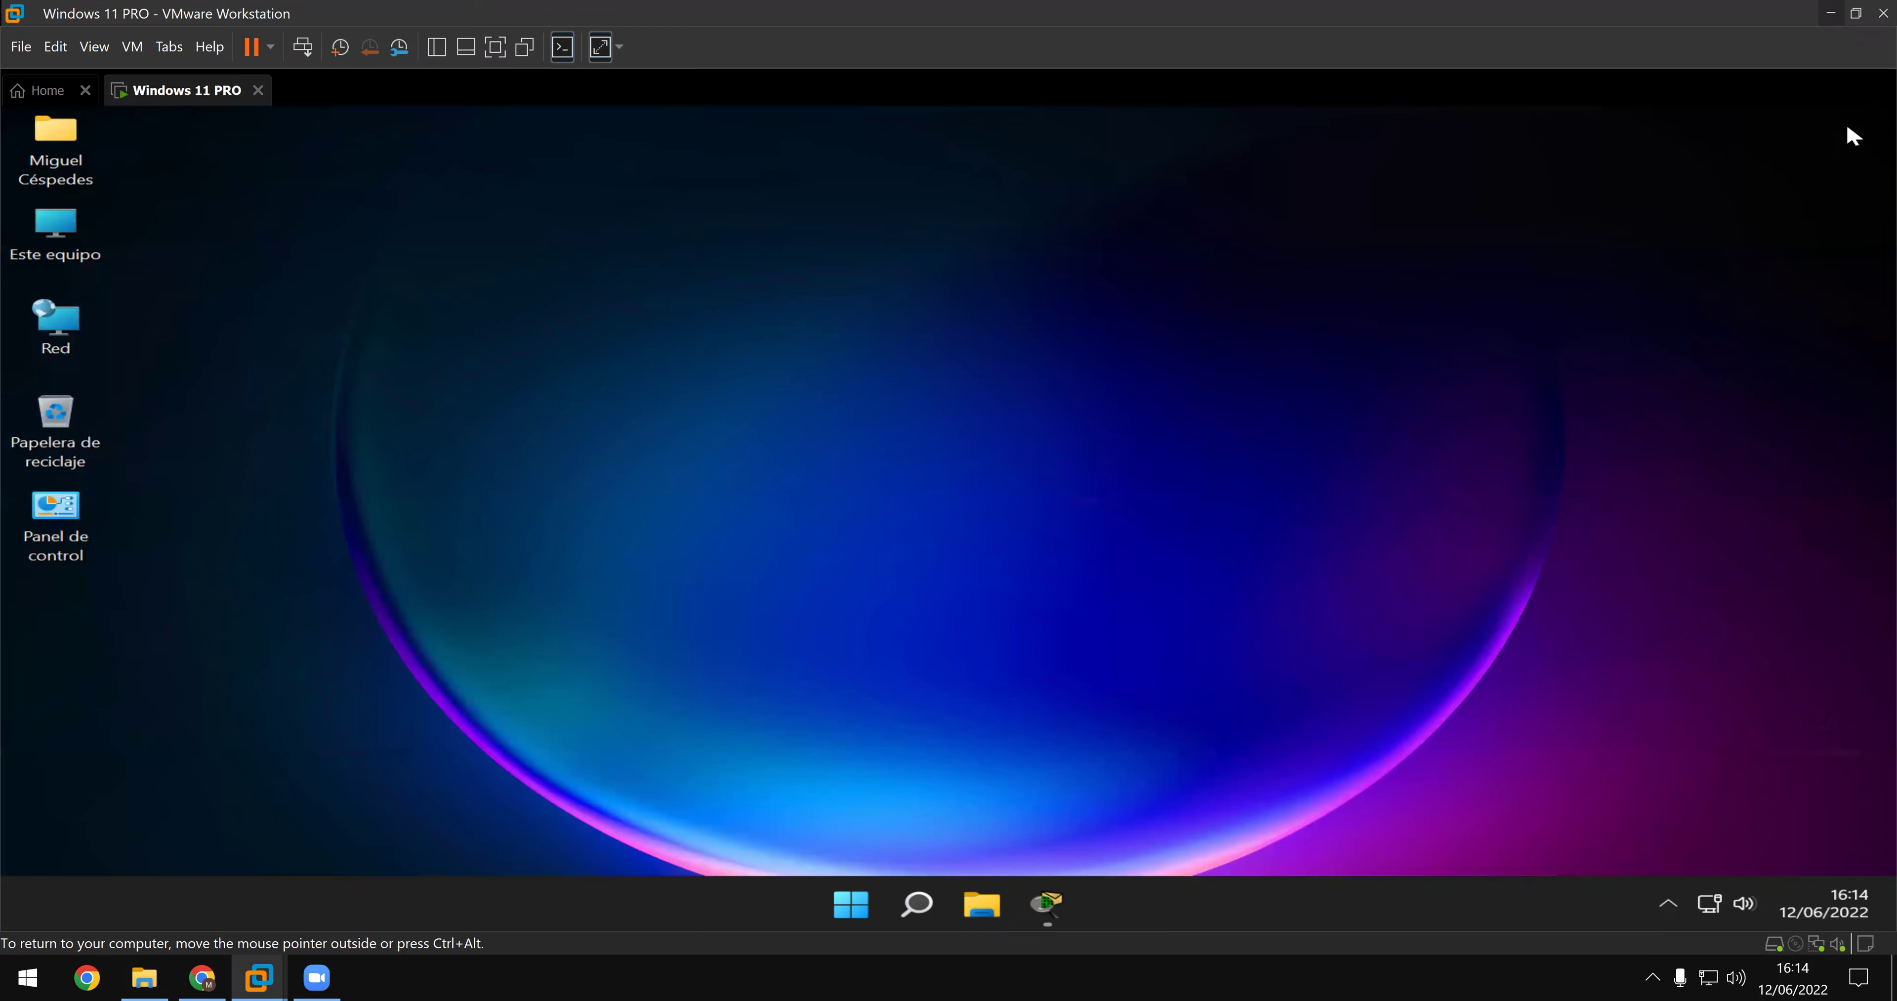
{"action": "right_click", "coordinate": [339, 643]}
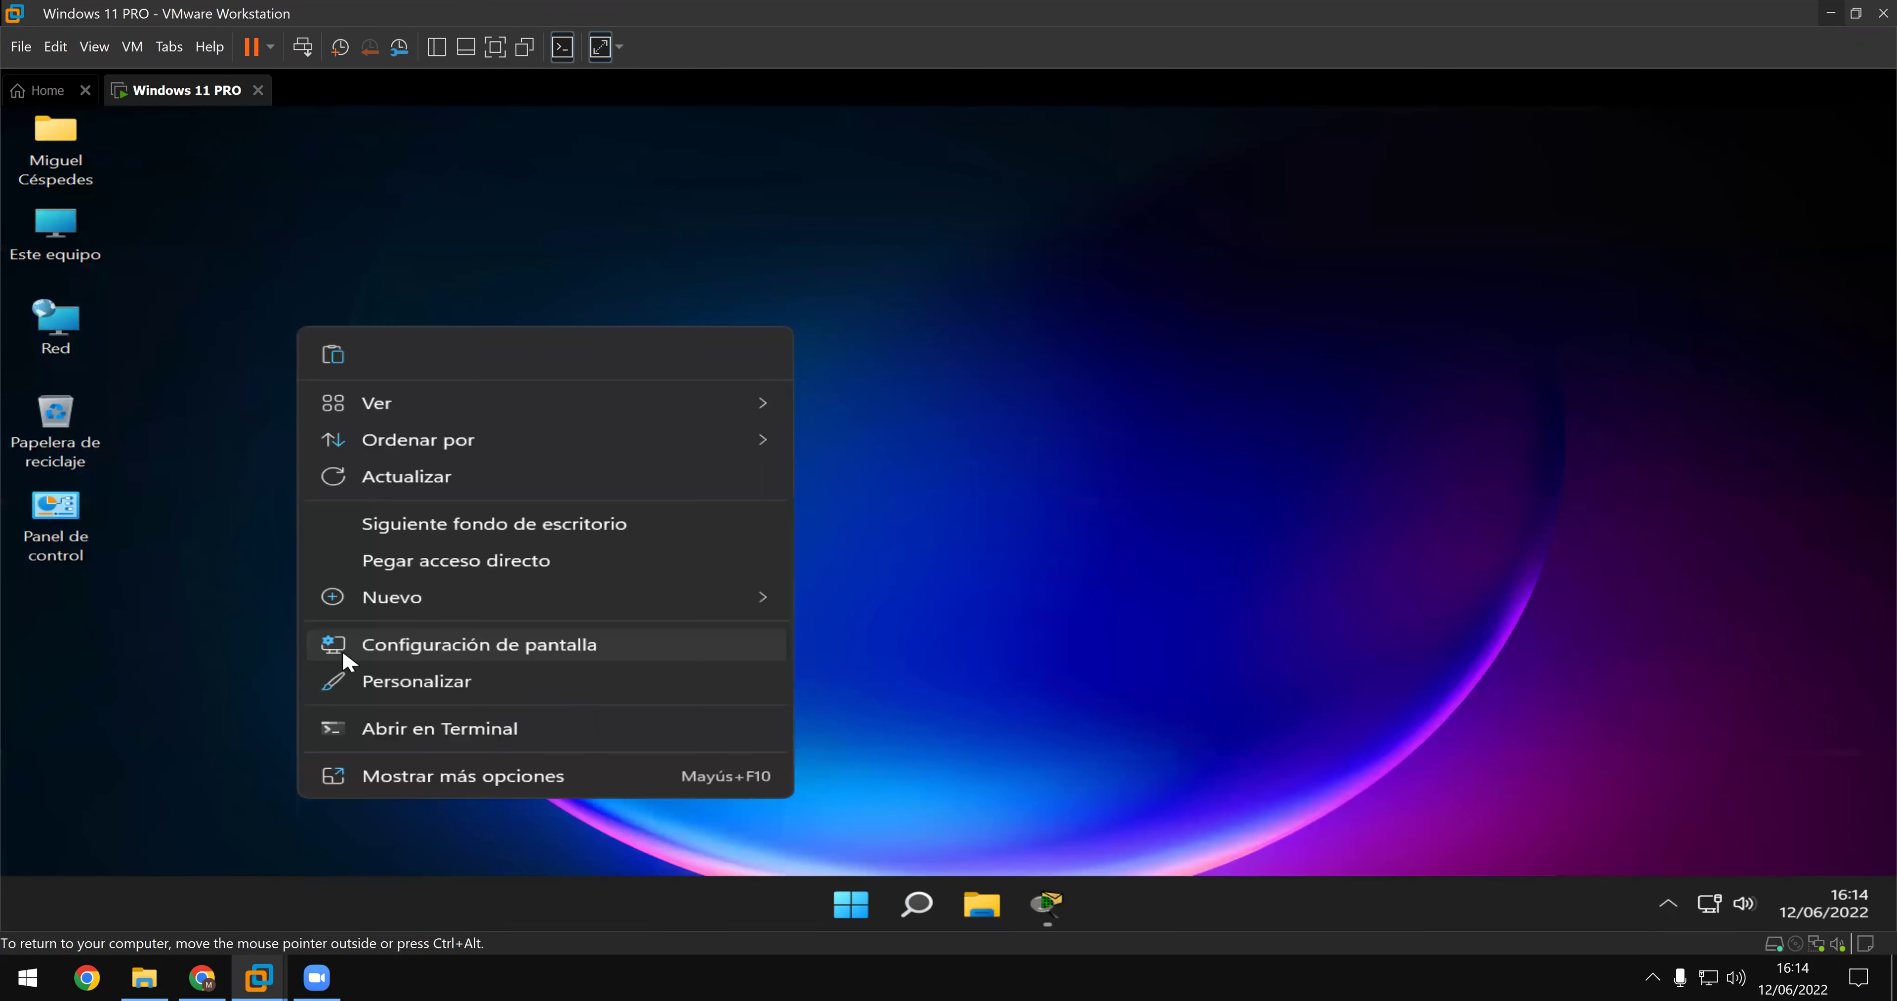
{"action": "left_click", "coordinate": [333, 354]}
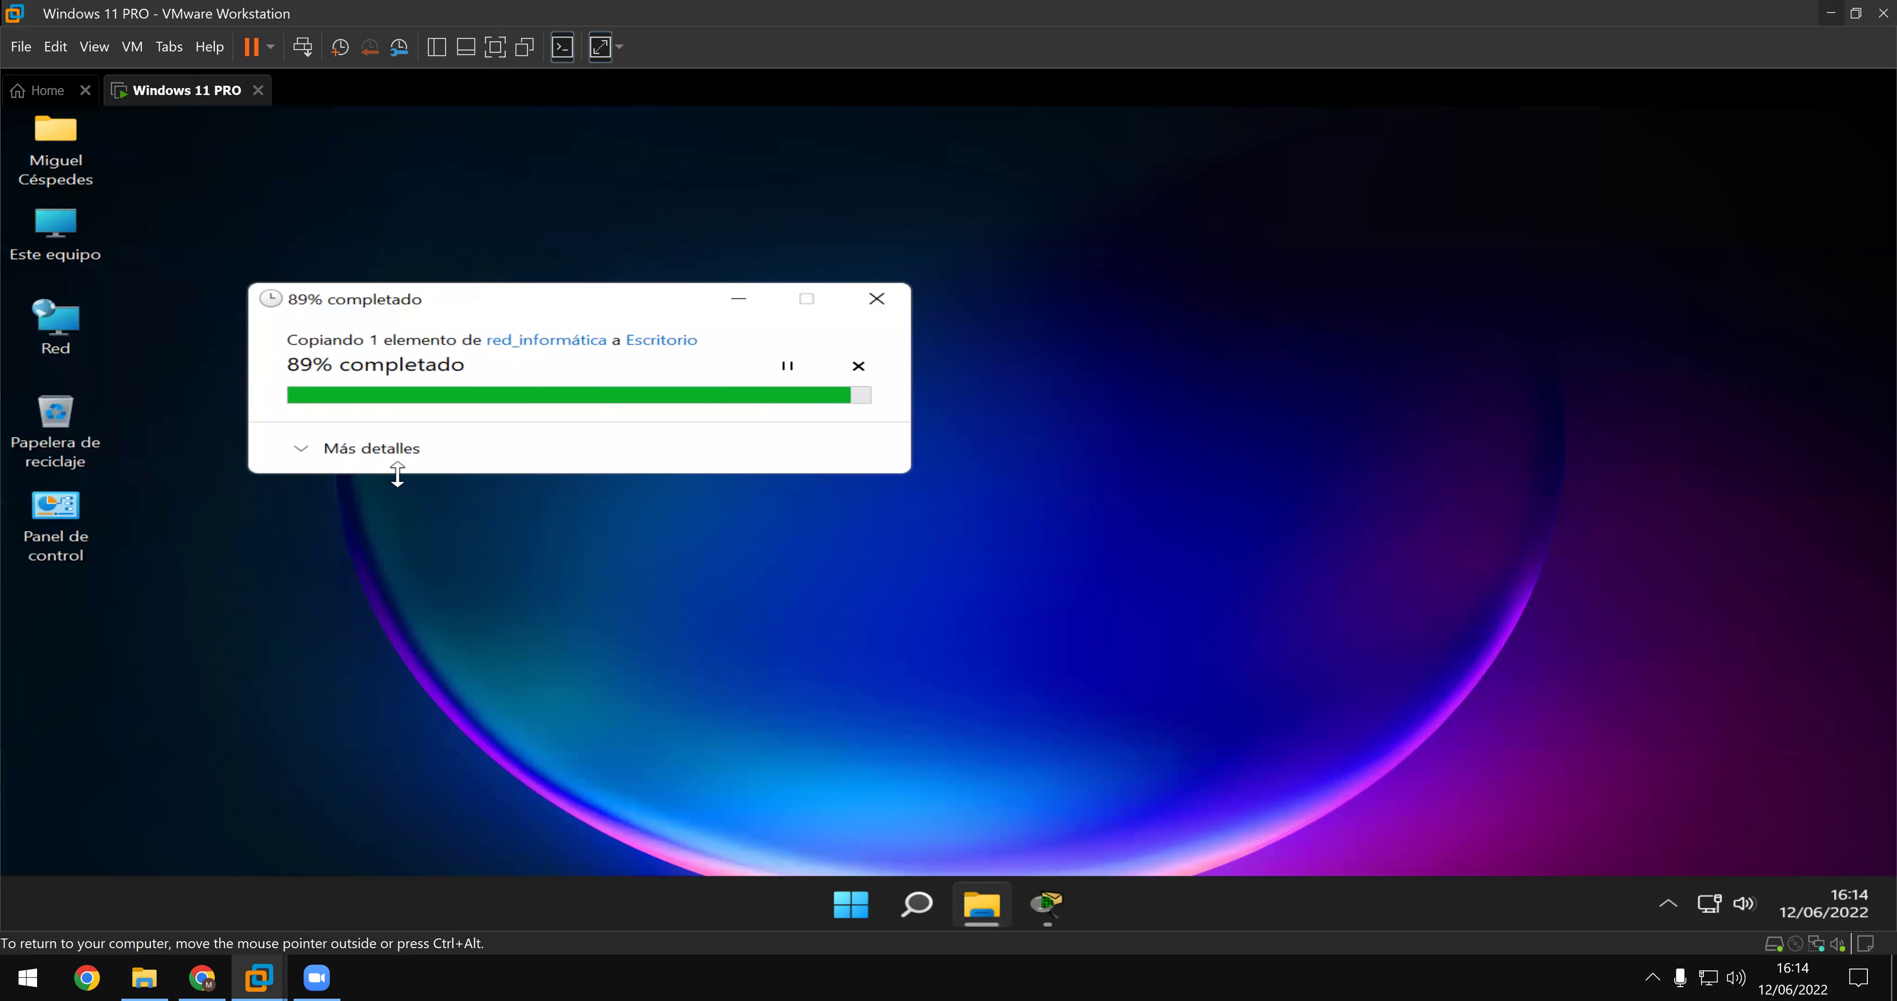
- Launch the PacketTracer63_setup installer from the desktop and answer the Exit Setup prompt
{"action": "left_click", "coordinate": [76, 609]}
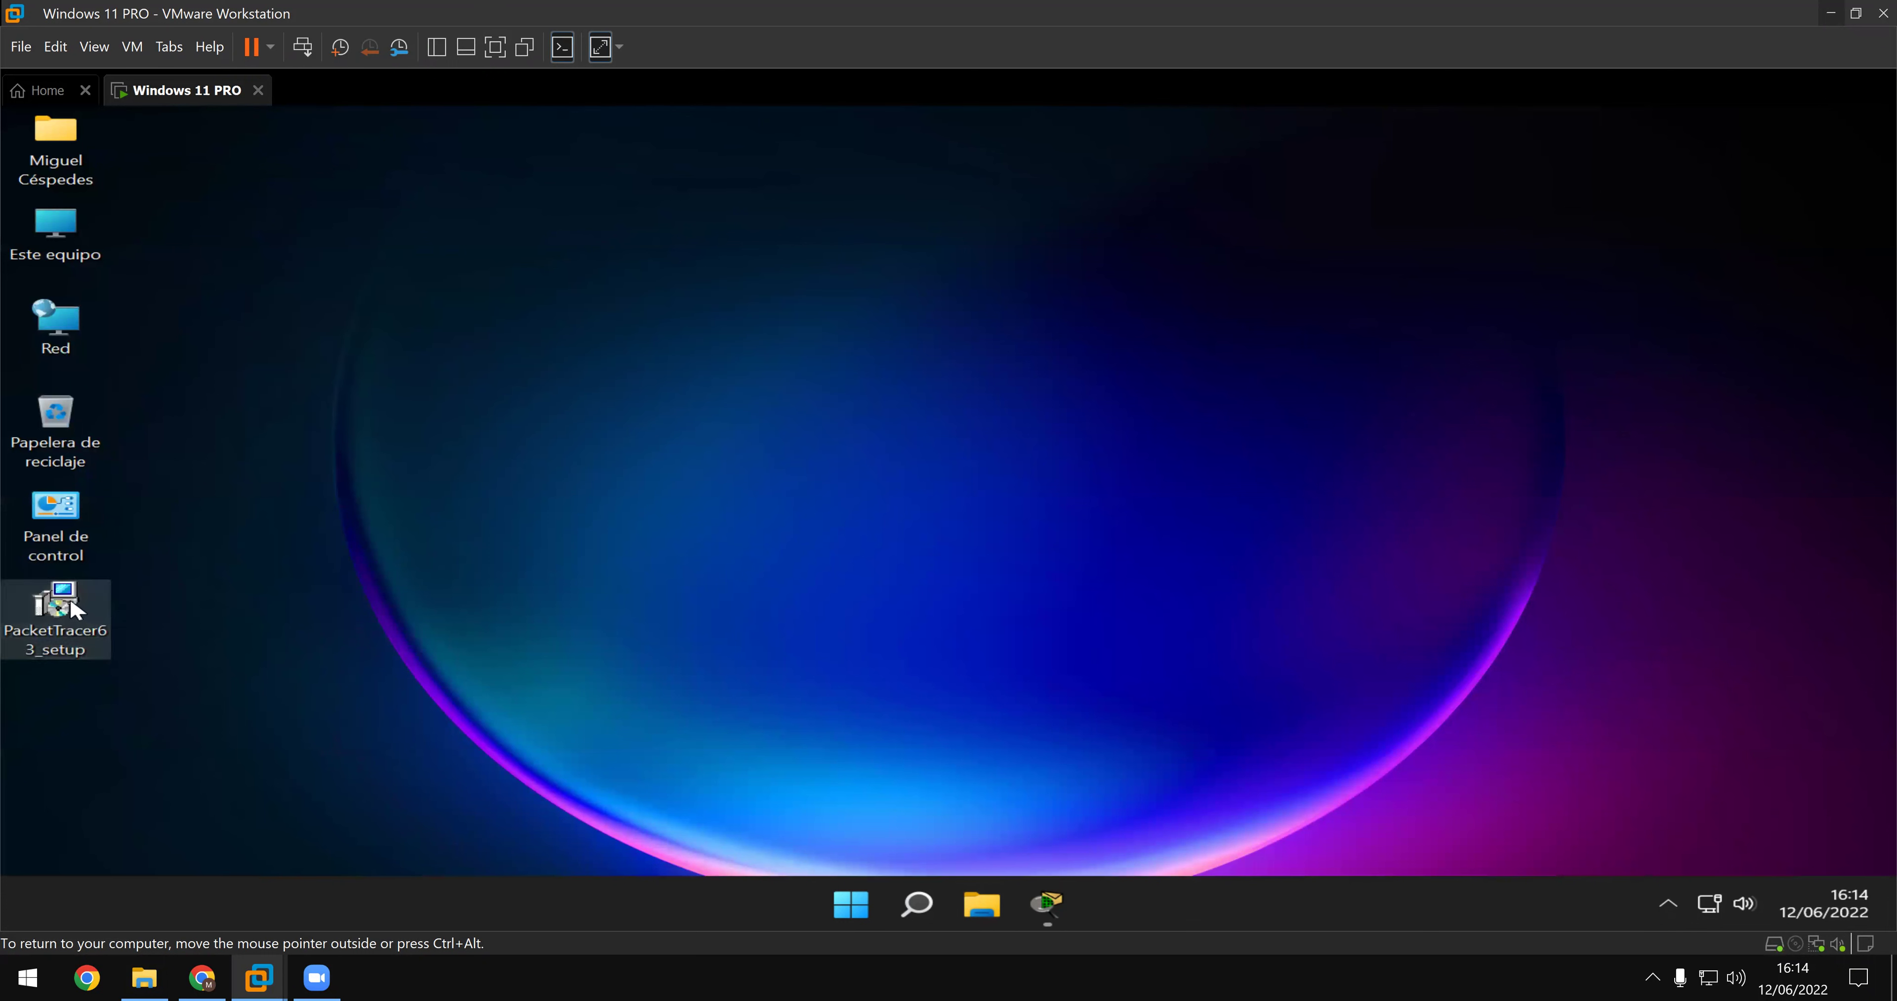
{"action": "double_click", "coordinate": [75, 607]}
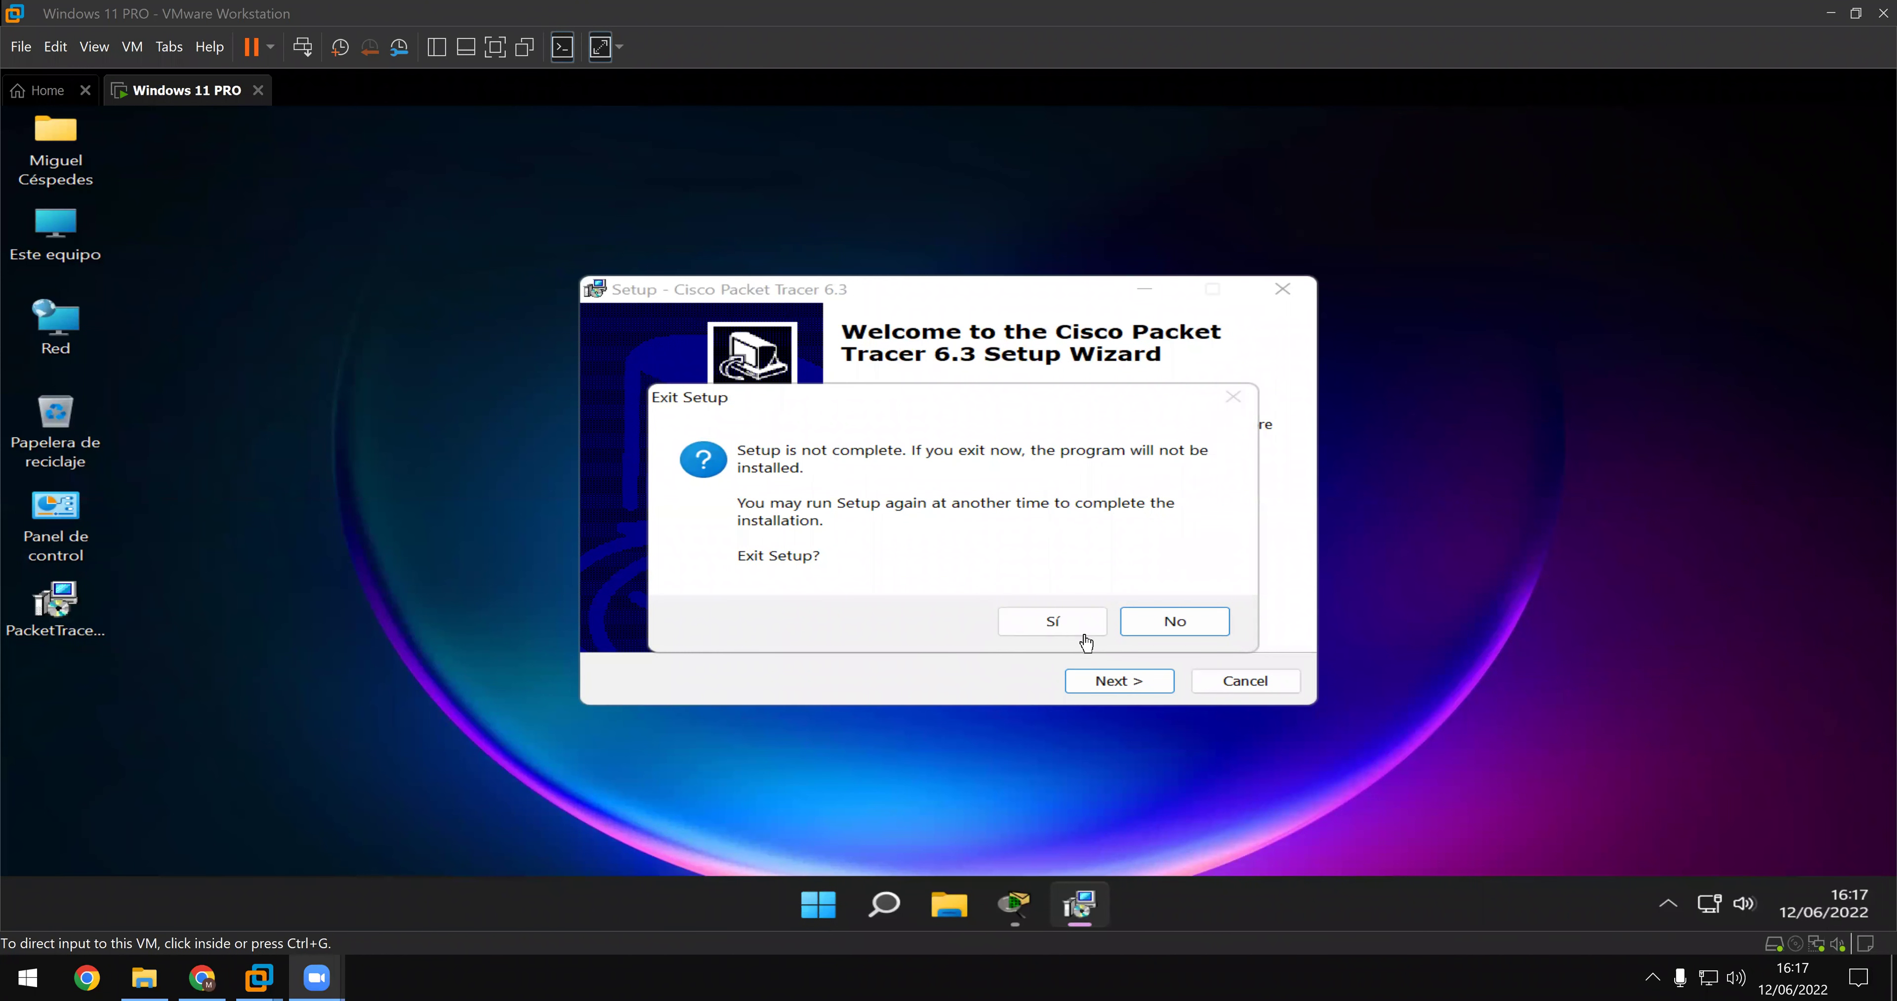
{"action": "left_click", "coordinate": [1073, 627]}
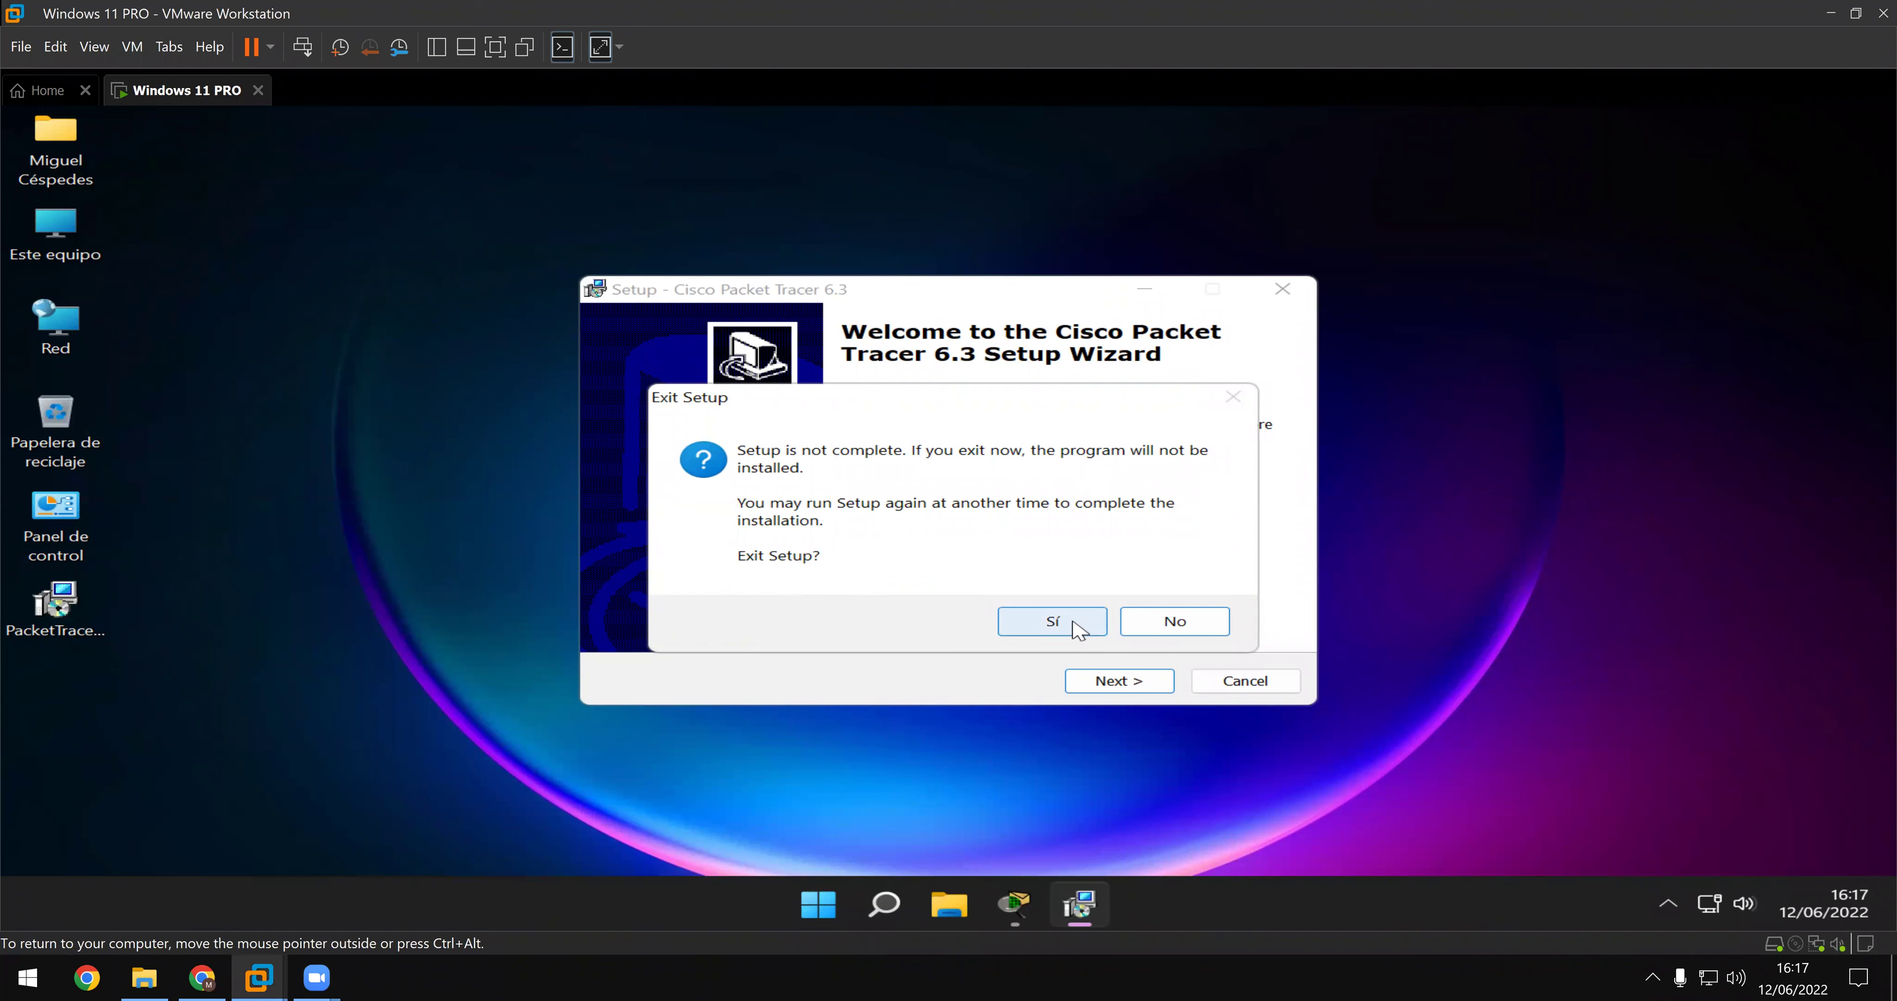
{"action": "left_click", "coordinate": [1073, 626]}
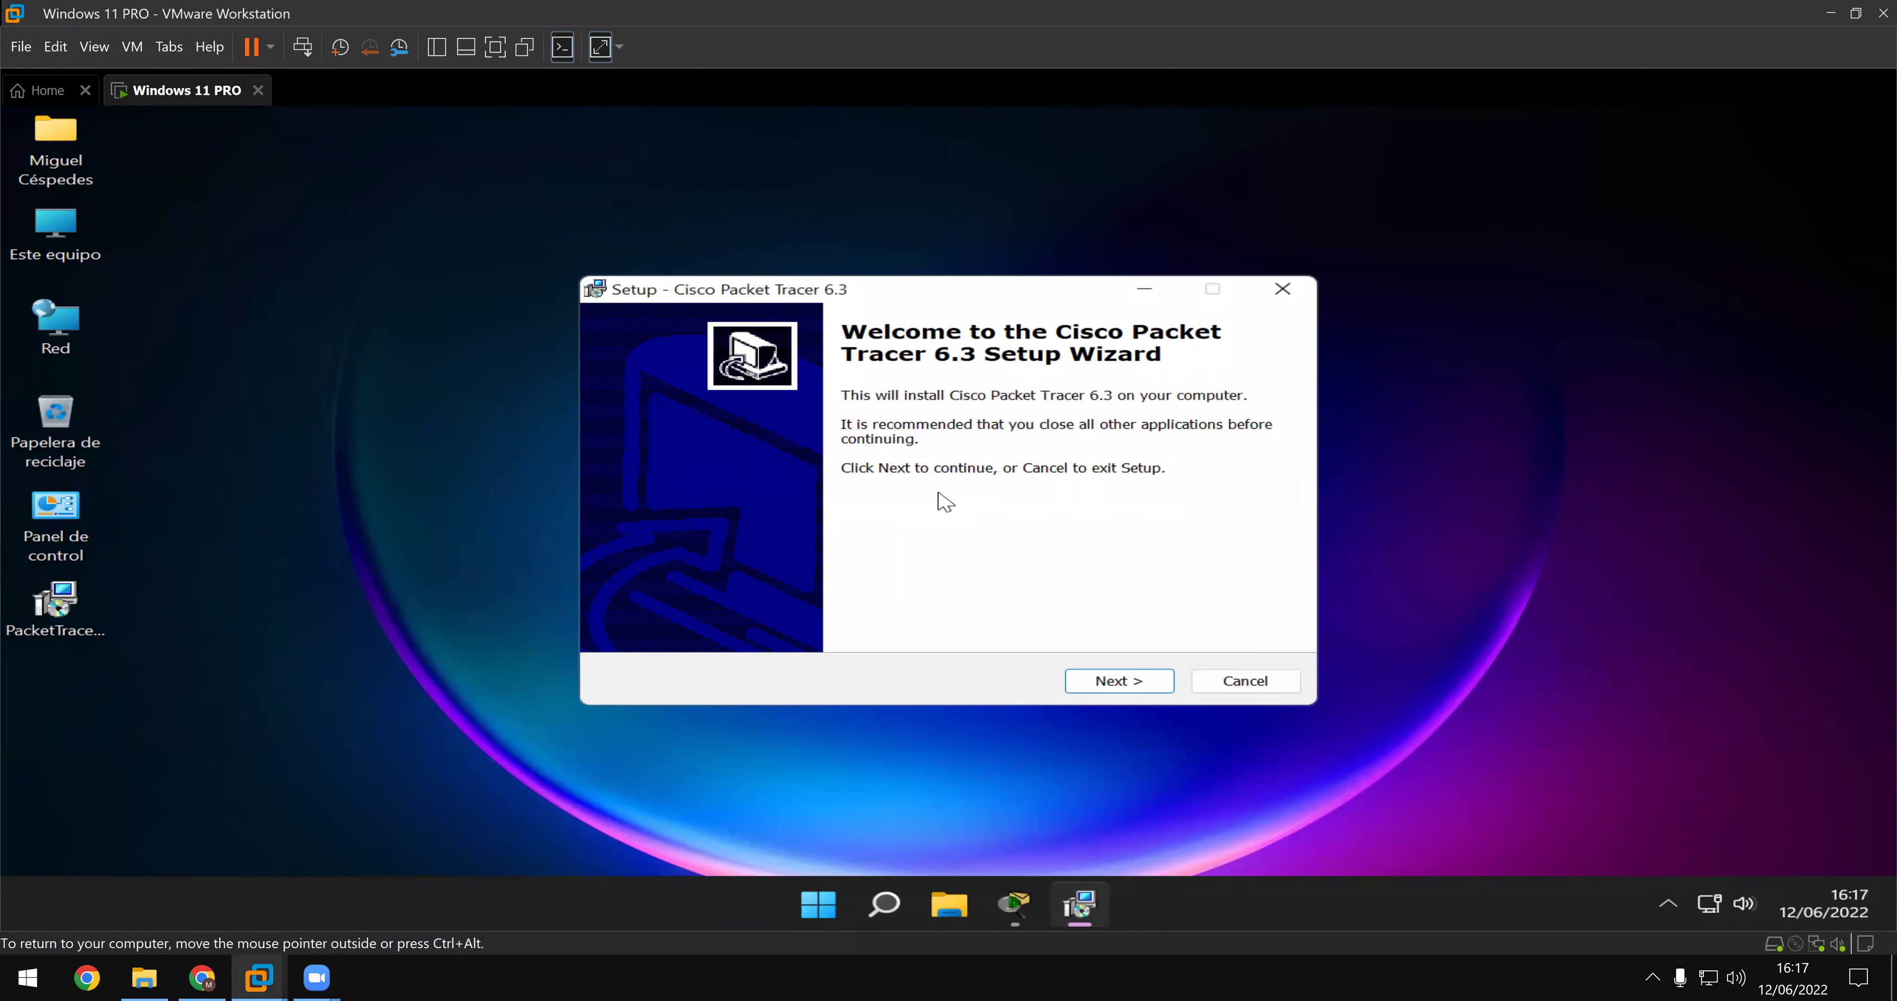
- Accept the license agreement and install Cisco Packet Tracer 6.3 in C:\Program Files (x86)\Cisco Packet Tracer 6.3 with desktop and Quick Launch icons
{"action": "left_click", "coordinate": [1139, 688]}
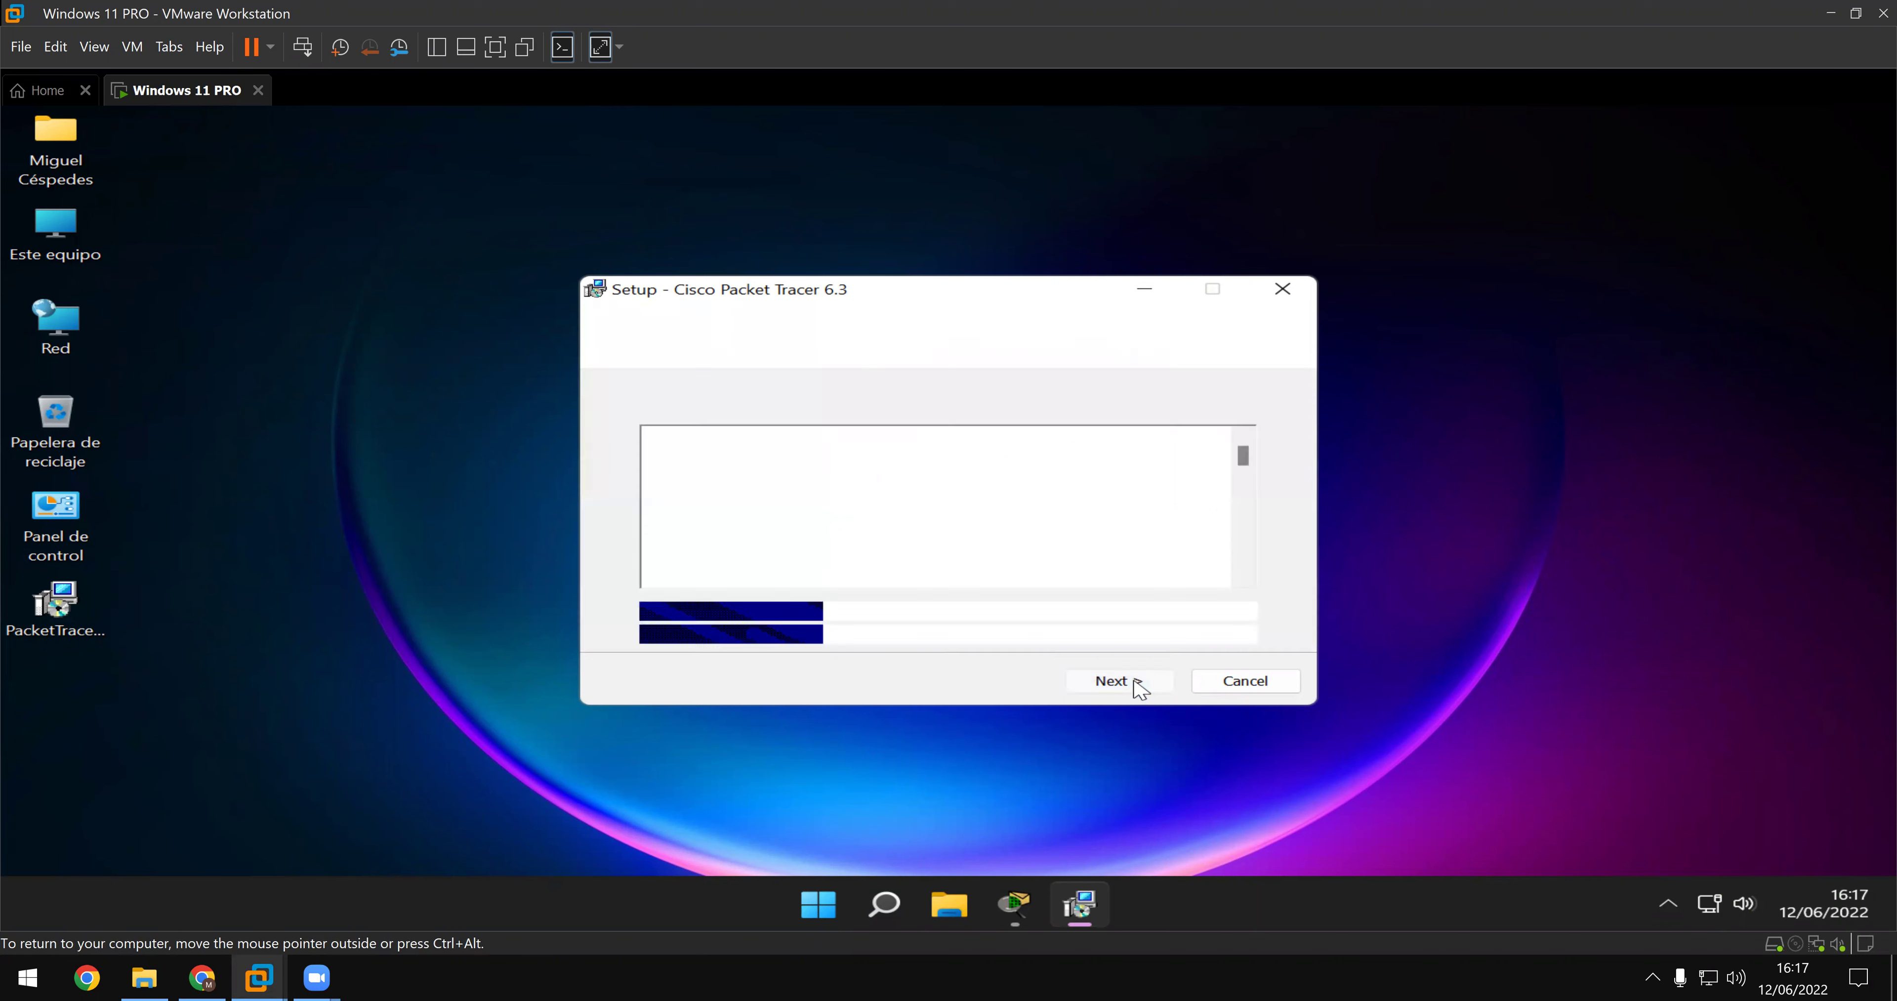
{"action": "left_click", "coordinate": [812, 612]}
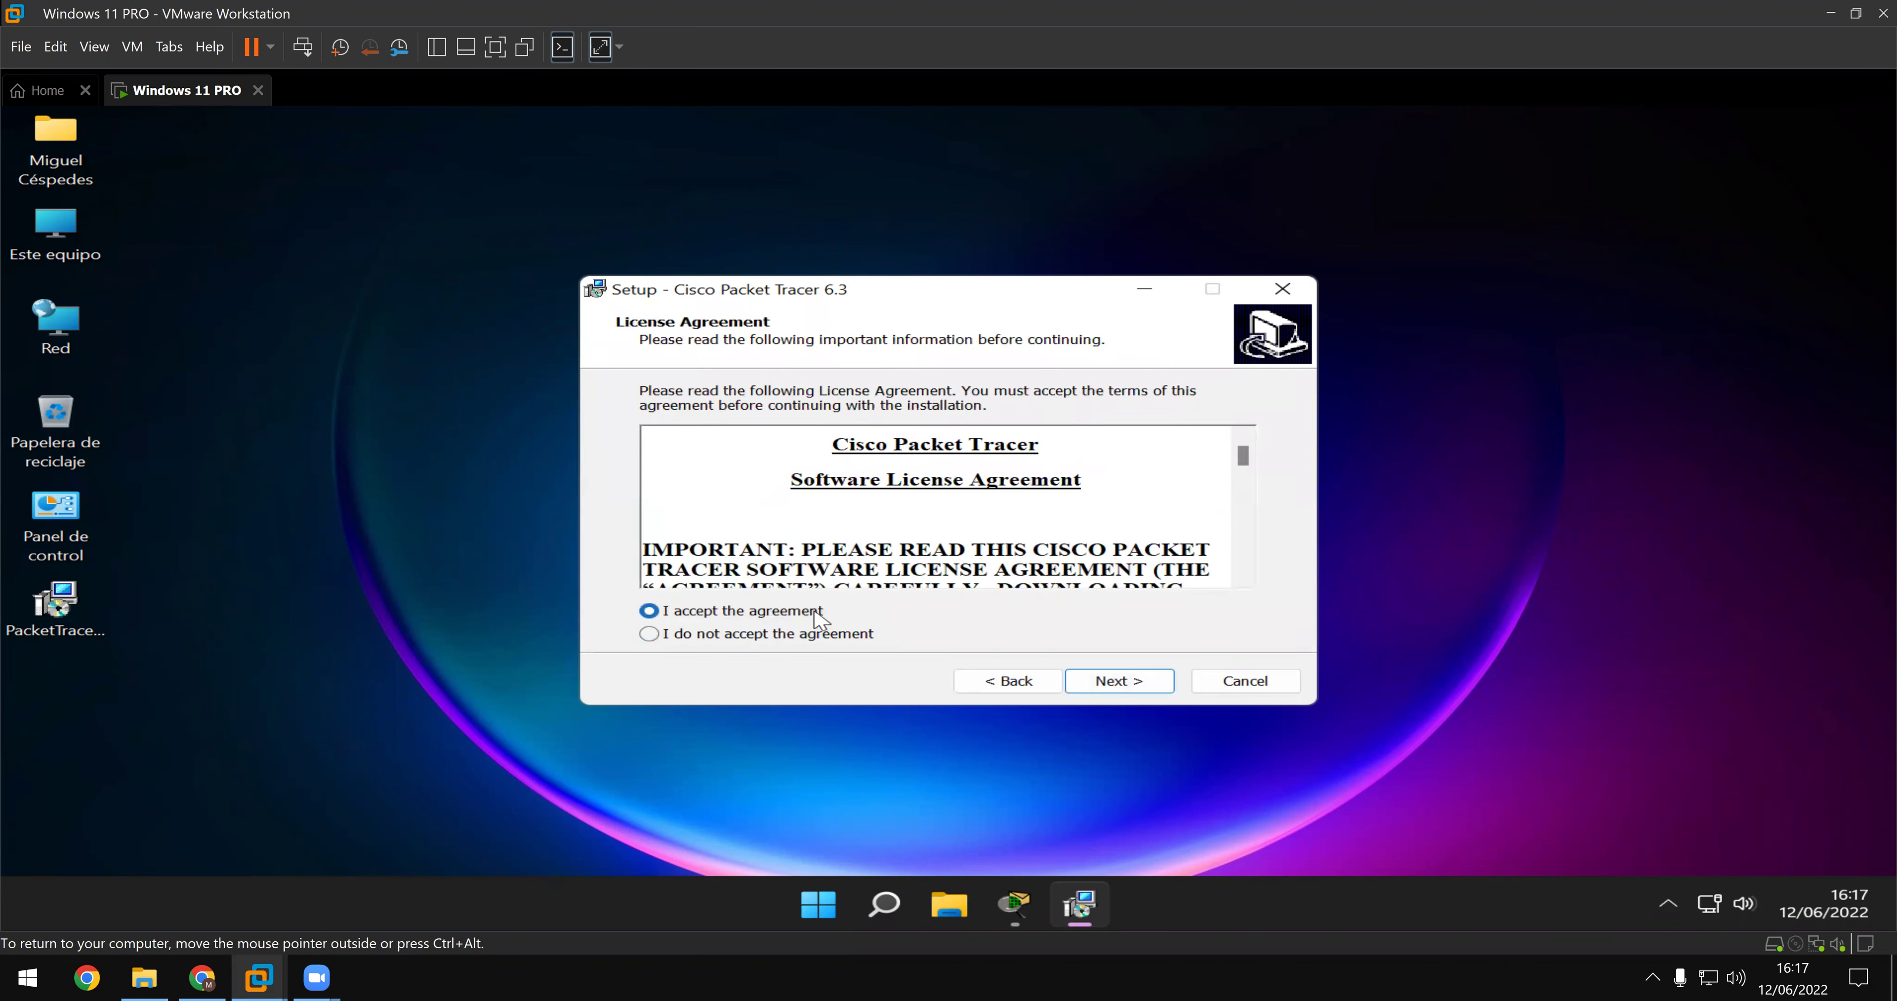
{"action": "left_click", "coordinate": [1119, 682]}
{"action": "left_click", "coordinate": [1124, 689]}
{"action": "left_click", "coordinate": [1120, 683]}
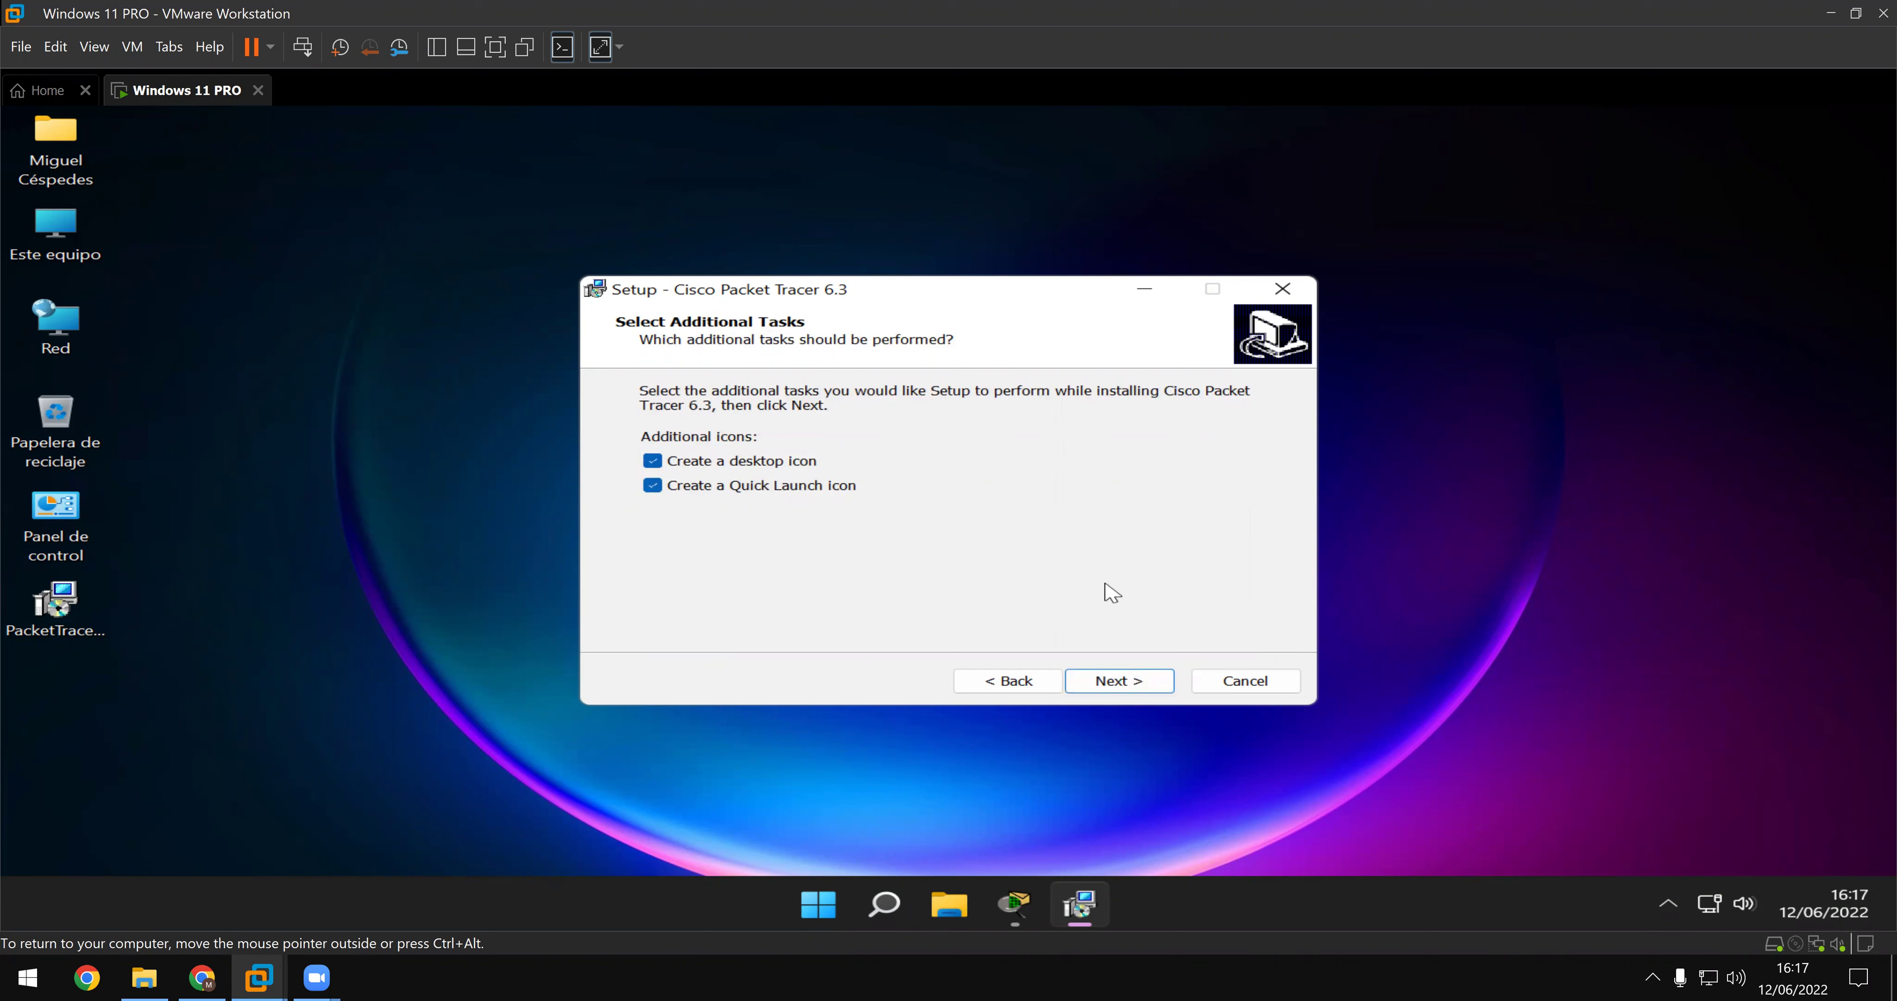
{"action": "left_click", "coordinate": [1146, 684]}
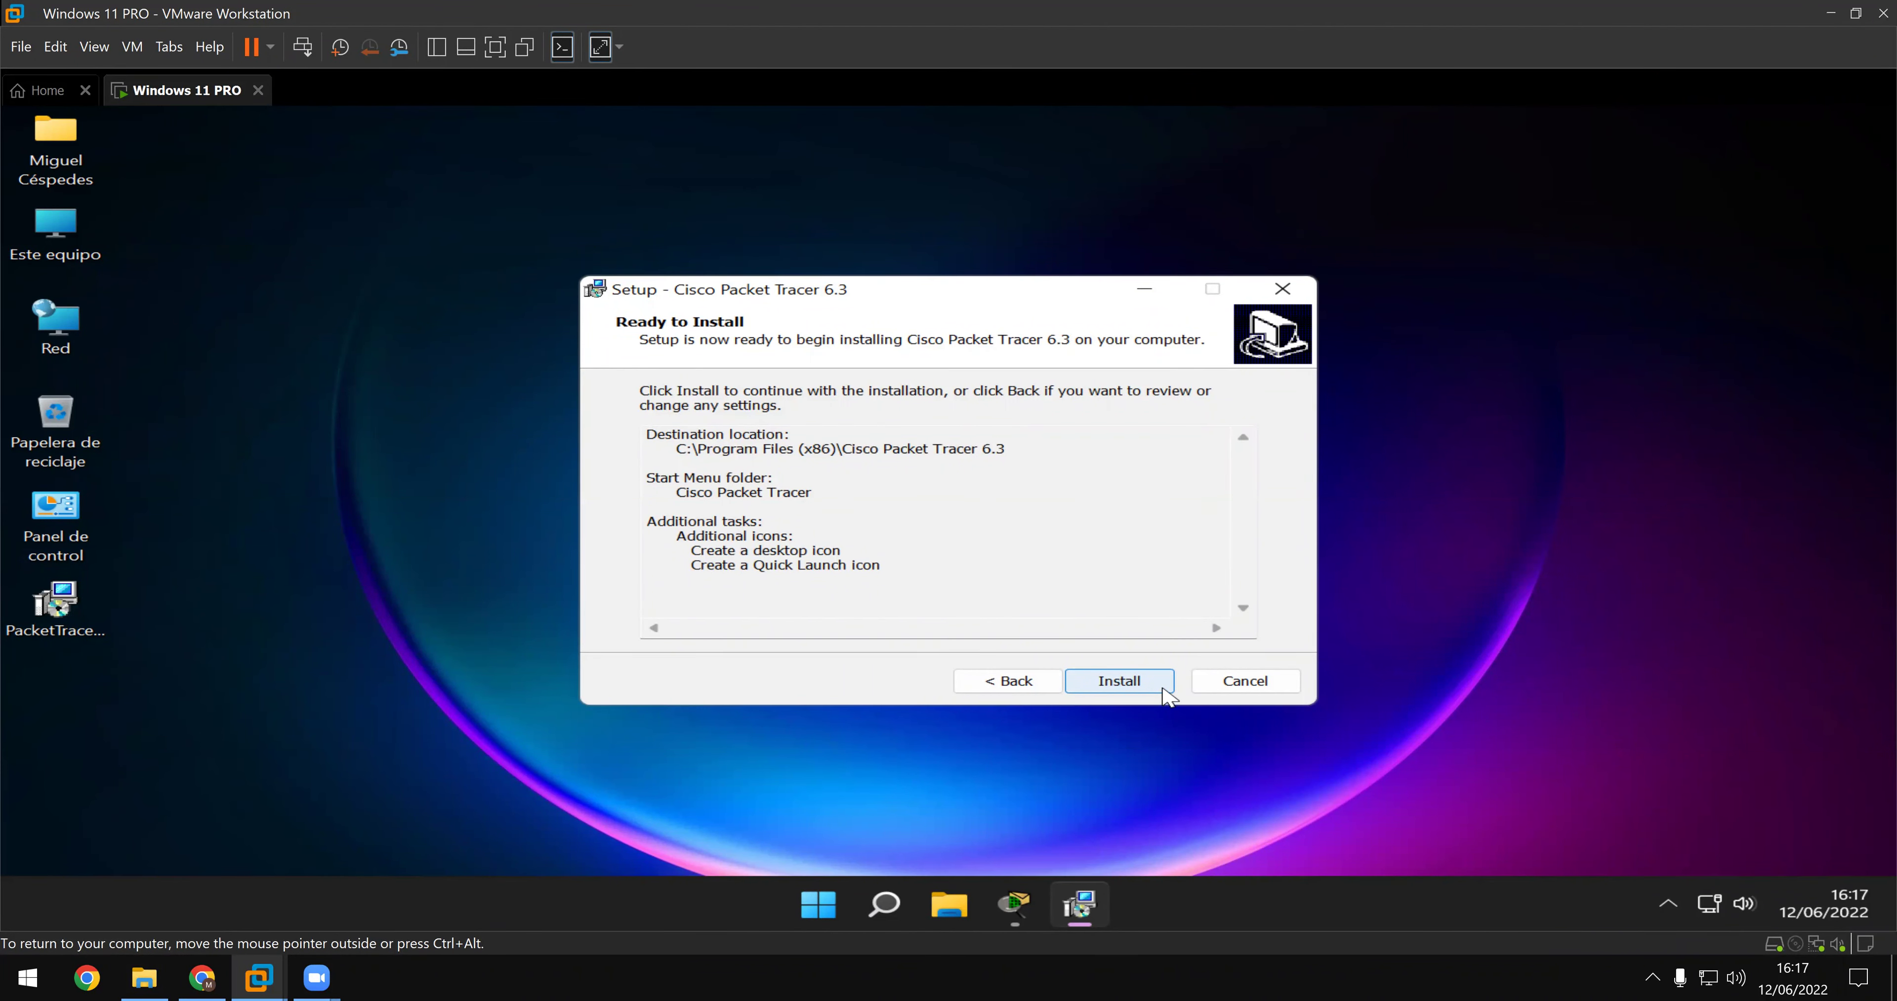
{"action": "left_click", "coordinate": [1163, 690]}
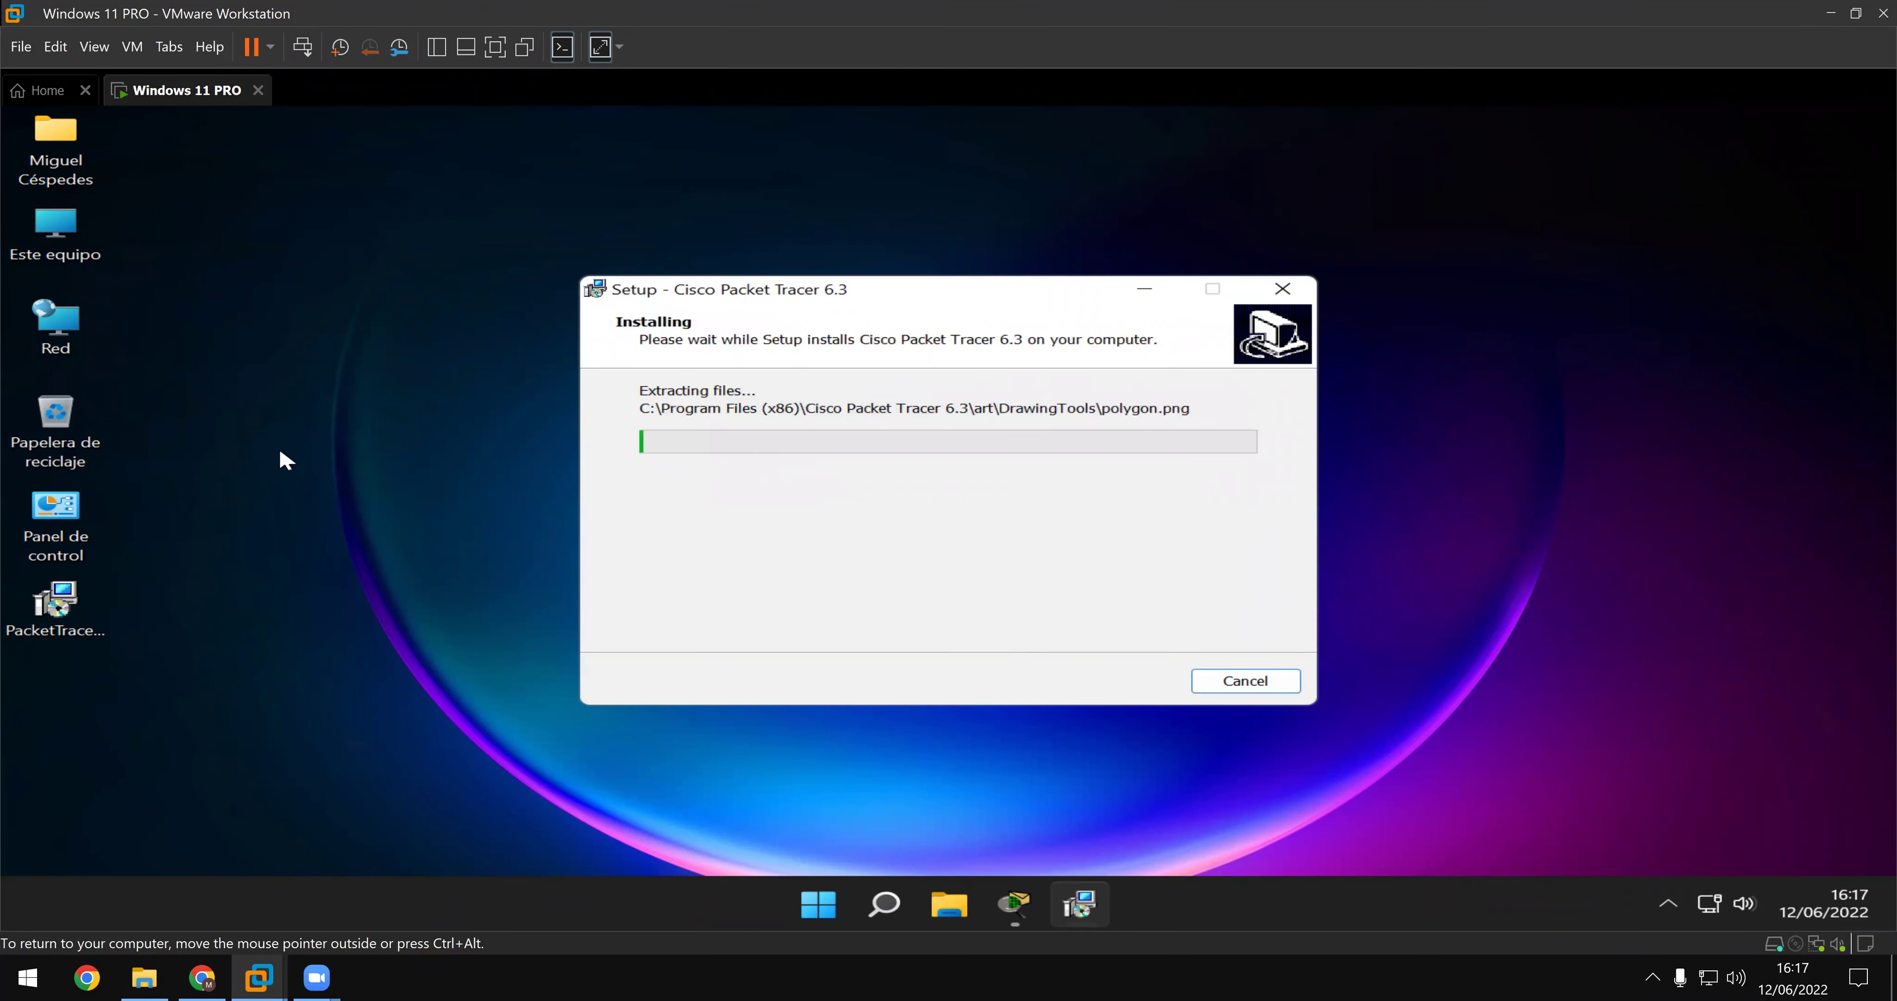
- During the installation, move the setup window aside and check the running Cisco Packet Tracer window and the hidden tray icons
{"action": "left_click_drag", "start_coordinate": [887, 297], "coordinate": [854, 233]}
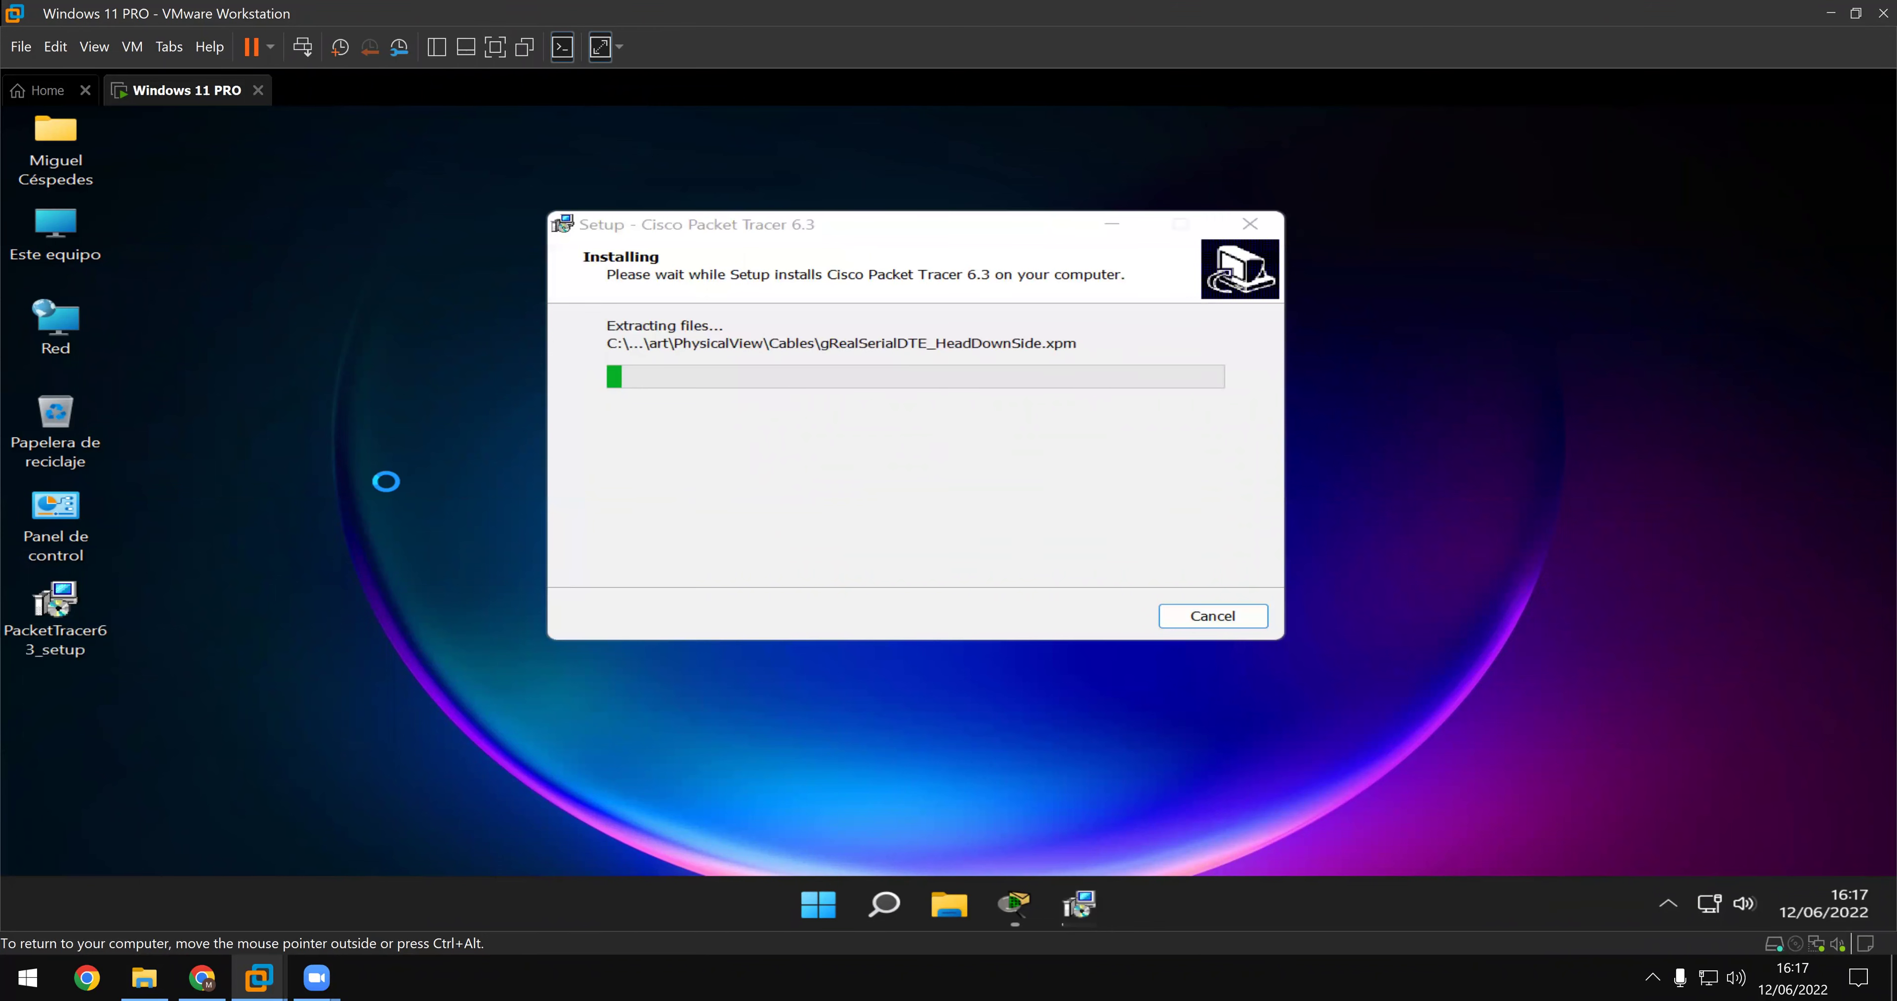
{"action": "right_click", "coordinate": [449, 502]}
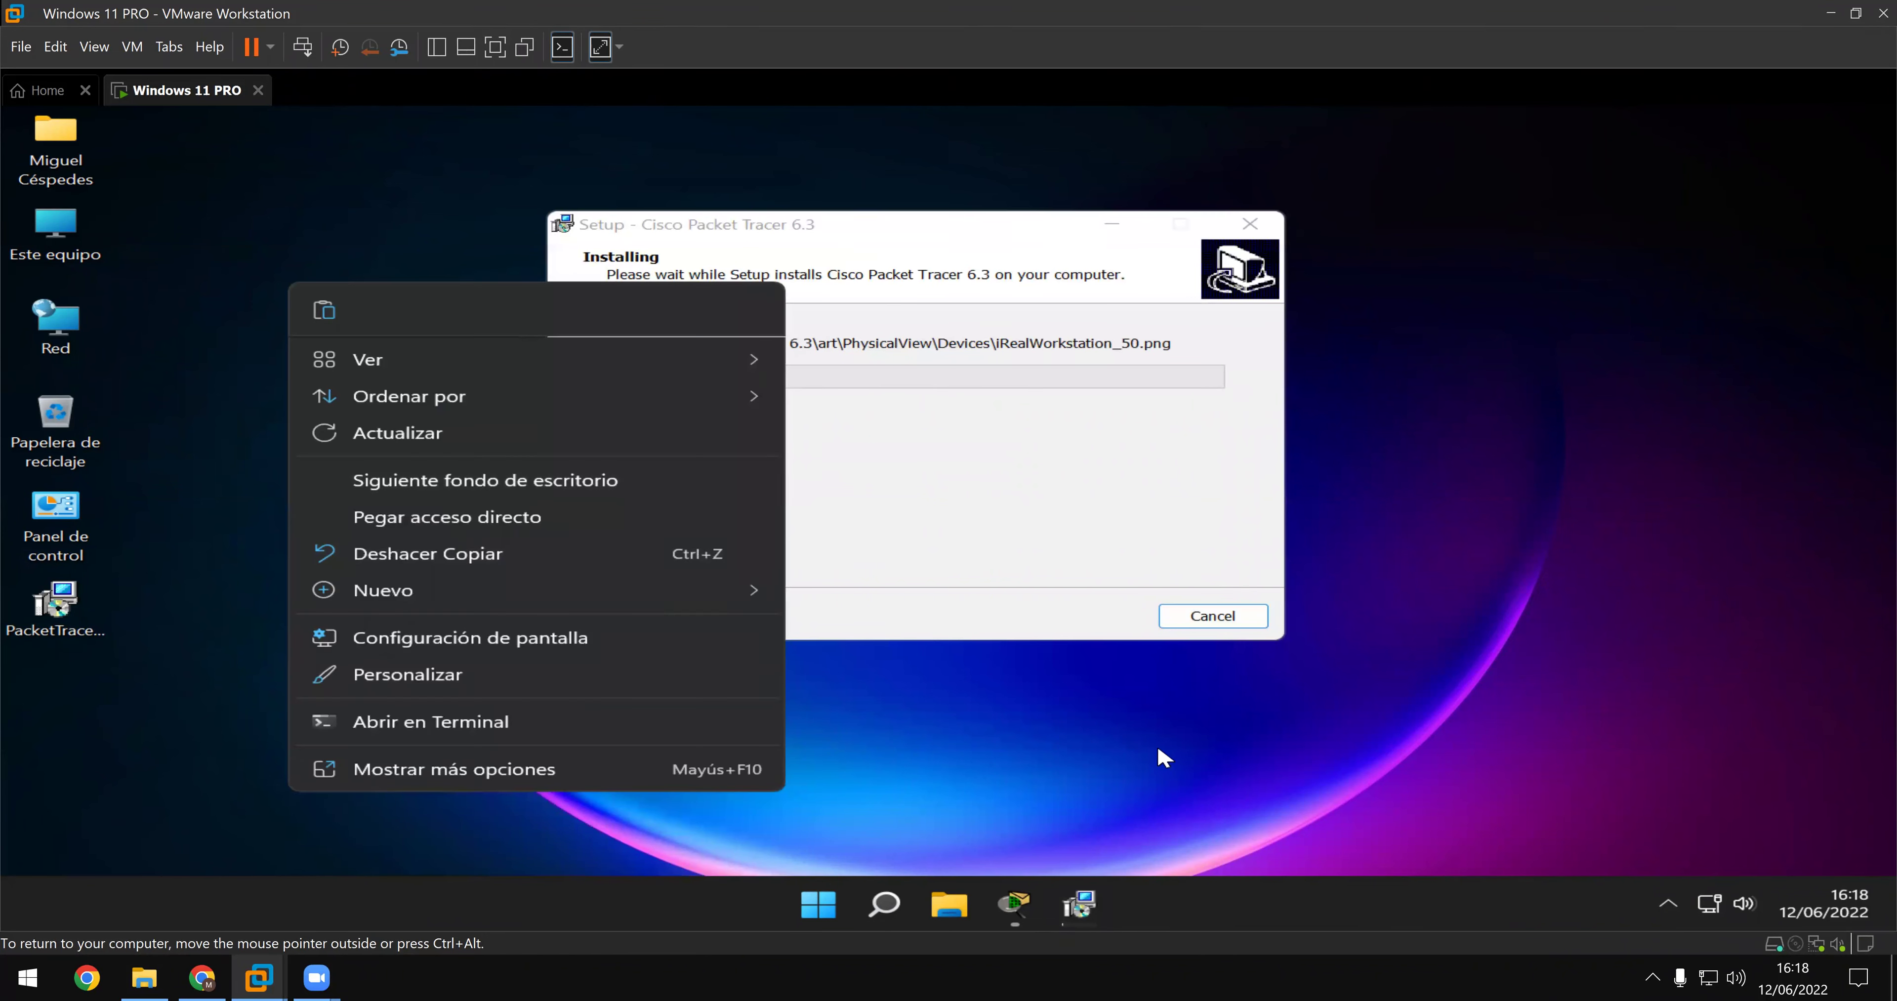
{"action": "left_click", "coordinate": [1164, 758]}
{"action": "left_click", "coordinate": [1016, 907]}
{"action": "left_click", "coordinate": [1016, 906]}
{"action": "left_click", "coordinate": [1016, 907]}
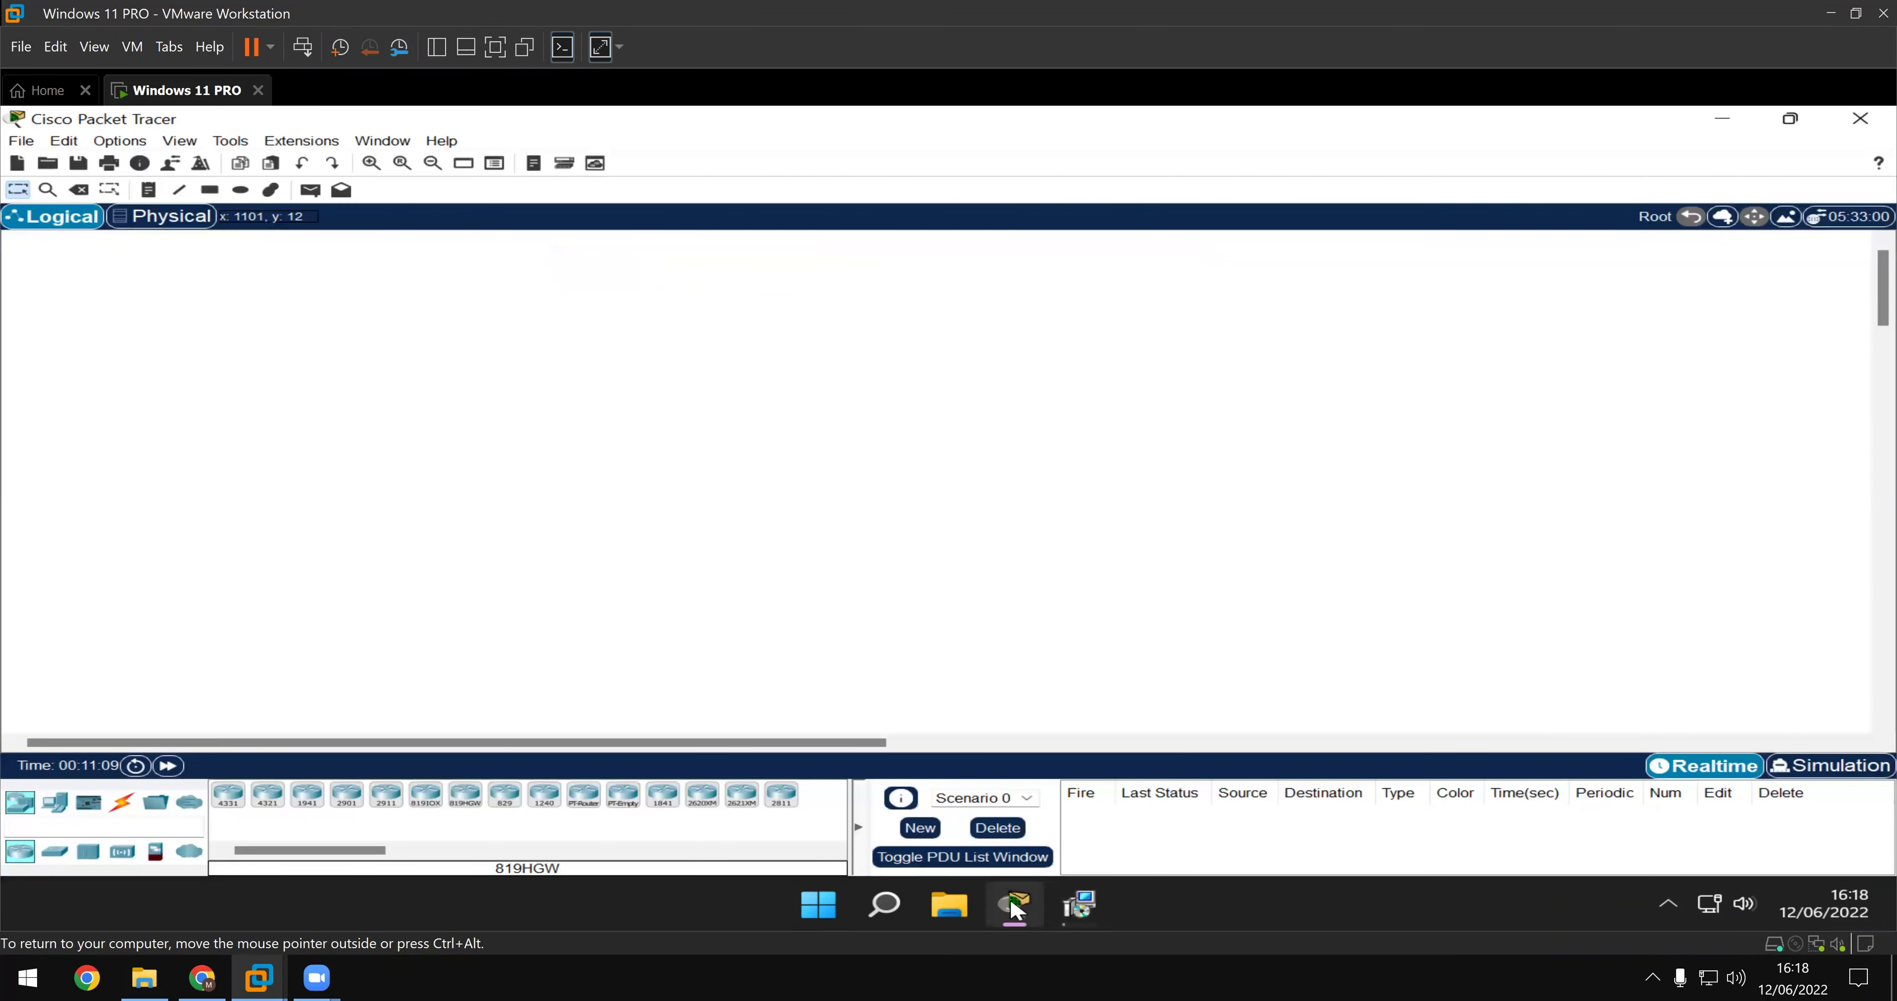
{"action": "left_click", "coordinate": [1015, 907]}
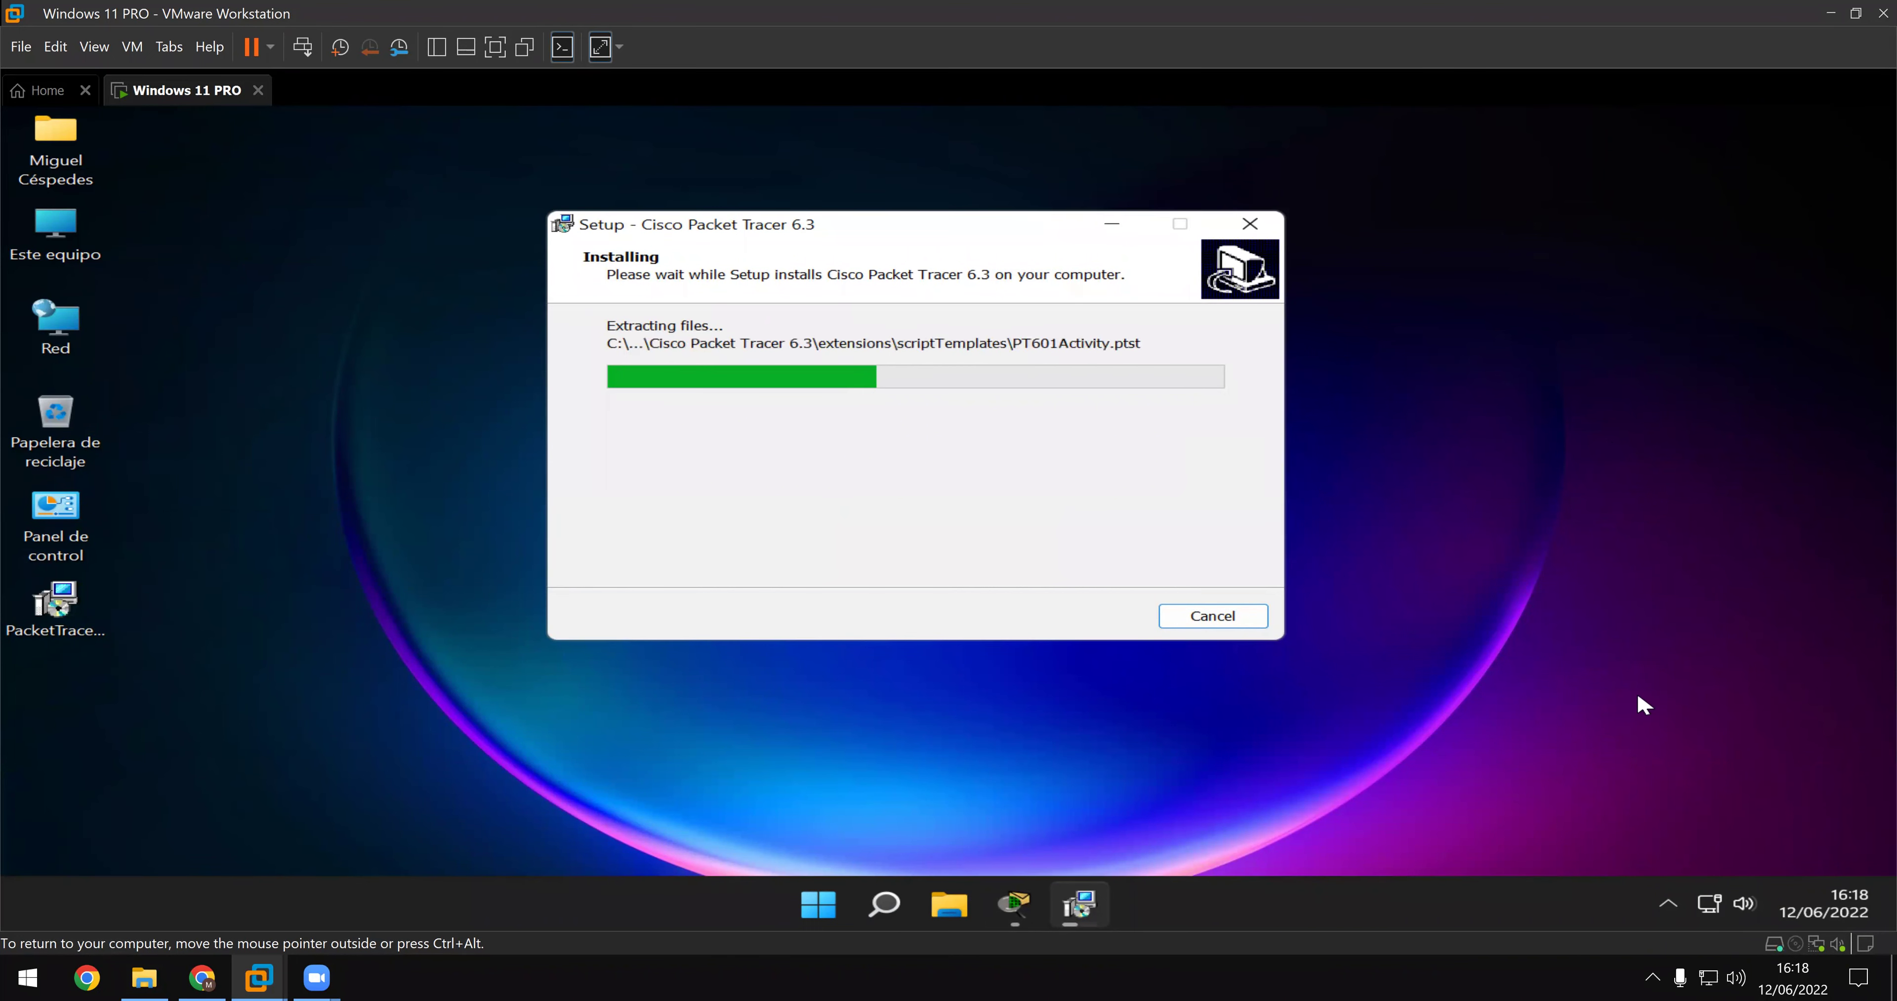
{"action": "left_click", "coordinate": [1661, 900]}
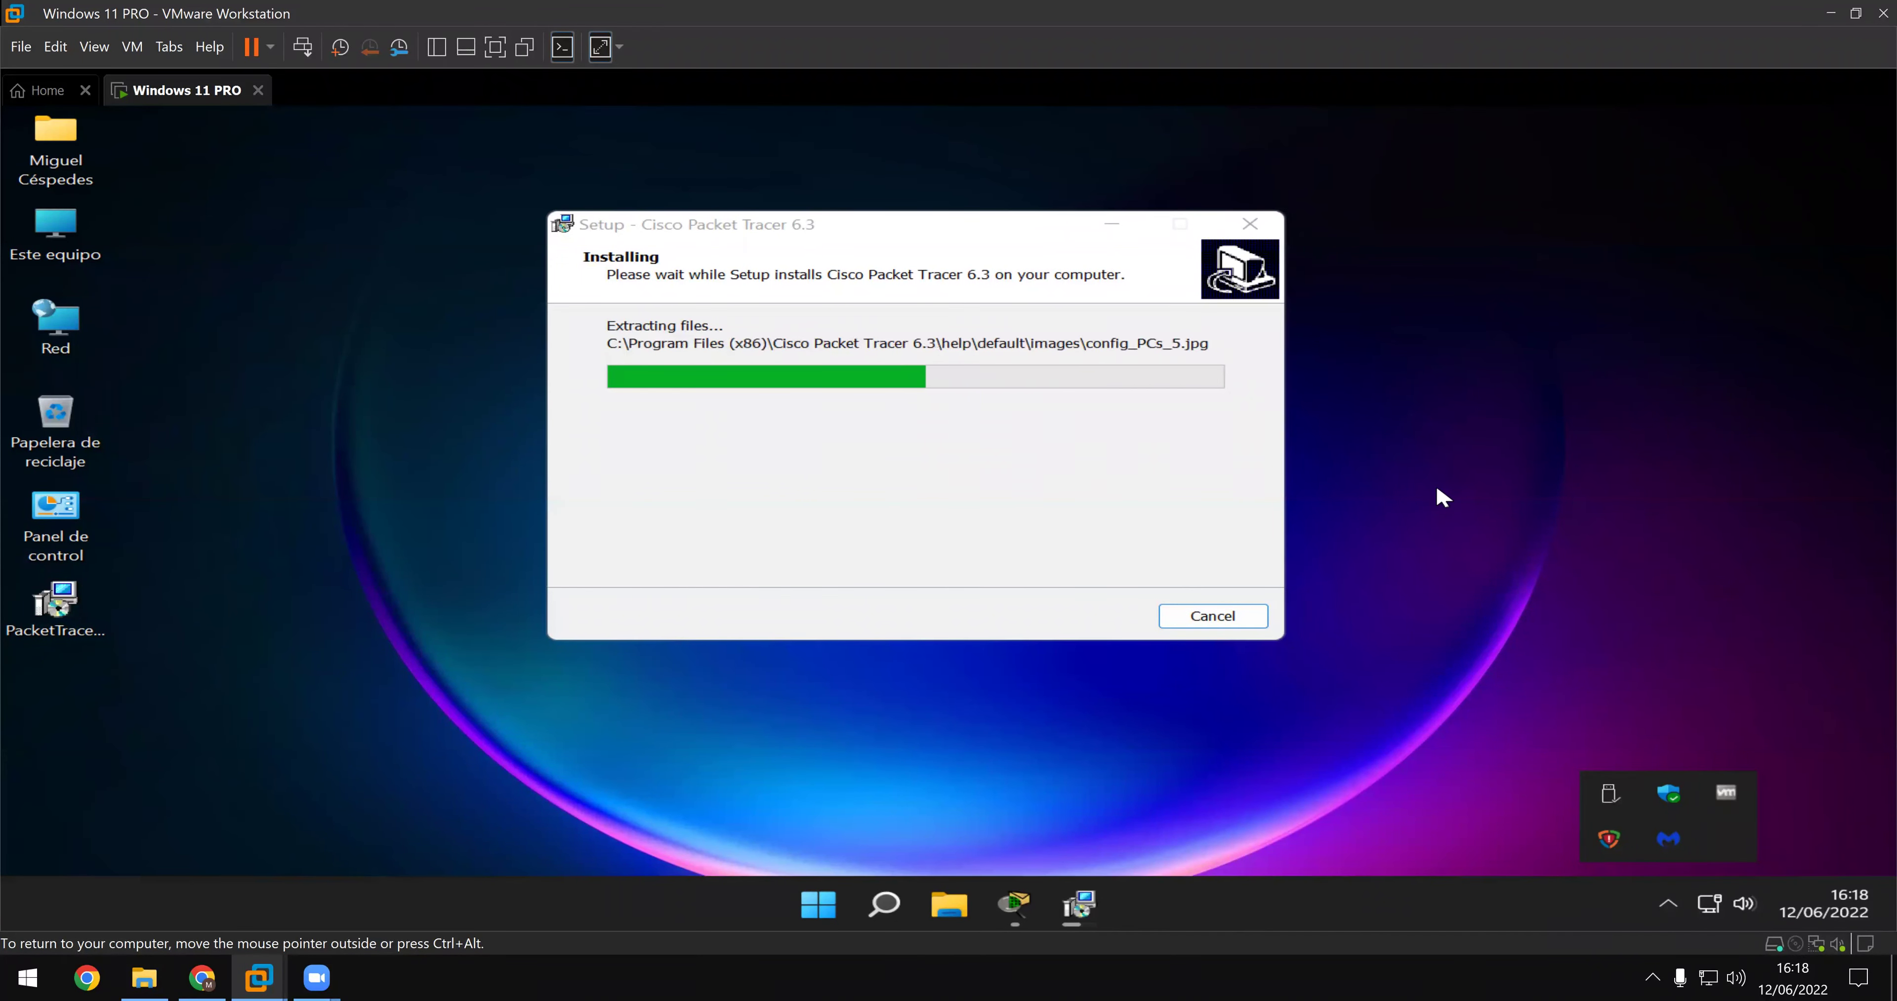
- Browse the ICONOS folder on drive C, look inside PROGRAMAS PARA BACKUP and return to examine the remaining ICONOS items
{"action": "double_click", "coordinate": [57, 227]}
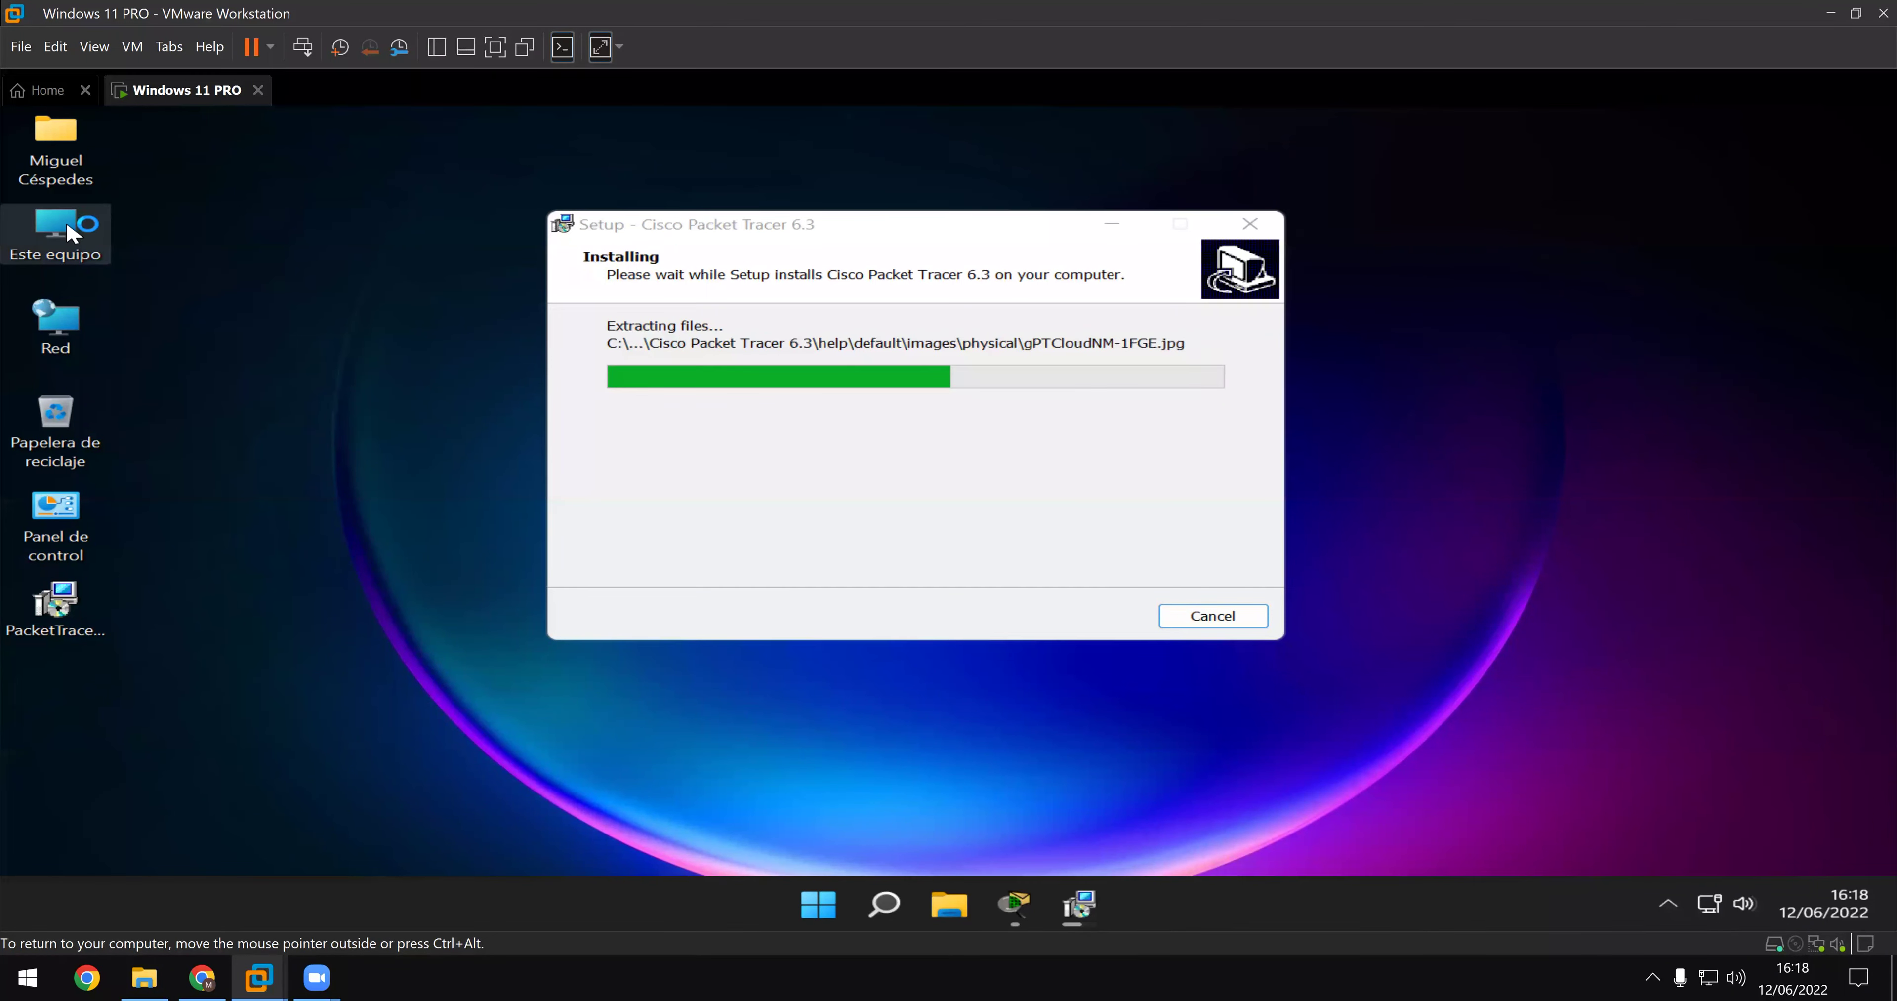
{"action": "double_click", "coordinate": [528, 362]}
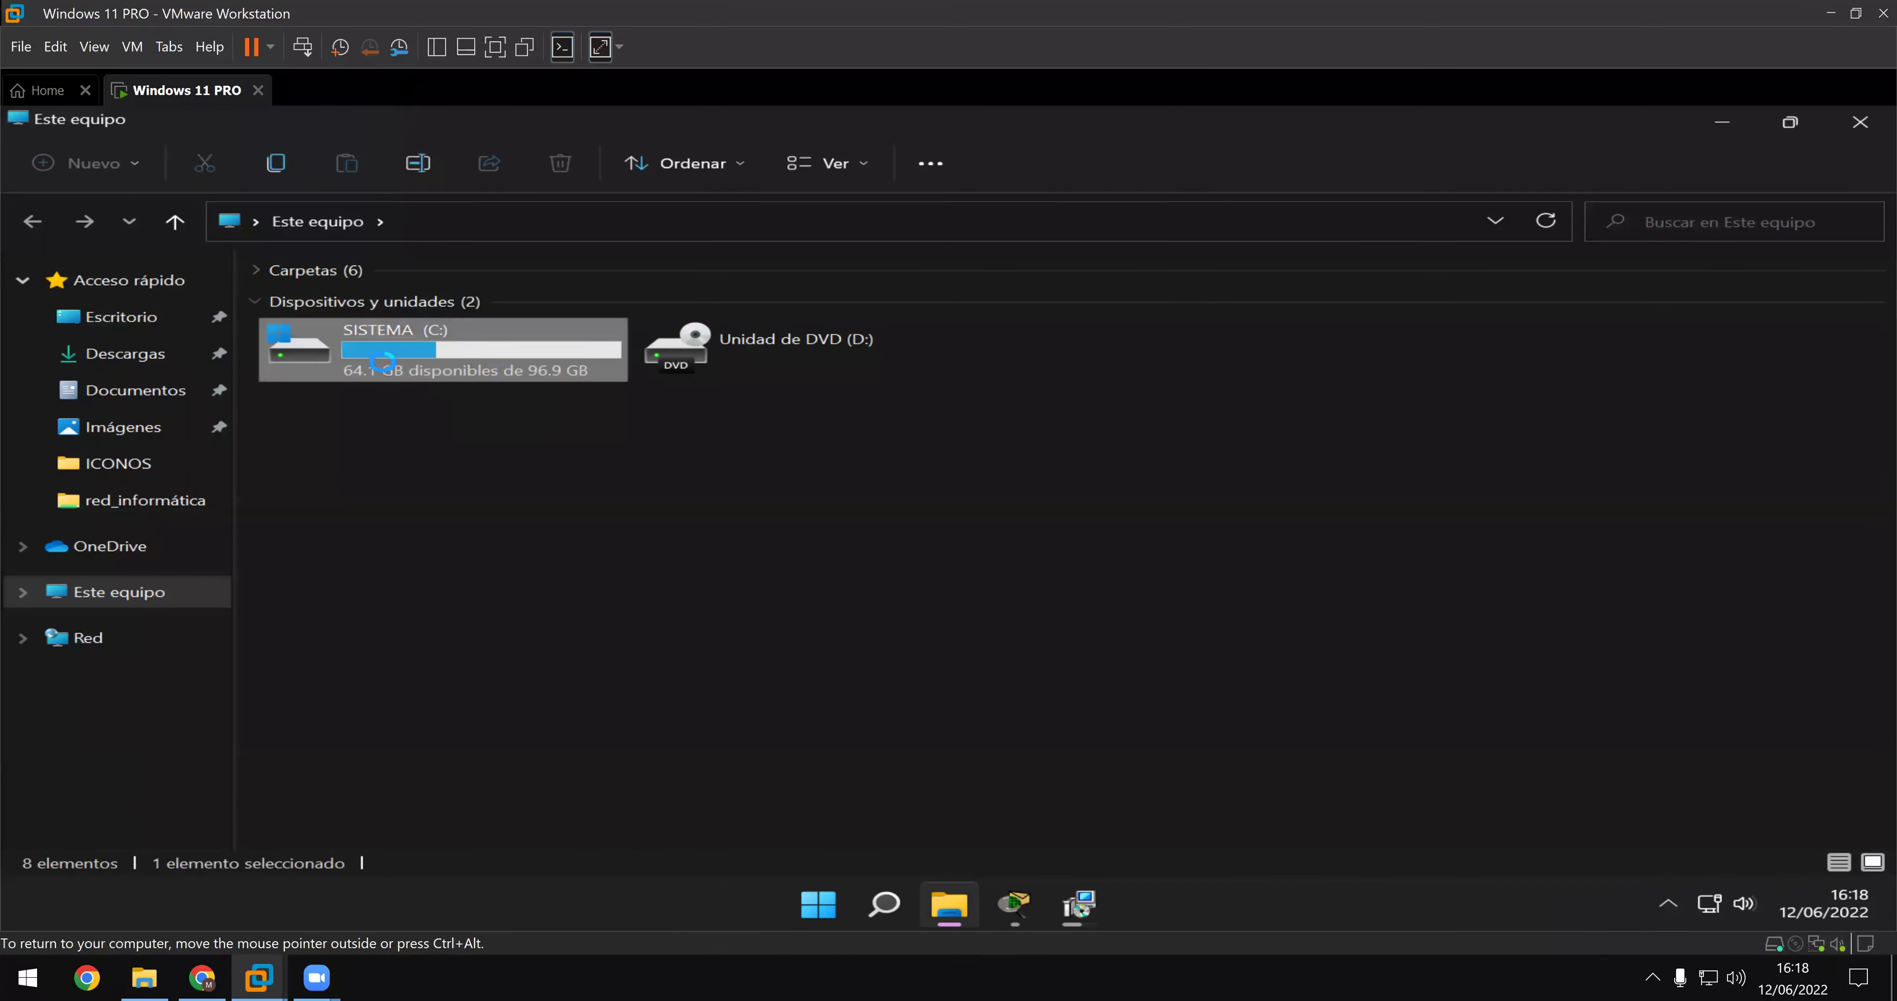
{"action": "double_click", "coordinate": [382, 410]}
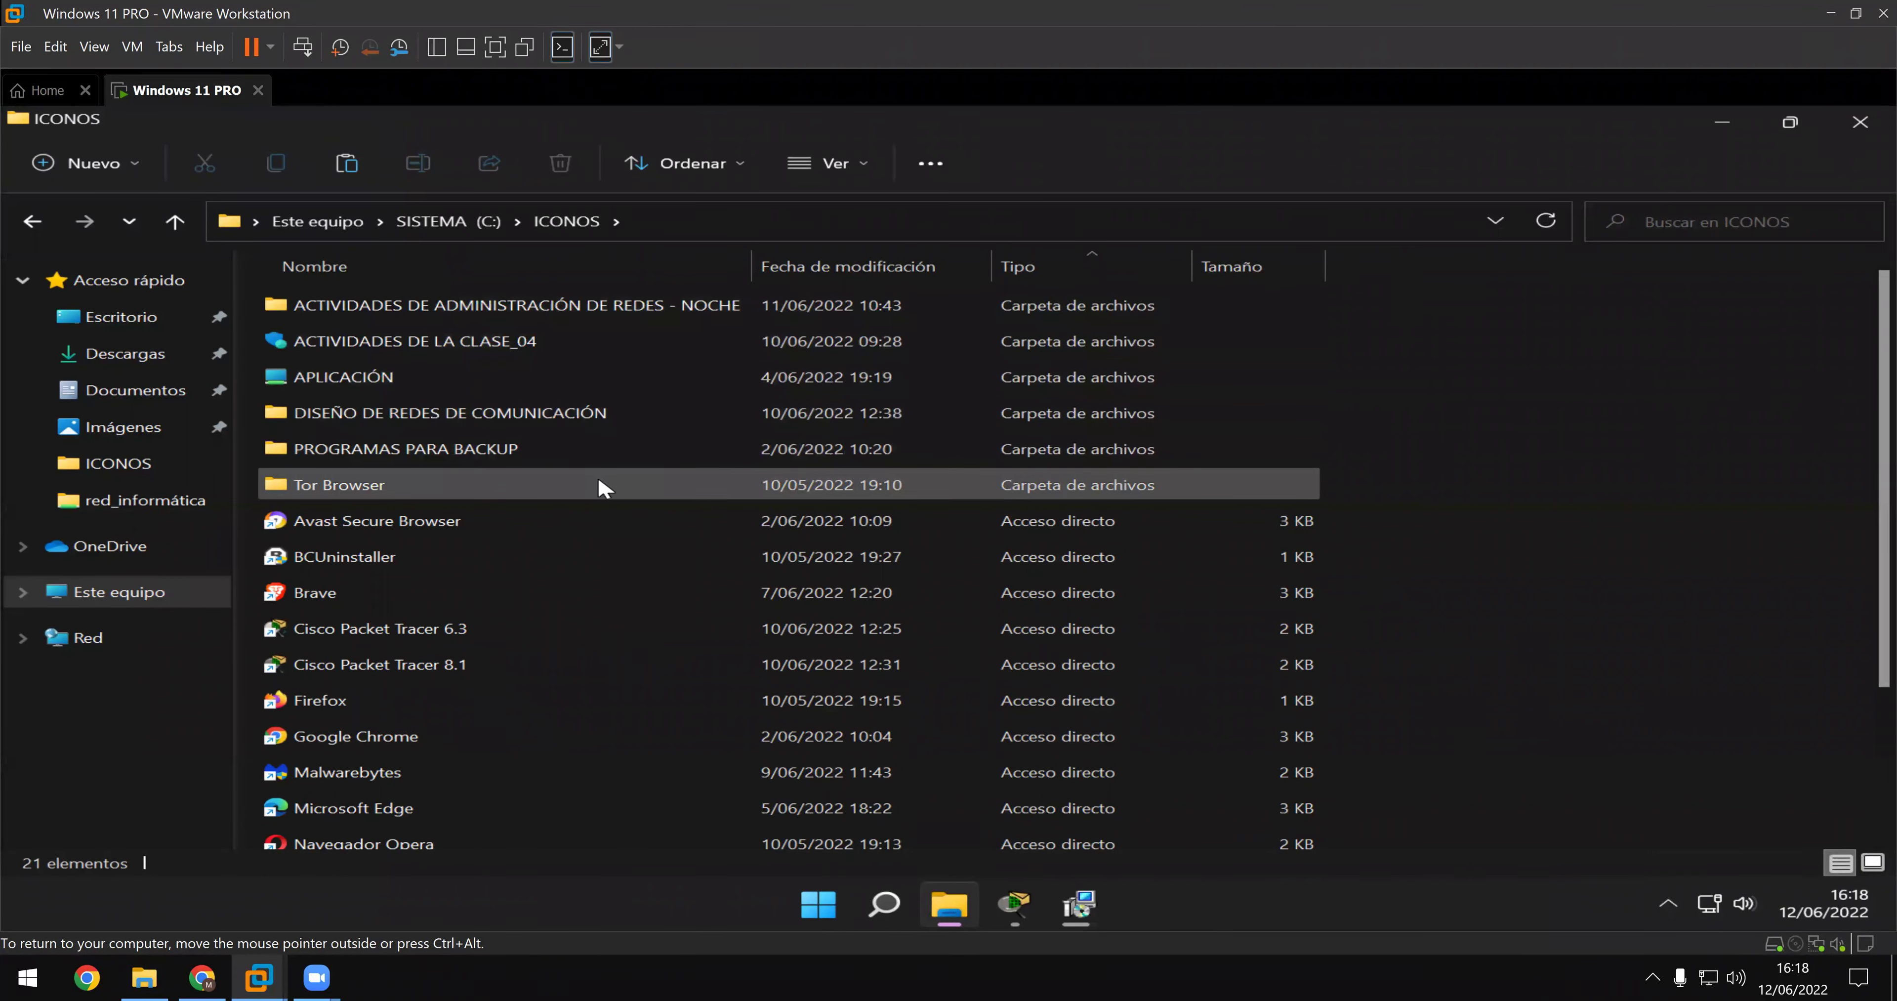
{"action": "left_click", "coordinate": [588, 454]}
{"action": "double_click", "coordinate": [593, 462]}
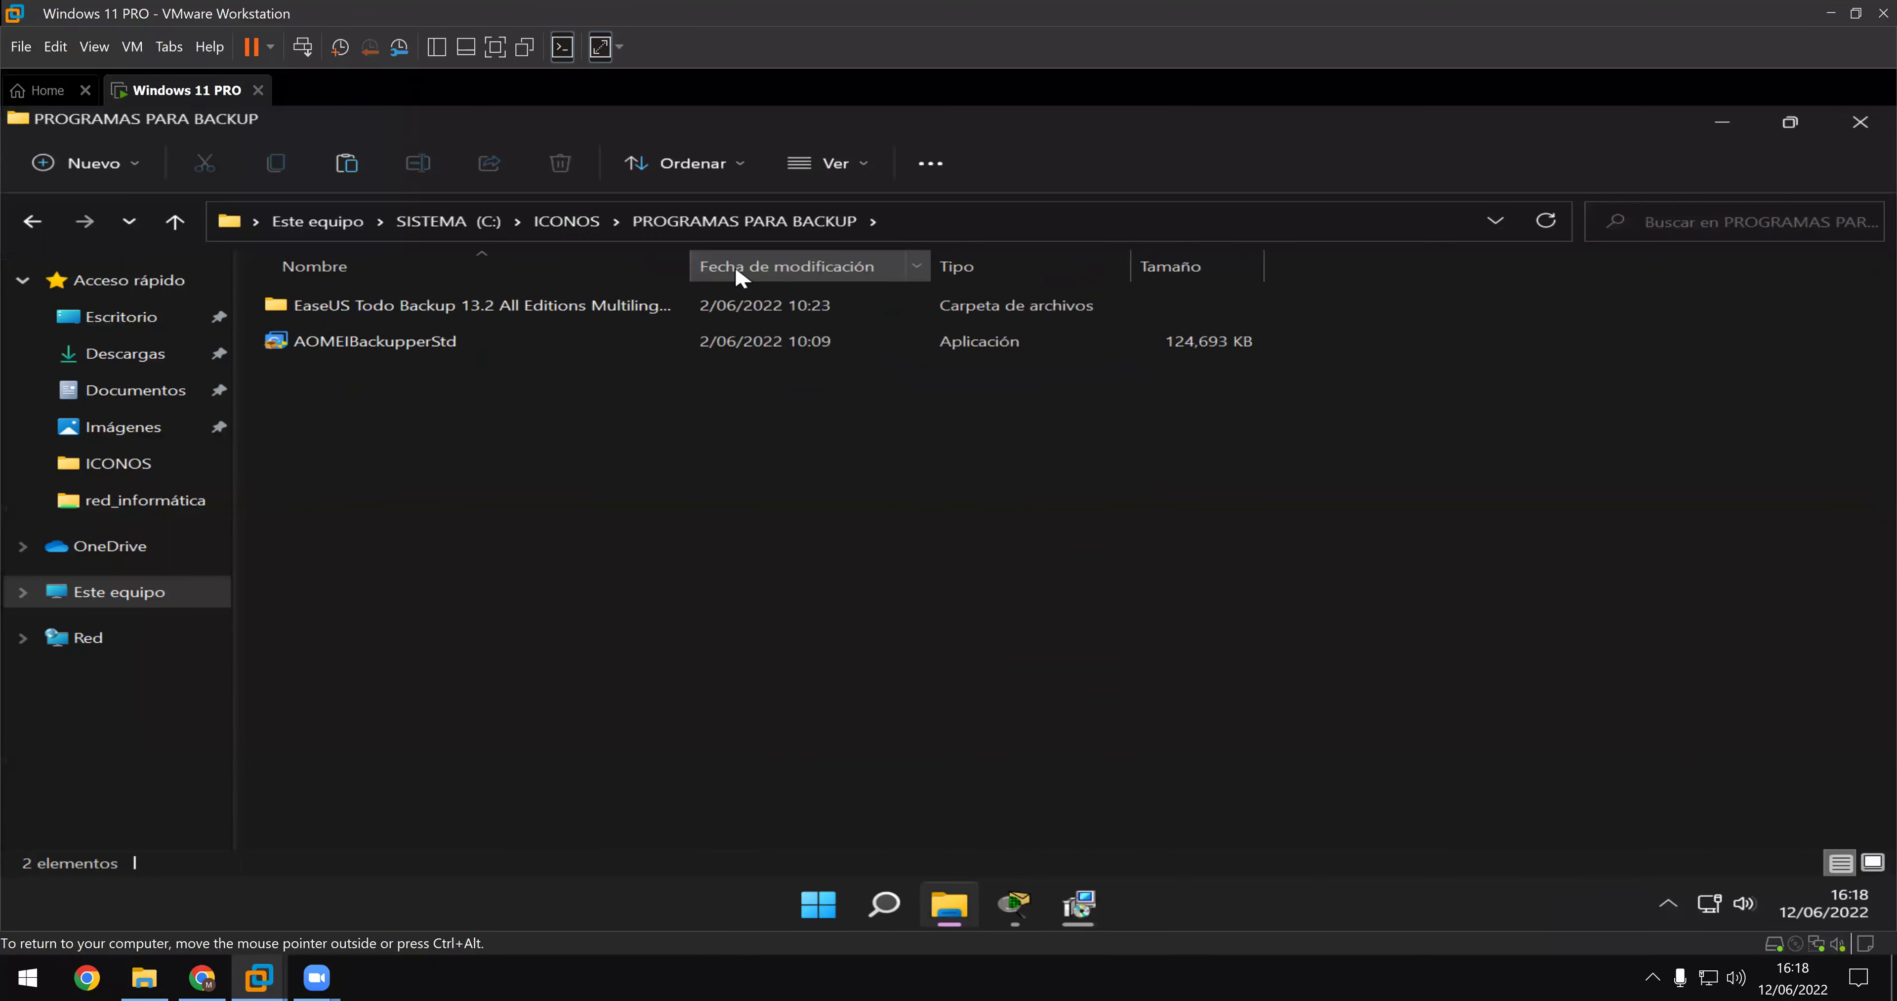
{"action": "key", "text": "alt+Up"}
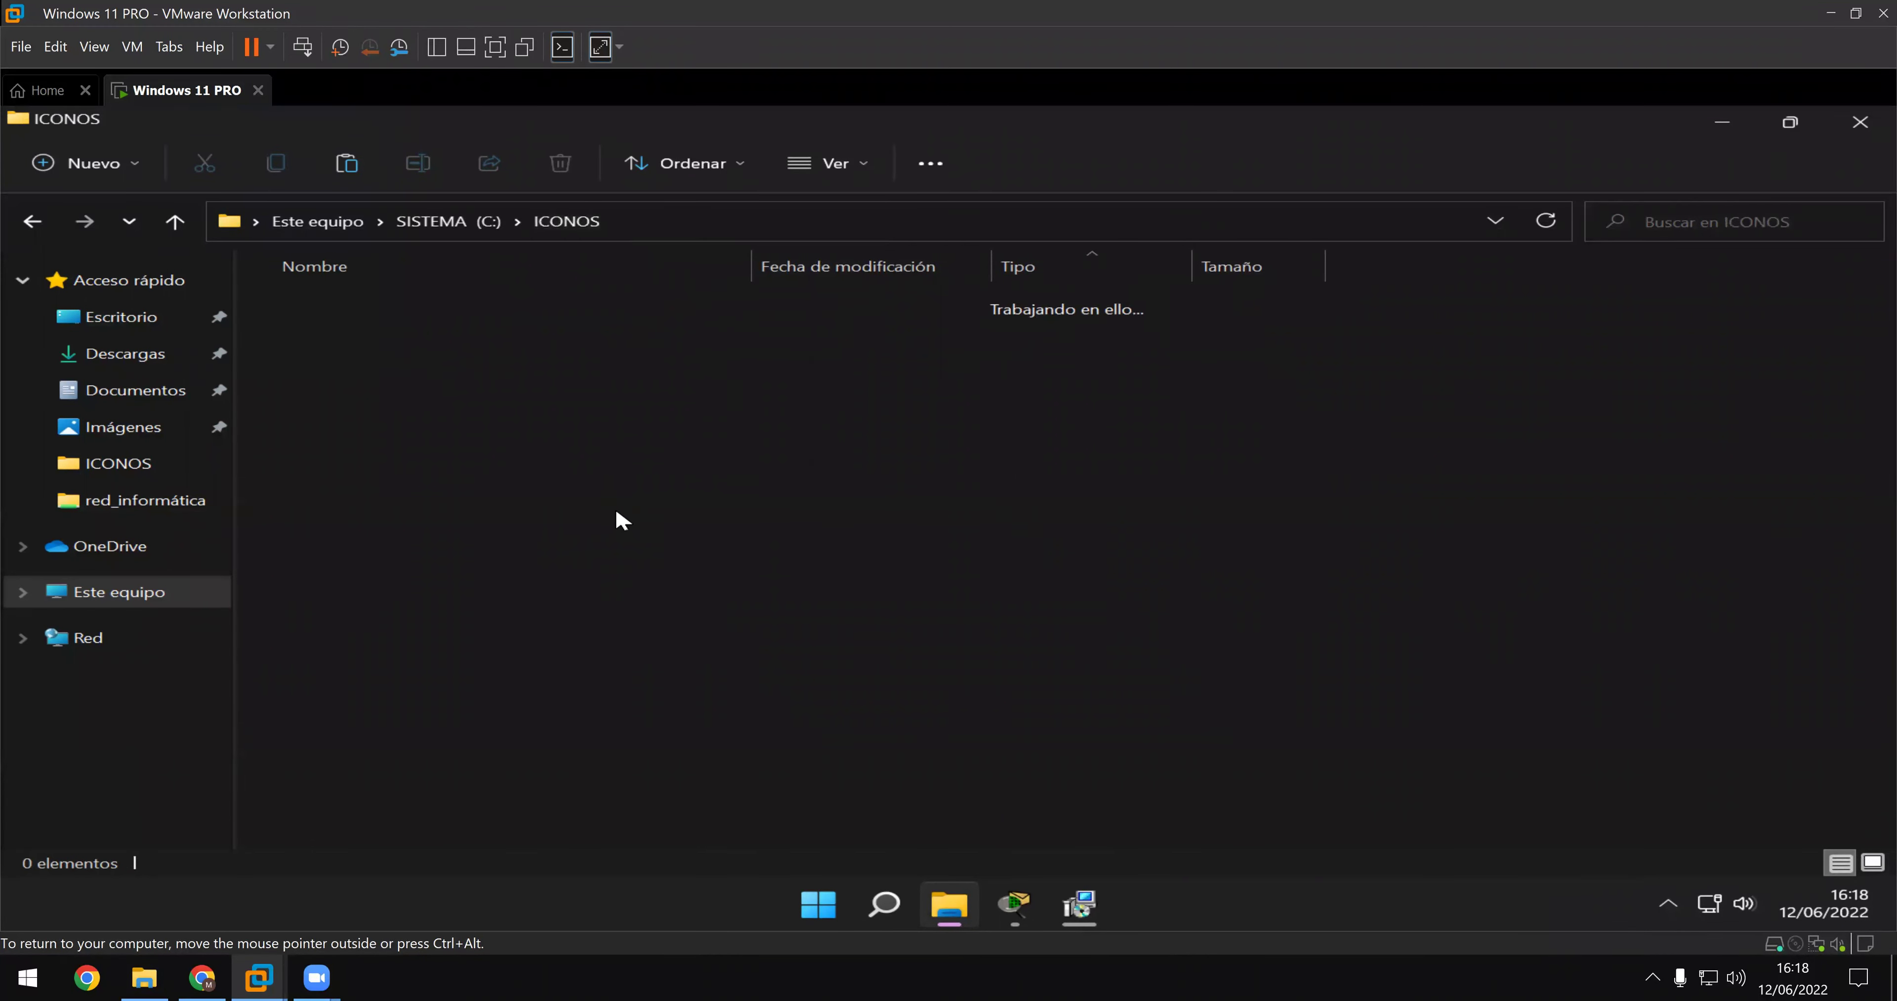
{"action": "scroll", "coordinate": [703, 600], "scroll_direction": "down", "scroll_amount": 2}
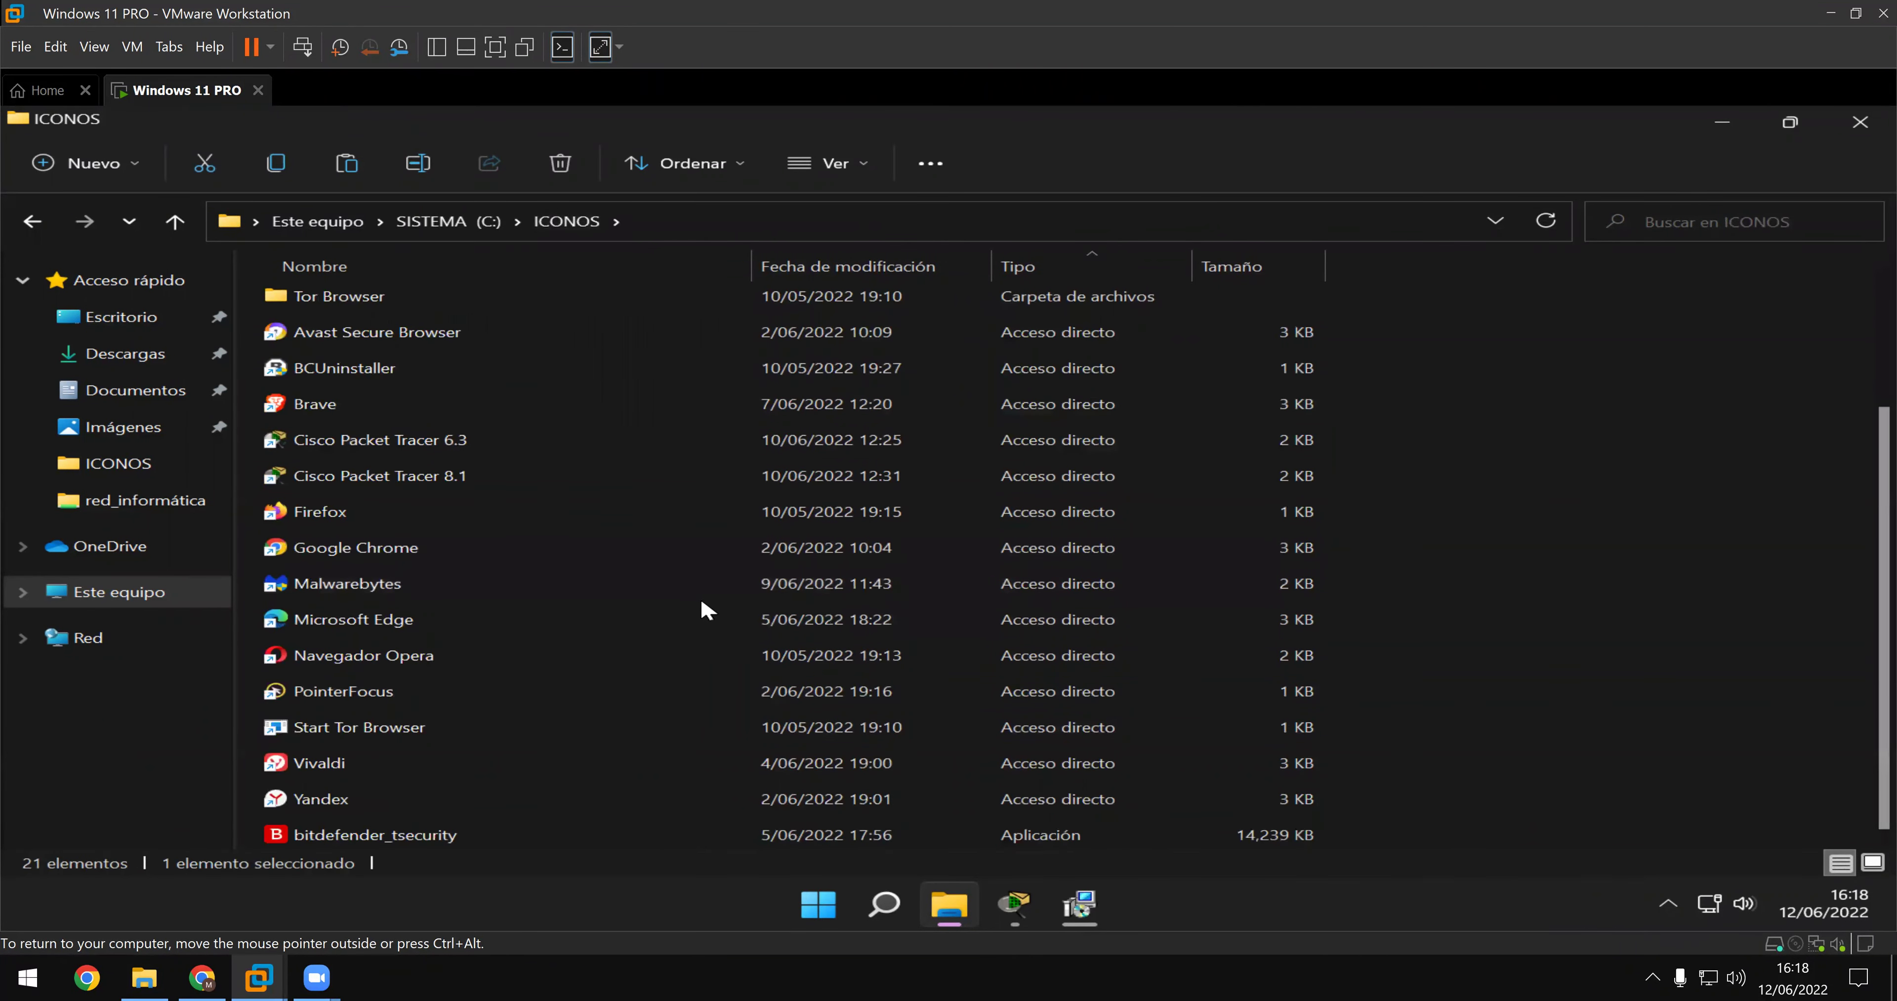
- Create a folder named HERRAMIENTAS DE GESTIÓN DE REDES inside ICONOS and open it
{"action": "scroll", "coordinate": [661, 621], "scroll_direction": "up", "scroll_amount": 2}
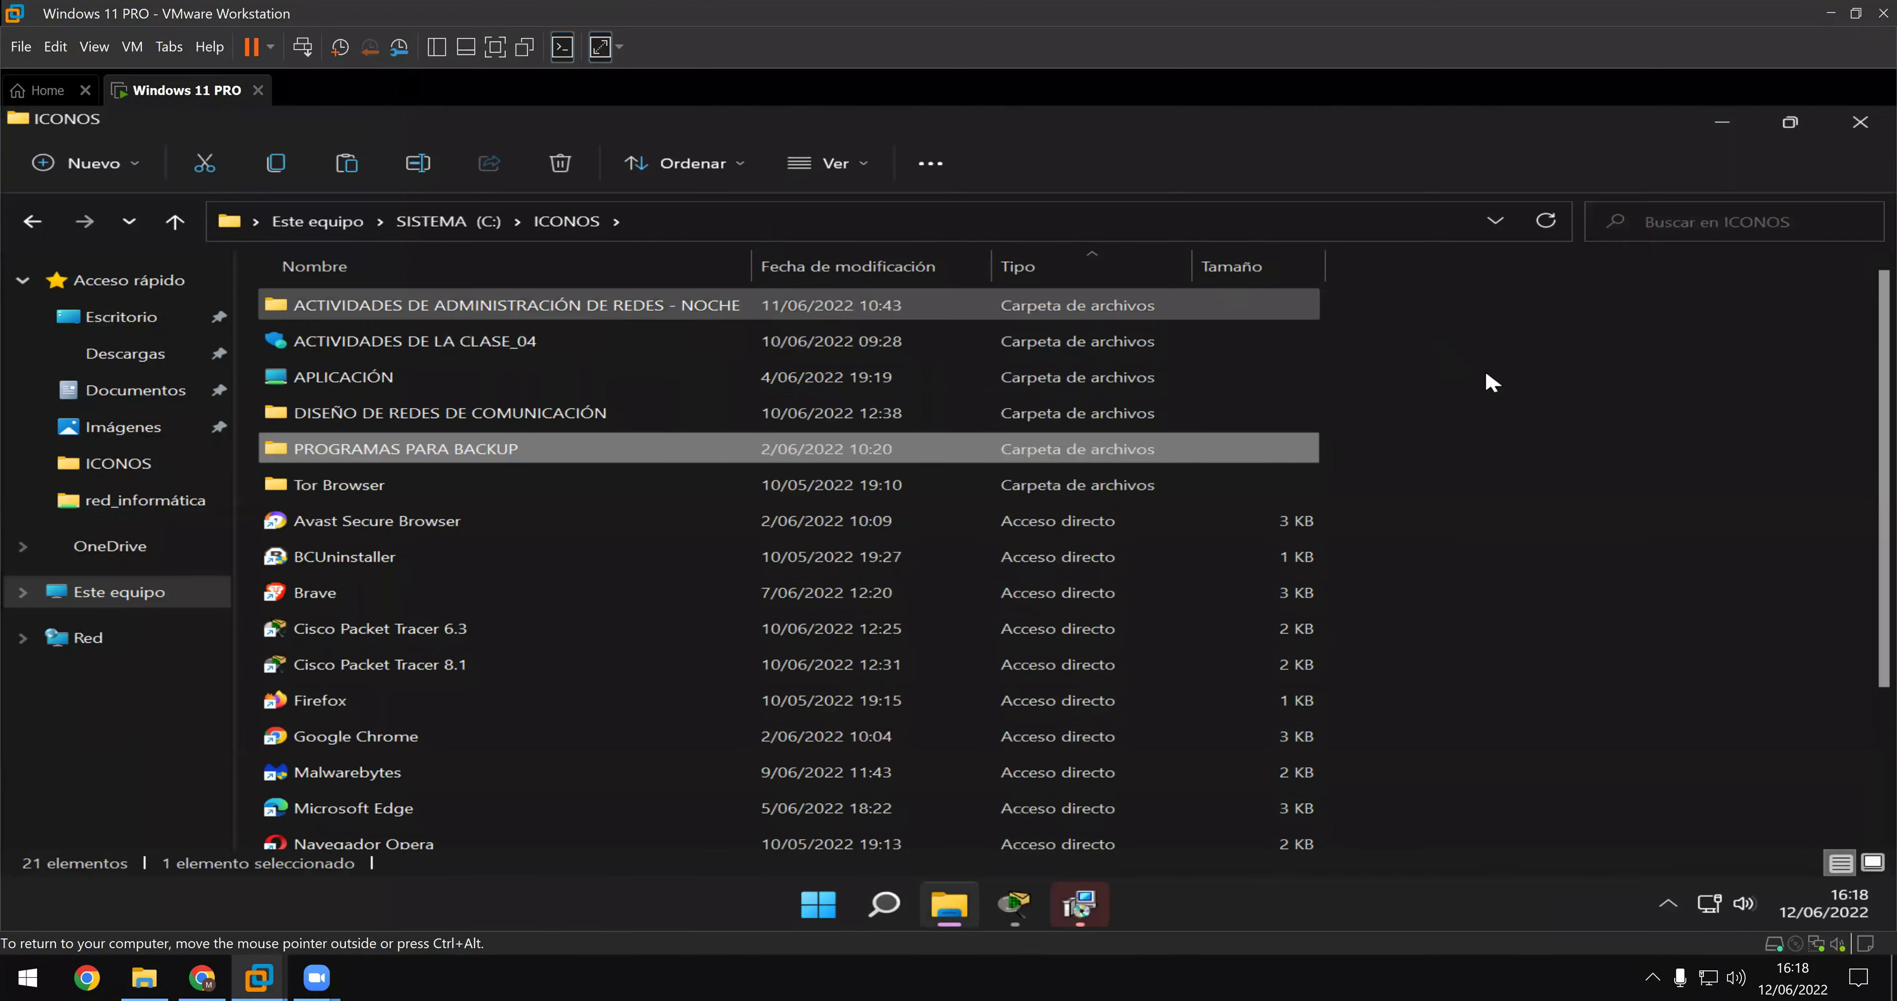
{"action": "right_click", "coordinate": [1539, 451]}
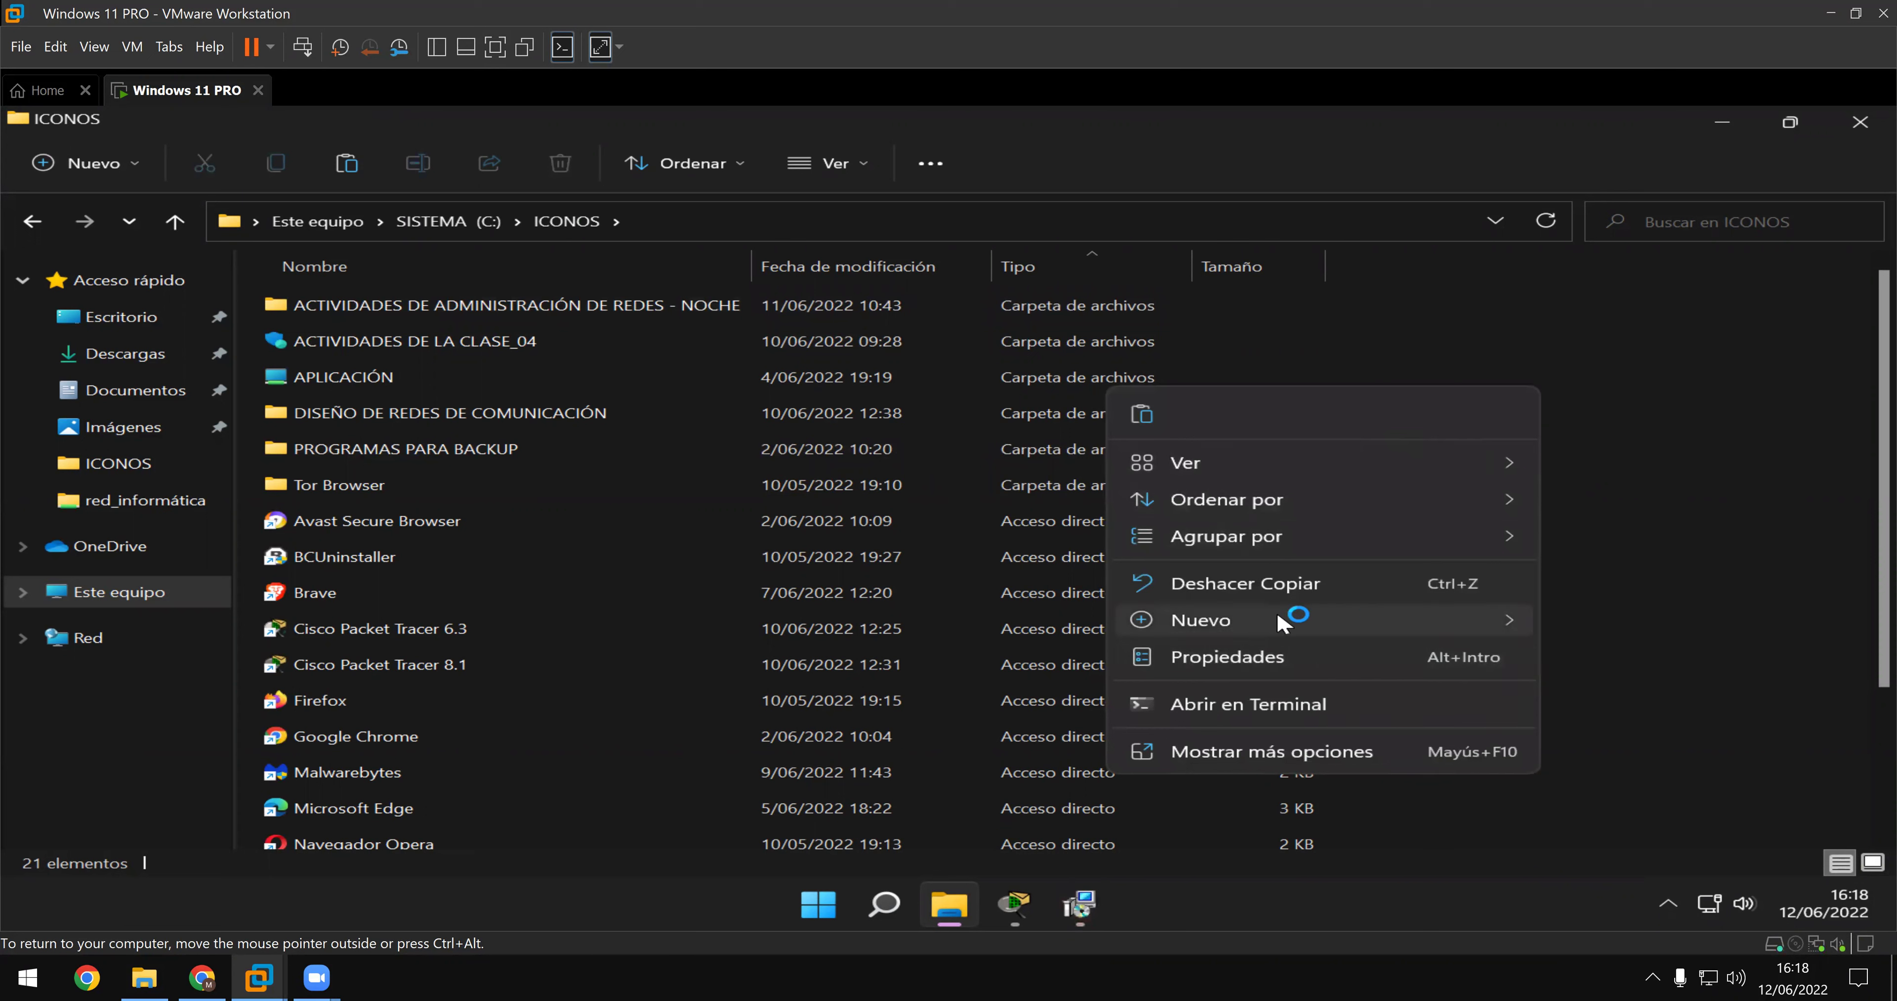
{"action": "mouse_move", "coordinate": [1271, 621]}
{"action": "left_click", "coordinate": [1620, 624]}
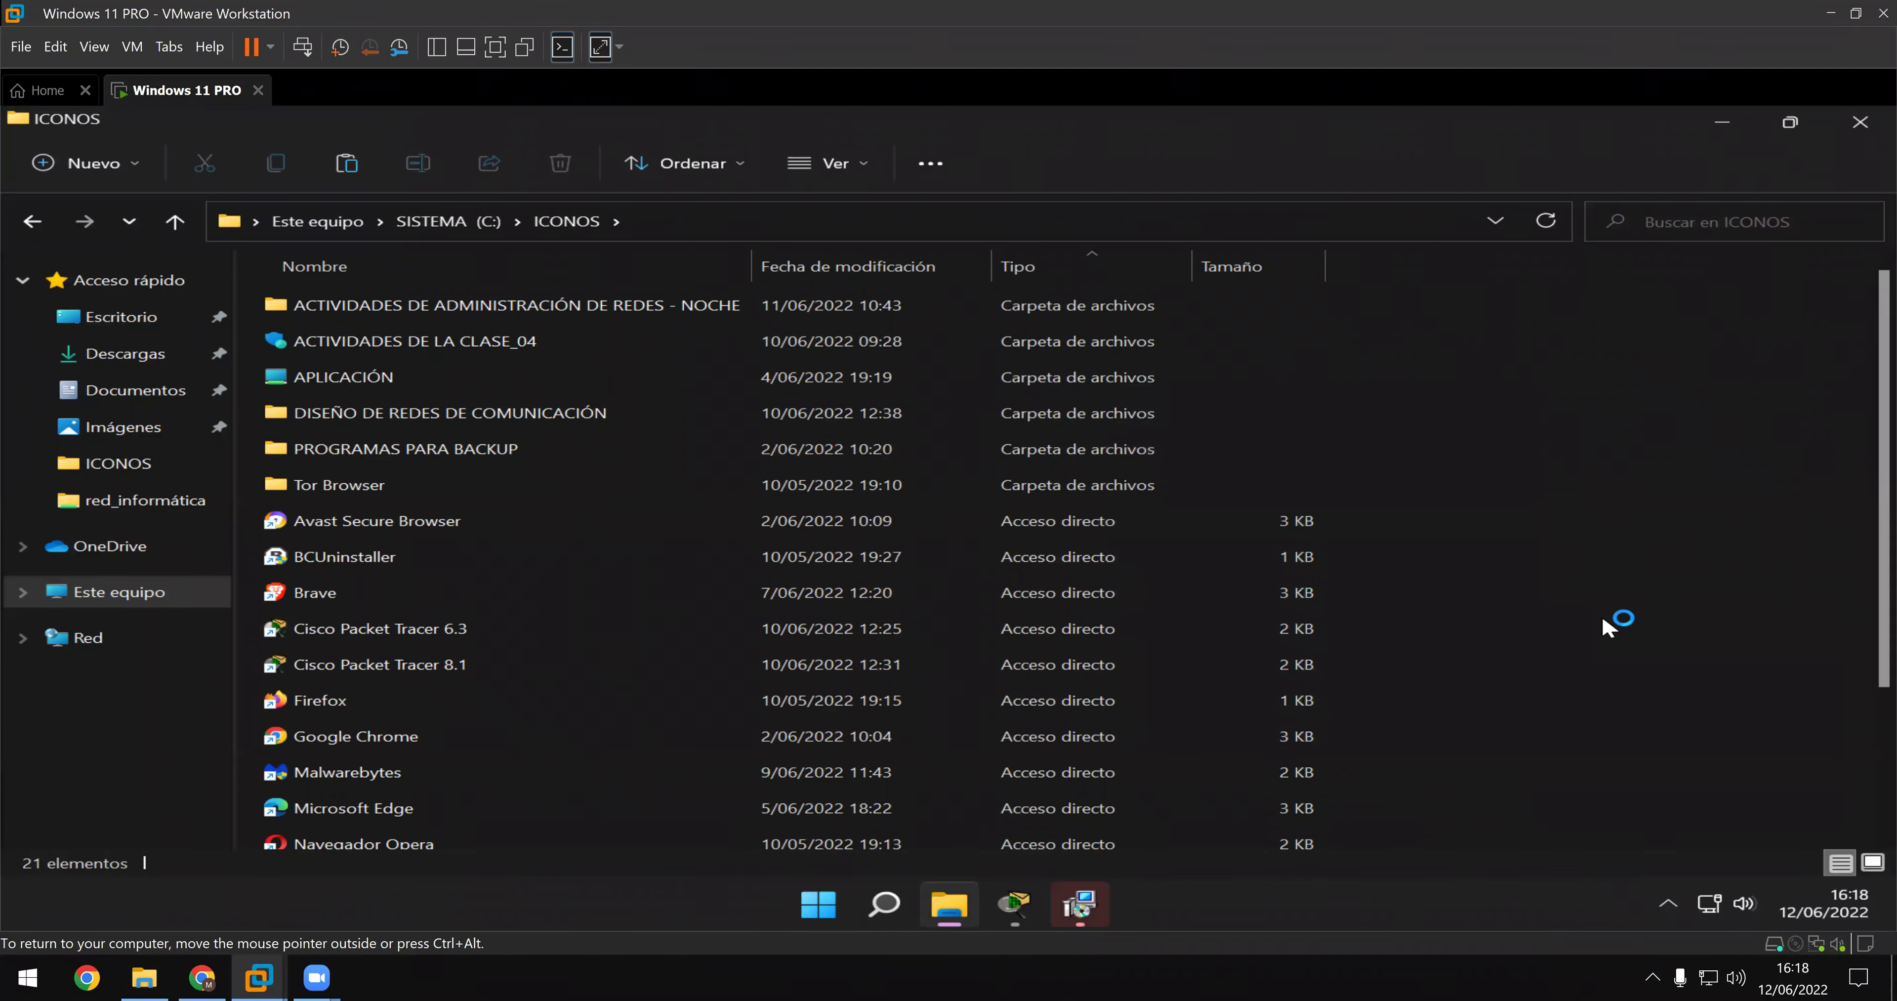
{"action": "type", "text": "H"}
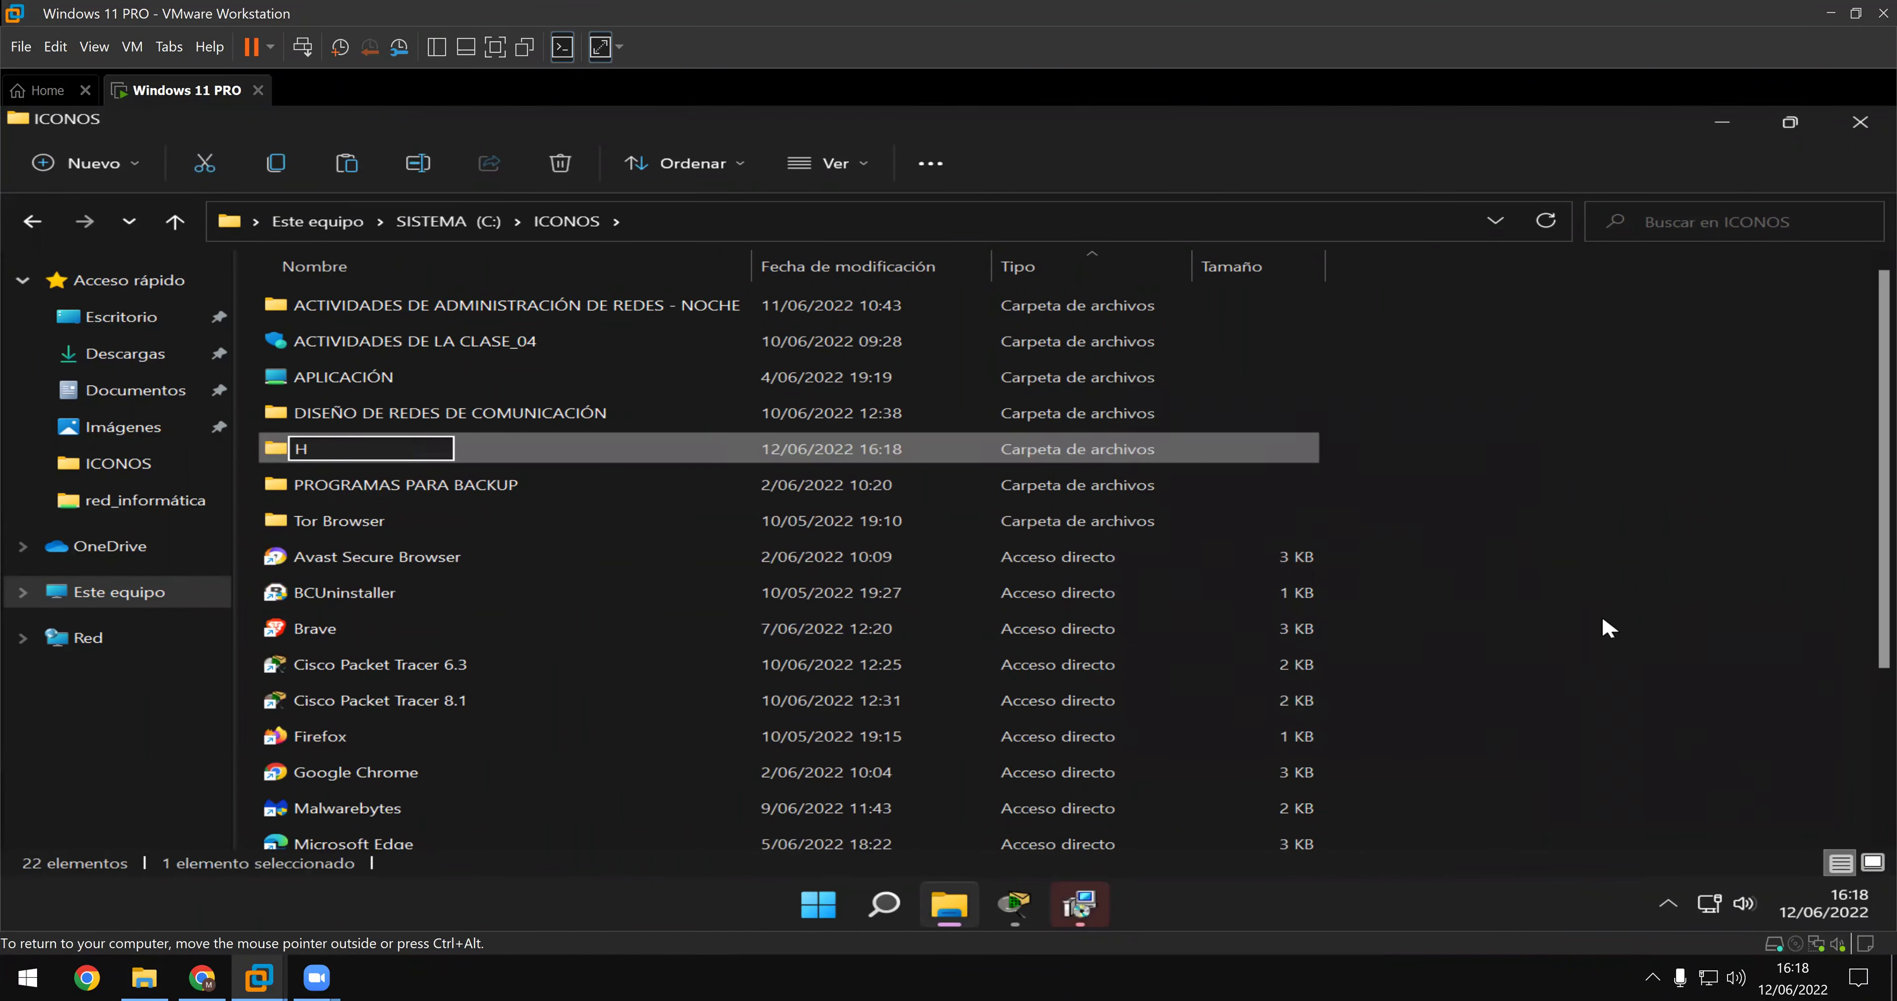
{"action": "type", "text": "ERRAMIENTAS DE GEST"}
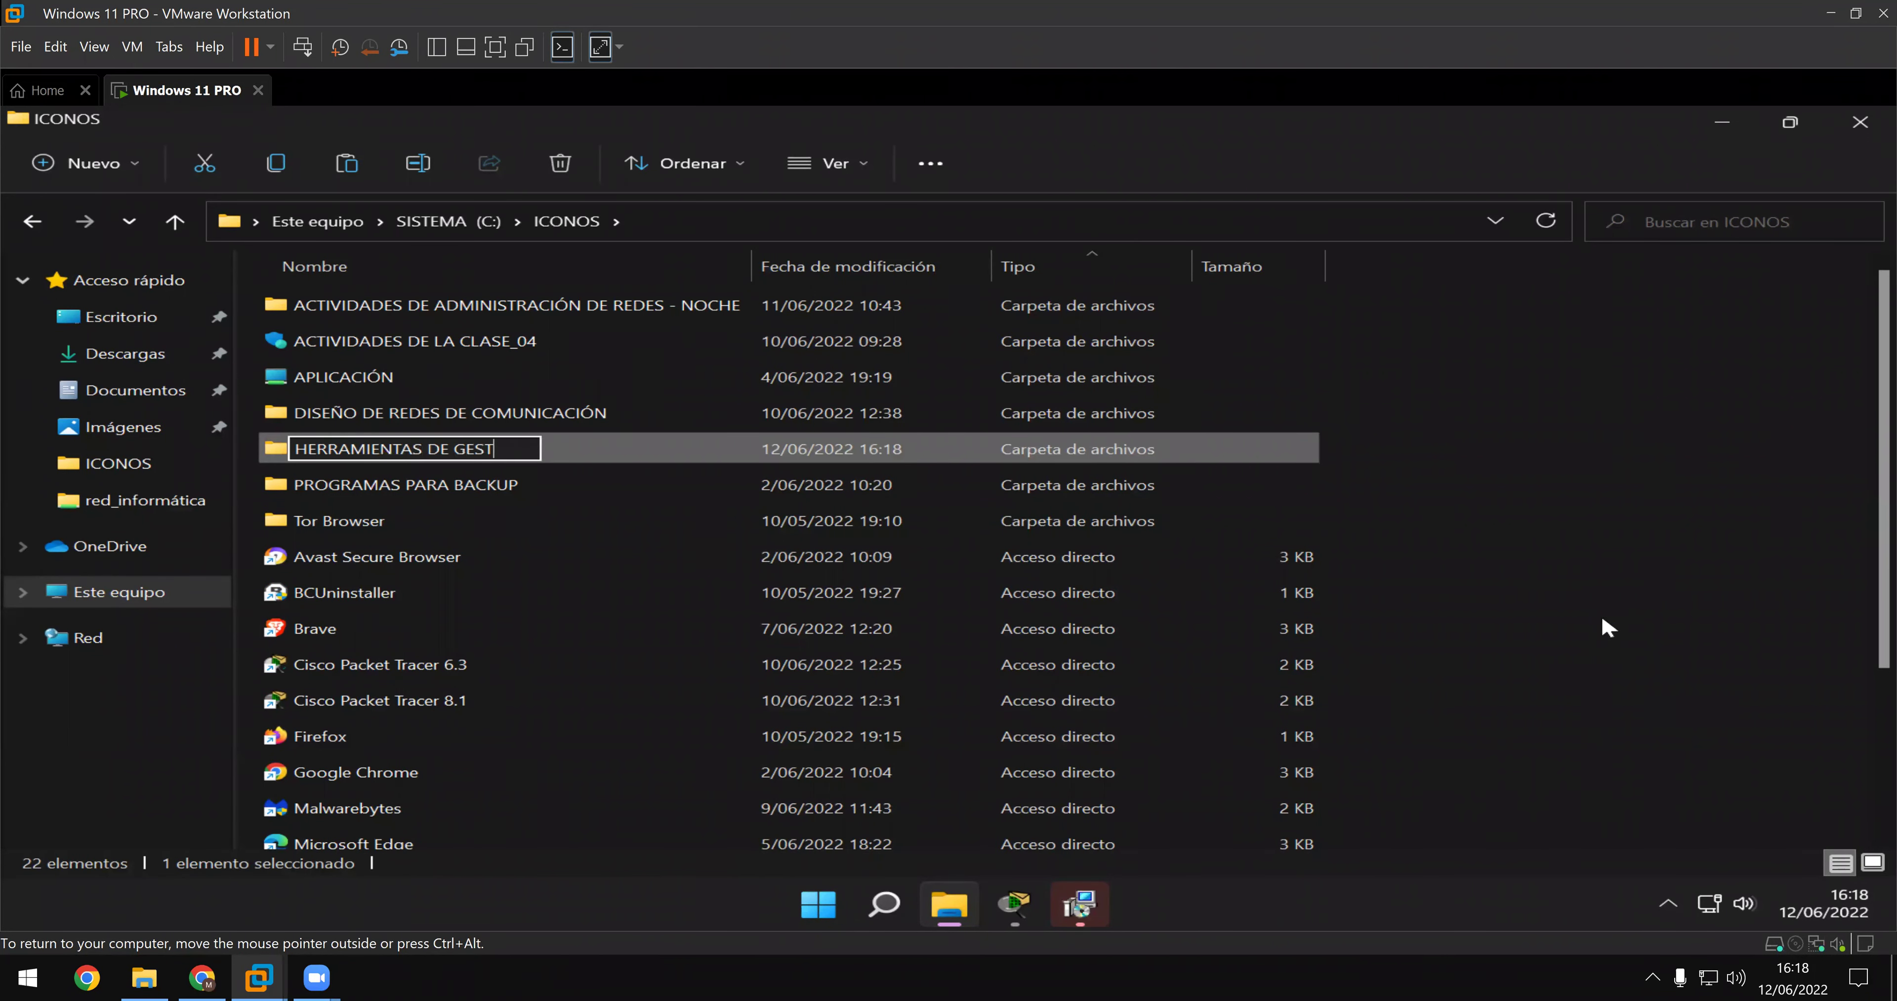
{"action": "type", "text": "IÓN DE REDES"}
{"action": "key", "text": "Return"}
{"action": "key", "text": "Return"}
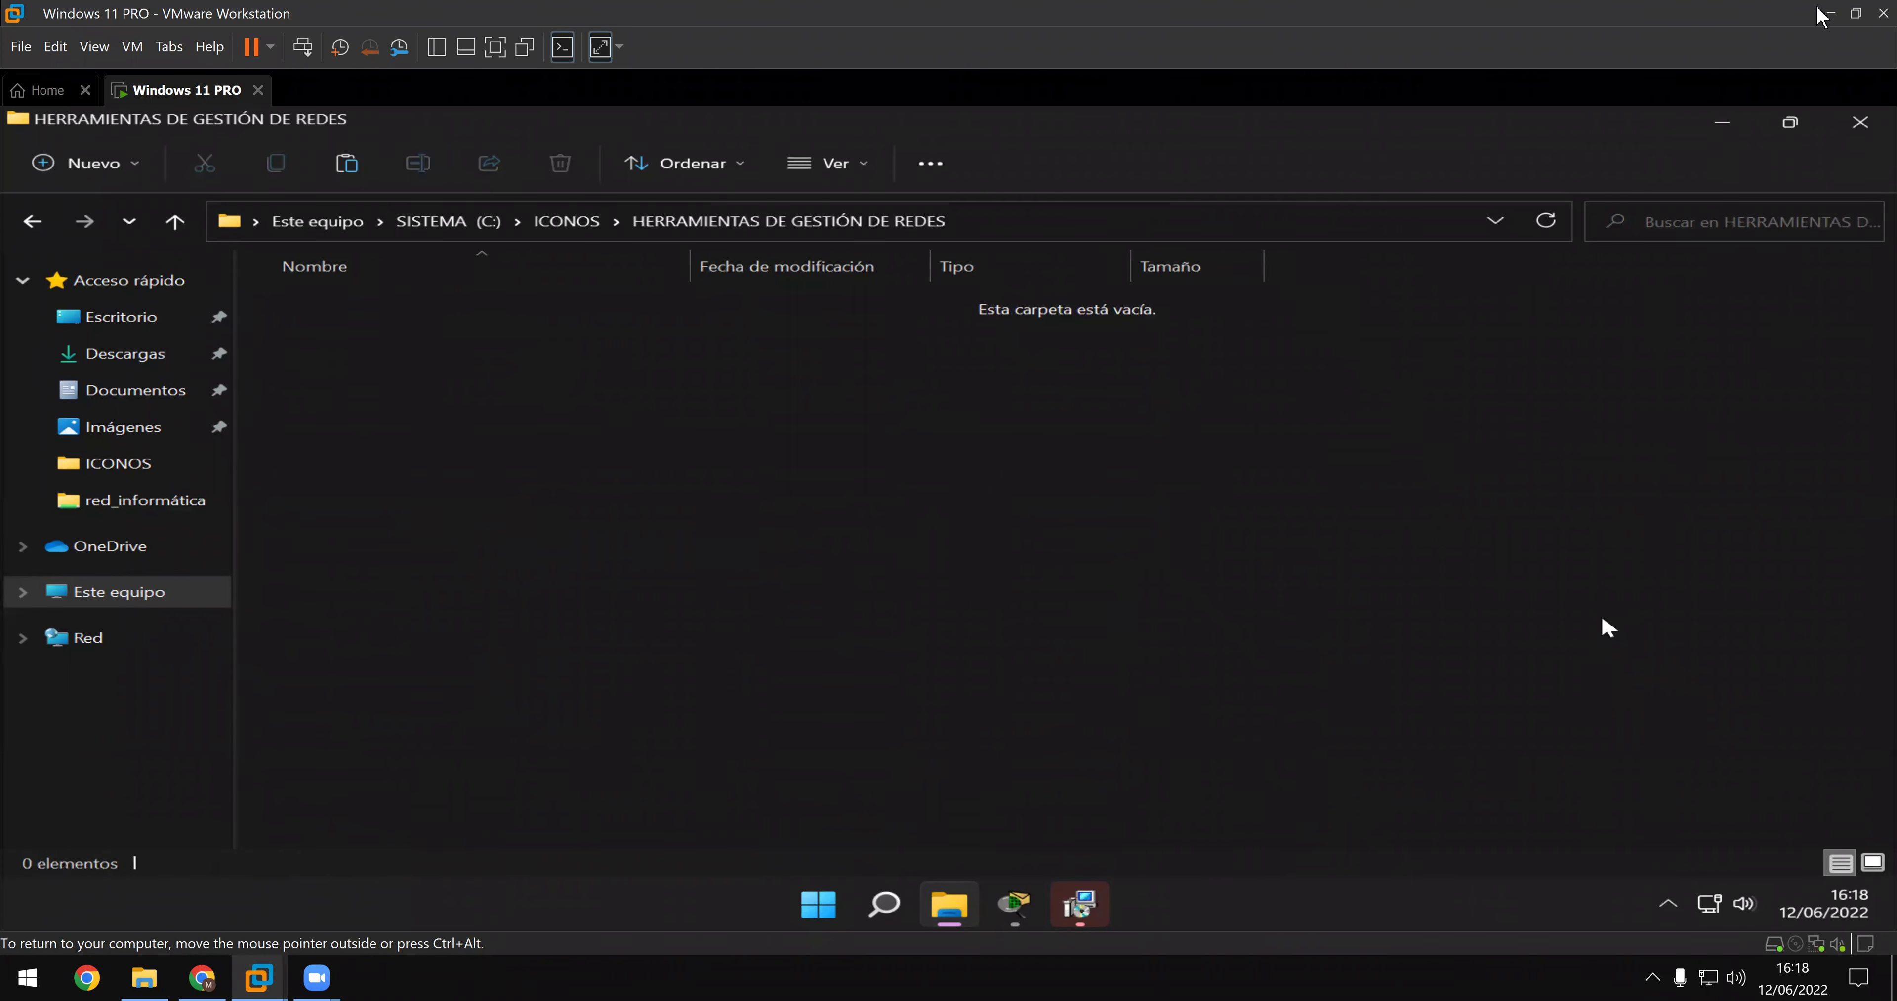
{"action": "left_click", "coordinate": [1831, 12]}
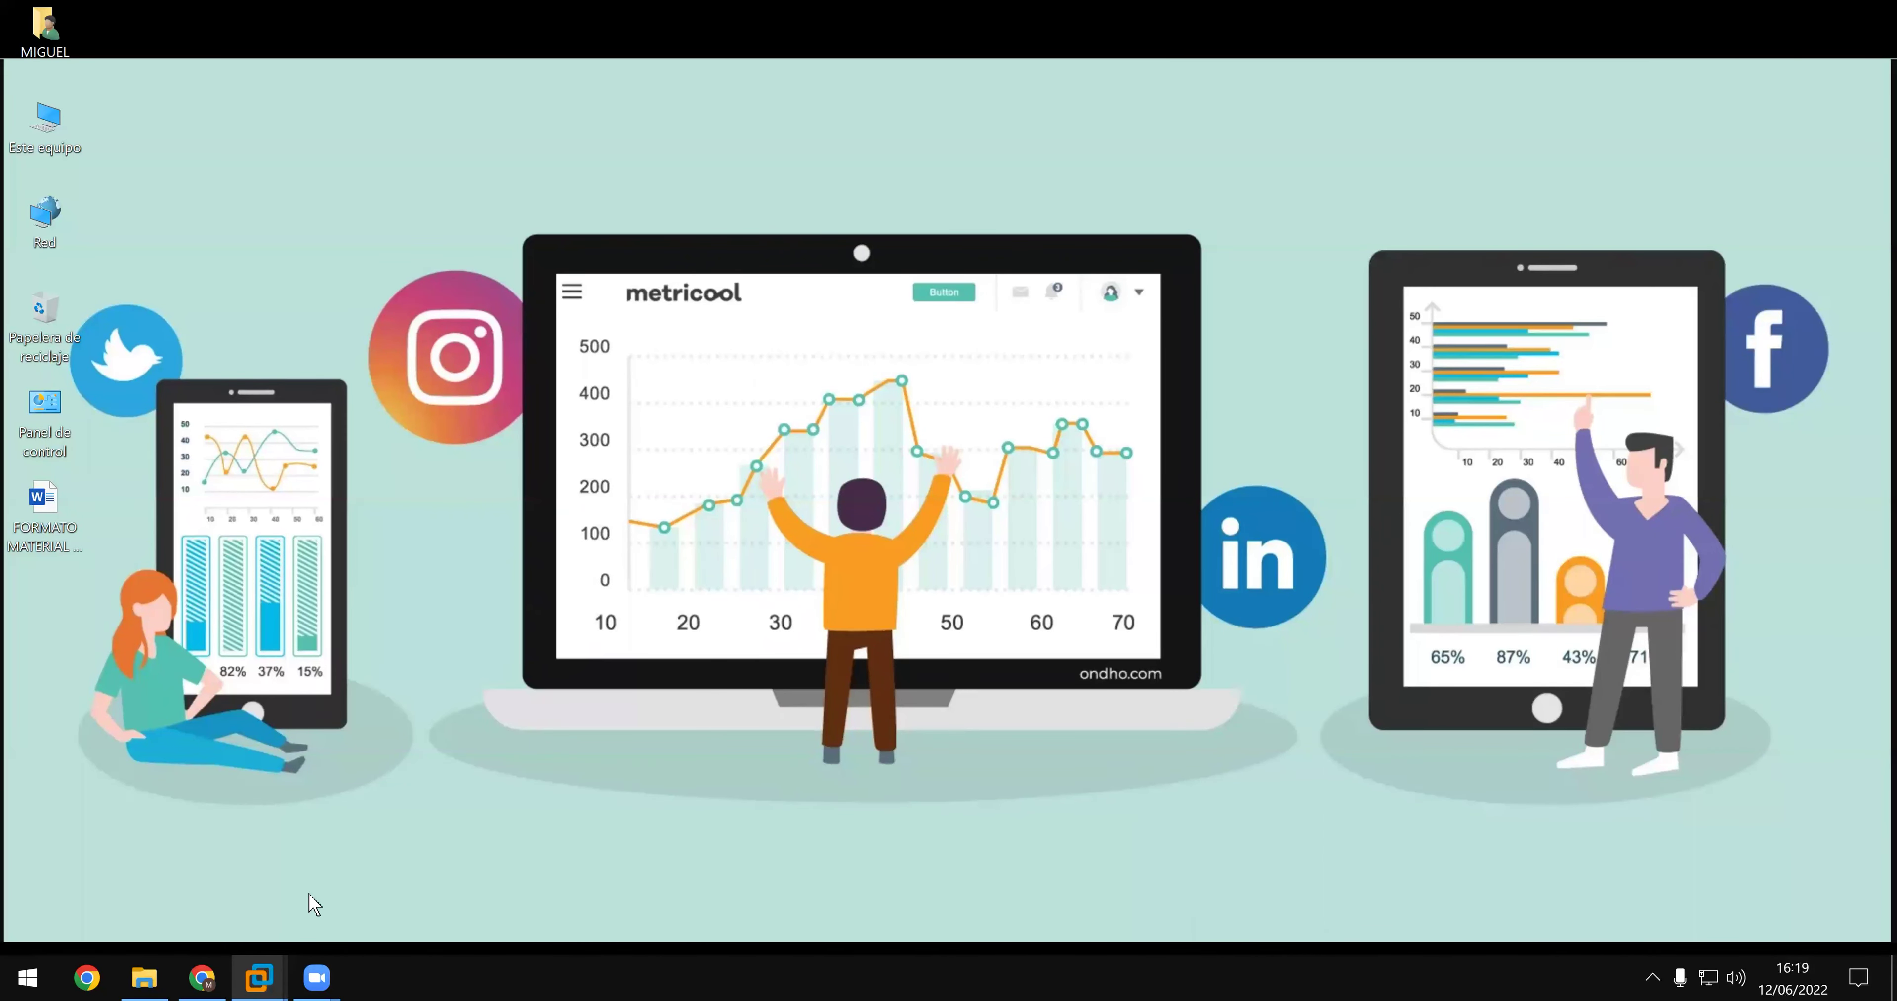
{"action": "mouse_move", "coordinate": [265, 978]}
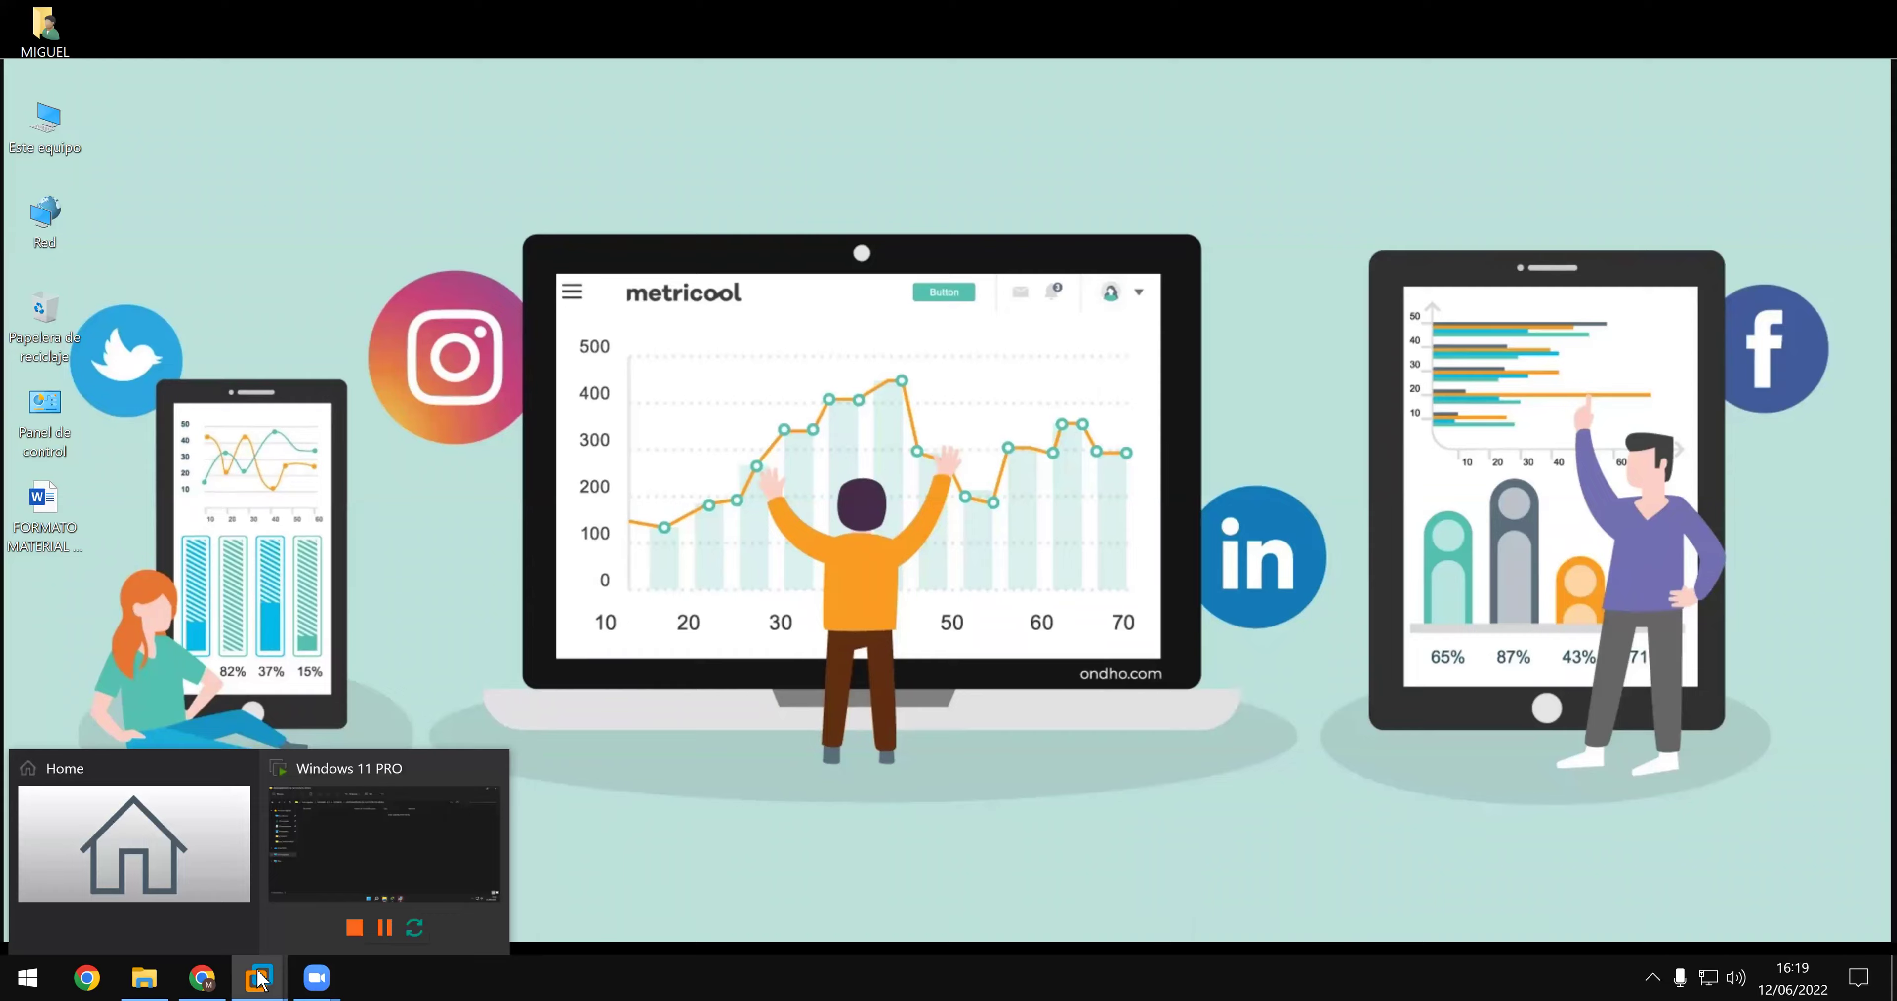
{"action": "left_click", "coordinate": [362, 831]}
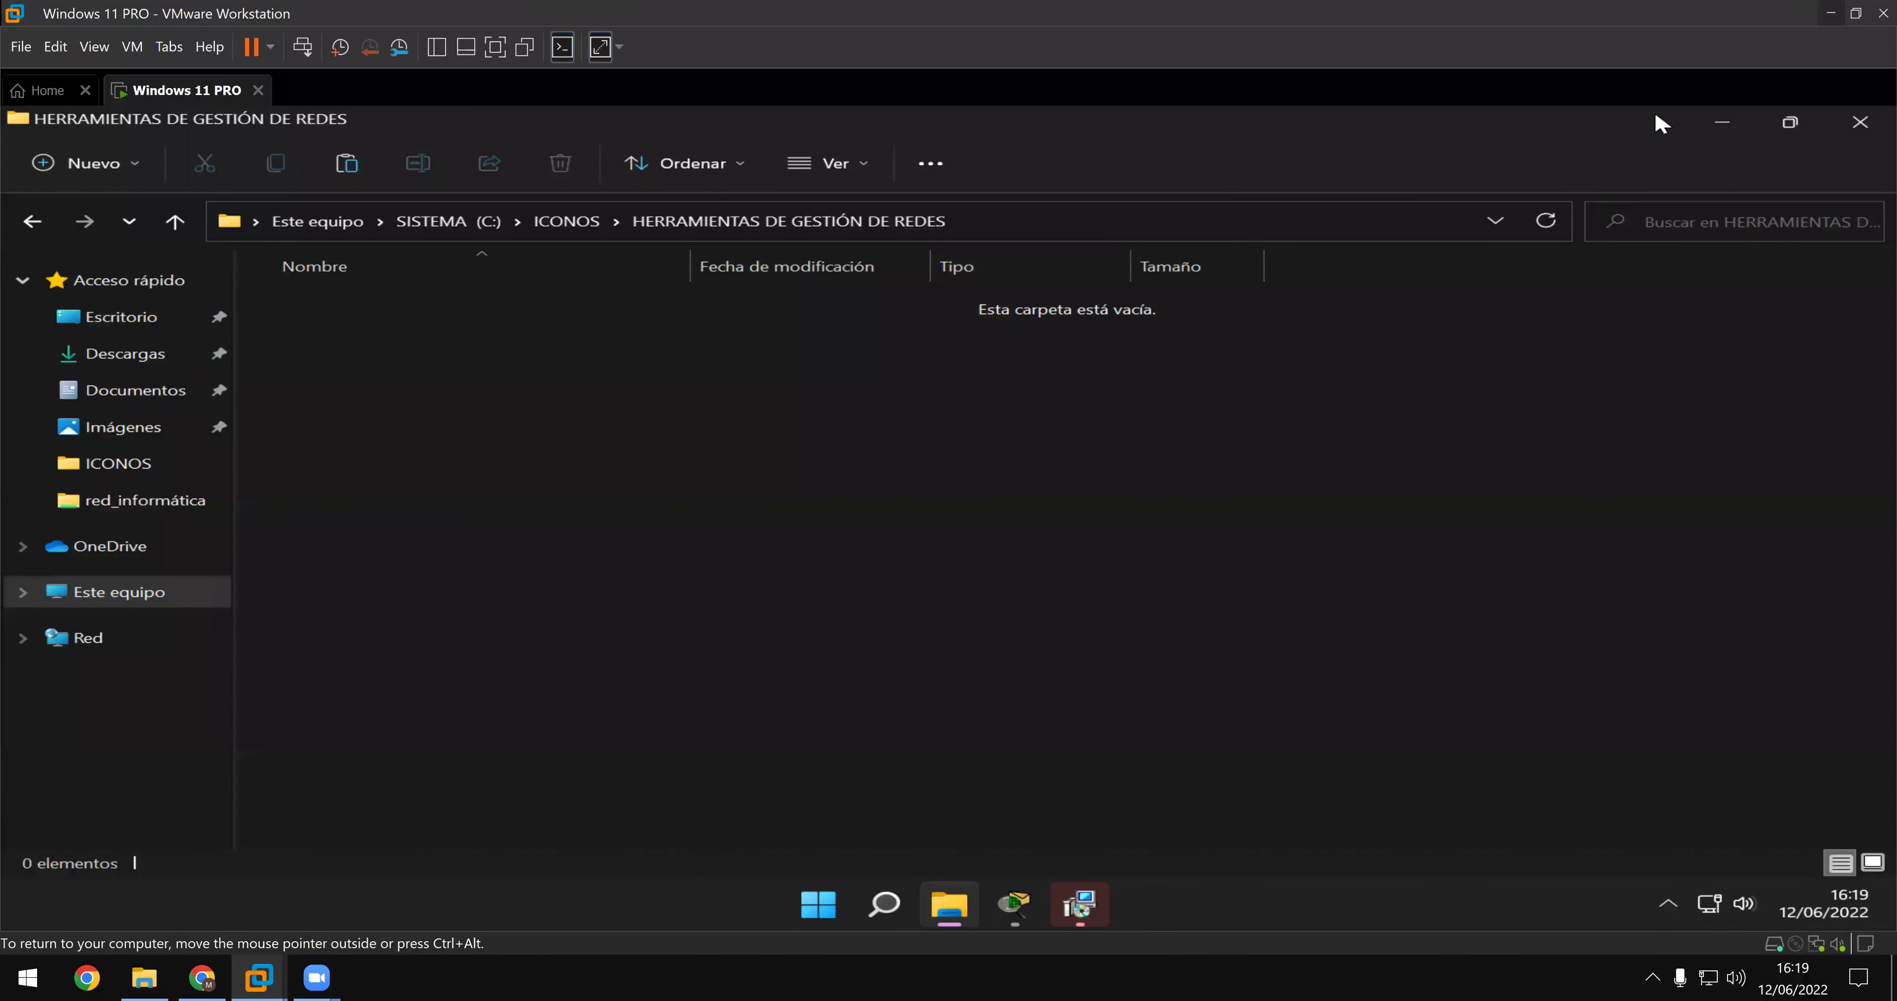
- Acknowledge the setup notice, finish the wizard with Launch Cisco Packet Tracer enabled, and continue as a confirmed guest
{"action": "left_click", "coordinate": [1716, 127]}
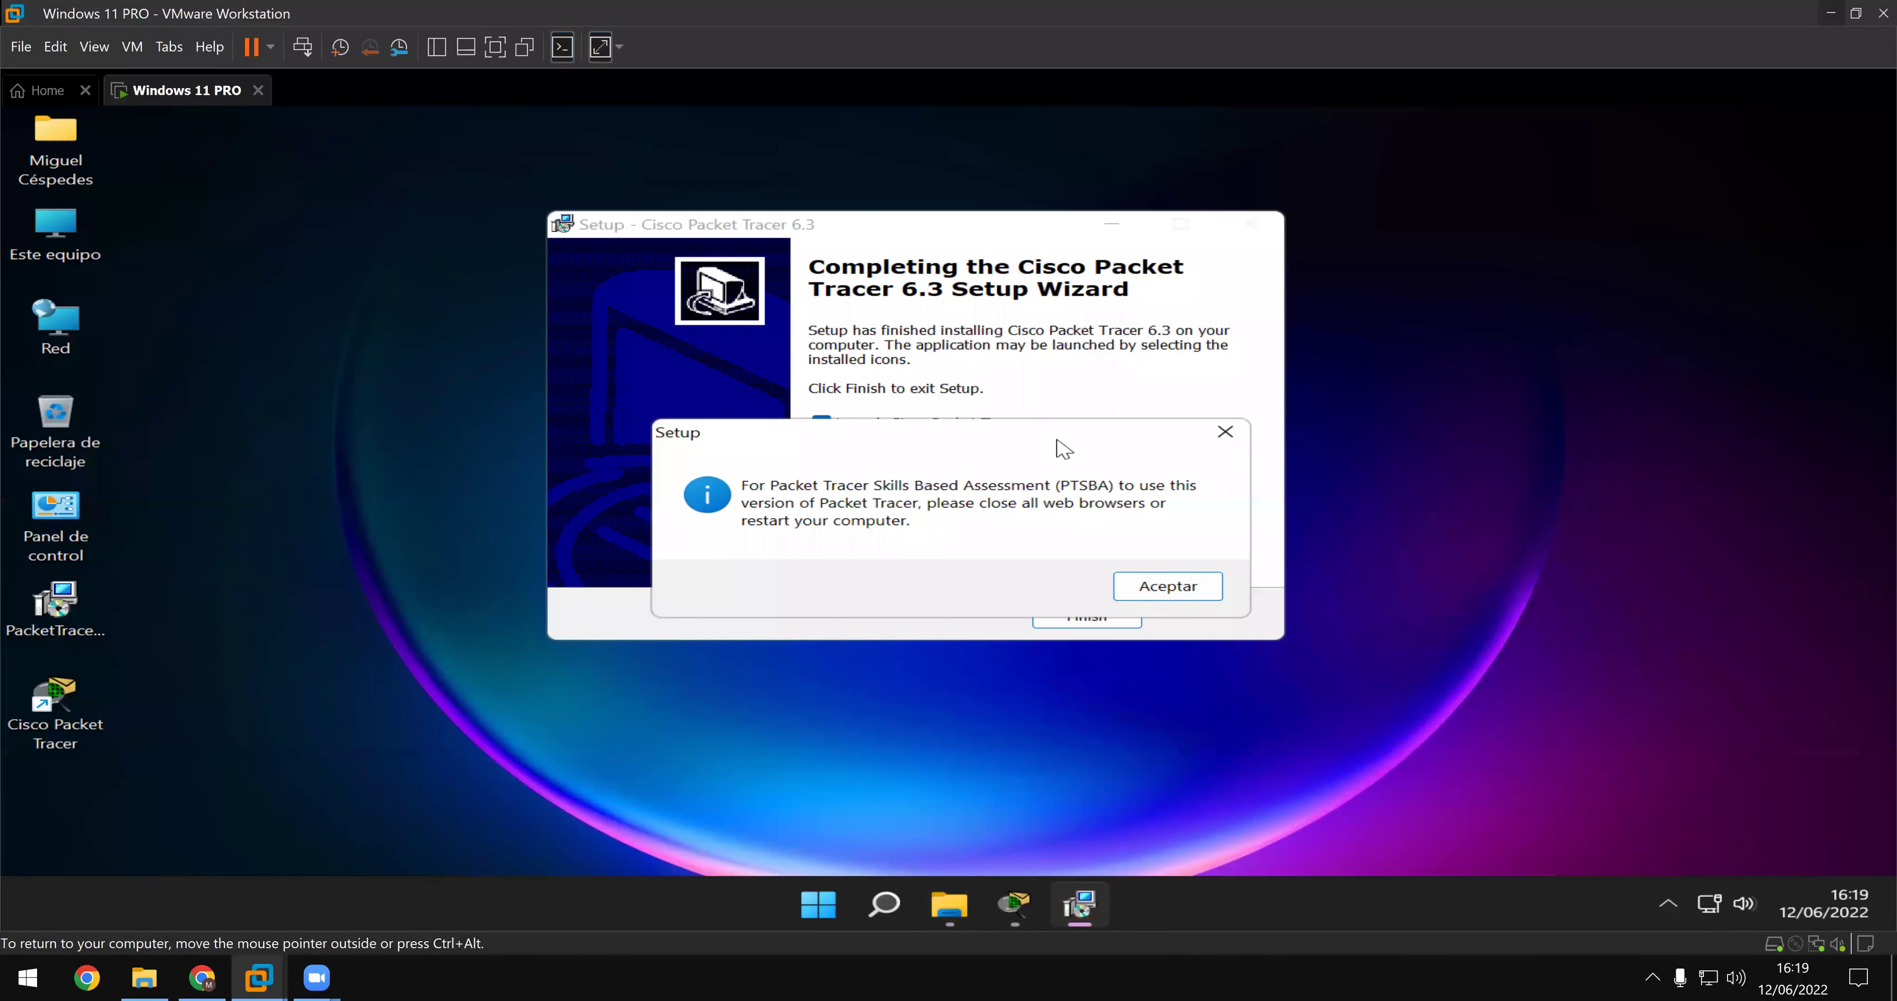
{"action": "left_click", "coordinate": [1168, 586]}
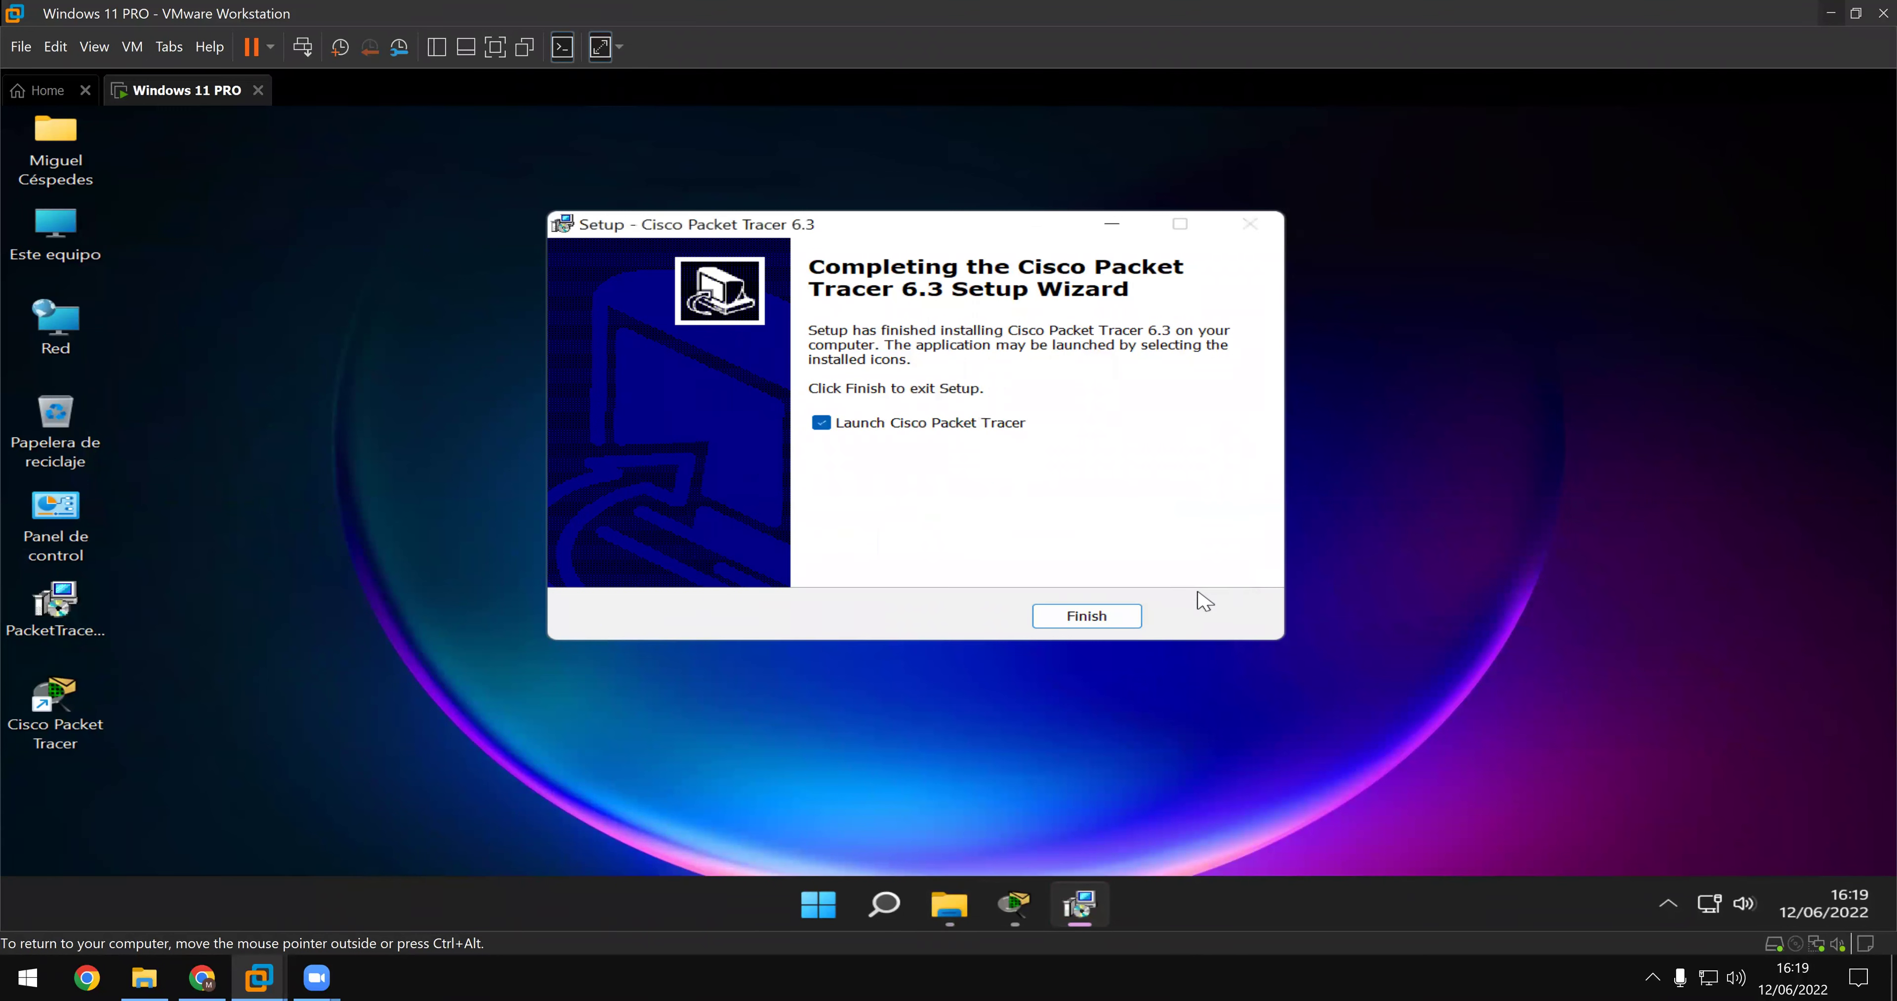
{"action": "left_click", "coordinate": [1089, 616]}
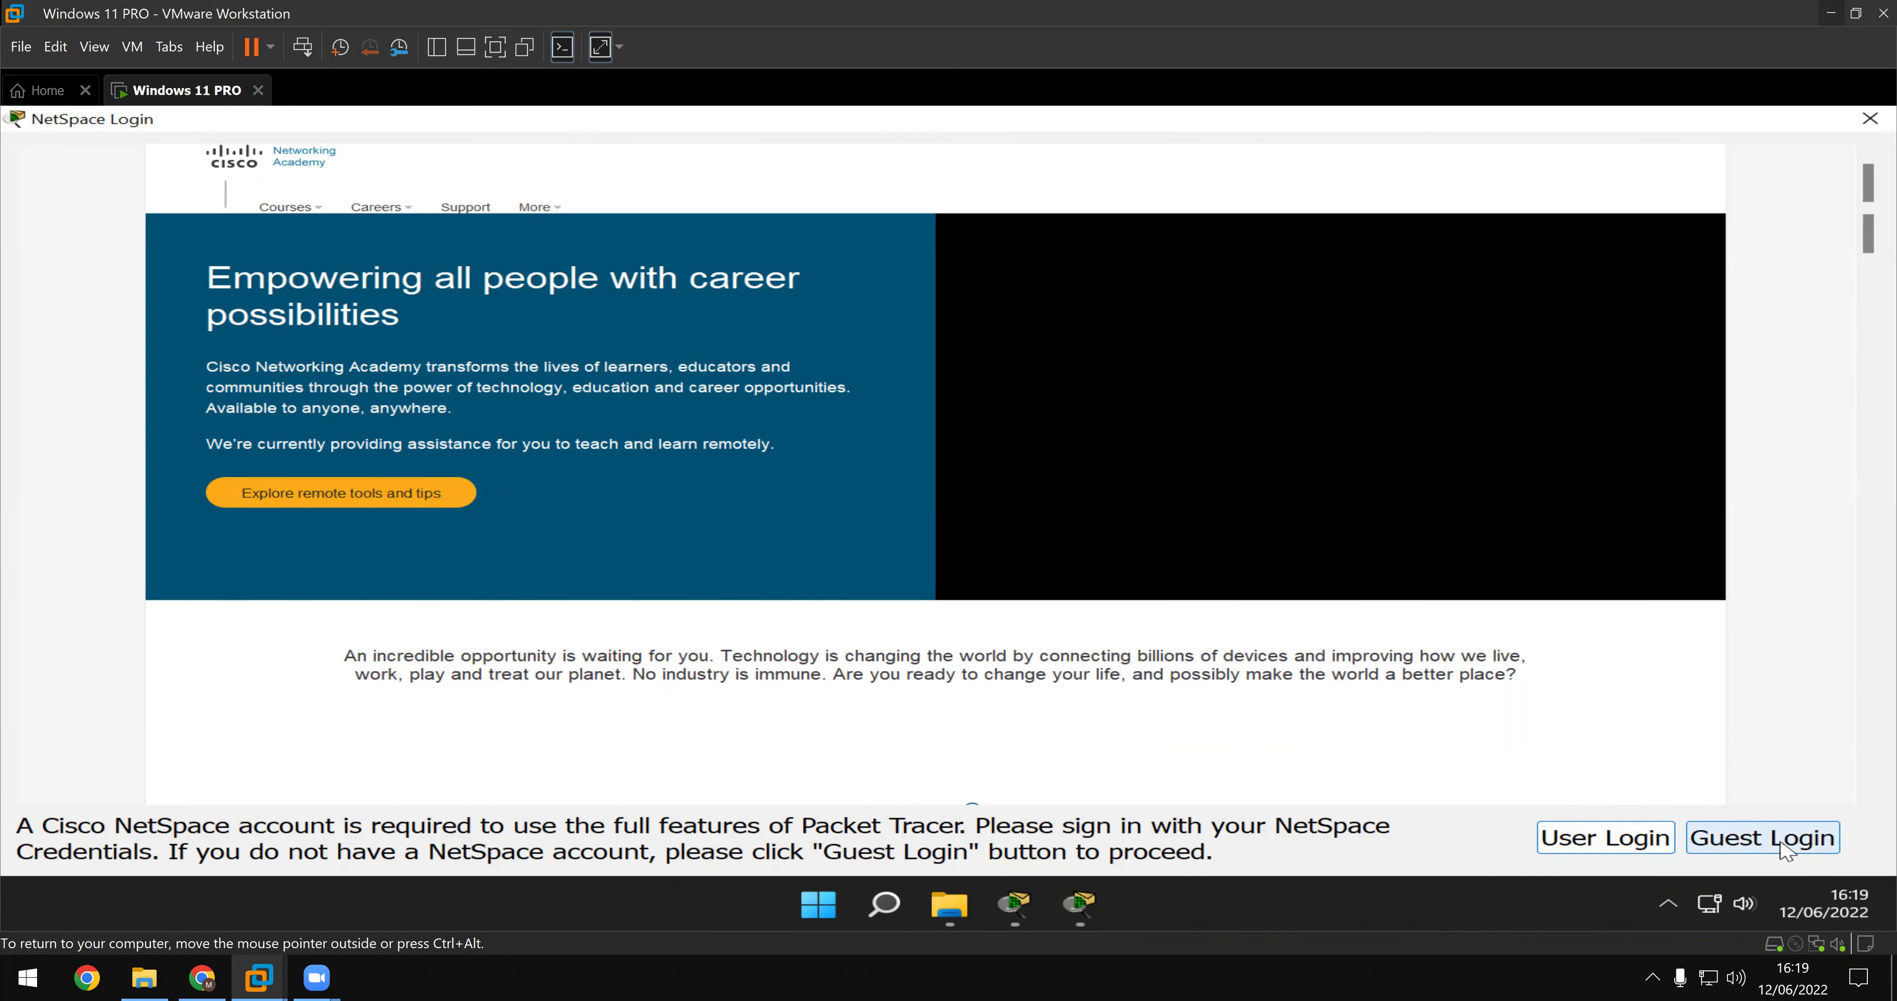
{"action": "left_click", "coordinate": [1780, 843]}
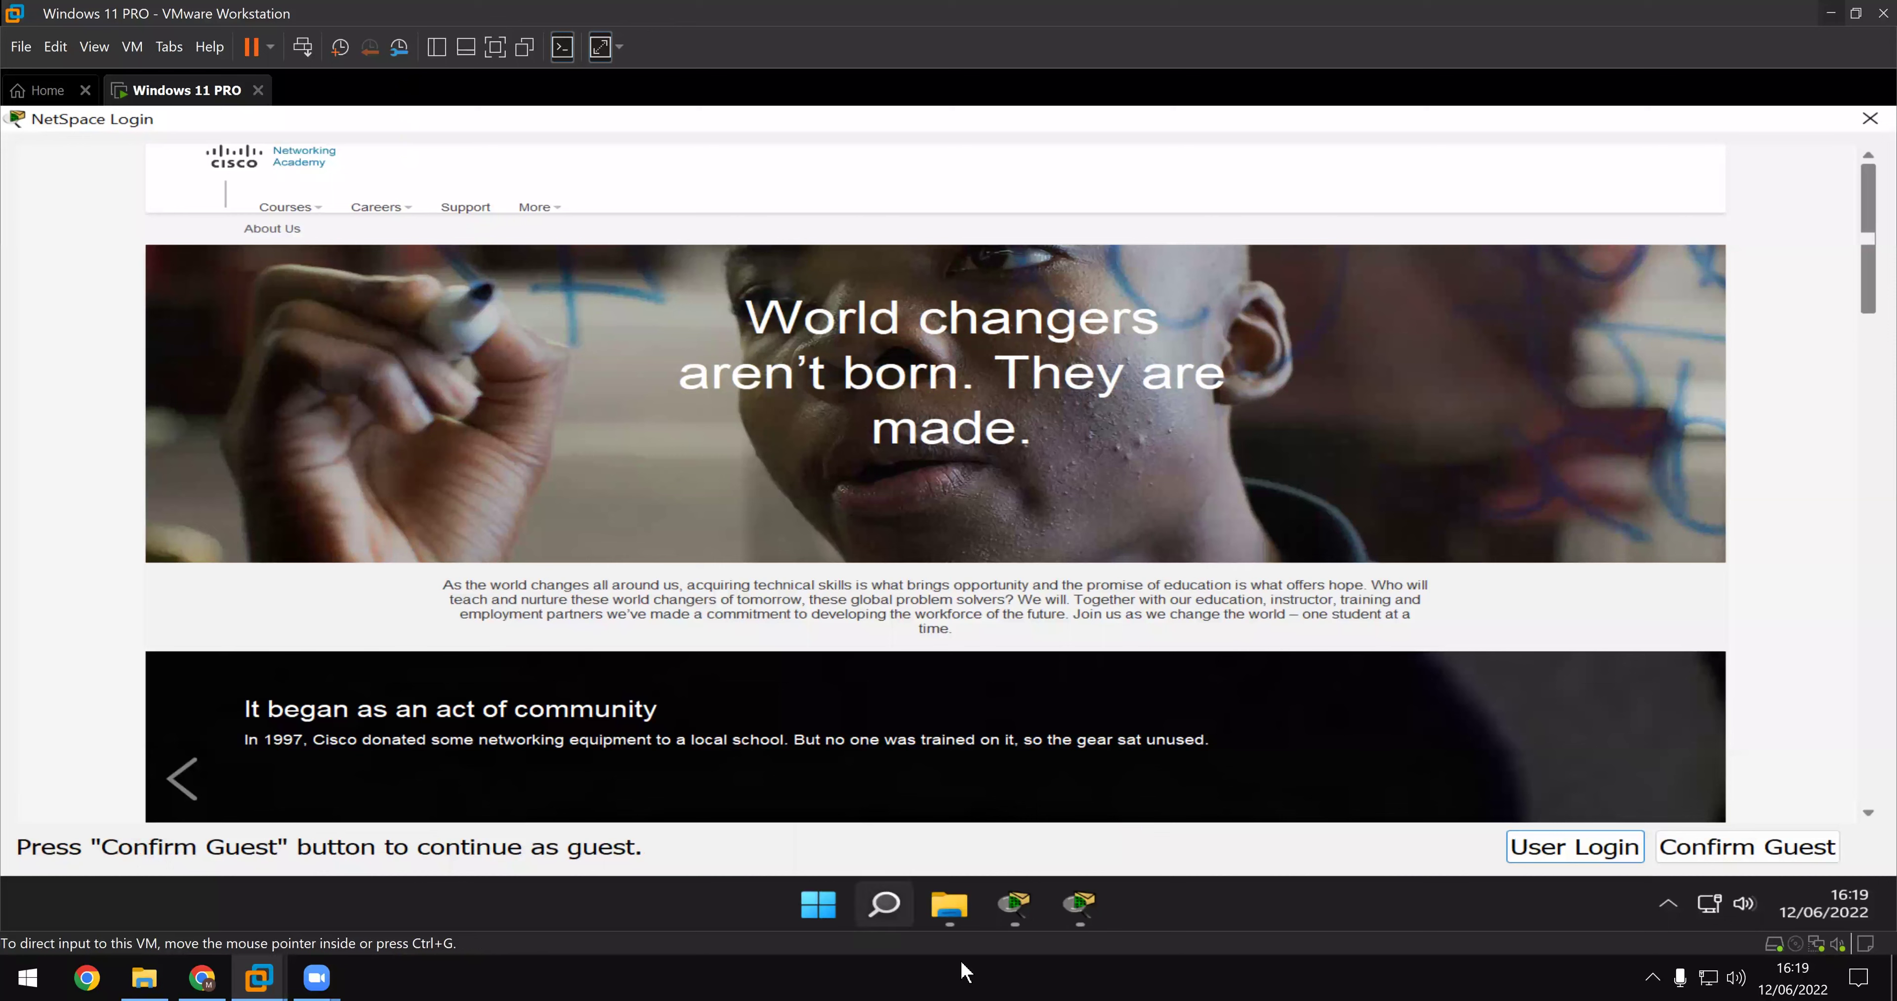
{"action": "left_click", "coordinate": [1731, 852]}
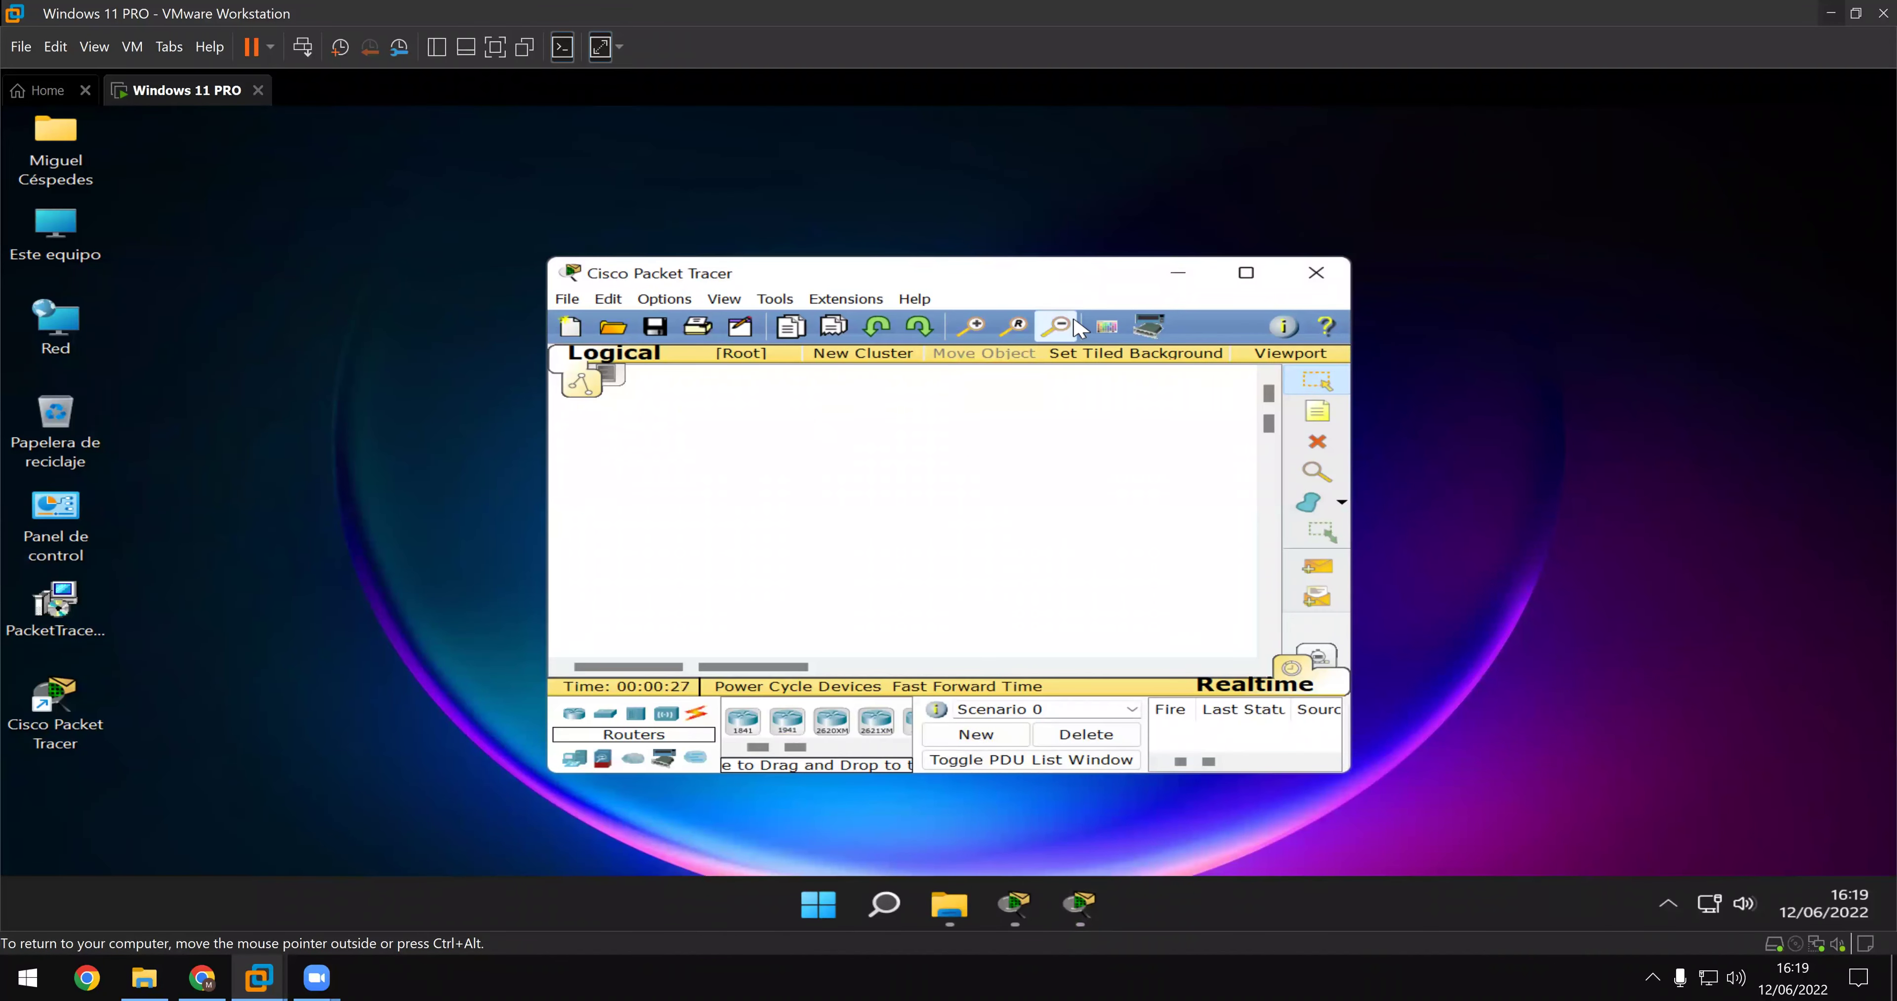
- Maximize the new Cisco Packet Tracer window and close the other running Packet Tracer instance
{"action": "double_click", "coordinate": [1046, 289]}
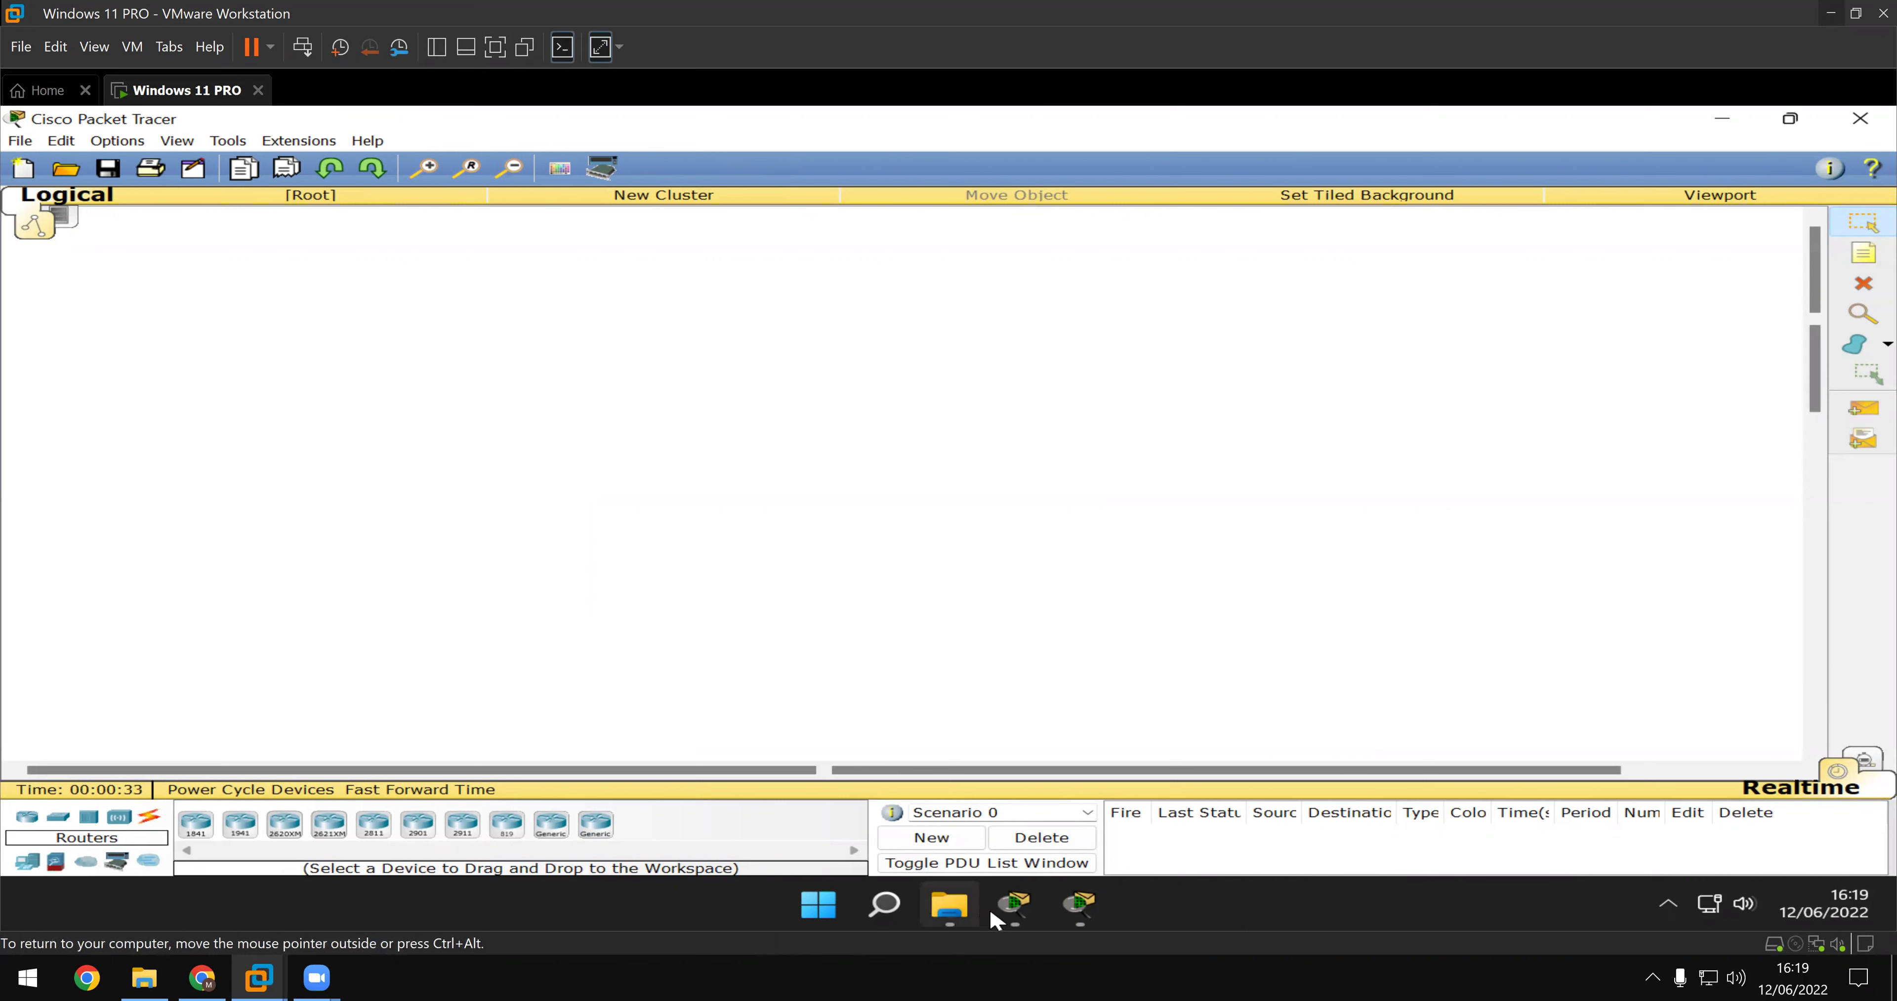
{"action": "mouse_move", "coordinate": [1015, 906]}
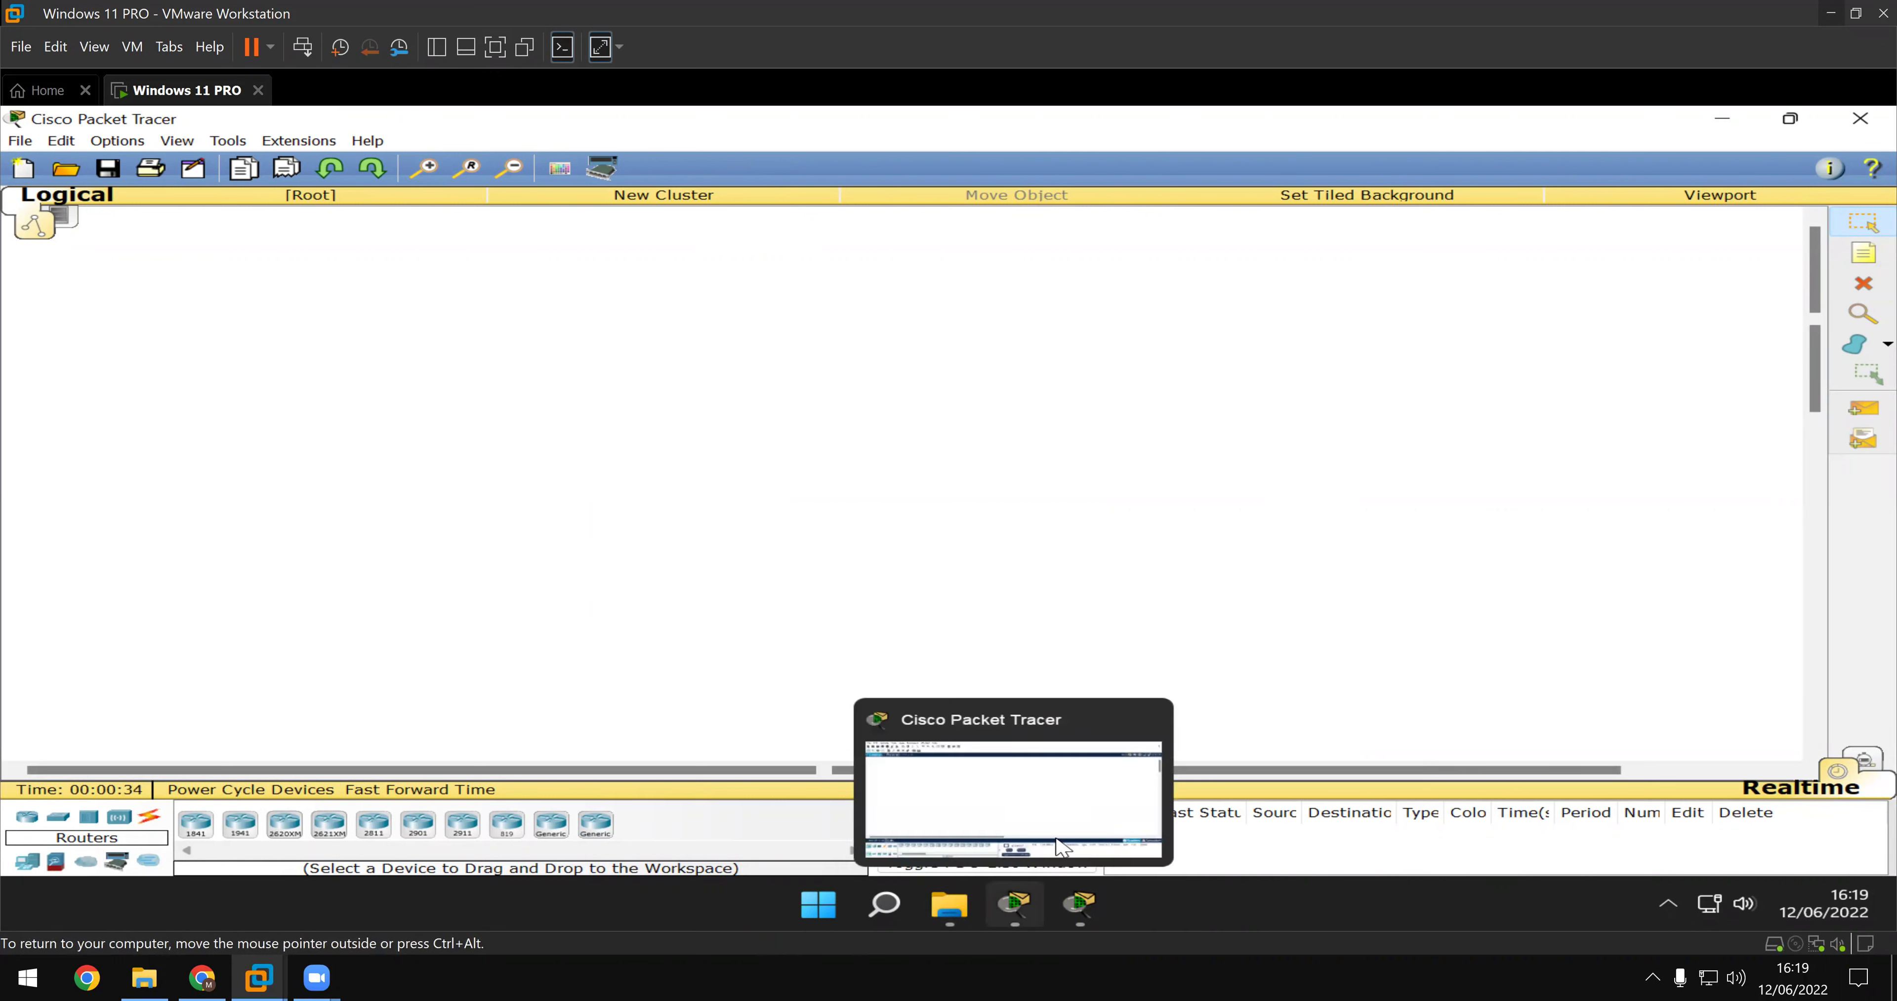
{"action": "left_click", "coordinate": [1154, 724]}
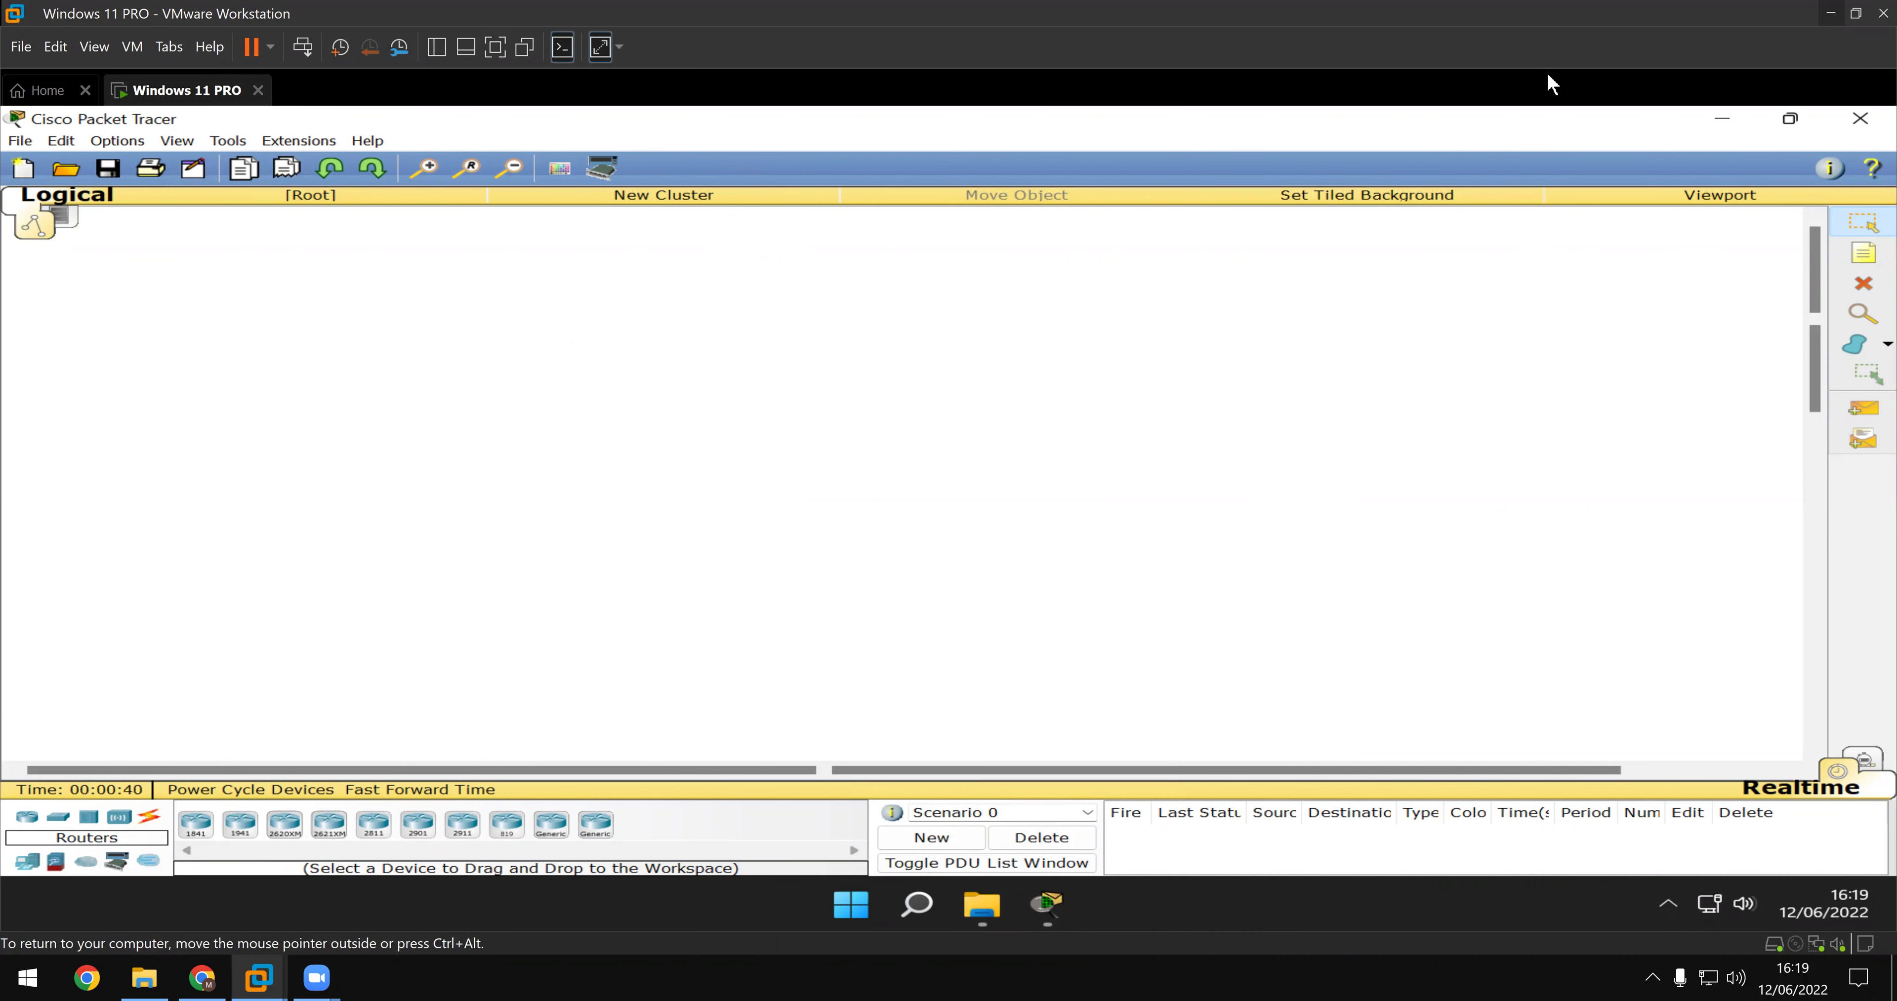
- Start saving the blank network under a new name and browse to C:\ICONOS\HERRAMIENTAS DE GESTIÓN DE REDES
{"action": "left_click", "coordinate": [22, 140]}
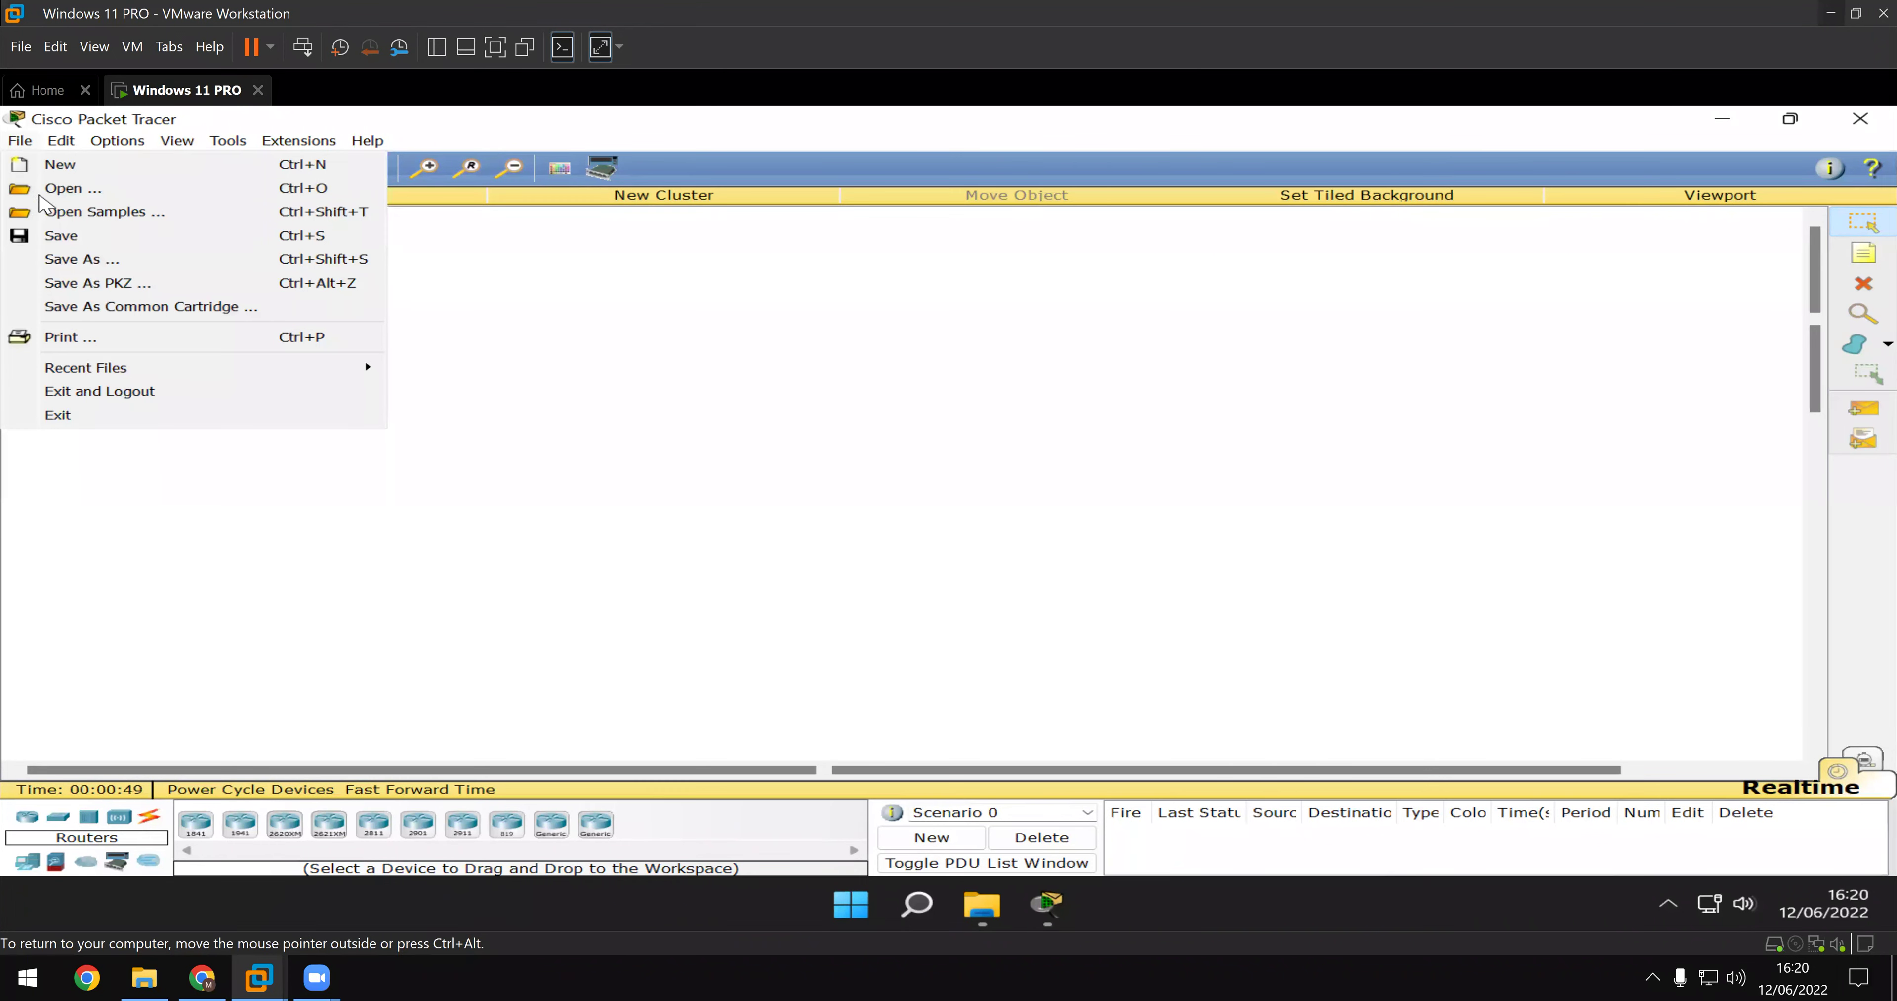
{"action": "left_click", "coordinate": [119, 263]}
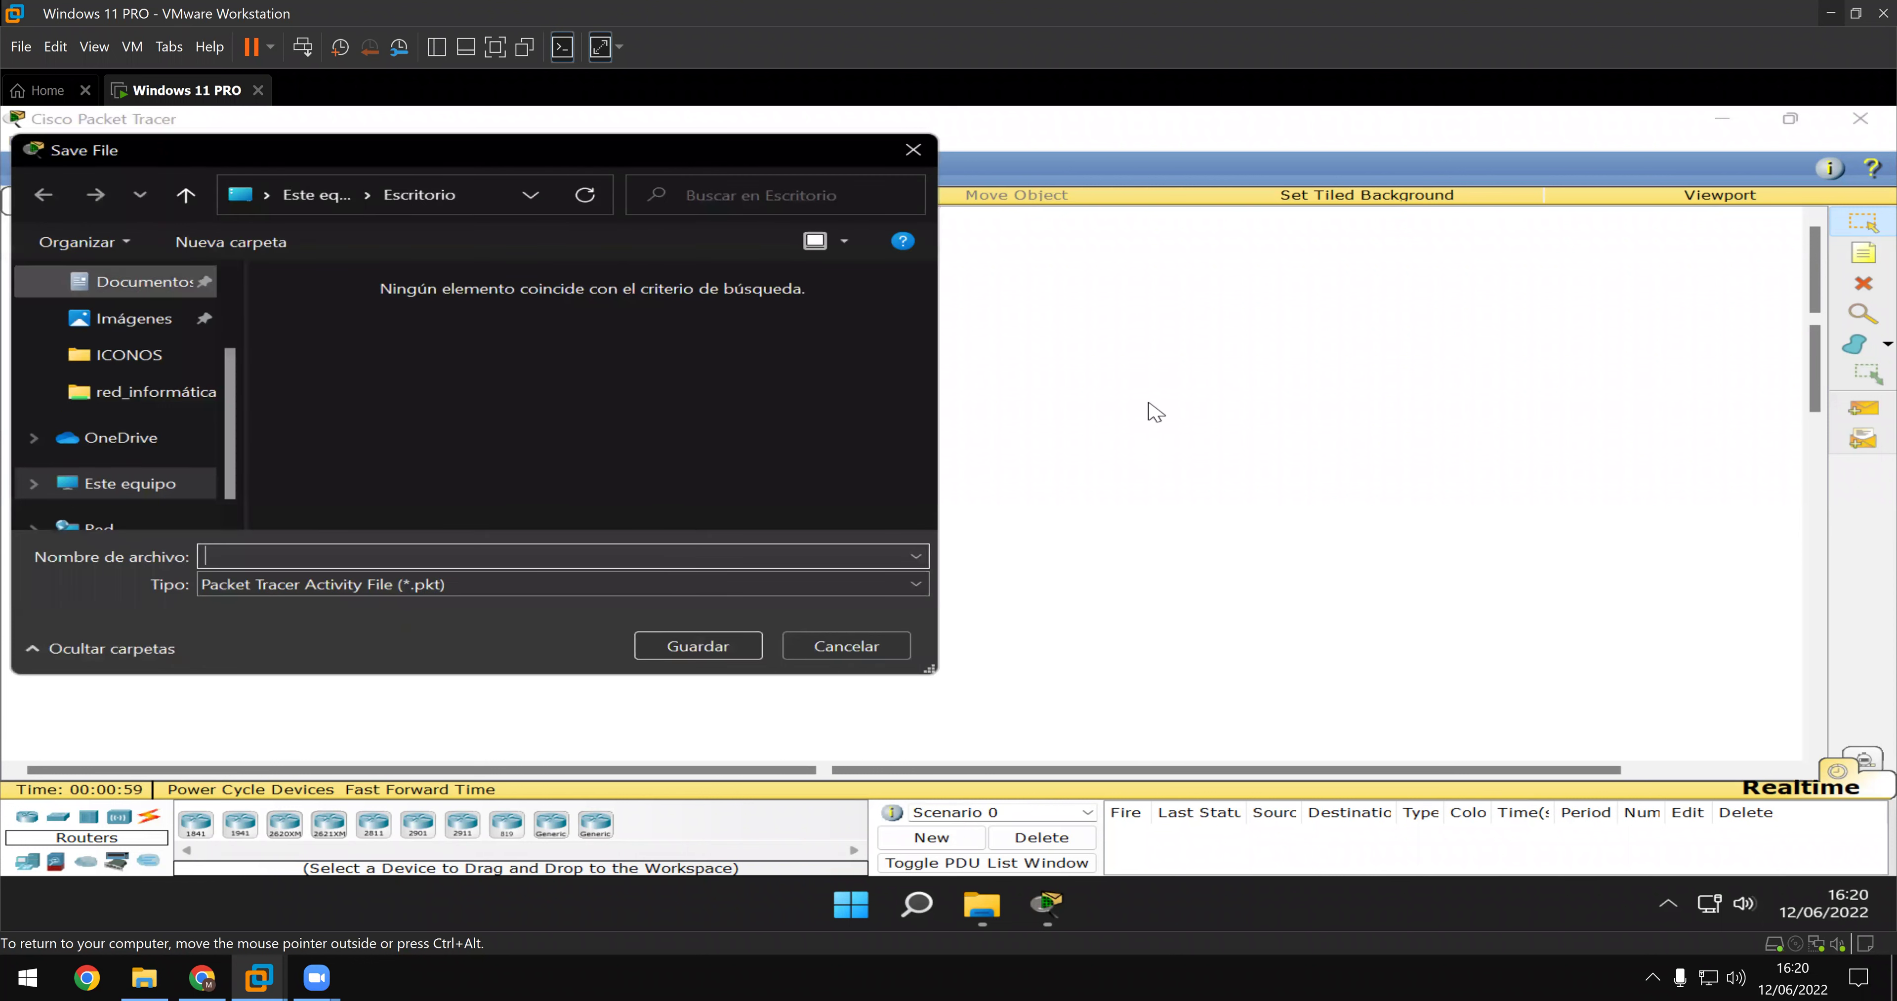
{"action": "scroll", "coordinate": [241, 442], "scroll_direction": "down", "scroll_amount": 1}
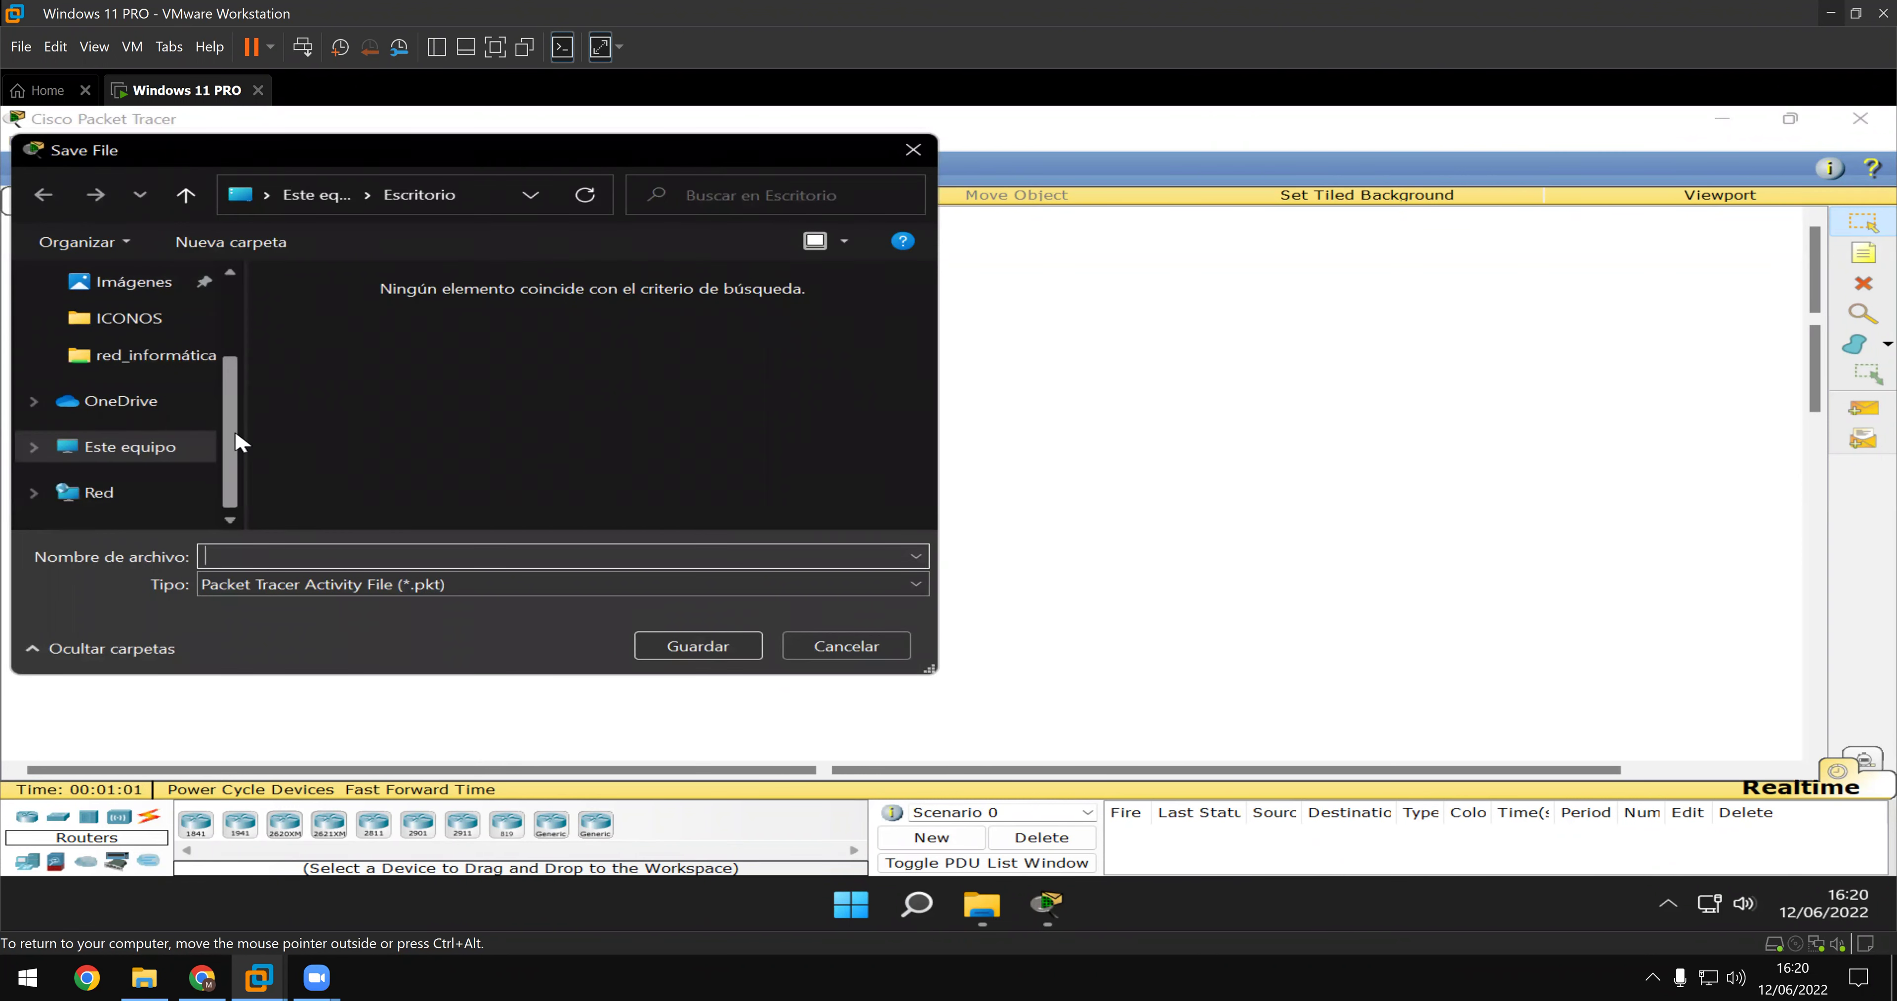
{"action": "left_click", "coordinate": [185, 446]}
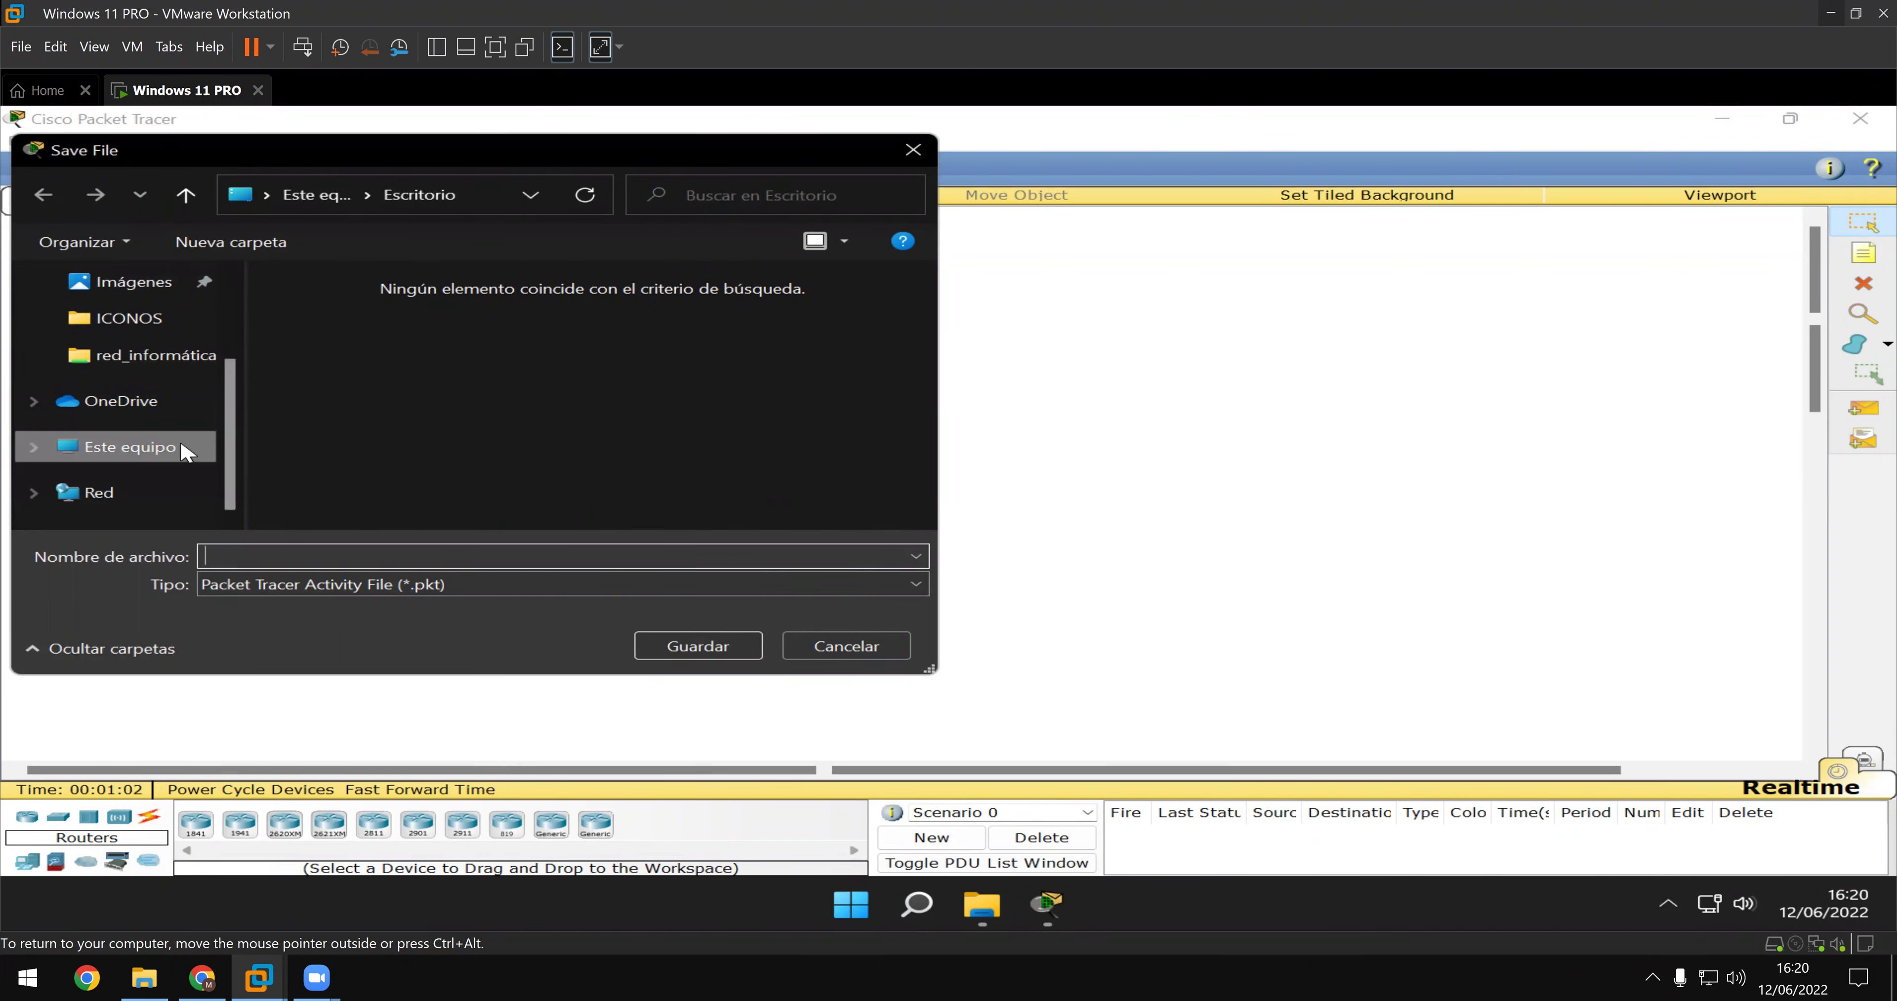
{"action": "double_click", "coordinate": [465, 388]}
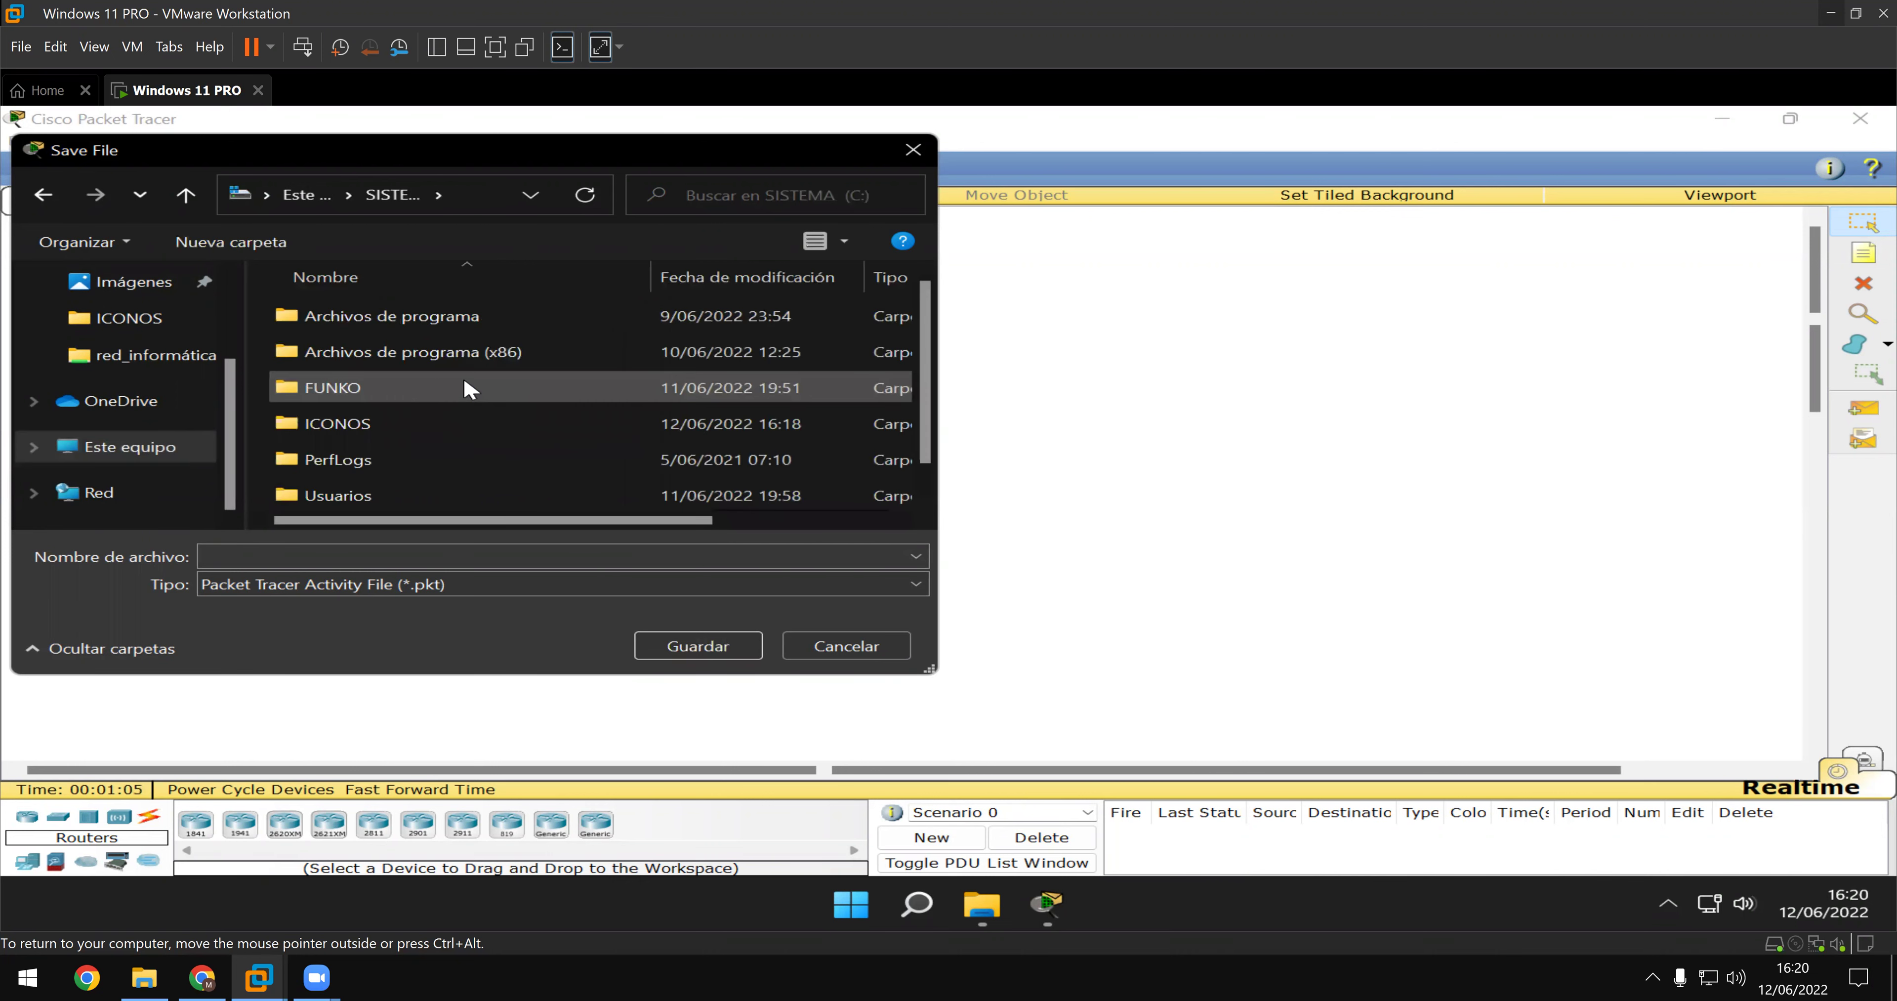
{"action": "double_click", "coordinate": [452, 430]}
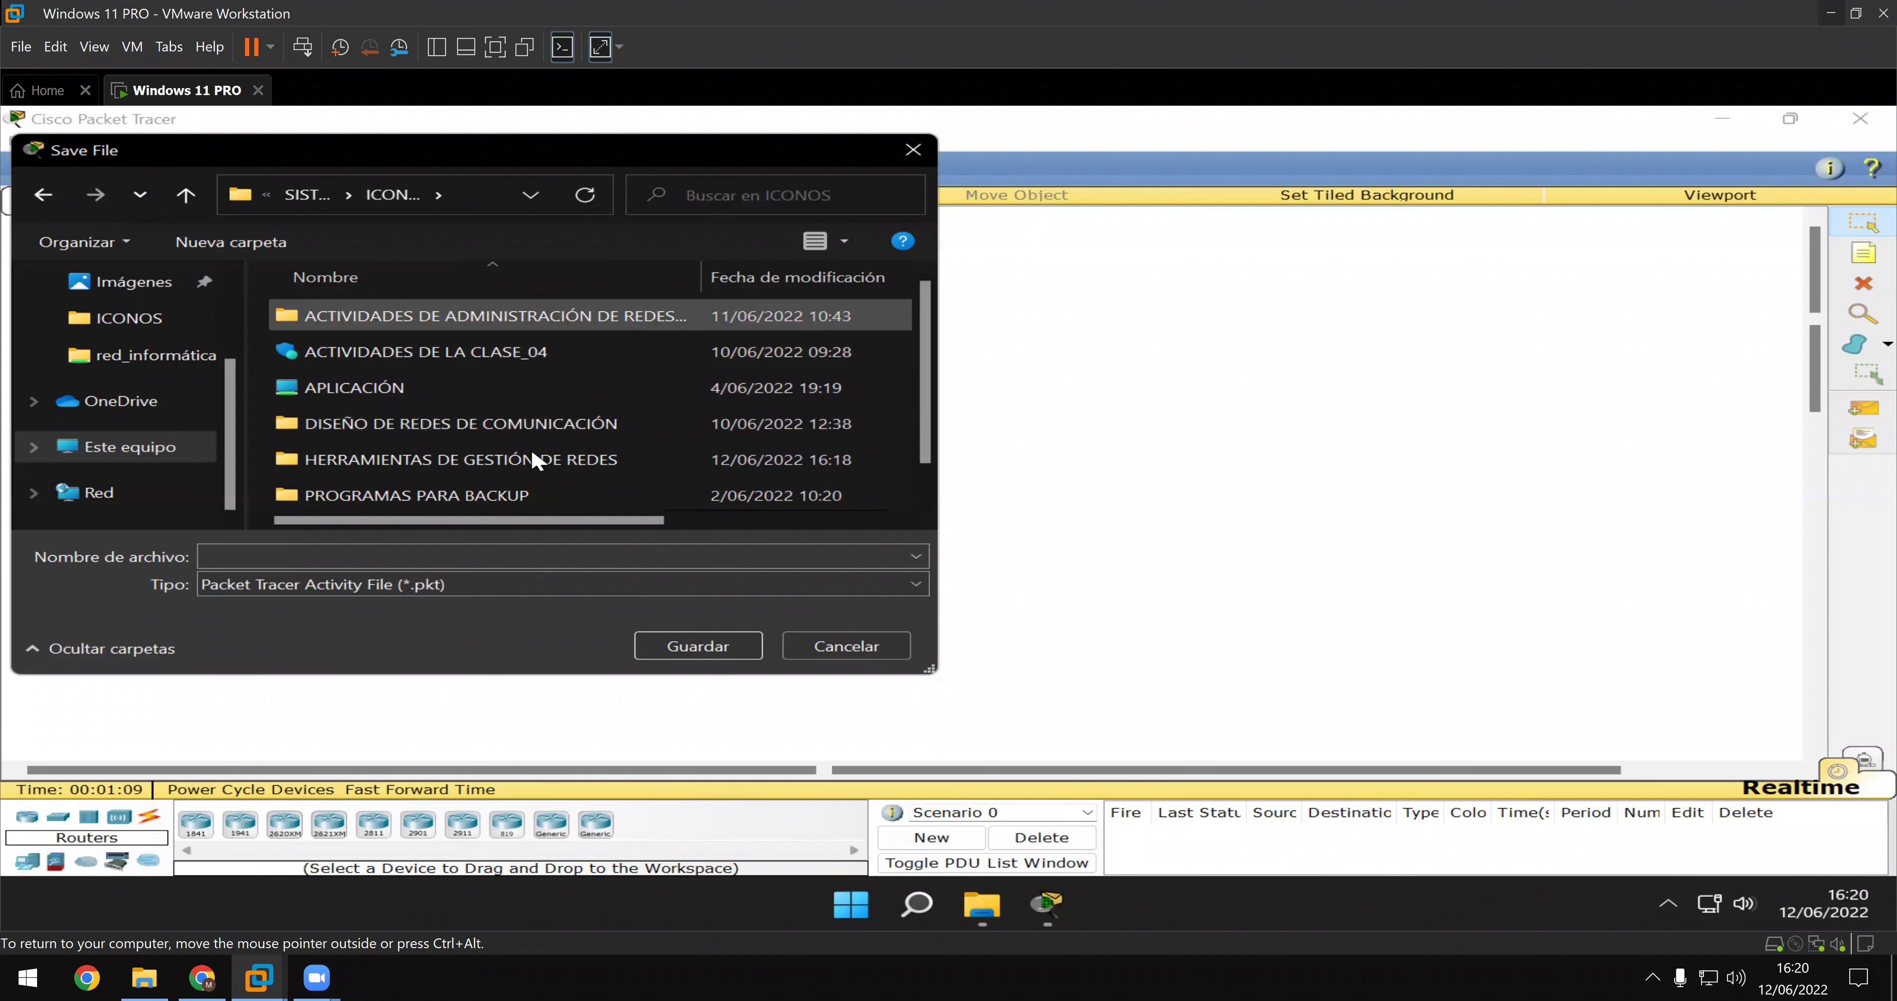
{"action": "left_click", "coordinate": [536, 461]}
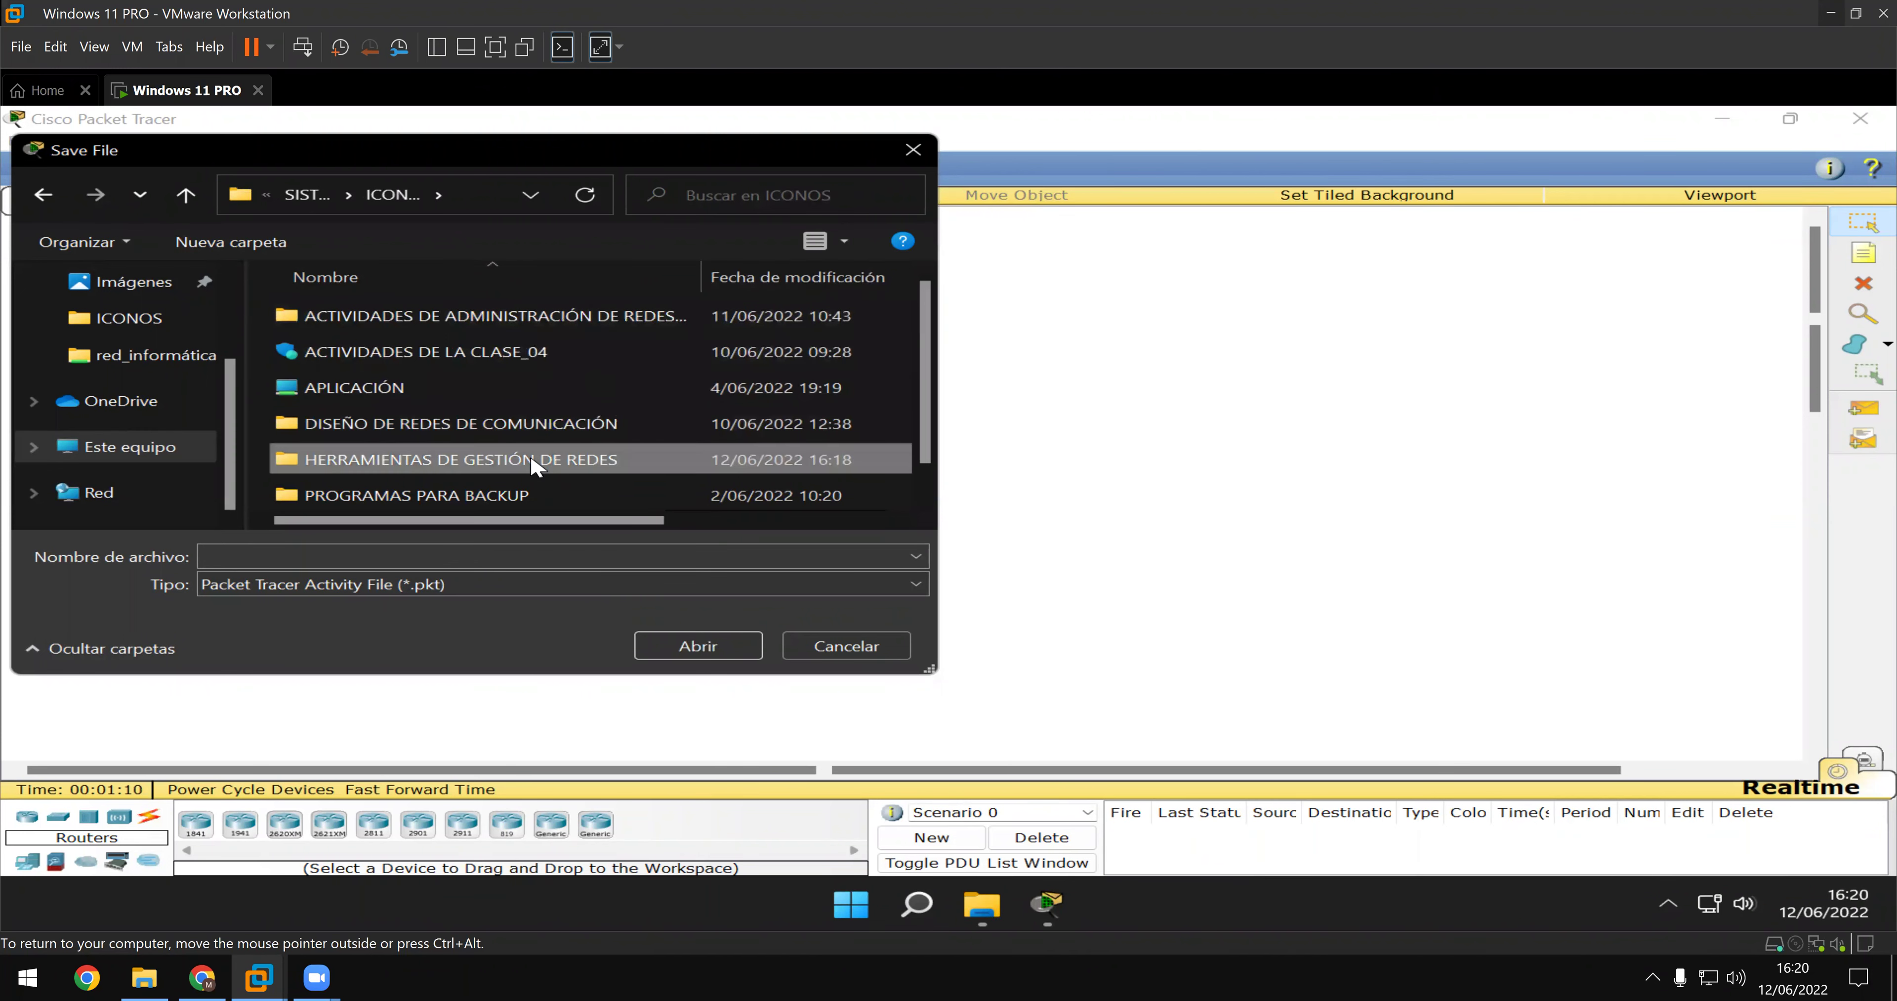
{"action": "double_click", "coordinate": [597, 465]}
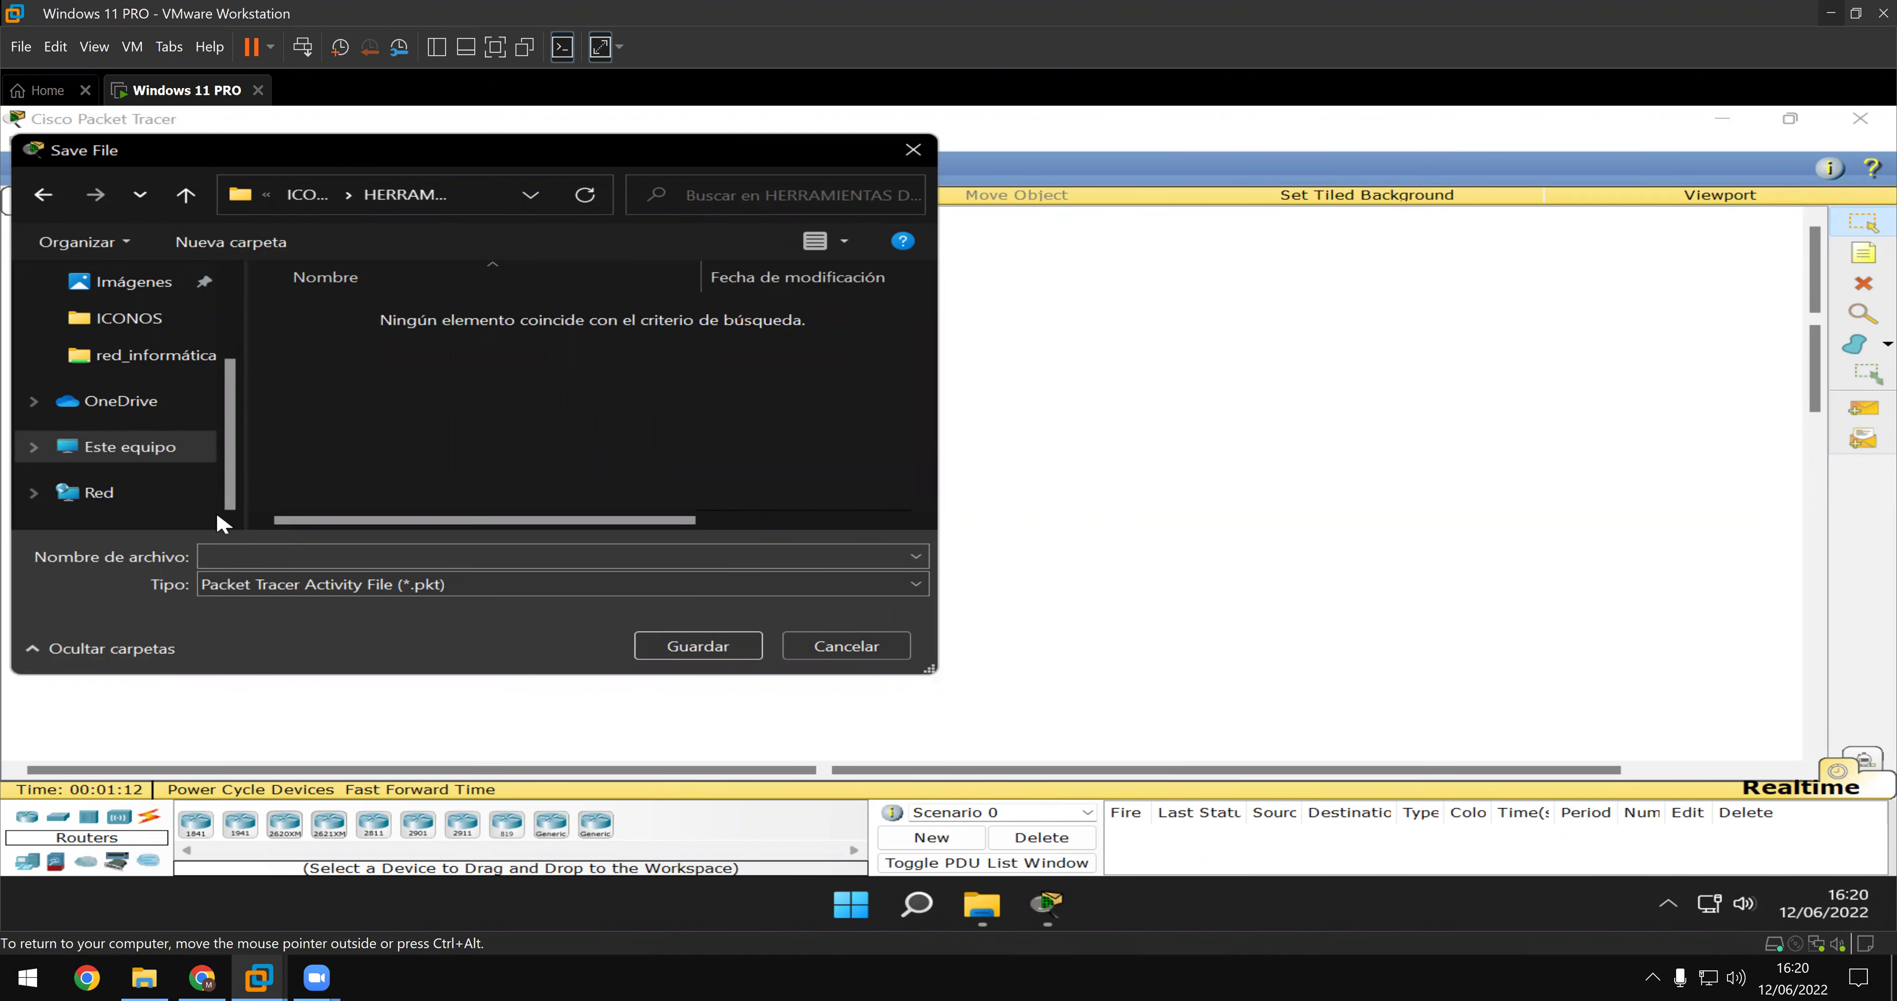
- Name the file CONFIGURACIÓN DE IP'S and save it as a Packet Tracer Activity File (*.pkt)
{"action": "left_click", "coordinate": [380, 557]}
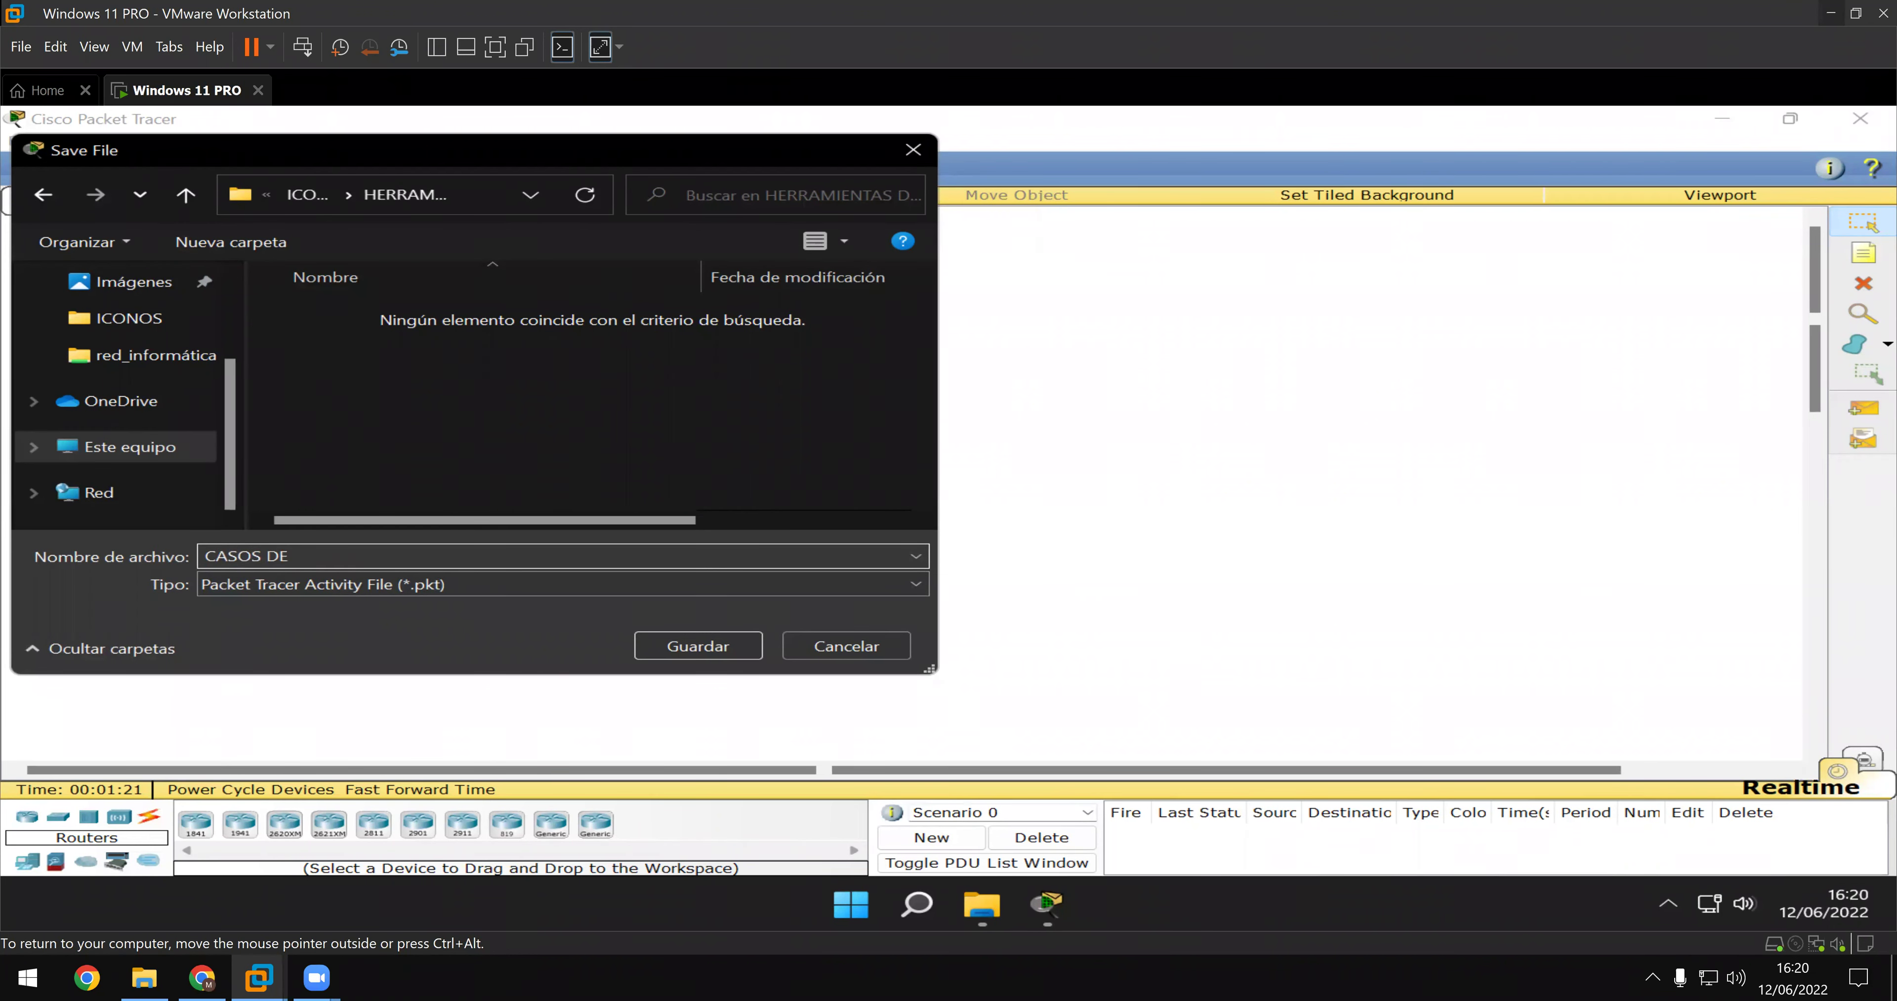
{"action": "key", "text": "ctrl+BackSpace"}
{"action": "key", "text": "ctrl+BackSpace"}
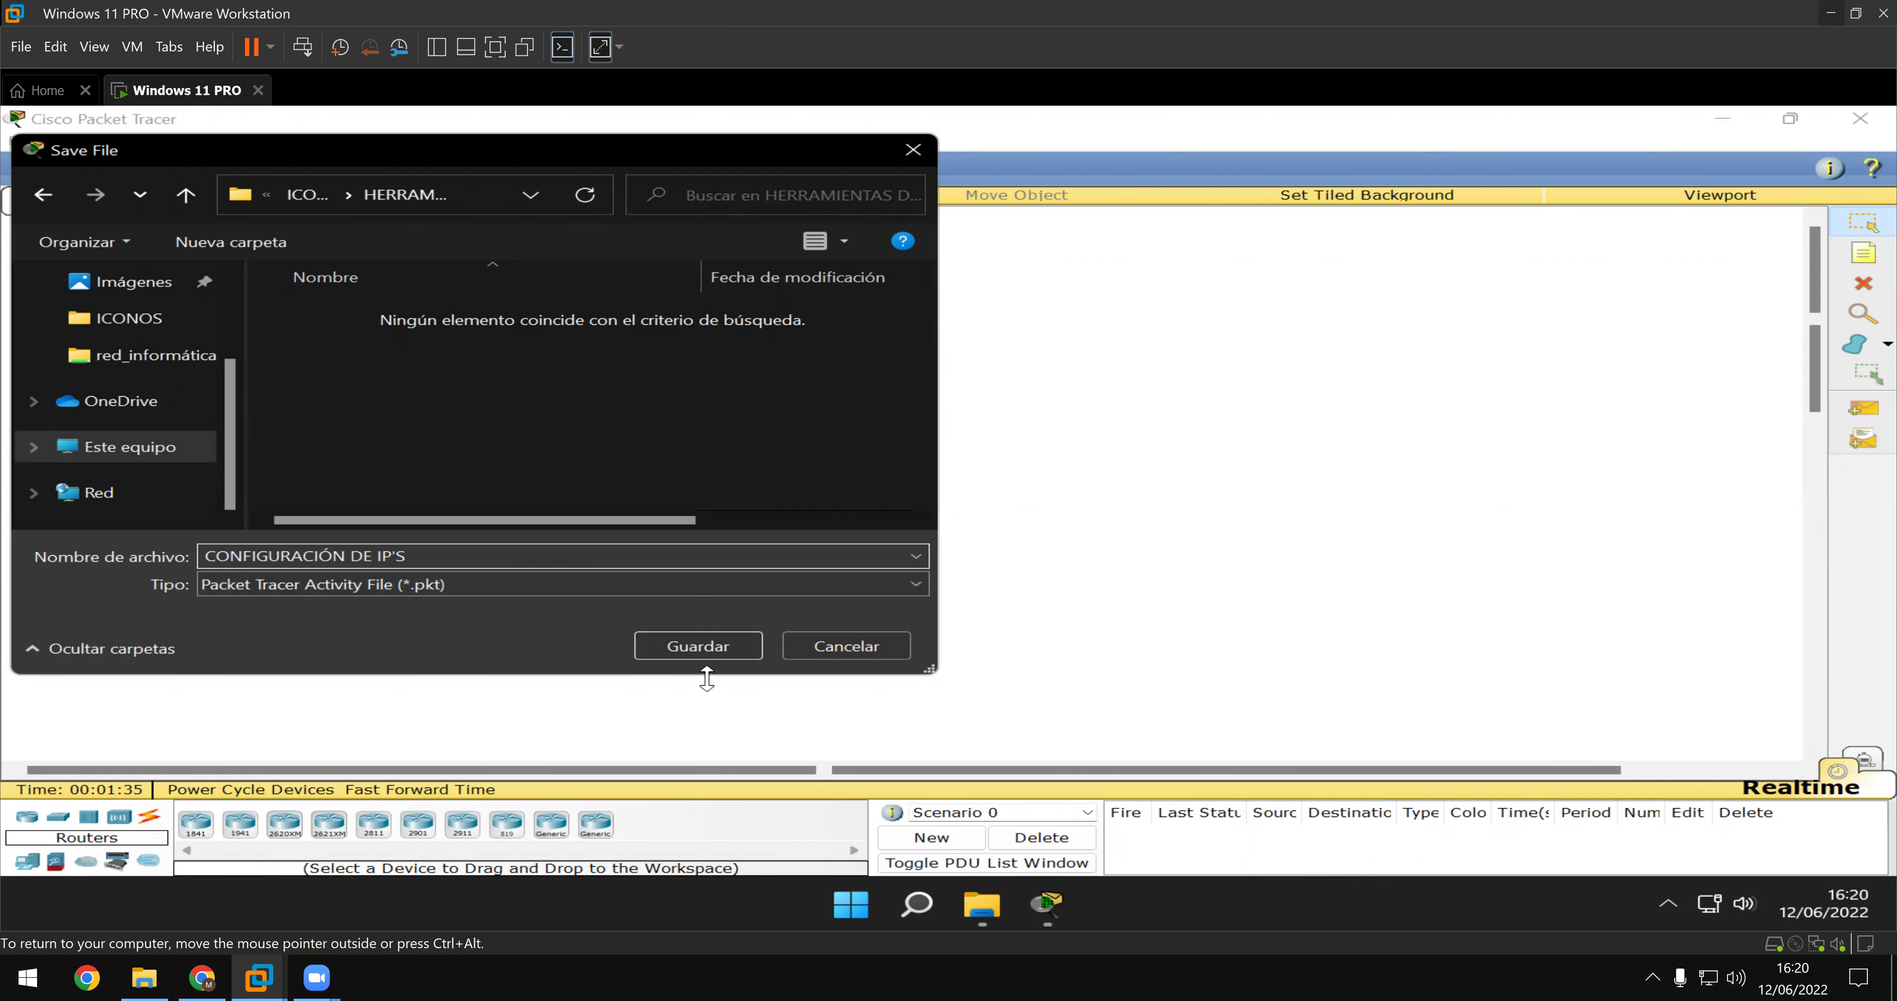
{"action": "left_click", "coordinate": [726, 651]}
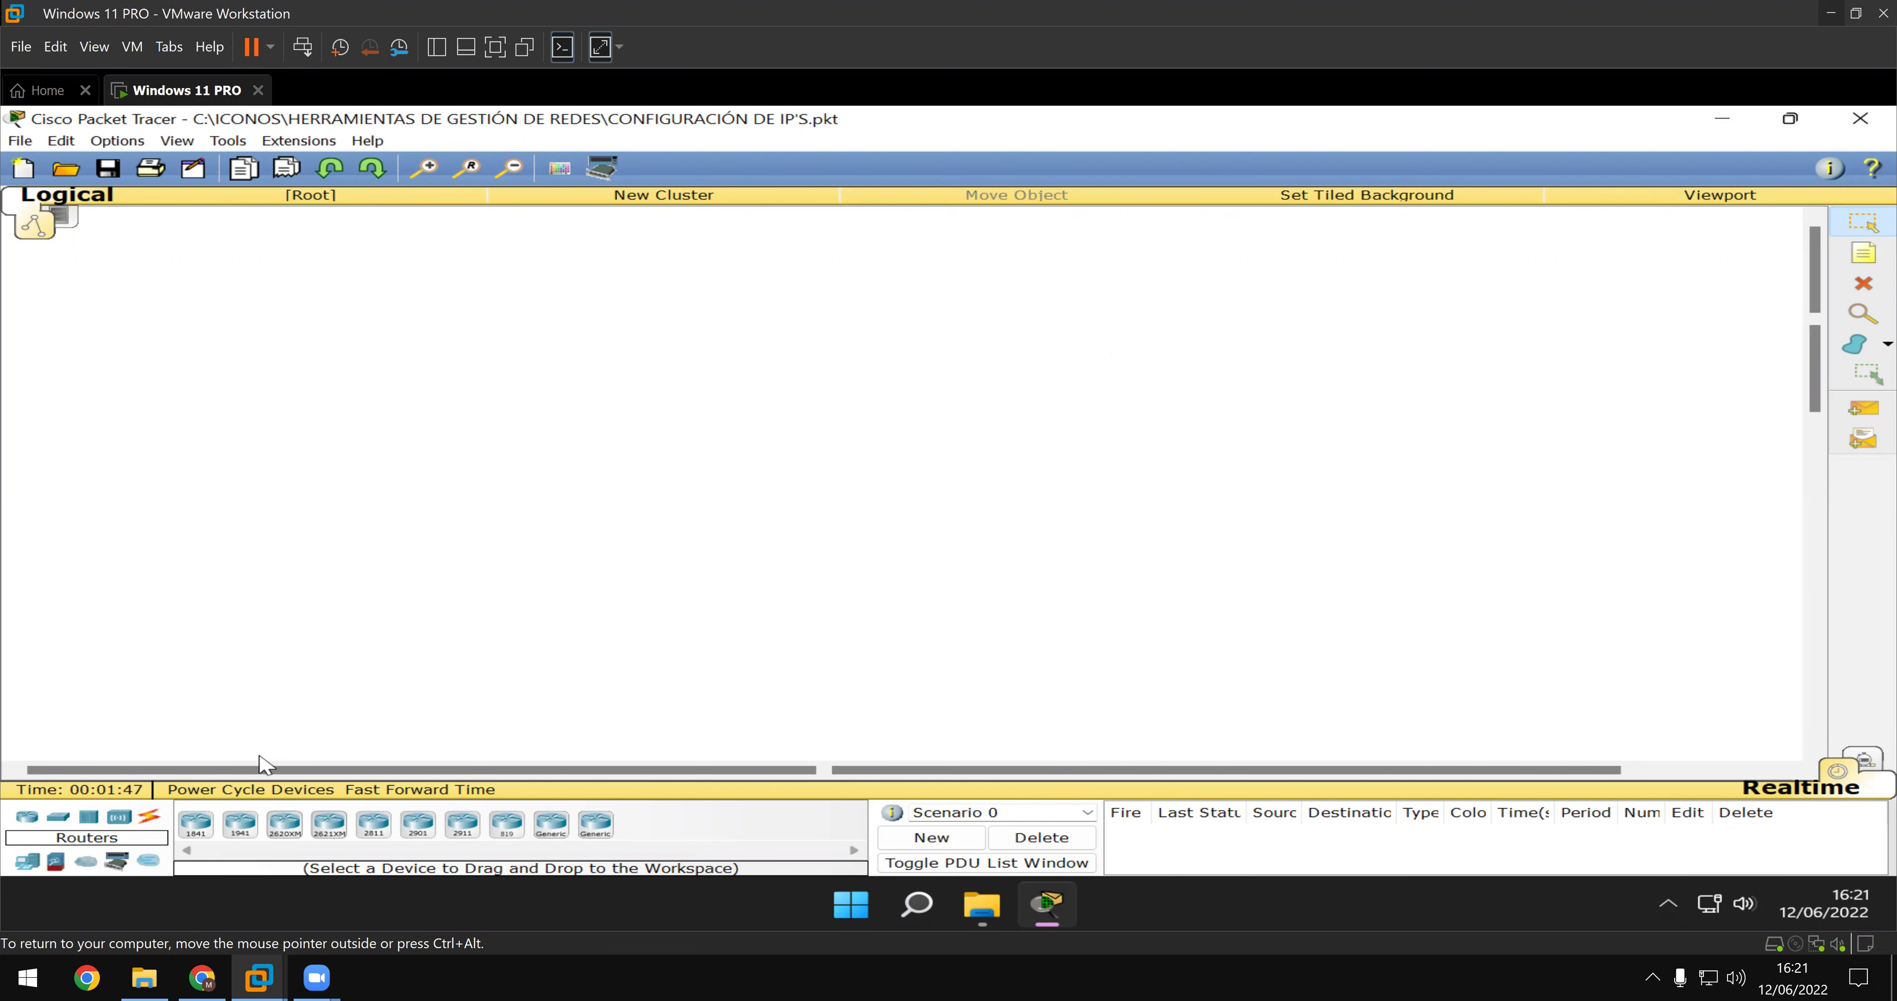
- Show the End Devices category and launch PointerFocus in the virtual machine to highlight the pointer over Packet Tracer
{"action": "left_click", "coordinate": [28, 871]}
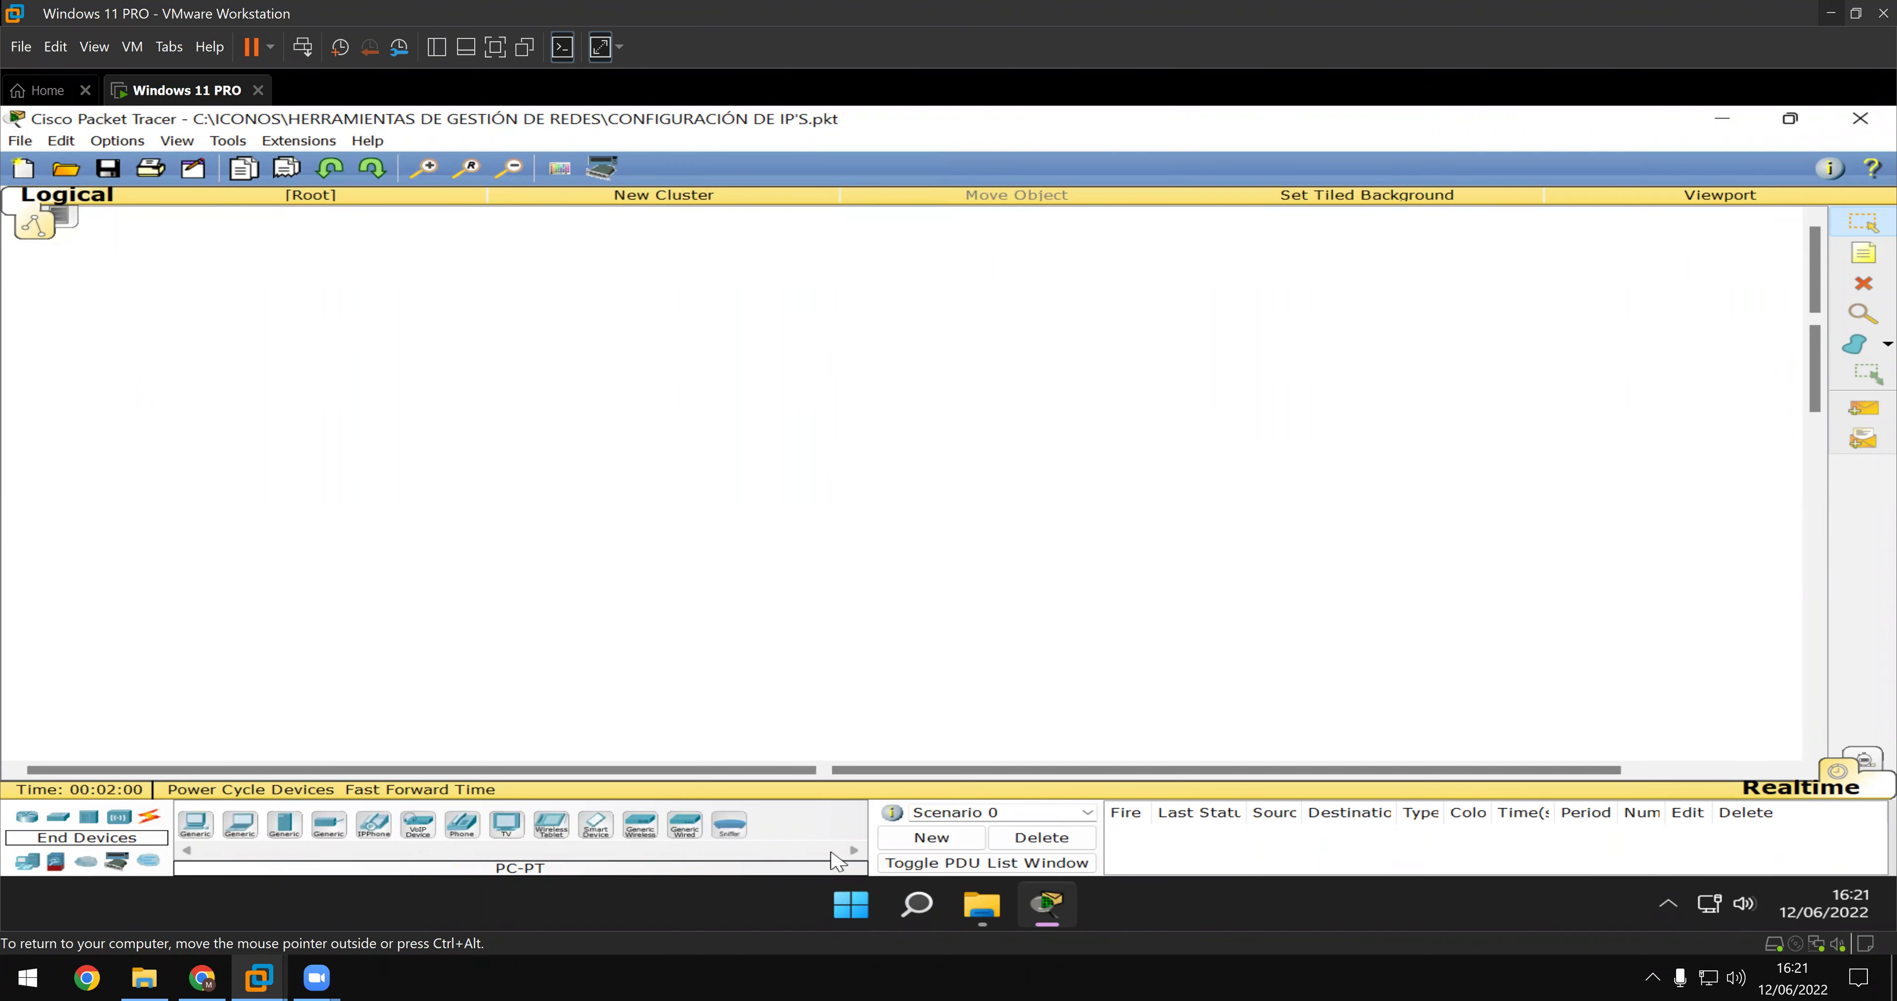
{"action": "left_click", "coordinate": [860, 905]}
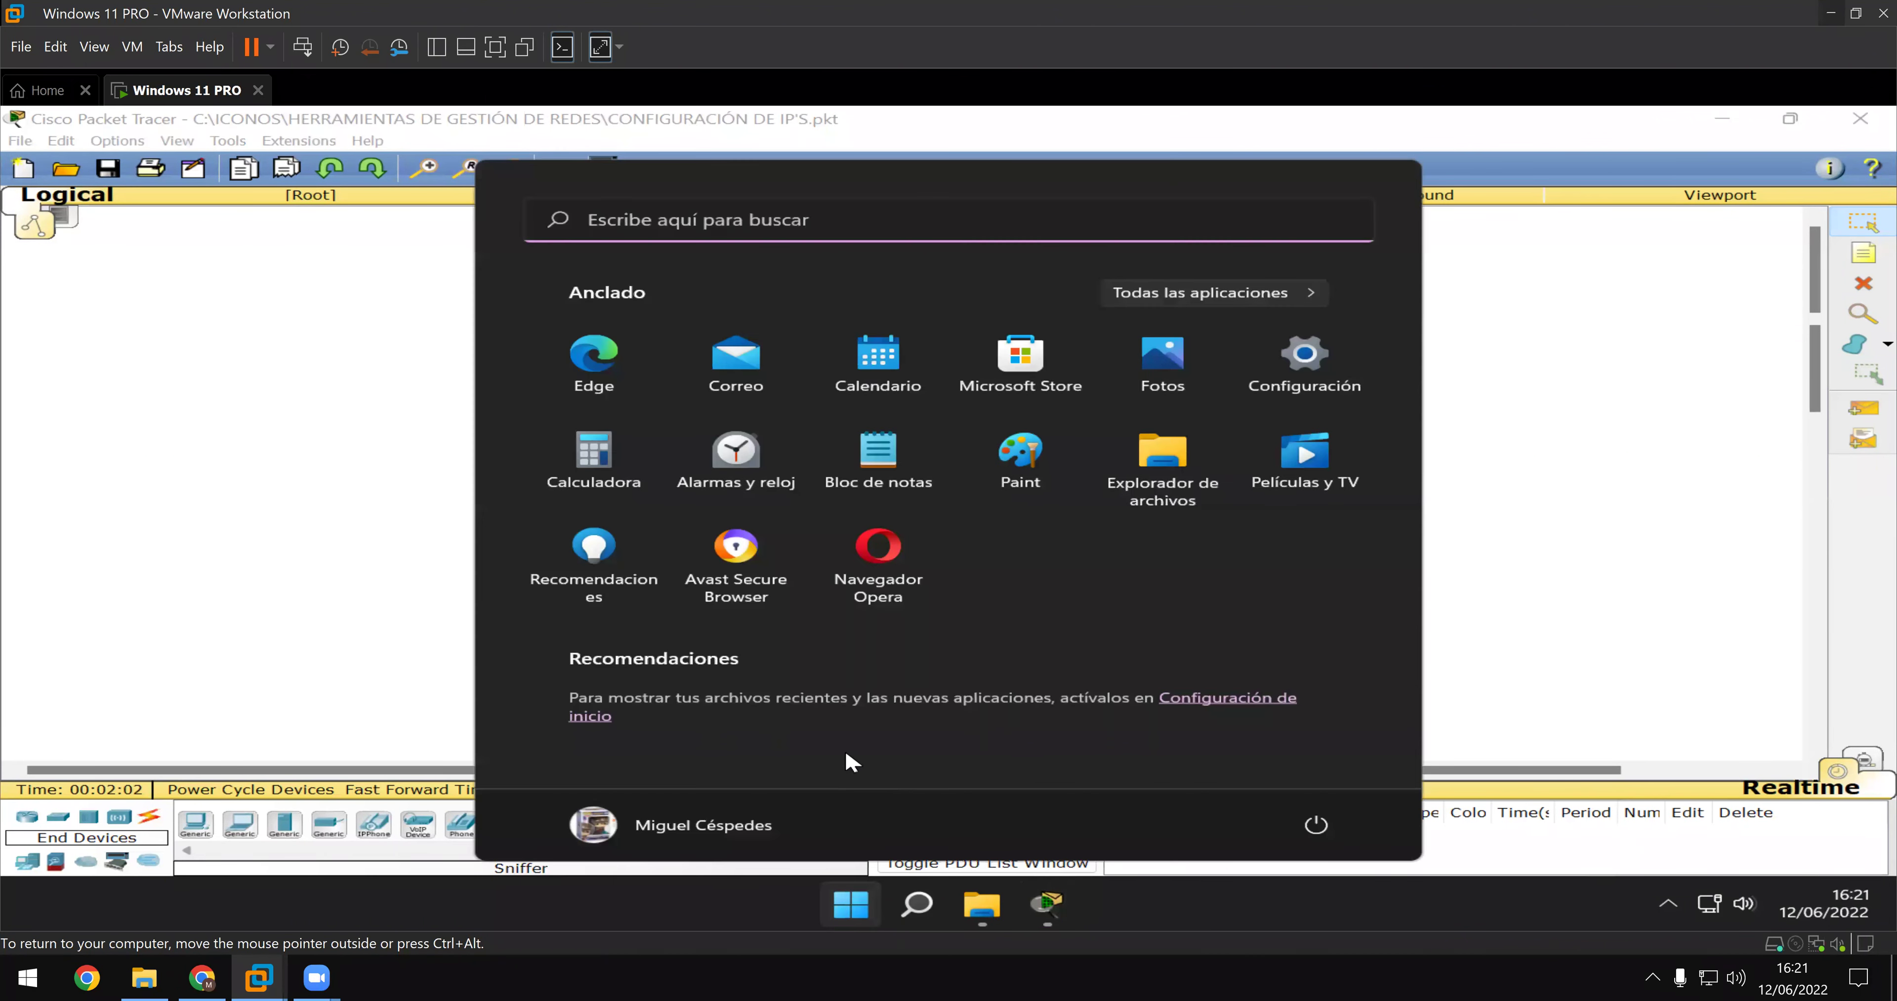
{"action": "type", "text": "POIN"}
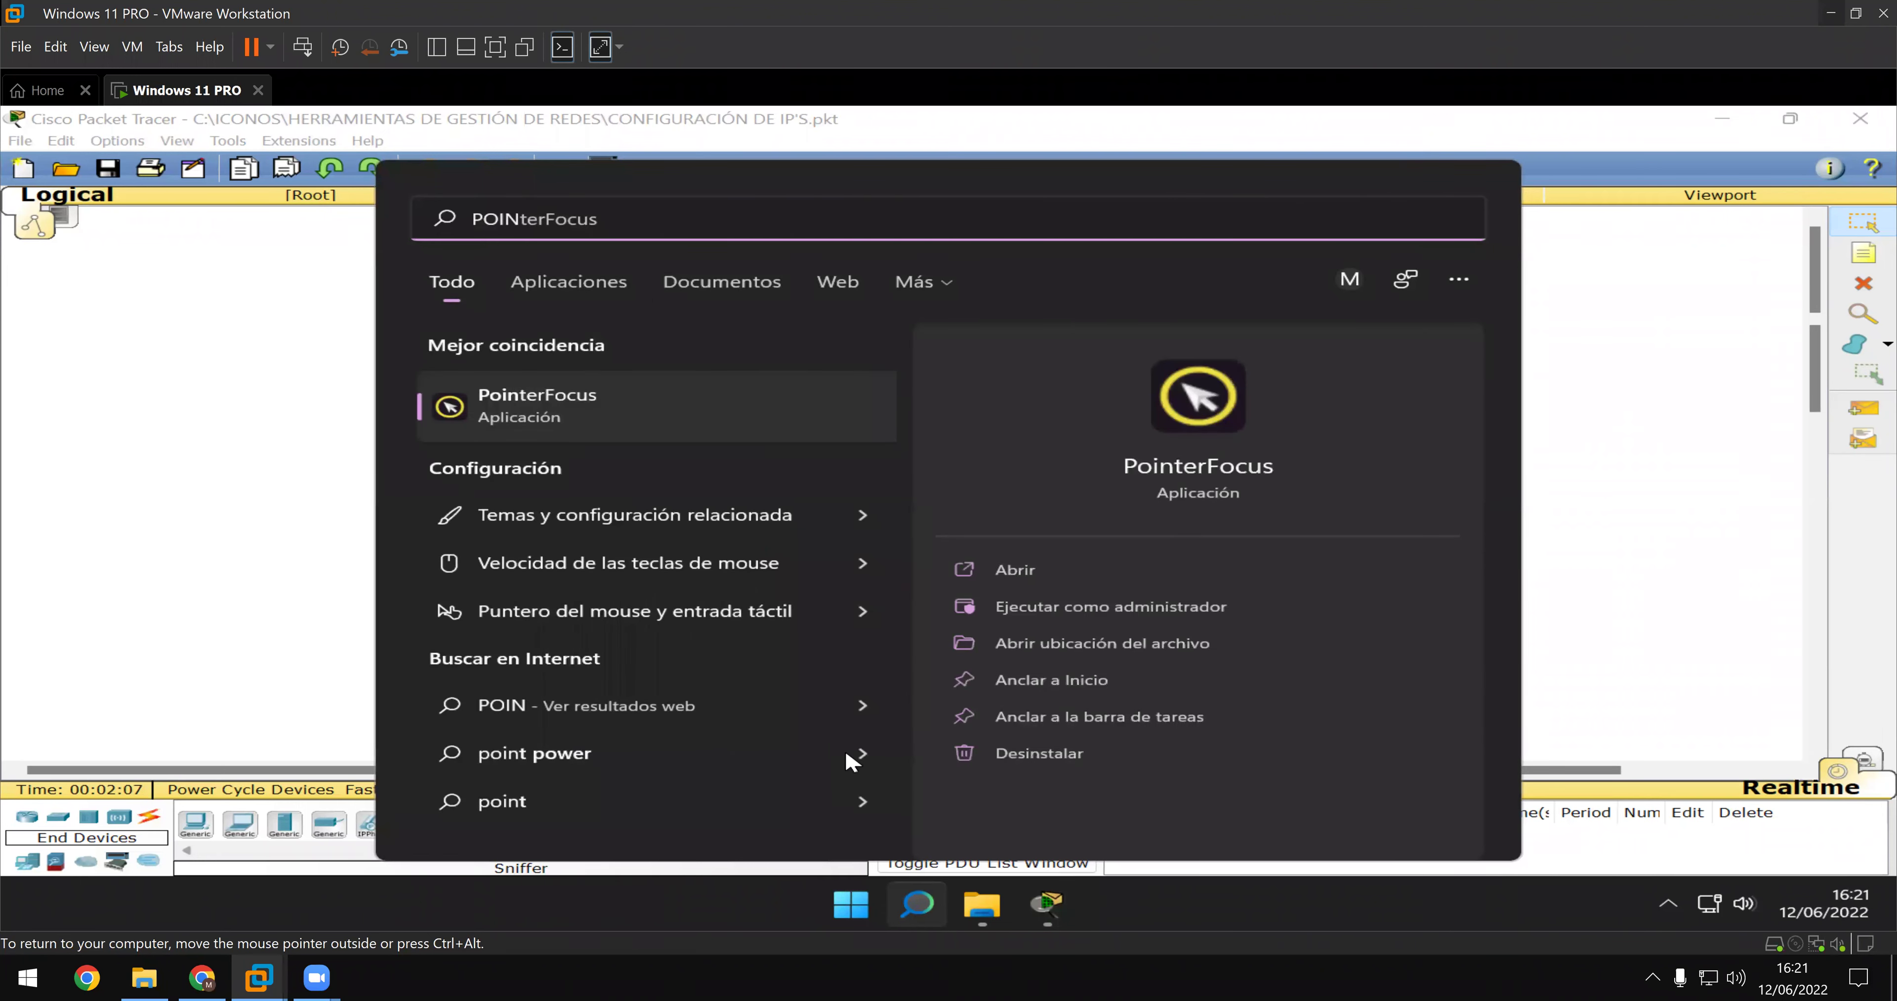
{"action": "key", "text": "Return"}
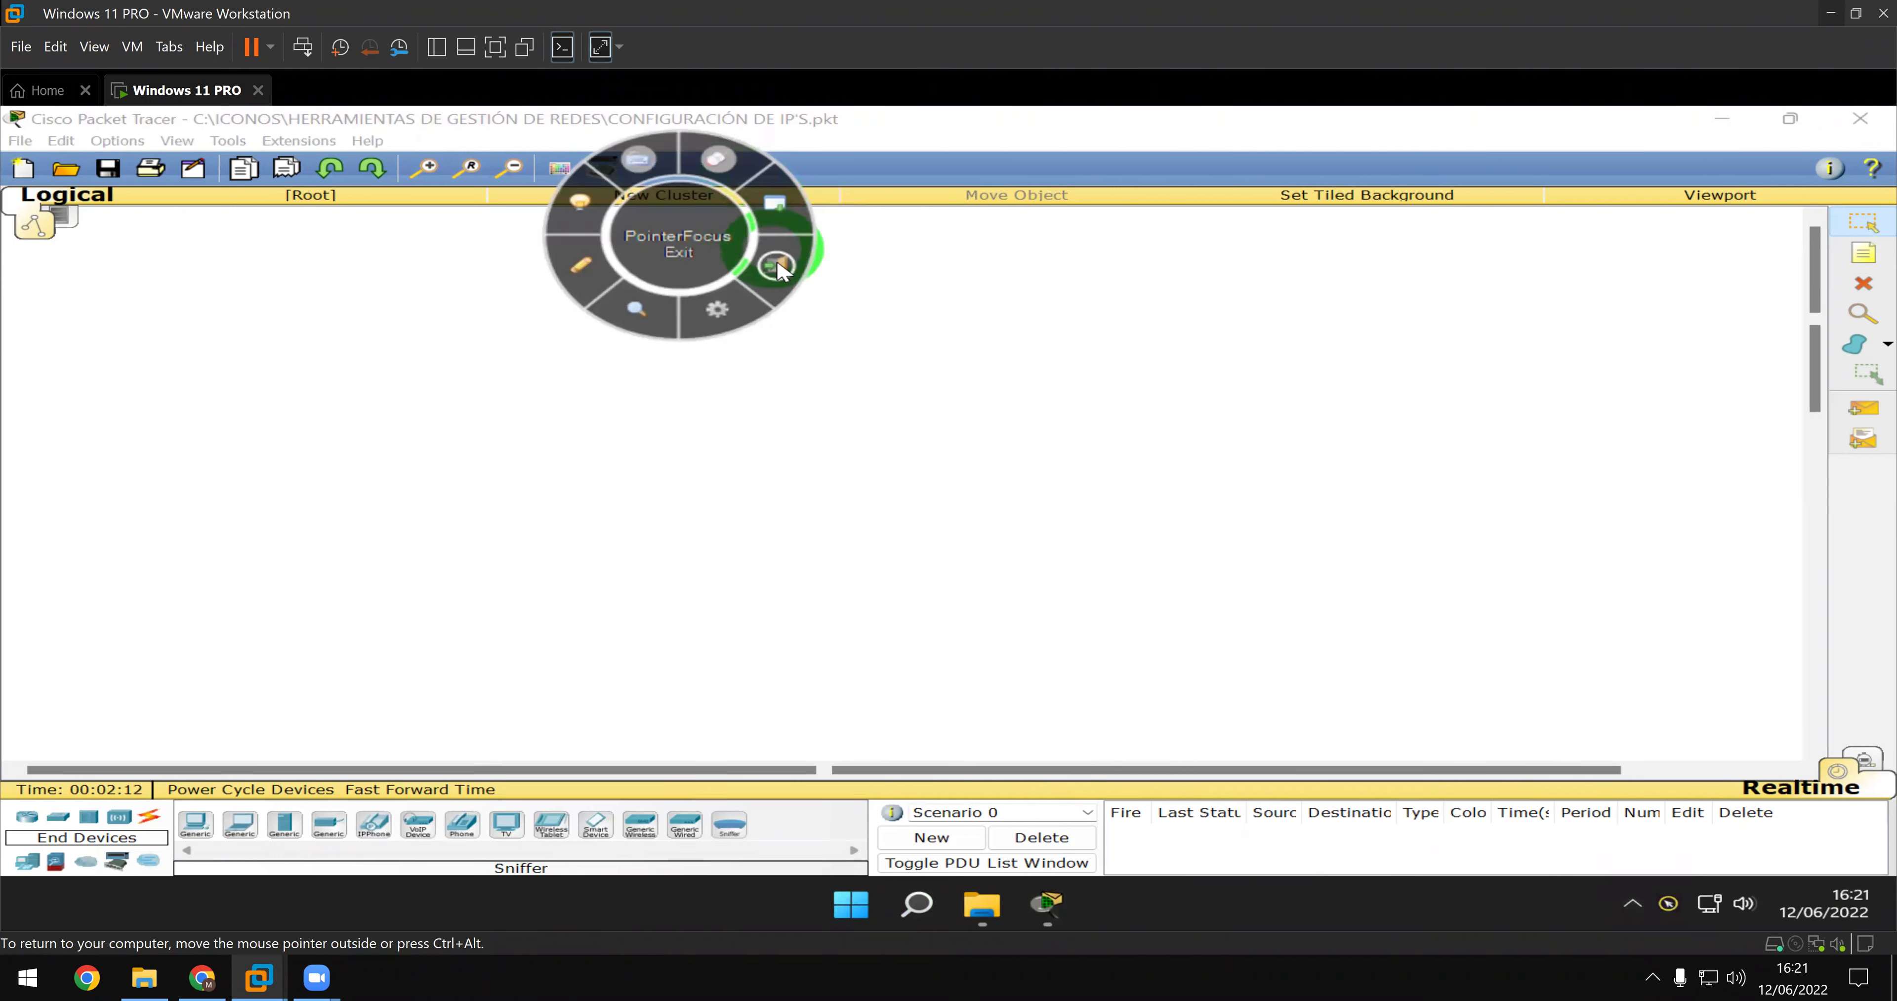
{"action": "left_click", "coordinate": [779, 210]}
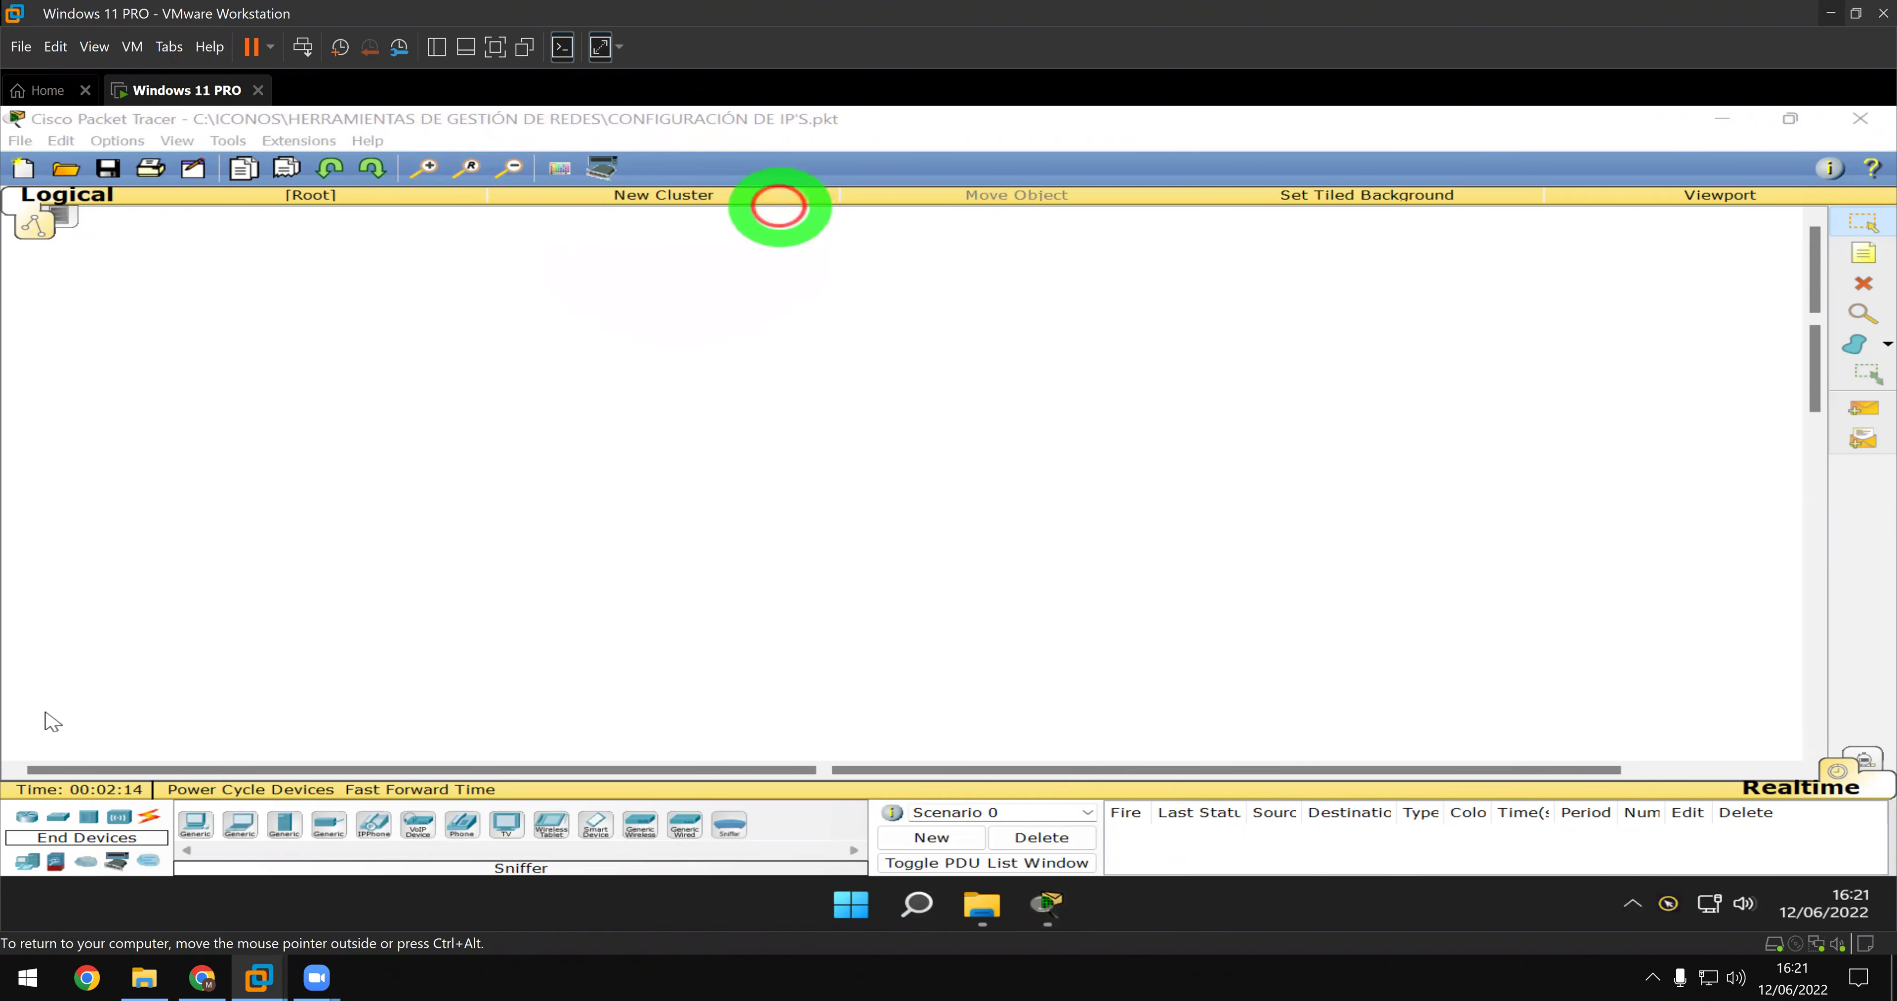
- Place a generic PC-PT near the workspace's upper left and a generic Laptop-PT beside it on the same row
{"action": "left_click", "coordinate": [29, 863]}
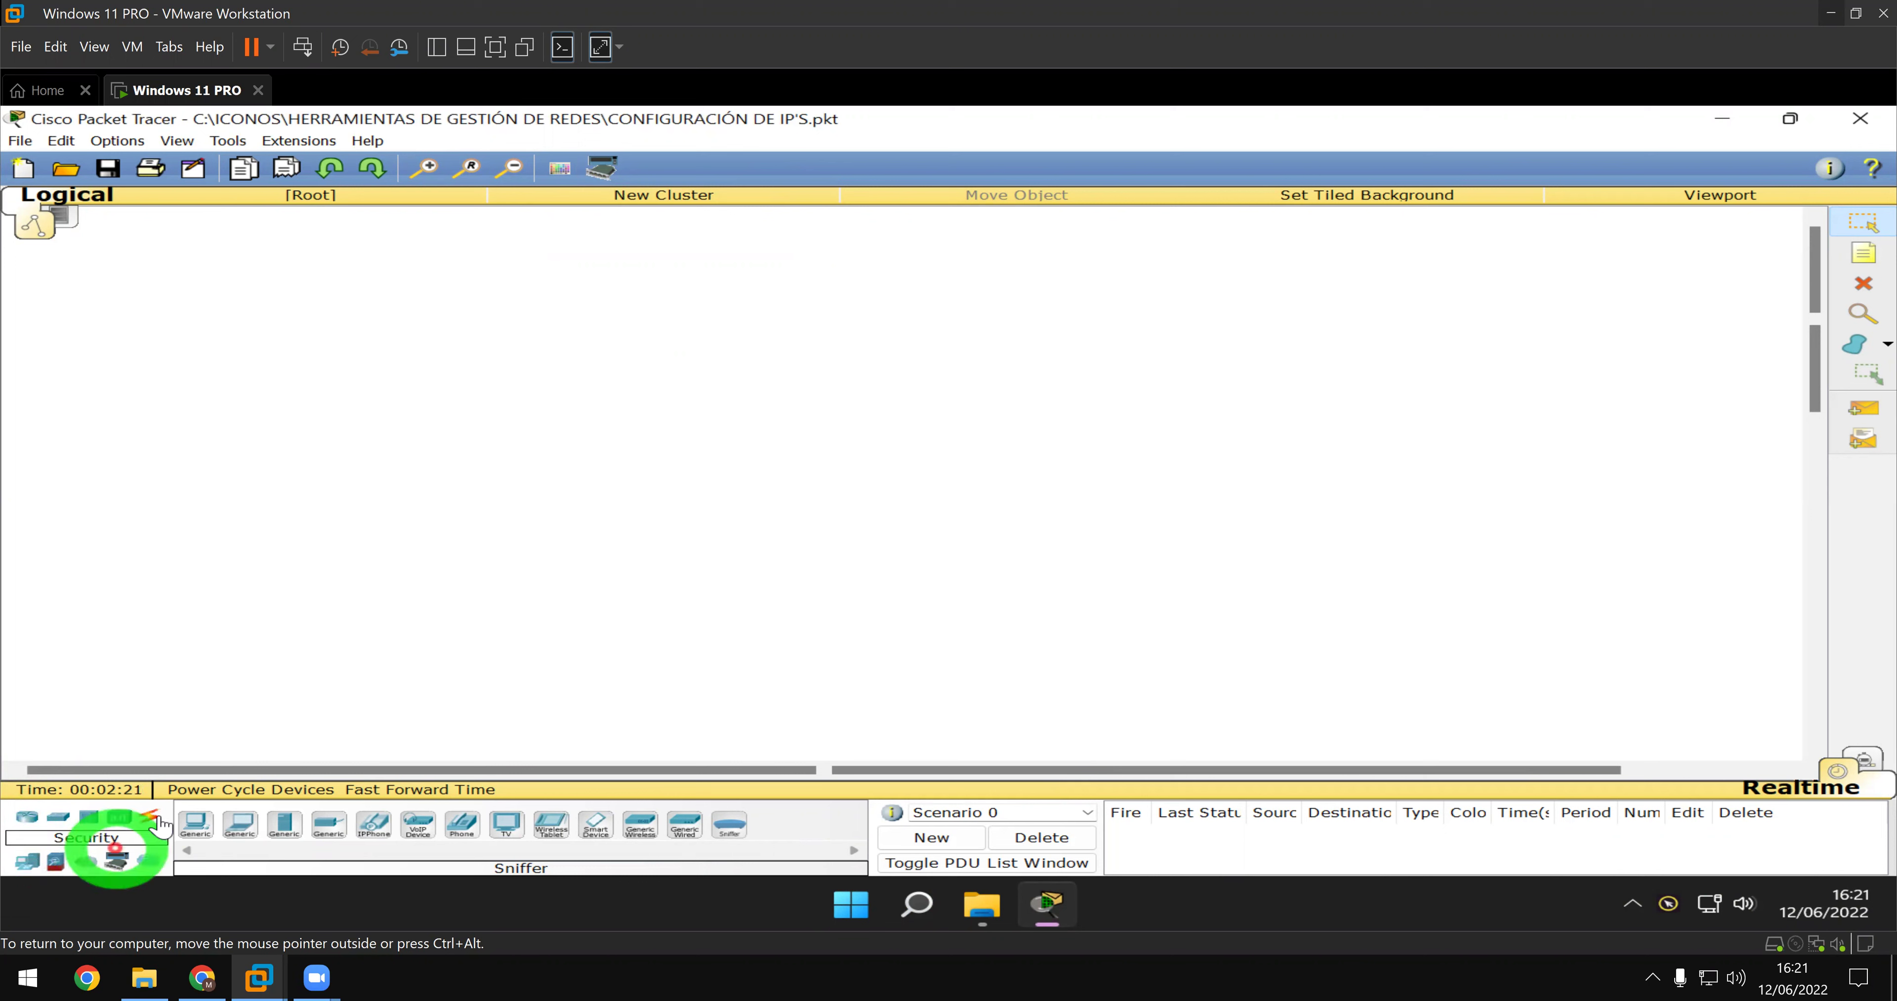
{"action": "left_click", "coordinate": [199, 826]}
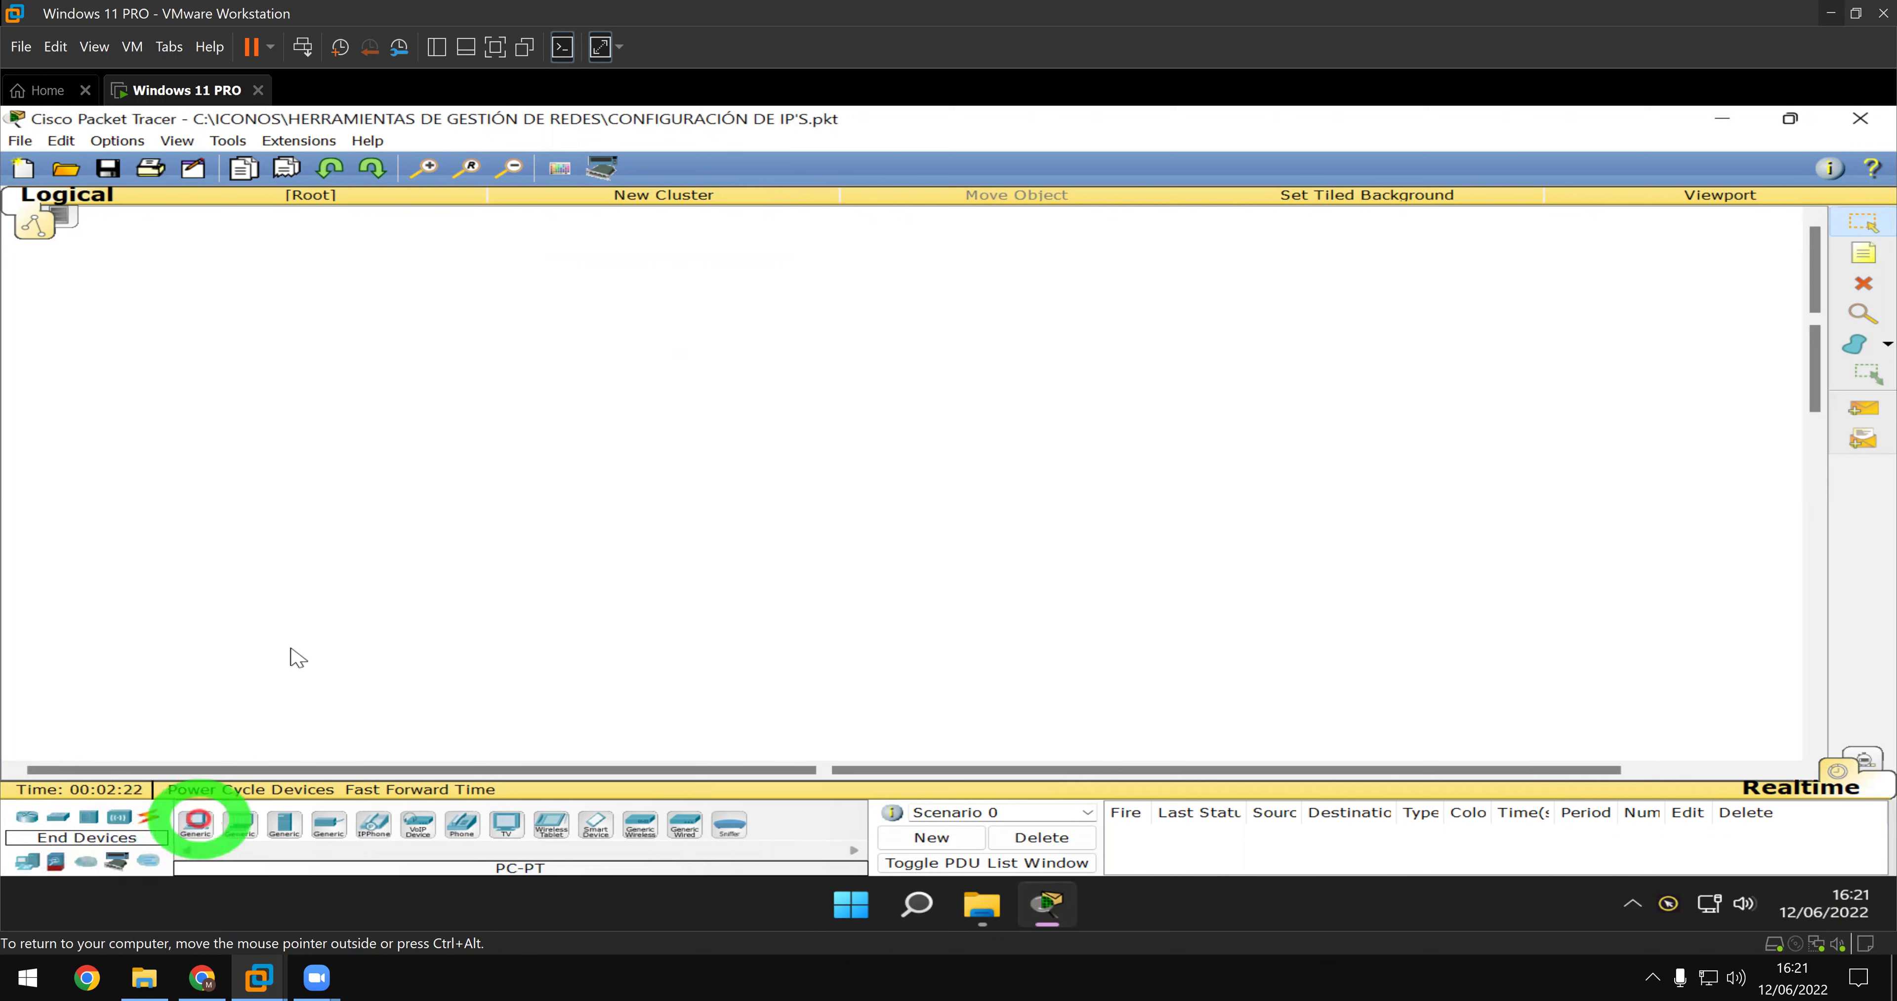
{"action": "left_click", "coordinate": [195, 824]}
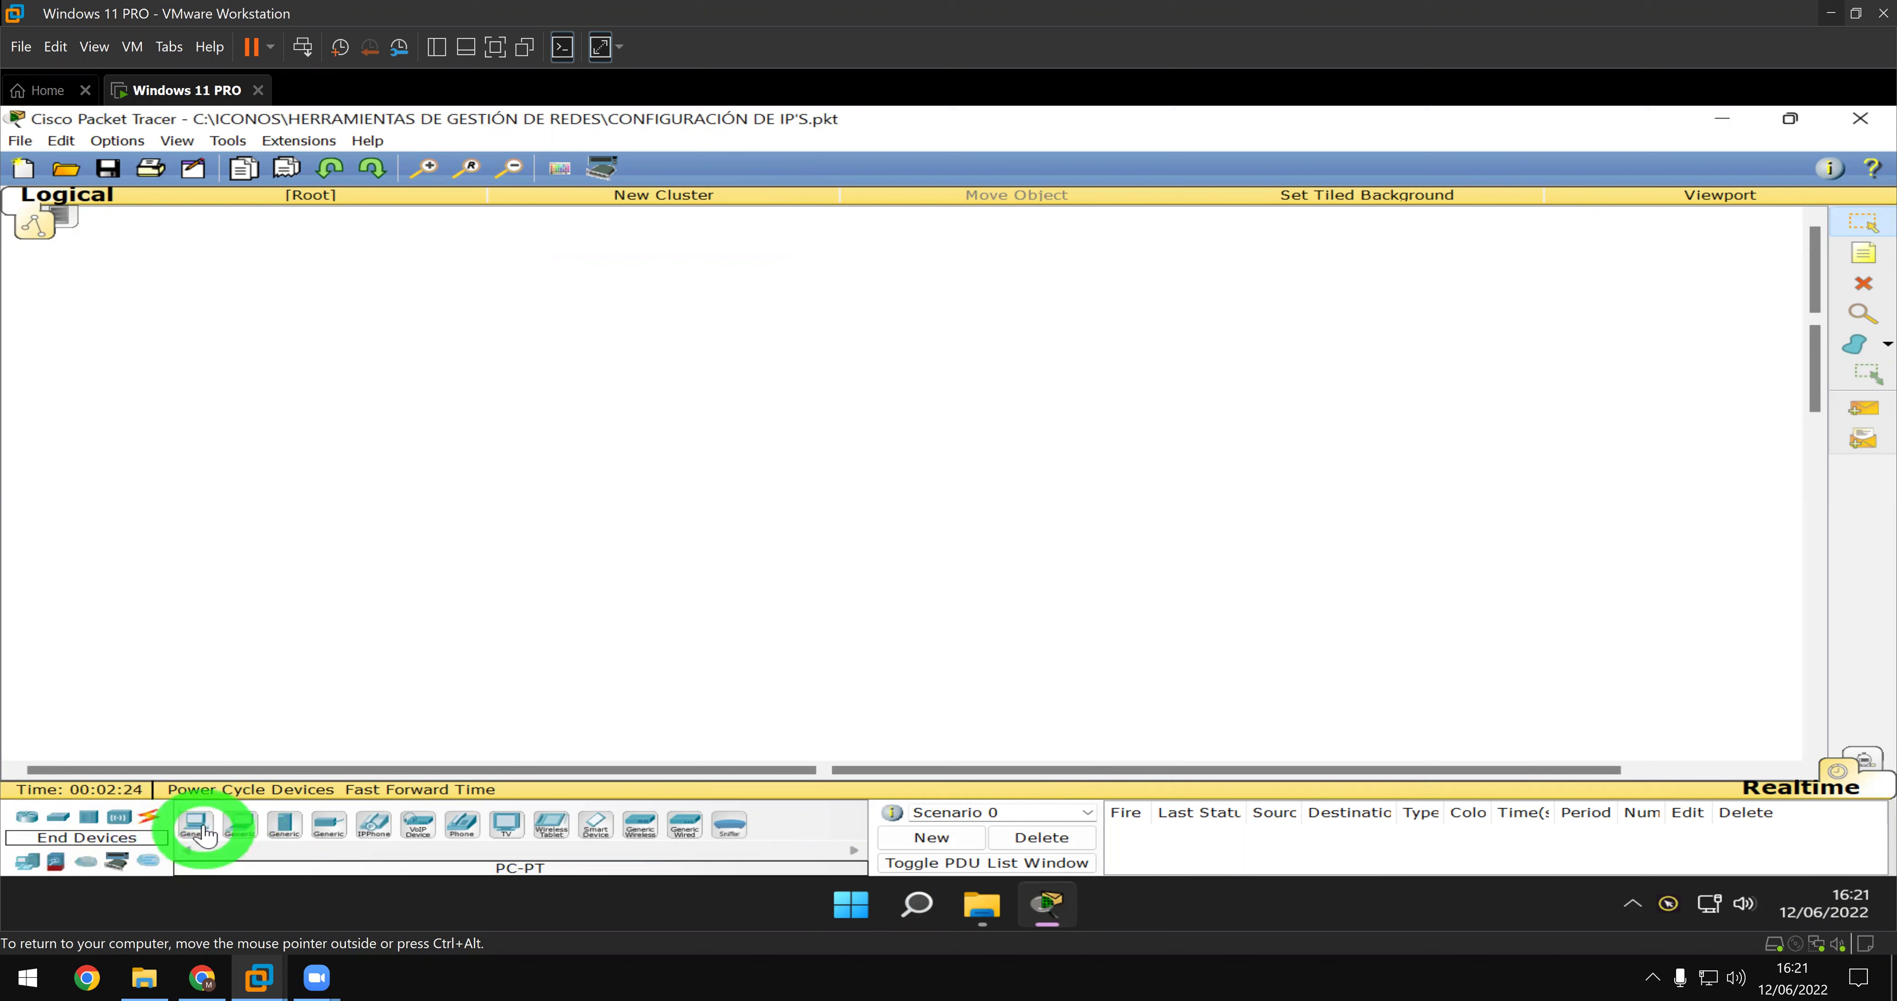
{"action": "left_click", "coordinate": [410, 324]}
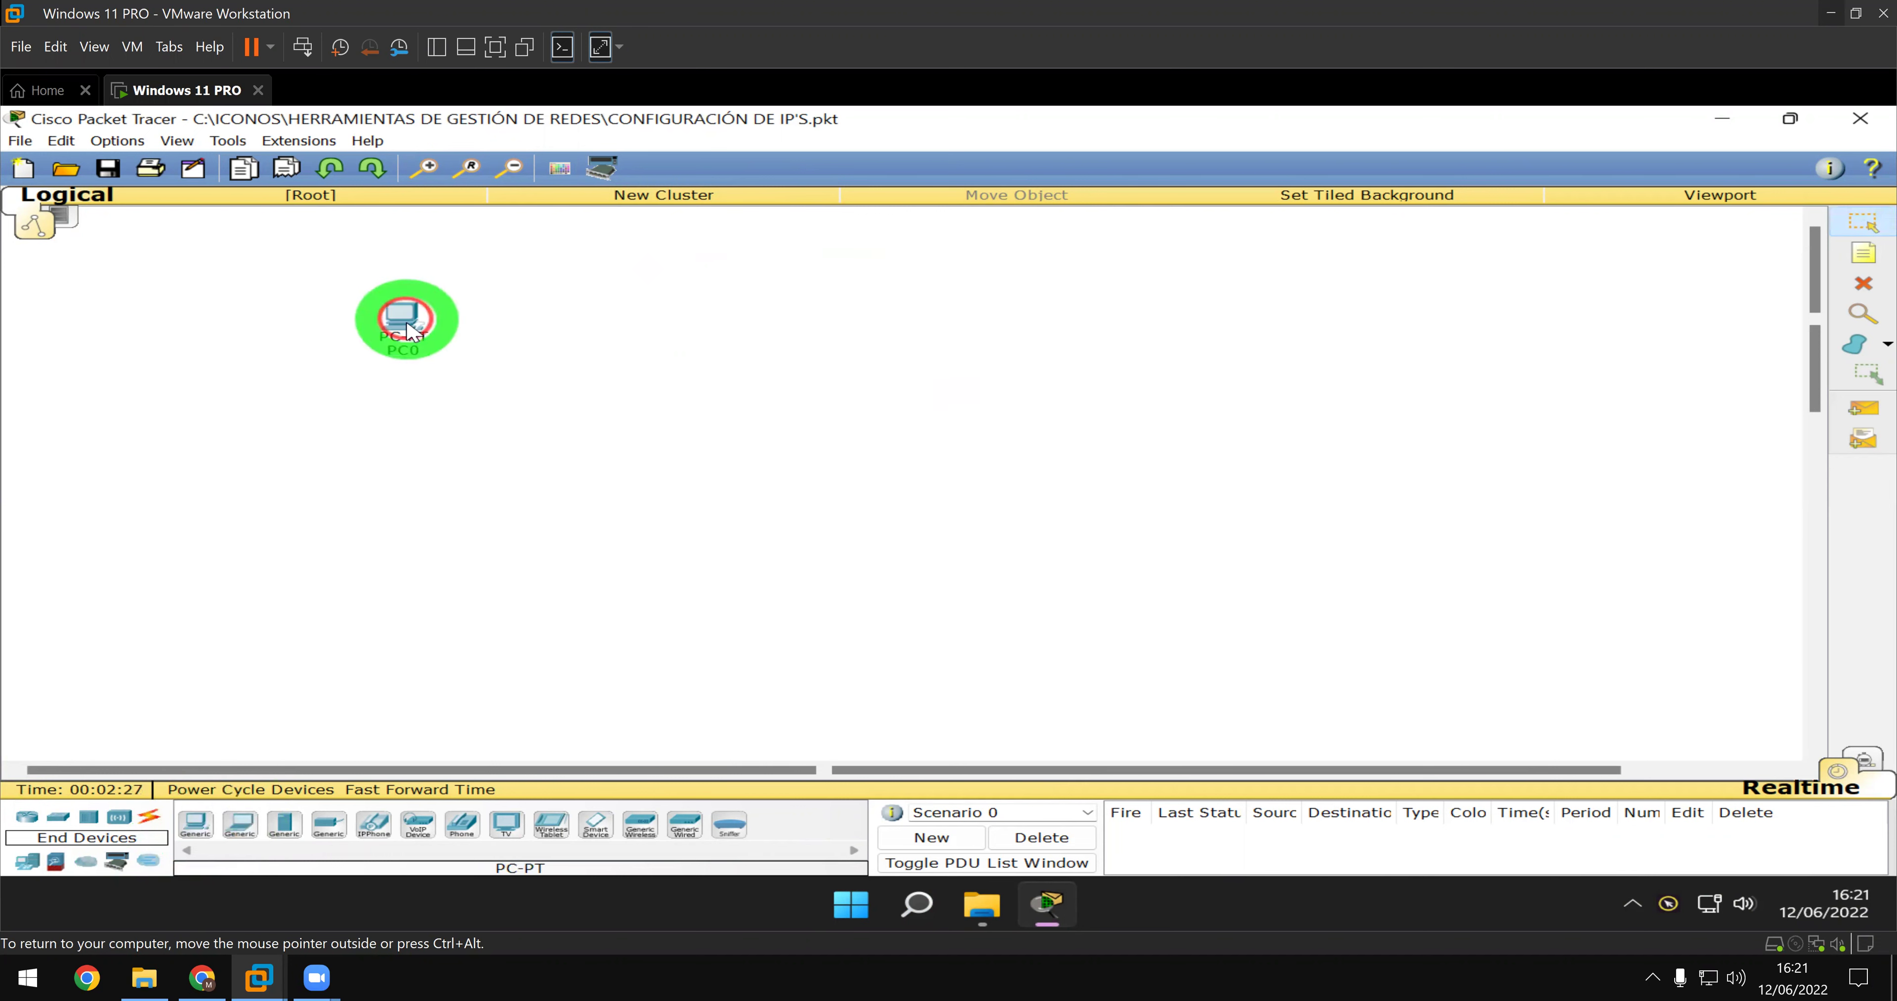
{"action": "left_click", "coordinate": [240, 824]}
{"action": "left_click", "coordinate": [657, 324]}
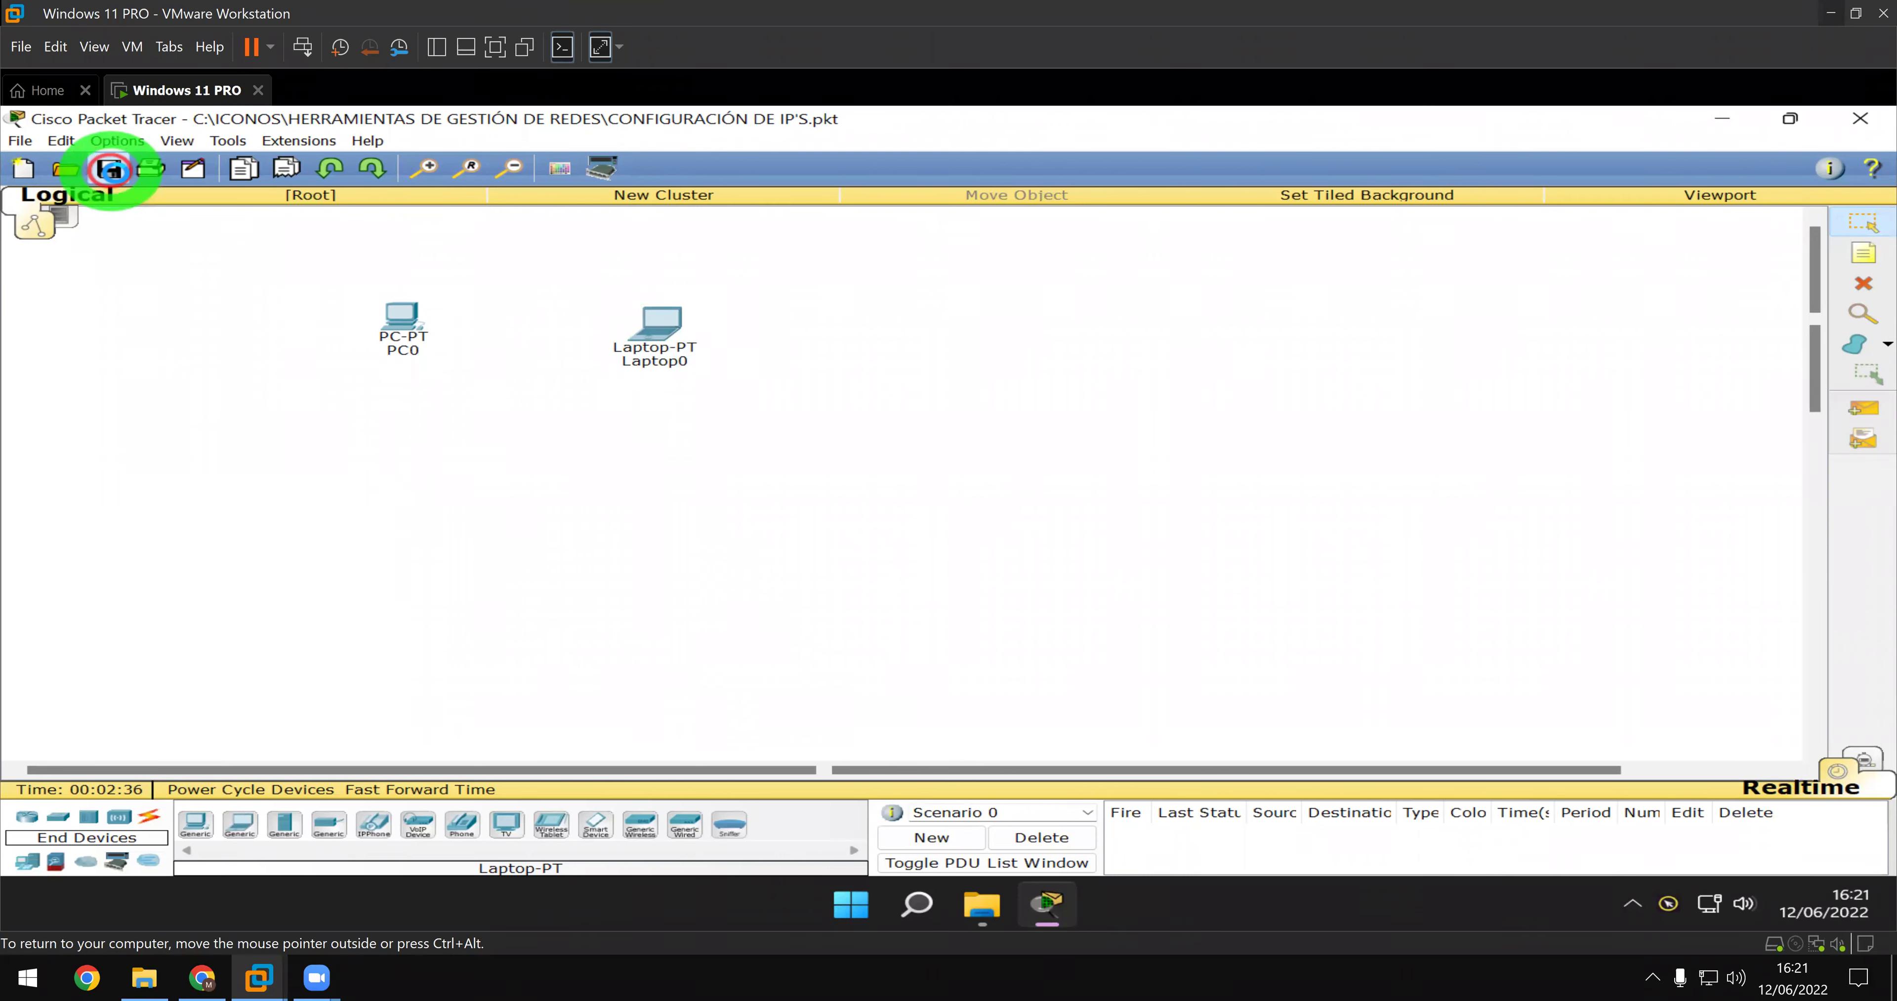
- Change PointerFocus's highlight cursor color to blue and choose another right-click ring color
{"action": "right_click", "coordinate": [1670, 907]}
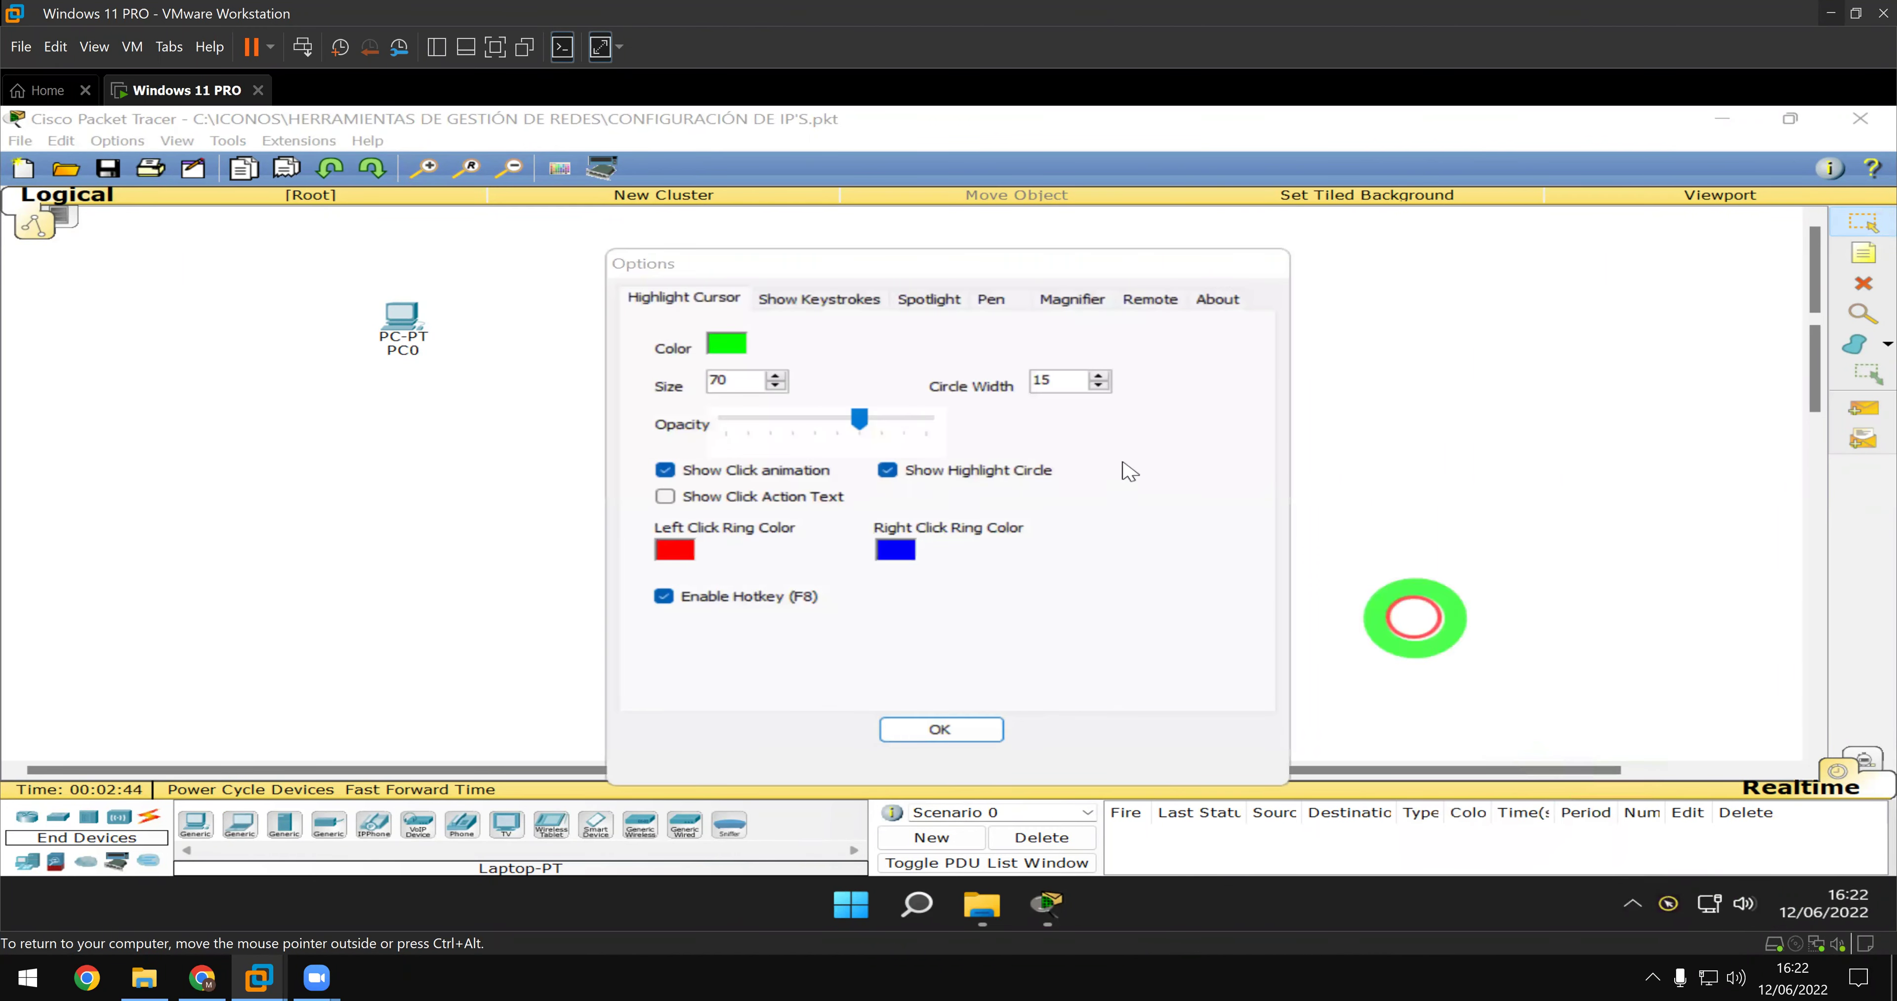
{"action": "left_click", "coordinate": [738, 352]}
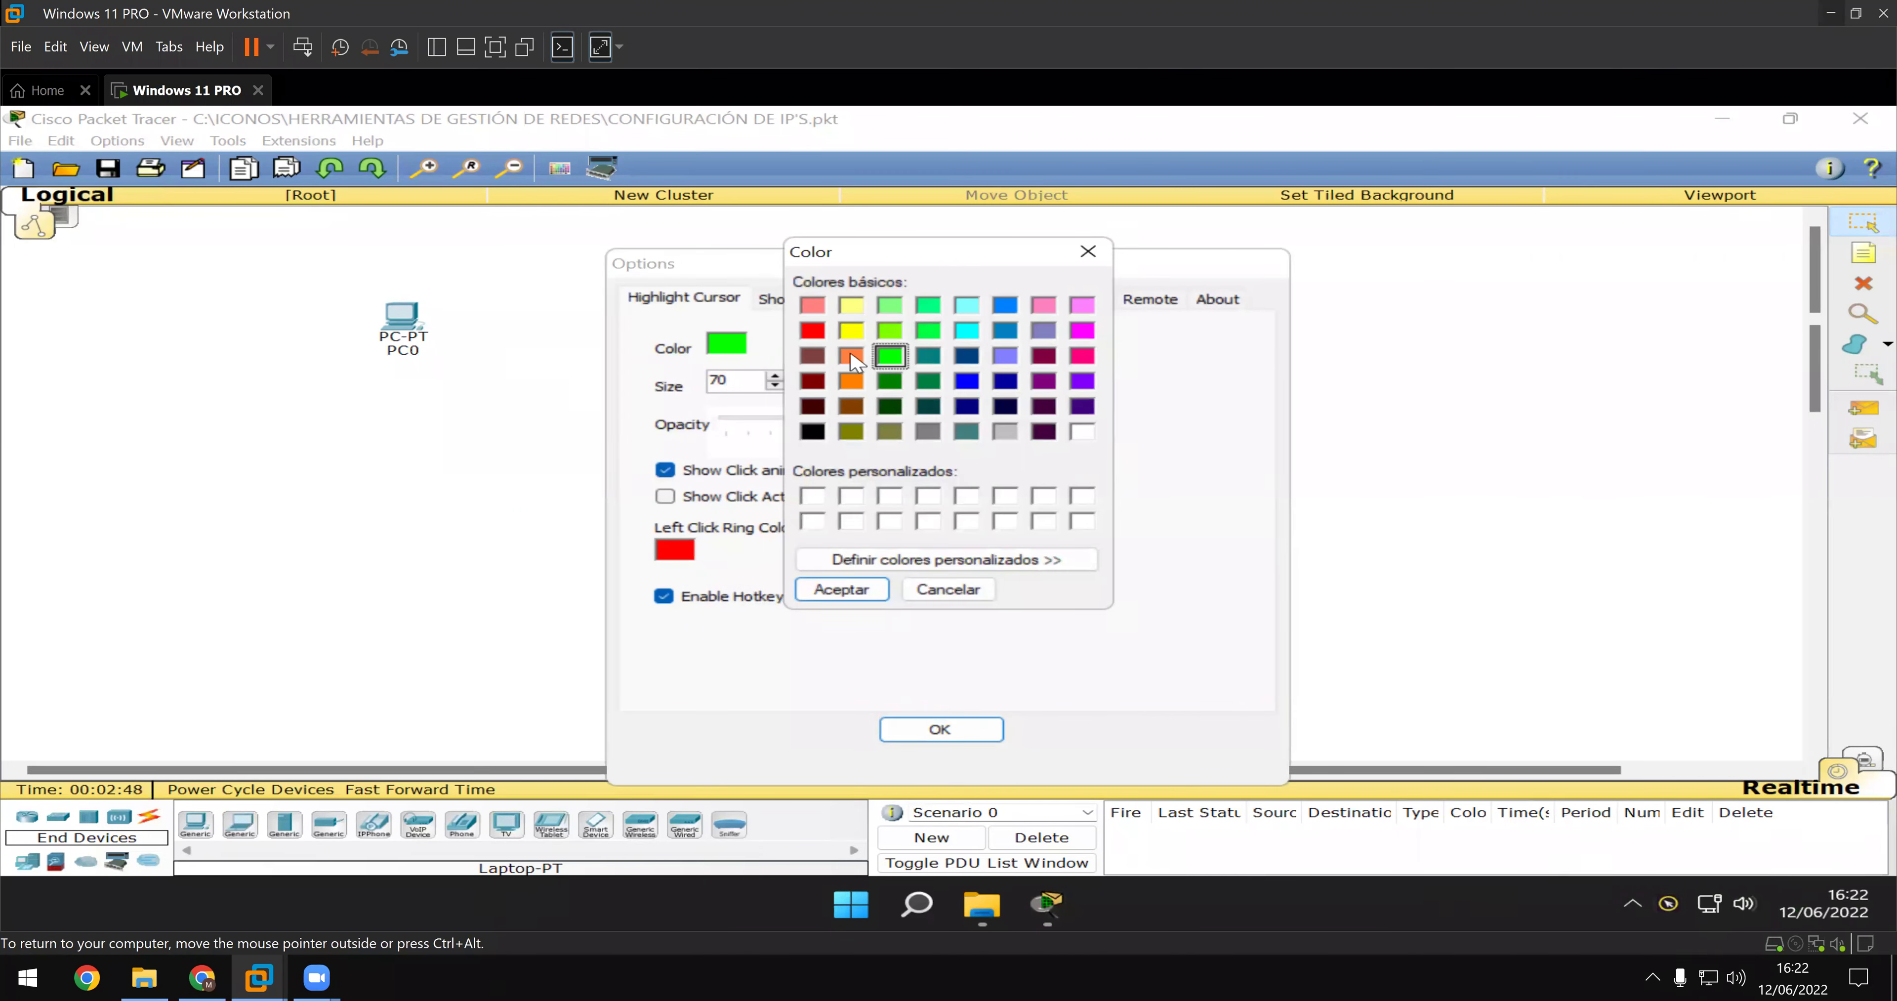
{"action": "left_click", "coordinate": [872, 592]}
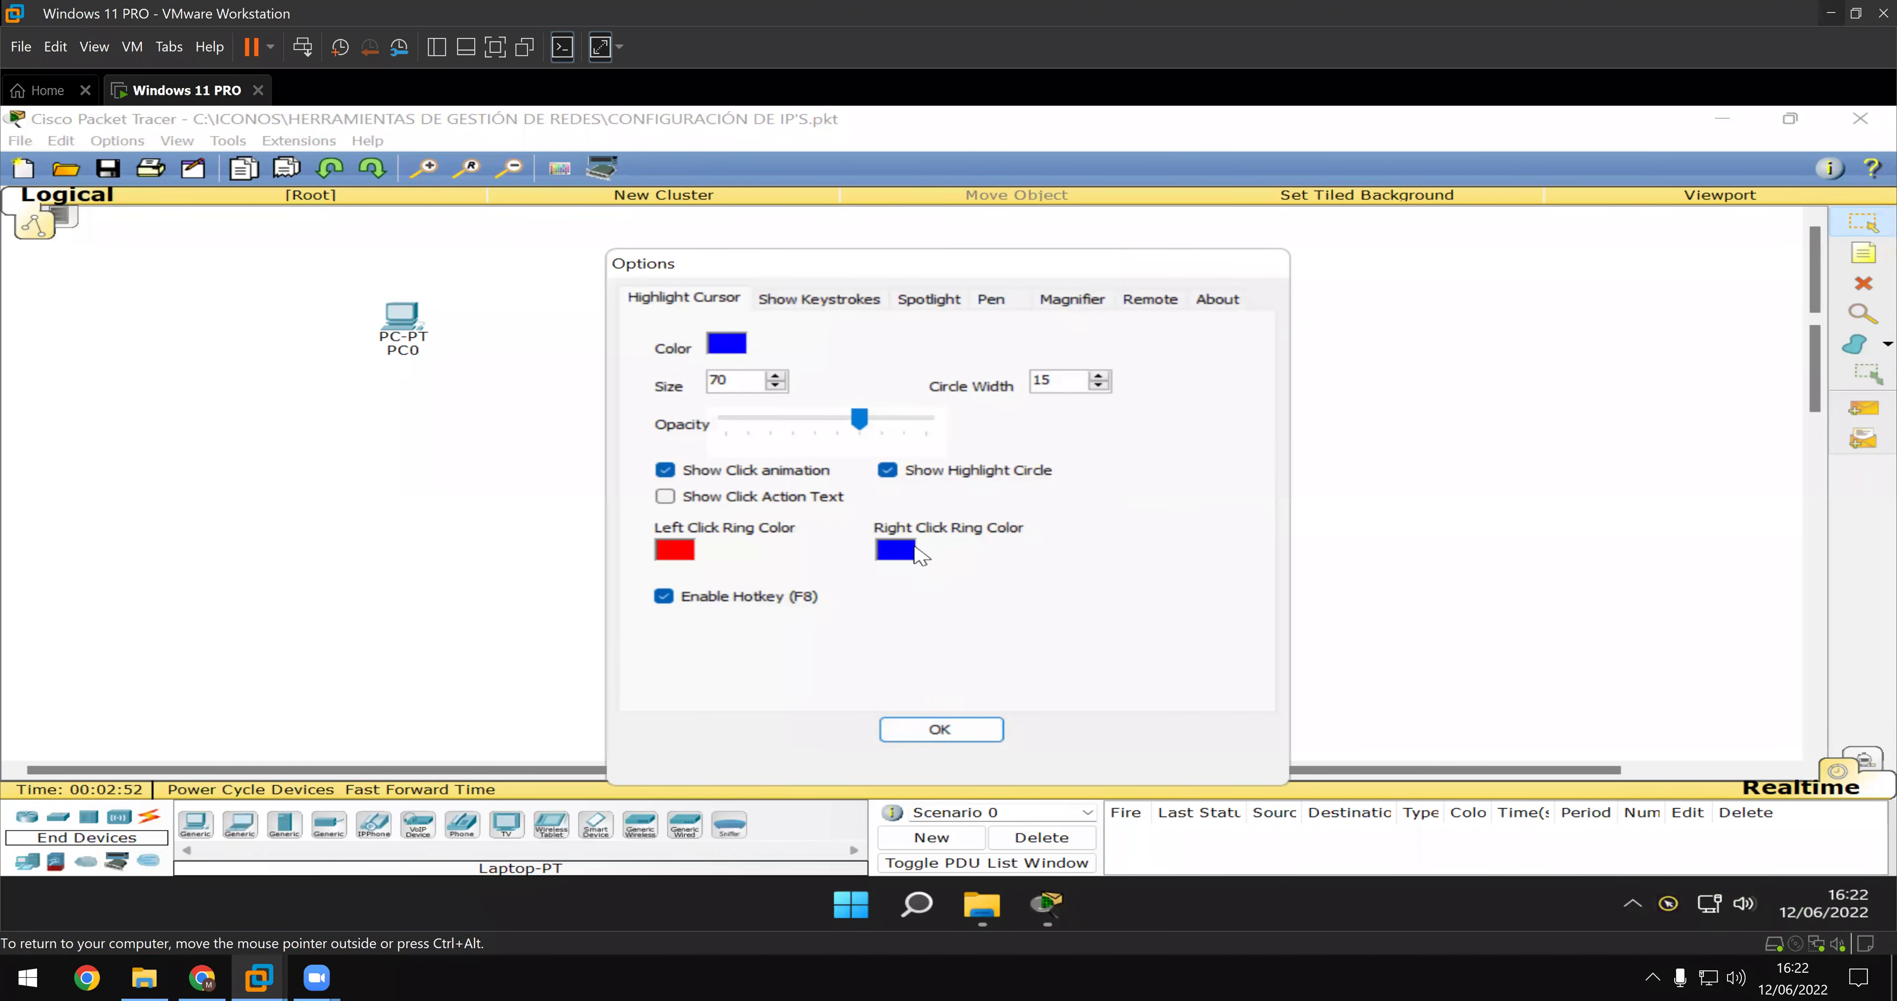
{"action": "left_click", "coordinate": [911, 552]}
{"action": "left_click", "coordinate": [898, 390]}
{"action": "left_click", "coordinate": [841, 589]}
{"action": "left_click", "coordinate": [954, 730]}
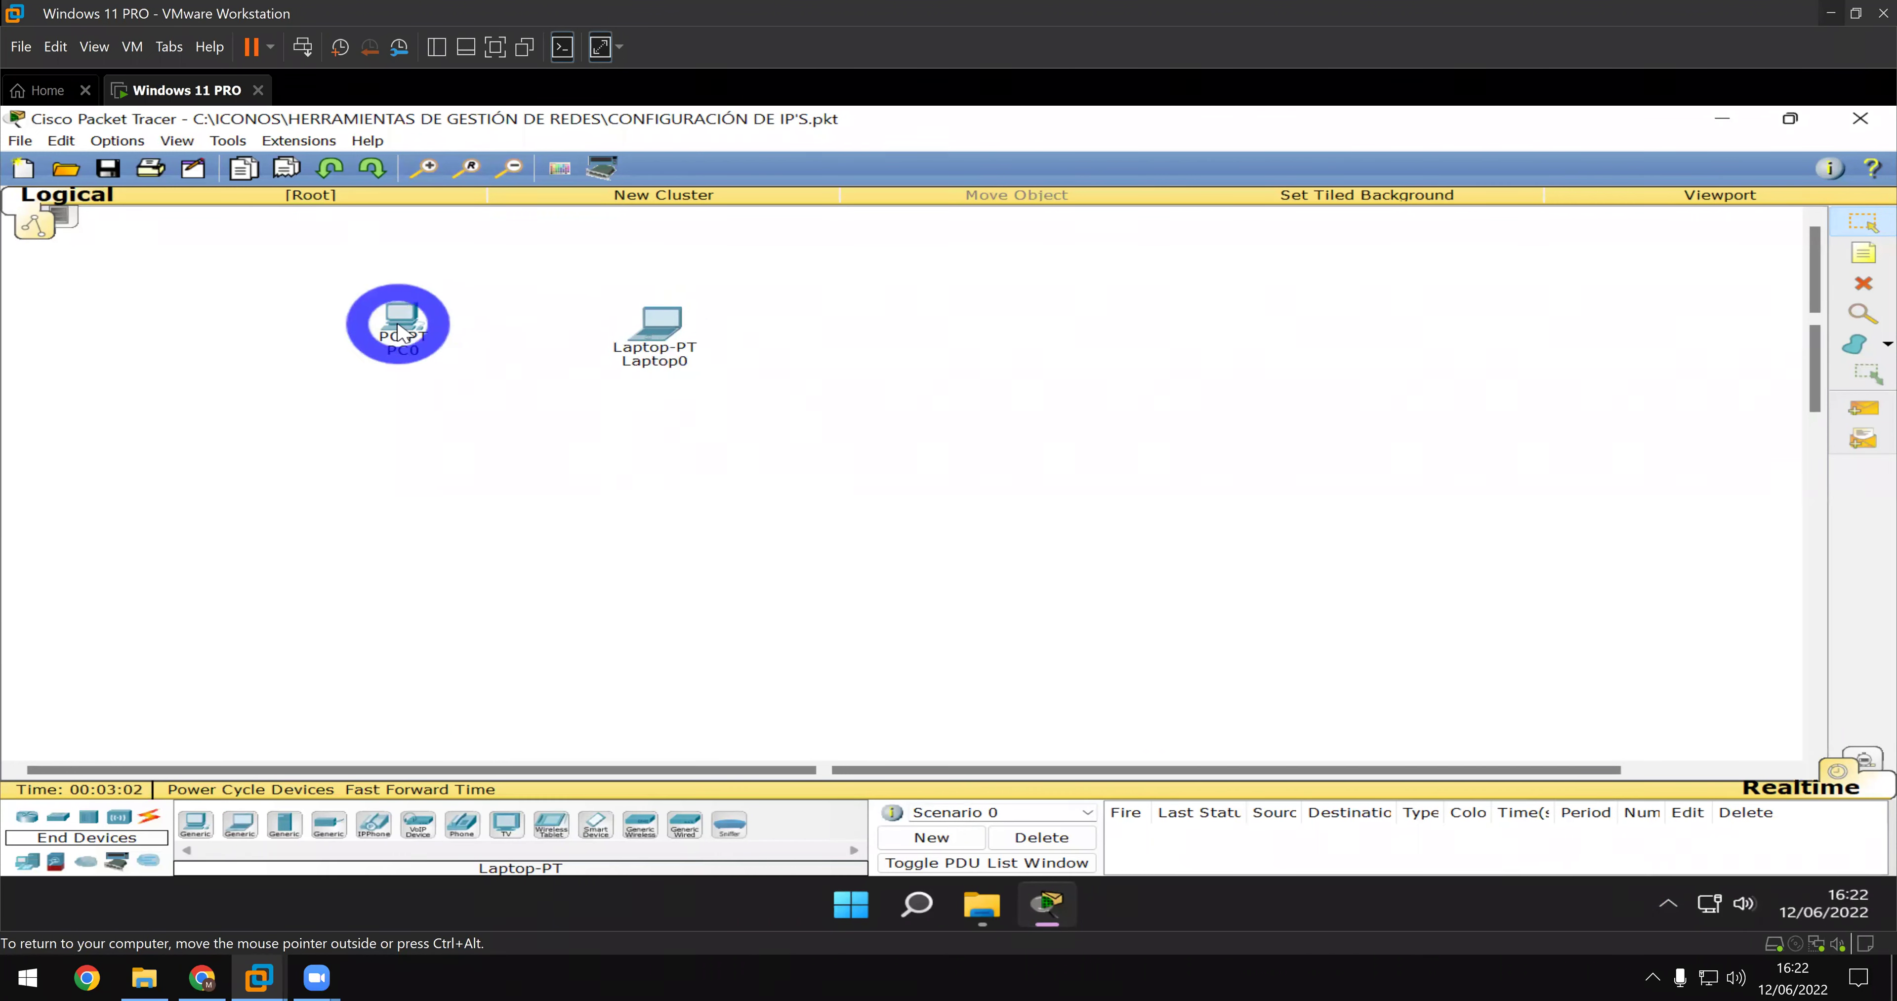
- Move the PC and the laptop farther apart and slightly lower in the workspace
{"action": "left_click", "coordinate": [418, 330]}
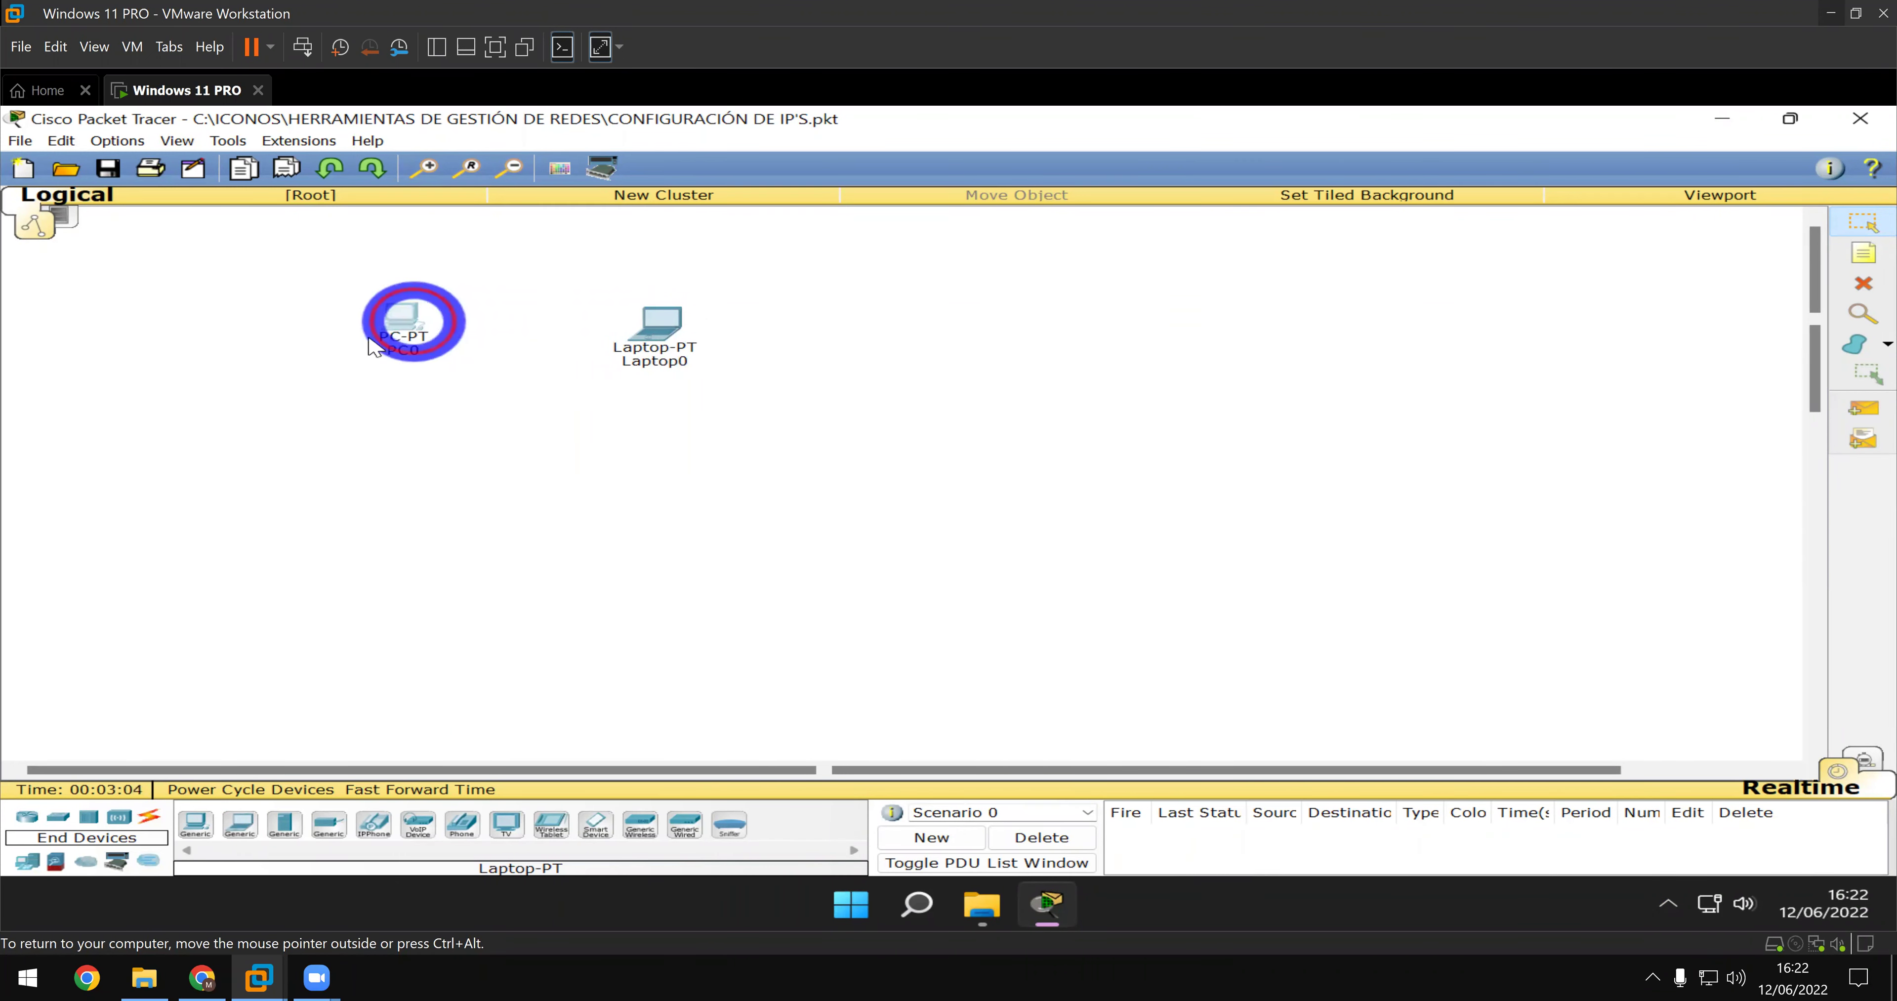
{"action": "left_click_drag", "start_coordinate": [372, 344], "coordinate": [372, 339]}
{"action": "left_click_drag", "start_coordinate": [663, 324], "coordinate": [696, 347]}
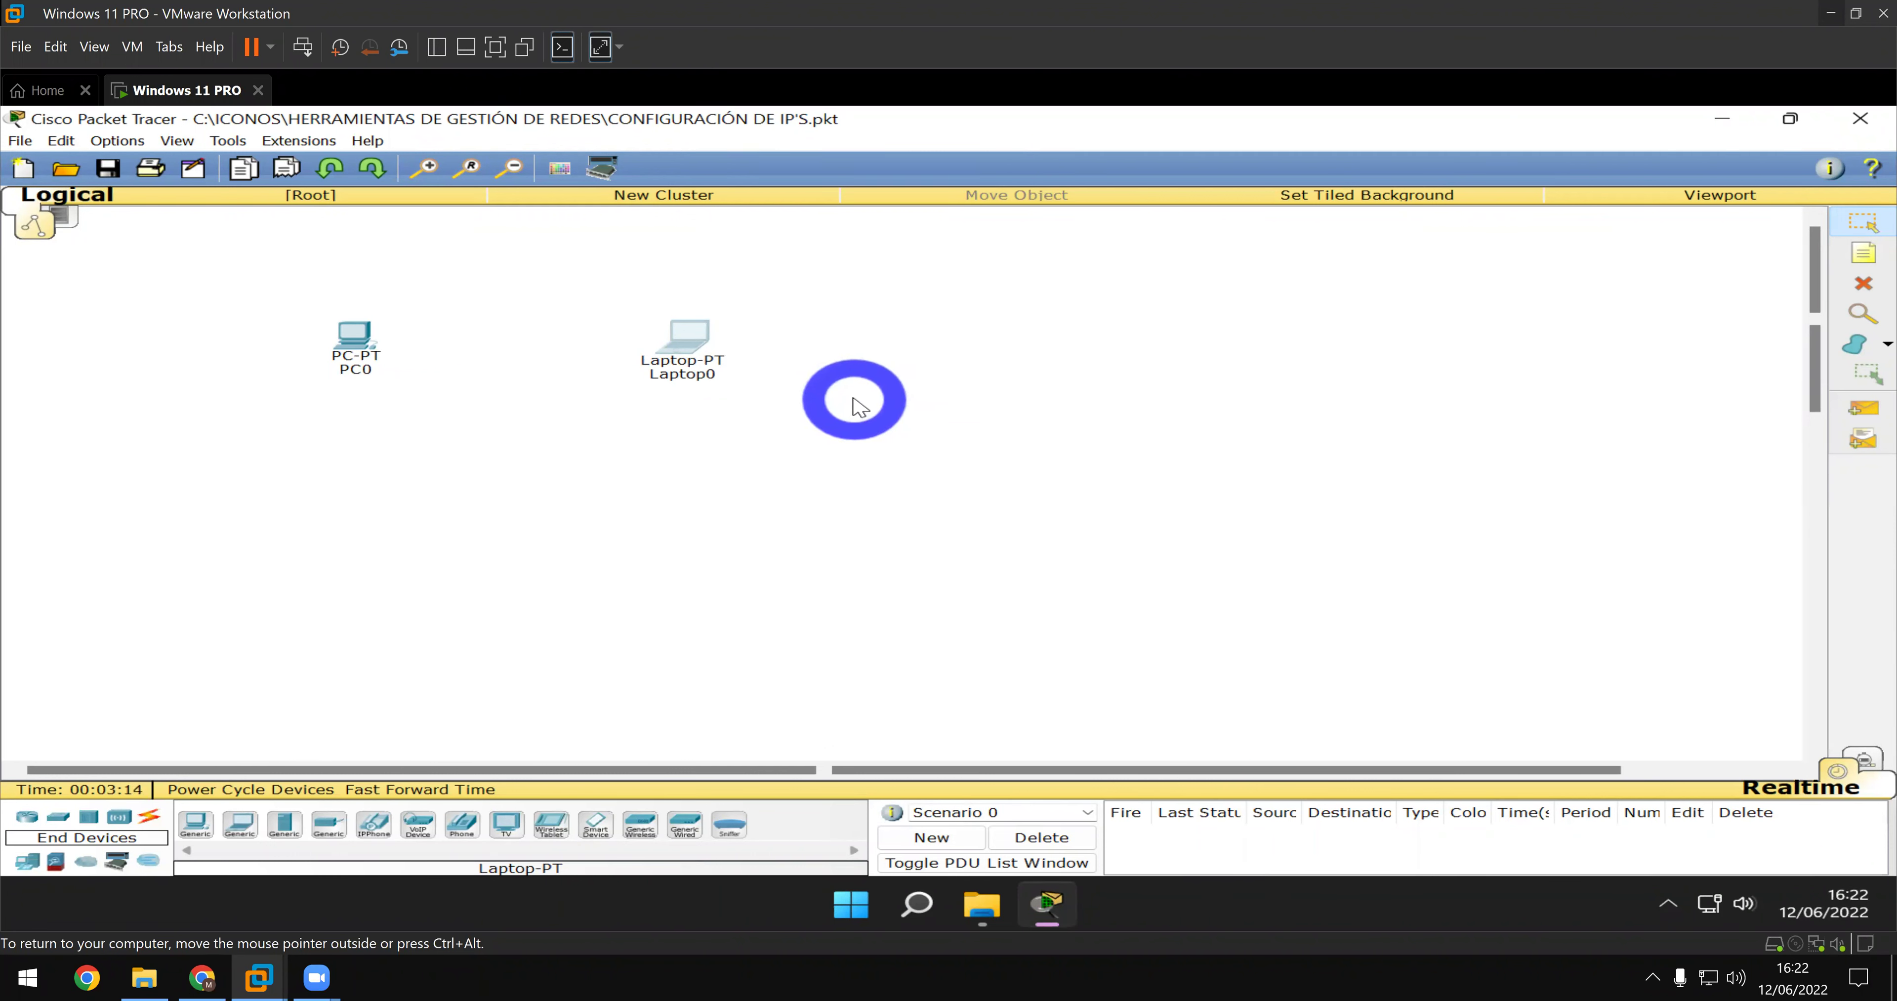
- Open the PC0 device window, dismiss the script module warning and maximize the window
{"action": "left_click", "coordinate": [366, 341]}
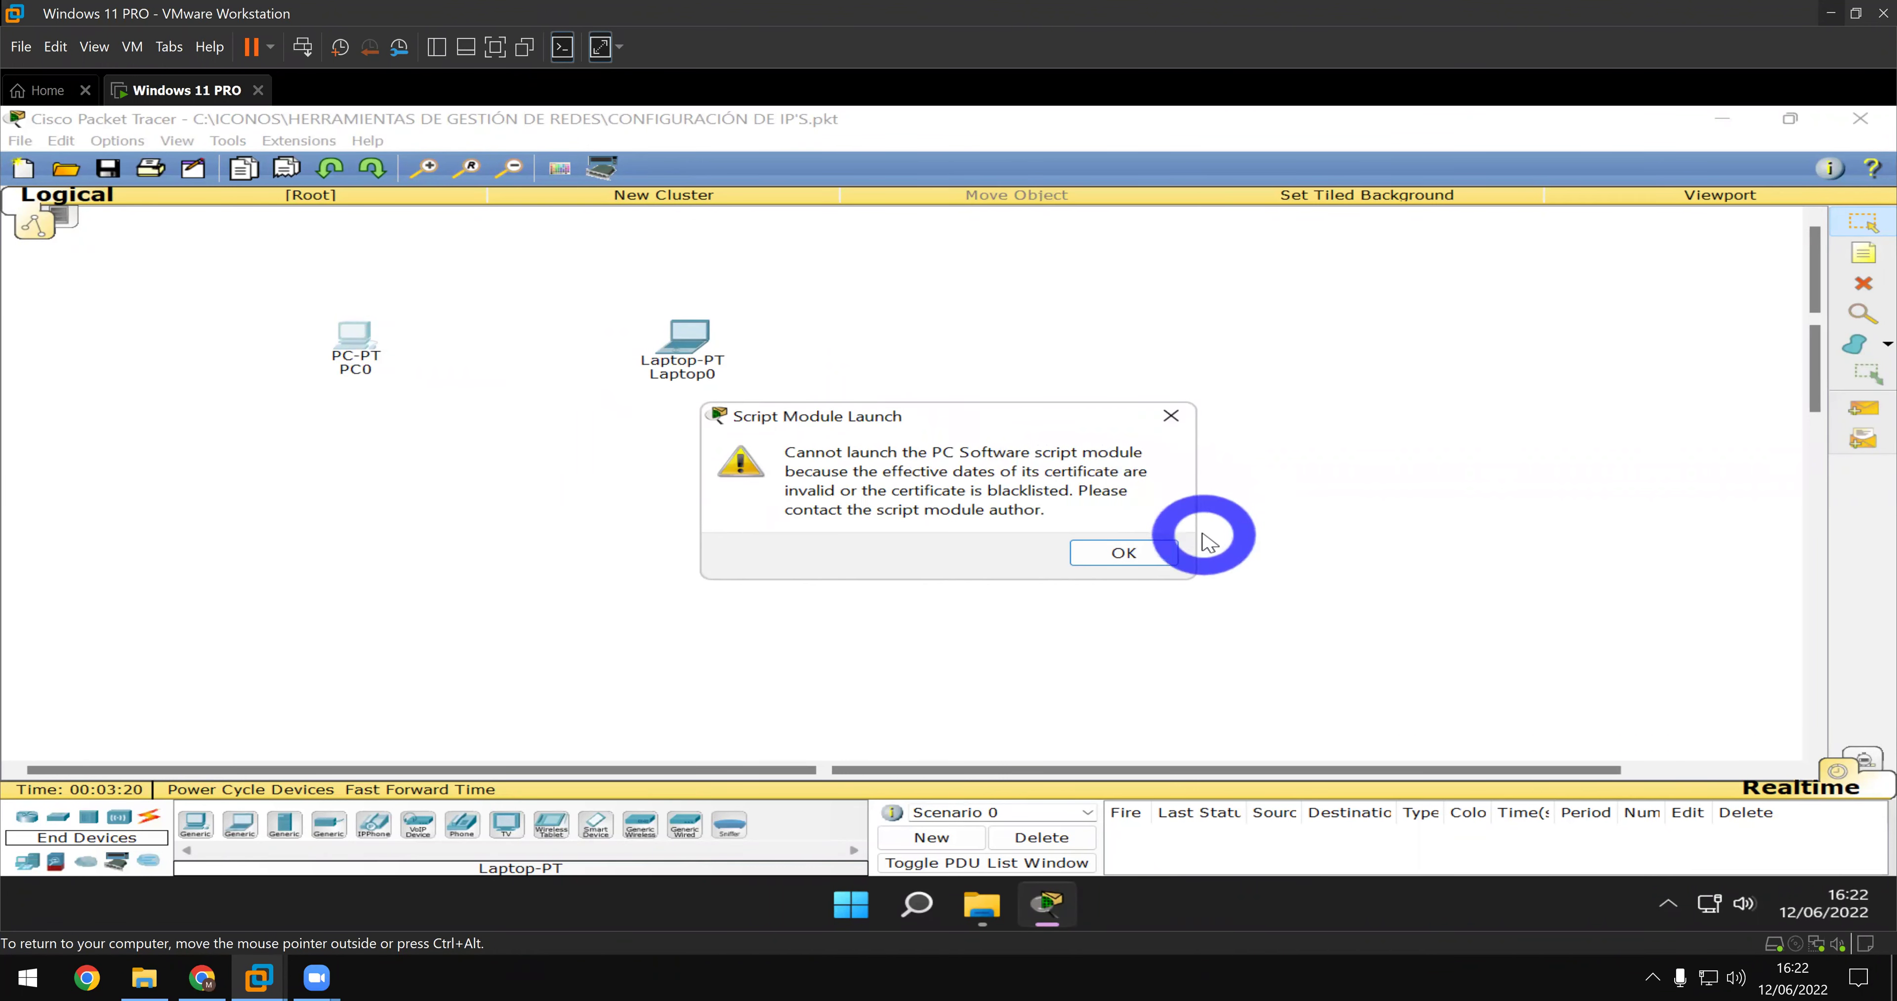
{"action": "left_click", "coordinate": [1160, 561]}
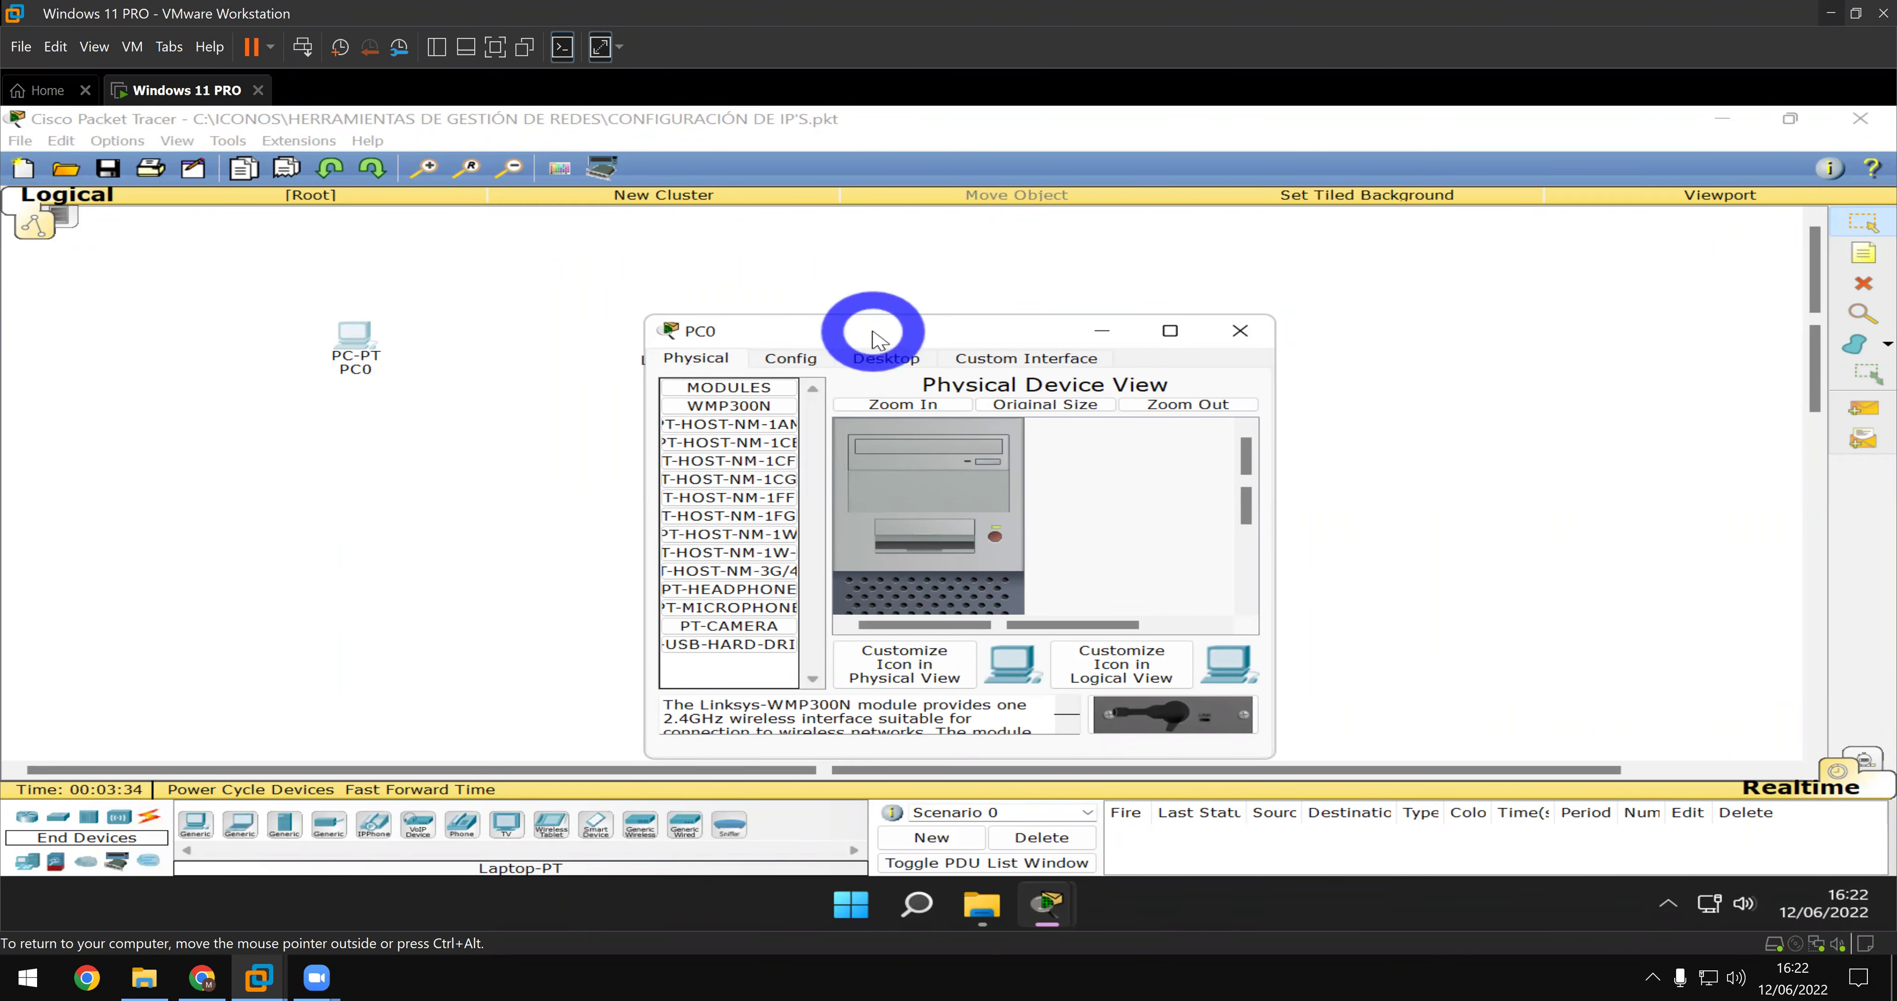
{"action": "left_click_drag", "start_coordinate": [872, 331], "coordinate": [797, 193]}
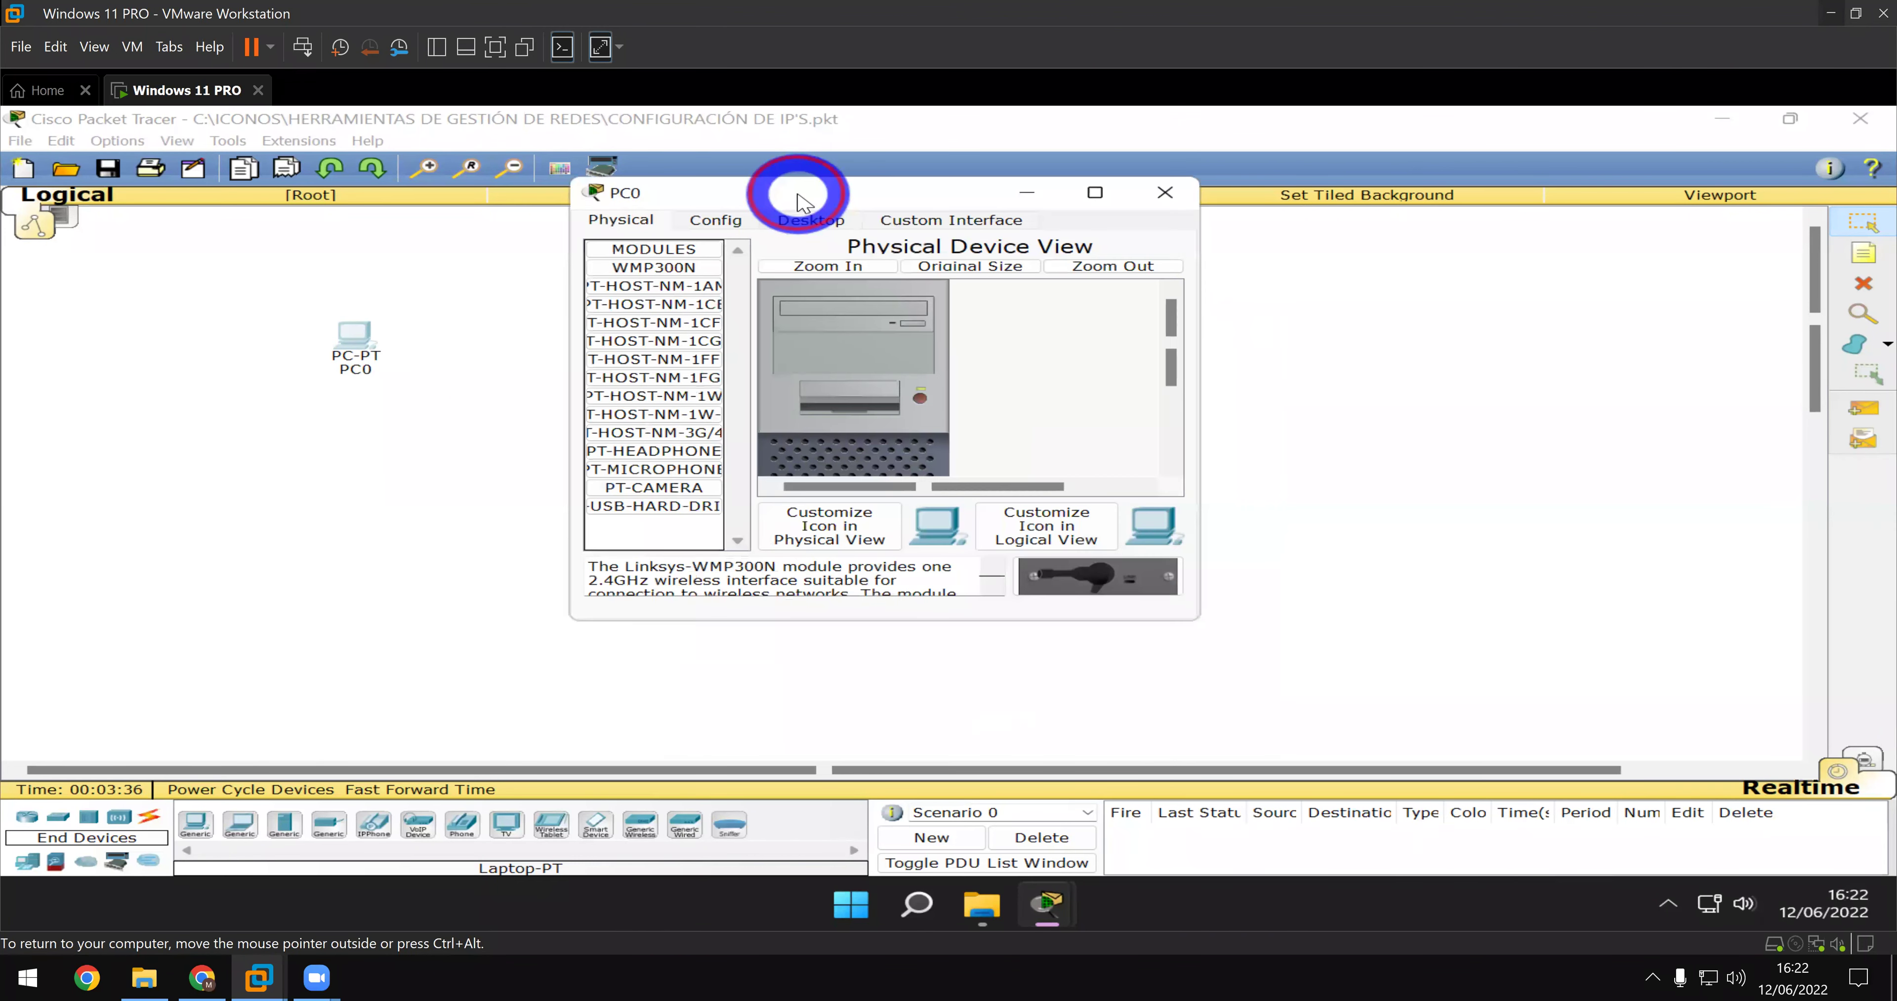
{"action": "double_click", "coordinate": [797, 192]}
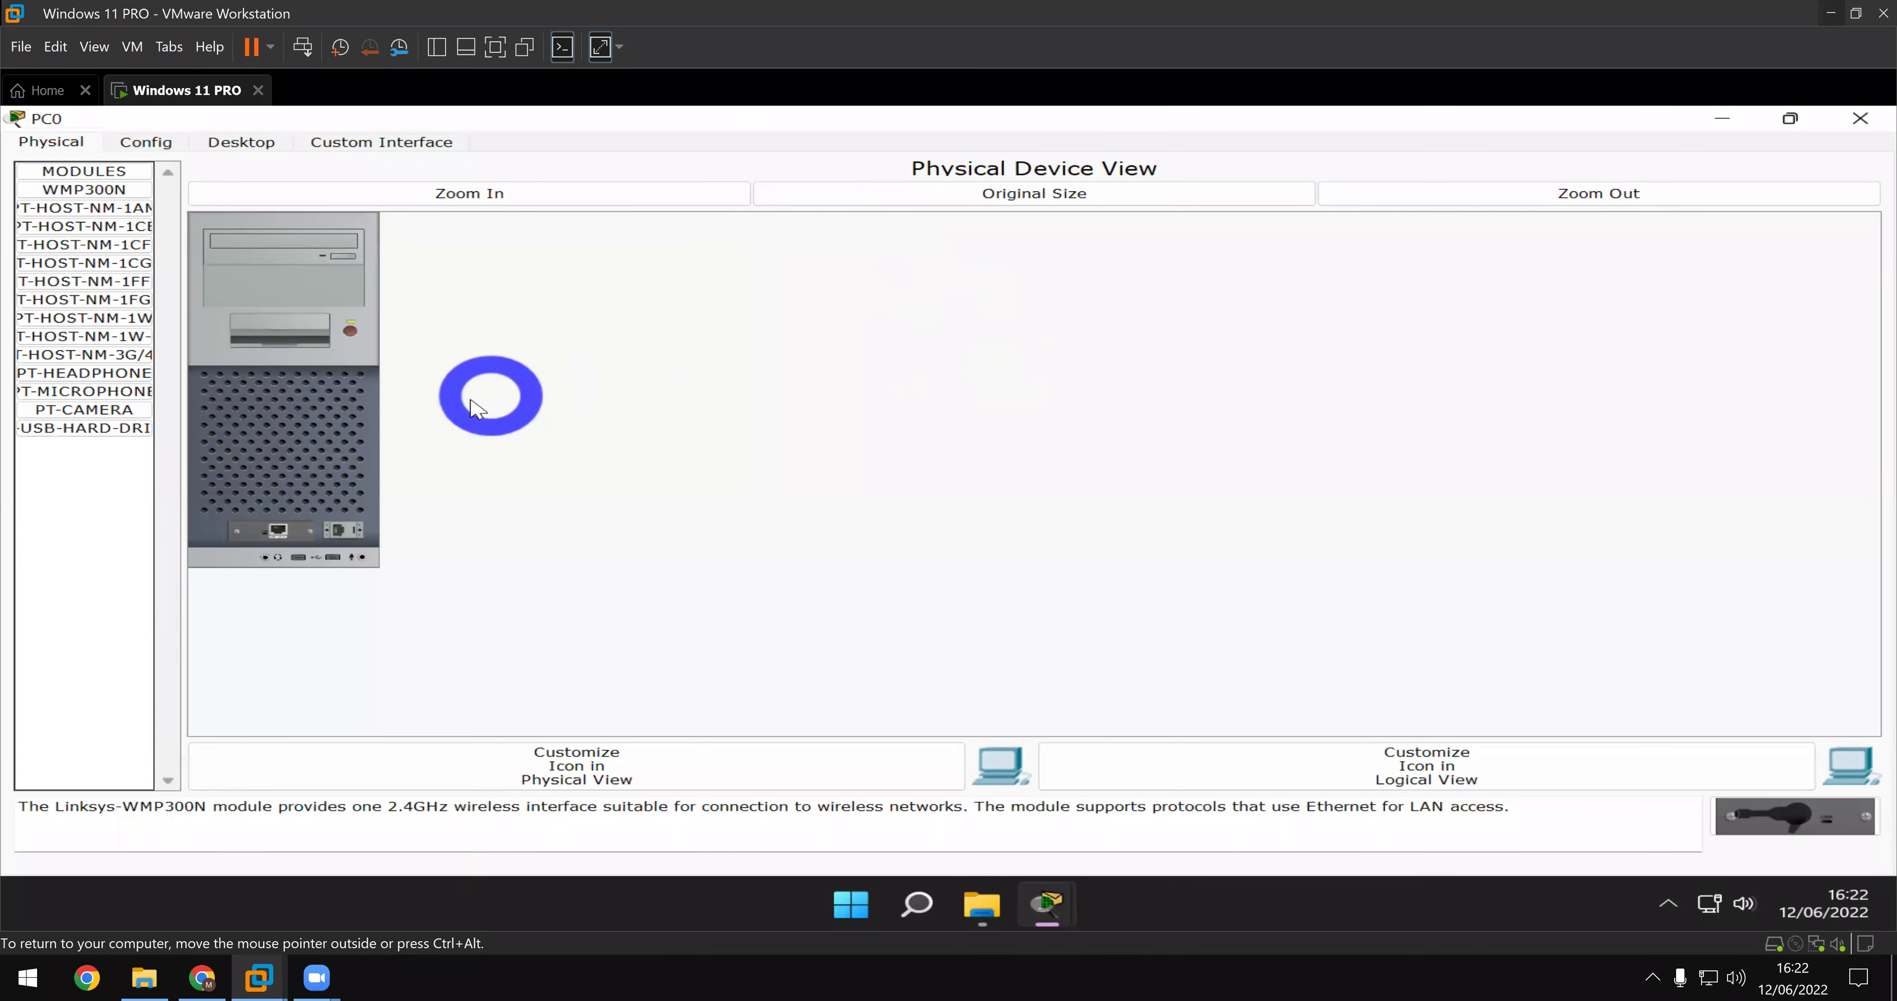
- Zoom in on PC0's physical device view and examine the tower from its drives down to its ports
{"action": "left_click", "coordinate": [946, 194]}
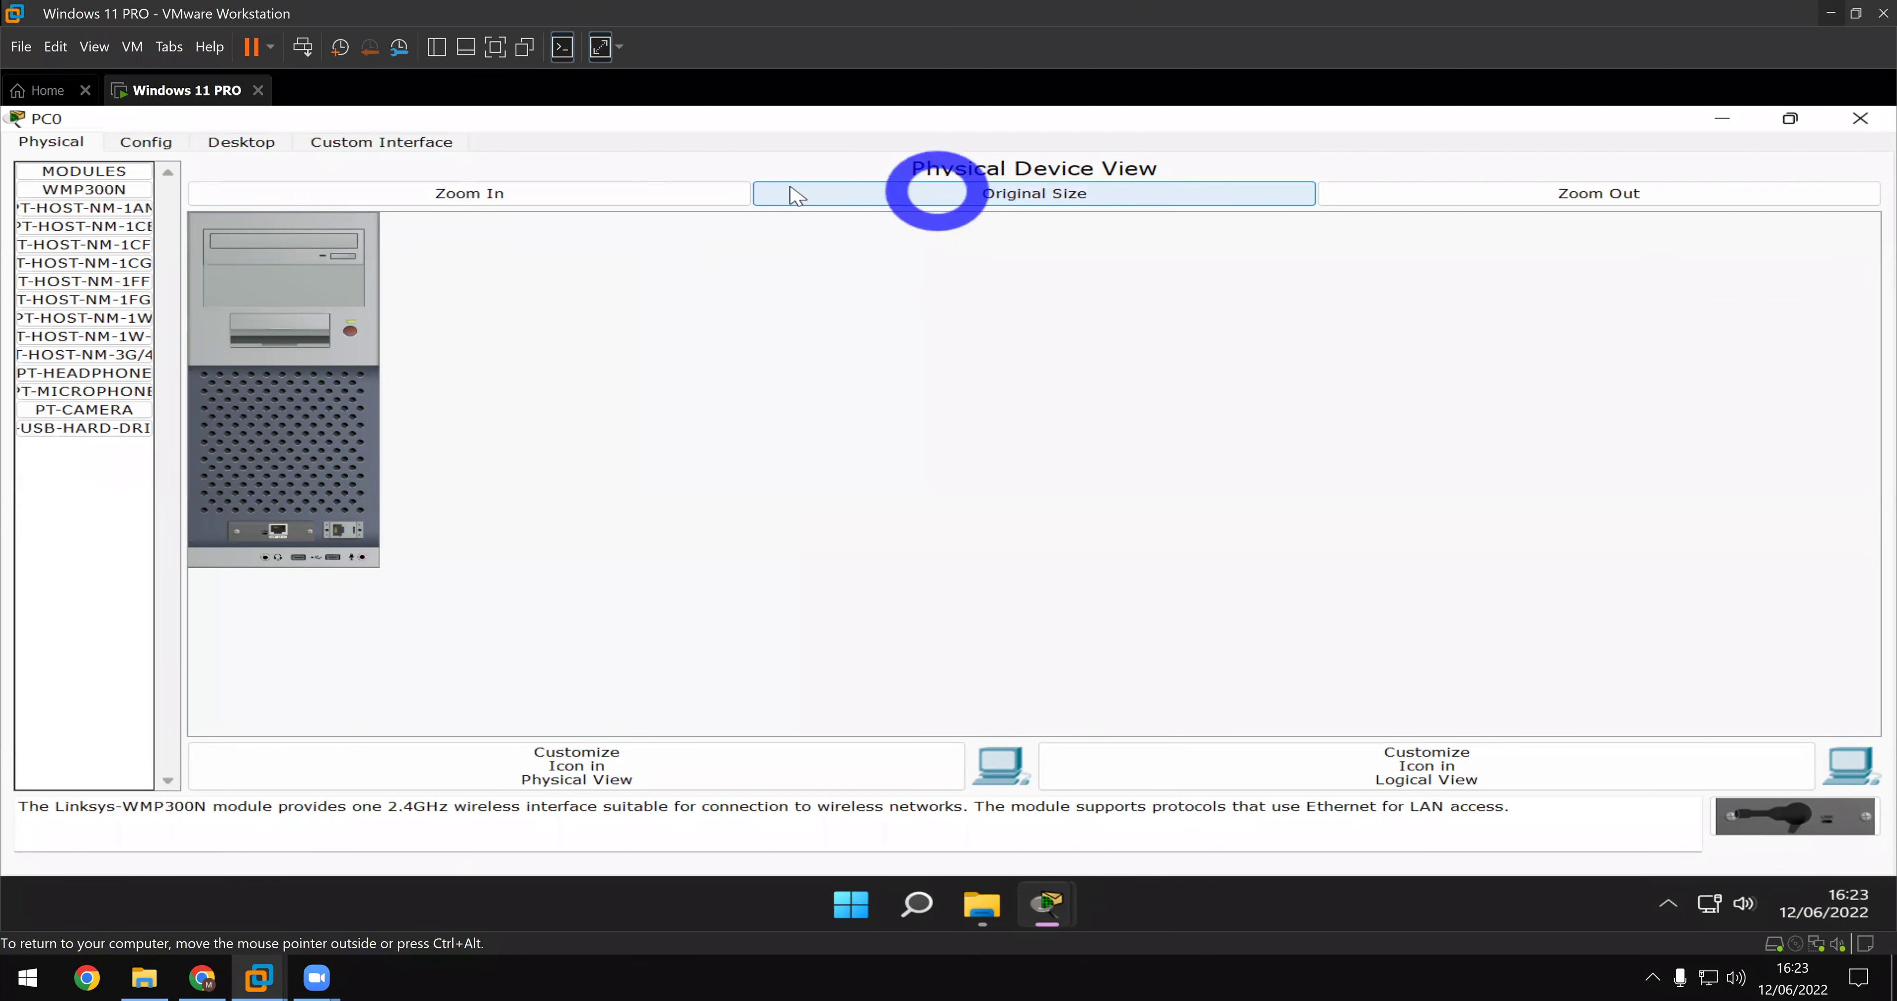
{"action": "left_click", "coordinate": [725, 193]}
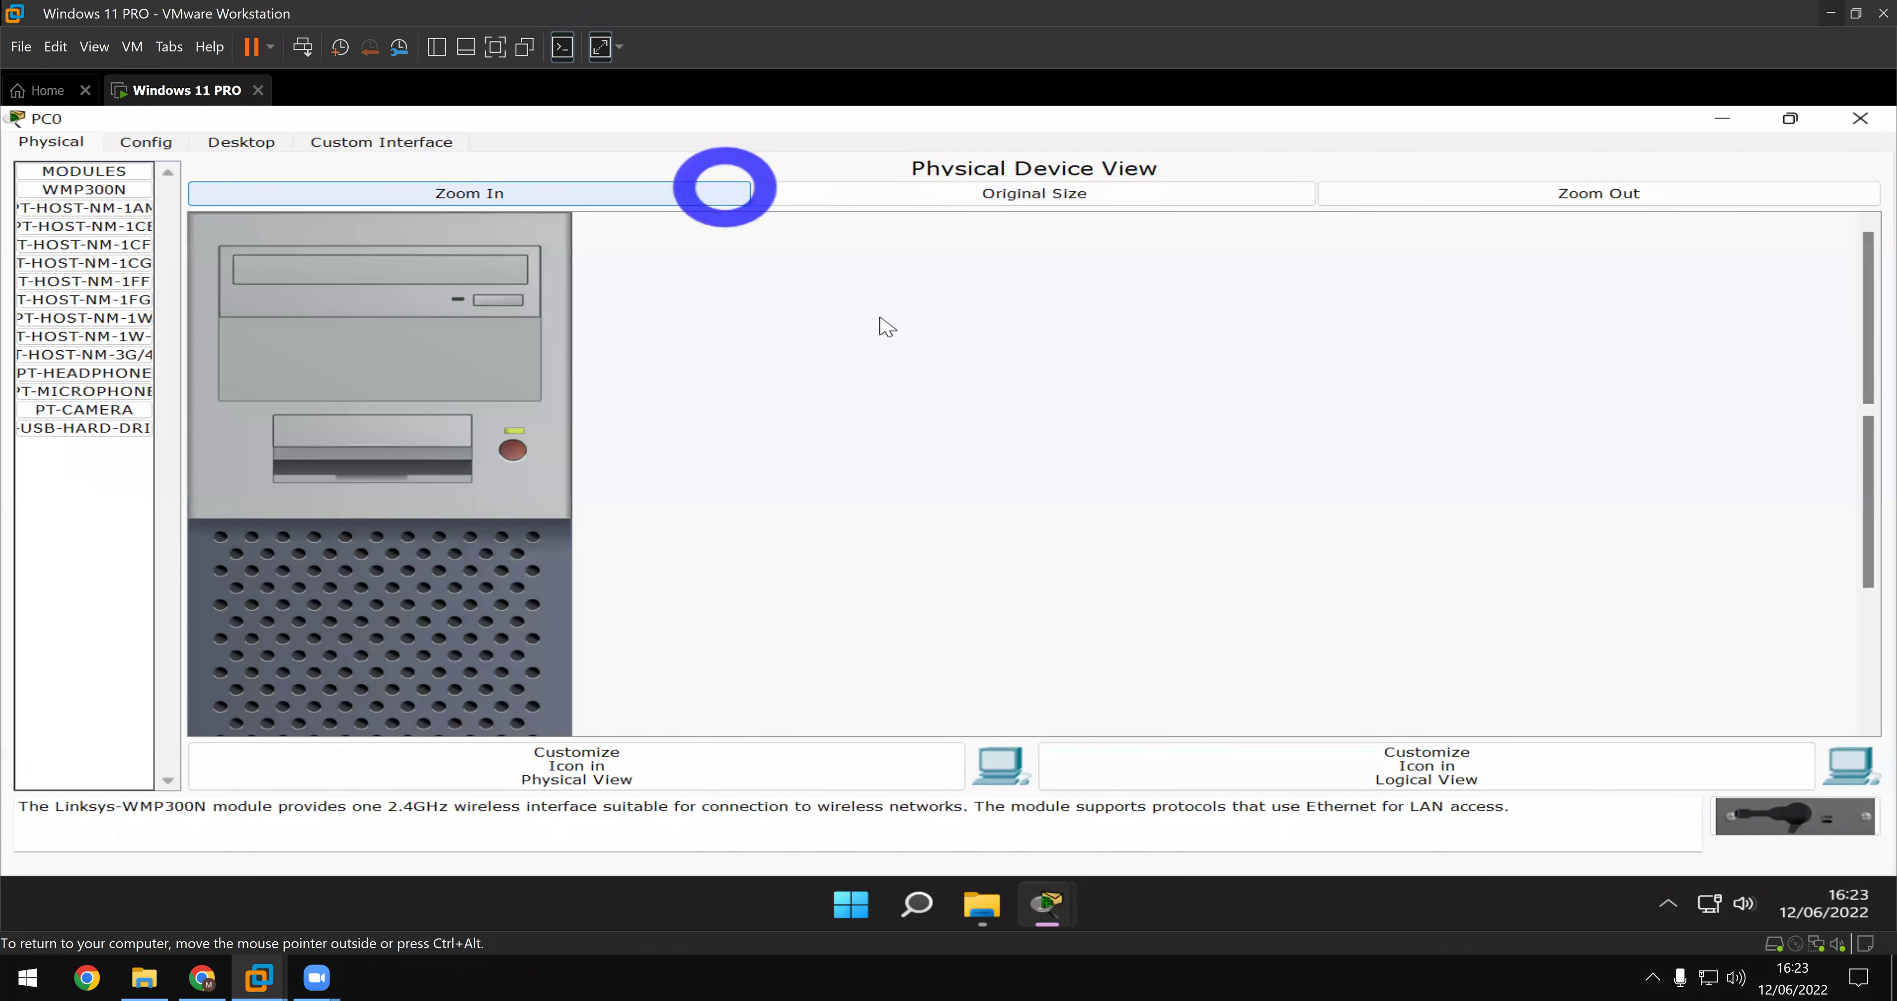
{"action": "scroll", "coordinate": [958, 434], "scroll_direction": "down", "scroll_amount": 3}
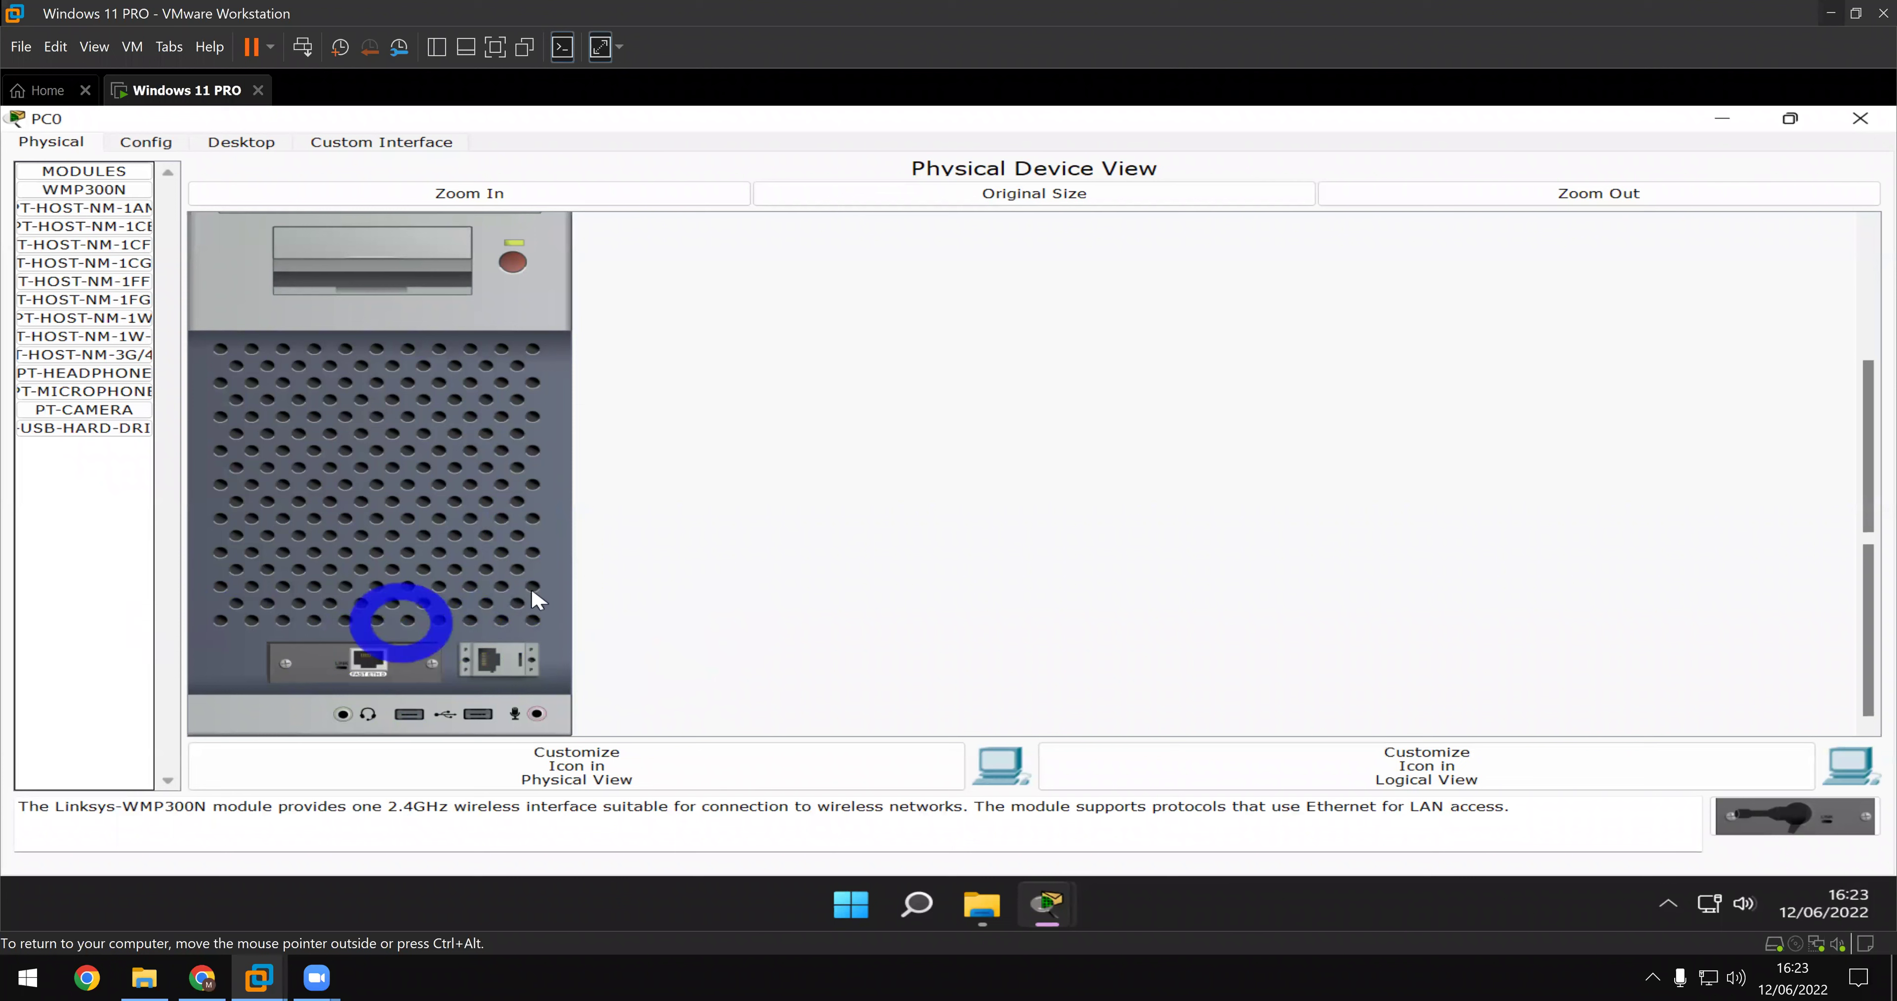
{"action": "scroll", "coordinate": [572, 563], "scroll_direction": "up", "scroll_amount": 2}
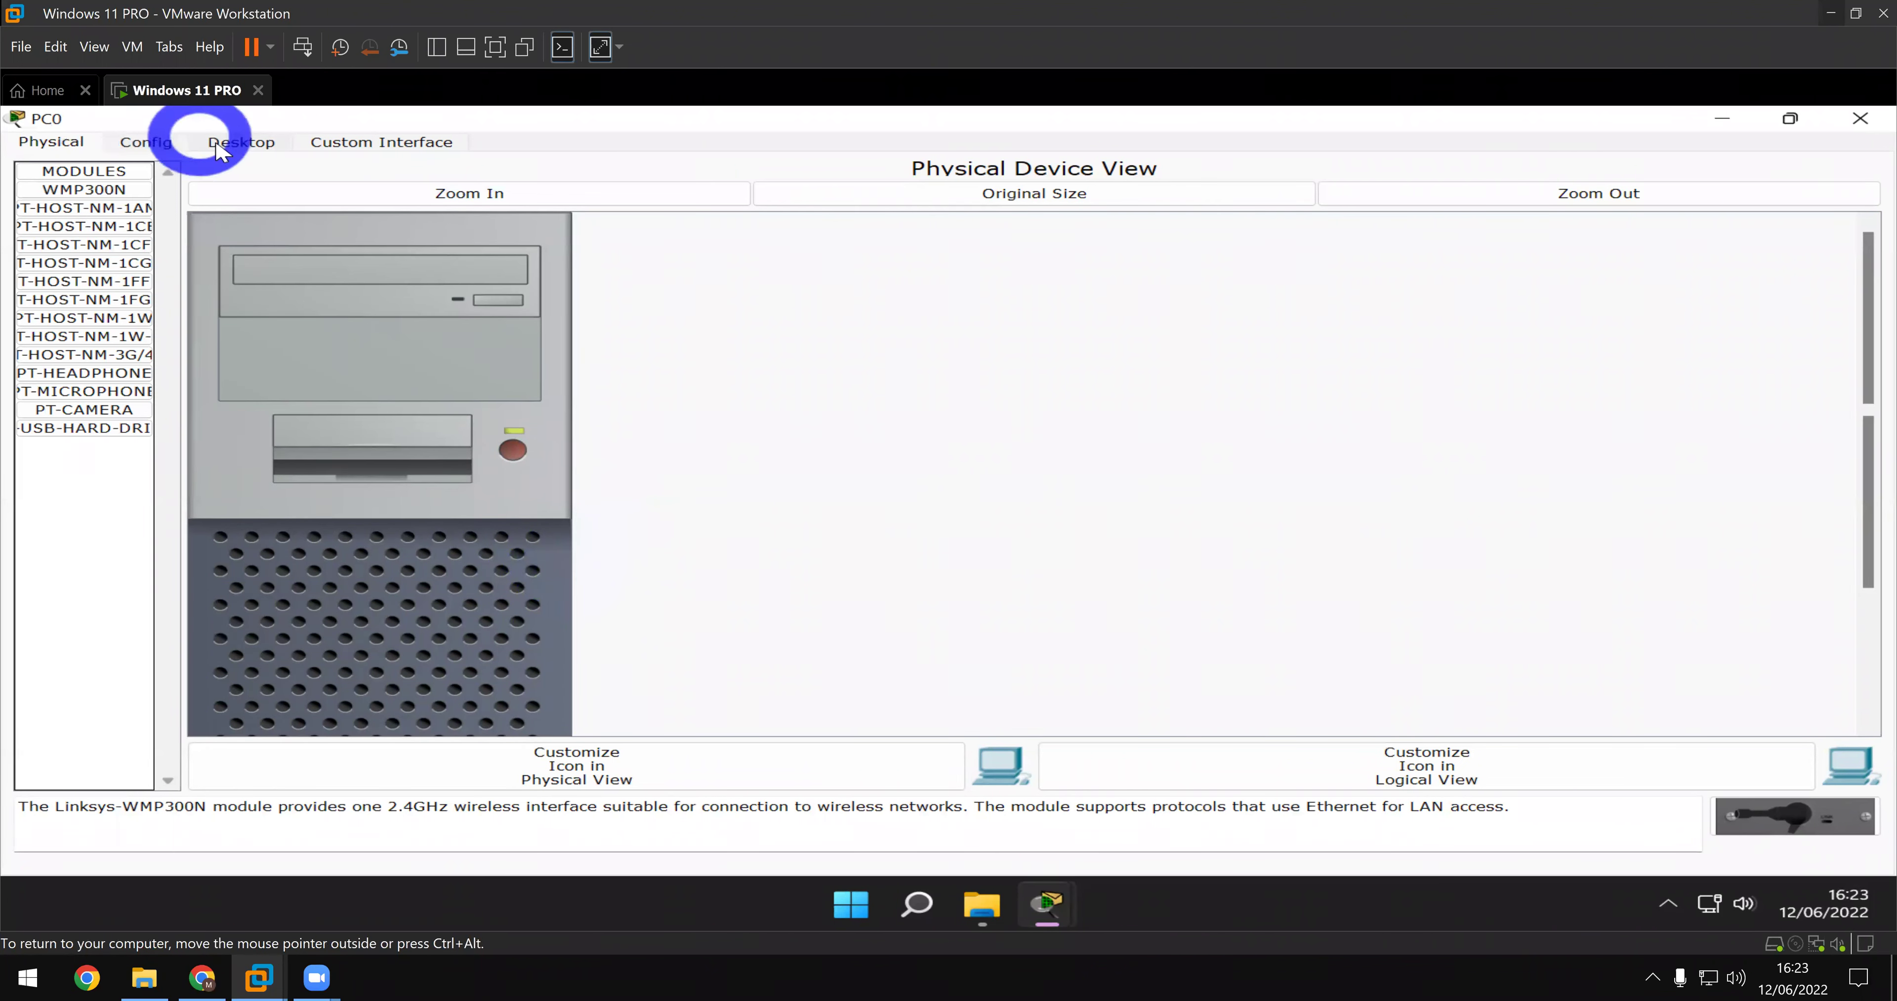
- Review PC0's global settings, FastEthernet0 interface and IP Configuration tool, ending at the global Gateway field
{"action": "left_click", "coordinate": [166, 147]}
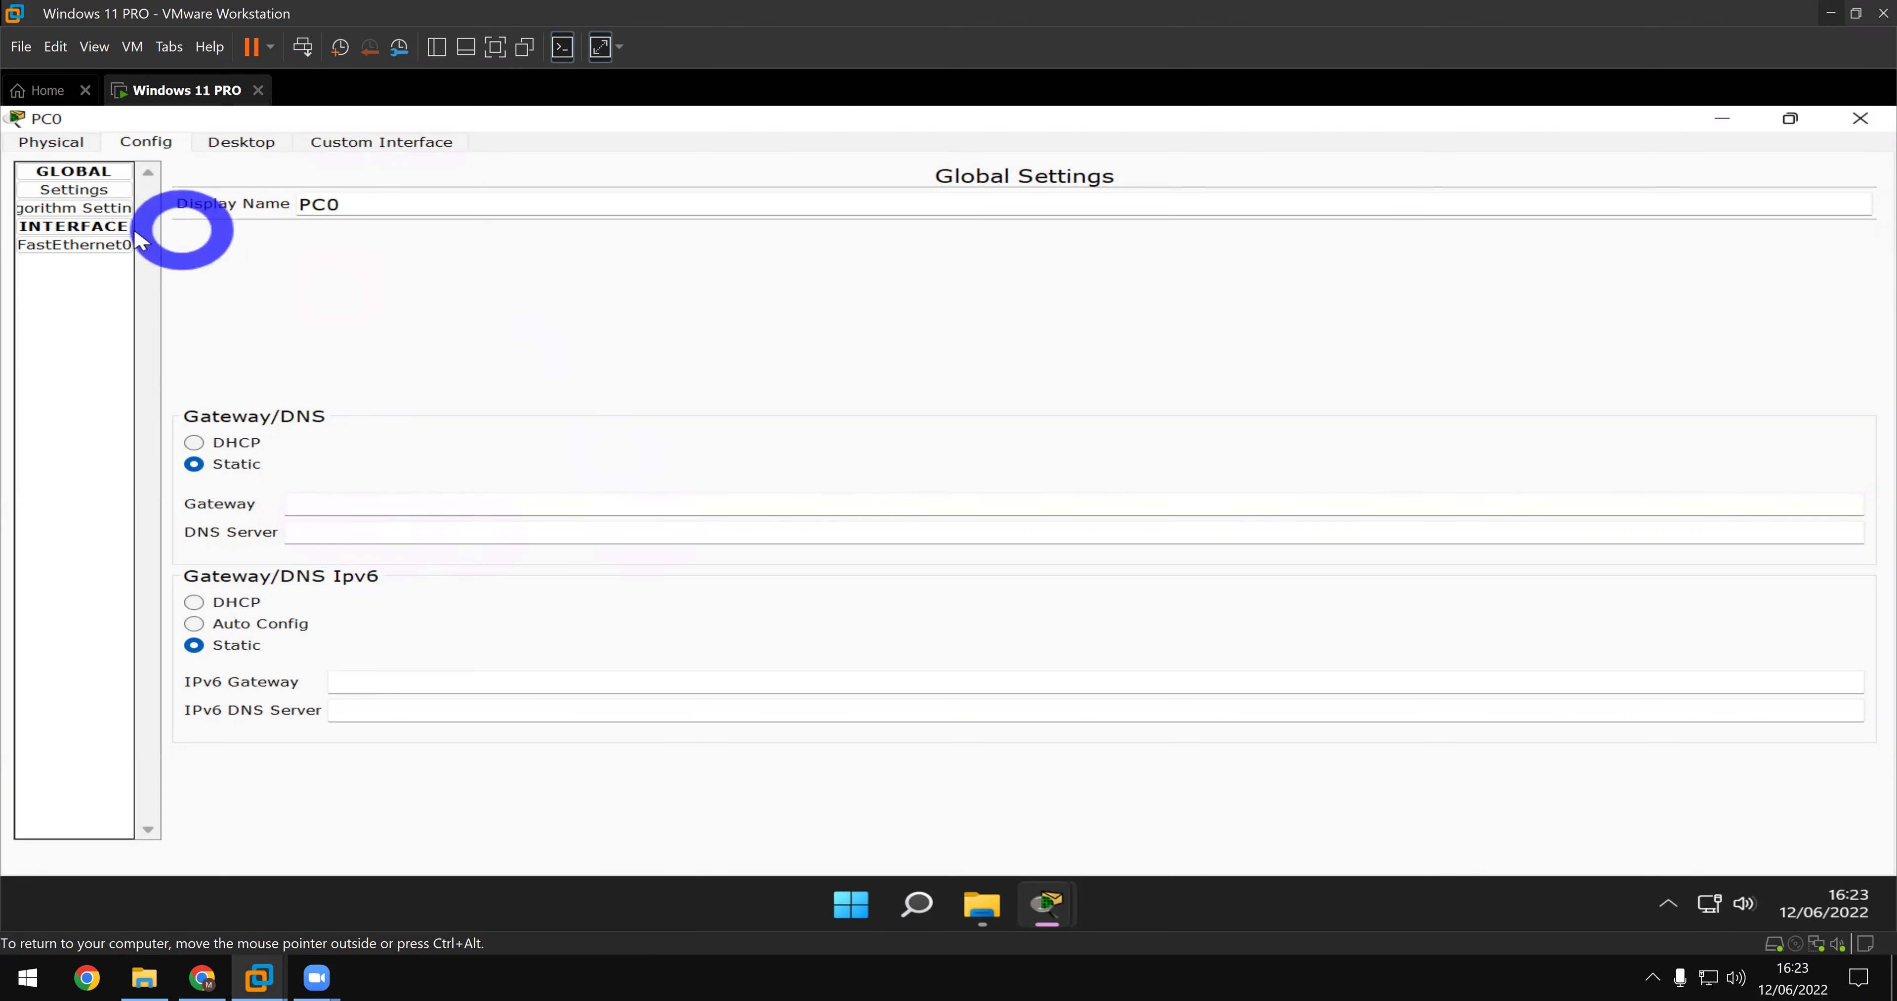
{"action": "left_click", "coordinate": [110, 247]}
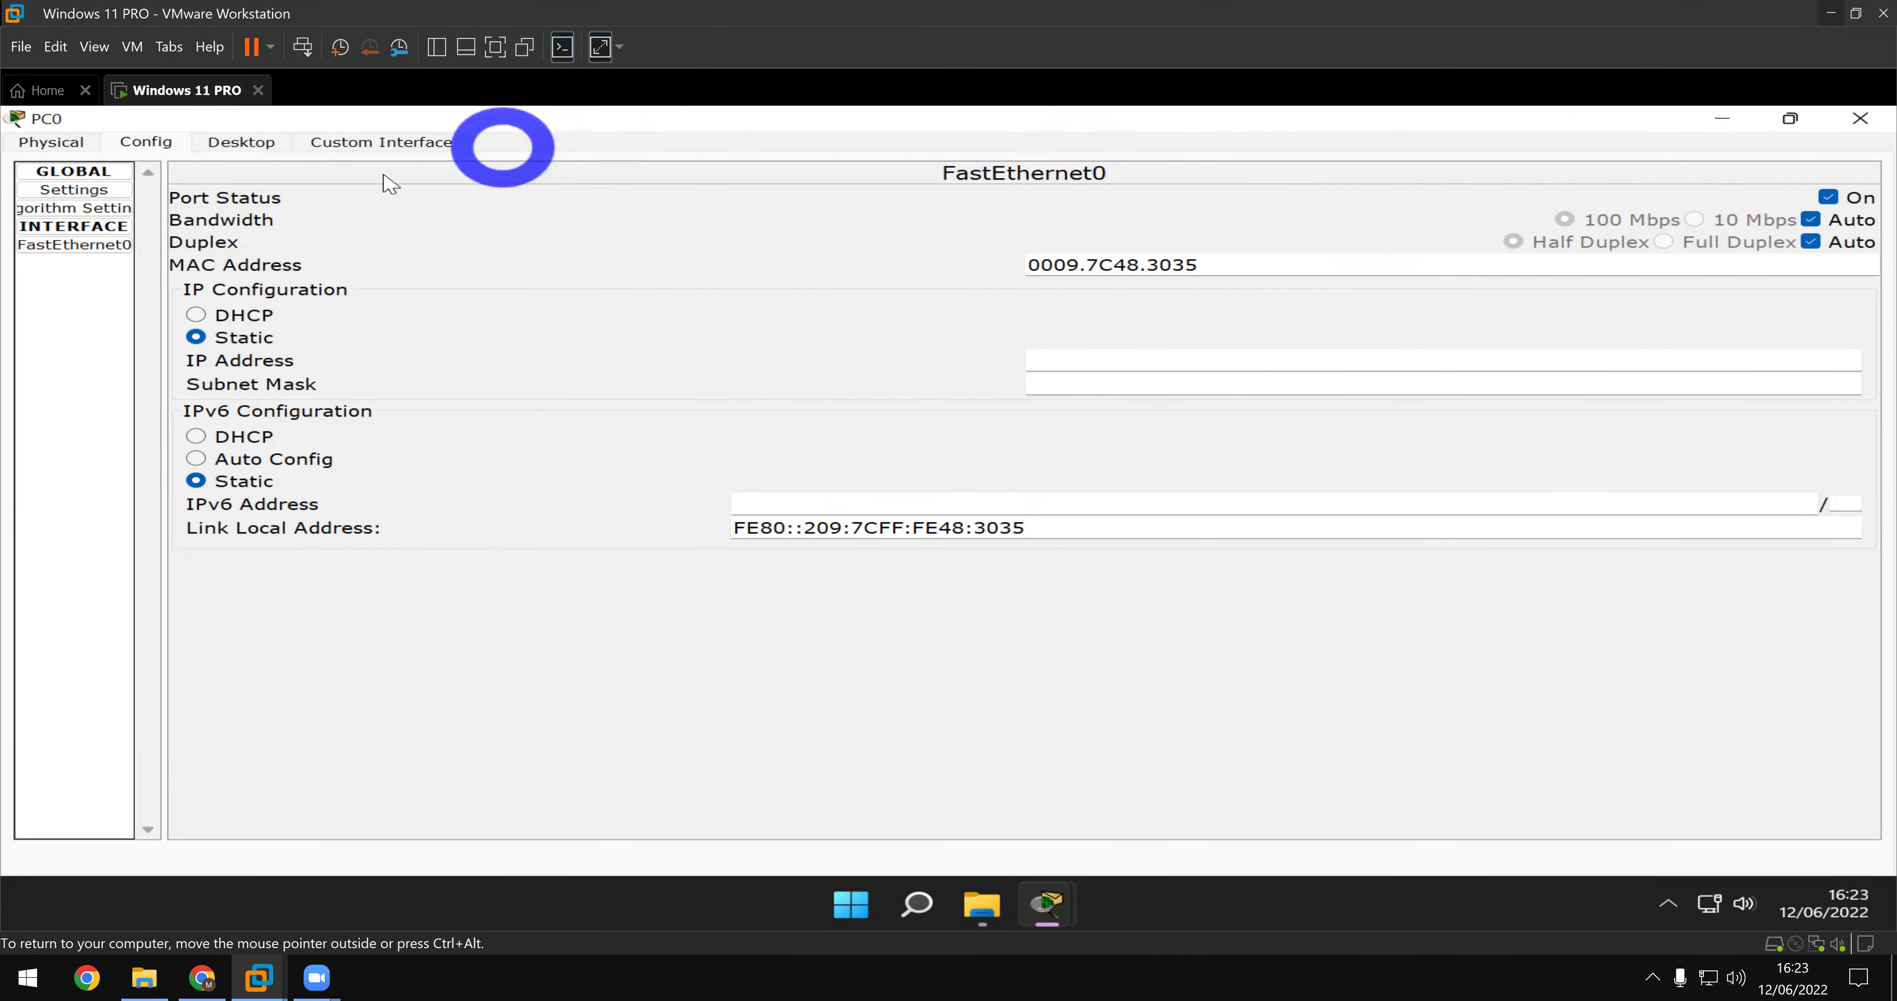
{"action": "left_click", "coordinate": [256, 145]}
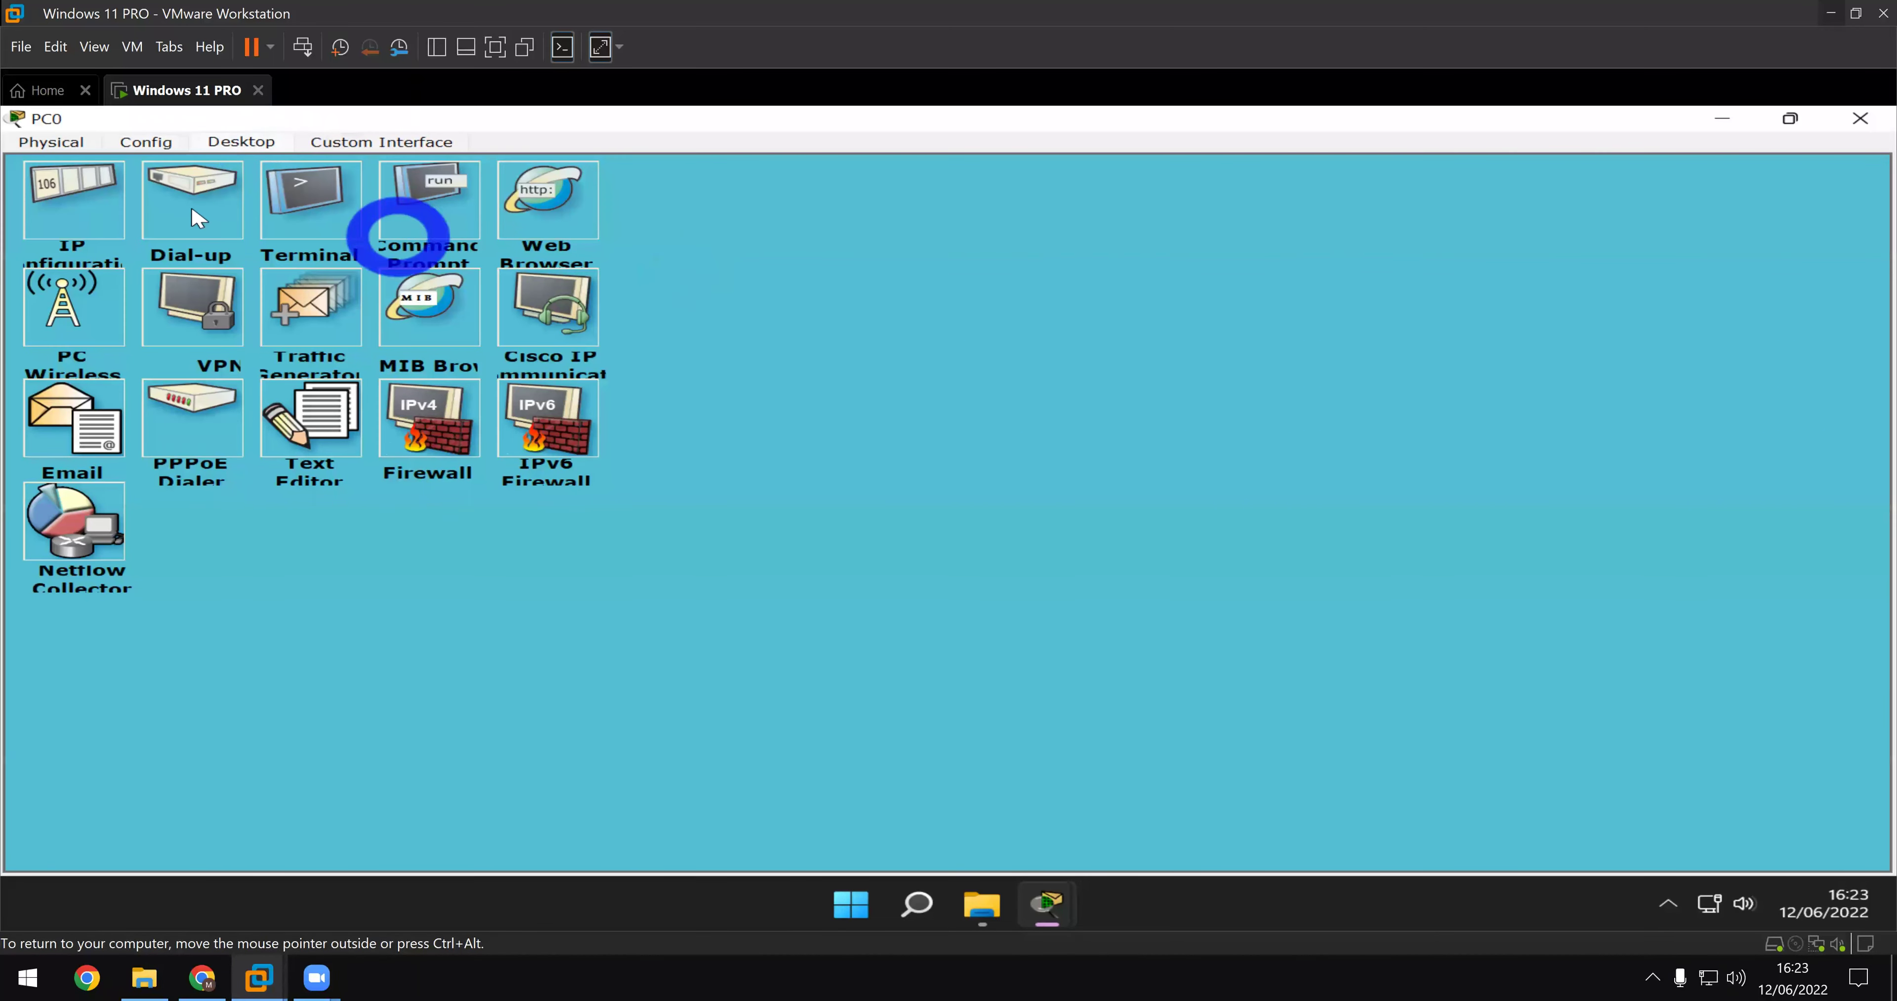
{"action": "left_click", "coordinate": [86, 206]}
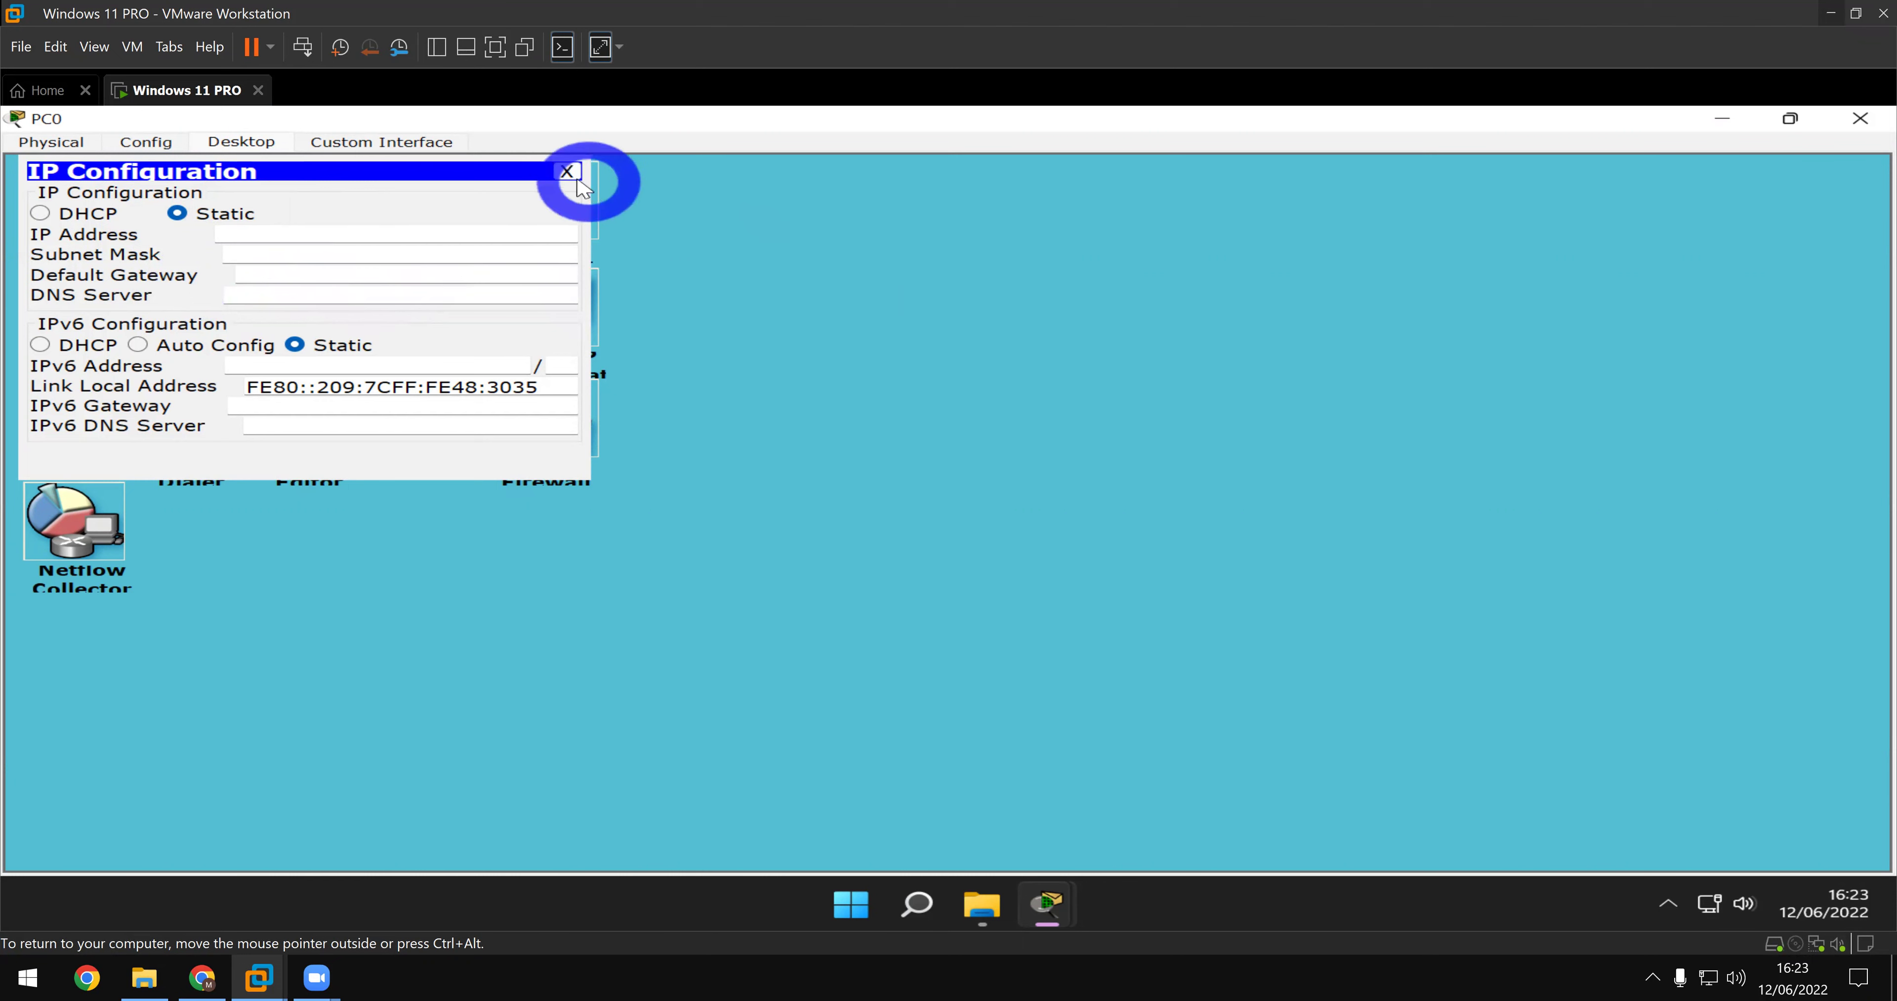
{"action": "left_click", "coordinate": [570, 175]}
{"action": "left_click", "coordinate": [168, 147]}
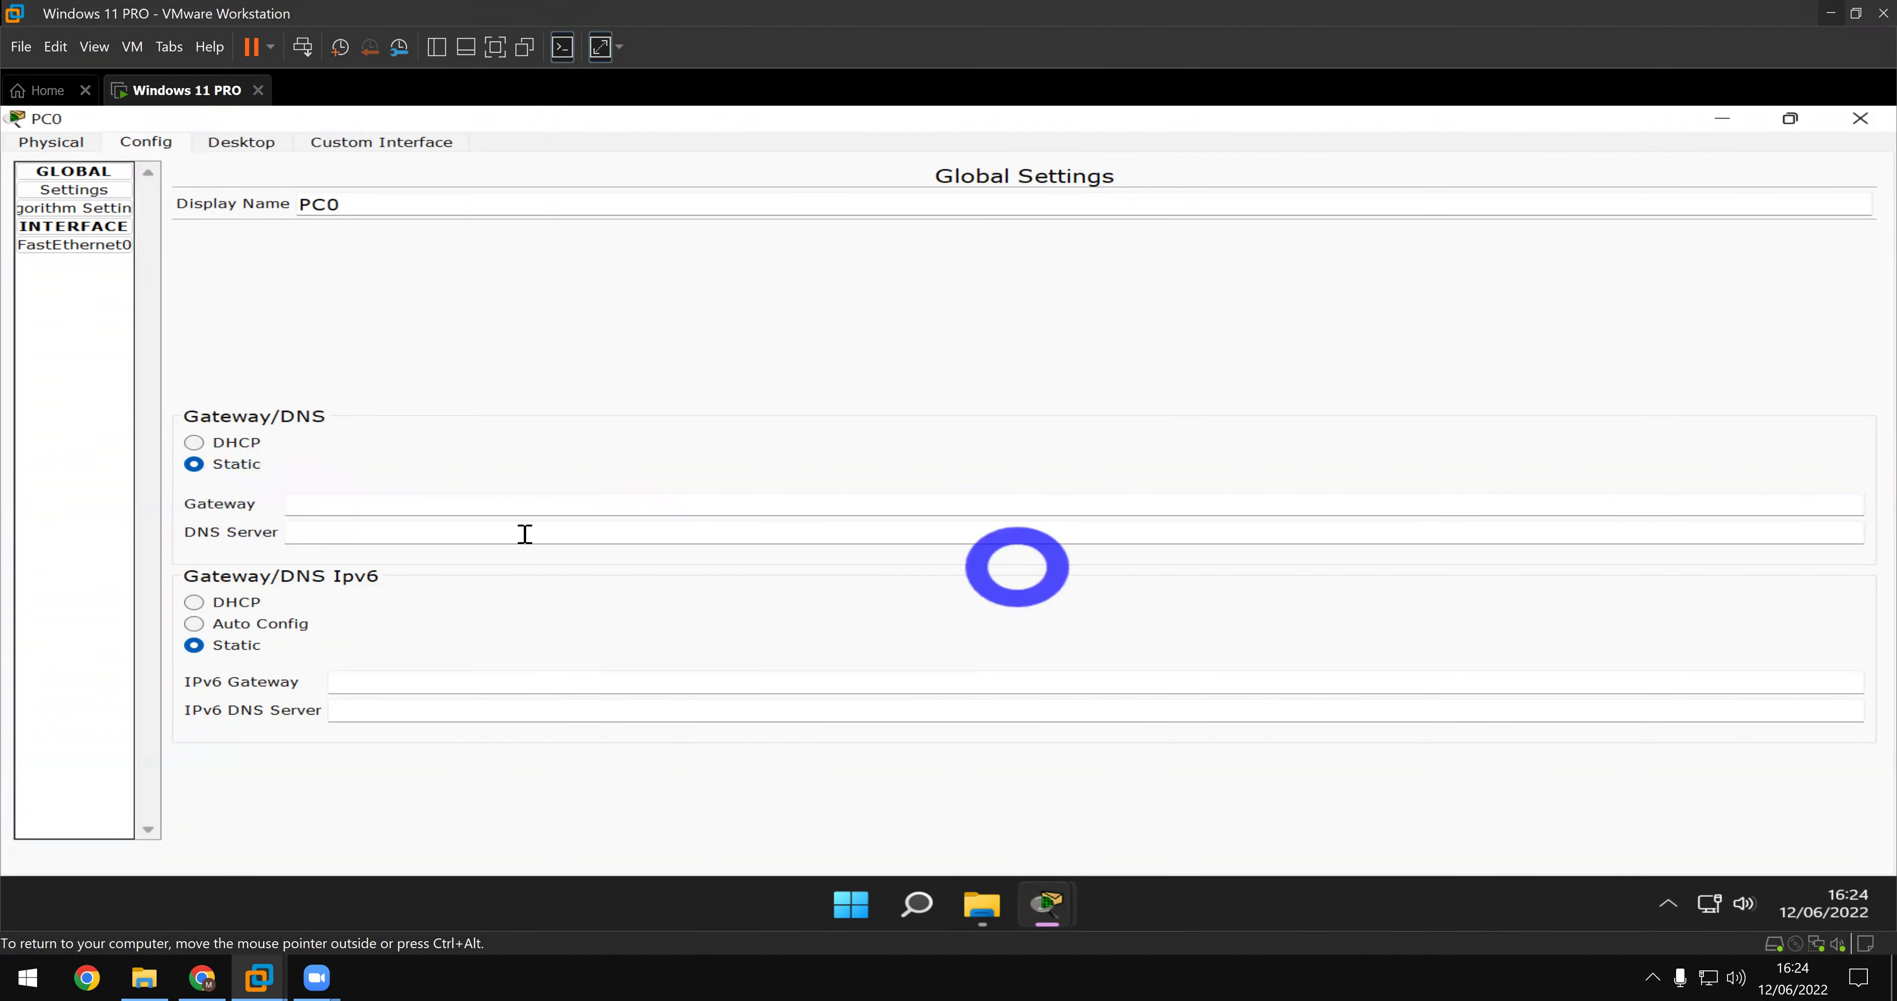
{"action": "left_click", "coordinate": [492, 504]}
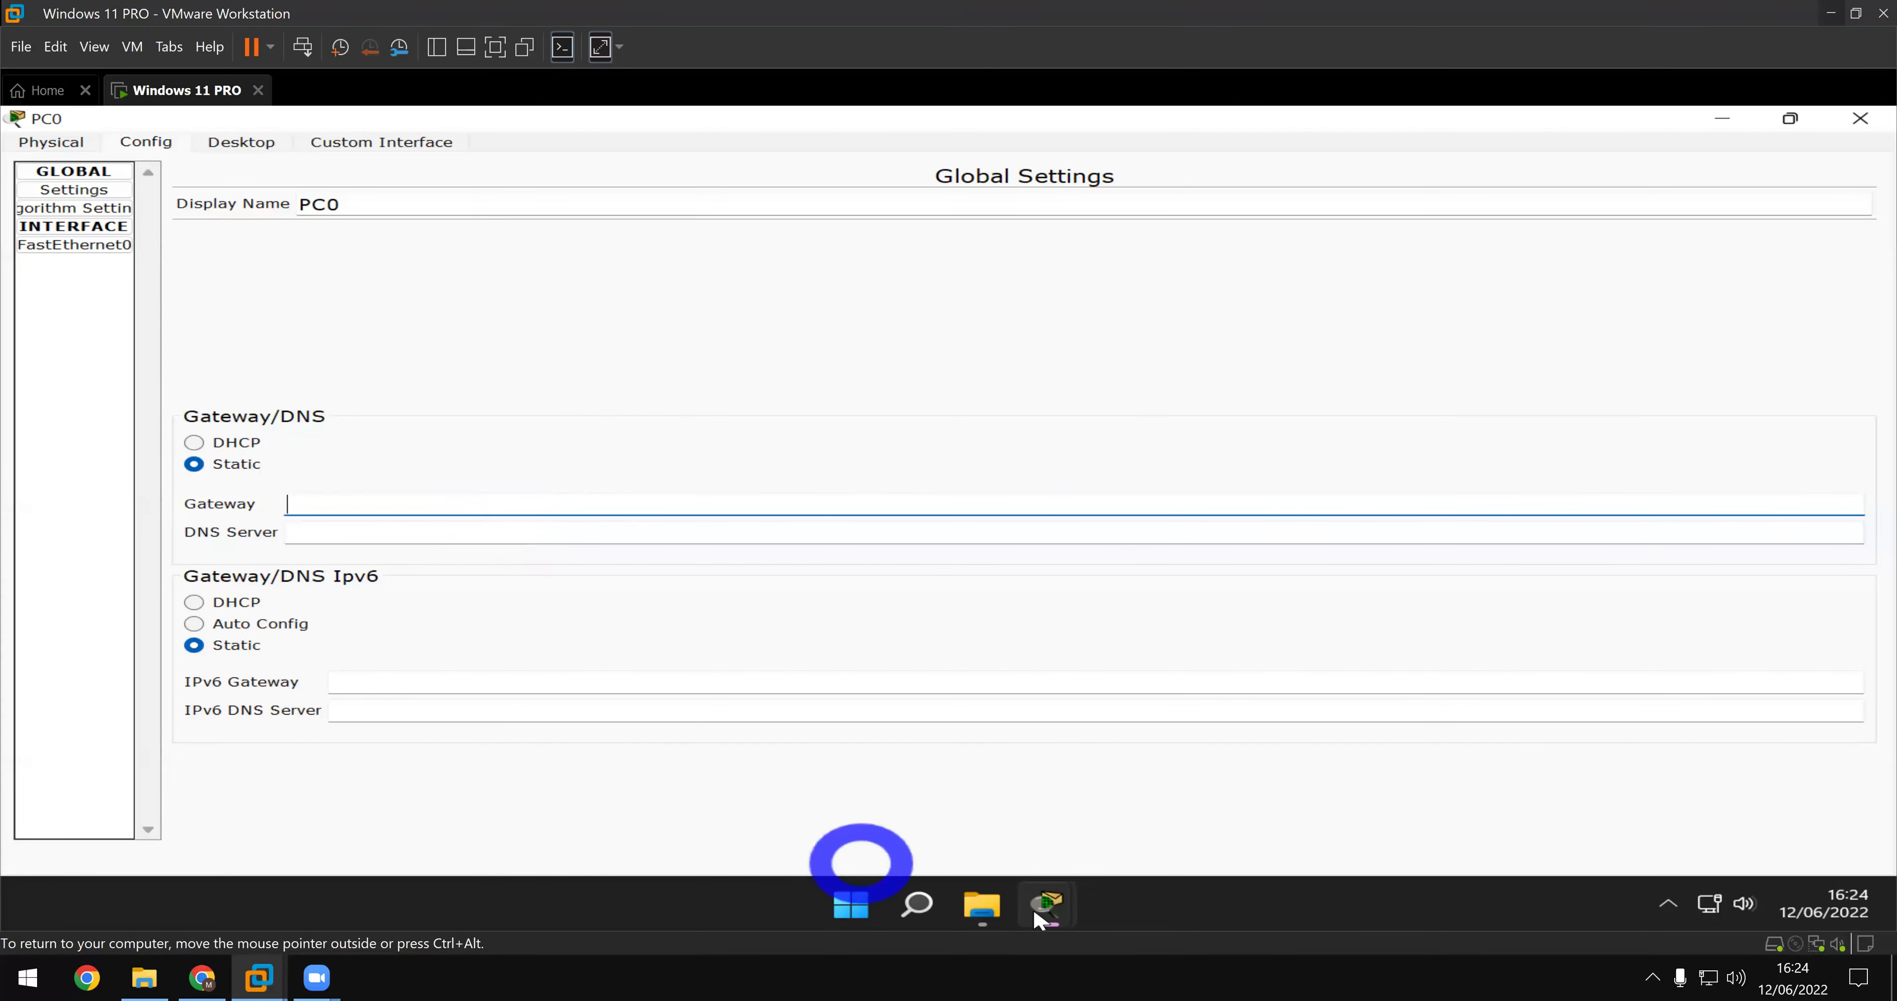
- Search the virtual machine for NOTE, launch Bloc de notas and maximize its window
{"action": "left_click", "coordinate": [1133, 904]}
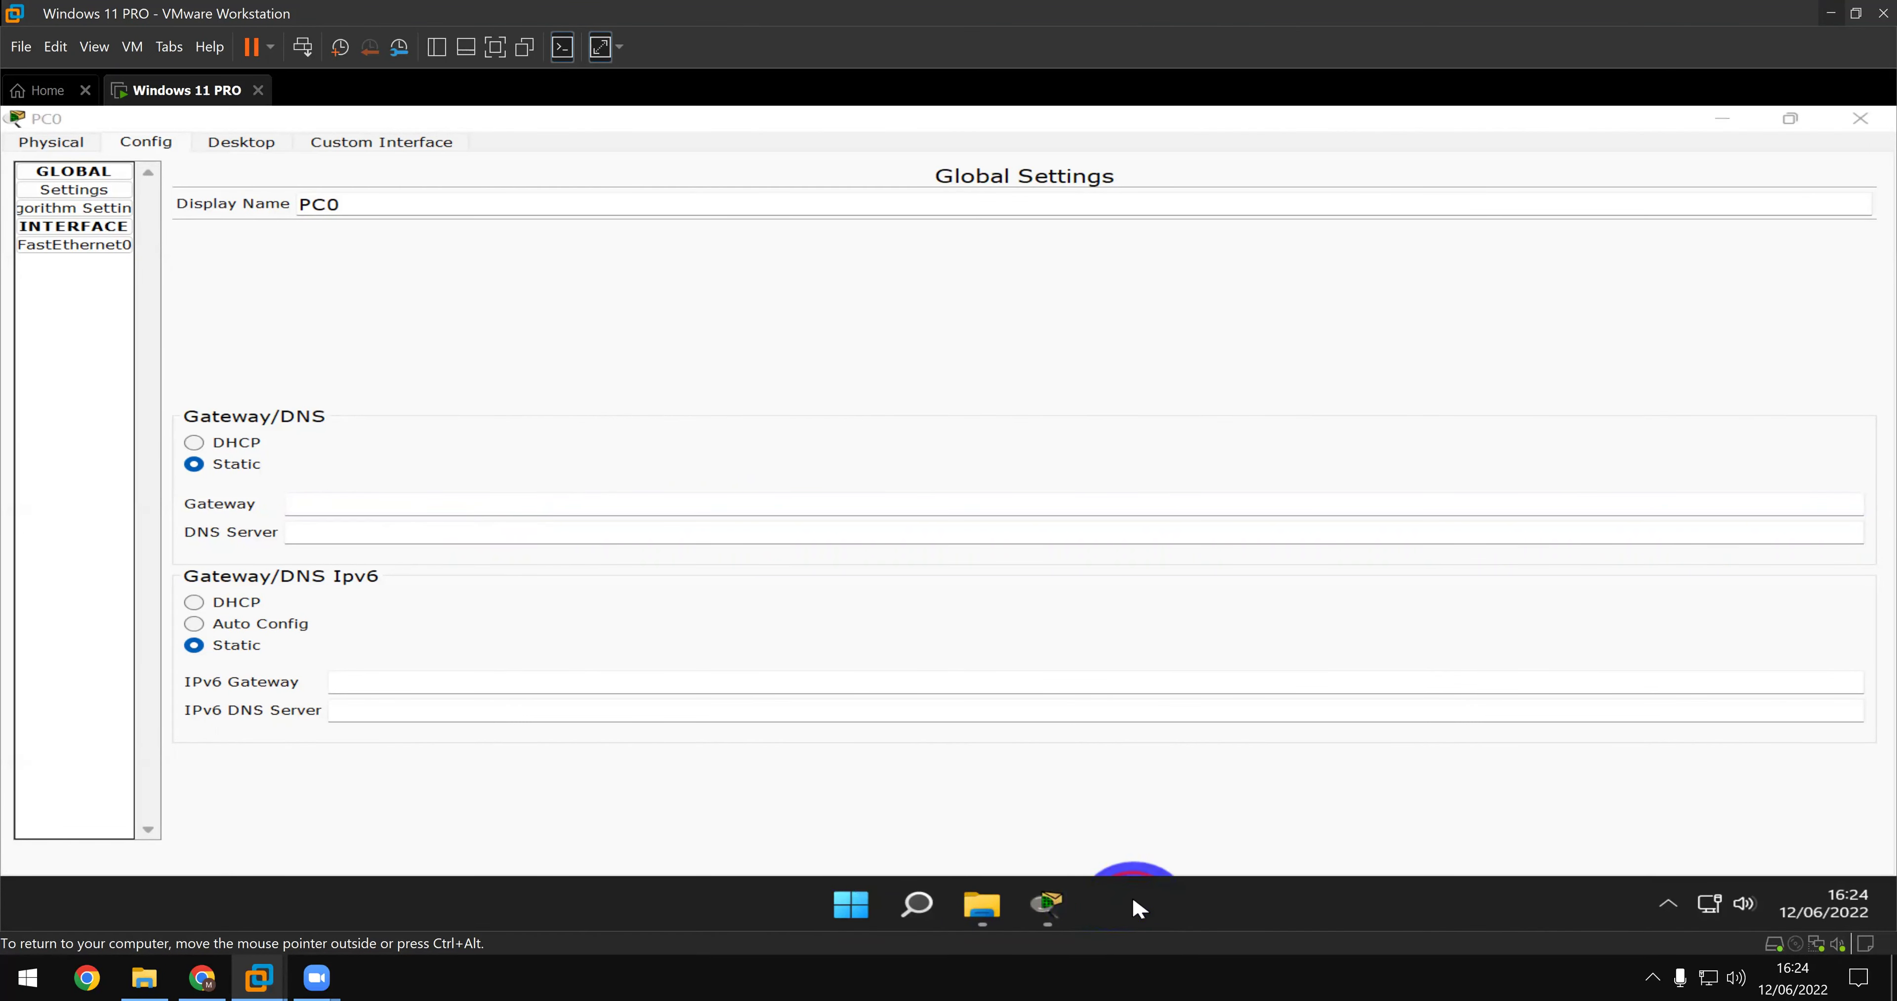
{"action": "key", "text": "super"}
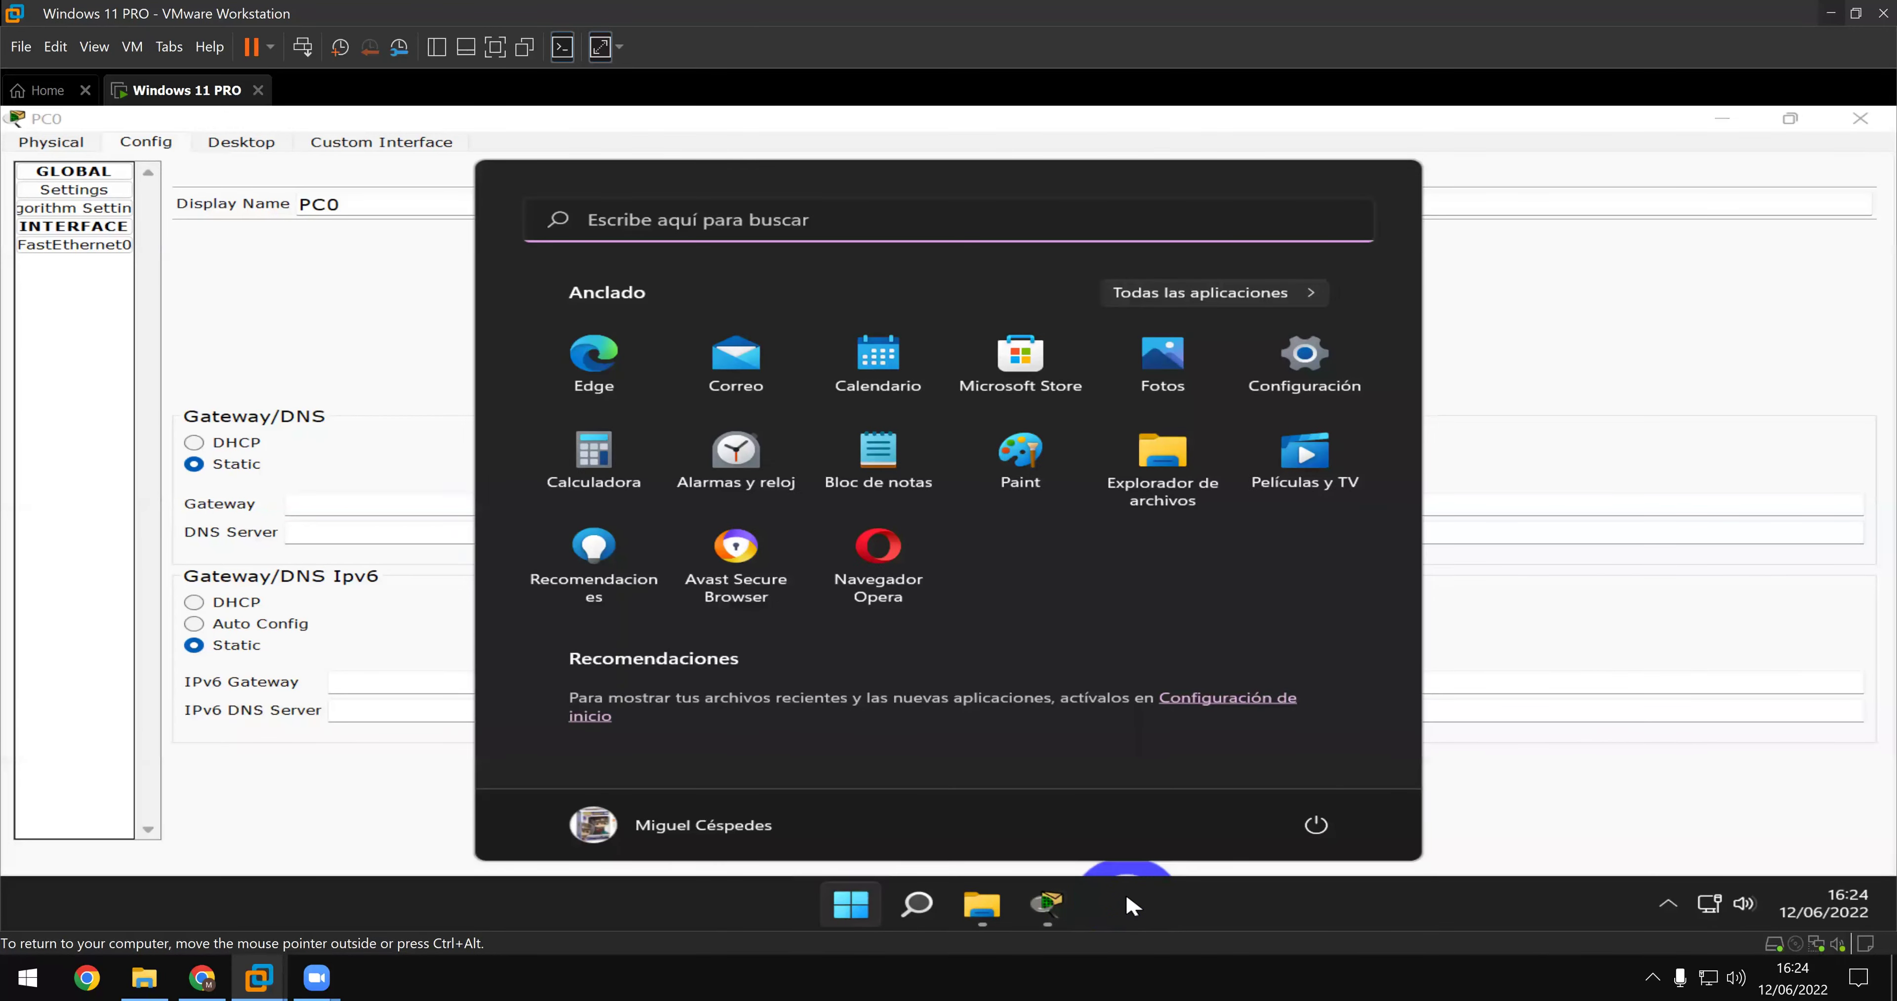
{"action": "type", "text": "NOTE"}
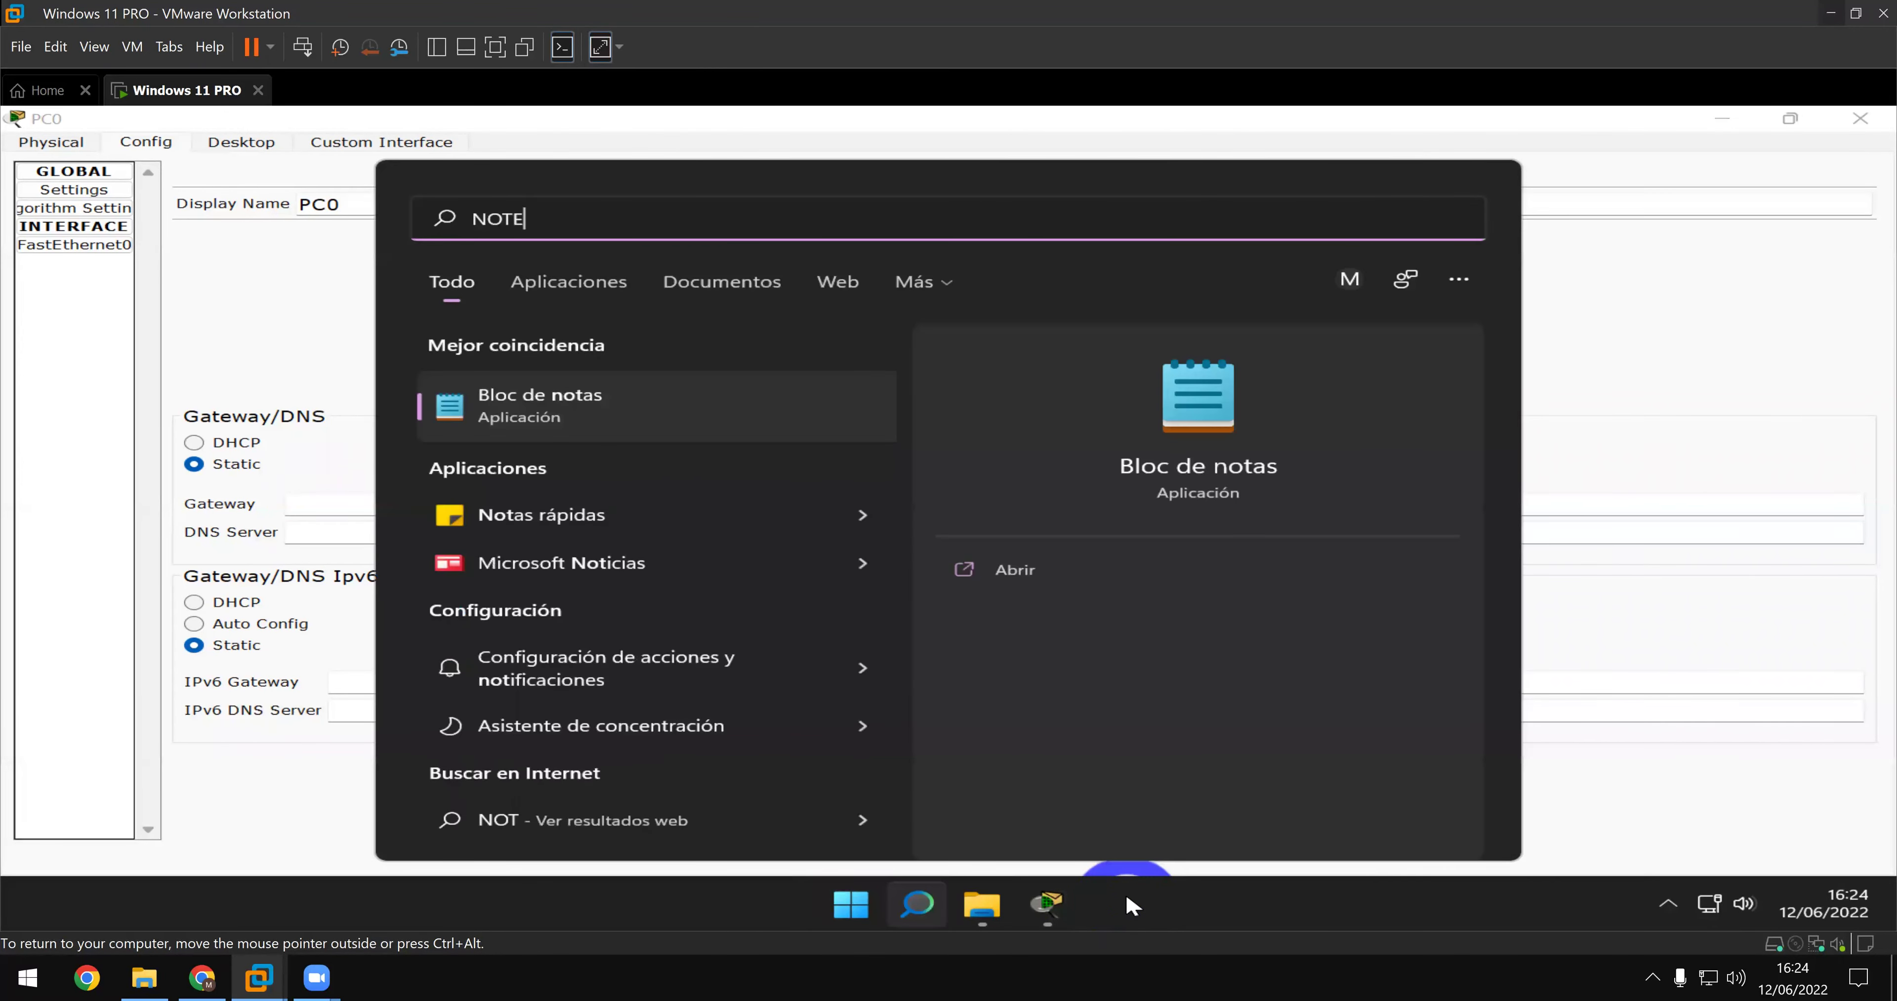
{"action": "key", "text": "Return"}
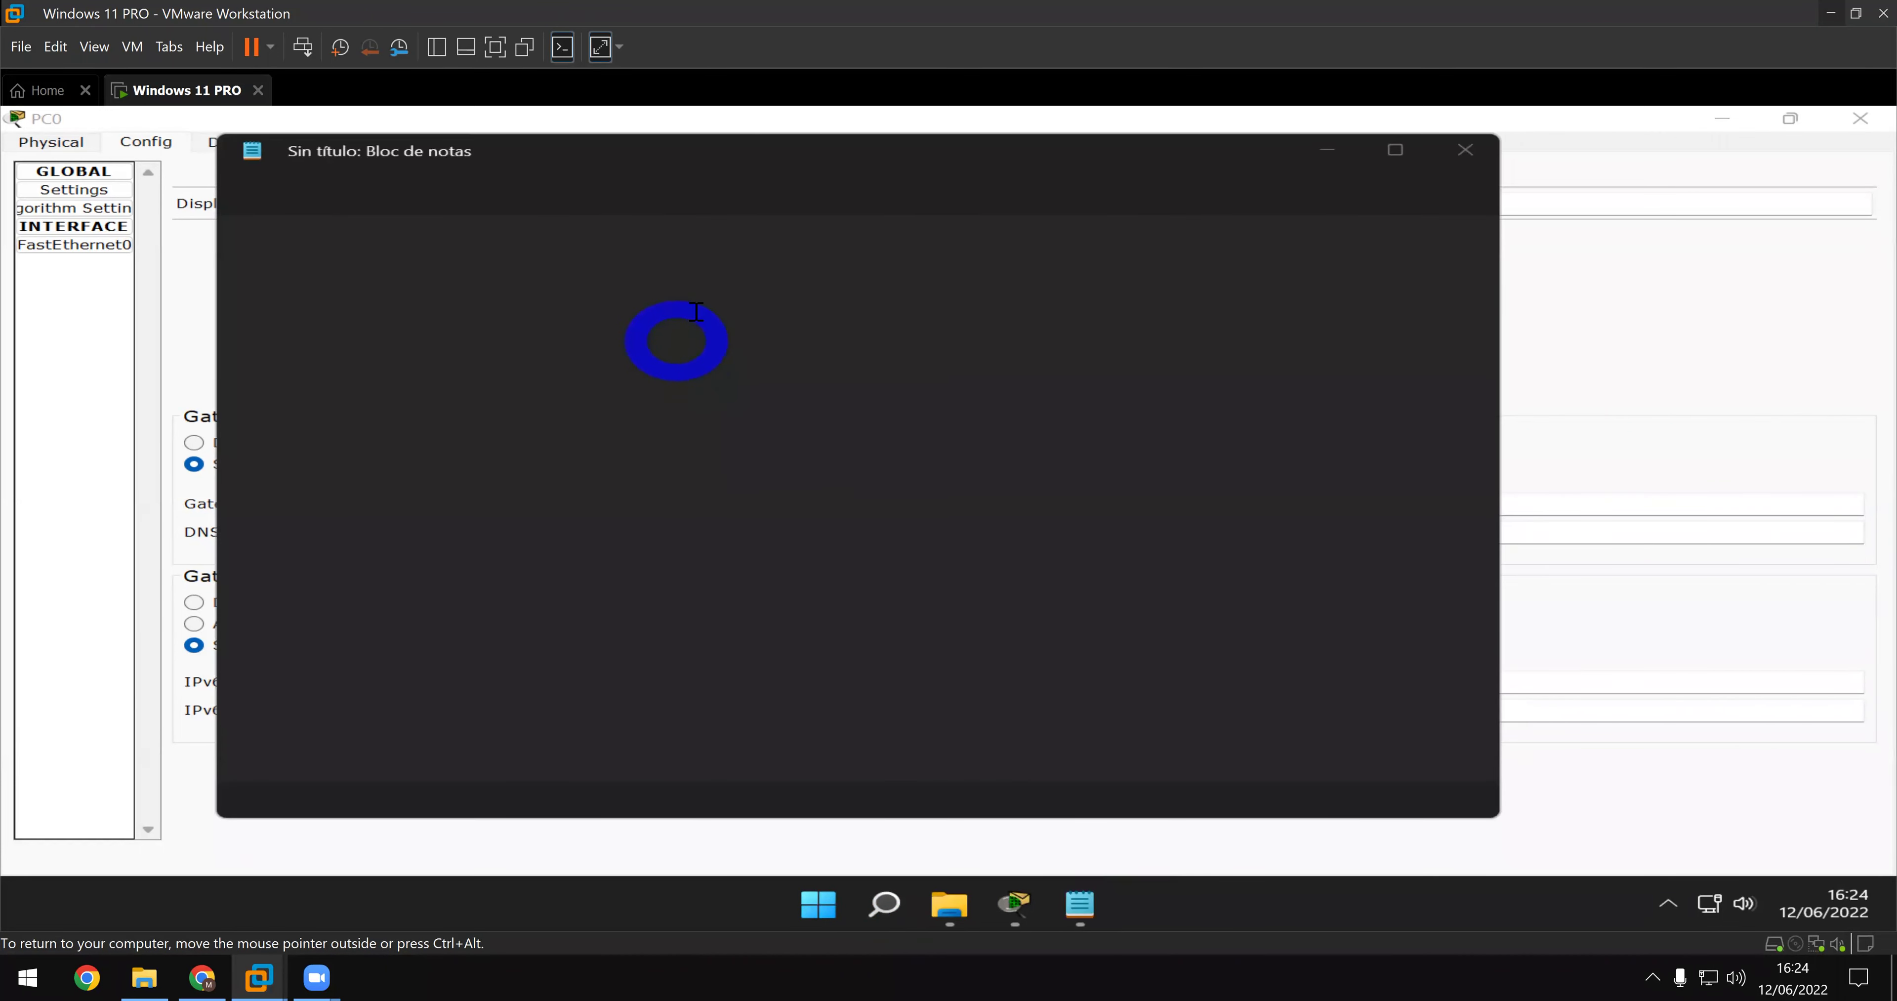
{"action": "double_click", "coordinate": [814, 146]}
- Write a note with GATEWAY on the first line and IP:192.168.0.1 on the second
{"action": "left_click", "coordinate": [761, 380]}
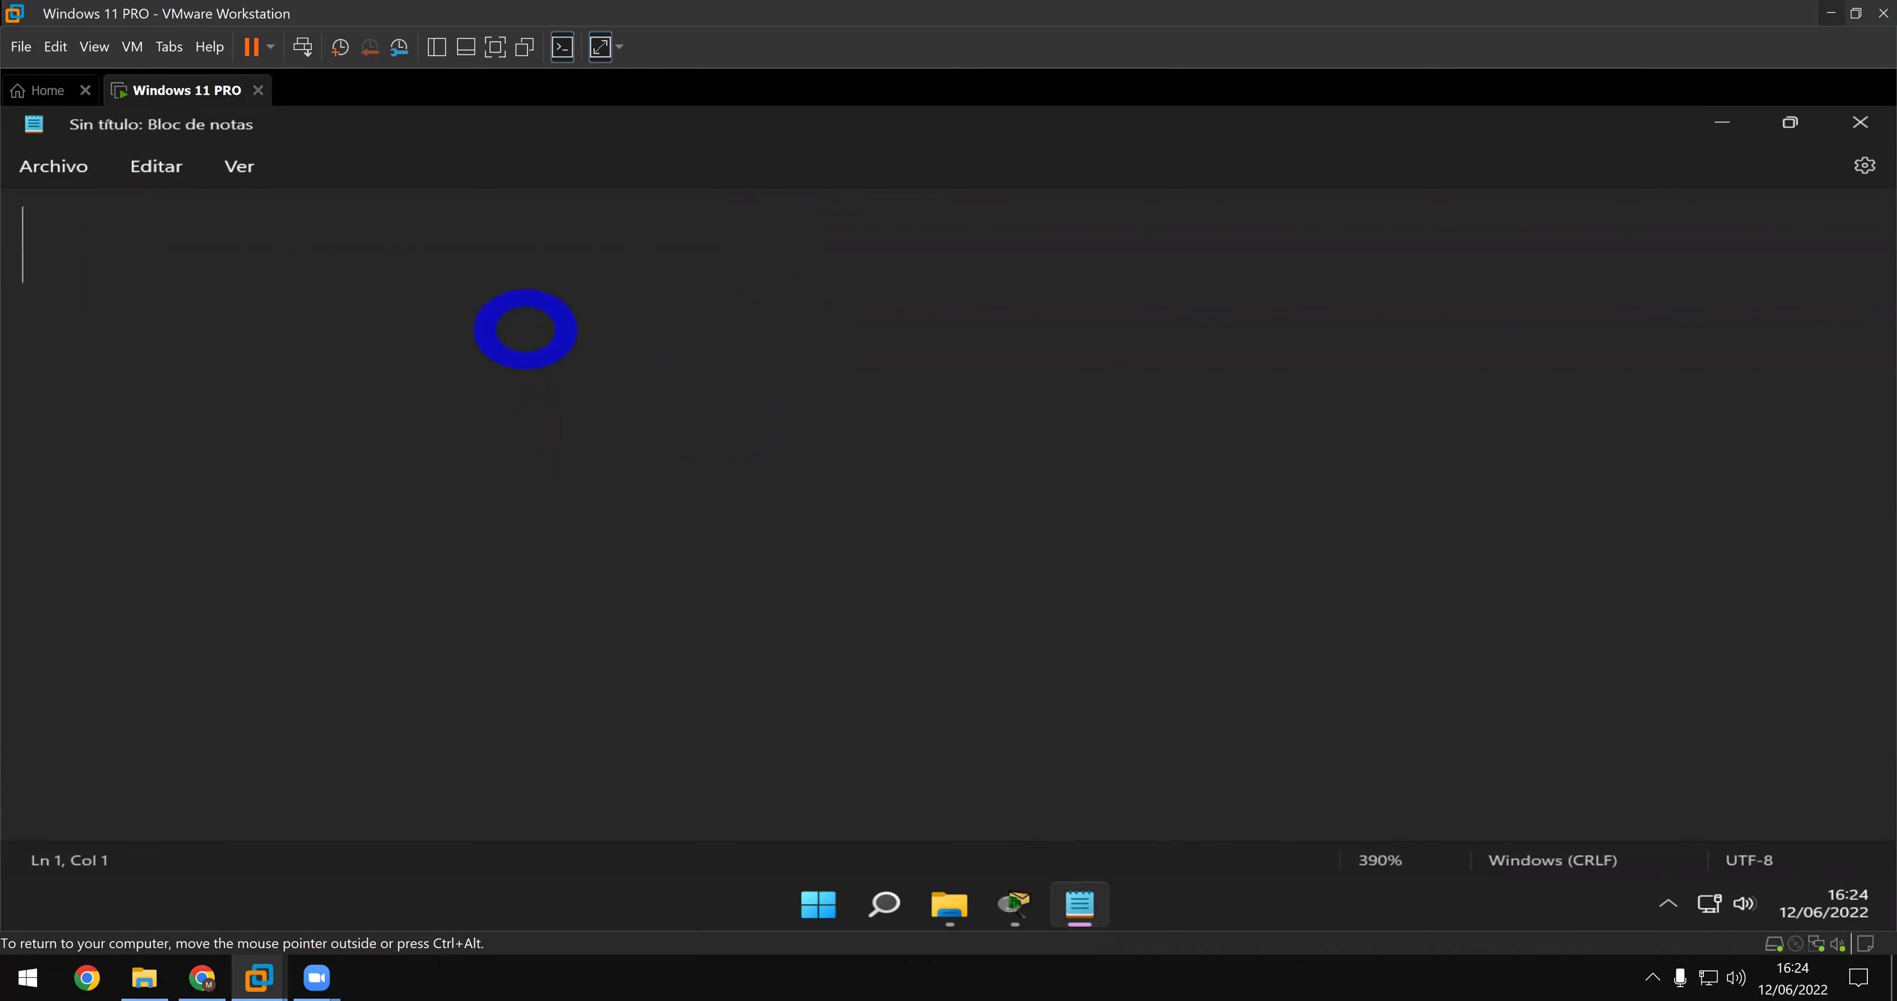
{"action": "type", "text": "GATEWAY"}
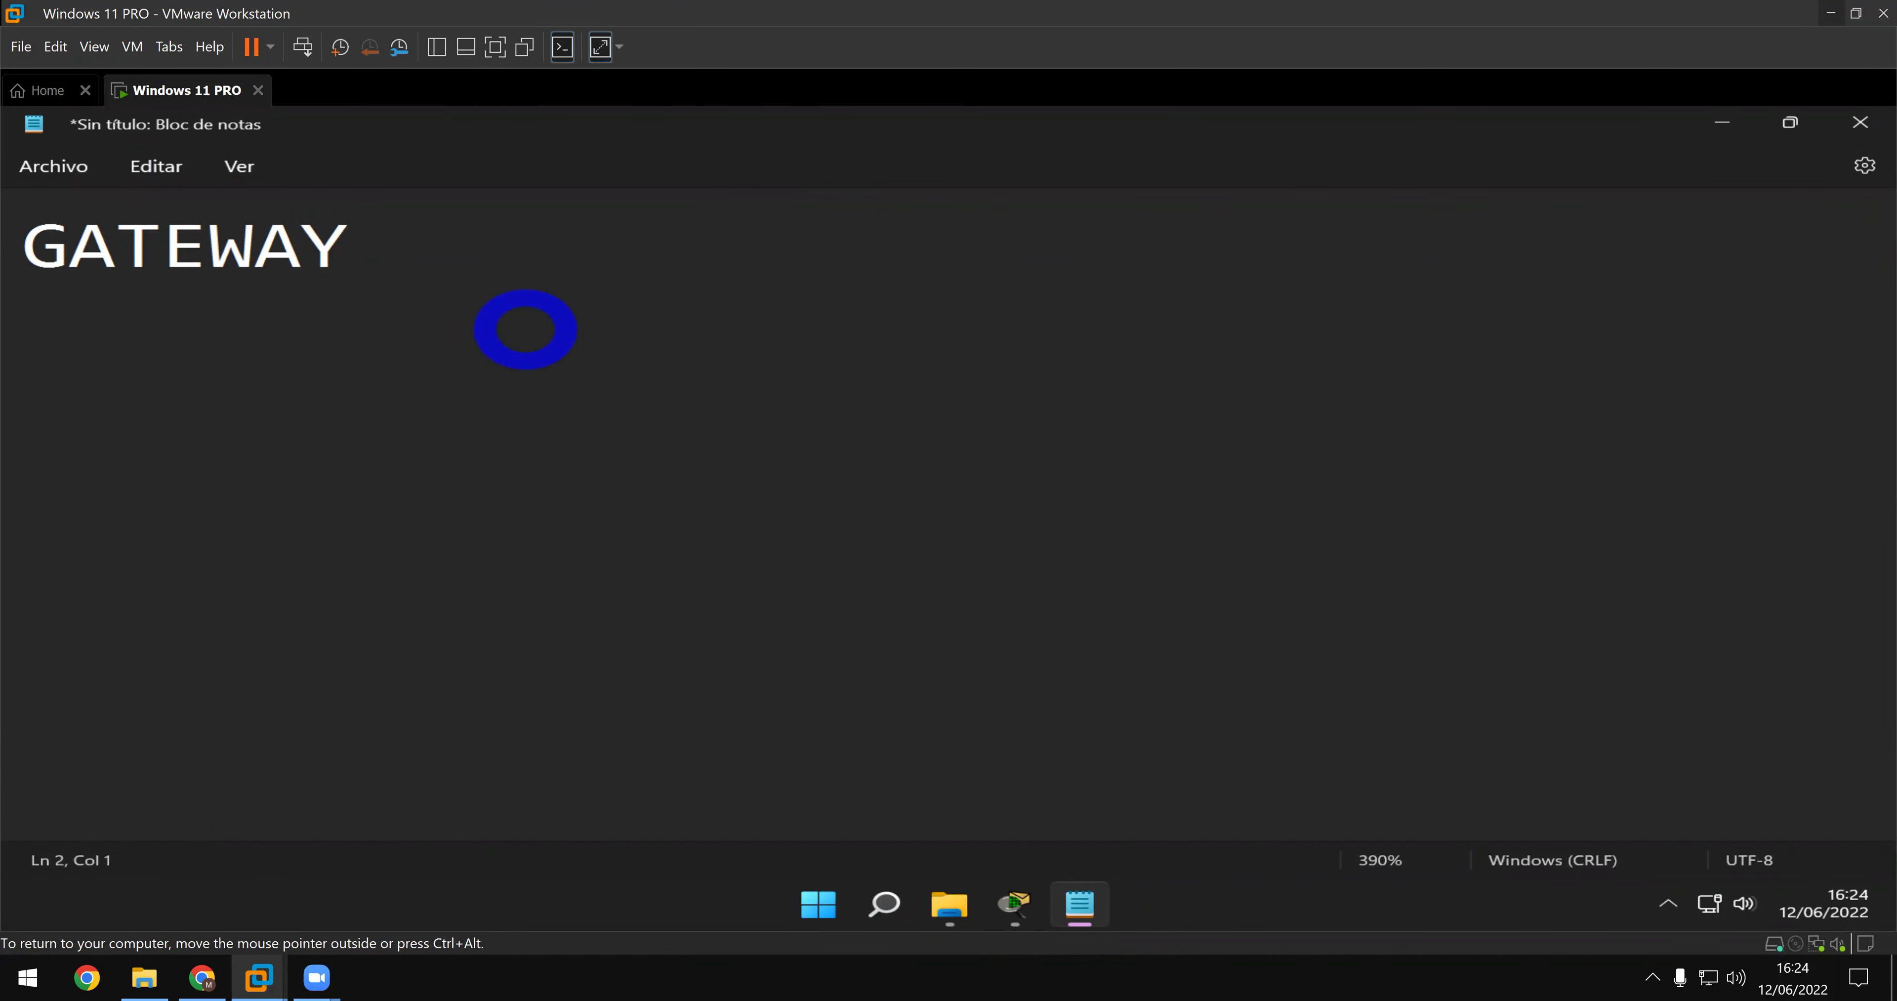
{"action": "type", "text": ":192.168.0.1"}
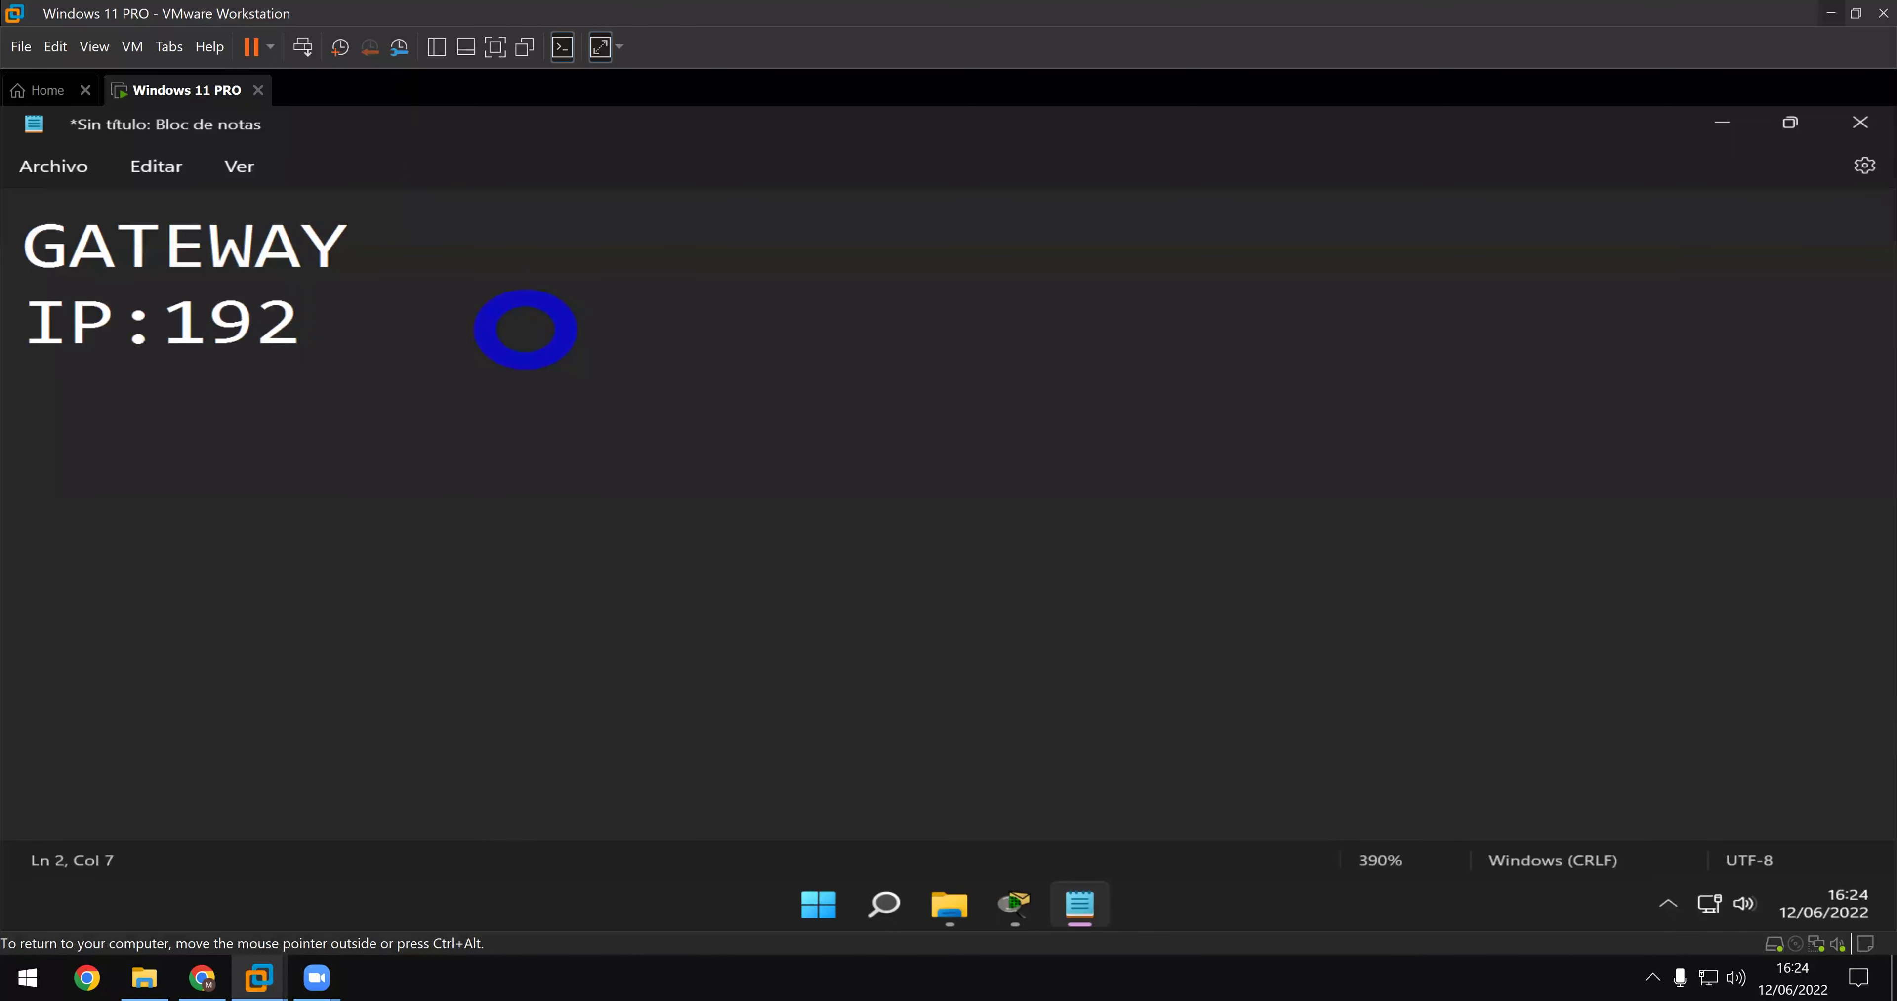
- Save the note as DATOS PARA CONFIGURAR LA RED in the HERRAMIENTAS DE GESTIÓN DE REDES folder inside ICONOS on the SISTEMA (C:) drive
{"action": "left_click", "coordinate": [68, 164]}
{"action": "left_click", "coordinate": [185, 320]}
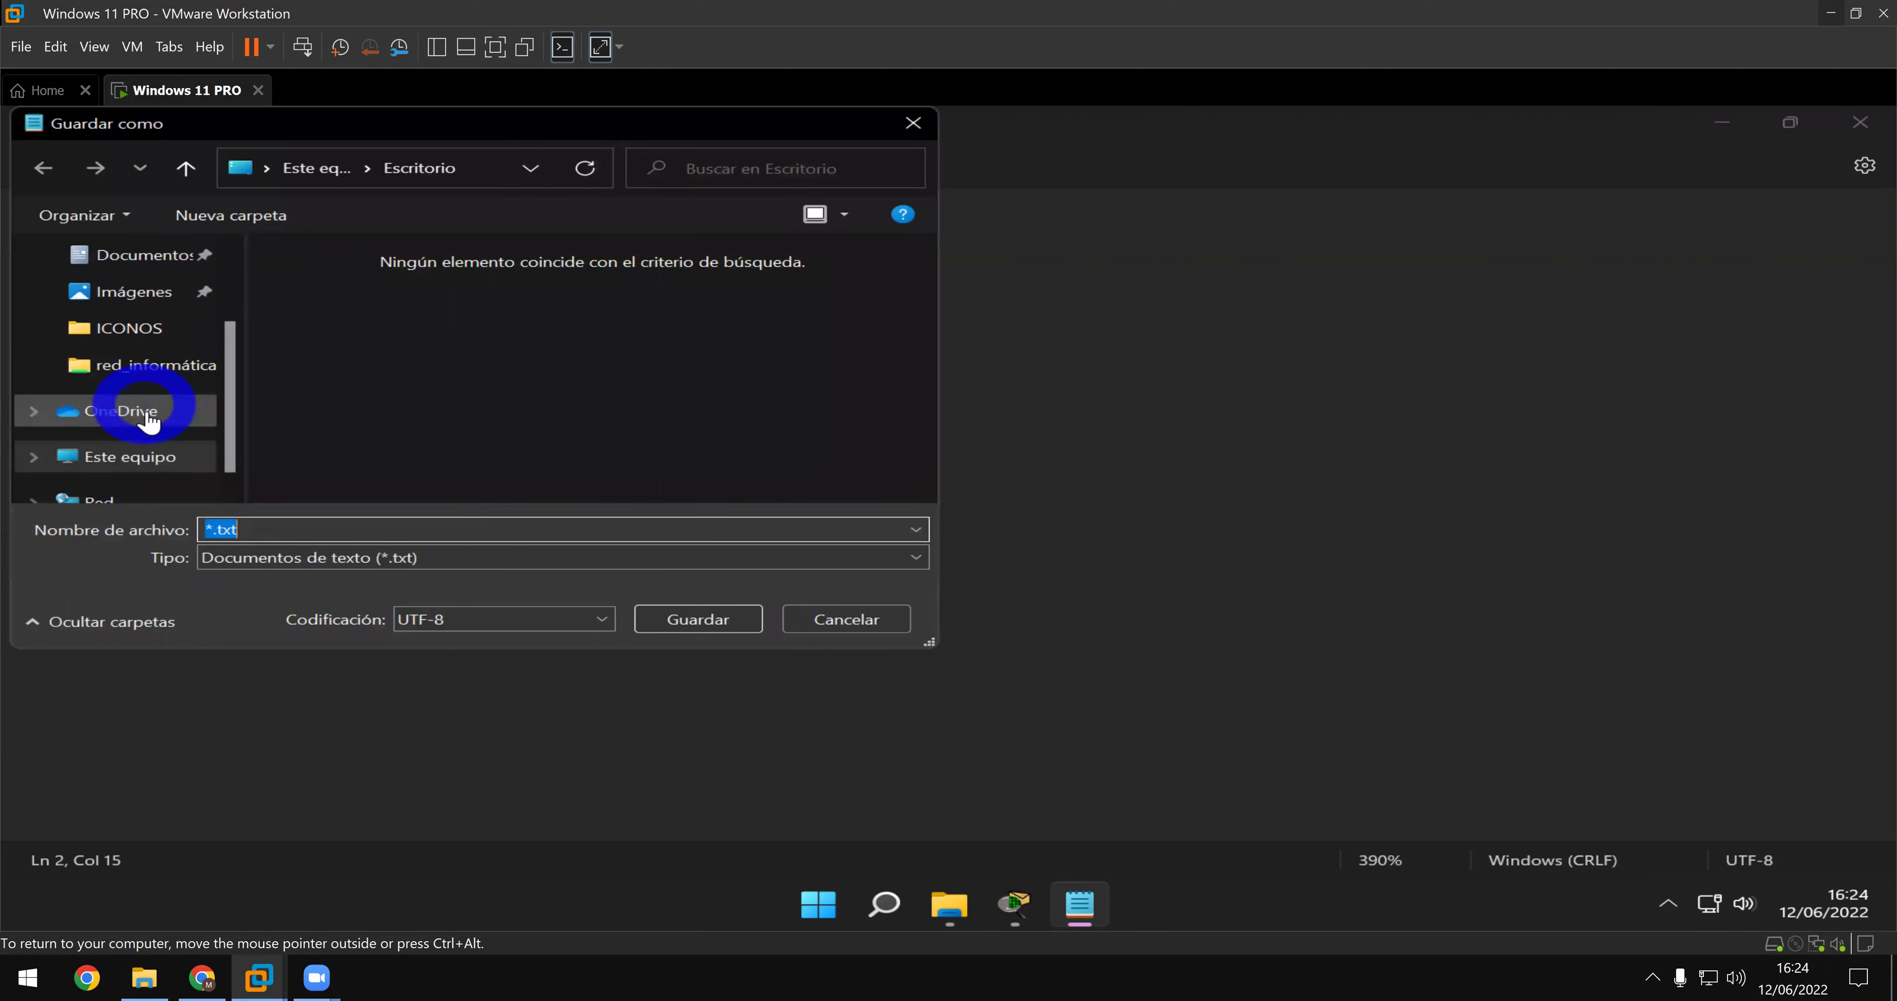
{"action": "scroll", "coordinate": [148, 412], "scroll_direction": "down", "scroll_amount": 1}
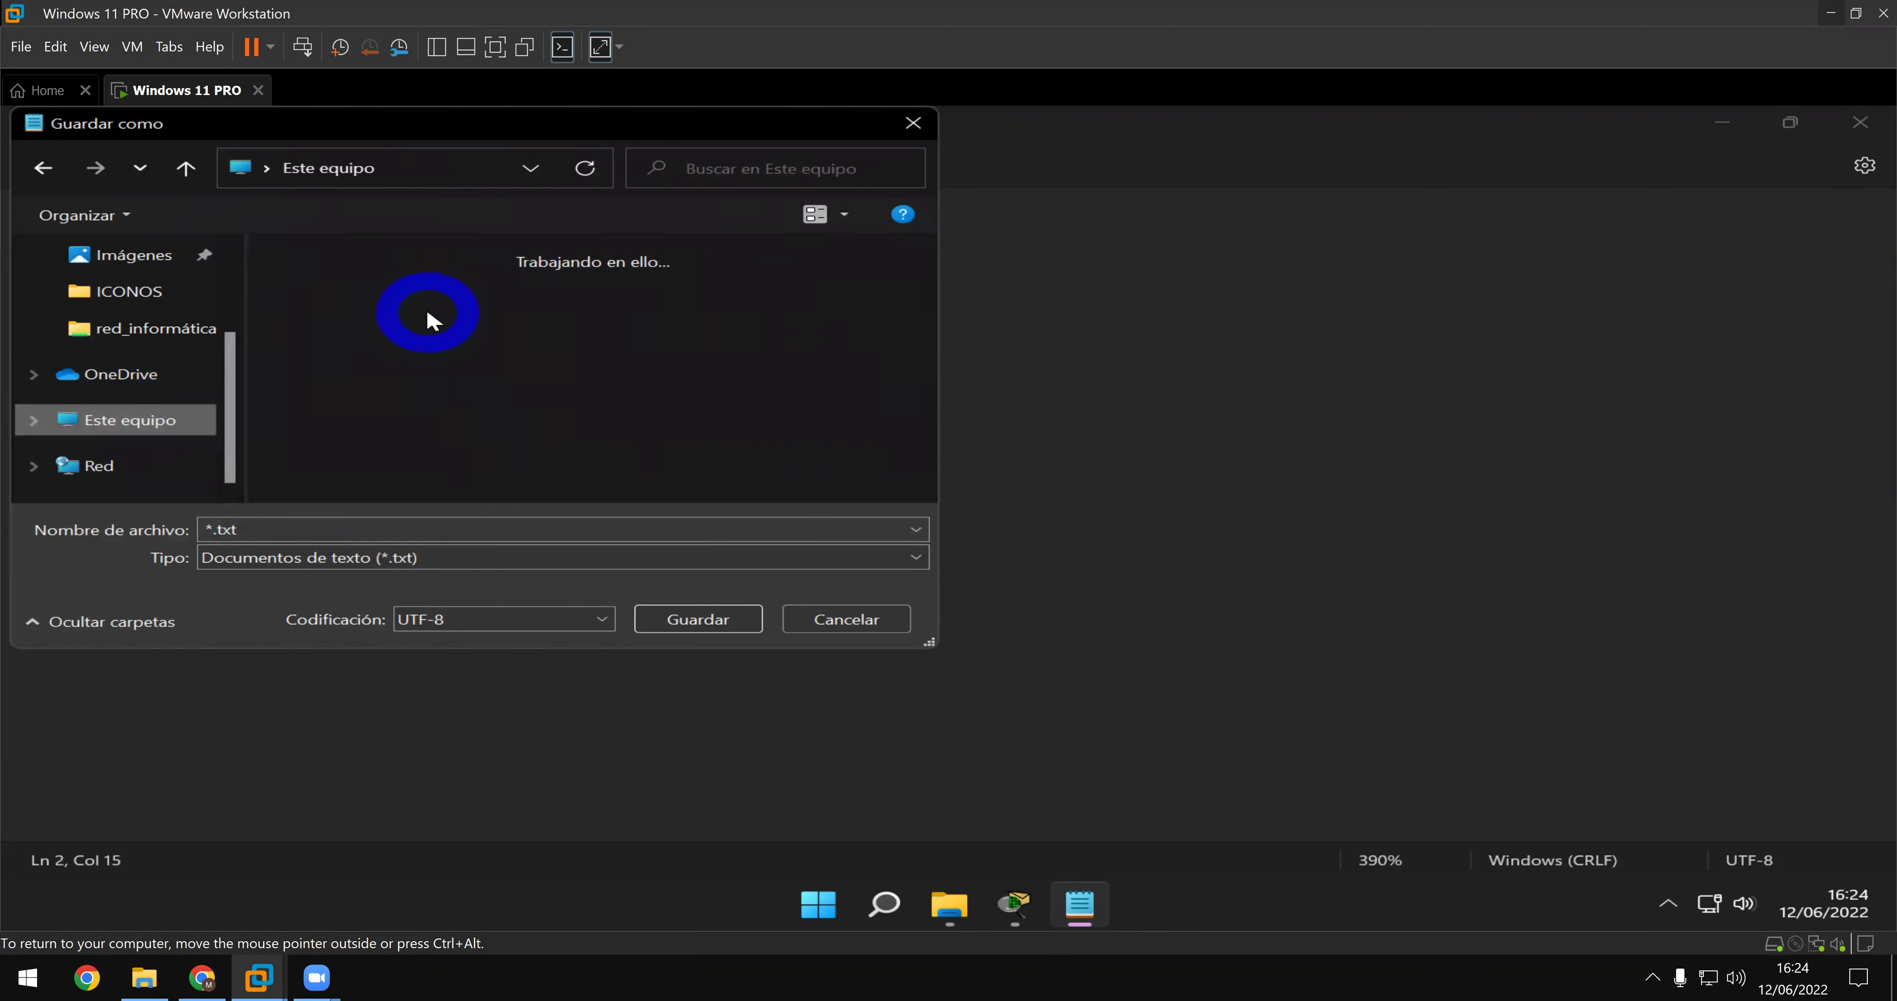
{"action": "double_click", "coordinate": [425, 322]}
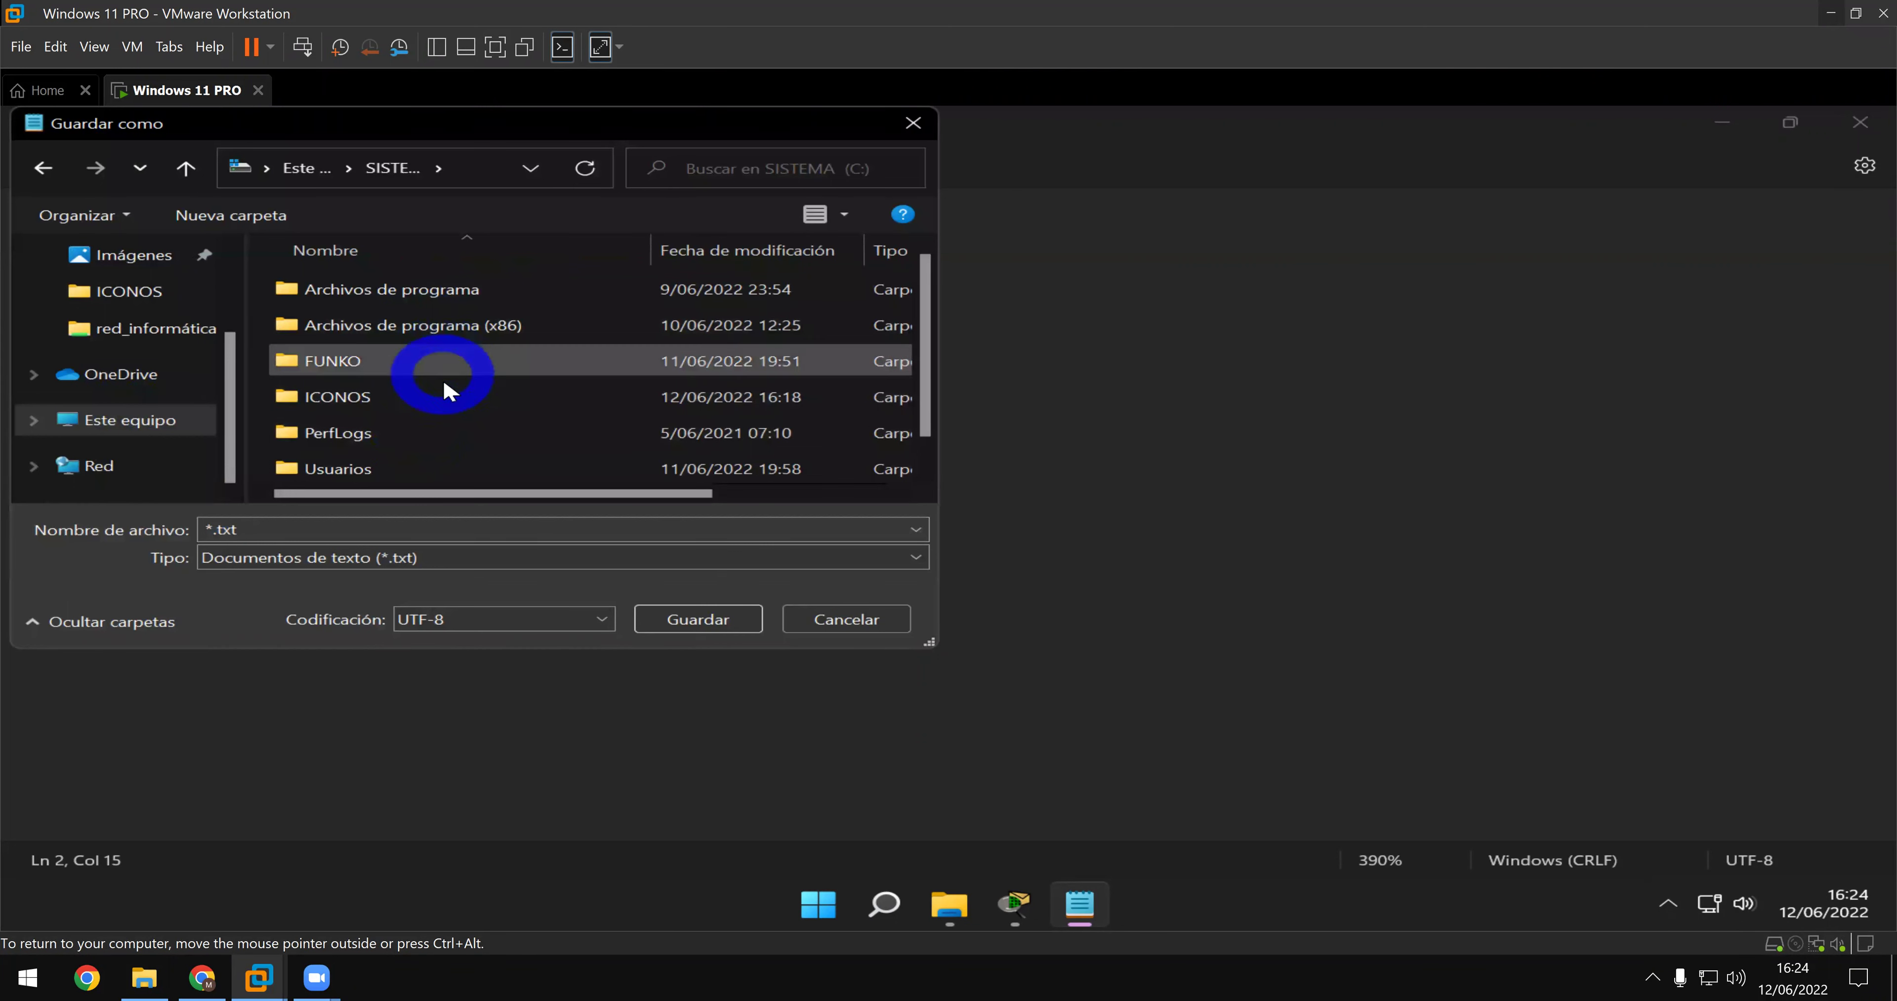
{"action": "double_click", "coordinate": [434, 394]}
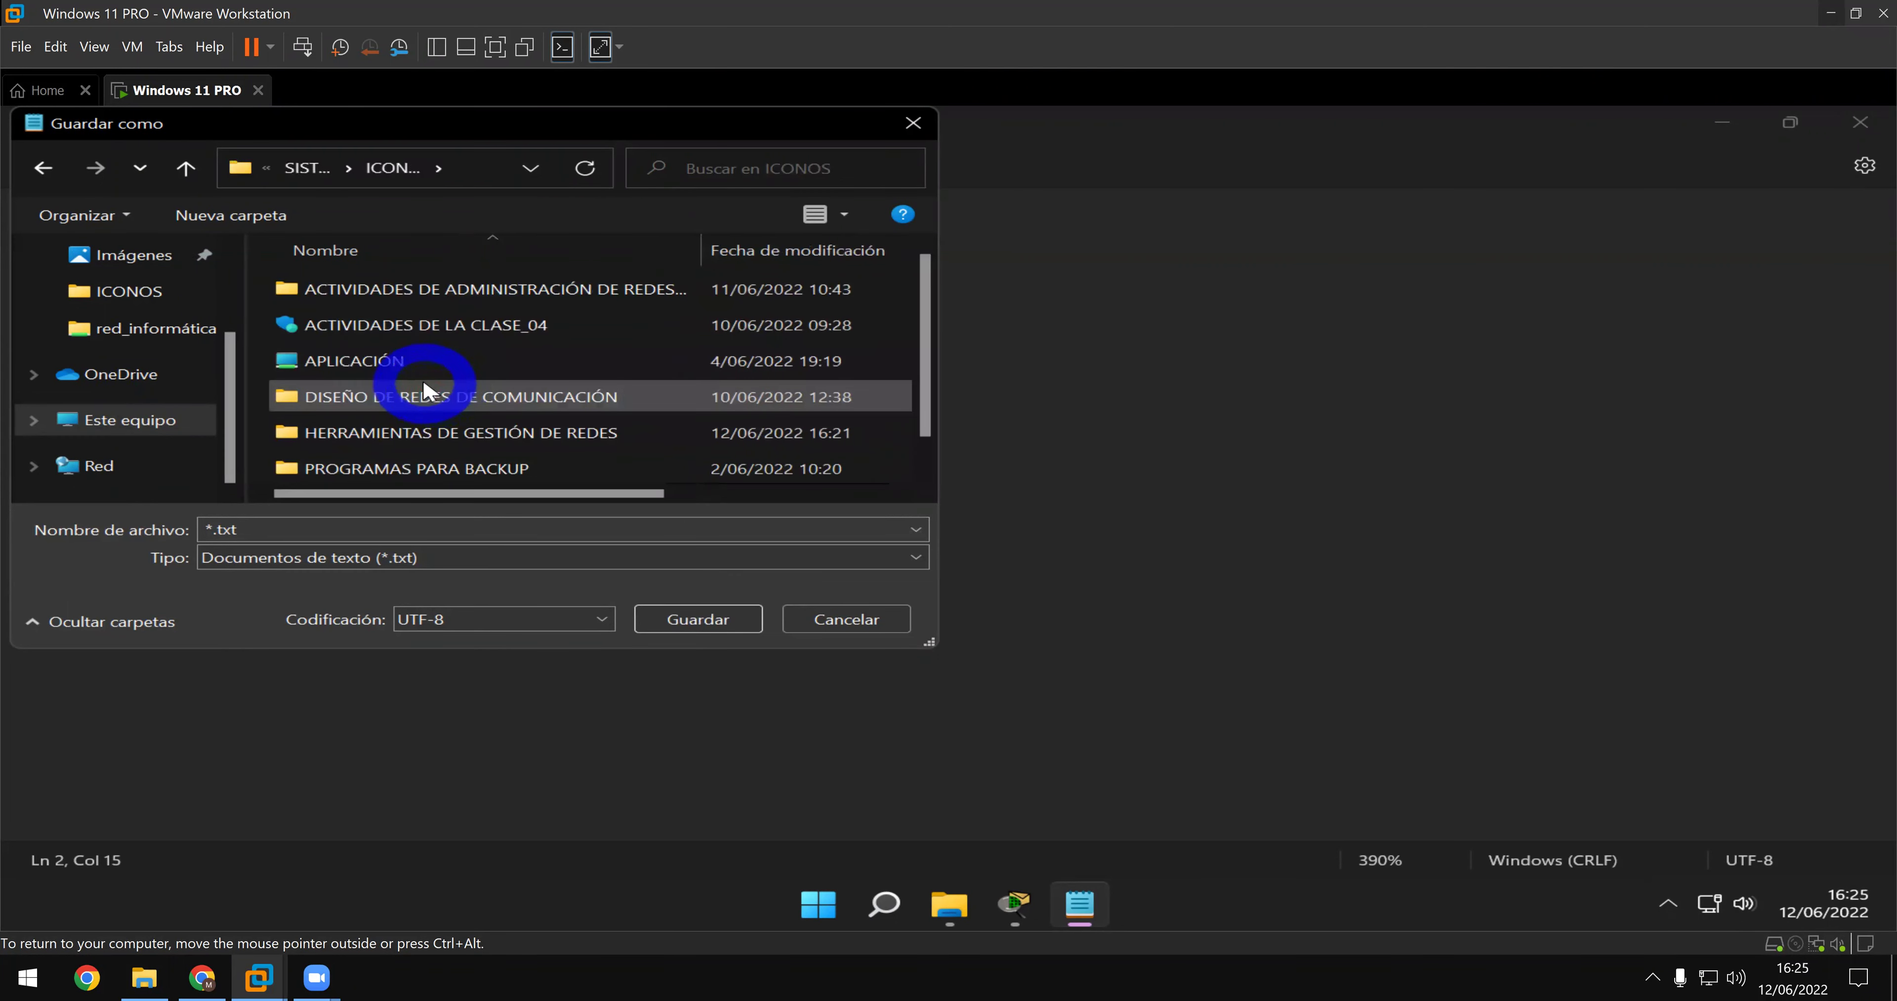
{"action": "double_click", "coordinate": [474, 433]}
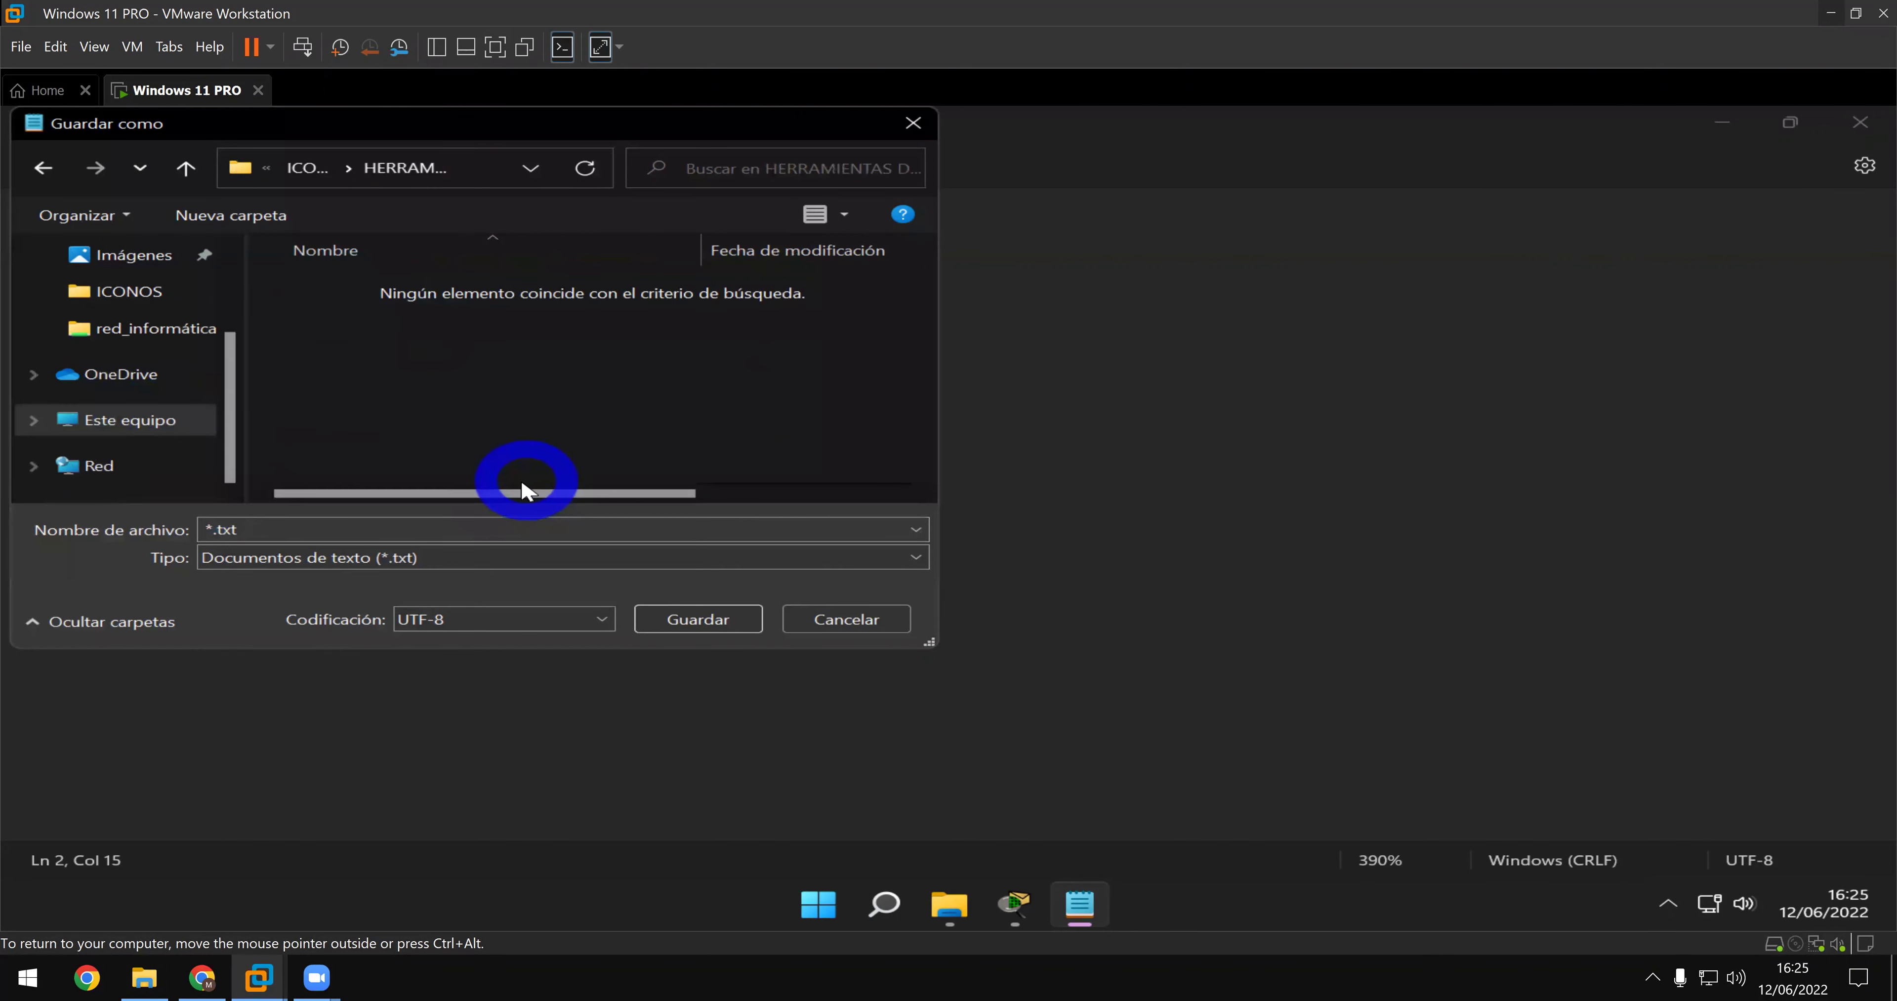
{"action": "left_click", "coordinate": [531, 527]}
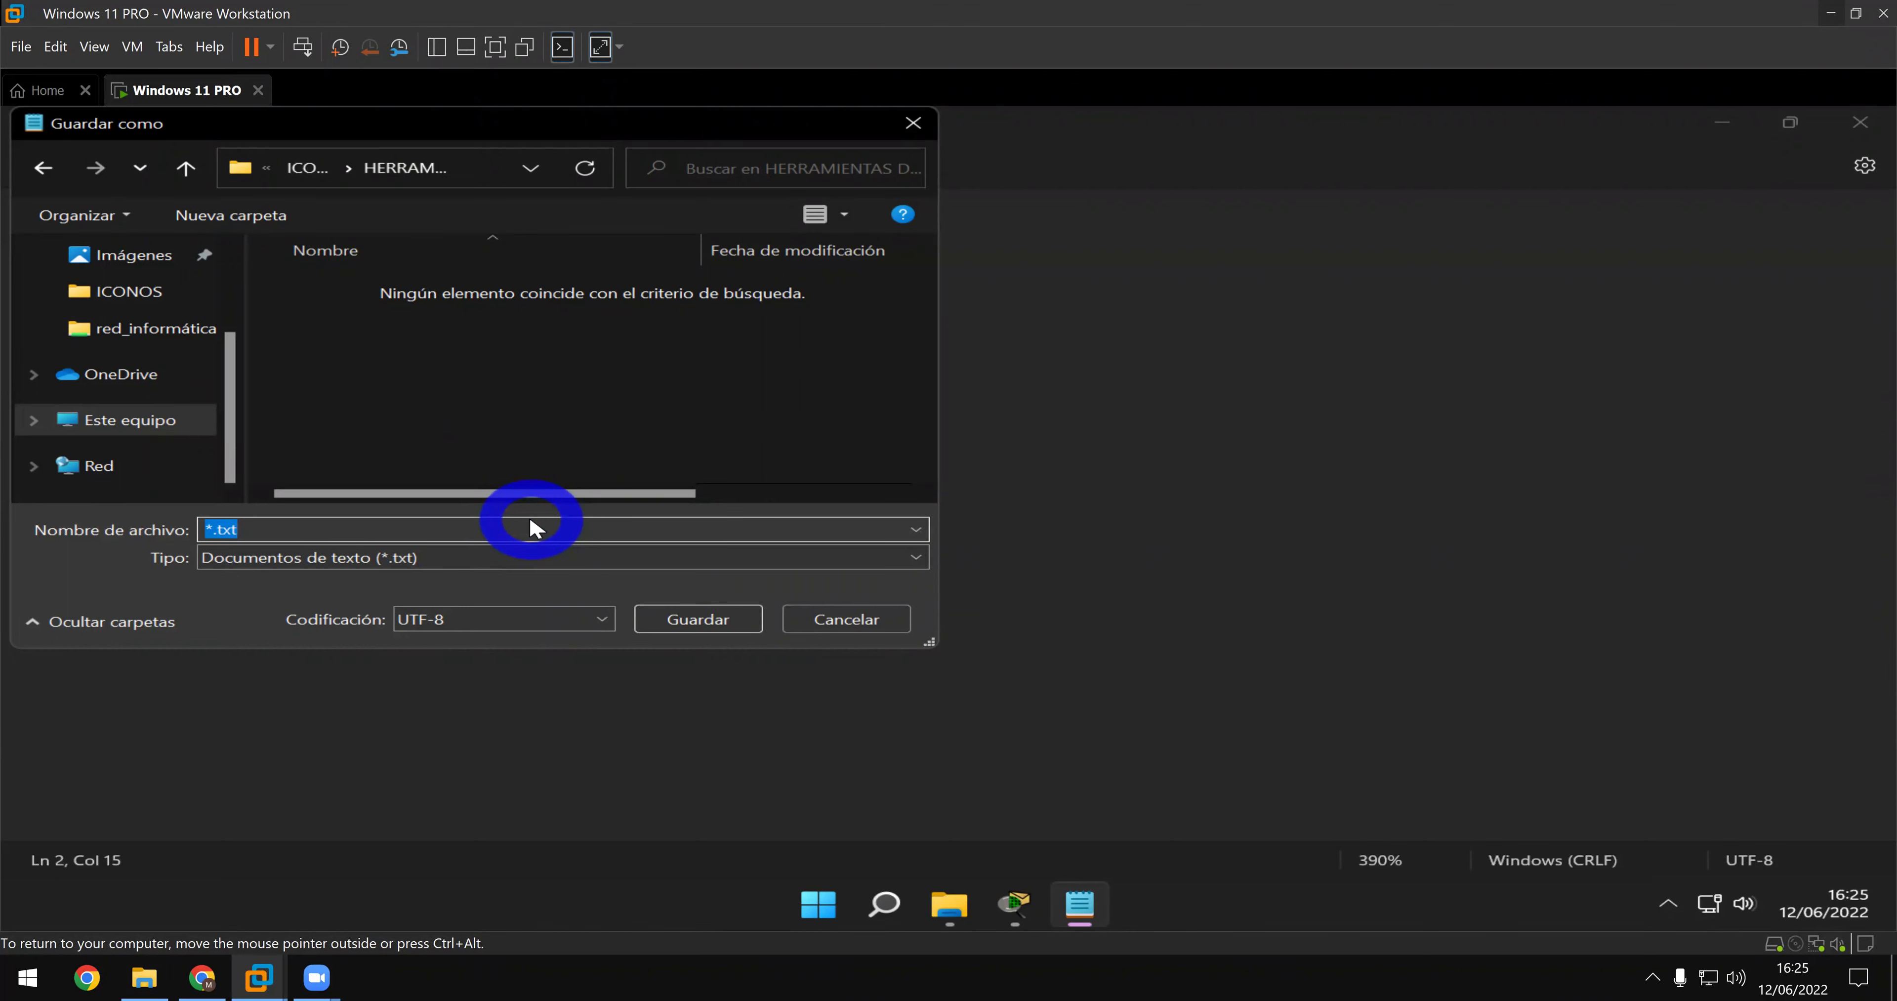
{"action": "key", "text": "BackSpace"}
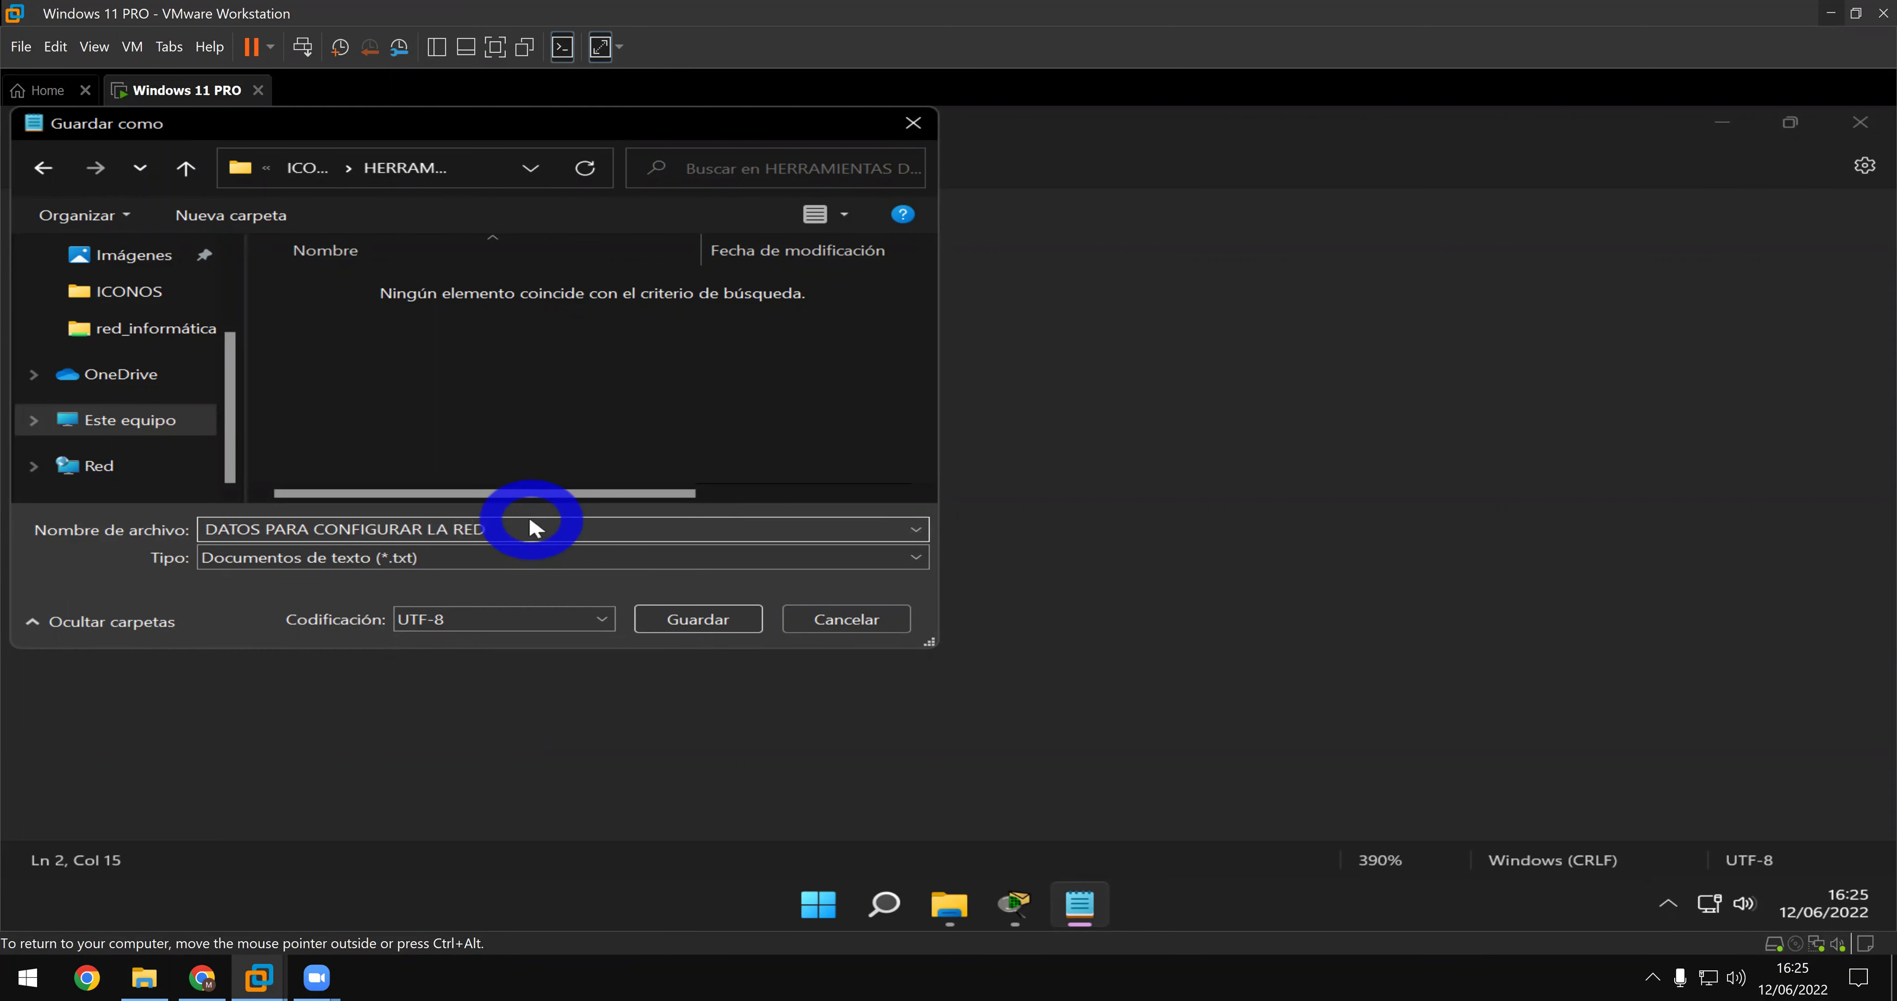
{"action": "key", "text": "Return"}
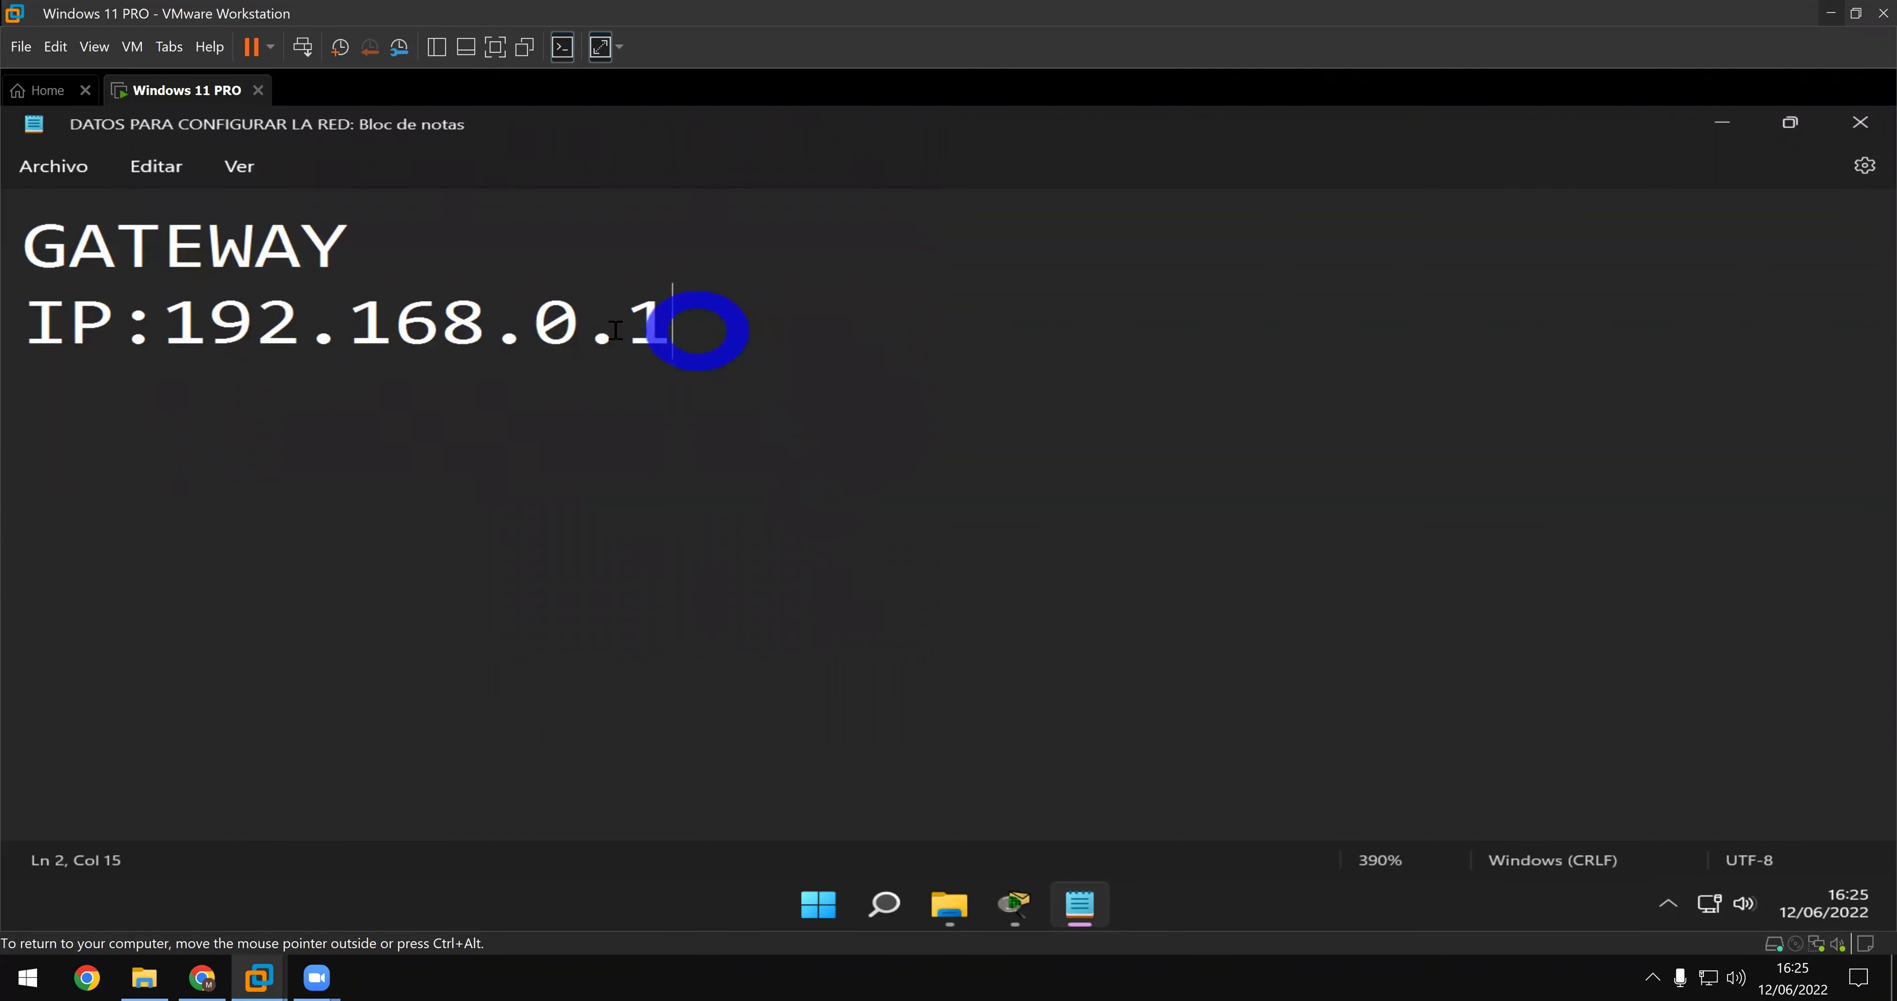
- Copy the IP line from the note into PC0's global Gateway field and strip the IP: prefix, leaving 192.168.0.1
{"action": "triple_click", "coordinate": [34, 321]}
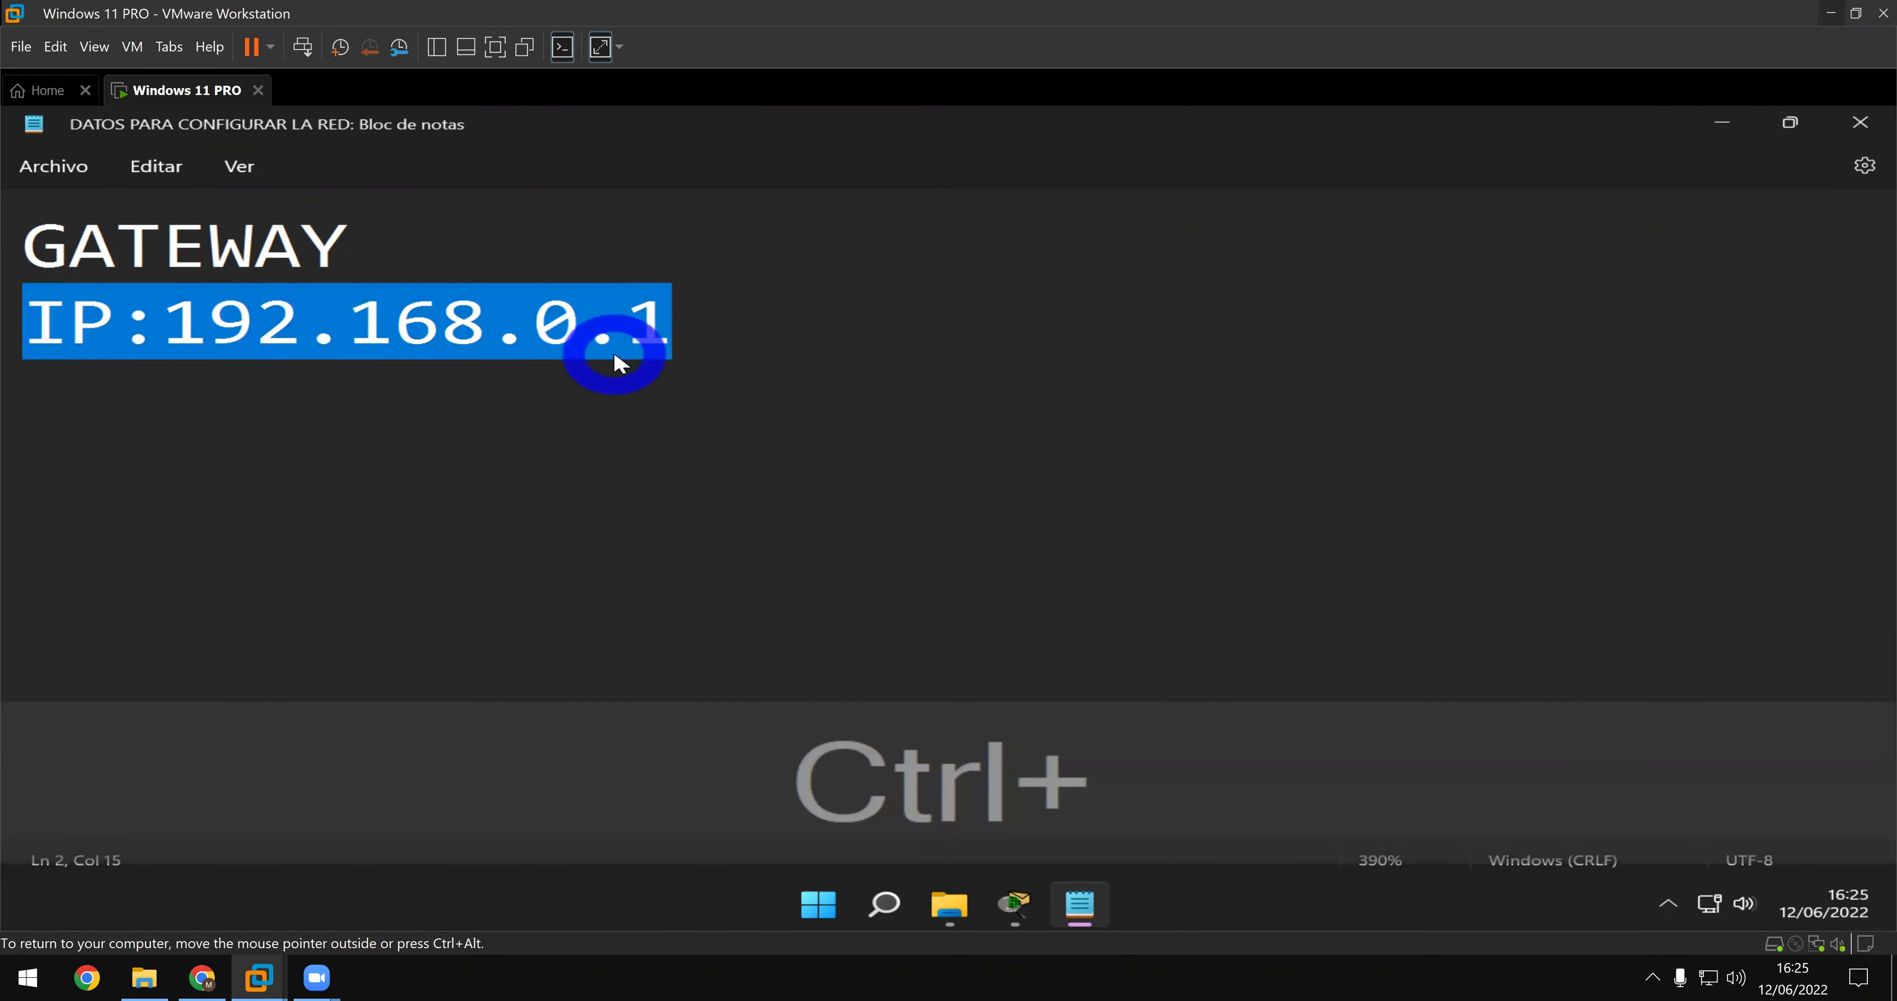
{"action": "key", "text": "ctrl+c"}
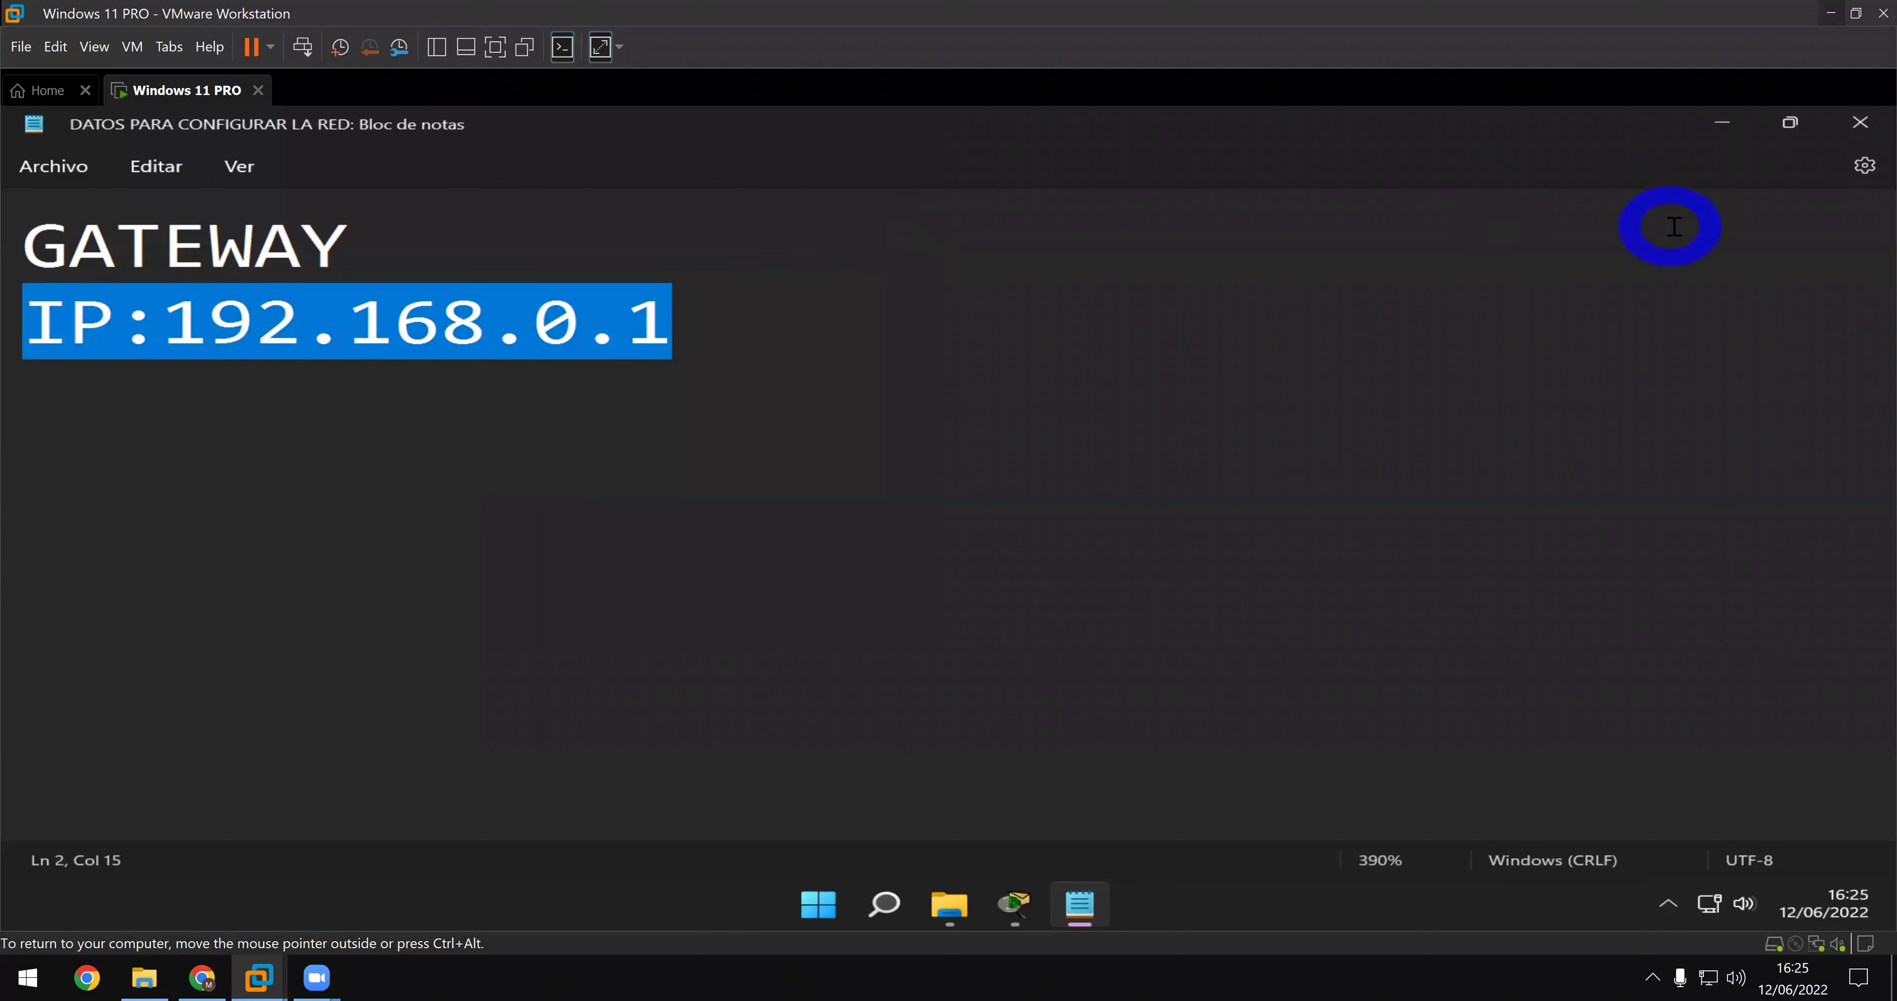
{"action": "left_click", "coordinate": [1735, 126]}
{"action": "left_click", "coordinate": [1725, 120]}
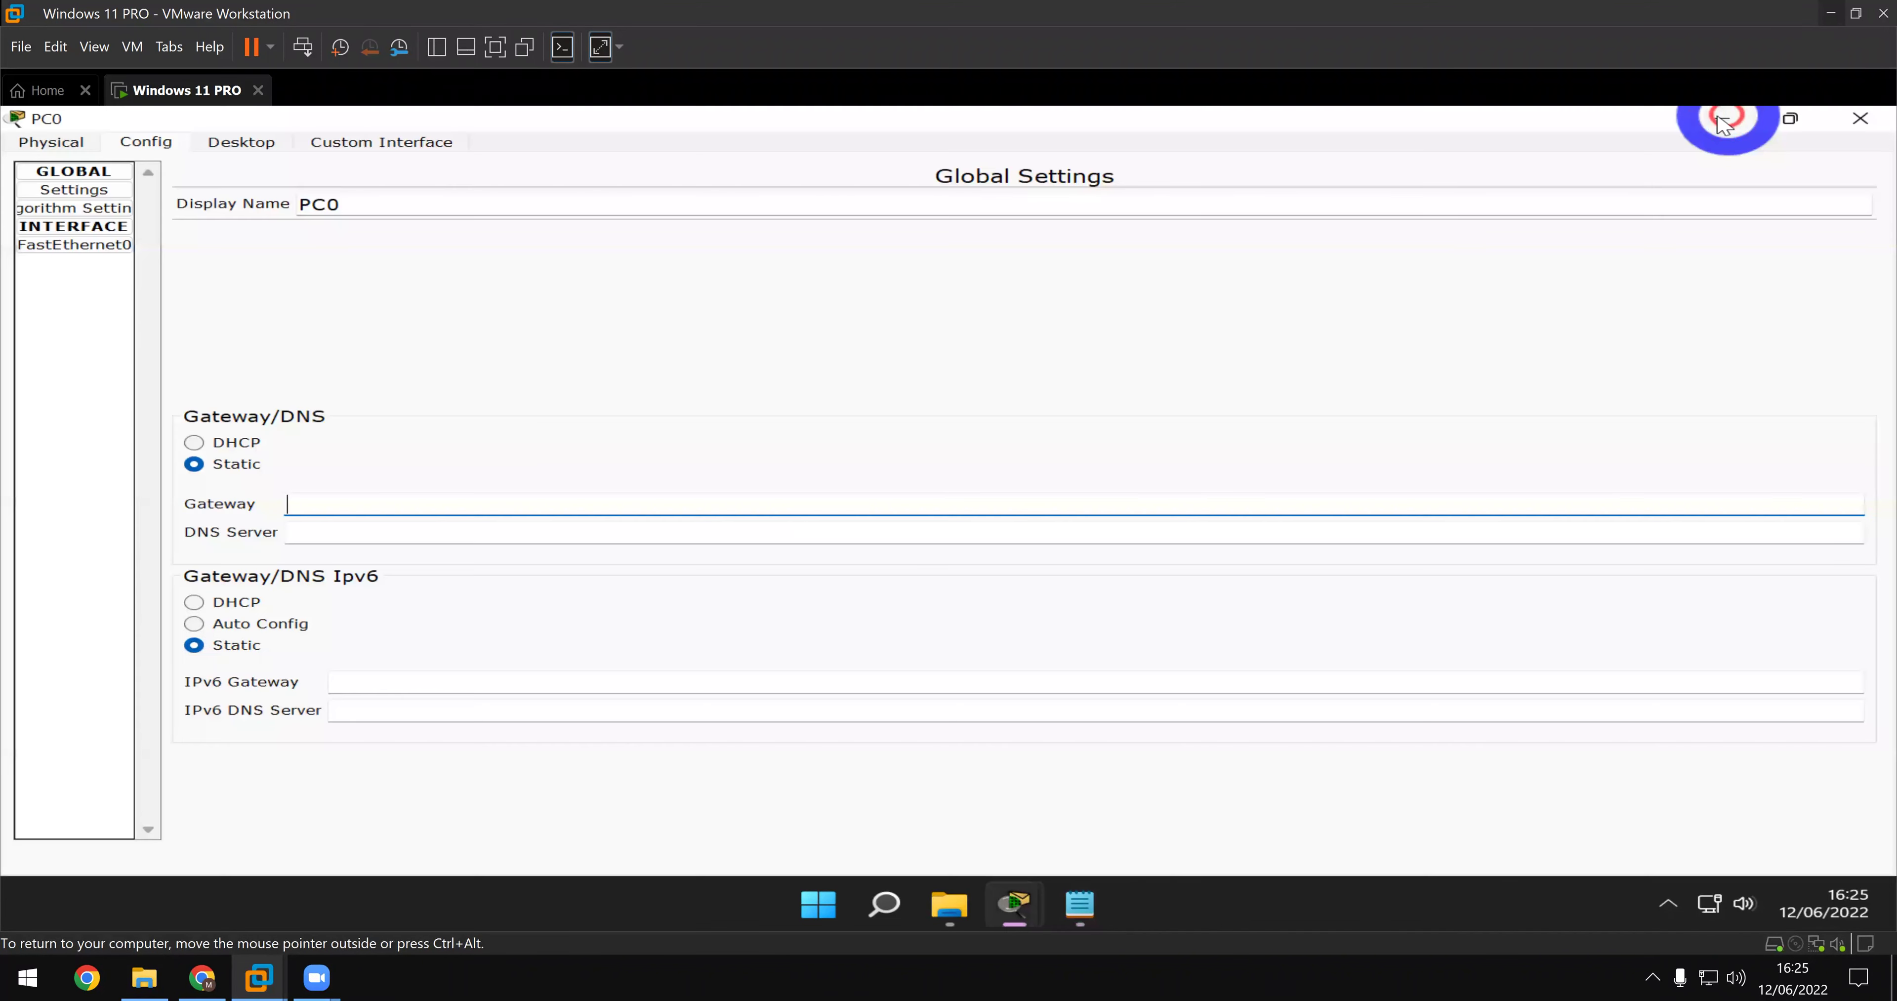
{"action": "left_click", "coordinate": [563, 500]}
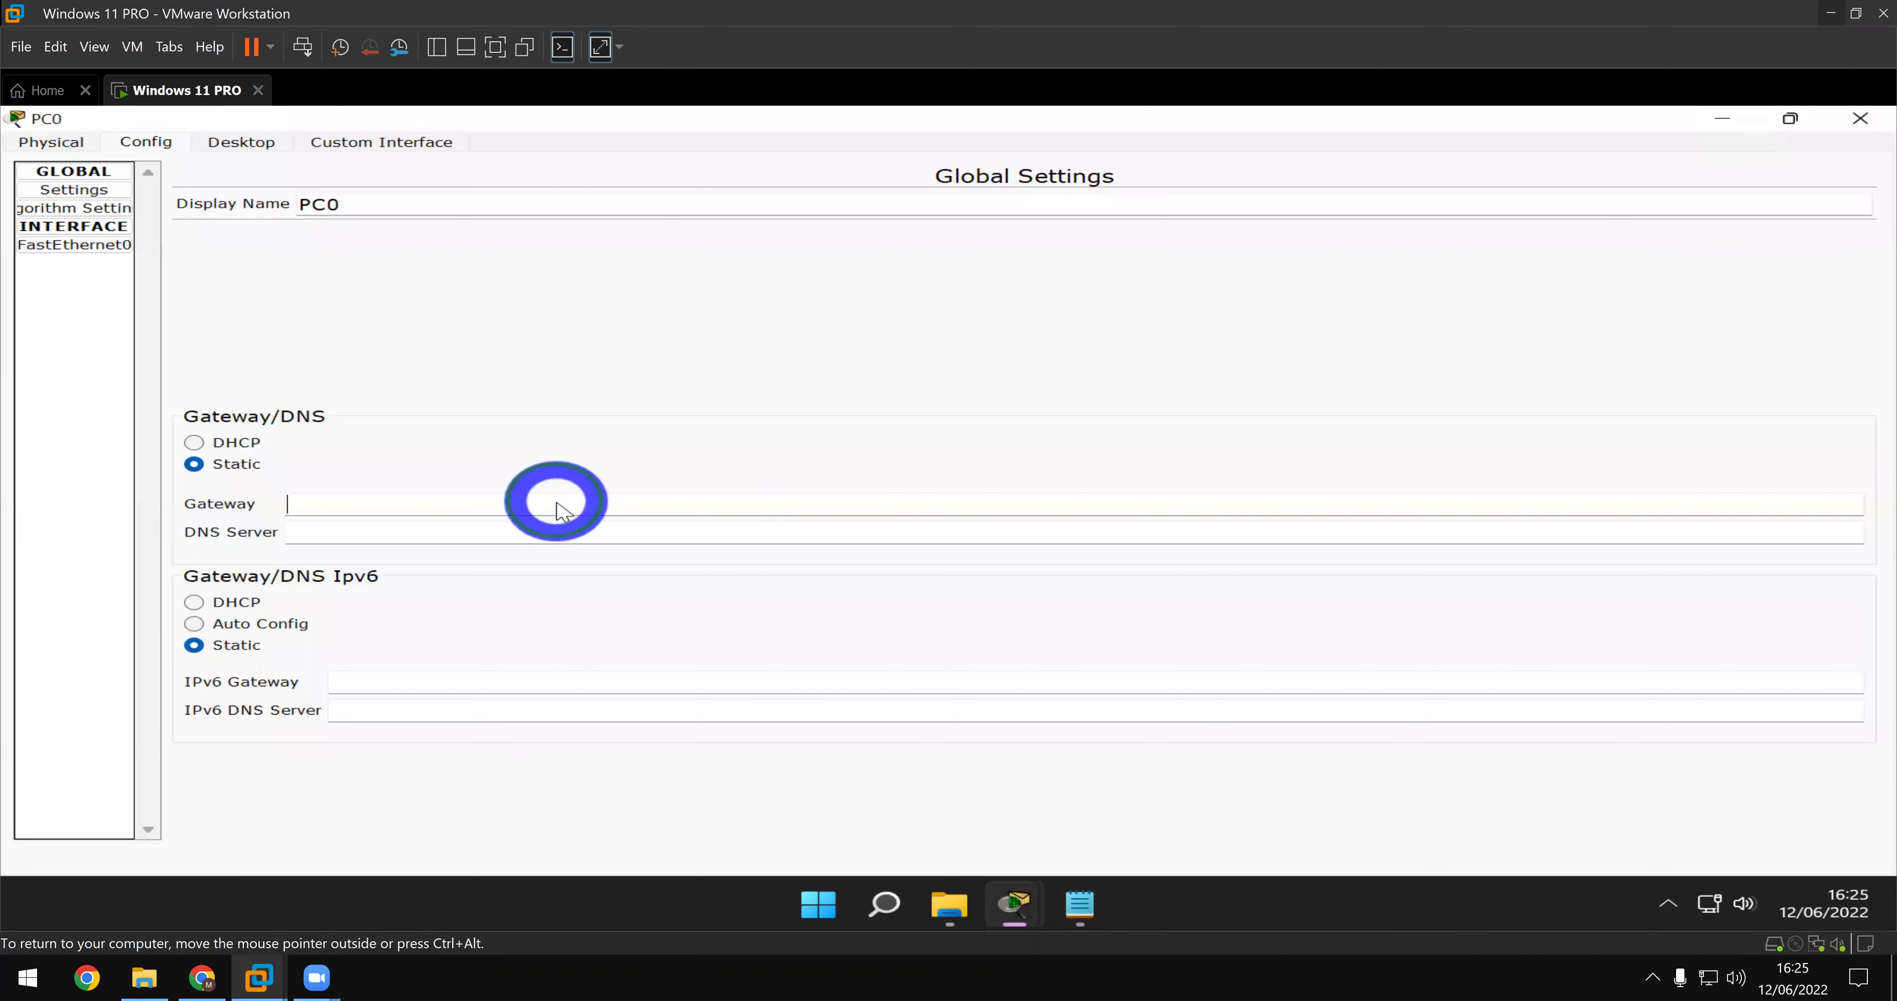
{"action": "right_click", "coordinate": [554, 502]}
{"action": "left_click", "coordinate": [617, 615]}
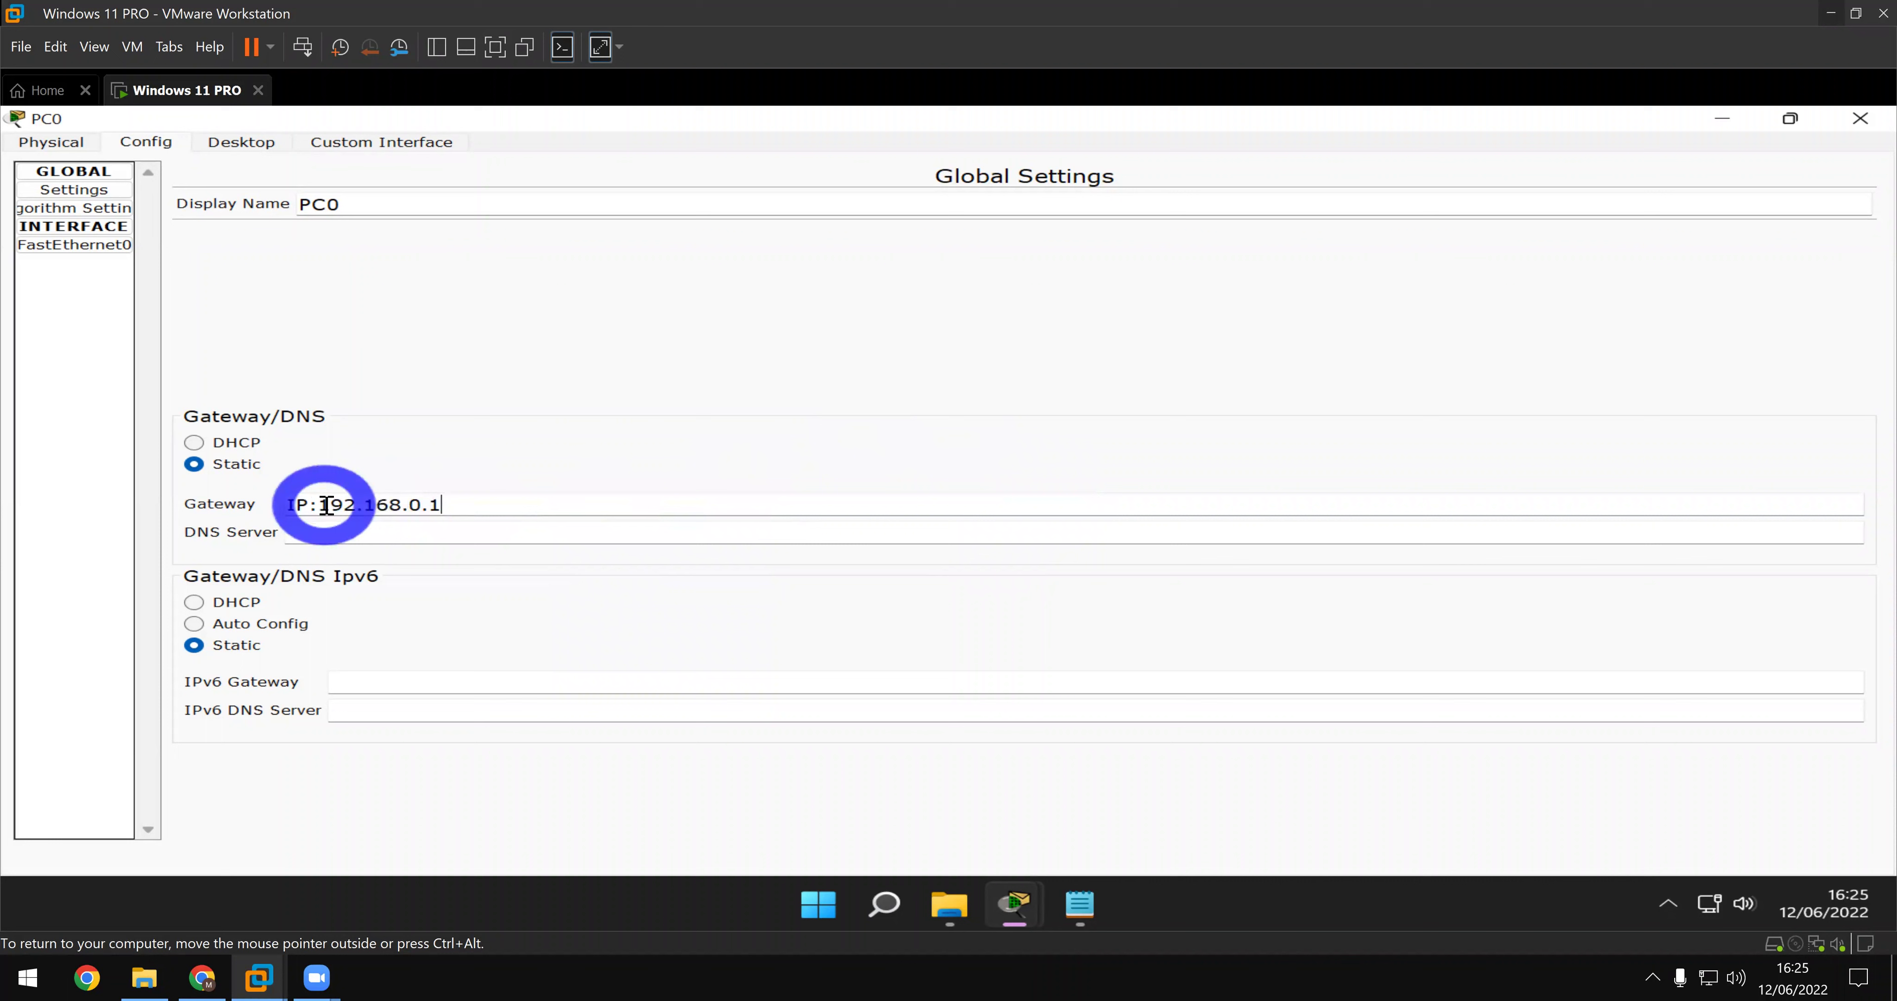
{"action": "left_click_drag", "start_coordinate": [318, 507], "coordinate": [221, 506]}
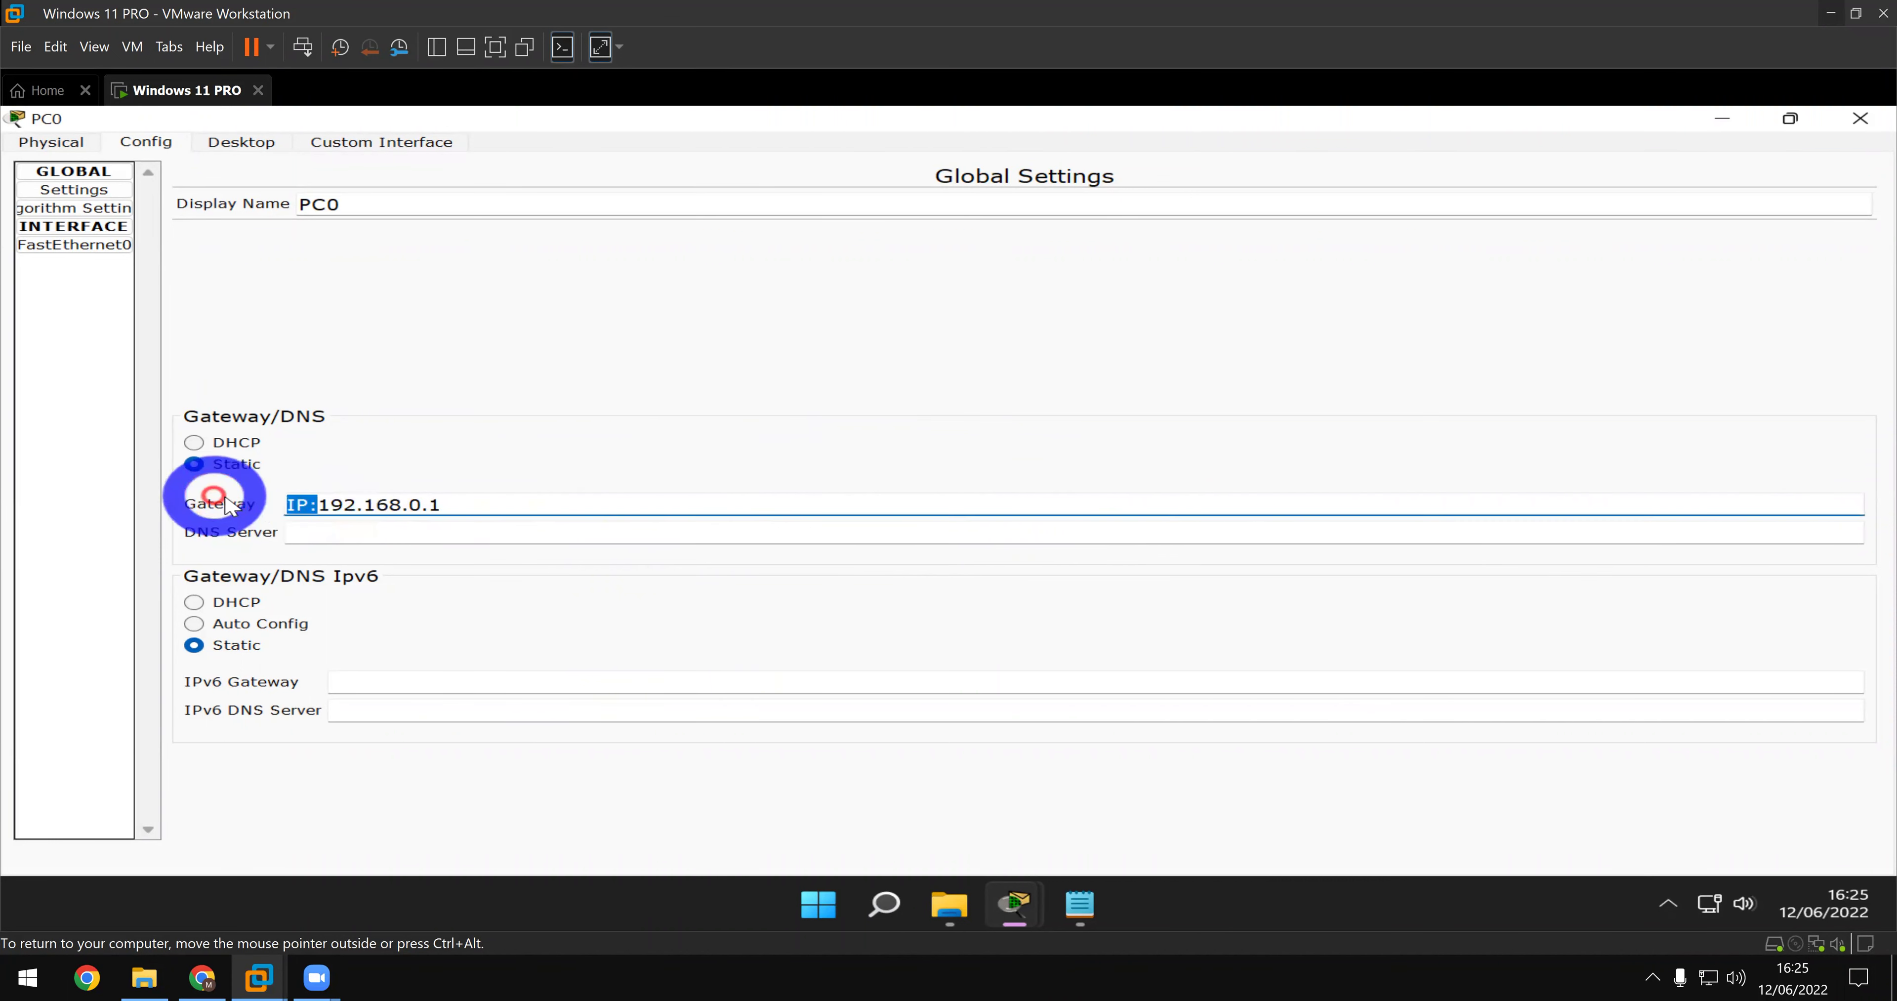
{"action": "key", "text": "BackSpace"}
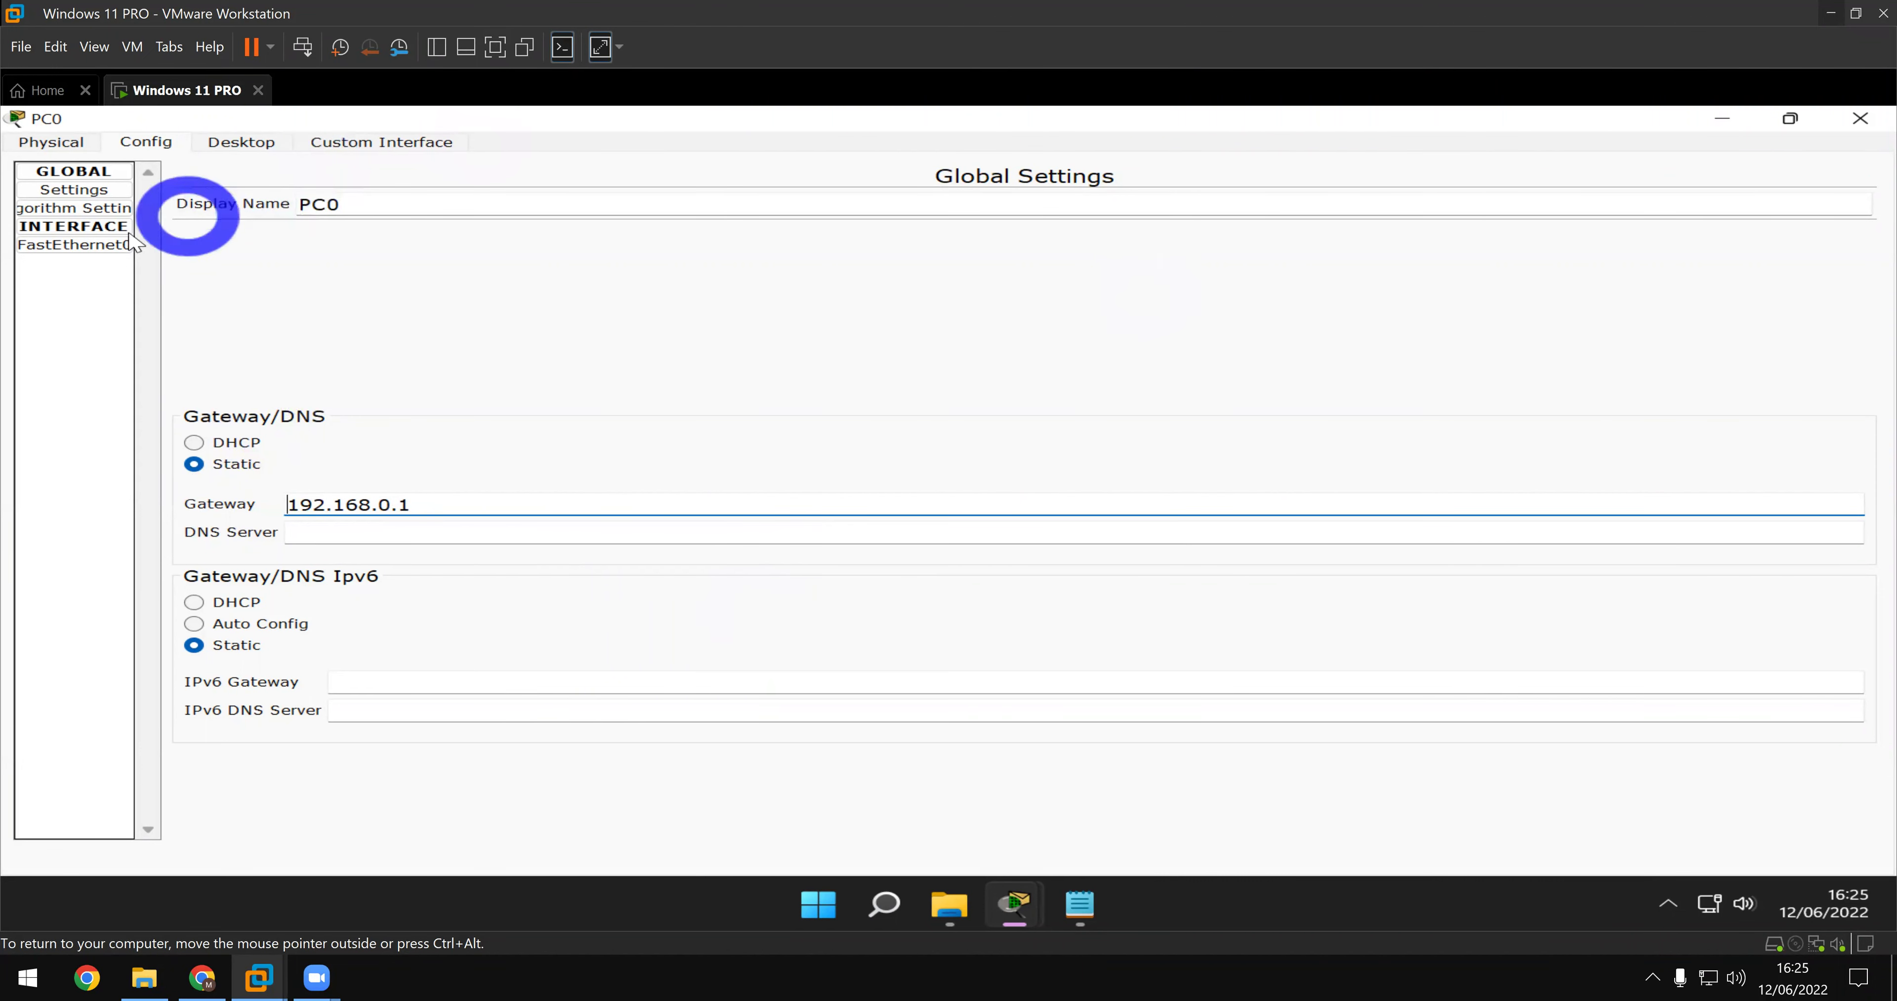
- Set the static IP address of PC0's FastEthernet0 interface to 192.168.0.1 using the copied line without its IP: prefix
{"action": "left_click", "coordinate": [112, 245]}
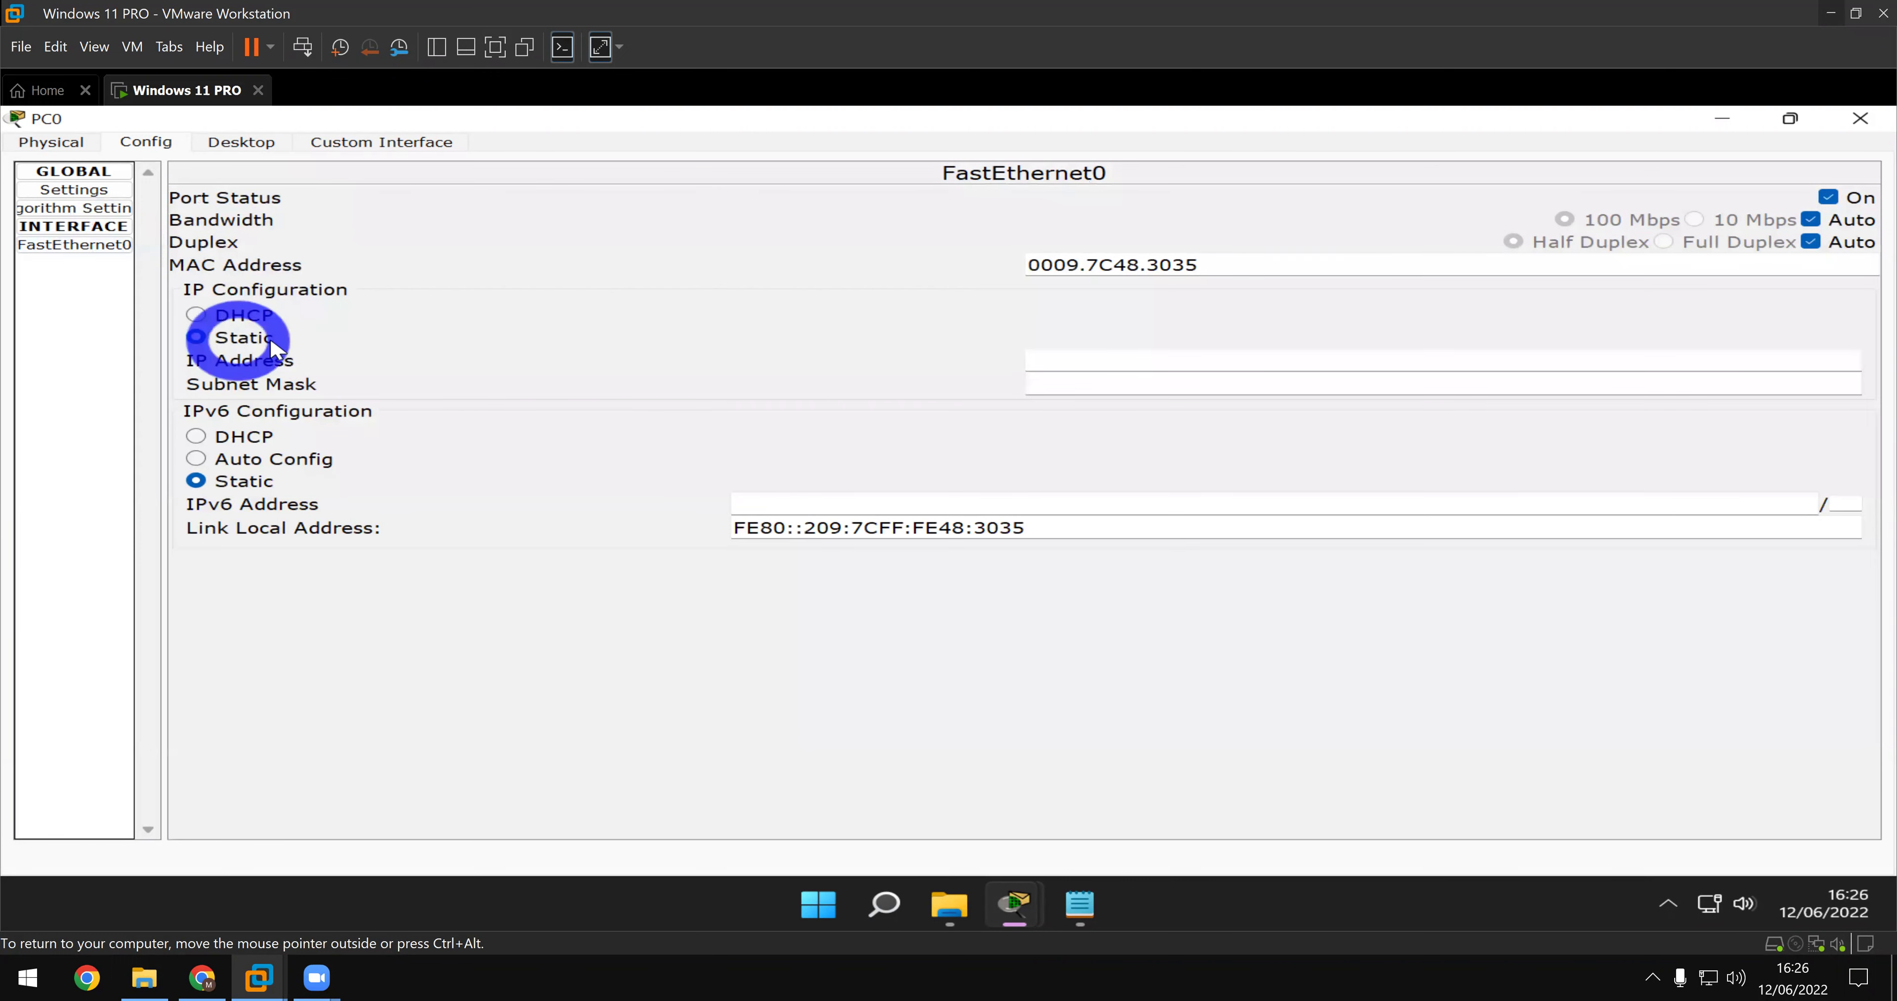
{"action": "left_click", "coordinate": [1074, 358]}
{"action": "key", "text": "ctrl+v"}
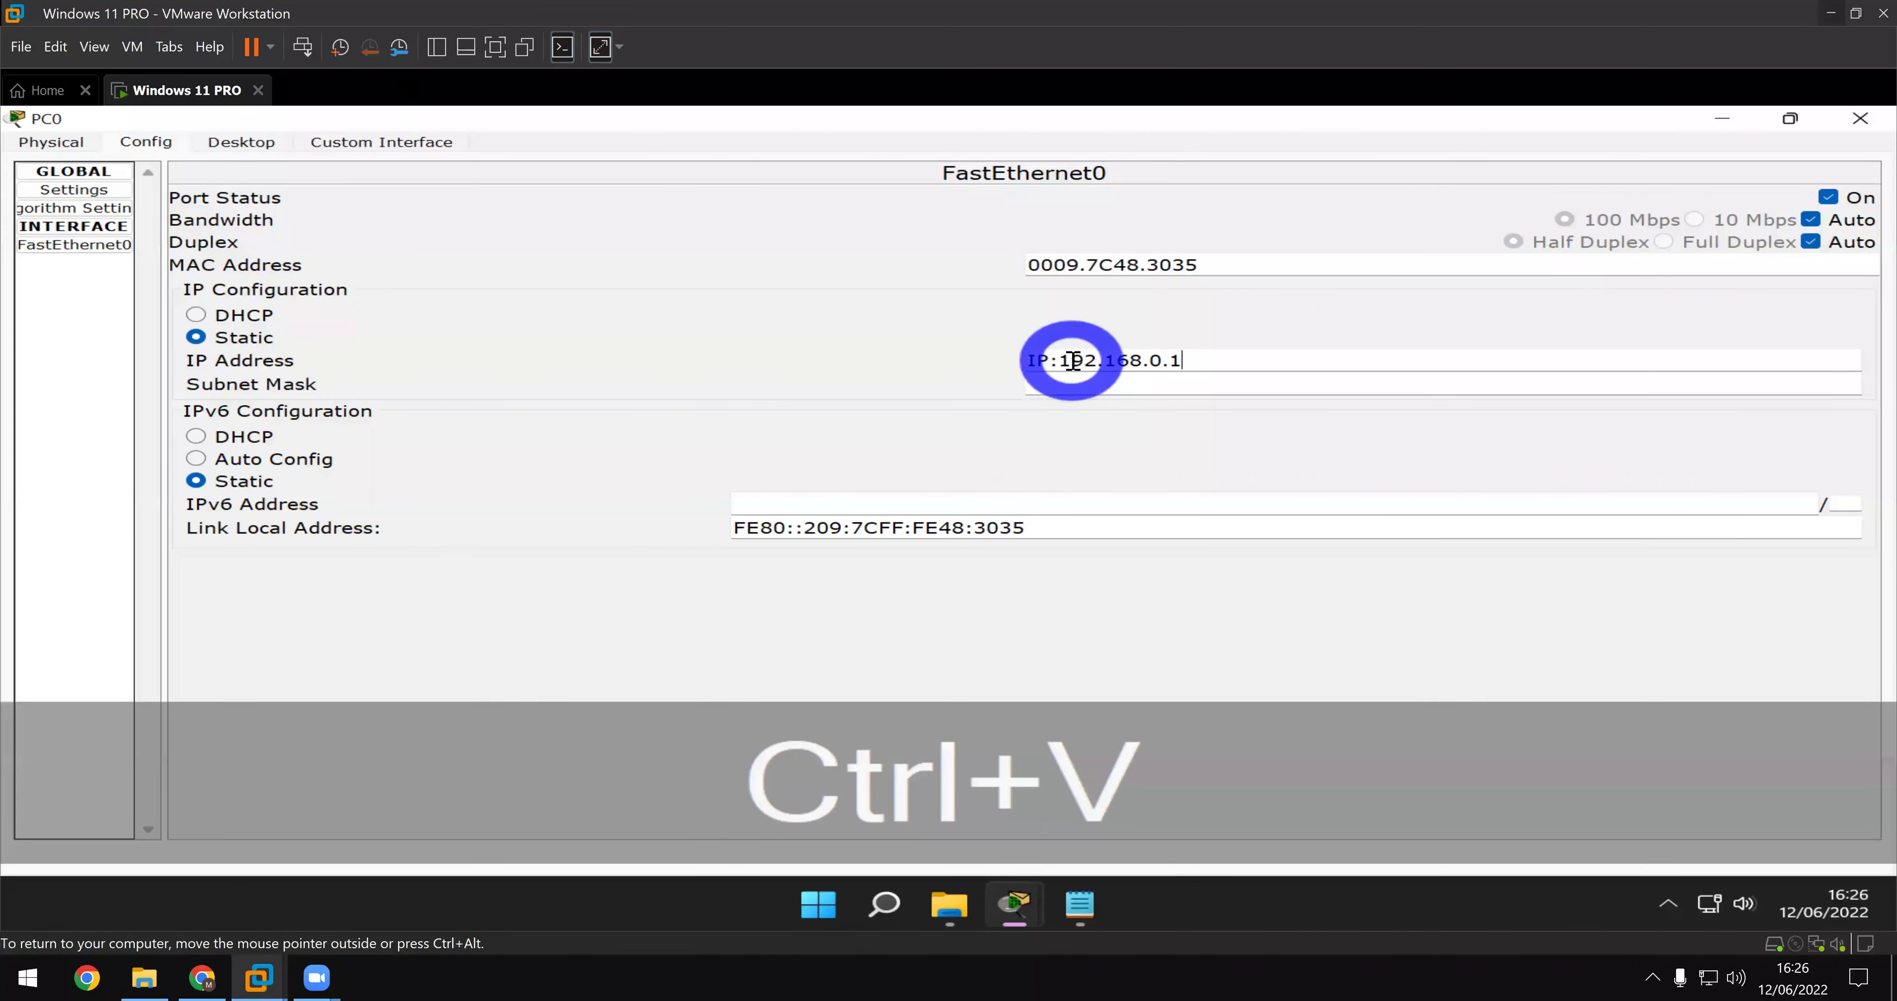
{"action": "left_click_drag", "start_coordinate": [1059, 361], "coordinate": [886, 364]}
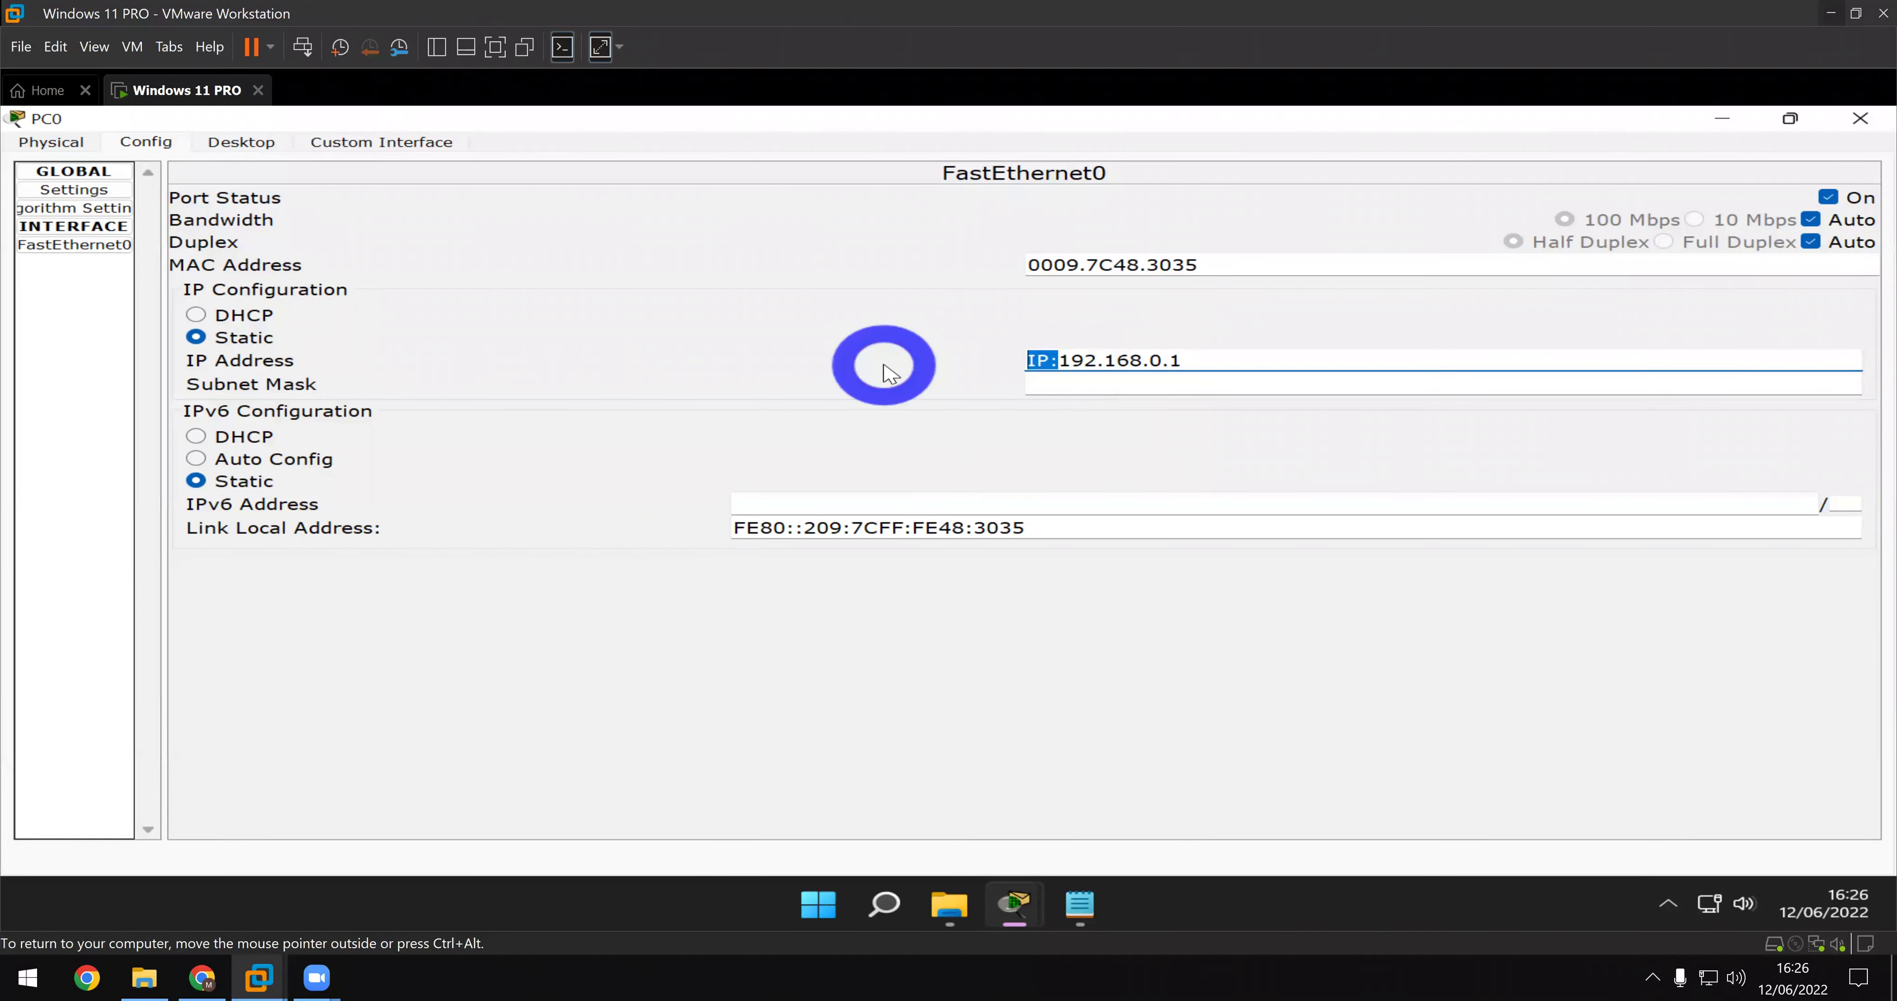
{"action": "key", "text": "BackSpace"}
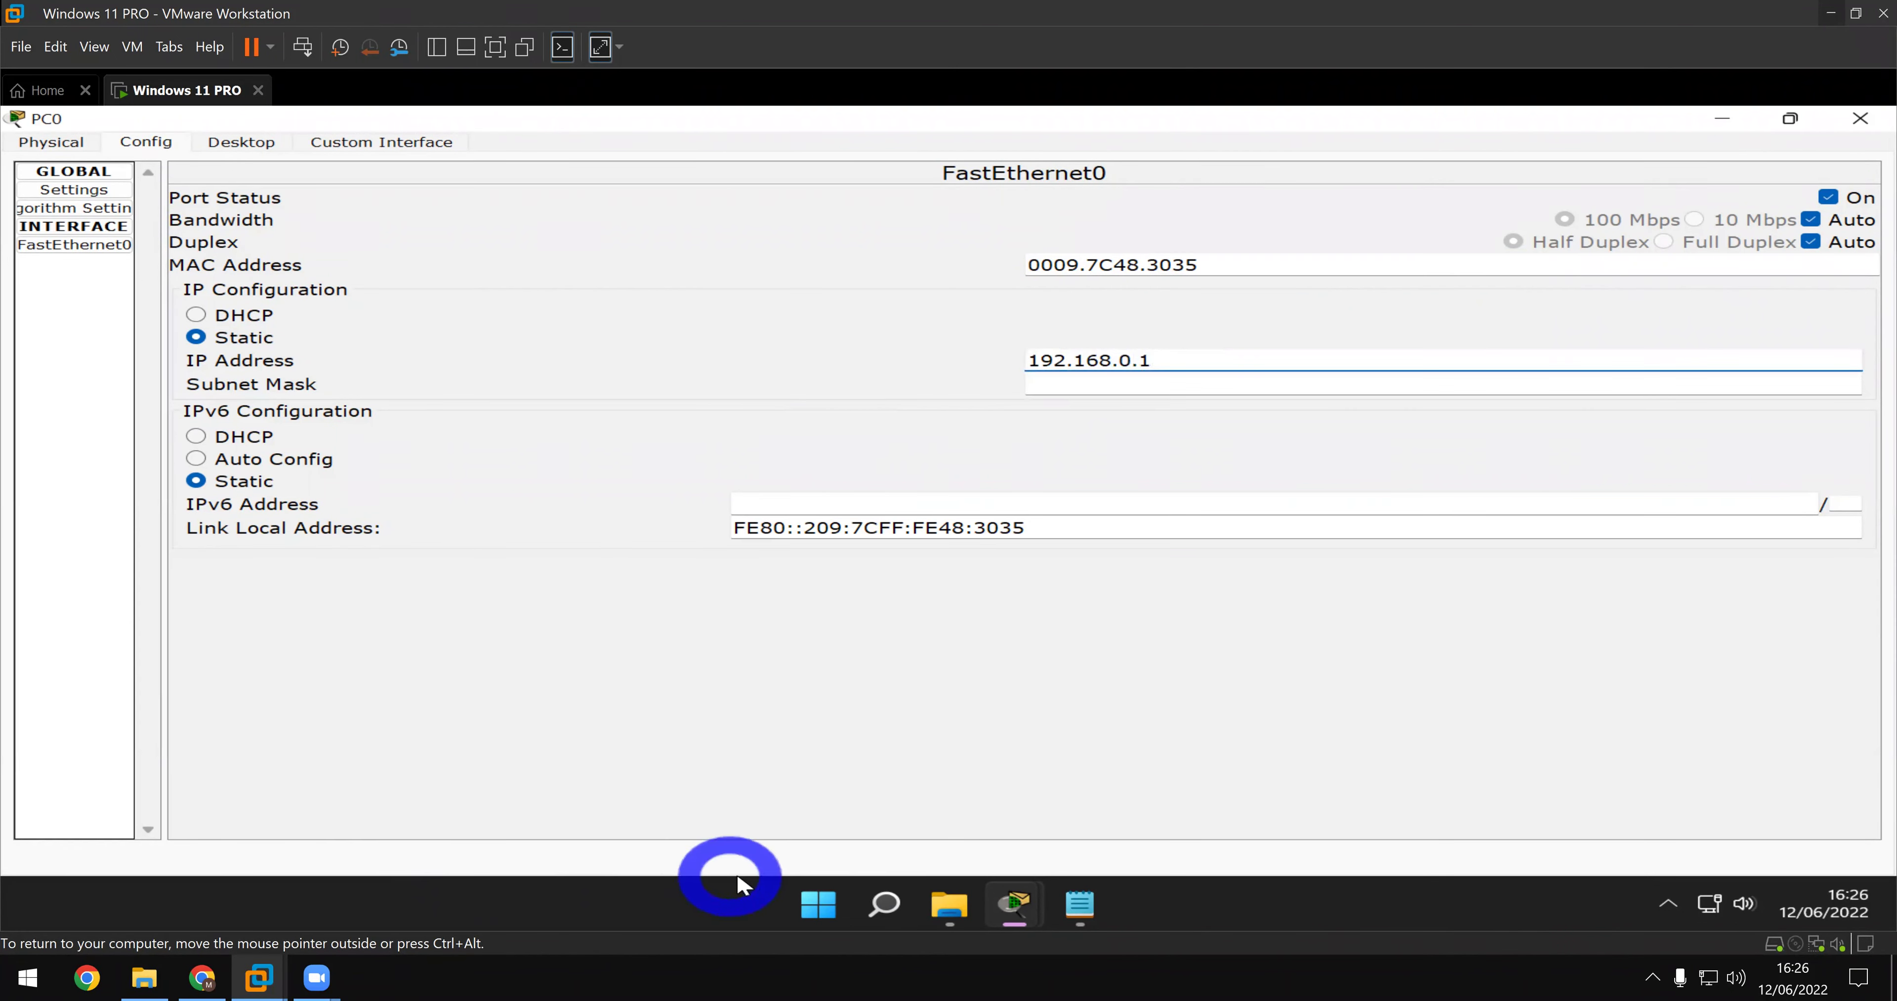
- Return to the DATOS PARA CONFIGURAR LA RED note and move the gateway address onto its own line below IP:
{"action": "left_click", "coordinate": [1088, 916]}
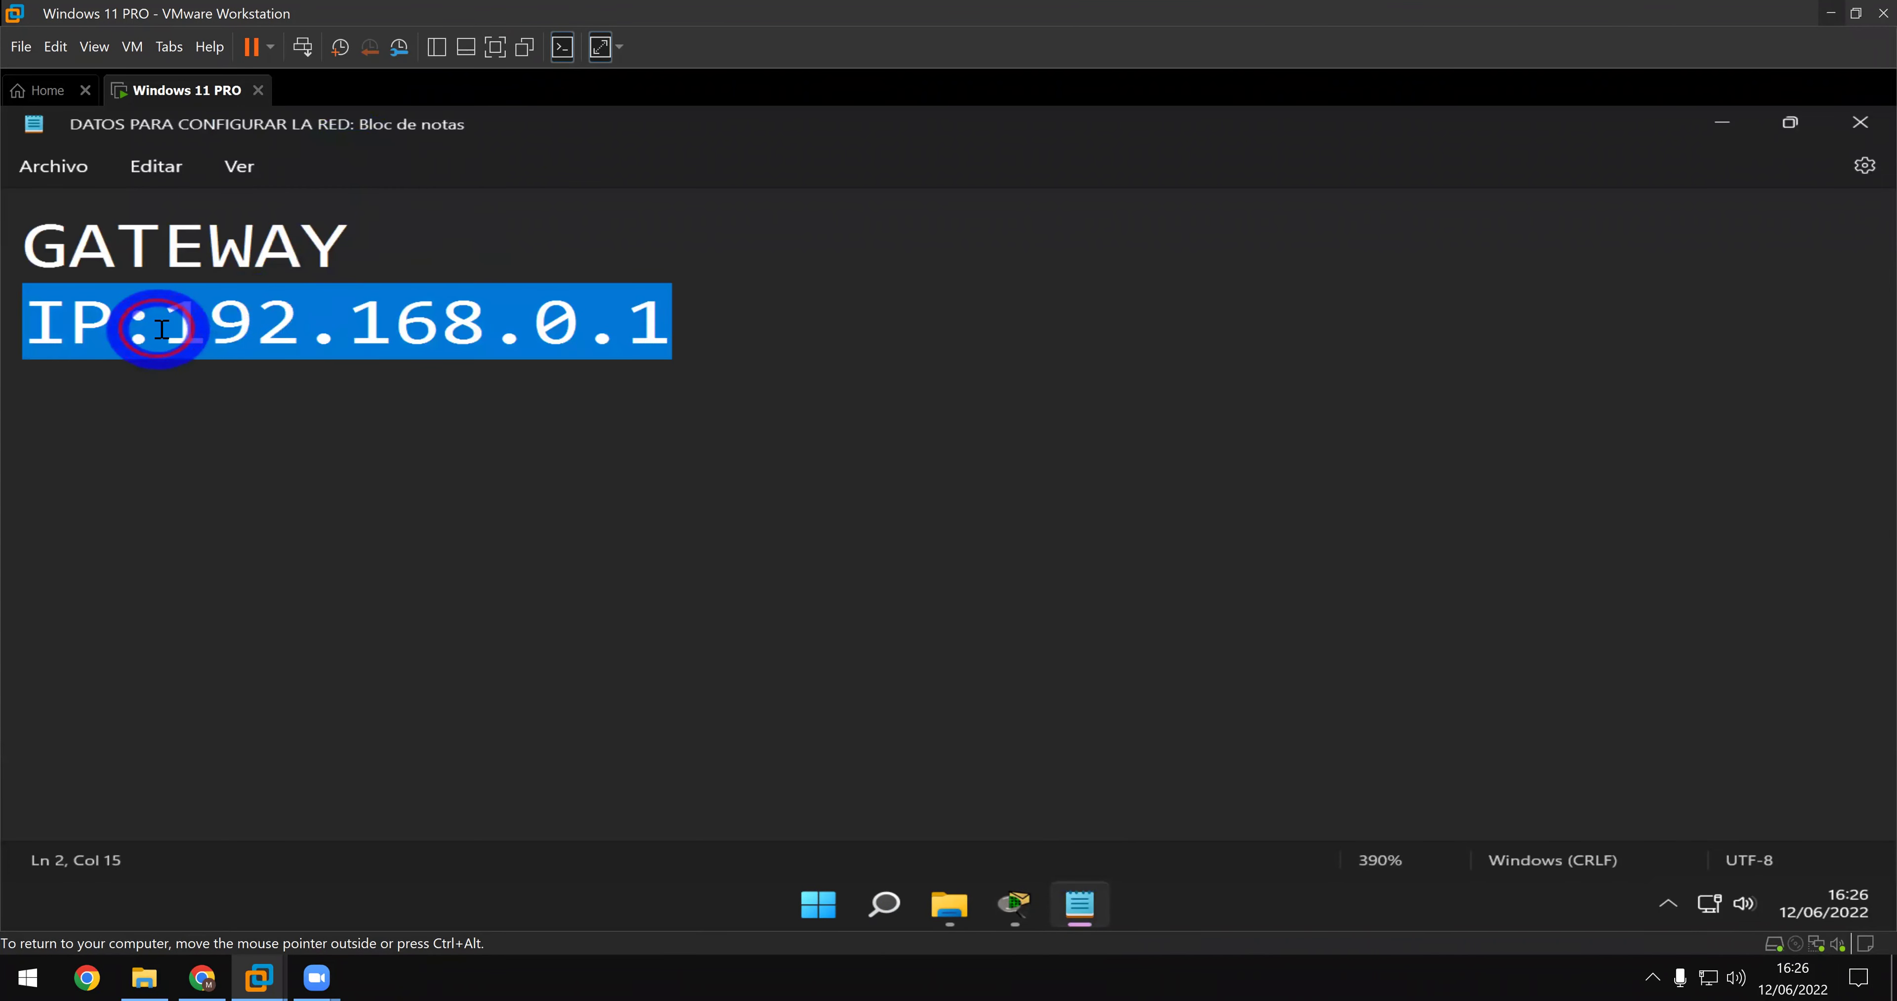
{"action": "left_click", "coordinate": [160, 330]}
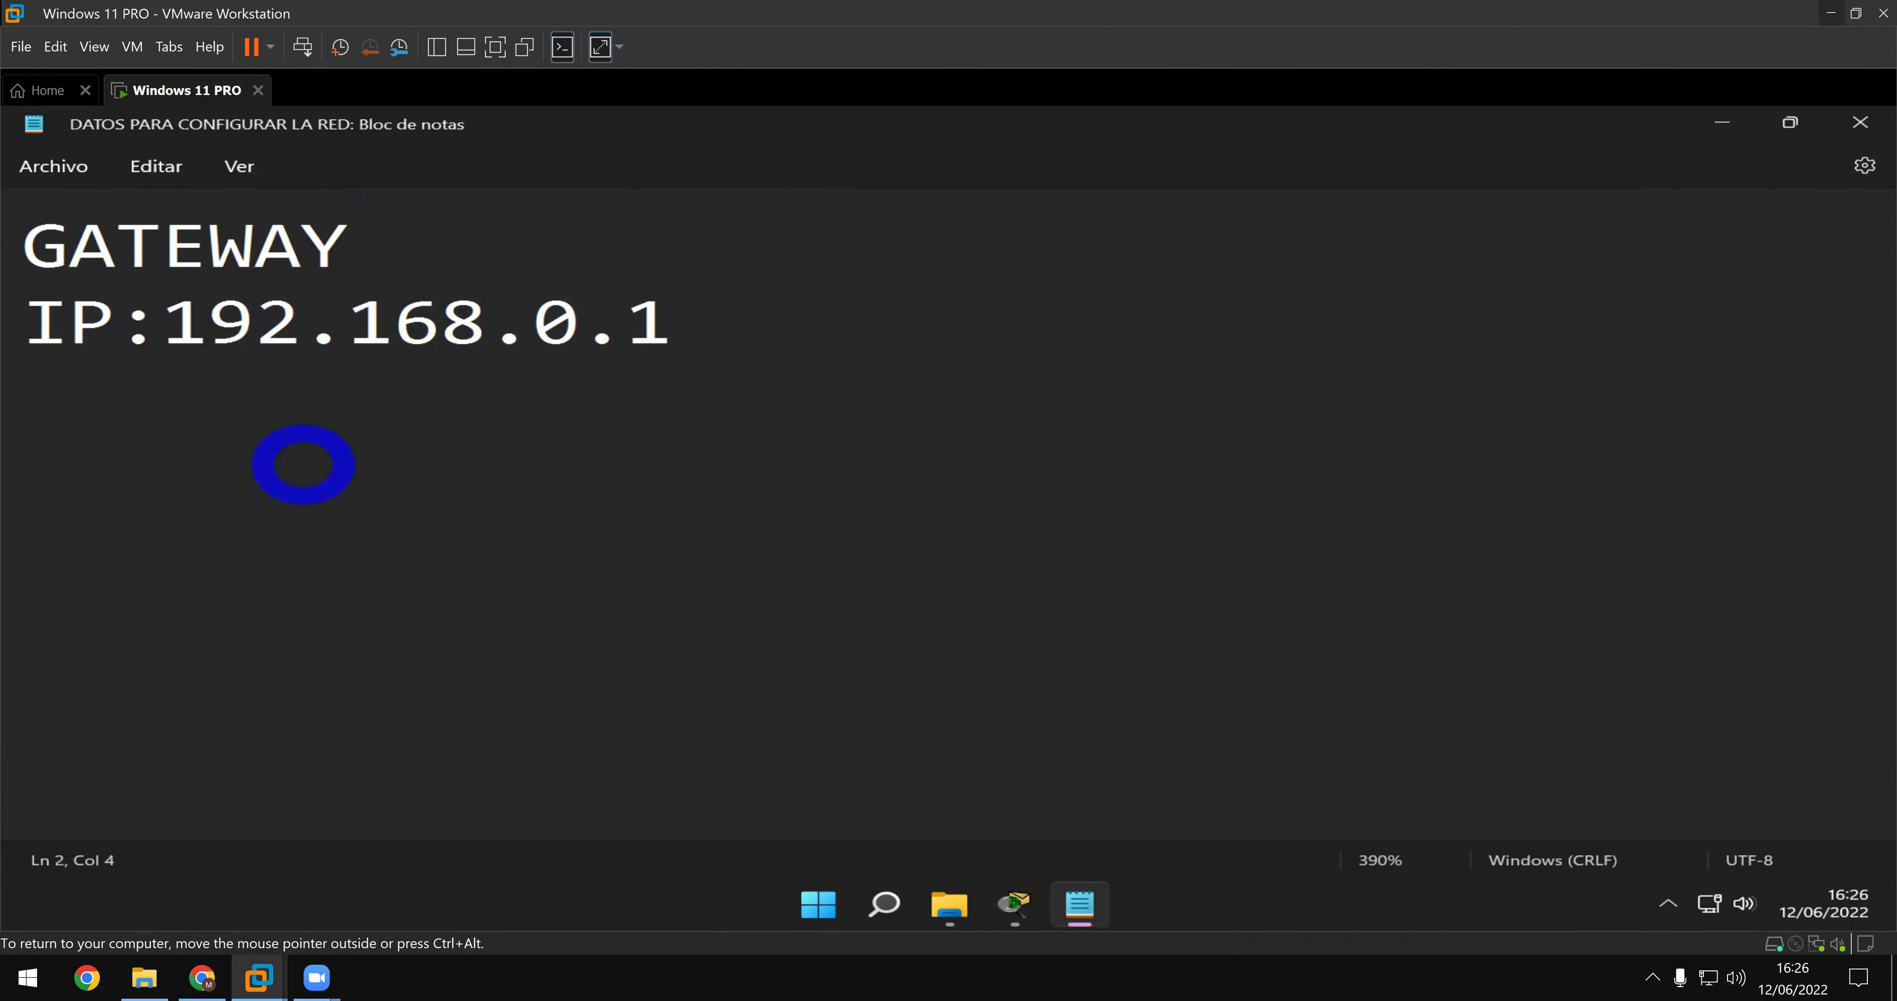
{"action": "key", "text": "Return"}
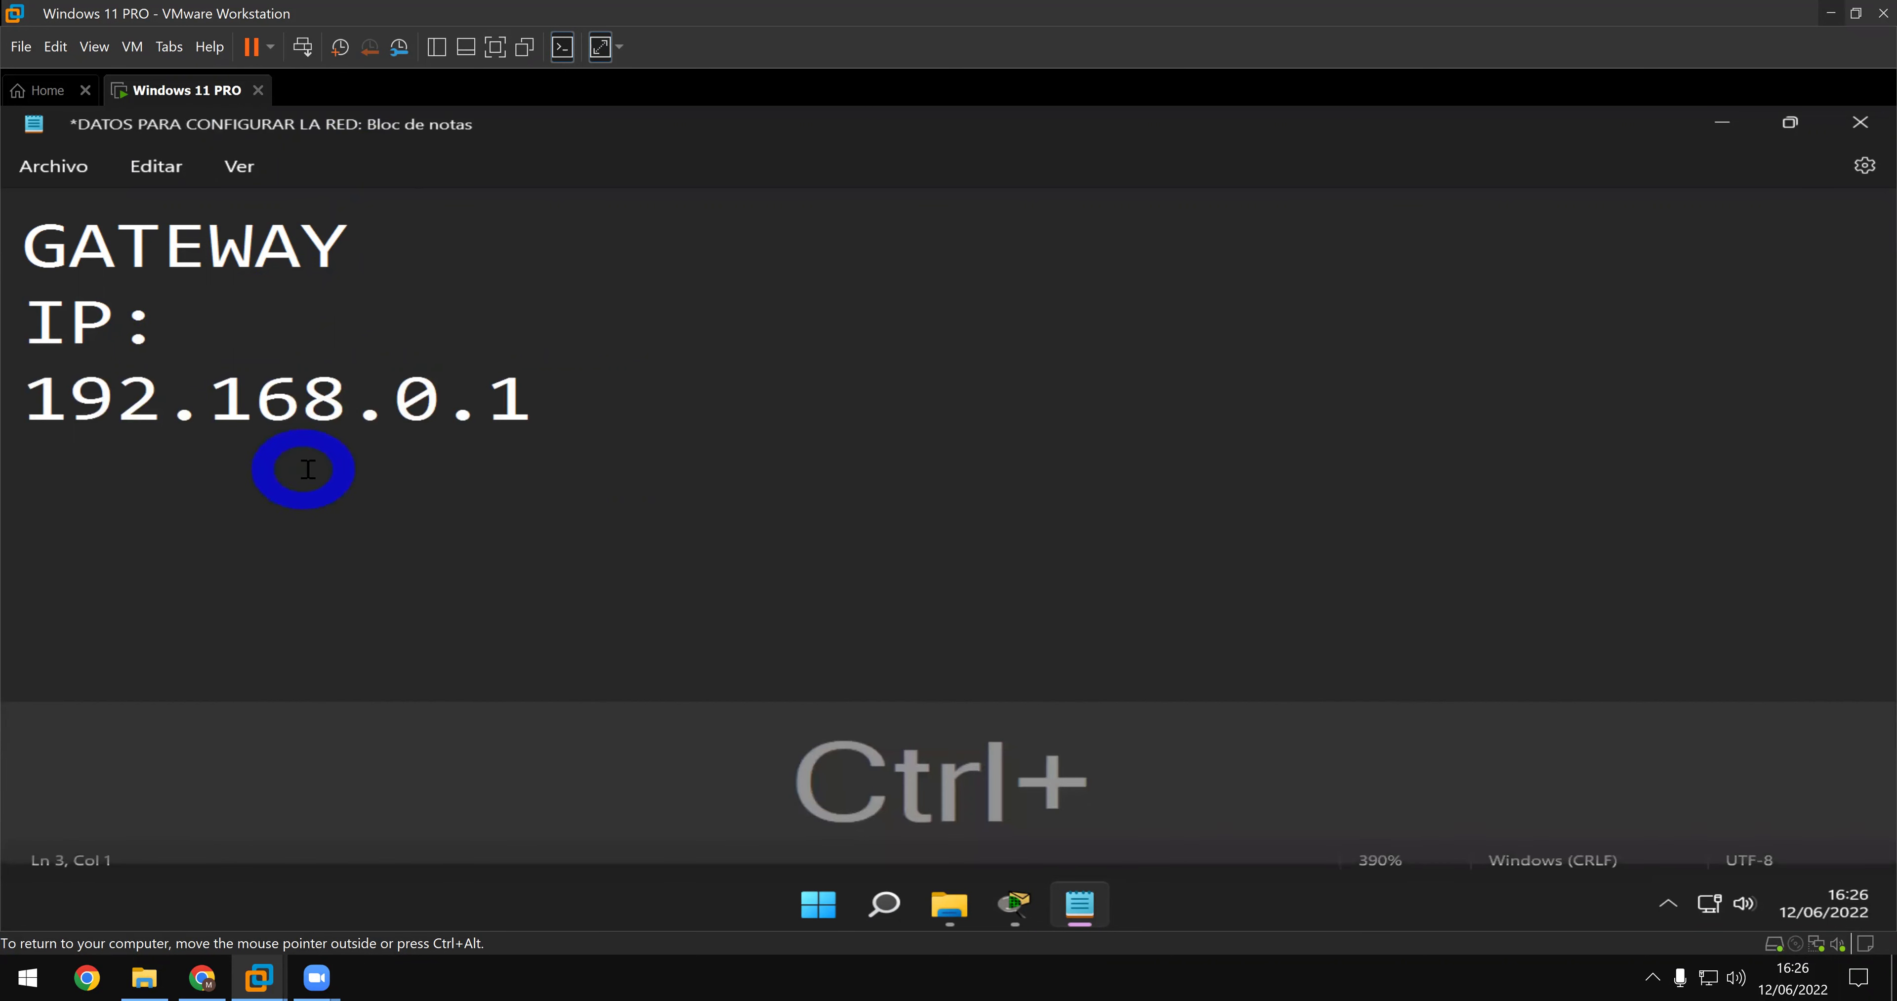
{"action": "scroll", "coordinate": [549, 429], "scroll_direction": "down", "scroll_amount": 1}
- Below the gateway address, add the heading ASIGNACIÓN PARA PC'S, followed by PC_01 and 192.168.0.2 on separate lines
{"action": "left_click", "coordinate": [596, 426]}
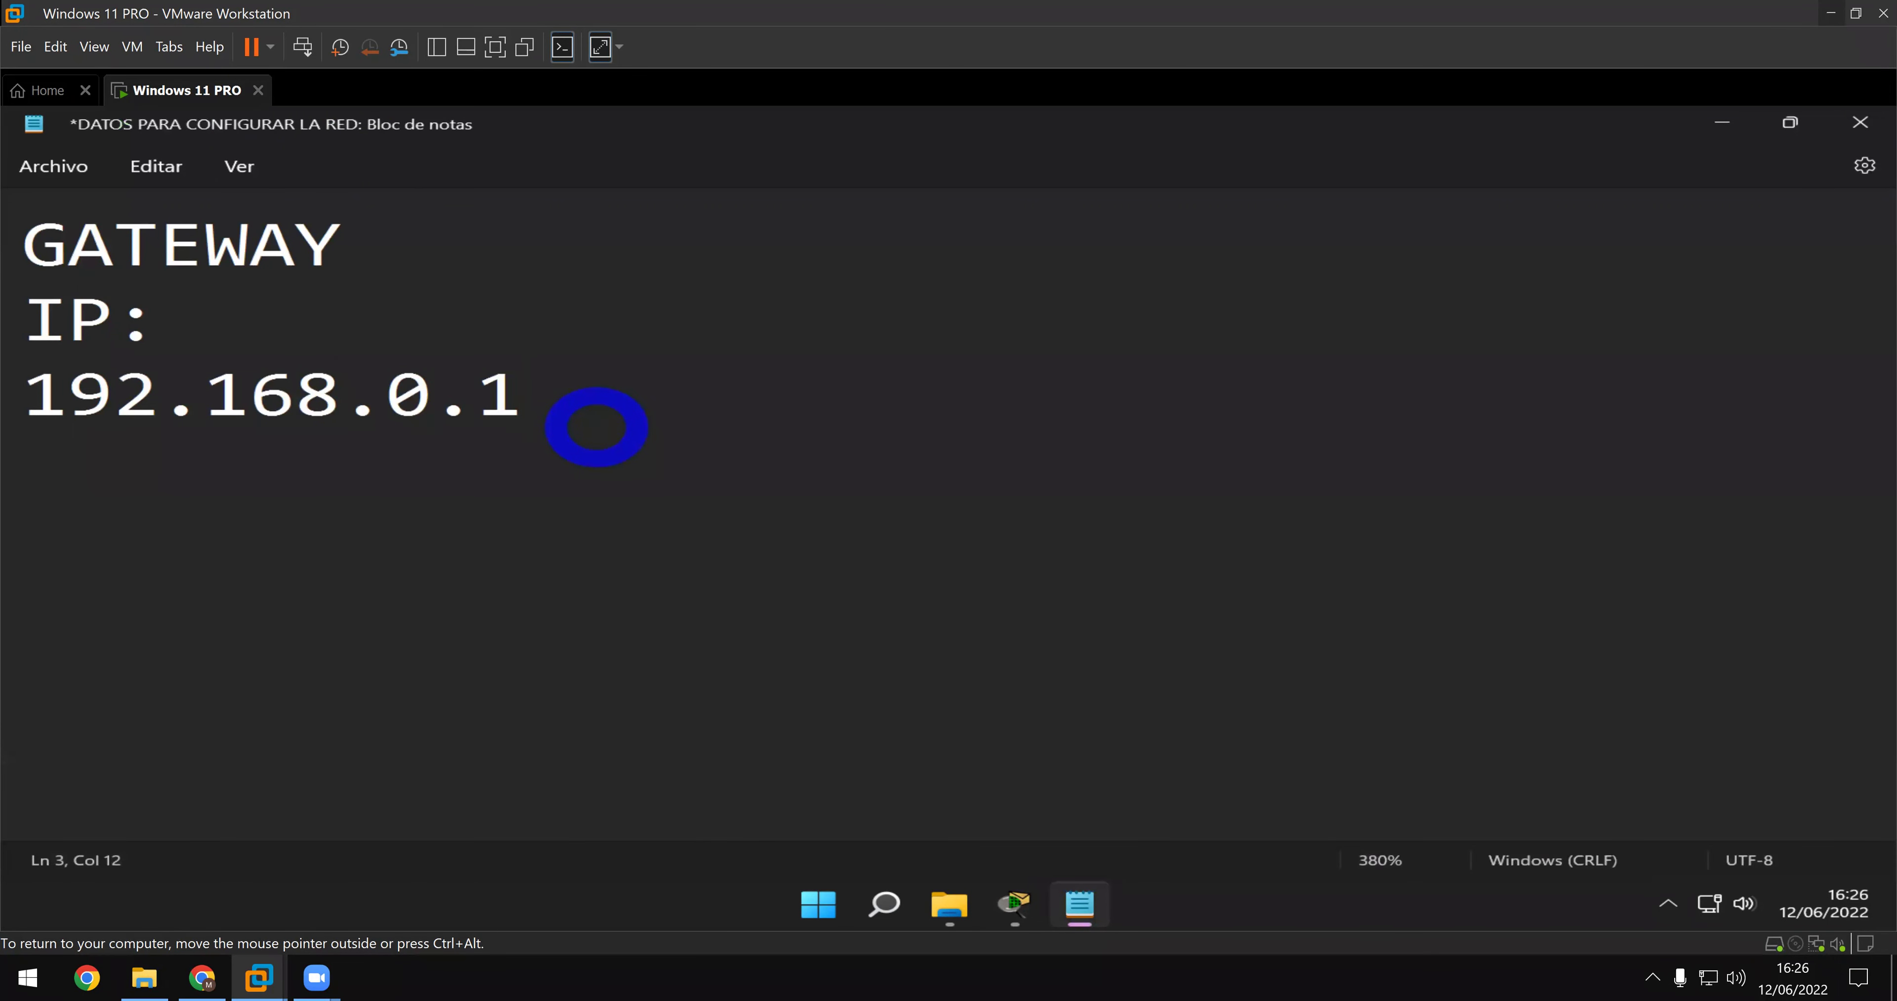
{"action": "type", "text": "AS"}
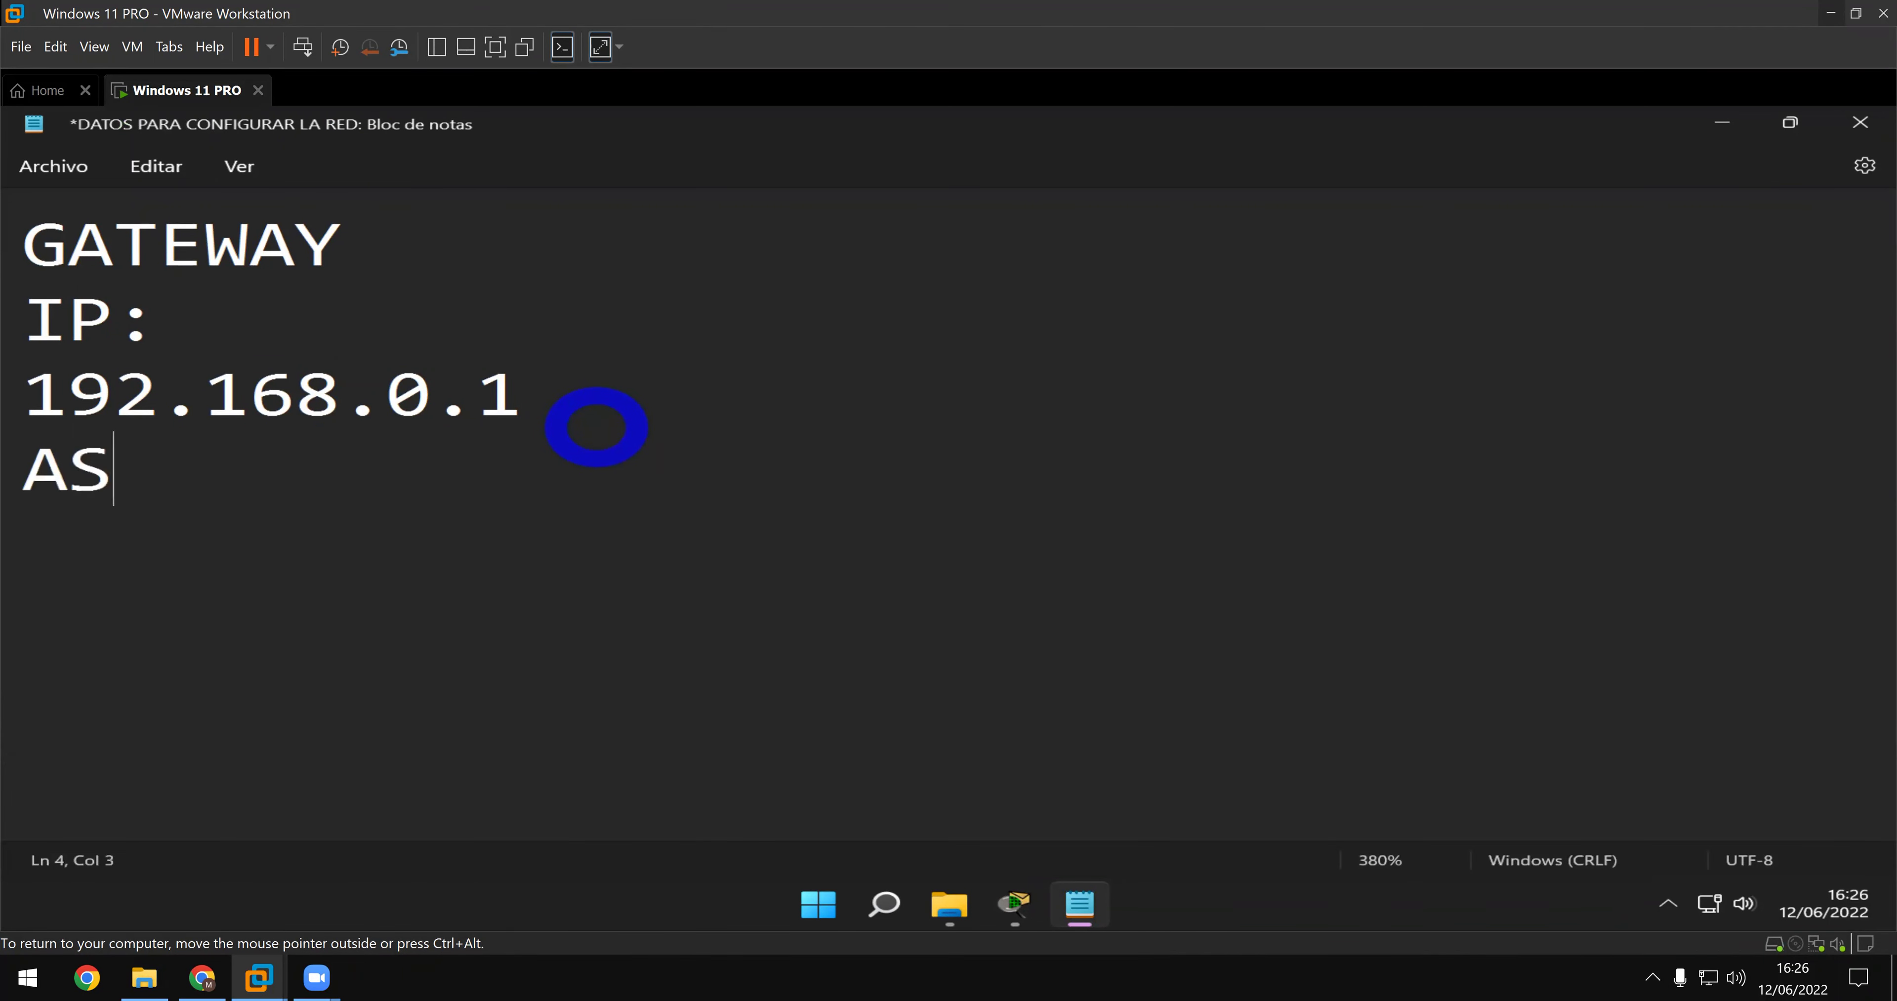
{"action": "type", "text": "IGNAC"}
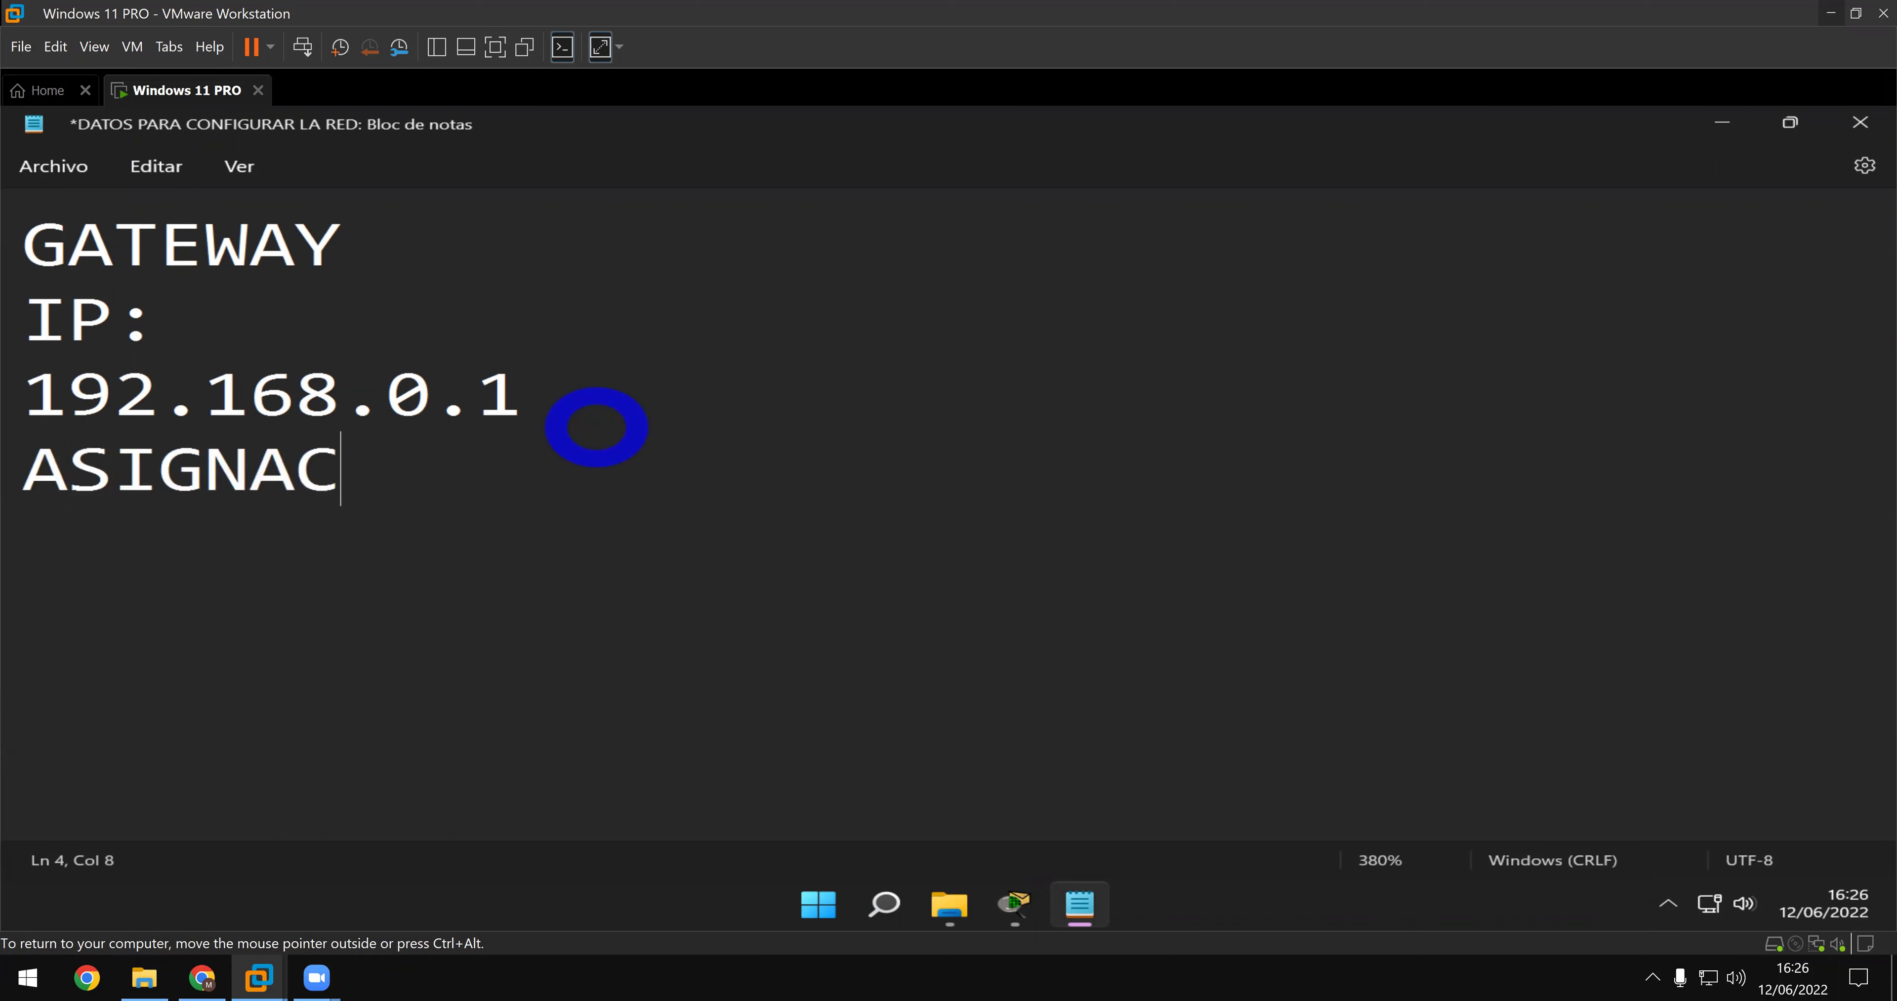
{"action": "type", "text": "IÓN "}
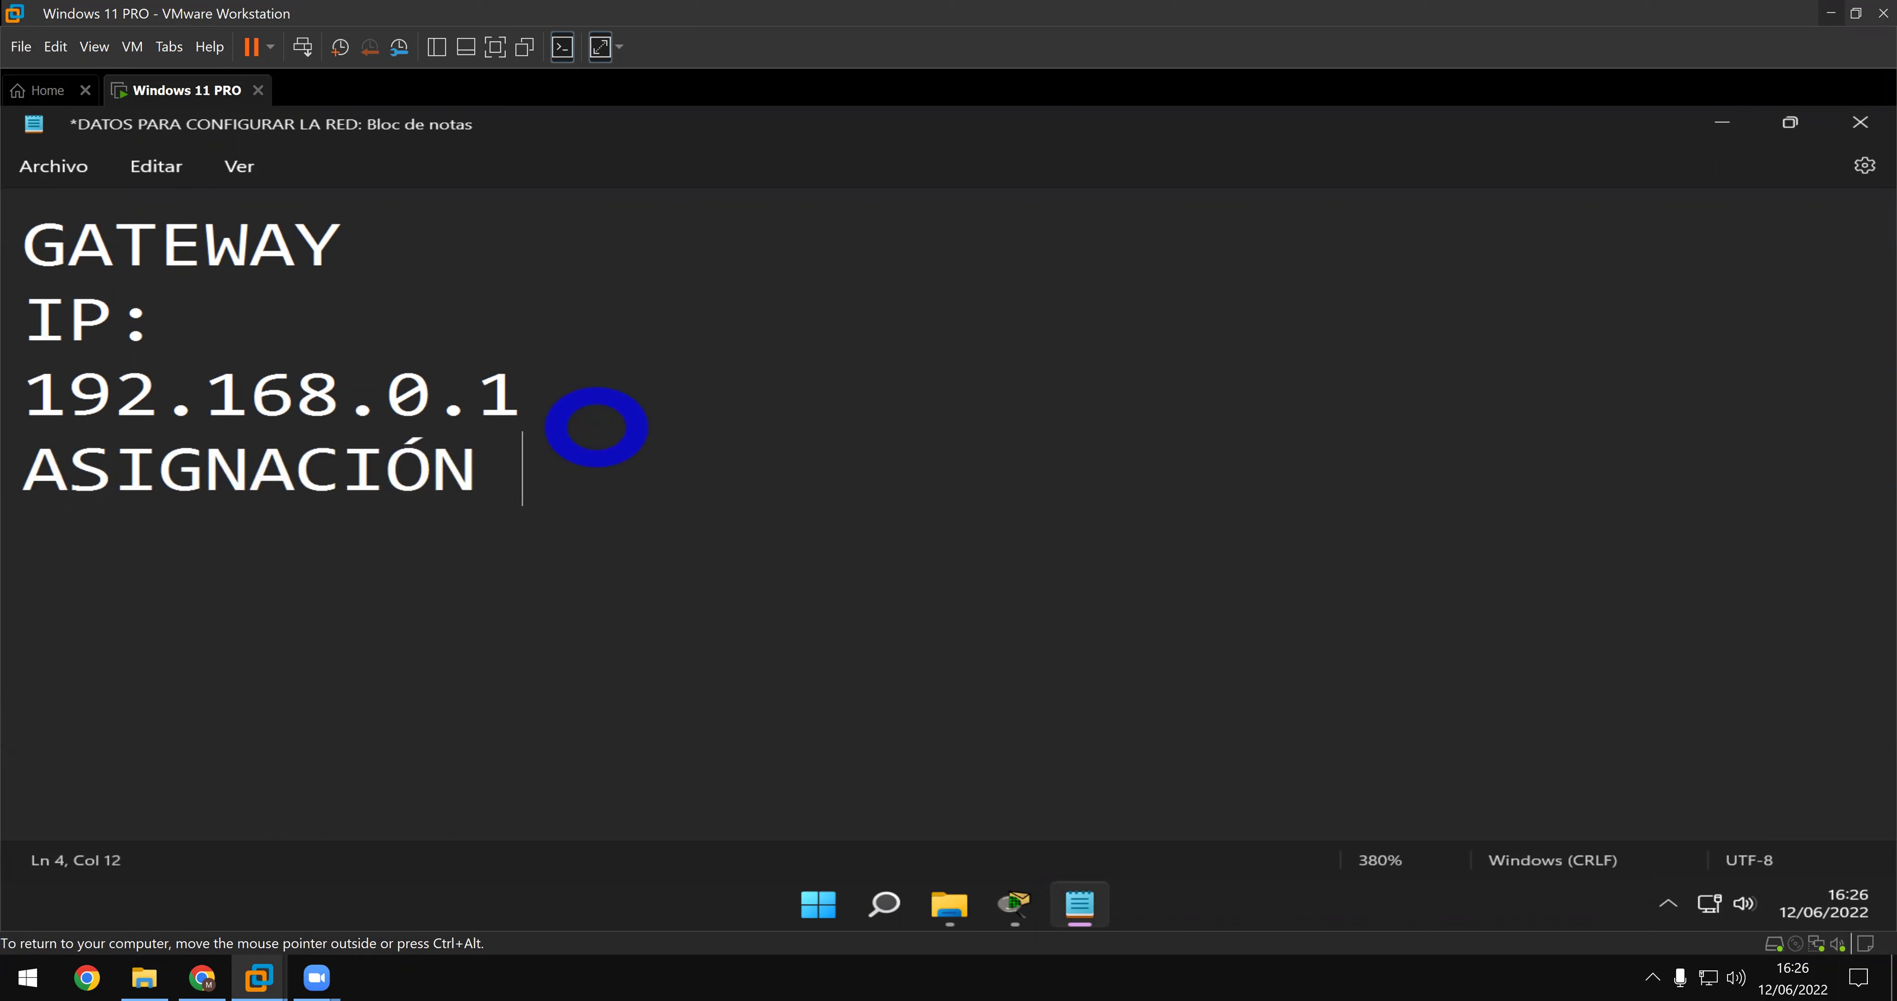
{"action": "type", "text": "PARA PC"}
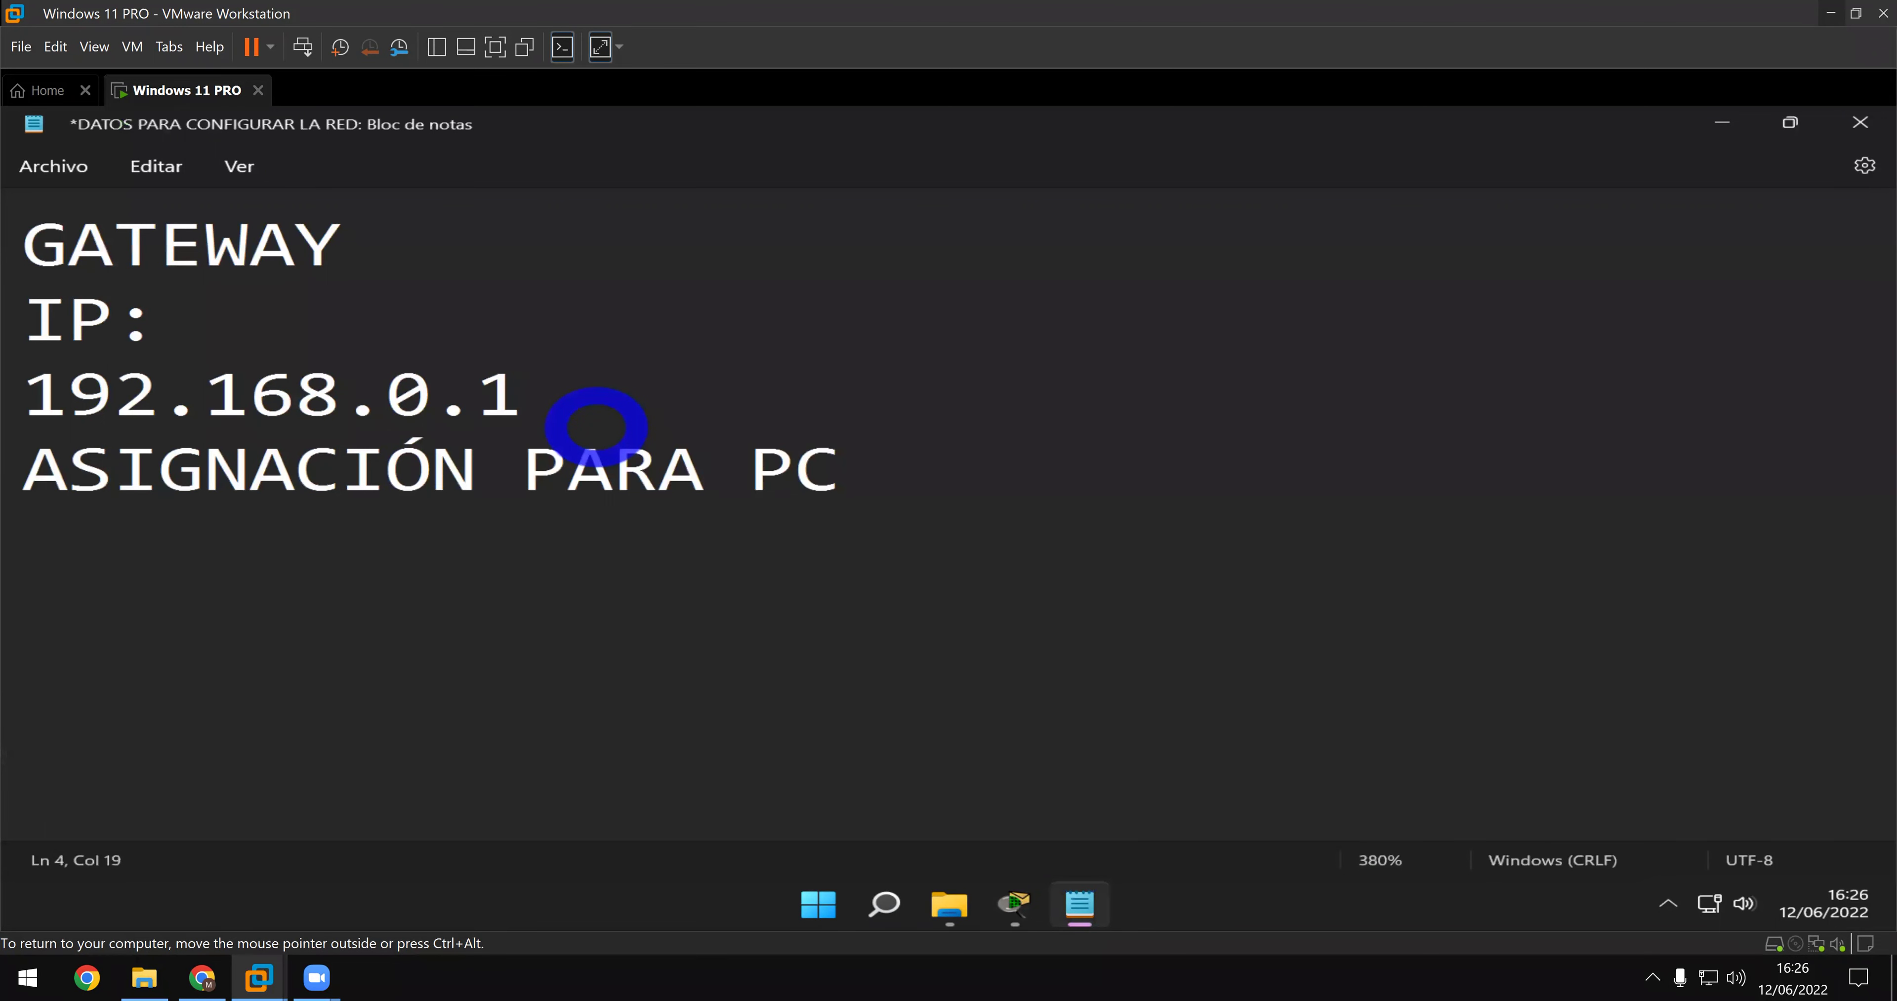
{"action": "type", "text": "'S "}
{"action": "type", "text": "PC_01"}
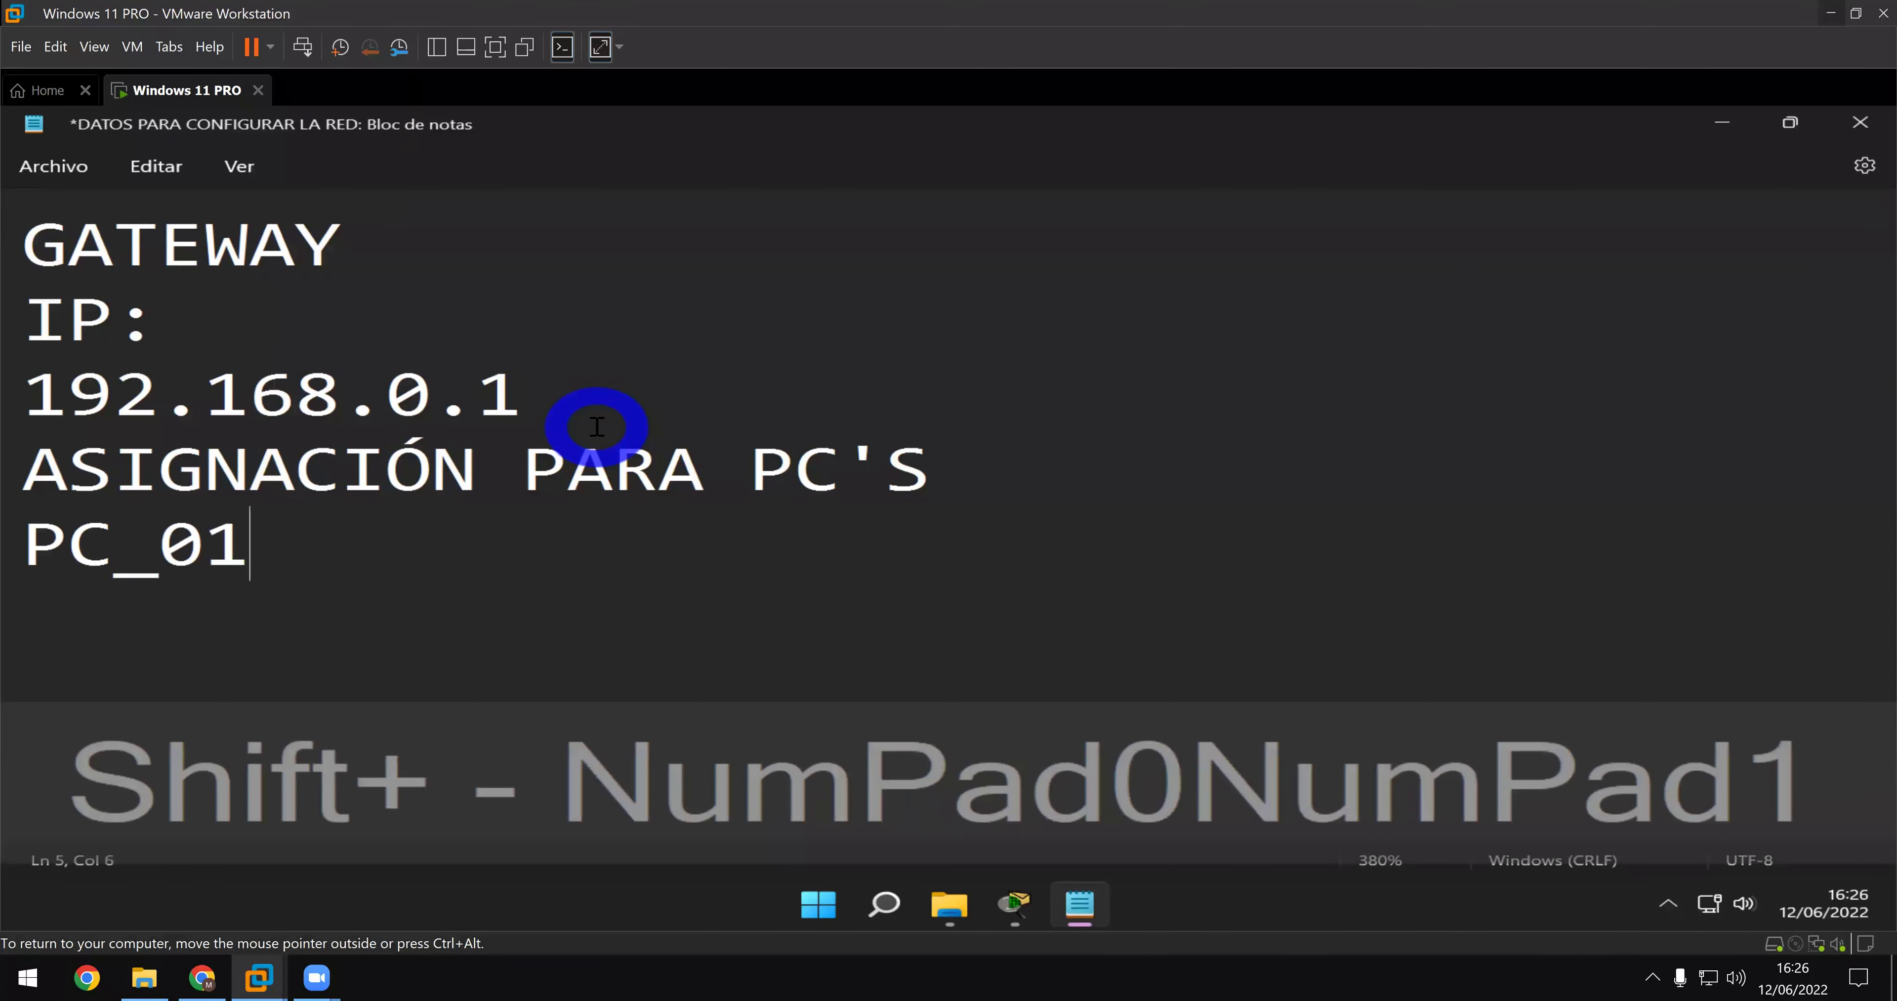
{"action": "key", "text": "Return"}
{"action": "type", "text": "192."}
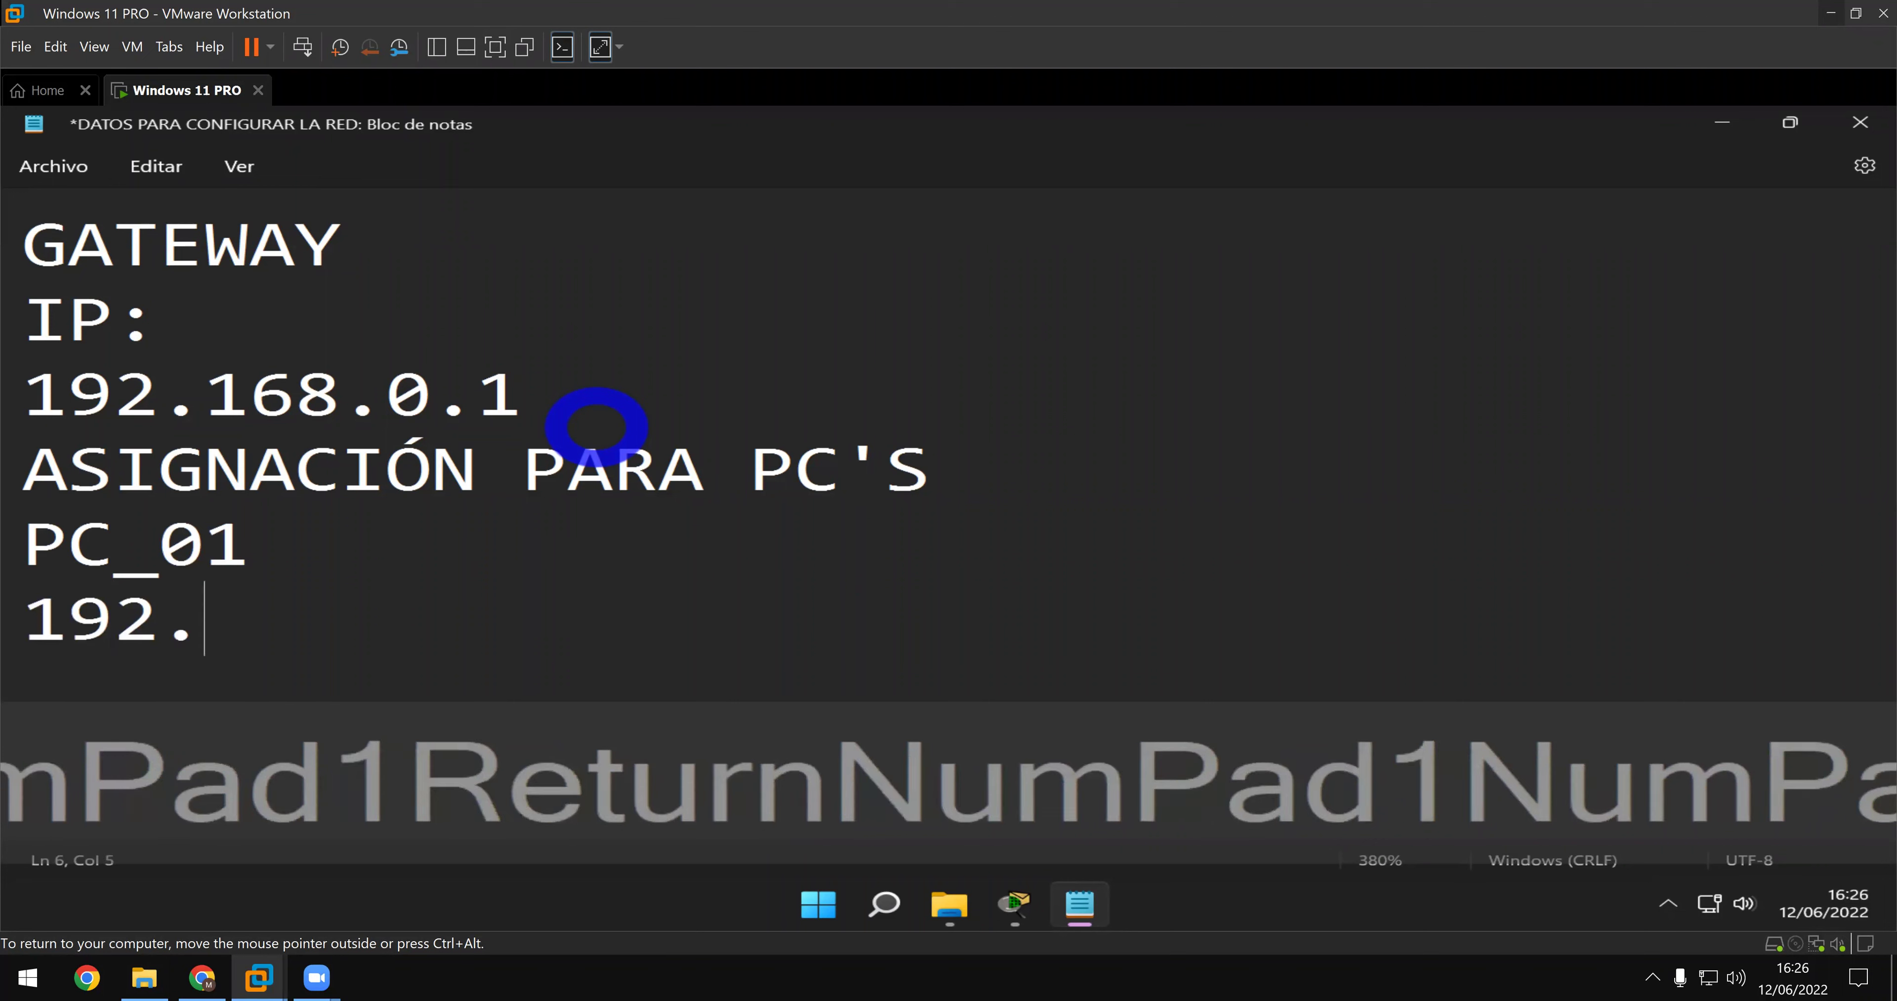
{"action": "type", "text": "168.0.2"}
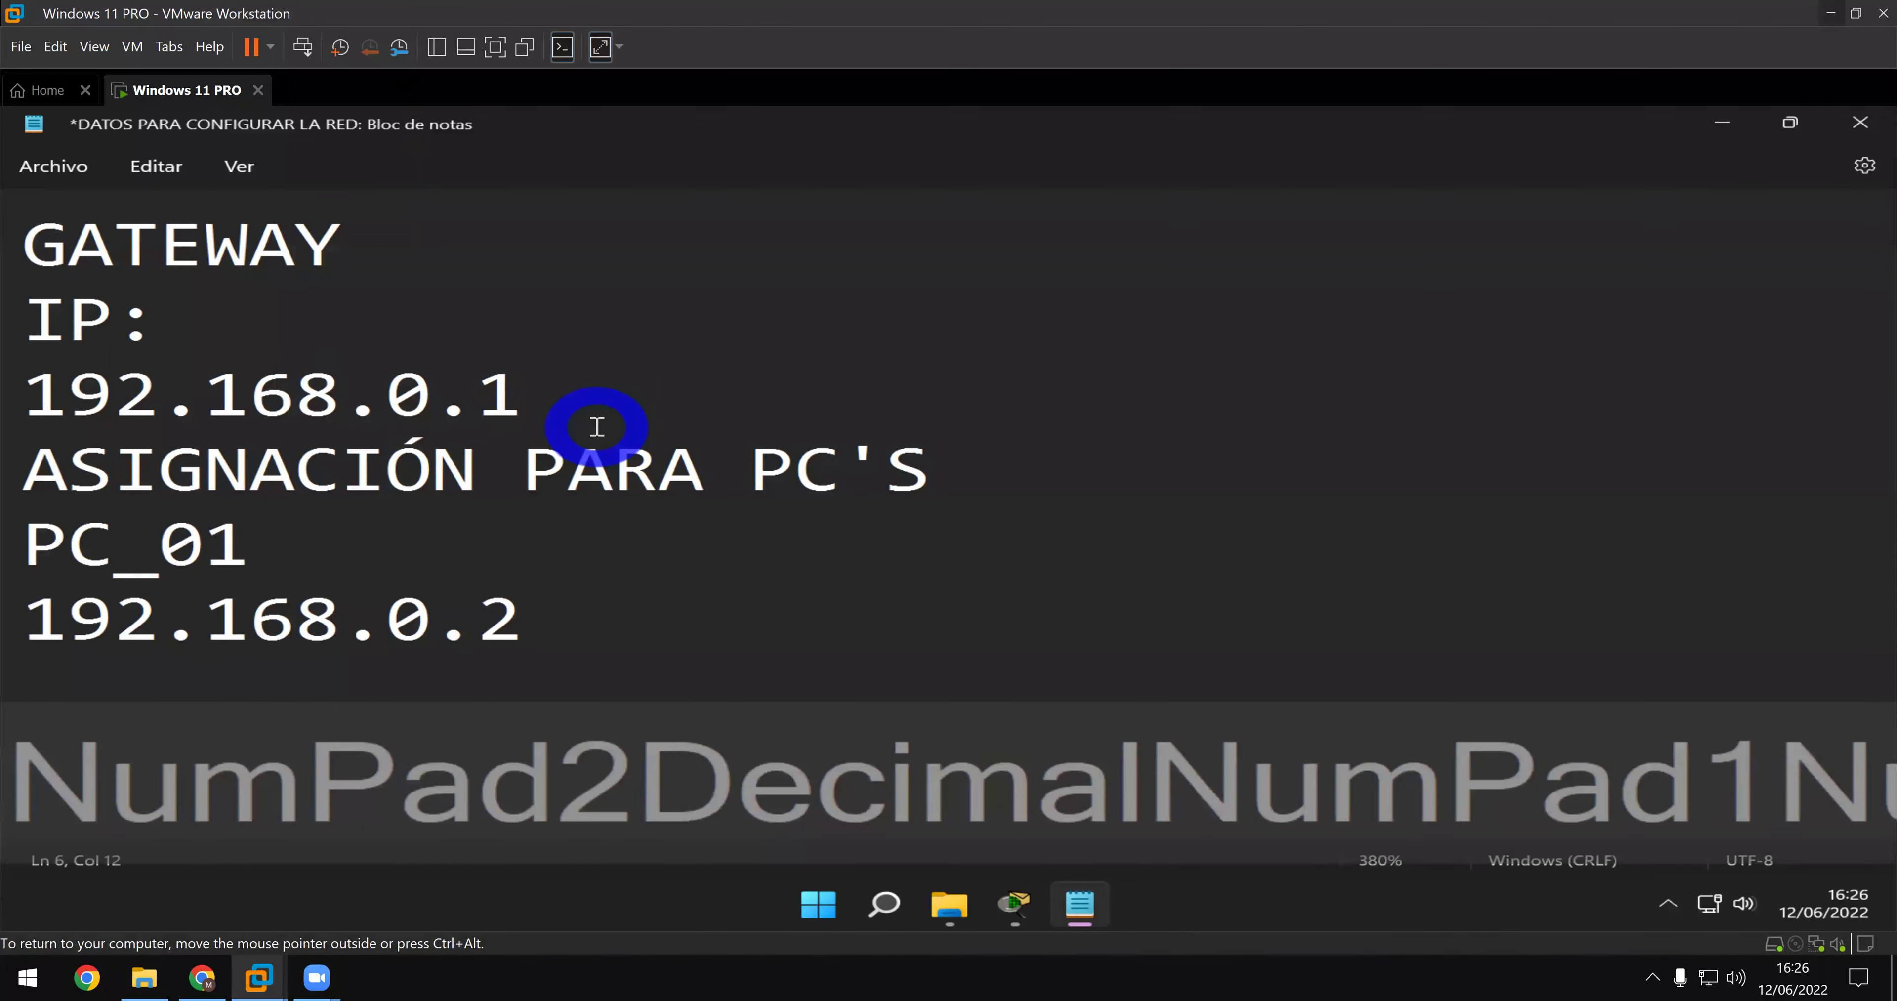
- Add PC_02 and 192.168.0.3 on separate lines at the end of the note and save the file
{"action": "key", "text": "Return"}
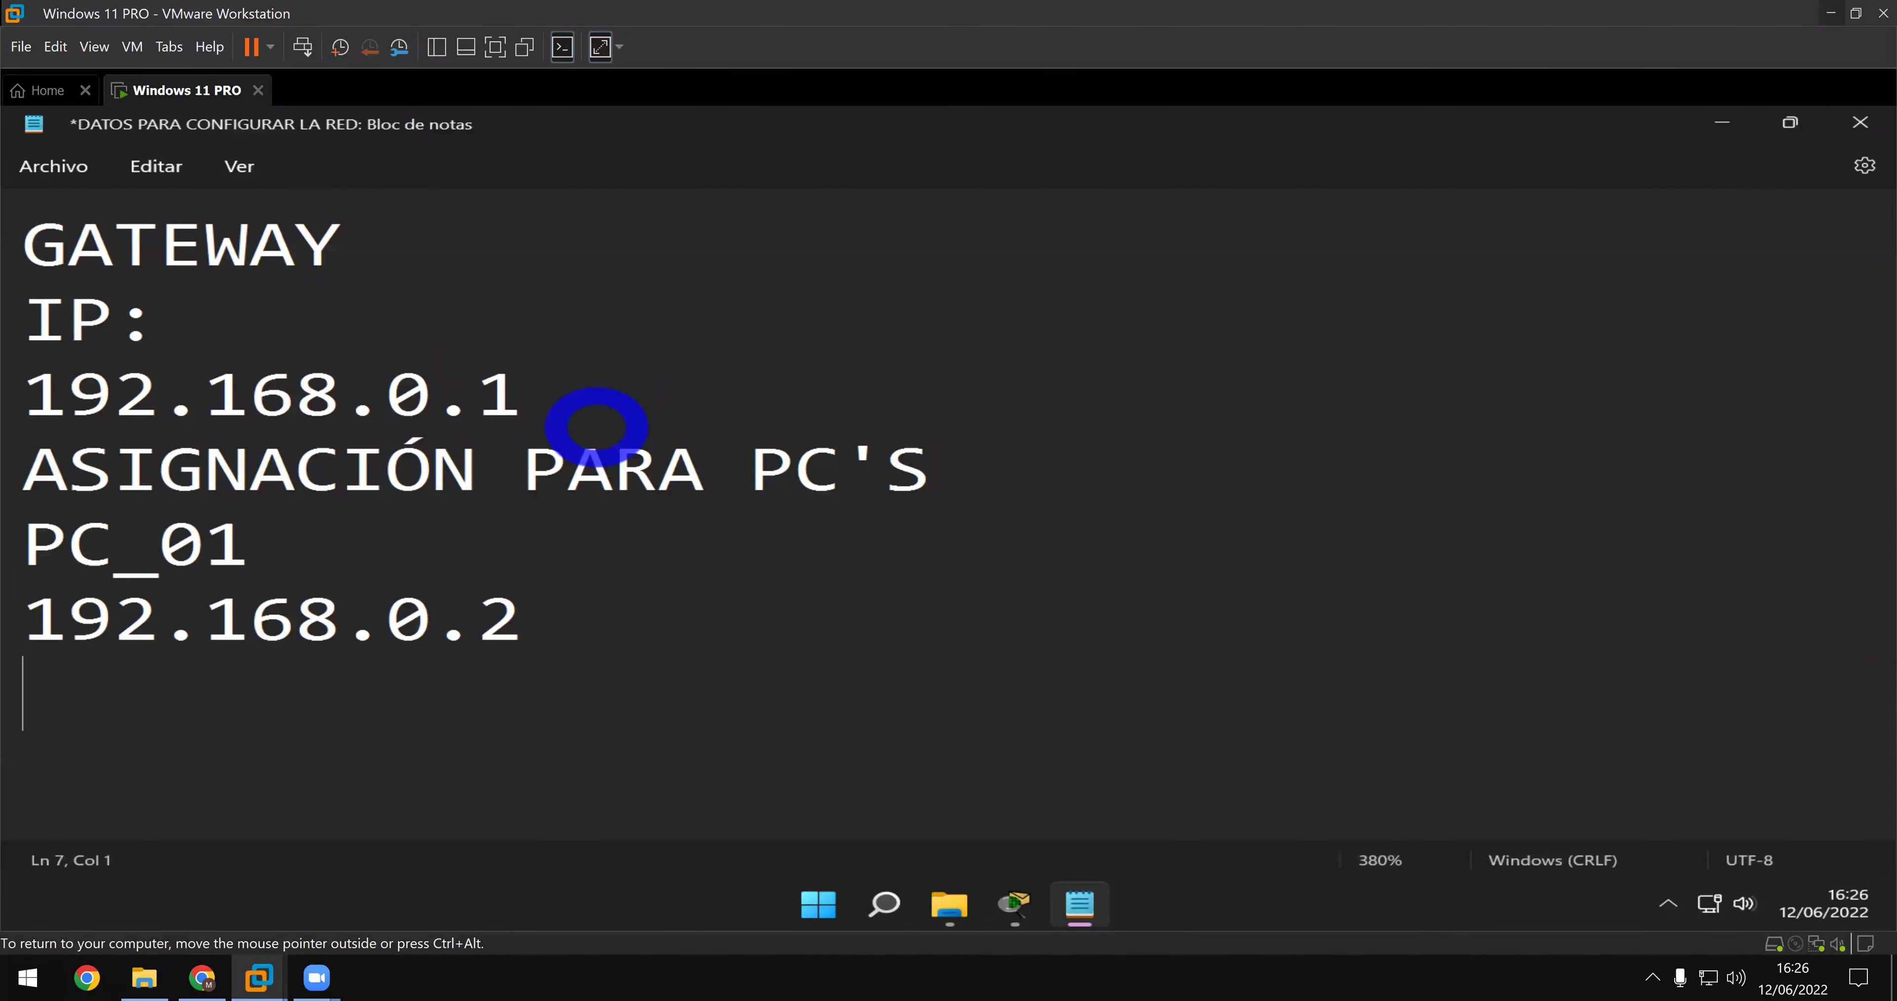
{"action": "type", "text": "PC_02"}
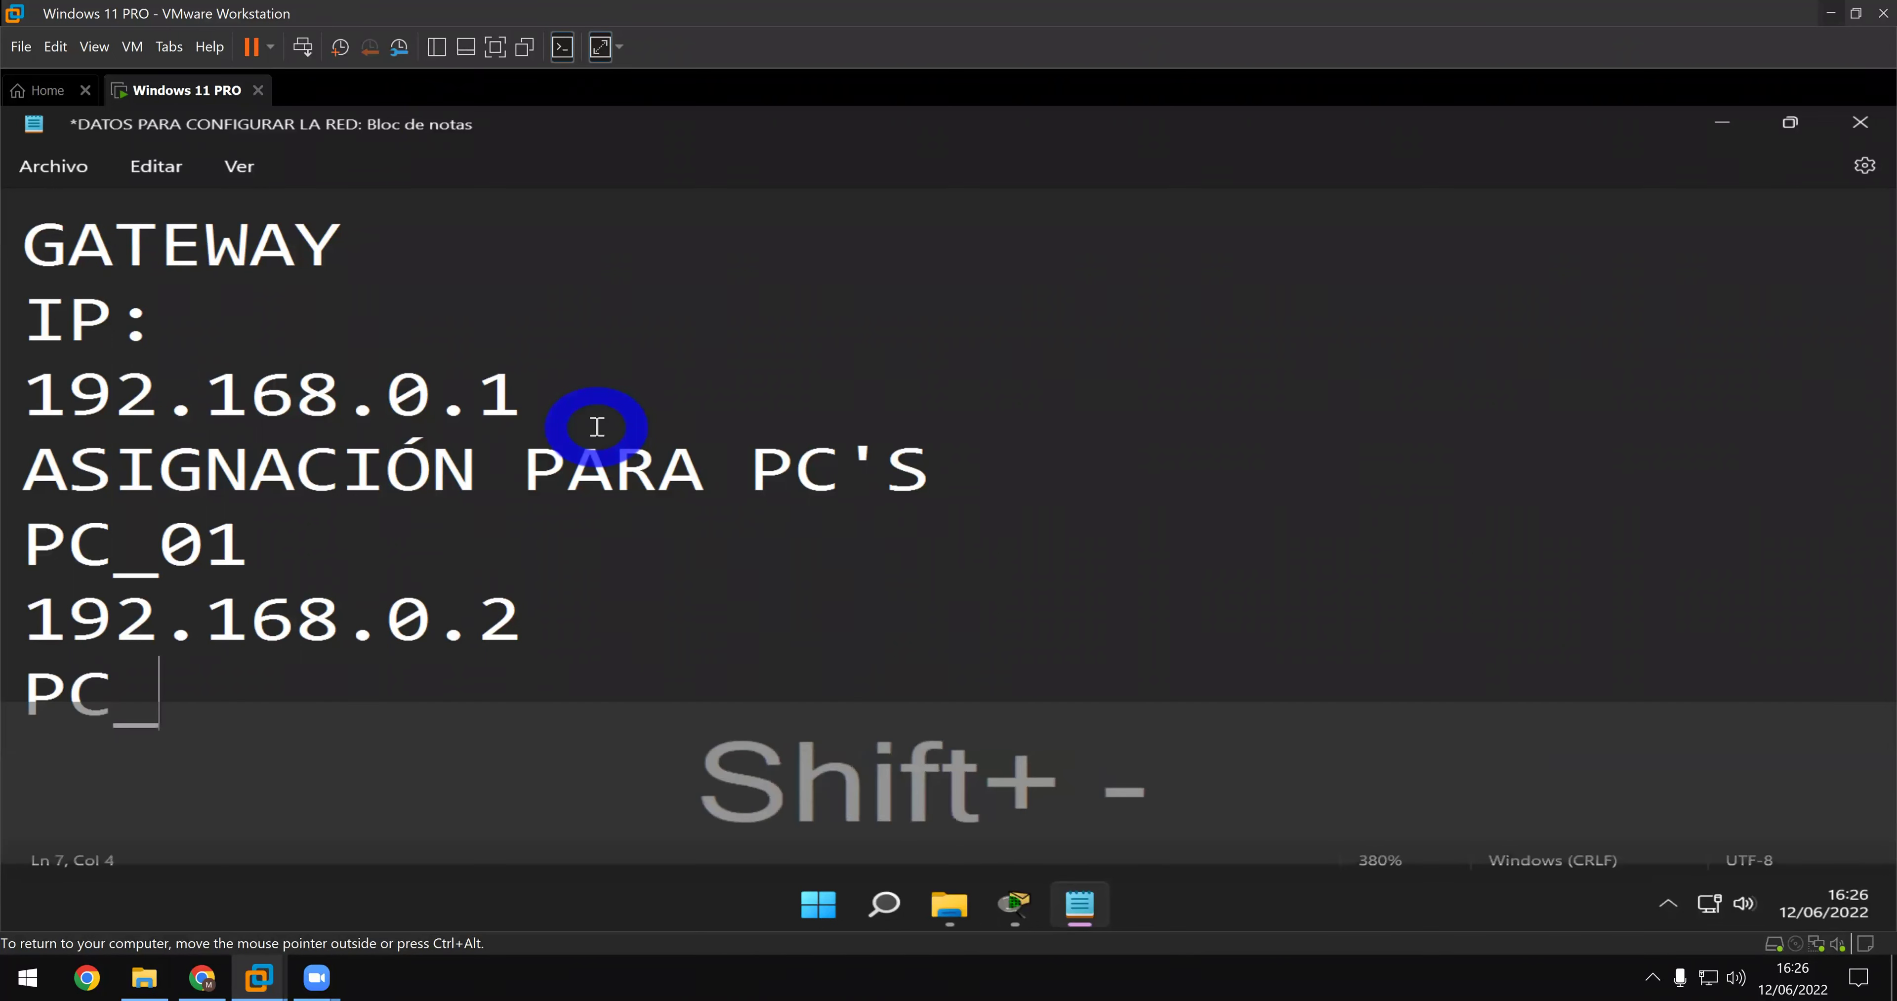
{"action": "key", "text": "Return"}
{"action": "type", "text": "19"}
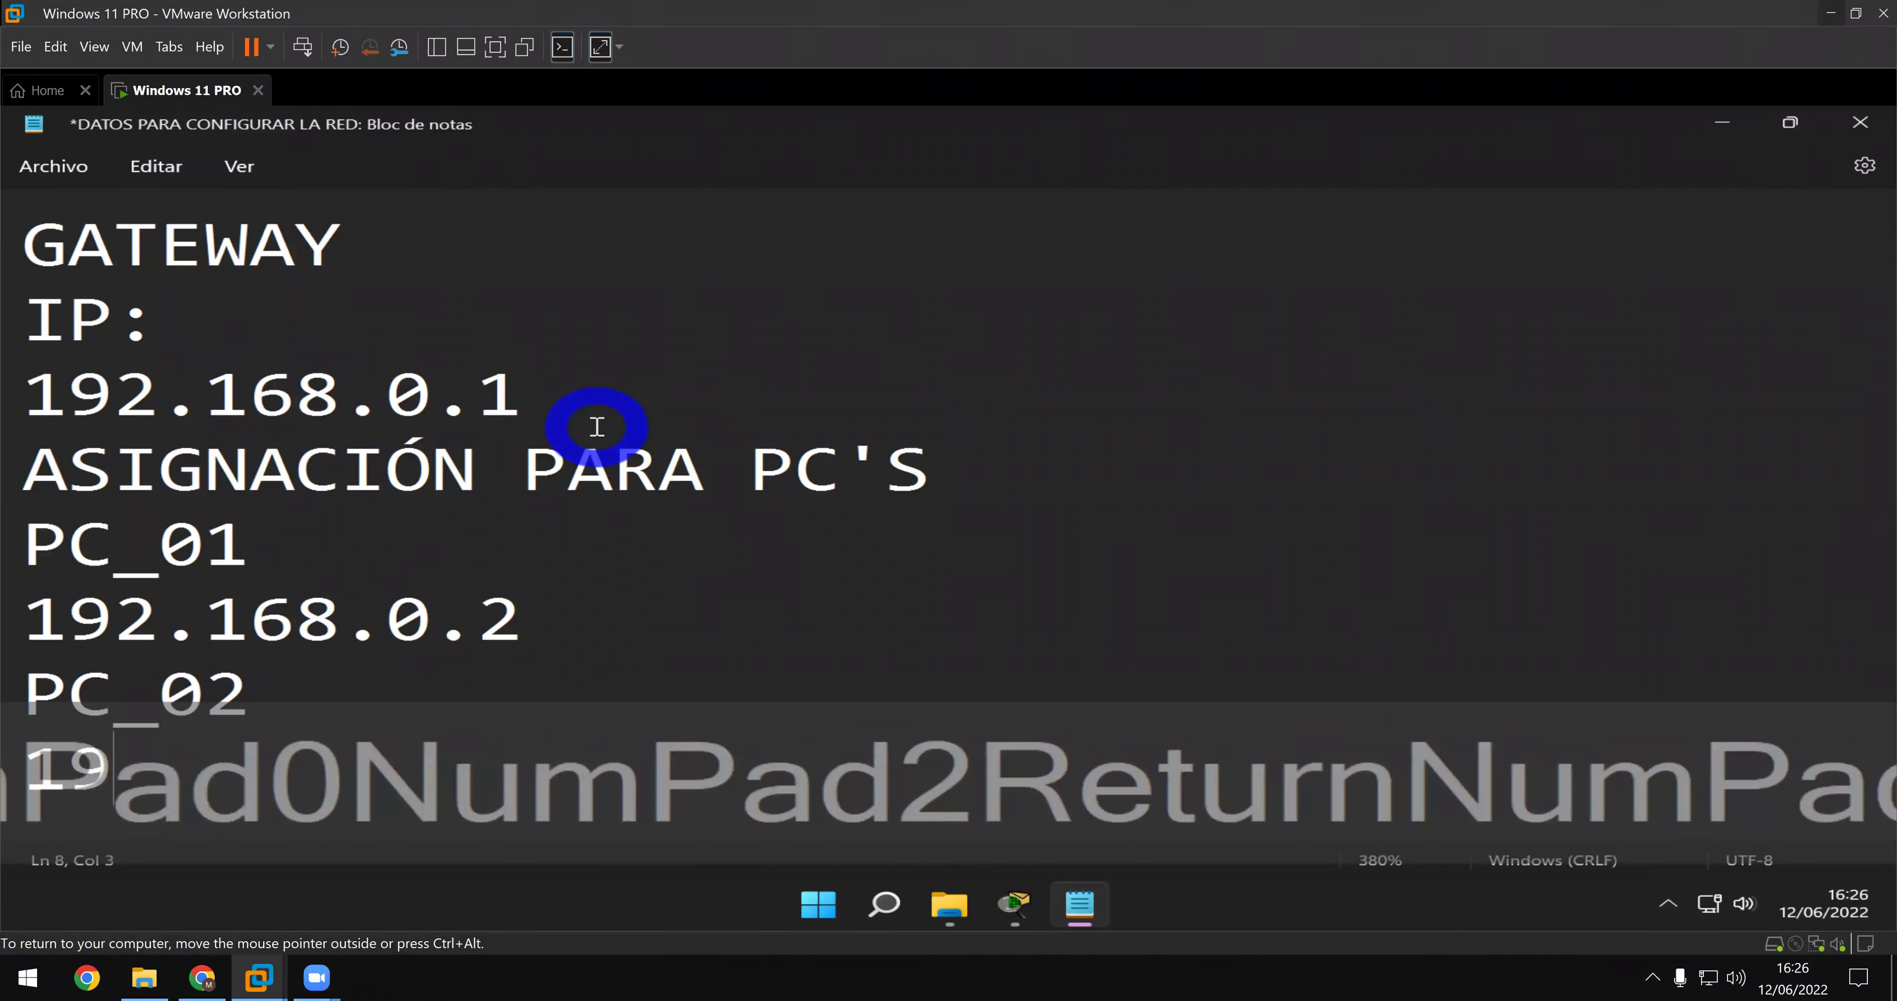
{"action": "type", "text": ".2.168.0.3"}
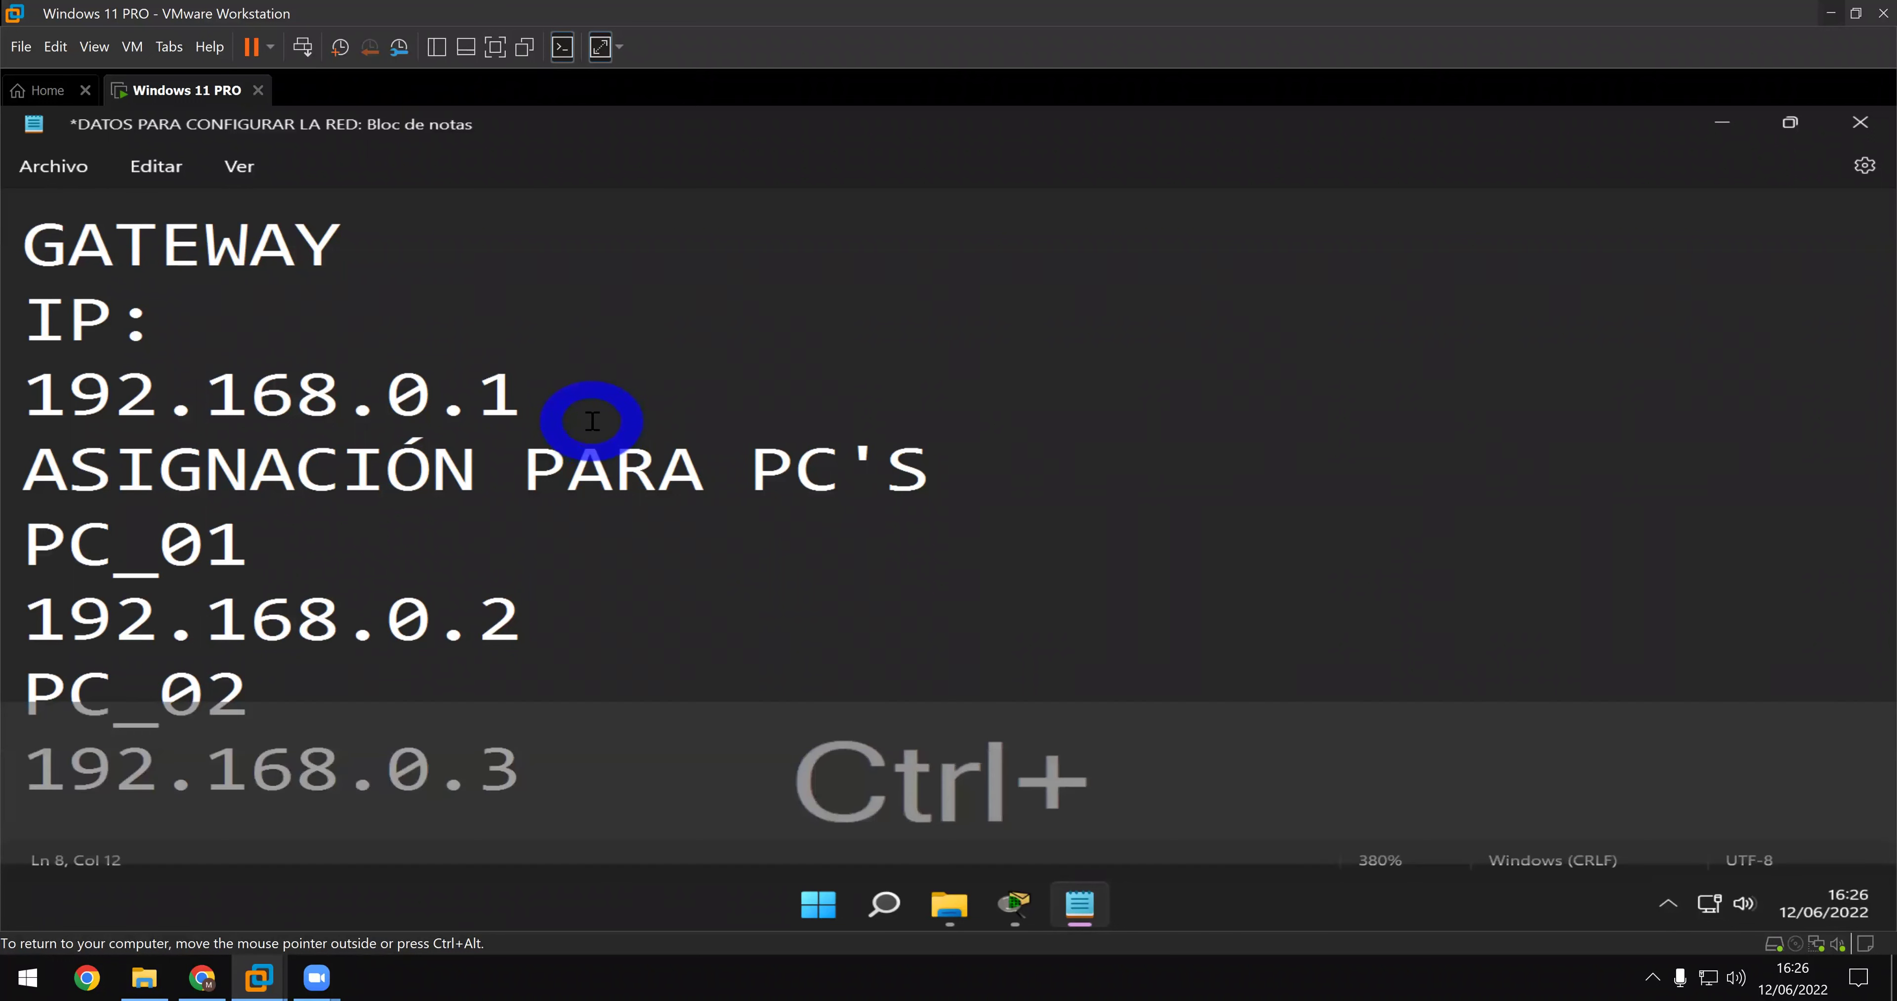
{"action": "key", "text": "ctrl+g"}
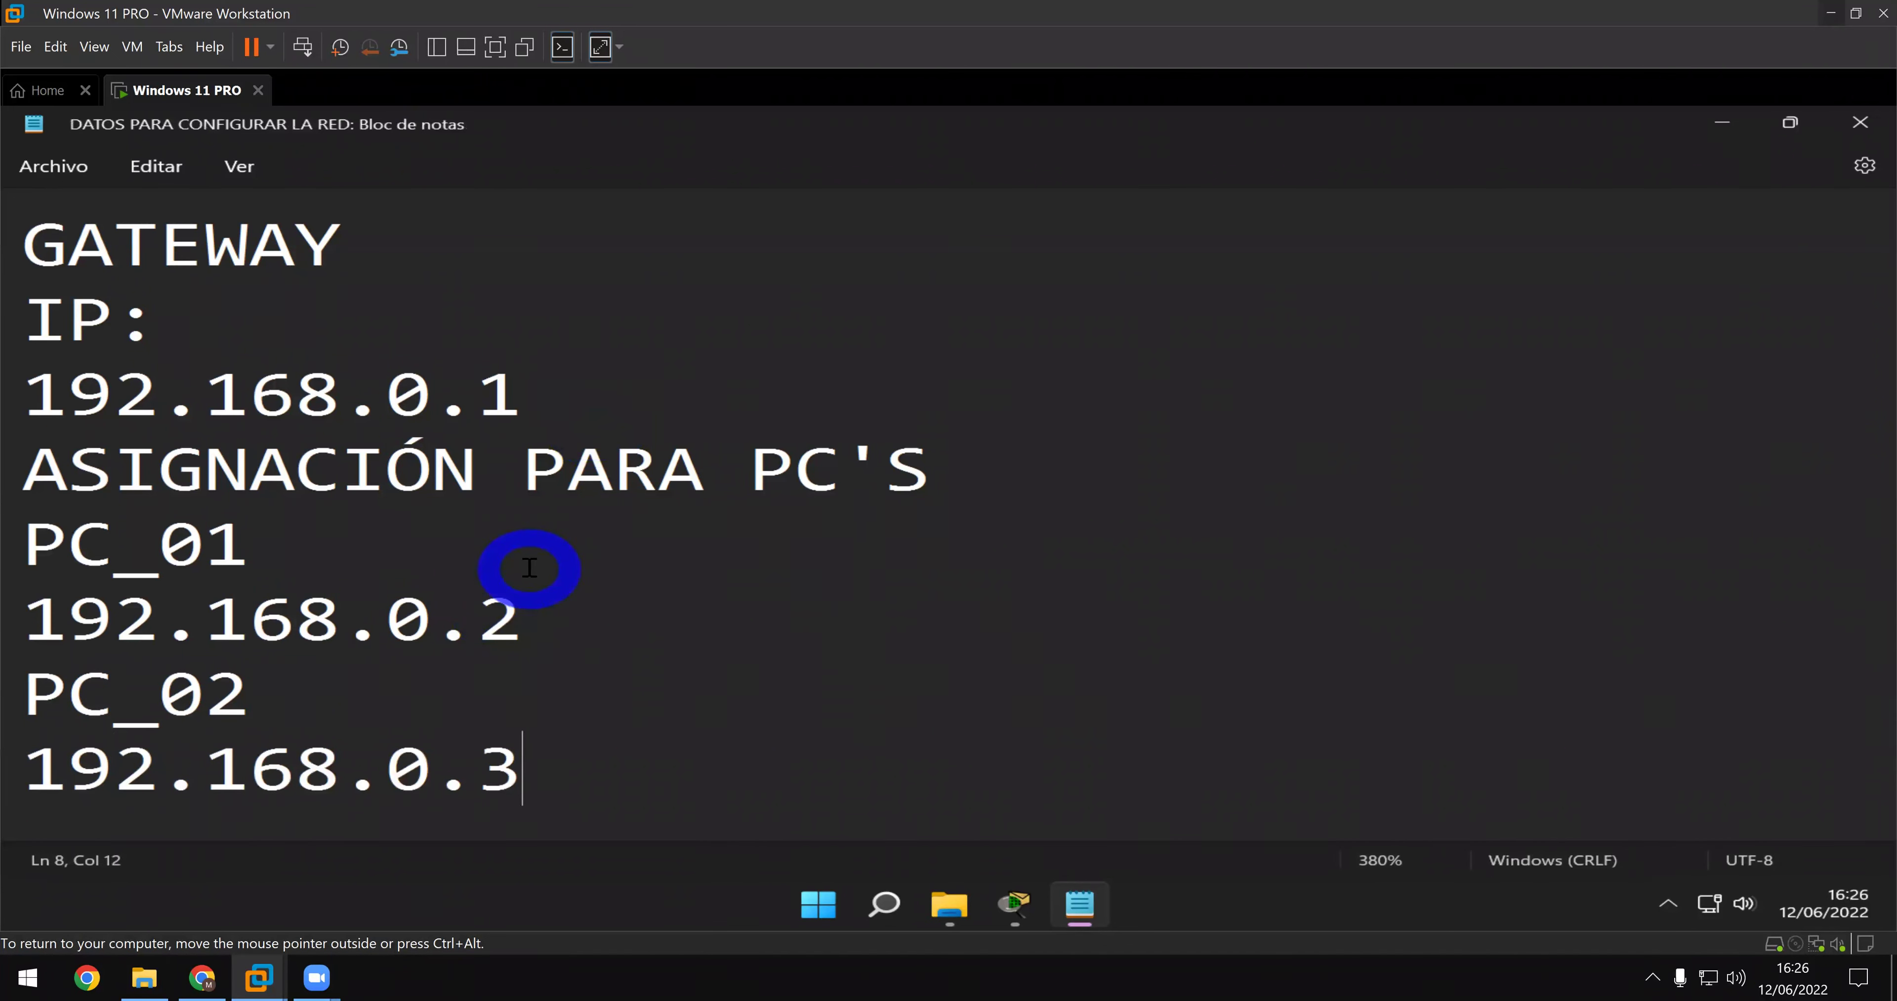
- Copy the PC_01 address 192.168.0.2 from the note and return to PC0's FastEthernet0 settings
{"action": "left_click_drag", "start_coordinate": [519, 616], "coordinate": [29, 621]}
{"action": "key", "text": "ctrl+c"}
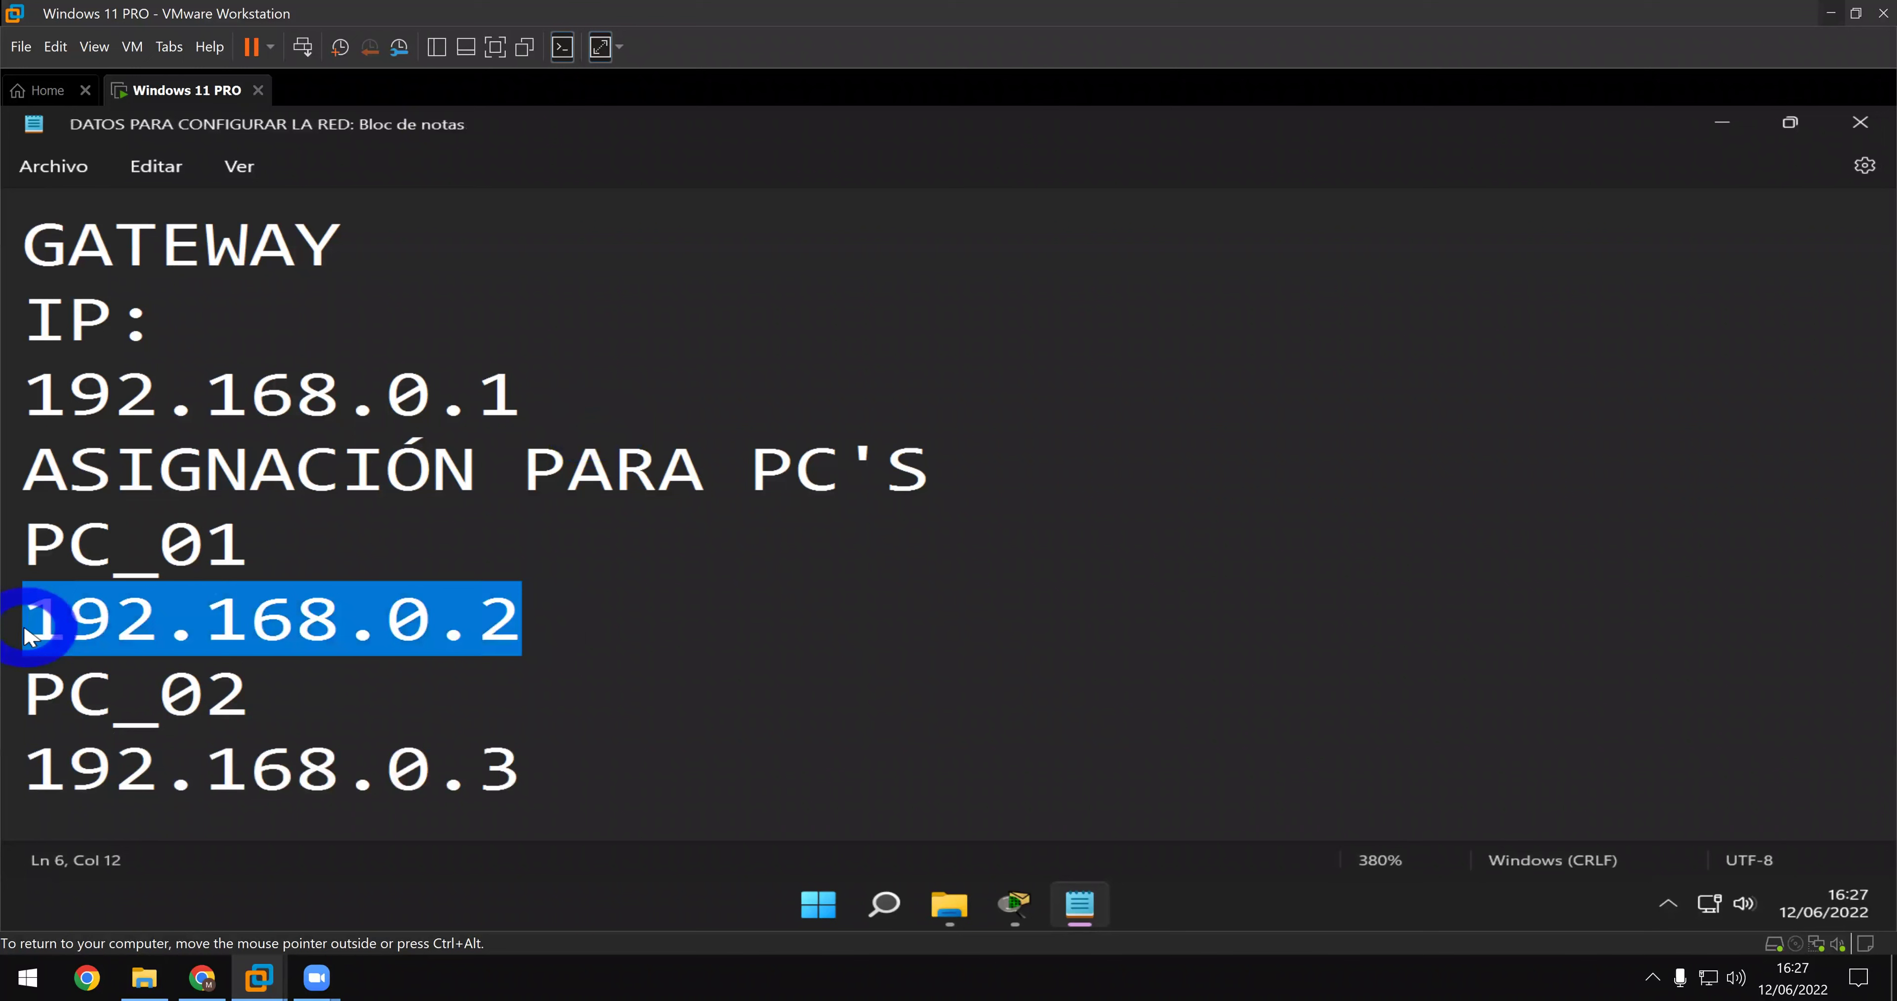
{"action": "right_click", "coordinate": [106, 630]}
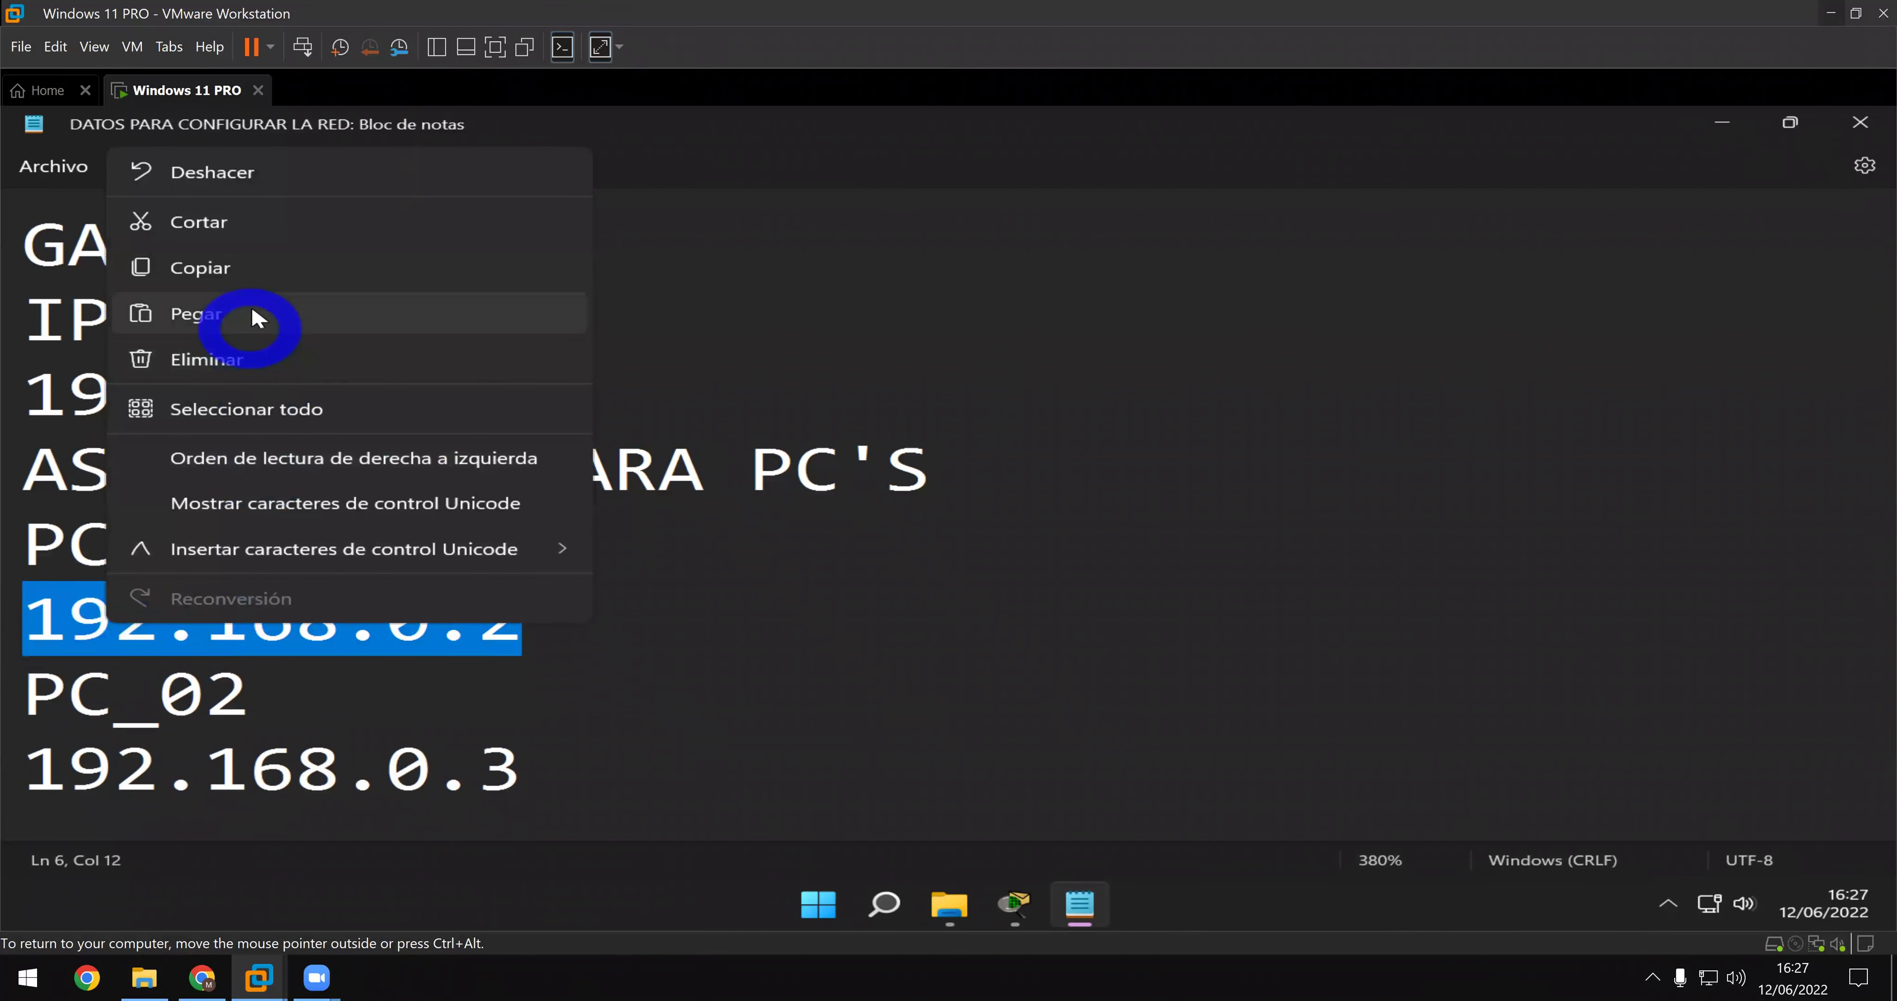
{"action": "left_click", "coordinate": [283, 266]}
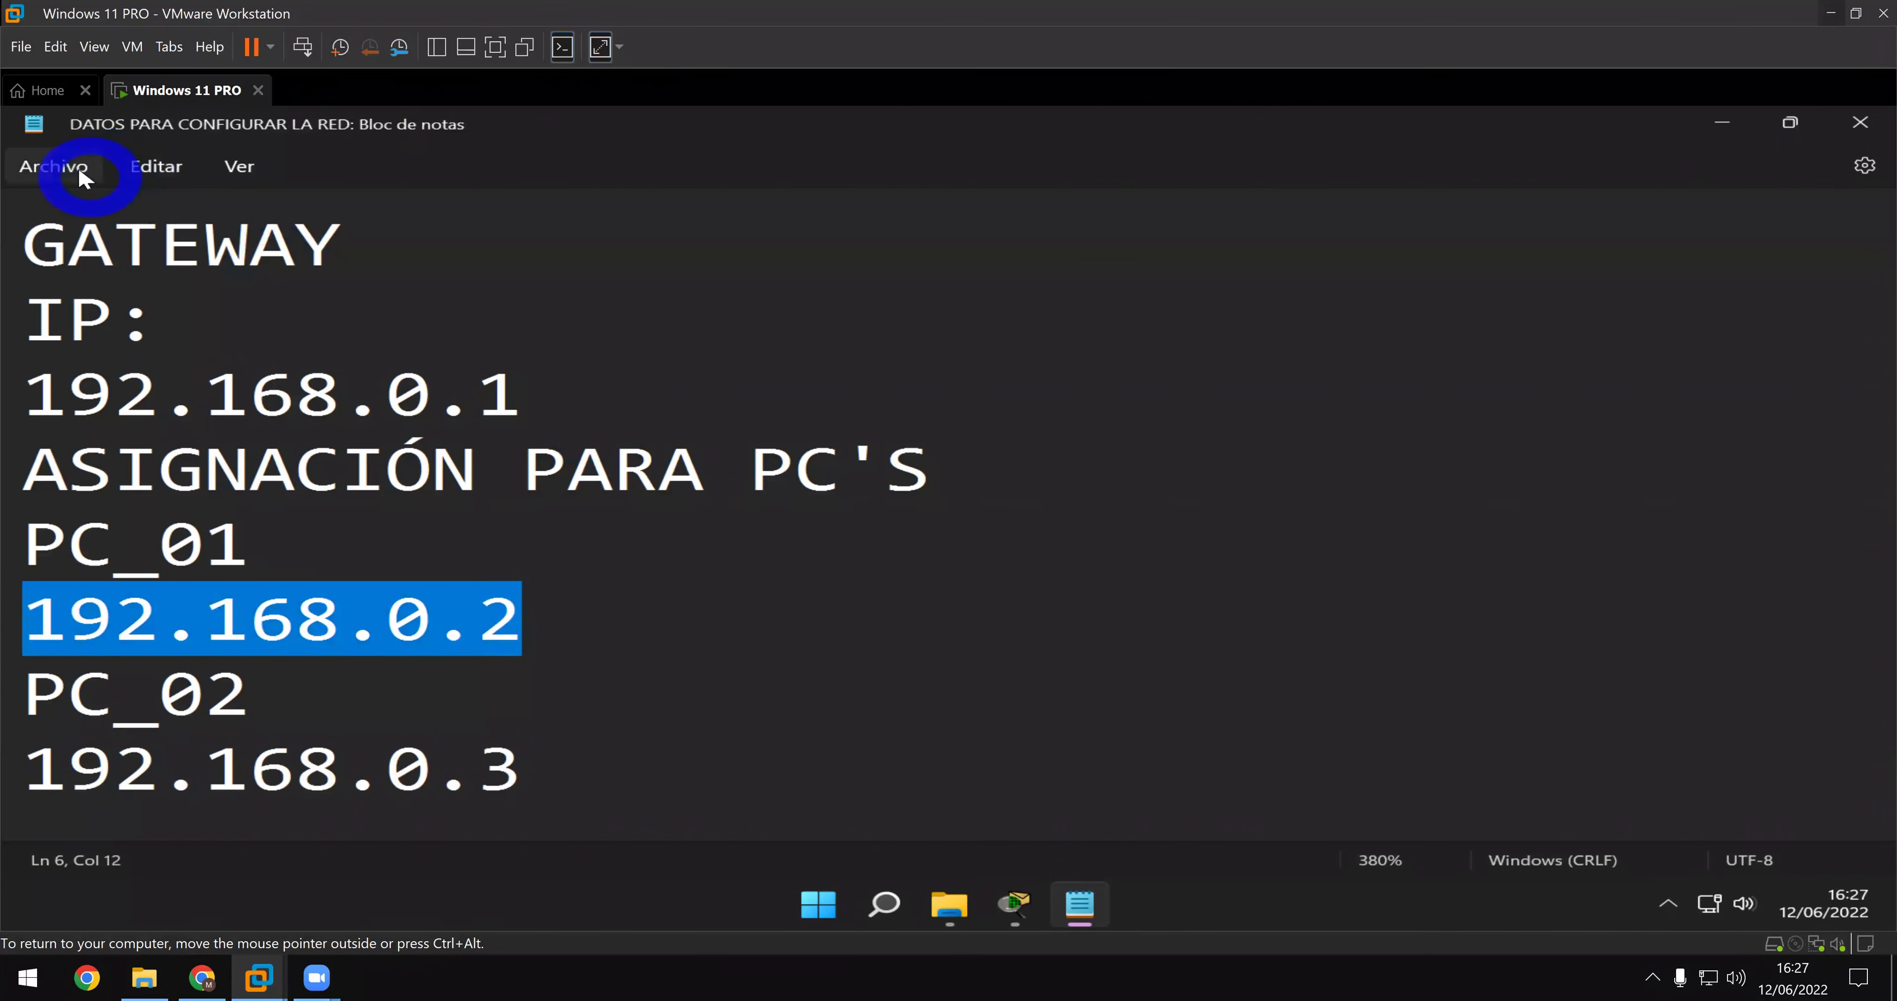
{"action": "left_click", "coordinate": [83, 176]}
{"action": "left_click", "coordinate": [94, 322]}
{"action": "left_click", "coordinate": [1886, 215]}
{"action": "left_click", "coordinate": [1732, 128]}
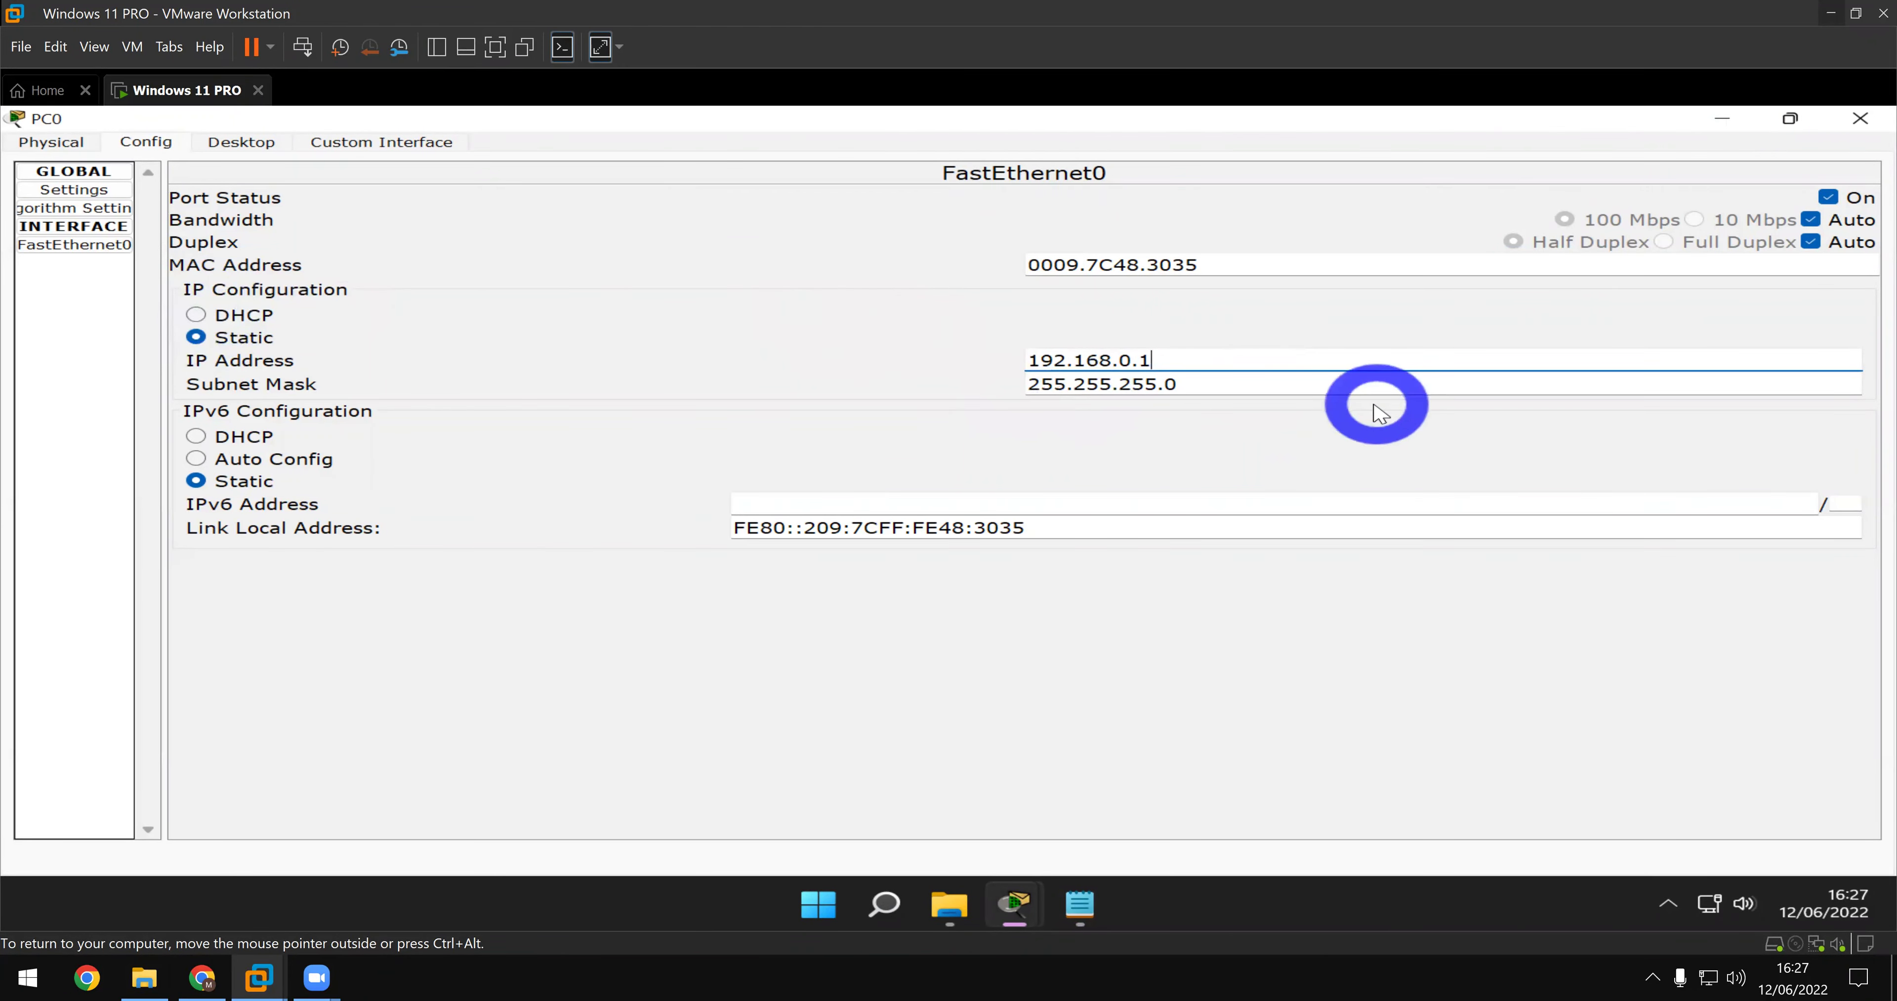
- Change the static IP address of PC0's FastEthernet0 interface to 192.168.0.2 and close its configuration window
{"action": "key", "text": "BackSpace"}
{"action": "type", "text": "2"}
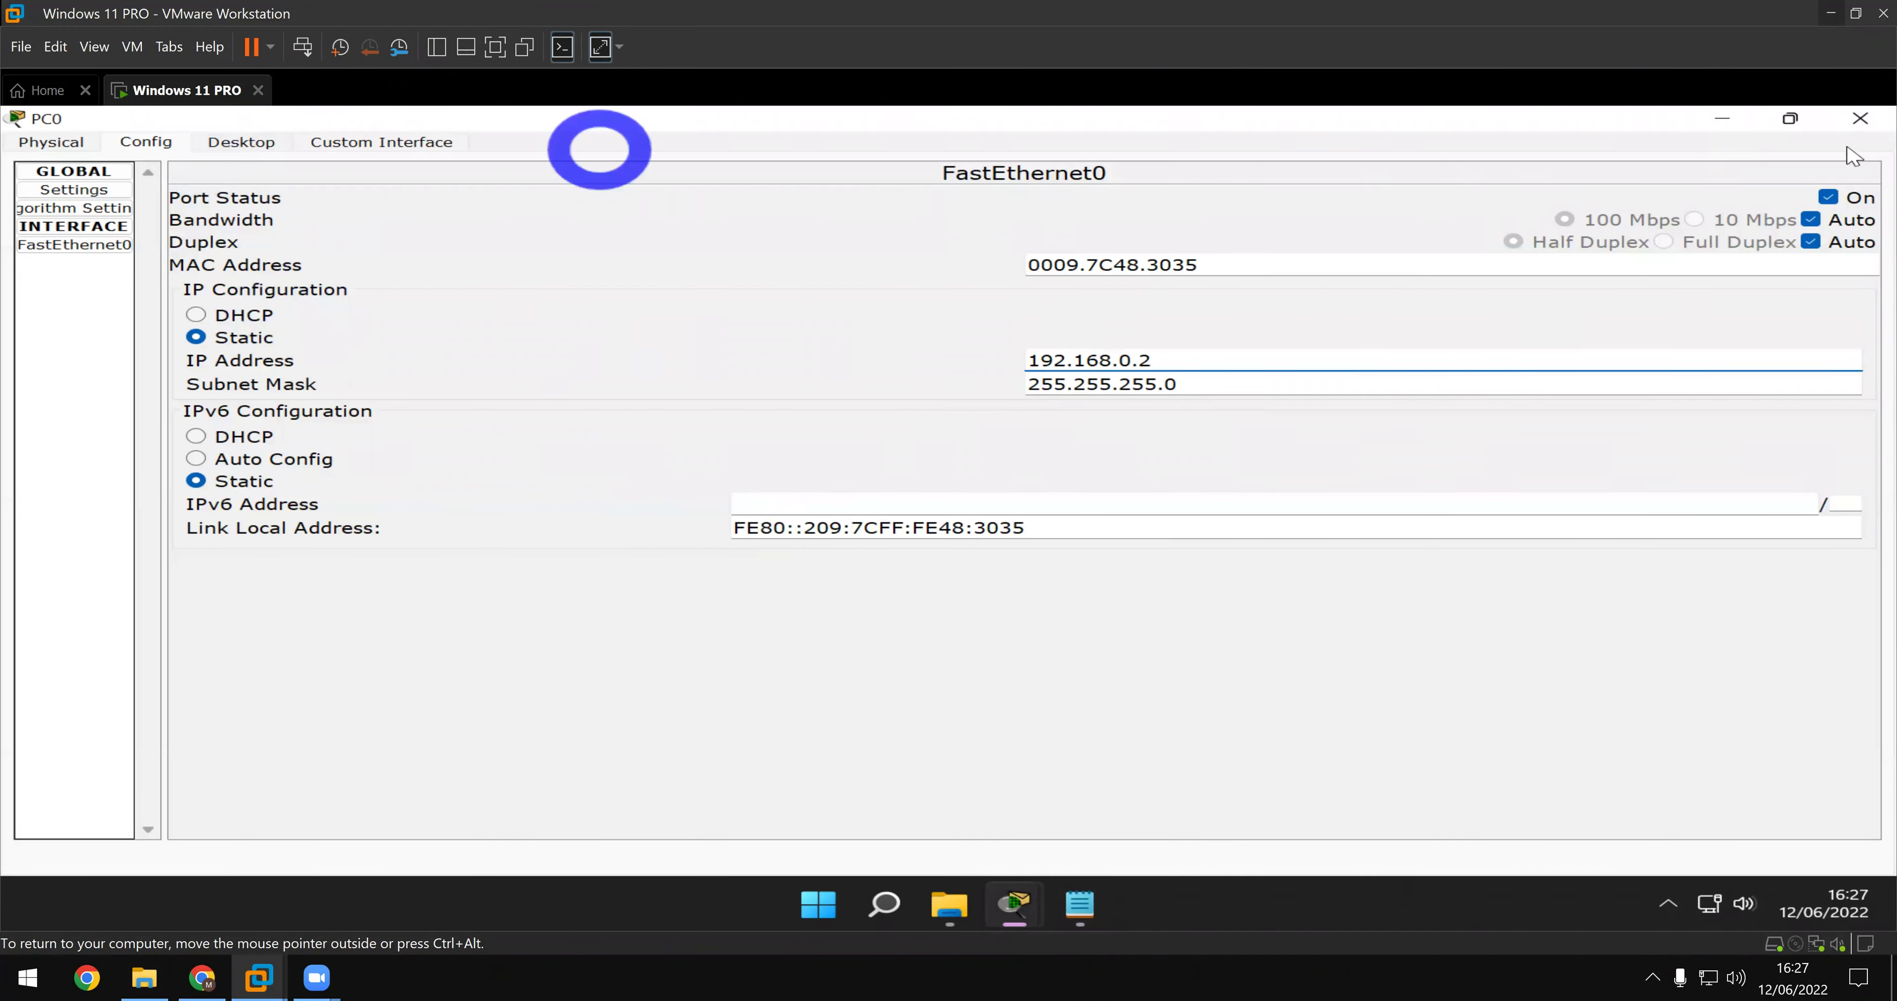
{"action": "left_click", "coordinate": [1857, 120]}
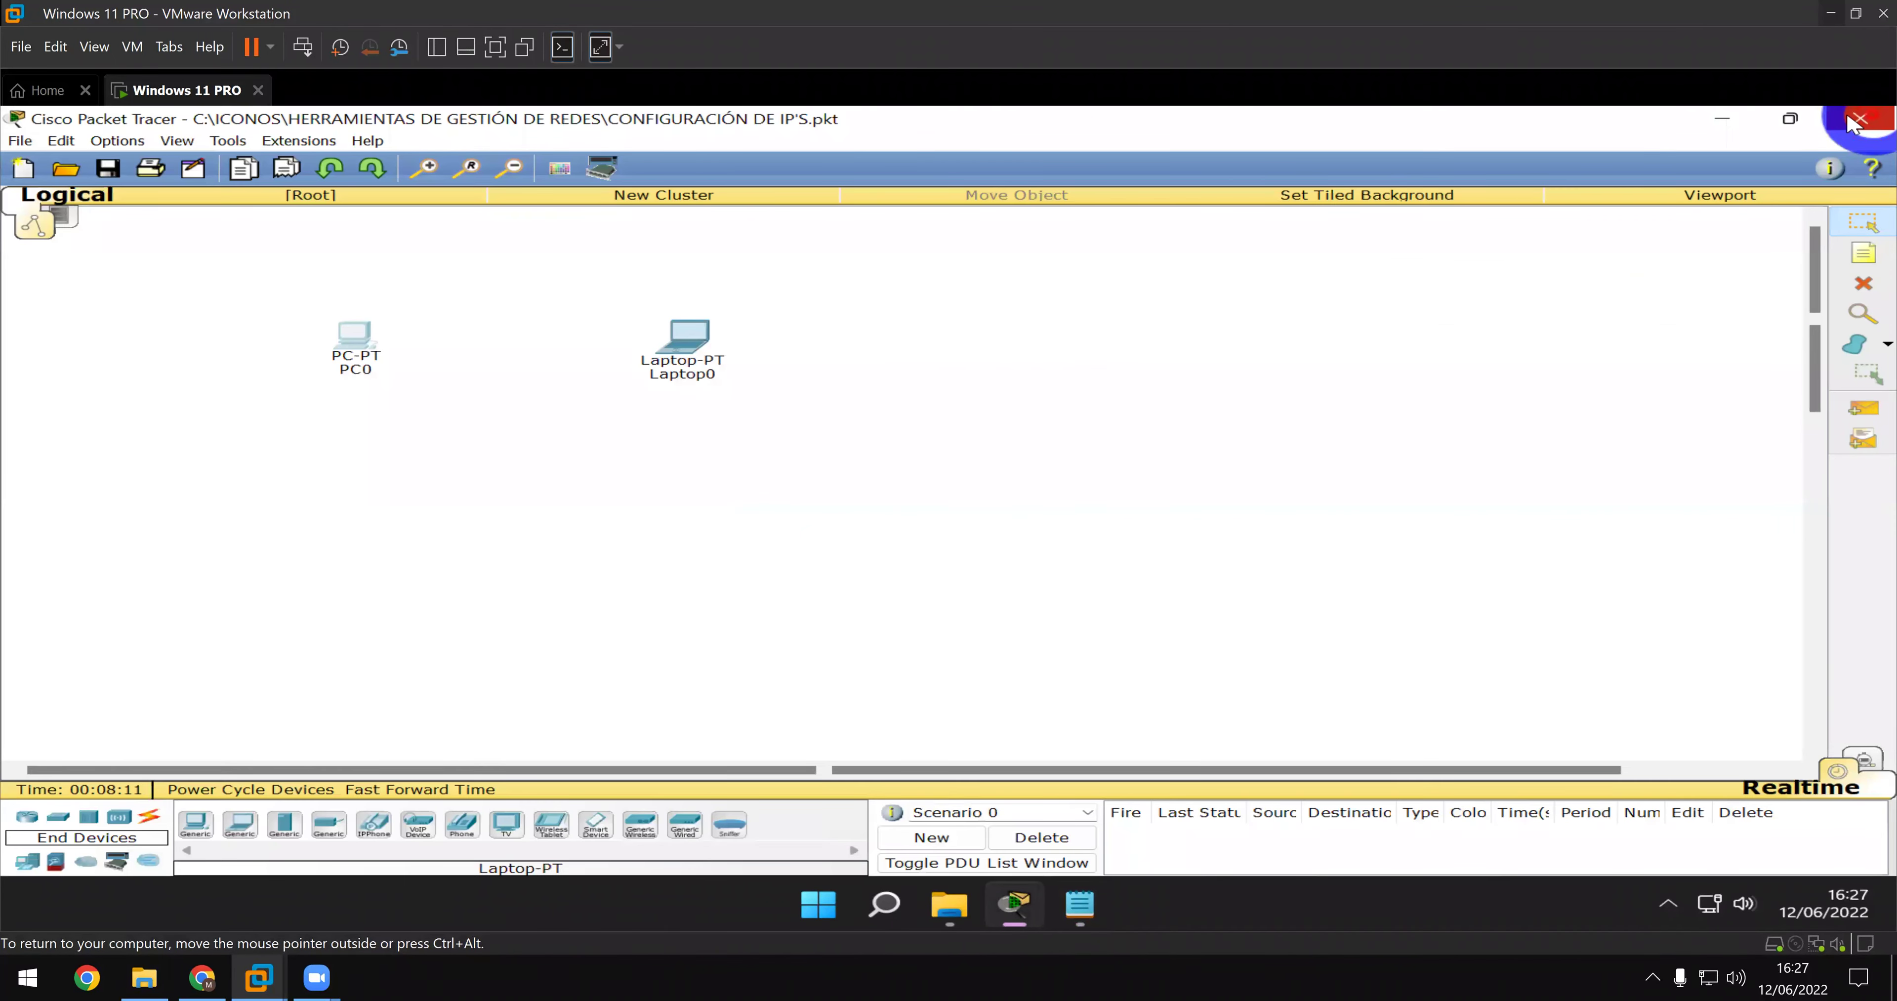
- Open Laptop0's configuration in a maximized window and set its static gateway to 192.168.0.1
{"action": "left_click", "coordinate": [684, 337]}
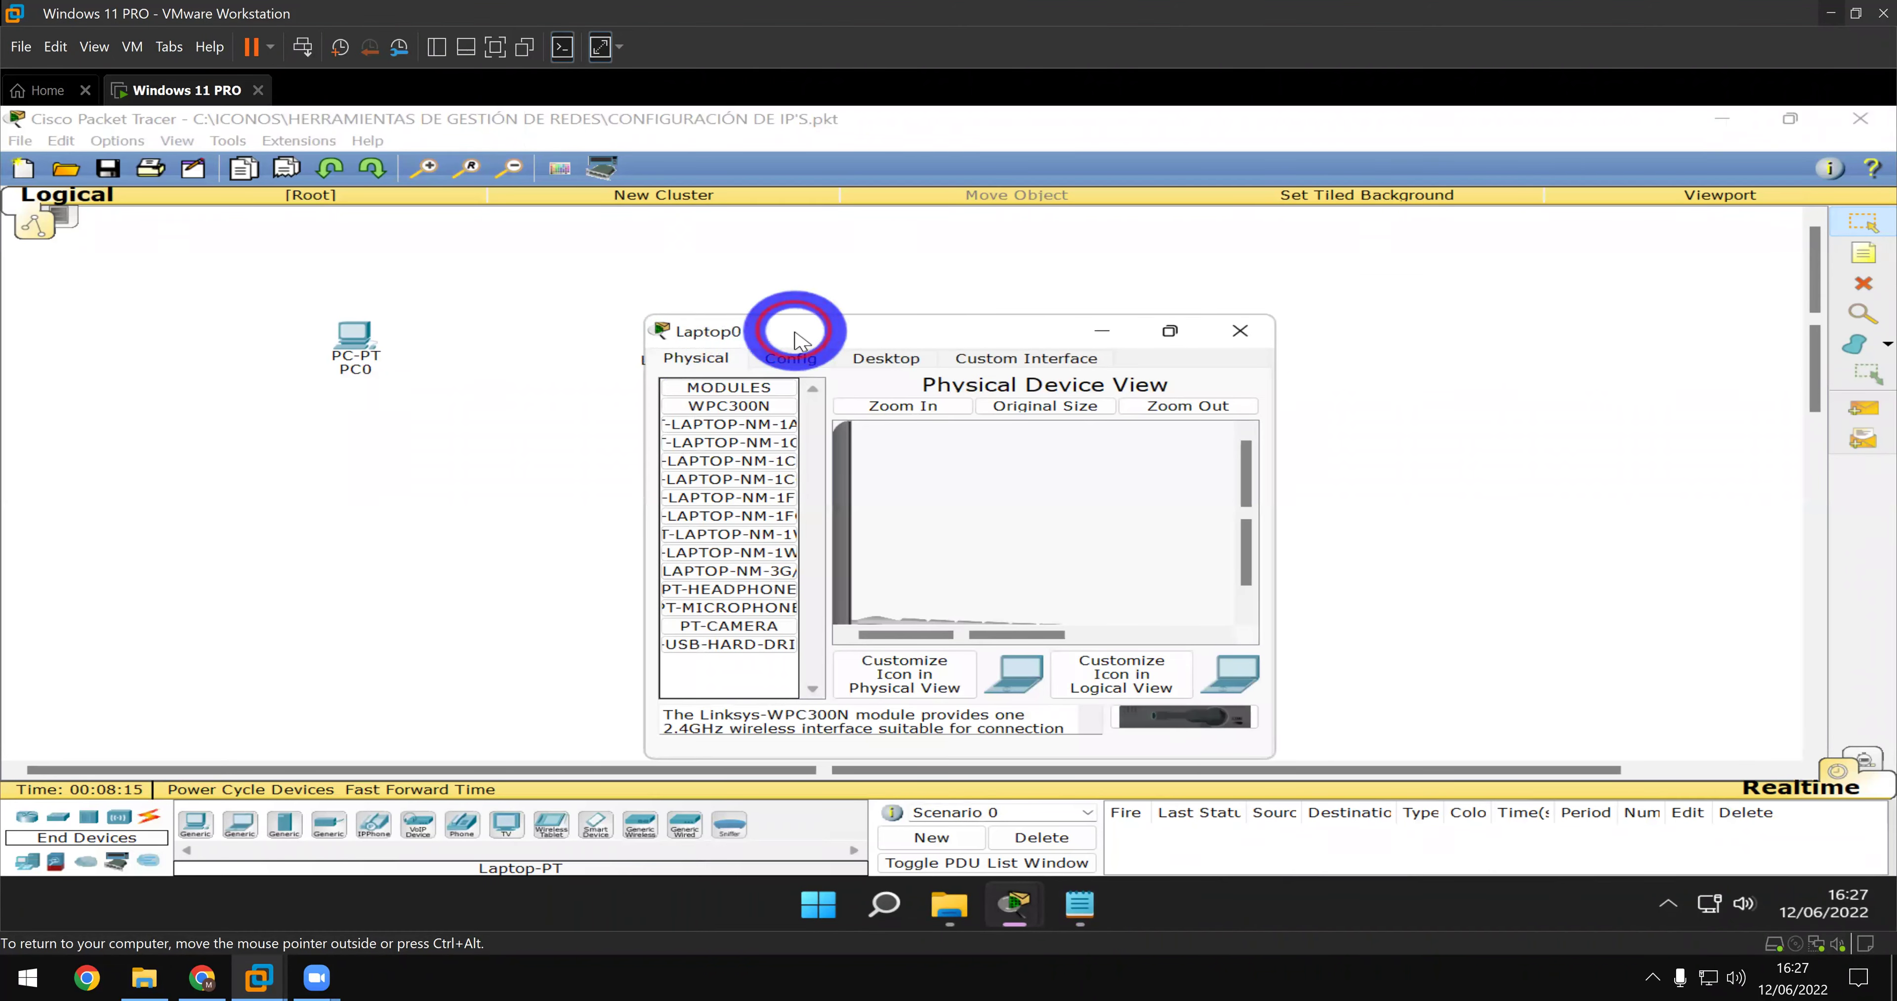
{"action": "double_click", "coordinate": [791, 330]}
{"action": "left_click", "coordinate": [146, 142]}
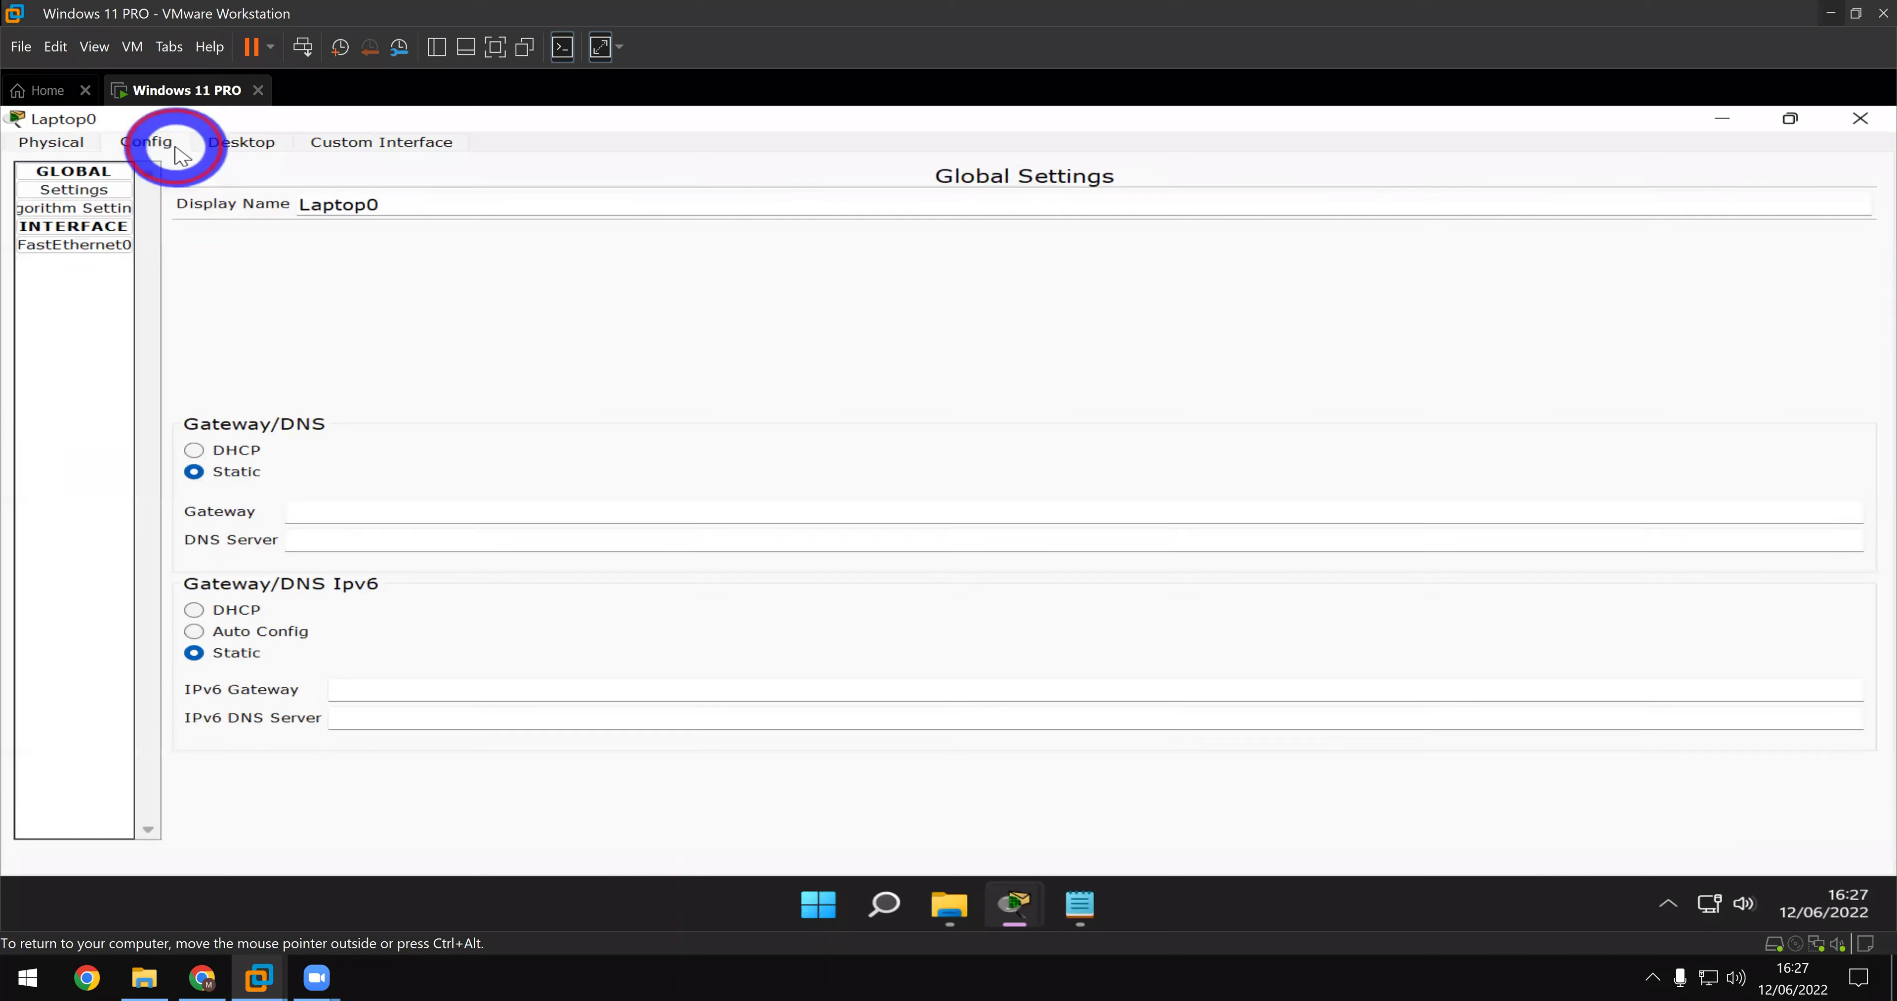
{"action": "left_click", "coordinate": [475, 507]}
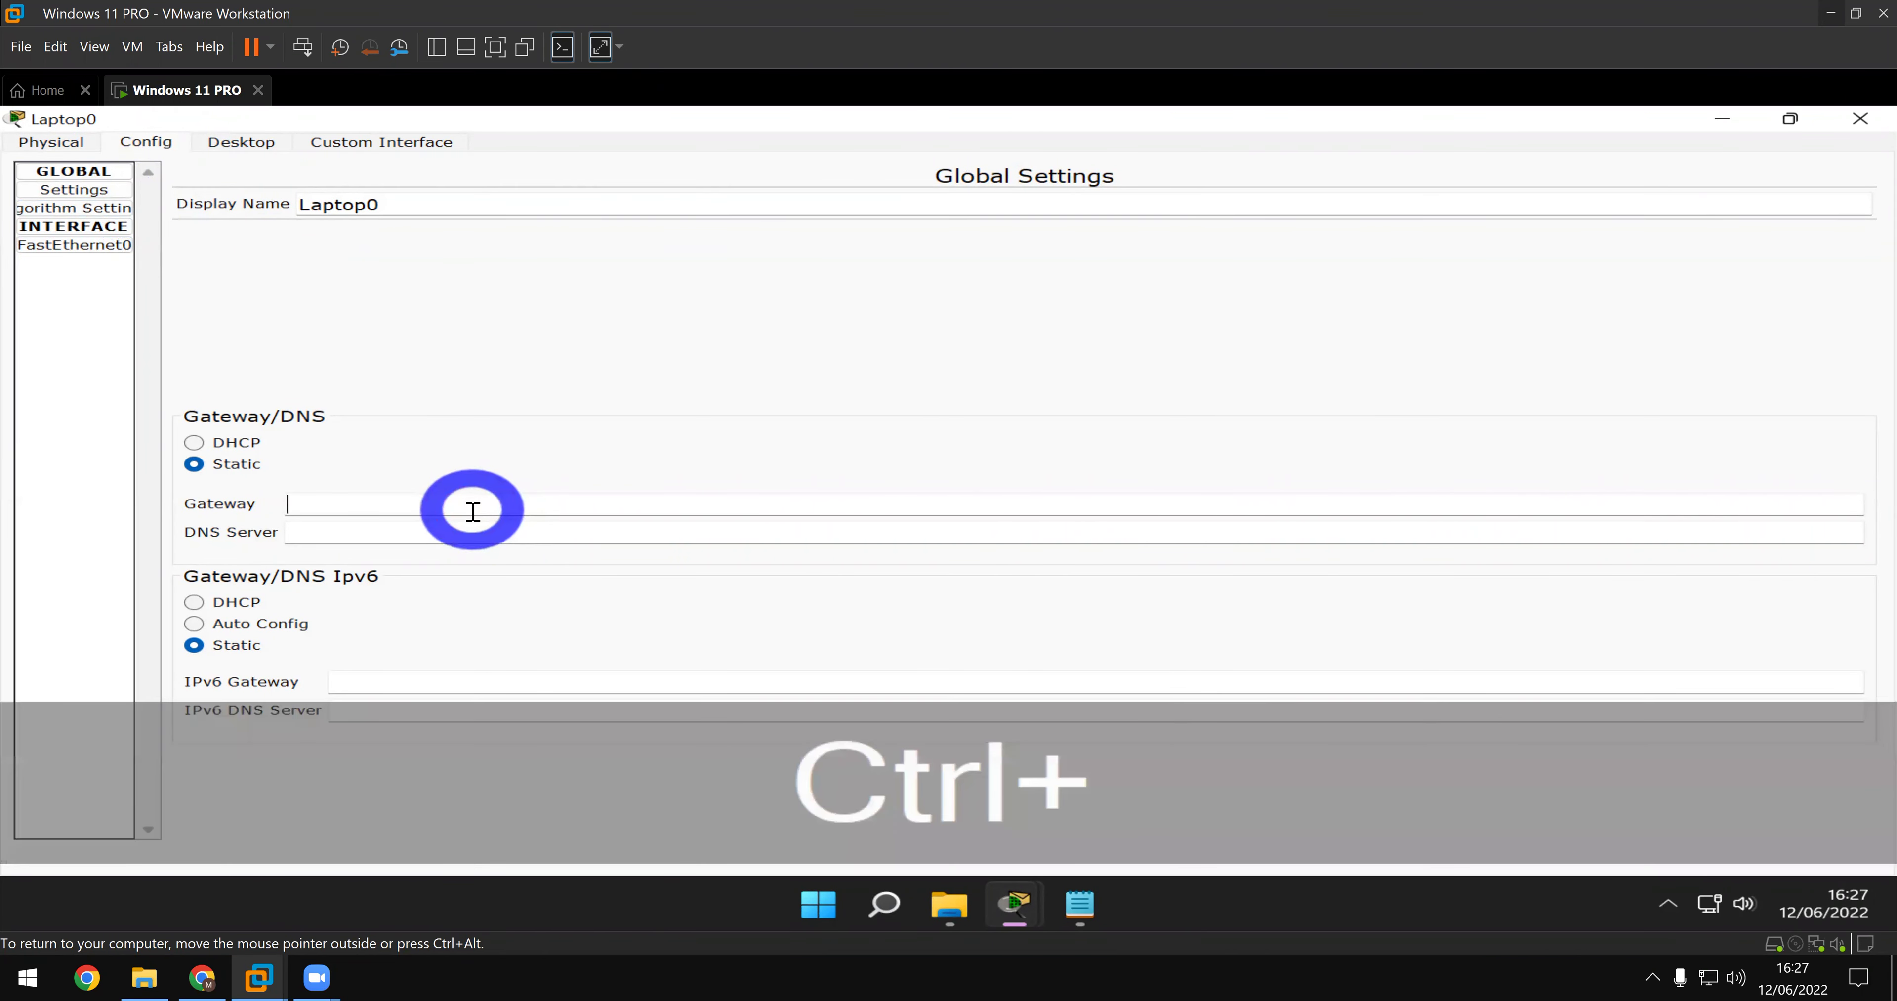
{"action": "key", "text": "ctrl+v"}
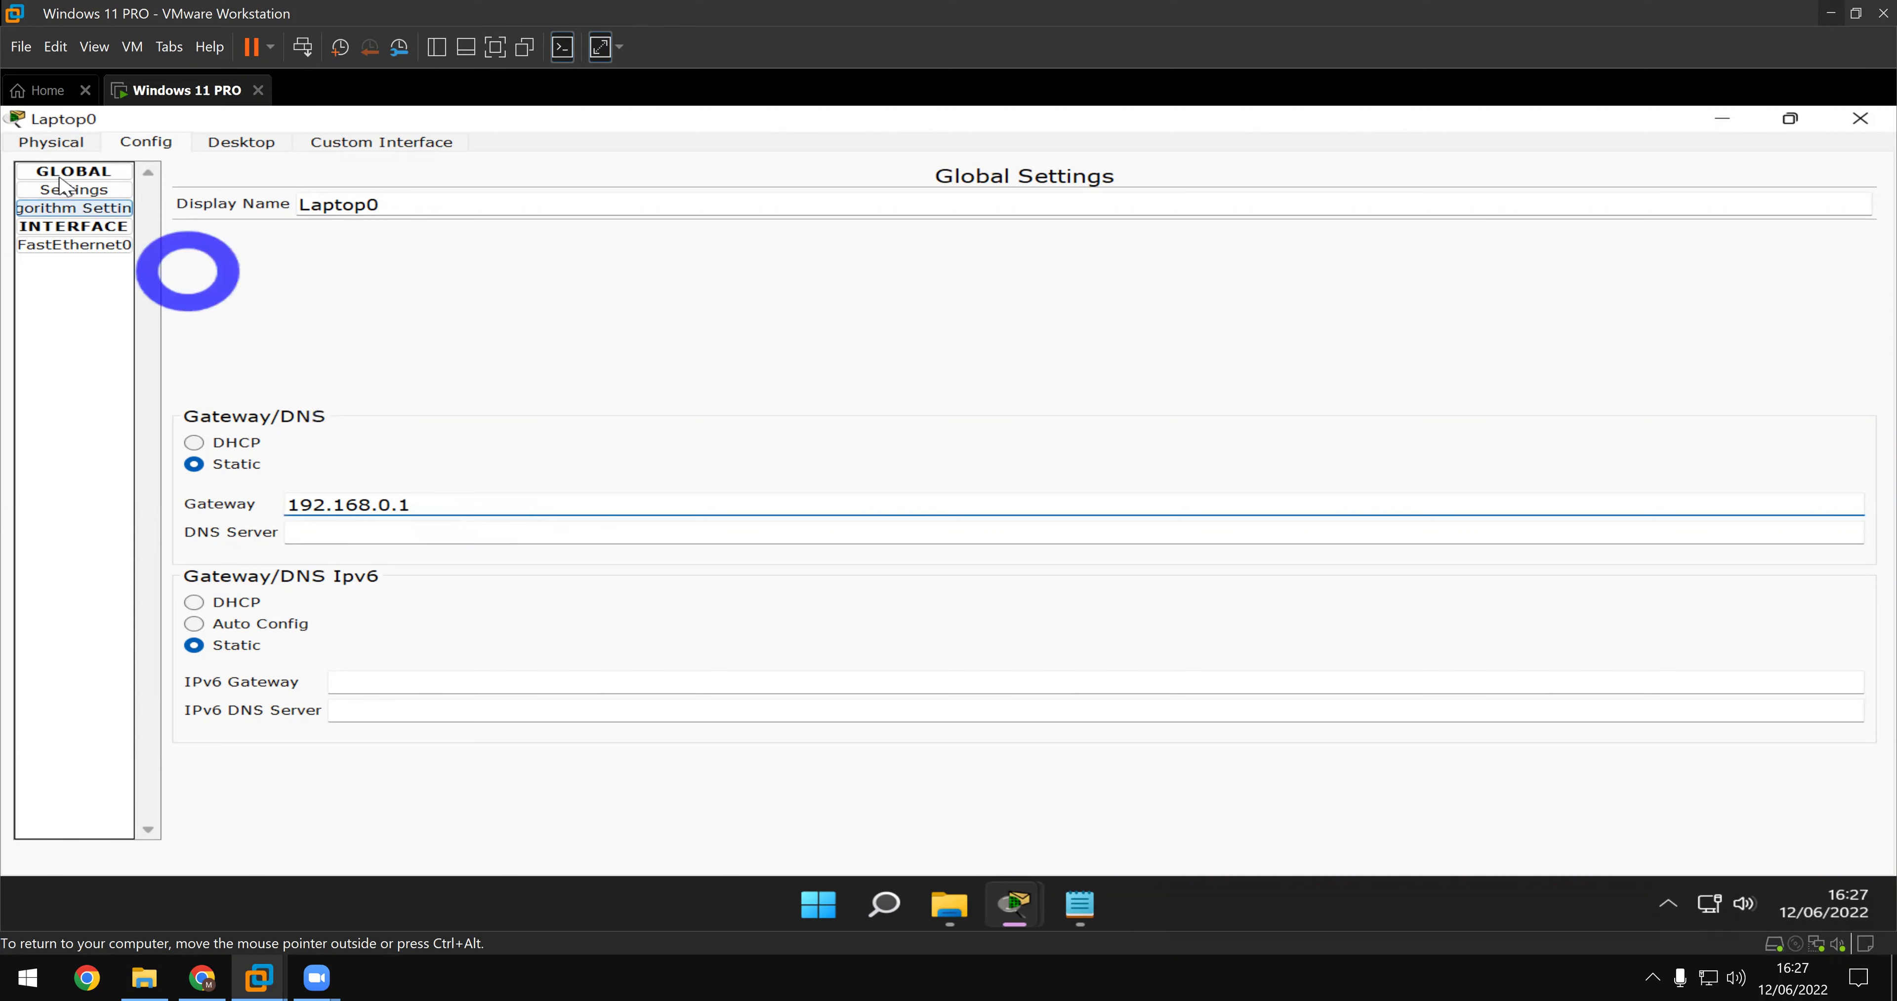
- Give Laptop0's FastEthernet0 interface the static IP address 192.168.0.3 with the subnet mask 255.255.255.0
{"action": "left_click", "coordinate": [88, 246]}
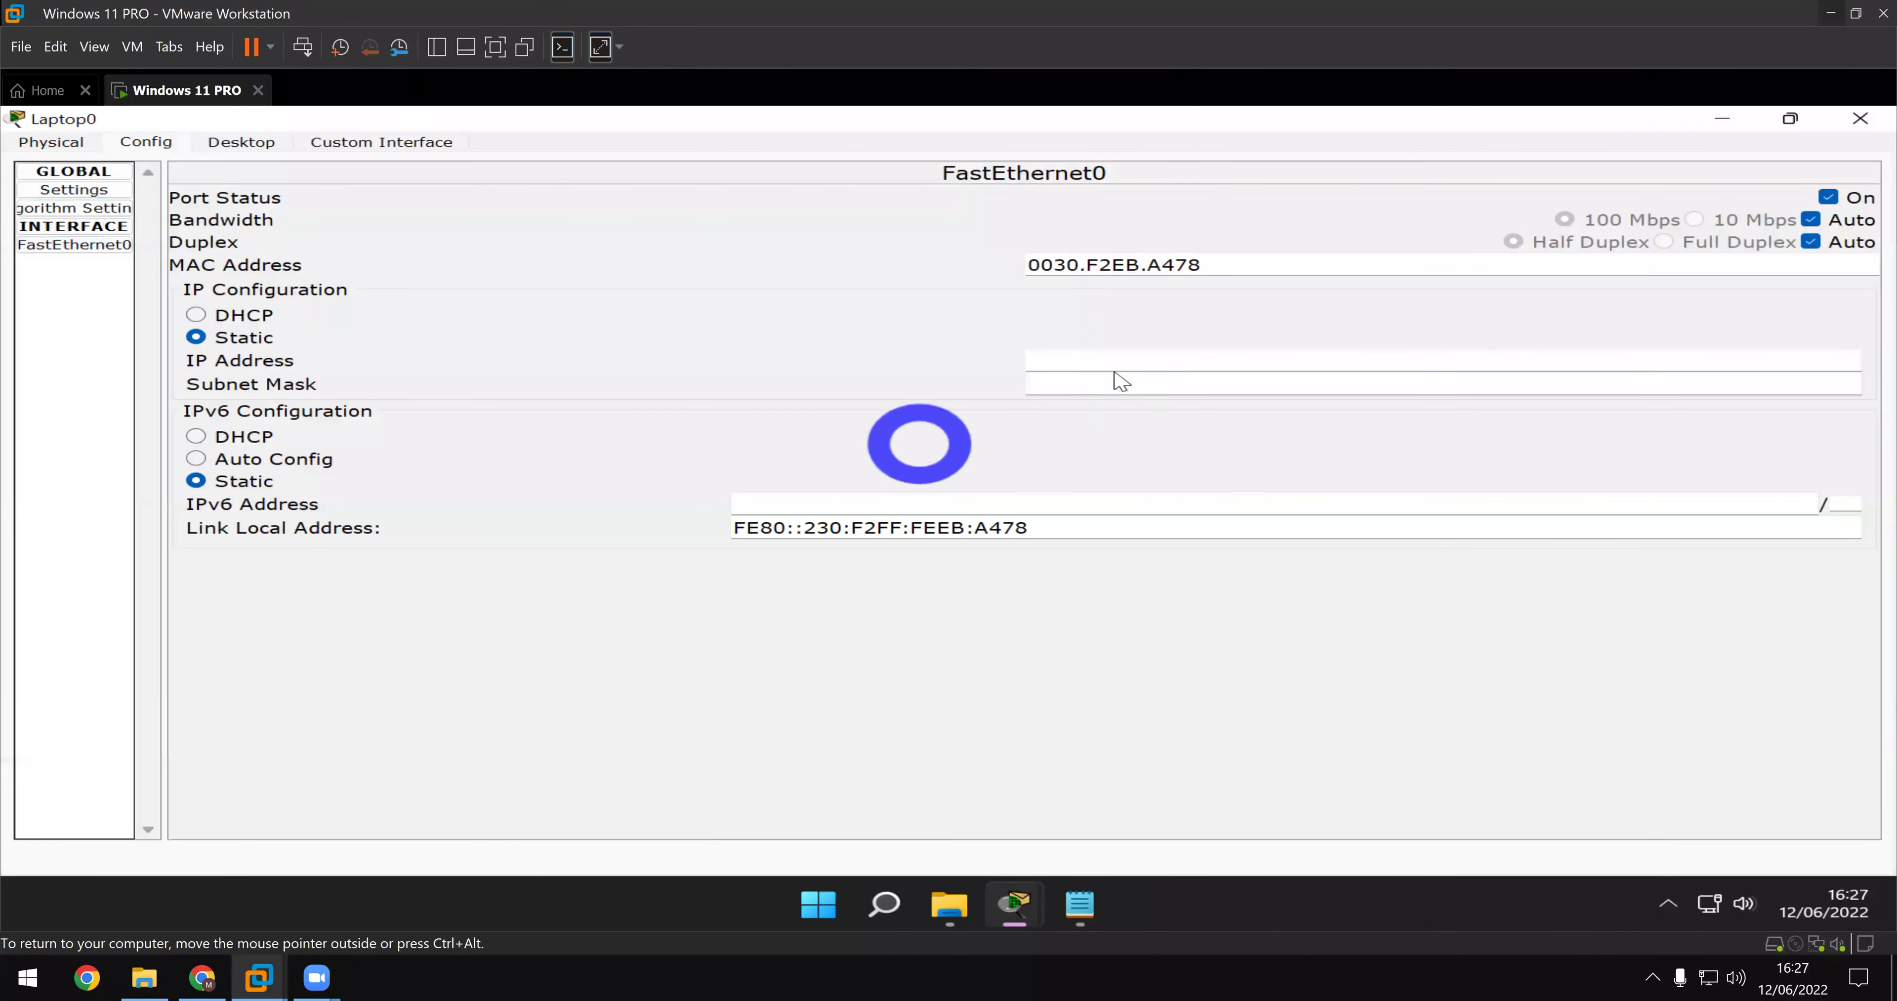
{"action": "left_click", "coordinate": [1085, 363]}
{"action": "key", "text": "ctrl+v"}
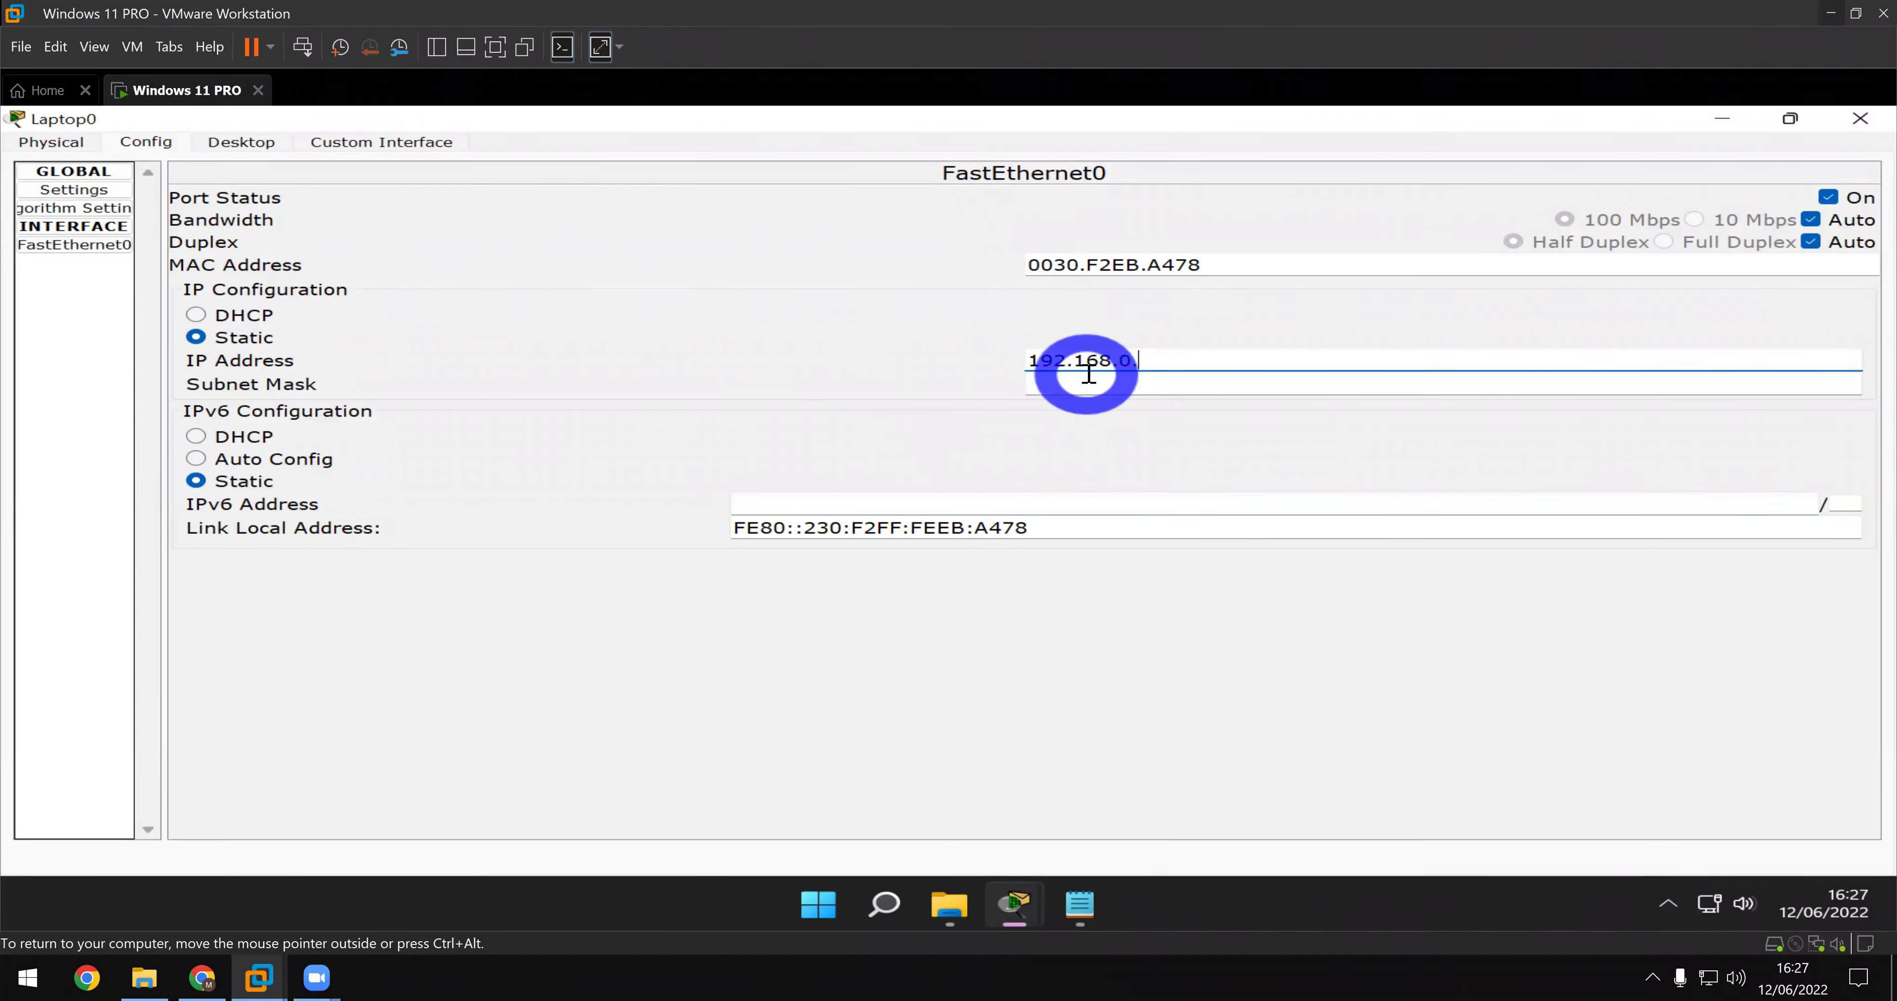
{"action": "left_click", "coordinate": [1087, 380]}
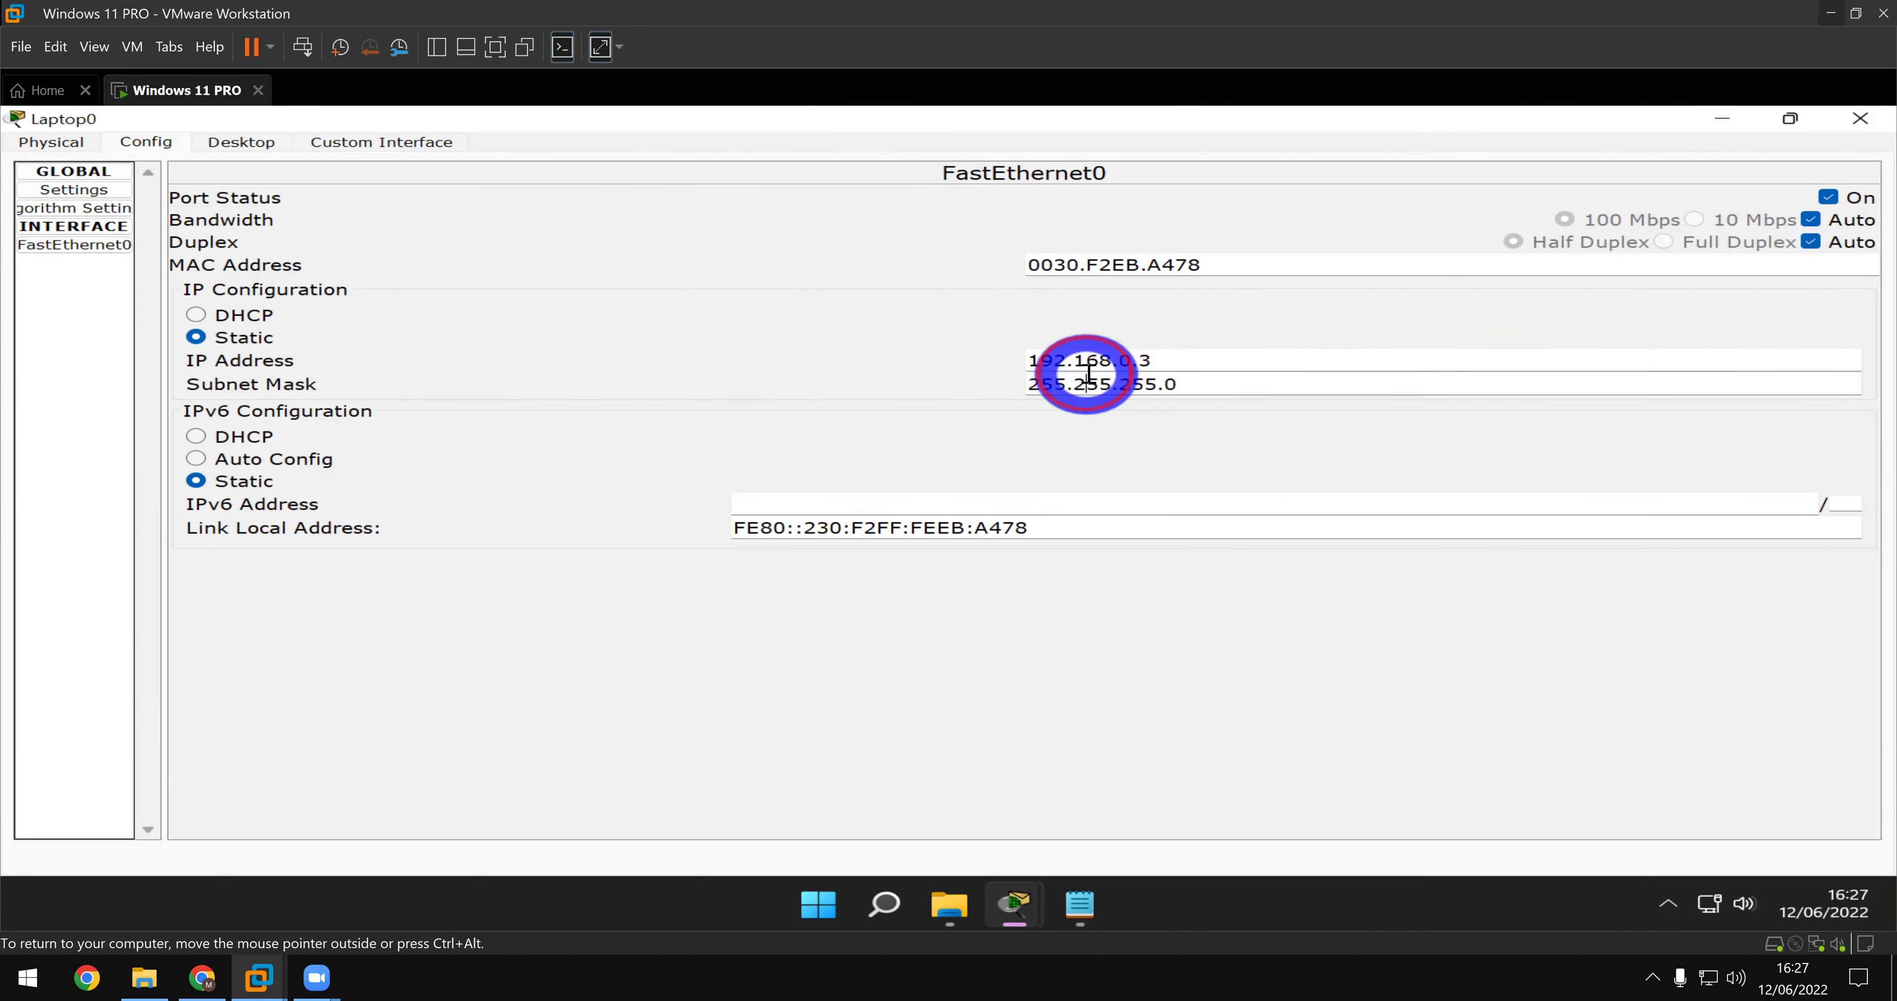
{"action": "left_click", "coordinate": [1223, 381]}
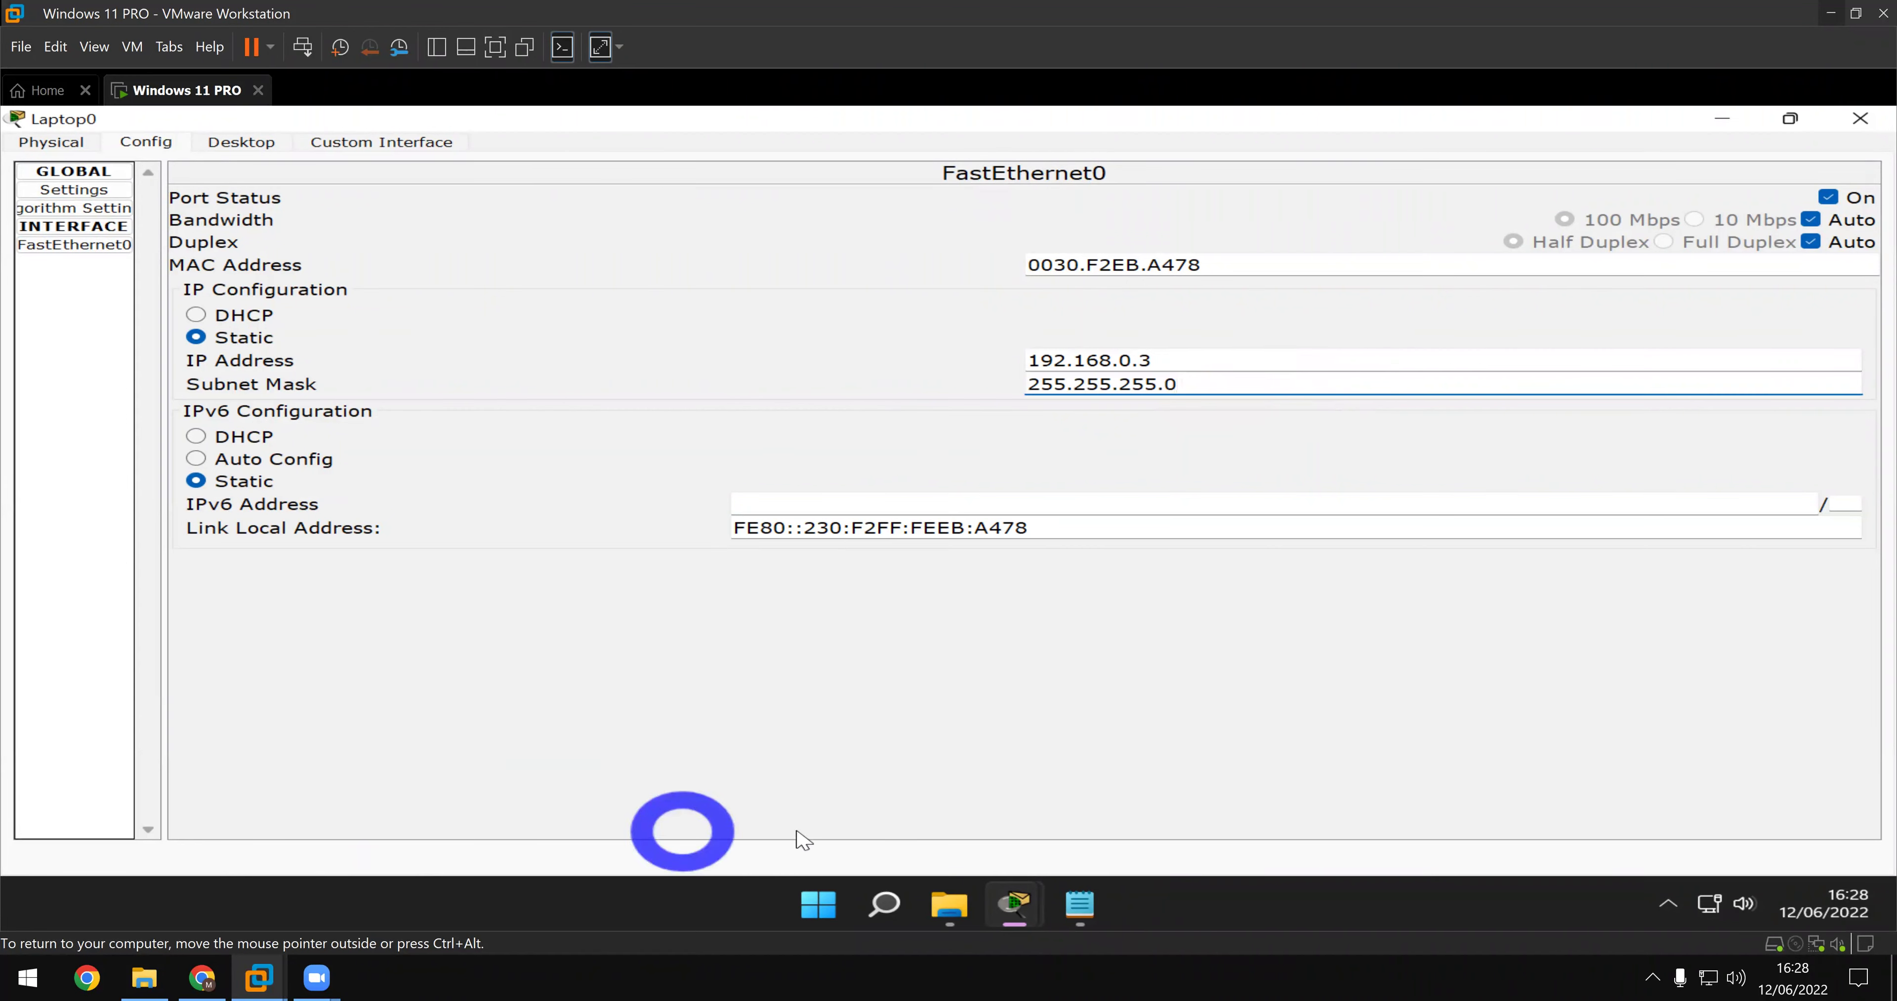
- Return to the DATOS PARA CONFIGURAR LA RED note and add 255.255.255.0 on a new line below PC_01's address
{"action": "left_click", "coordinate": [1075, 904]}
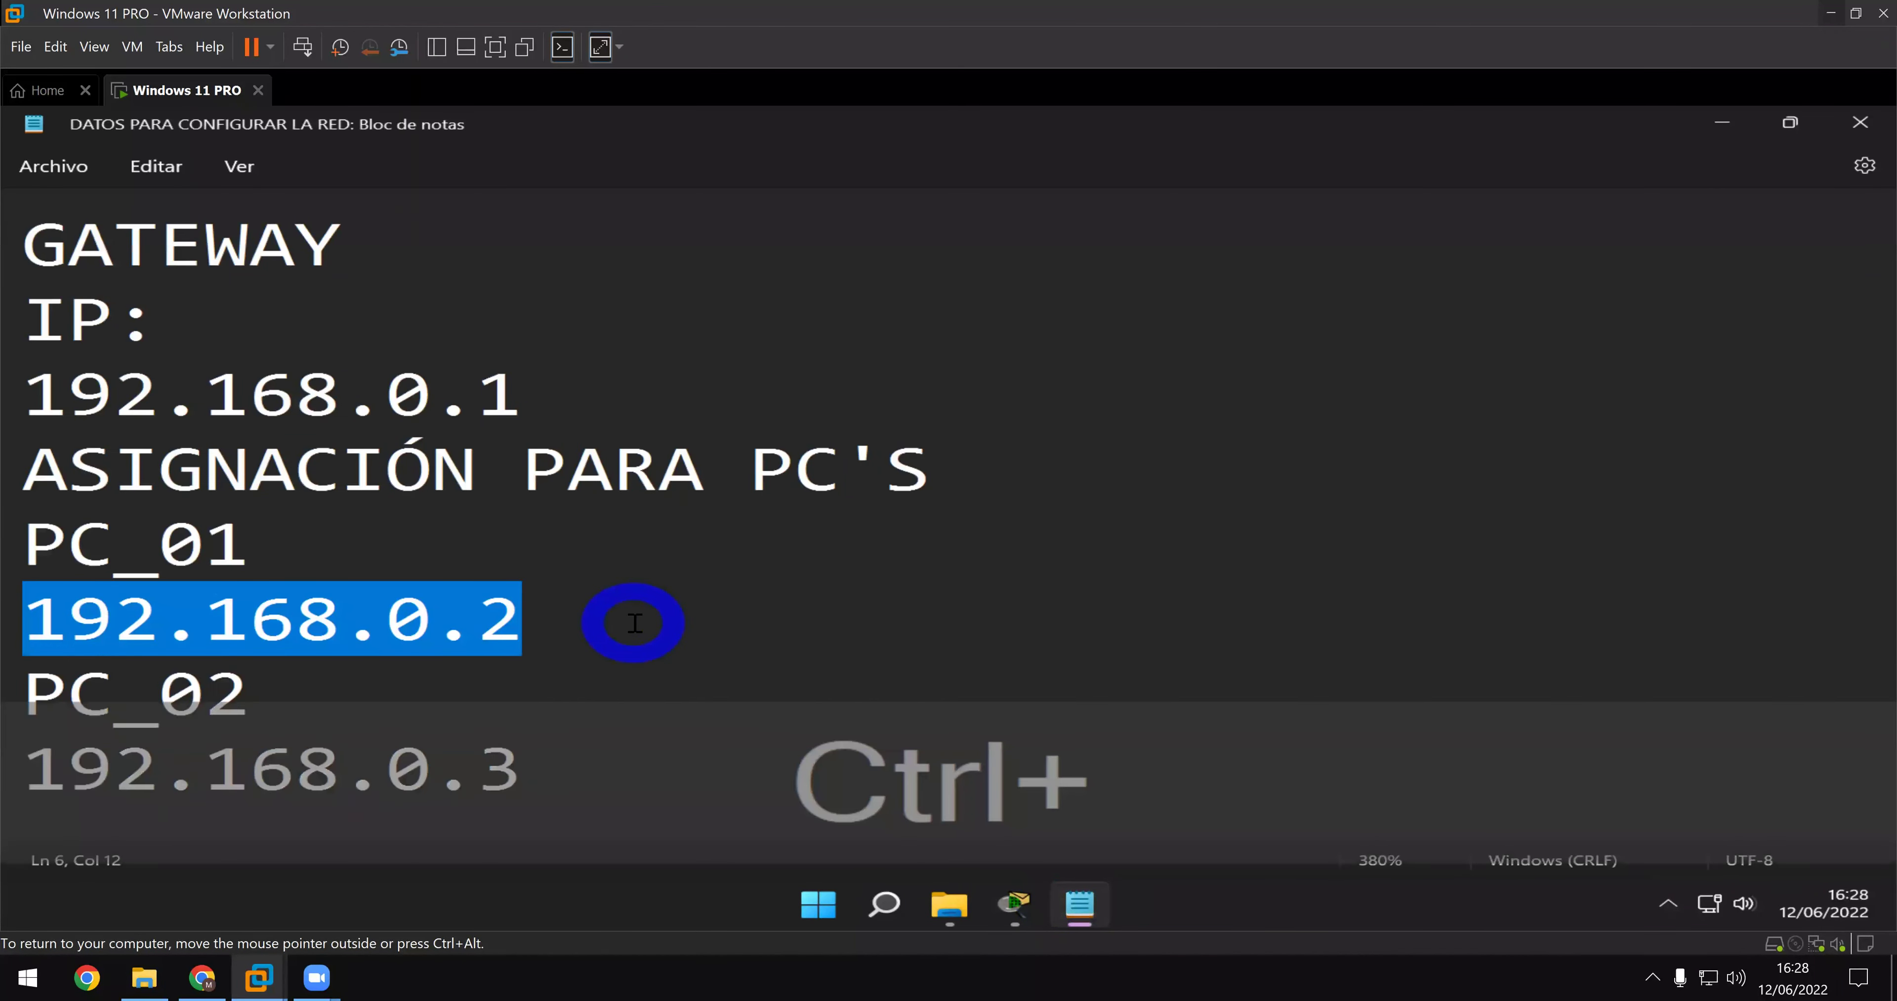
{"action": "scroll", "coordinate": [635, 623], "scroll_direction": "down", "scroll_amount": 3, "text": "ctrl"}
{"action": "scroll", "coordinate": [583, 587], "scroll_direction": "down", "scroll_amount": 1, "text": "ctrl"}
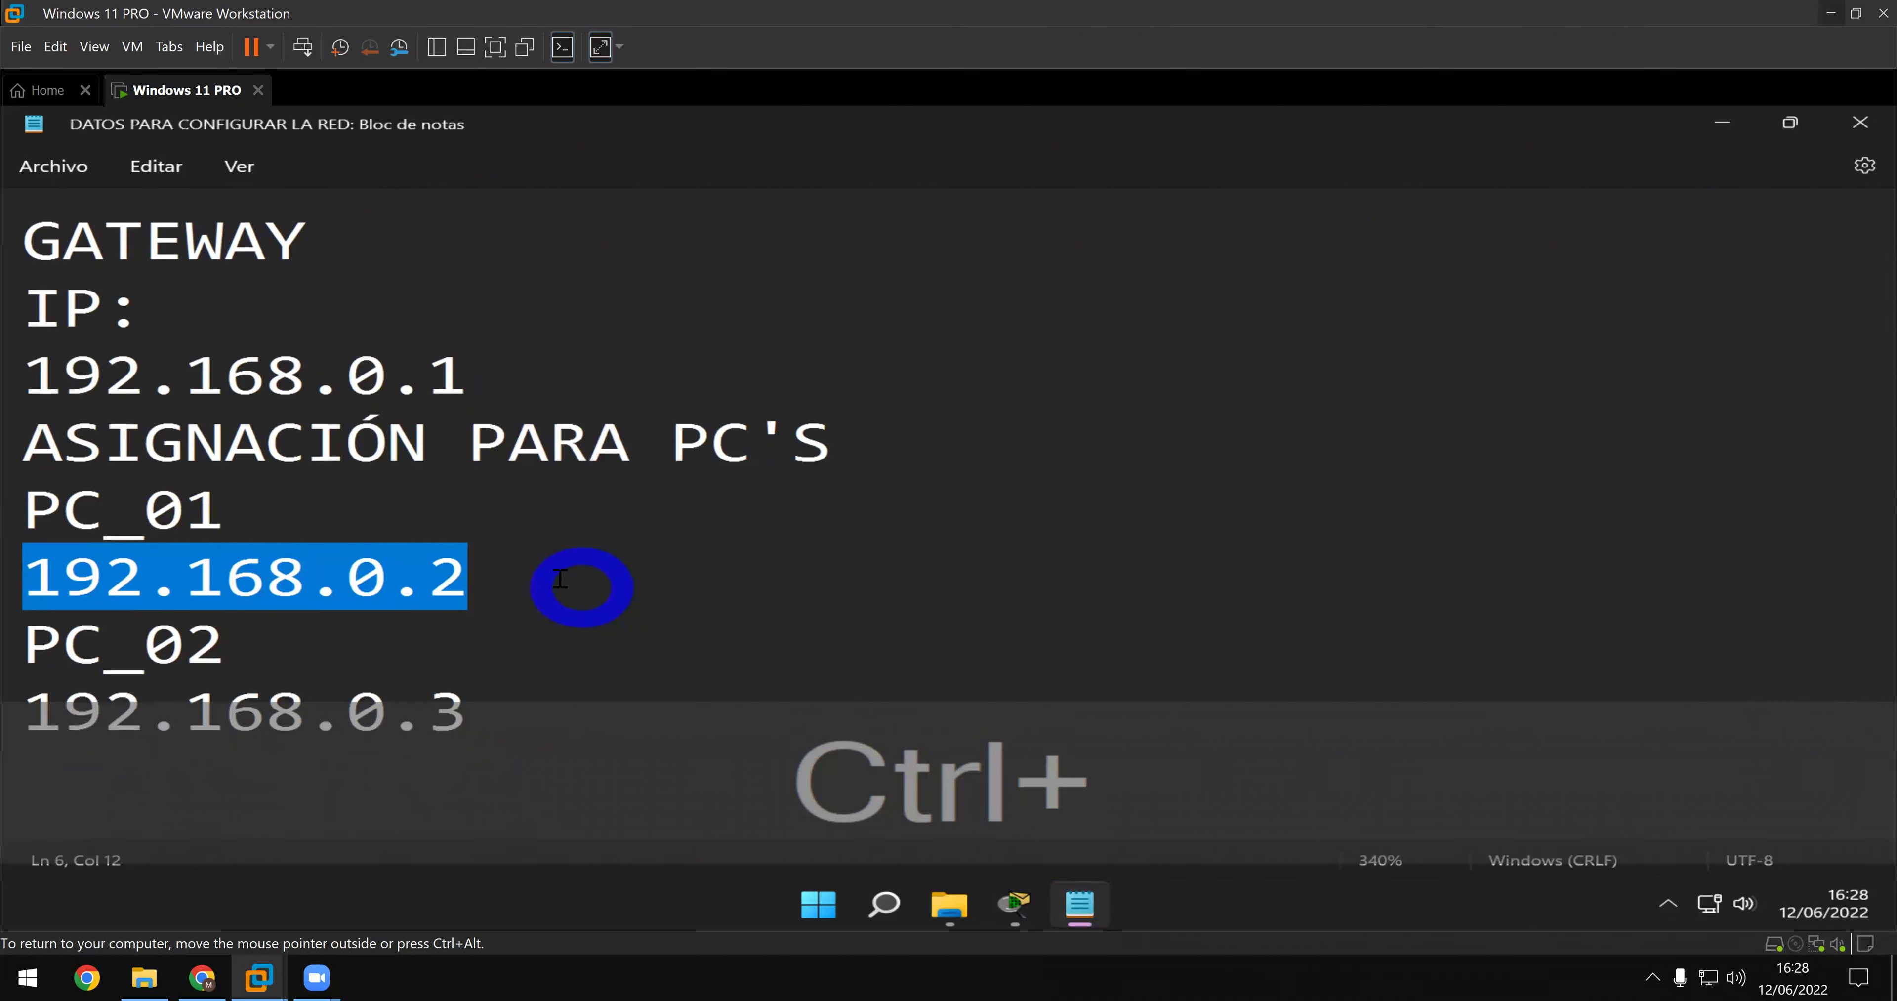
{"action": "left_click", "coordinate": [547, 574]}
{"action": "key", "text": "Return"}
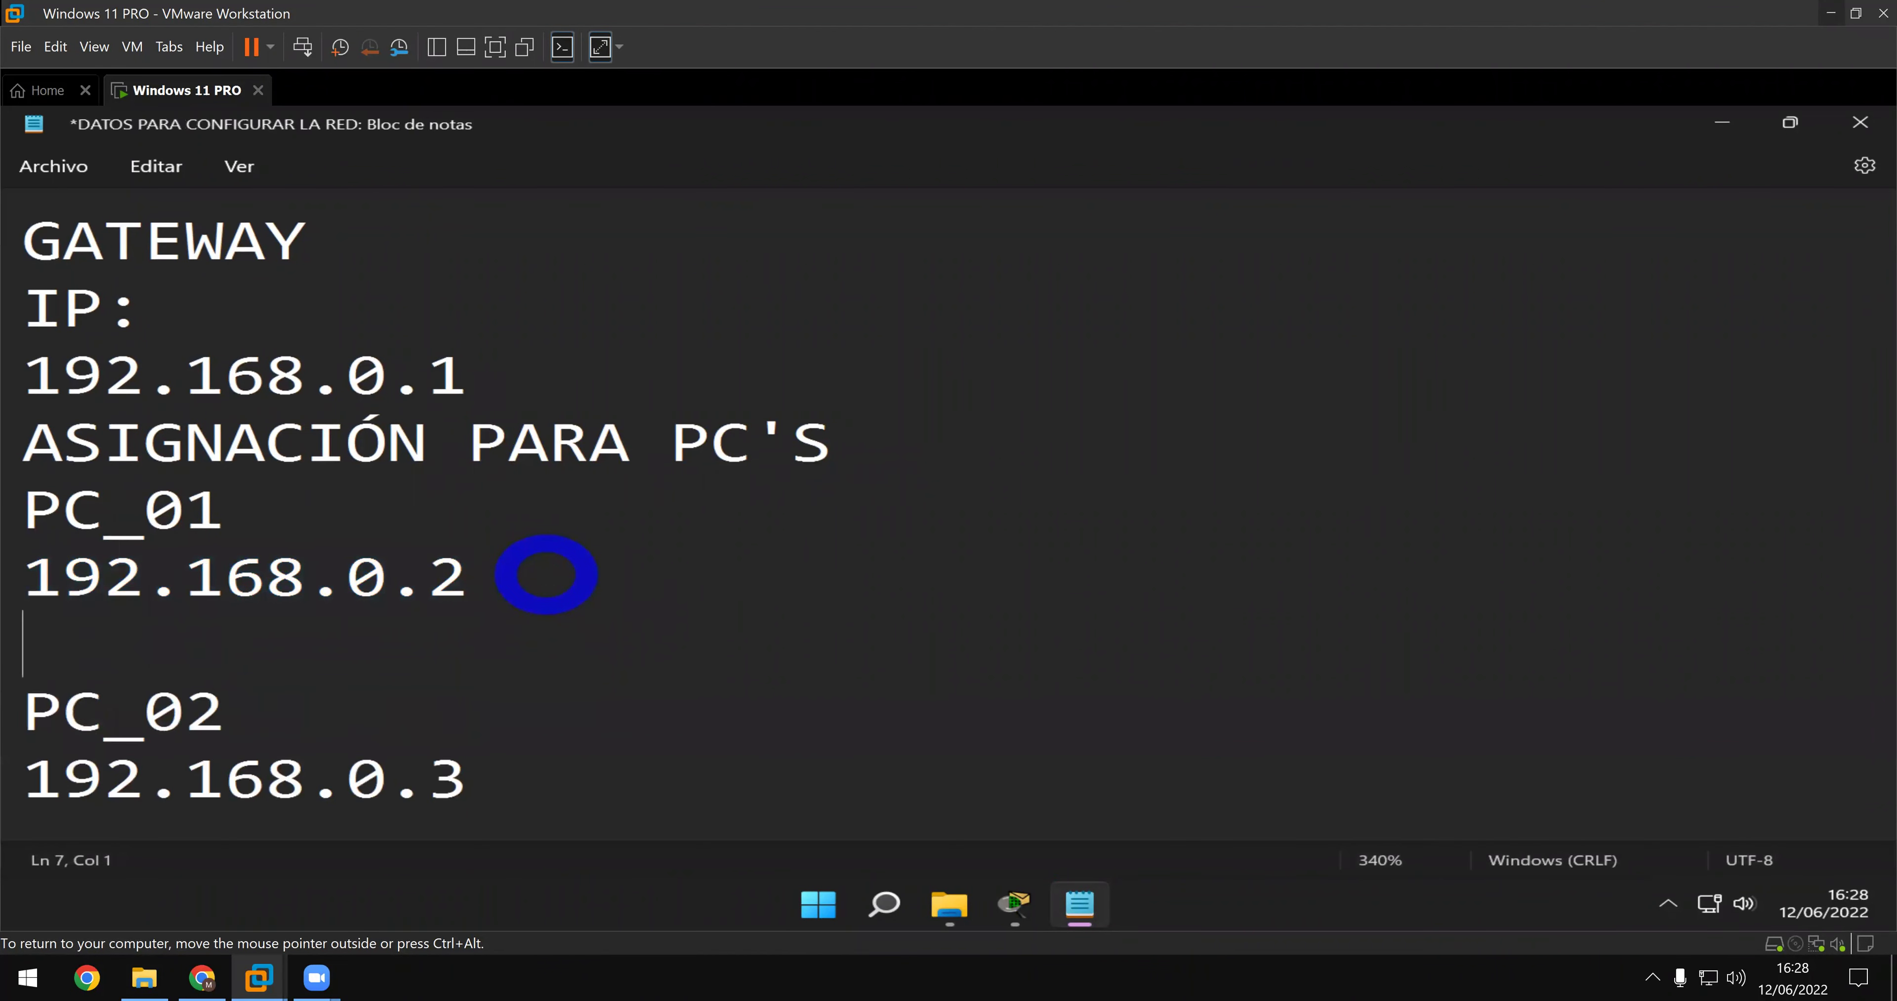
{"action": "type", "text": "255.255"}
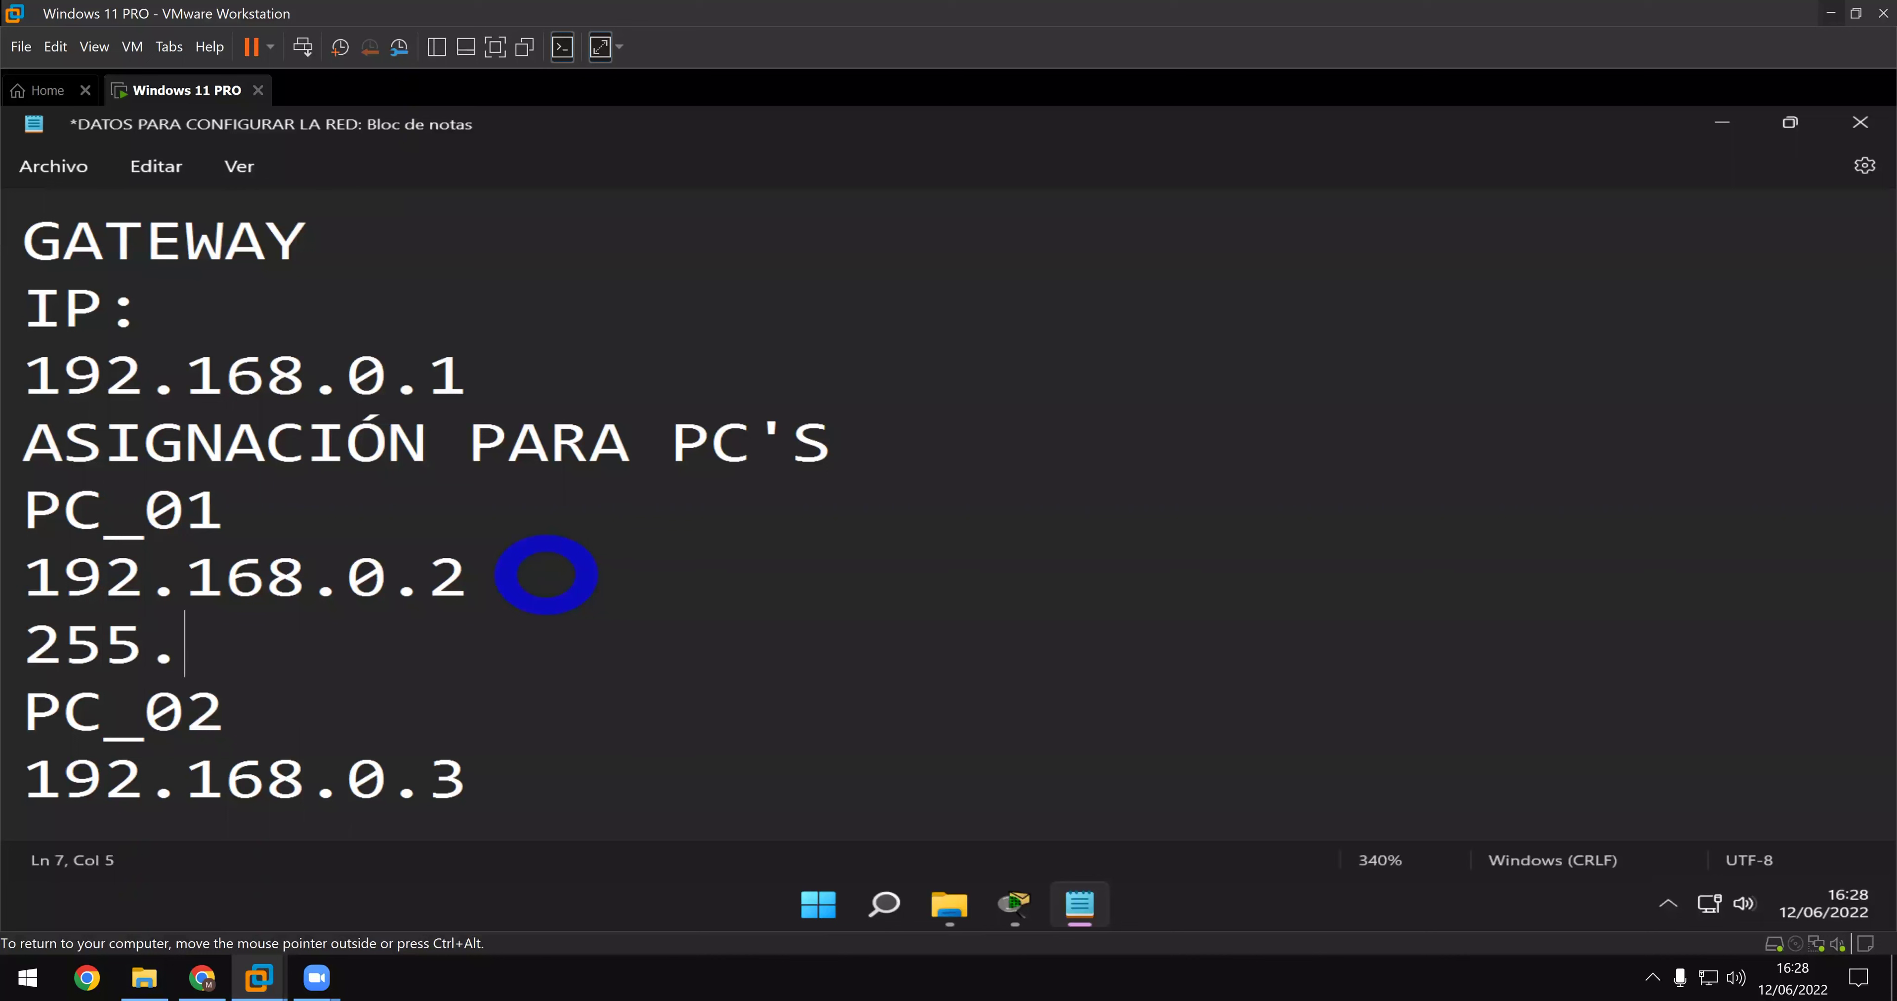
{"action": "type", "text": "55.0"}
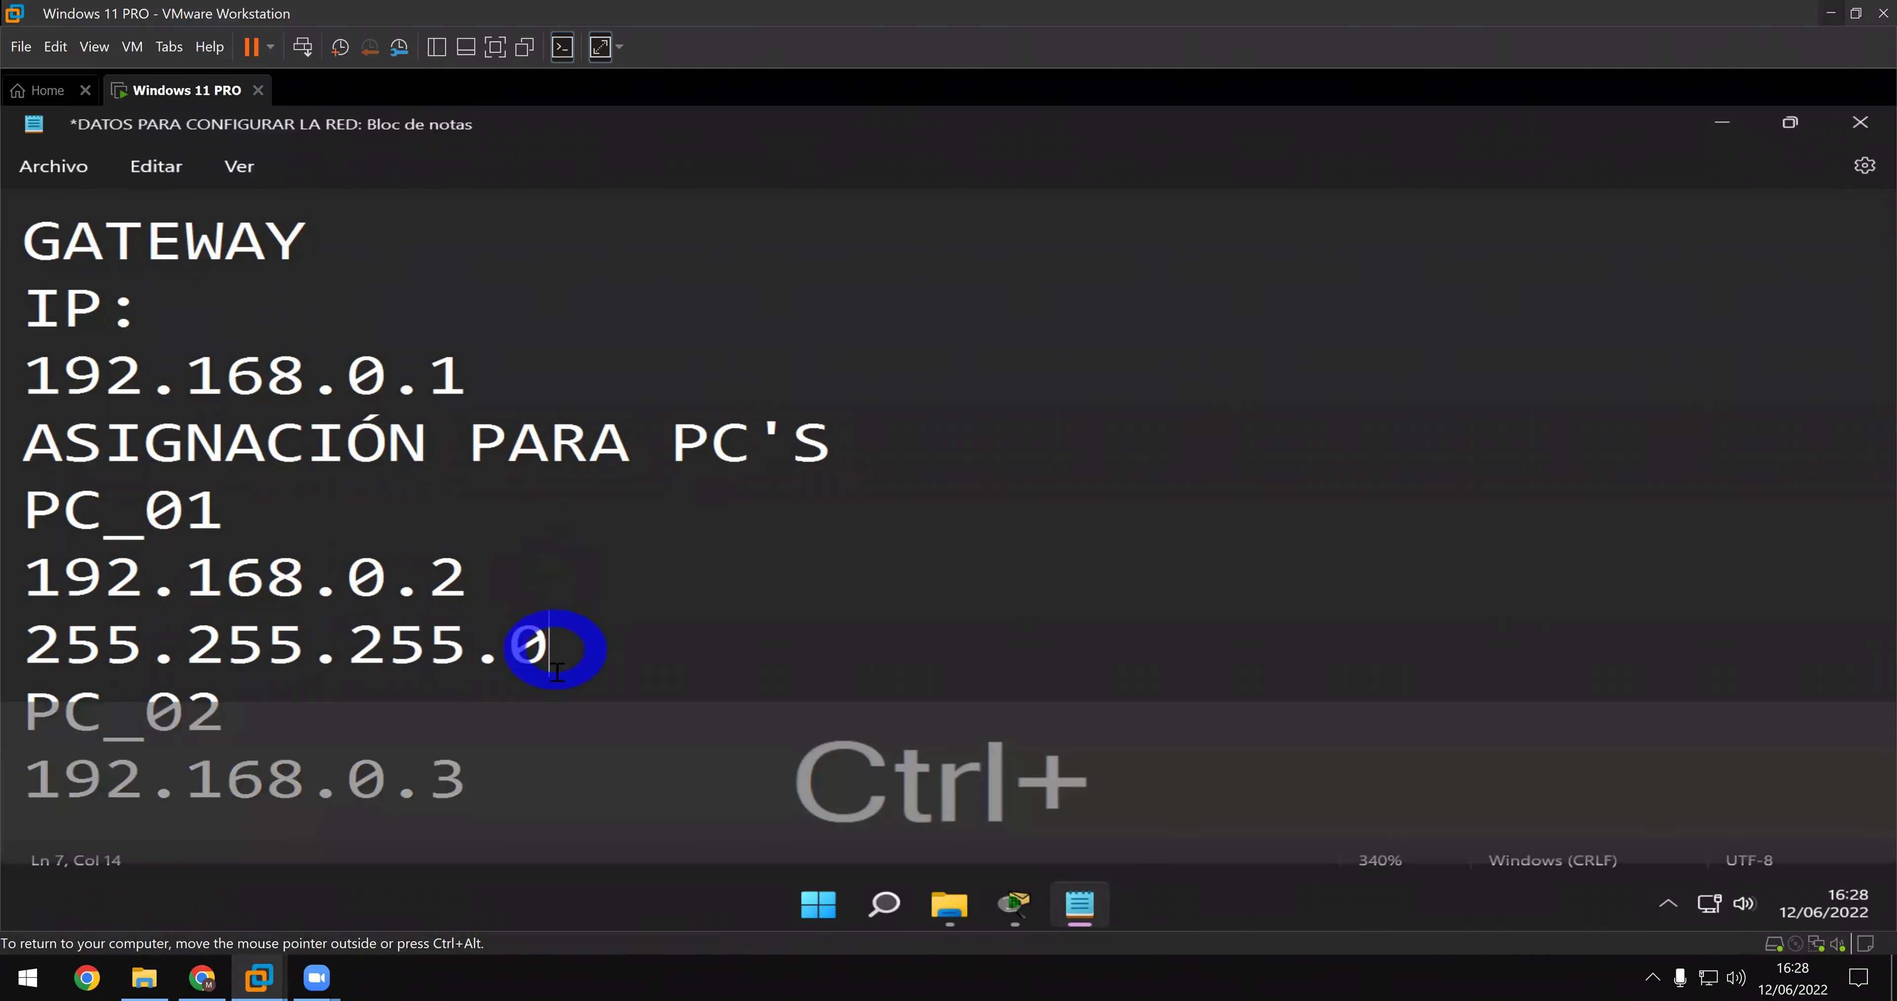
- Add the subnet mask 255.255.255.0 on a new line below PC_02's IP address and save the notes
{"action": "scroll", "coordinate": [542, 681], "scroll_direction": "down", "scroll_amount": 3, "text": "ctrl"}
{"action": "left_click", "coordinate": [478, 721]}
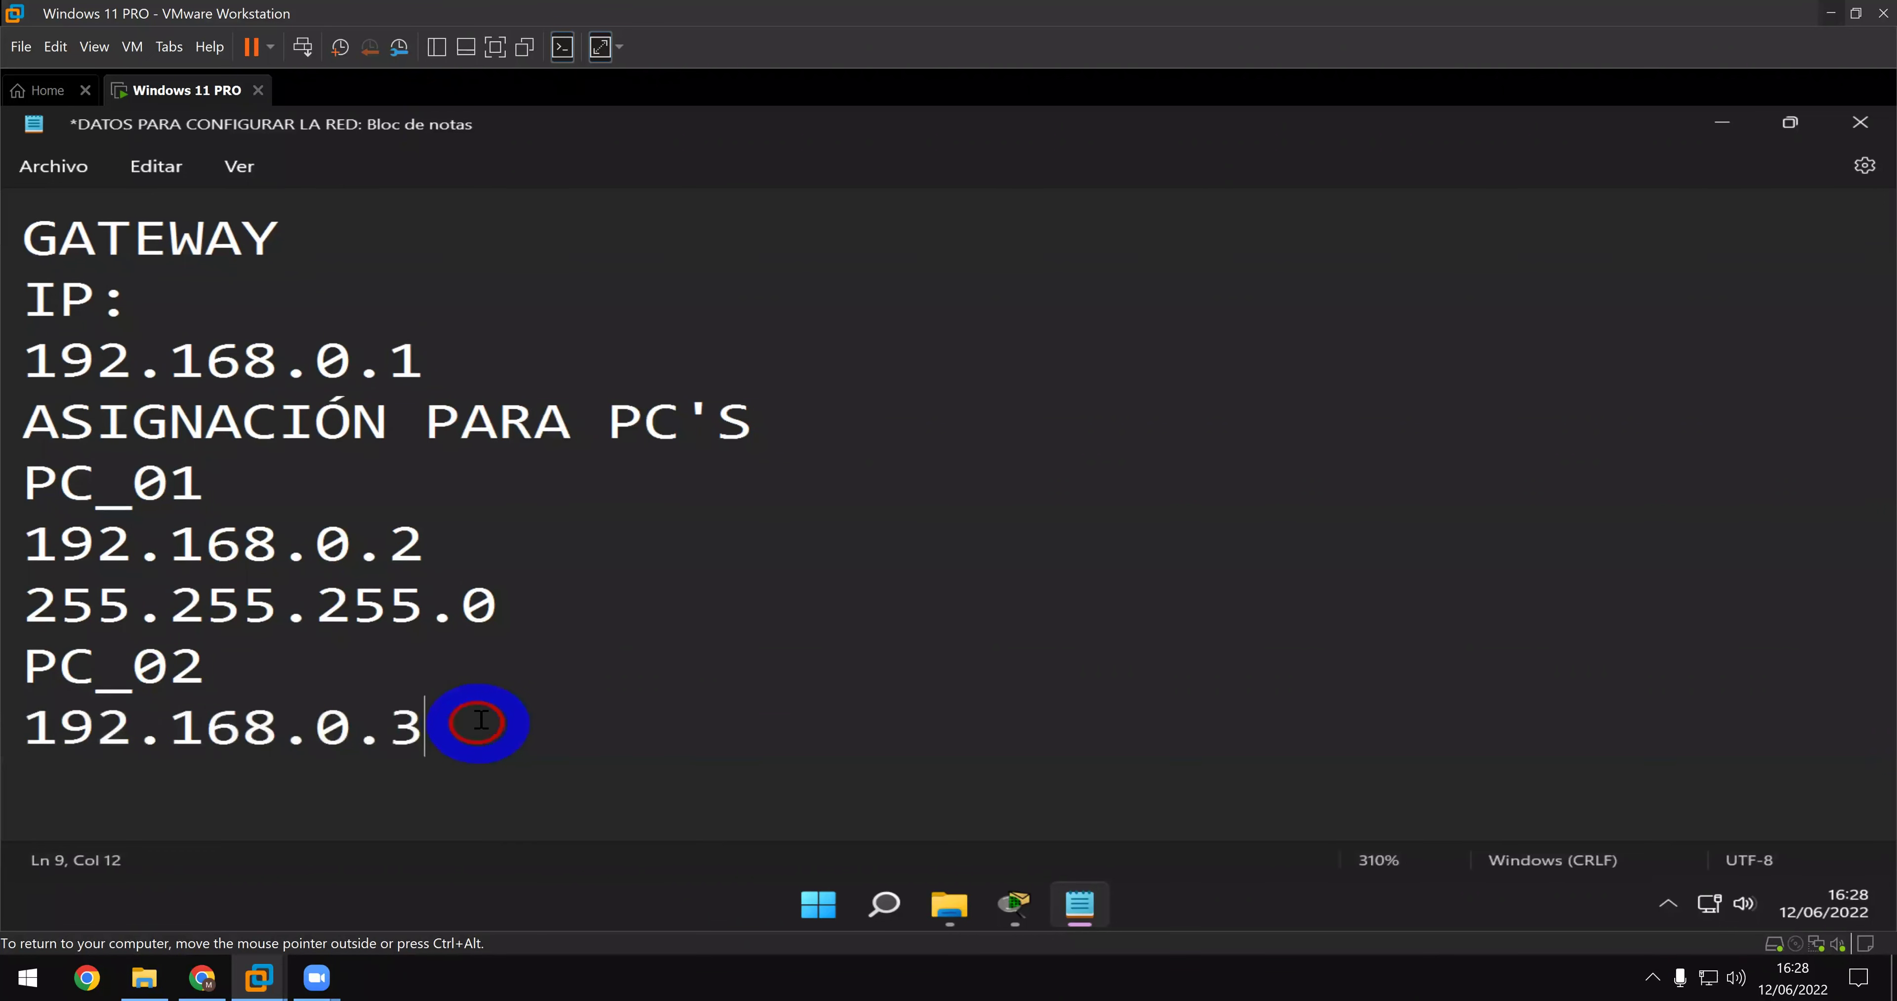
{"action": "type", "text": "255.255.255.0"}
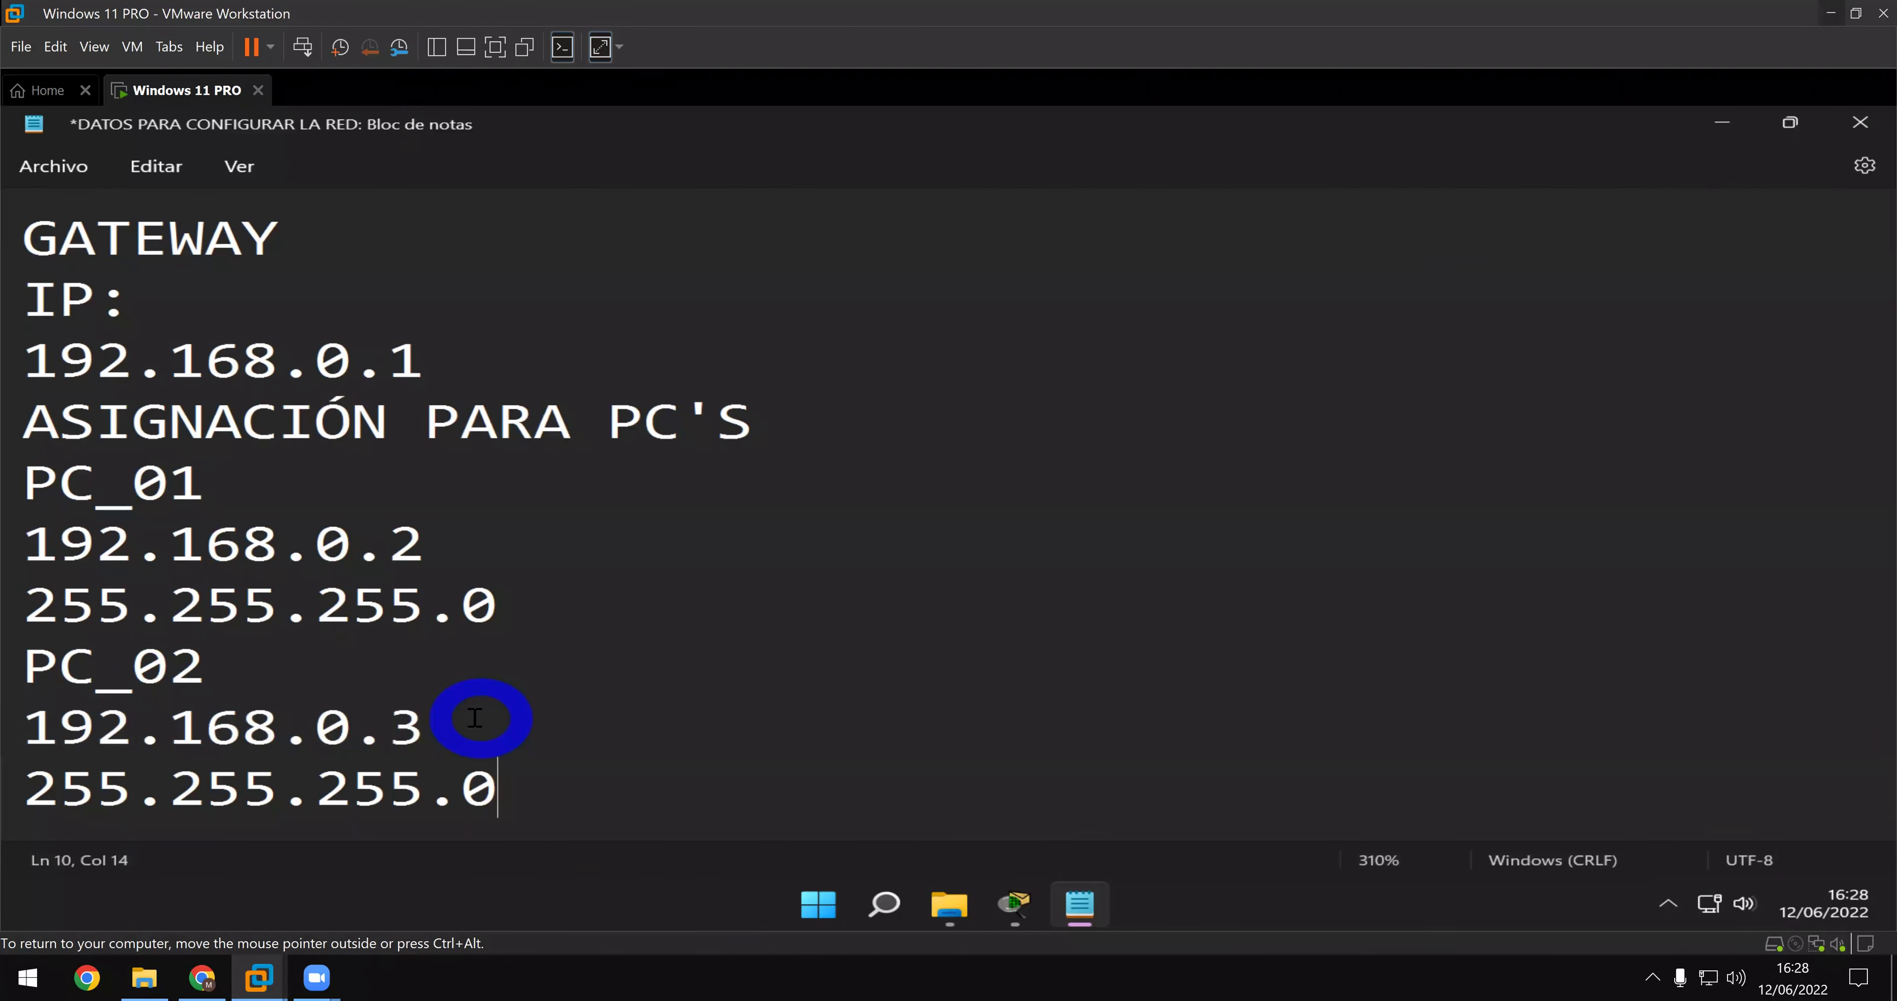
{"action": "left_click", "coordinate": [52, 167]}
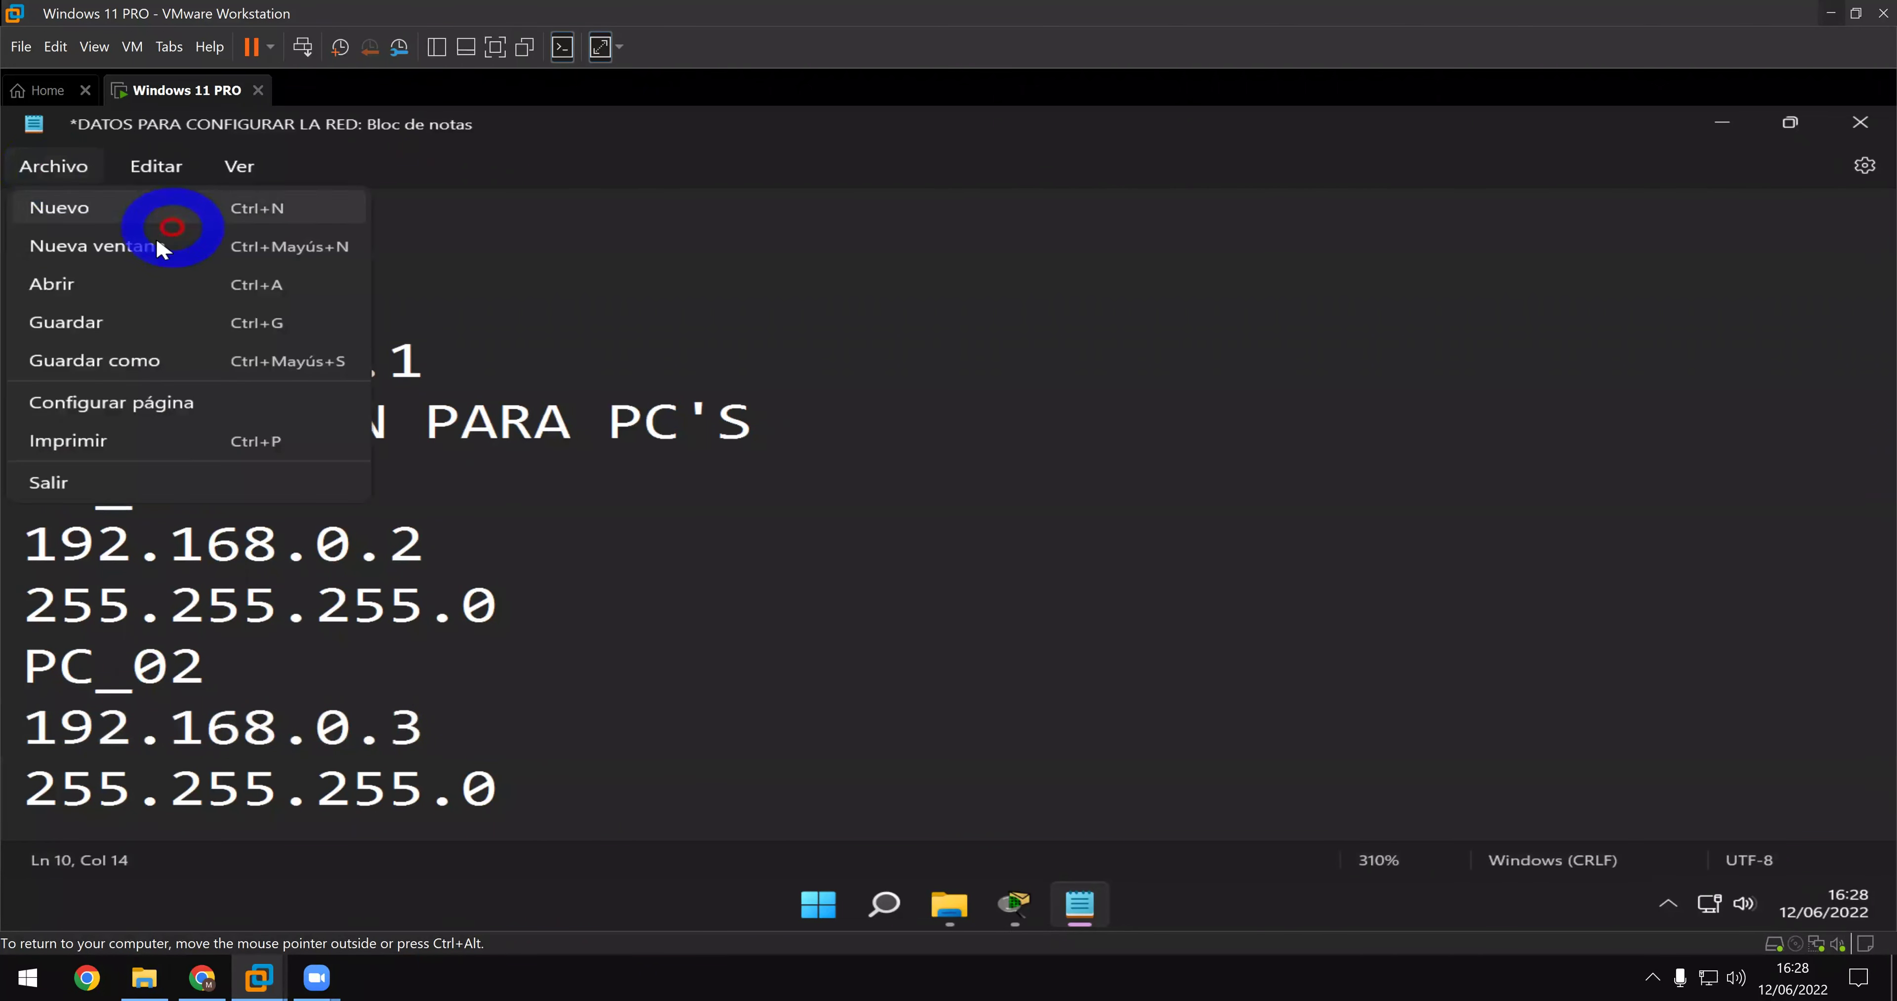
{"action": "left_click", "coordinate": [142, 321]}
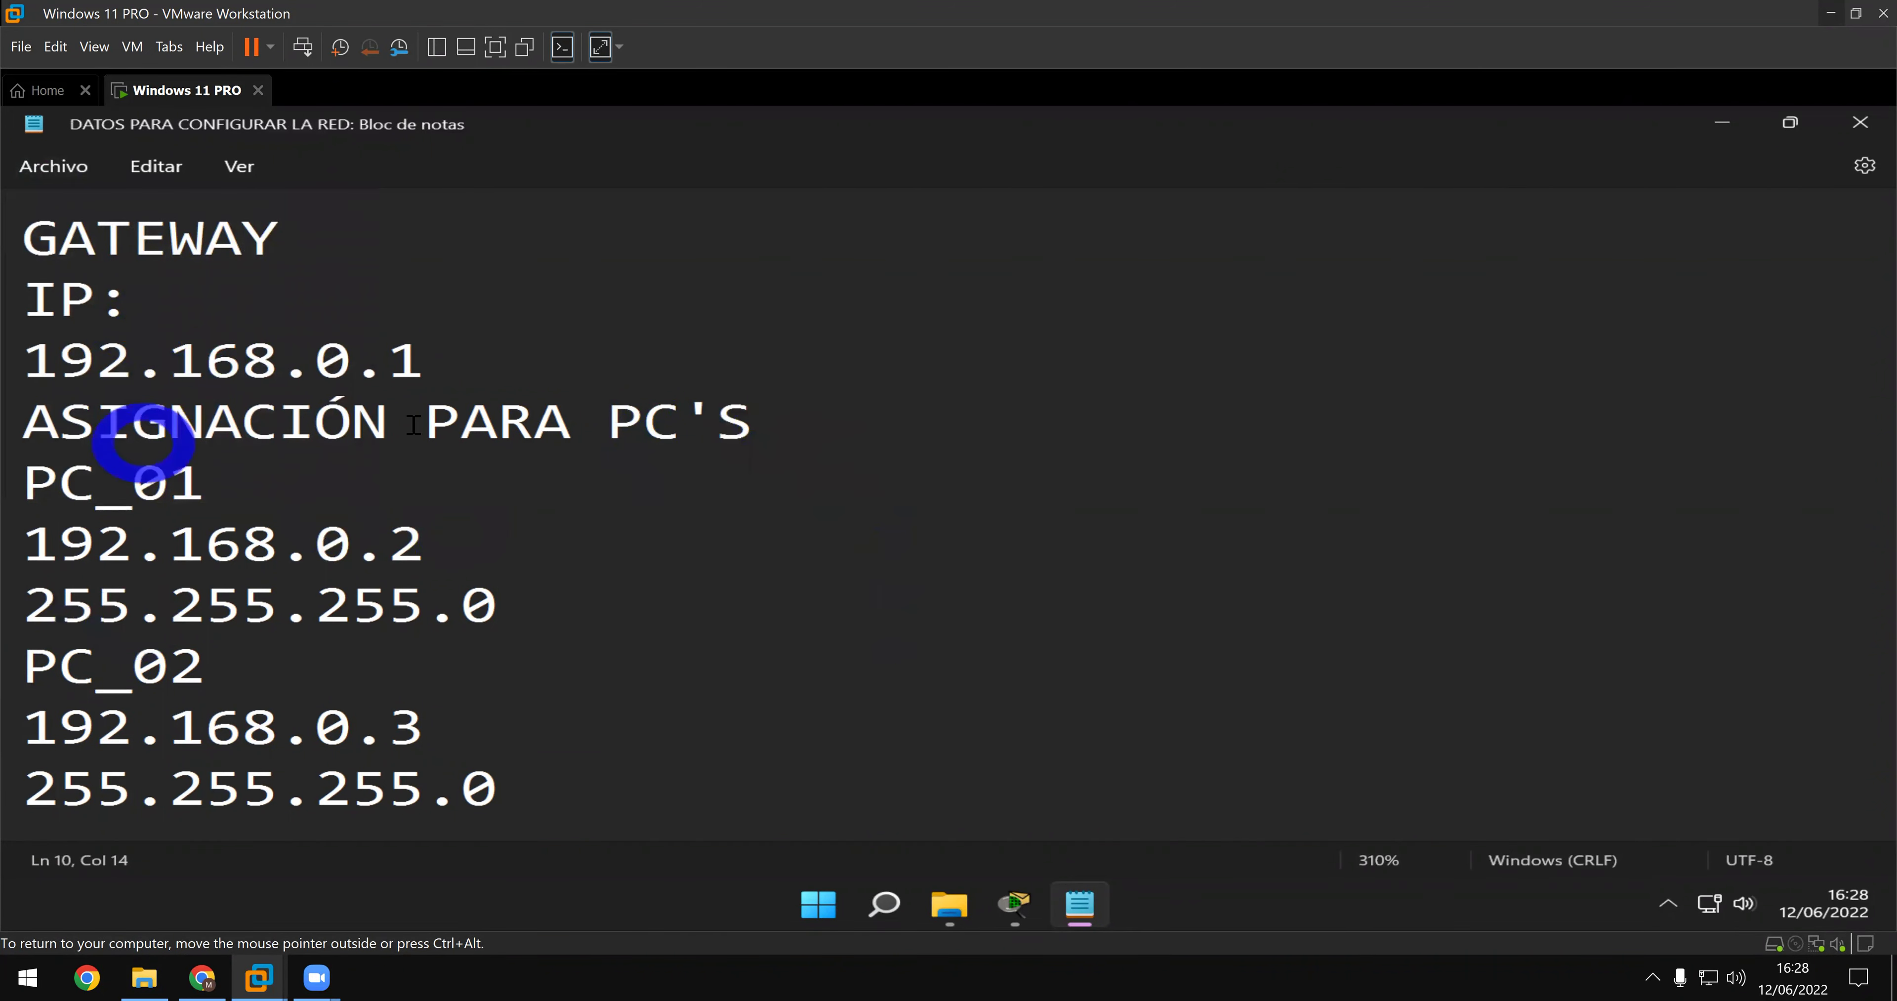
- Minimize the network notes and close the Laptop0 configuration window to return to the Packet Tracer workspace
{"action": "key", "text": "ctrl+alt"}
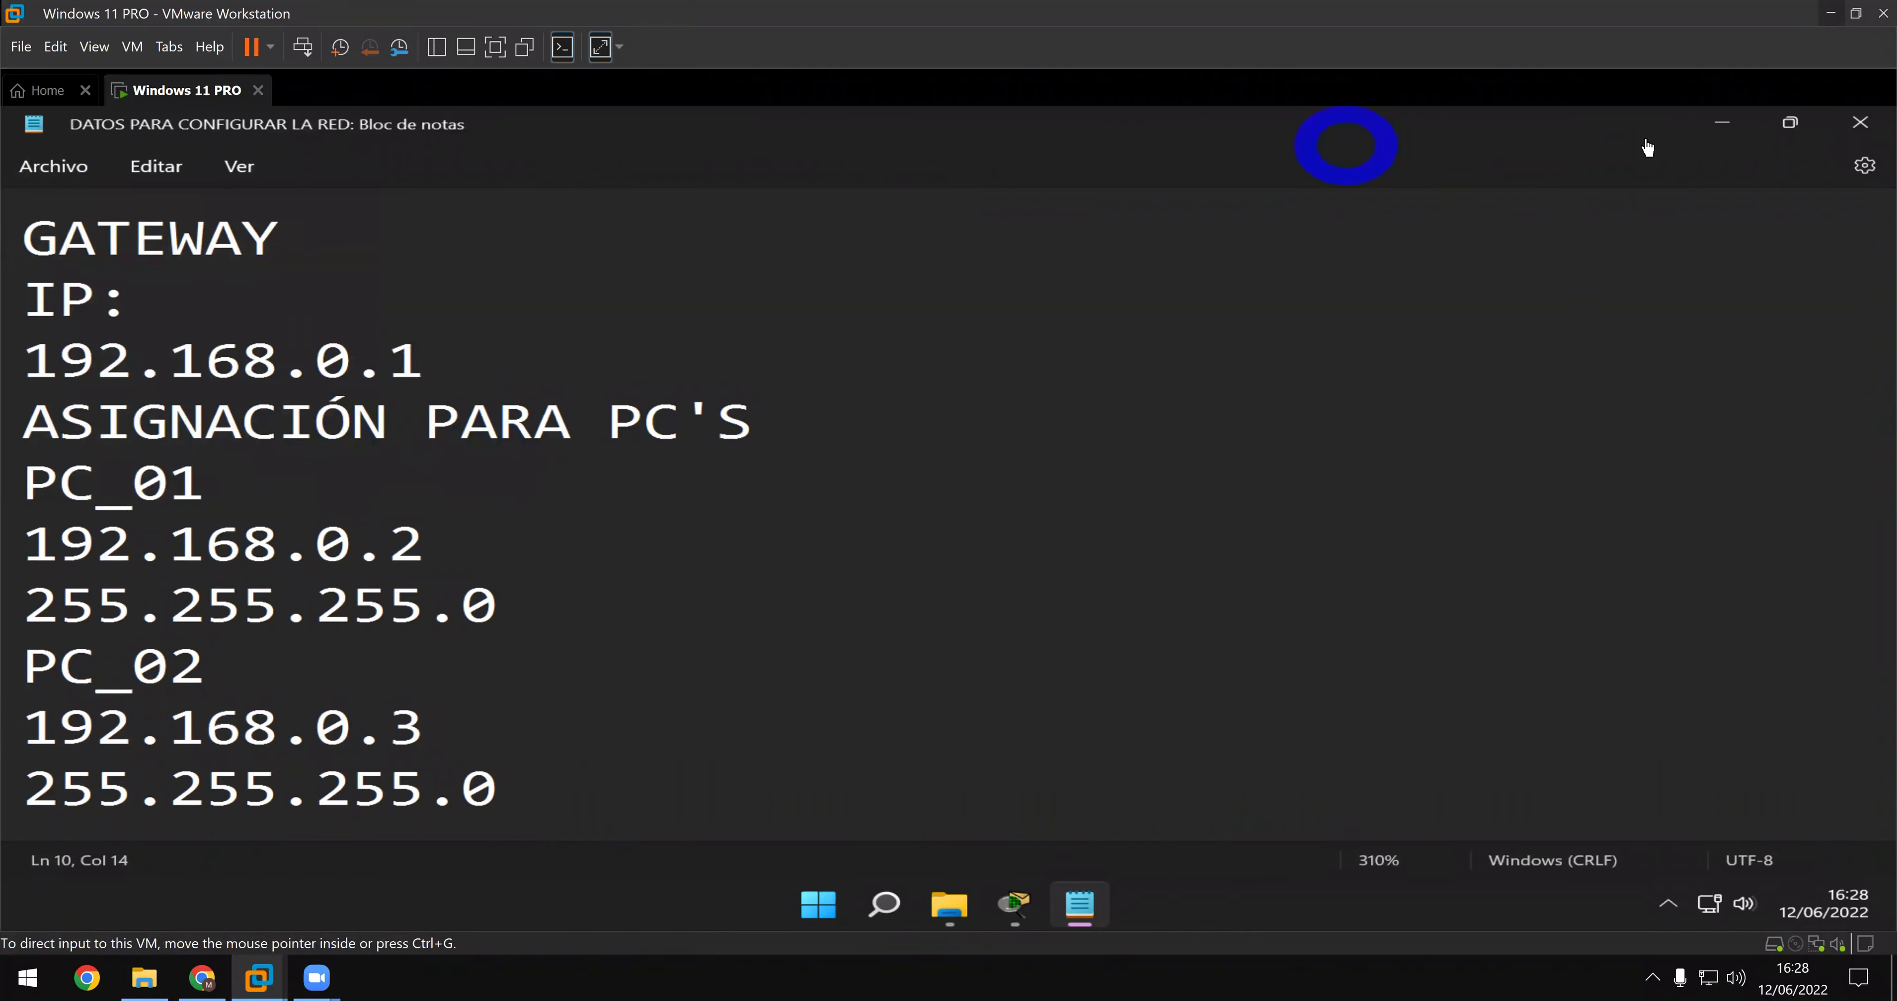
{"action": "left_click", "coordinate": [1723, 125]}
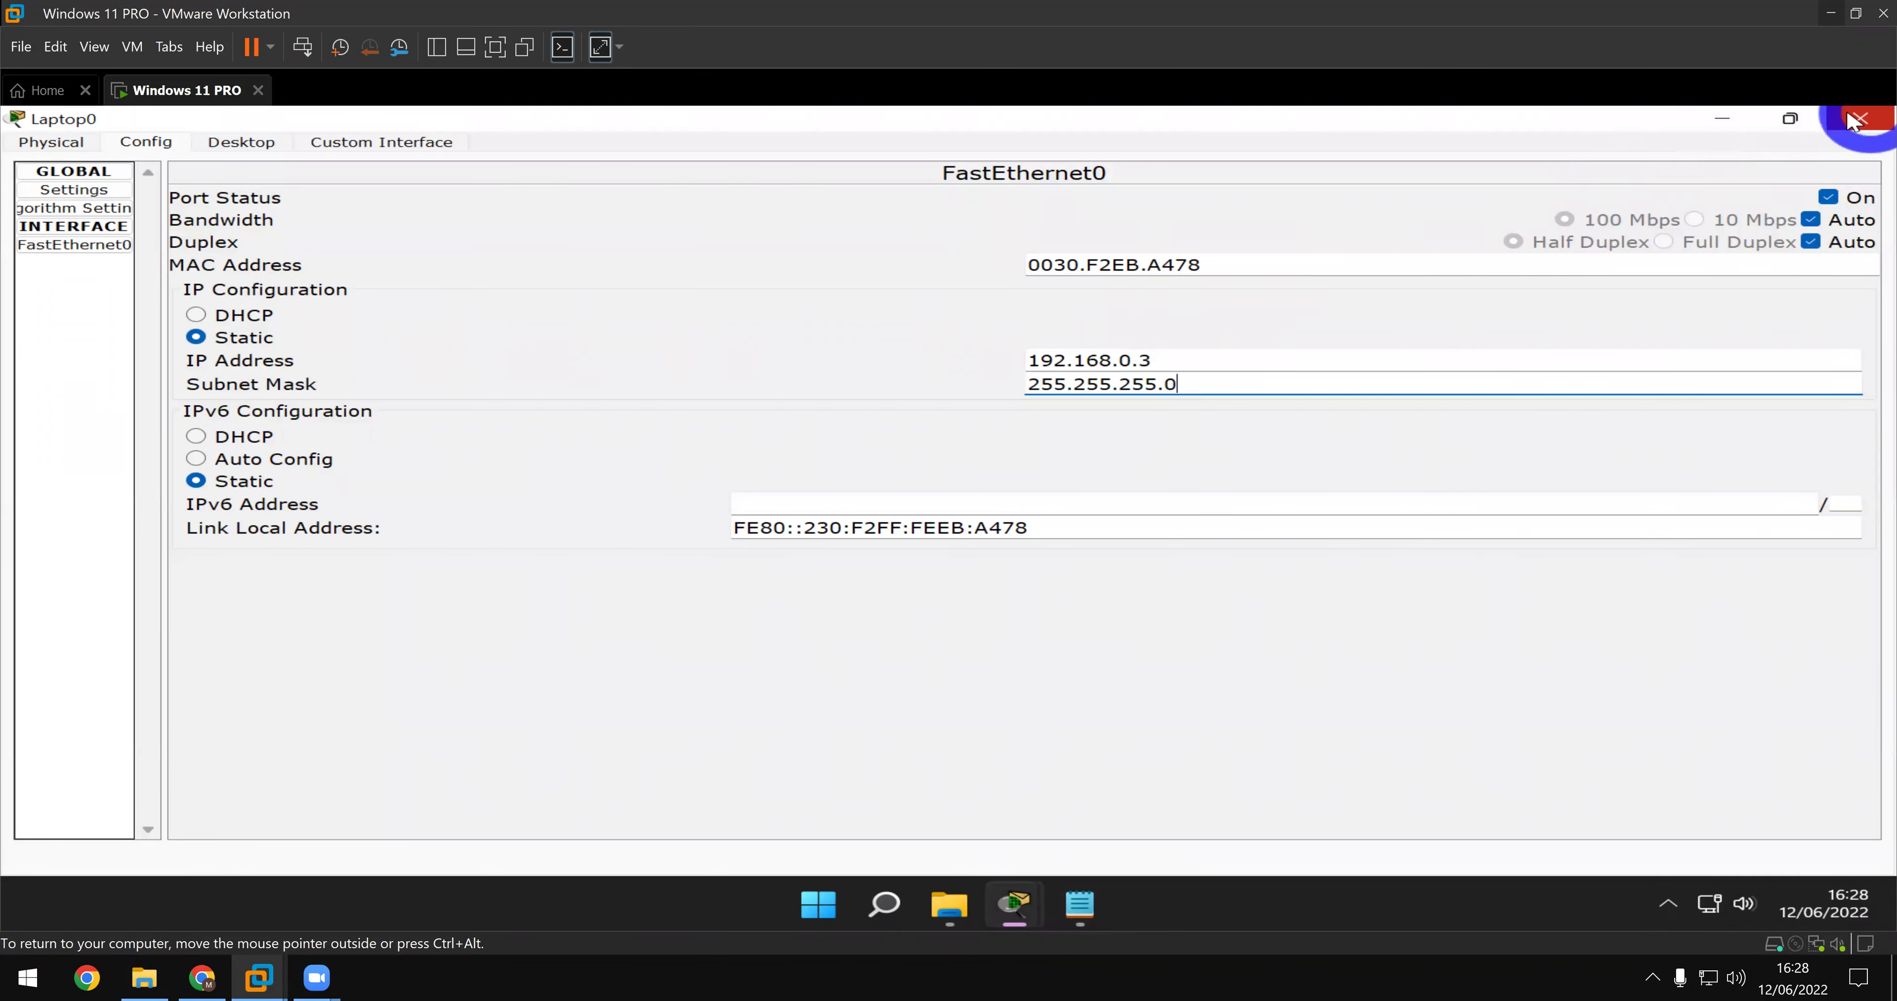
{"action": "left_click", "coordinate": [1860, 118]}
- Examine the port, IP address and gateway summaries of PC0 and Laptop0 under screen magnification
{"action": "left_click", "coordinate": [353, 343]}
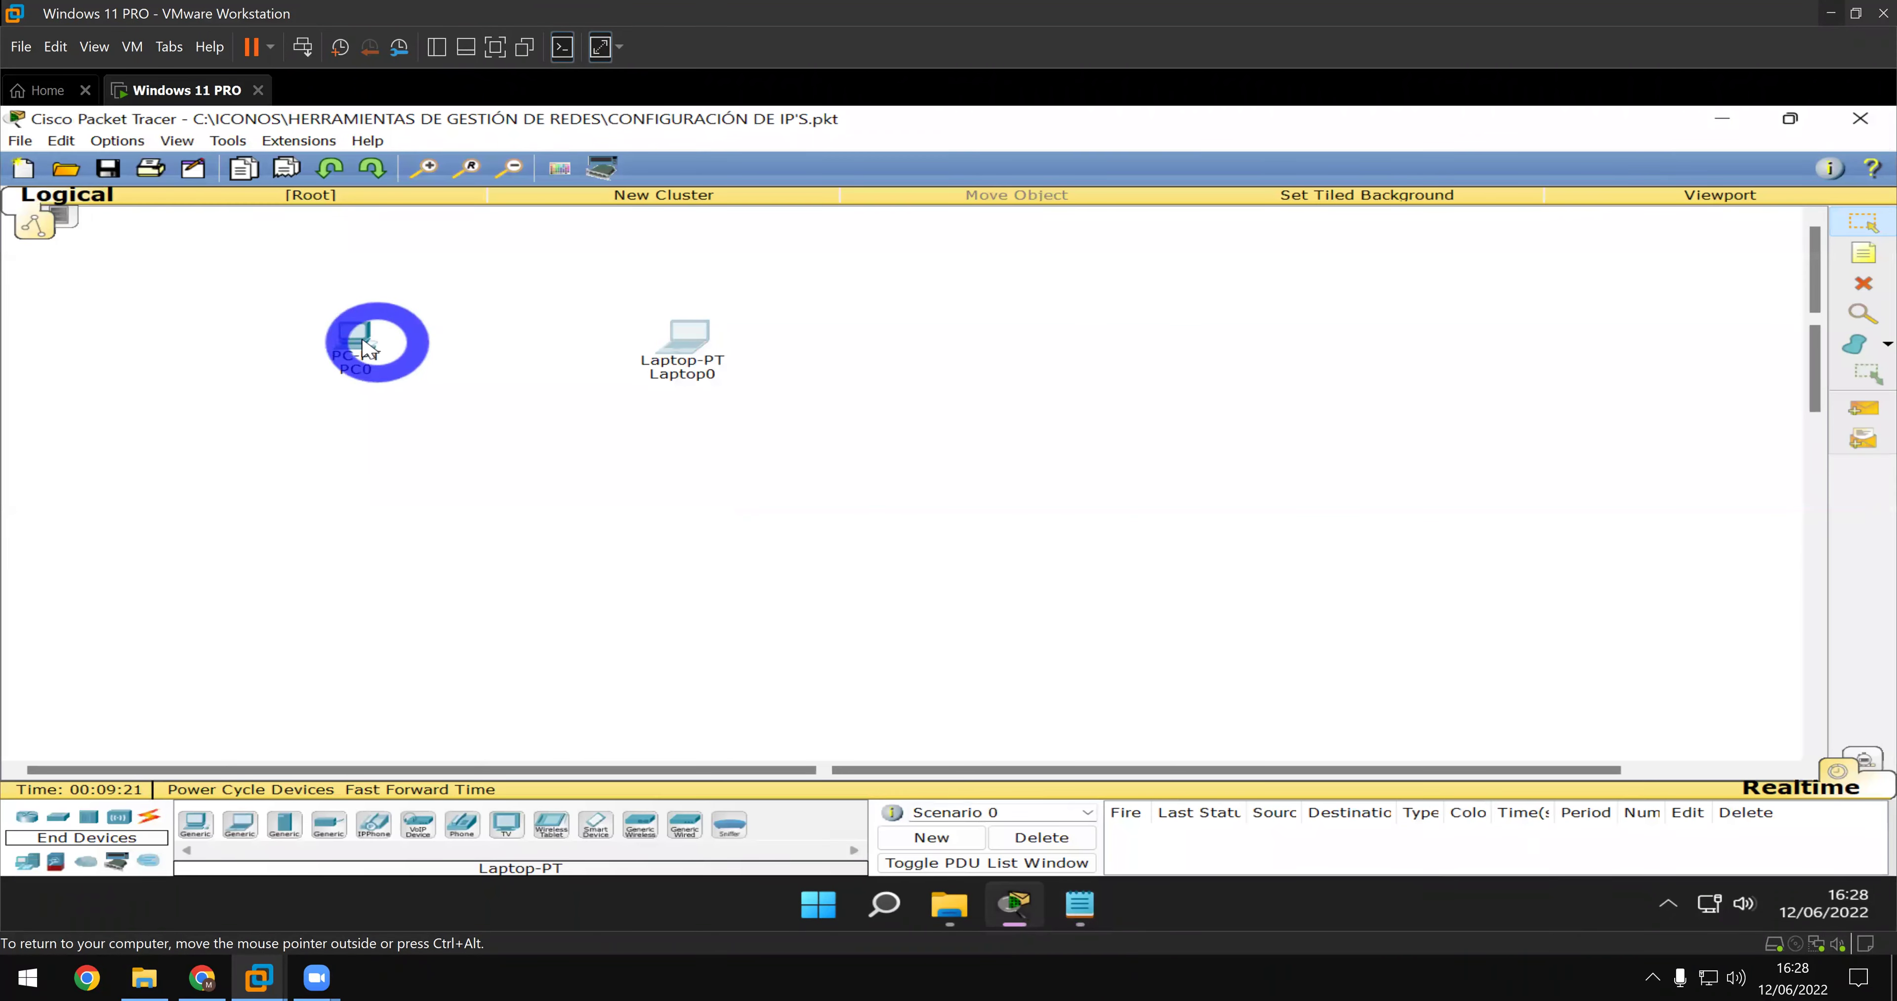
{"action": "mouse_move", "coordinate": [349, 346]}
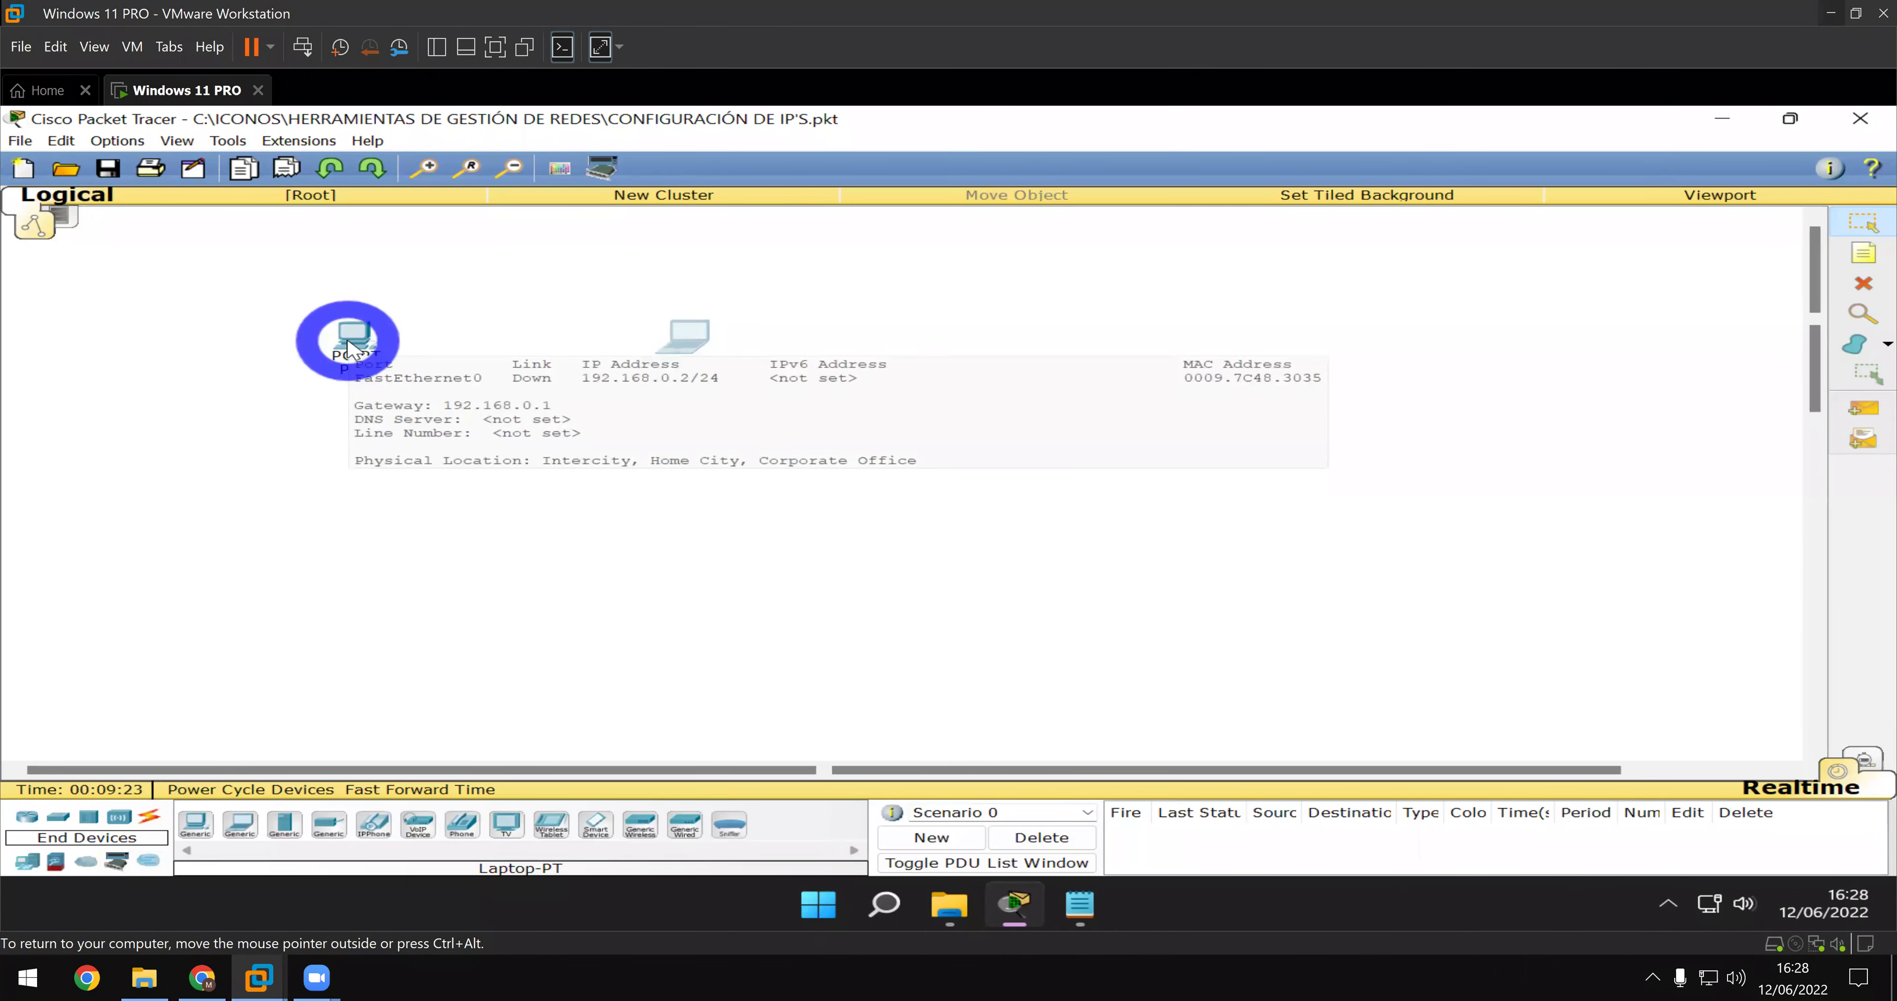
{"action": "key", "text": "super+KP_Add"}
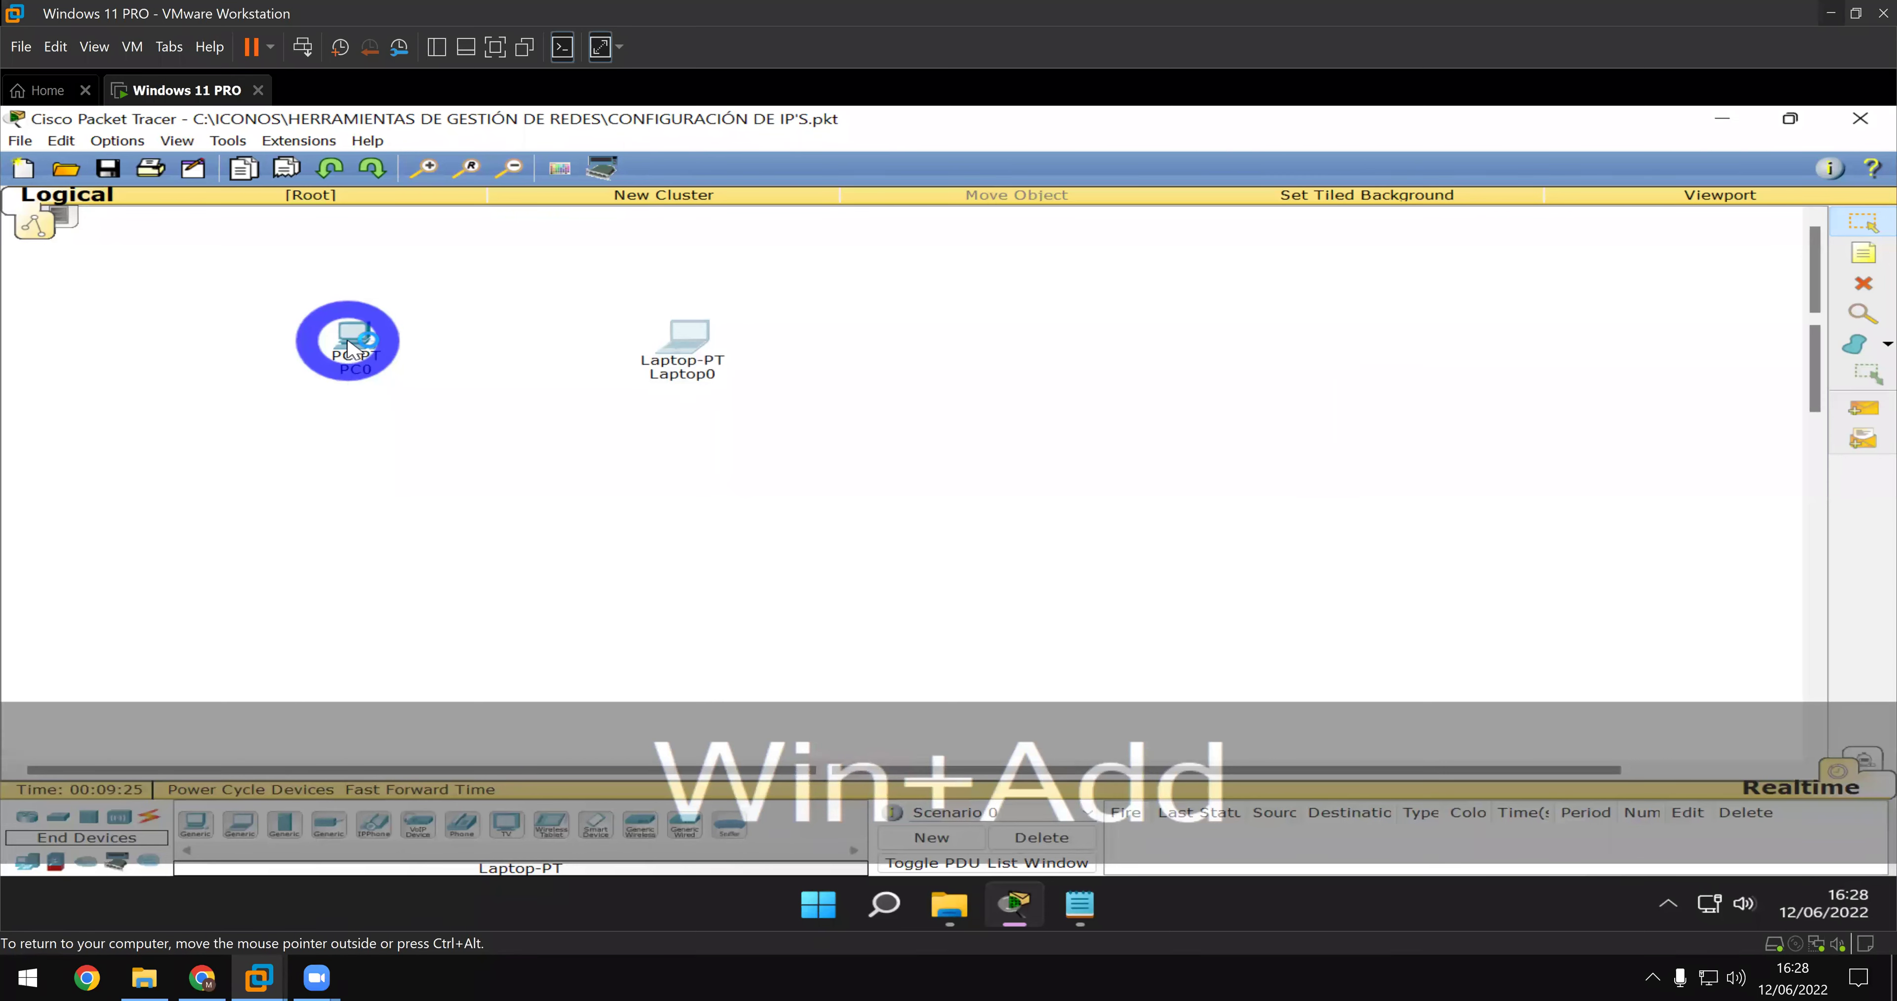
{"action": "key", "text": "super+KP_Add"}
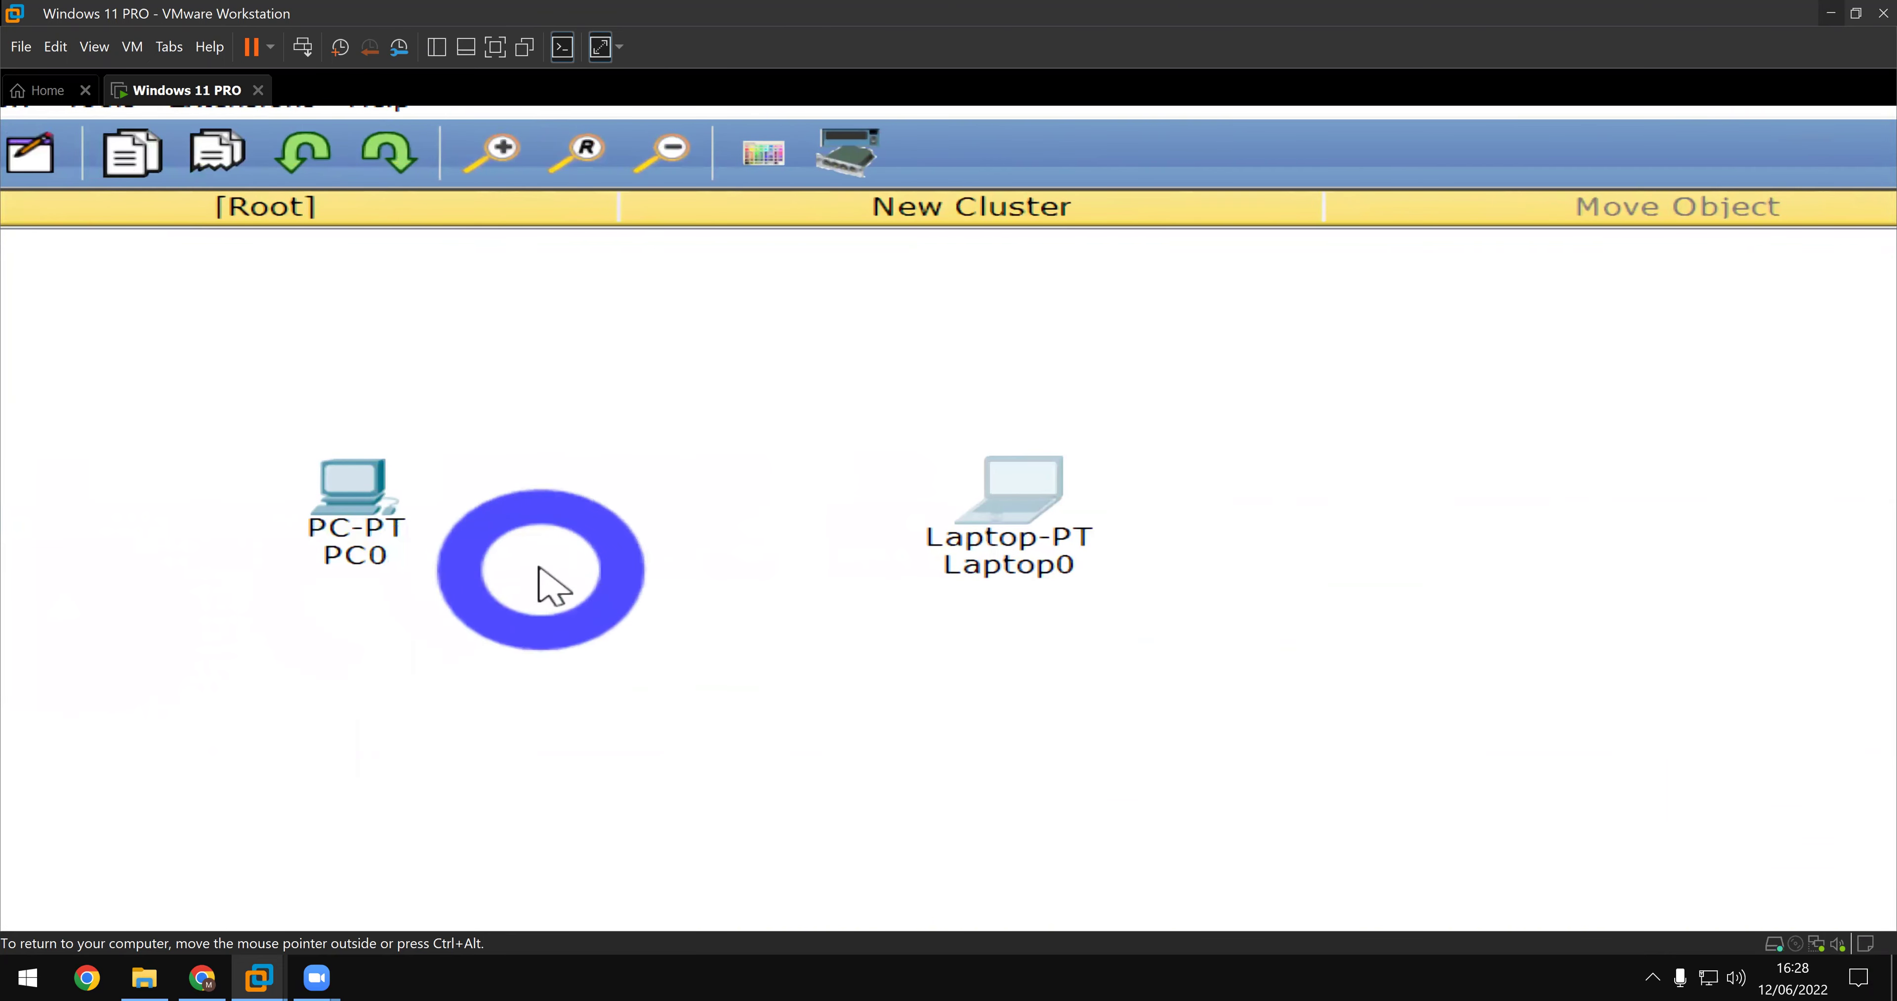
{"action": "mouse_move", "coordinate": [360, 506]}
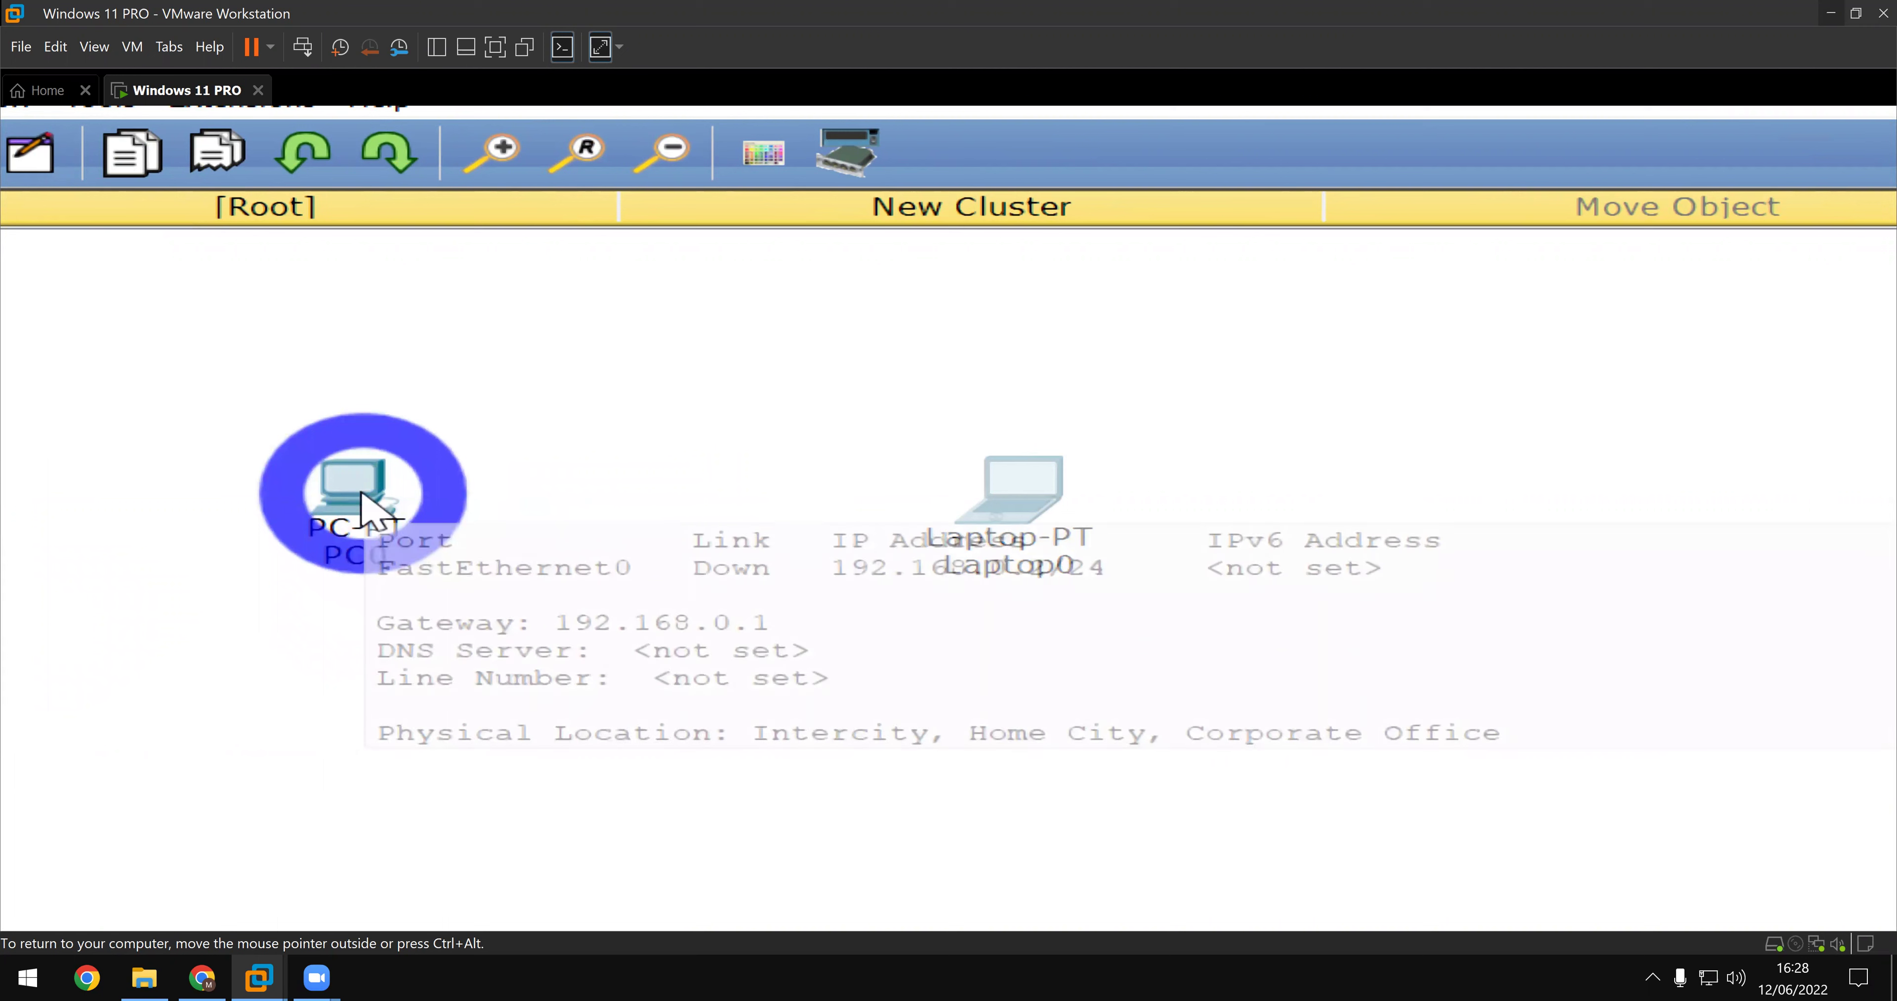
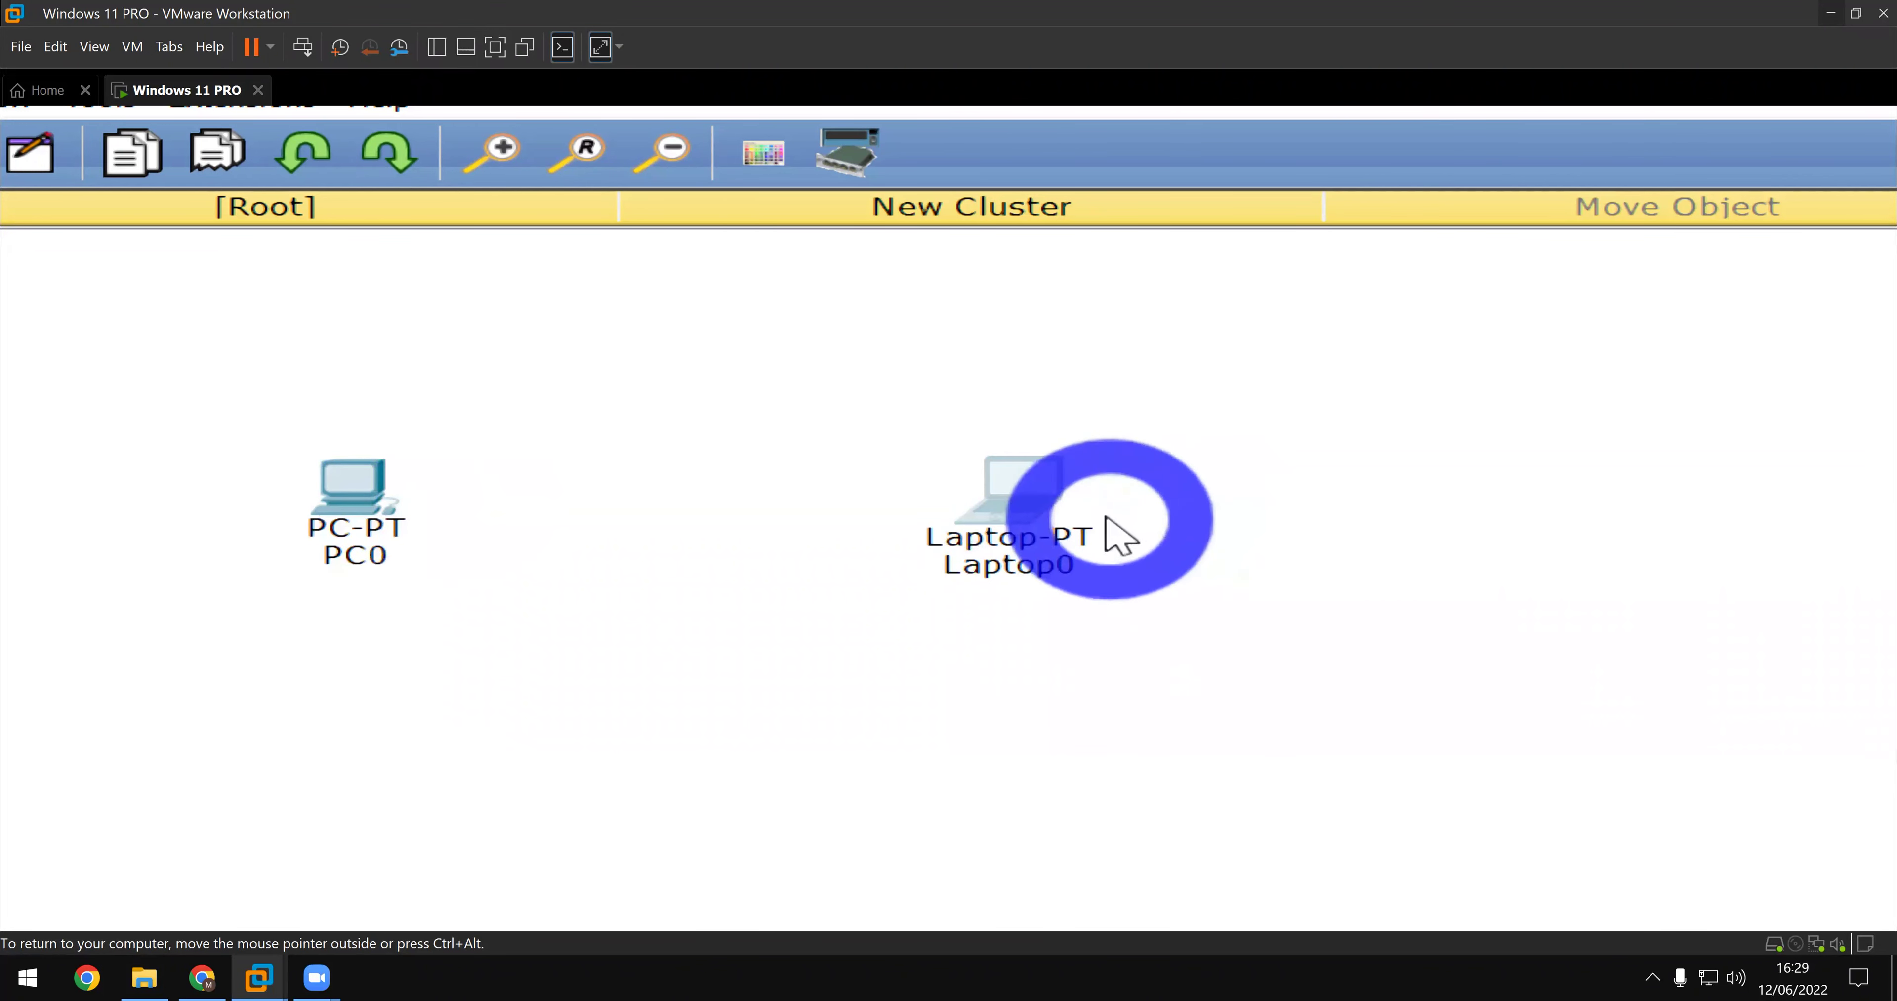
{"action": "mouse_move", "coordinate": [1033, 504]}
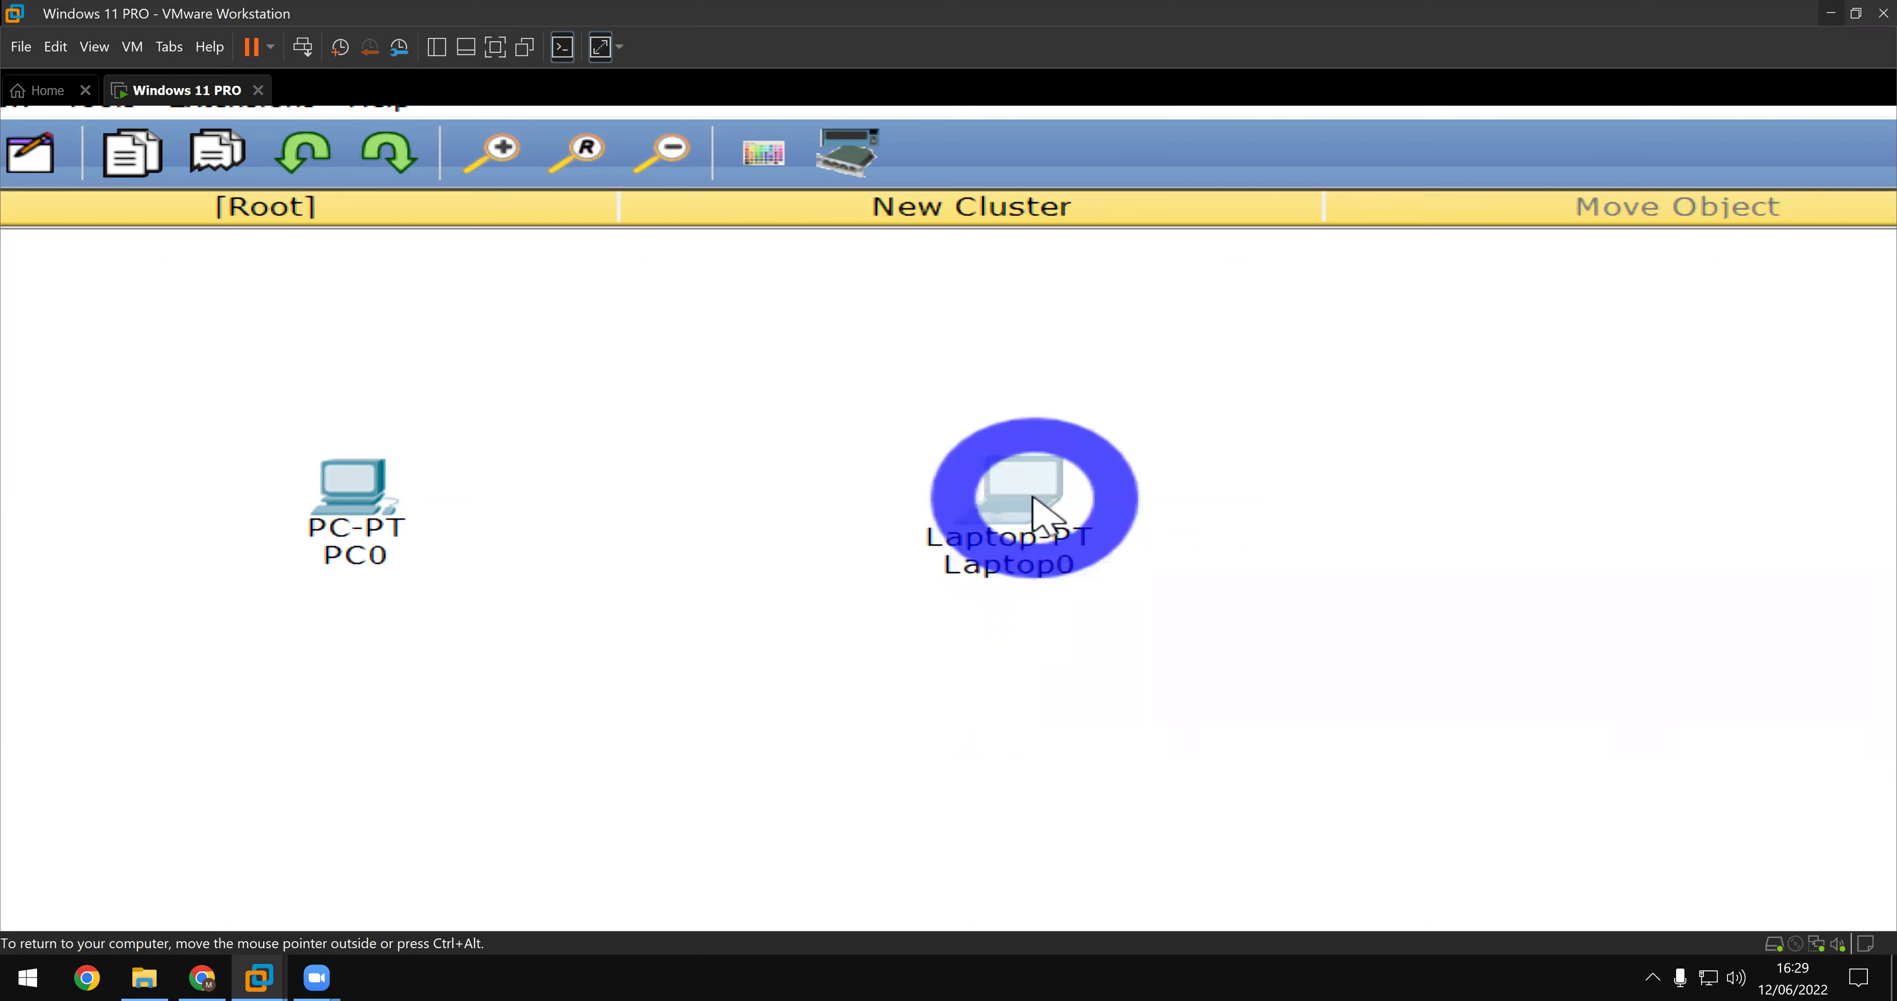
{"action": "mouse_move", "coordinate": [980, 472]}
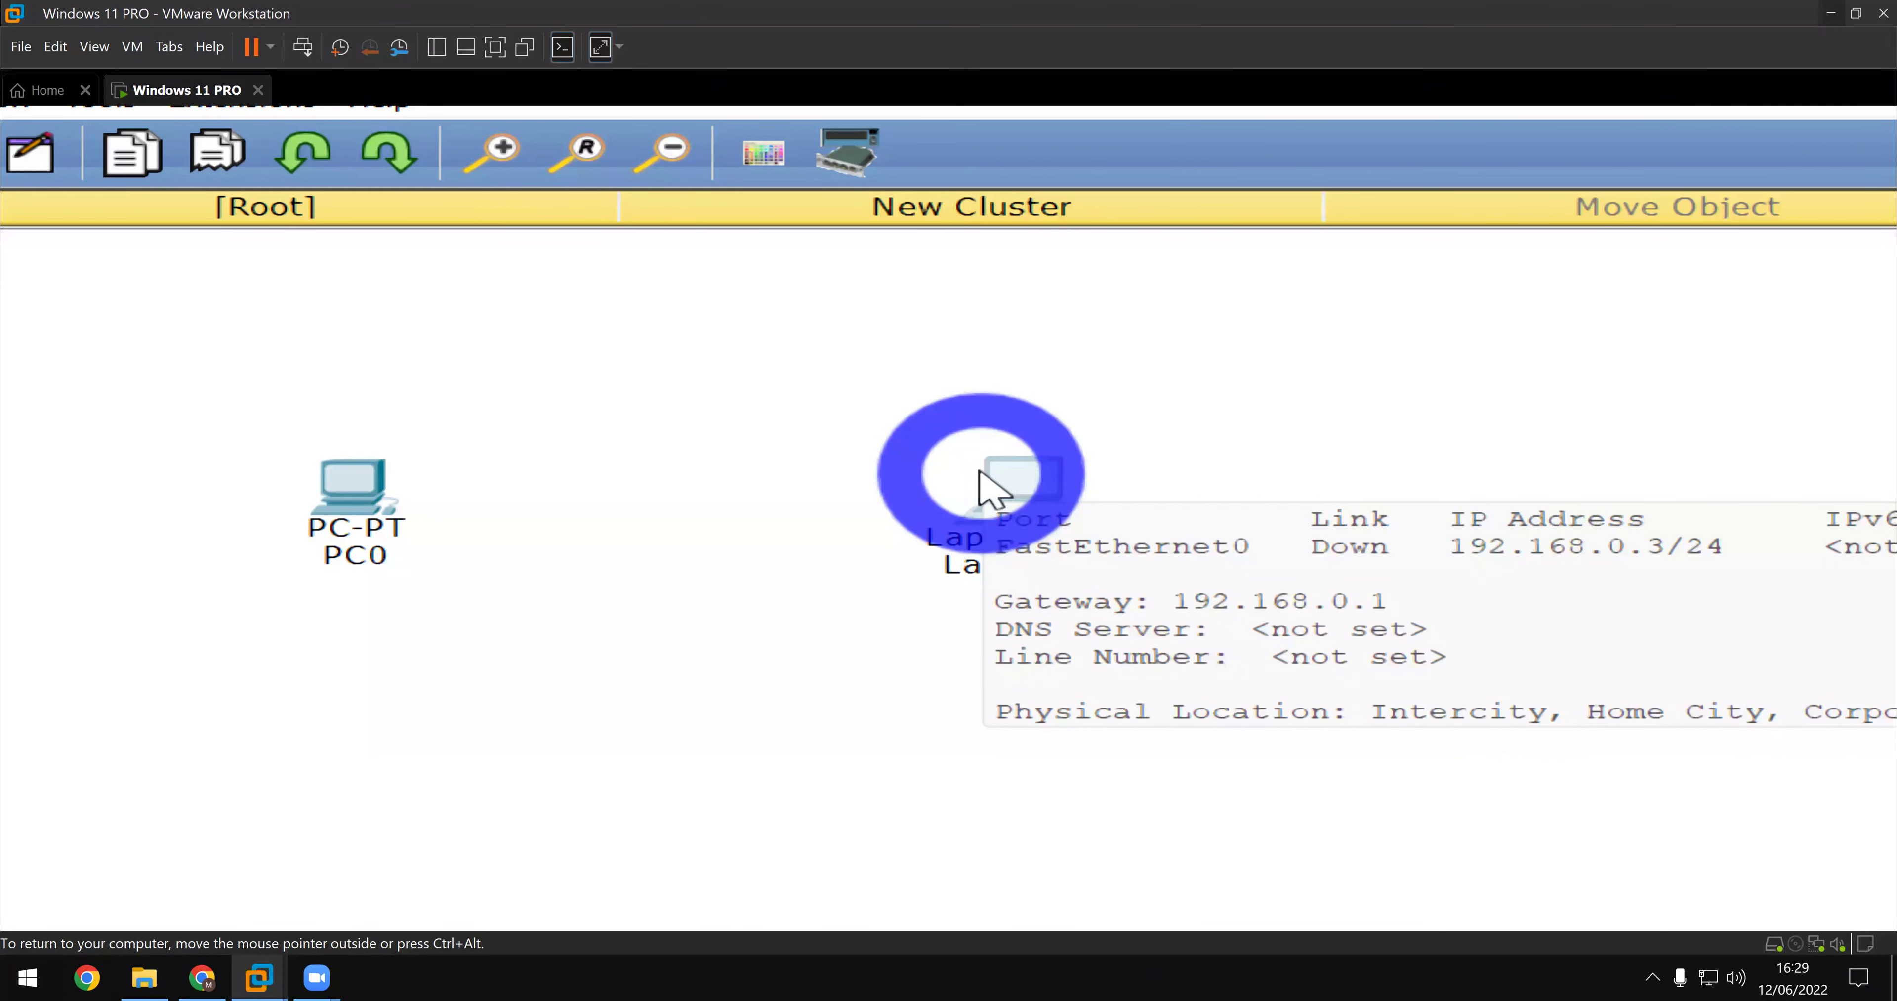
{"action": "key", "text": "super+minus"}
{"action": "left_click", "coordinate": [203, 275]}
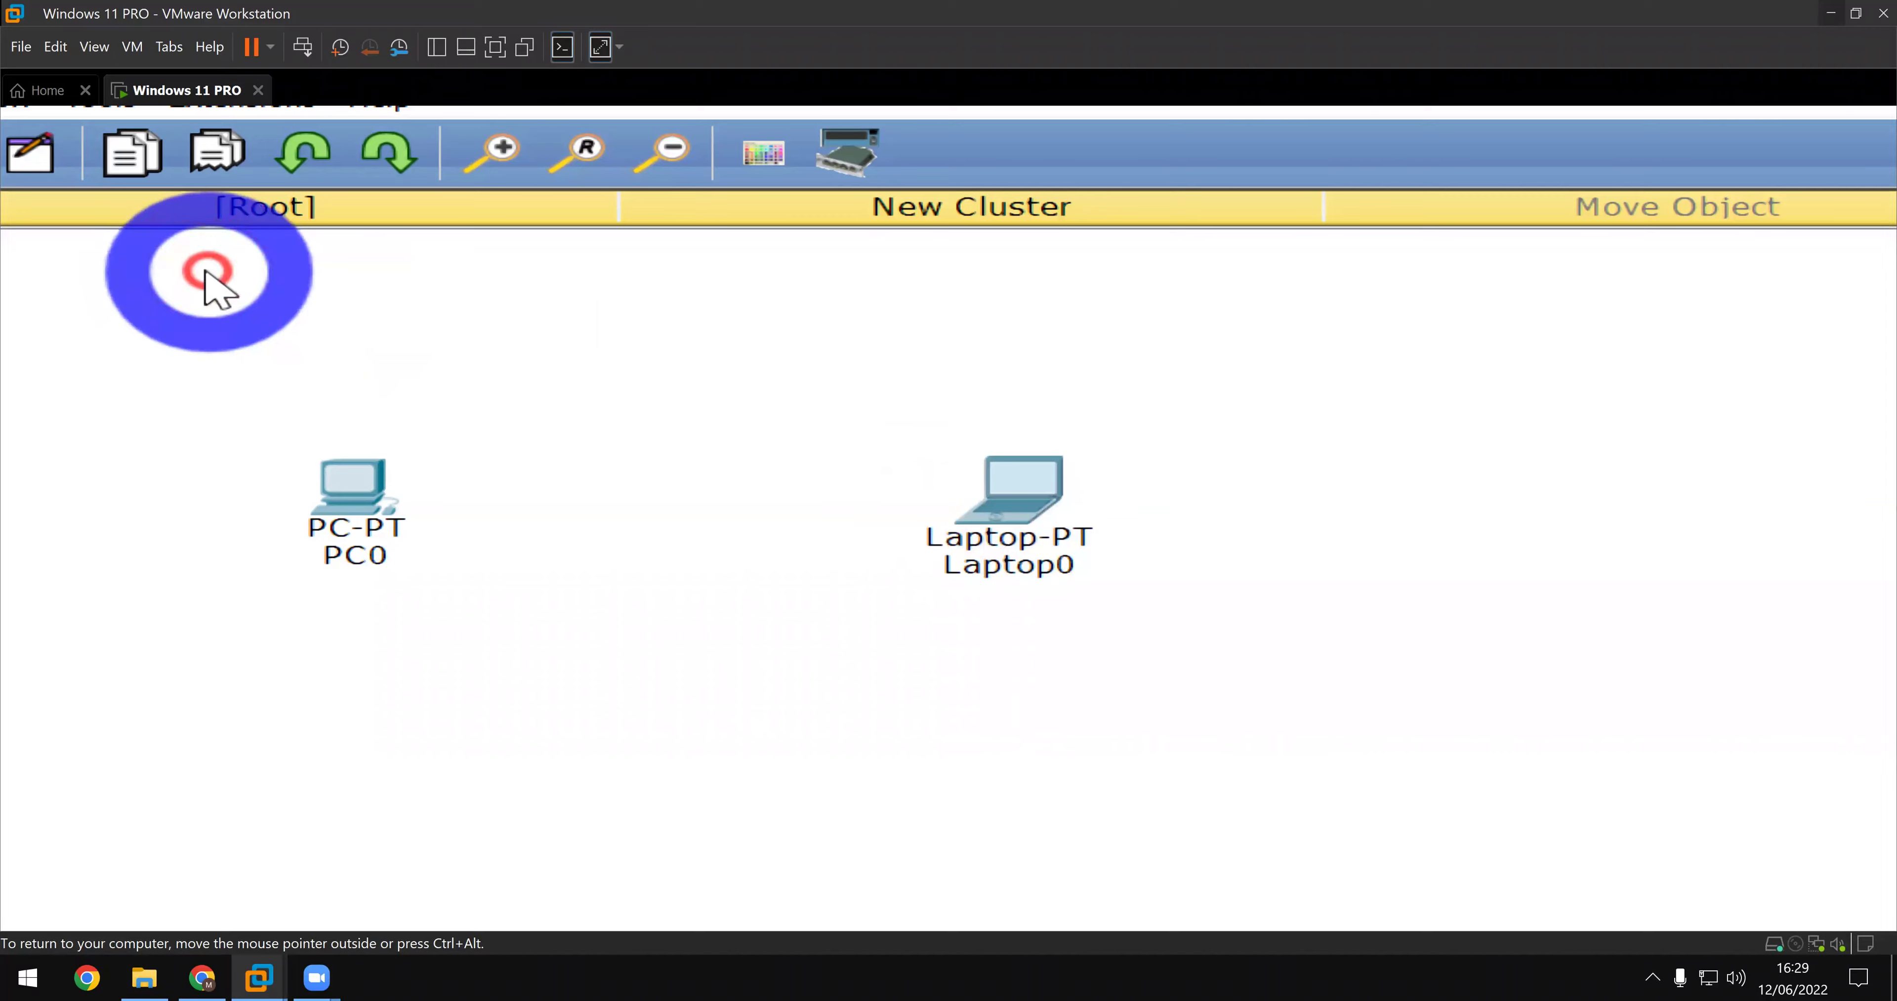
{"action": "key", "text": "super+minus"}
{"action": "key", "text": "super+minus"}
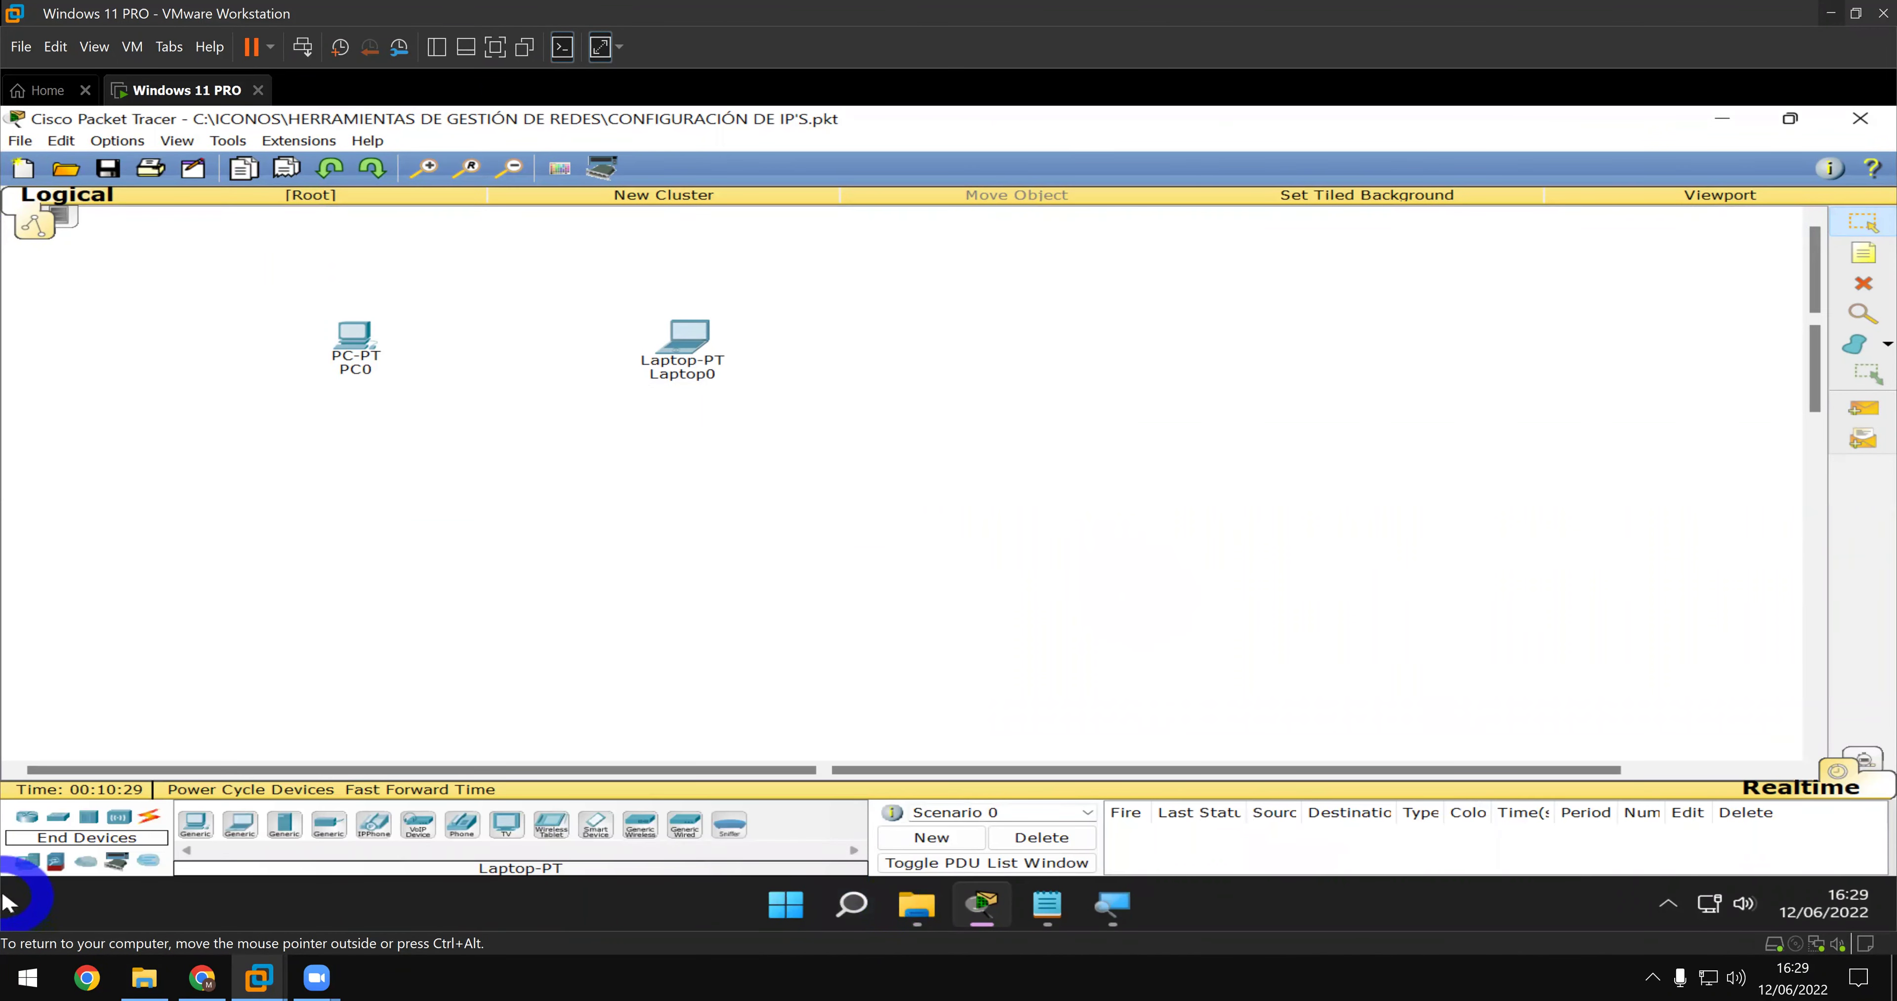
- Place a 2950-24 switch in the workspace, below and between PC0 and Laptop0
{"action": "left_click", "coordinate": [59, 822]}
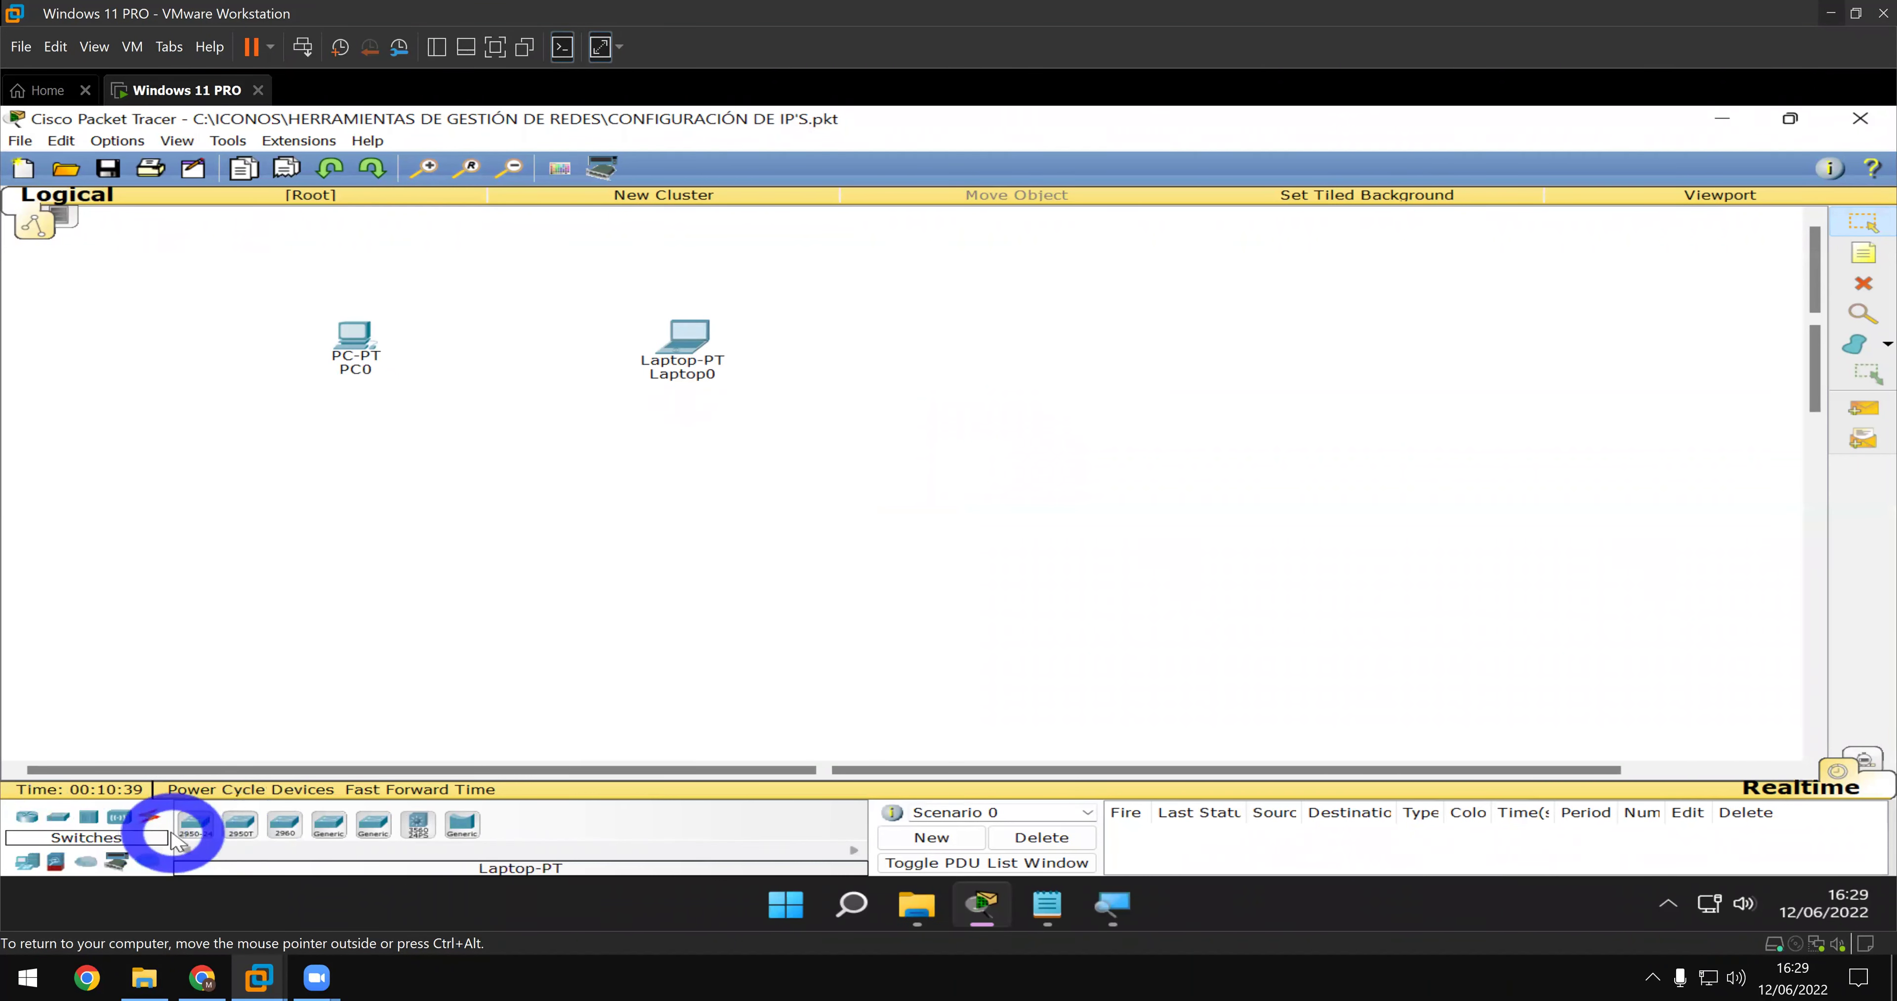
{"action": "left_click", "coordinate": [196, 830]}
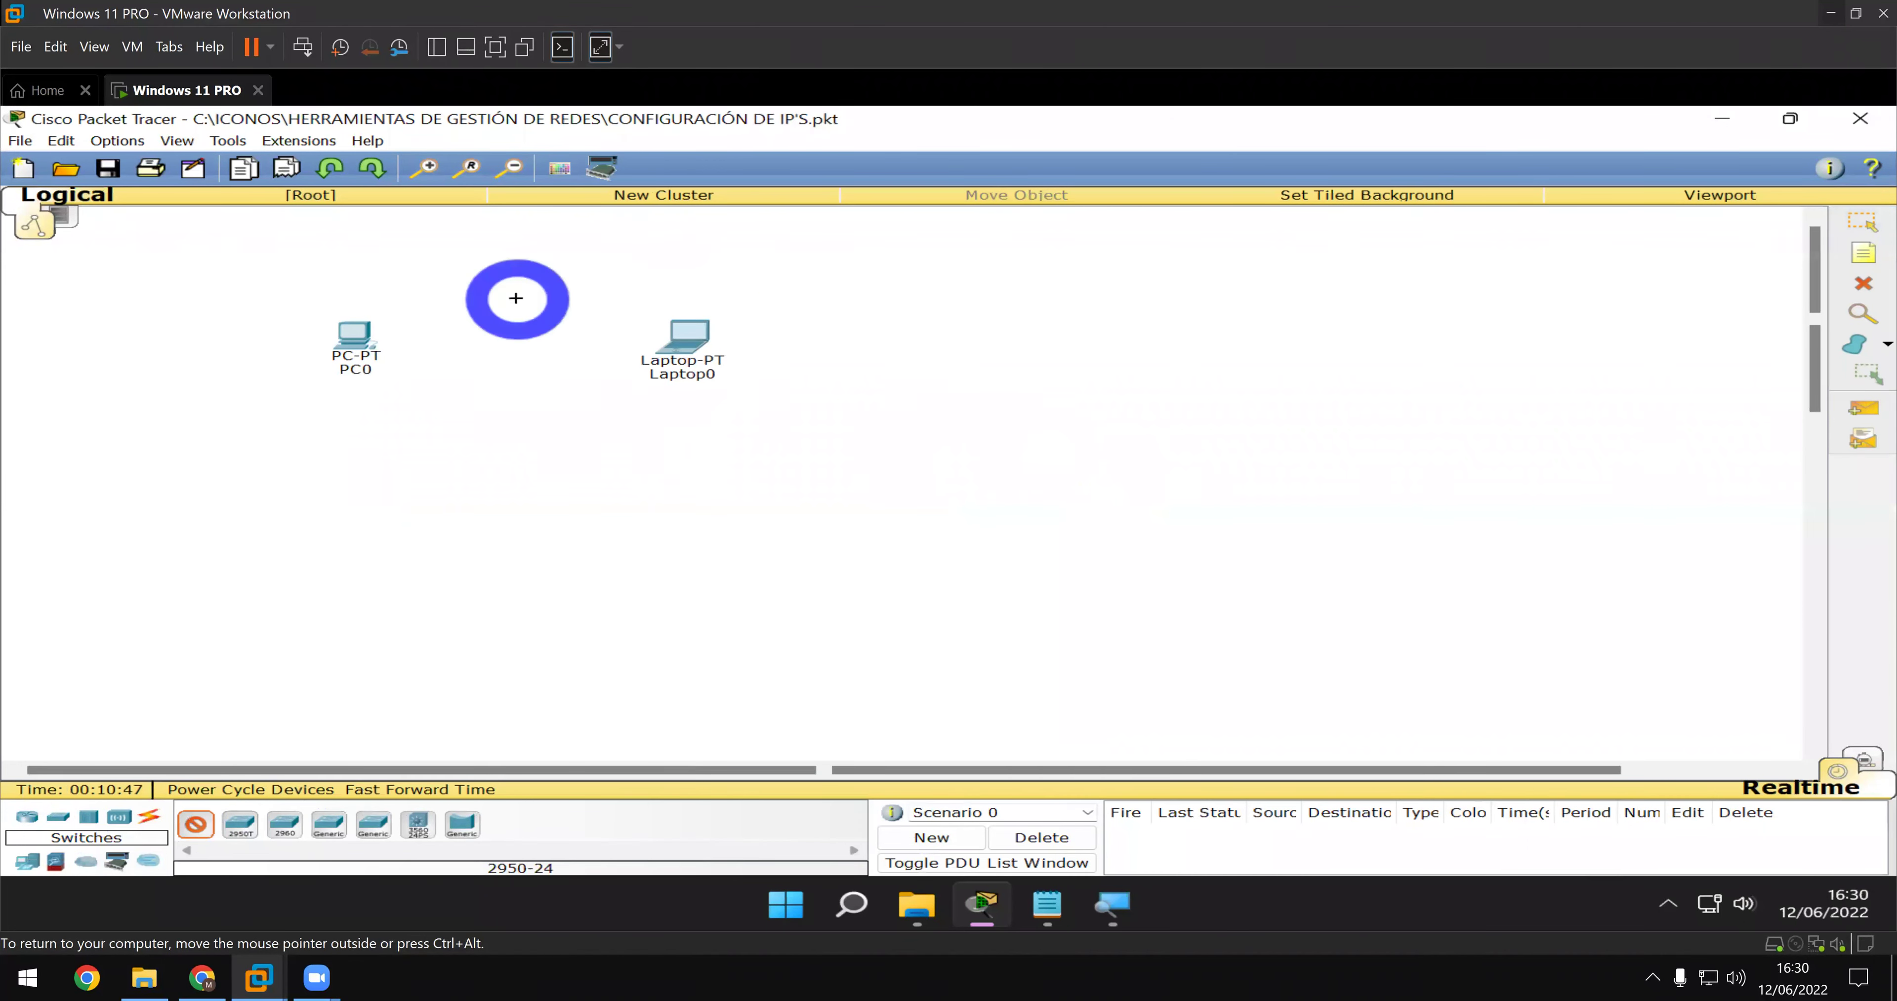
{"action": "left_click", "coordinate": [507, 479]}
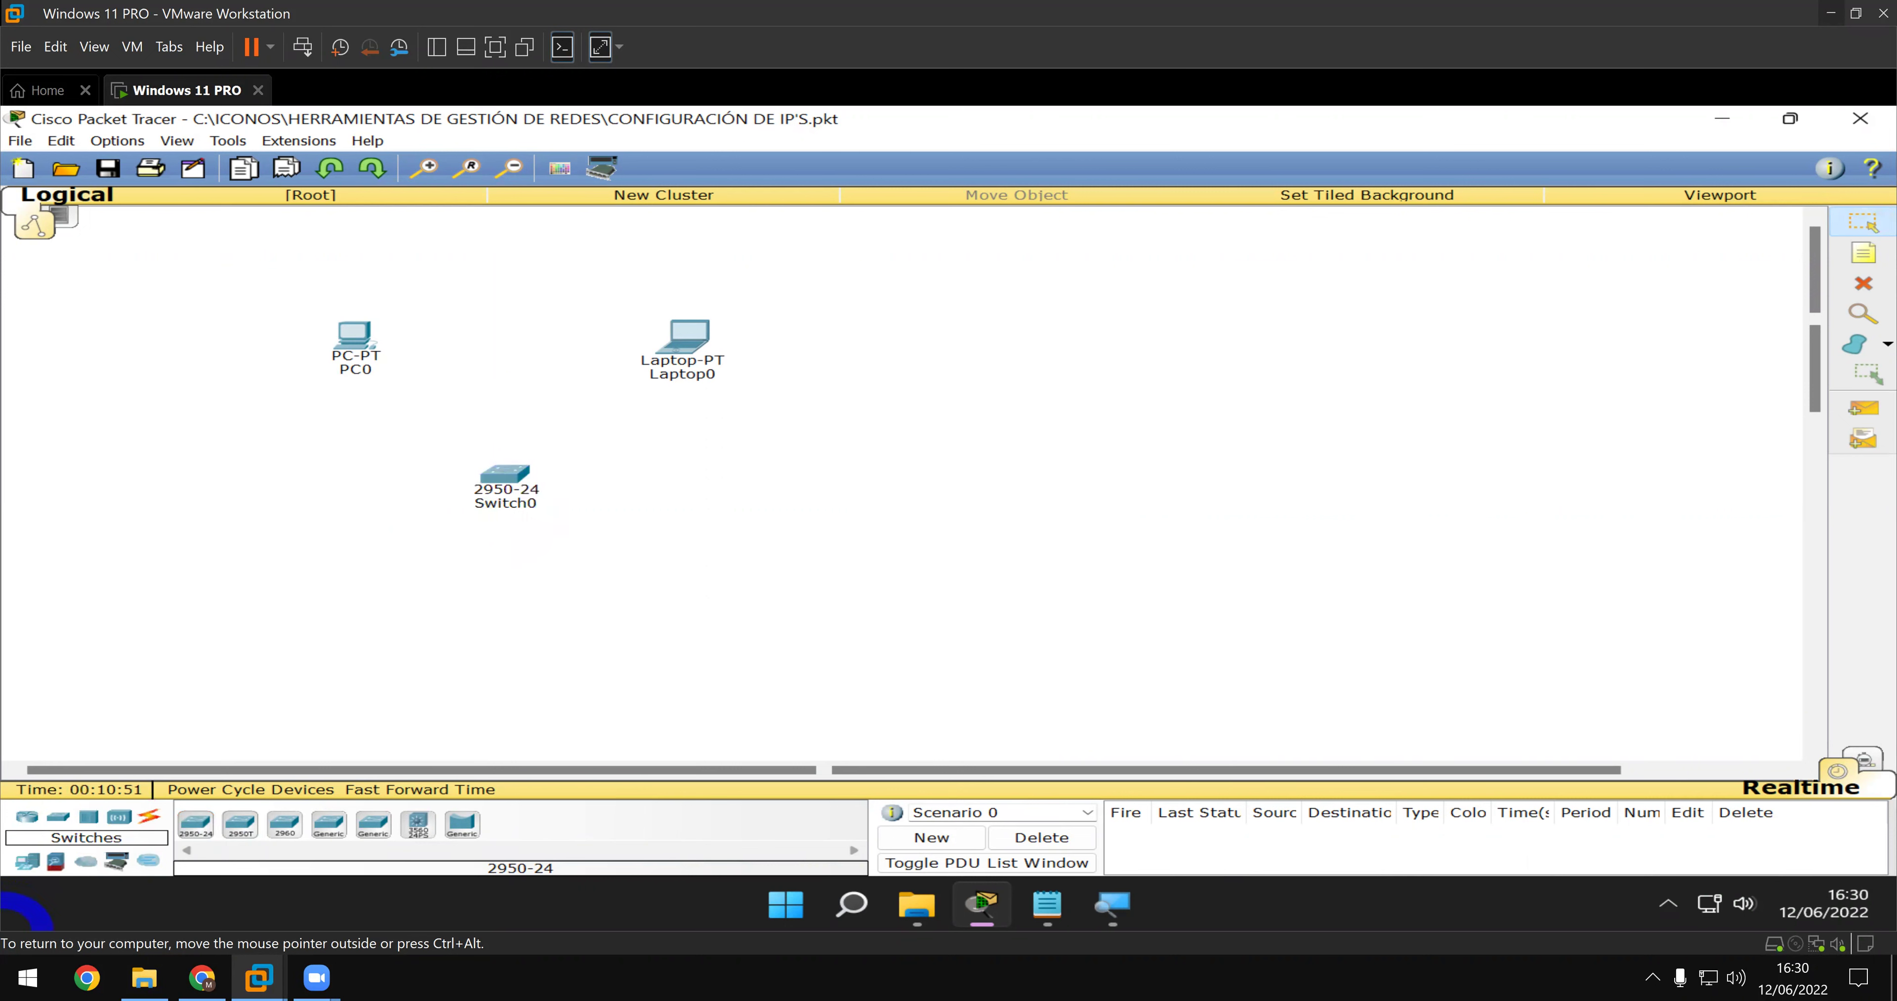
- Place an 1841 router below the switch and shift it slightly to the right
{"action": "left_click", "coordinate": [24, 820]}
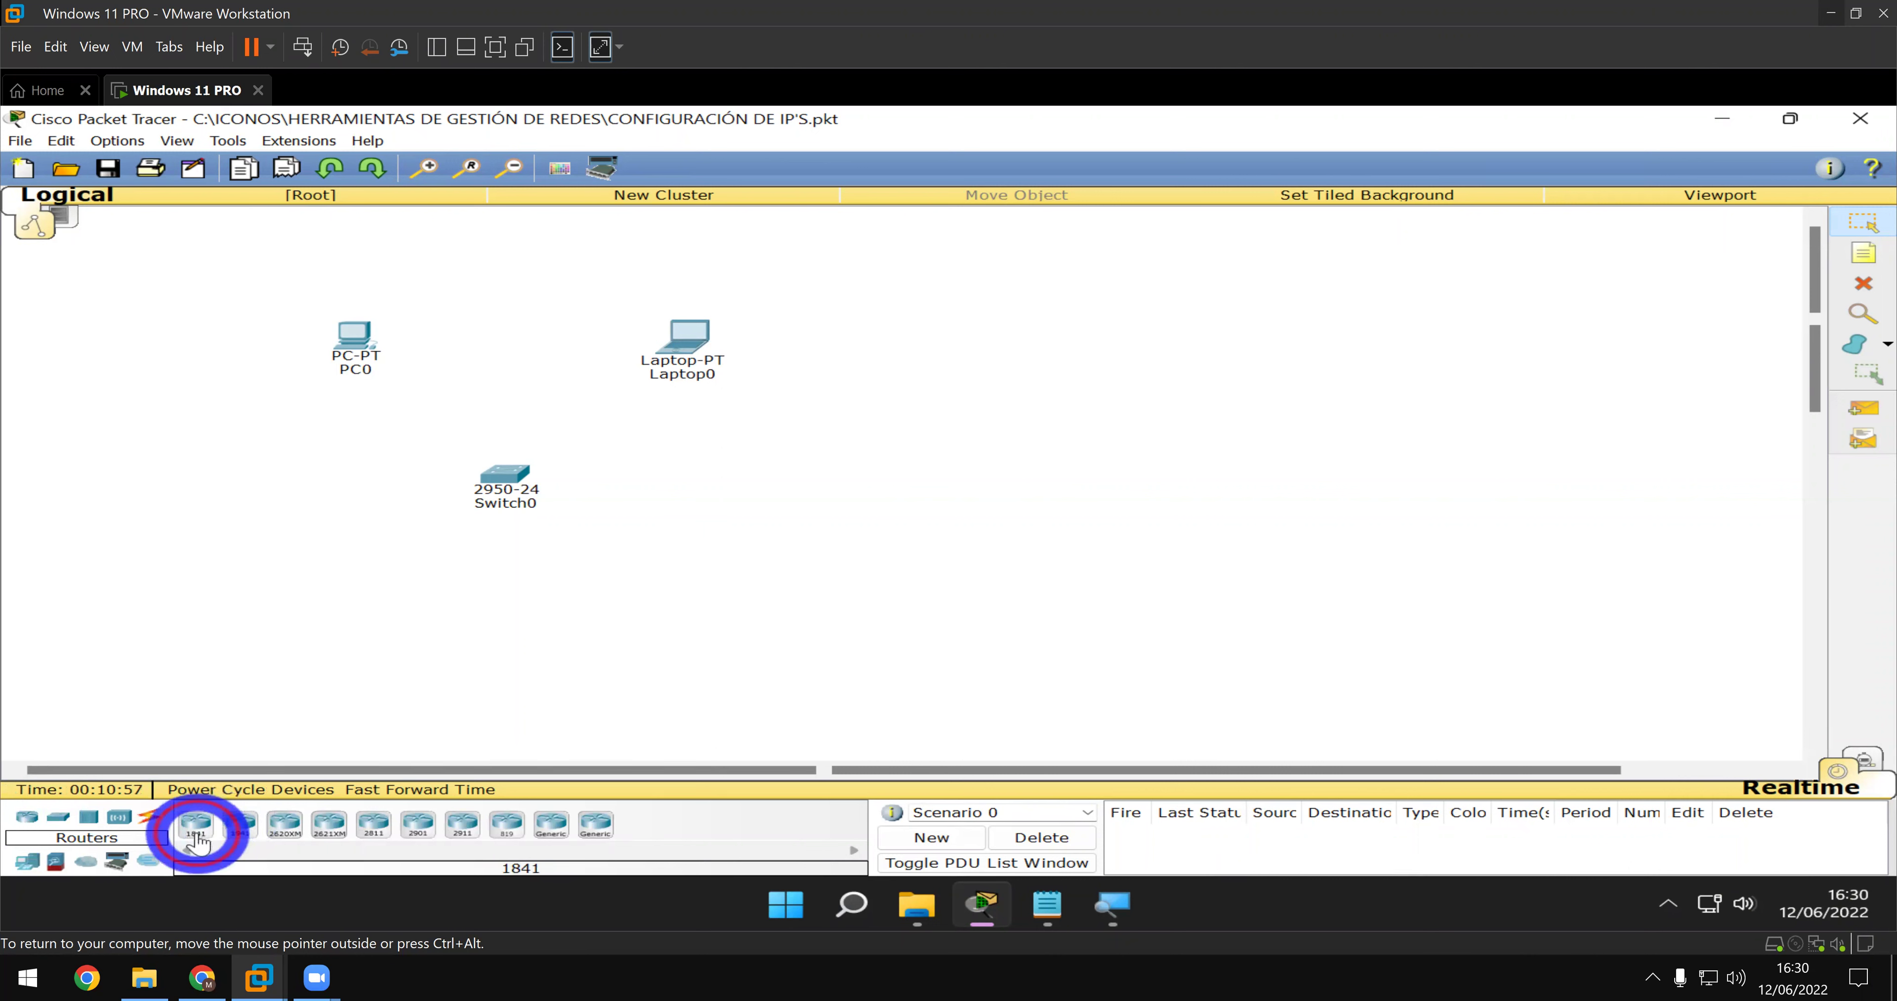
{"action": "left_click", "coordinate": [197, 838]}
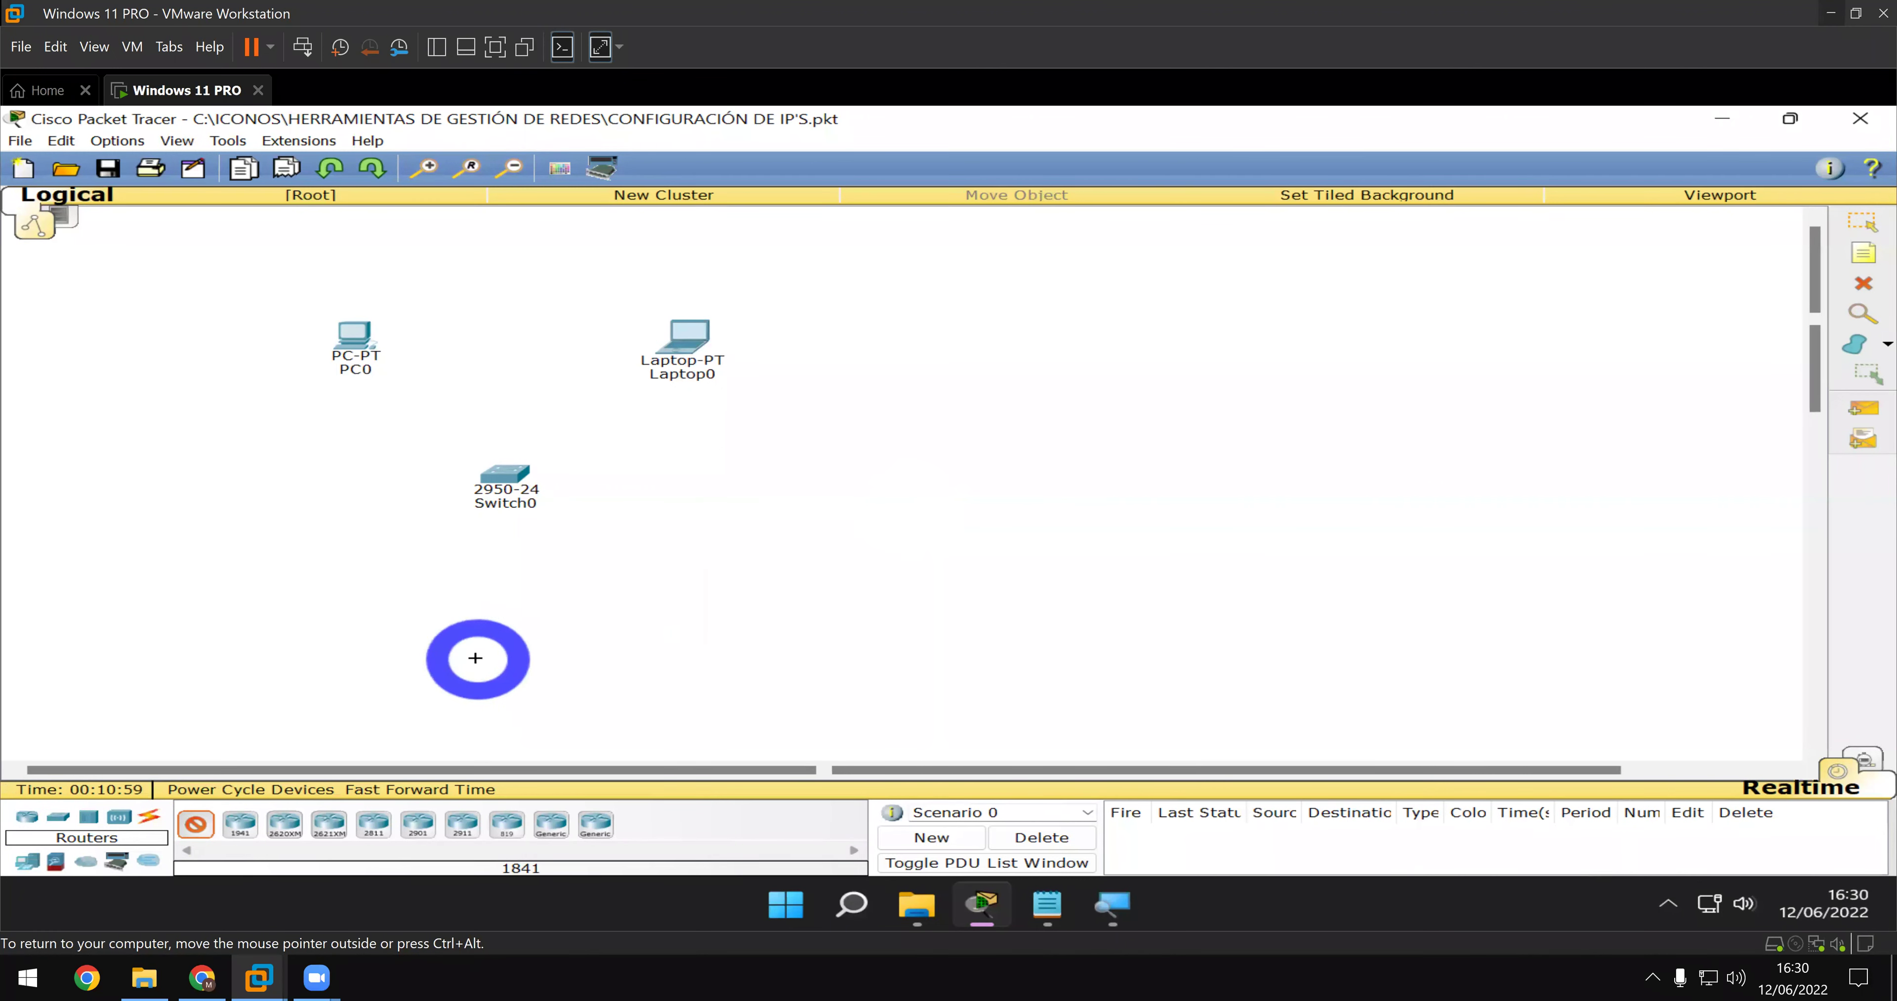
{"action": "left_click", "coordinate": [508, 680]}
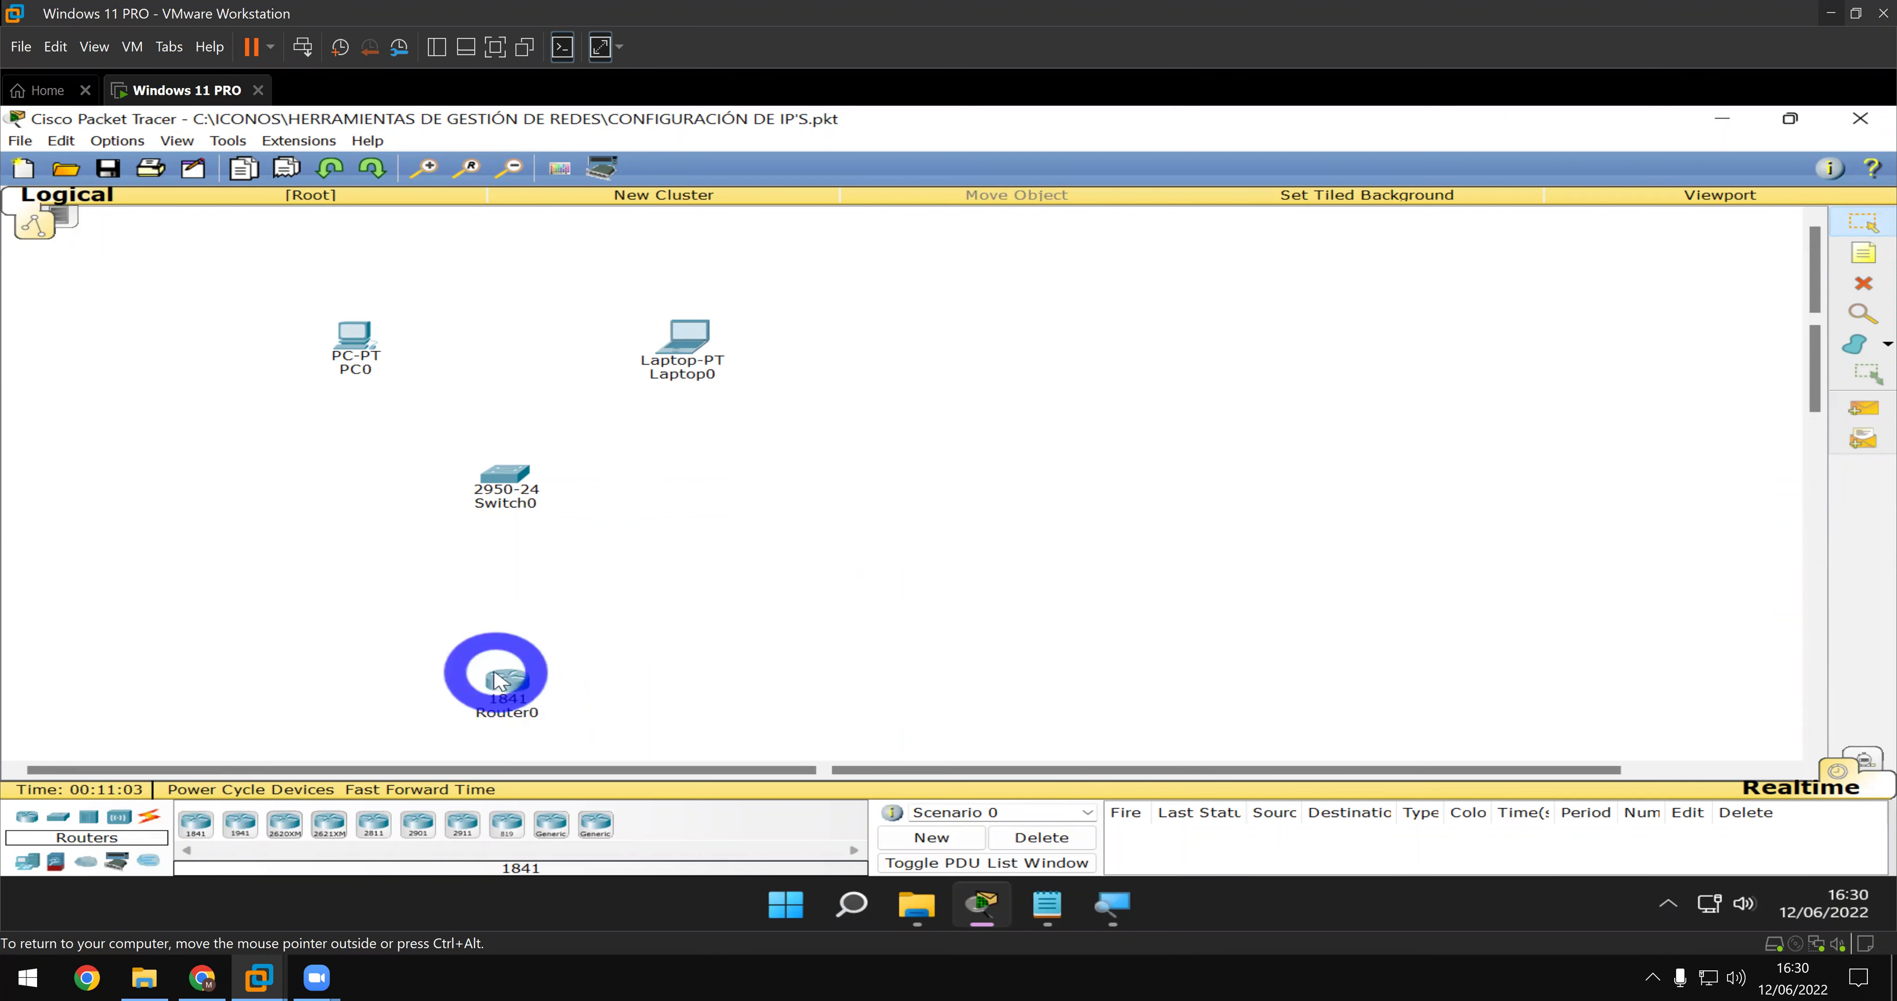
{"action": "left_click_drag", "start_coordinate": [498, 684], "coordinate": [533, 684]}
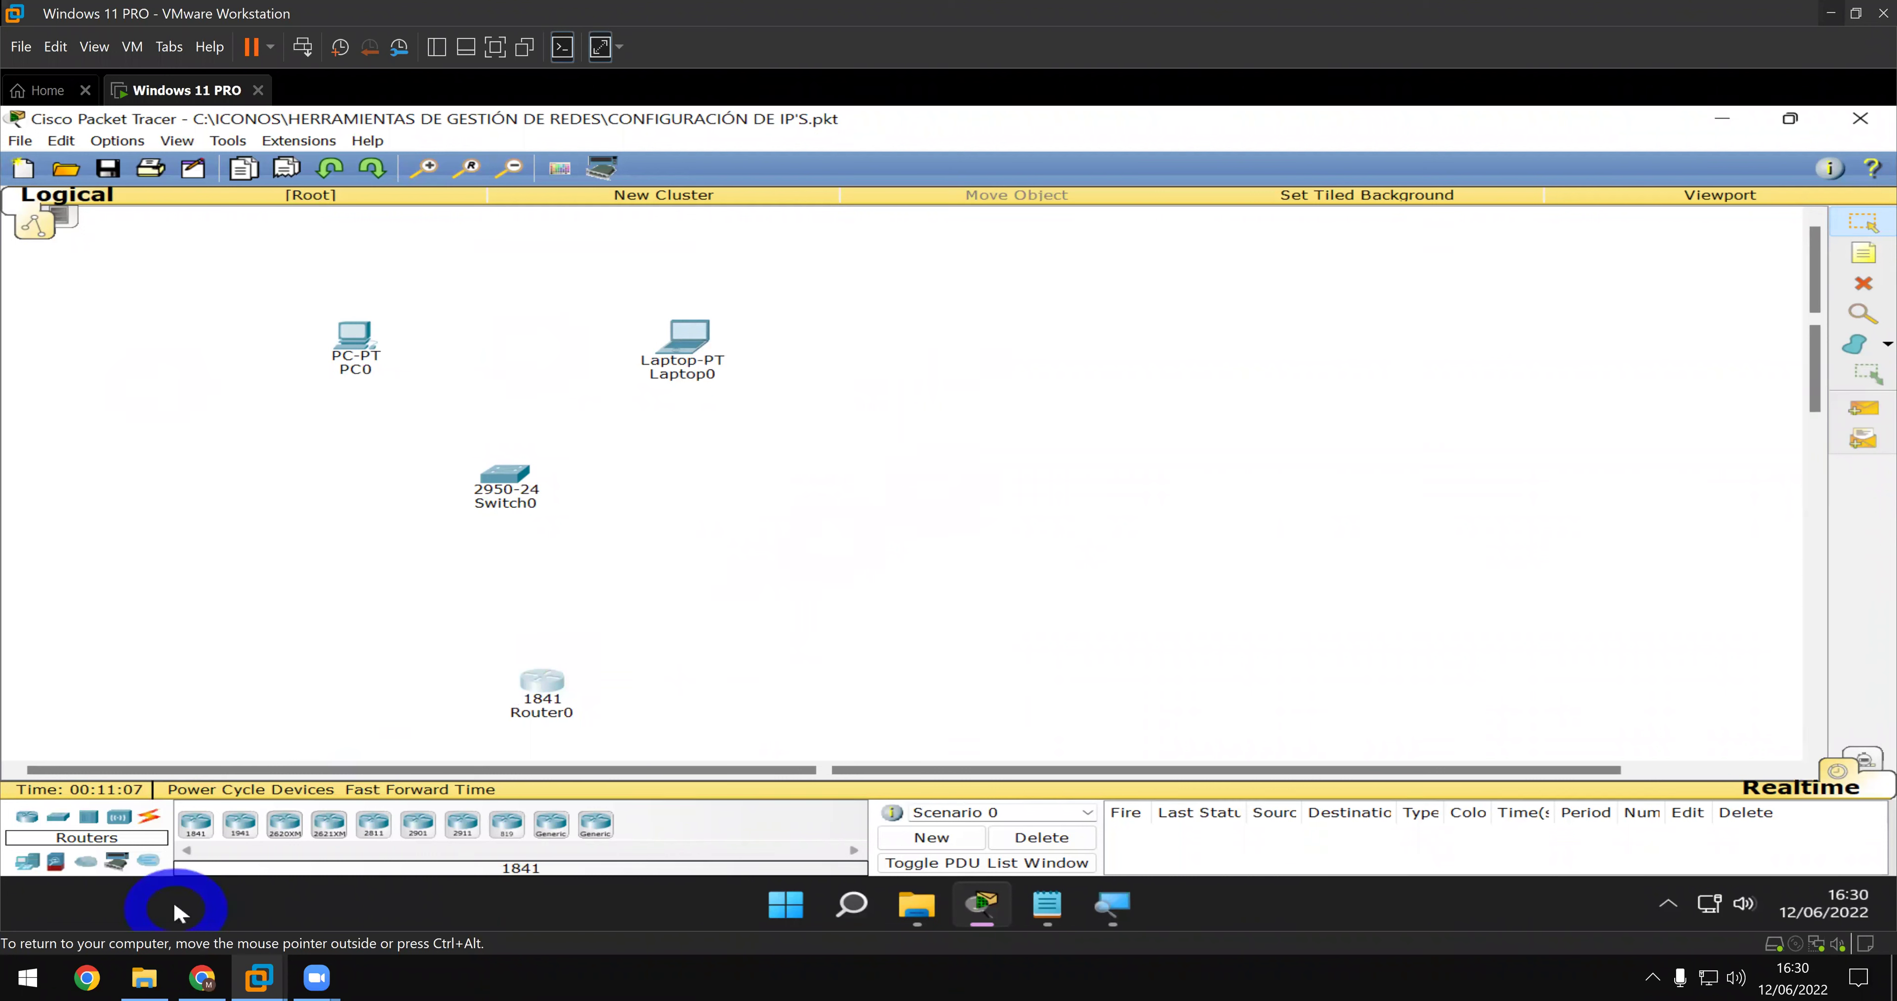
- Connect PC0's FastEthernet0 port to Switch0's FastEthernet0/2 port with a Copper Straight-Through cable
{"action": "left_click", "coordinate": [151, 818]}
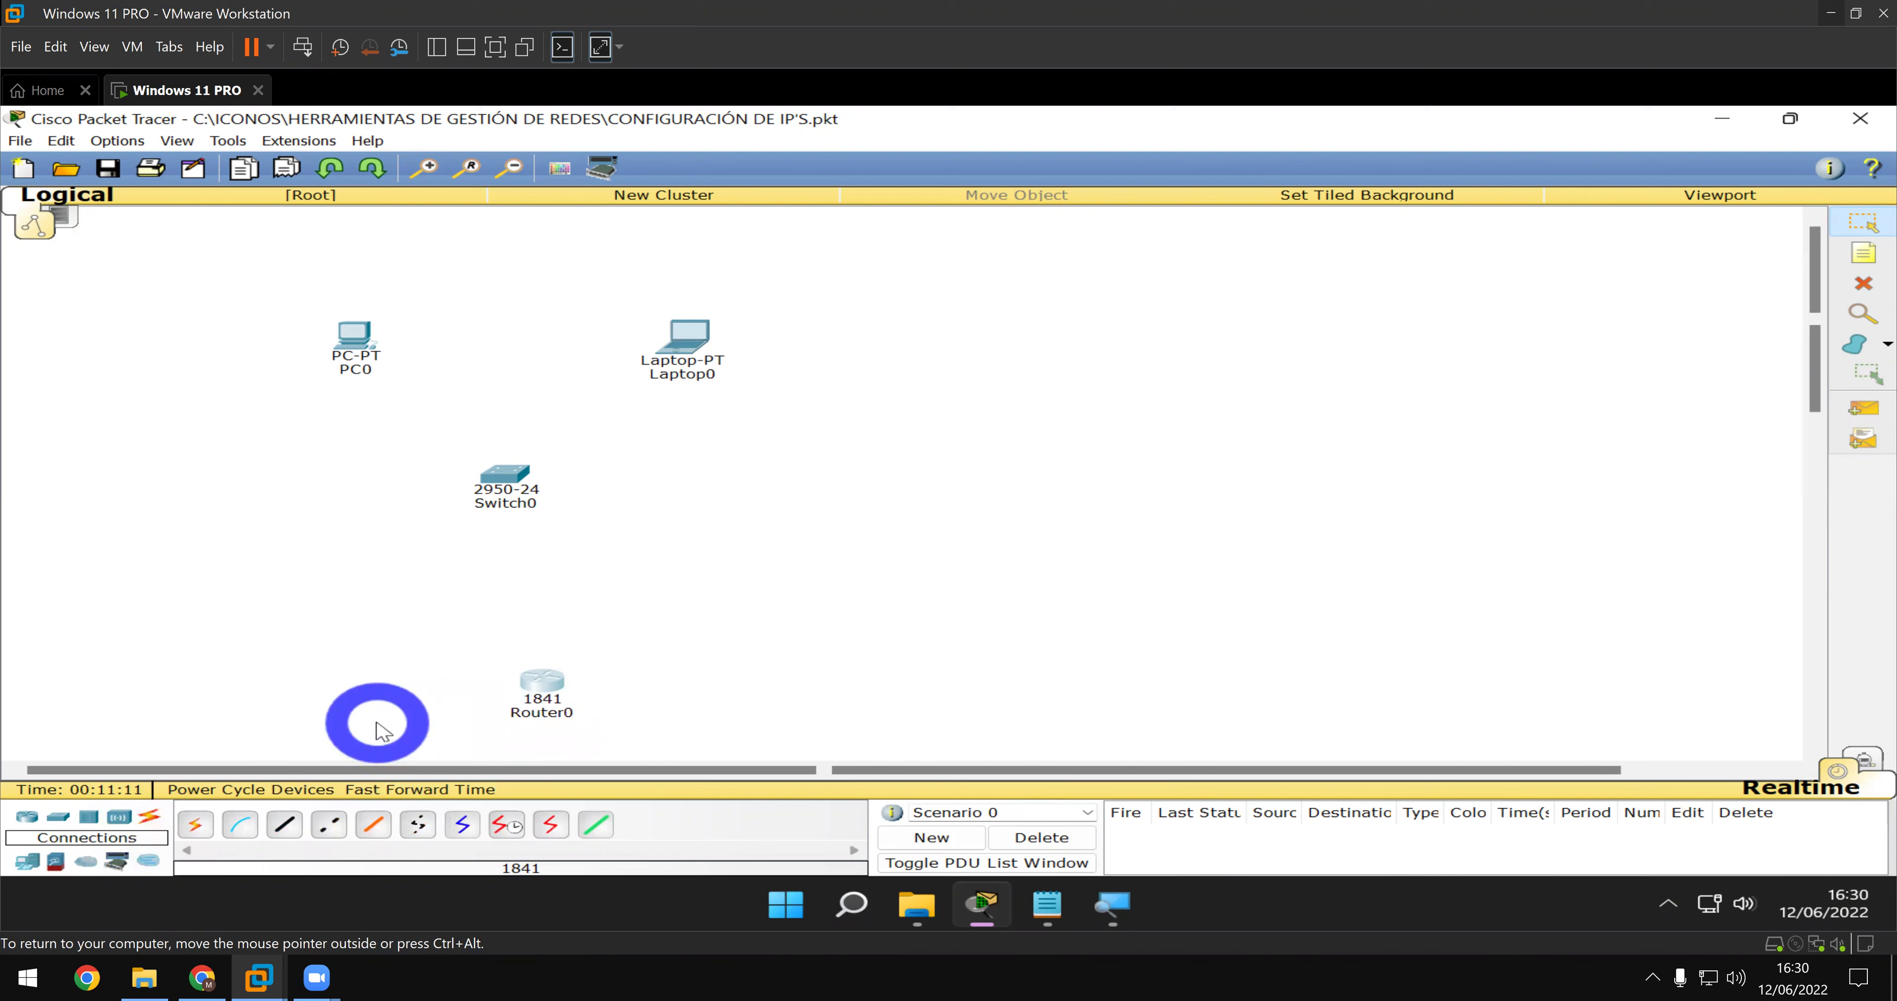
{"action": "left_click", "coordinate": [284, 830]}
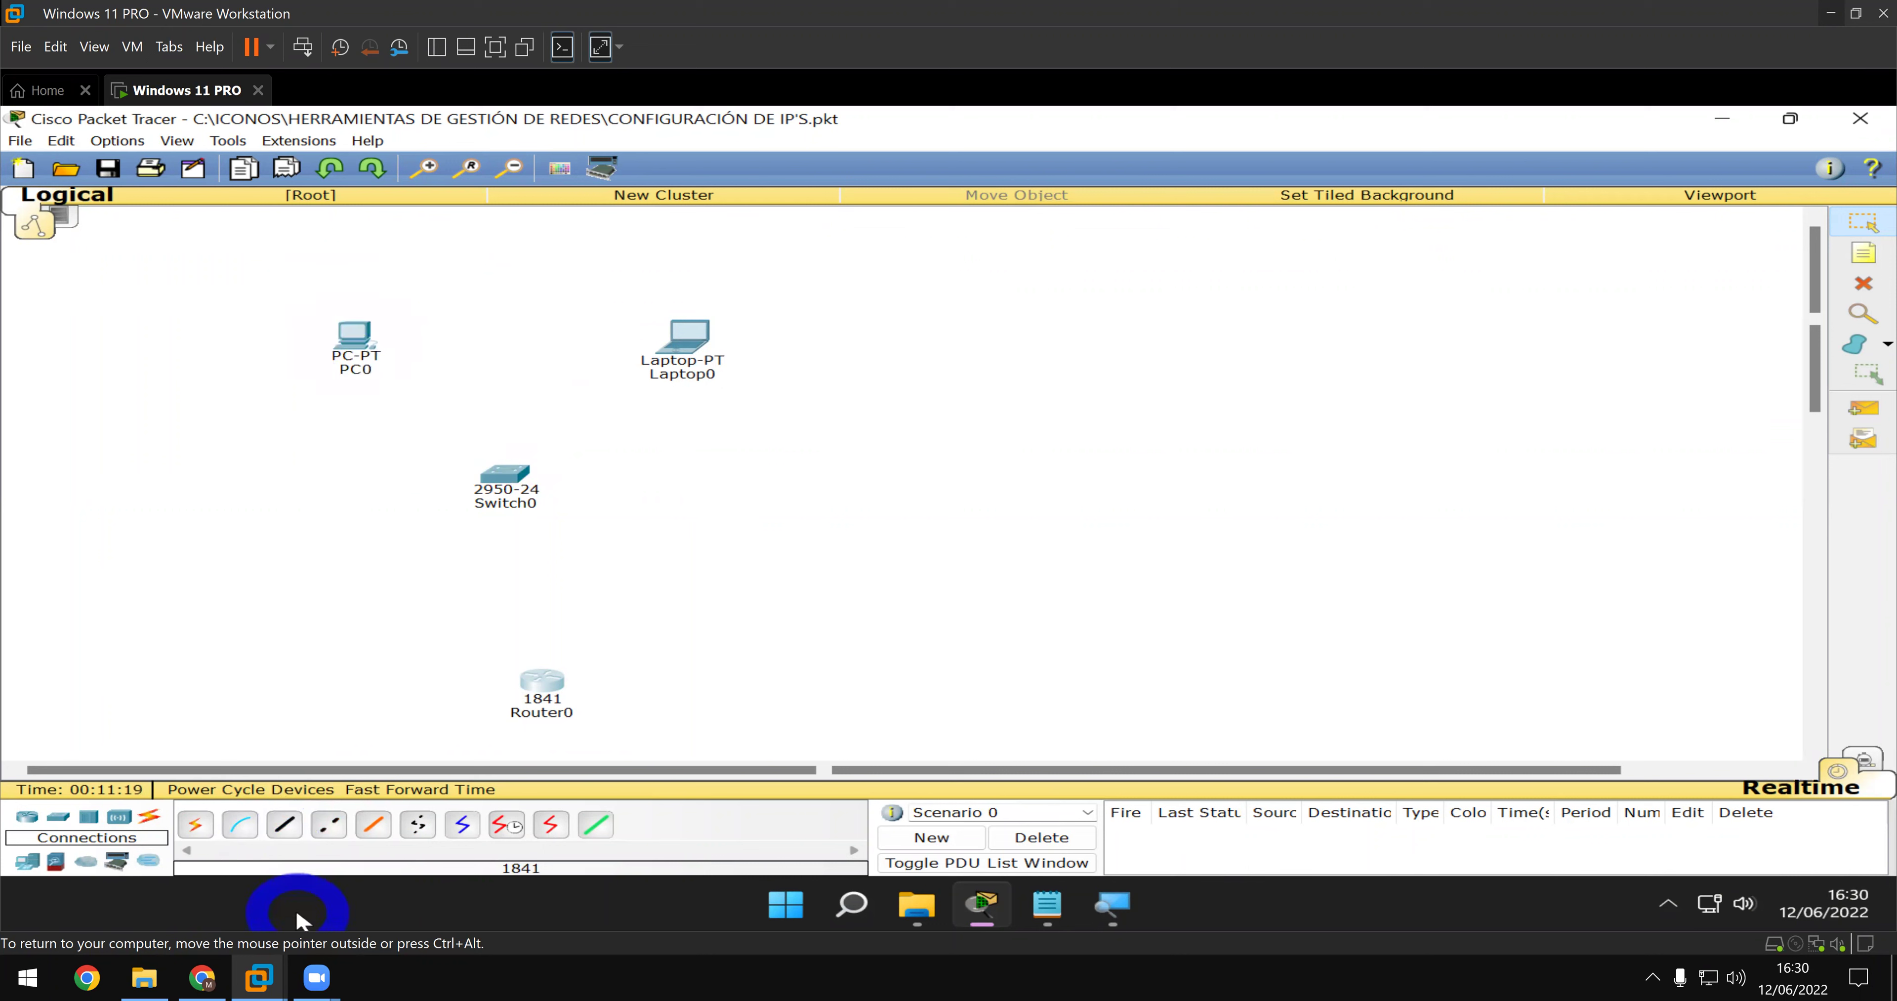
{"action": "left_click", "coordinate": [278, 825]}
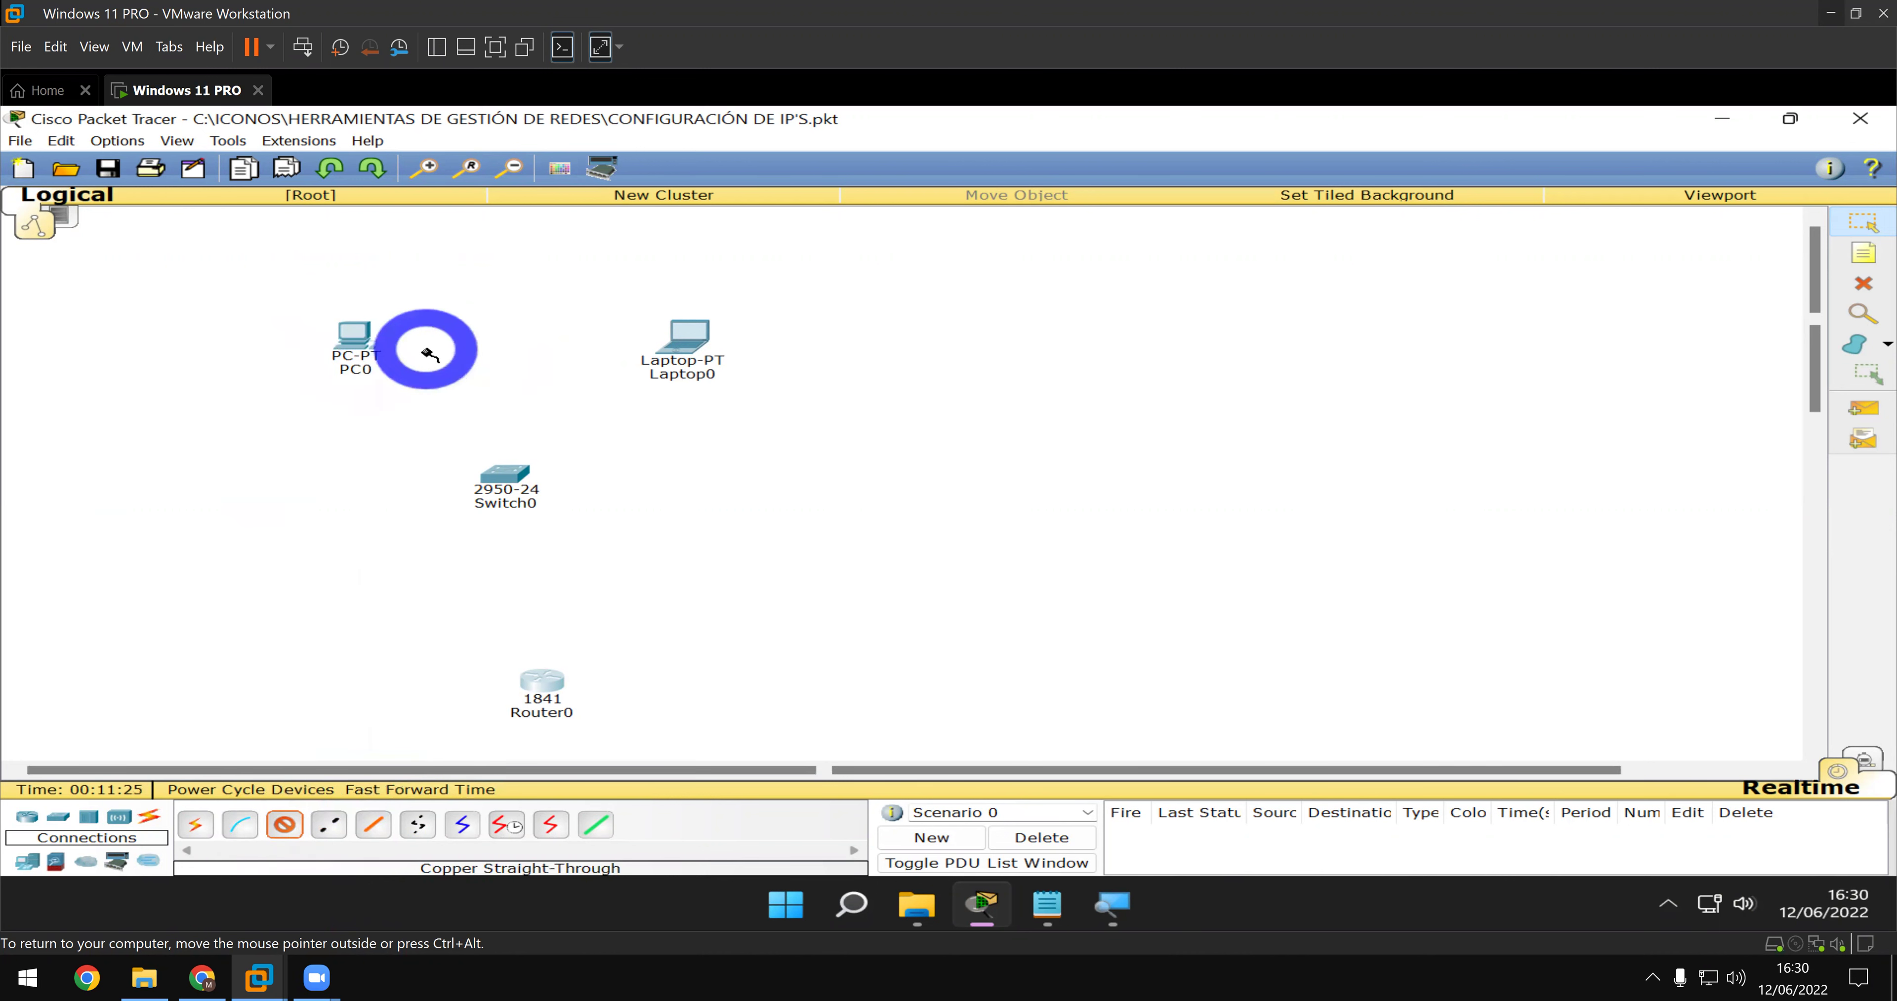
{"action": "left_click", "coordinate": [356, 334]}
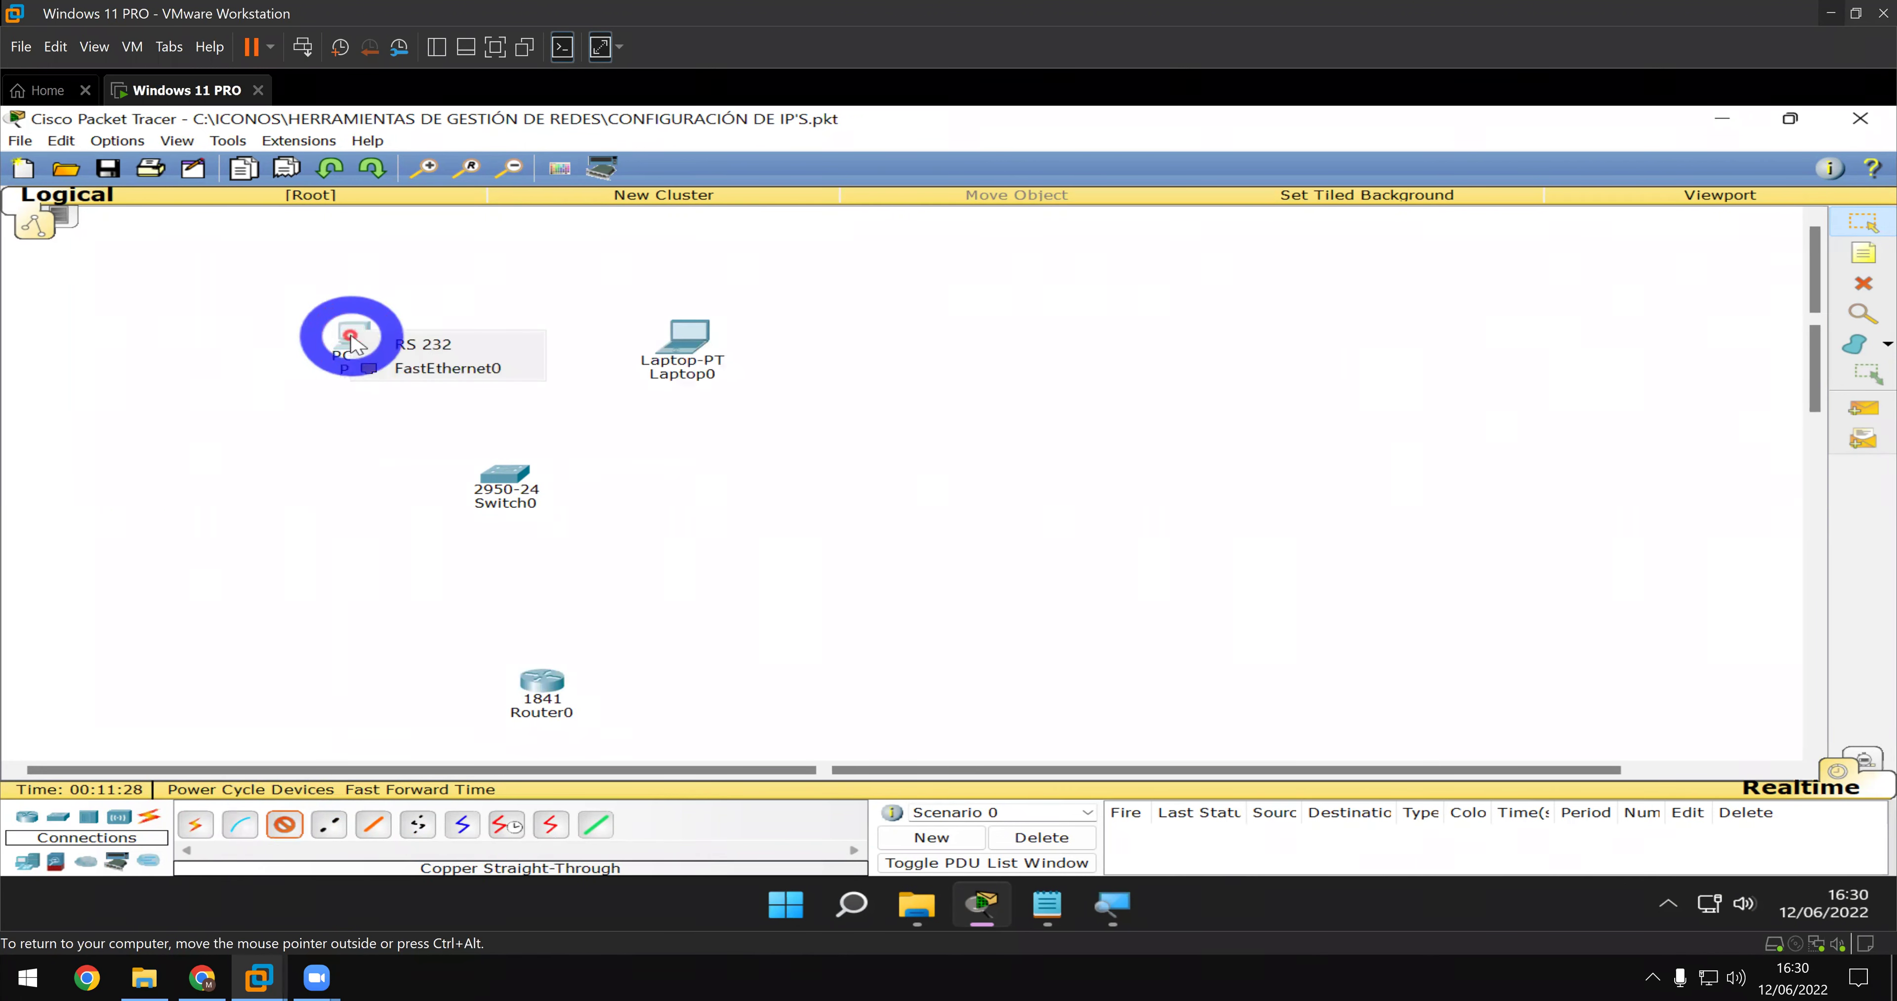
{"action": "left_click", "coordinate": [501, 368]}
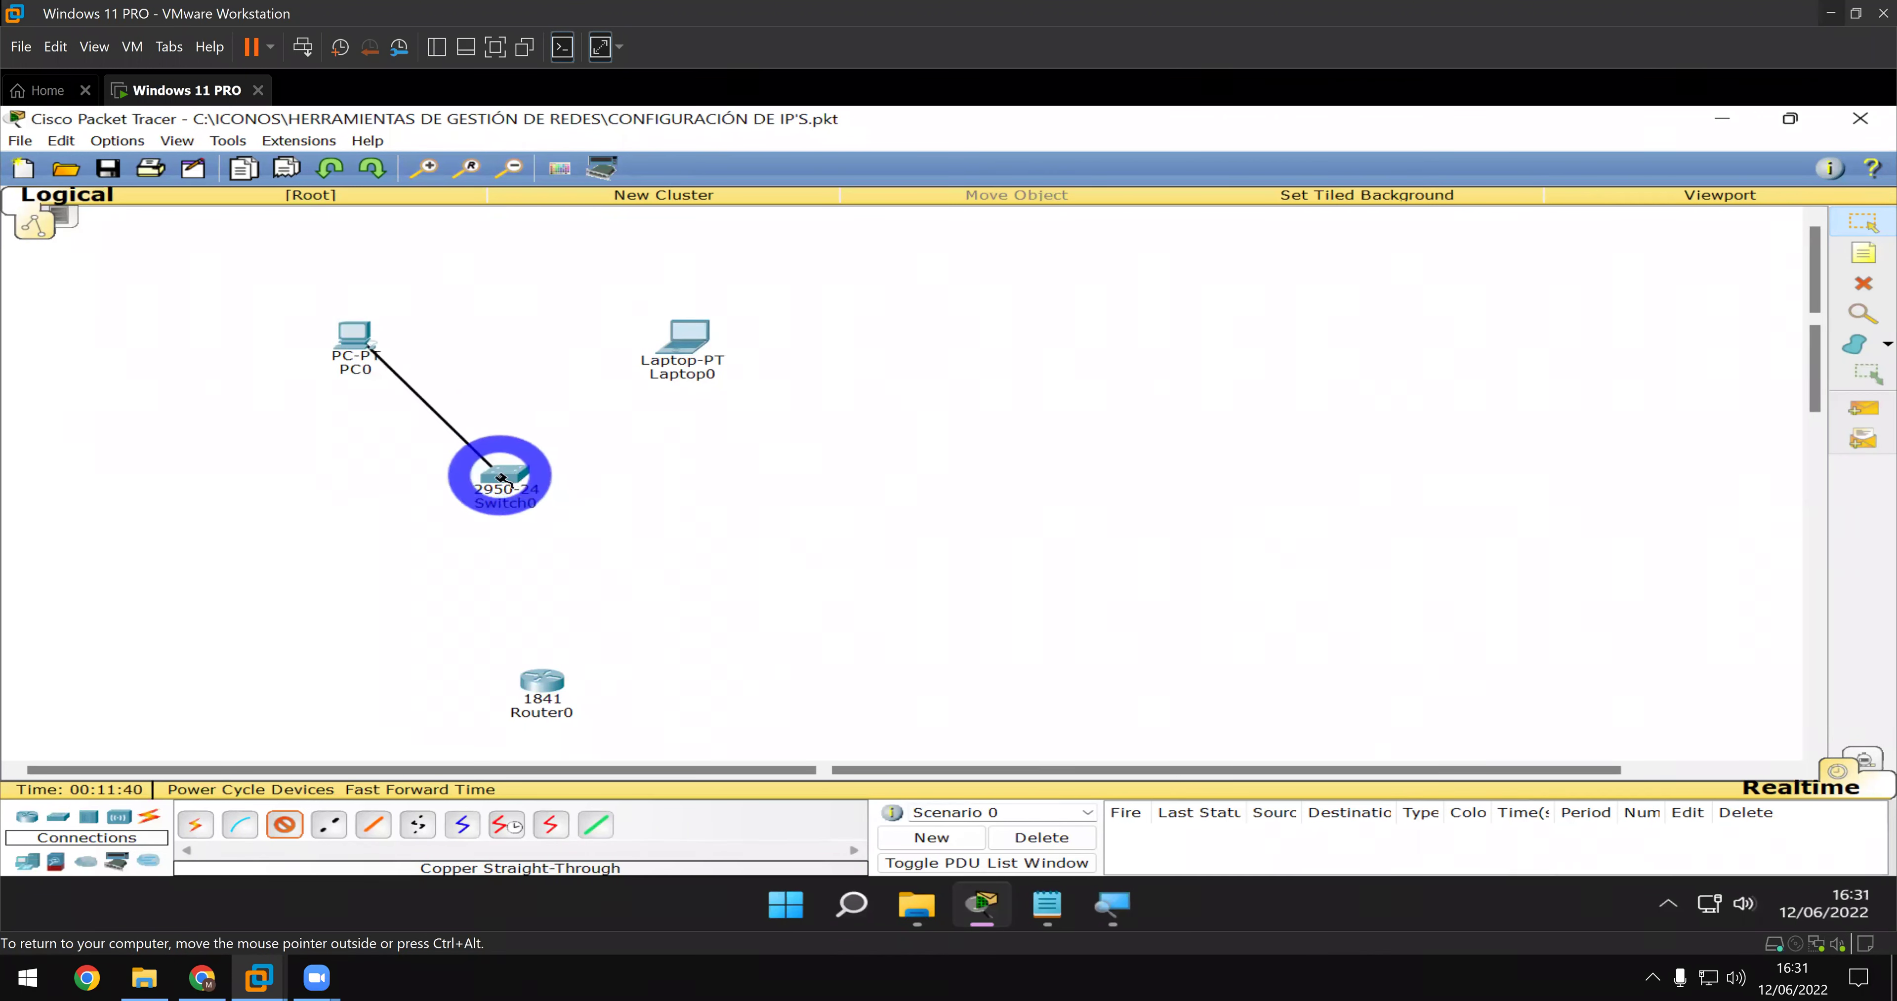
{"action": "left_click", "coordinate": [497, 480]}
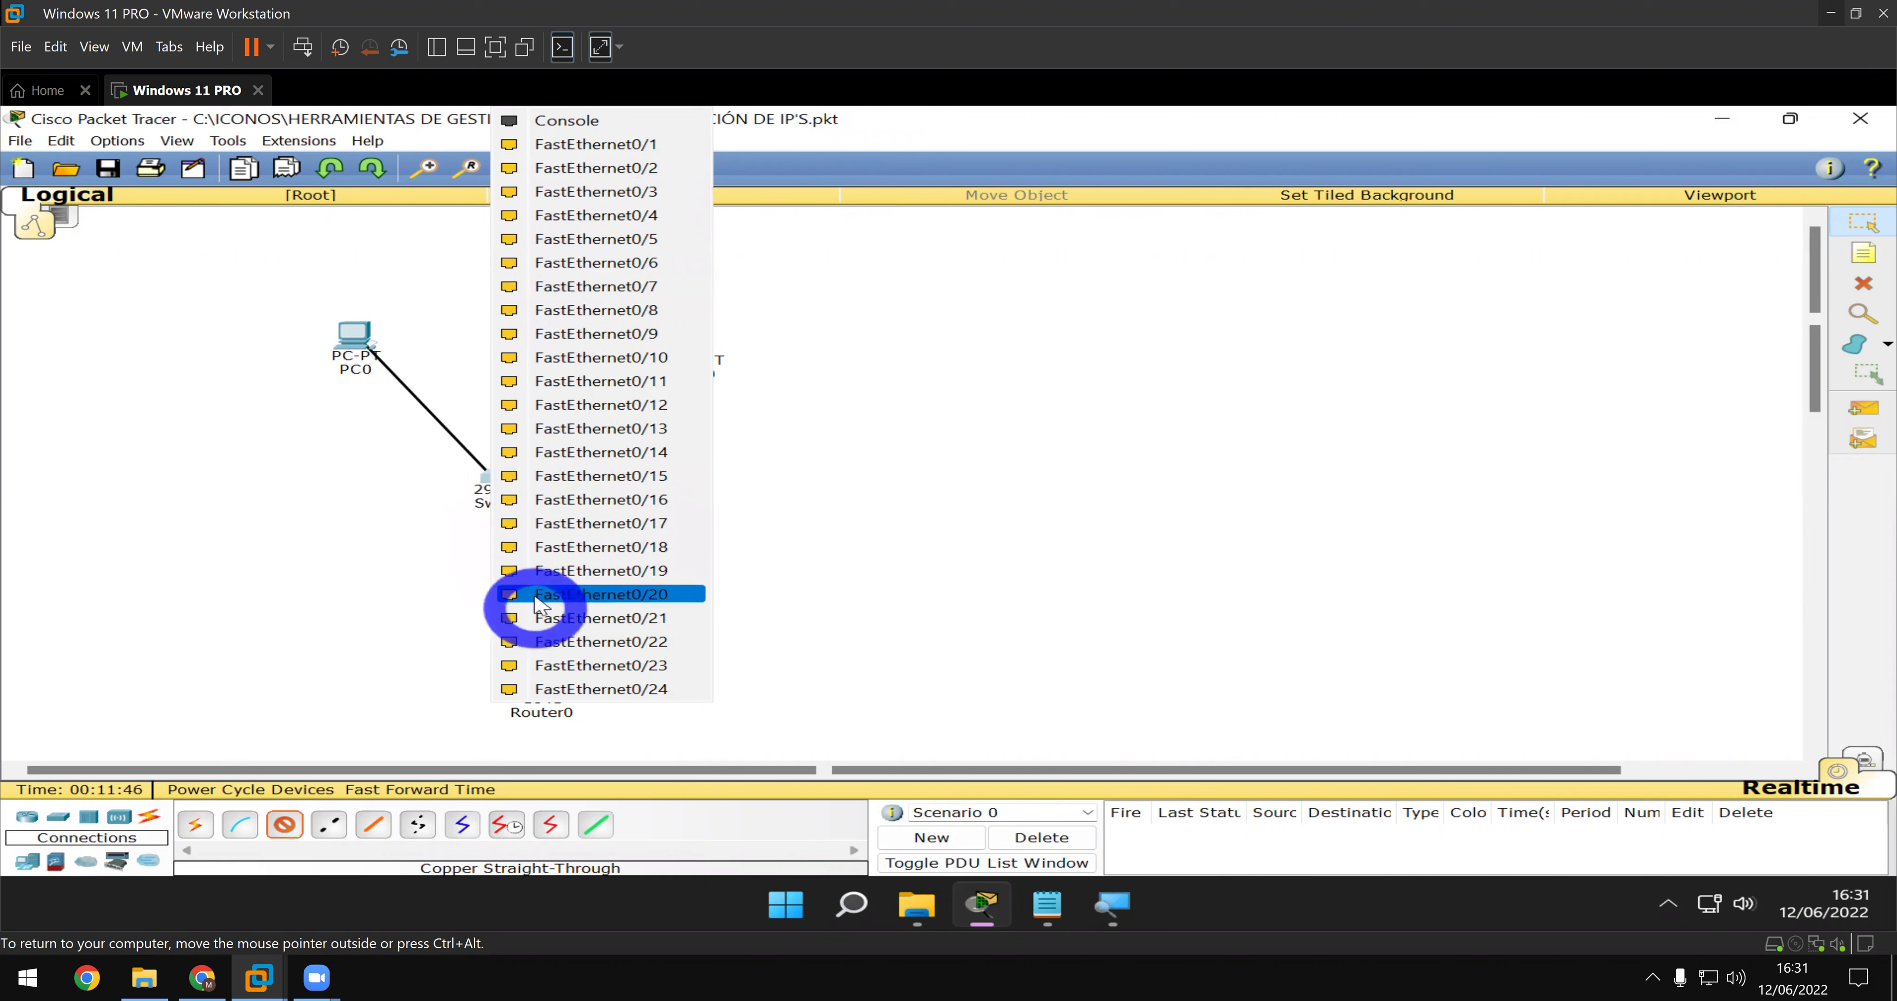
{"action": "left_click", "coordinate": [641, 169]}
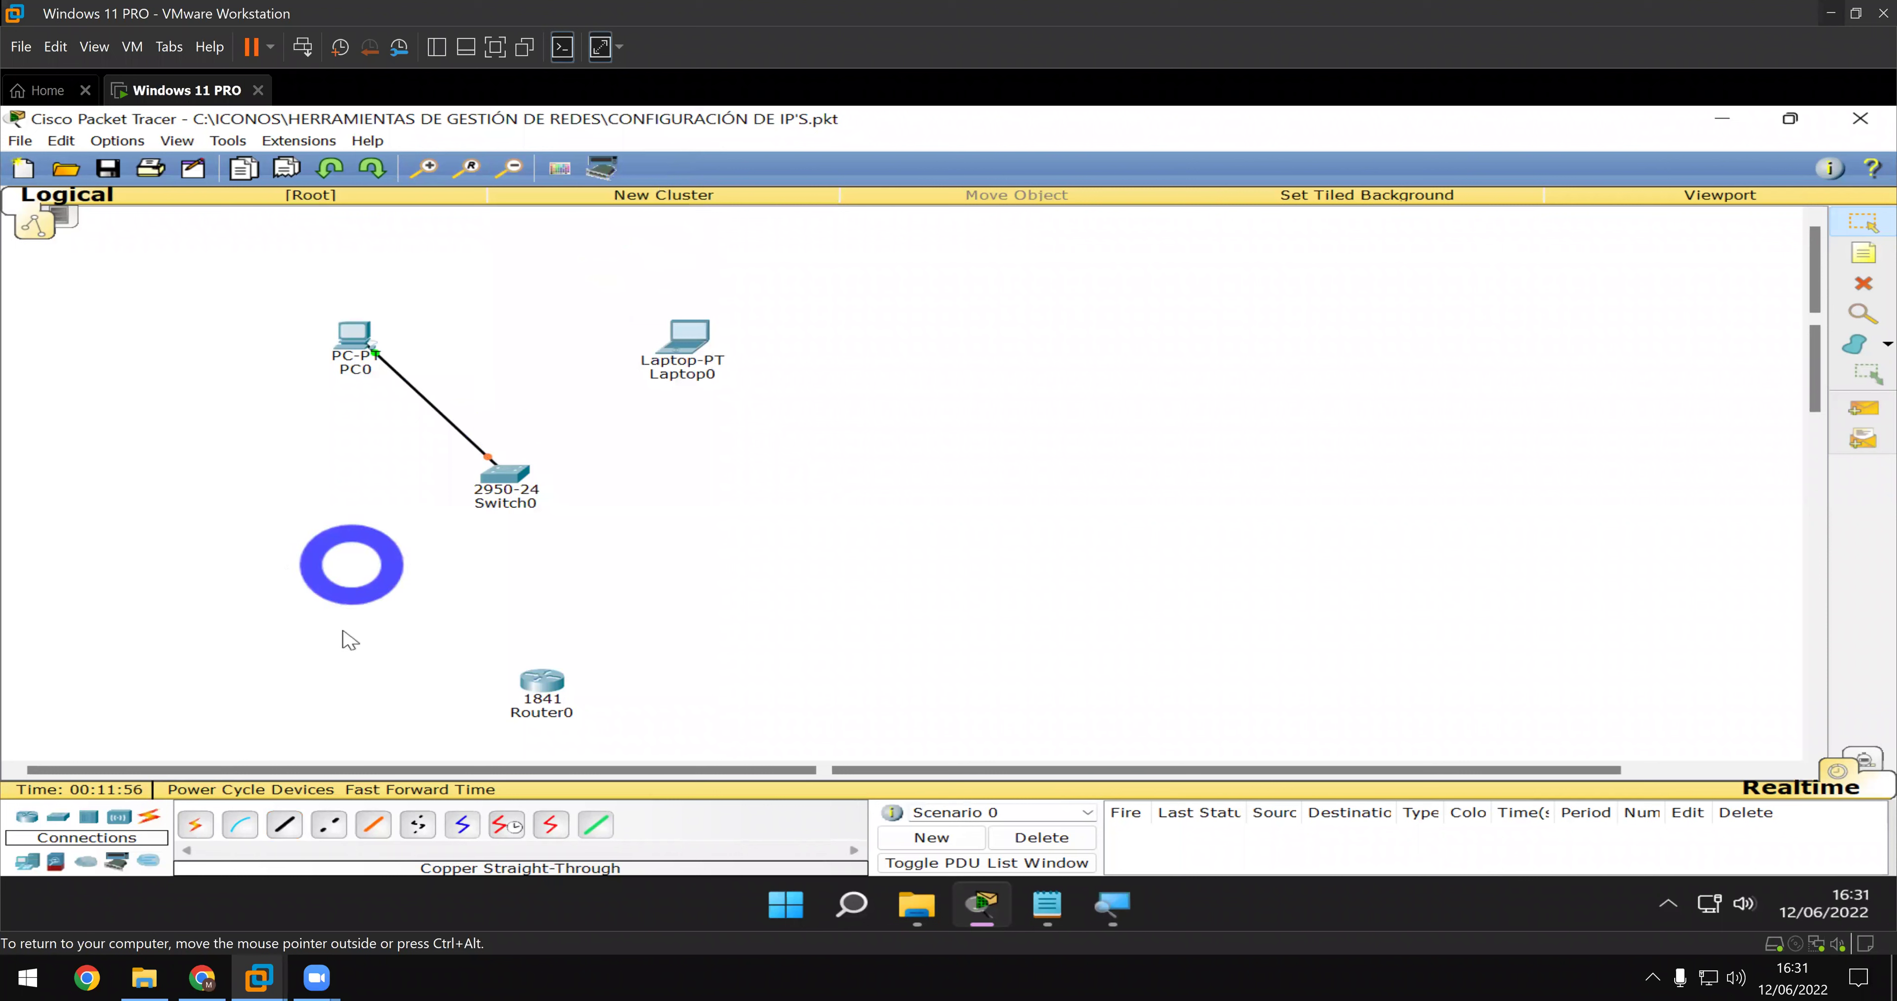
- Connect Laptop0's FastEthernet0 port to Switch0's FastEthernet0/4 port with a Copper Straight-Through cable
{"action": "left_click", "coordinate": [291, 825]}
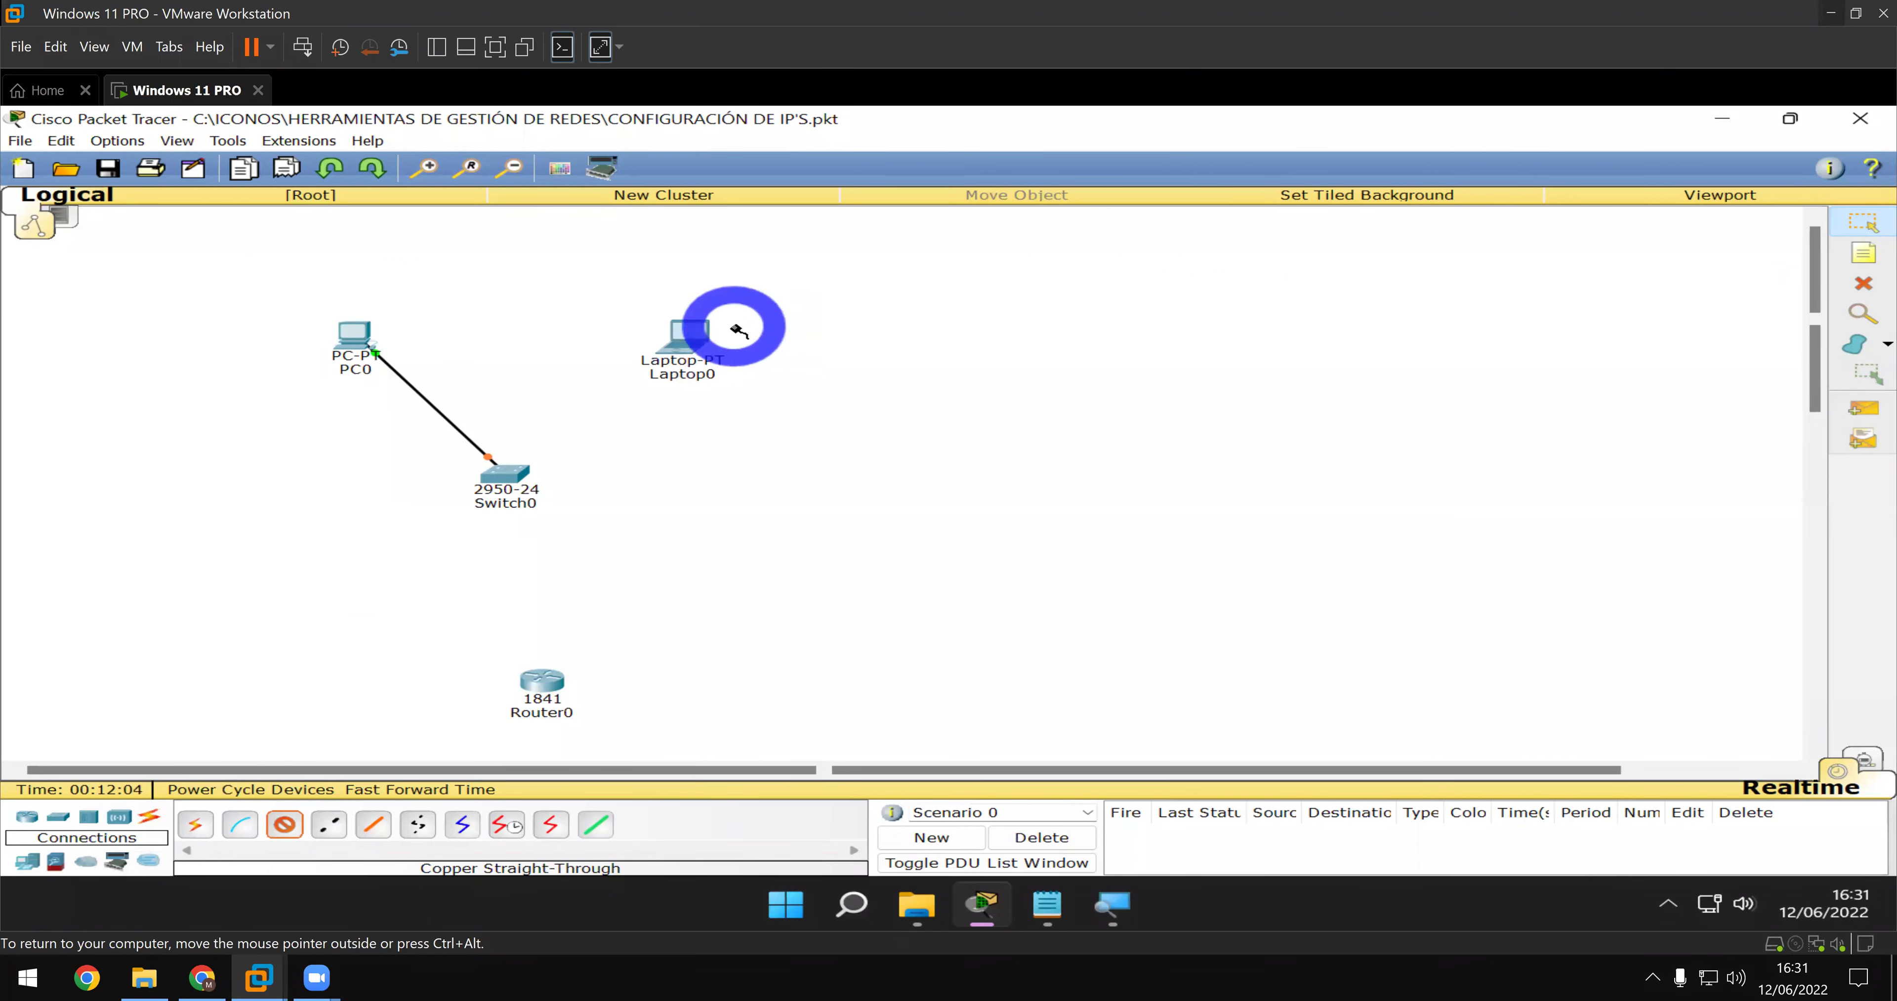
{"action": "mouse_move", "coordinate": [689, 342]}
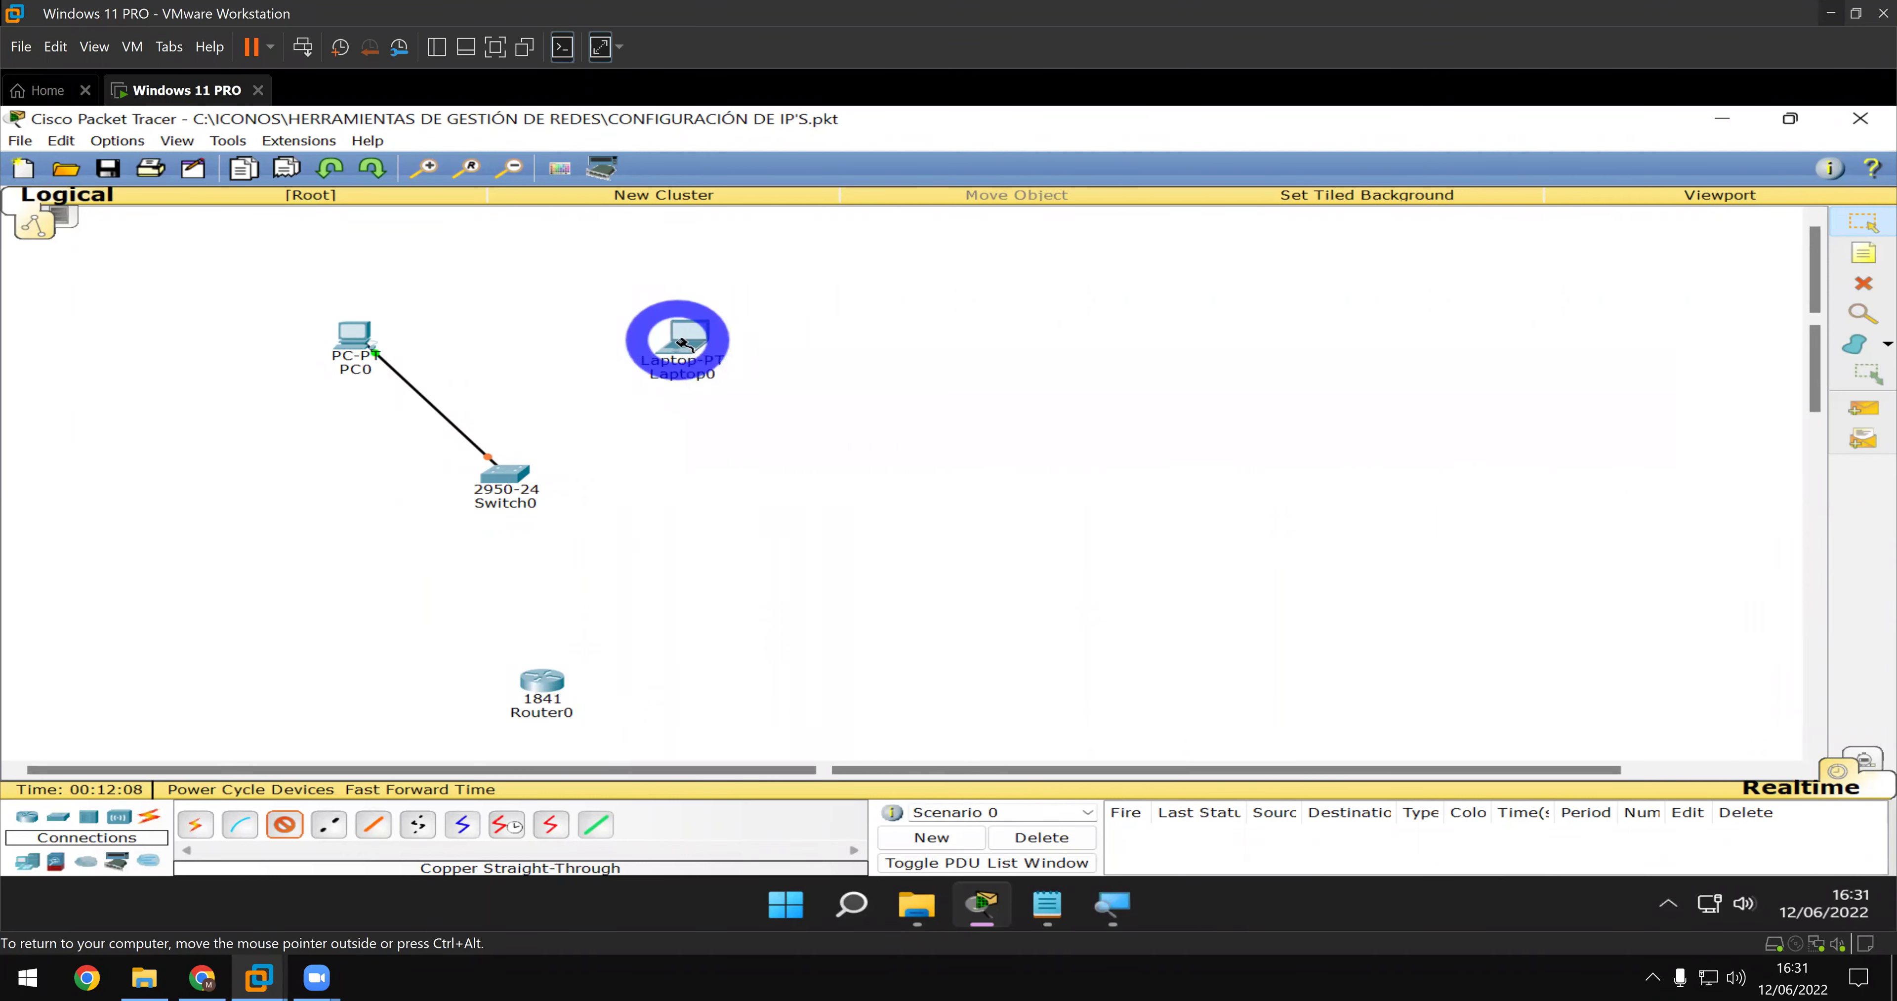
{"action": "left_click", "coordinate": [685, 343]}
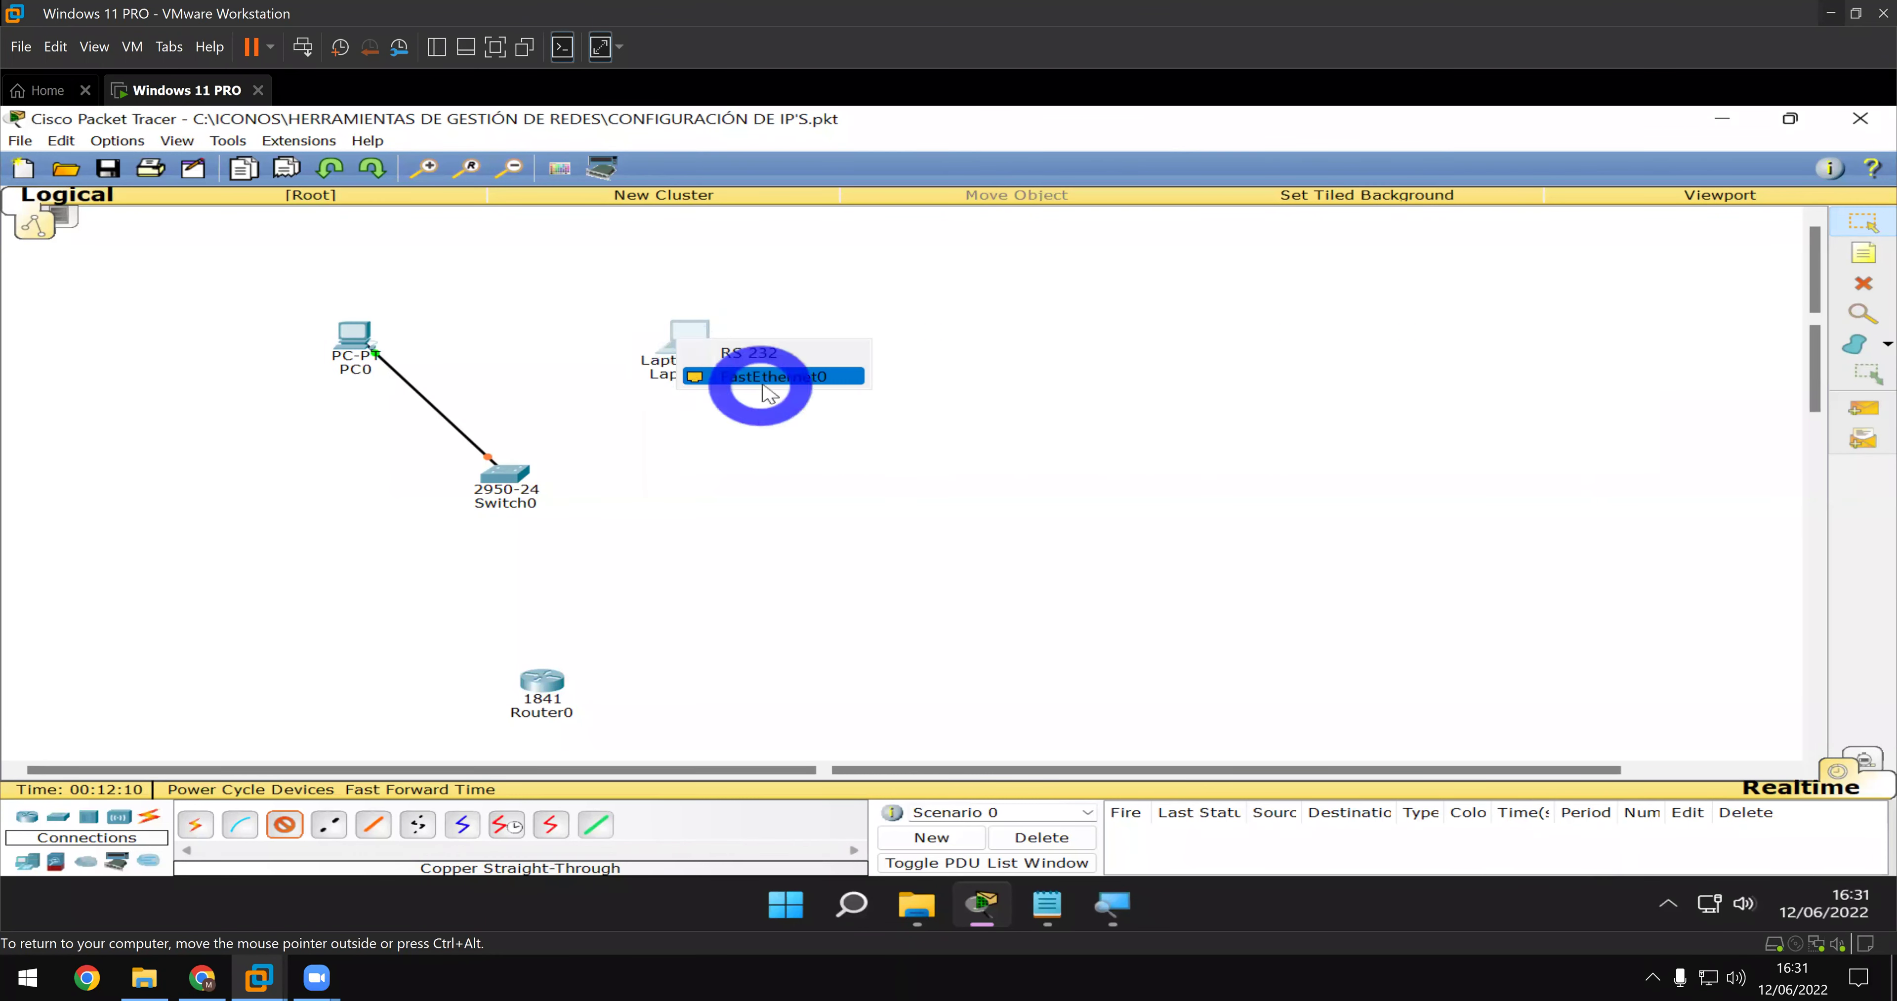
{"action": "left_click", "coordinate": [791, 378]}
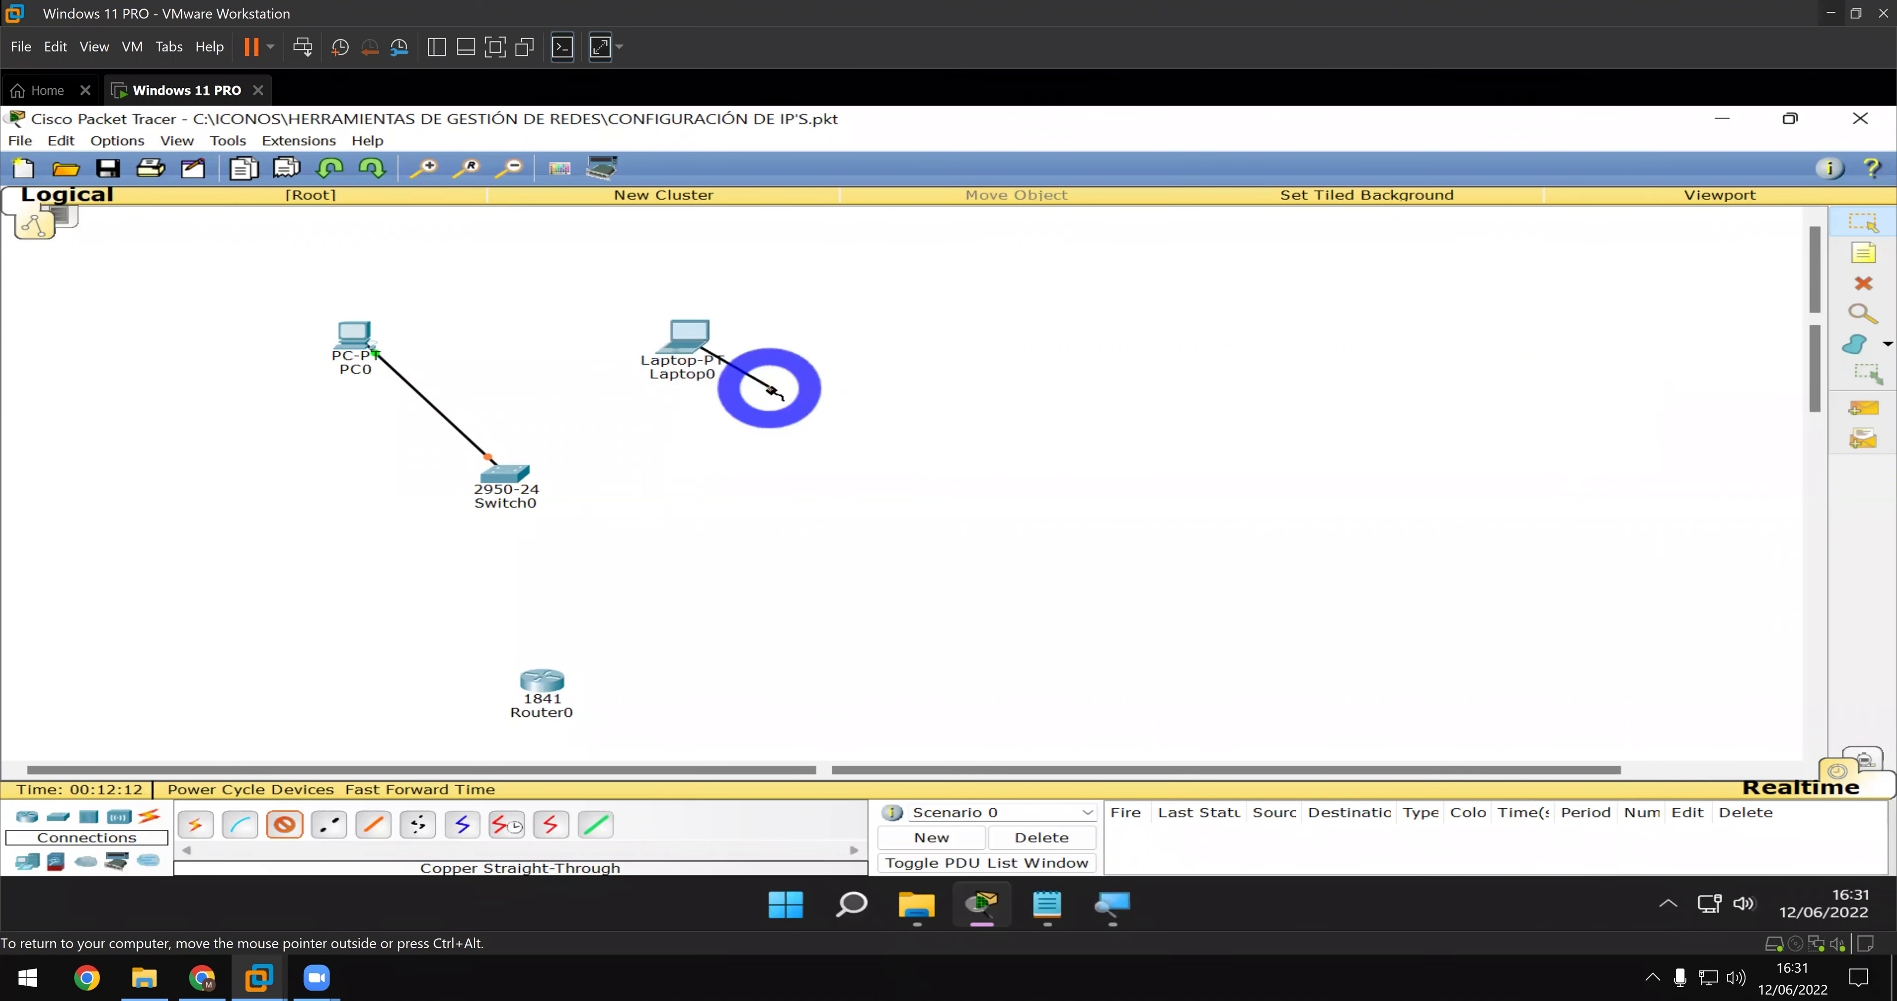
{"action": "left_click", "coordinate": [507, 482]}
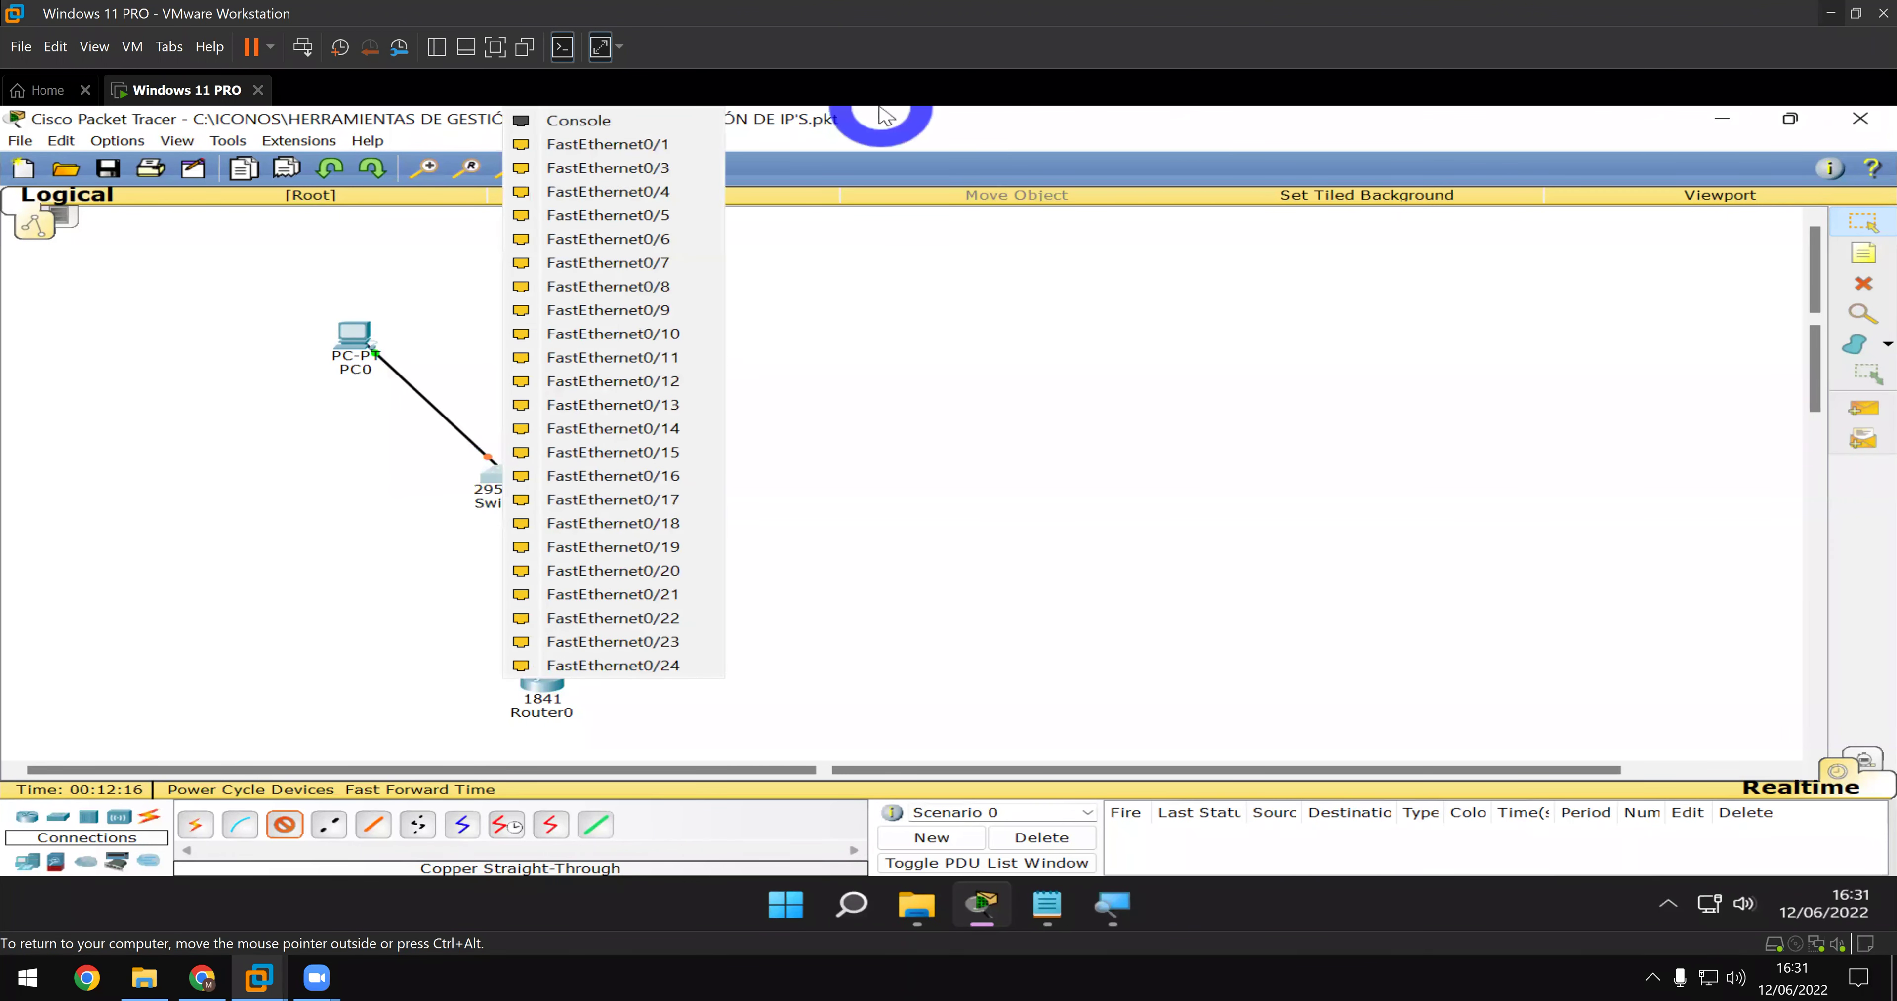
{"action": "left_click", "coordinate": [711, 188]}
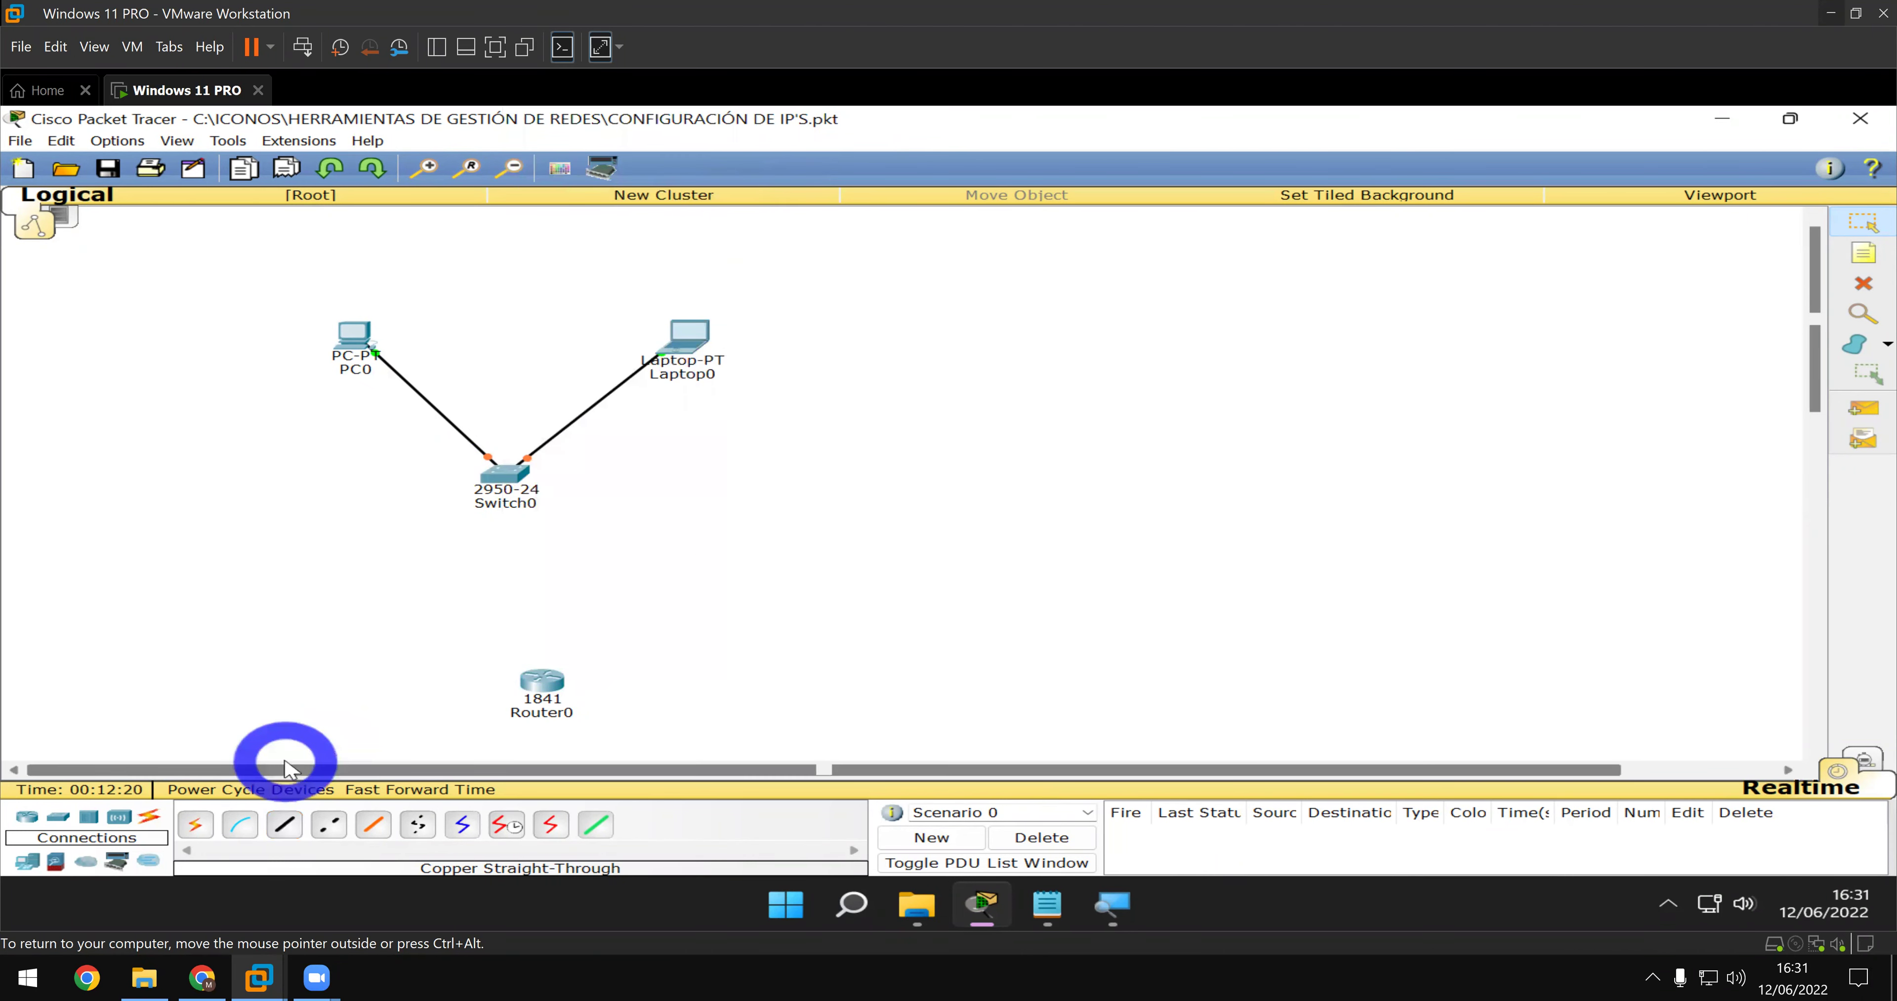
- Link Router0 to Switch0 with an automatically chosen connection type and save the network file
{"action": "left_click", "coordinate": [287, 823]}
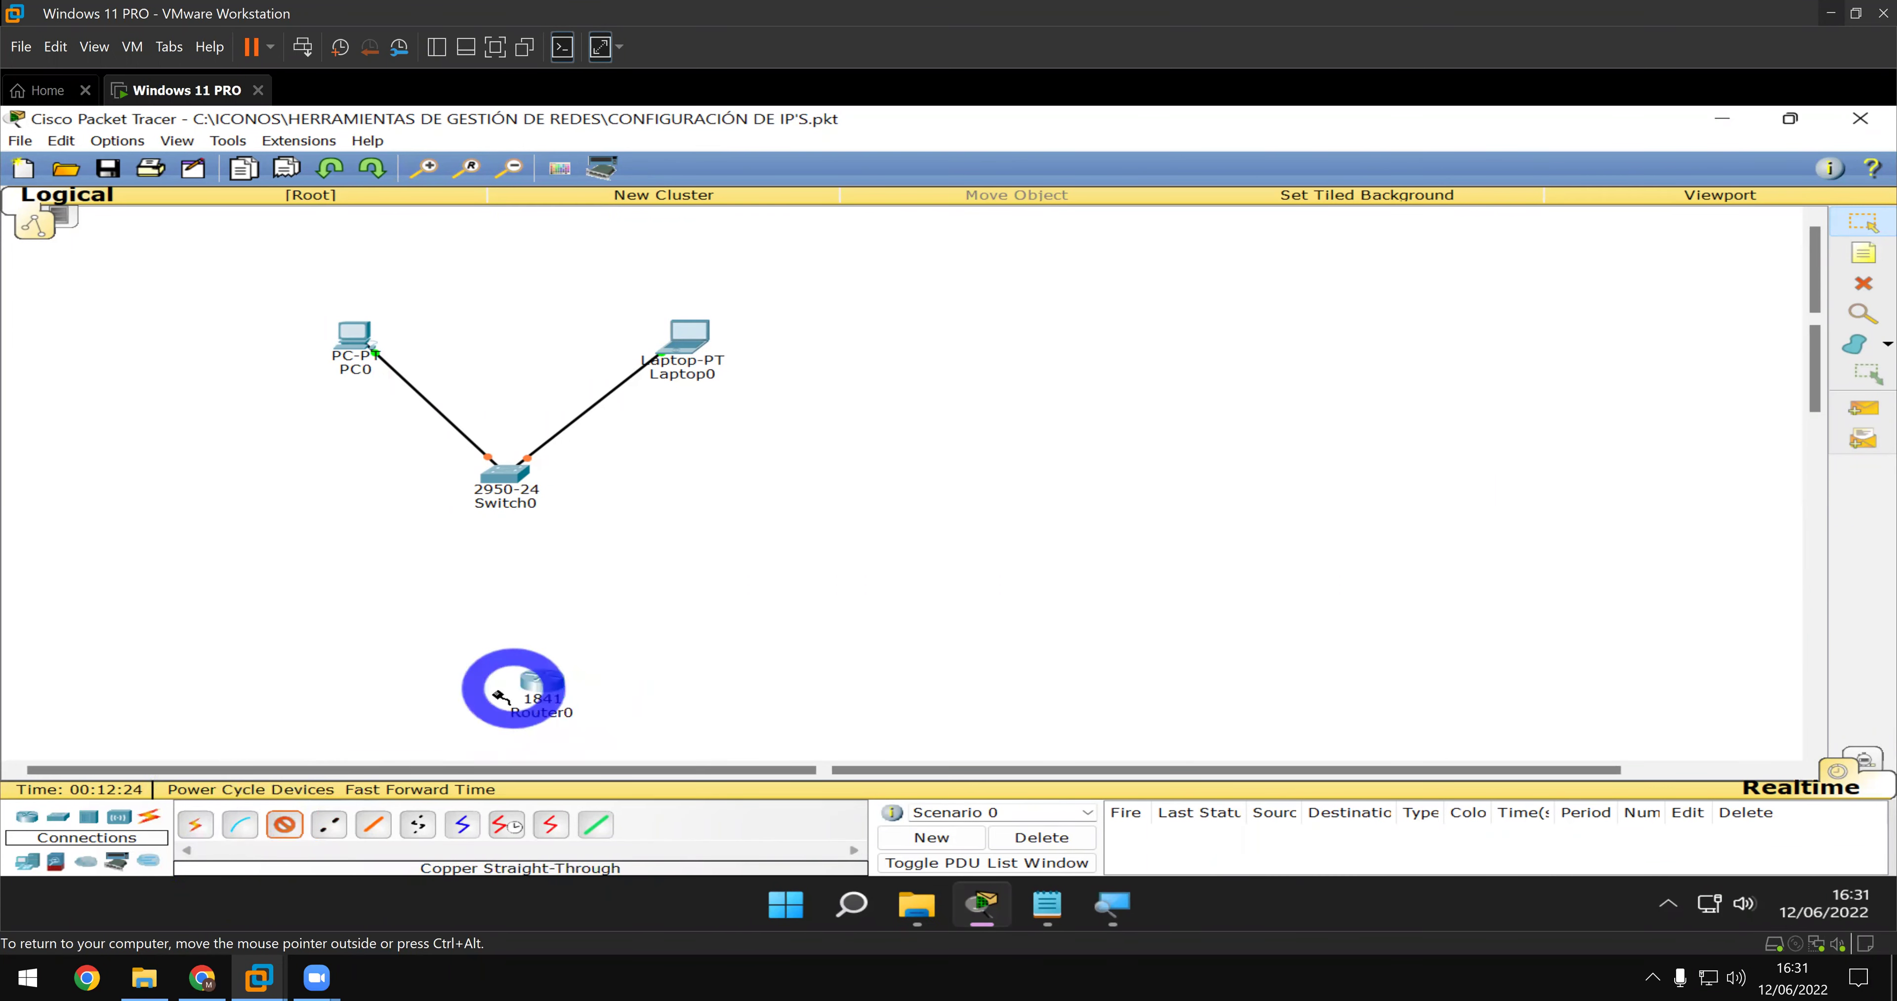
{"action": "left_click", "coordinate": [213, 824]}
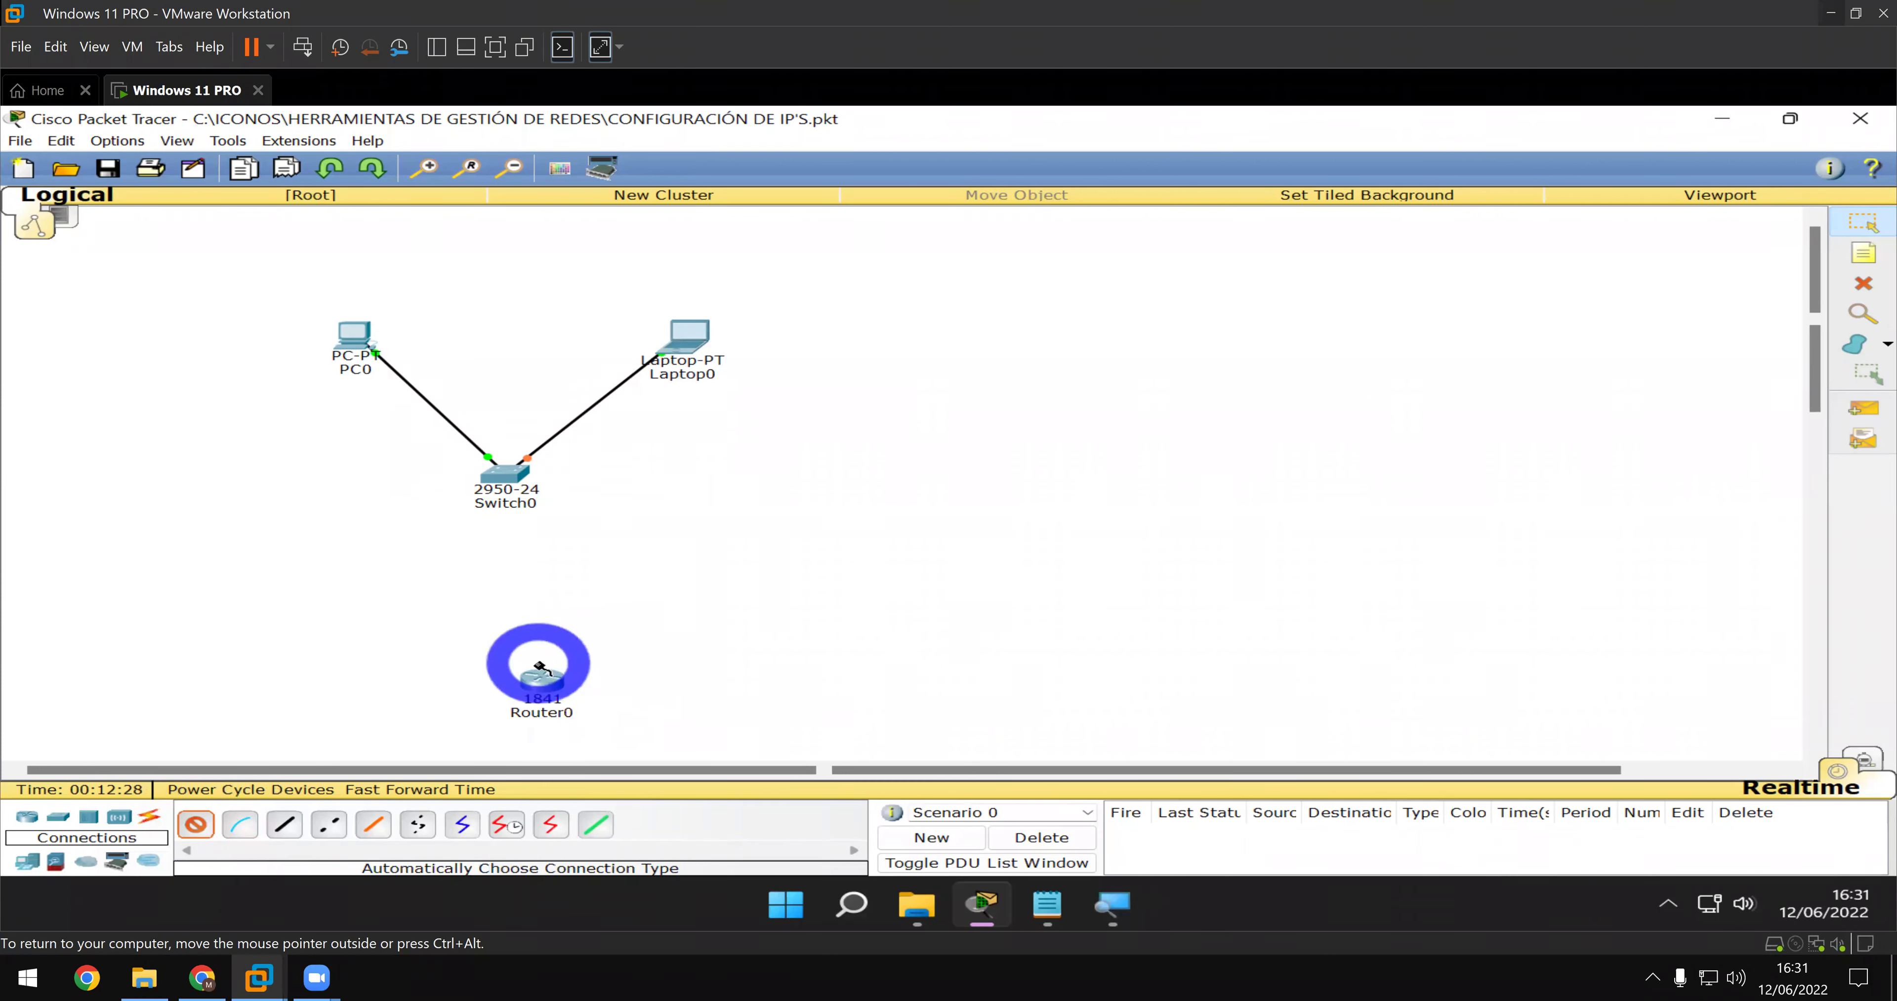
{"action": "left_click", "coordinate": [552, 684]}
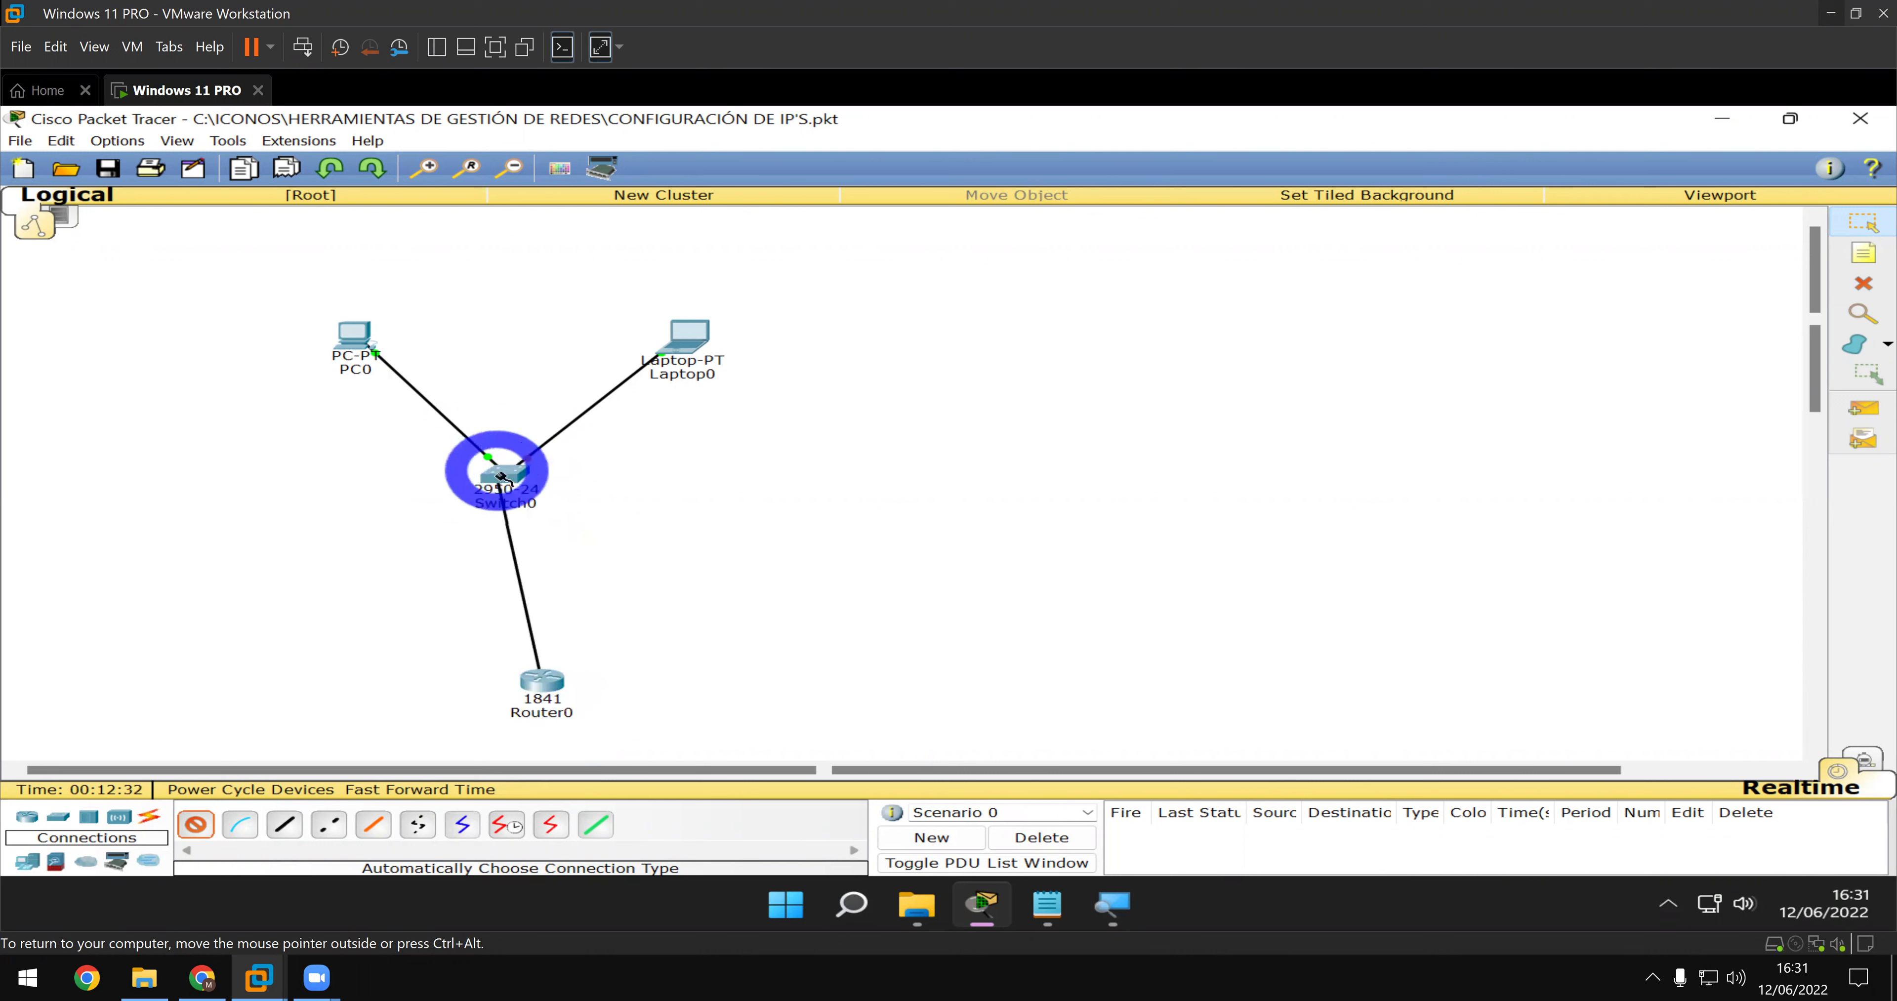
{"action": "left_click", "coordinate": [501, 500]}
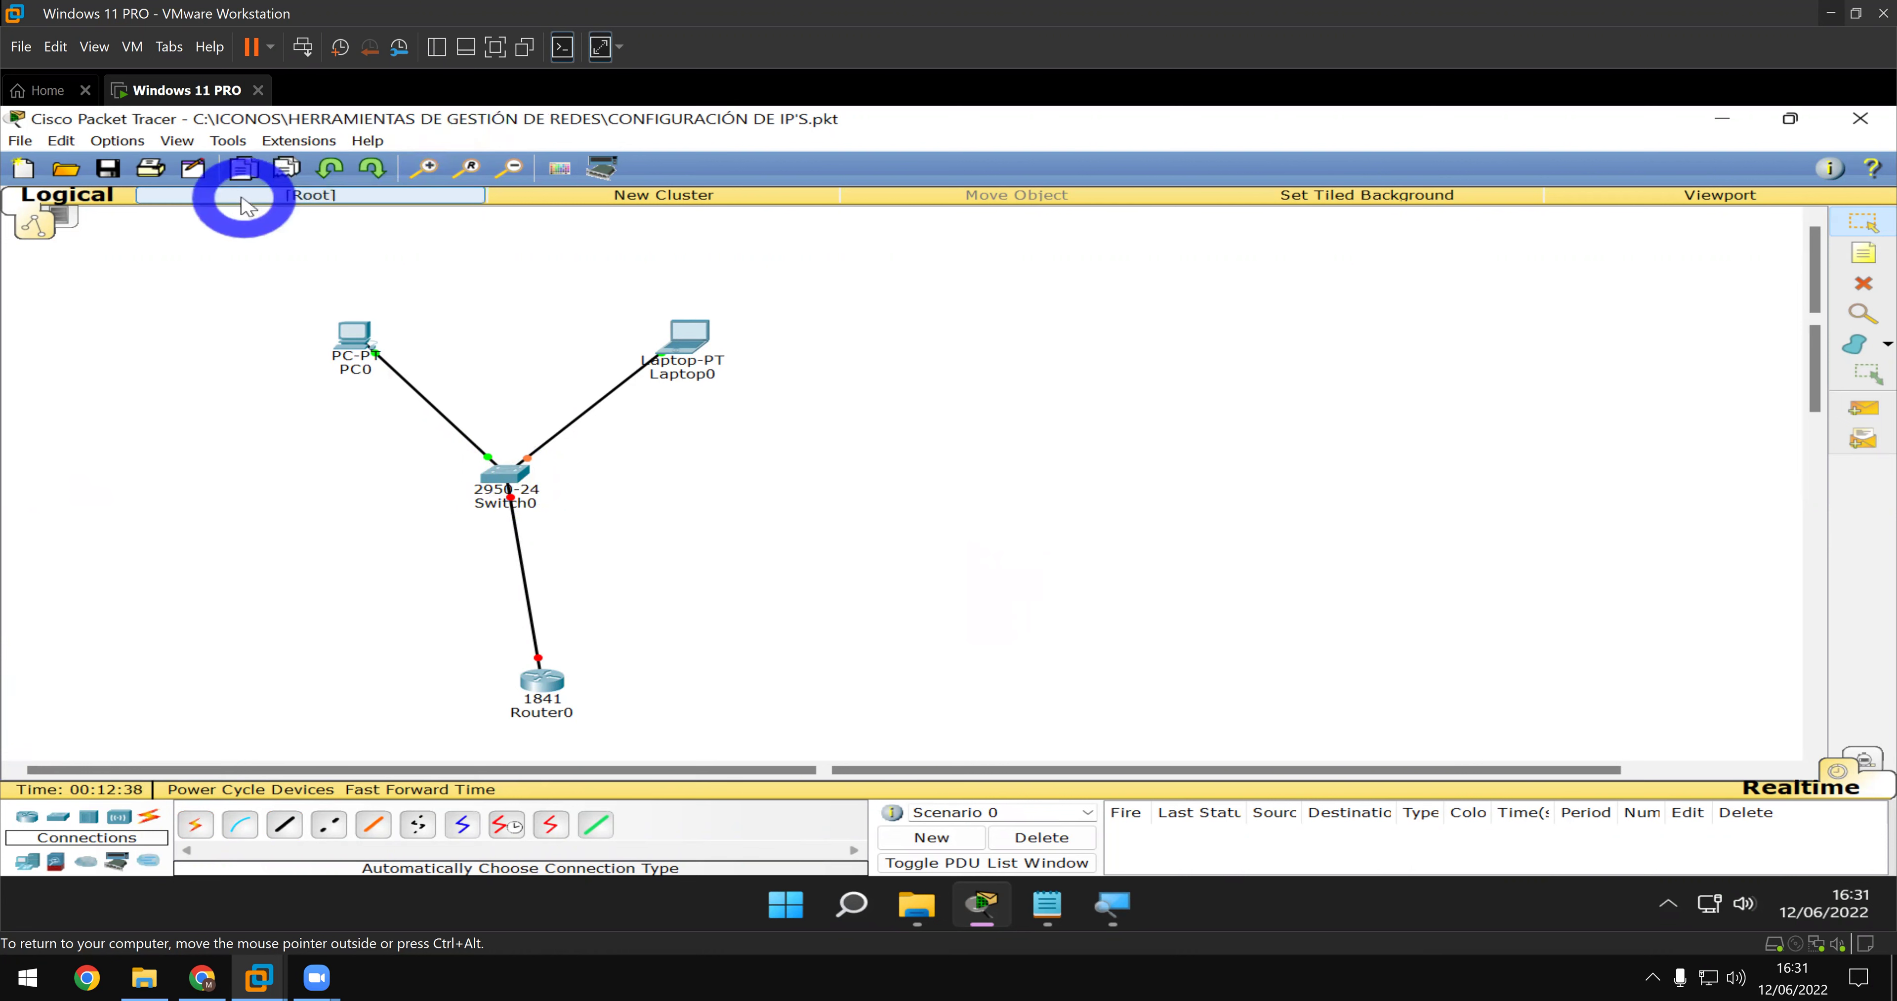
{"action": "left_click", "coordinate": [116, 167]}
{"action": "left_click", "coordinate": [118, 173]}
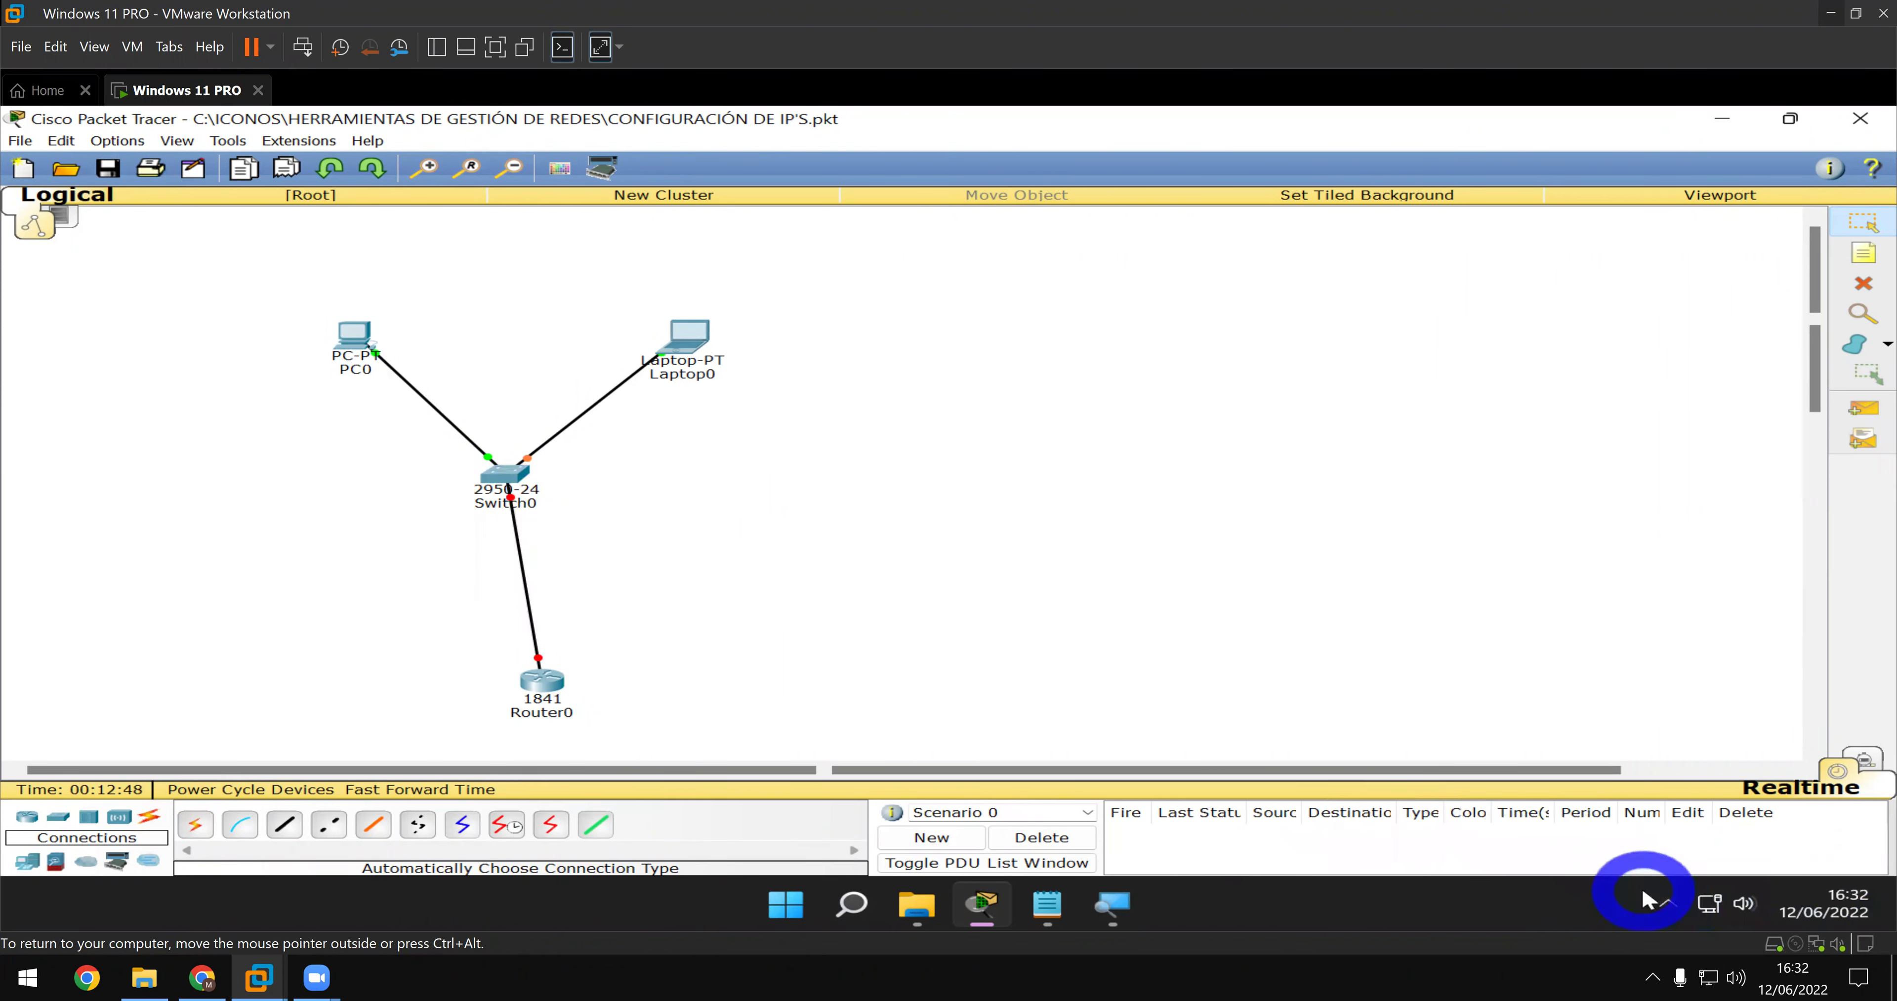
- Switch to PointerFocus and set the highlight cursor's left click ring color to bright yellow
{"action": "left_click", "coordinate": [1661, 903]}
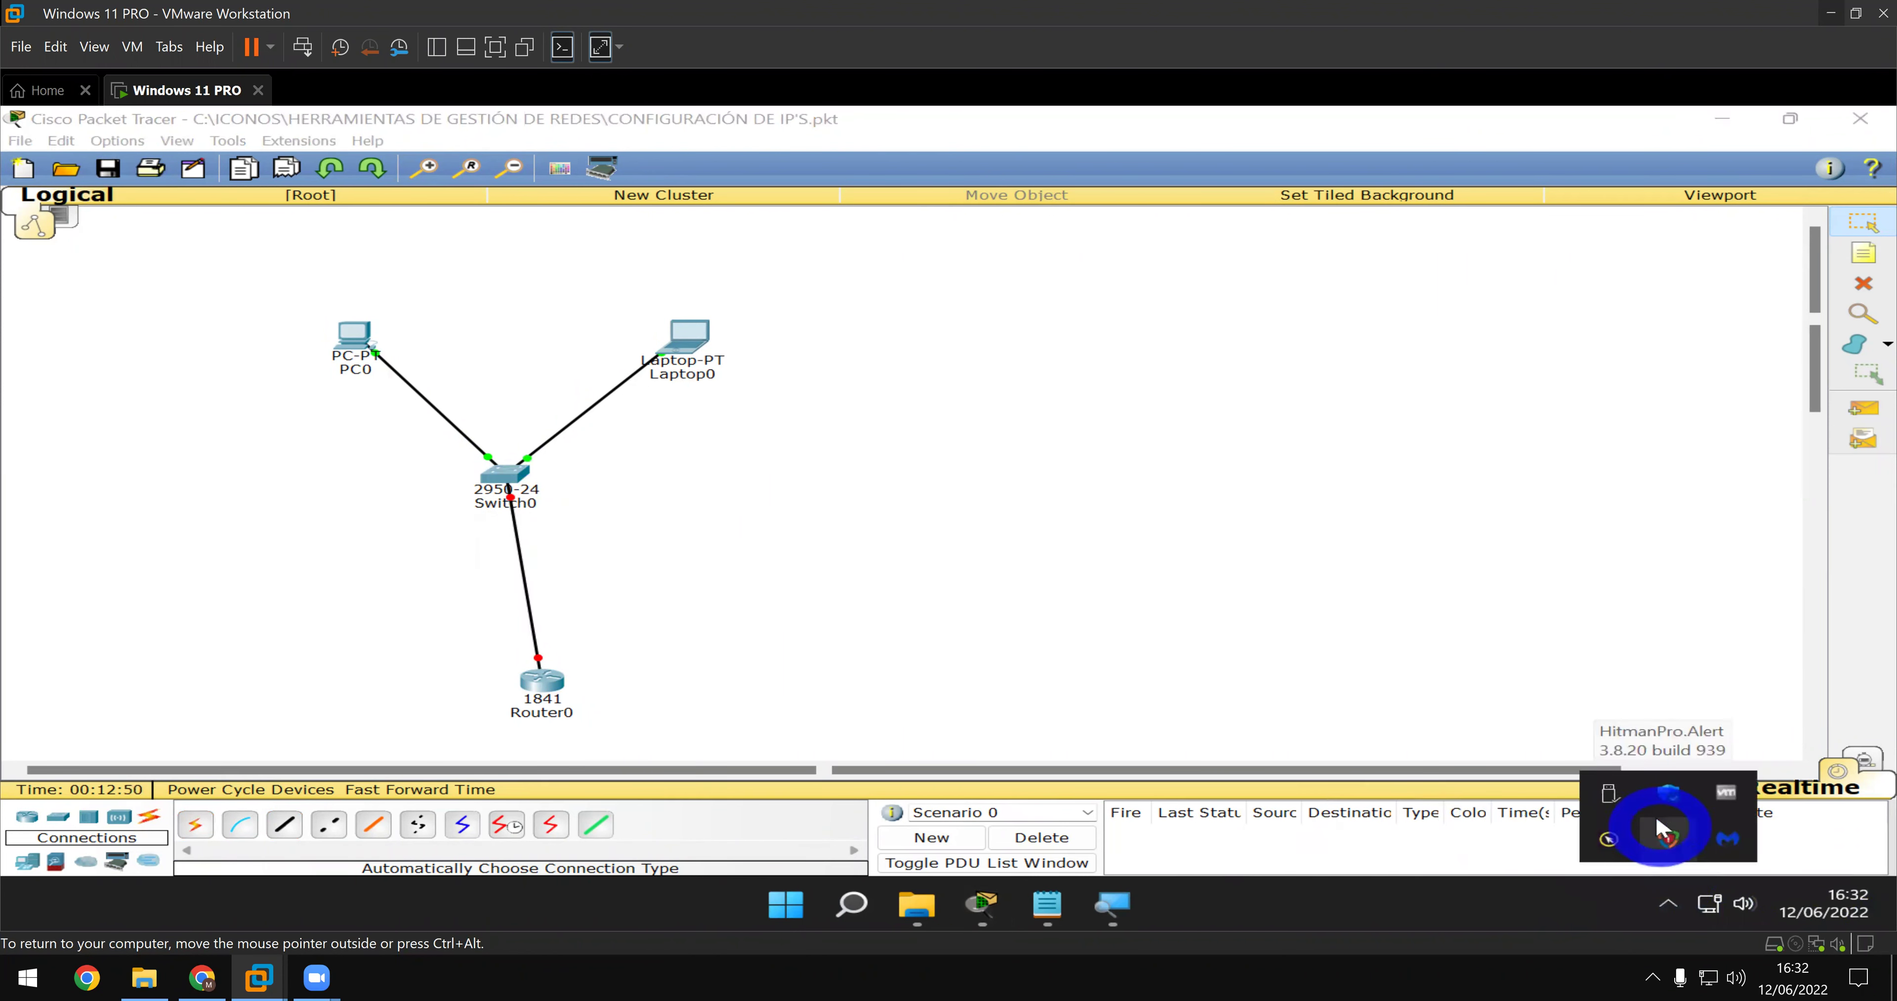
{"action": "left_click", "coordinate": [1608, 840]}
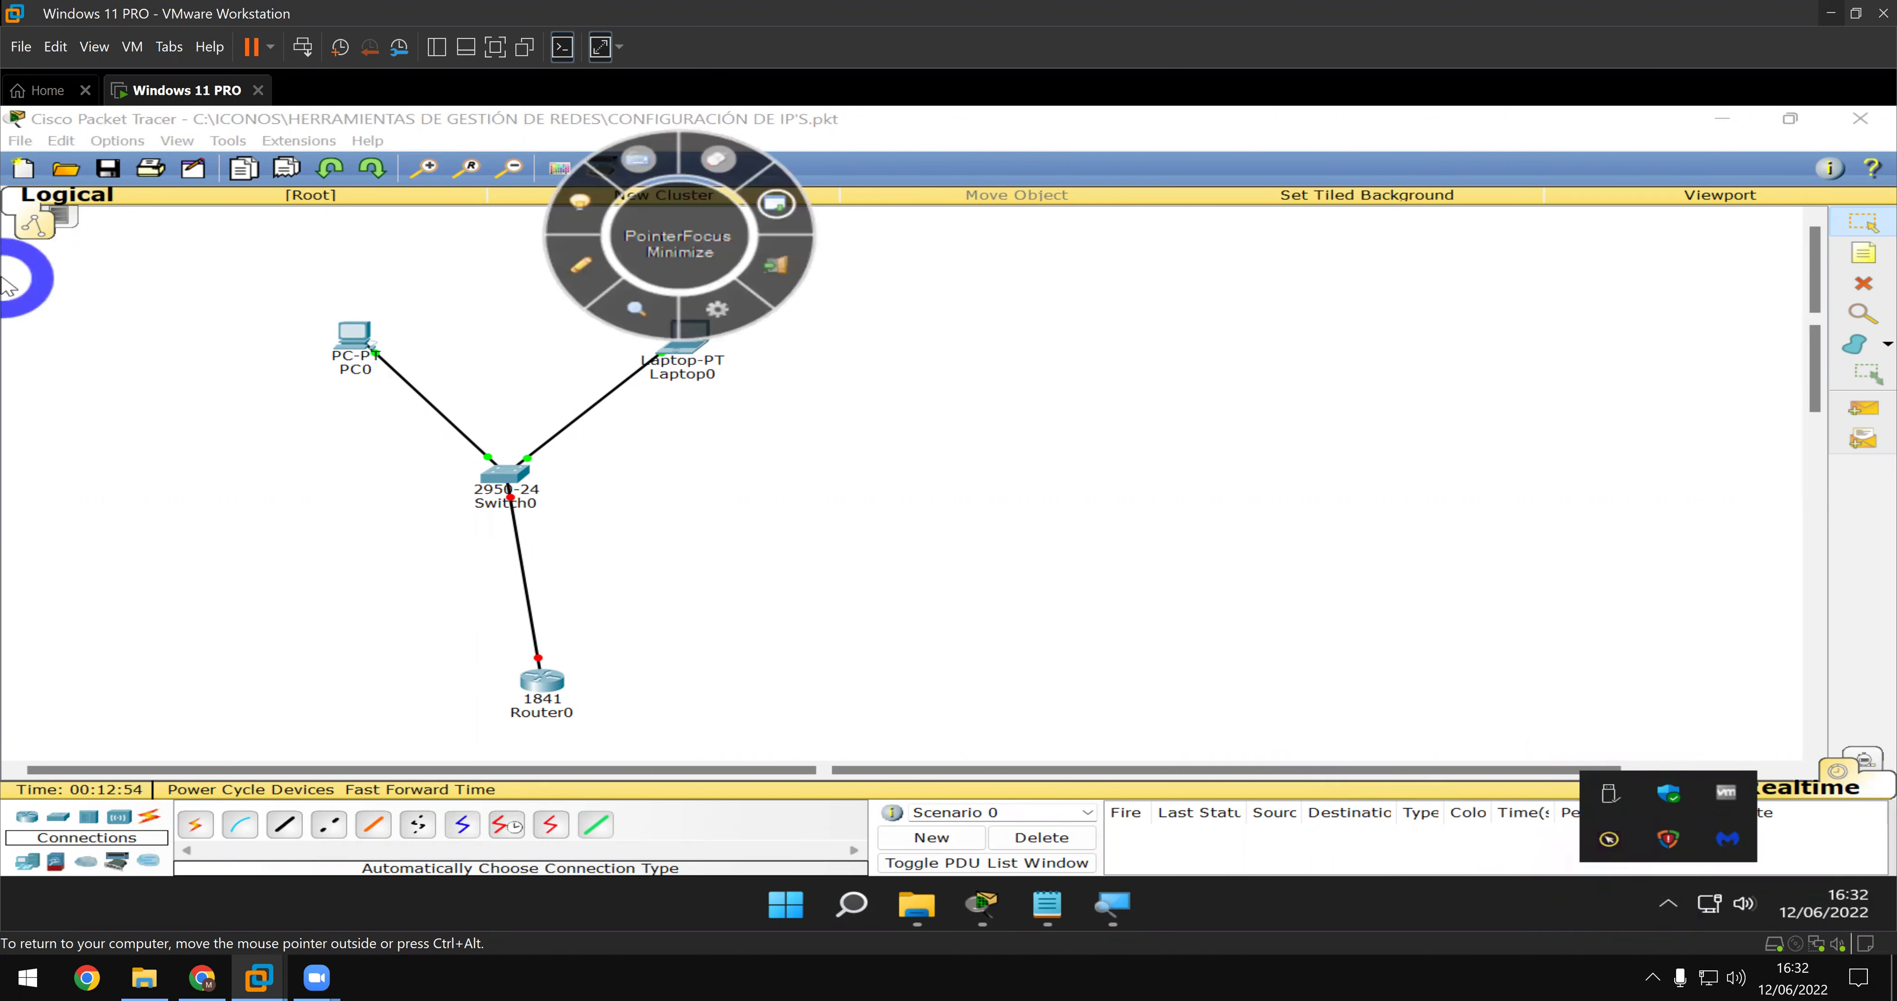
{"action": "left_click", "coordinate": [705, 313]}
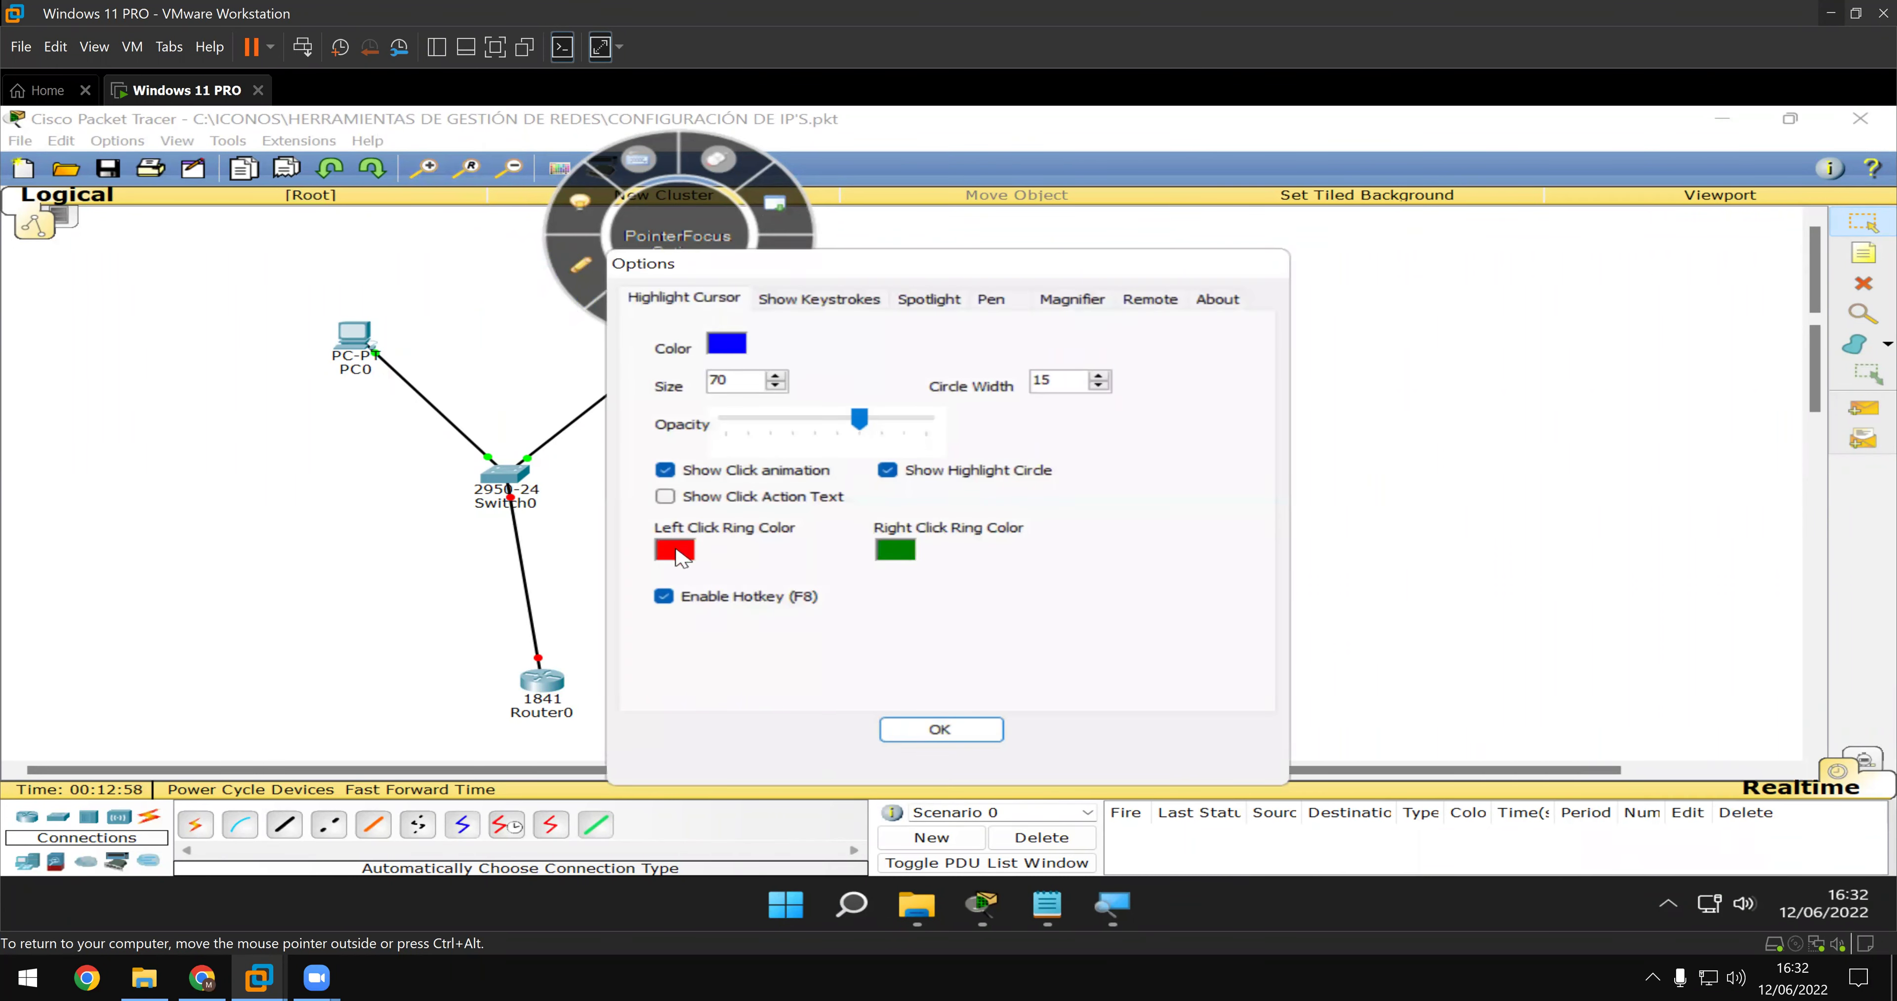
{"action": "left_click", "coordinate": [674, 550]}
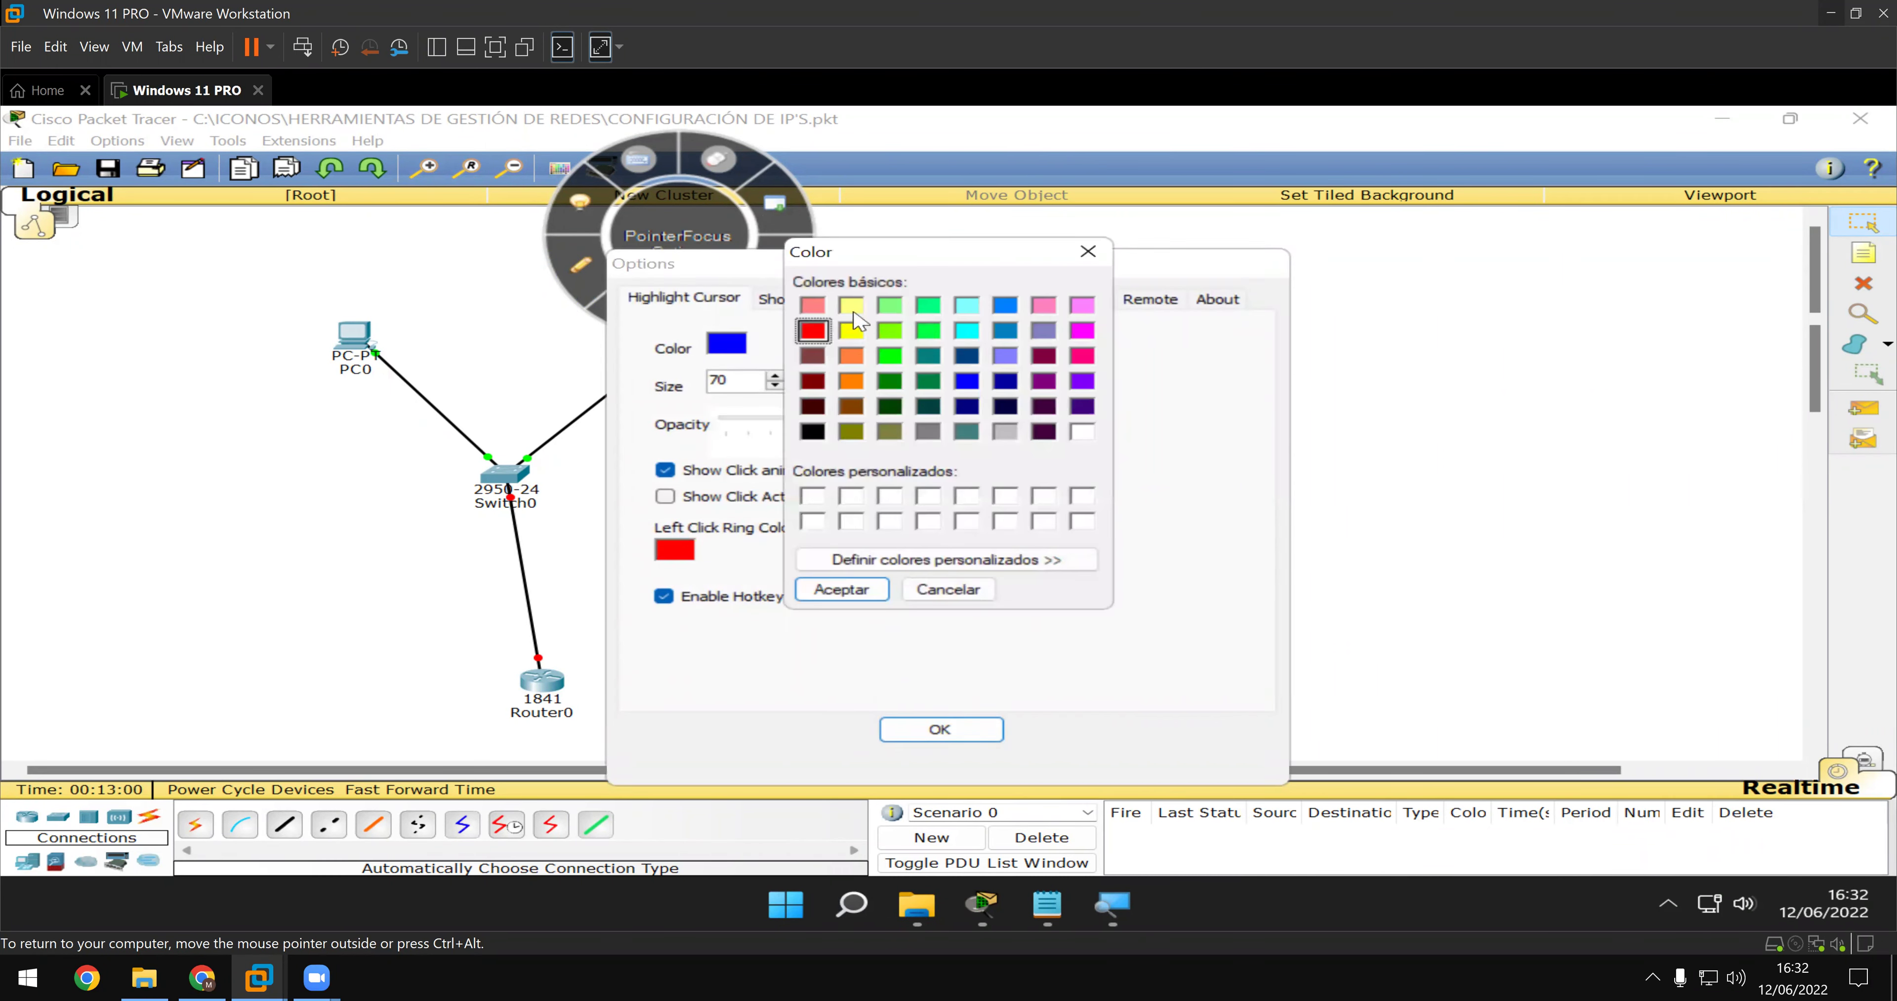
{"action": "left_click", "coordinate": [854, 335]}
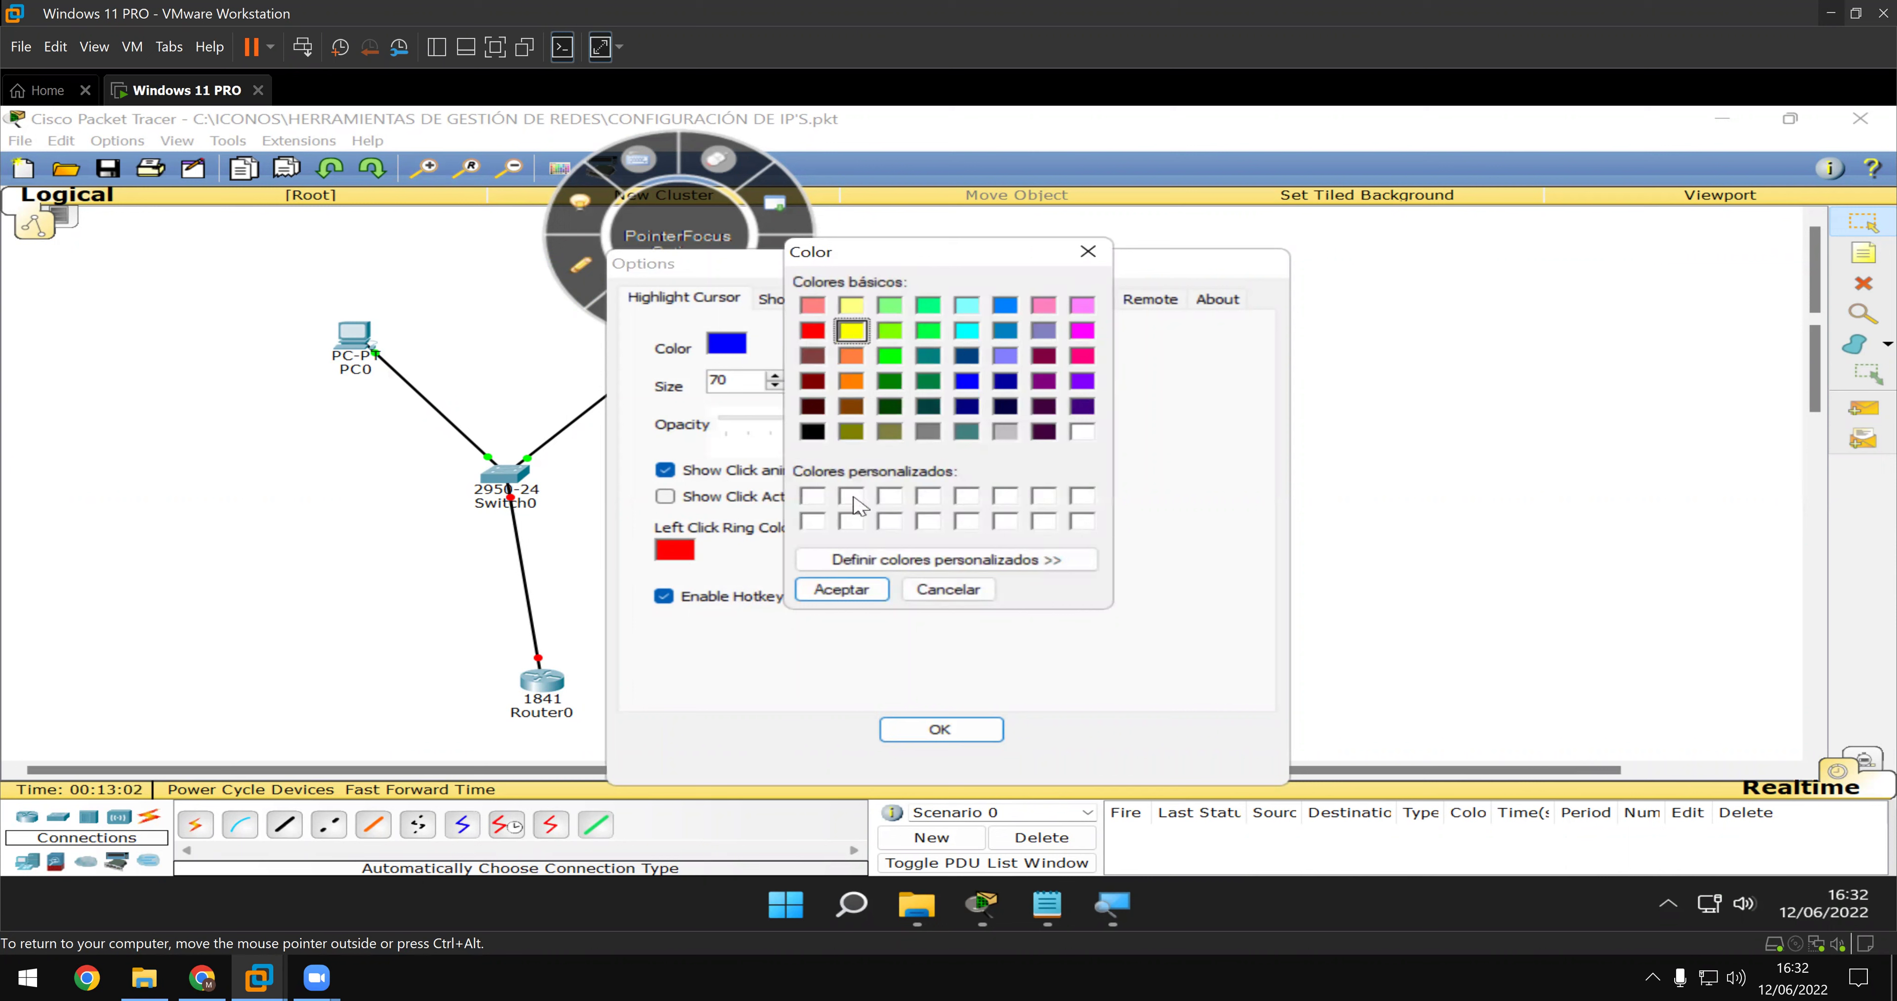
{"action": "left_click", "coordinate": [861, 598]}
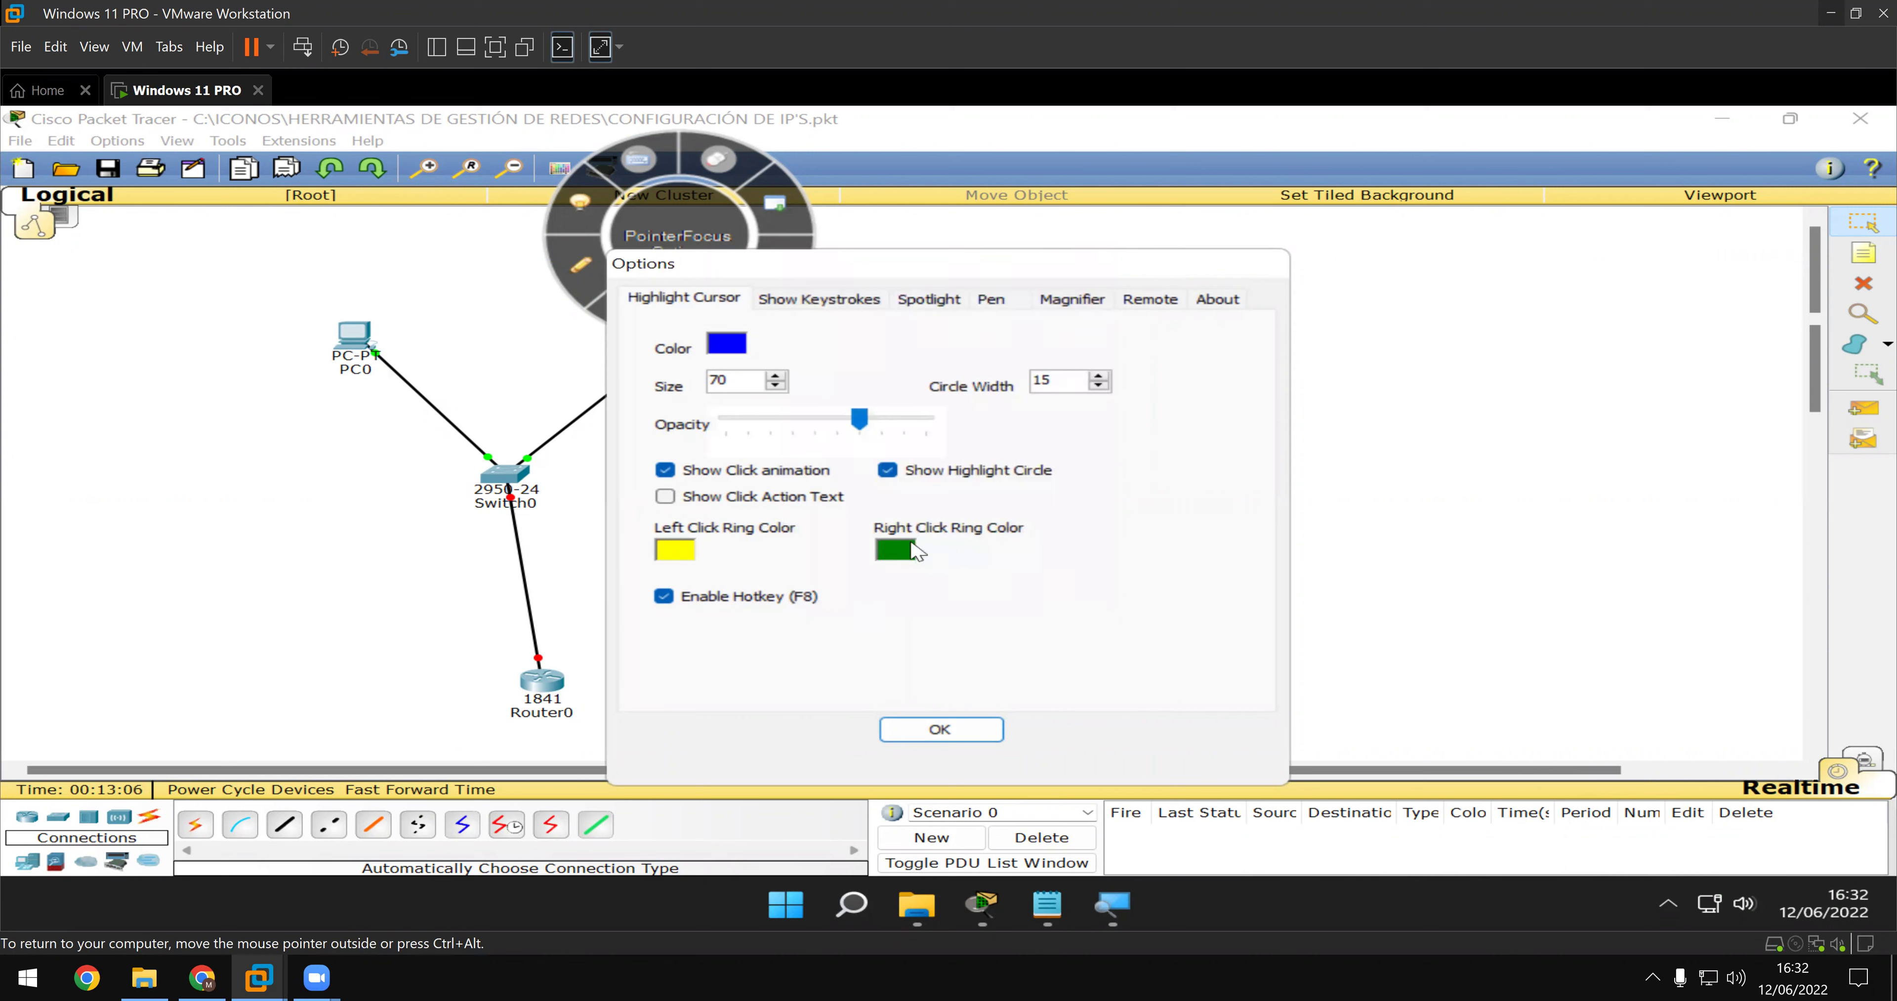
- Set the right click ring color to light cyan, accept the options and minimize PointerFocus
{"action": "left_click", "coordinate": [895, 550]}
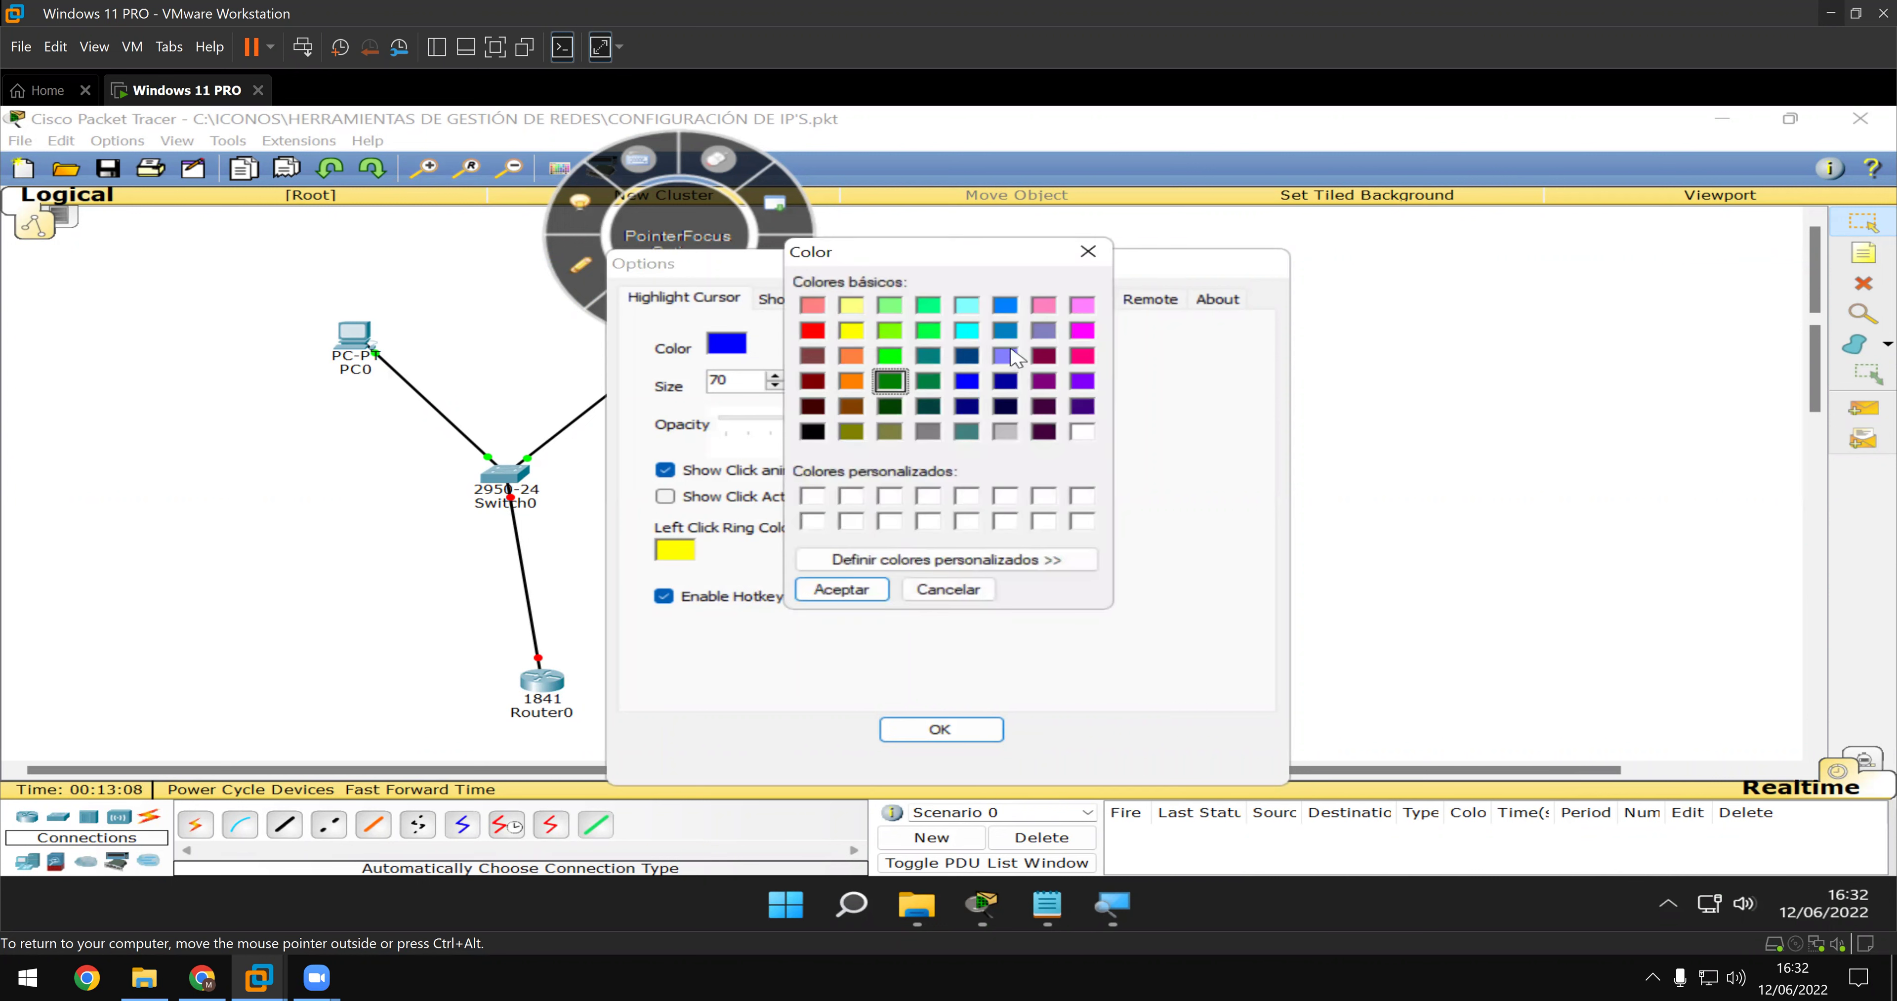
{"action": "left_click", "coordinate": [966, 306]}
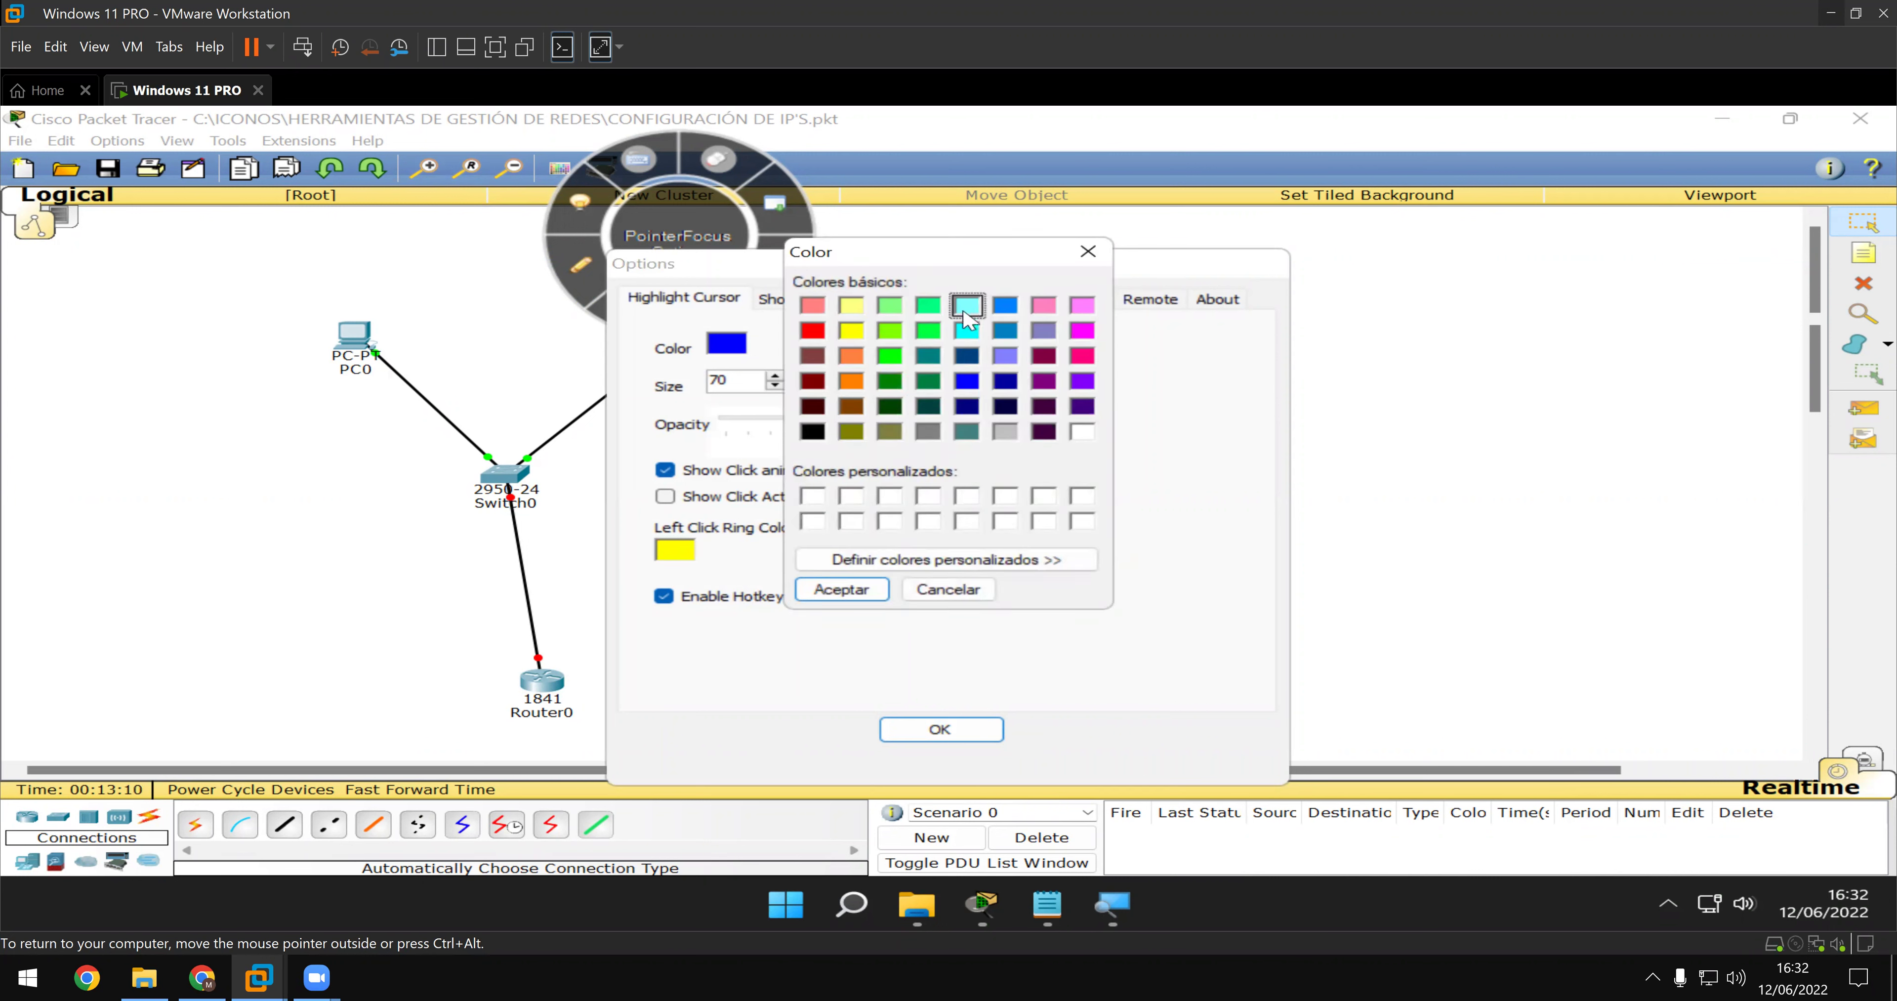
{"action": "left_click", "coordinate": [850, 593]}
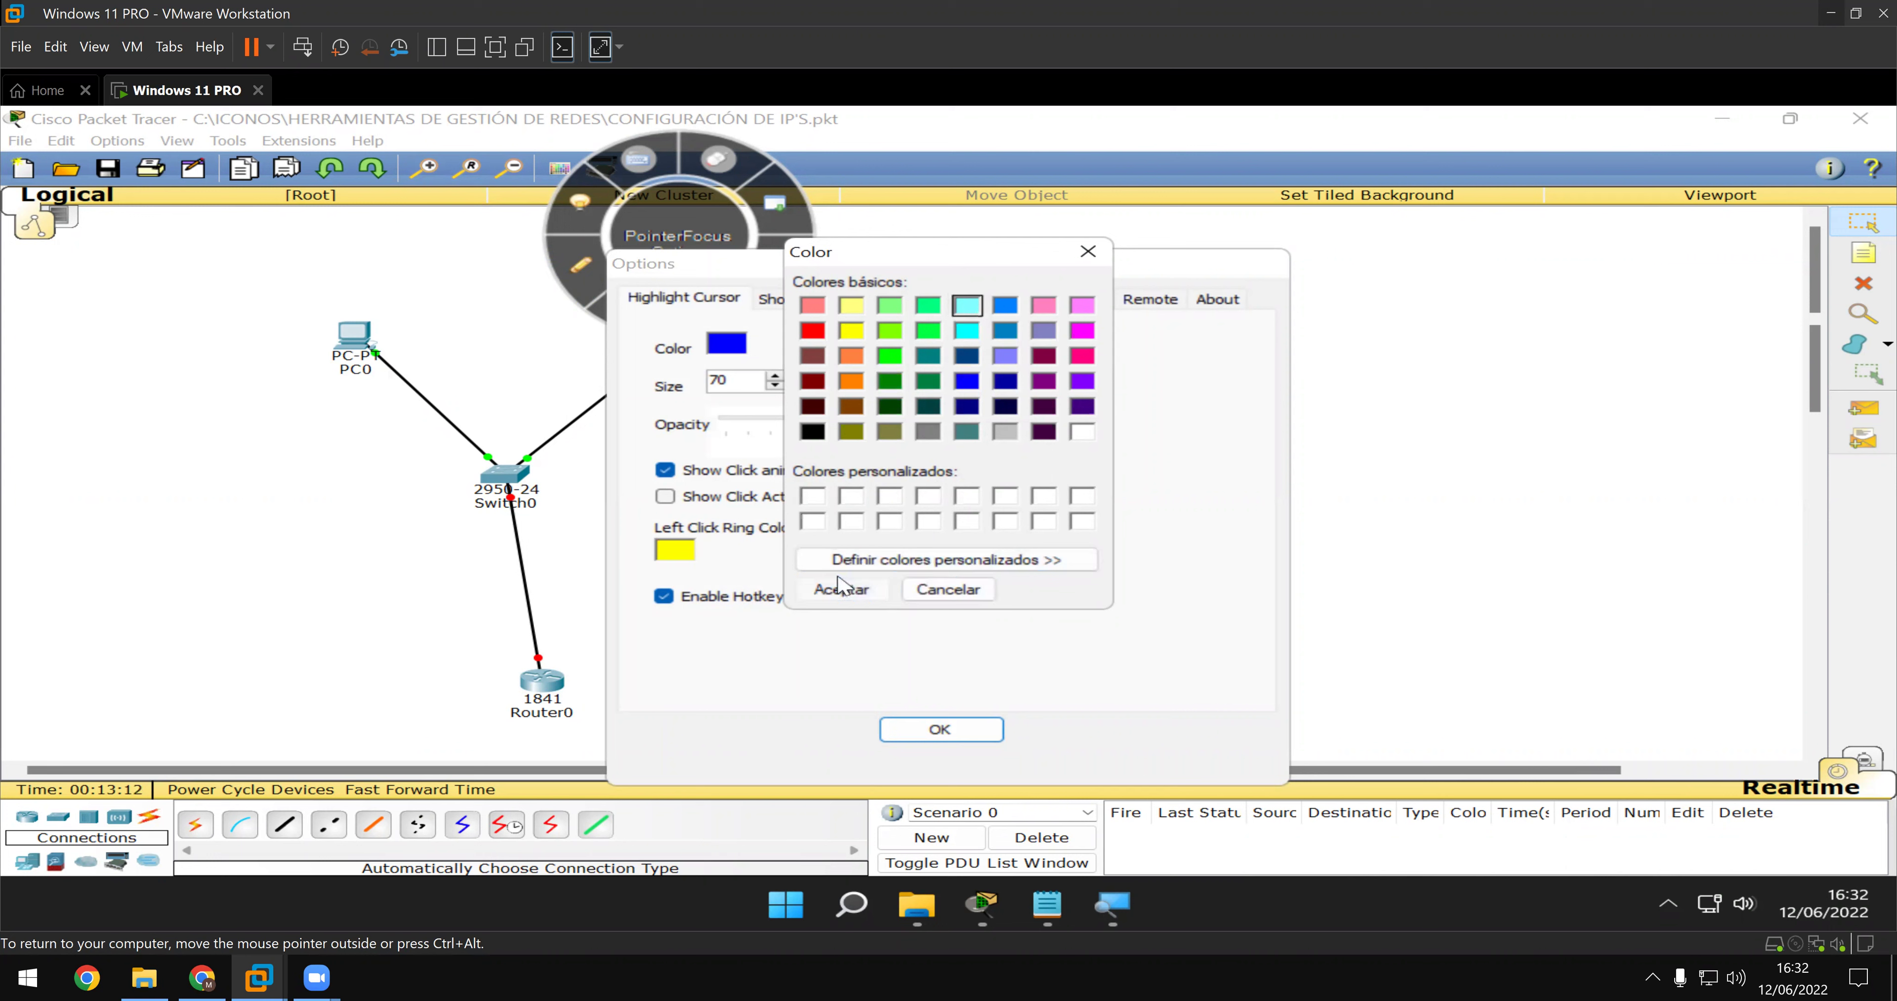
{"action": "key", "text": "F8"}
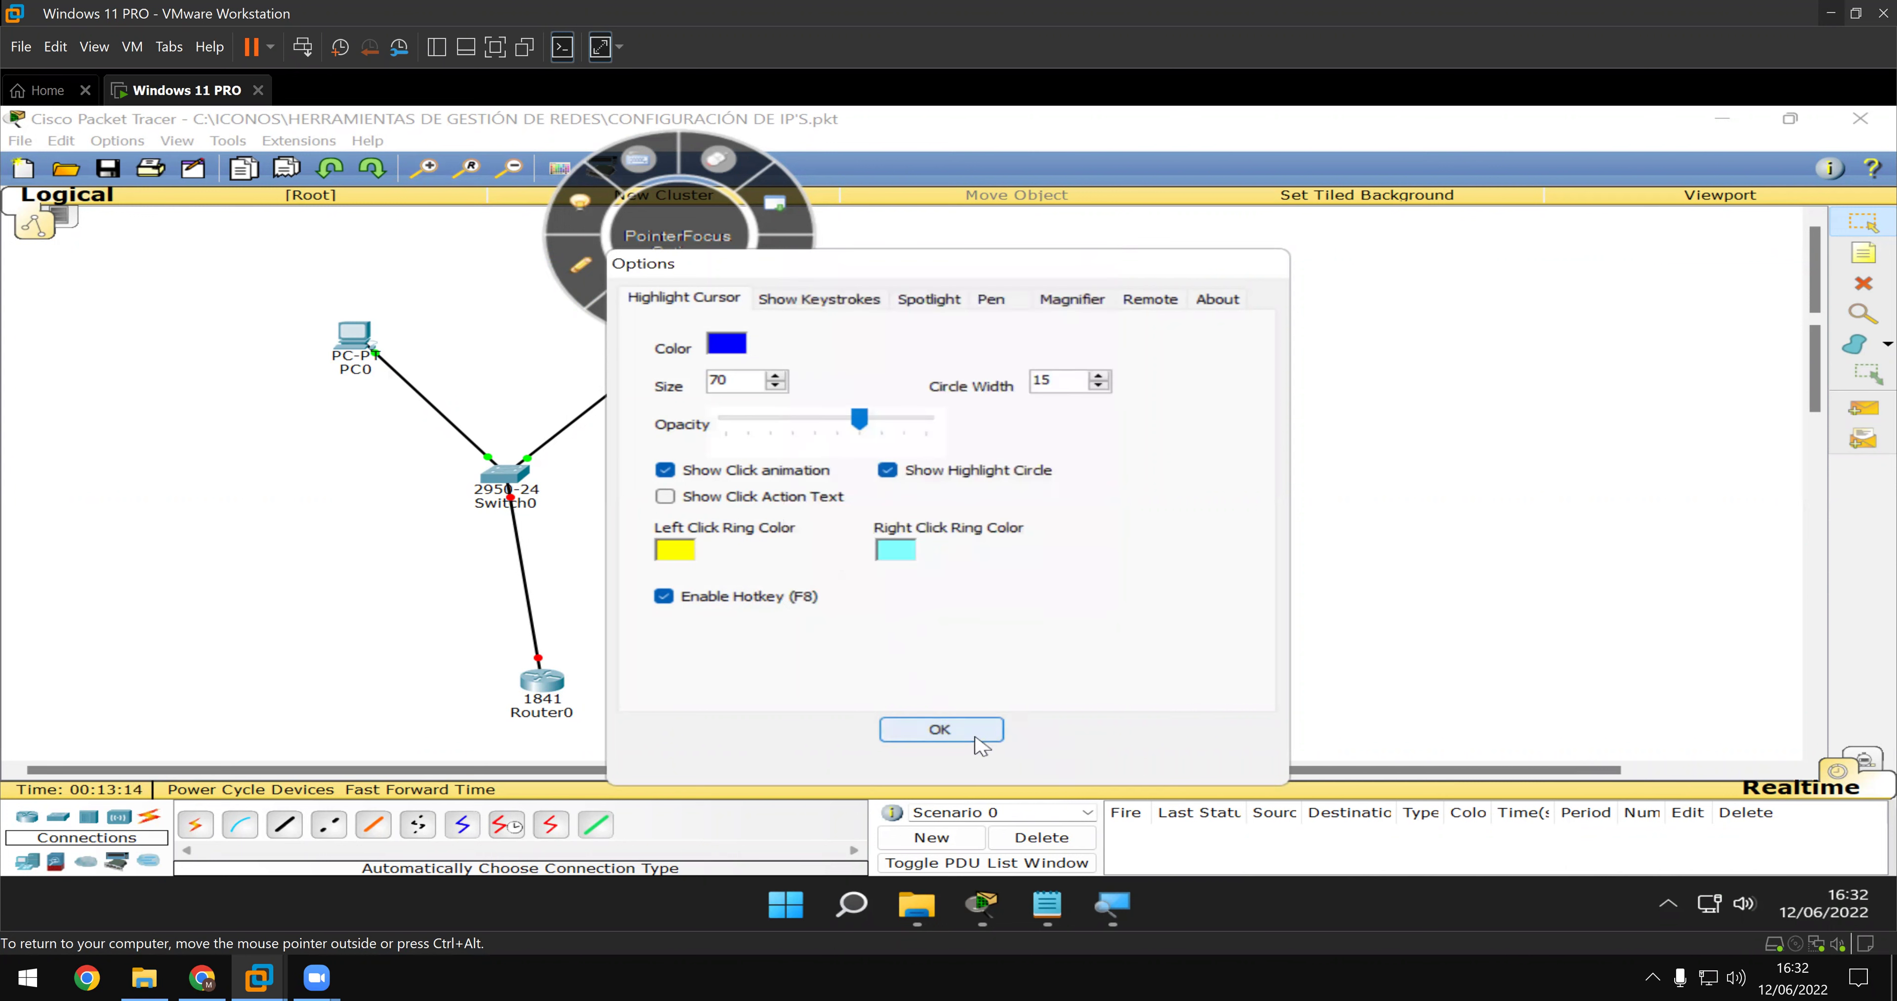
{"action": "left_click", "coordinate": [939, 728]}
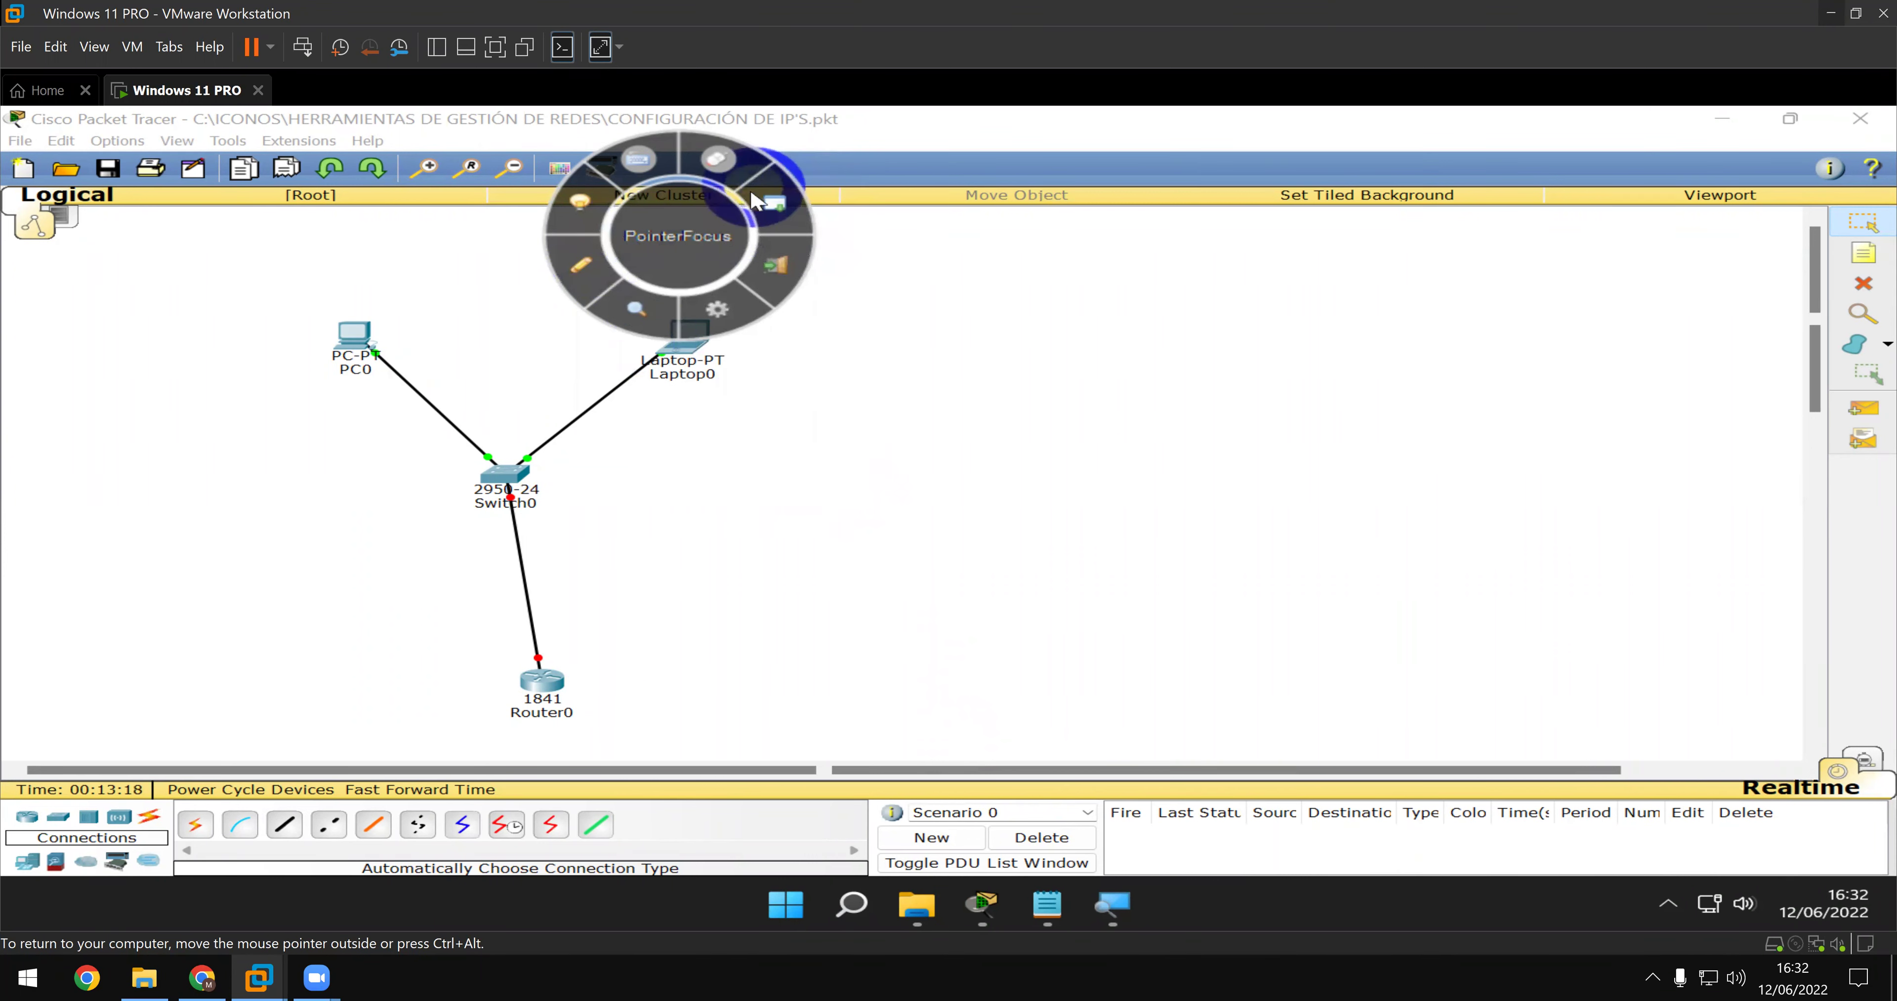
{"action": "left_click", "coordinate": [777, 200]}
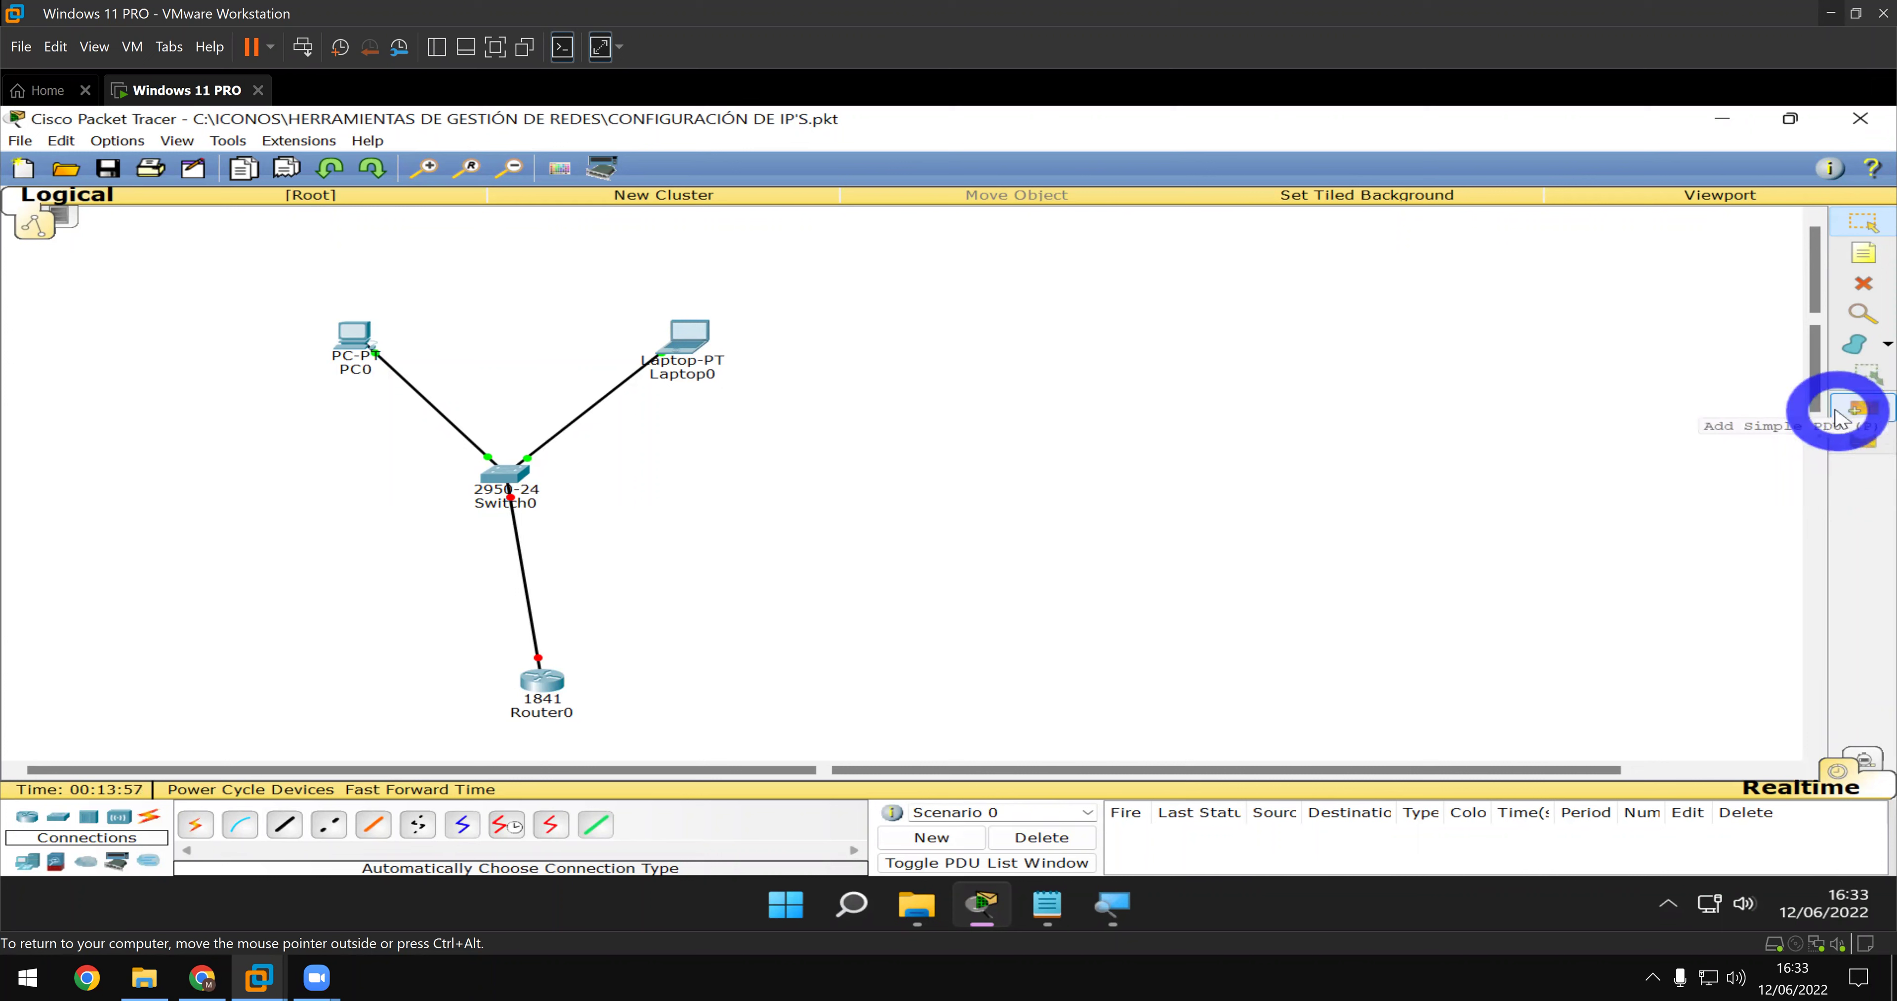
- Send a simple PDU from PC0 to Laptop0 to test the connection between them
{"action": "left_click", "coordinate": [1866, 410]}
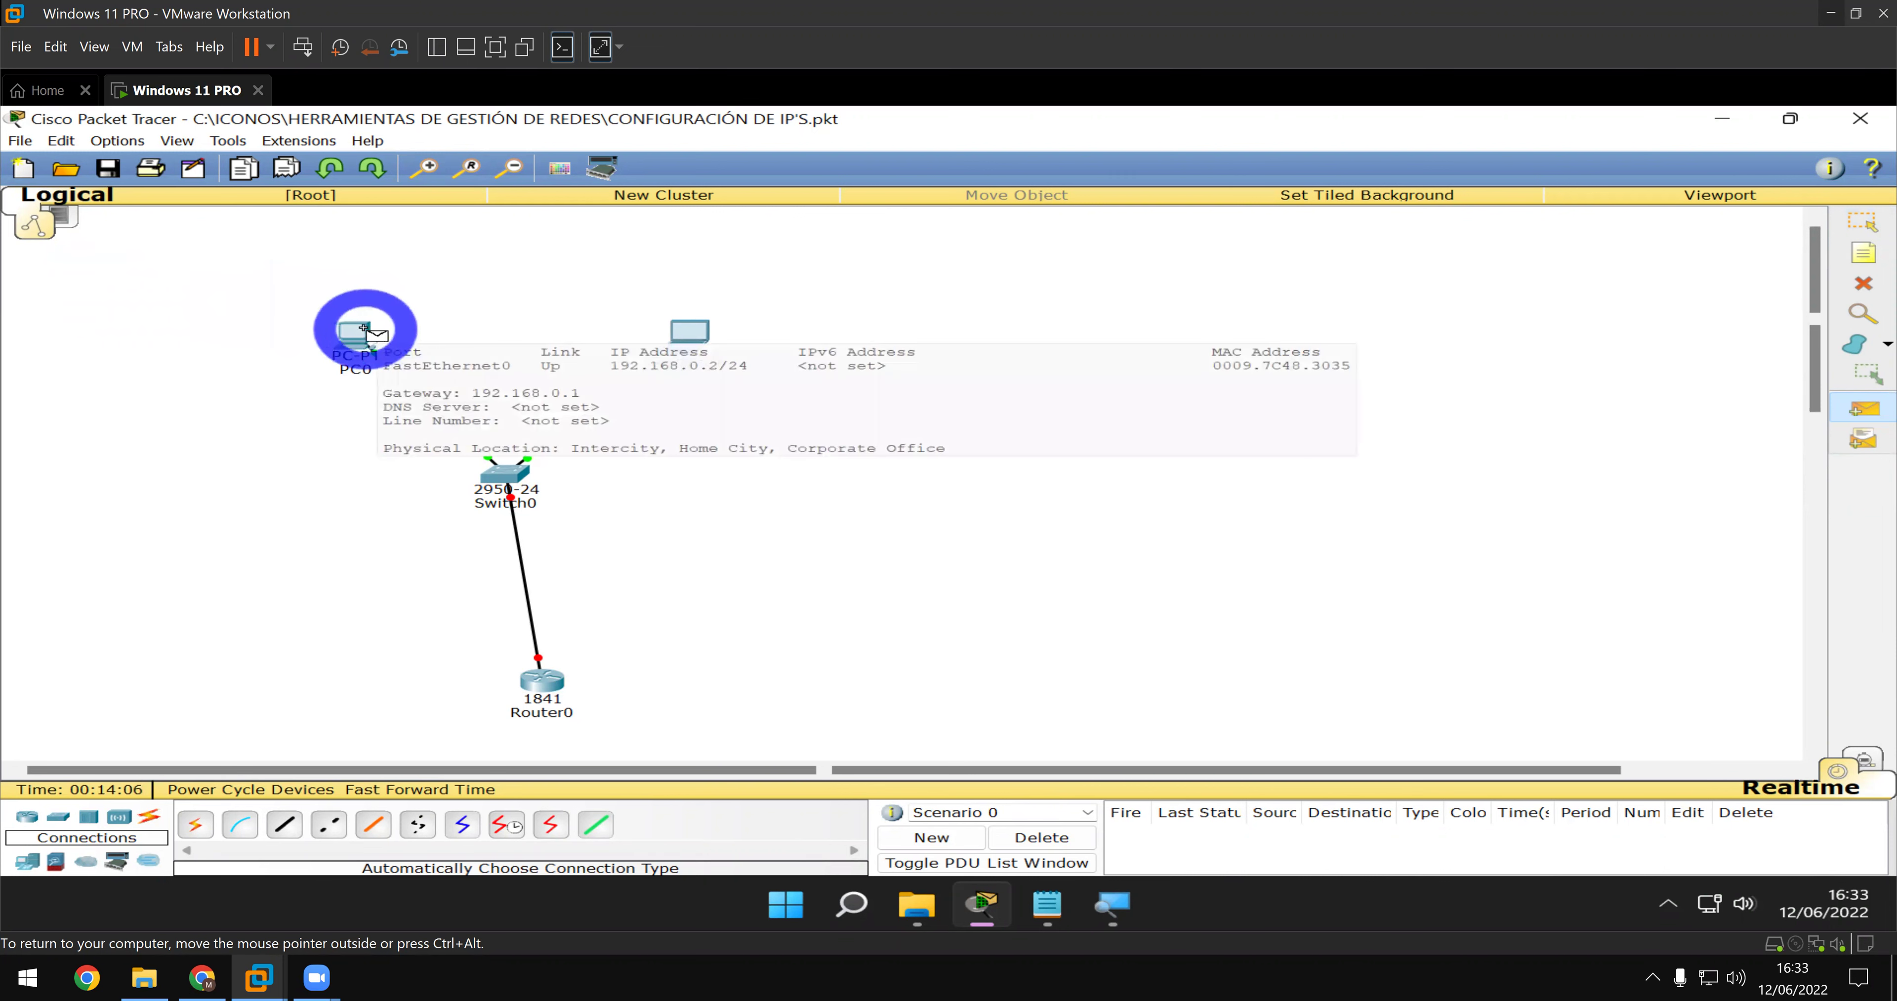
{"action": "left_click", "coordinate": [707, 371]}
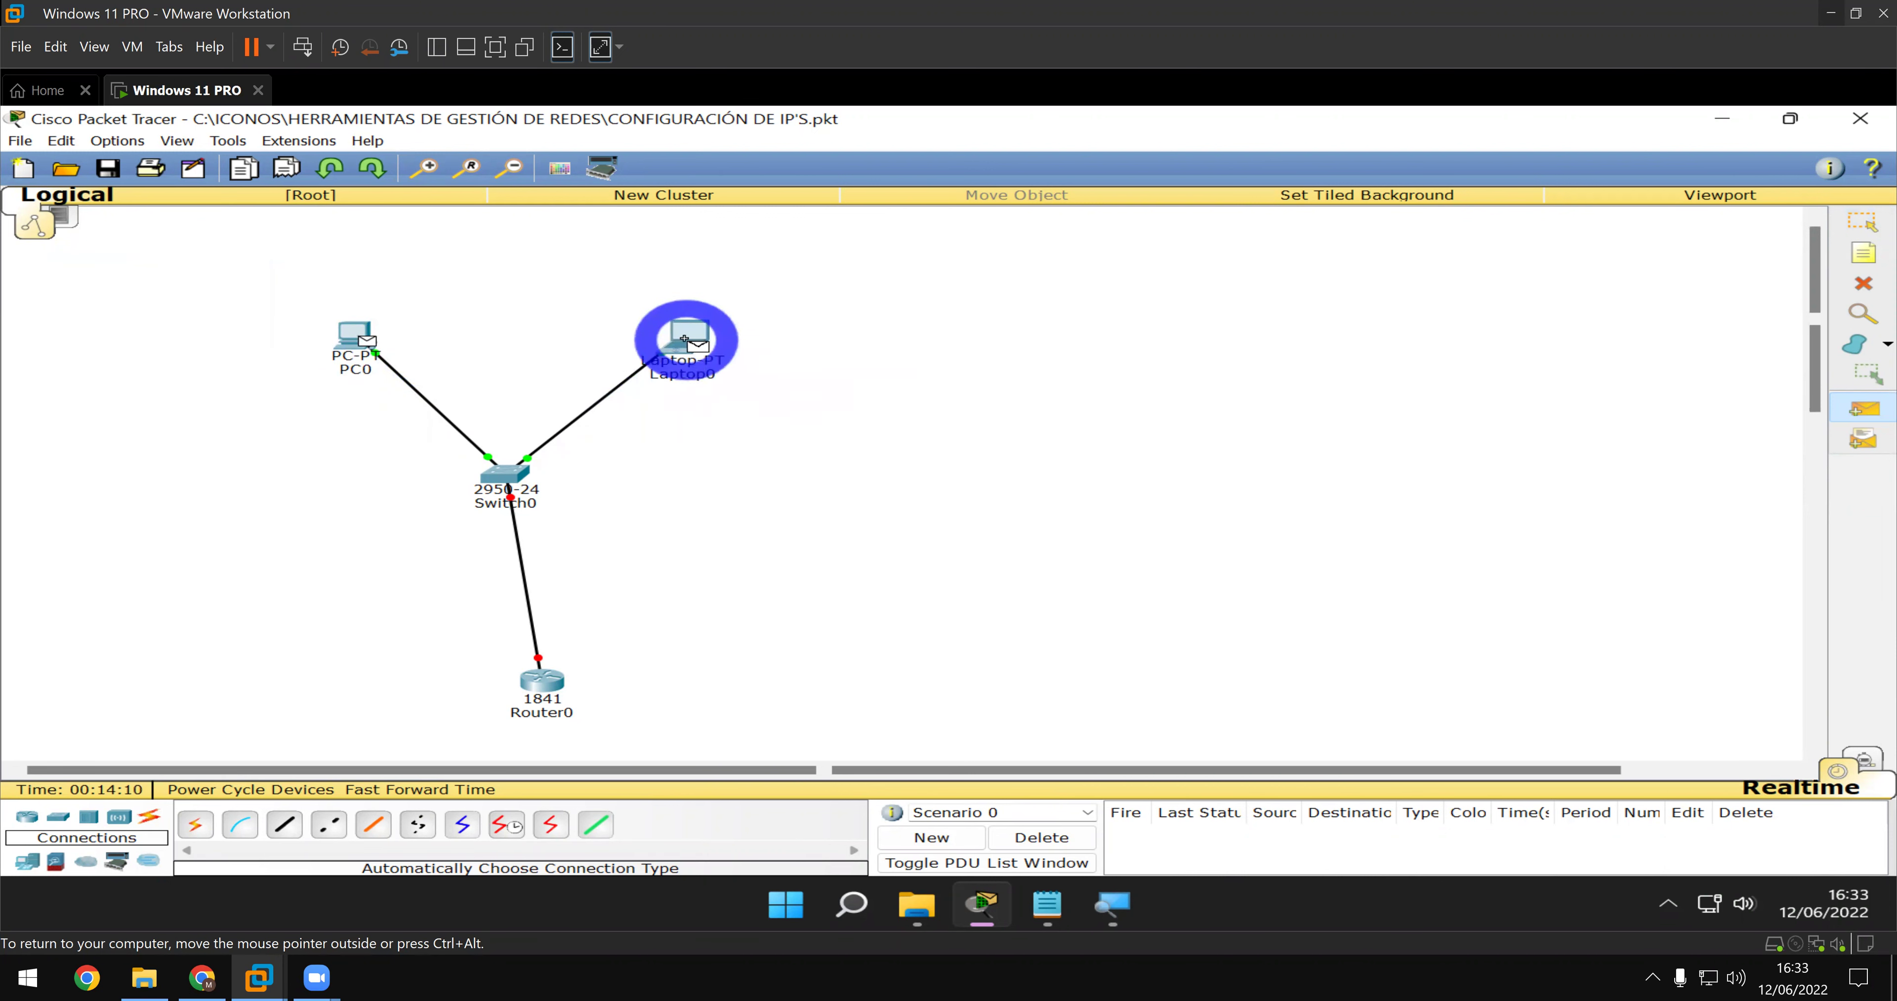
{"action": "mouse_move", "coordinate": [684, 340]}
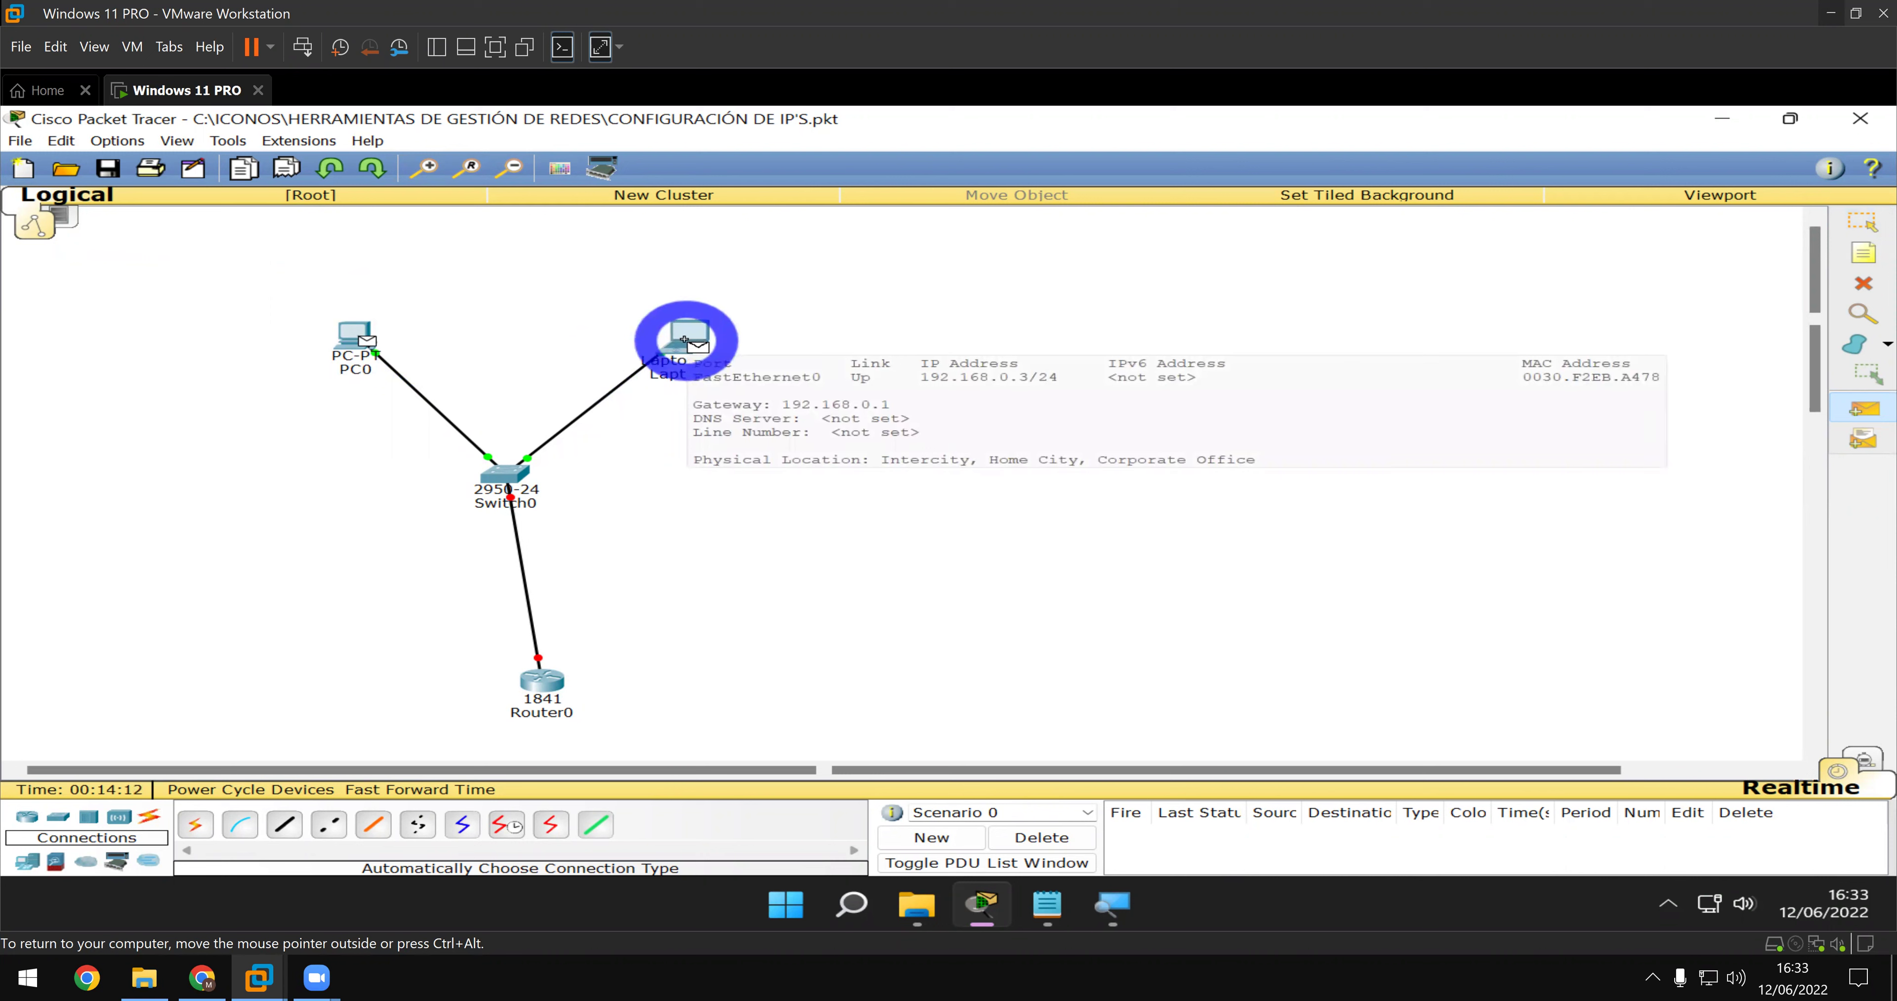
{"action": "left_click", "coordinate": [684, 340]}
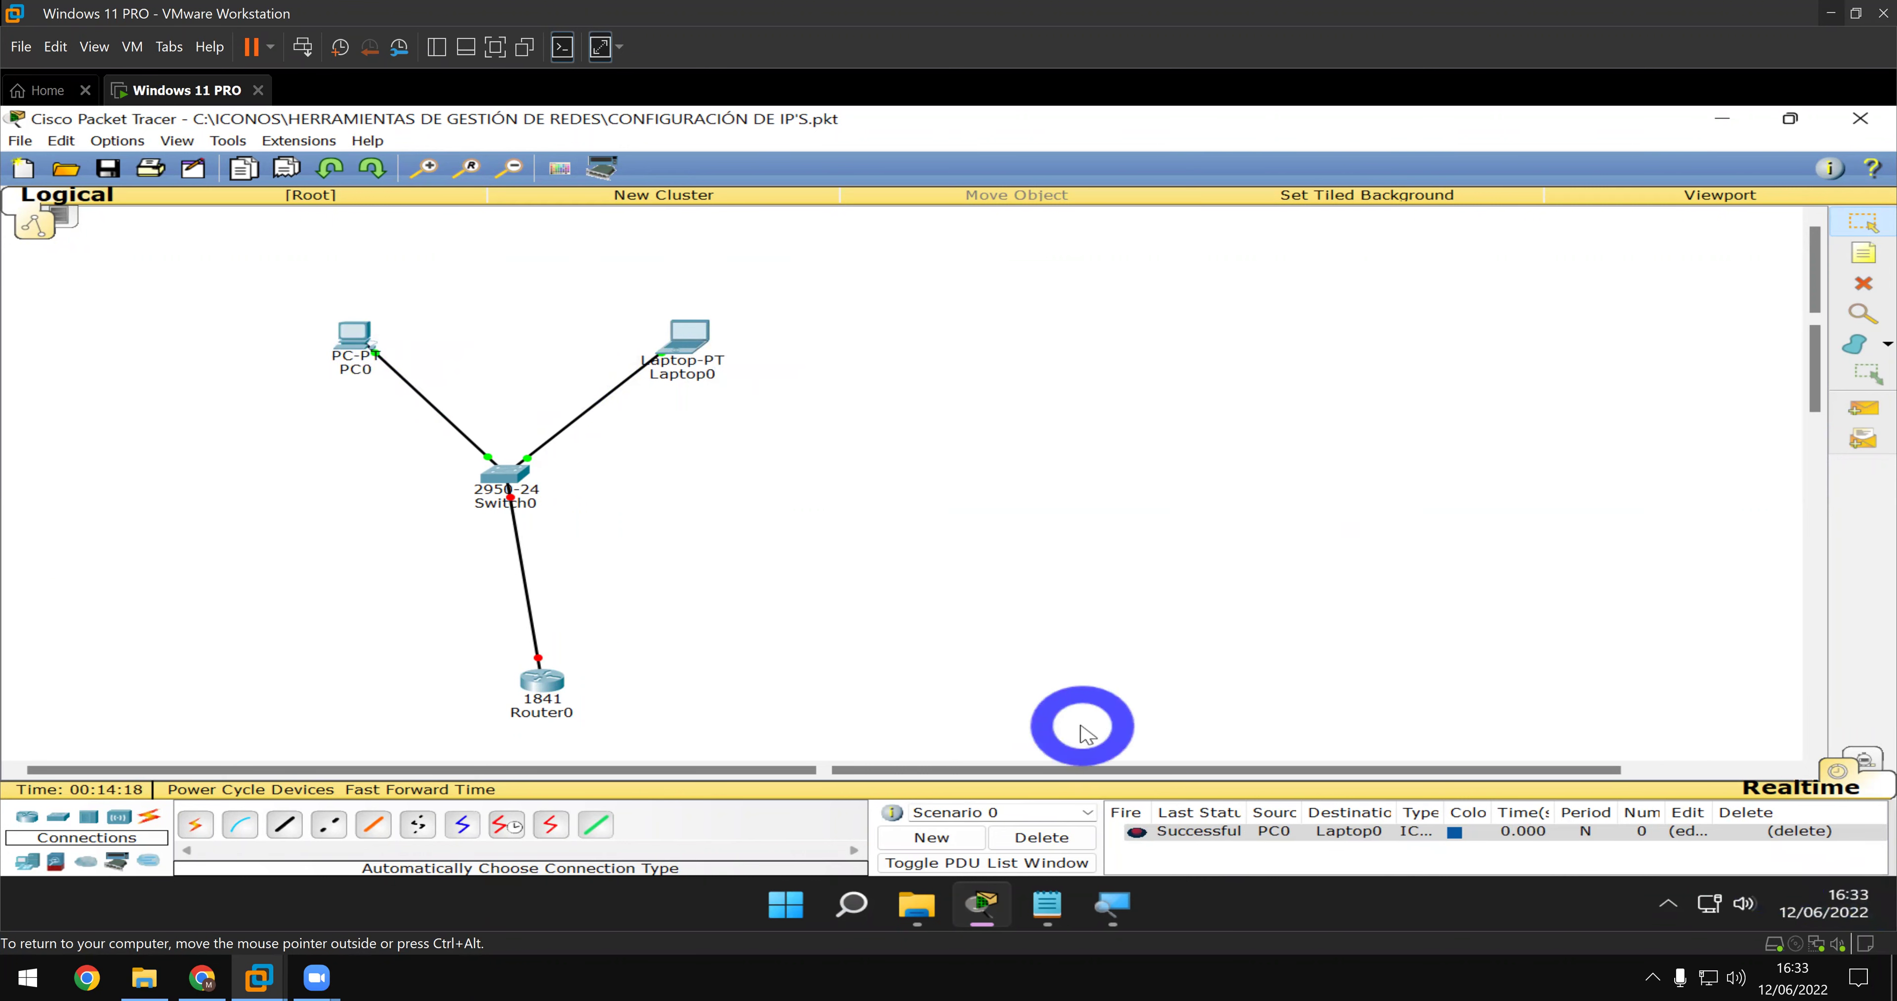
- Examine the PDU's status entry under screen magnification, and clear it by deleting Scenario 0
{"action": "key", "text": "super+KP_Add"}
{"action": "key", "text": "super+KP_Add"}
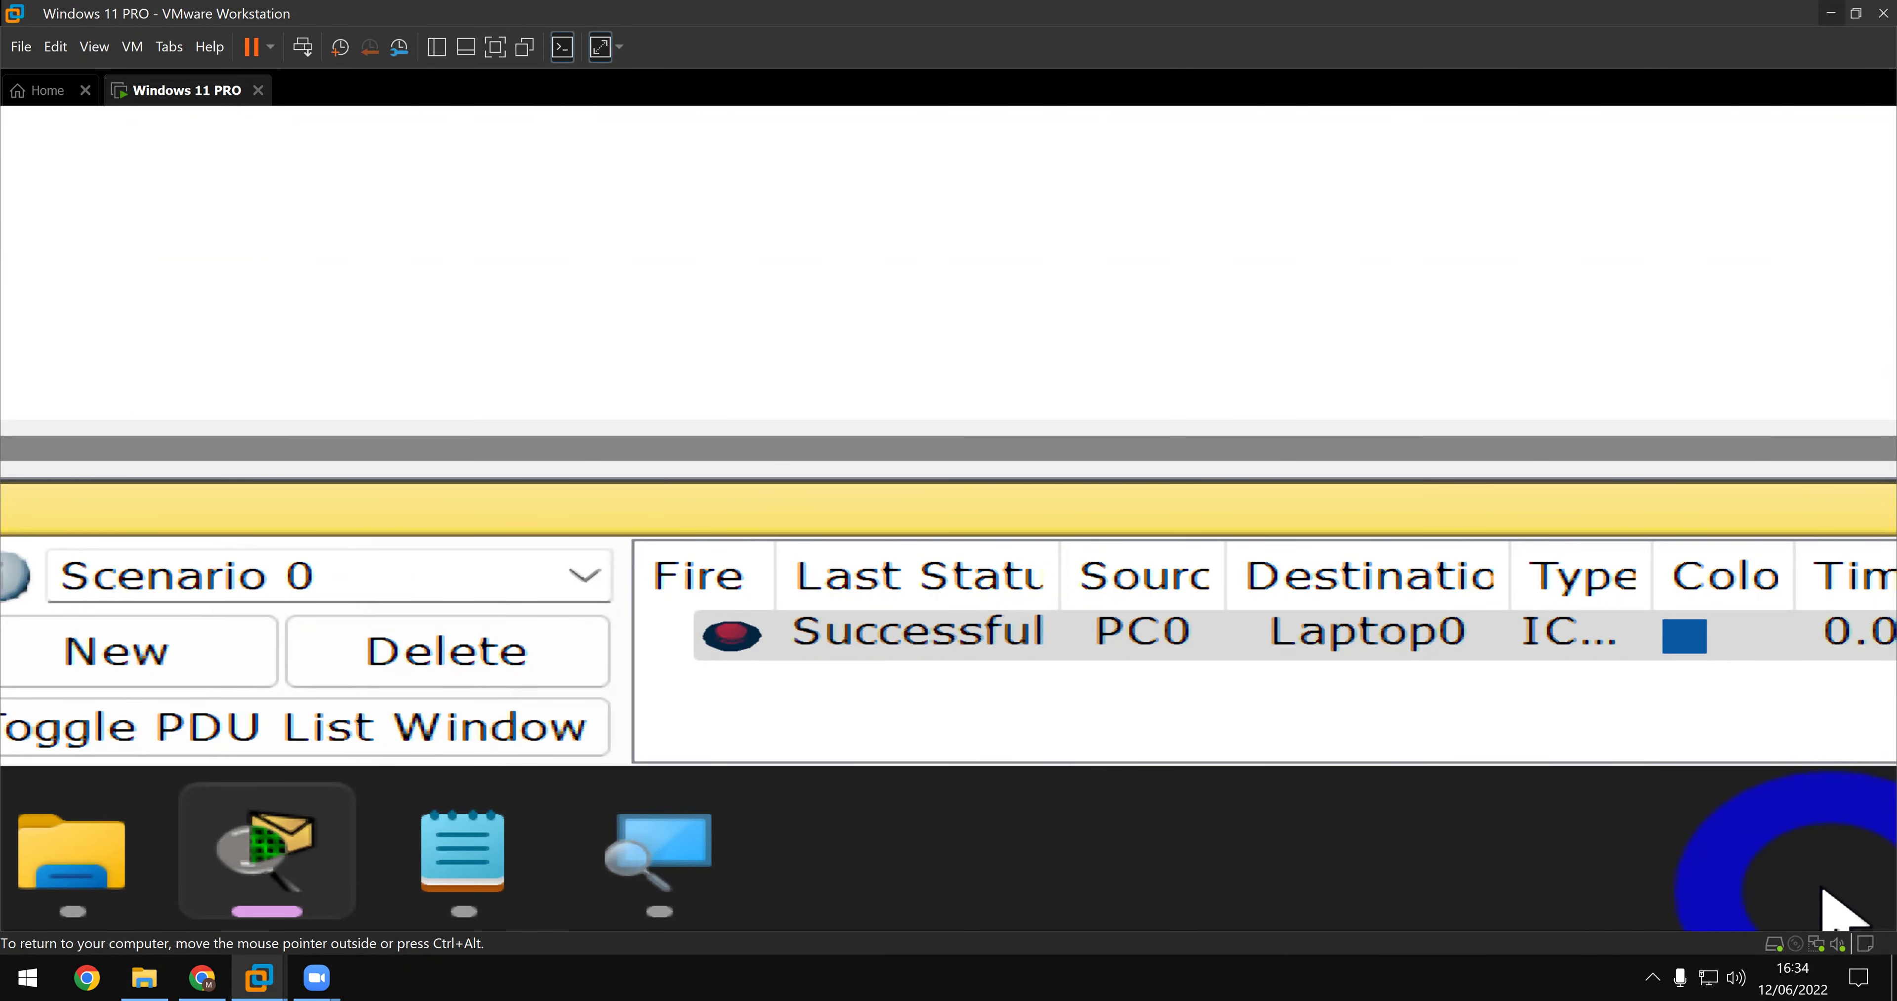
{"action": "key", "text": "super+KP_Subtract"}
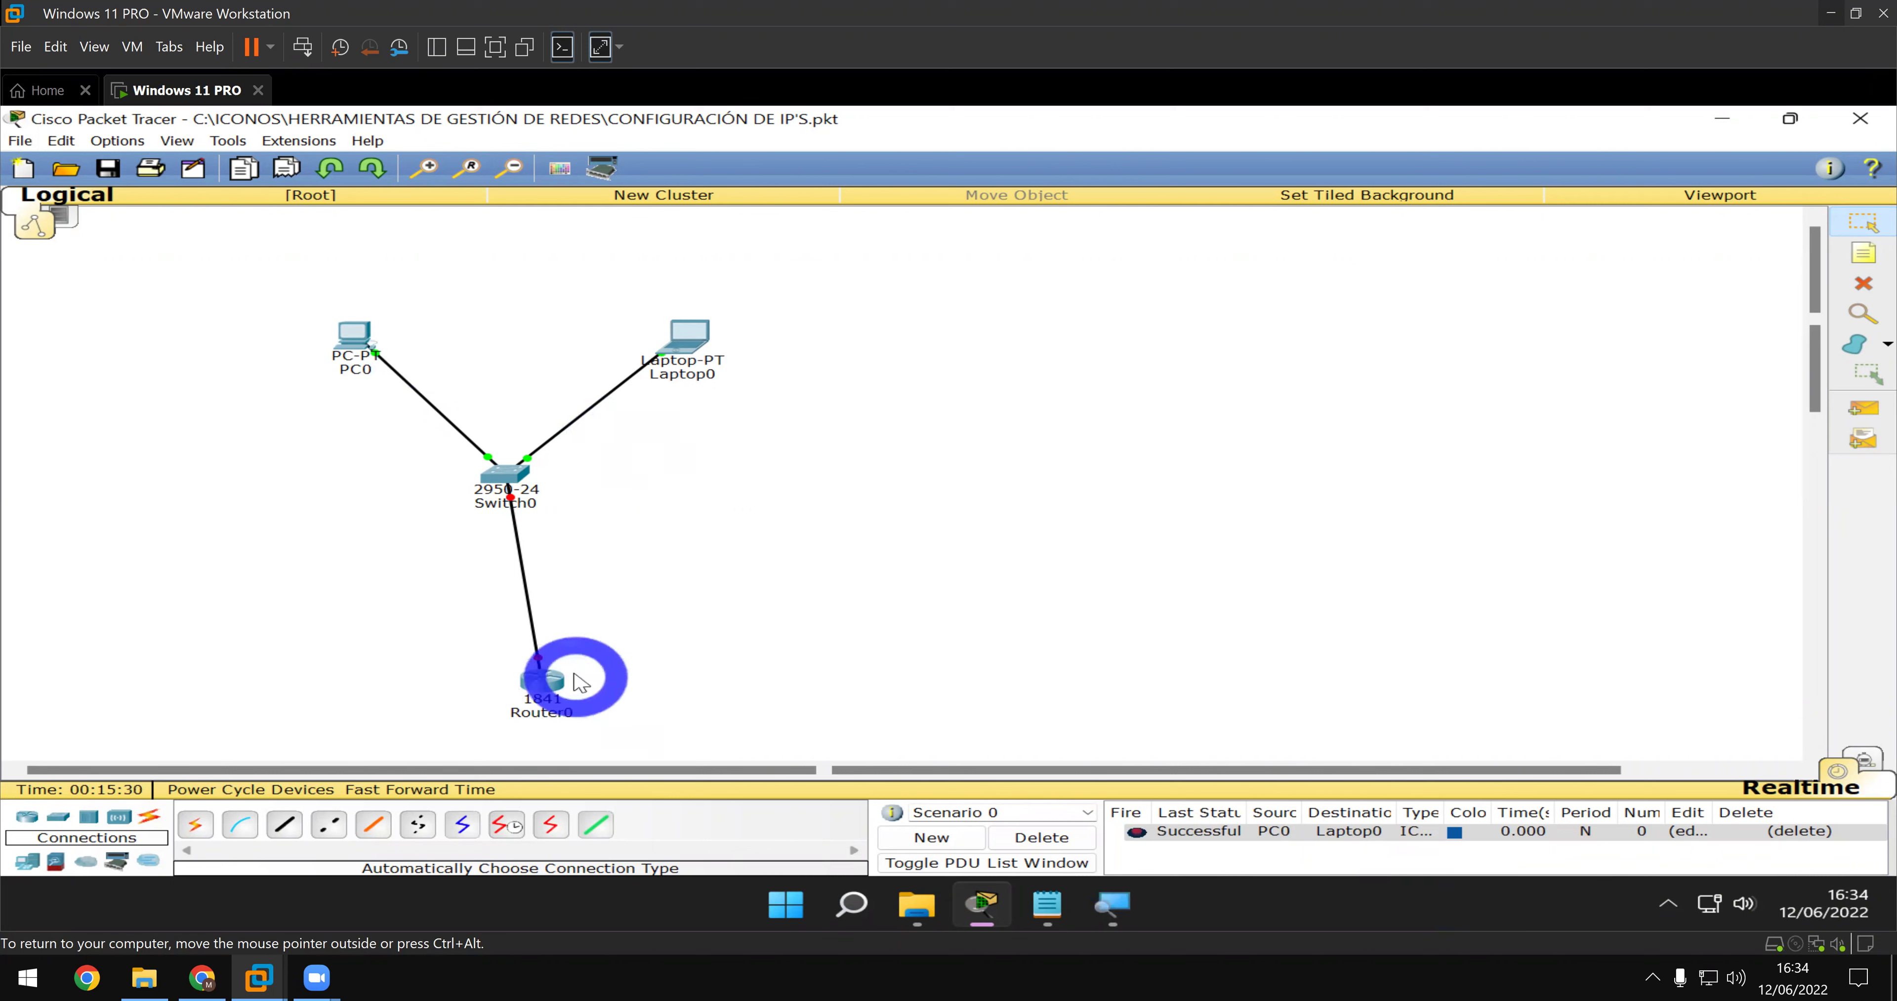
{"action": "left_click", "coordinate": [1088, 839]}
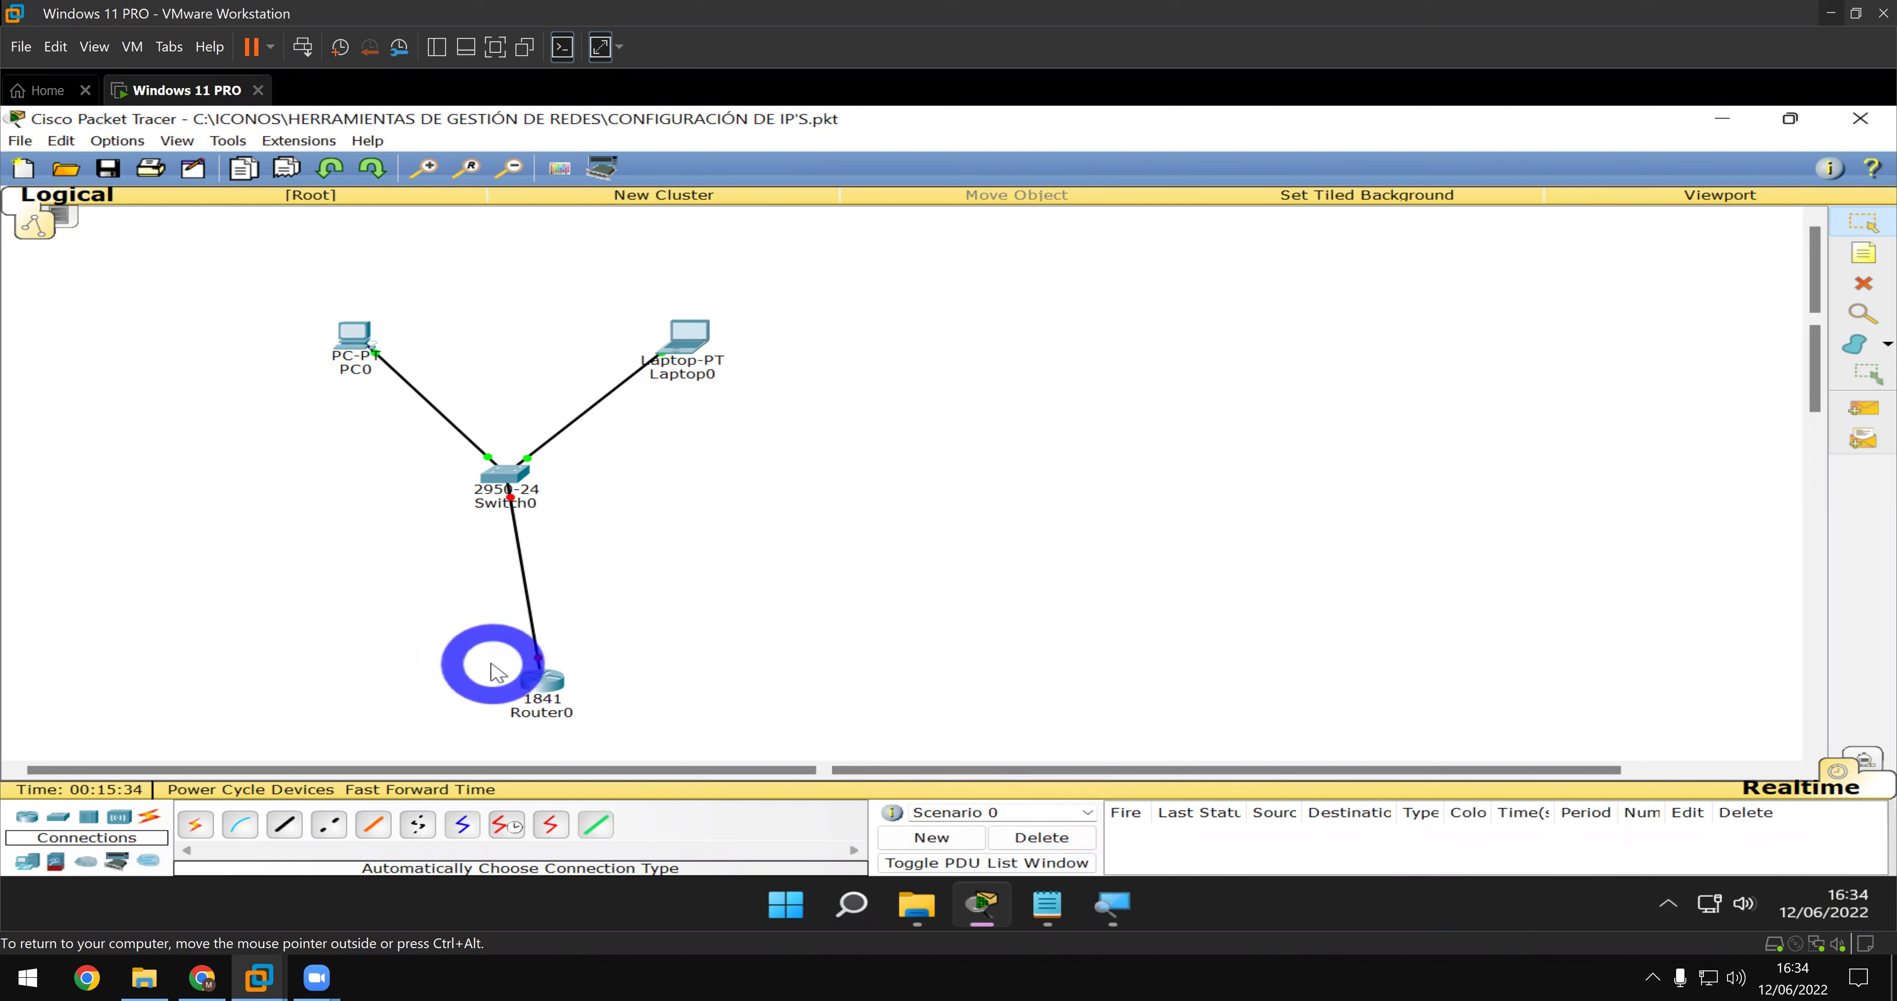
- Examine Router0's enlarged physical device view in a maximized window, and display its global configuration settings
{"action": "left_click", "coordinate": [555, 688]}
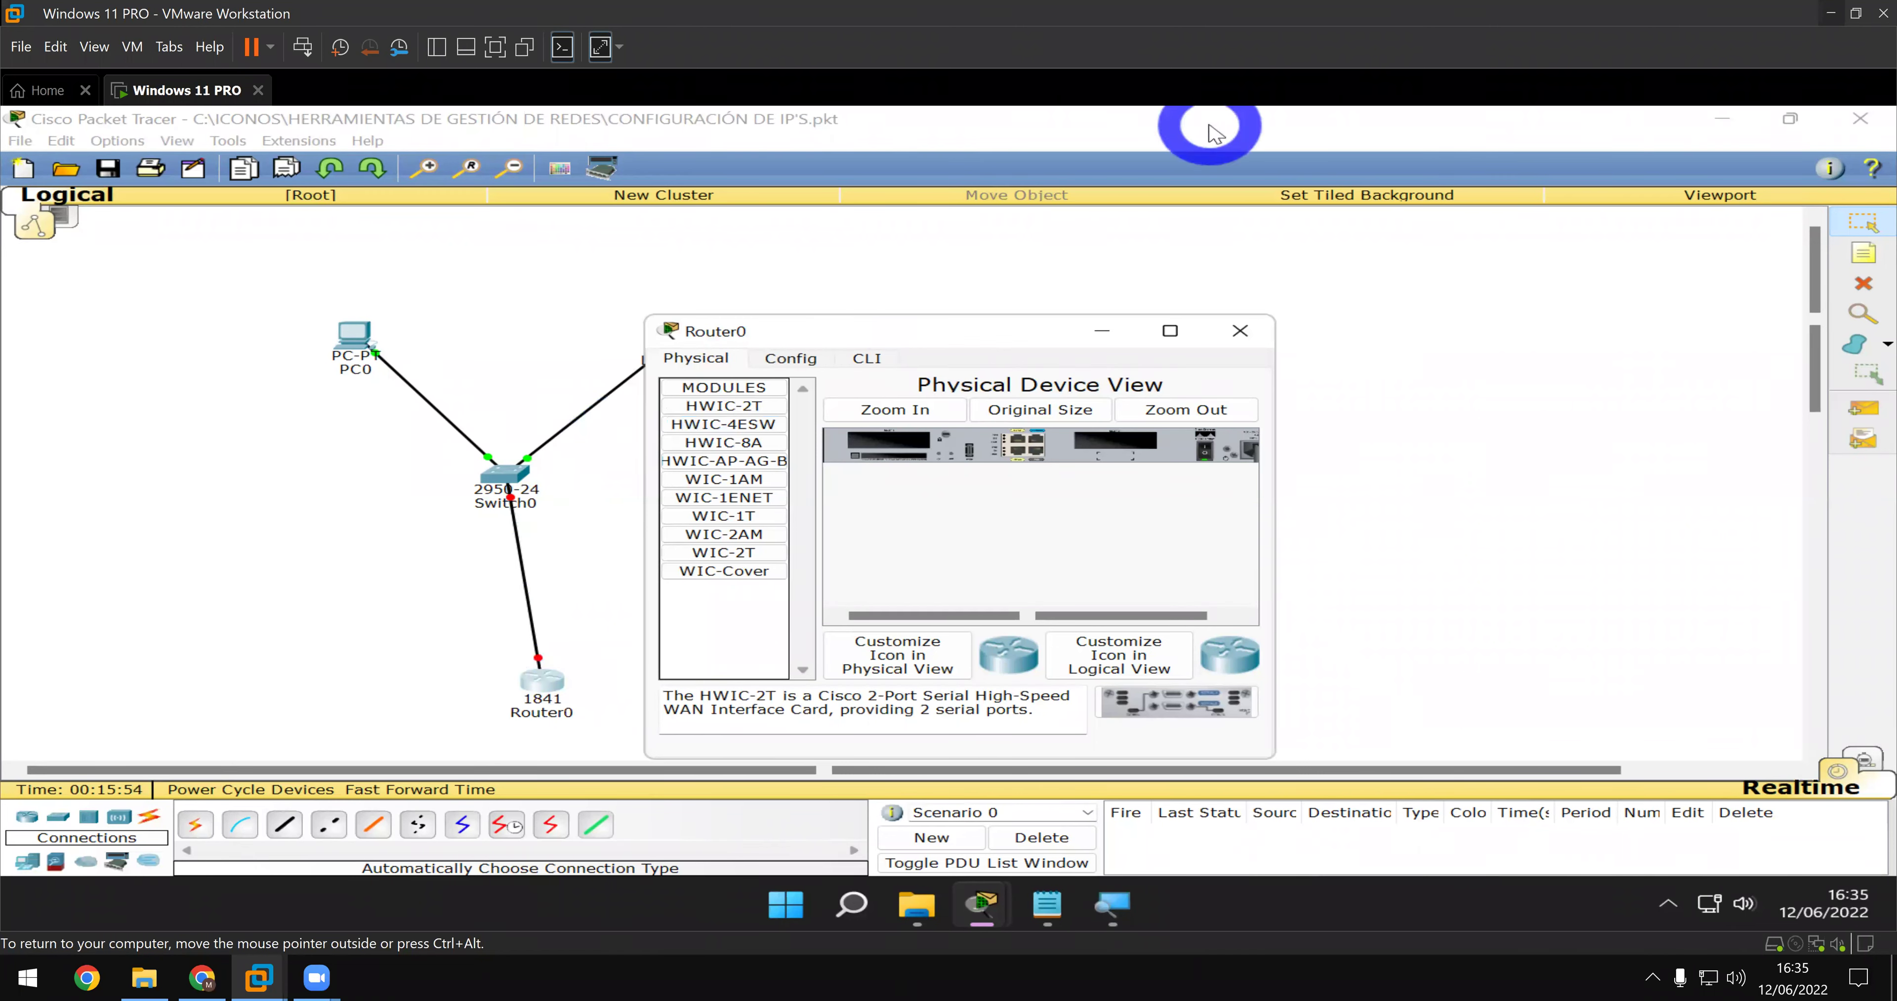
{"action": "double_click", "coordinate": [866, 337]}
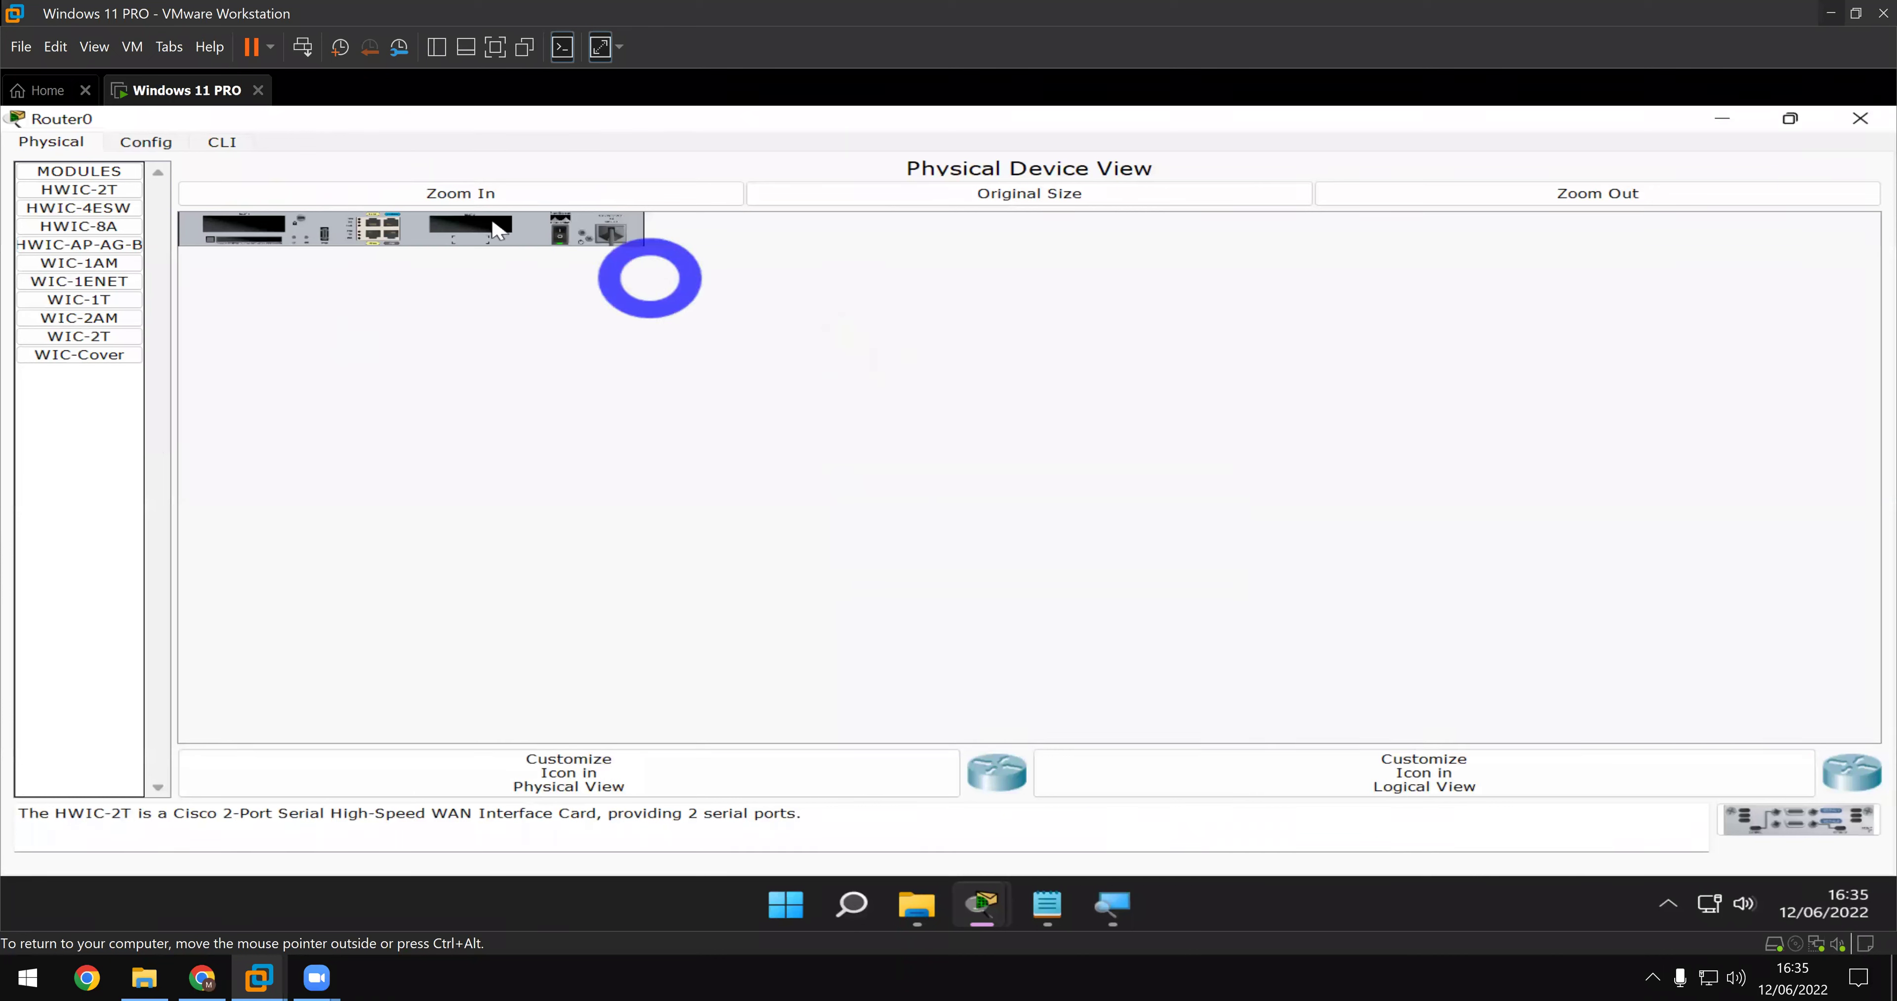
{"action": "left_click", "coordinate": [393, 200]}
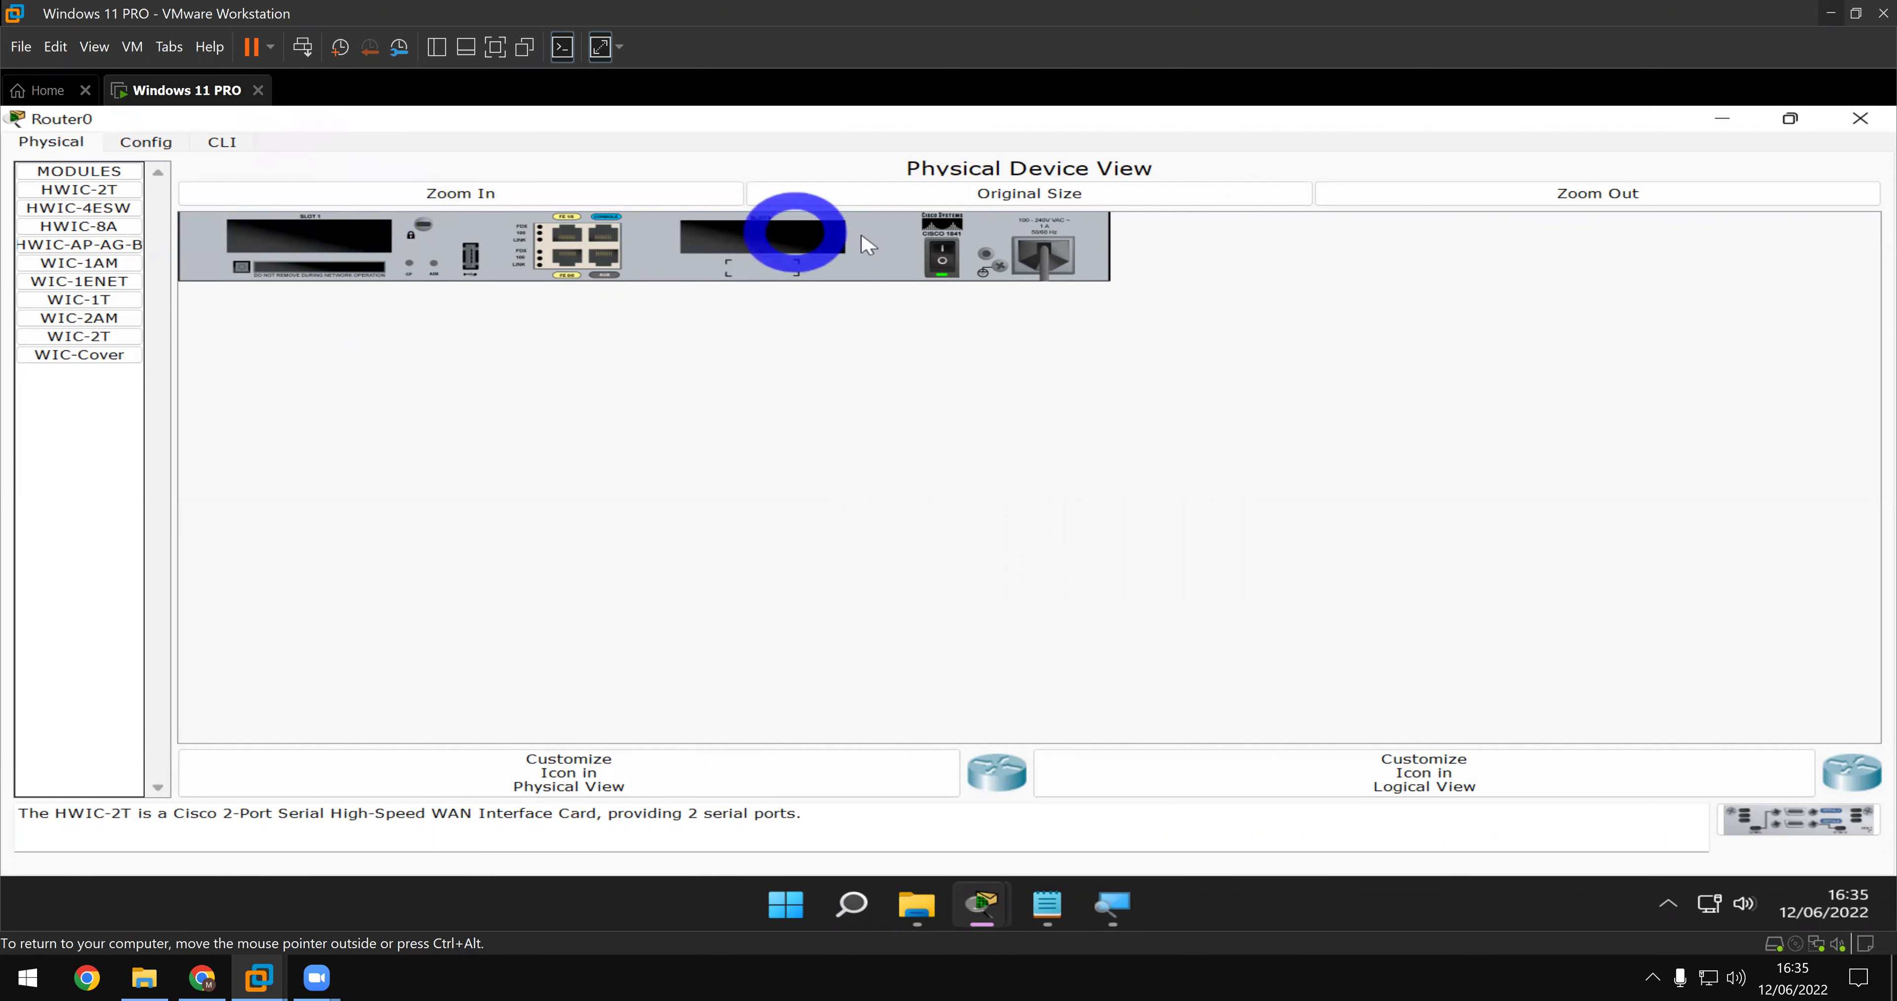
{"action": "left_click", "coordinate": [138, 148]}
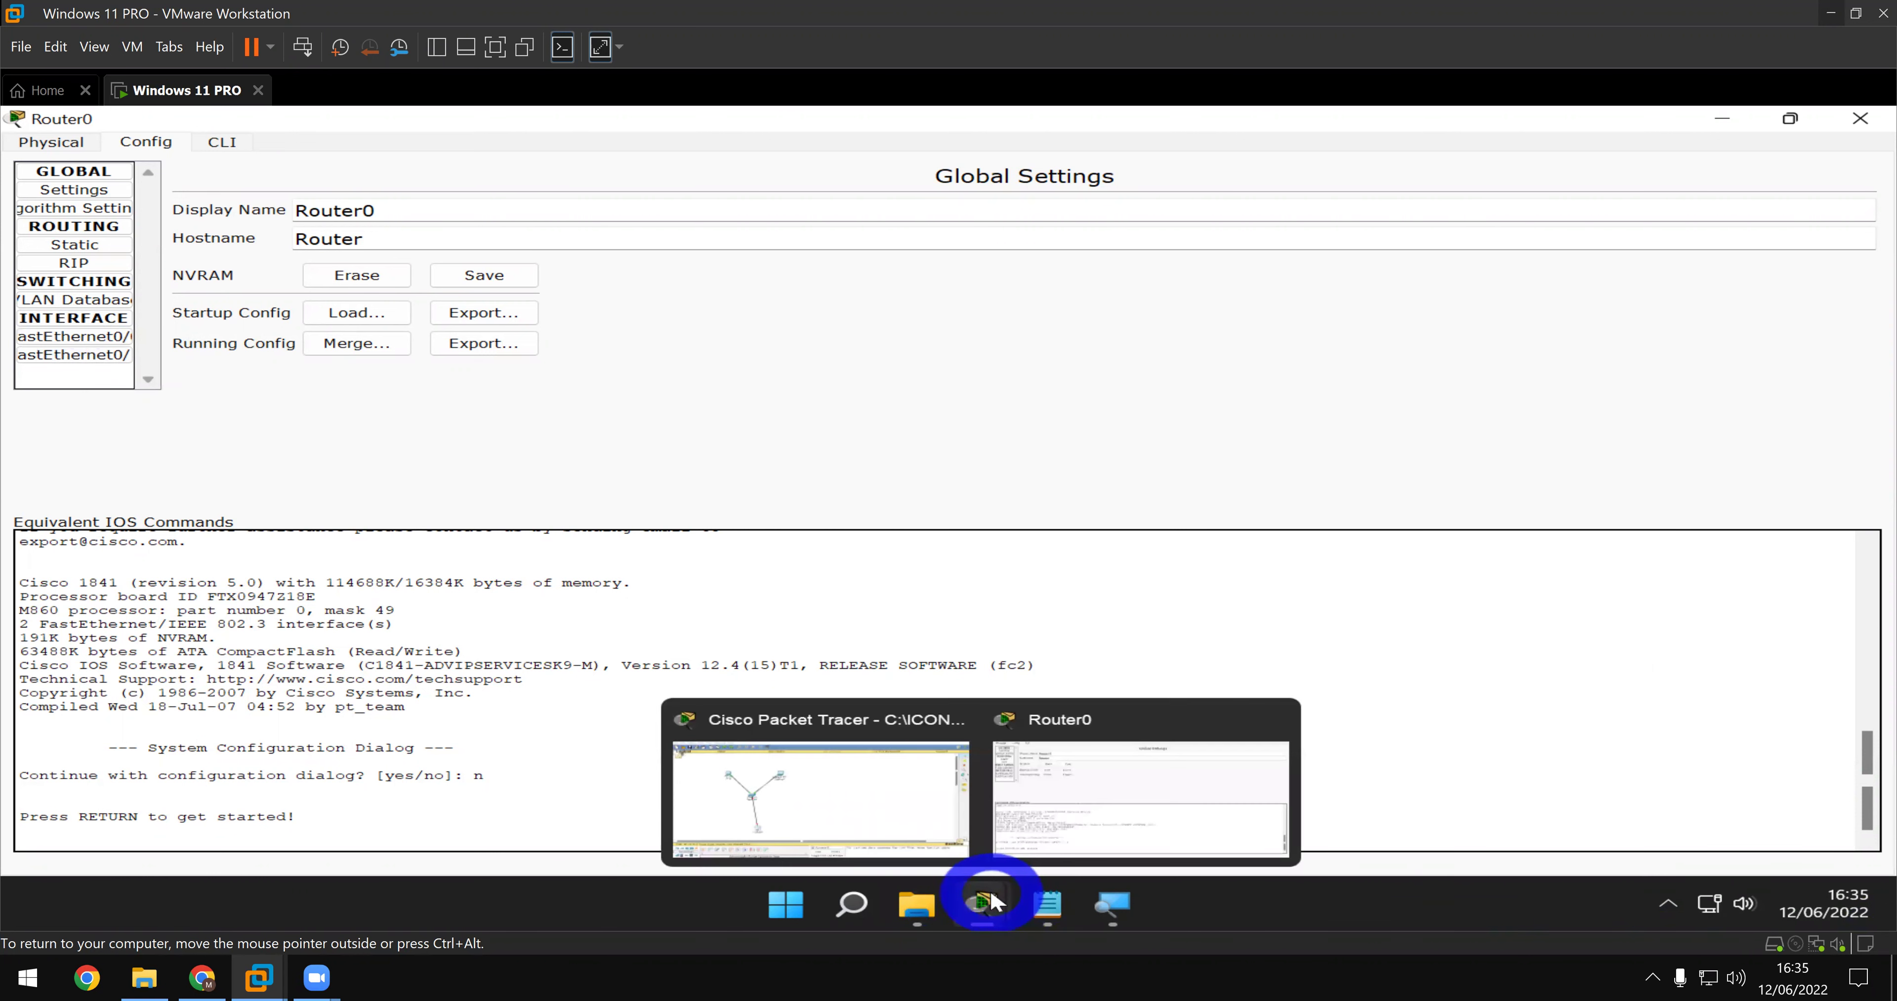
{"action": "mouse_move", "coordinate": [1085, 889]}
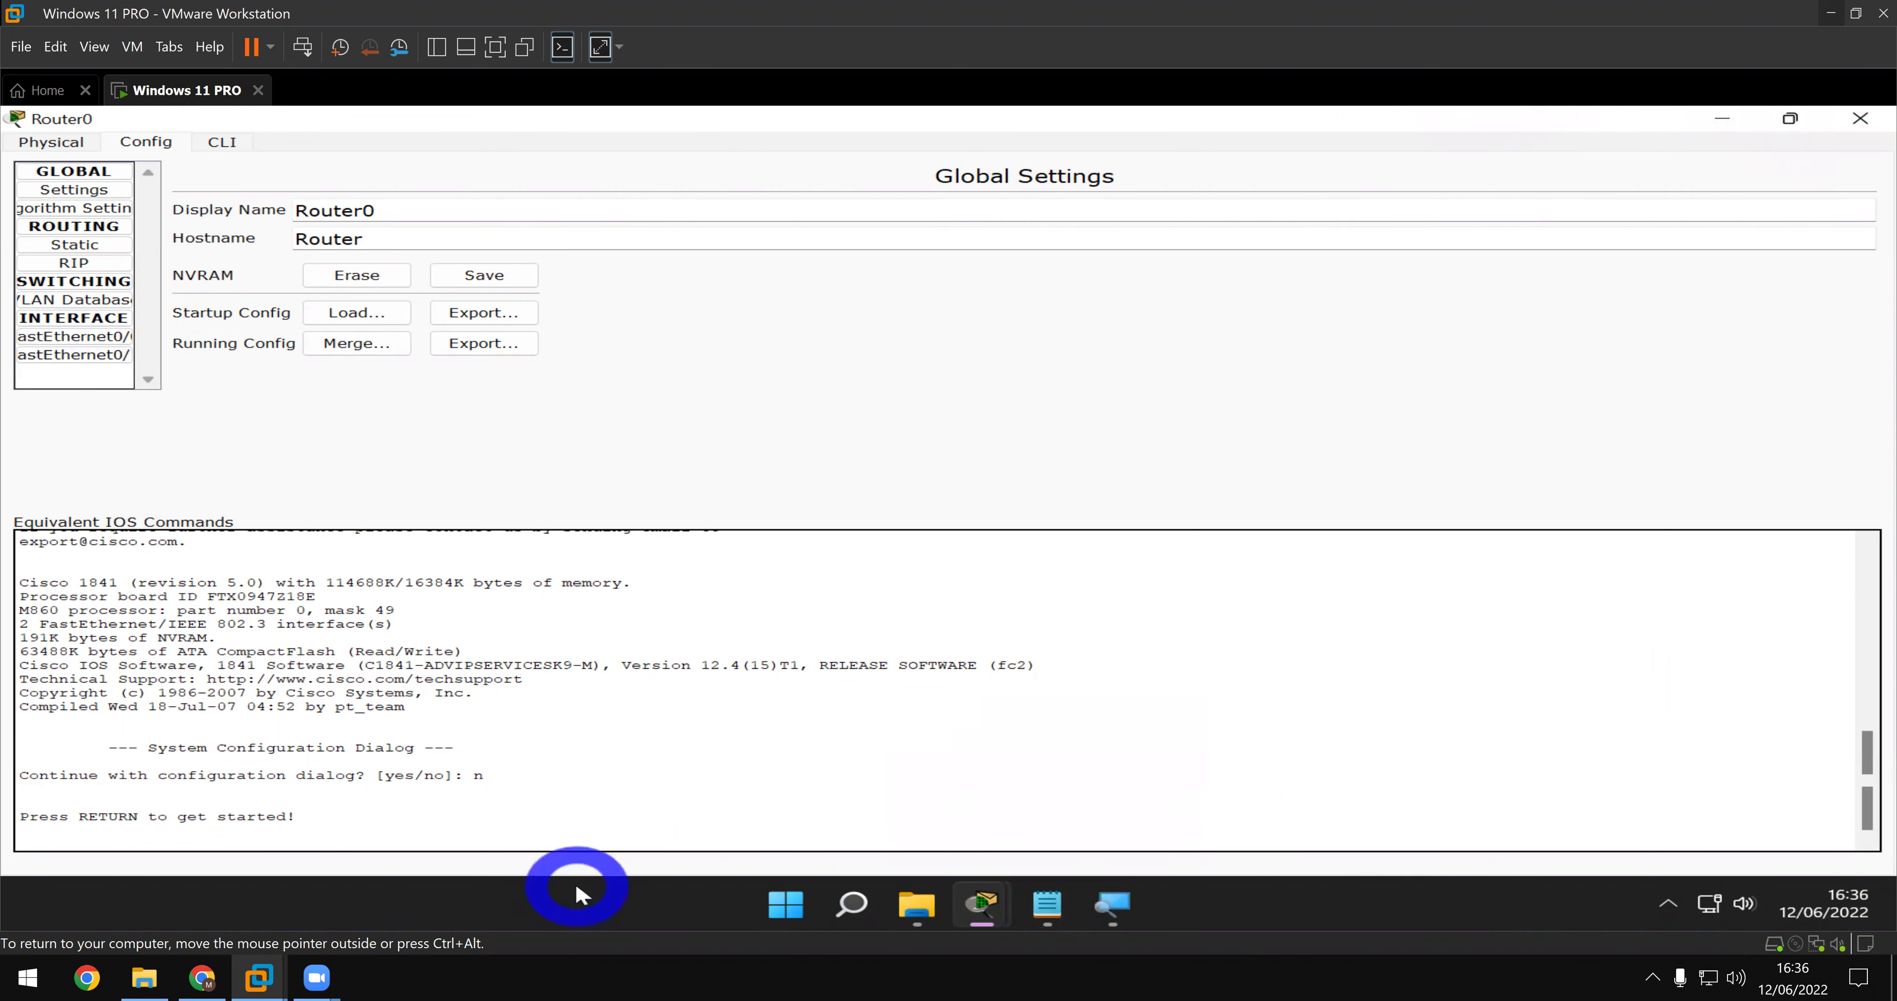
- Close Router0's window and dismiss the crash notices, the browser choice and the diagnostic file save dialog without saving
{"action": "mouse_move", "coordinate": [1052, 914]}
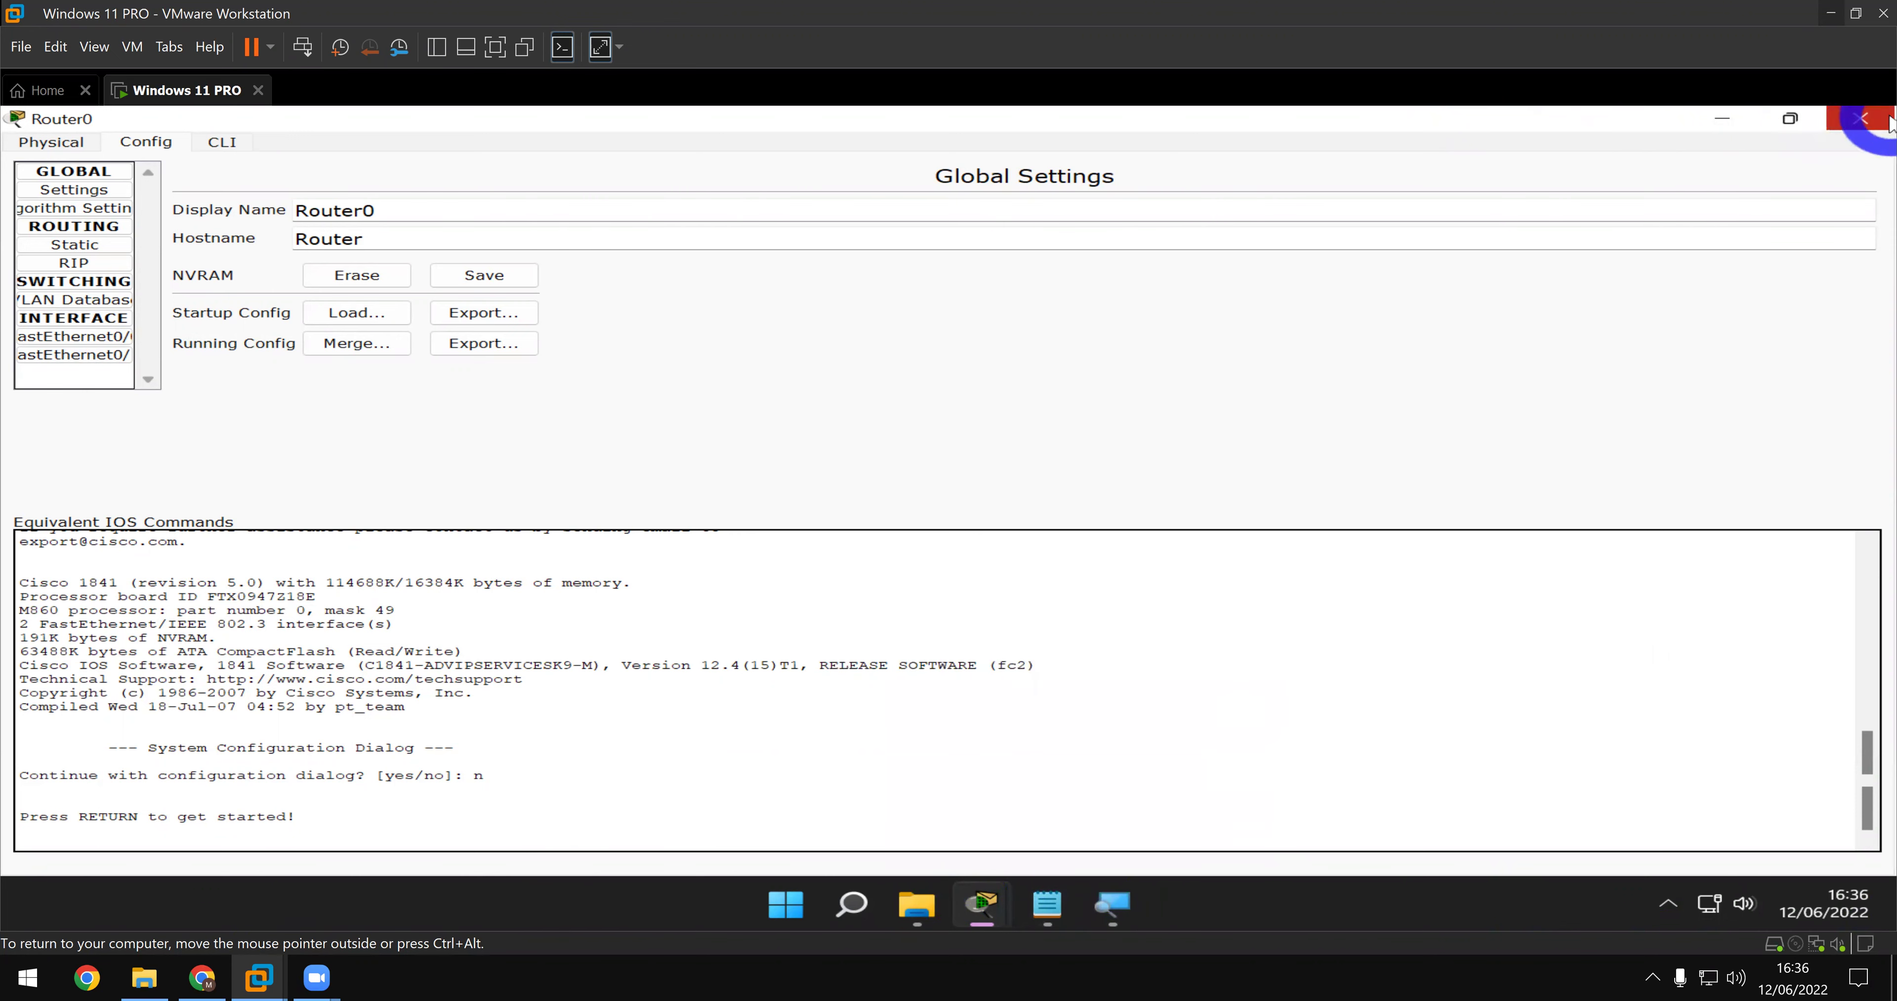
{"action": "left_click", "coordinate": [1860, 119]}
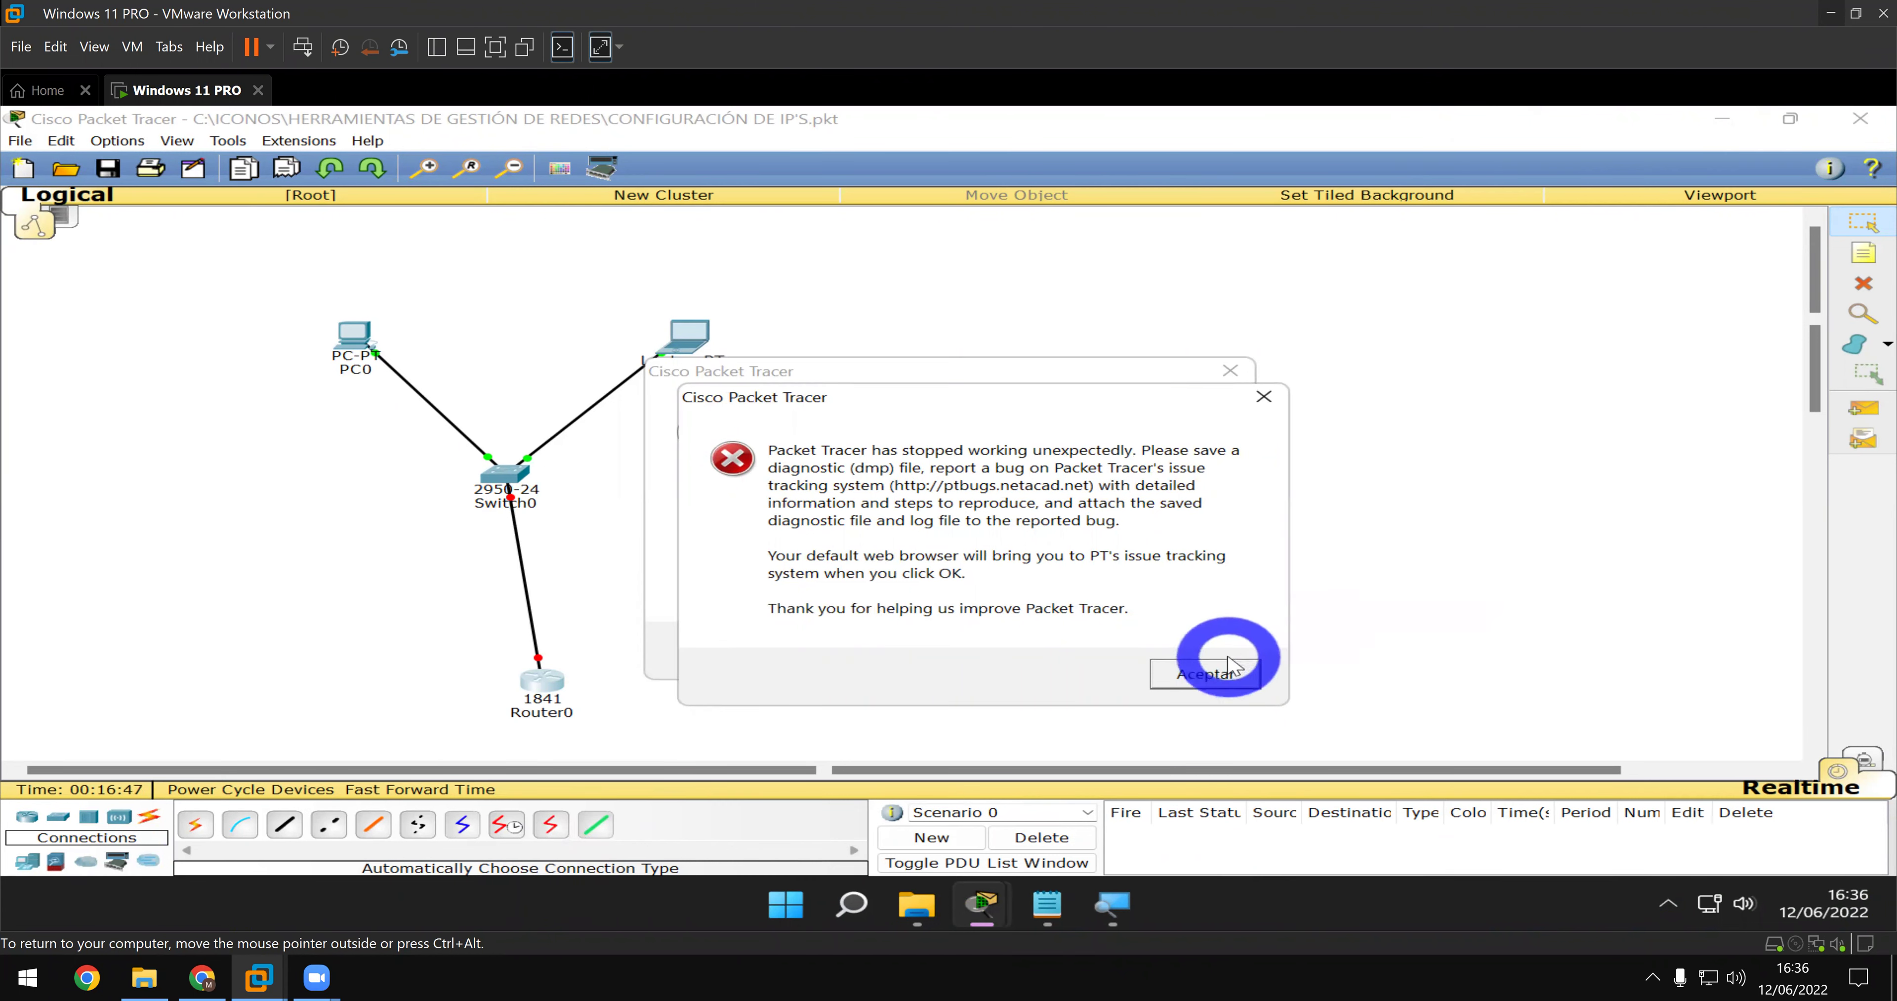
{"action": "left_click", "coordinate": [1223, 671]}
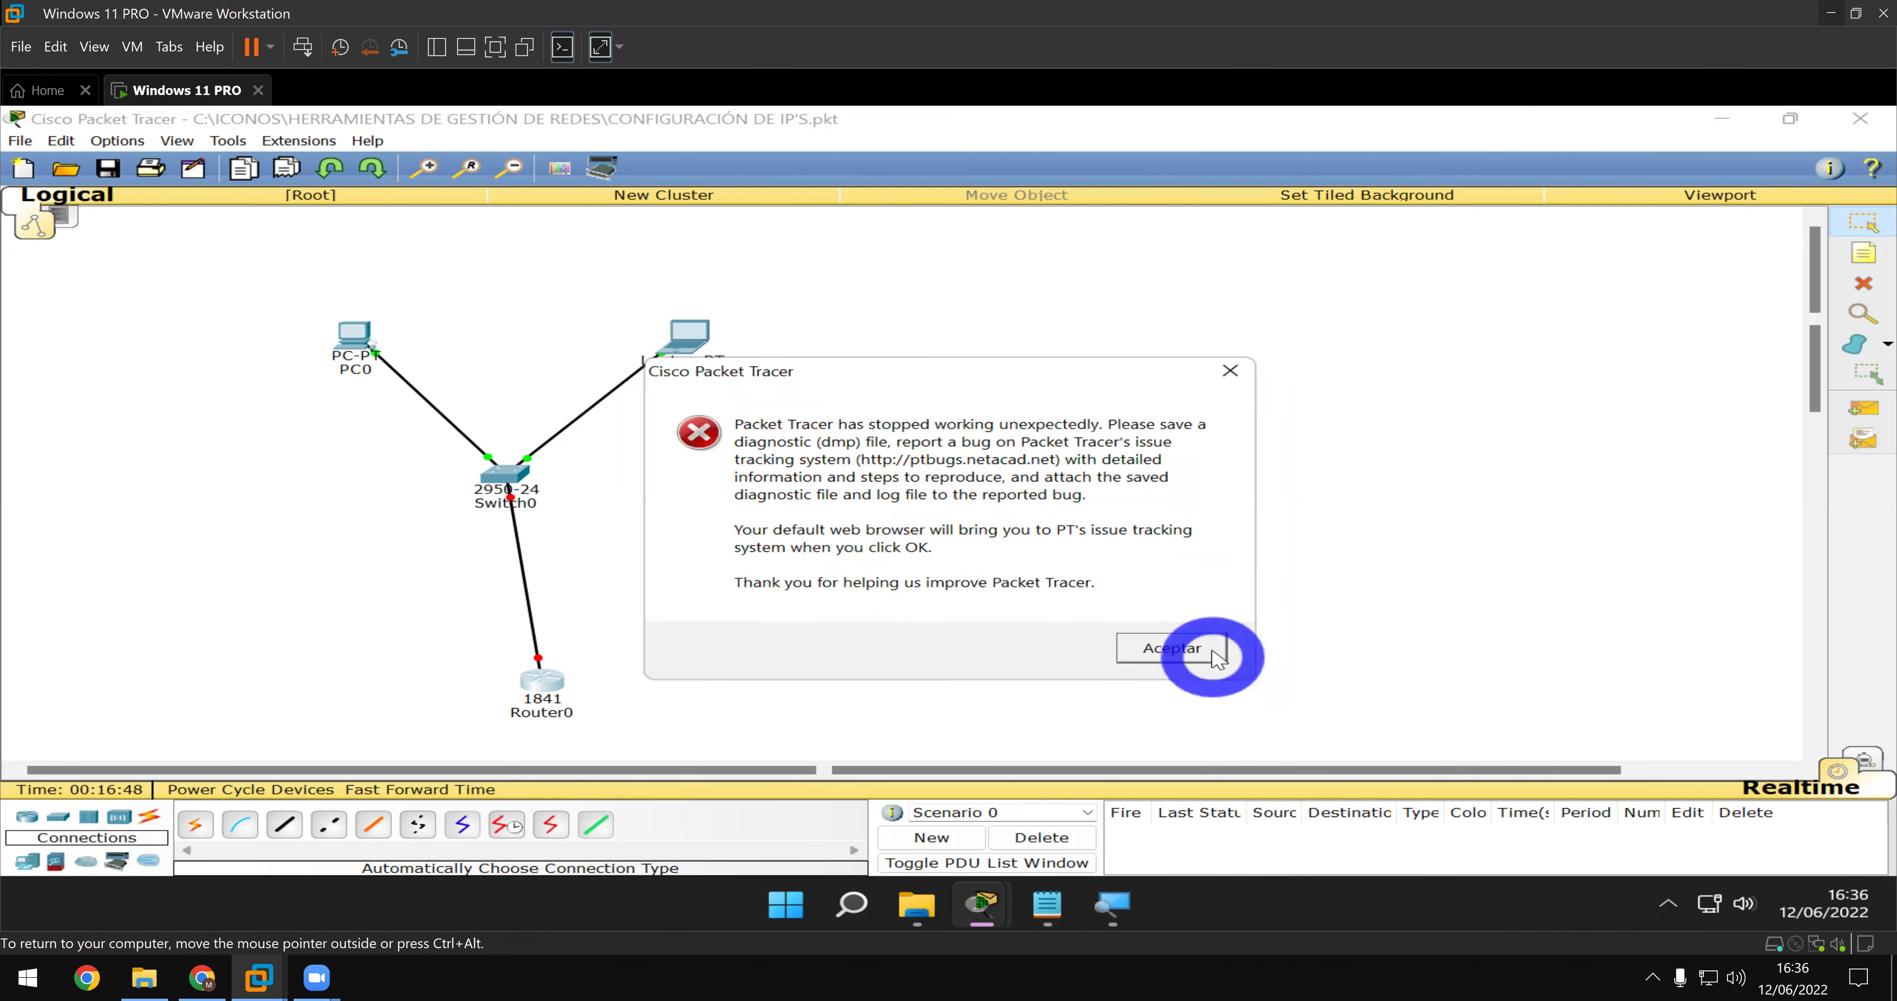
{"action": "left_click", "coordinate": [1216, 657]}
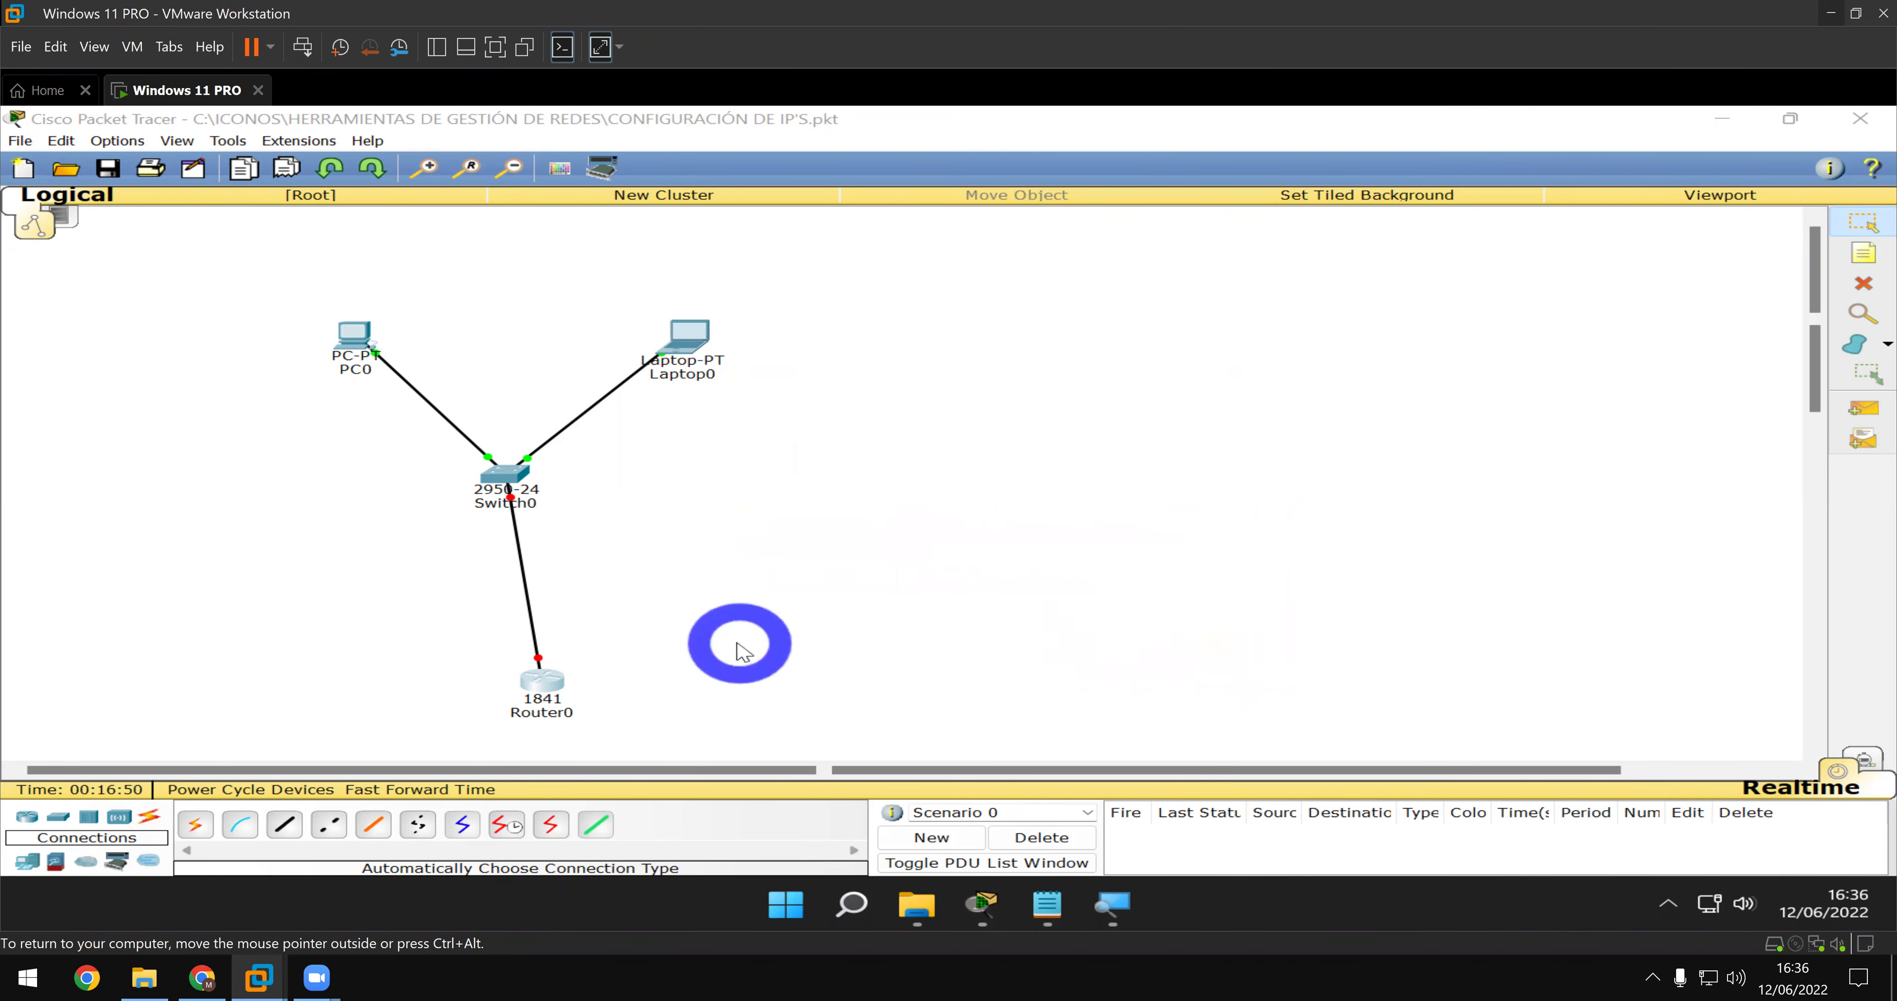
{"action": "double_click", "coordinate": [545, 678]}
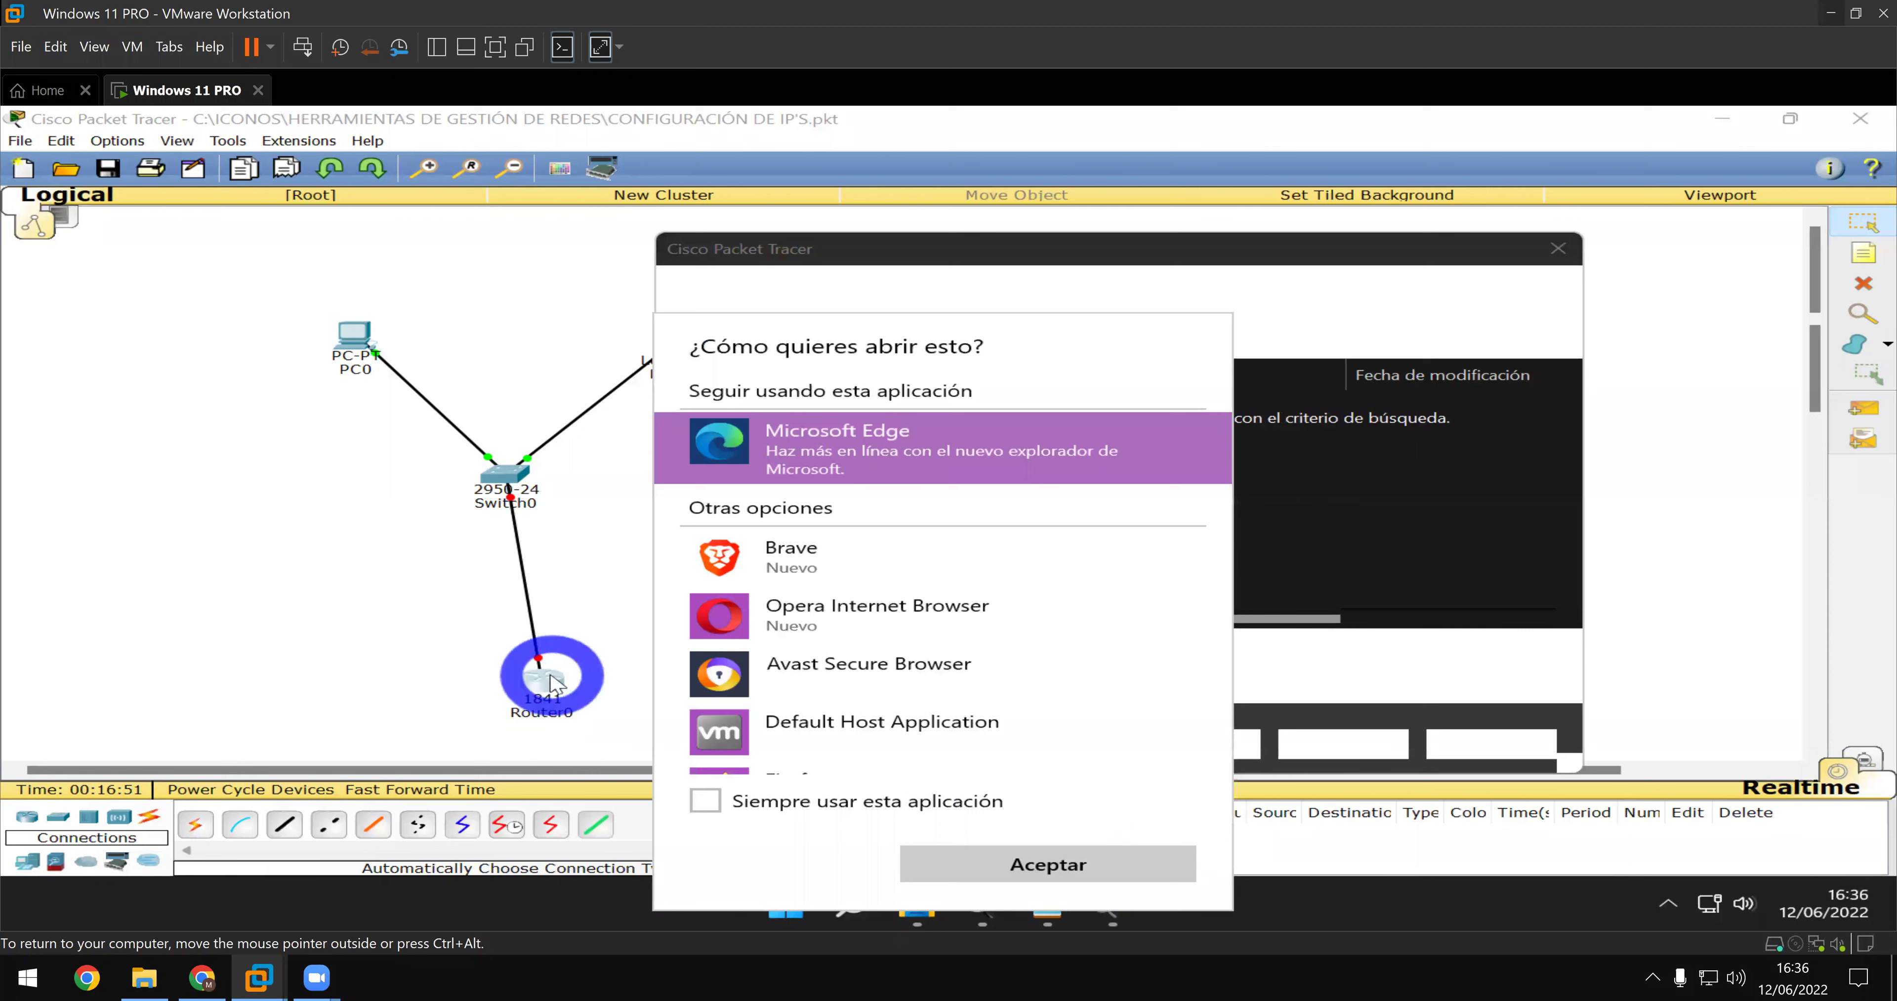
{"action": "left_click", "coordinate": [1510, 302]}
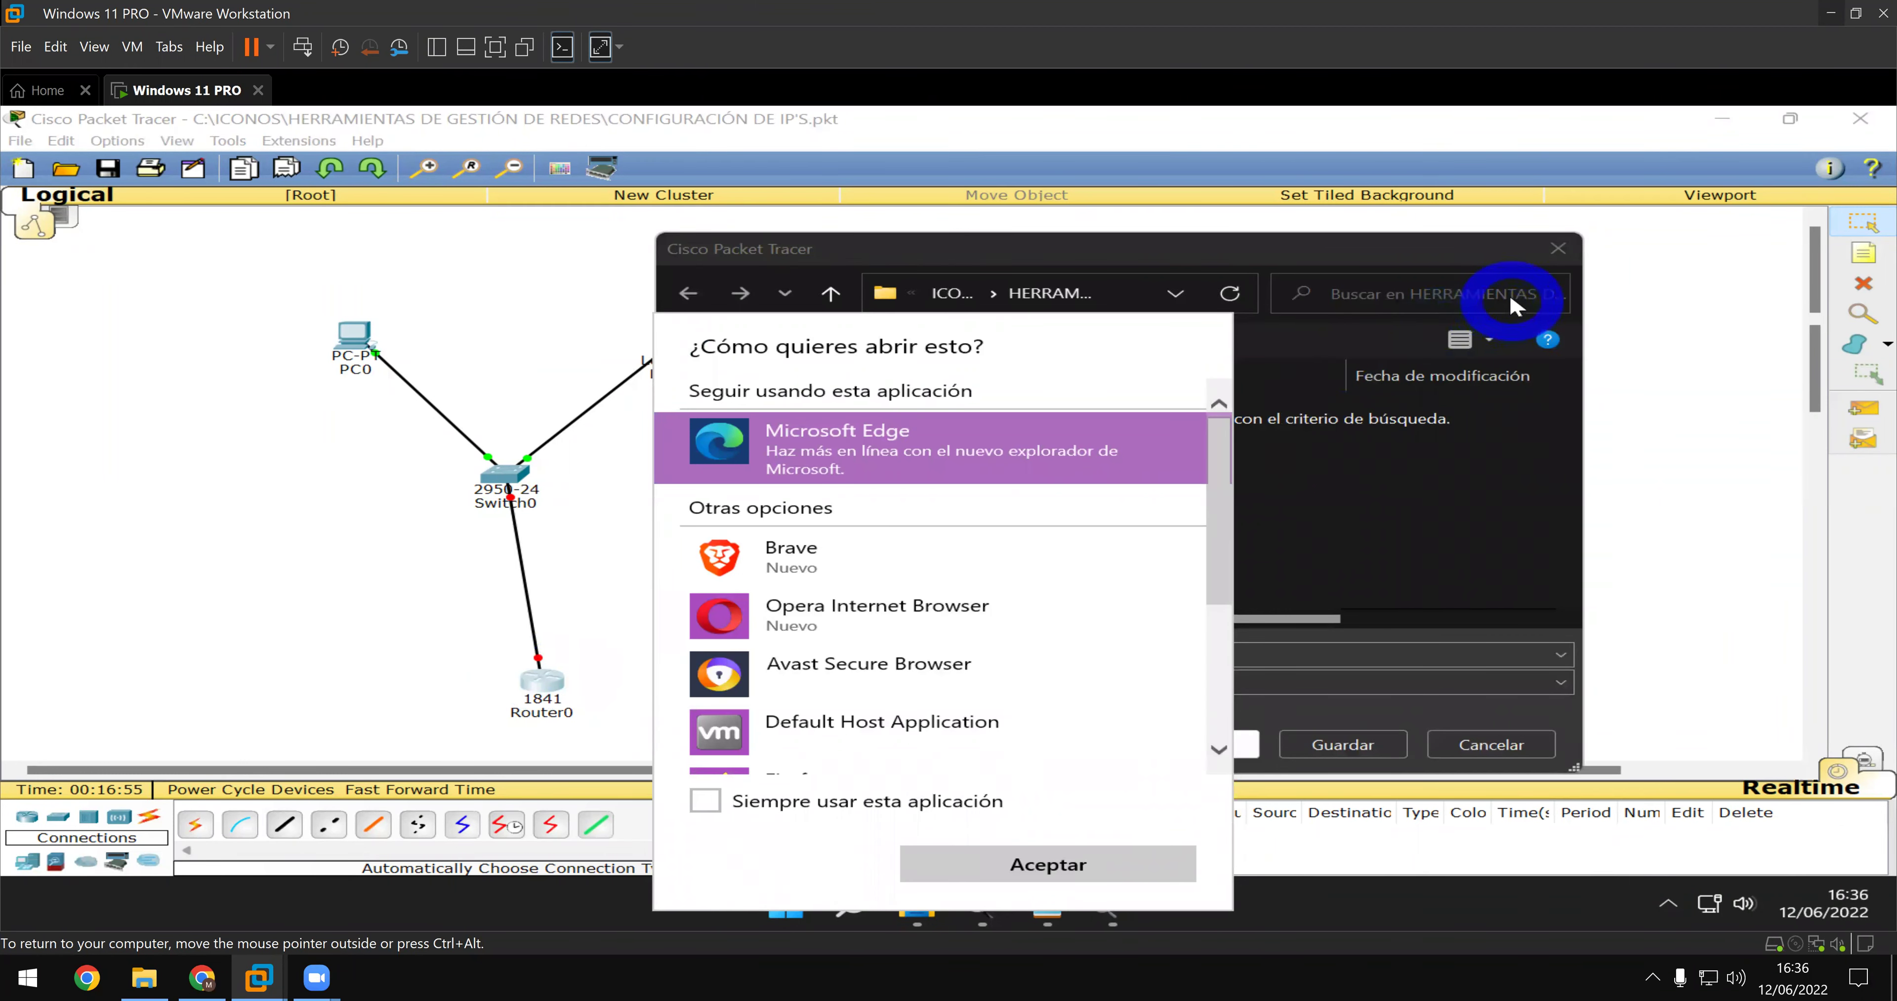
{"action": "left_click", "coordinate": [1257, 249]}
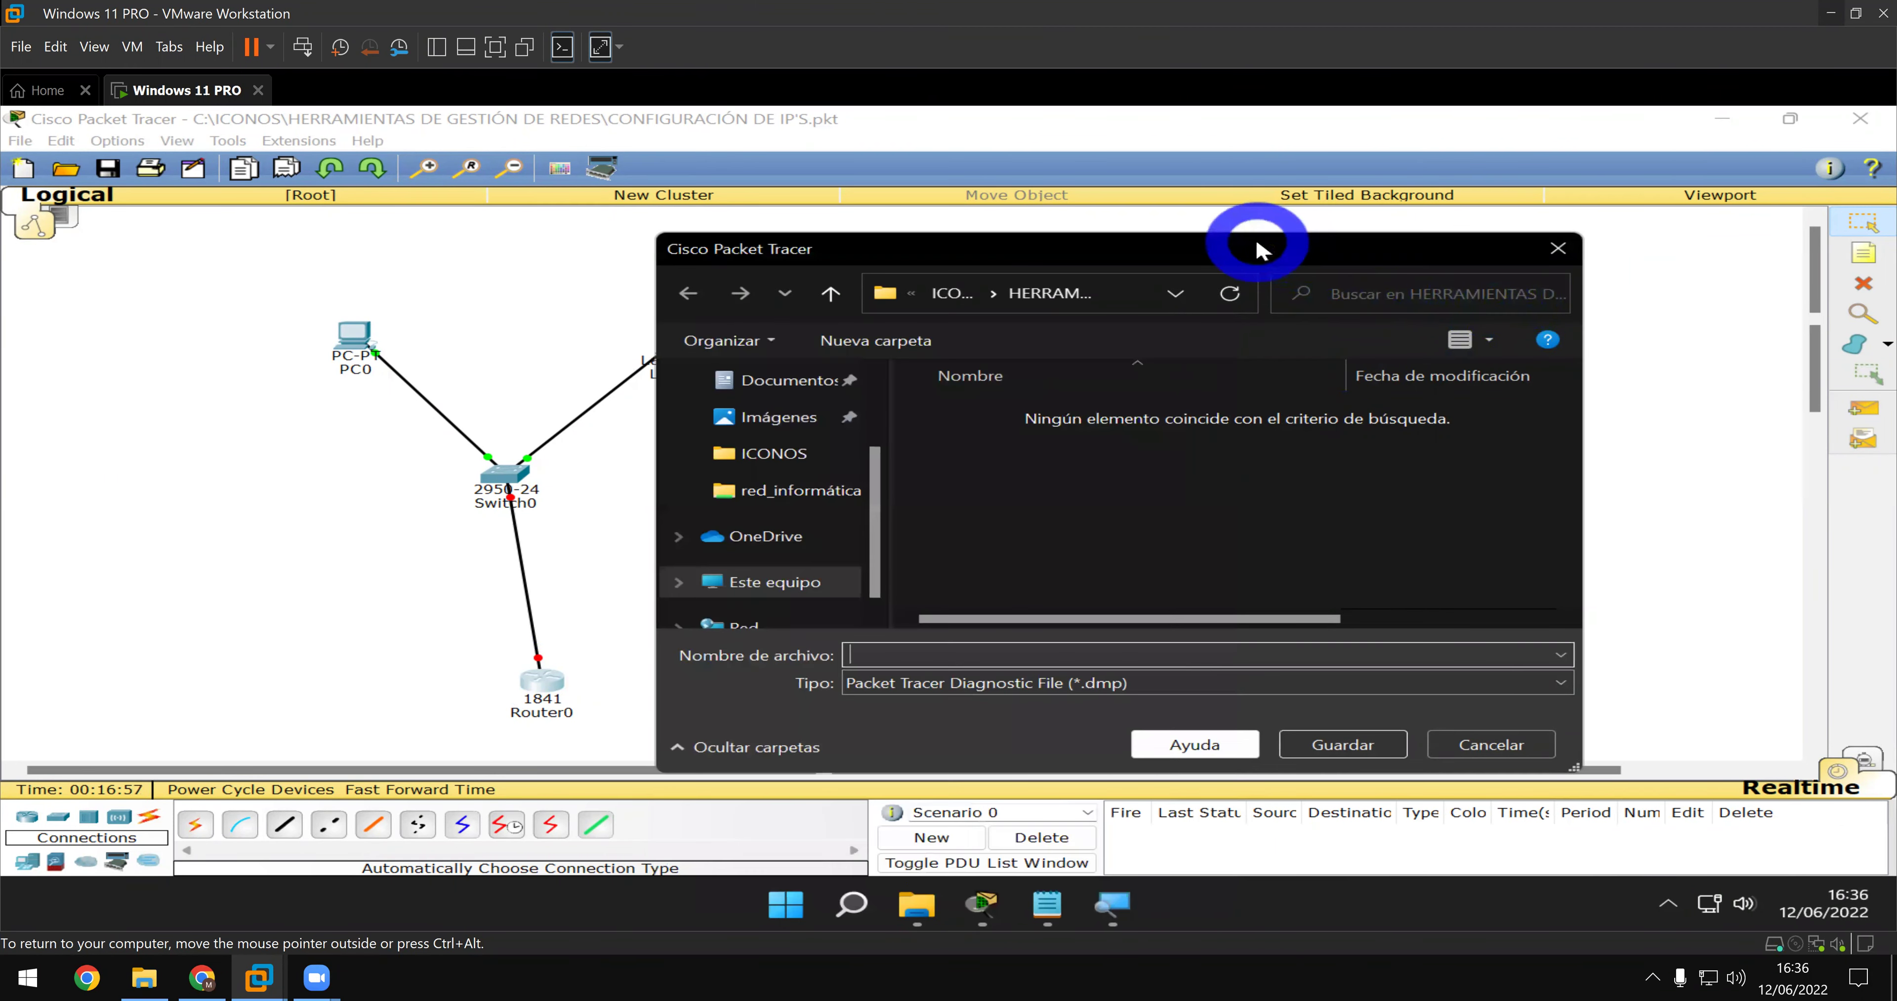
{"action": "left_click", "coordinate": [1582, 252]}
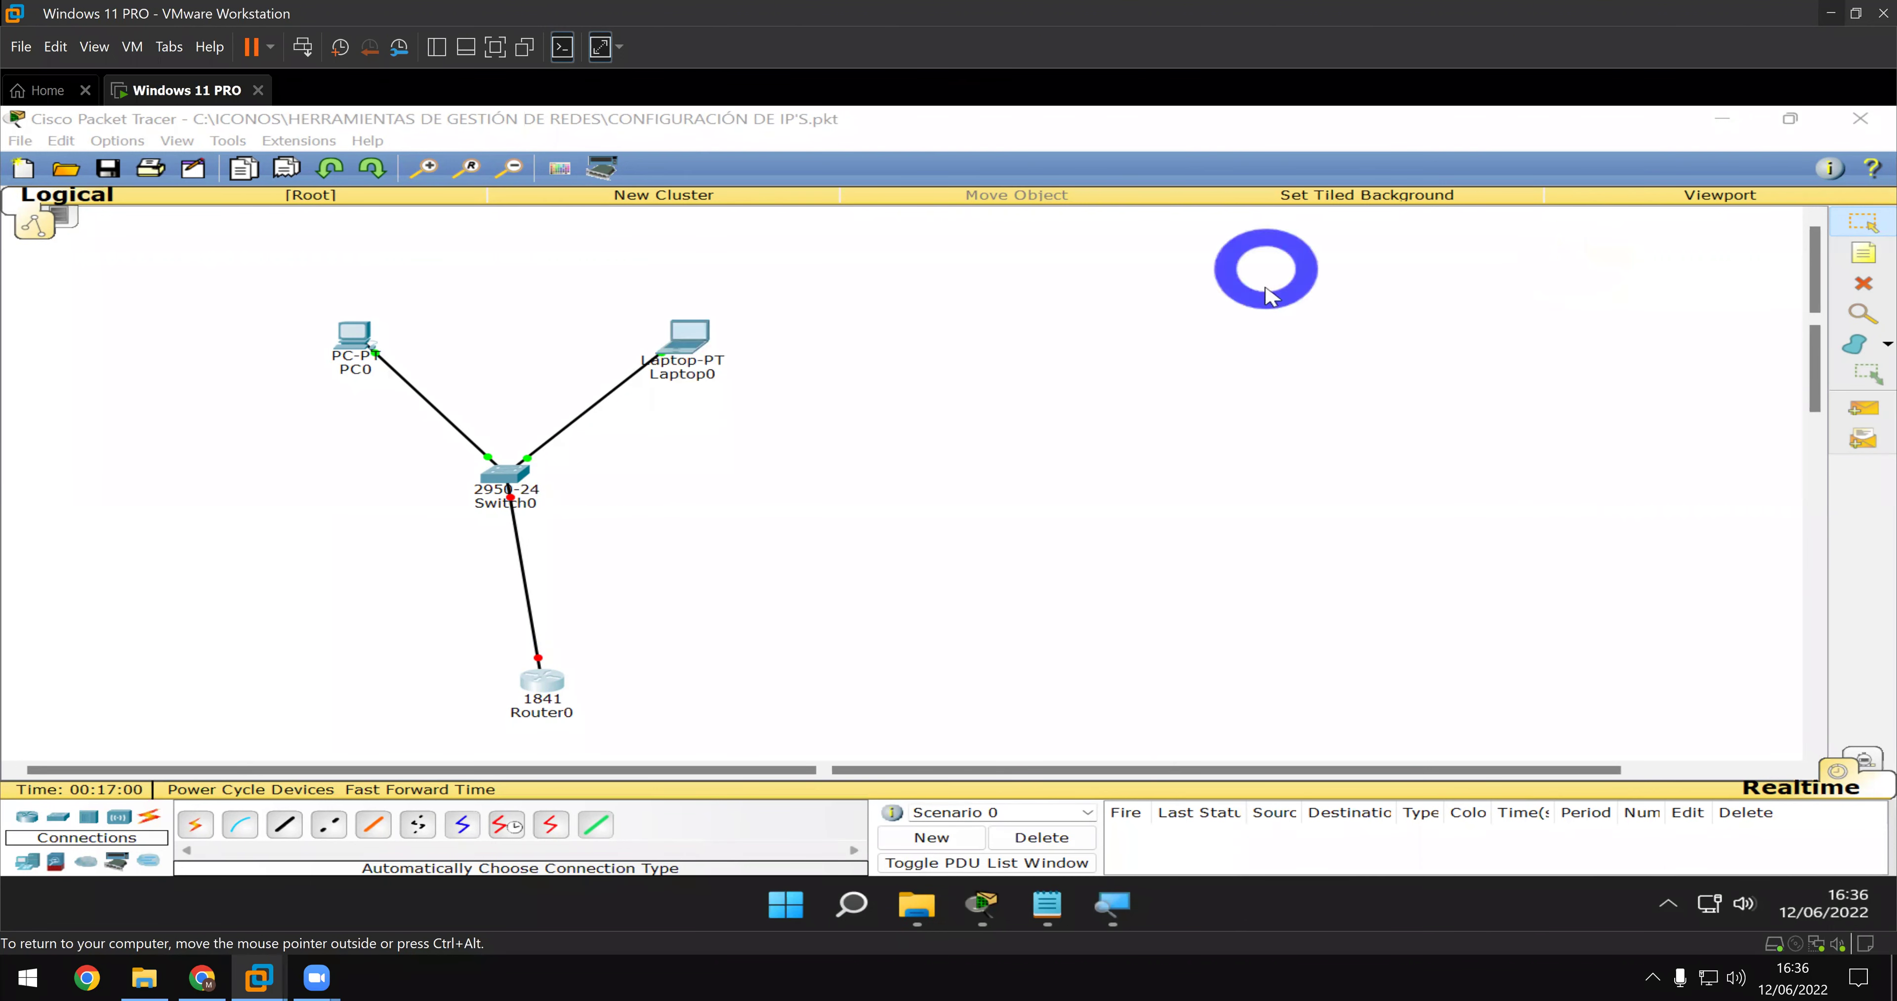
{"action": "left_click", "coordinate": [540, 664]}
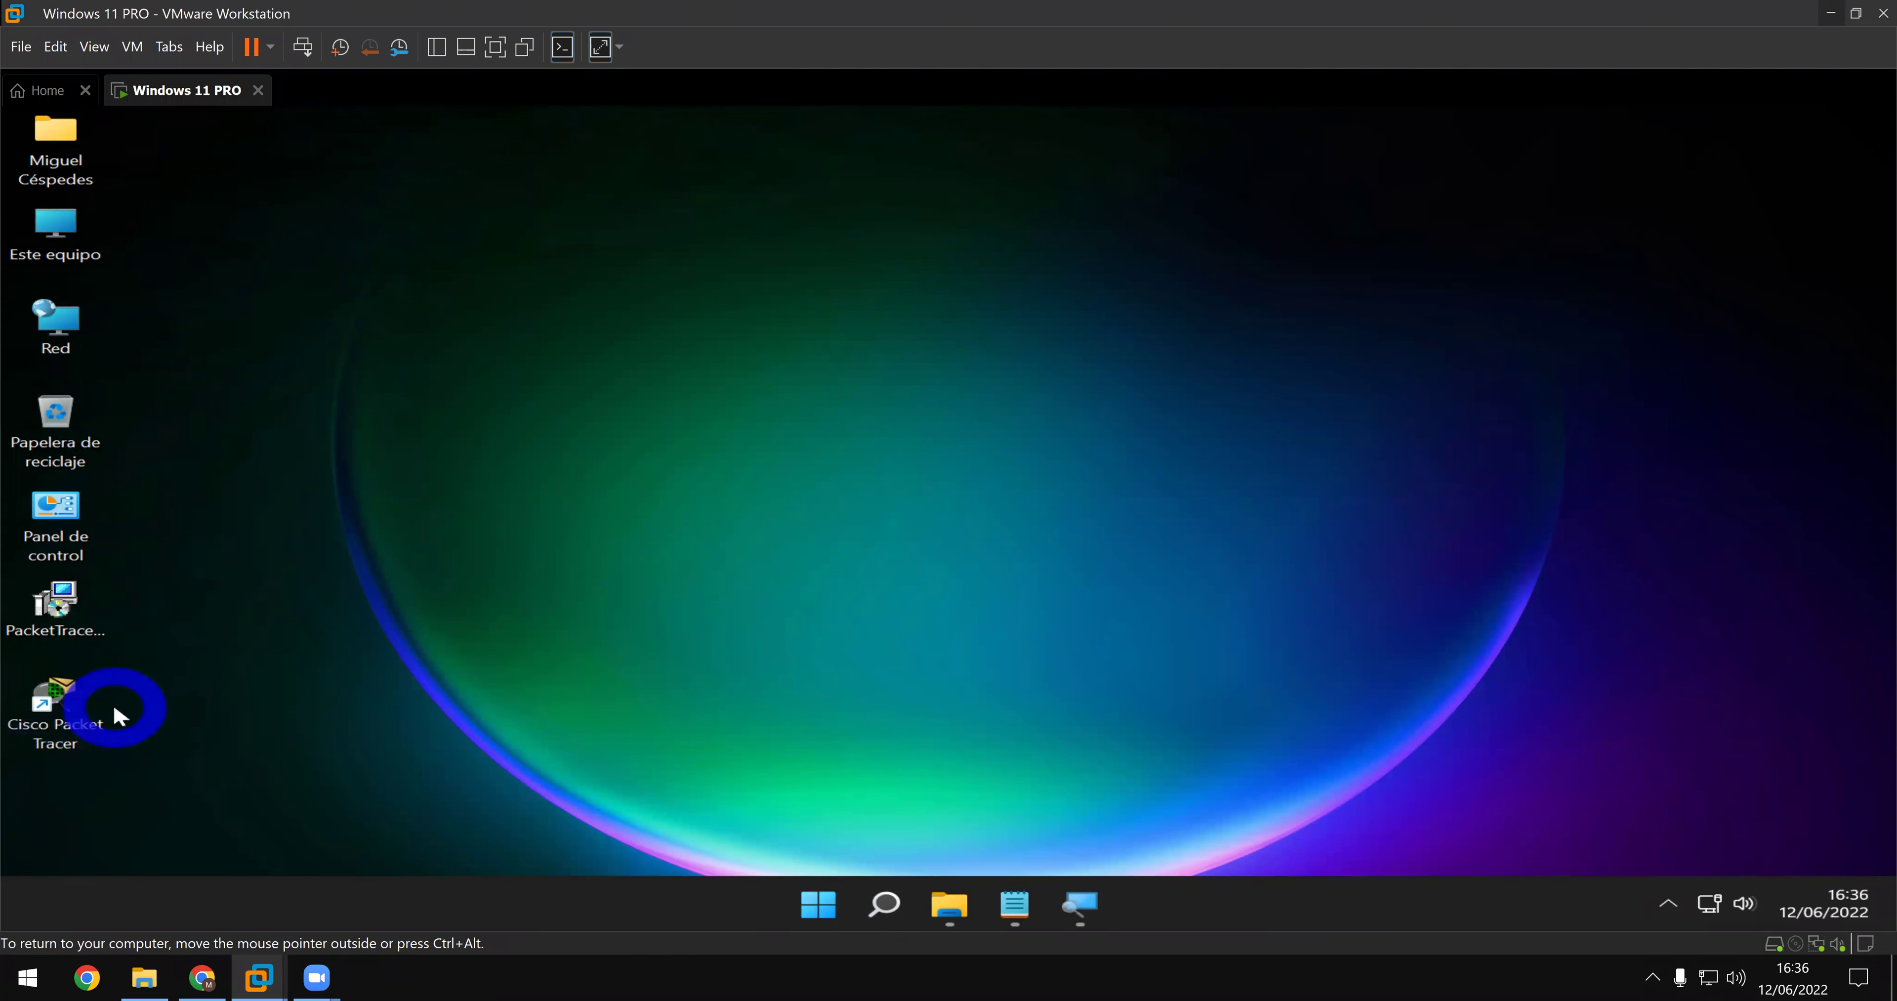
- Permanently delete the PacketTracer installer file from the virtual machine's desktop
{"action": "double_click", "coordinate": [56, 707]}
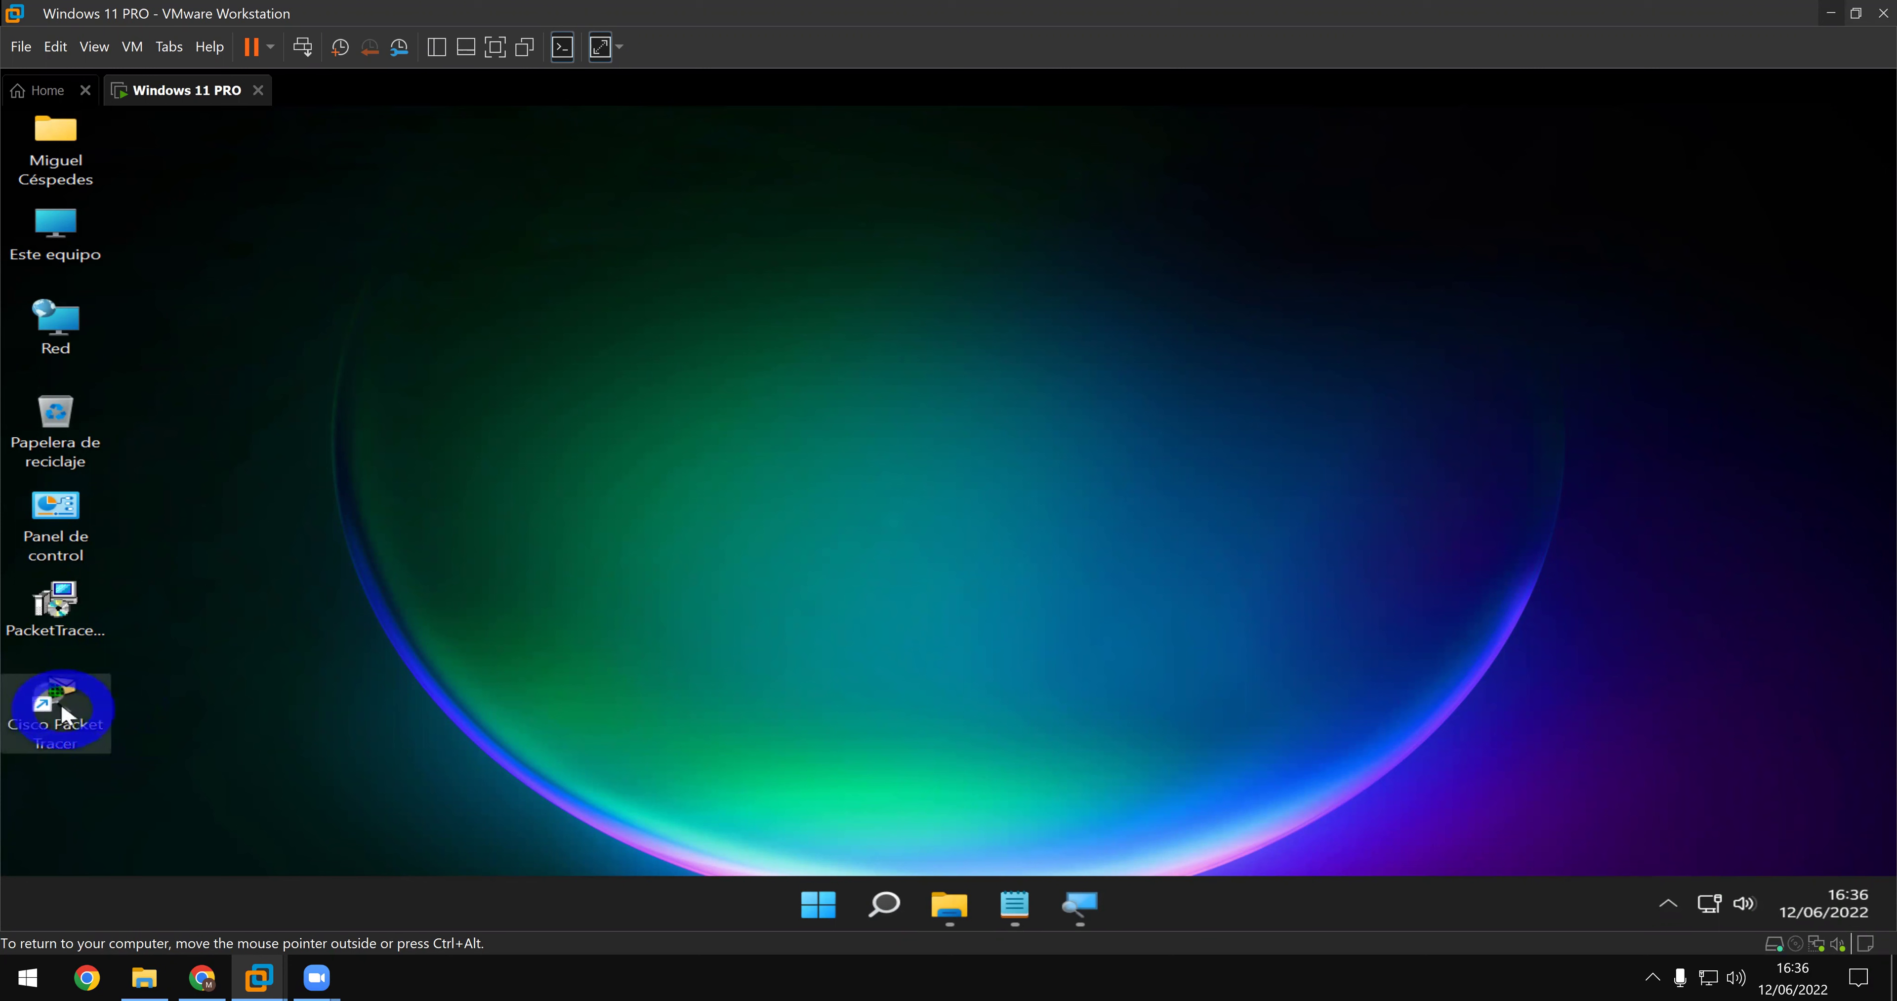
{"action": "left_click", "coordinate": [63, 607]}
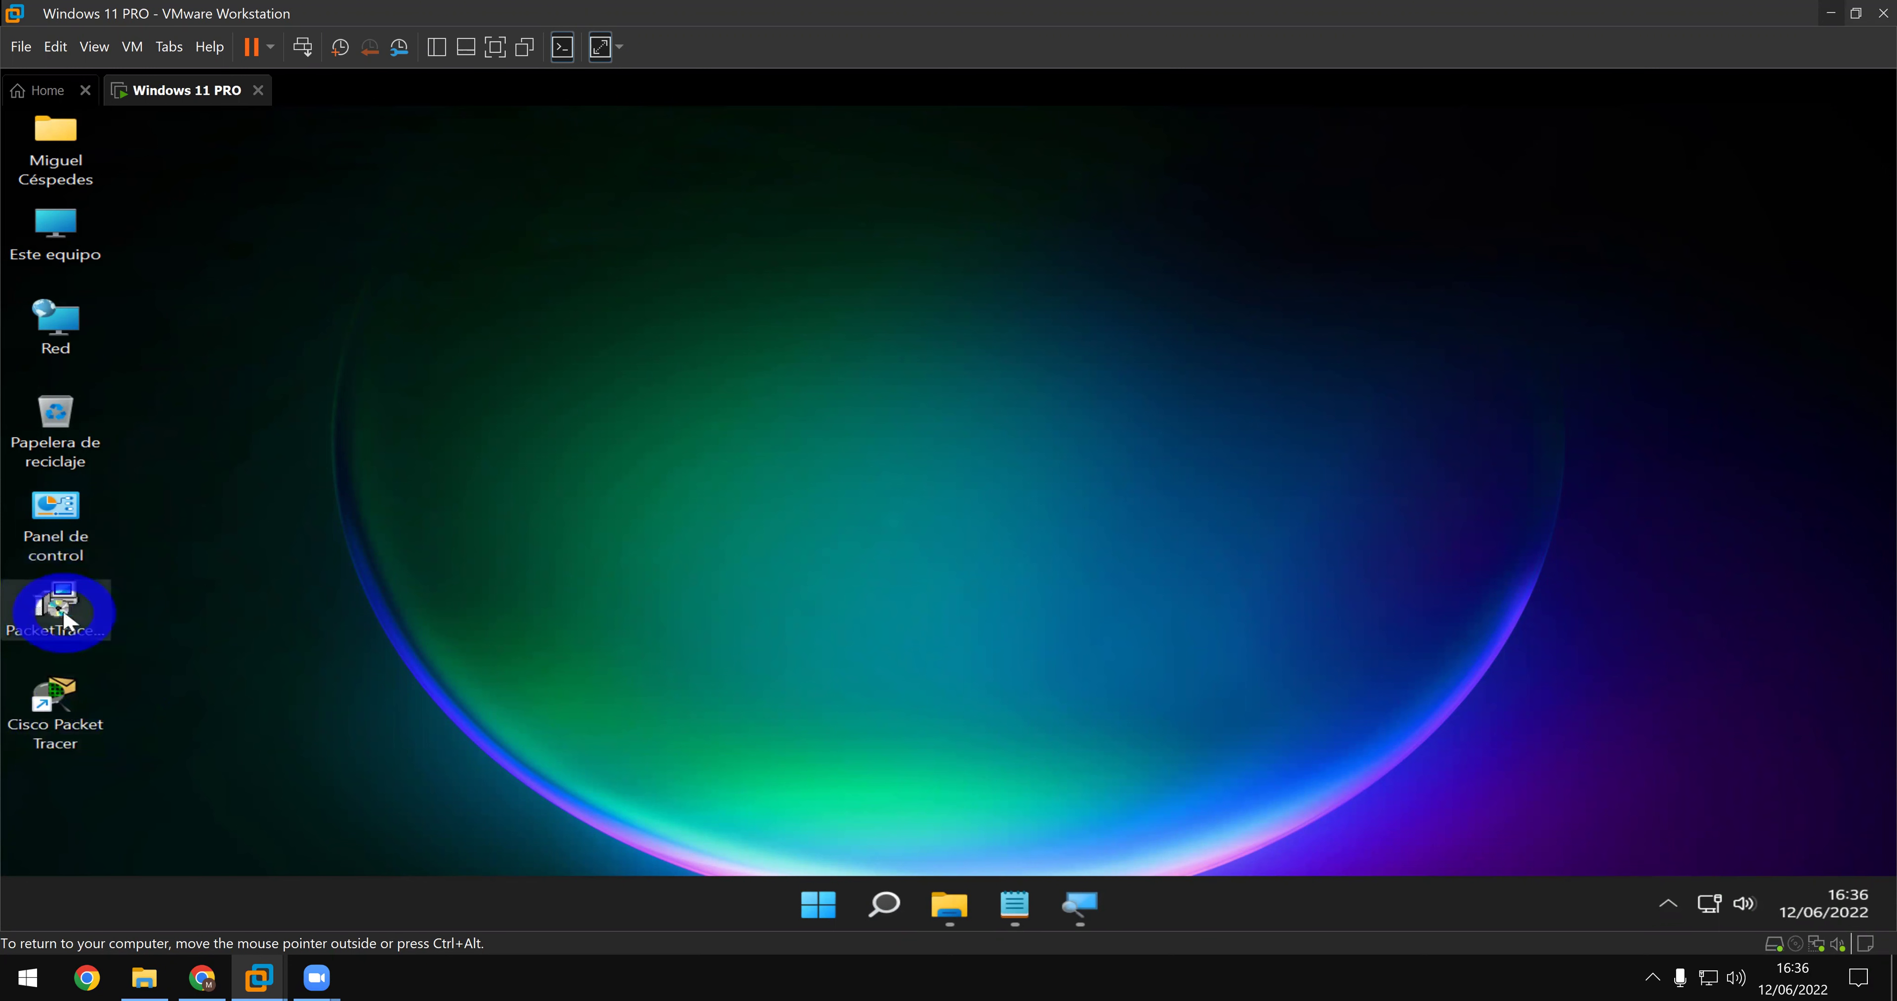
{"action": "key", "text": "shift+Delete"}
{"action": "key", "text": "Return"}
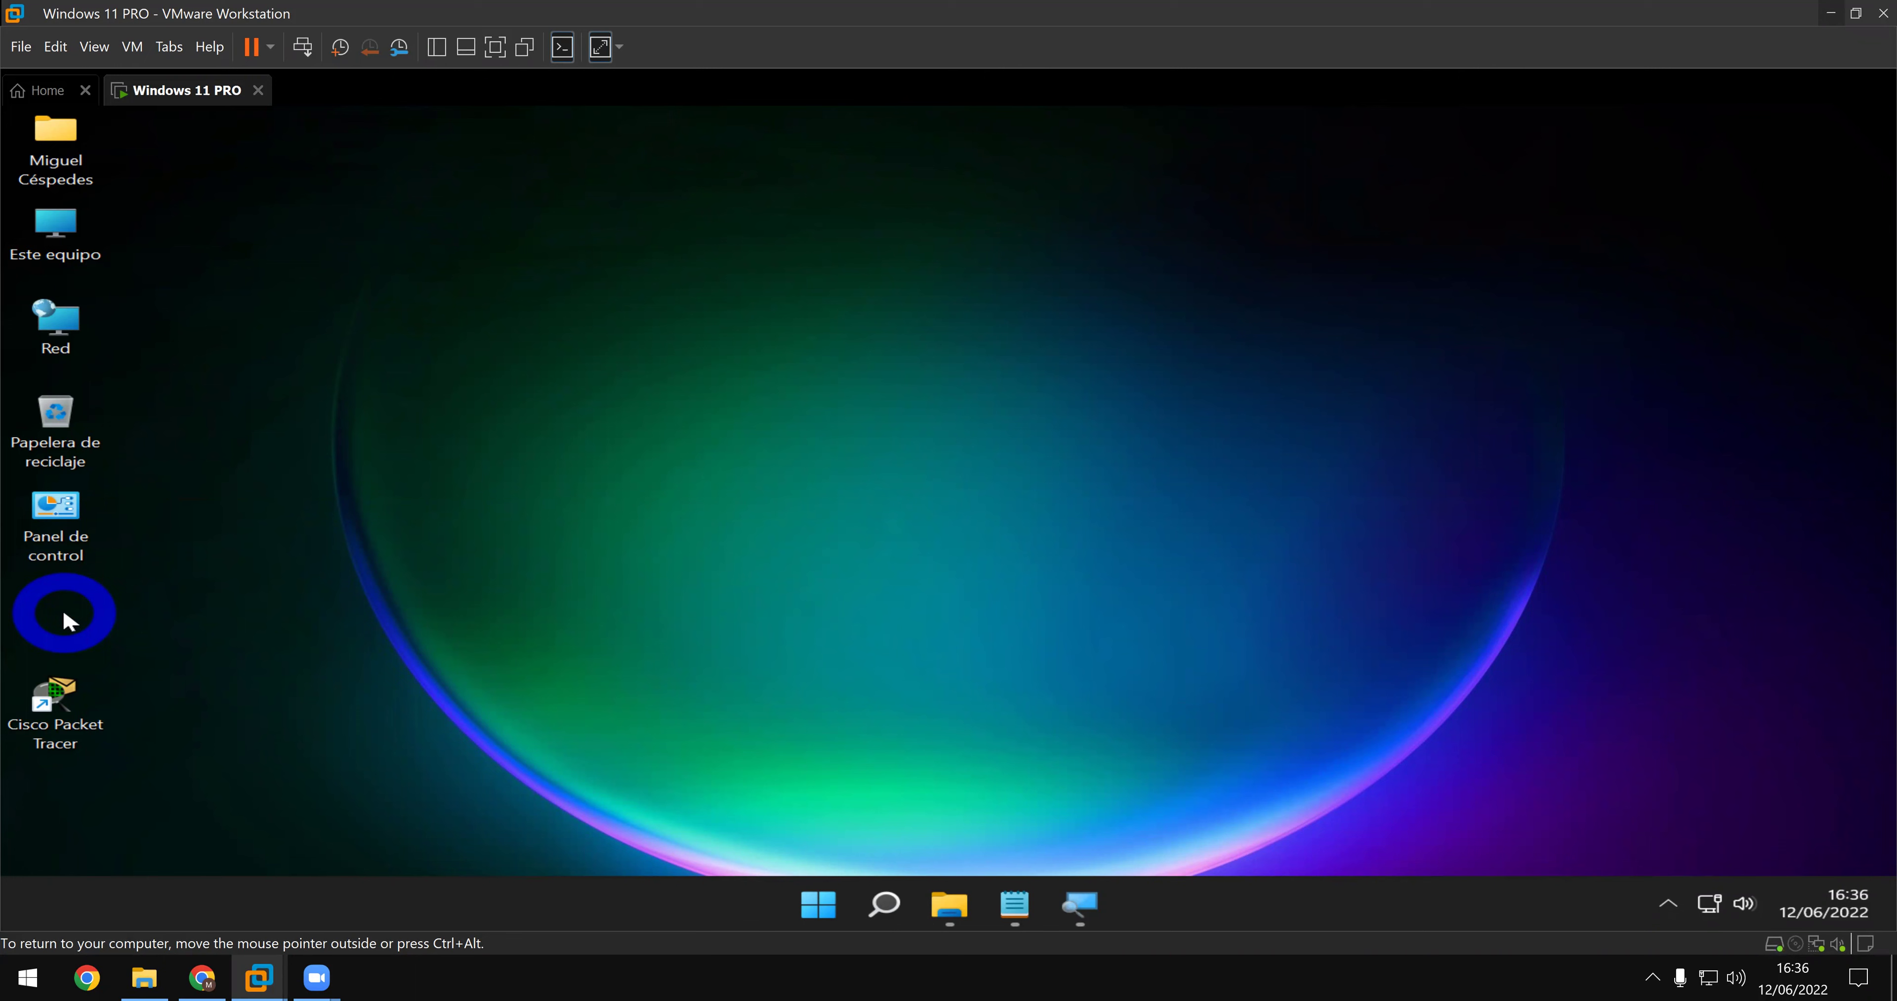
- Reopen the CONFIGURACIÓN DE IP'S file in Packet Tracer from the folder C:\ICONOS\HERRAMIENTAS DE GESTIÓN DE REDES
{"action": "double_click", "coordinate": [54, 223]}
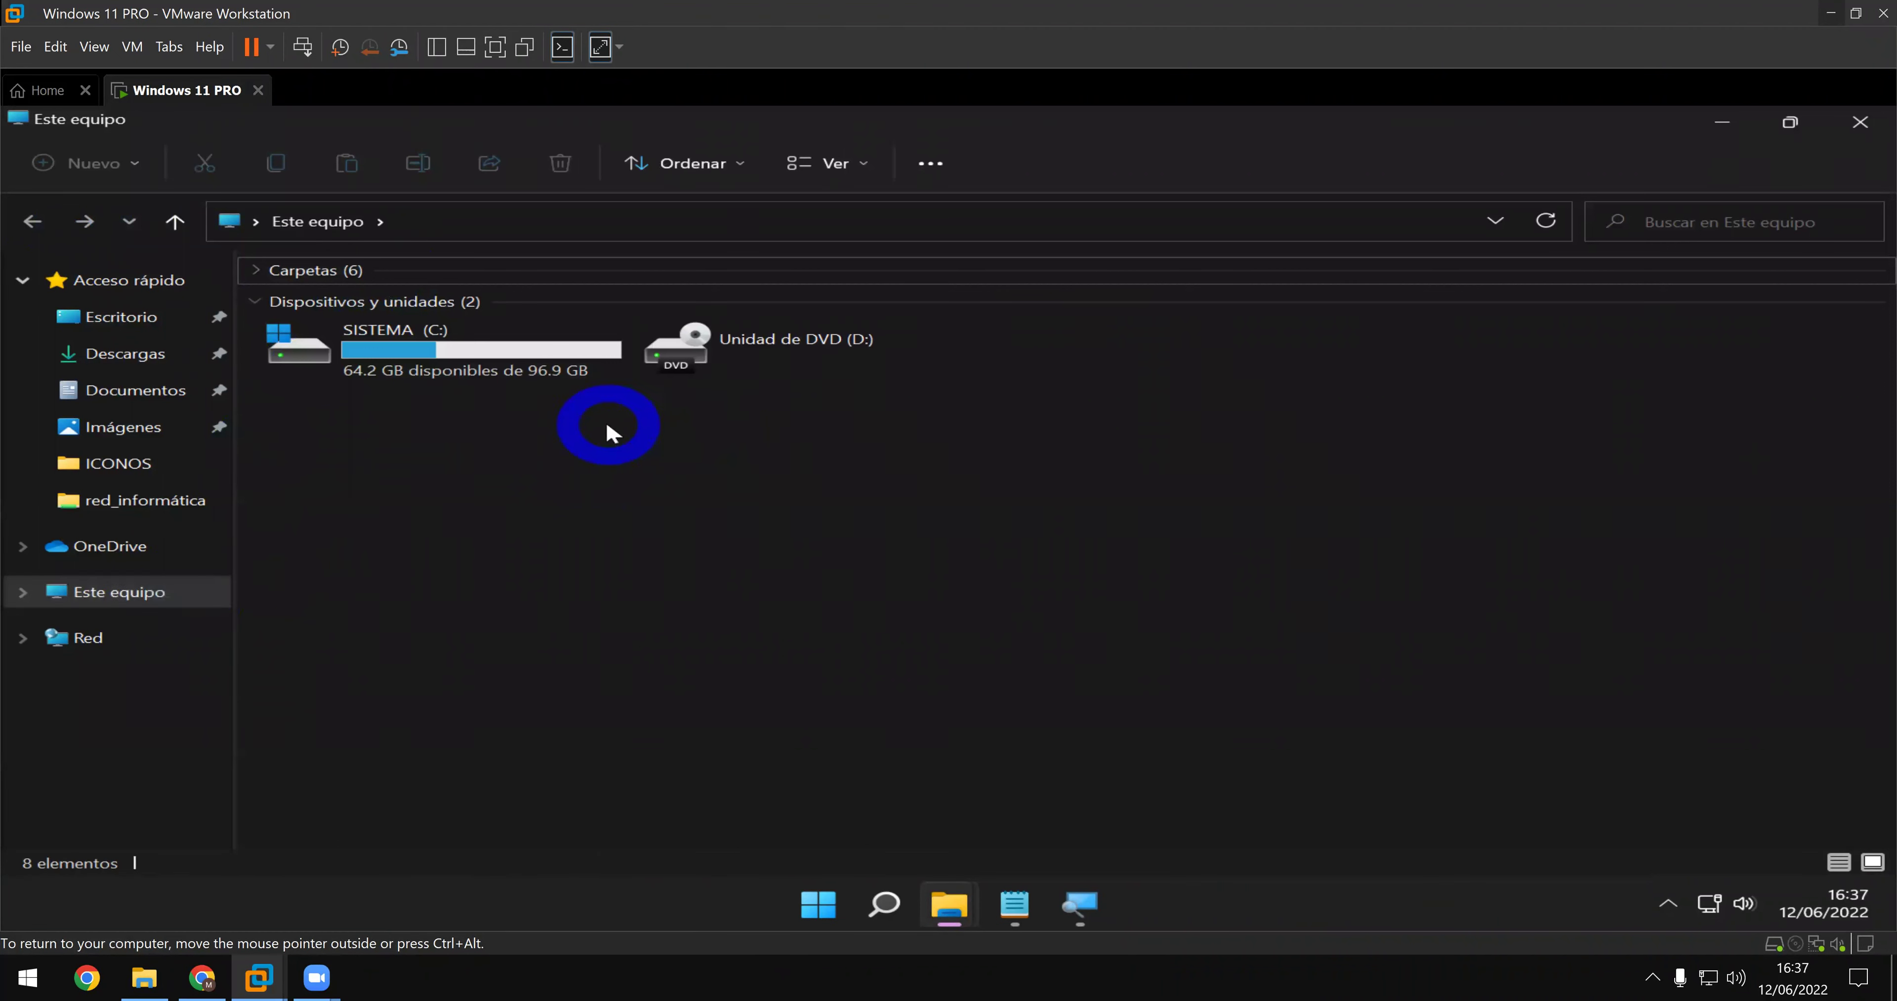
{"action": "double_click", "coordinate": [465, 368]}
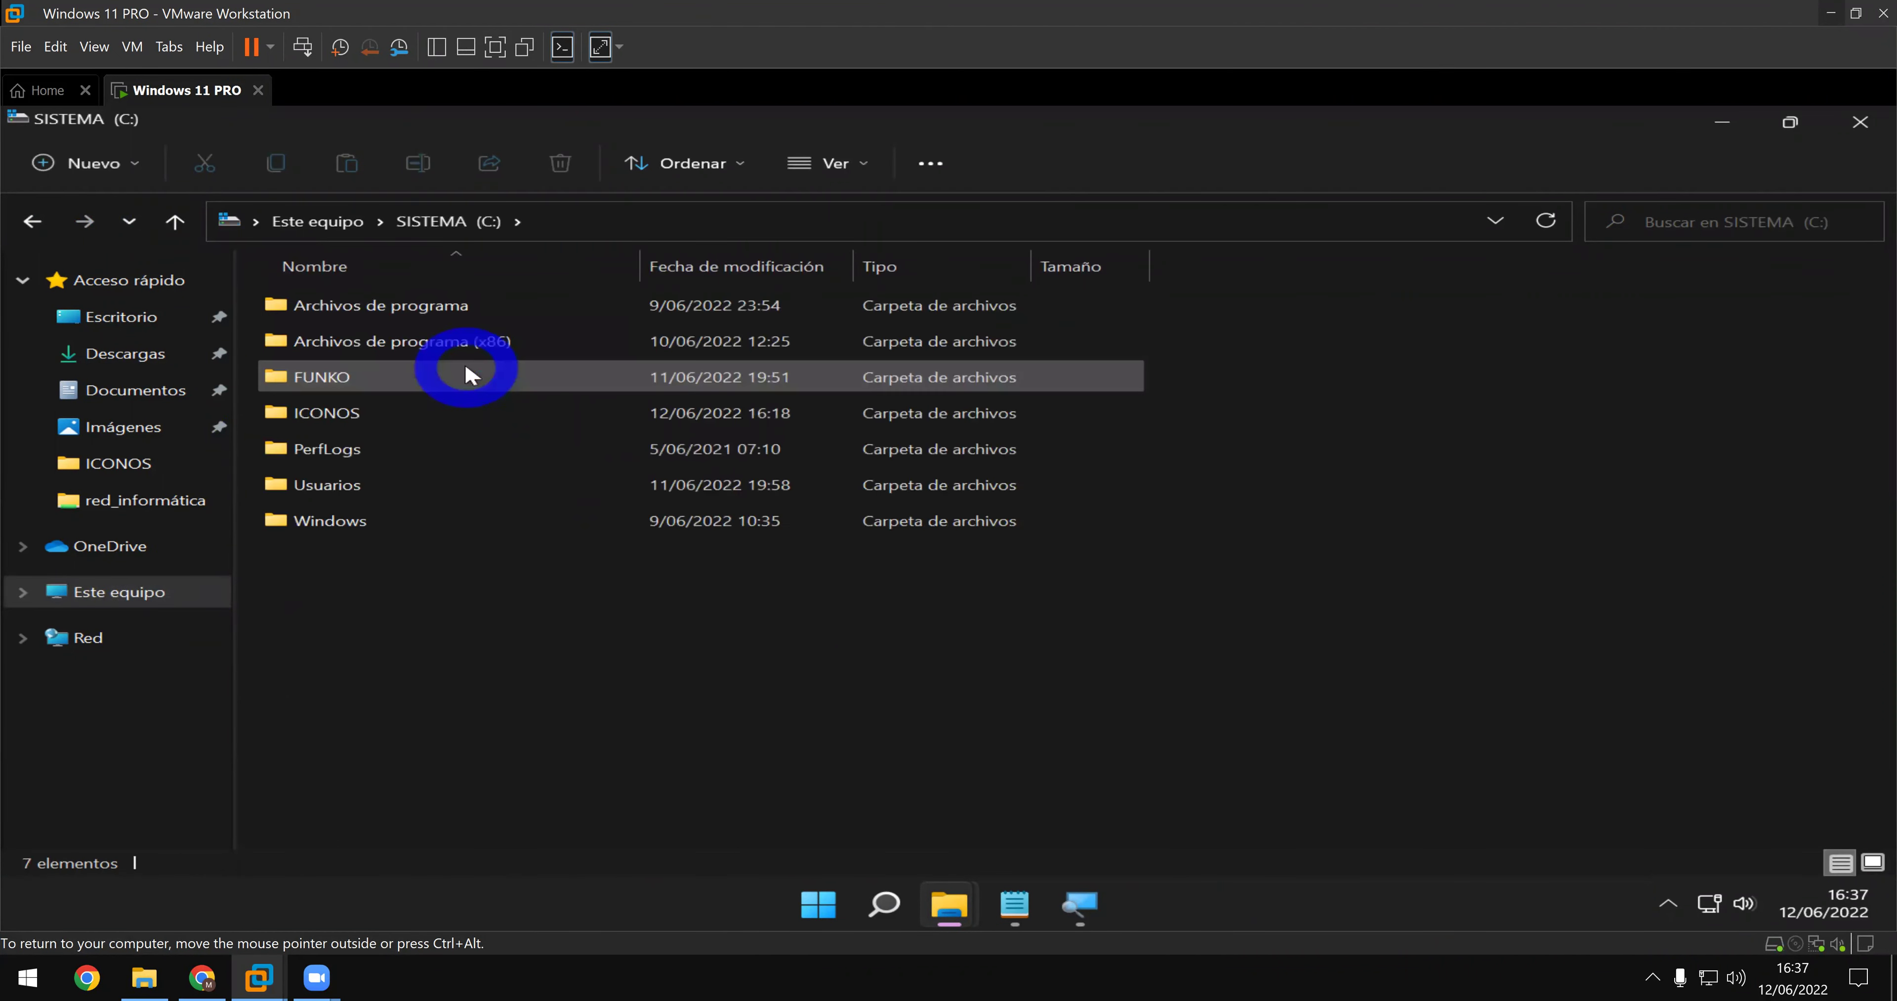
{"action": "left_click", "coordinate": [384, 421]}
{"action": "double_click", "coordinate": [385, 421]}
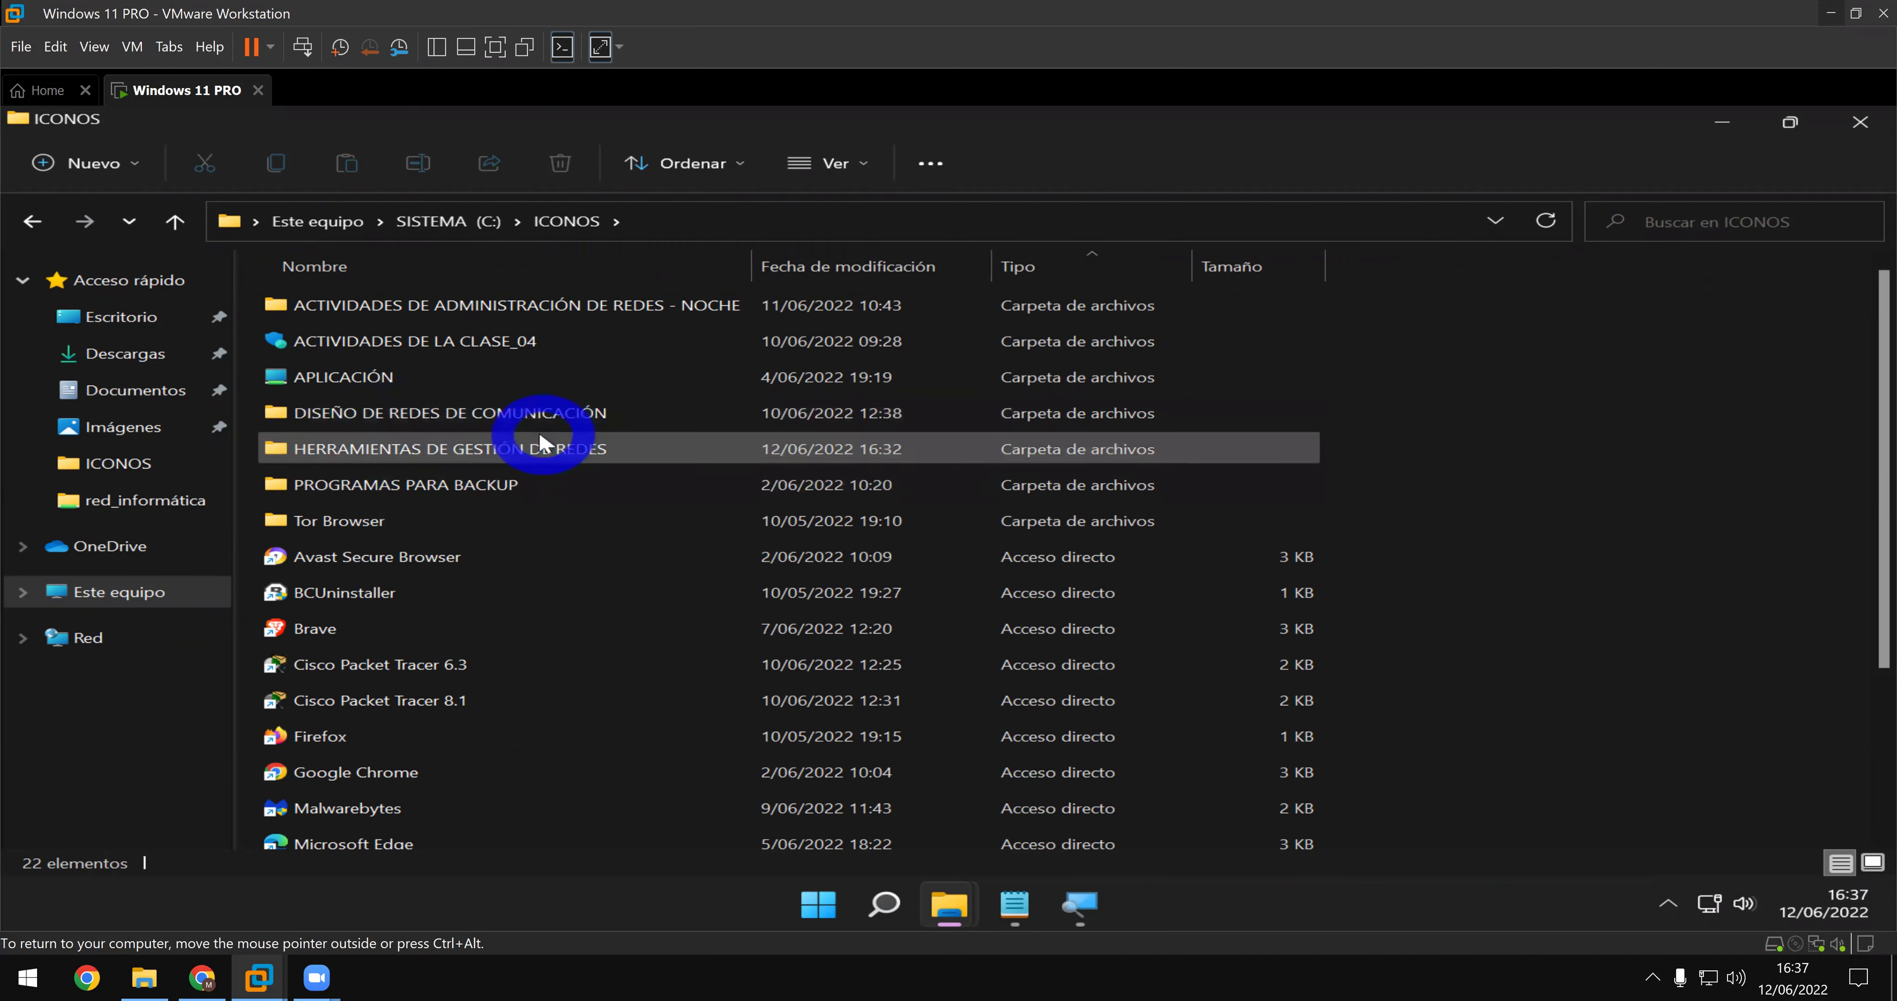
{"action": "double_click", "coordinate": [525, 451]}
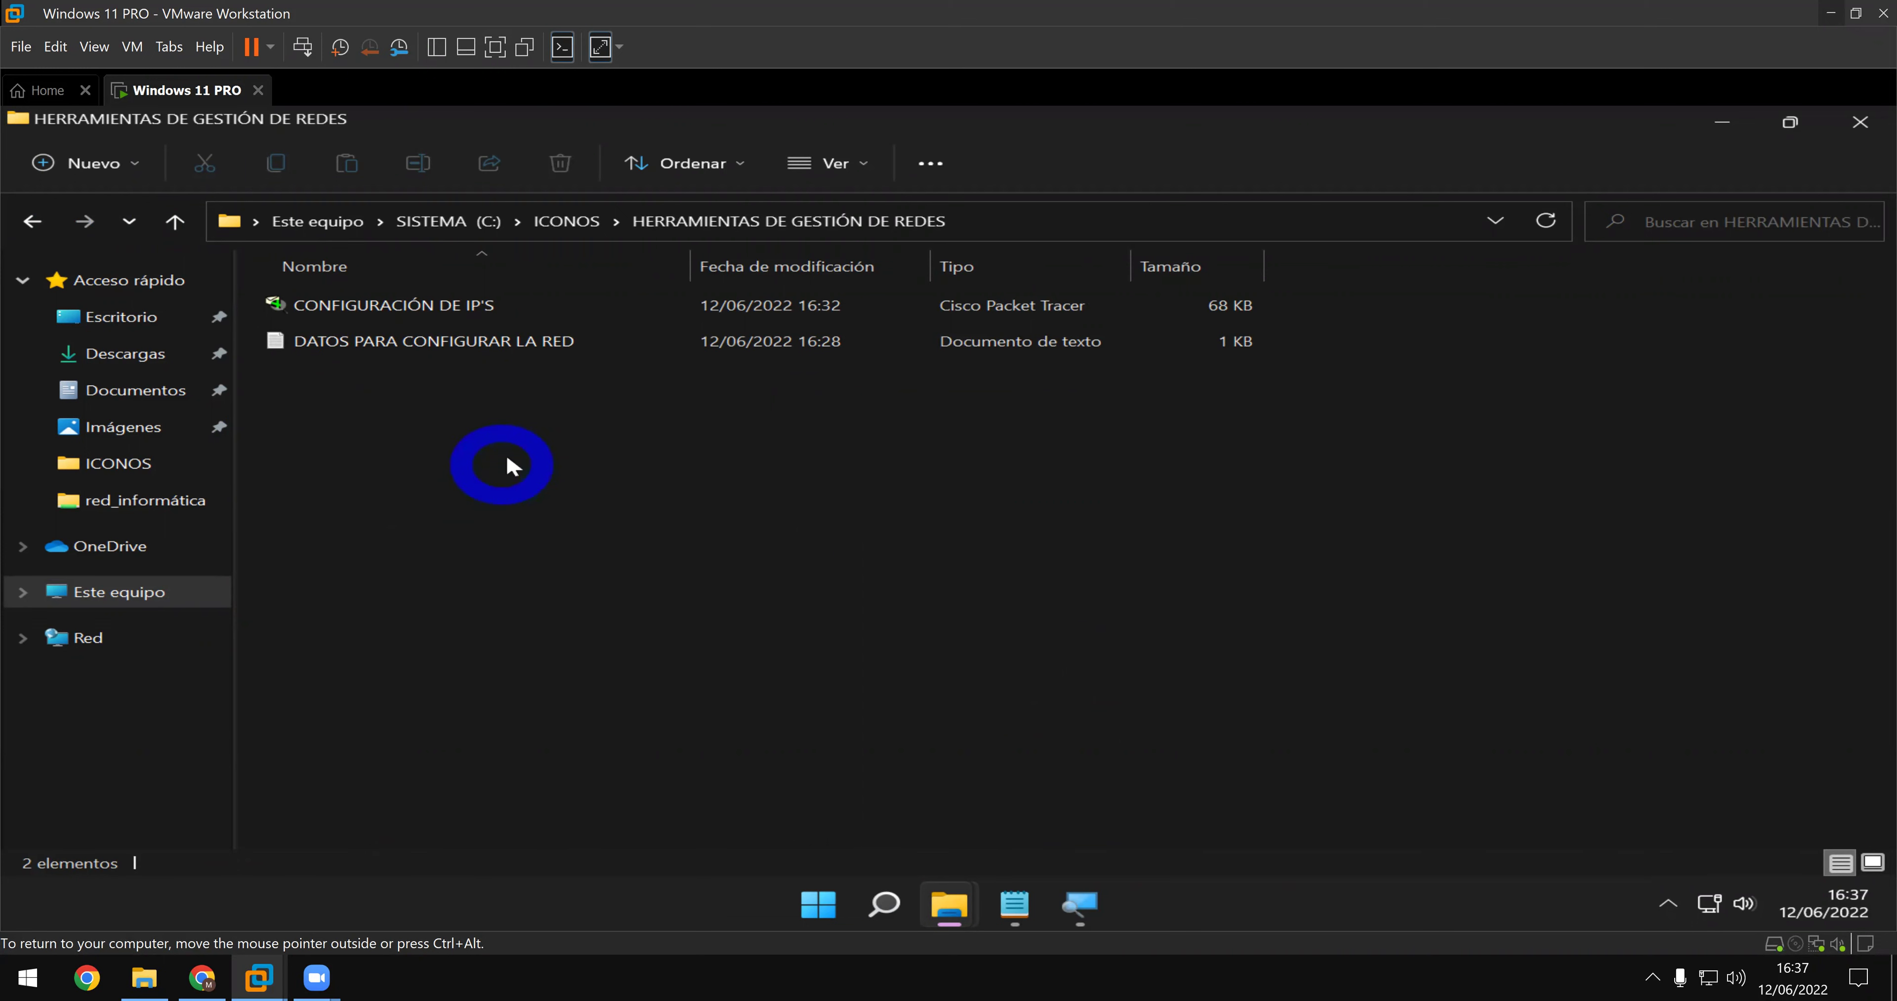
{"action": "left_click", "coordinate": [451, 306]}
{"action": "double_click", "coordinate": [450, 307]}
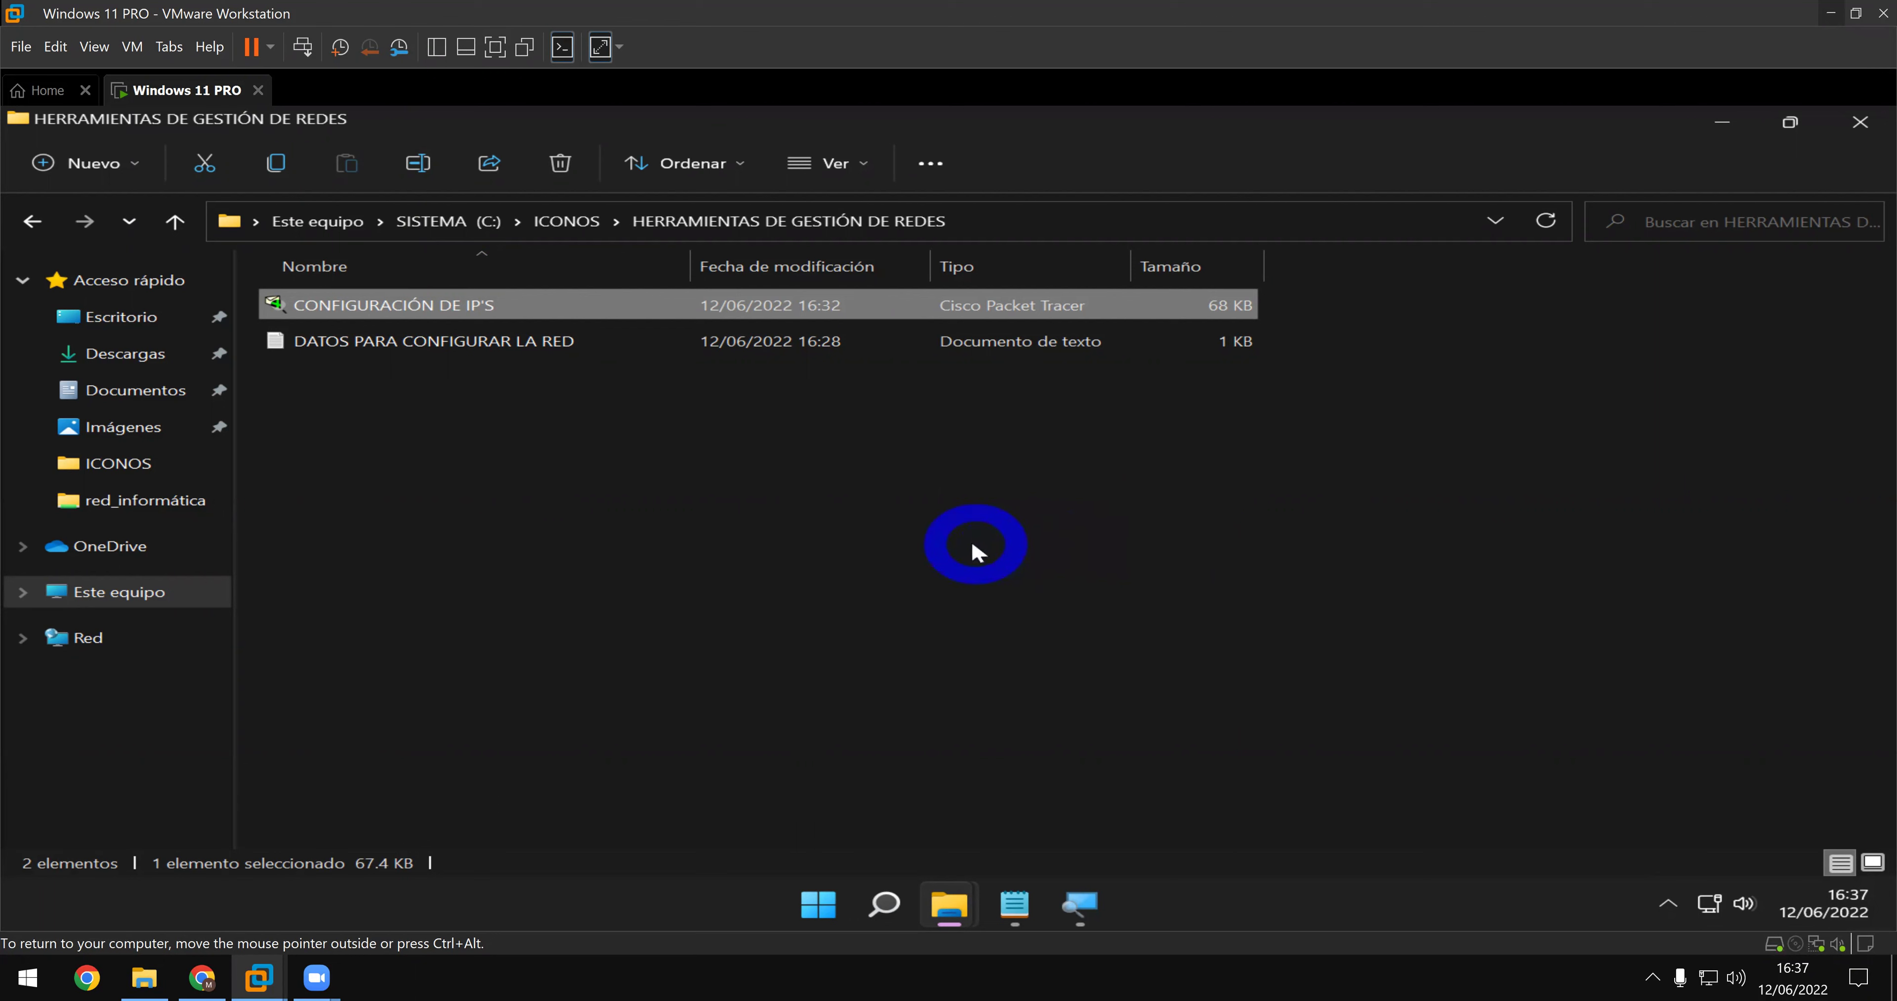
{"action": "double_click", "coordinate": [478, 318]}
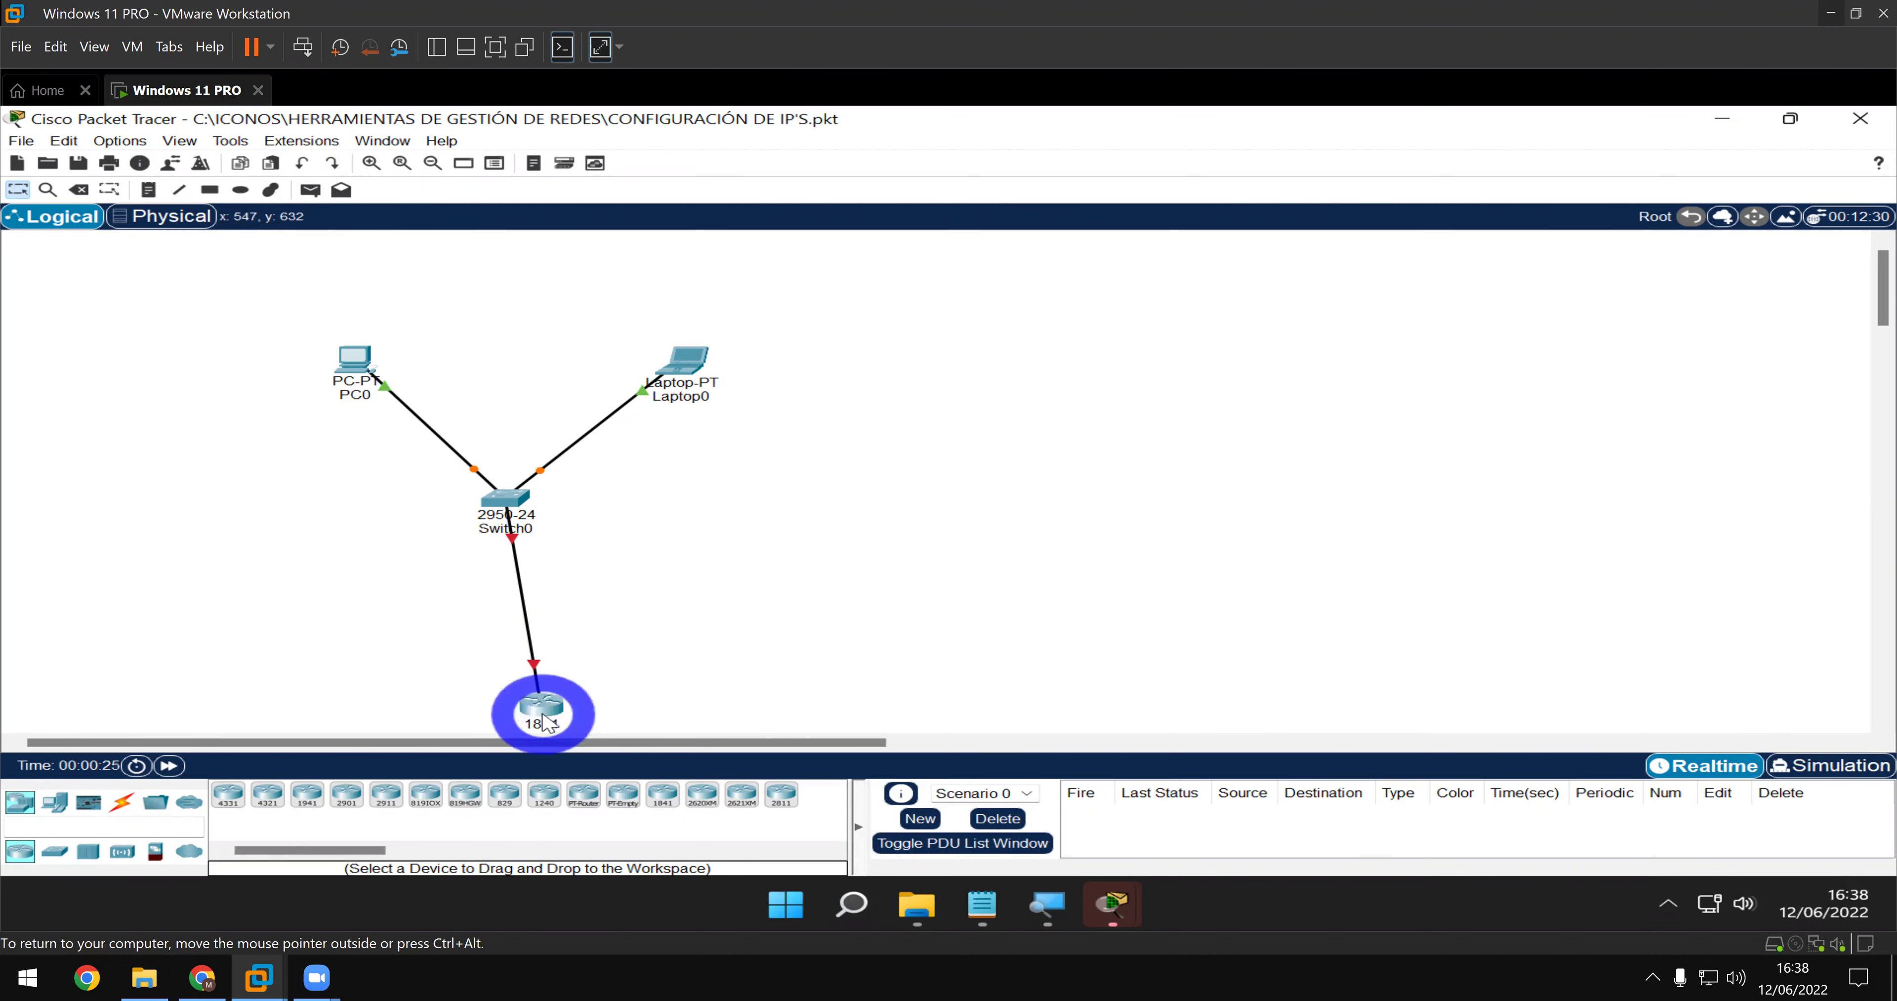
- Close Router0's device window and examine the link between Switch0 and Router0 under screen magnification
{"action": "left_click", "coordinate": [551, 688]}
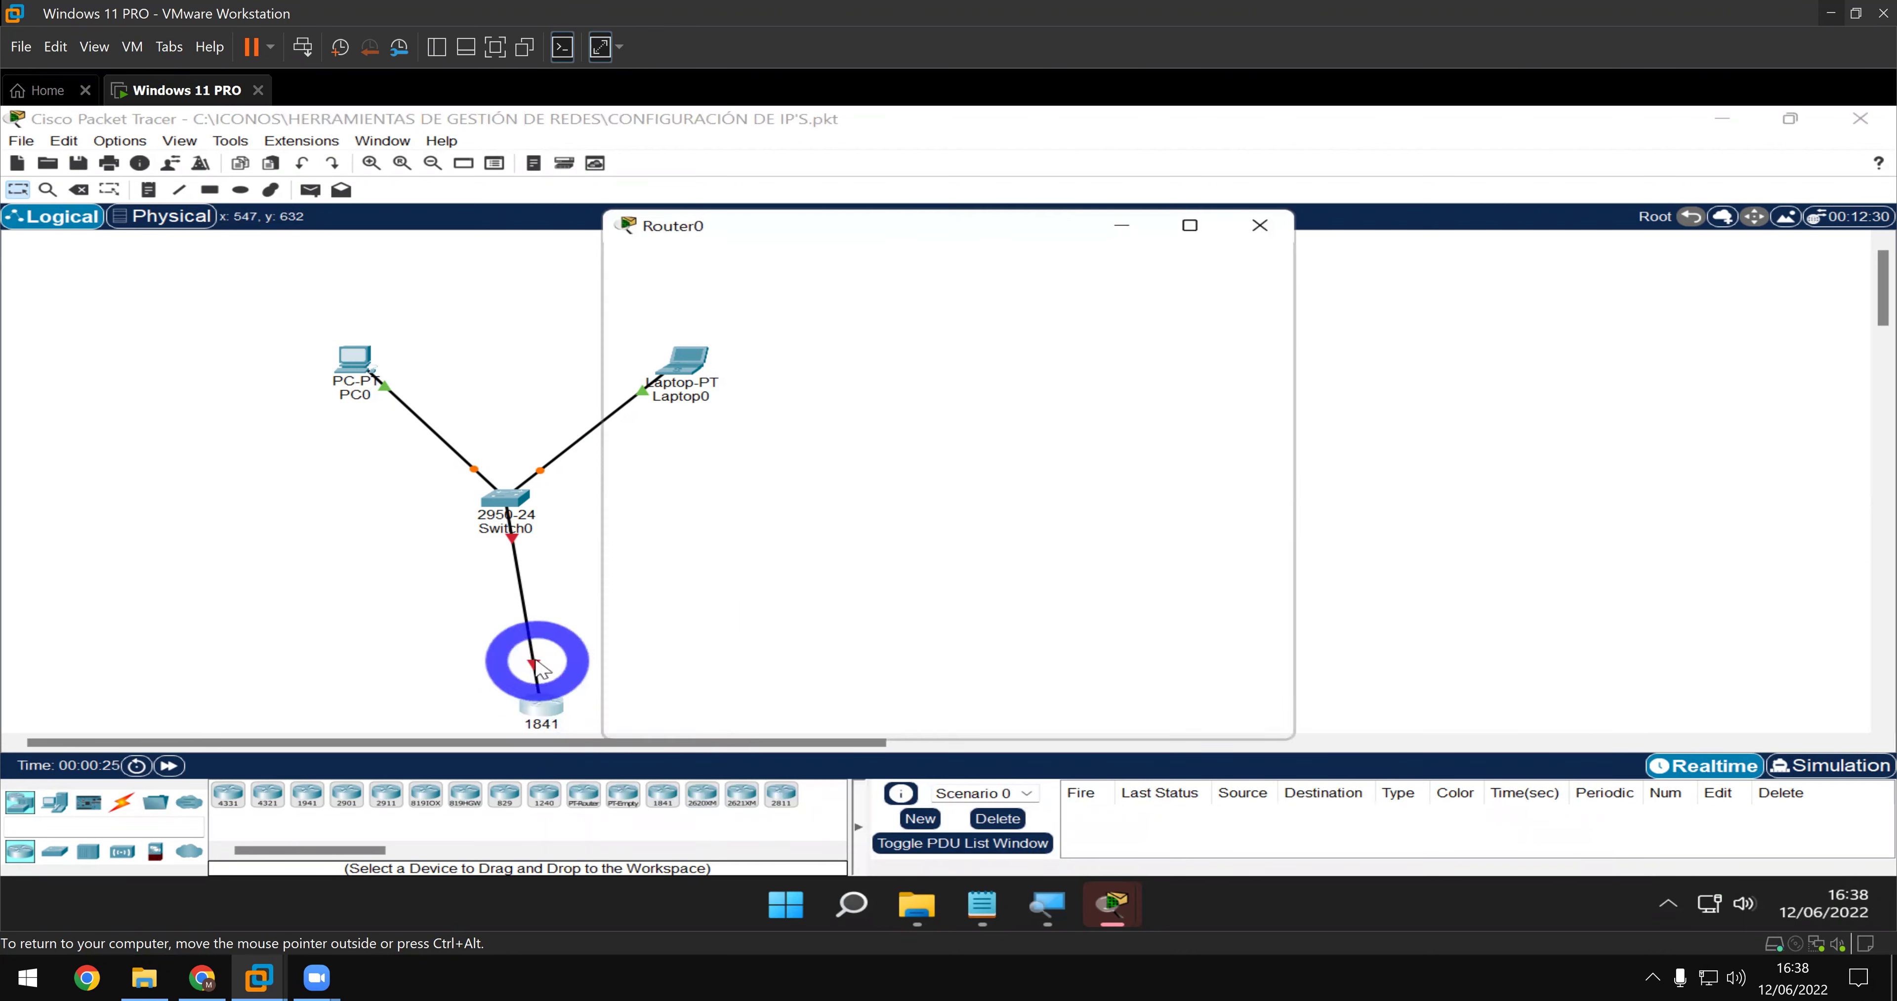
{"action": "left_click", "coordinate": [1260, 223]}
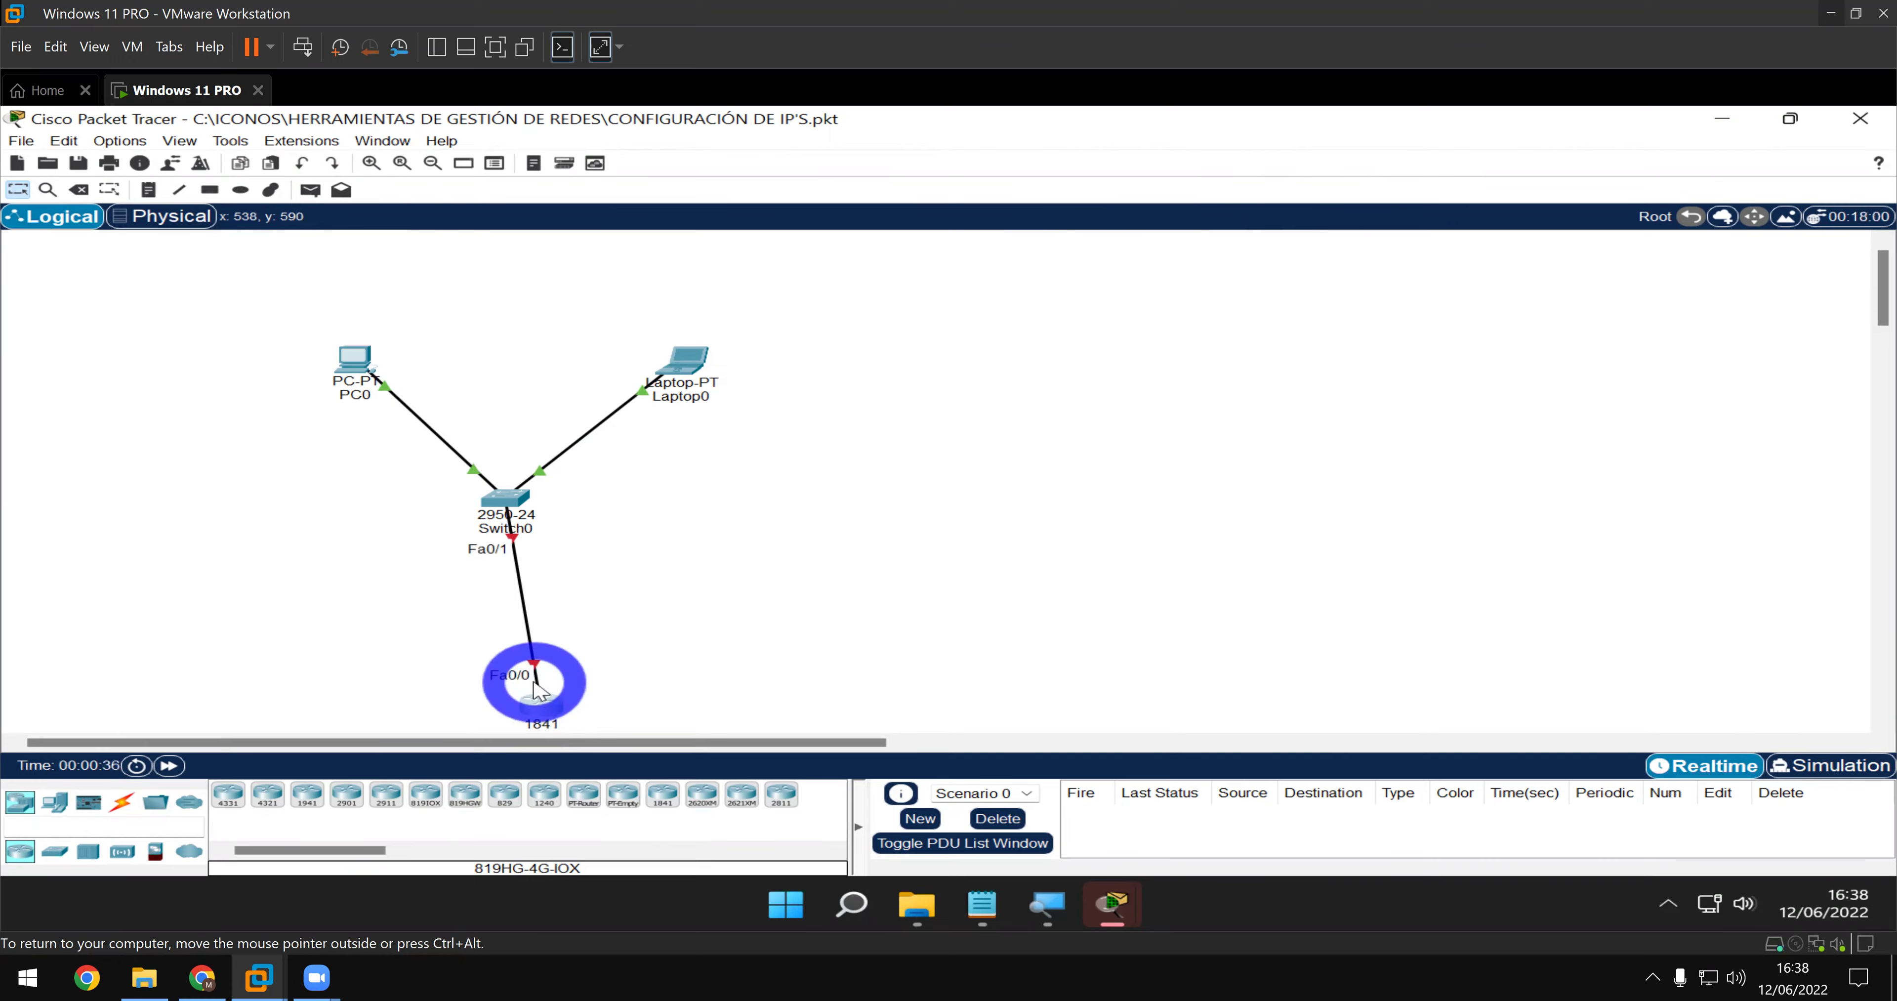
{"action": "key", "text": "super+KP_Add"}
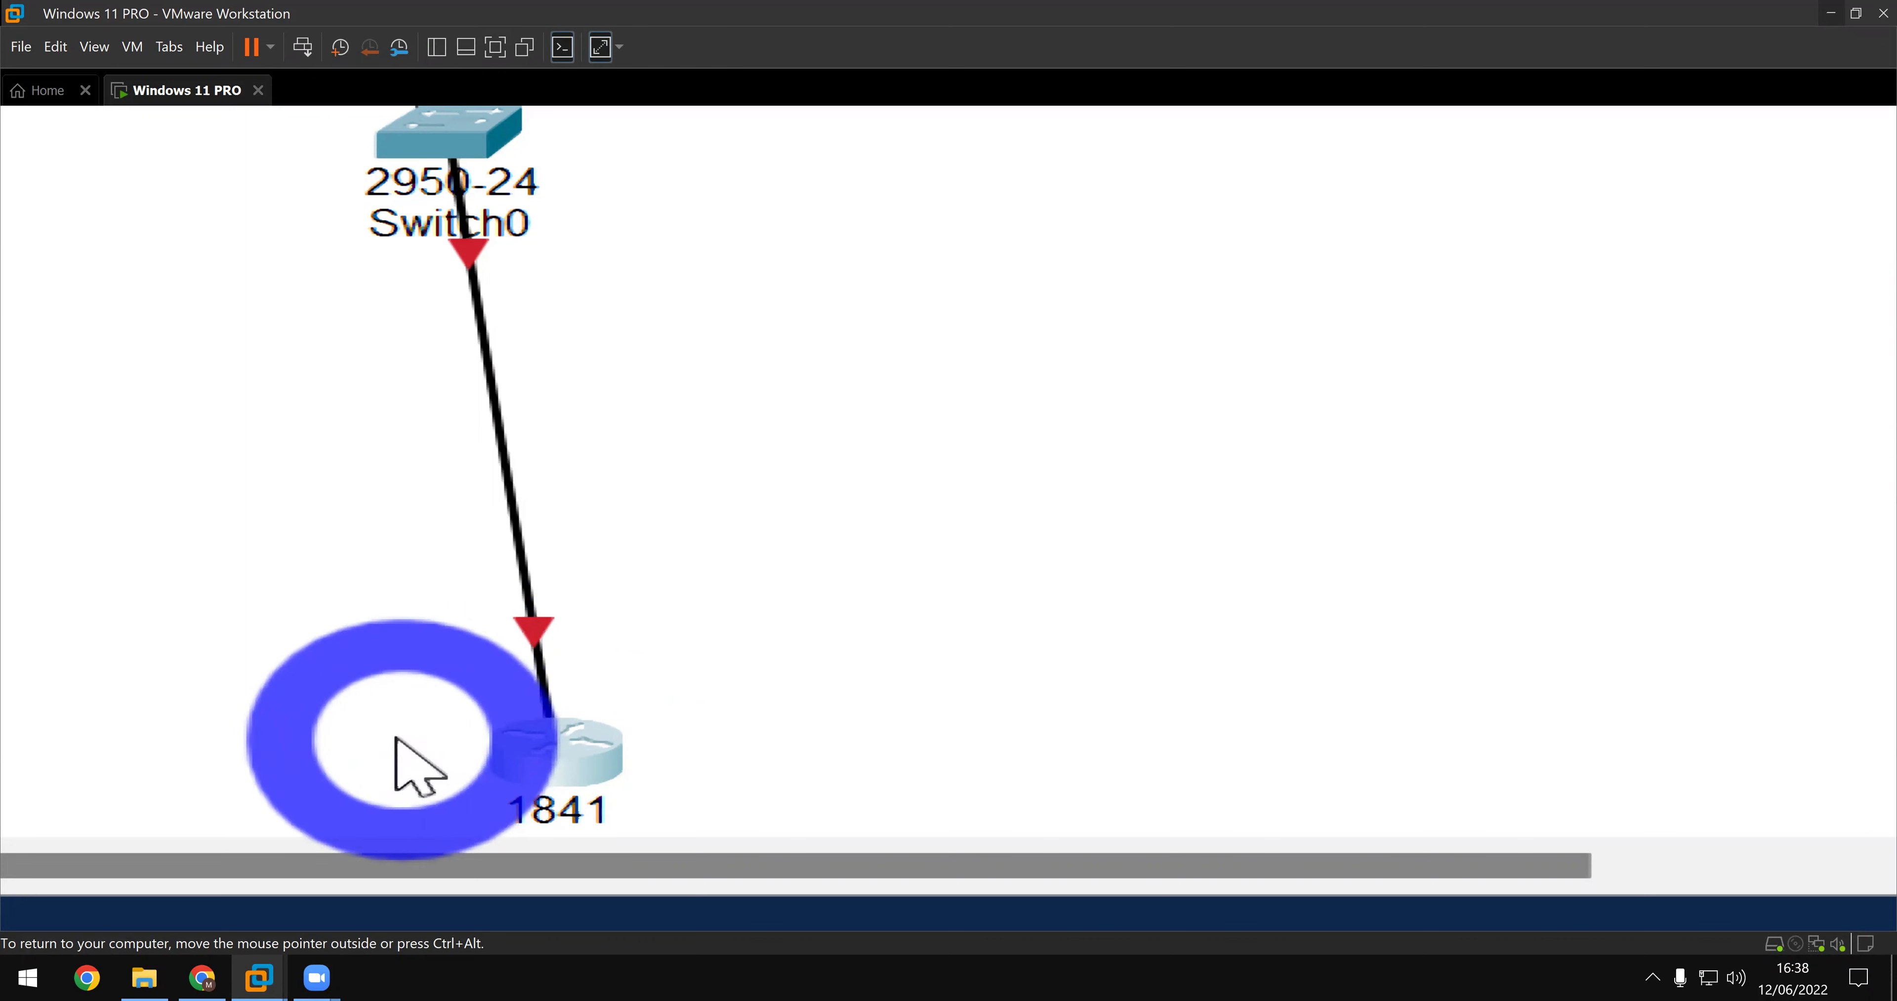
{"action": "key", "text": "super+minus"}
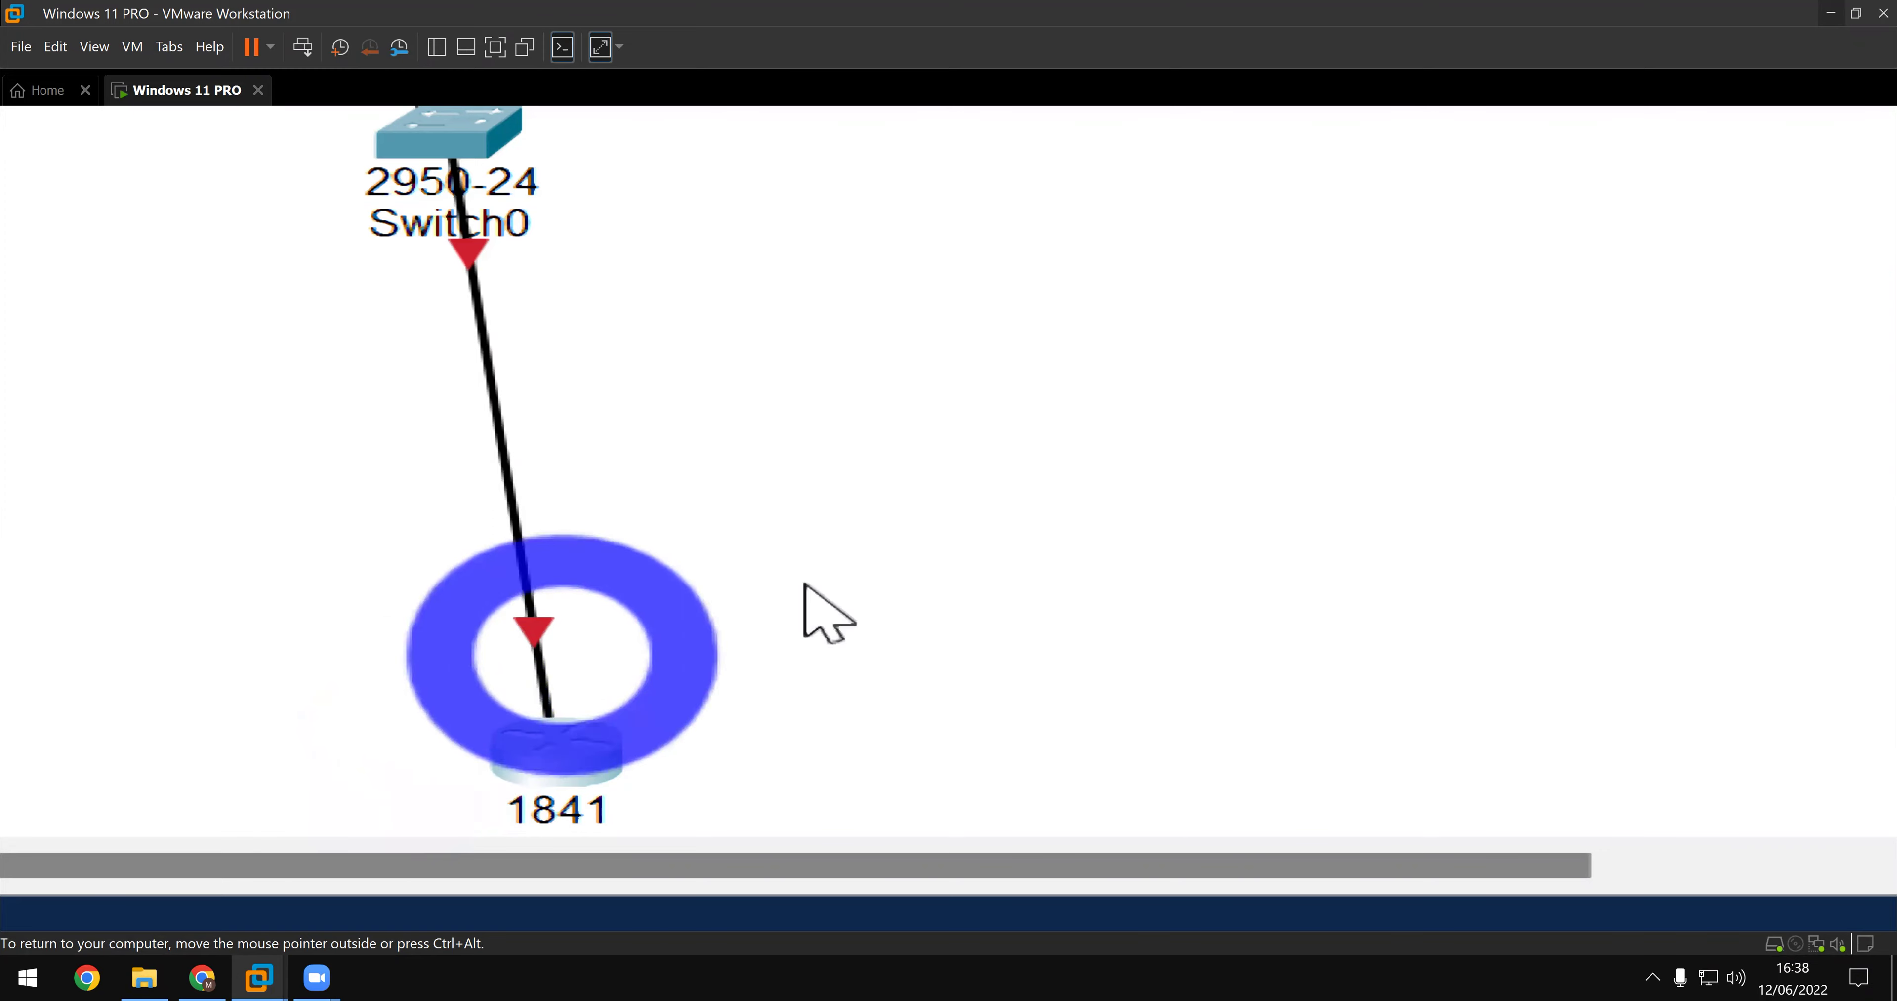
{"action": "key", "text": "super+minus"}
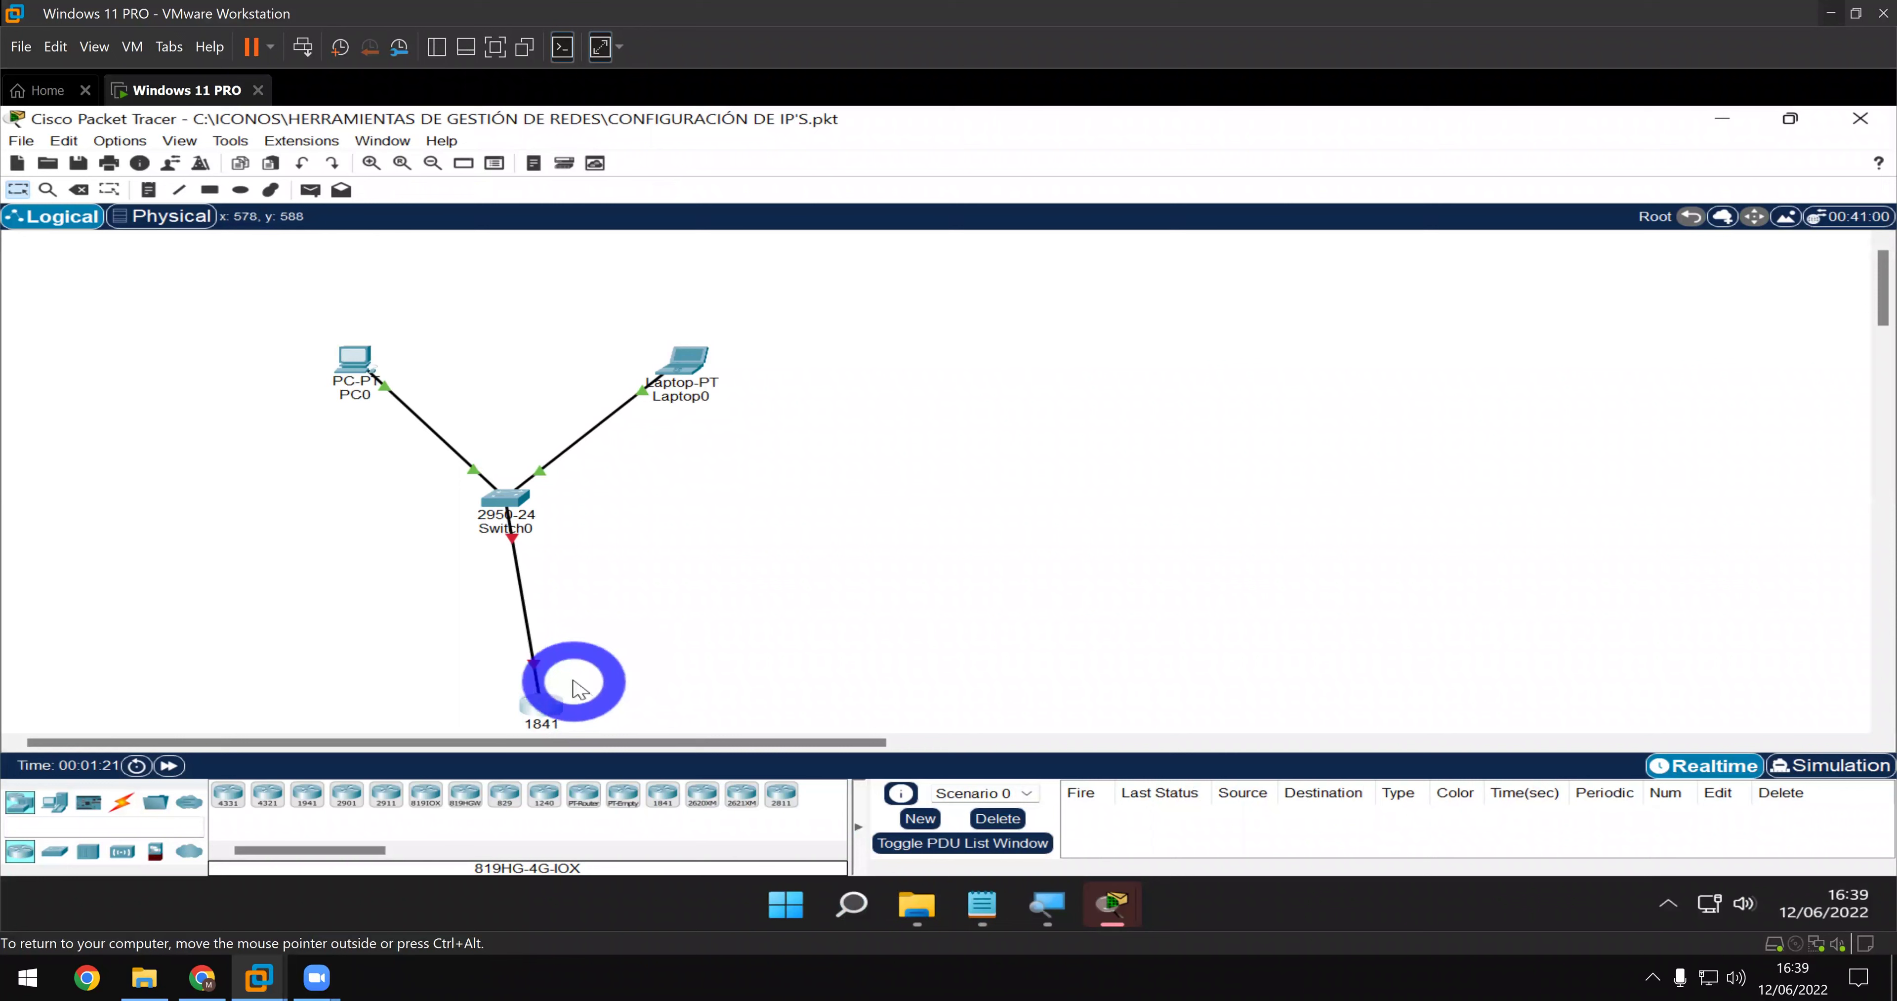
- Open the FastEthernet0/0 interface configuration of Router0 and turn its port status on
{"action": "left_click", "coordinate": [530, 708]}
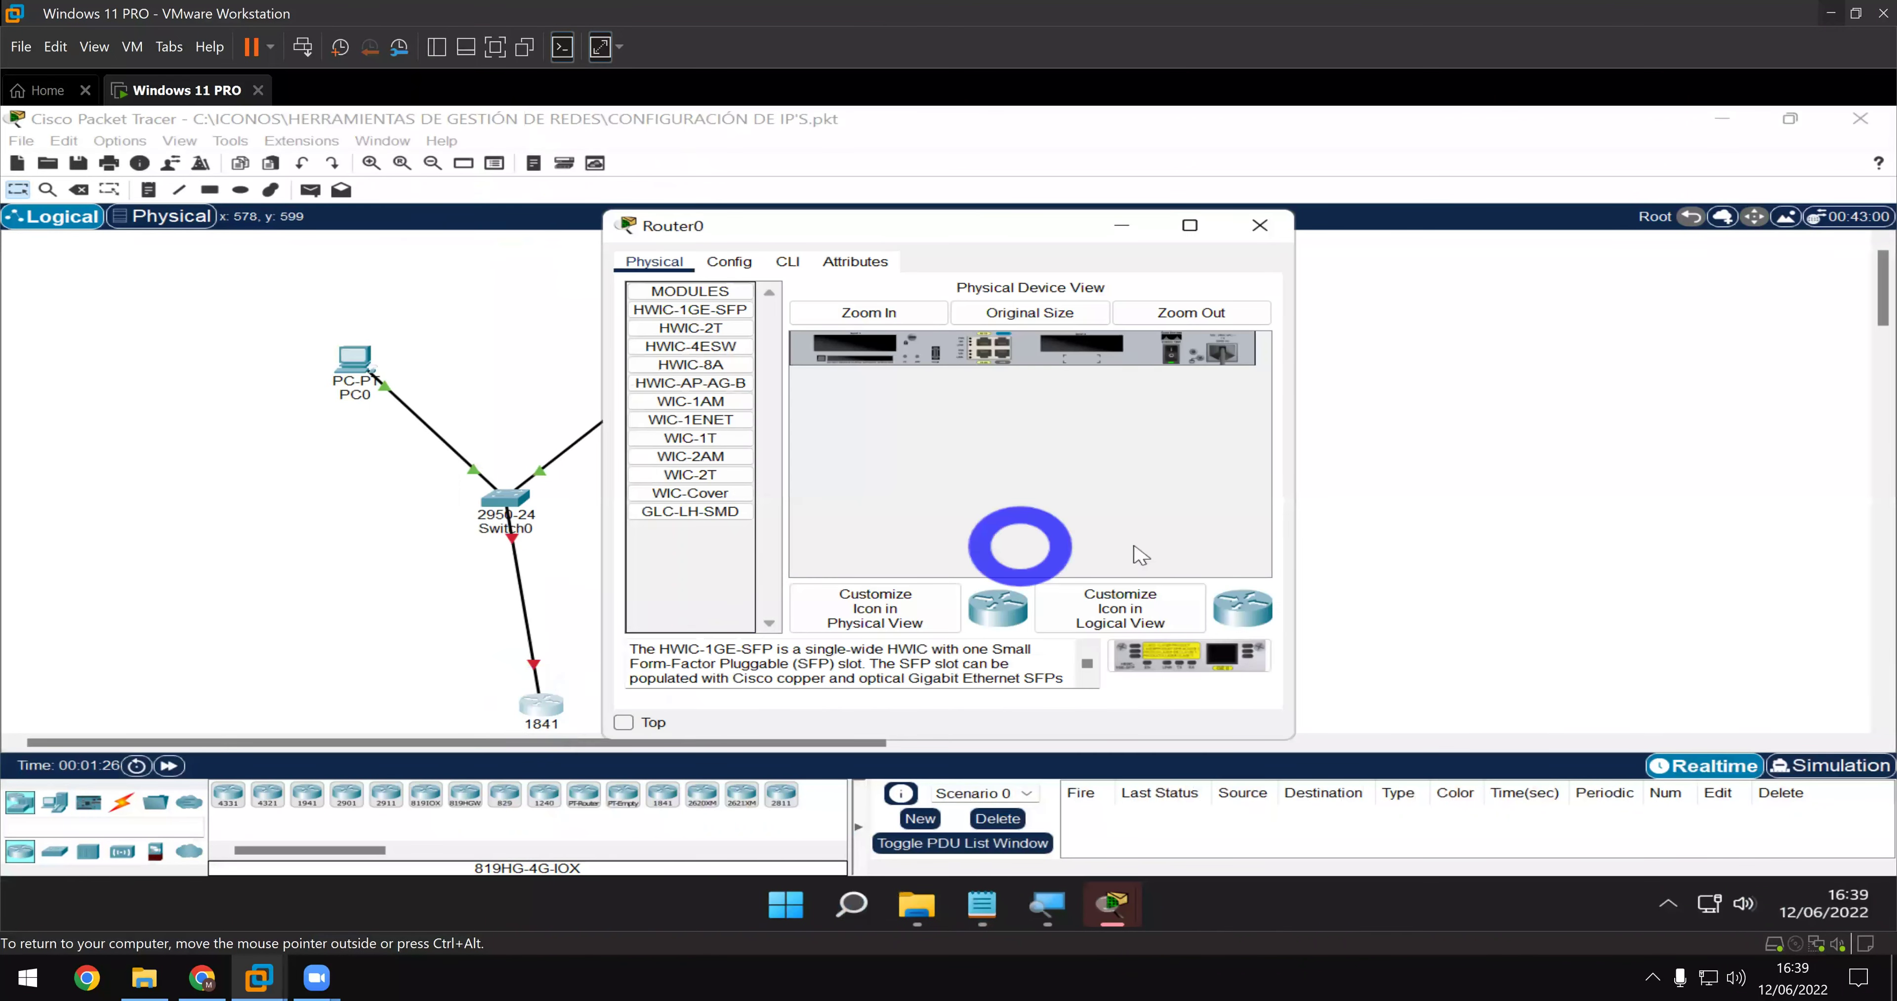
{"action": "left_click", "coordinate": [737, 262]}
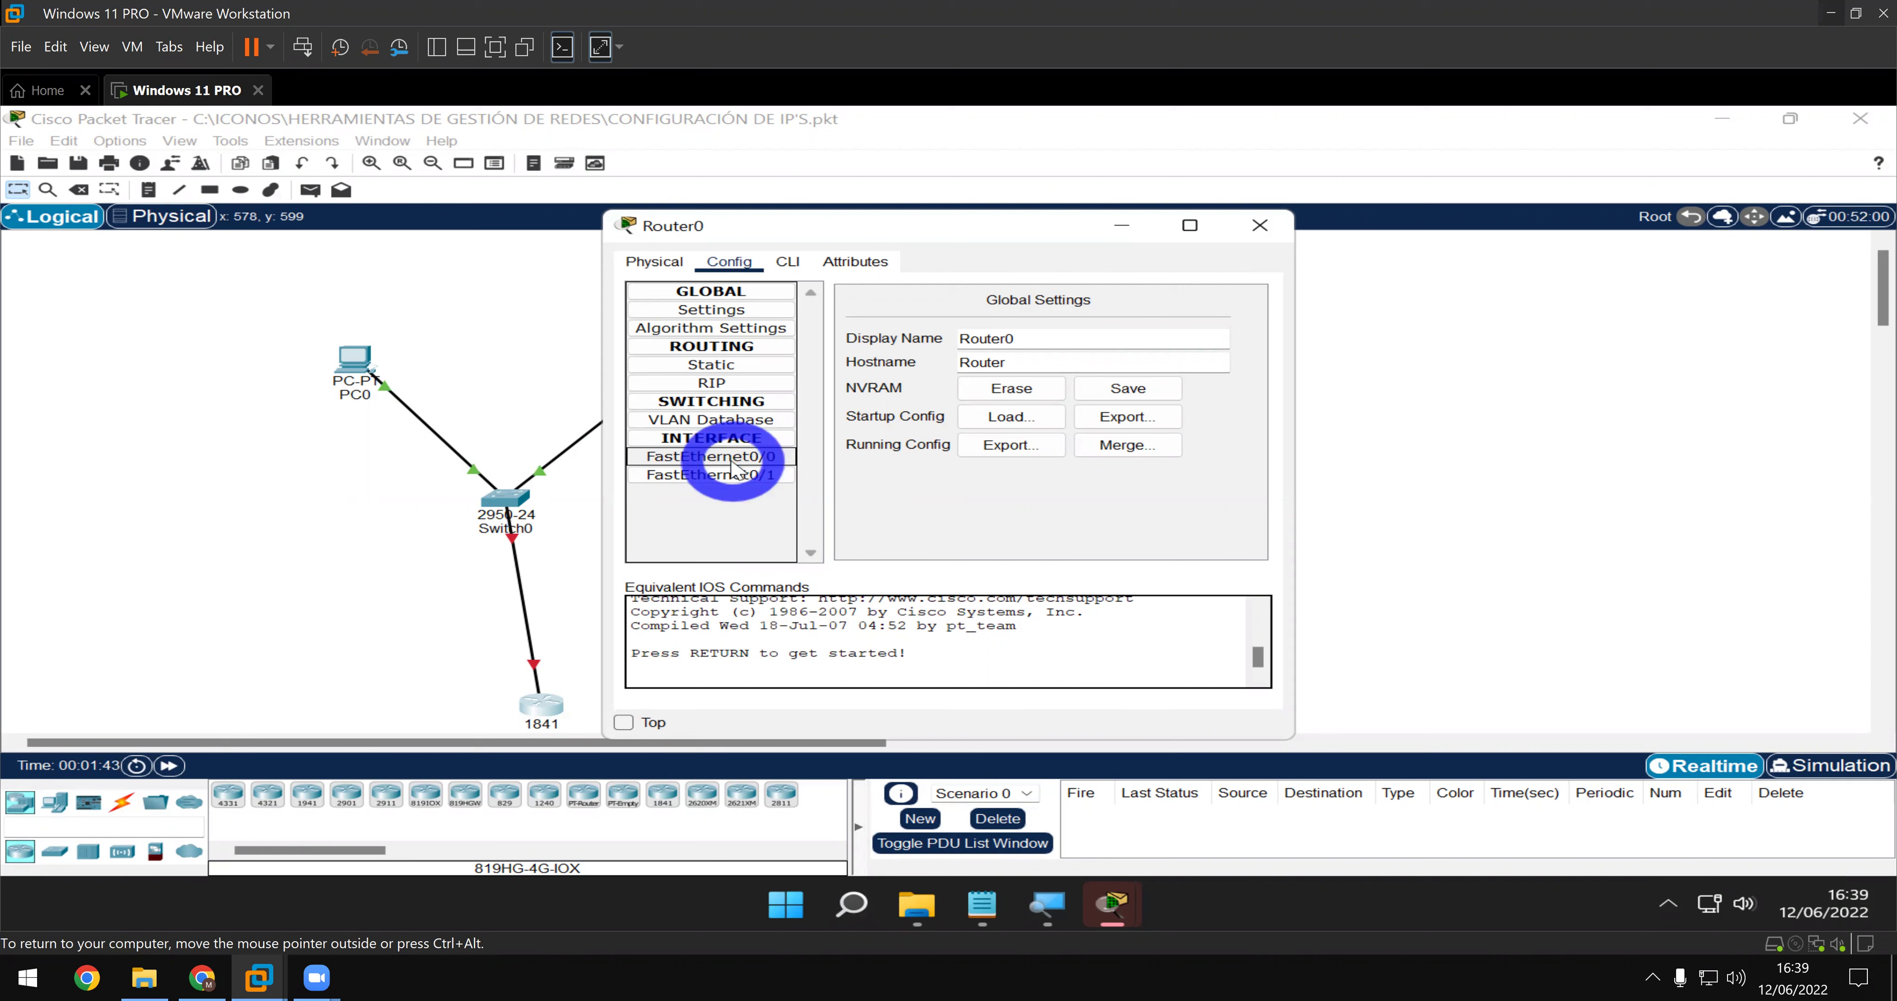
{"action": "left_click", "coordinate": [732, 474]}
{"action": "left_click", "coordinate": [734, 462]}
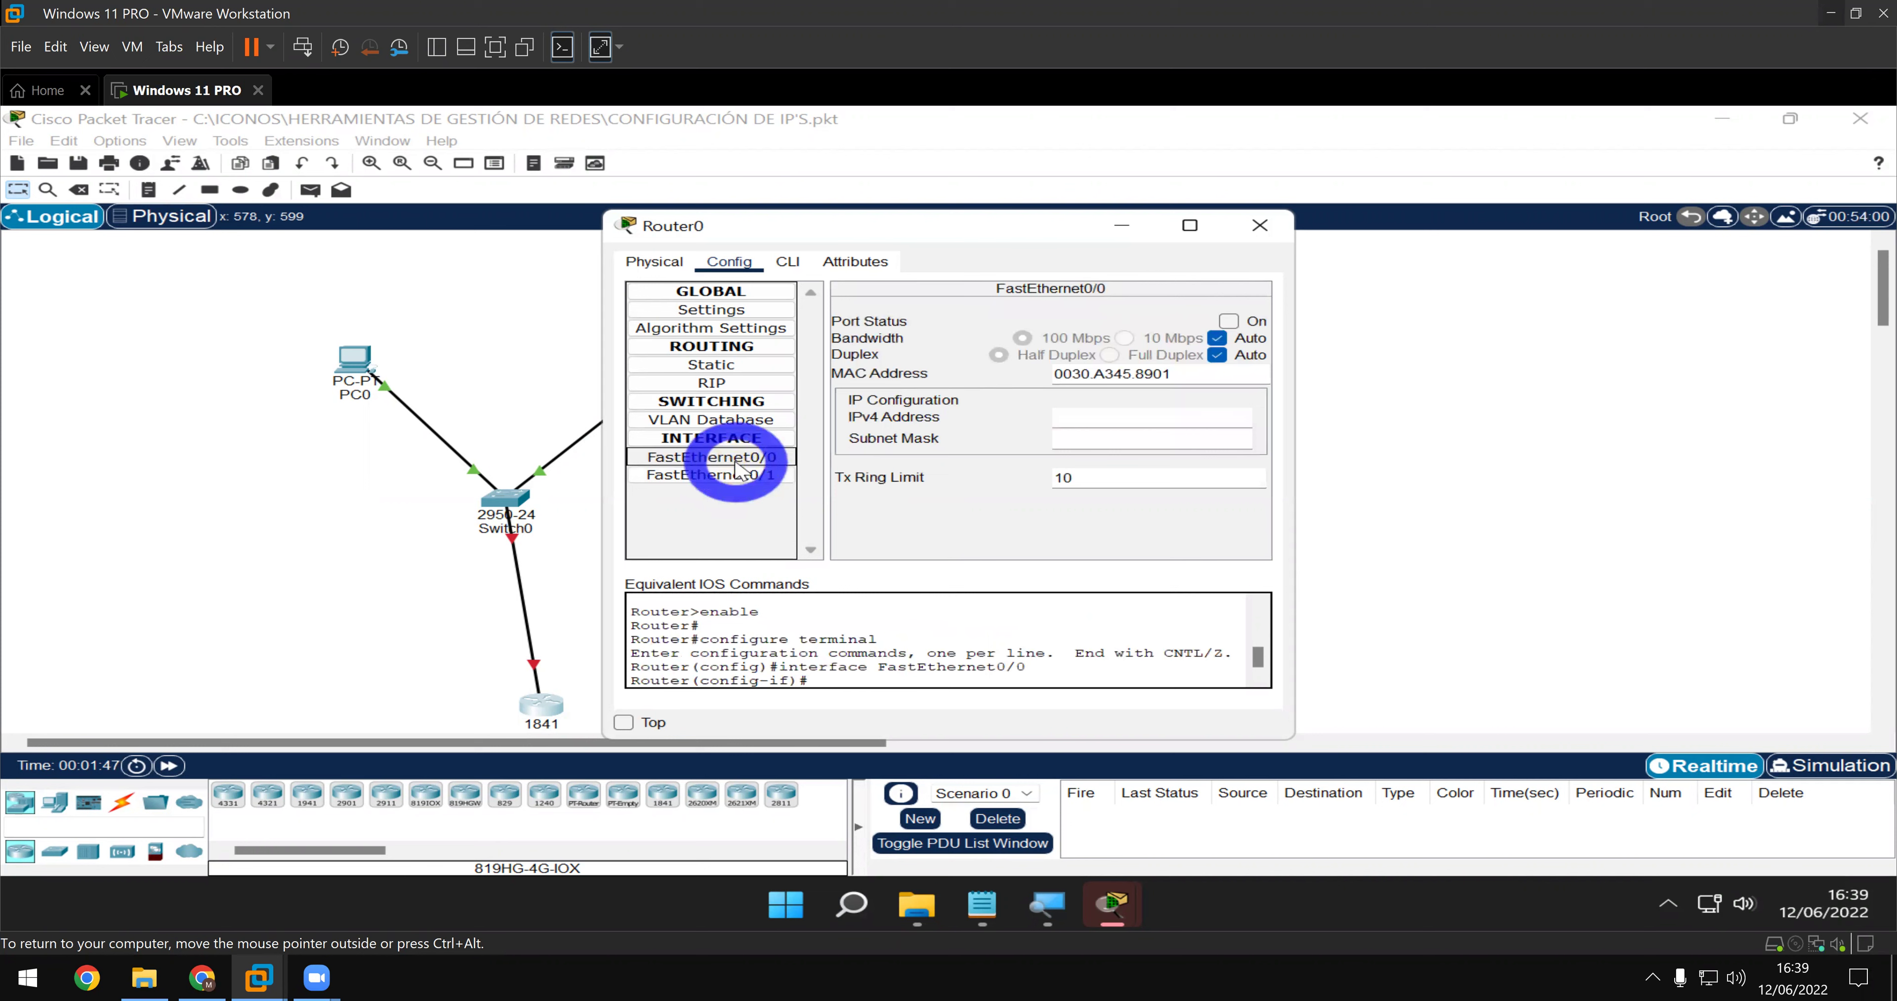
{"action": "left_click", "coordinate": [732, 475]}
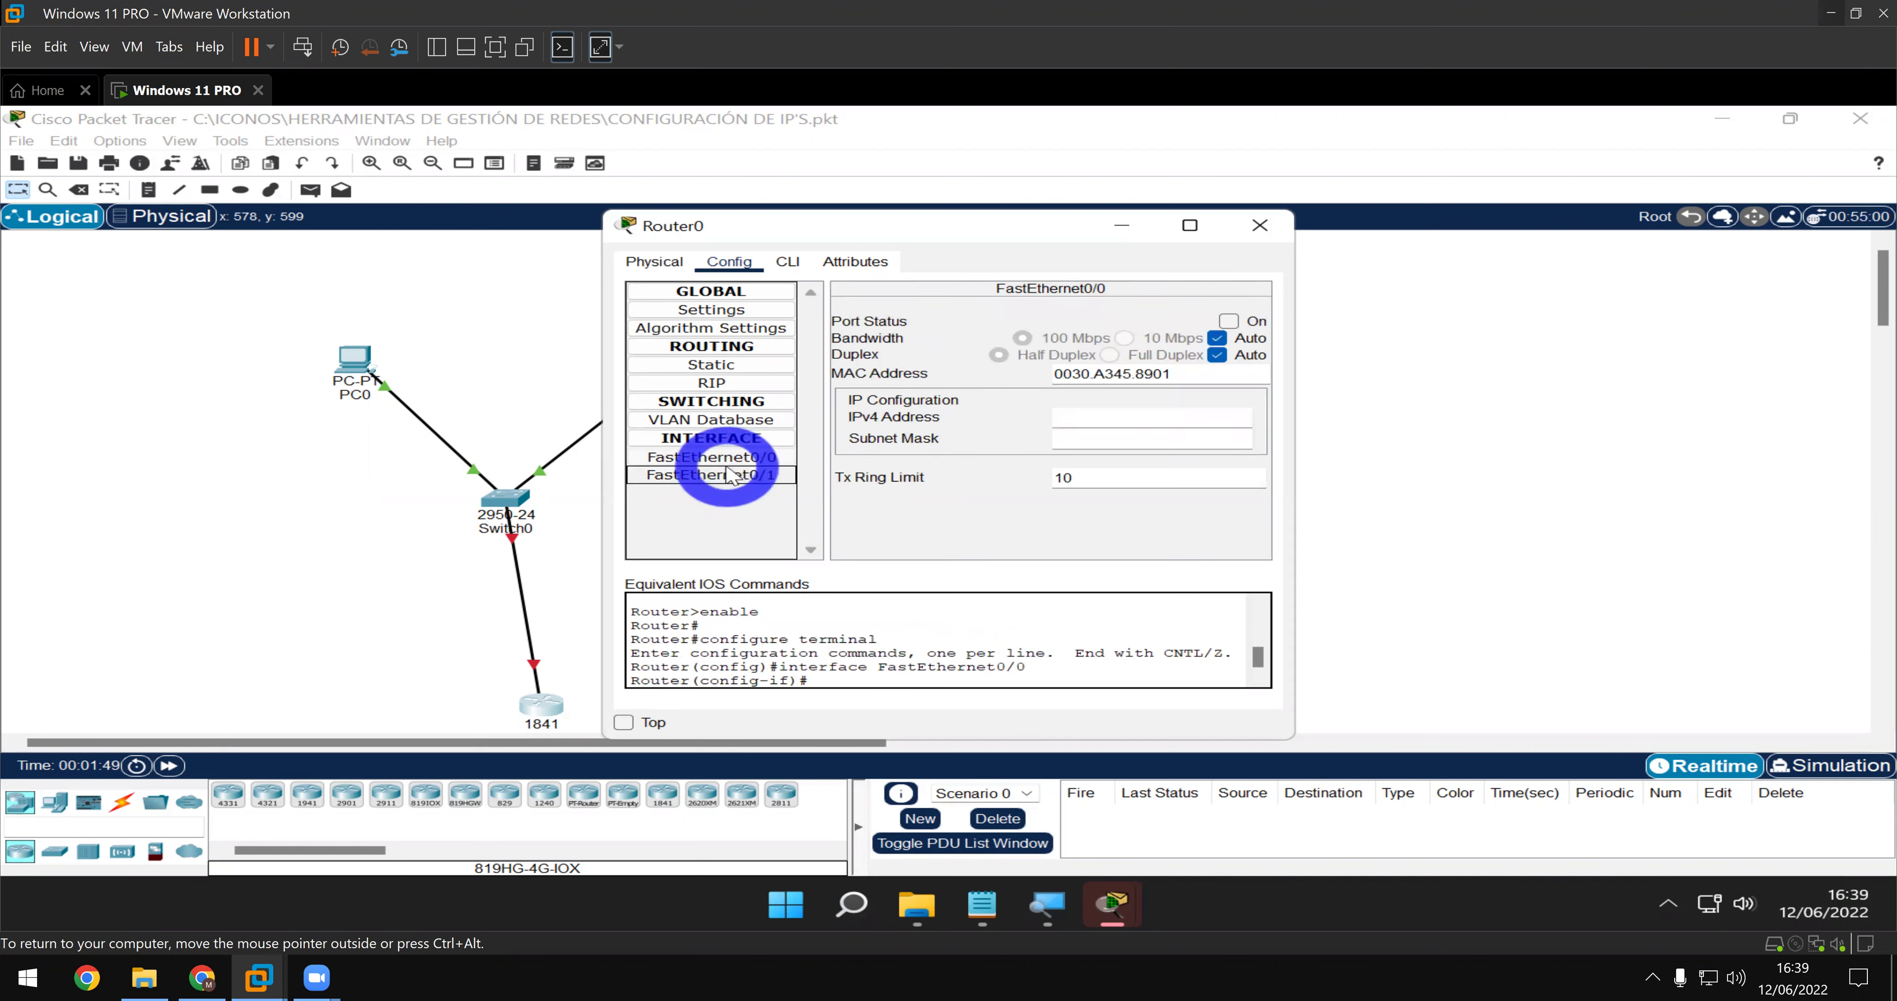
{"action": "left_click", "coordinate": [726, 455]}
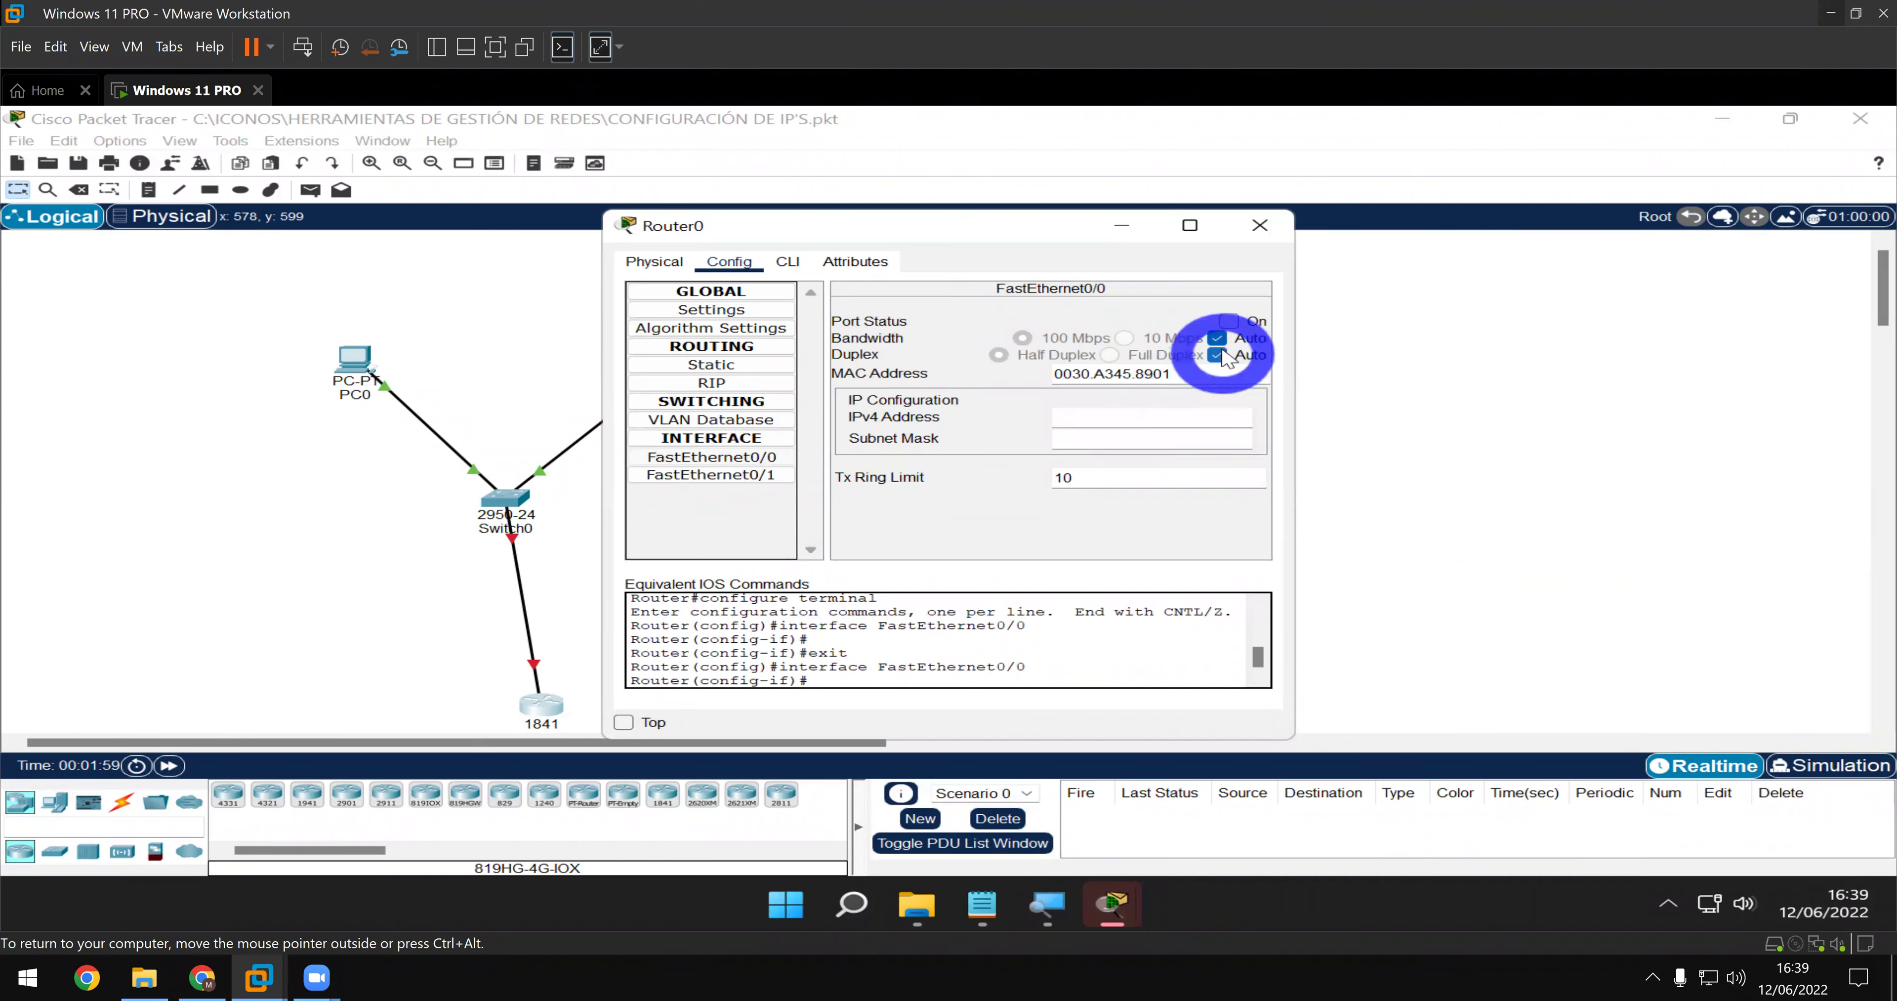
{"action": "left_click", "coordinate": [1228, 321]}
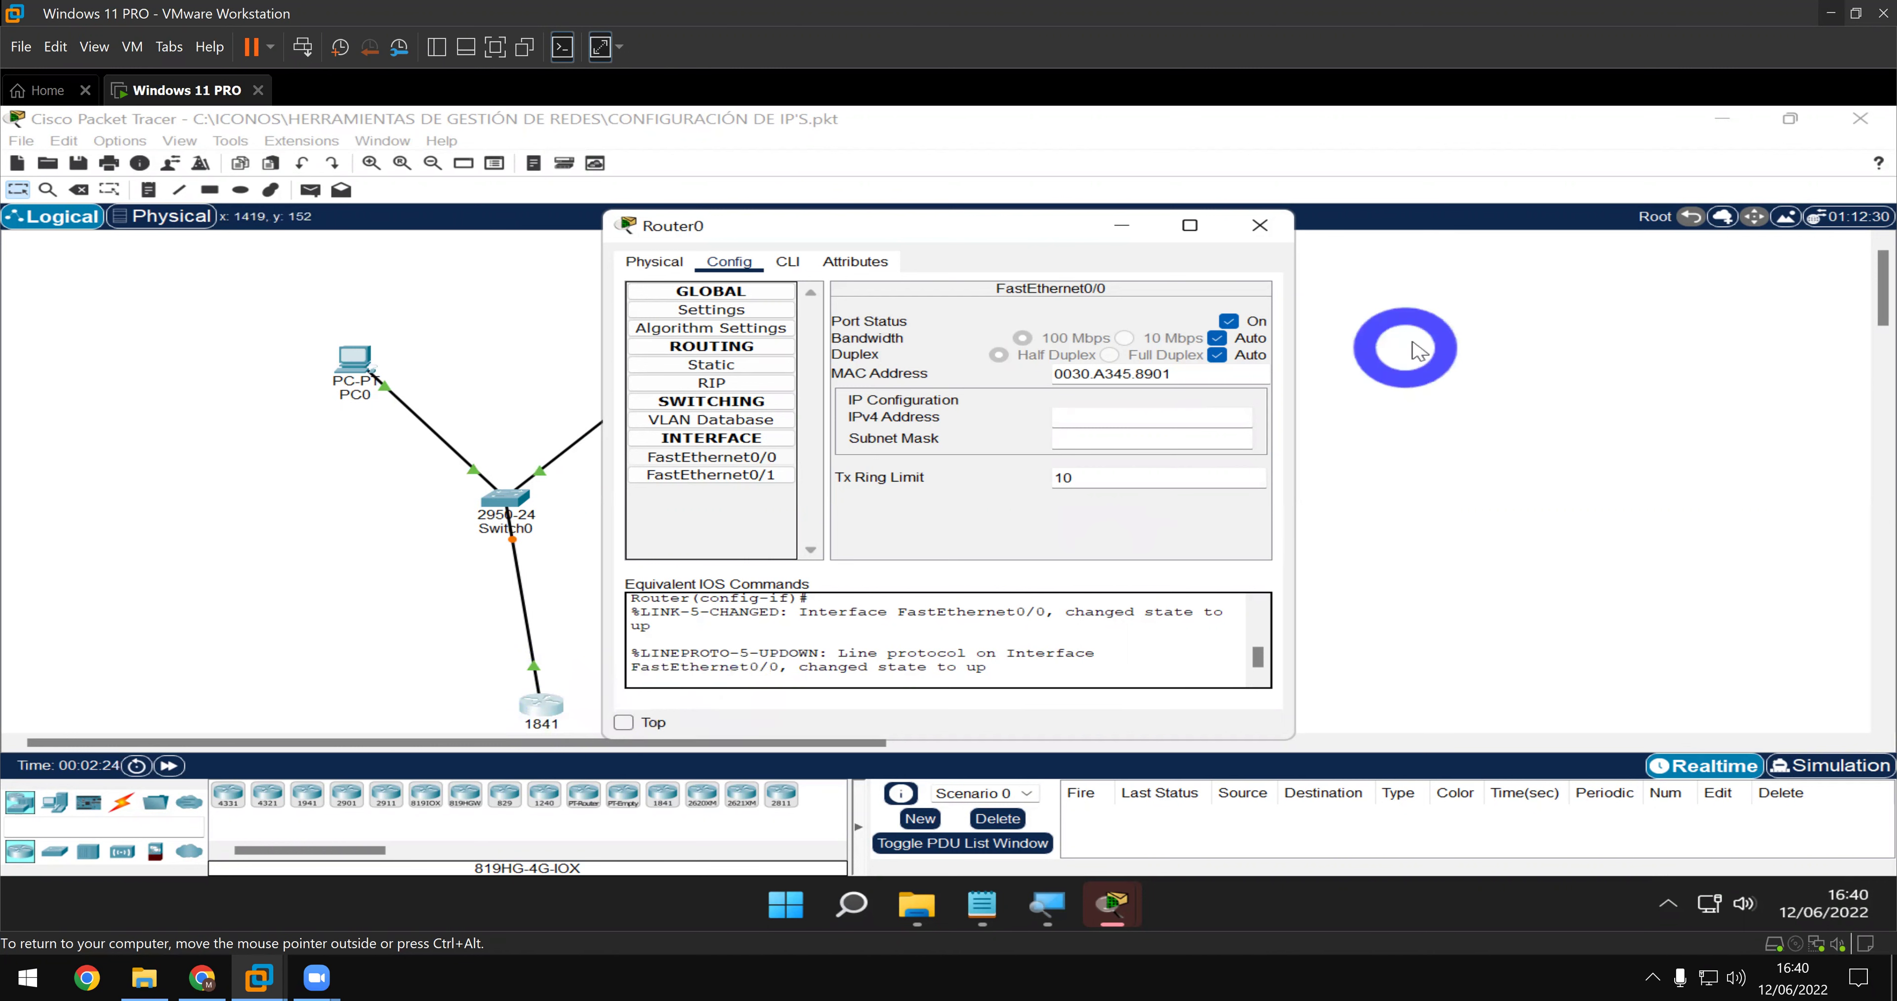
- Assign FastEthernet0/0 the IPv4 address 192.168.0.1 with subnet mask 255.255.255.0, and close Router0's window
{"action": "left_click", "coordinate": [1199, 427]}
{"action": "type", "text": "192.168.0.1"}
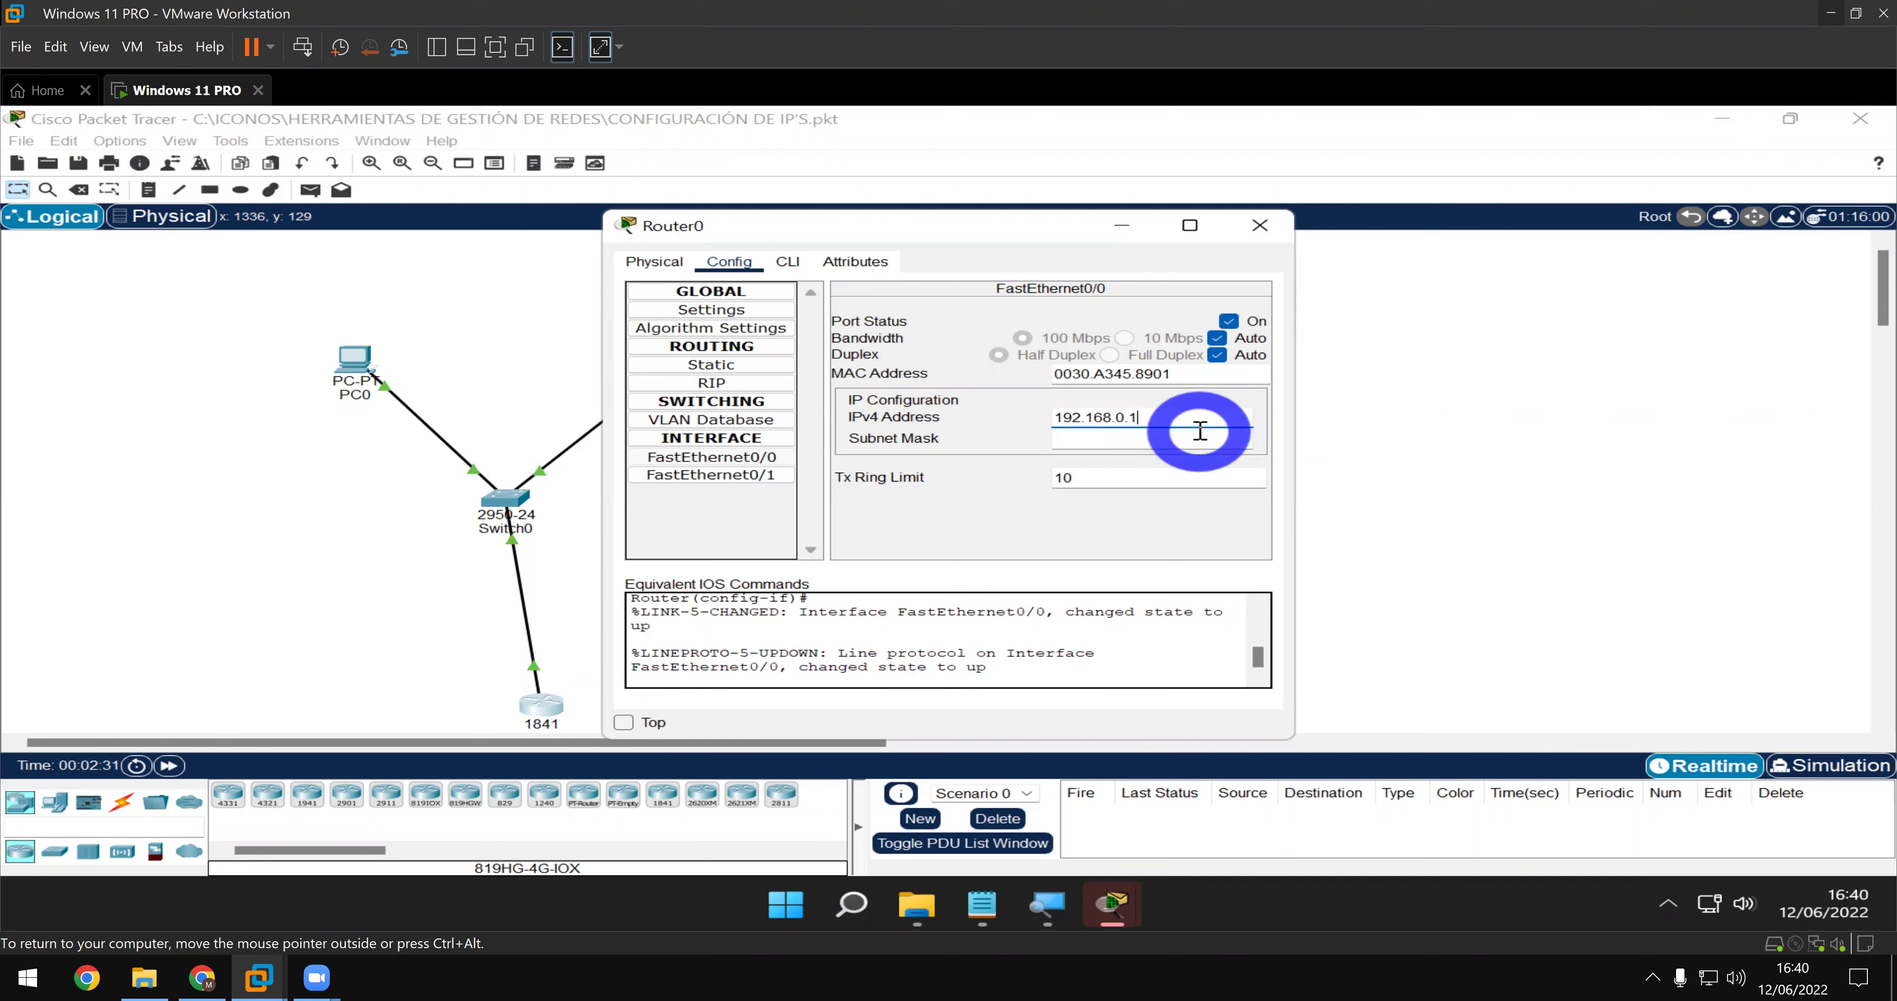
{"action": "key", "text": "Tab"}
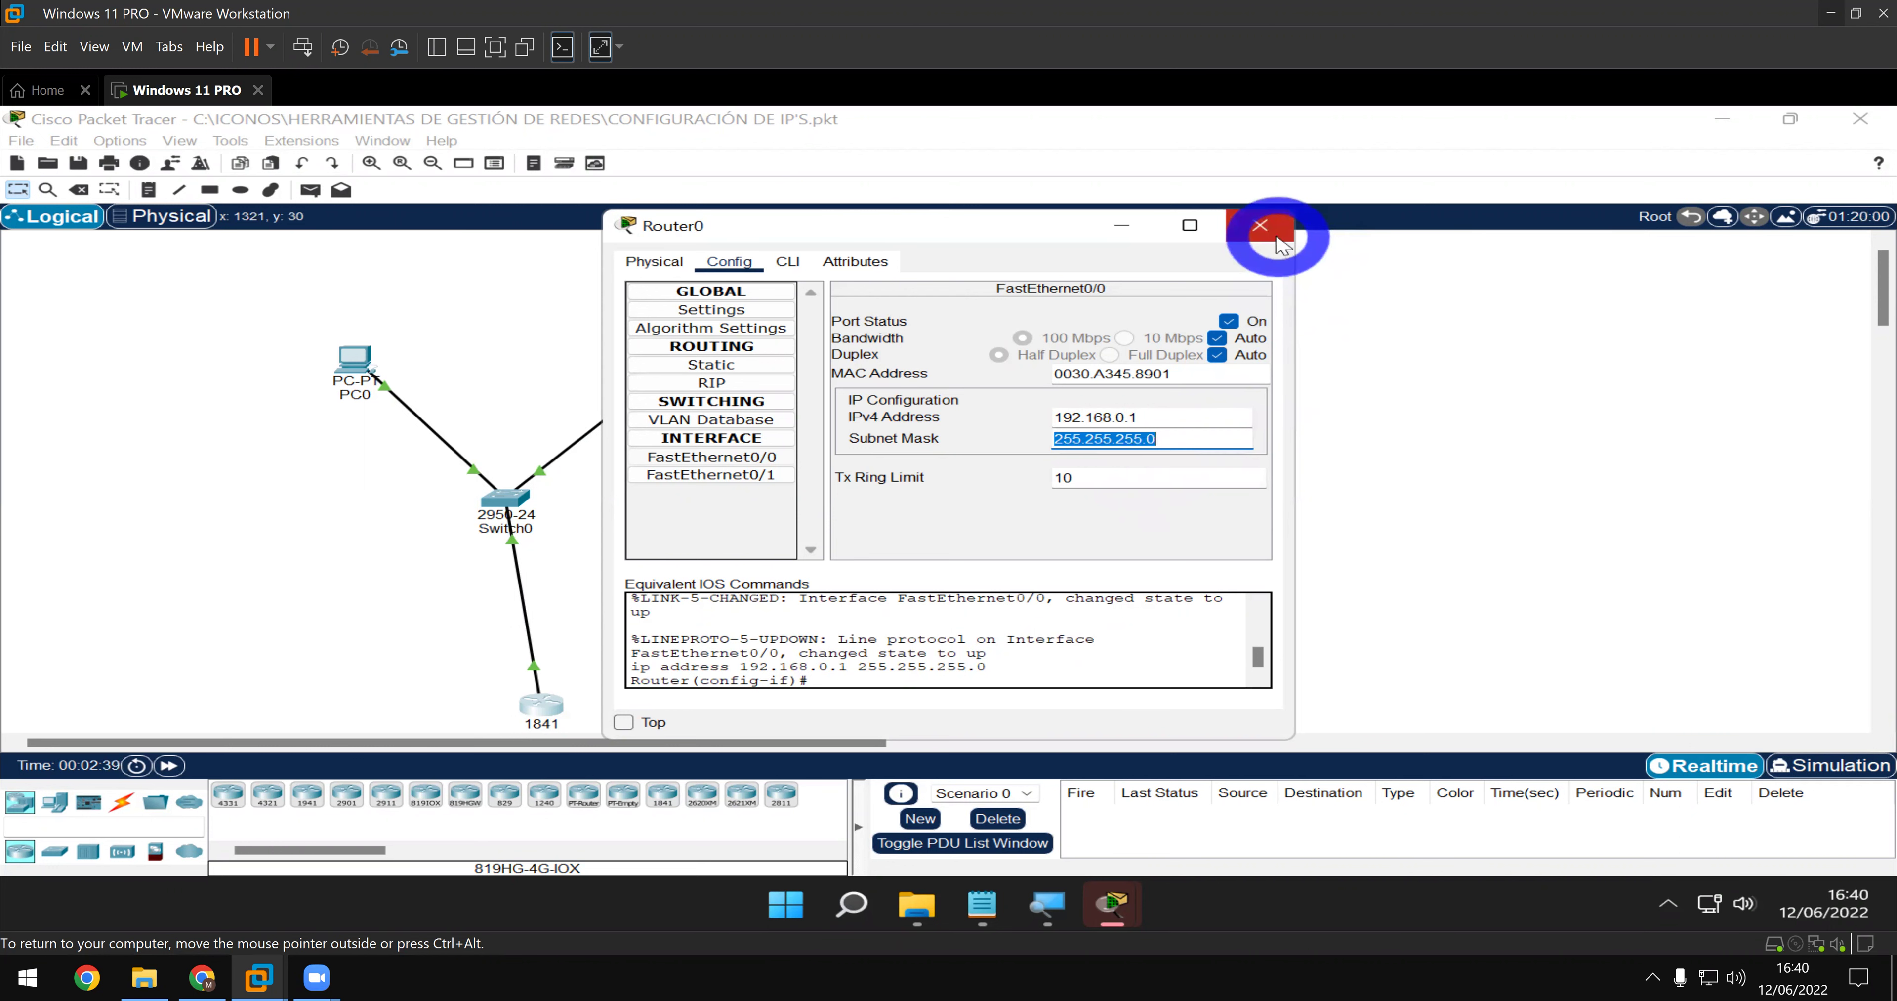
{"action": "left_click", "coordinate": [1260, 225]}
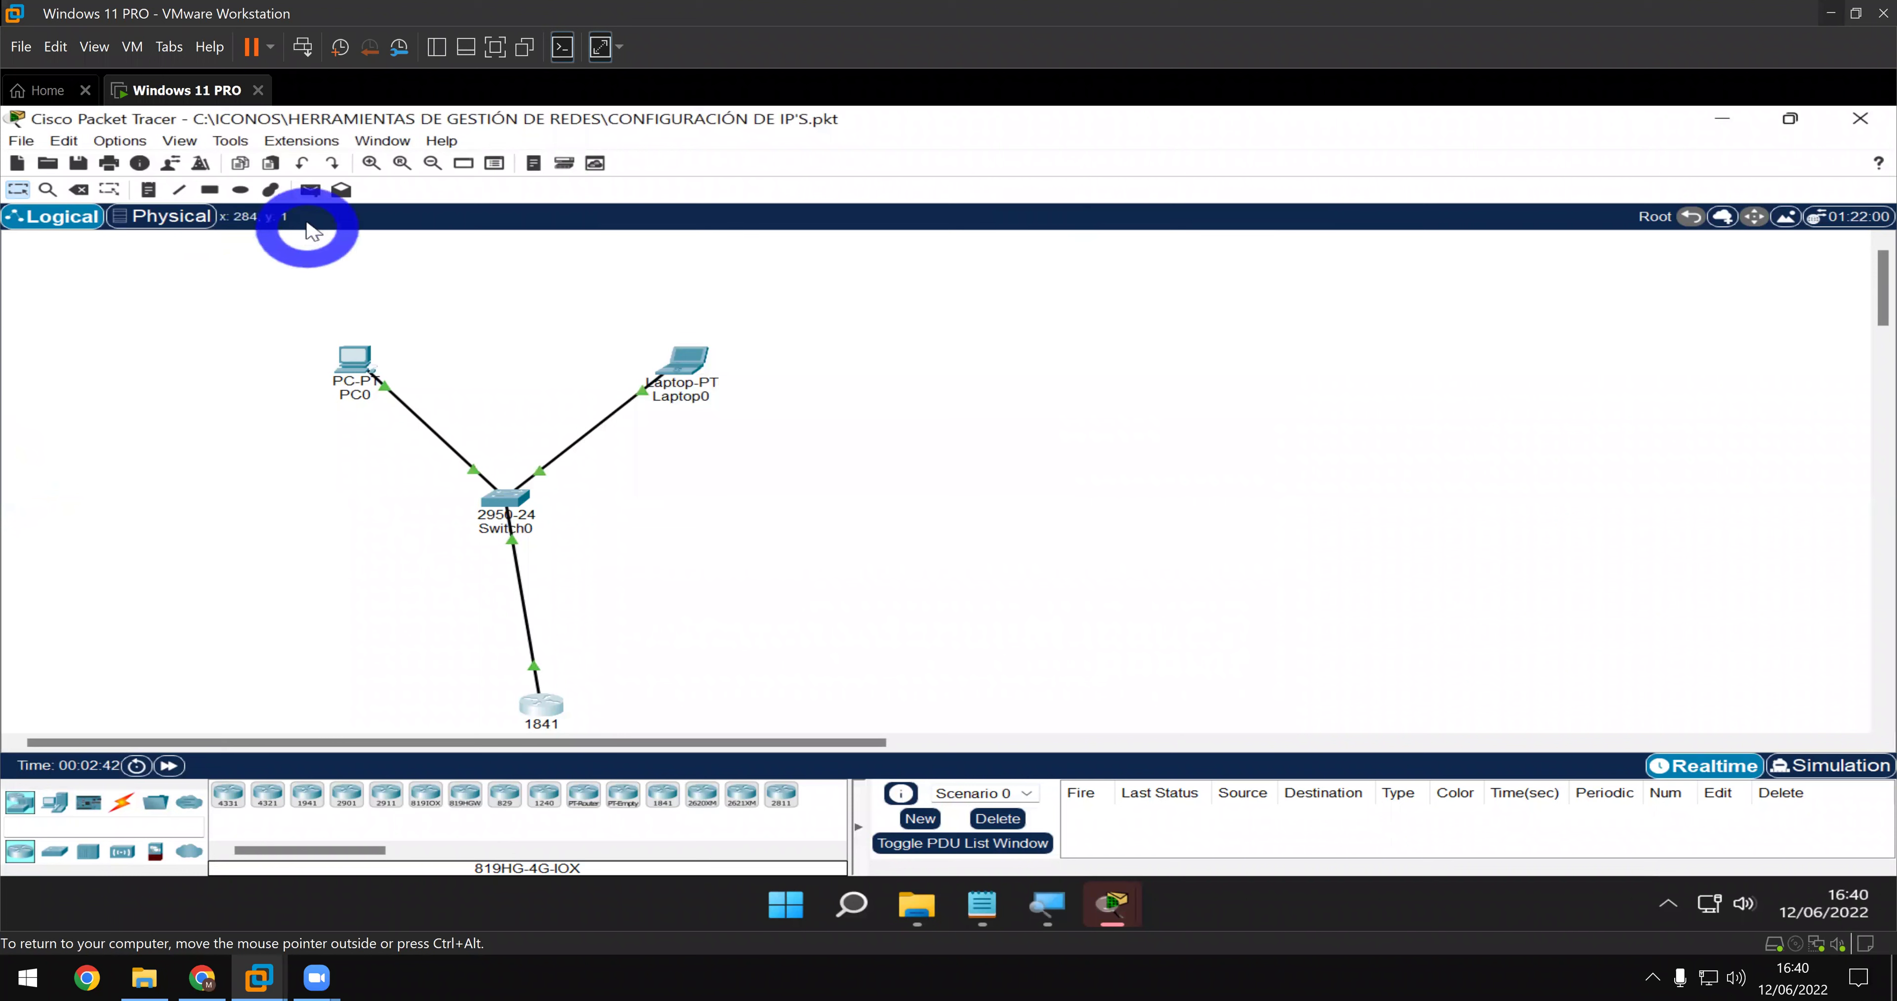
- Send a simple PDU from PC0 to Router0 to test the connection between them
{"action": "left_click", "coordinate": [312, 192]}
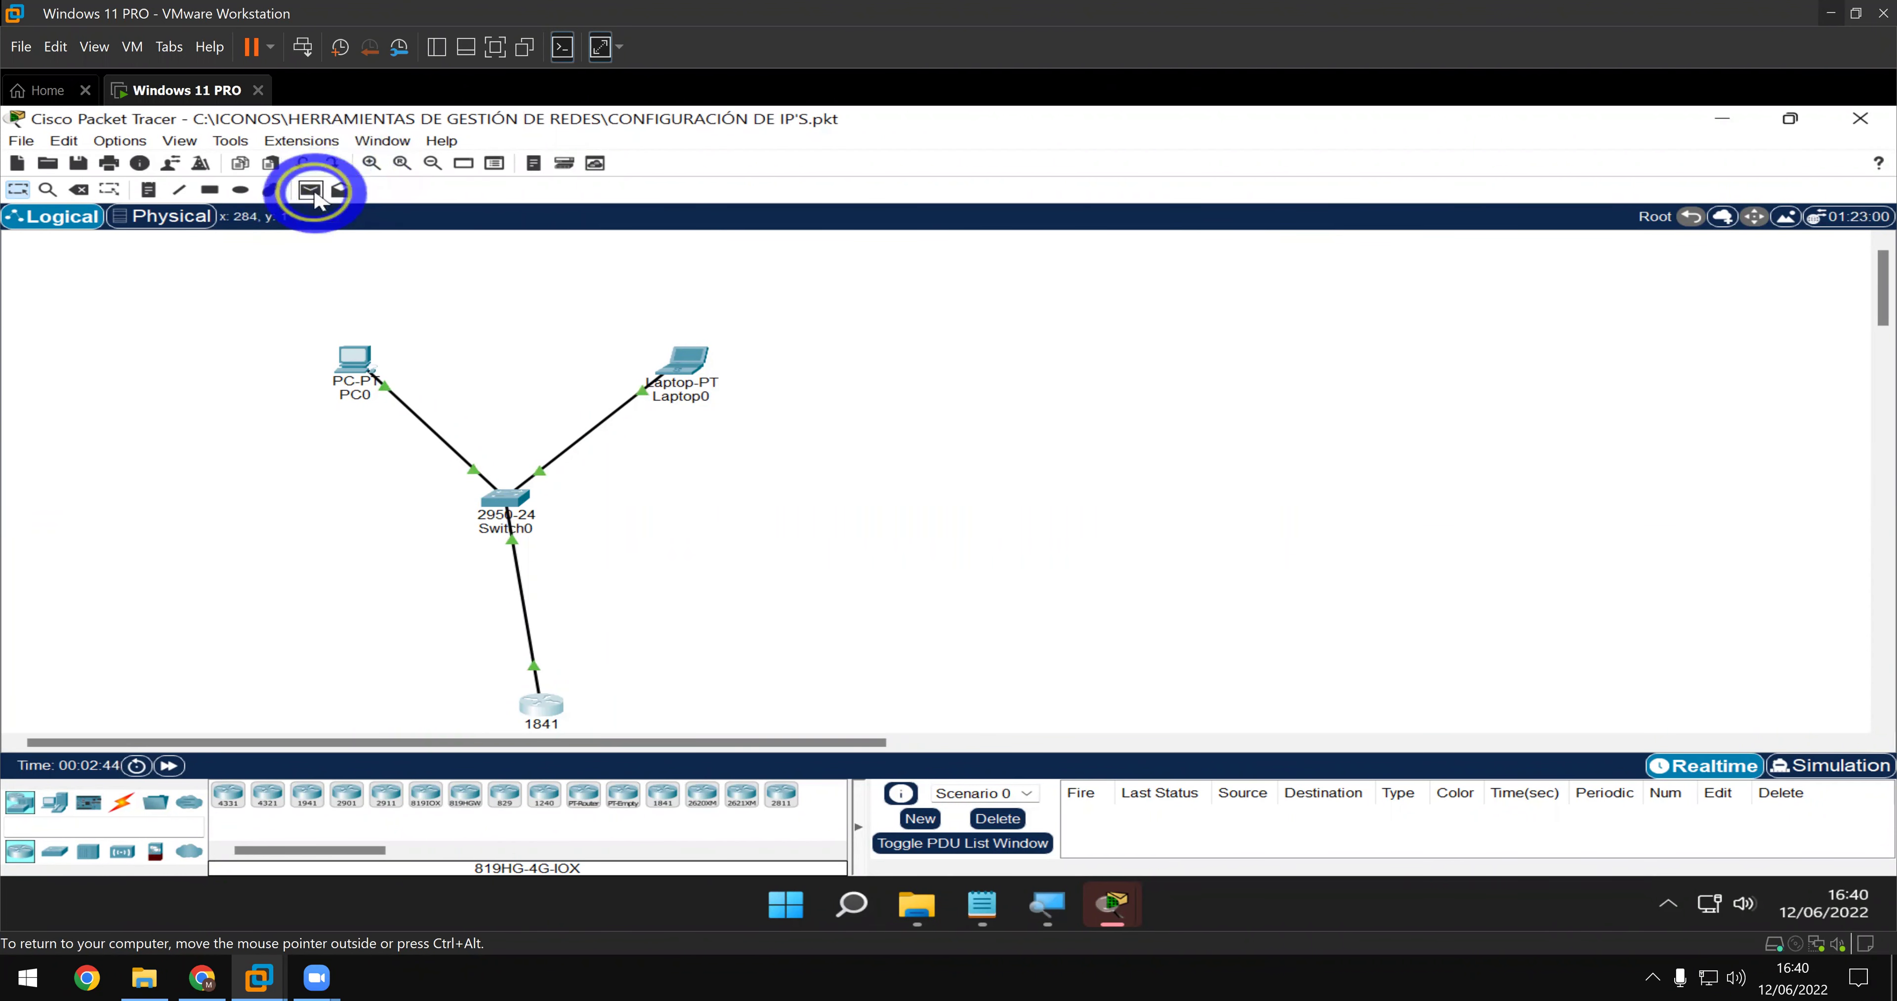
{"action": "left_click", "coordinate": [352, 346]}
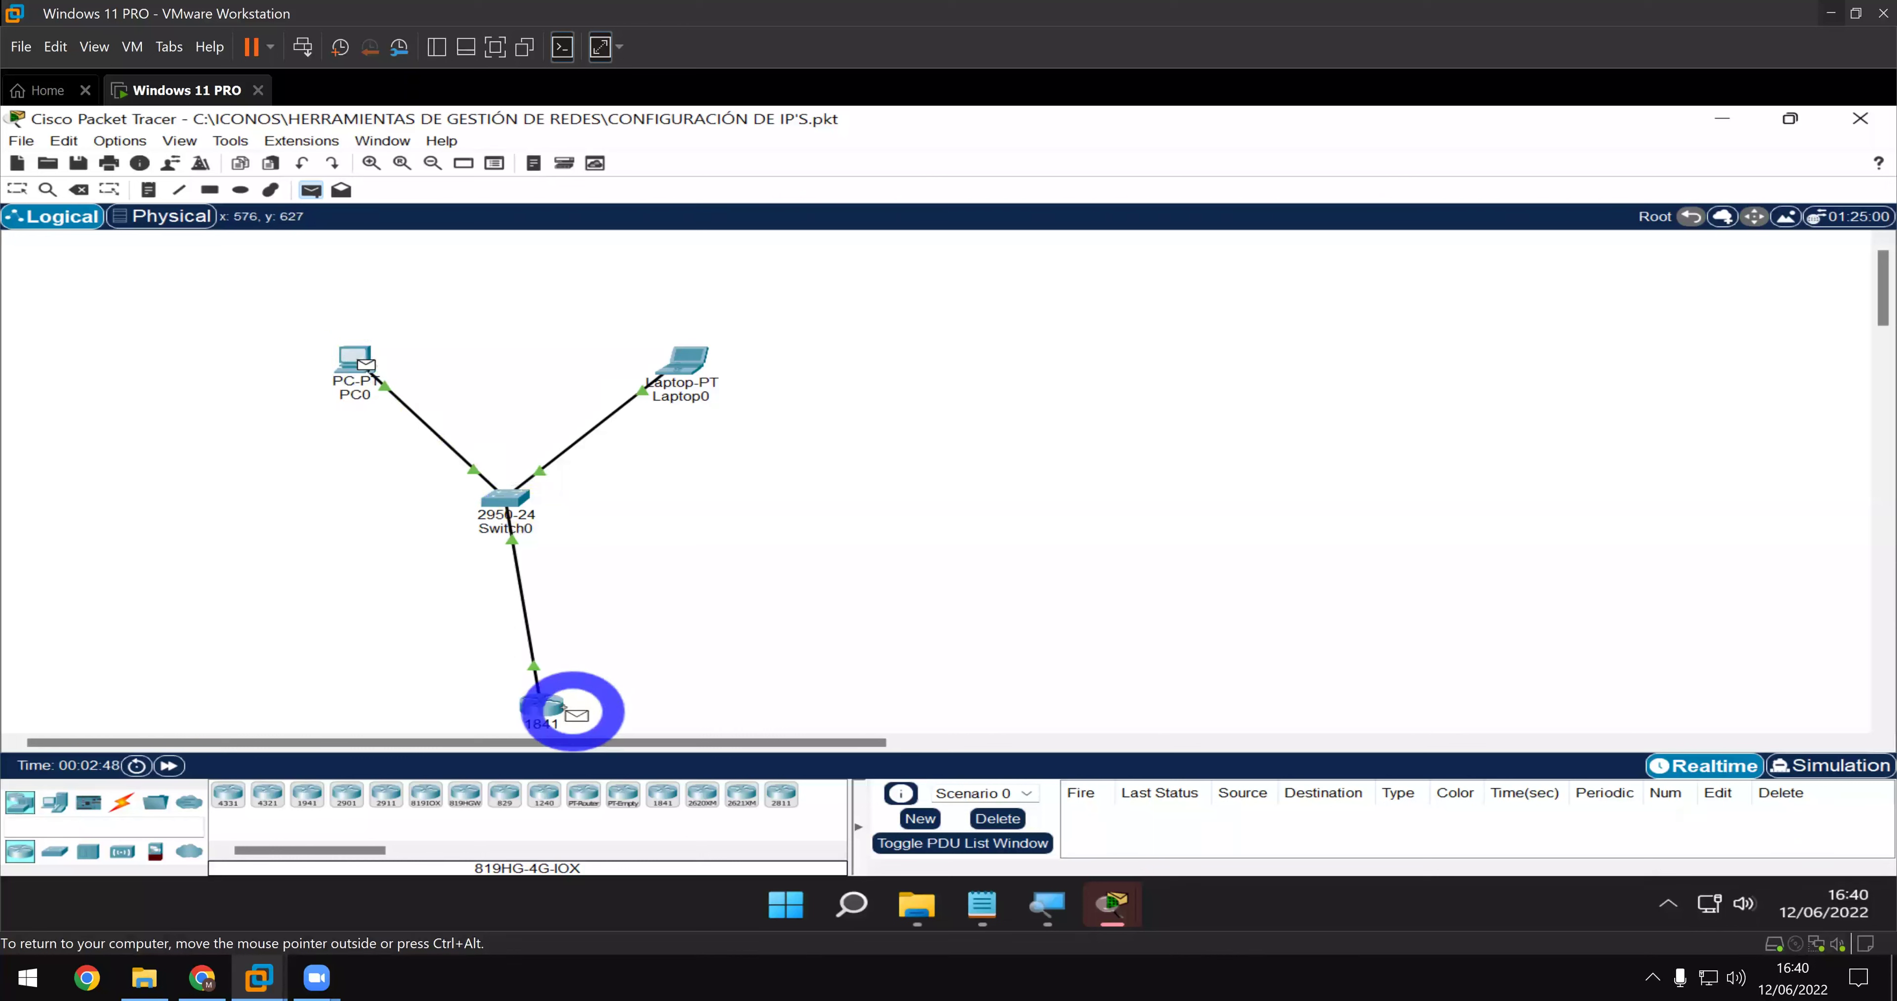
{"action": "left_click", "coordinate": [537, 706]}
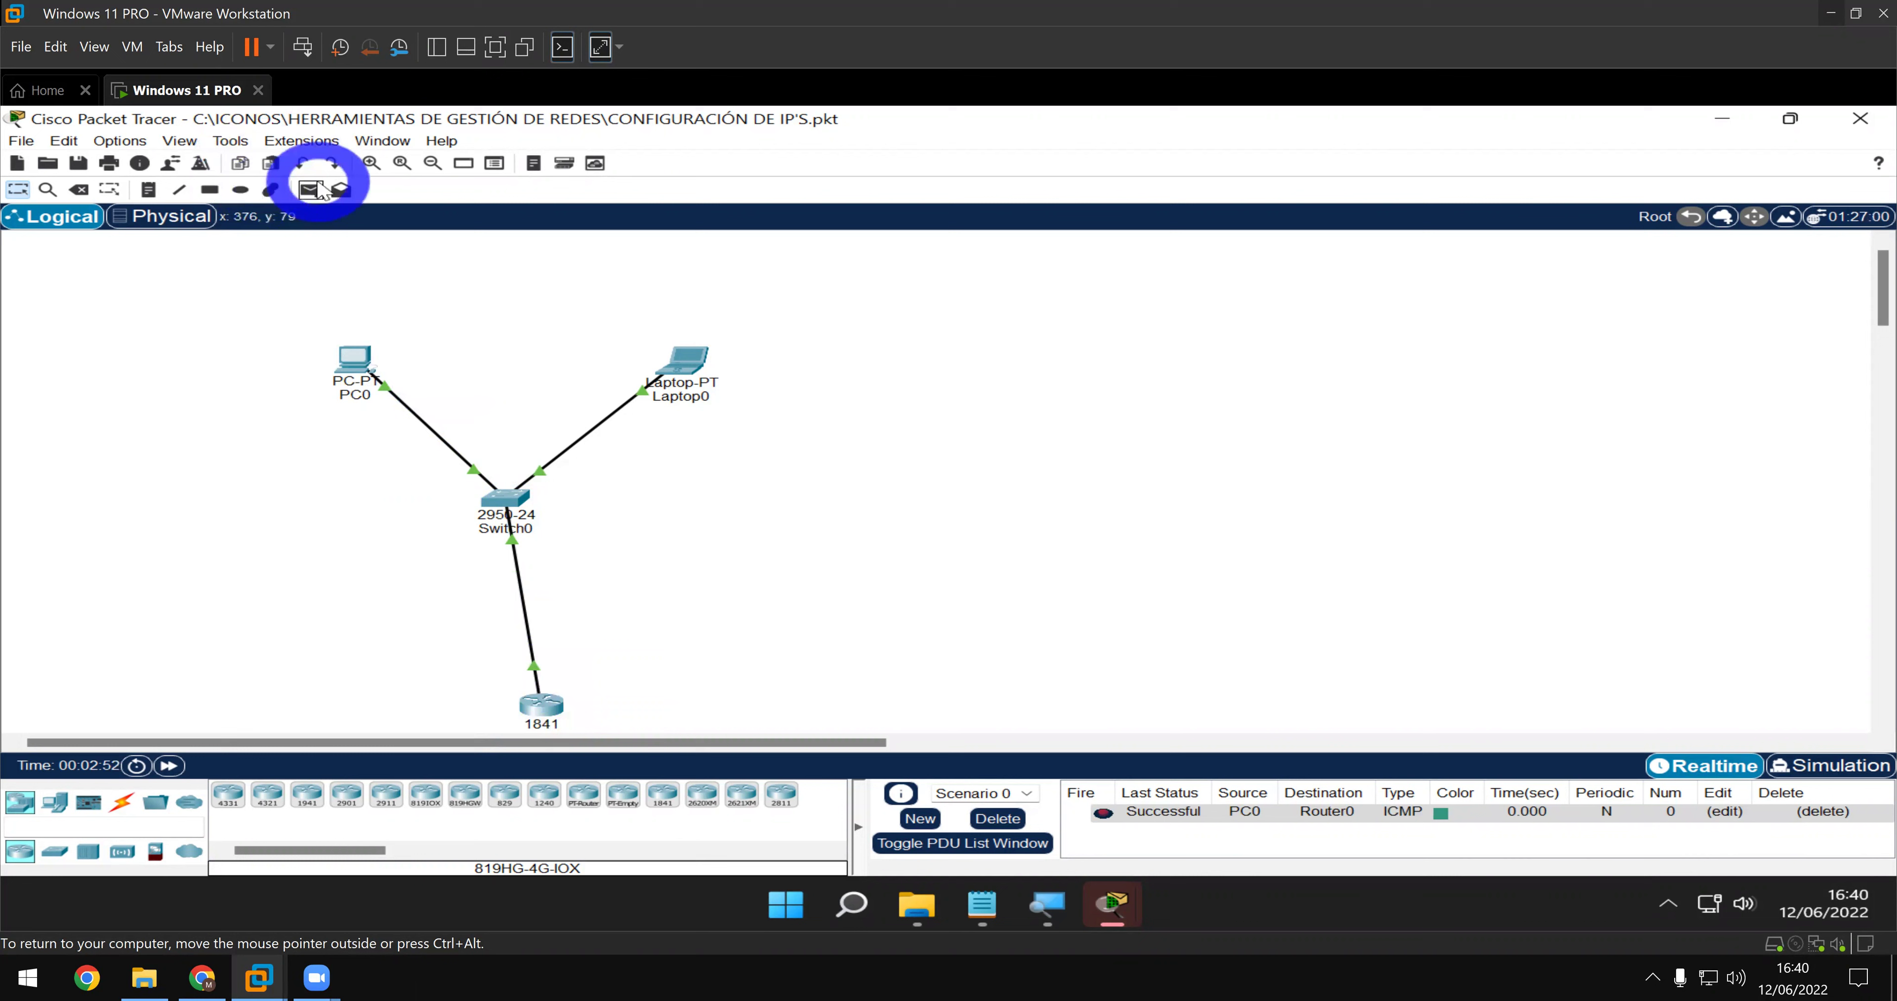
- Send a simple PDU from Laptop0 to Router0 to test their connection, and delete the scenario's PDU entries
{"action": "left_click", "coordinate": [660, 339]}
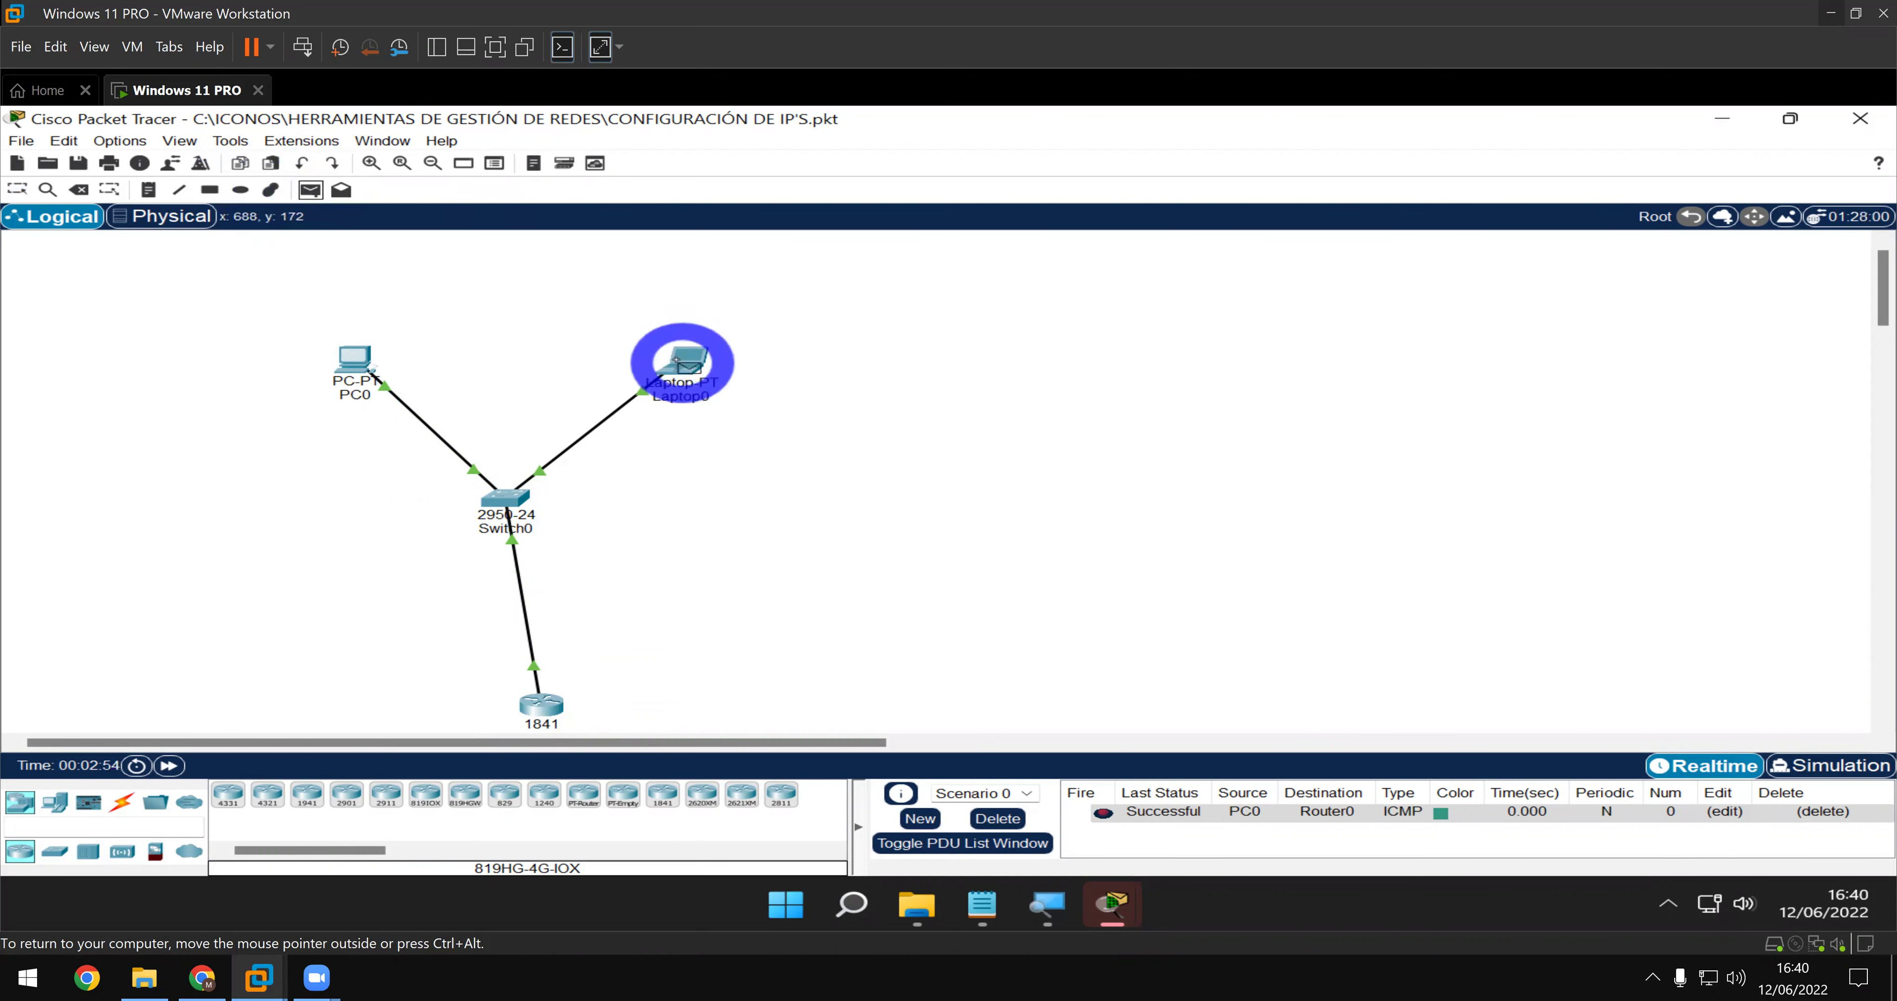
{"action": "left_click_drag", "start_coordinate": [550, 858], "coordinate": [547, 705]}
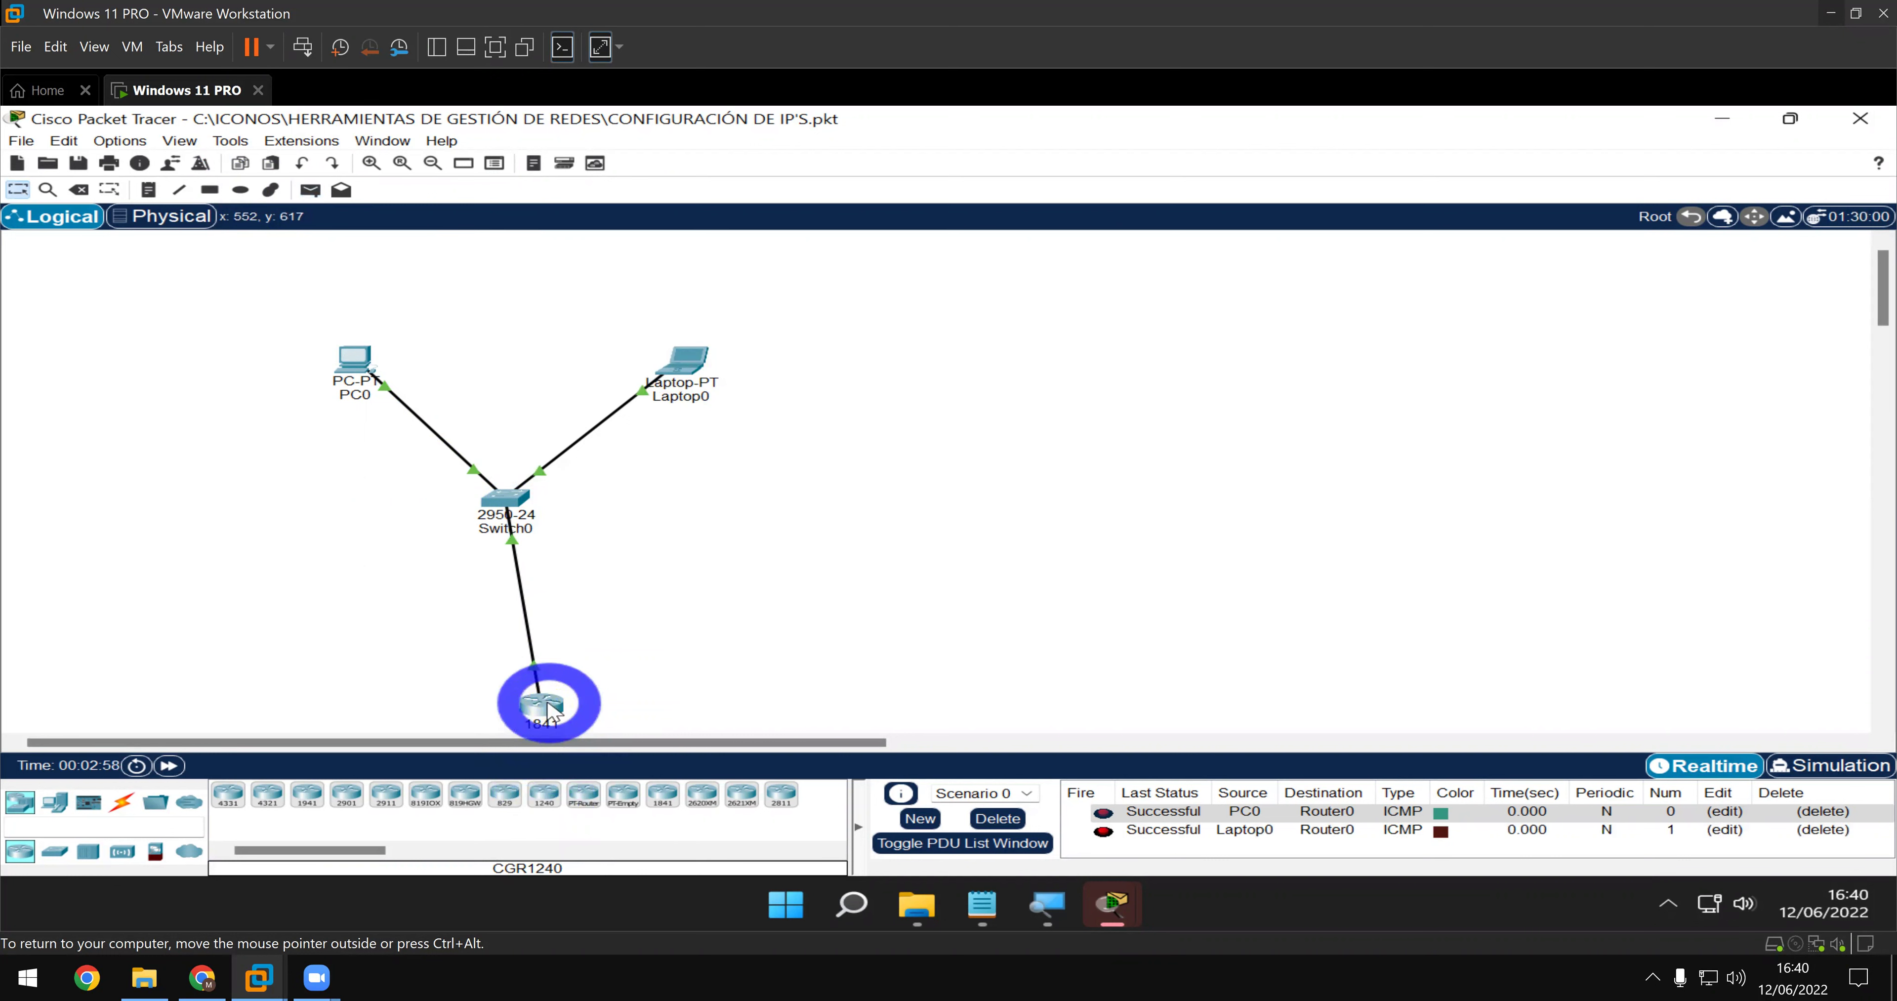
{"action": "mouse_move", "coordinate": [553, 712]}
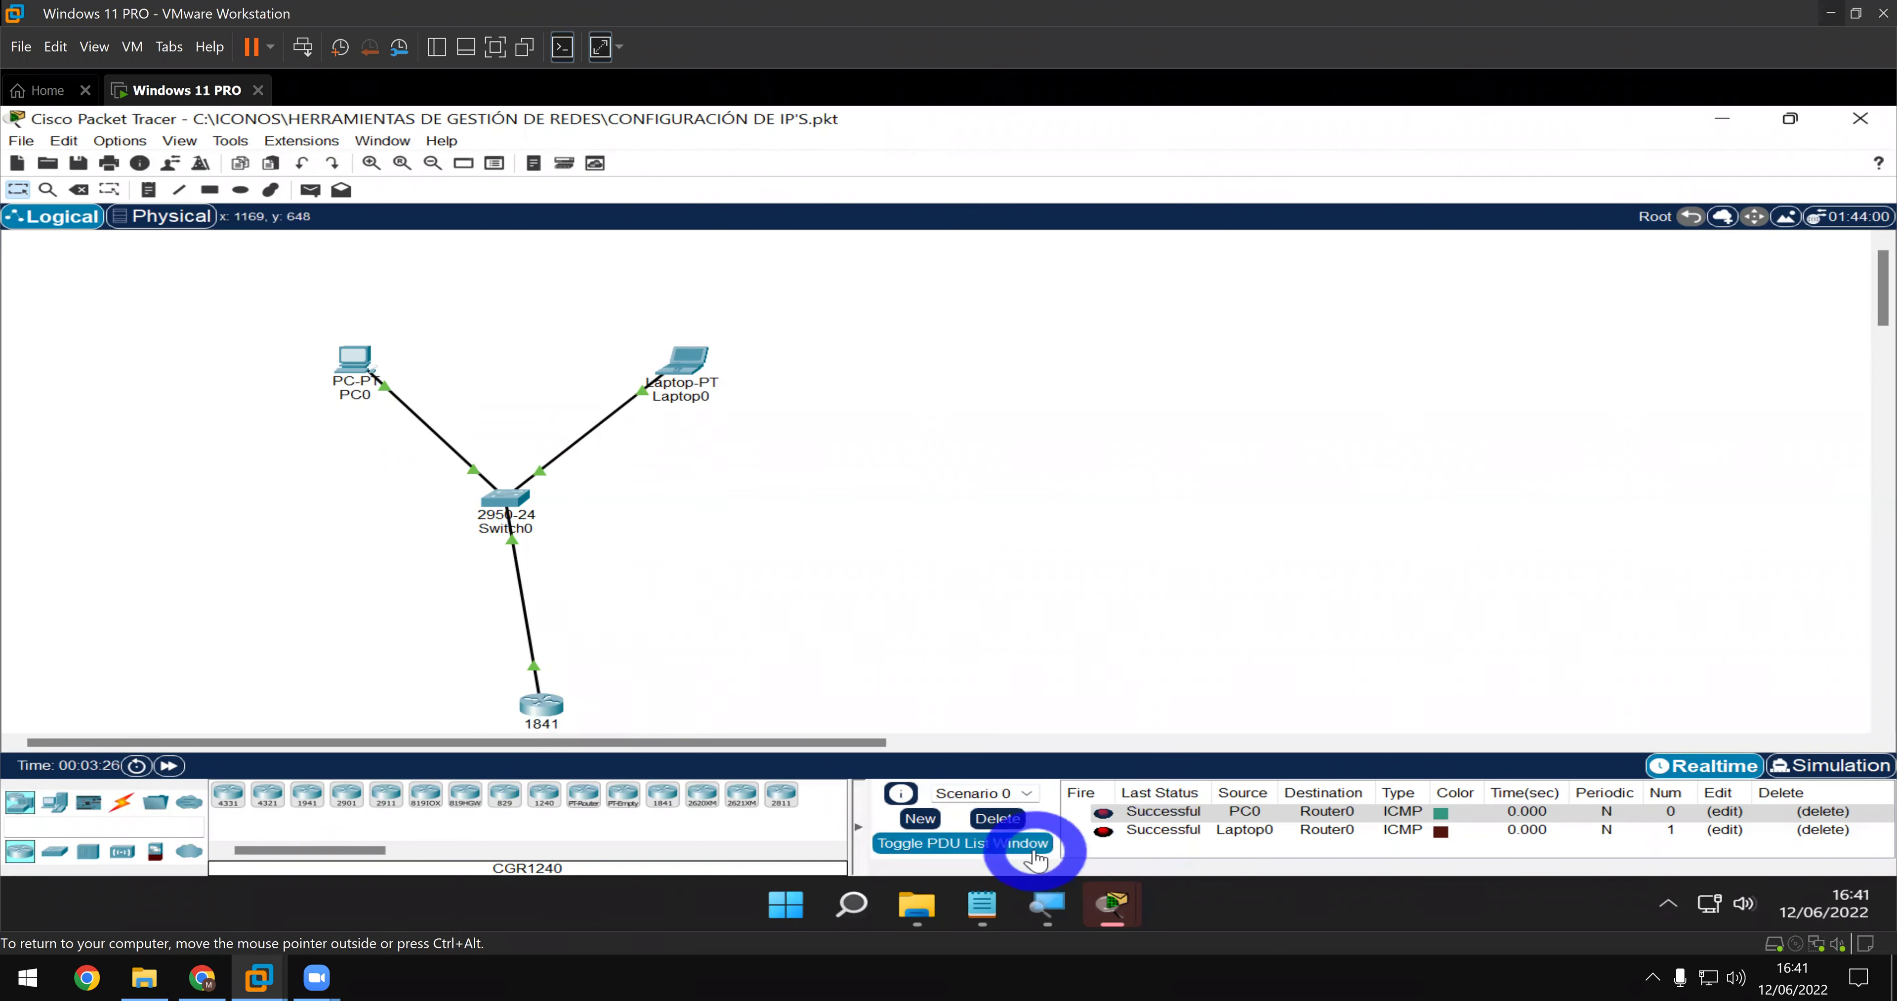
{"action": "left_click", "coordinate": [993, 824]}
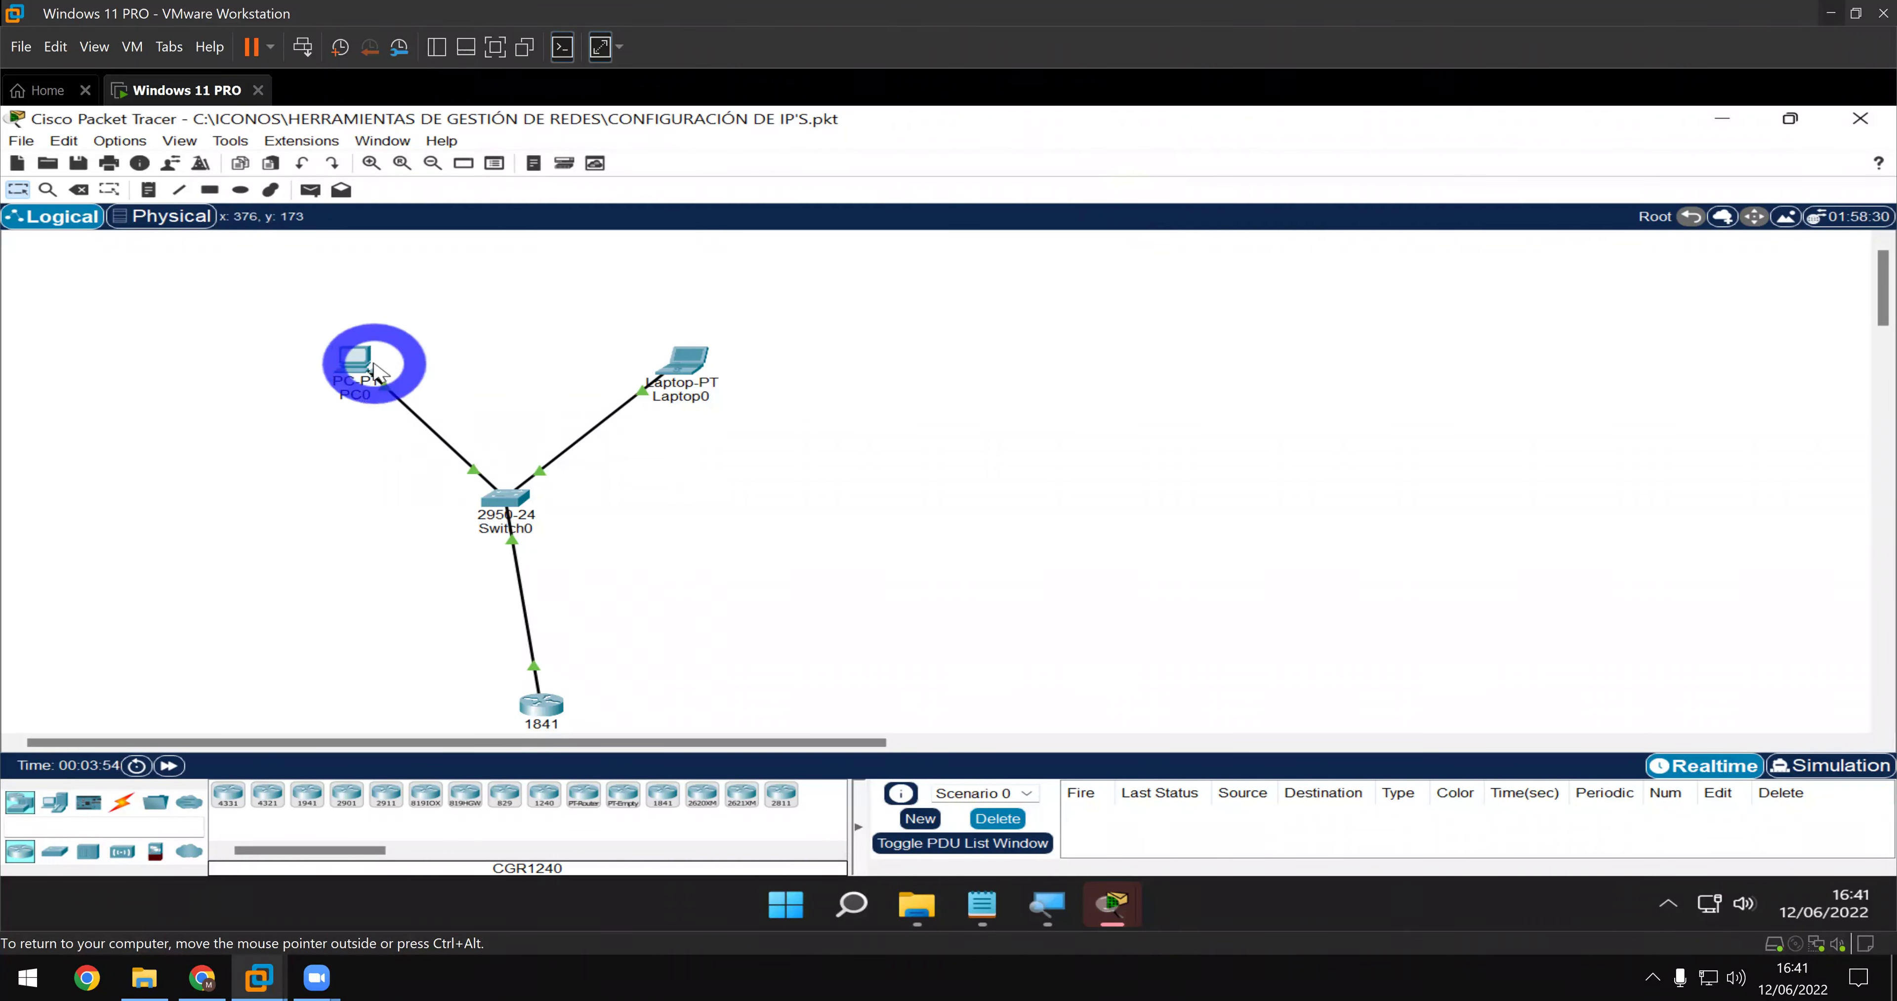
- Check PC0's address summary, and open its Command Prompt in a maximized device window
{"action": "mouse_move", "coordinate": [362, 362]}
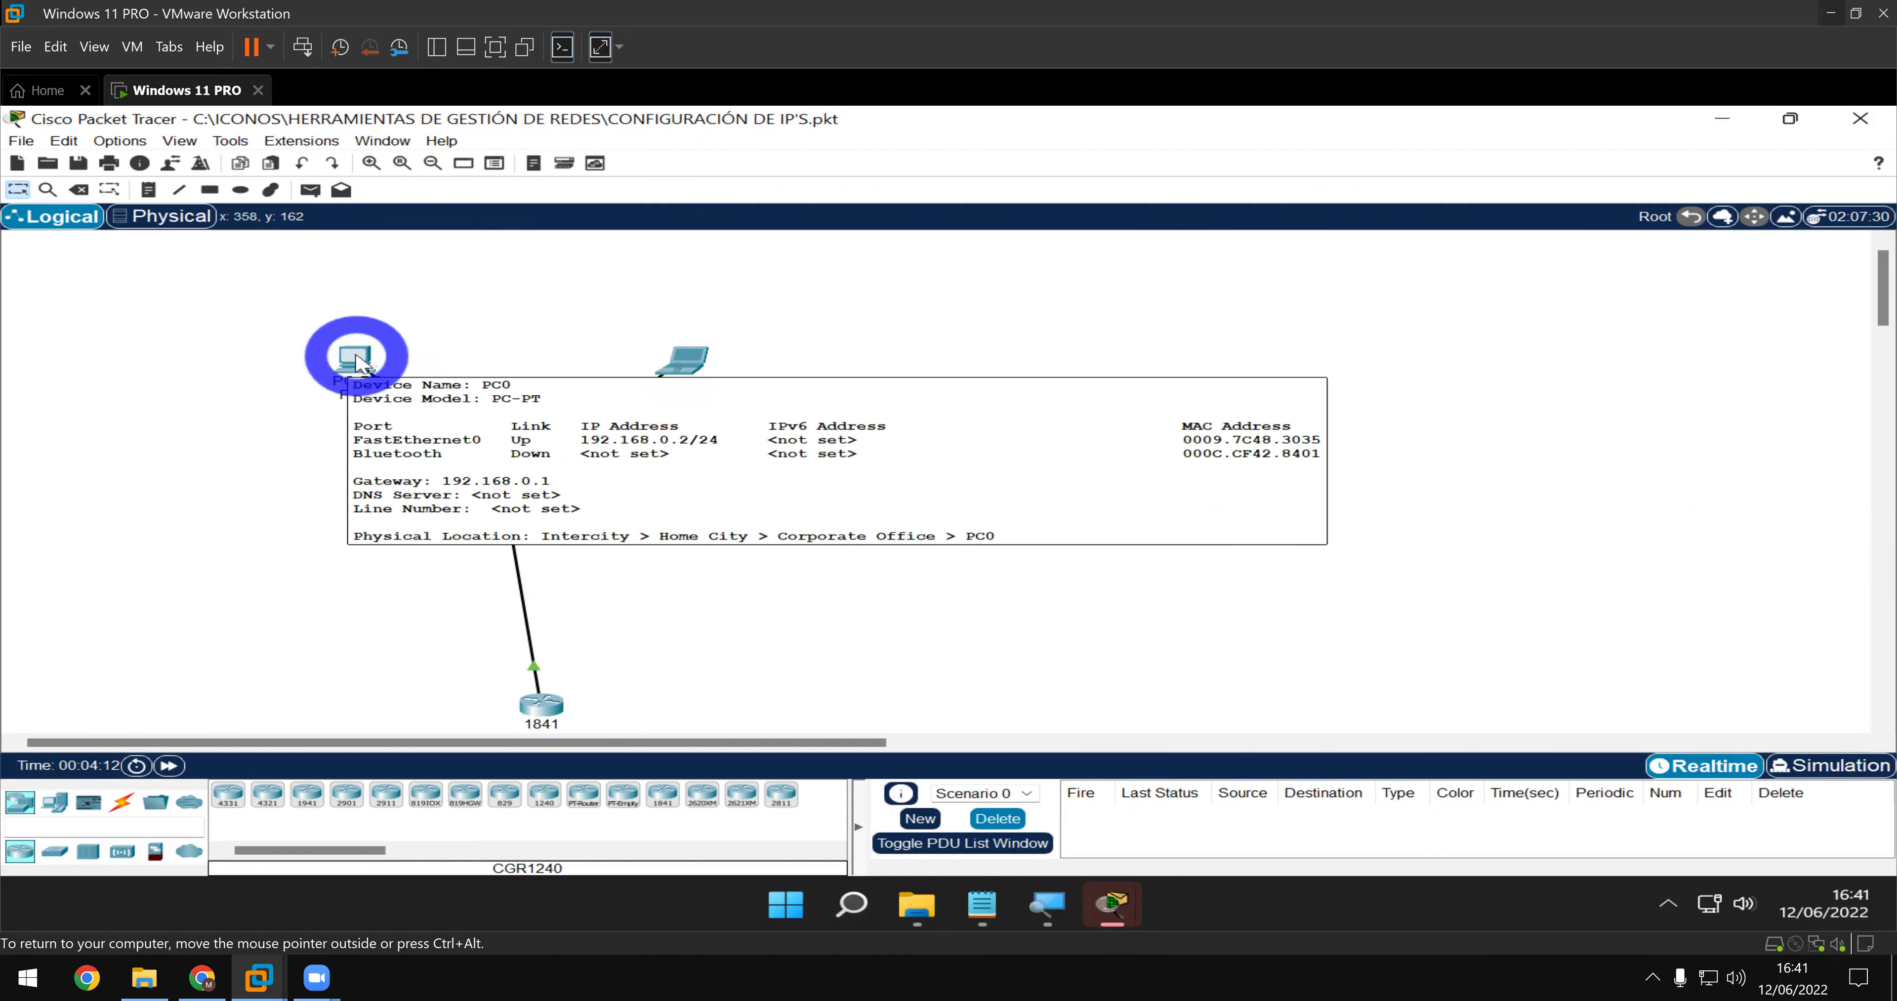
{"action": "left_click", "coordinate": [475, 287]}
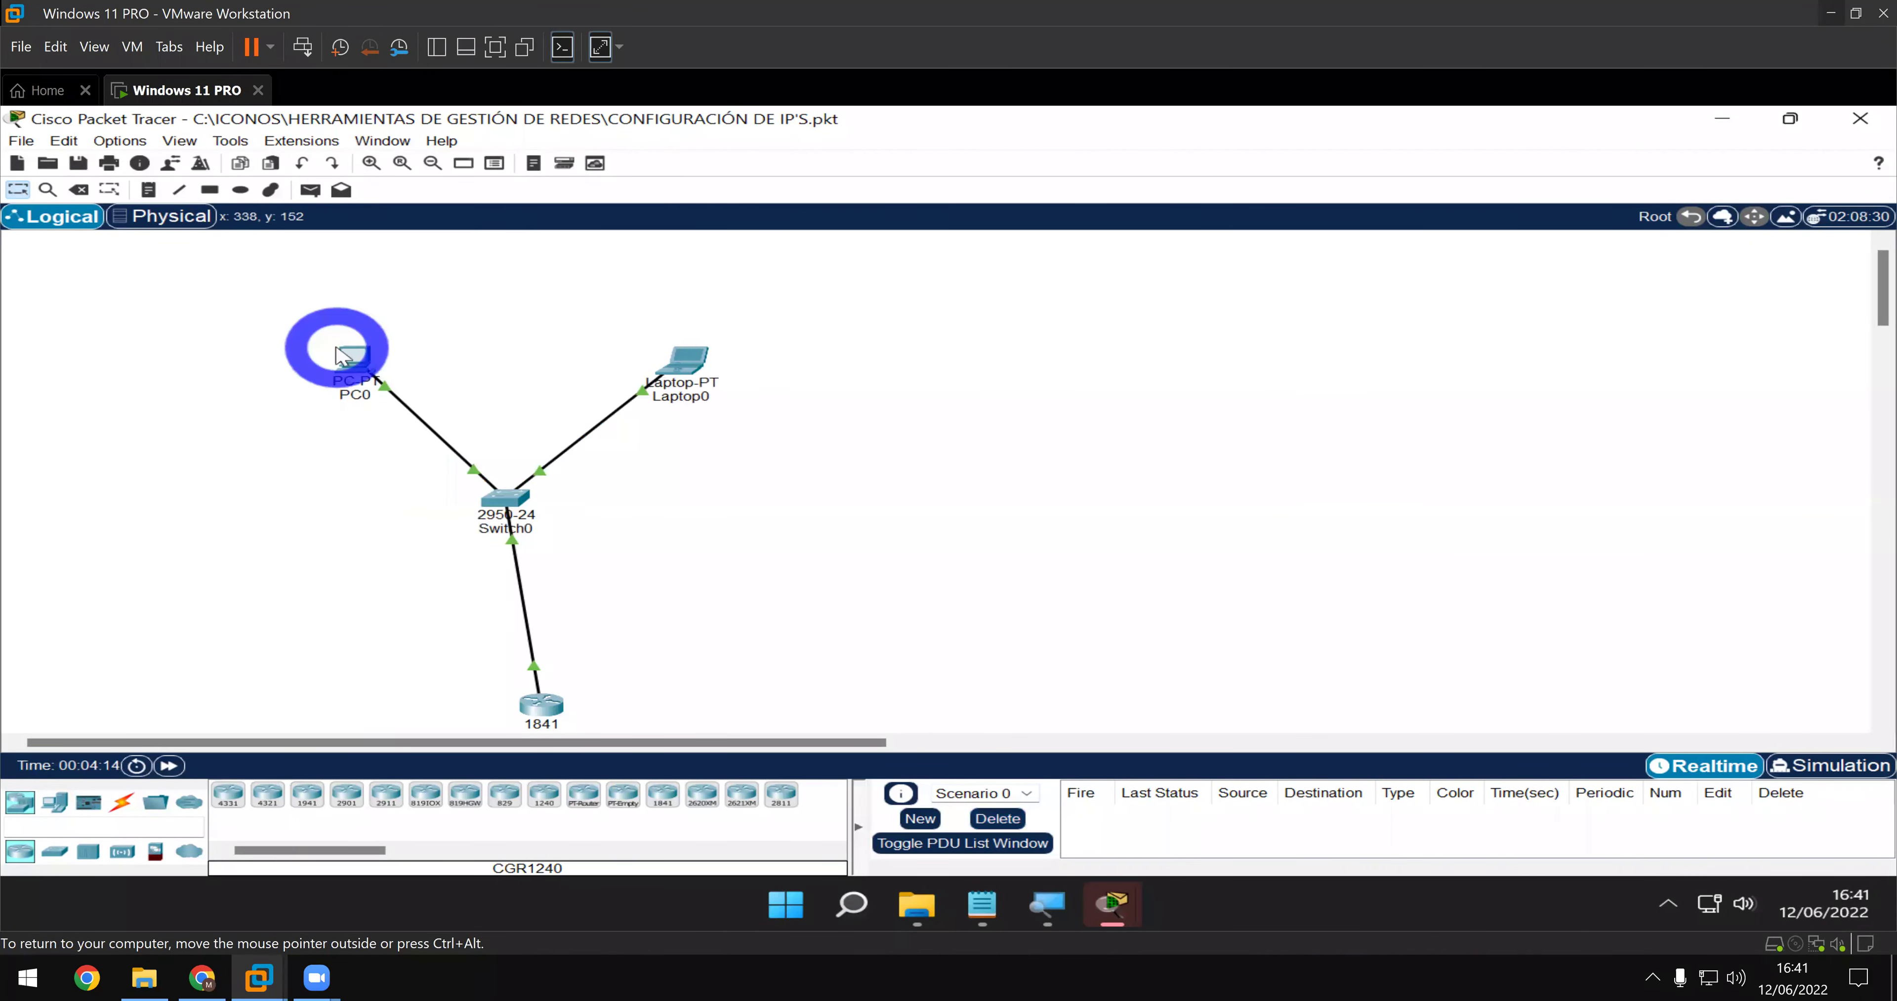
{"action": "left_click", "coordinate": [354, 366]}
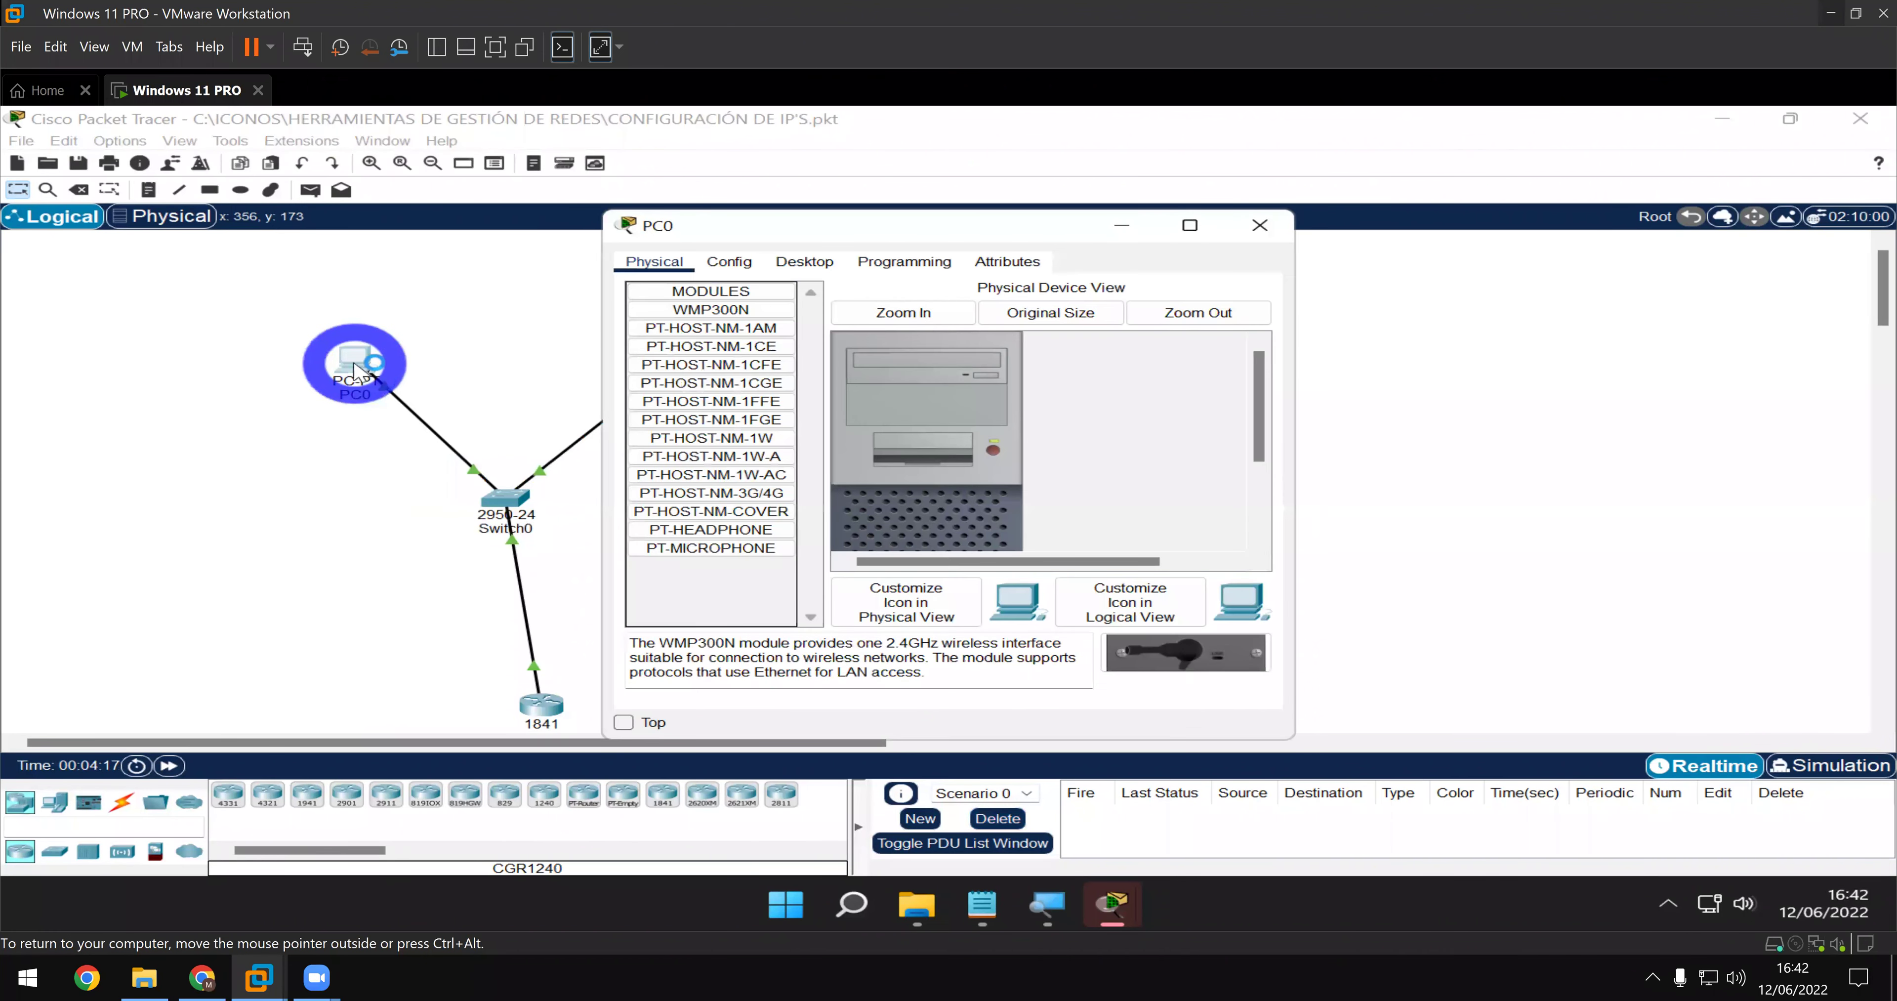
{"action": "left_click", "coordinate": [1071, 234]}
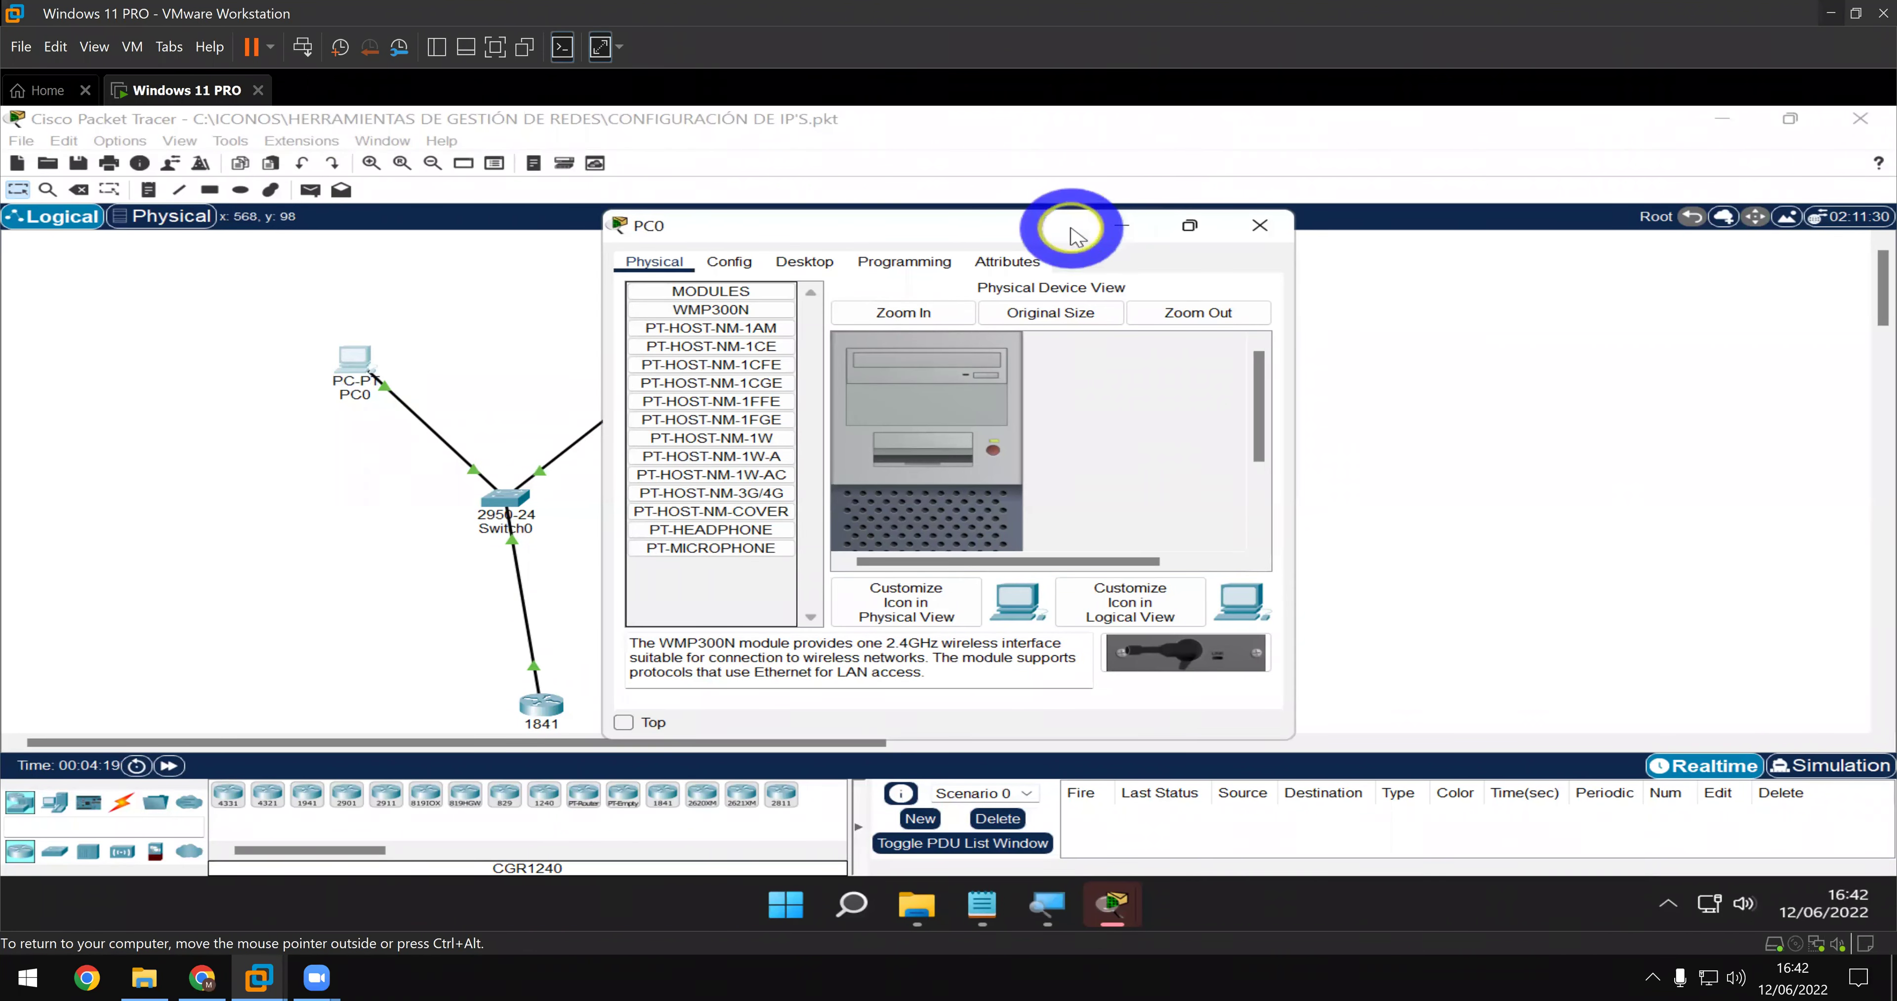
{"action": "double_click", "coordinate": [1071, 234]}
{"action": "left_click", "coordinate": [219, 150]}
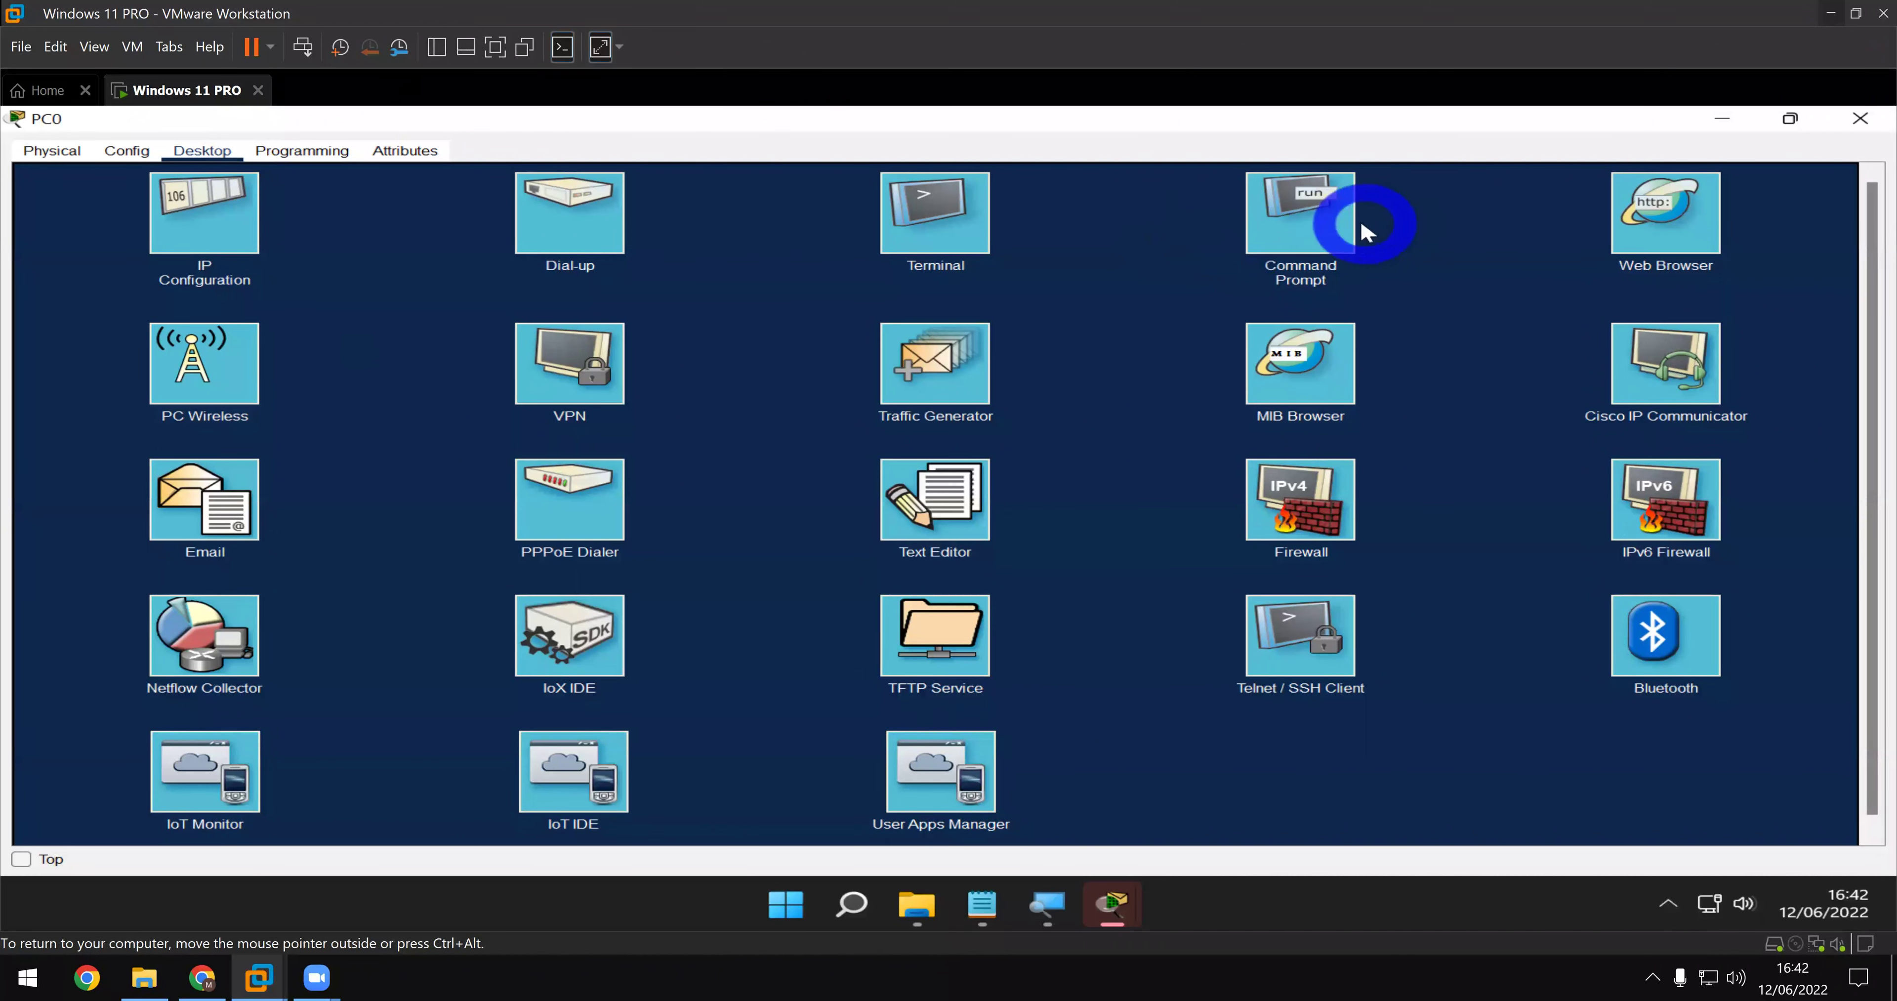
{"action": "left_click", "coordinate": [1314, 231]}
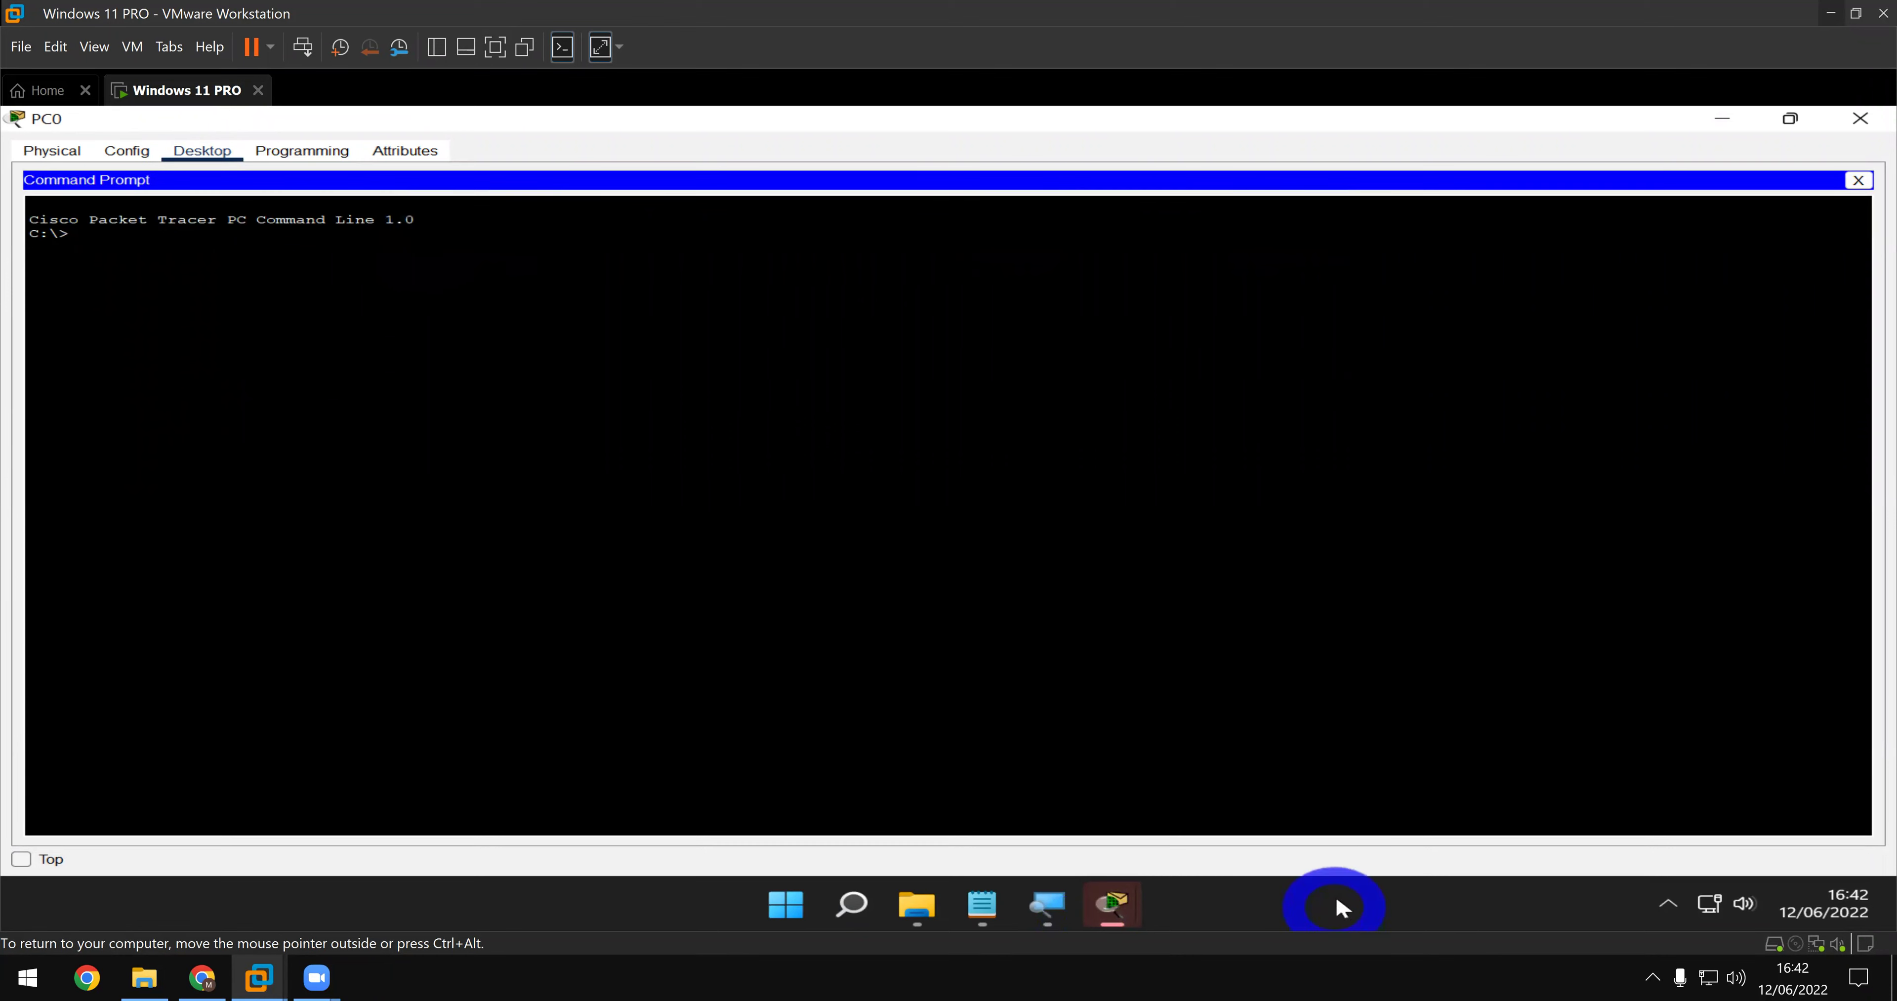
- Run IPCONFIG in the Windows virtual machine's own command prompt, and close that console
{"action": "key", "text": "super+r"}
{"action": "type", "text": "CMD"}
{"action": "key", "text": "Return"}
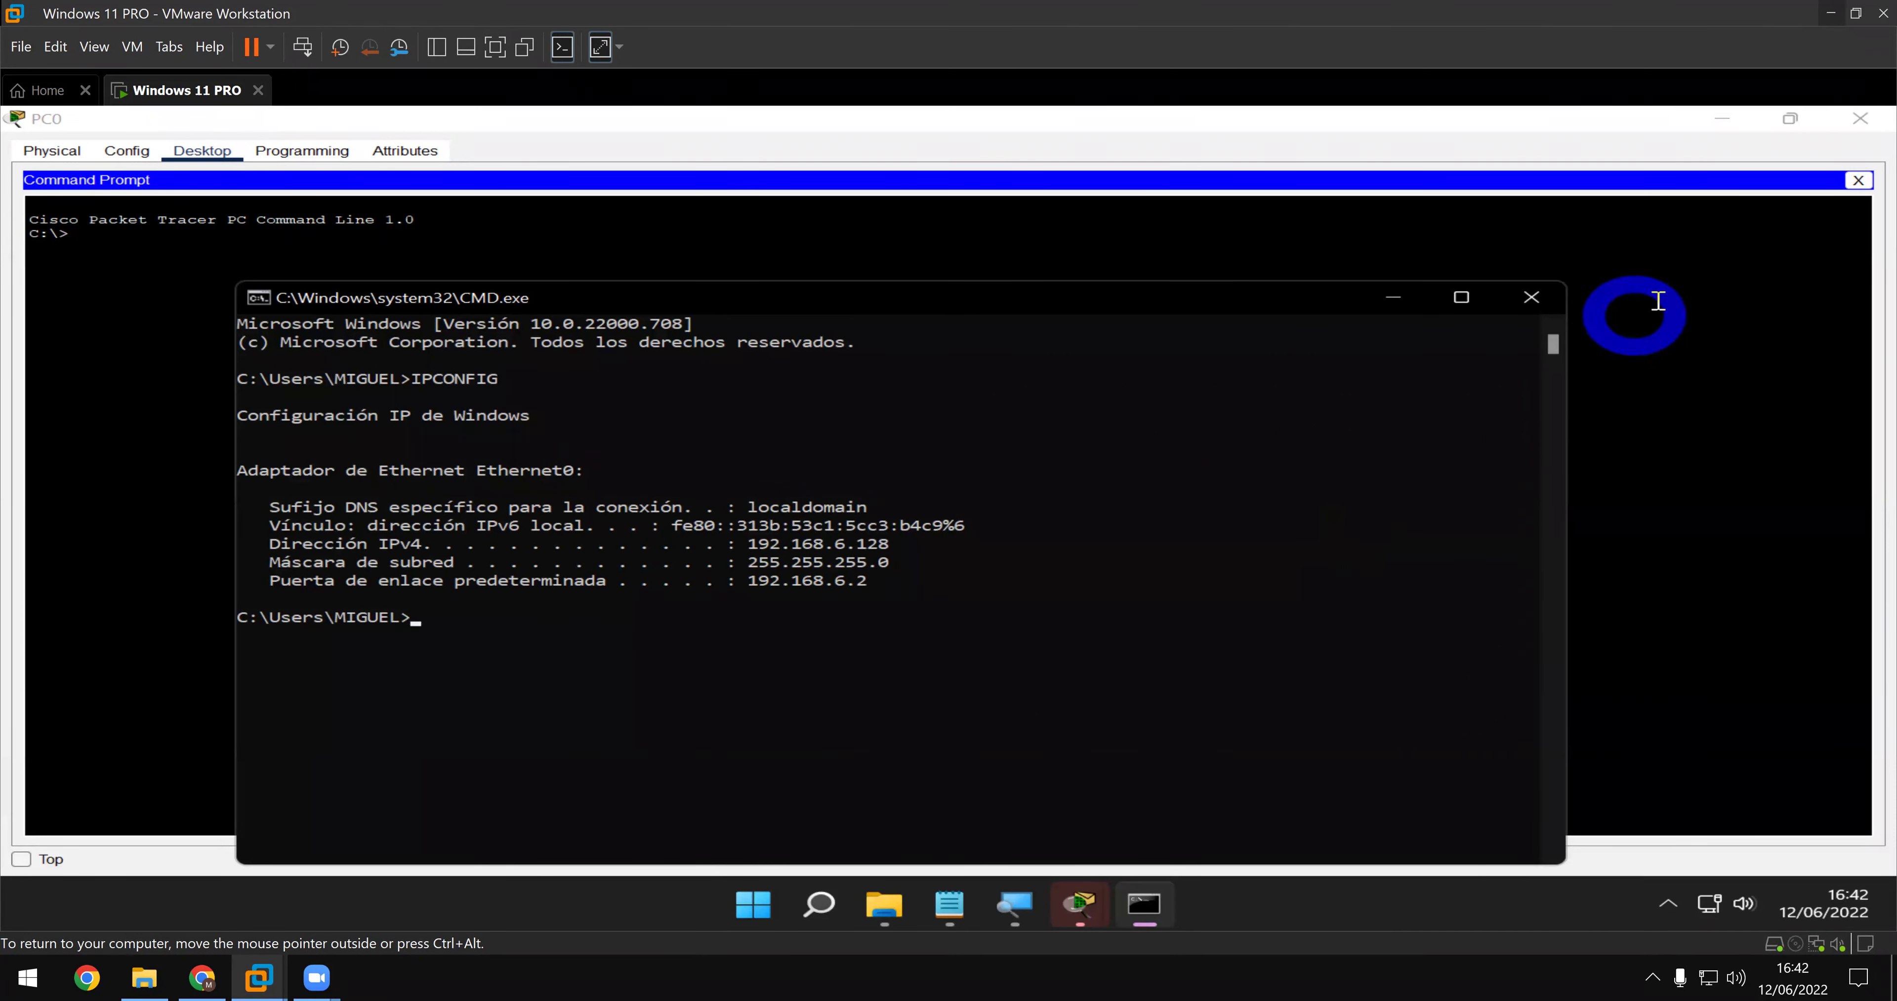
{"action": "left_click", "coordinate": [1564, 297]}
- Run IPCONFIG in PC0's Command Prompt to check its addressing, and close PC0's device window
{"action": "left_click", "coordinate": [291, 263]}
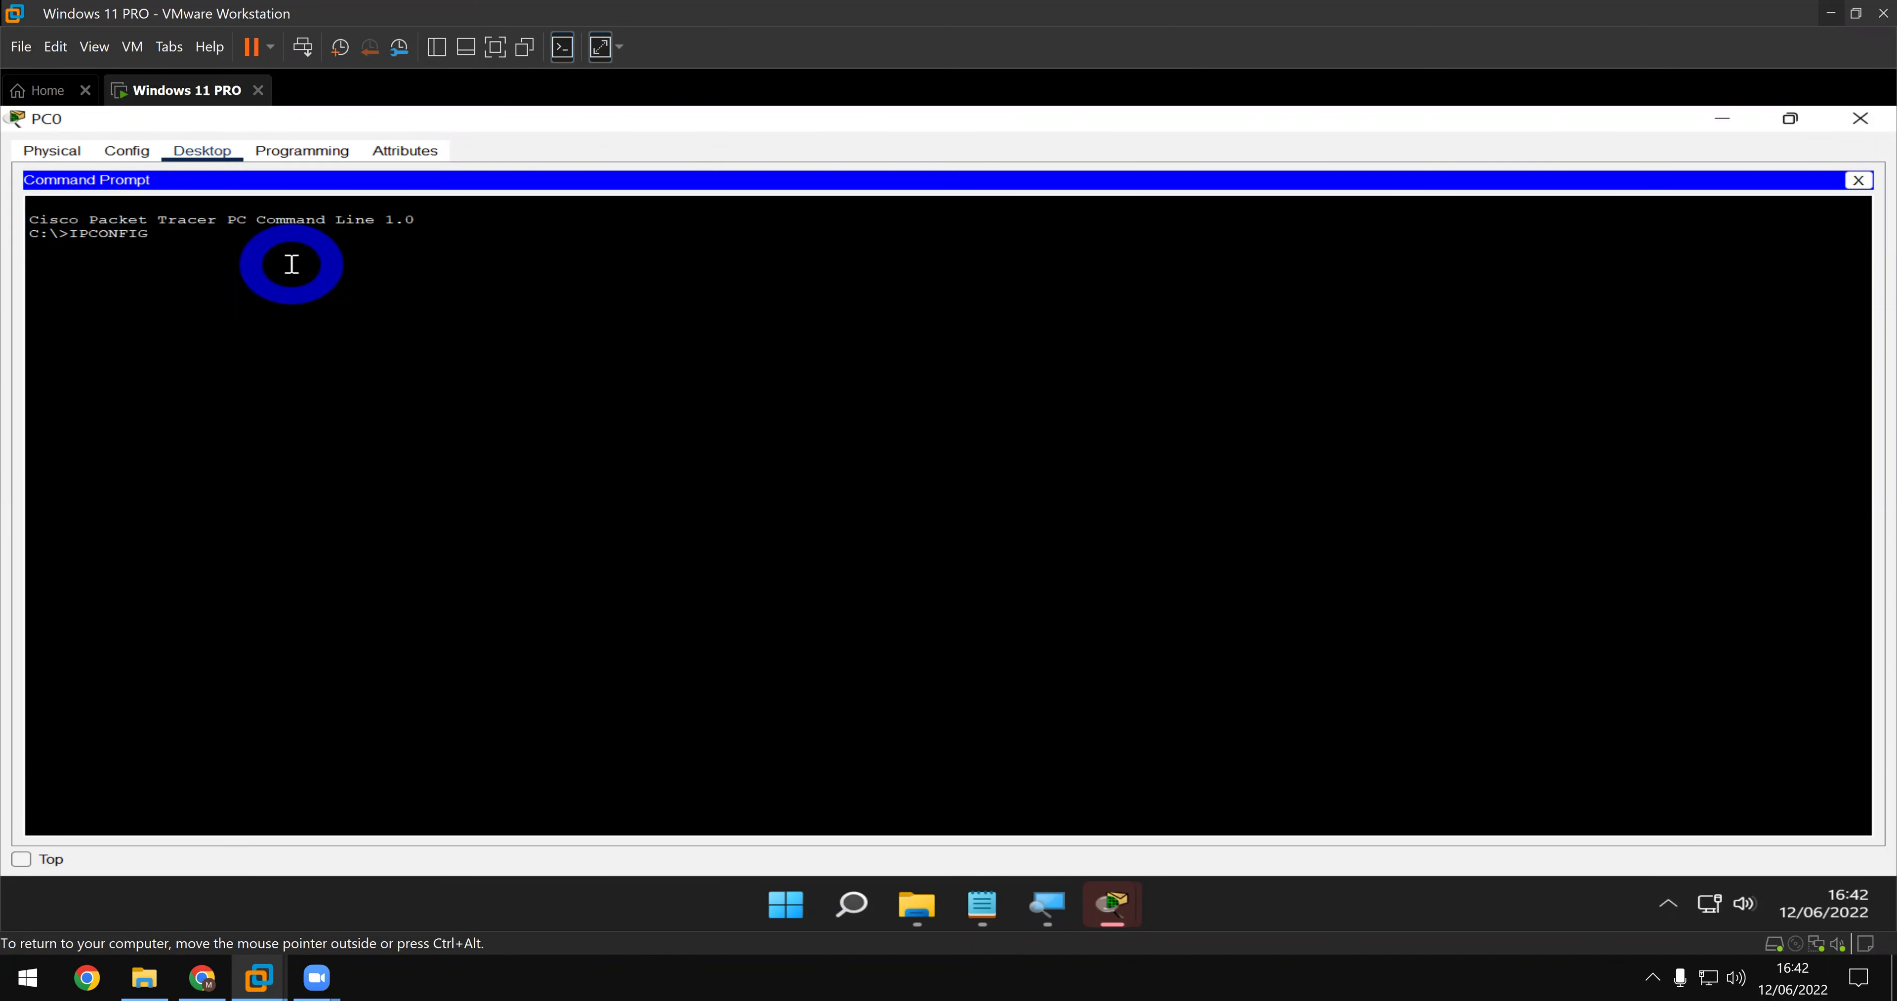
{"action": "key", "text": "Return"}
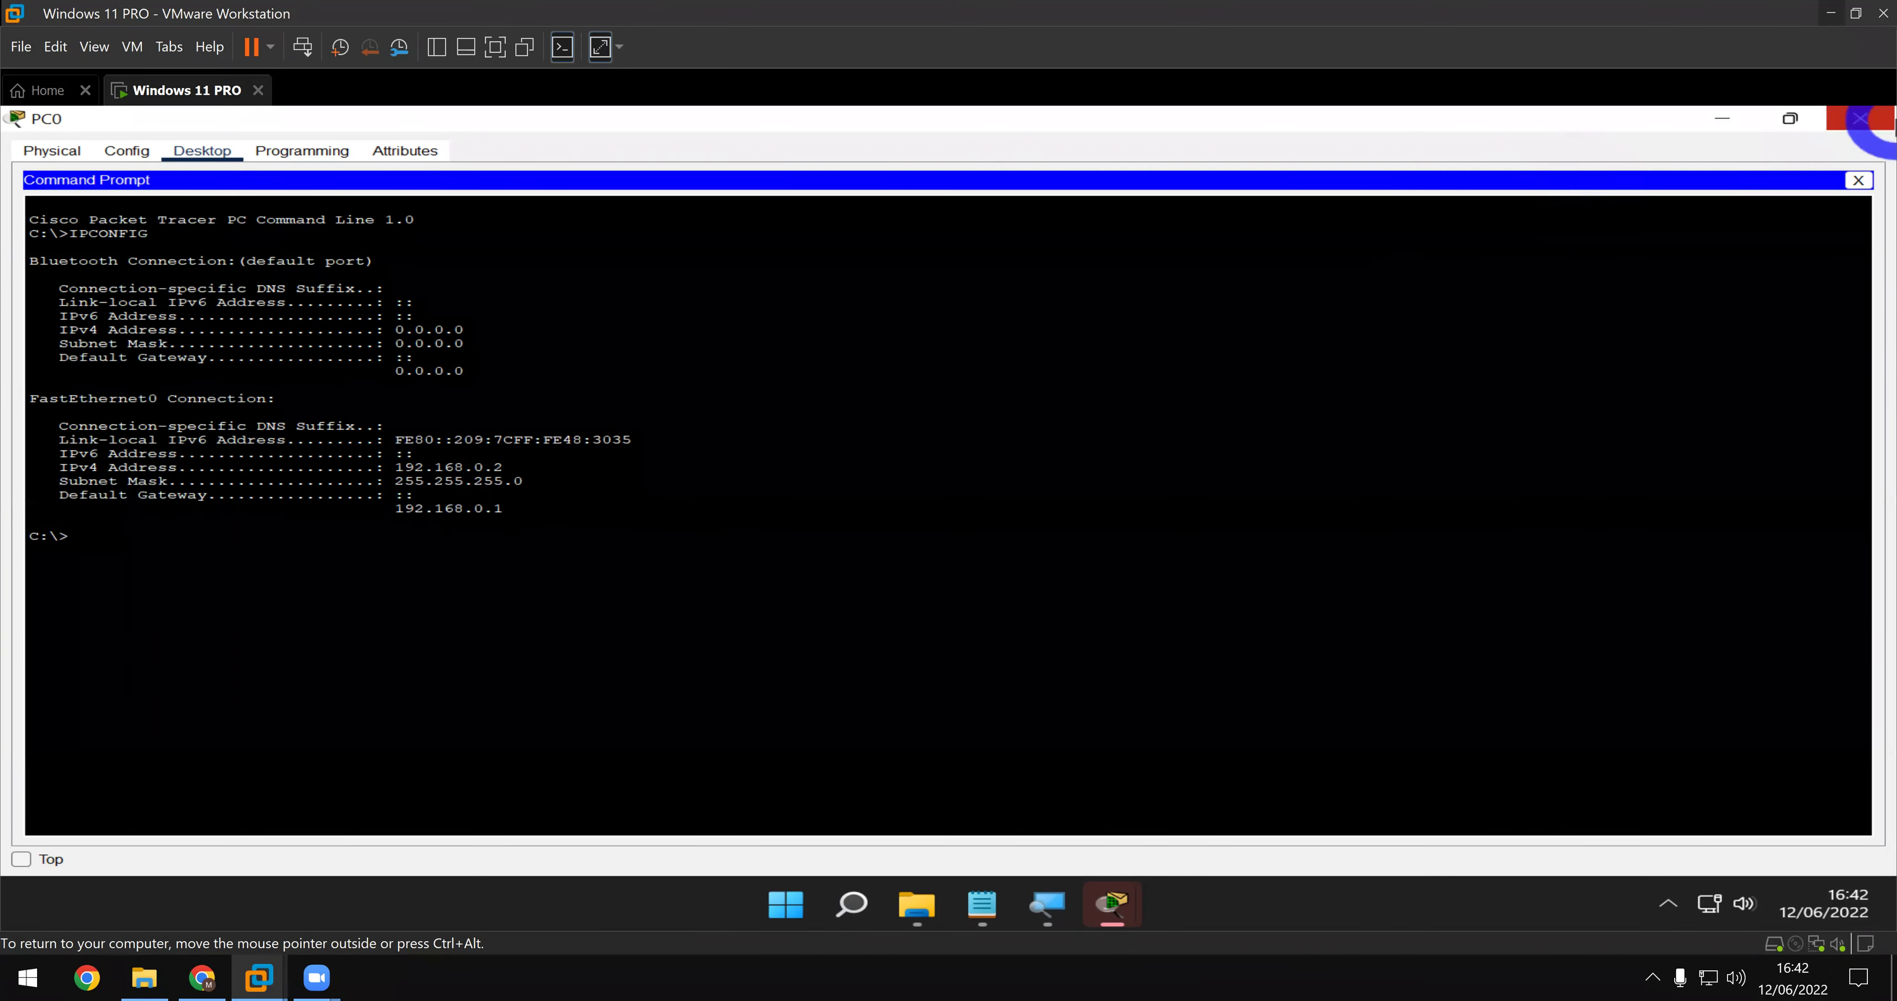
{"action": "left_click", "coordinate": [1879, 121]}
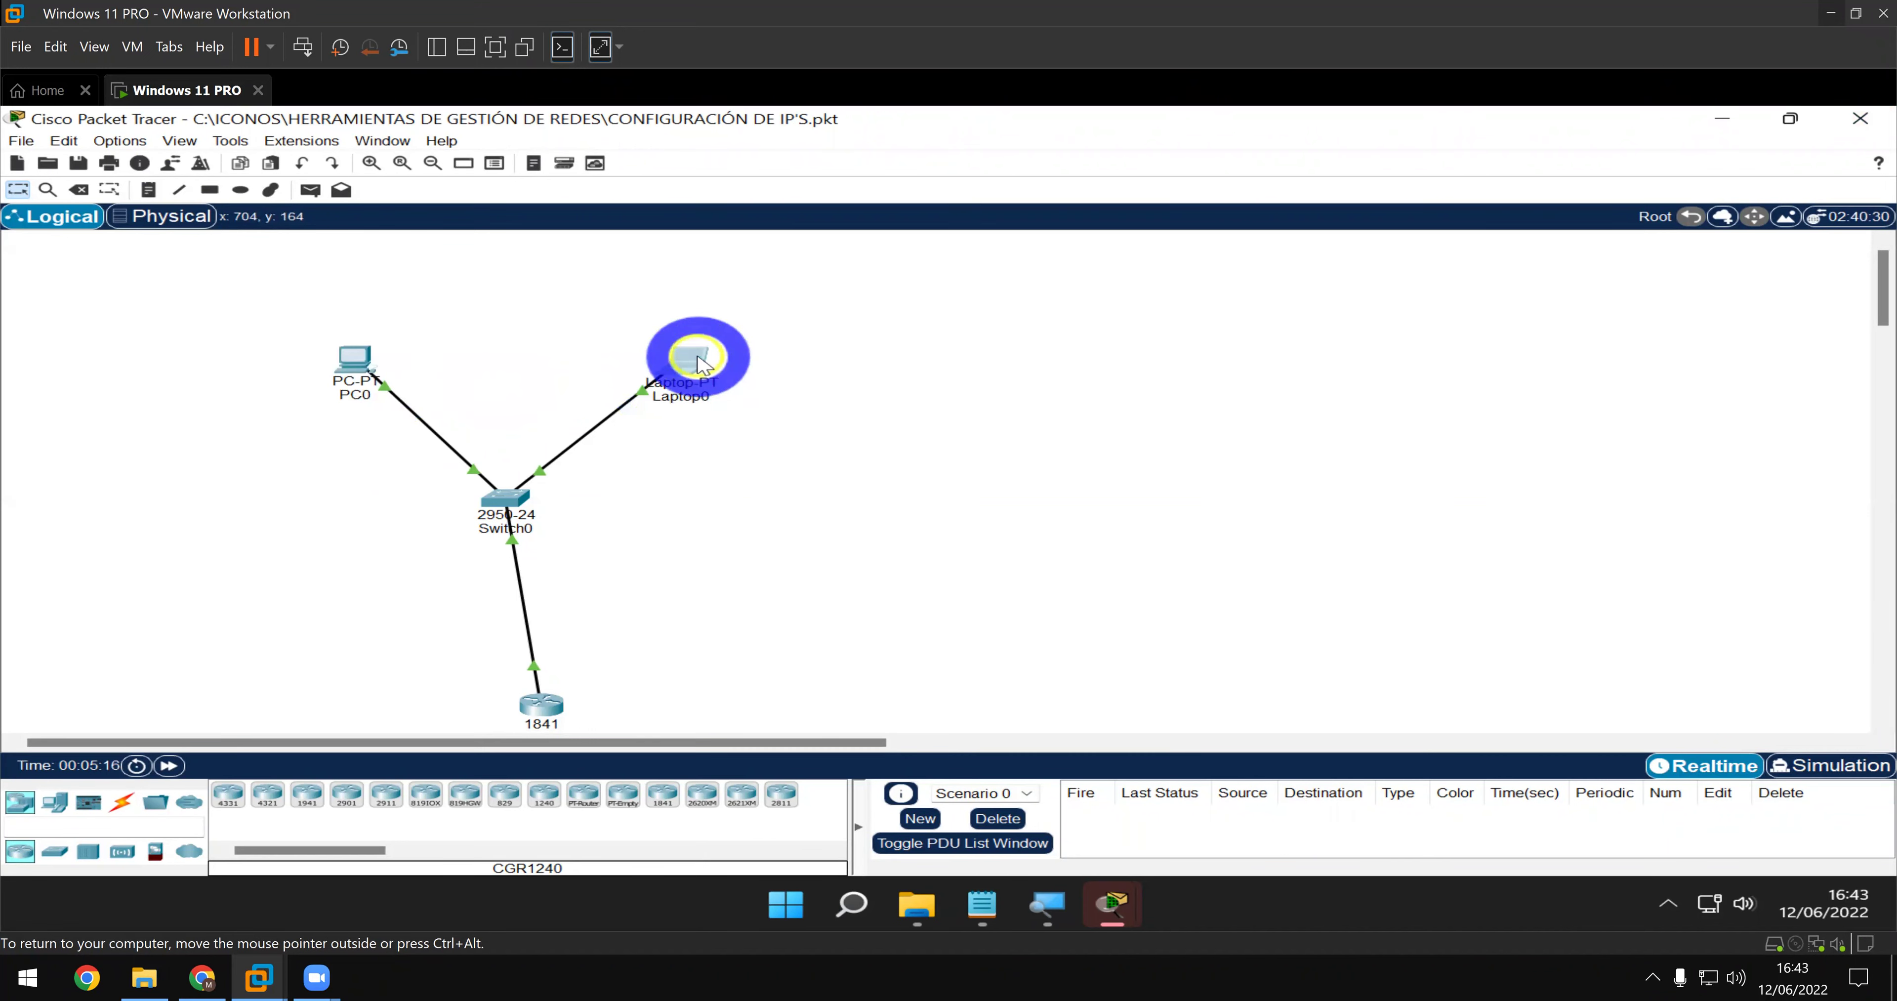
- Run IPCONFIG in Laptop0's Command Prompt to check its addressing, and close Laptop0's device window
{"action": "left_click", "coordinate": [683, 377]}
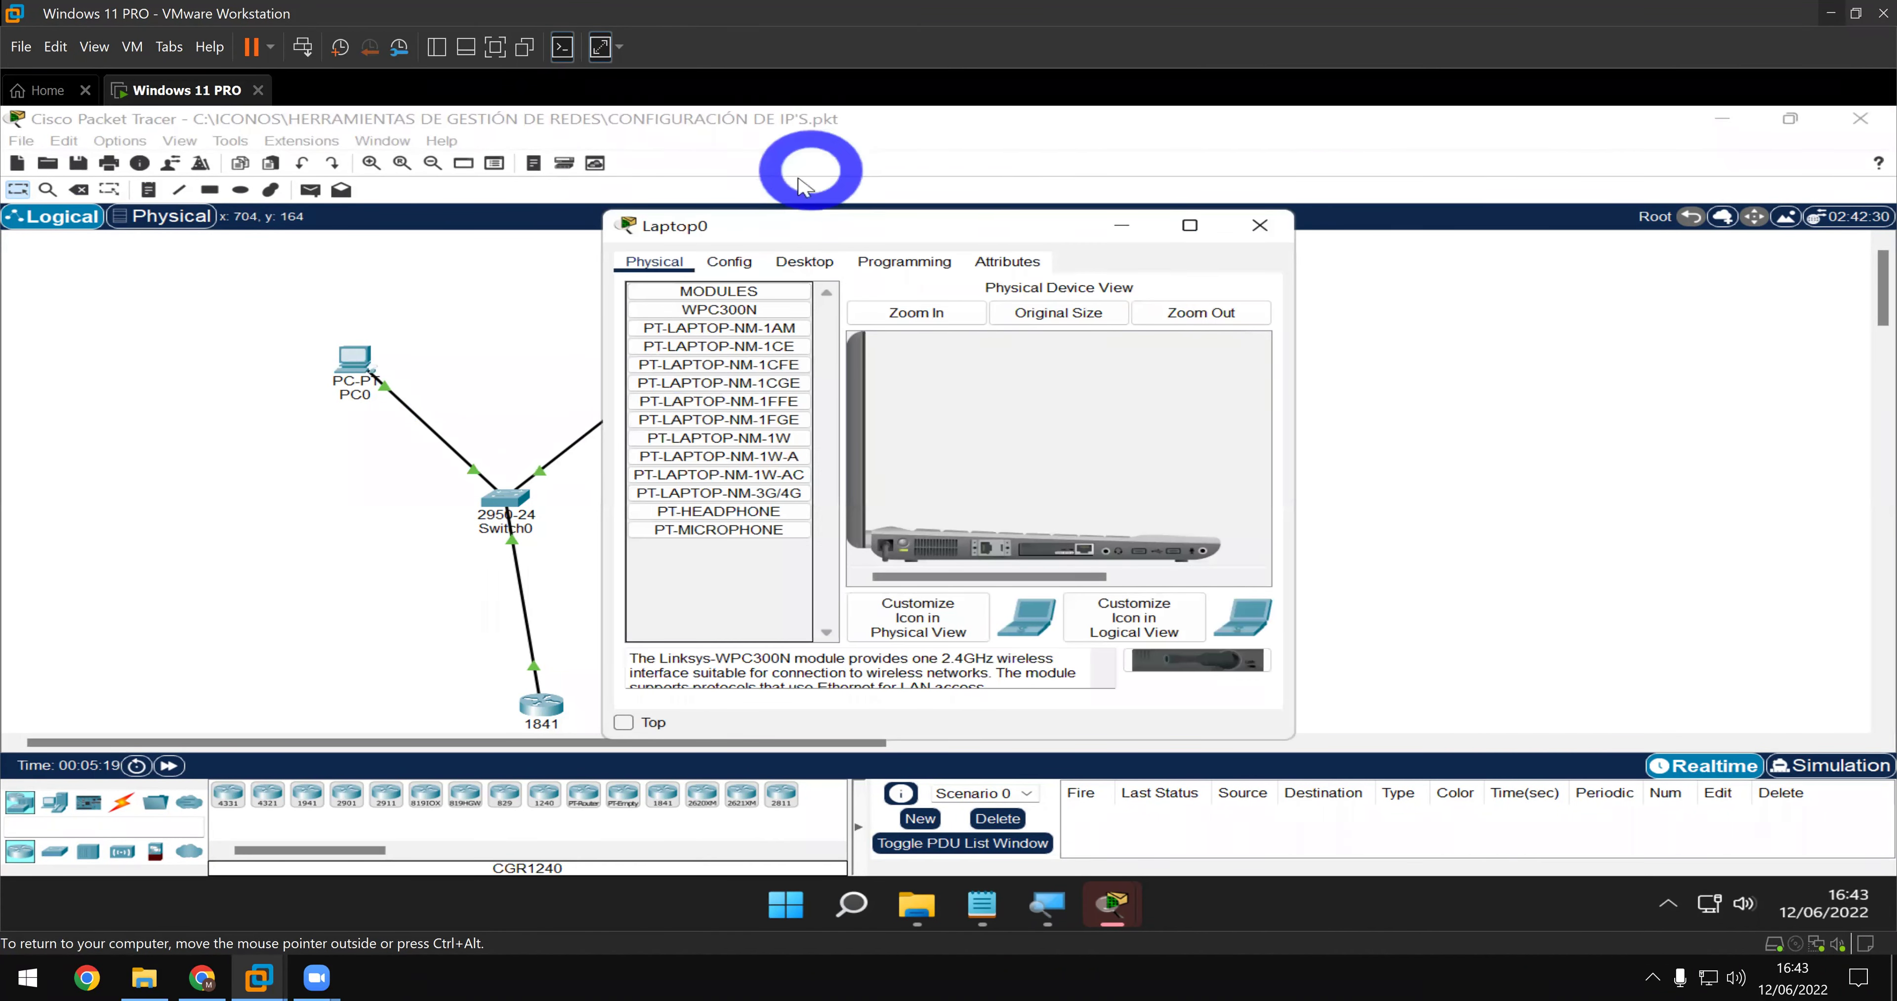
{"action": "left_click", "coordinate": [830, 274]}
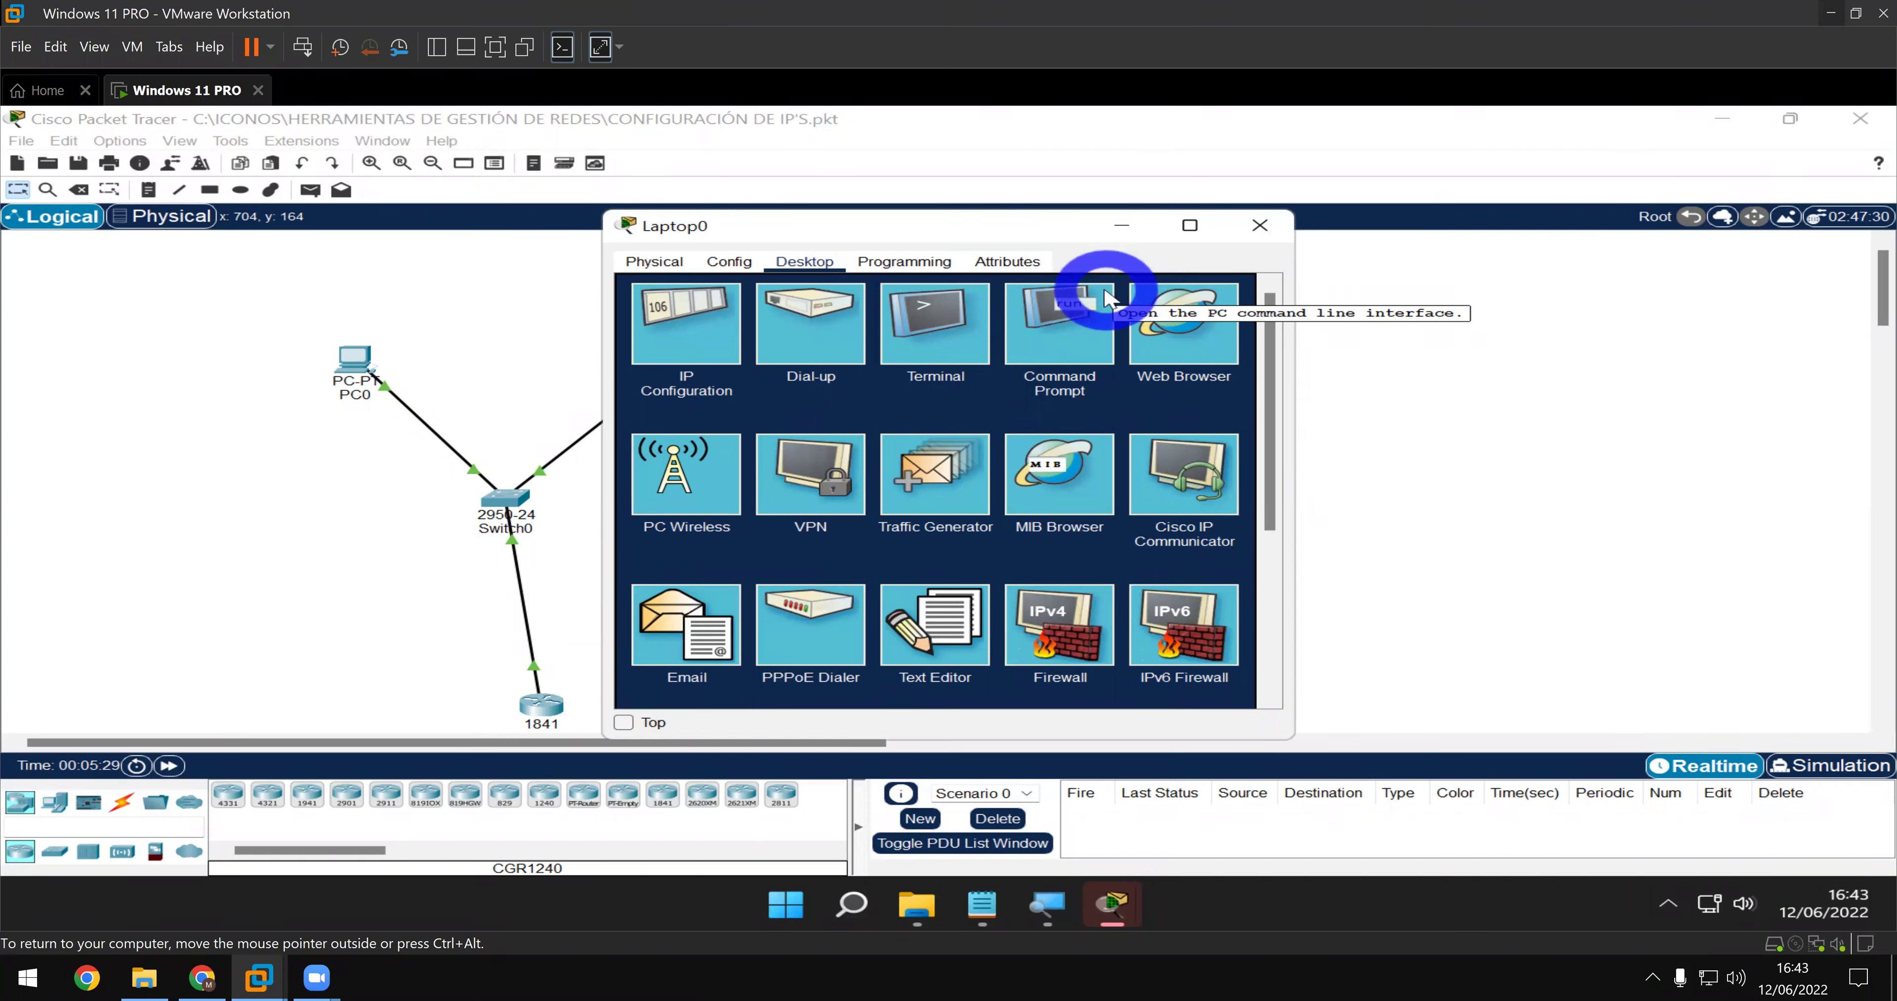
{"action": "left_click", "coordinate": [1076, 304]}
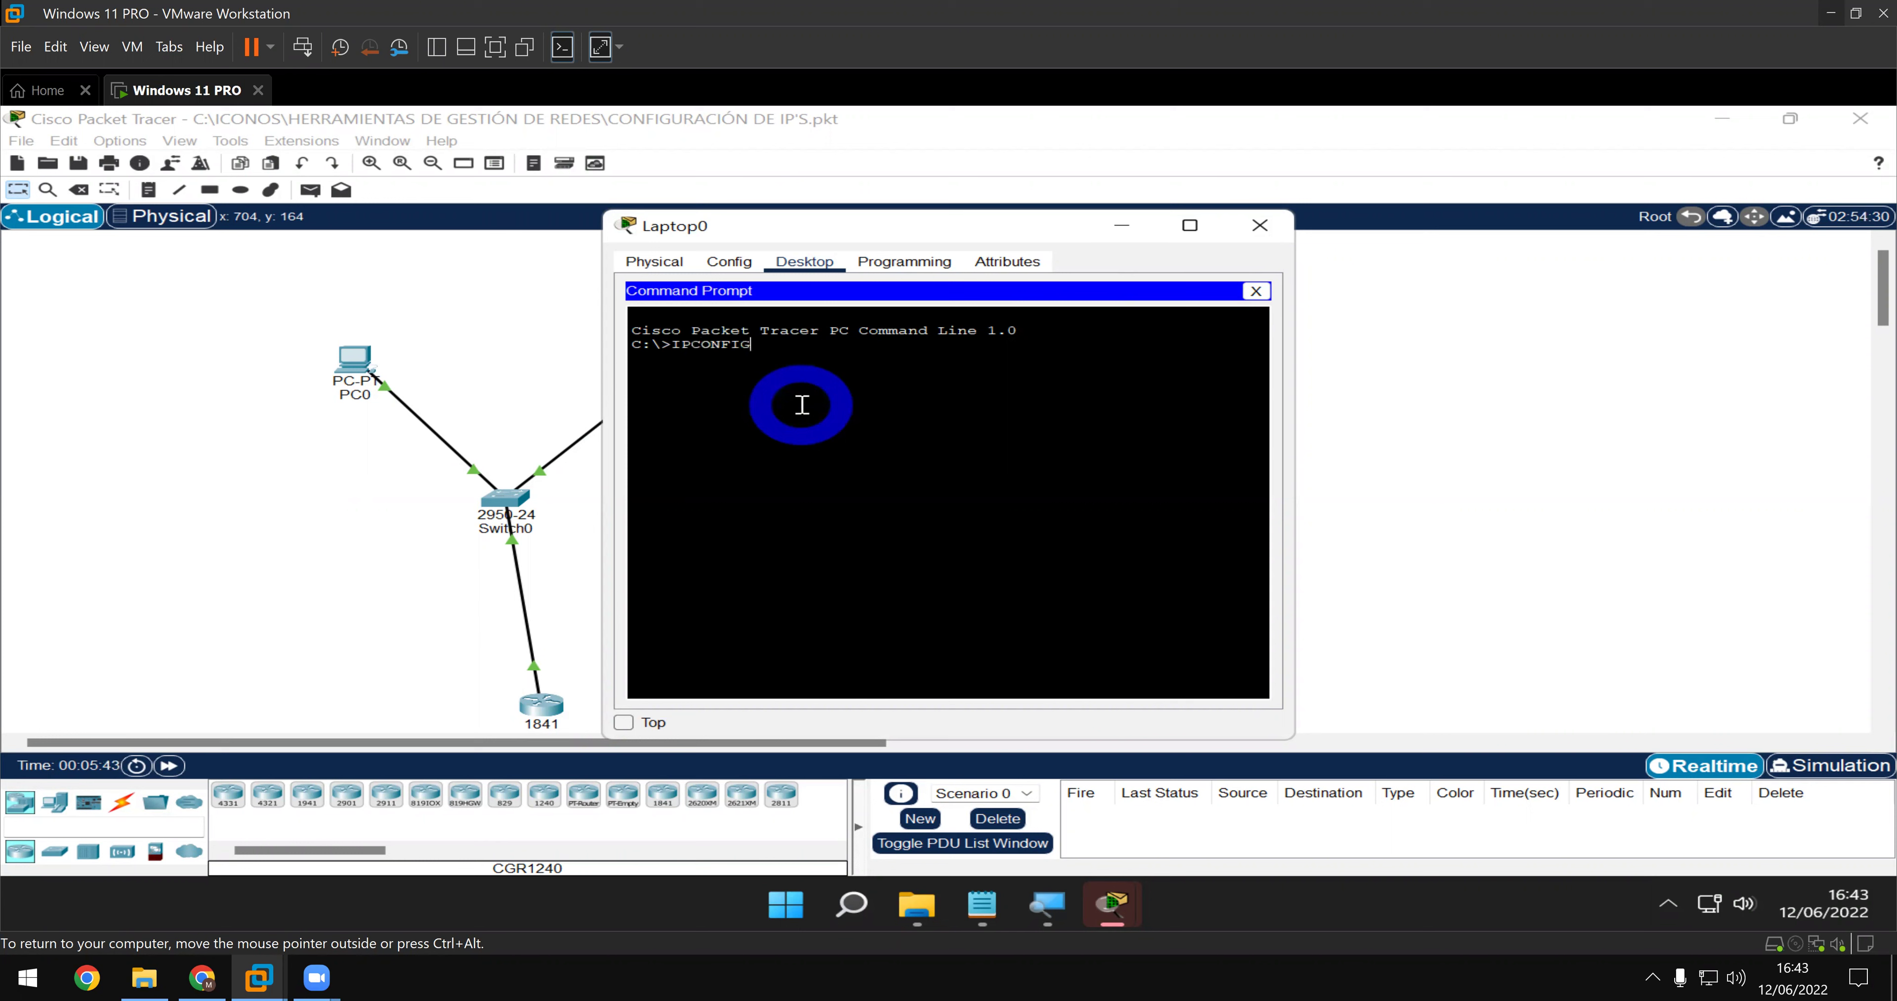
{"action": "key", "text": "Return"}
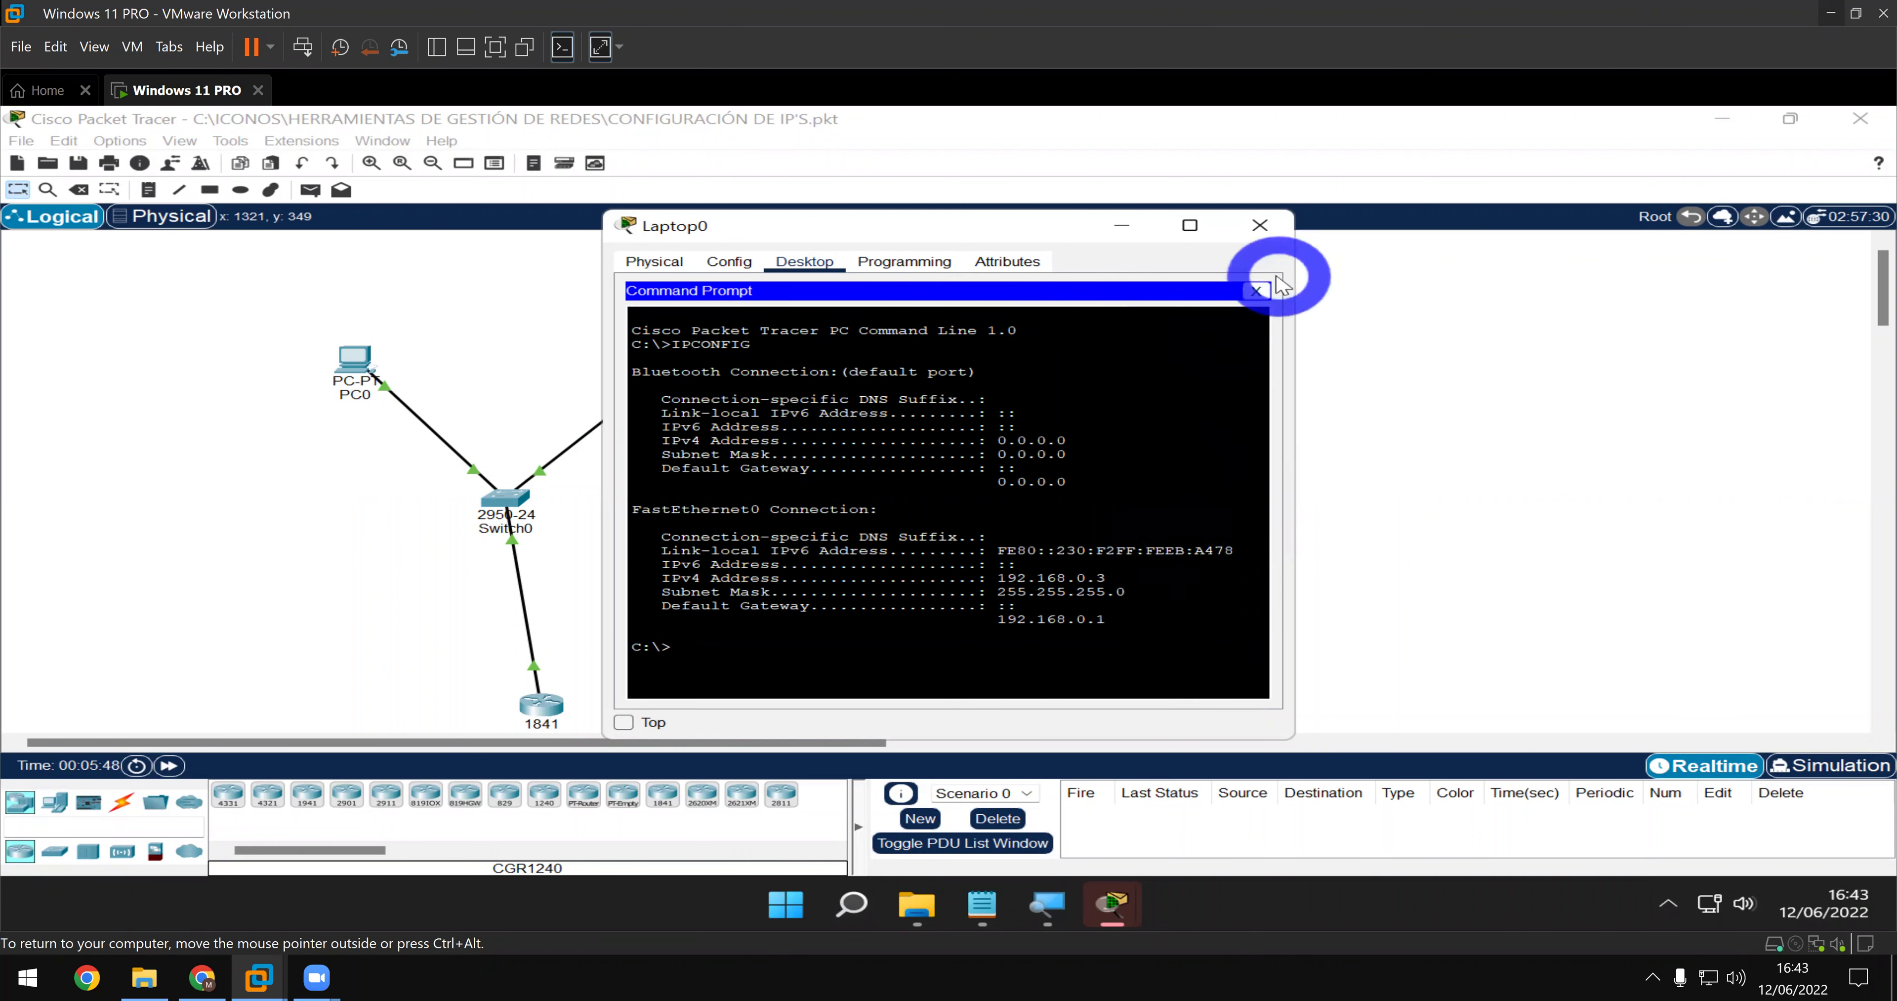
{"action": "left_click", "coordinate": [1262, 290]}
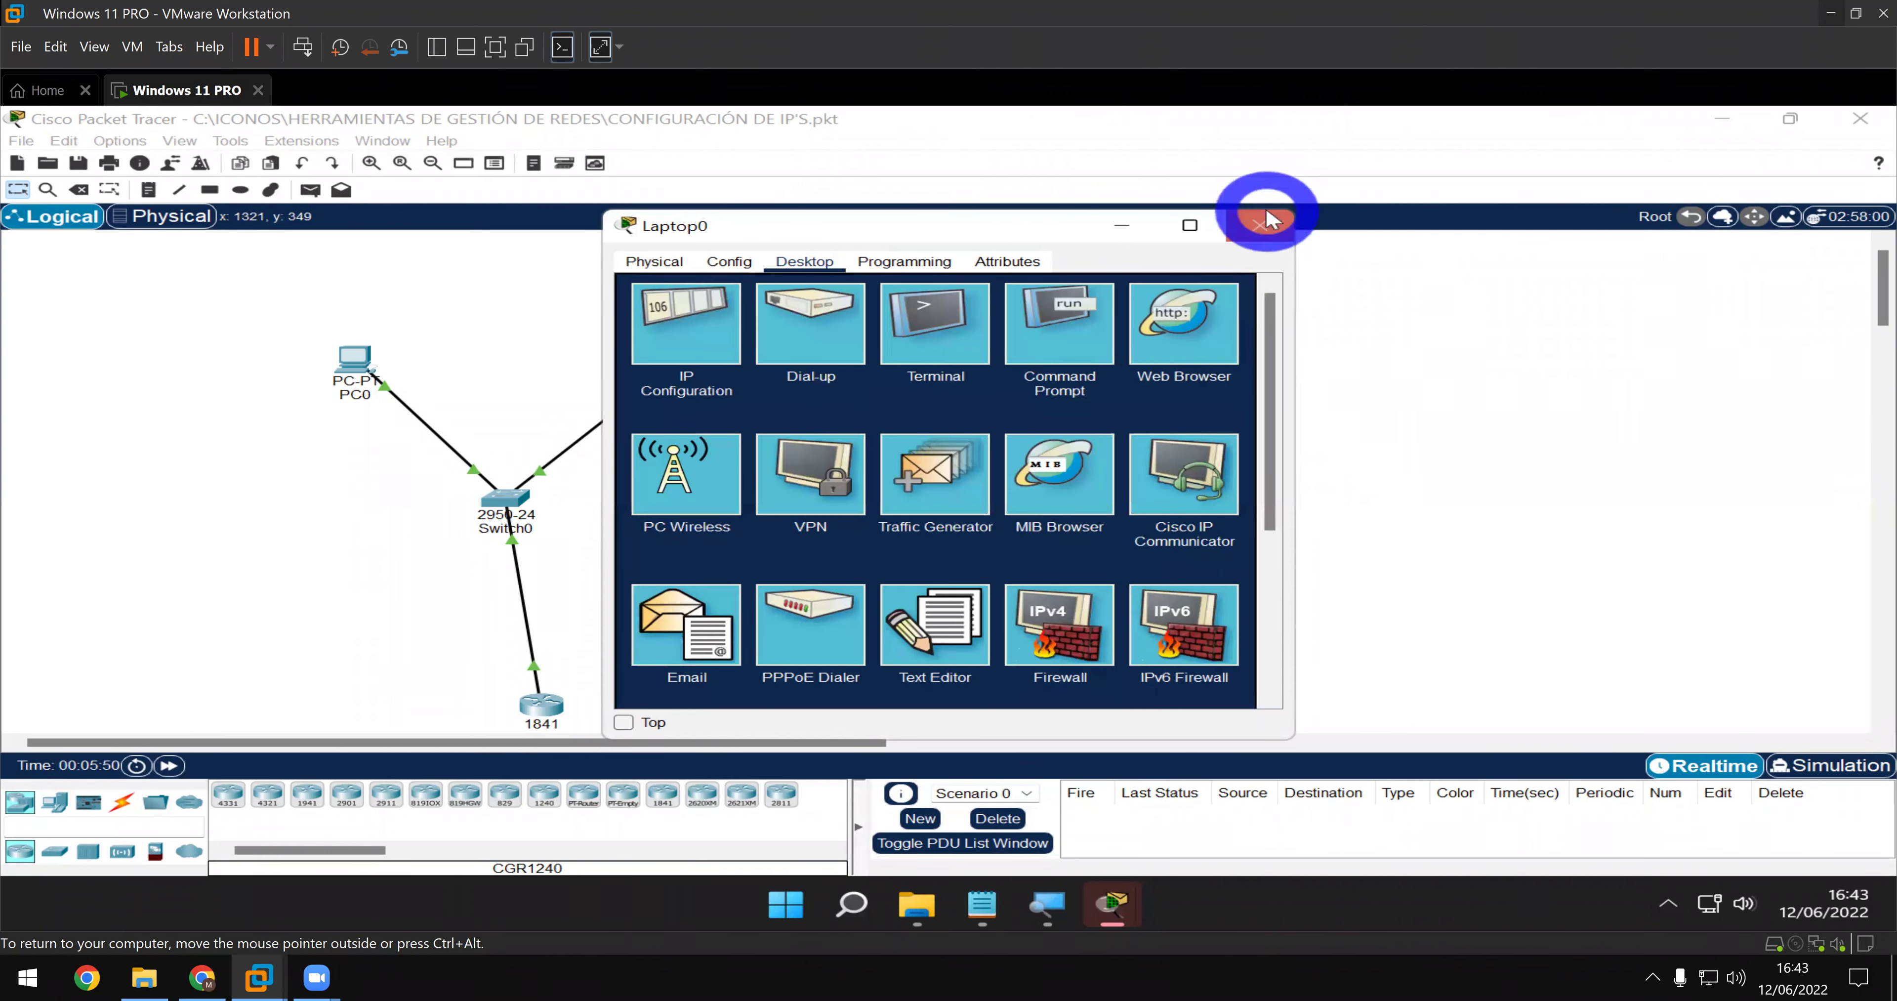
{"action": "left_click", "coordinate": [1260, 224]}
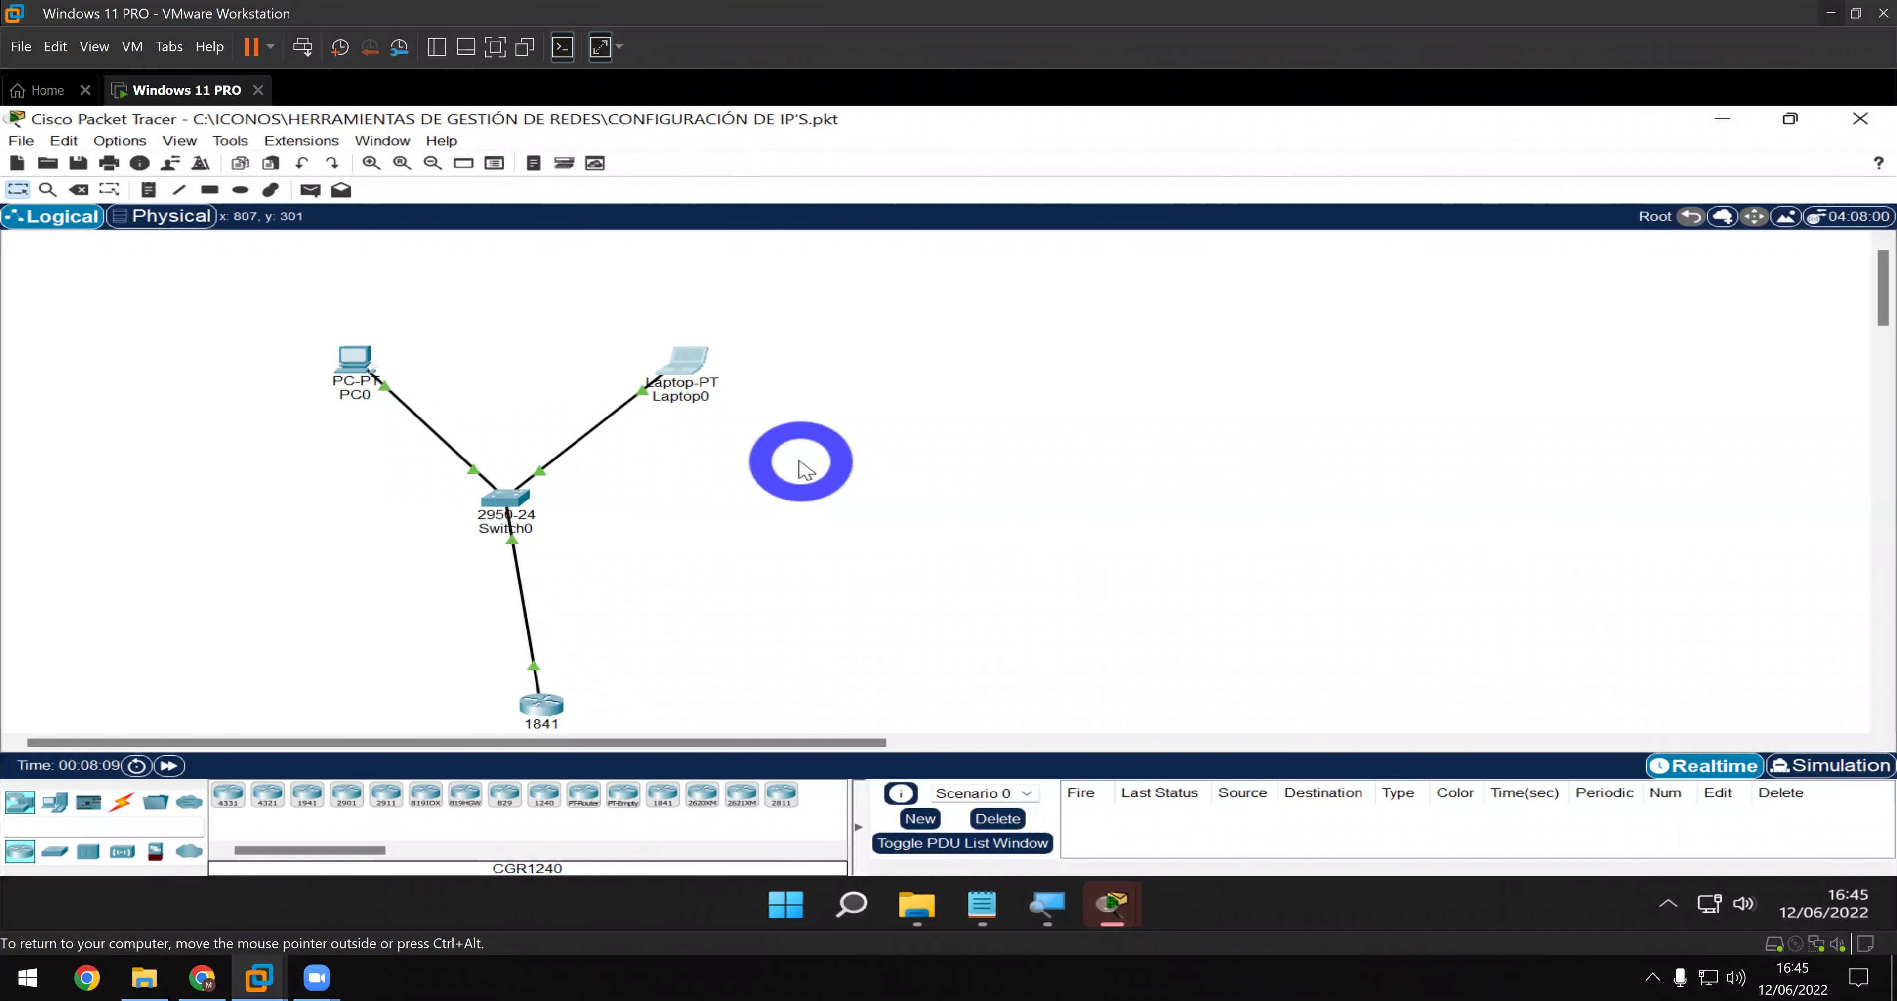
- Send a simple PDU from Laptop0 to Router0 to retest the connection between them
{"action": "left_click", "coordinate": [865, 433]}
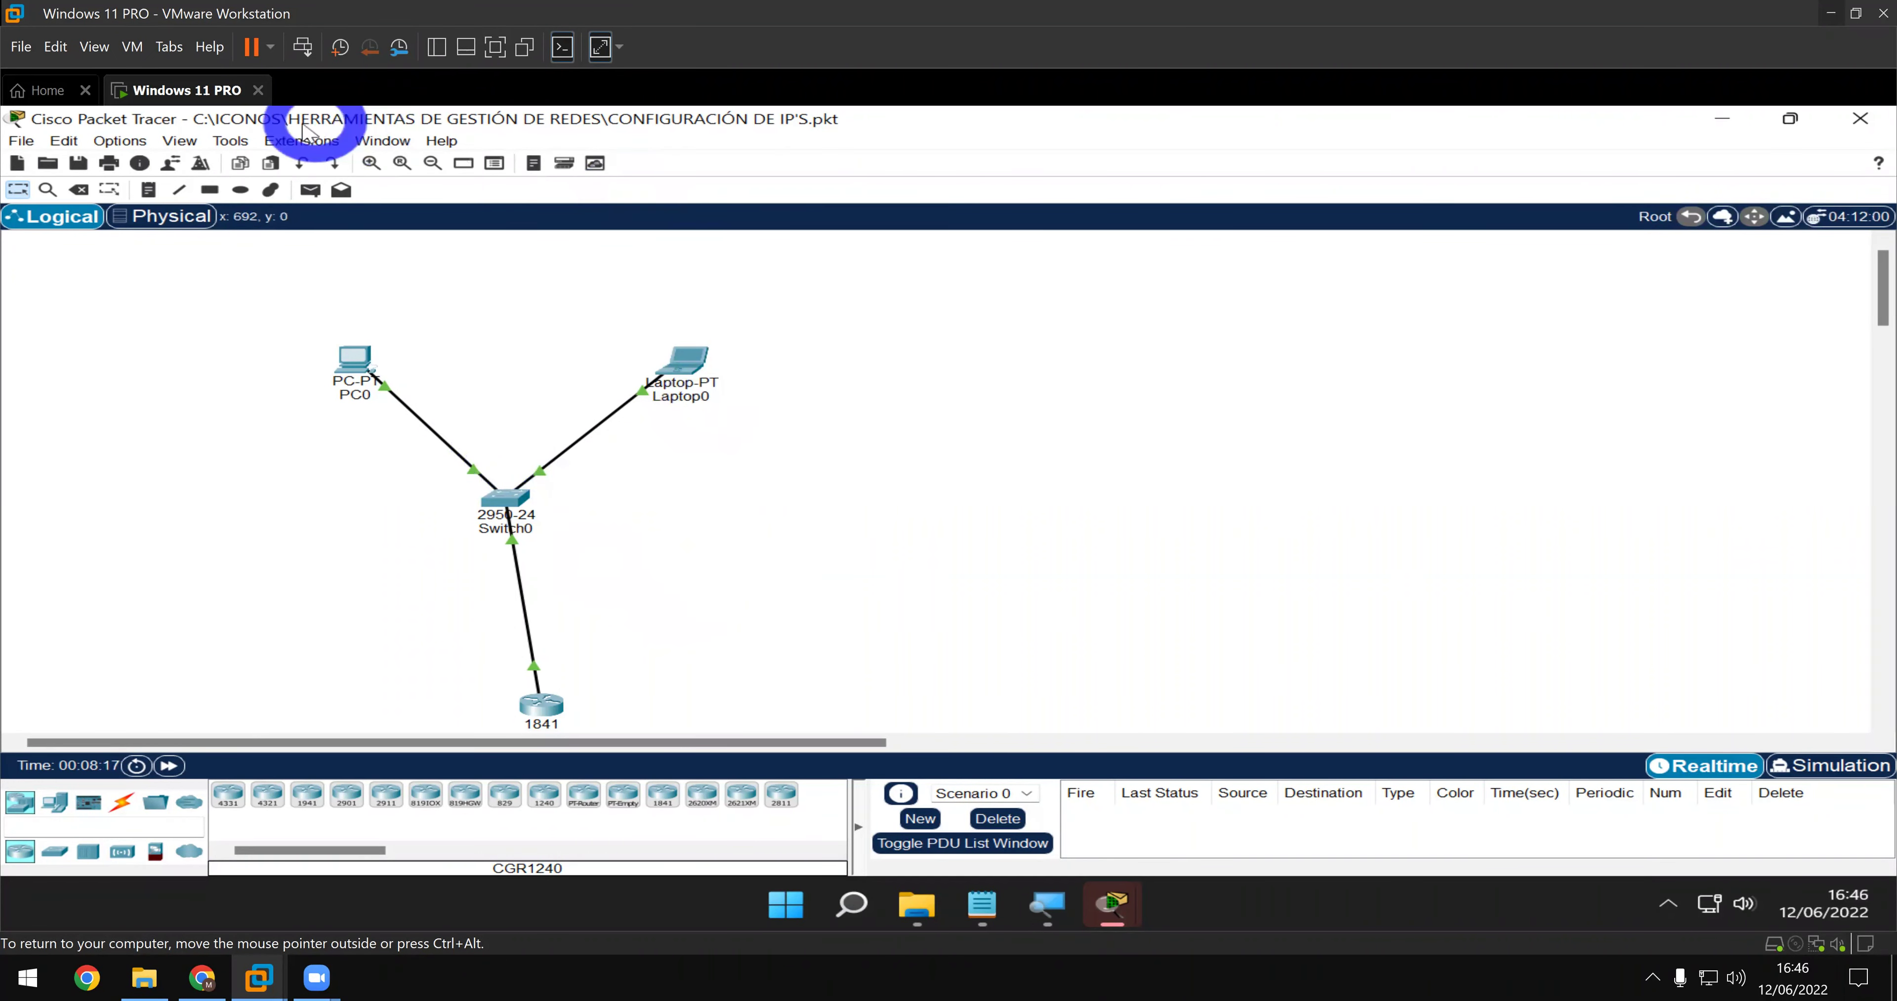
{"action": "left_click", "coordinate": [310, 190]}
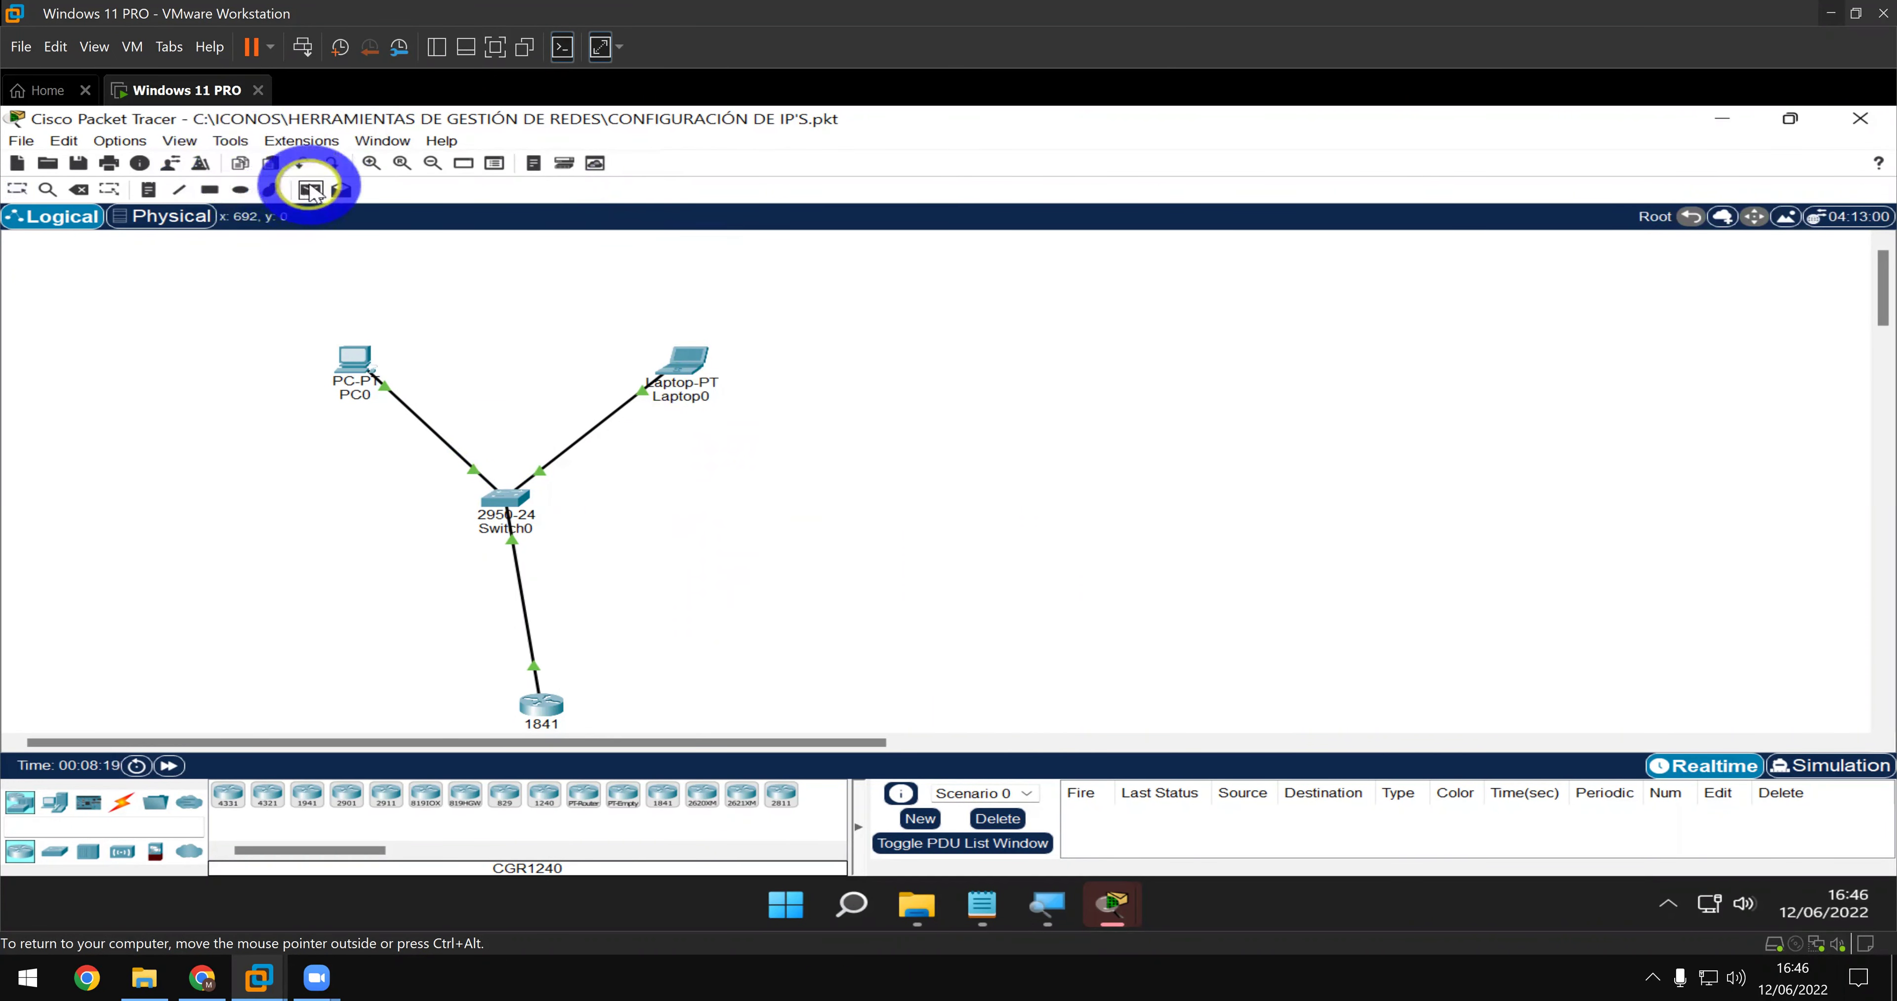
{"action": "left_click", "coordinate": [678, 364]}
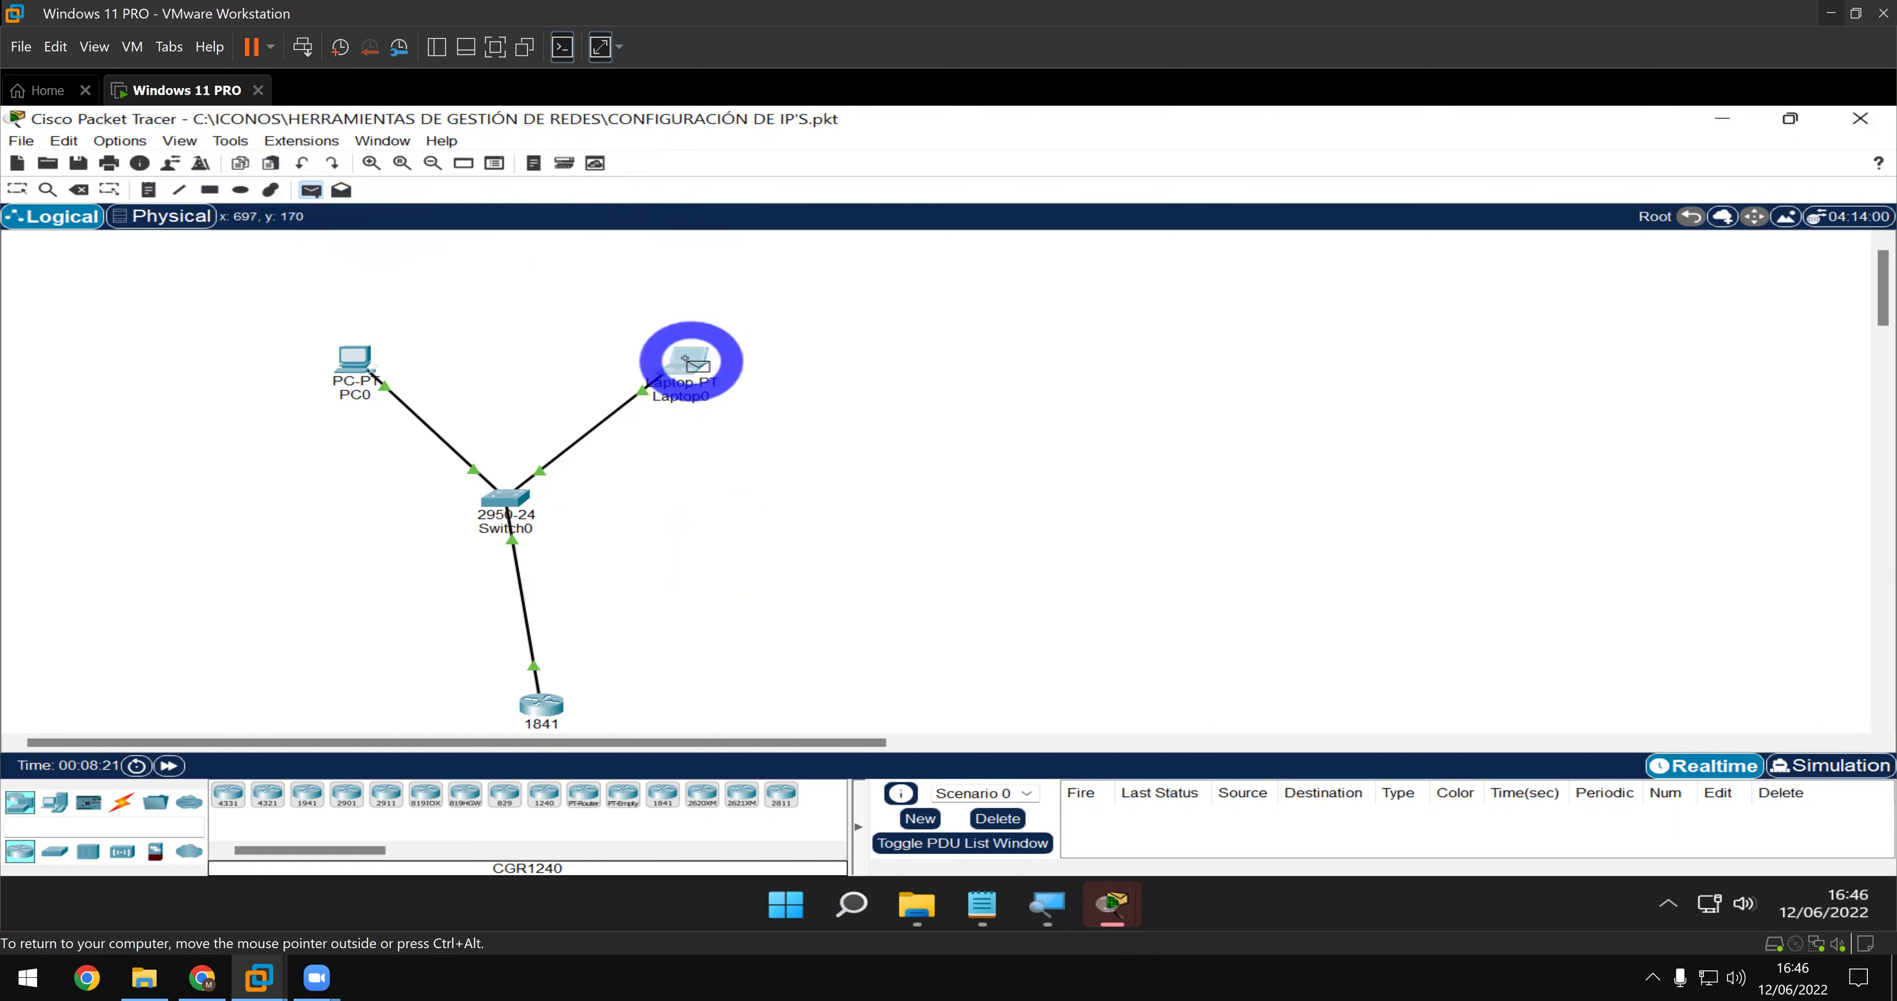
{"action": "left_click", "coordinate": [543, 710]}
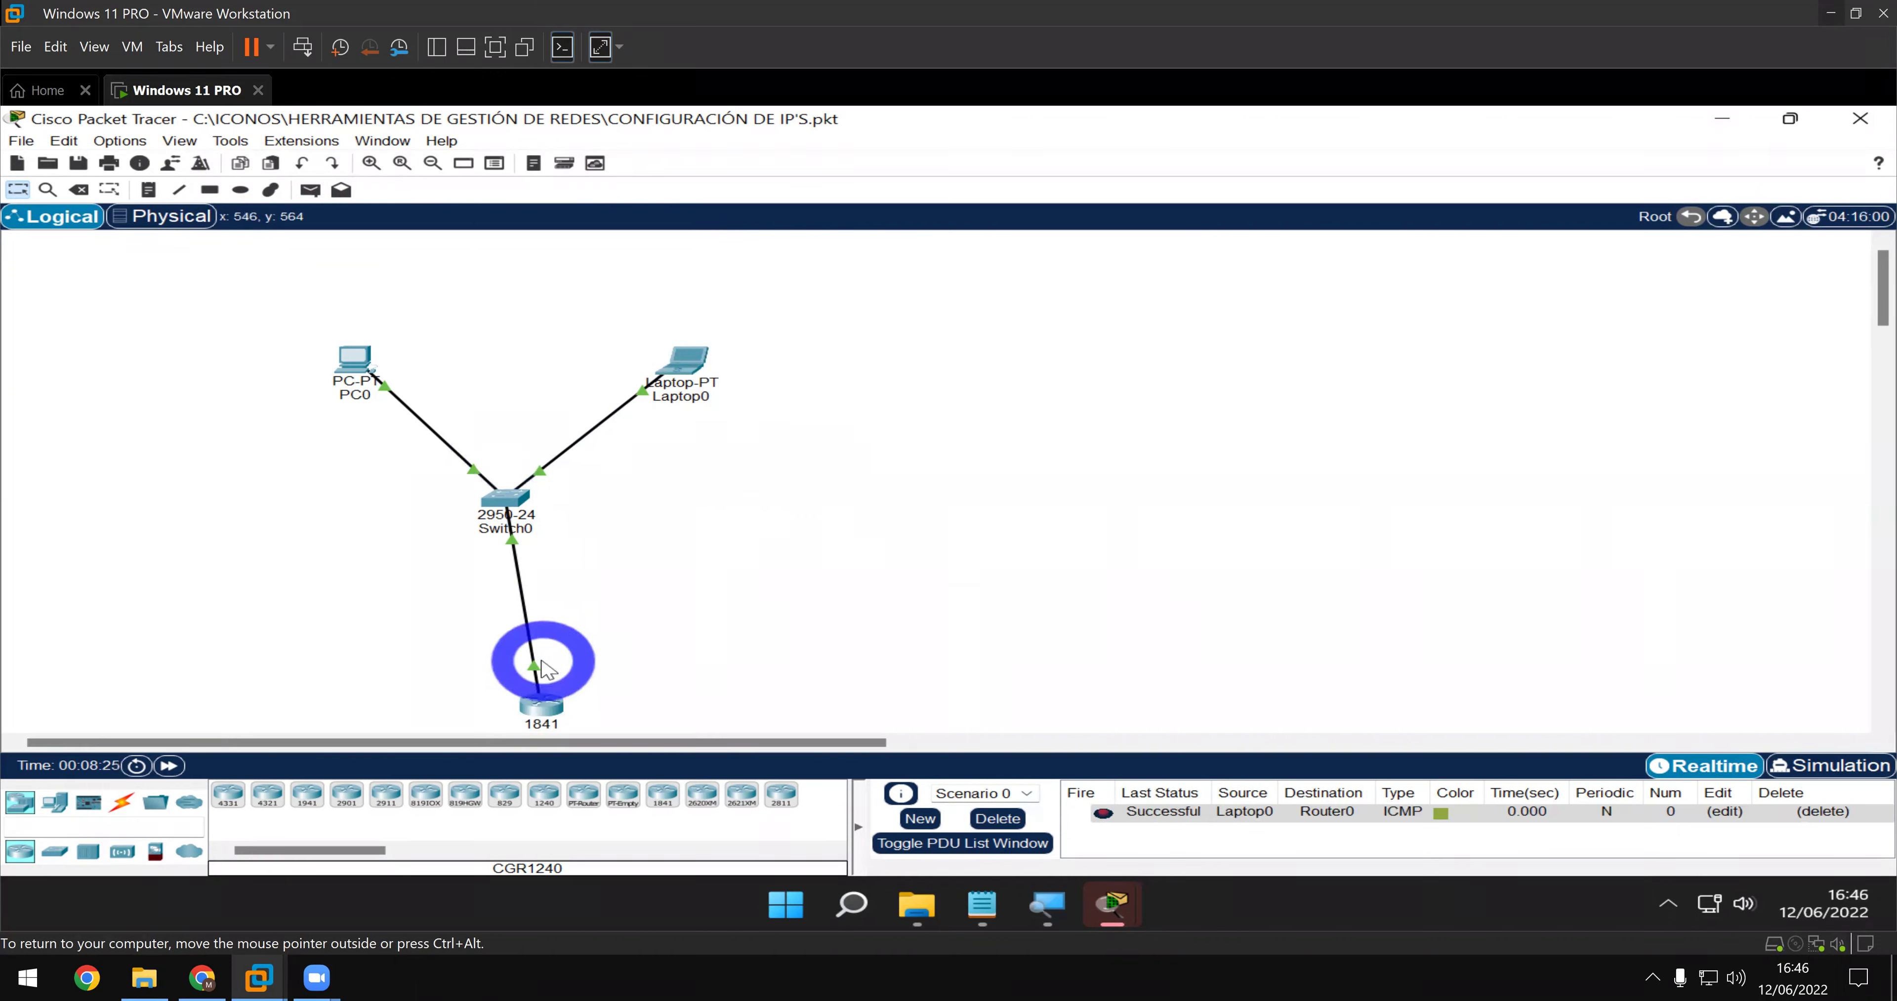
- Send a simple PDU from Router0 to PC0, and delete the scenario's PDU entries
{"action": "left_click", "coordinate": [311, 191]}
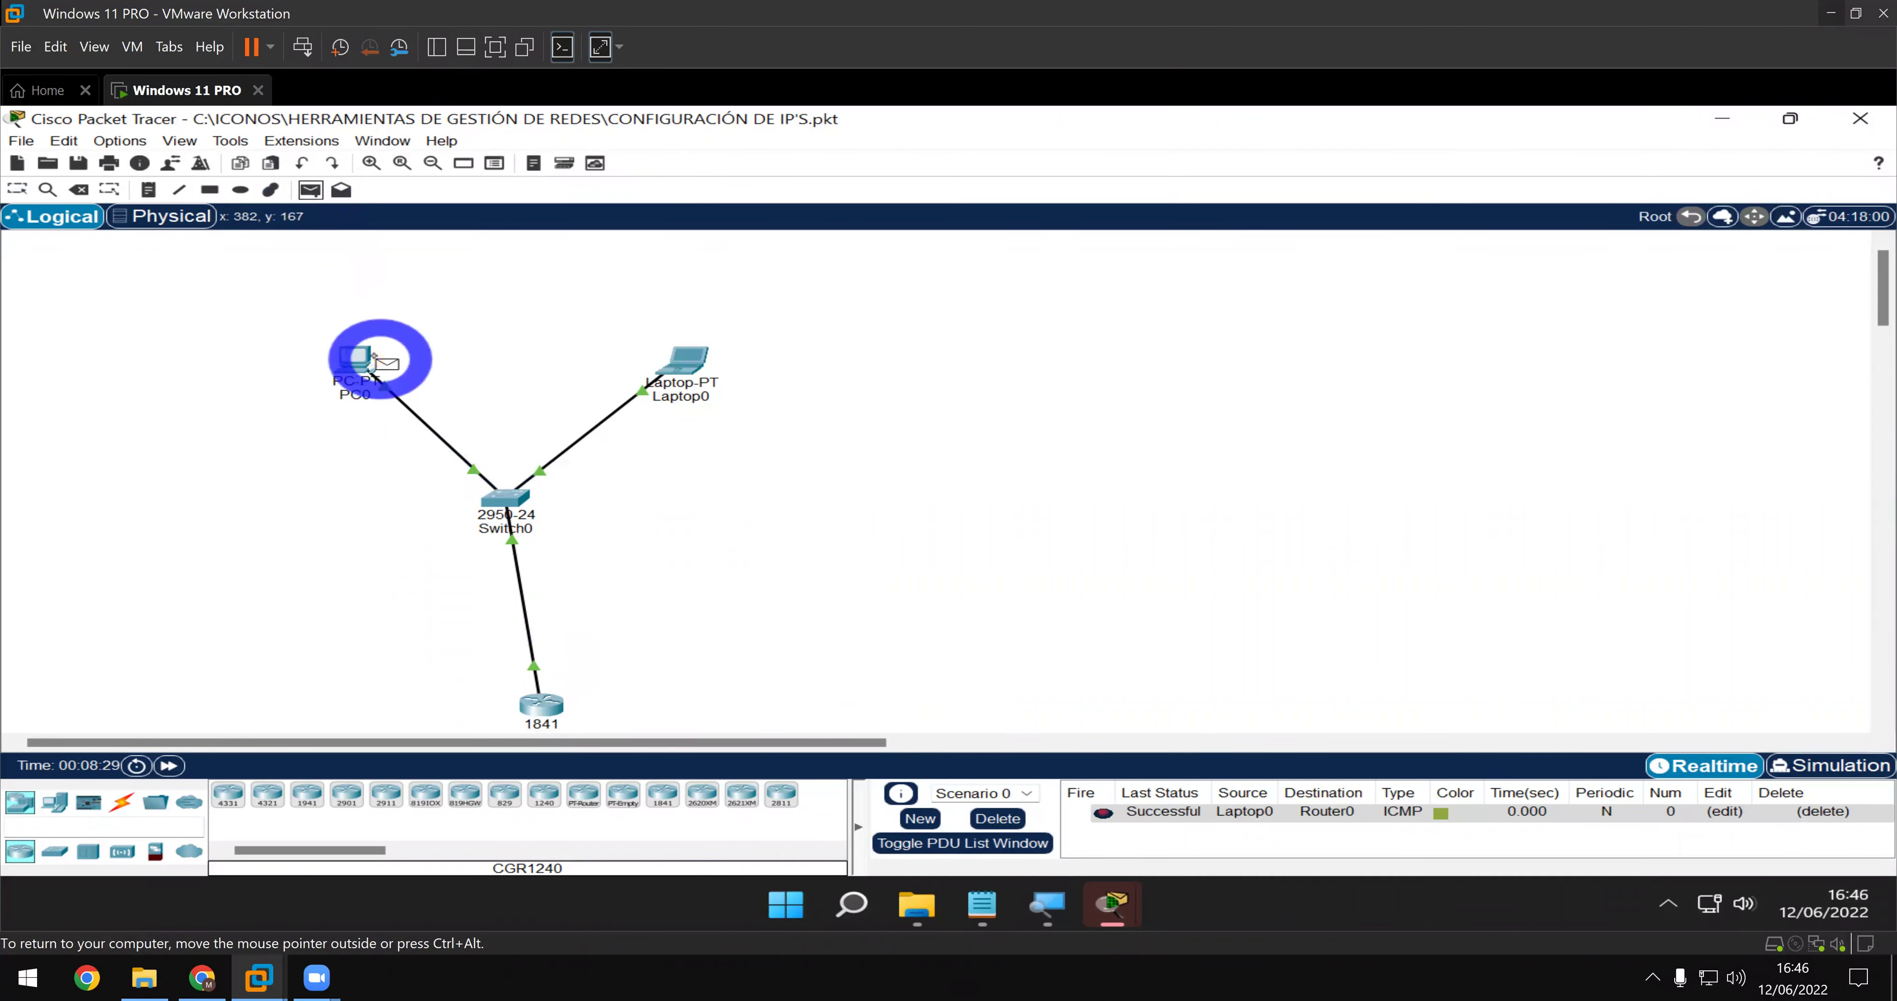
{"action": "left_click", "coordinate": [368, 370]}
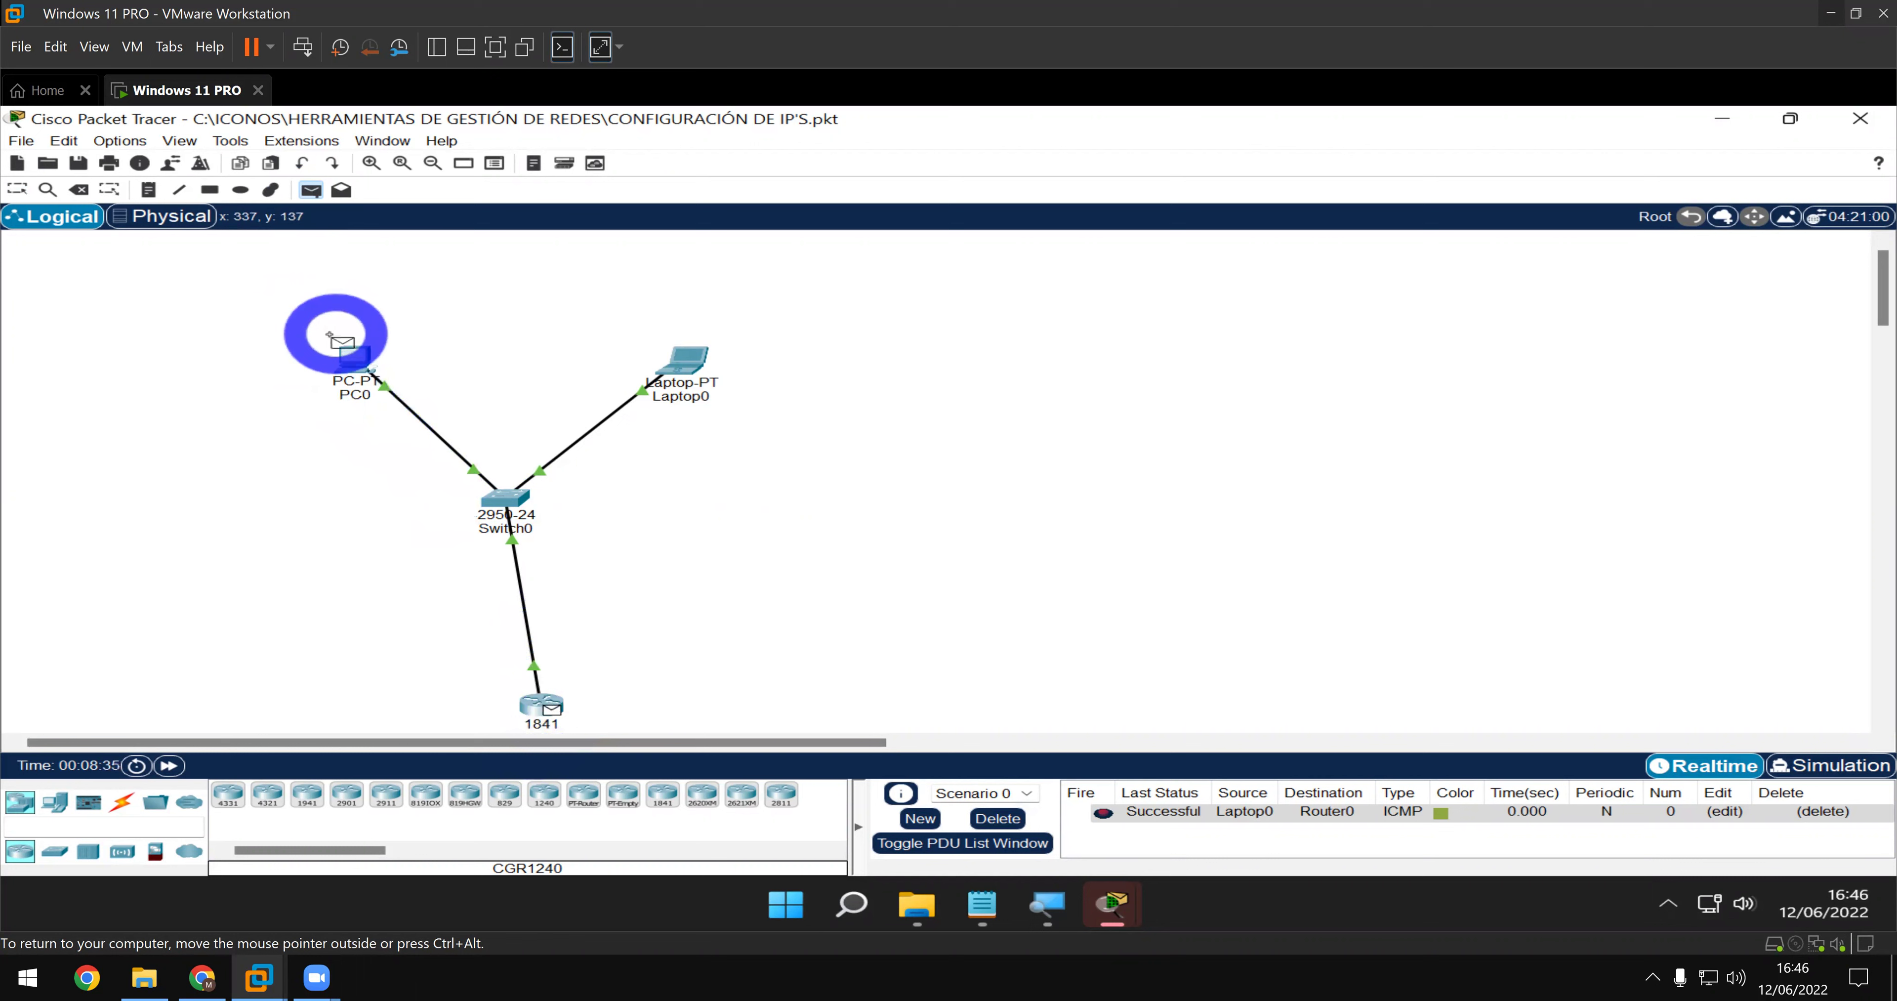
{"action": "left_click", "coordinate": [359, 361]}
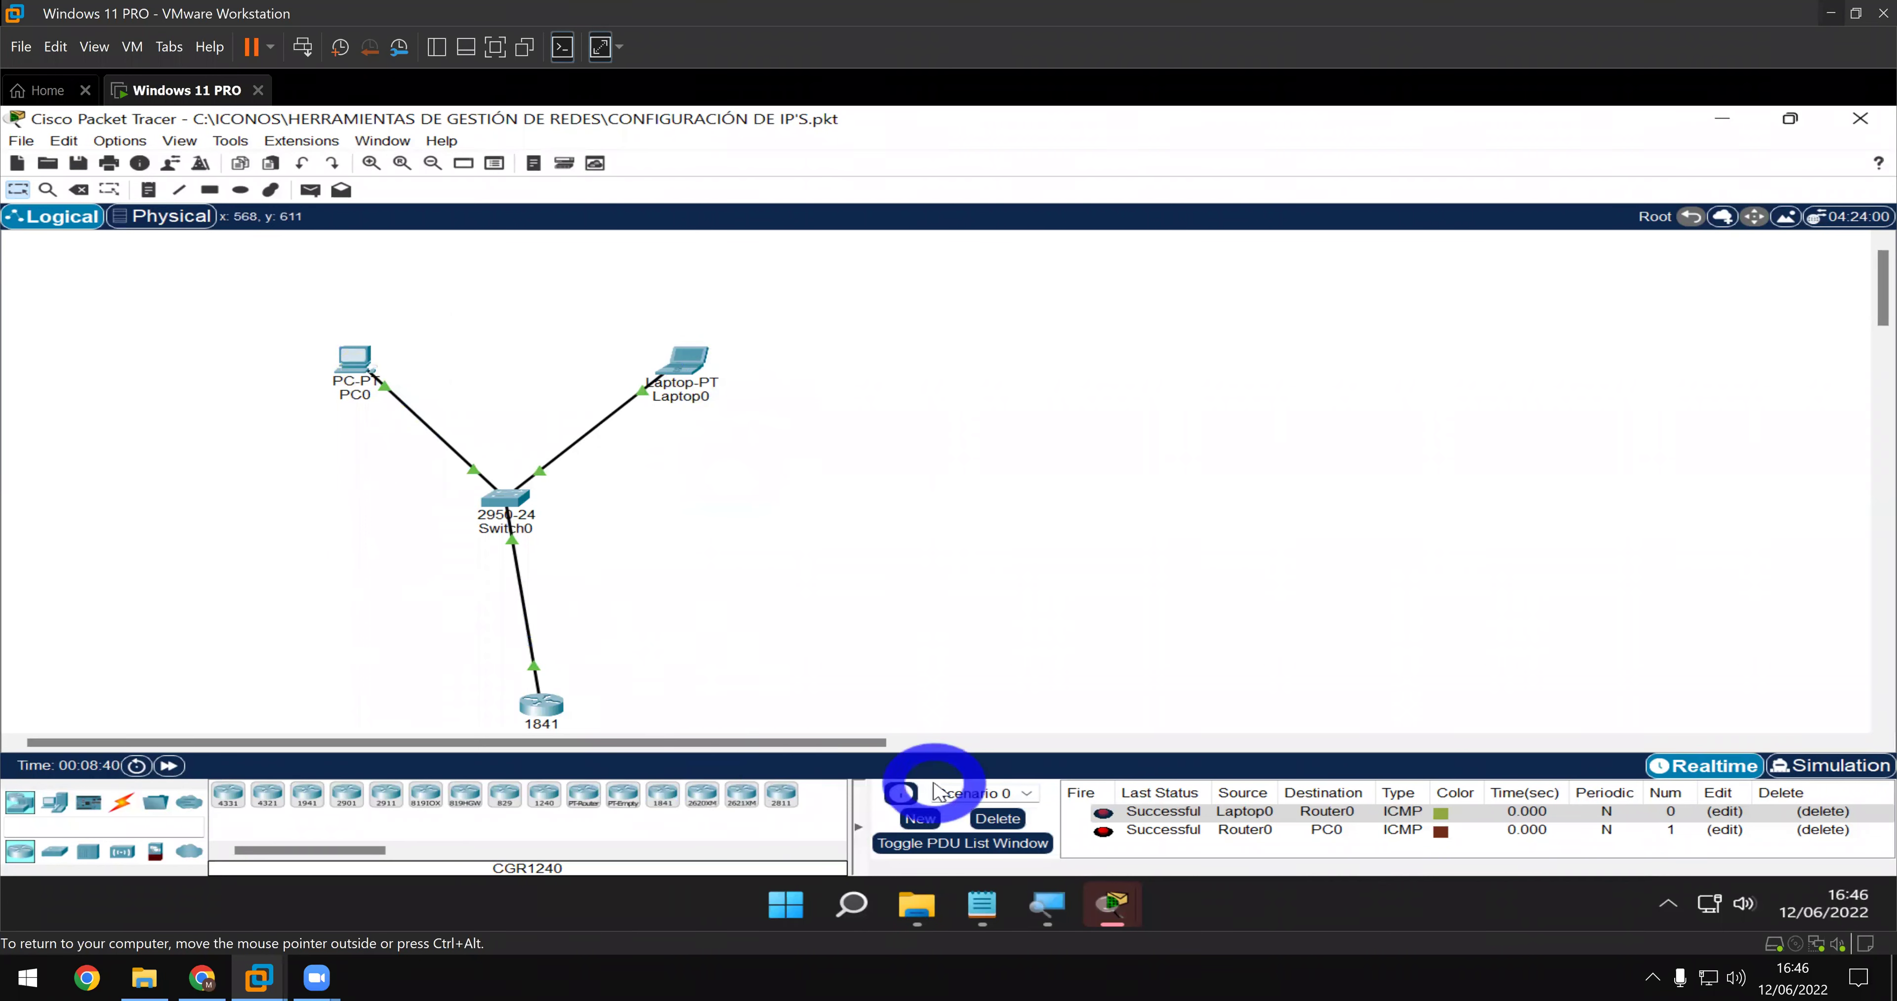
{"action": "left_click", "coordinate": [1002, 817]}
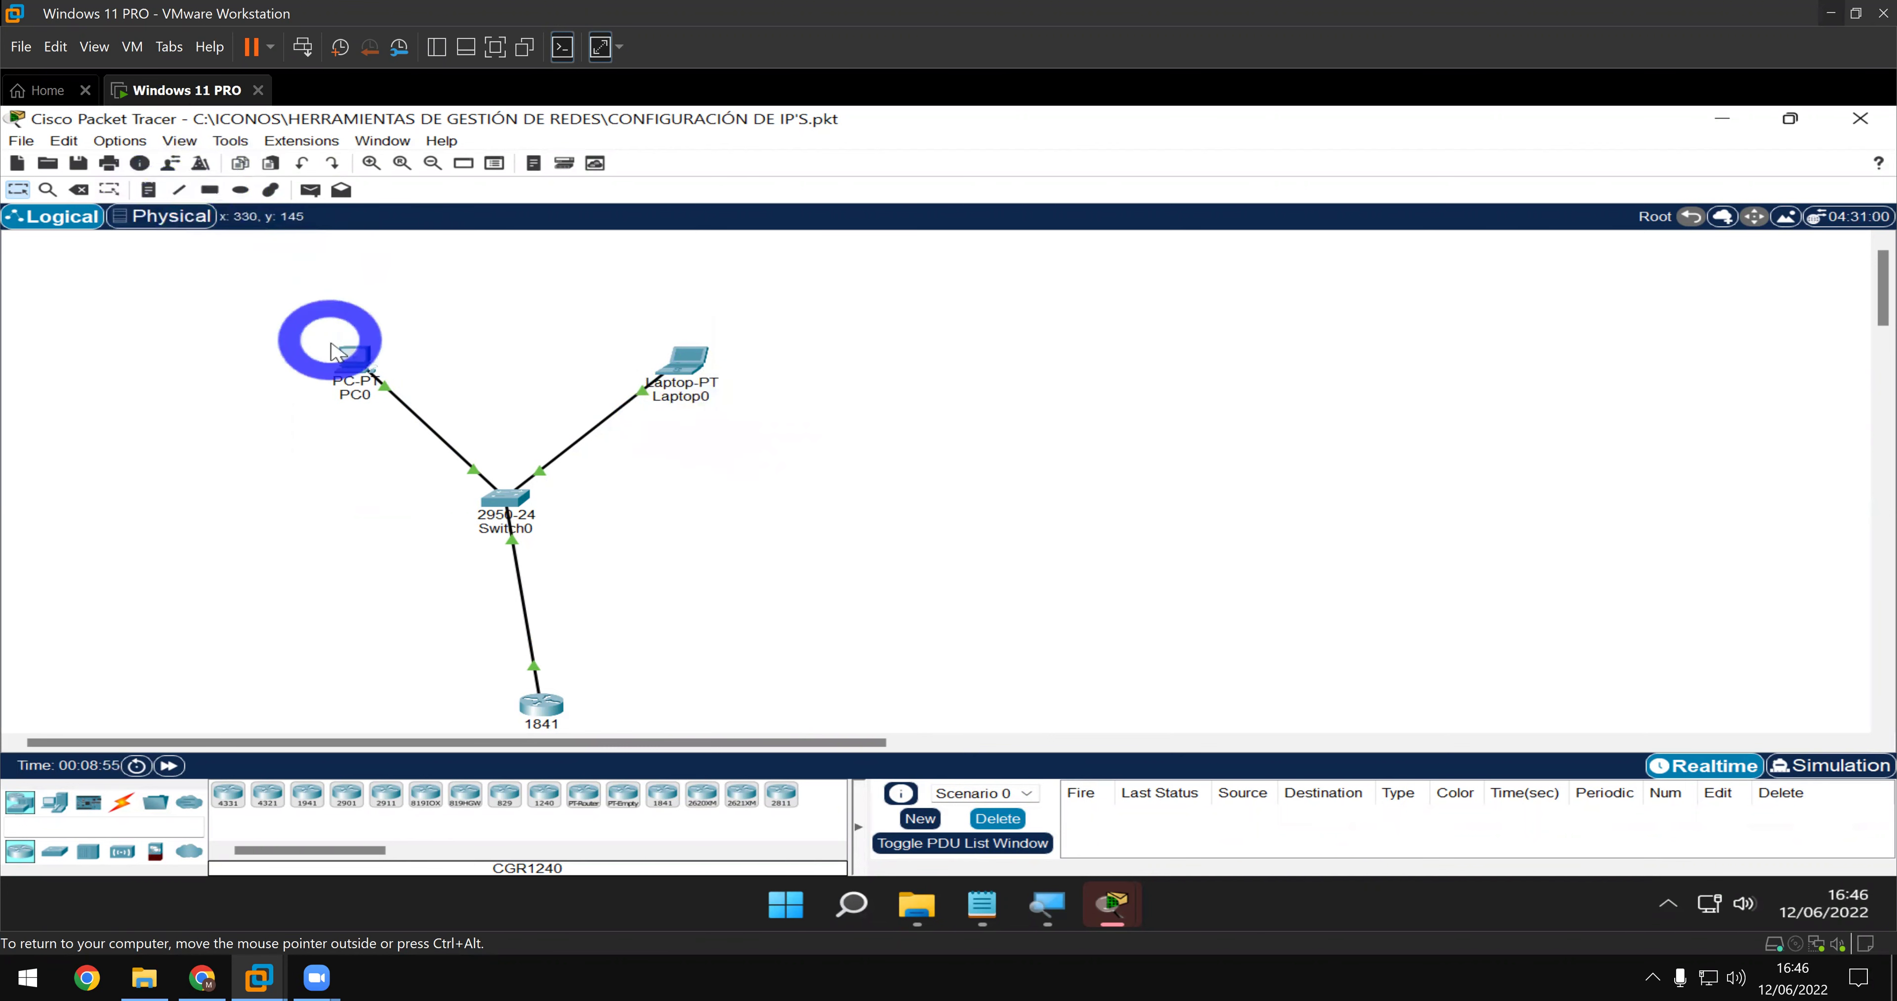
- Reopen the Command Prompt of PC0
{"action": "left_click", "coordinate": [372, 368]}
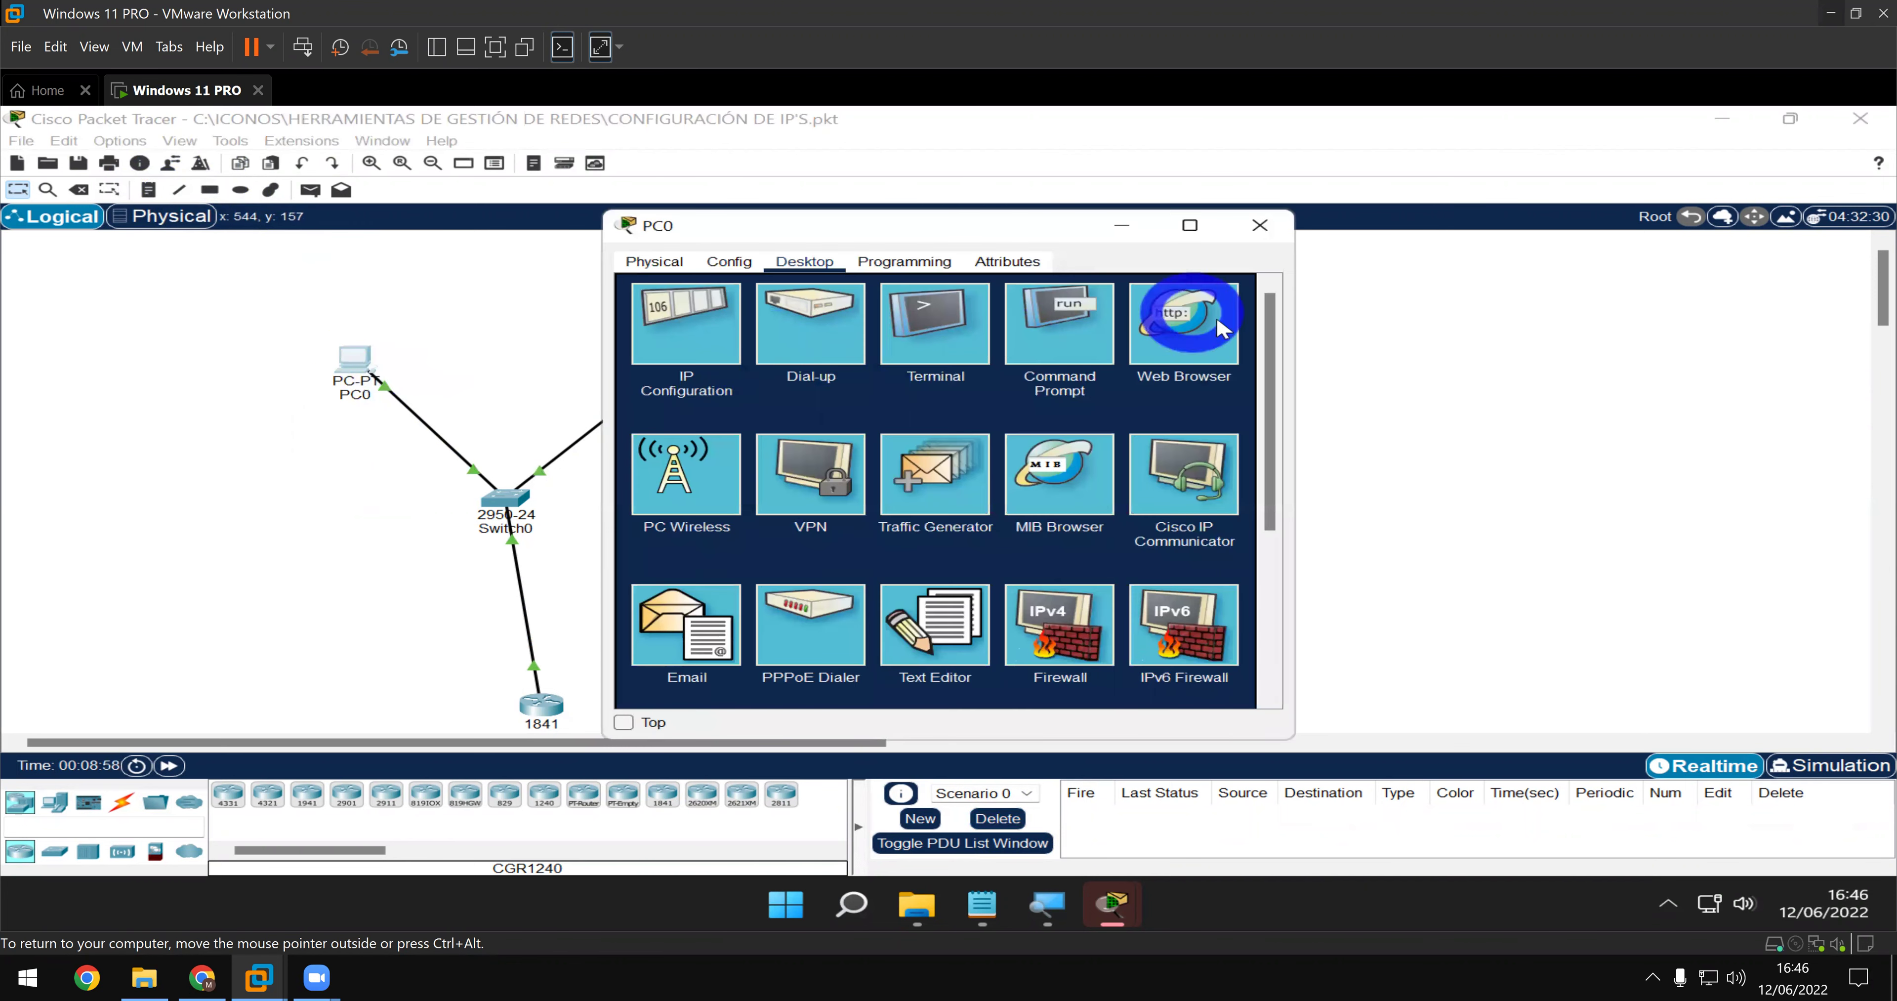
{"action": "left_click", "coordinate": [1067, 315]}
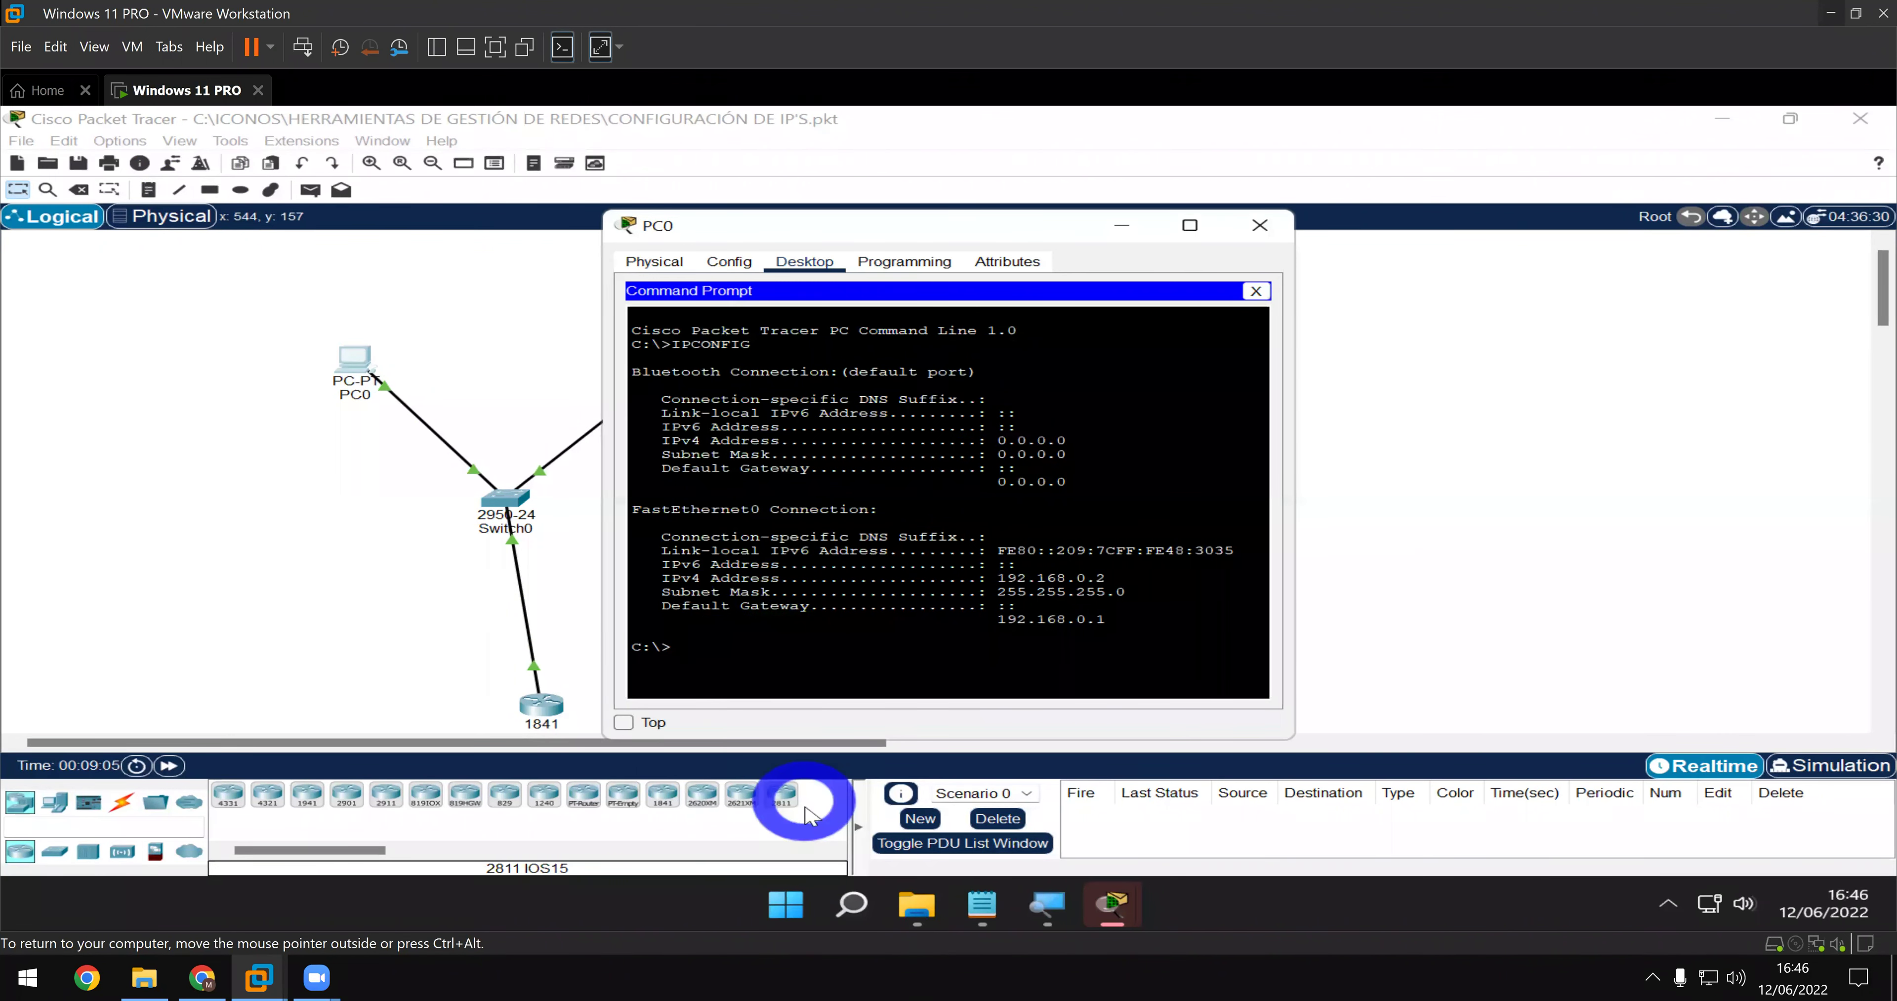
- Switch to the network notes in Notepad and add the heading "CPODIGO PARA VERIFICAR LA CONEXIÓN:" below the PC_02 data
{"action": "left_click", "coordinate": [971, 892]}
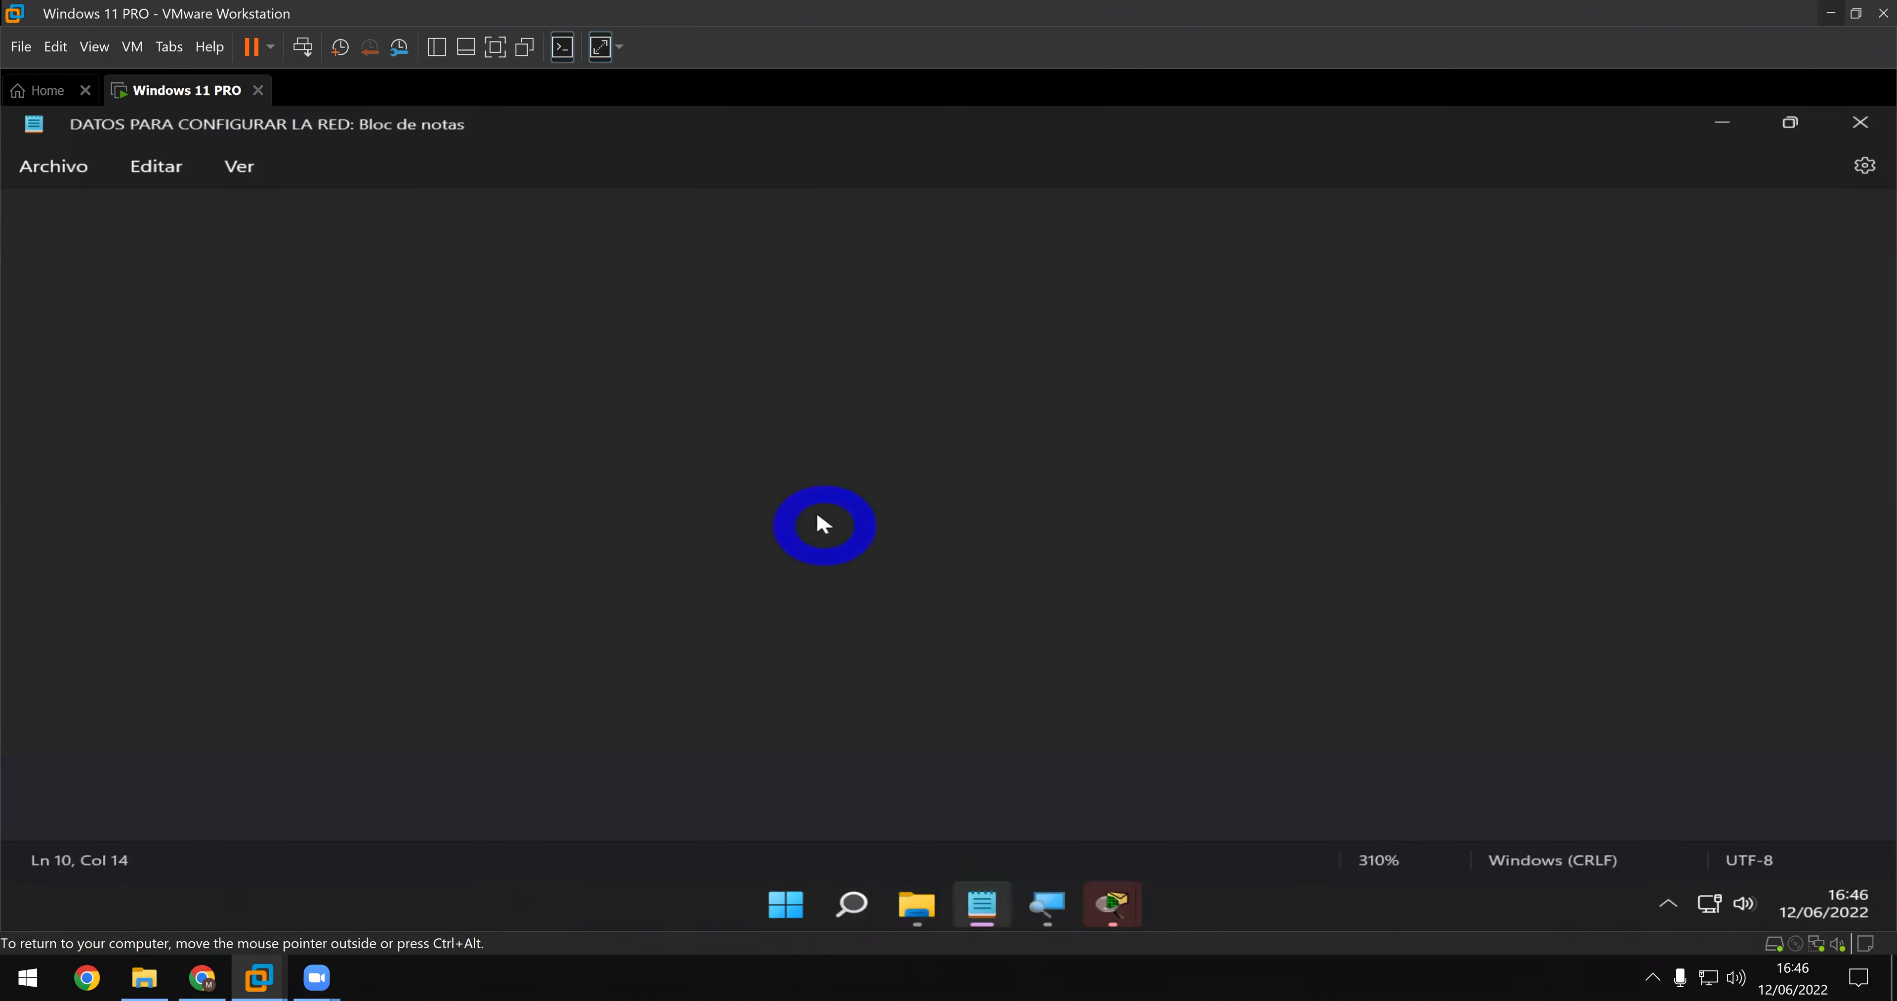
{"action": "scroll", "coordinate": [728, 761], "scroll_direction": "down", "scroll_amount": 7}
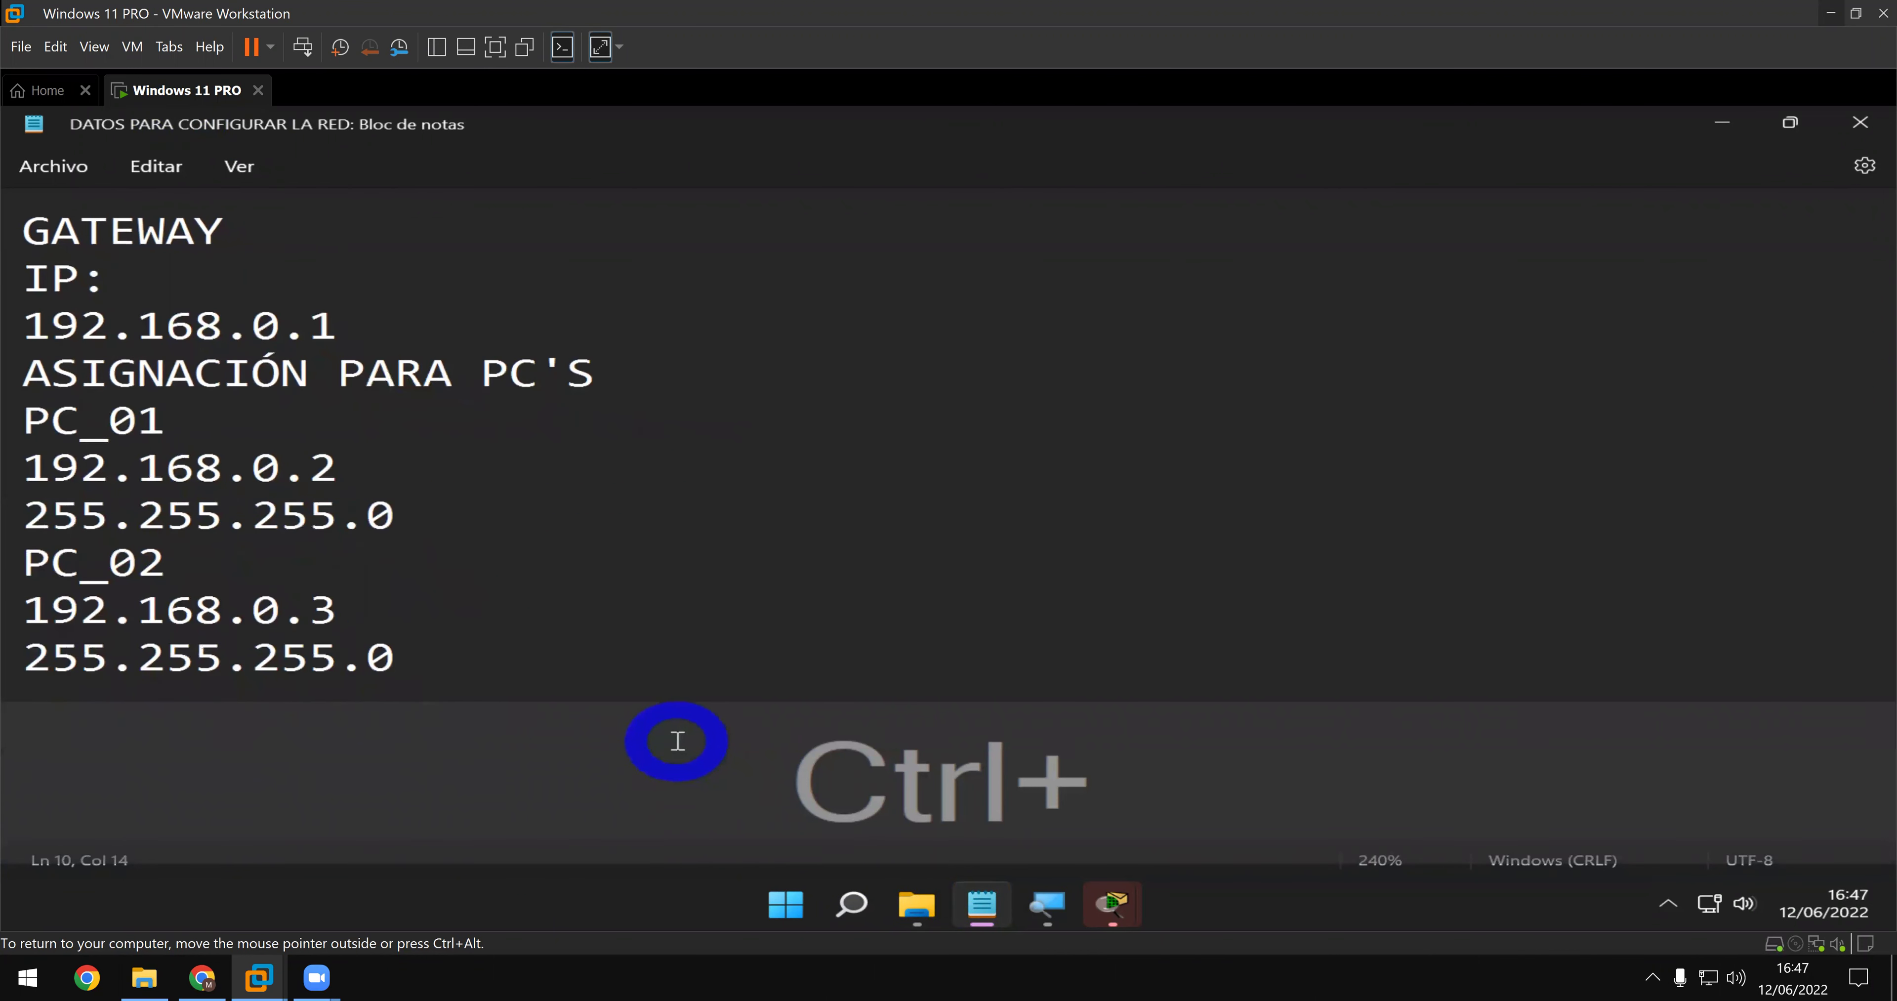
{"action": "key", "text": "ctrl+Return"}
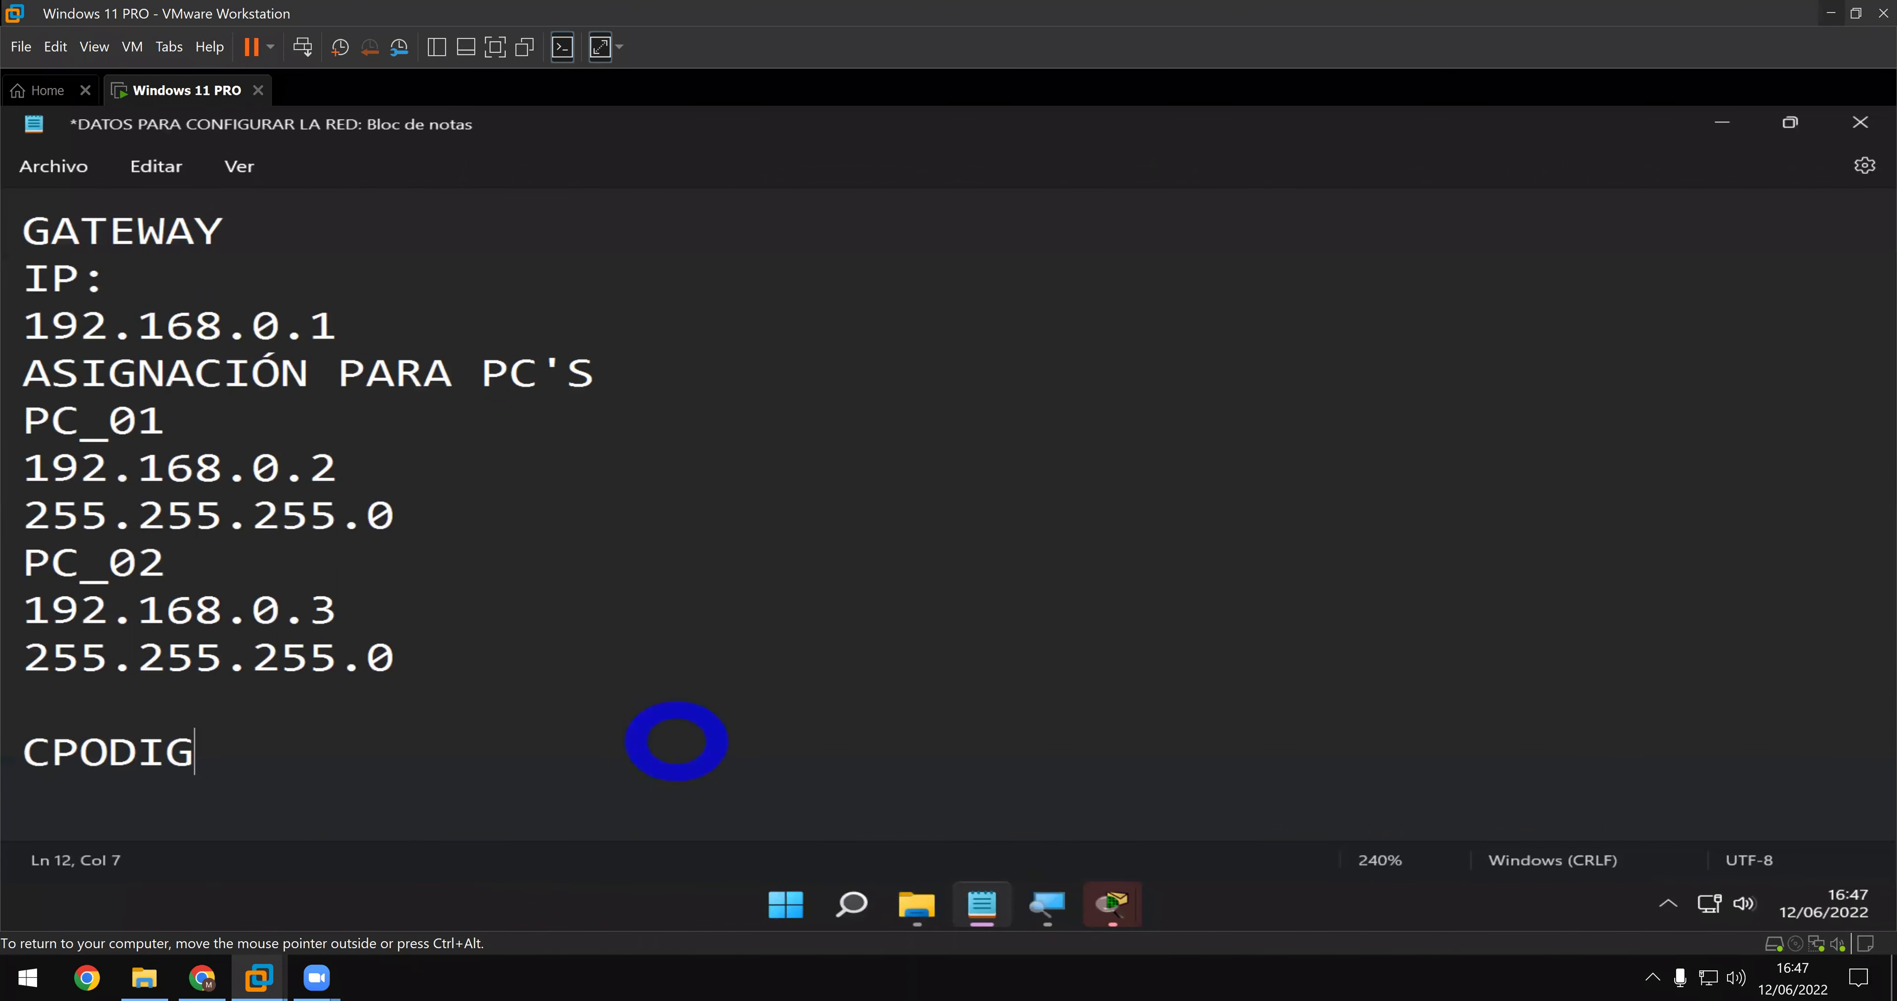
{"action": "type", "text": "PARA VER"}
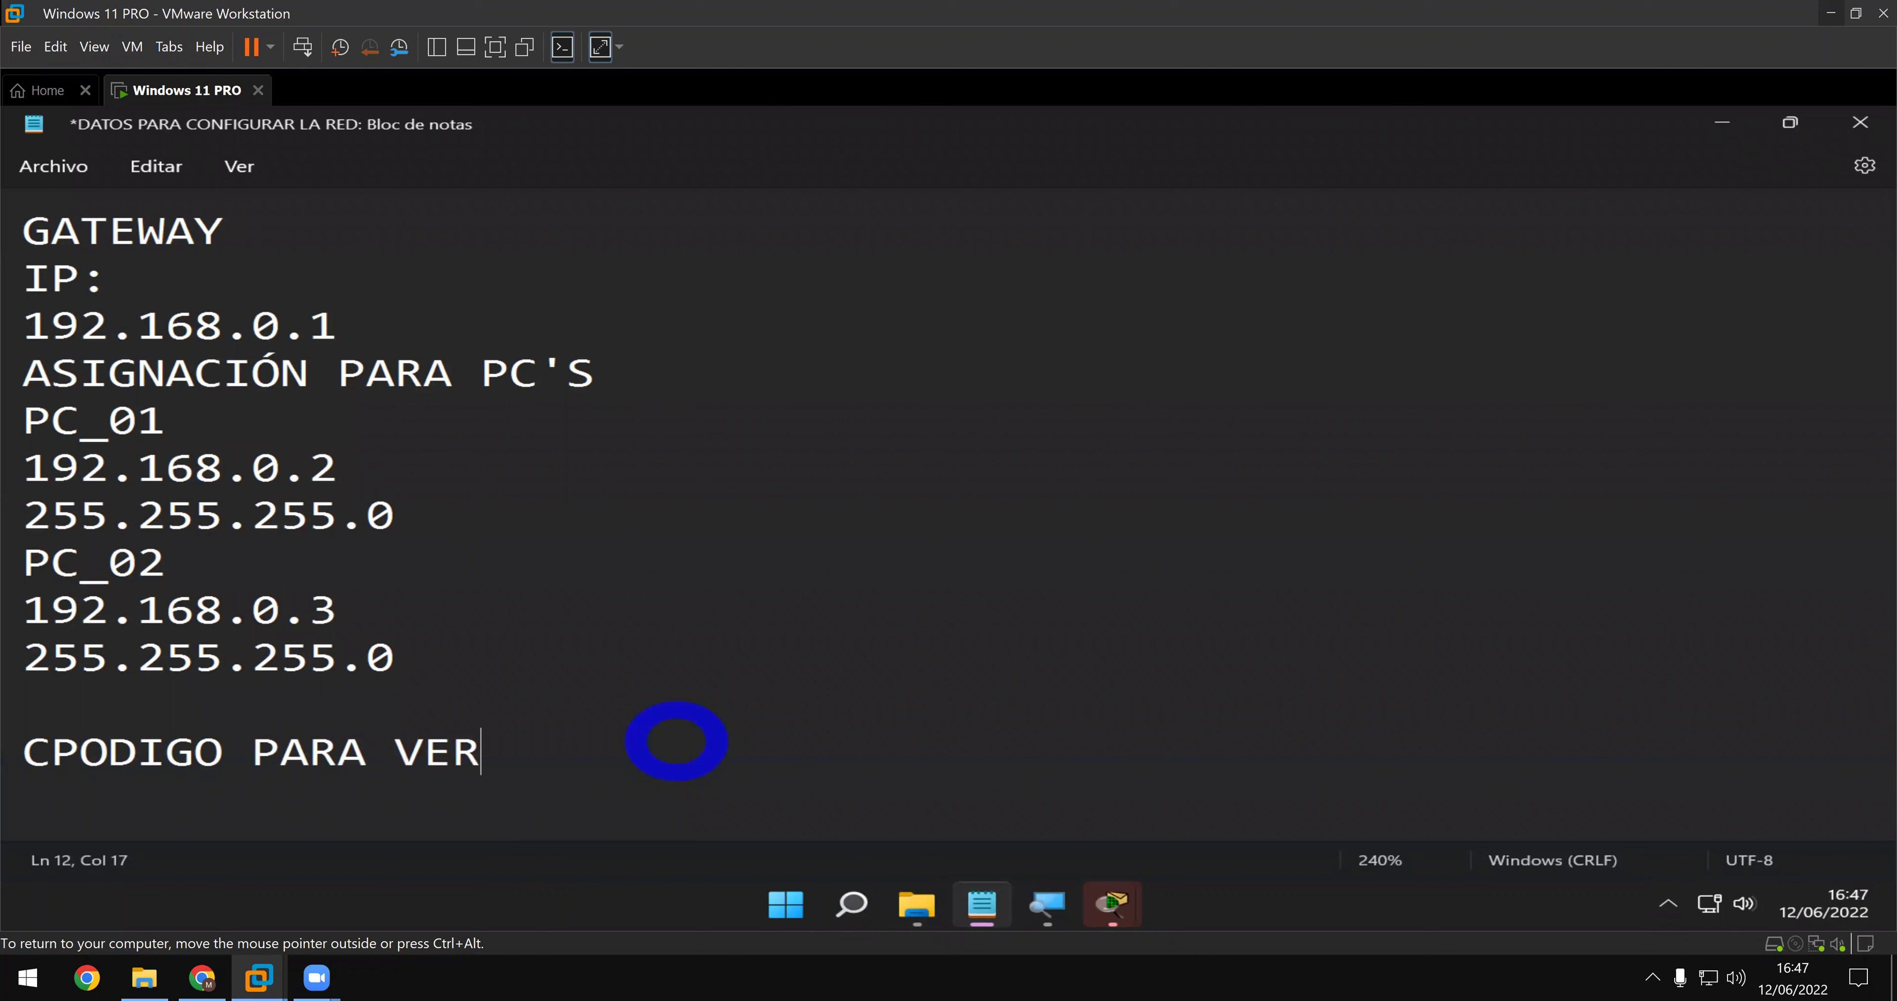
{"action": "type", "text": "IFICAR"}
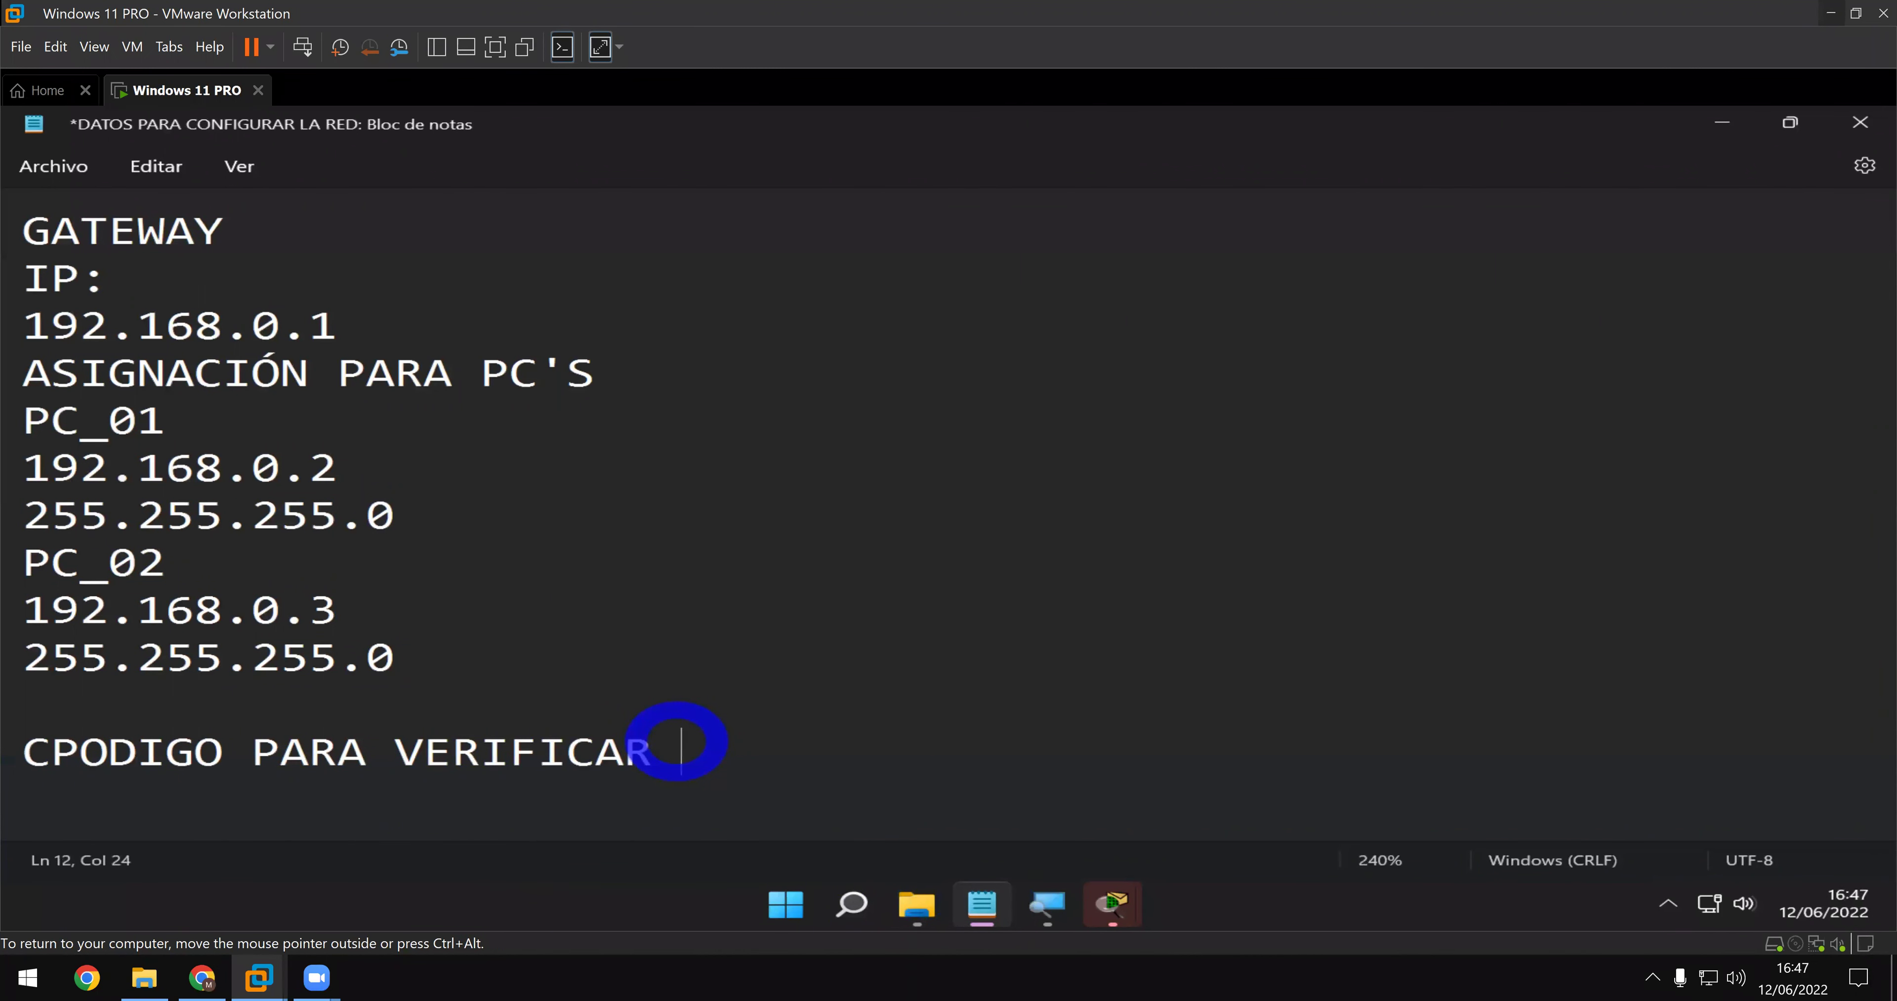
{"action": "type", "text": "LA CONE"}
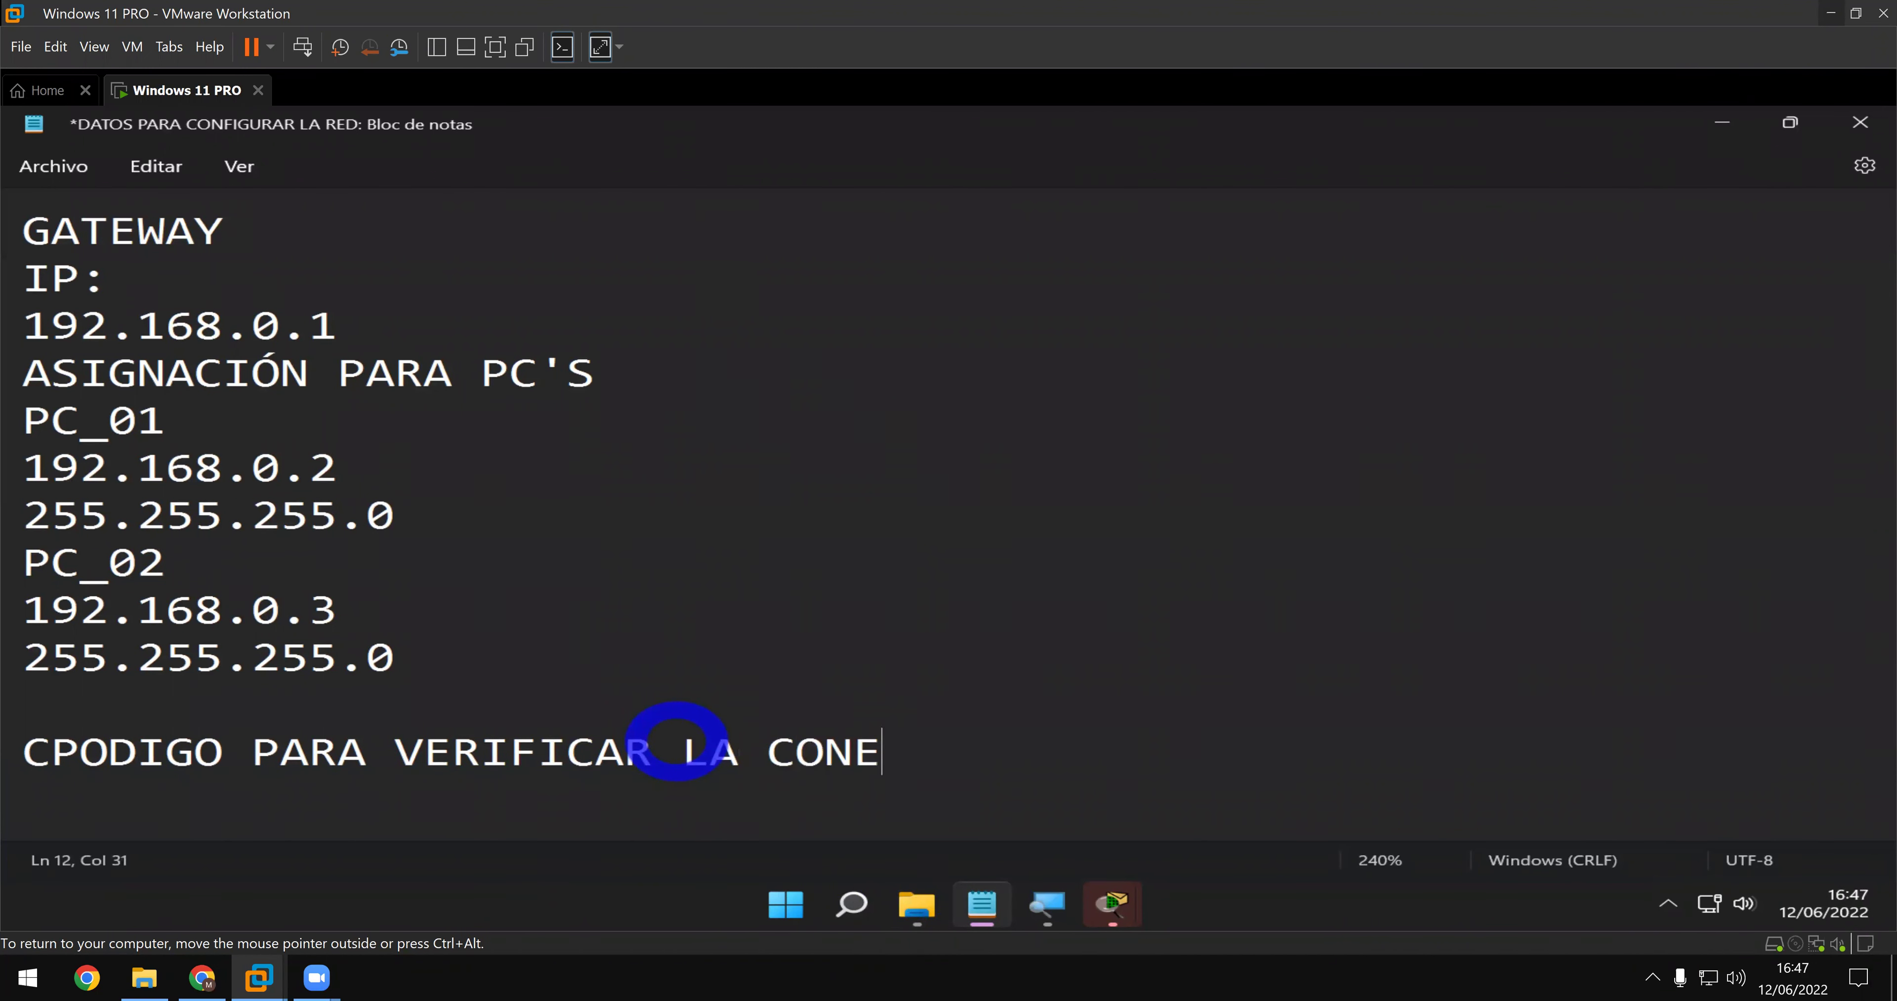
{"action": "type", "text": "XIÓN:"}
{"action": "key", "text": "Return"}
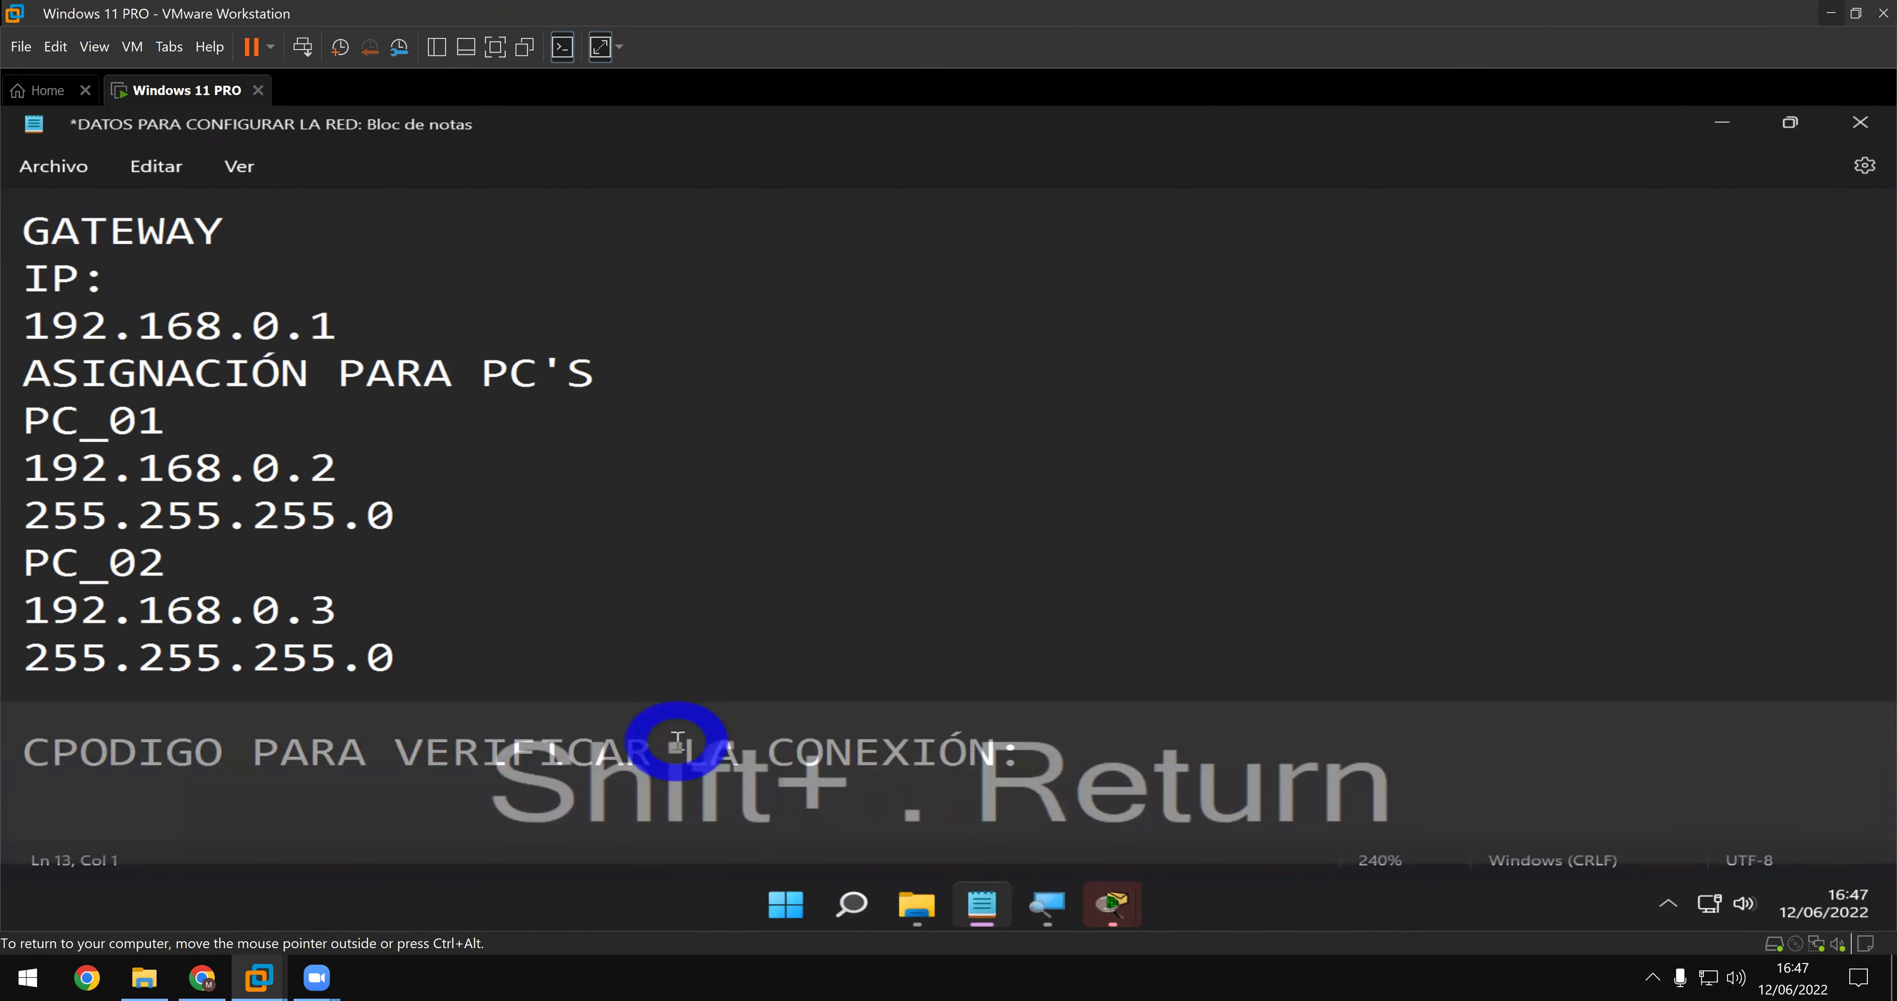
- Write "PING IP" under the new heading, save the notes, and return to Packet Tracer
{"action": "type", "text": "PING "}
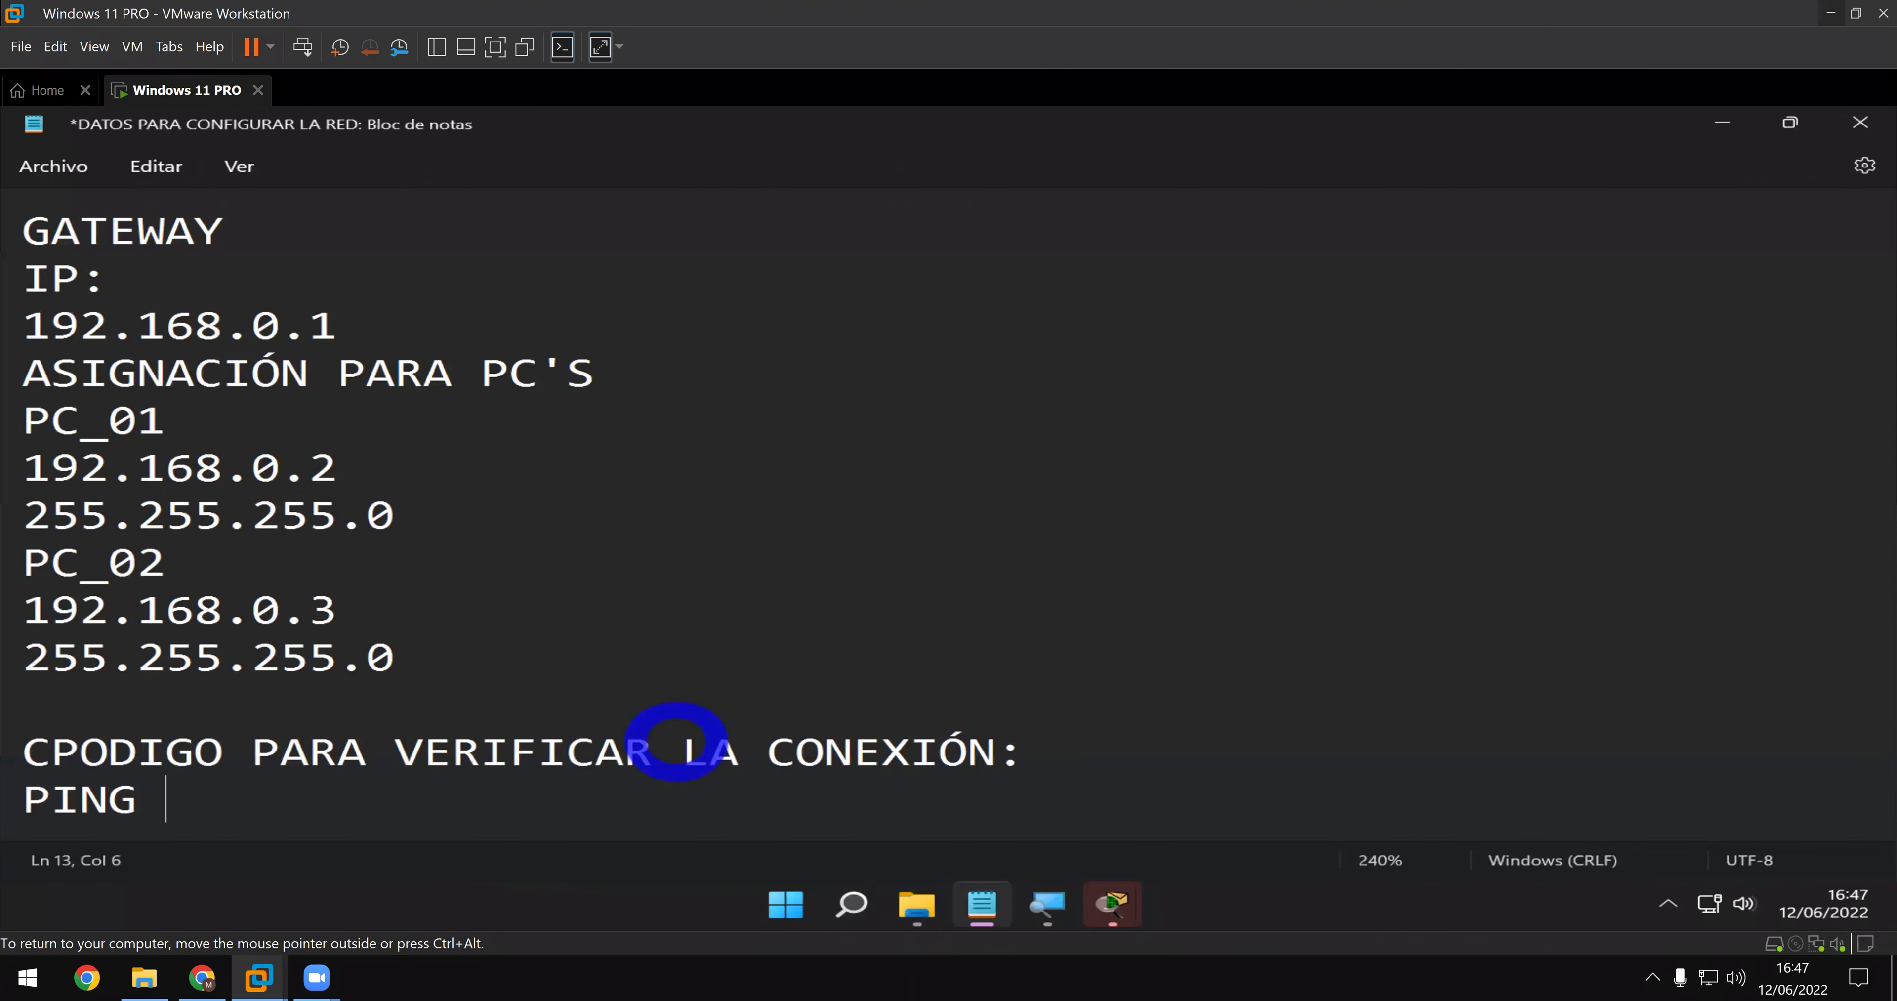
{"action": "type", "text": "IP"}
{"action": "key", "text": "ctrl+g"}
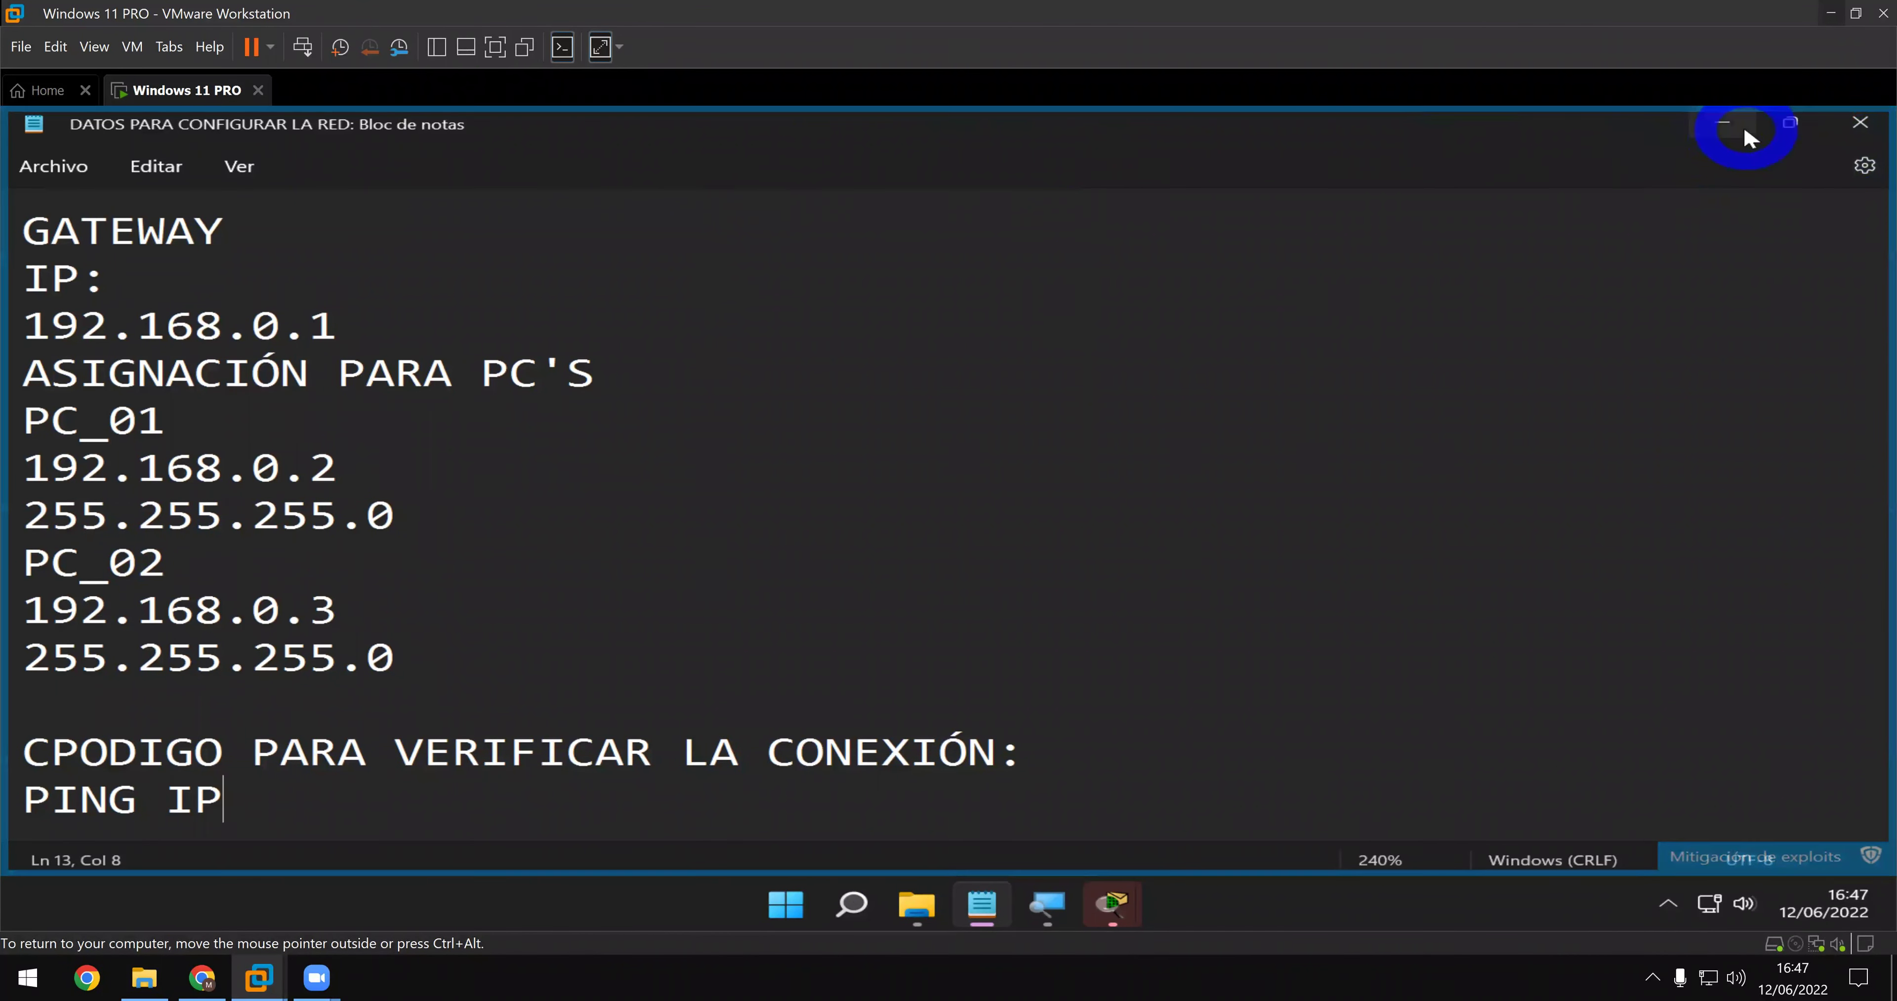
{"action": "left_click", "coordinate": [53, 167]}
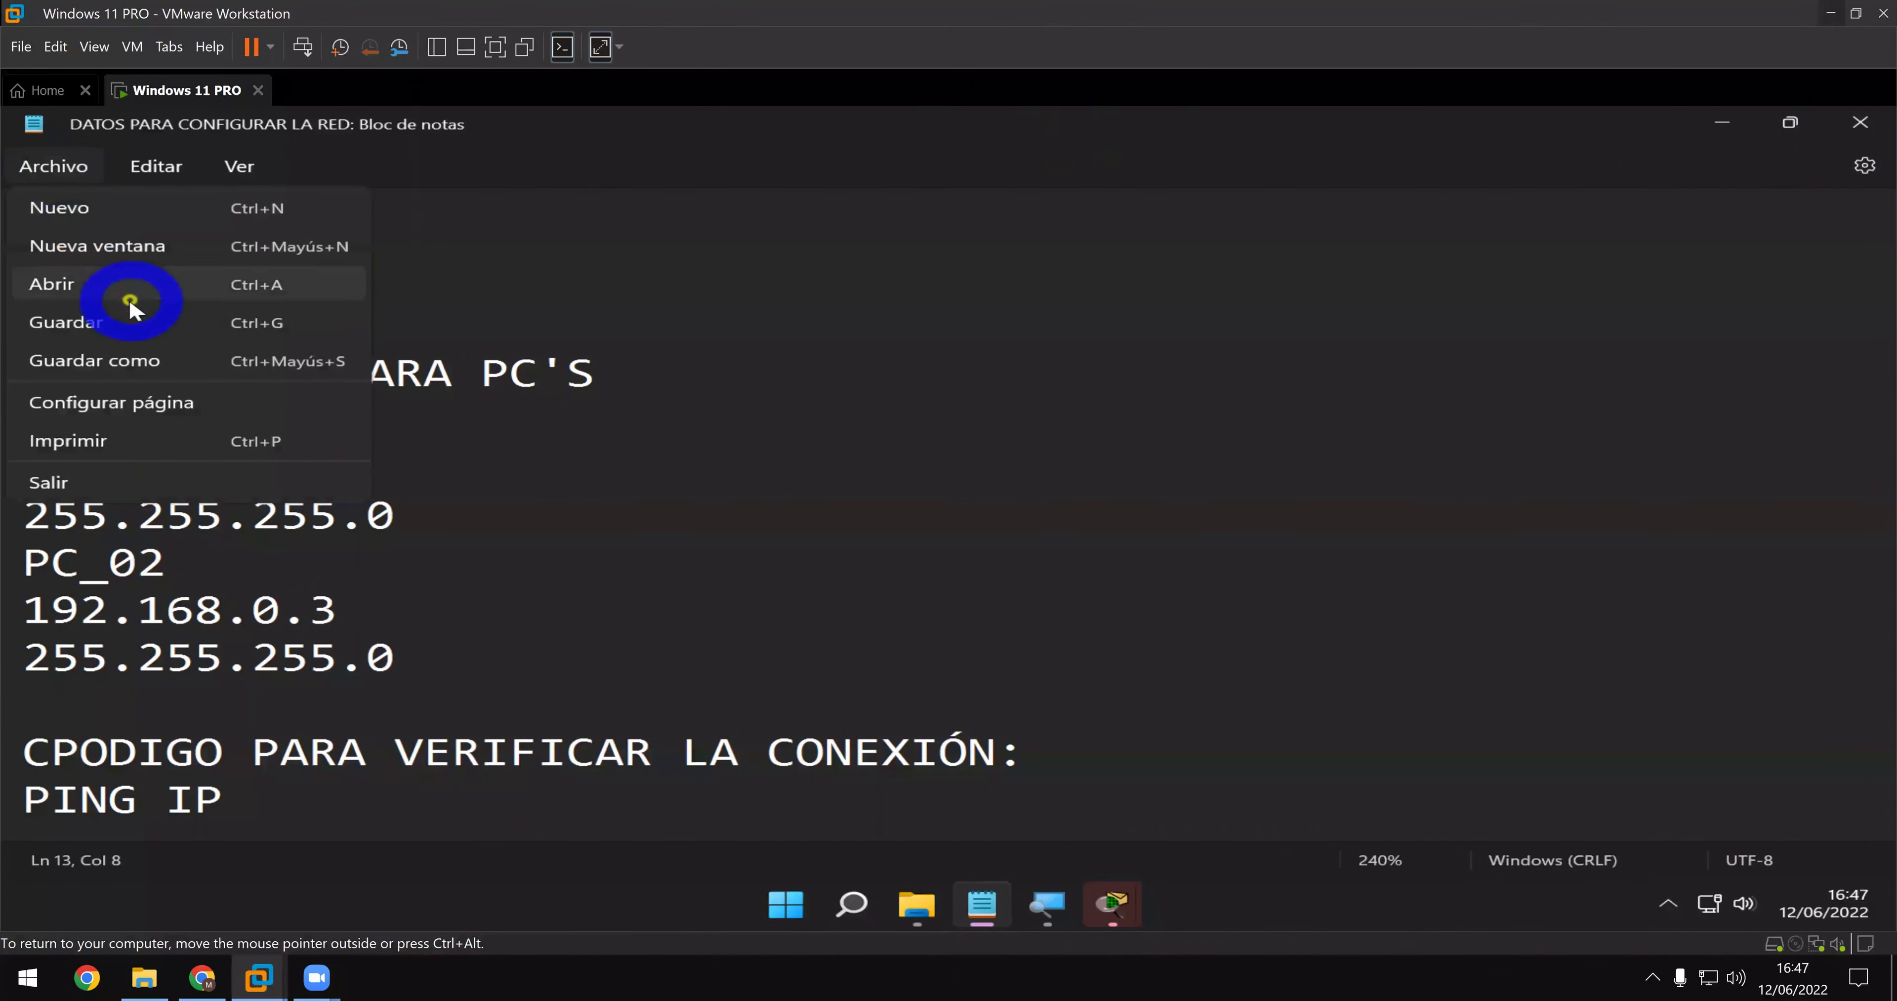
{"action": "left_click", "coordinate": [130, 326]}
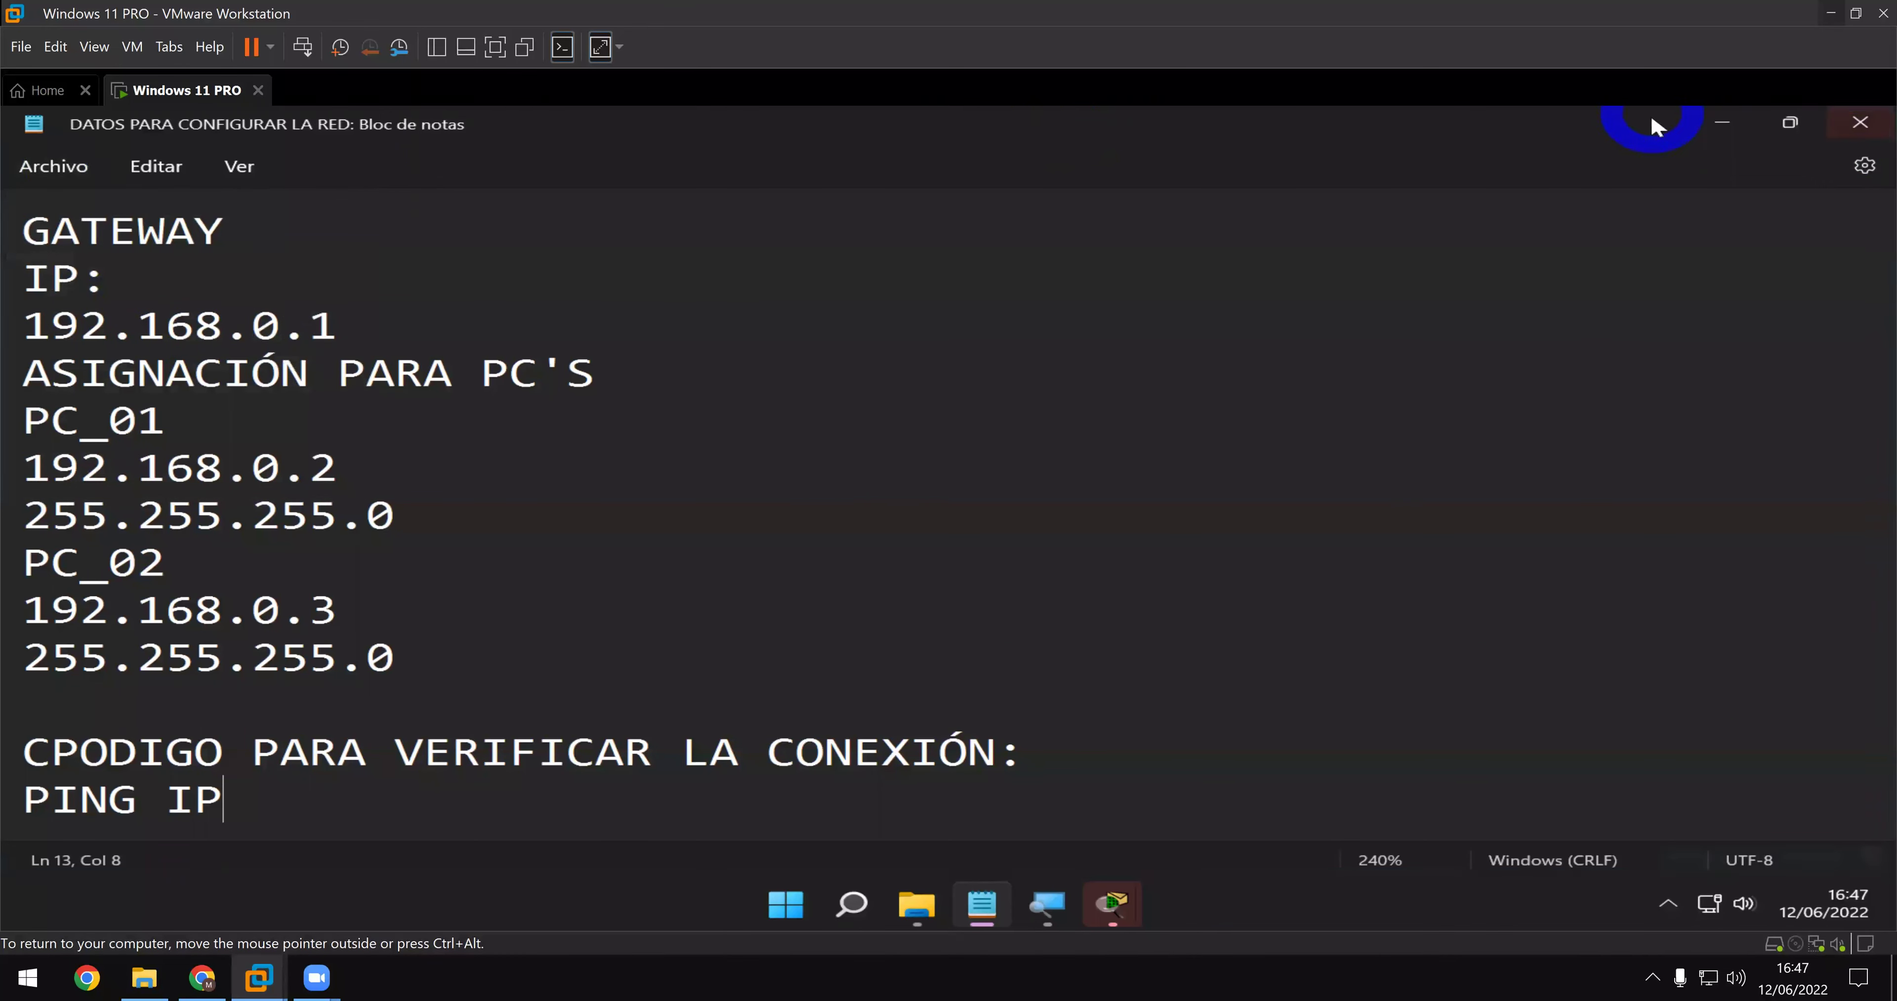
{"action": "left_click", "coordinate": [1721, 118]}
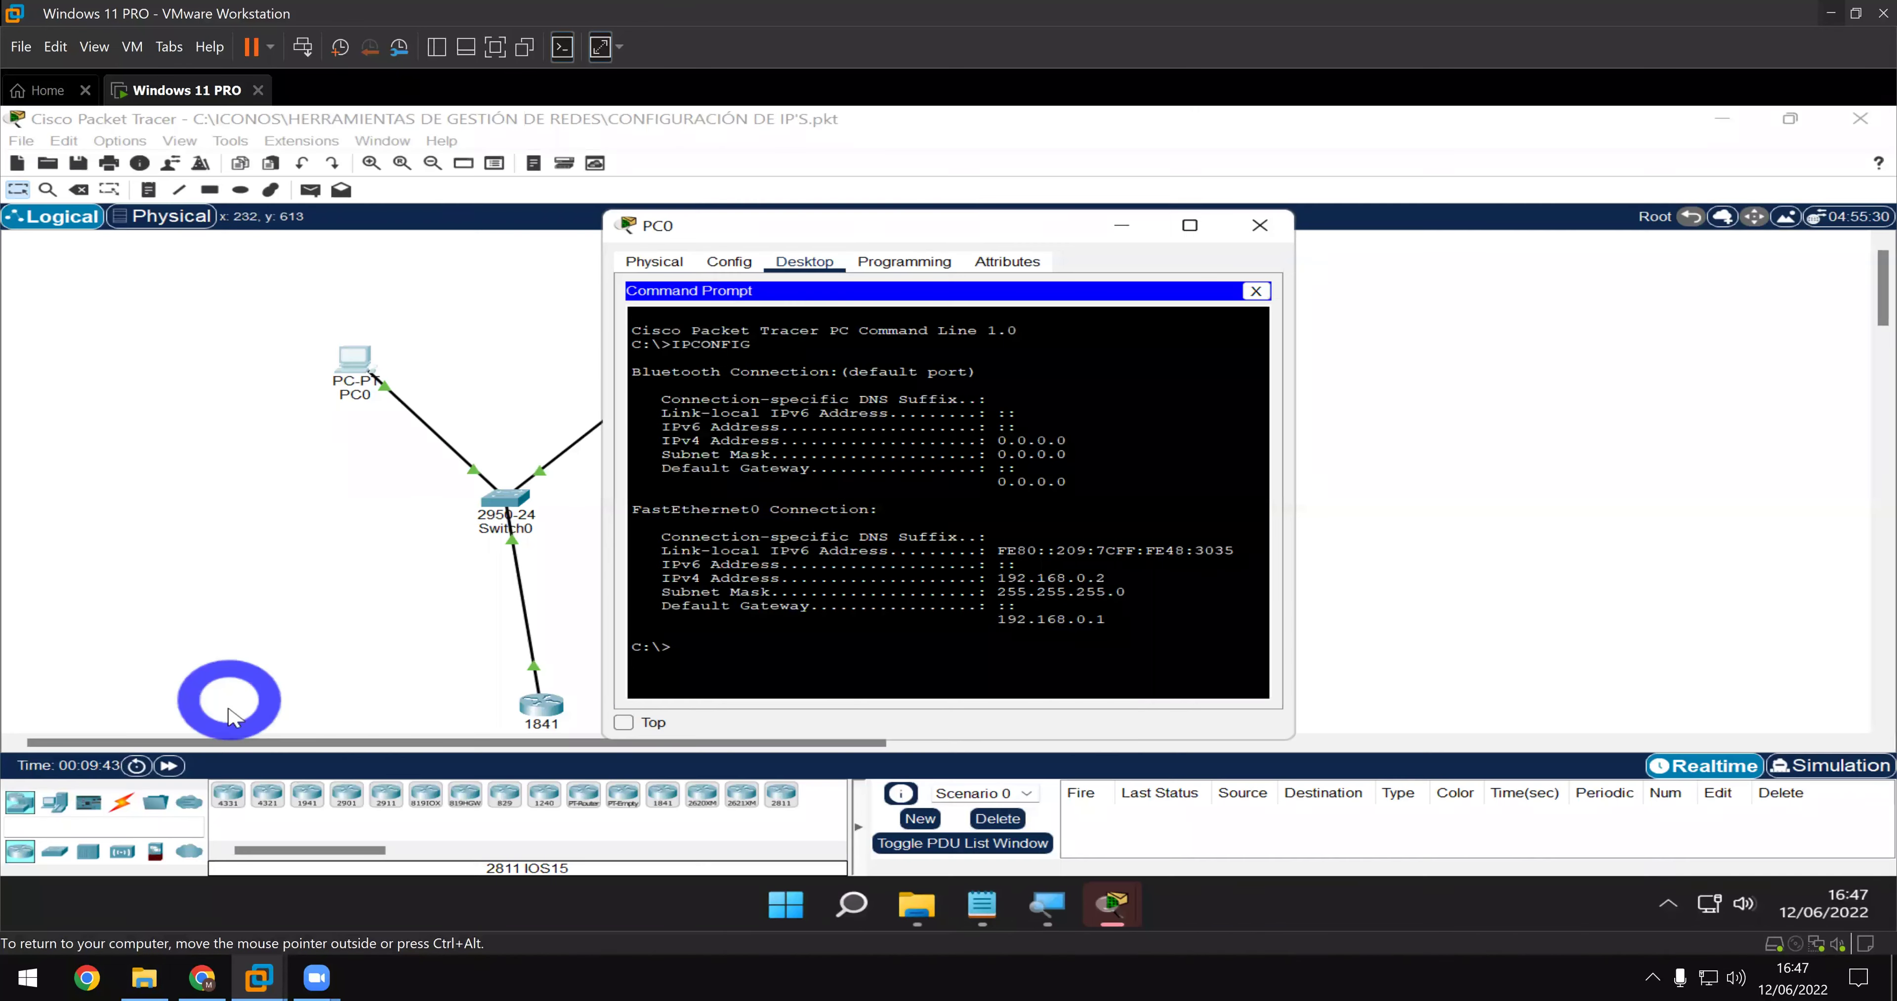
- Run PING 192.168.0.1 in PC0's Command Prompt to test the gateway connection, and close PC0's device window
{"action": "left_click", "coordinate": [736, 649]}
{"action": "type", "text": "PING"}
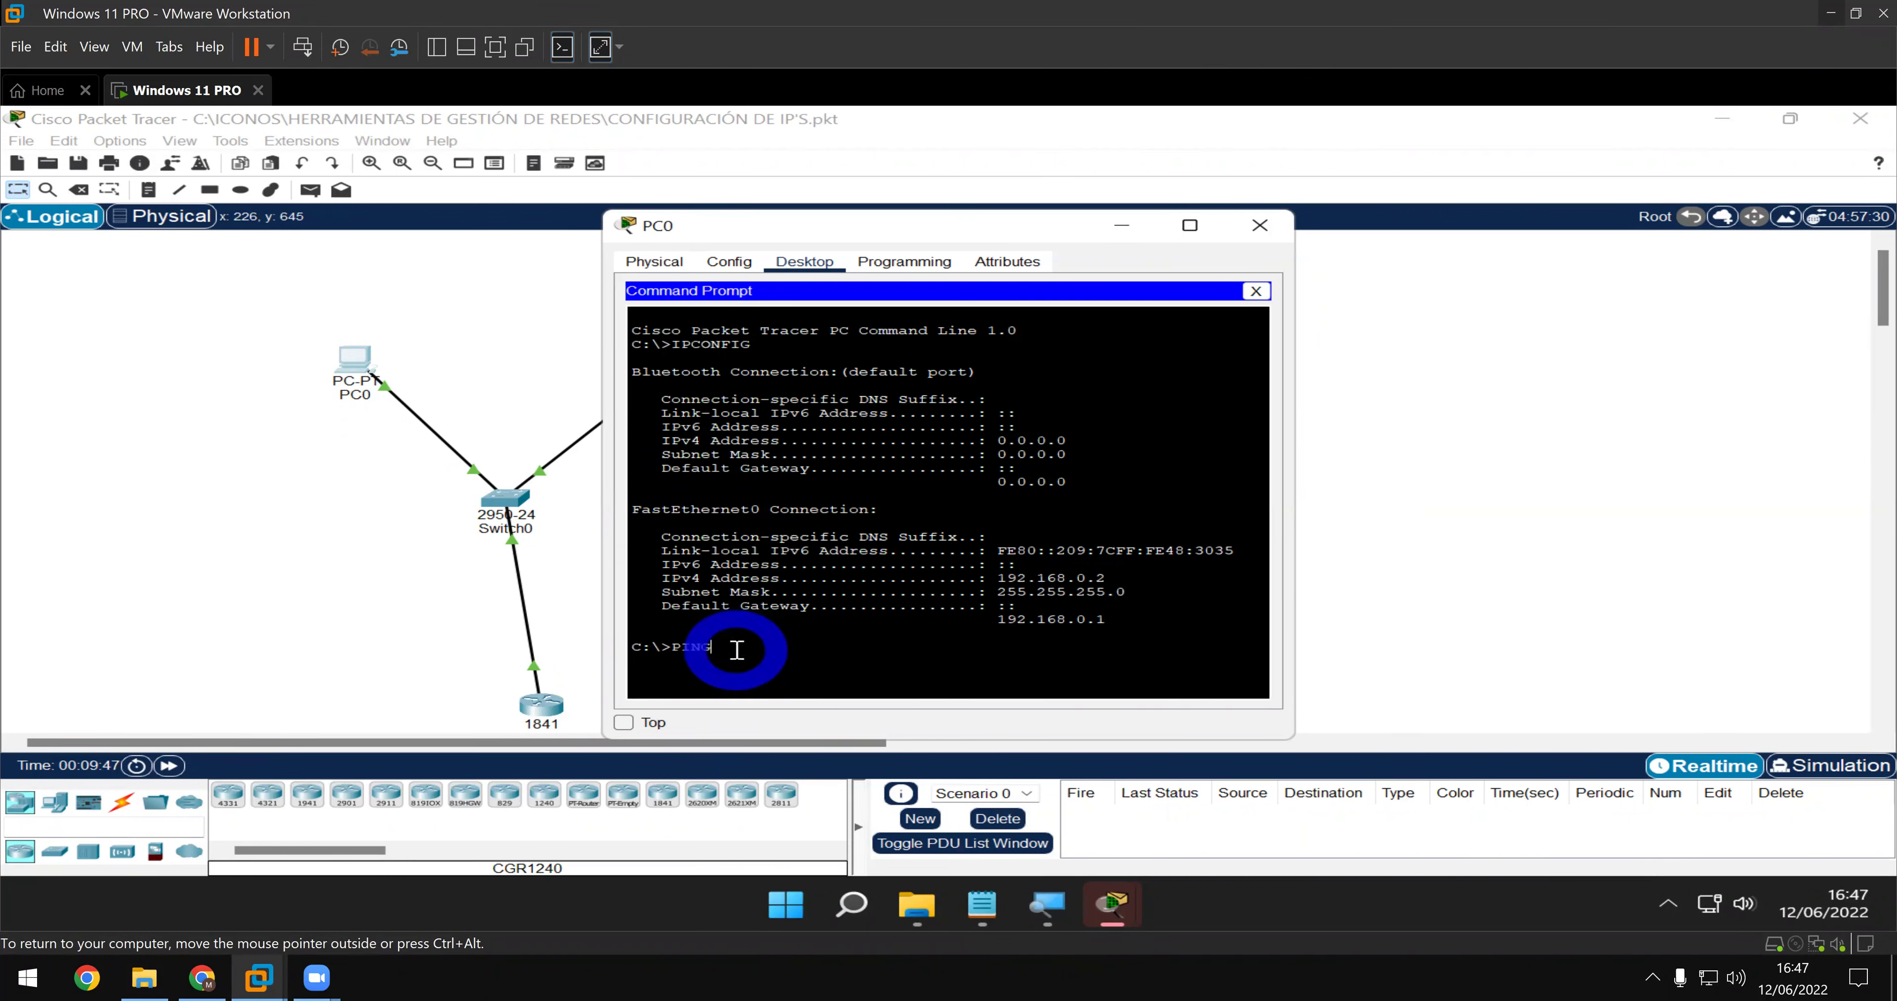
{"action": "type", "text": " 192.168.0.1"}
{"action": "key", "text": "super+KP_Add"}
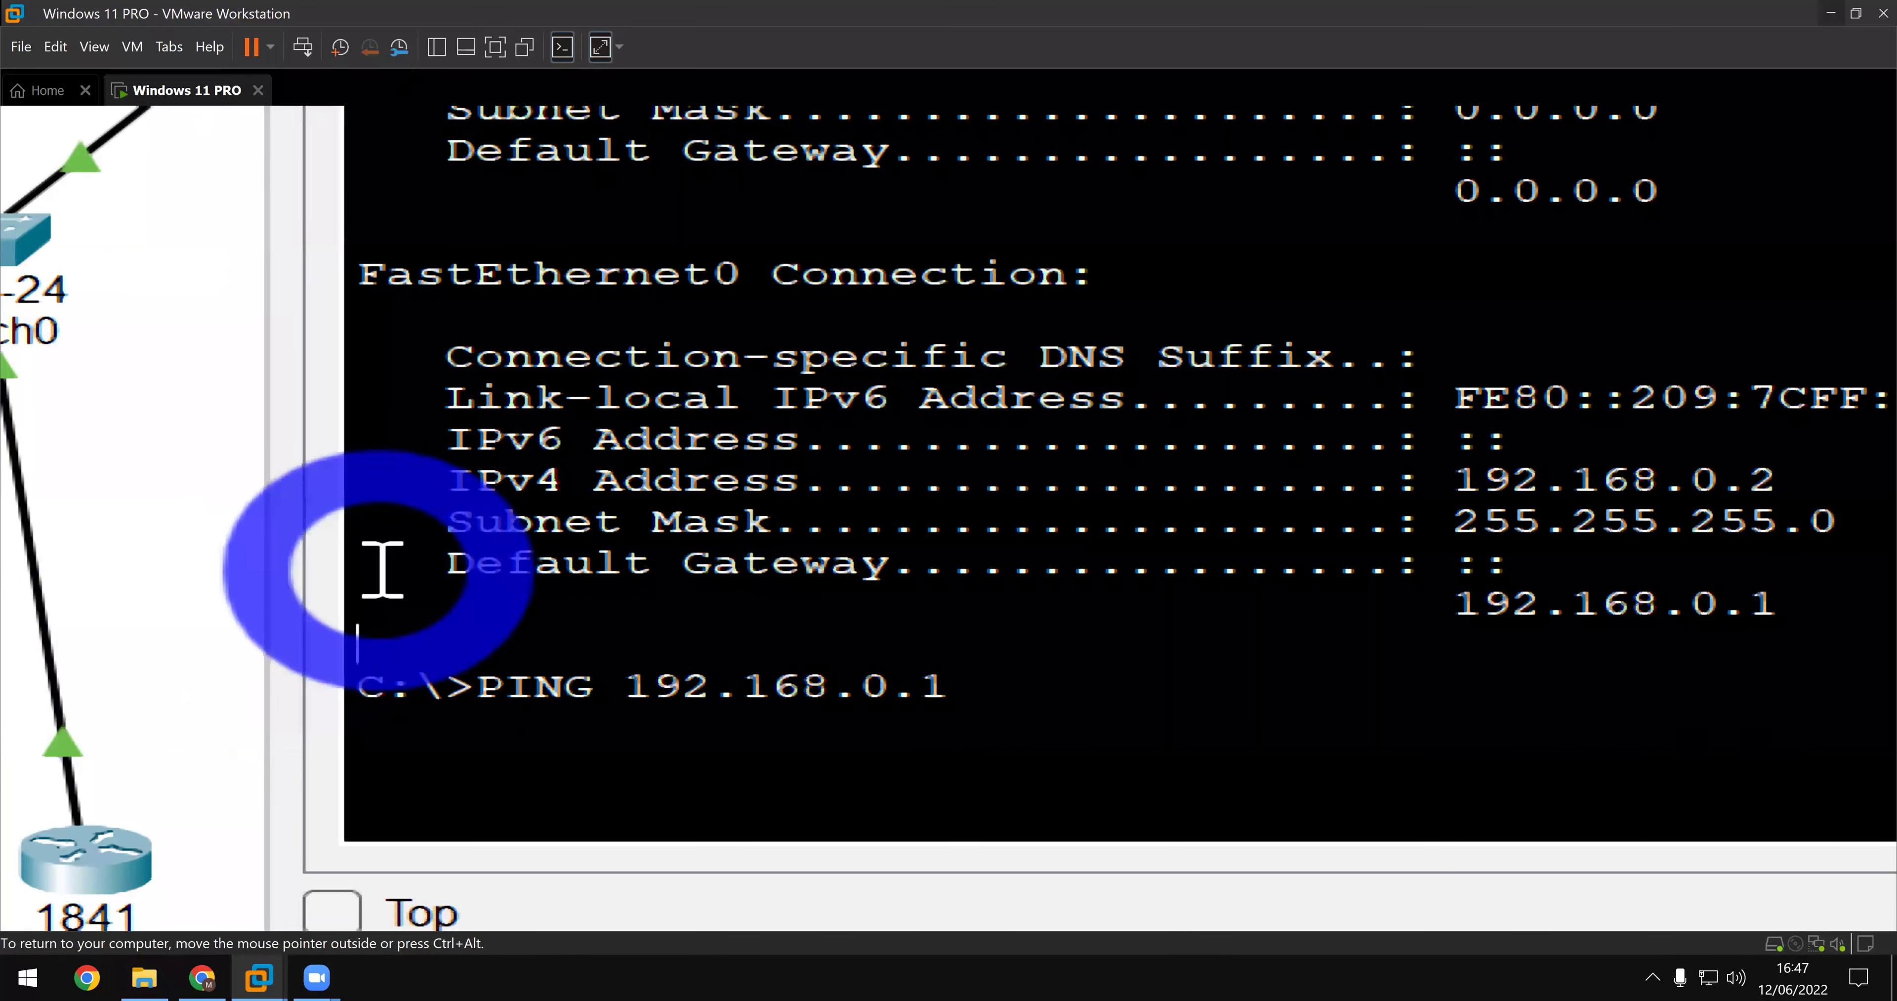
{"action": "key", "text": "Return"}
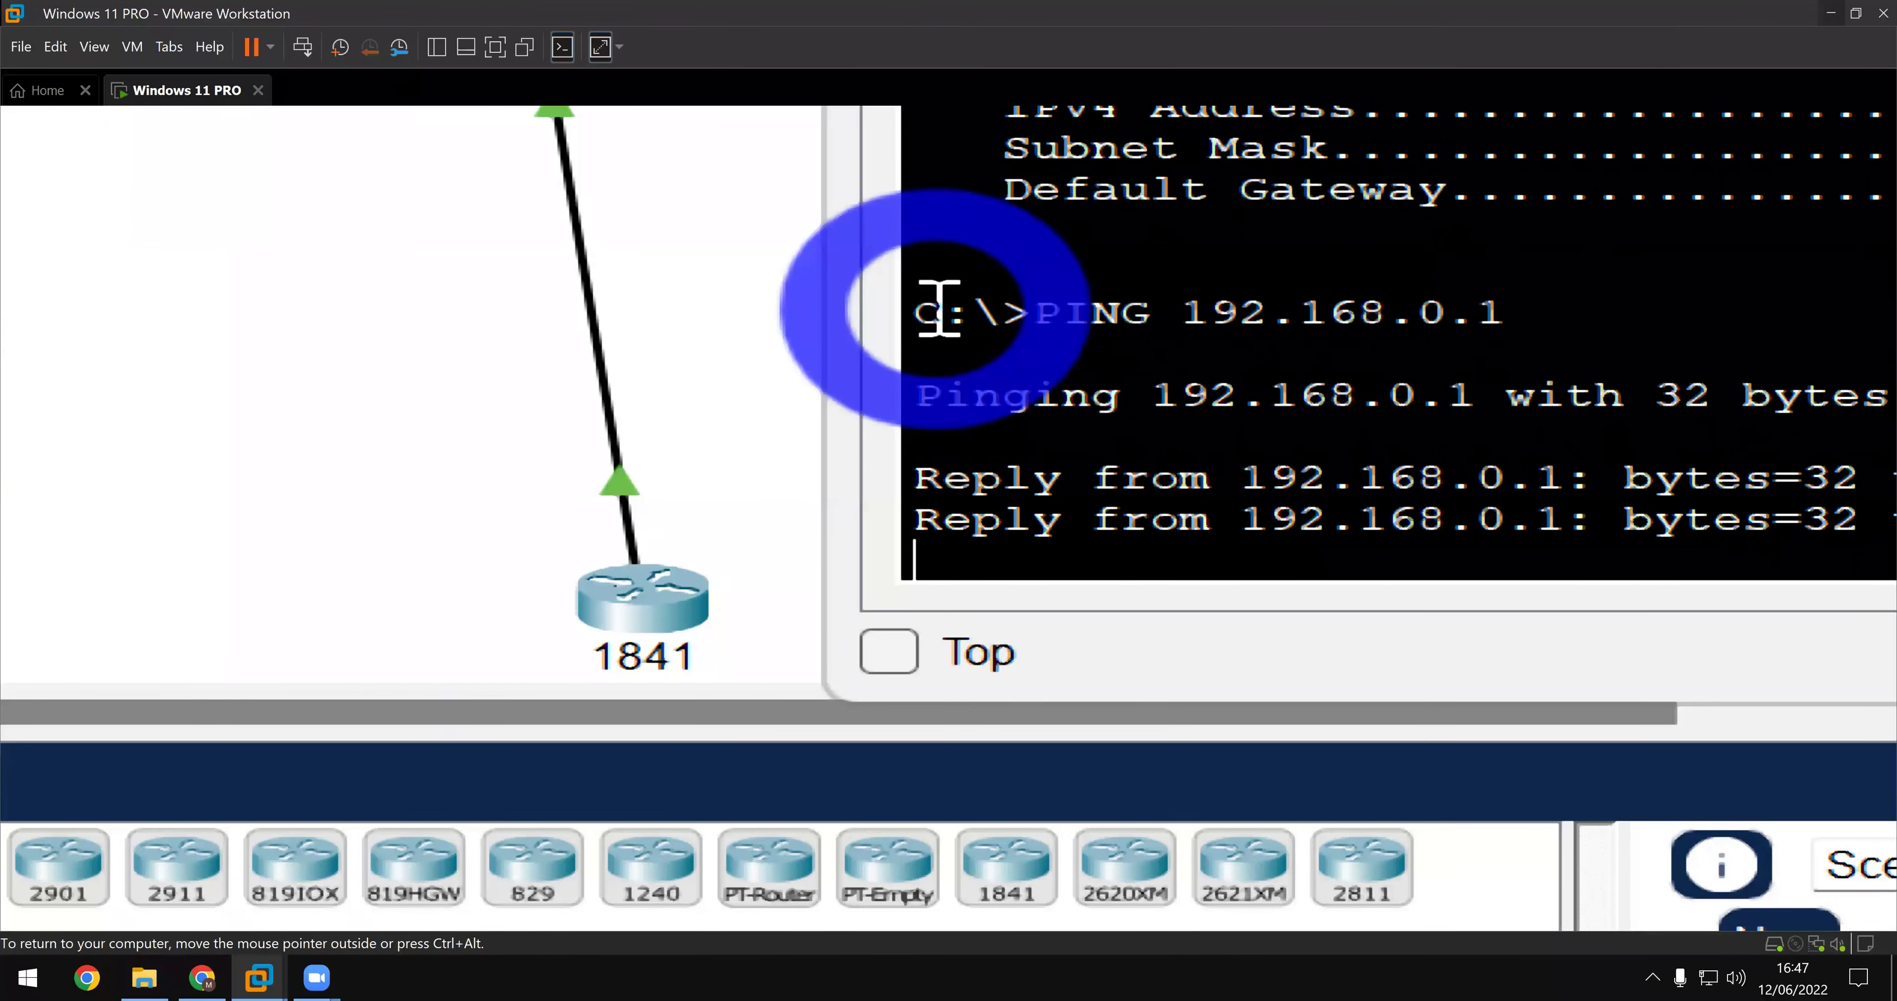
{"action": "key", "text": "super+KP_Subtract"}
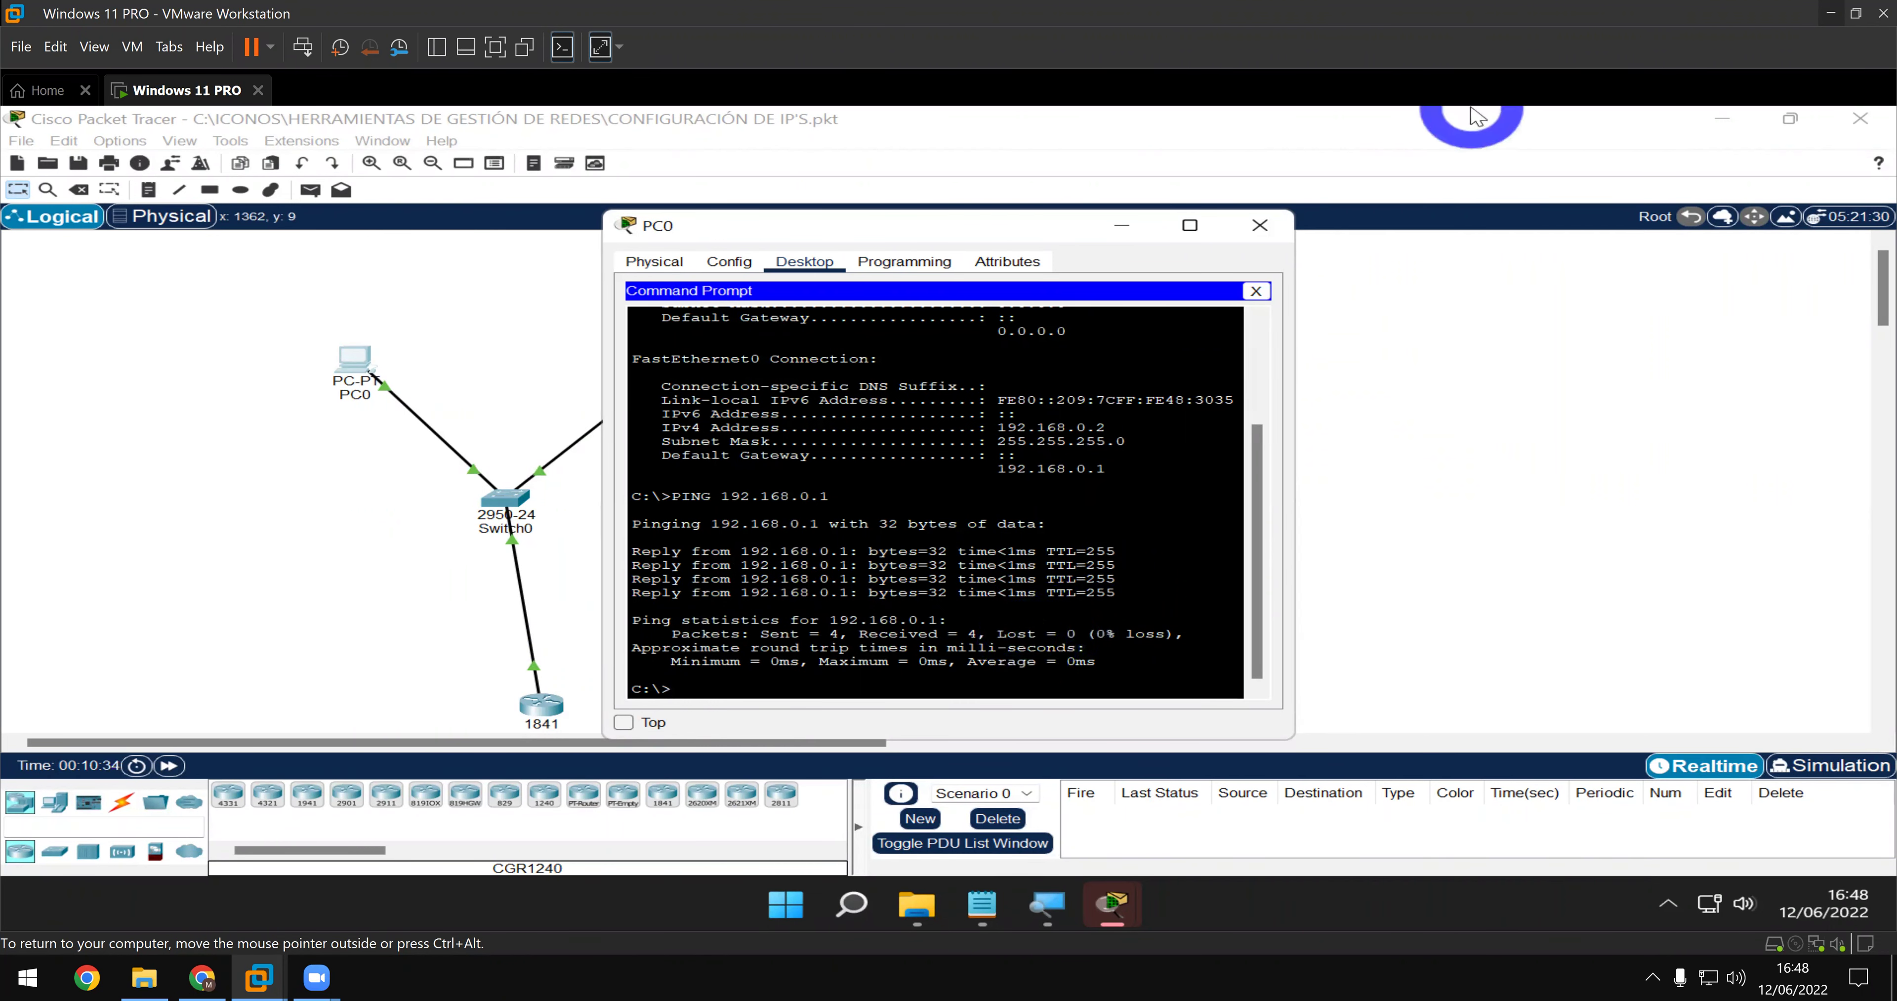
{"action": "left_click", "coordinate": [1262, 228]}
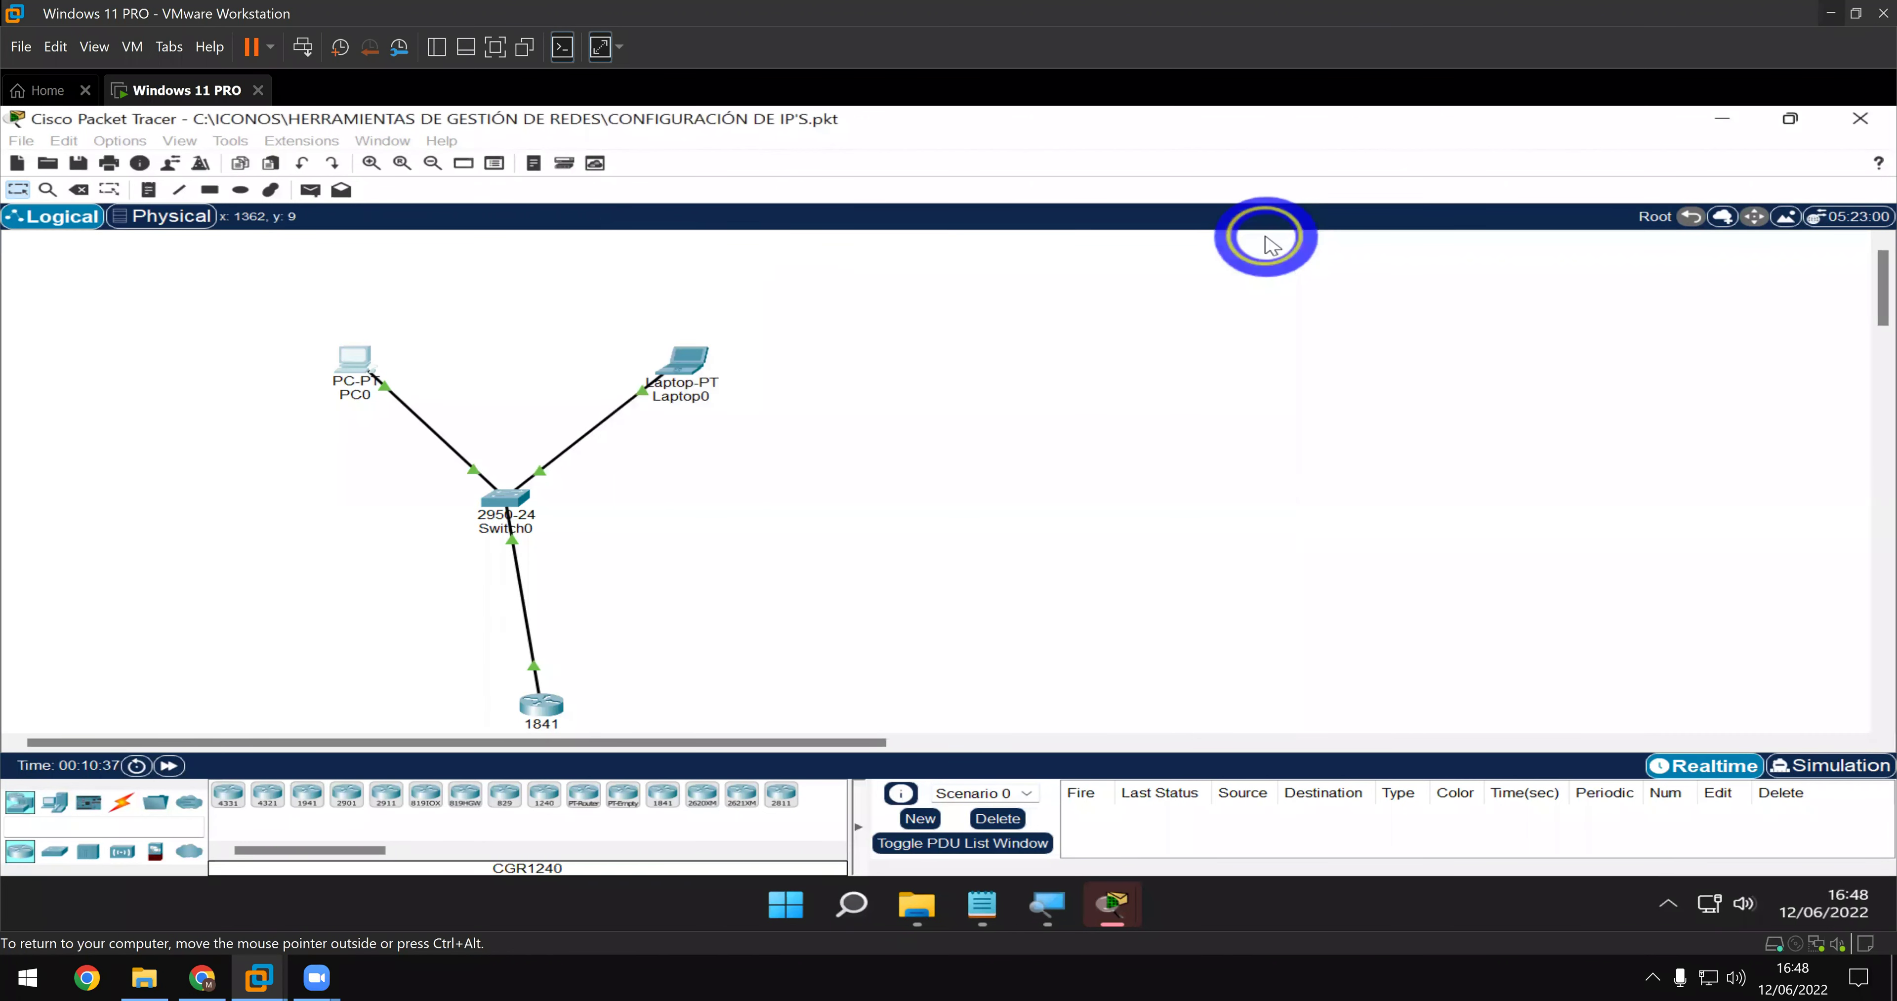
- Run PING 192.168.0.1 in Laptop0's Command Prompt to test its gateway connection, and close Laptop0's device window
{"action": "left_click", "coordinate": [695, 357]}
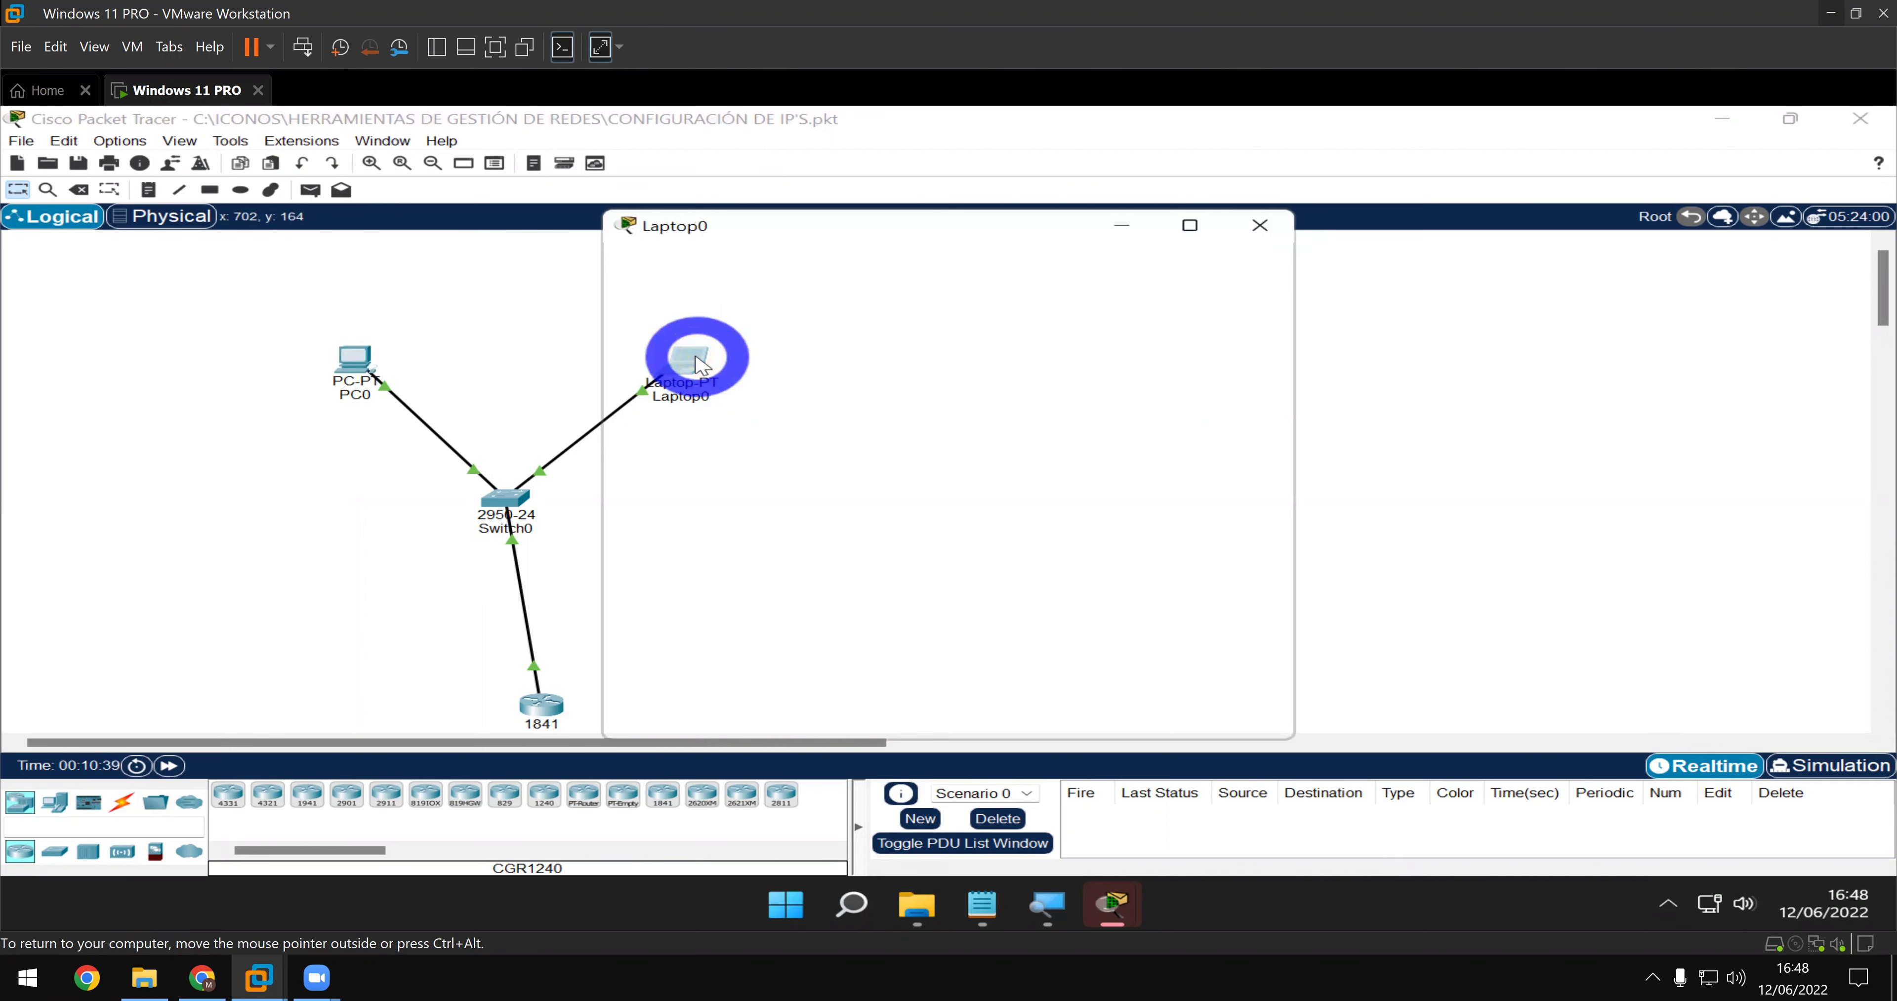
{"action": "left_click", "coordinate": [692, 357]}
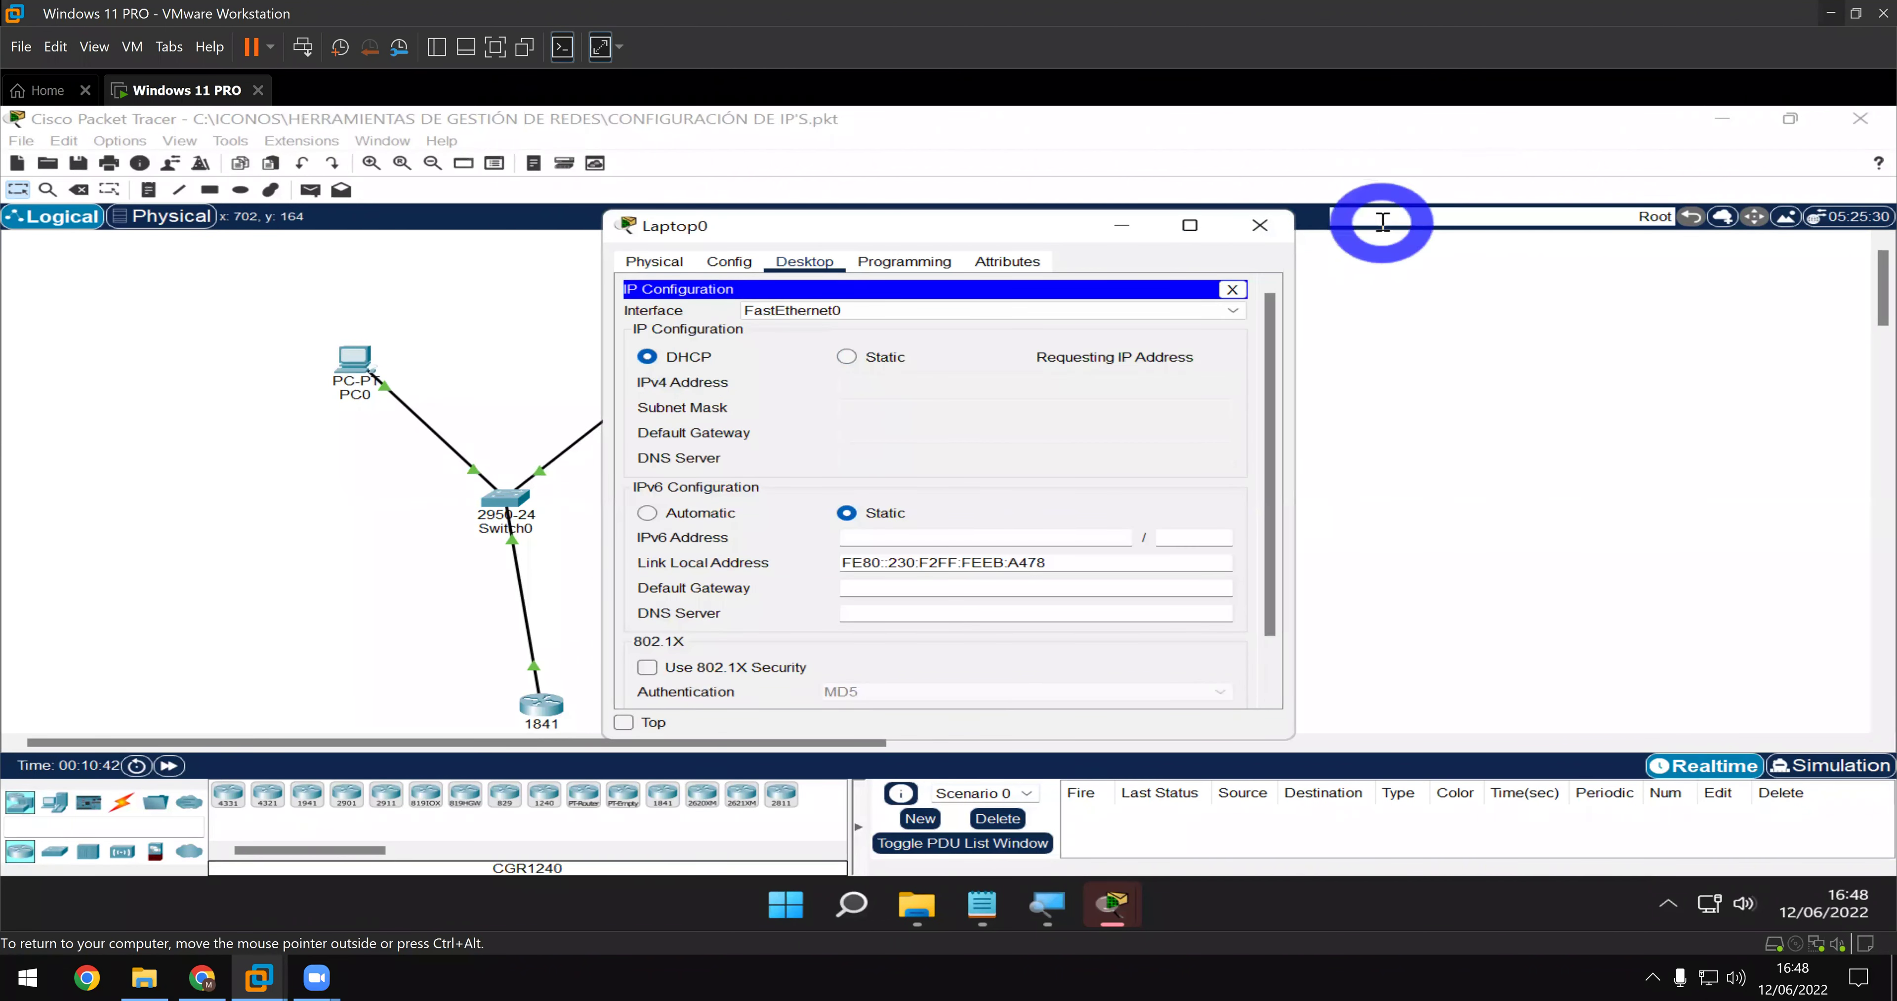
{"action": "left_click", "coordinate": [1239, 292]}
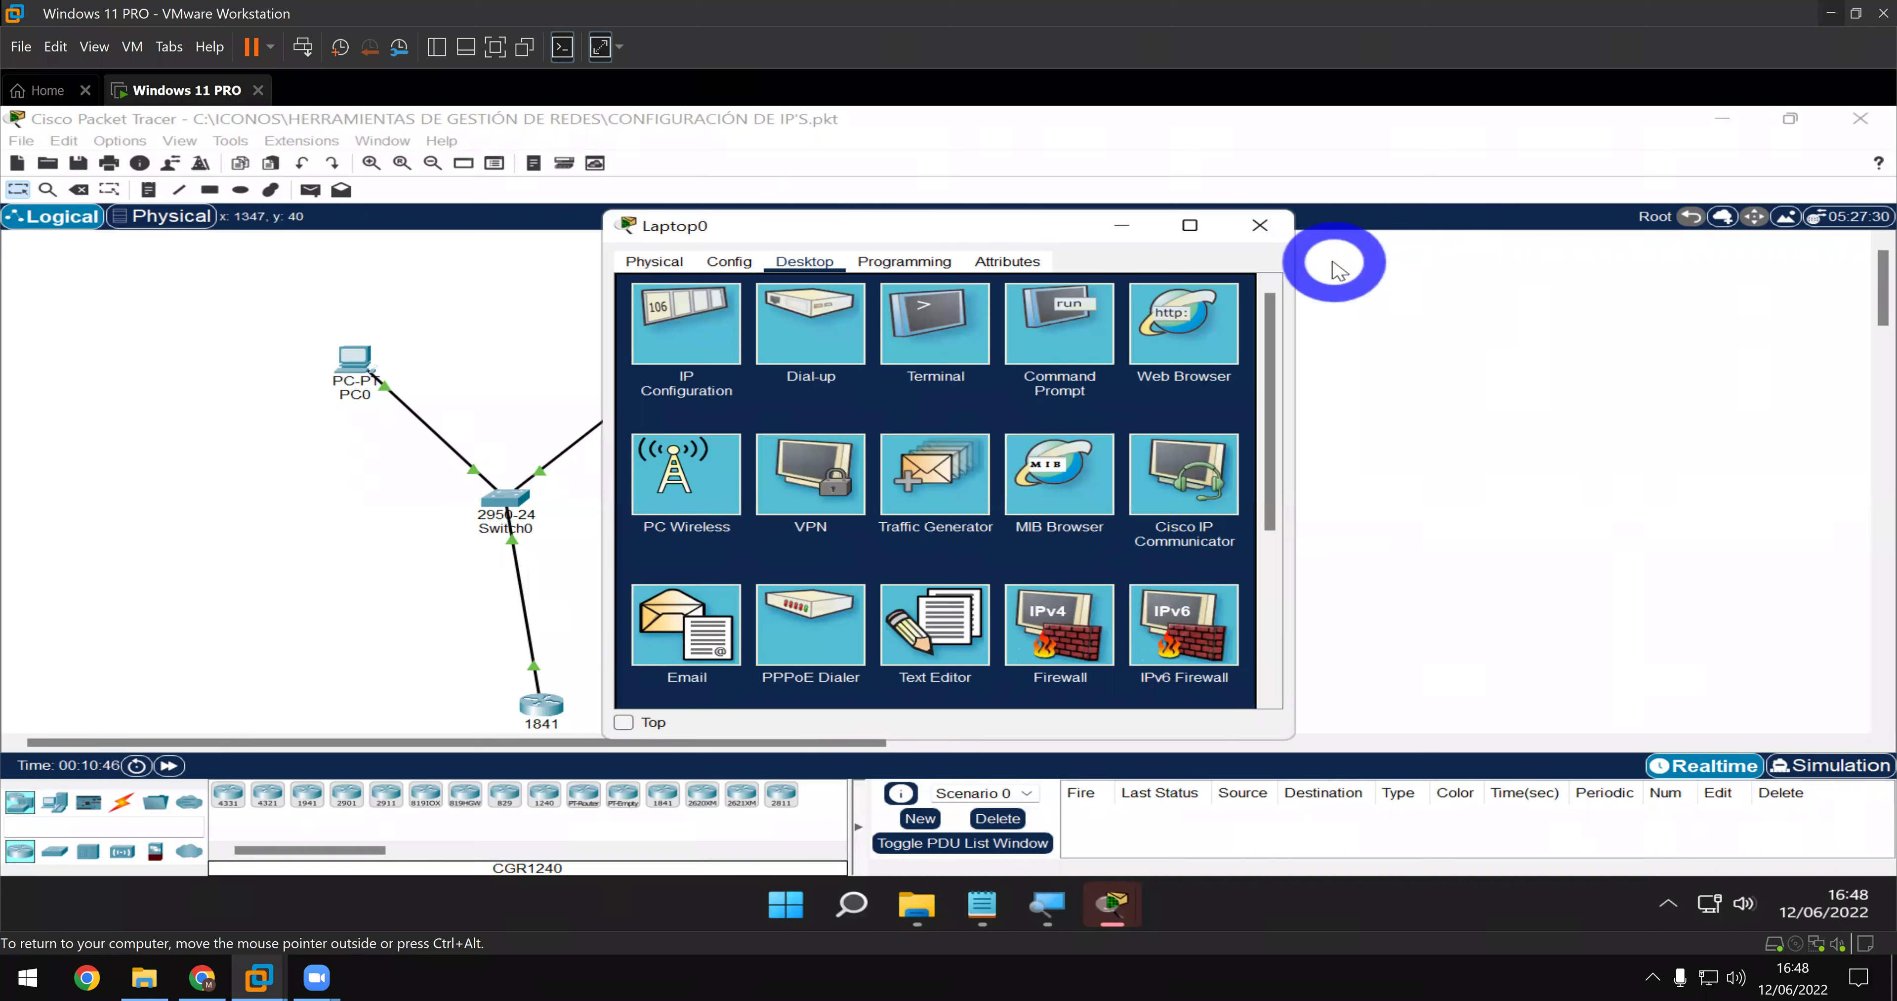
{"action": "left_click", "coordinate": [1060, 340]}
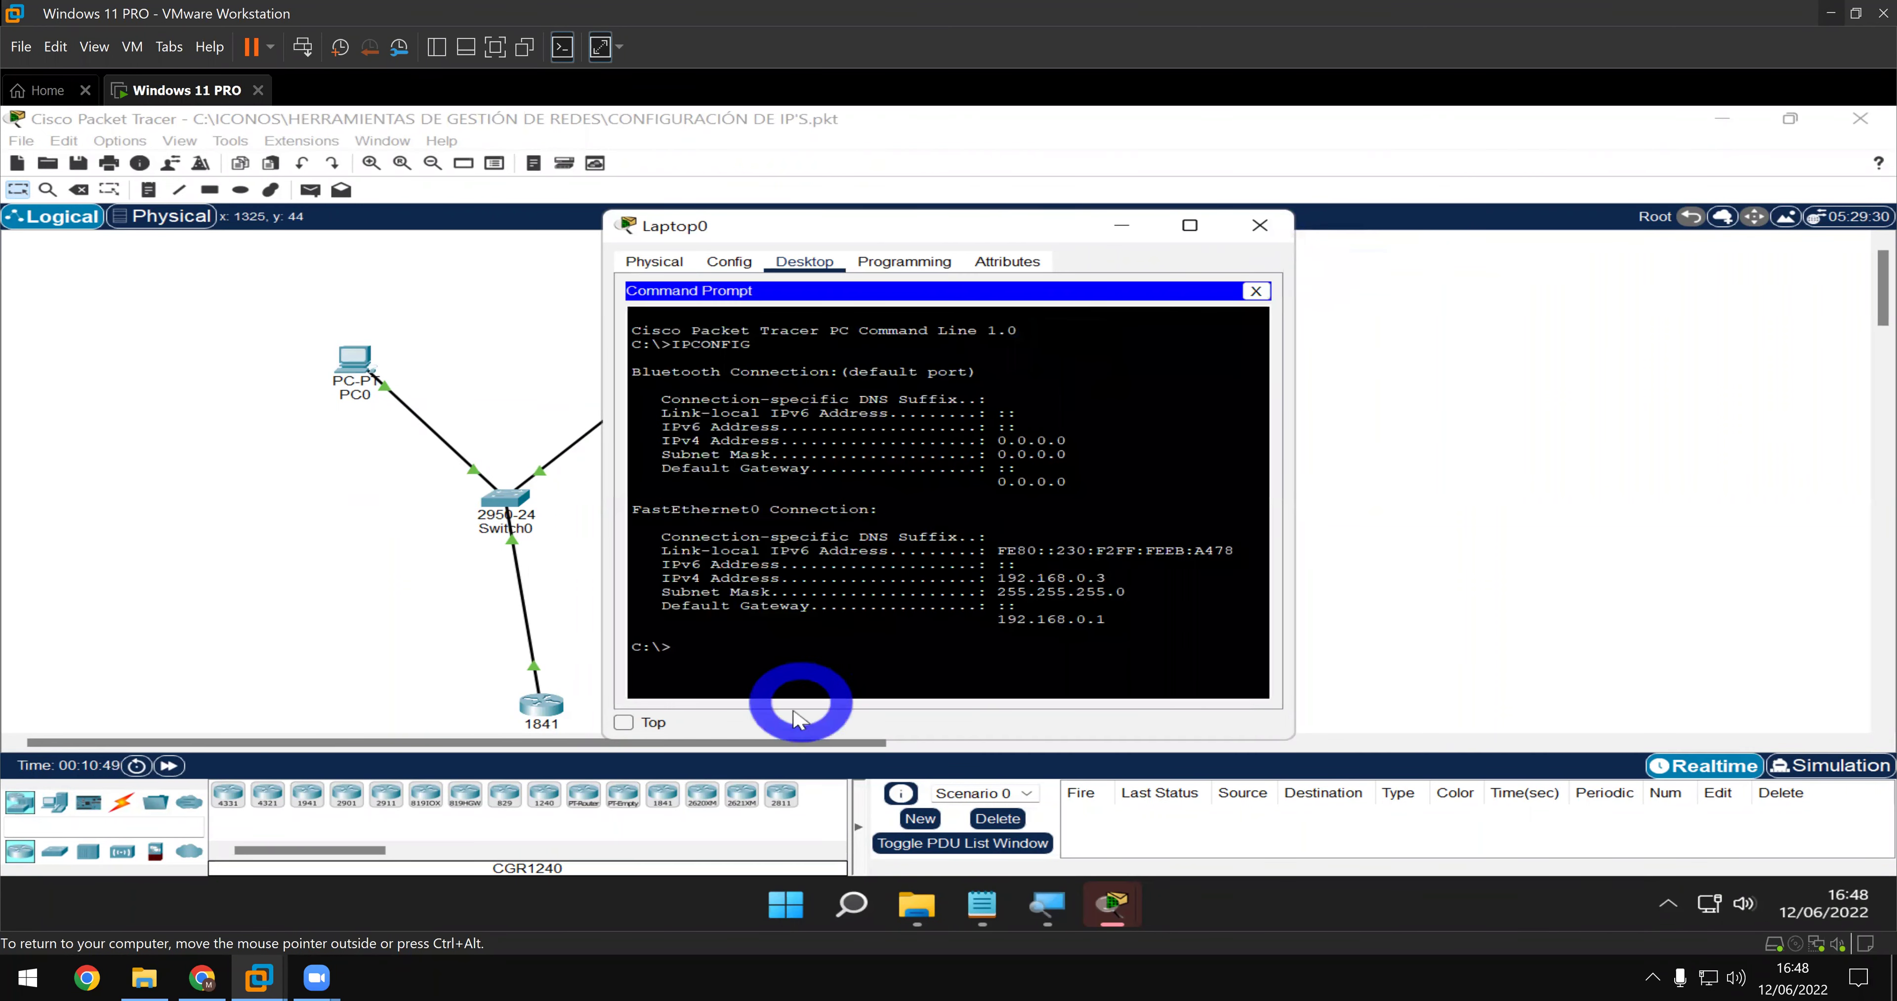
{"action": "left_click", "coordinate": [742, 666]}
{"action": "type", "text": "PING"}
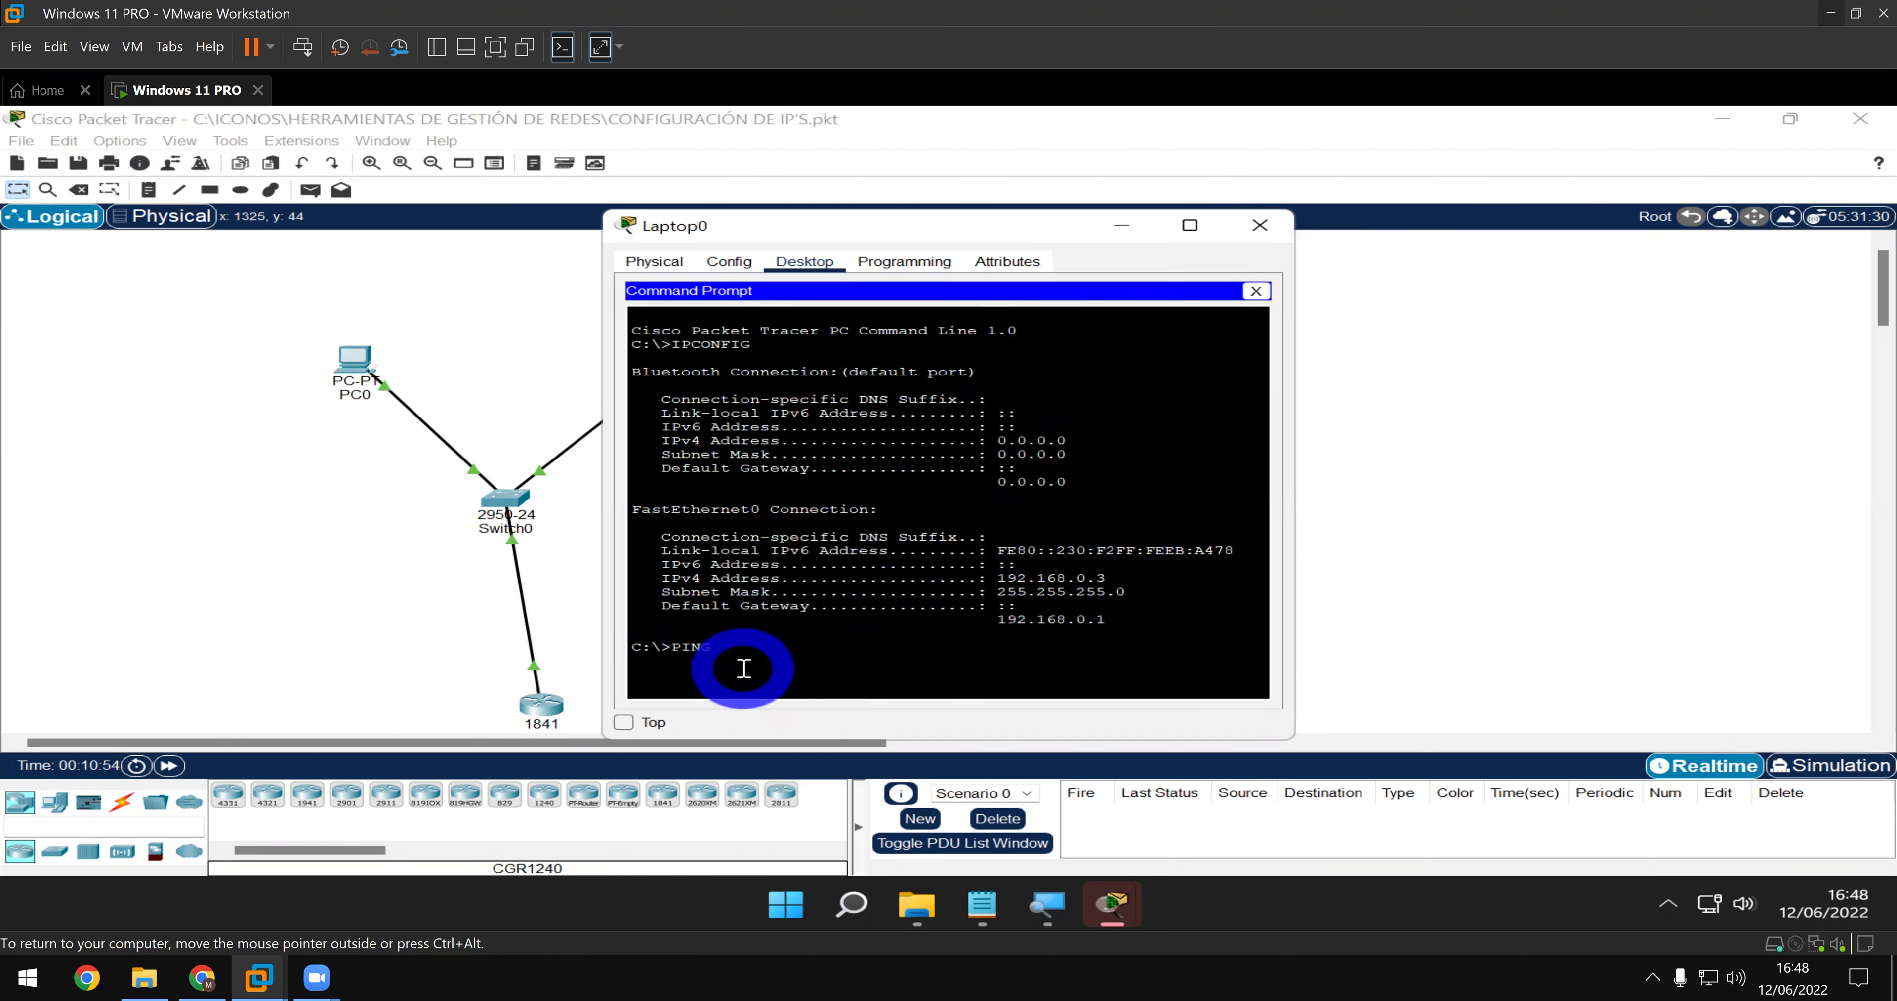
{"action": "type", "text": " 192.168.0.1"}
{"action": "key", "text": "Return"}
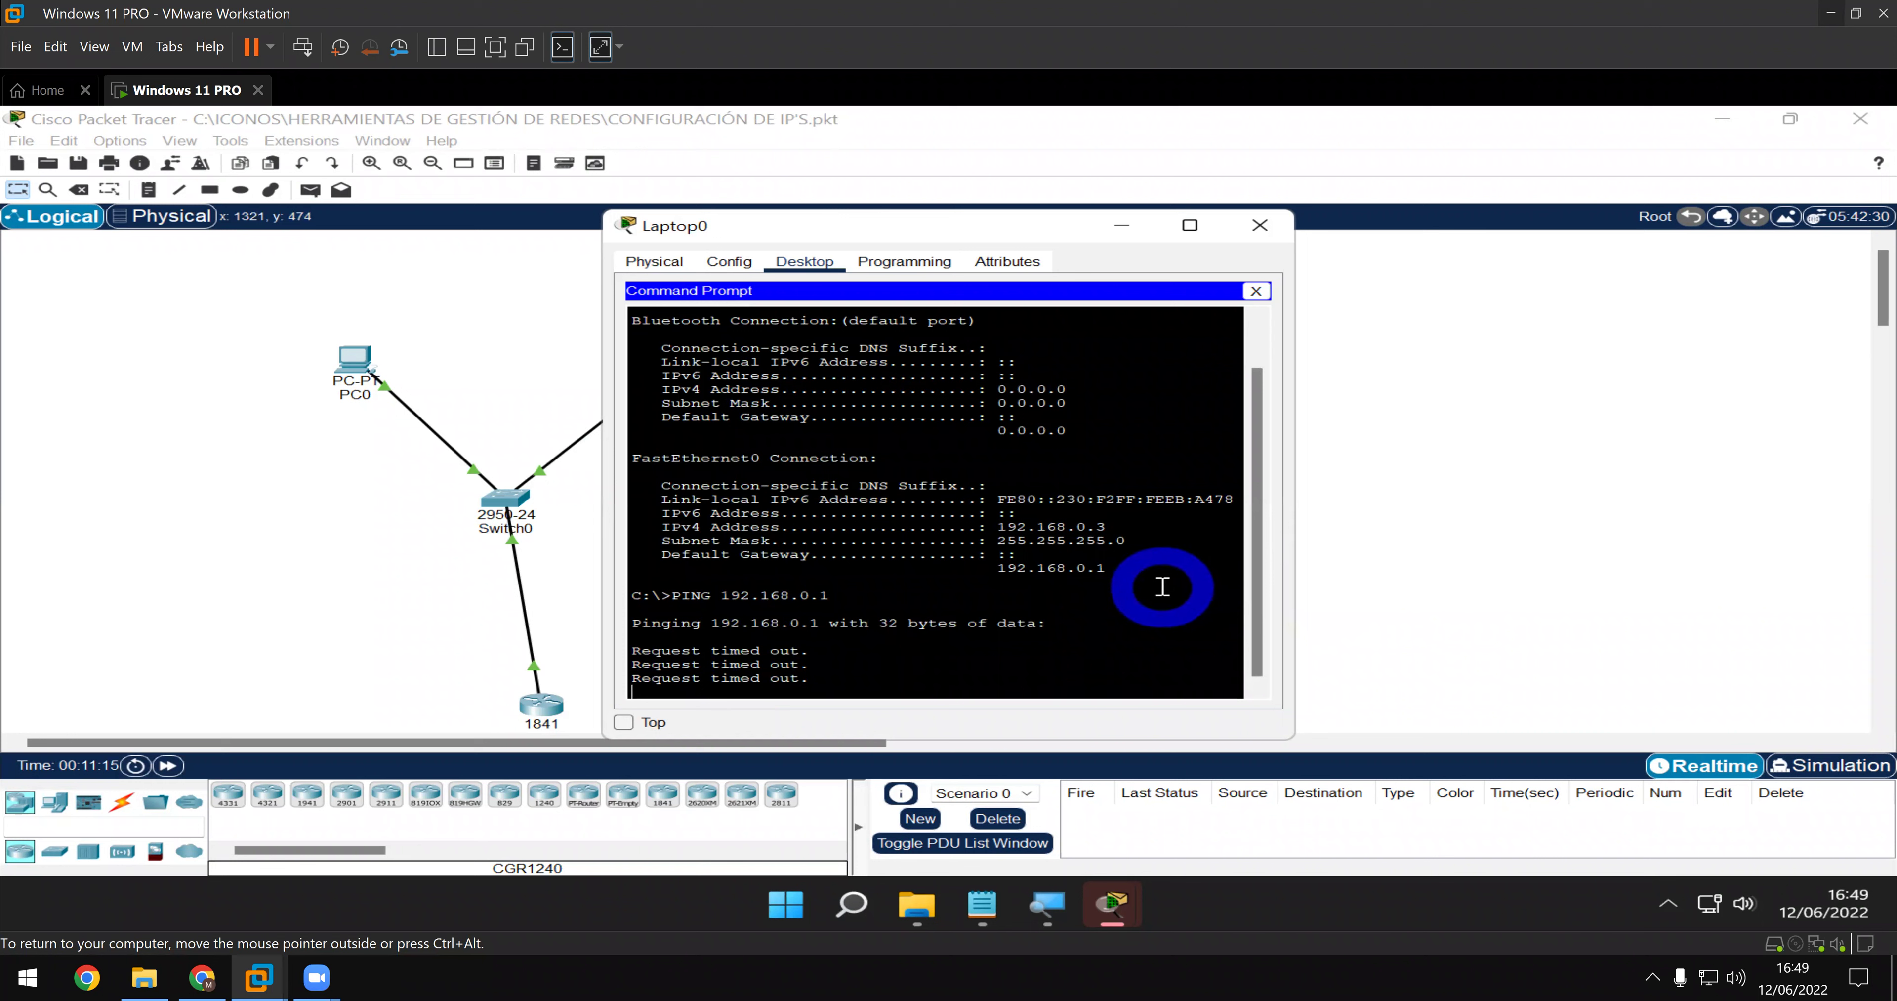
{"action": "scroll", "coordinate": [1137, 604], "scroll_direction": "up", "scroll_amount": 2}
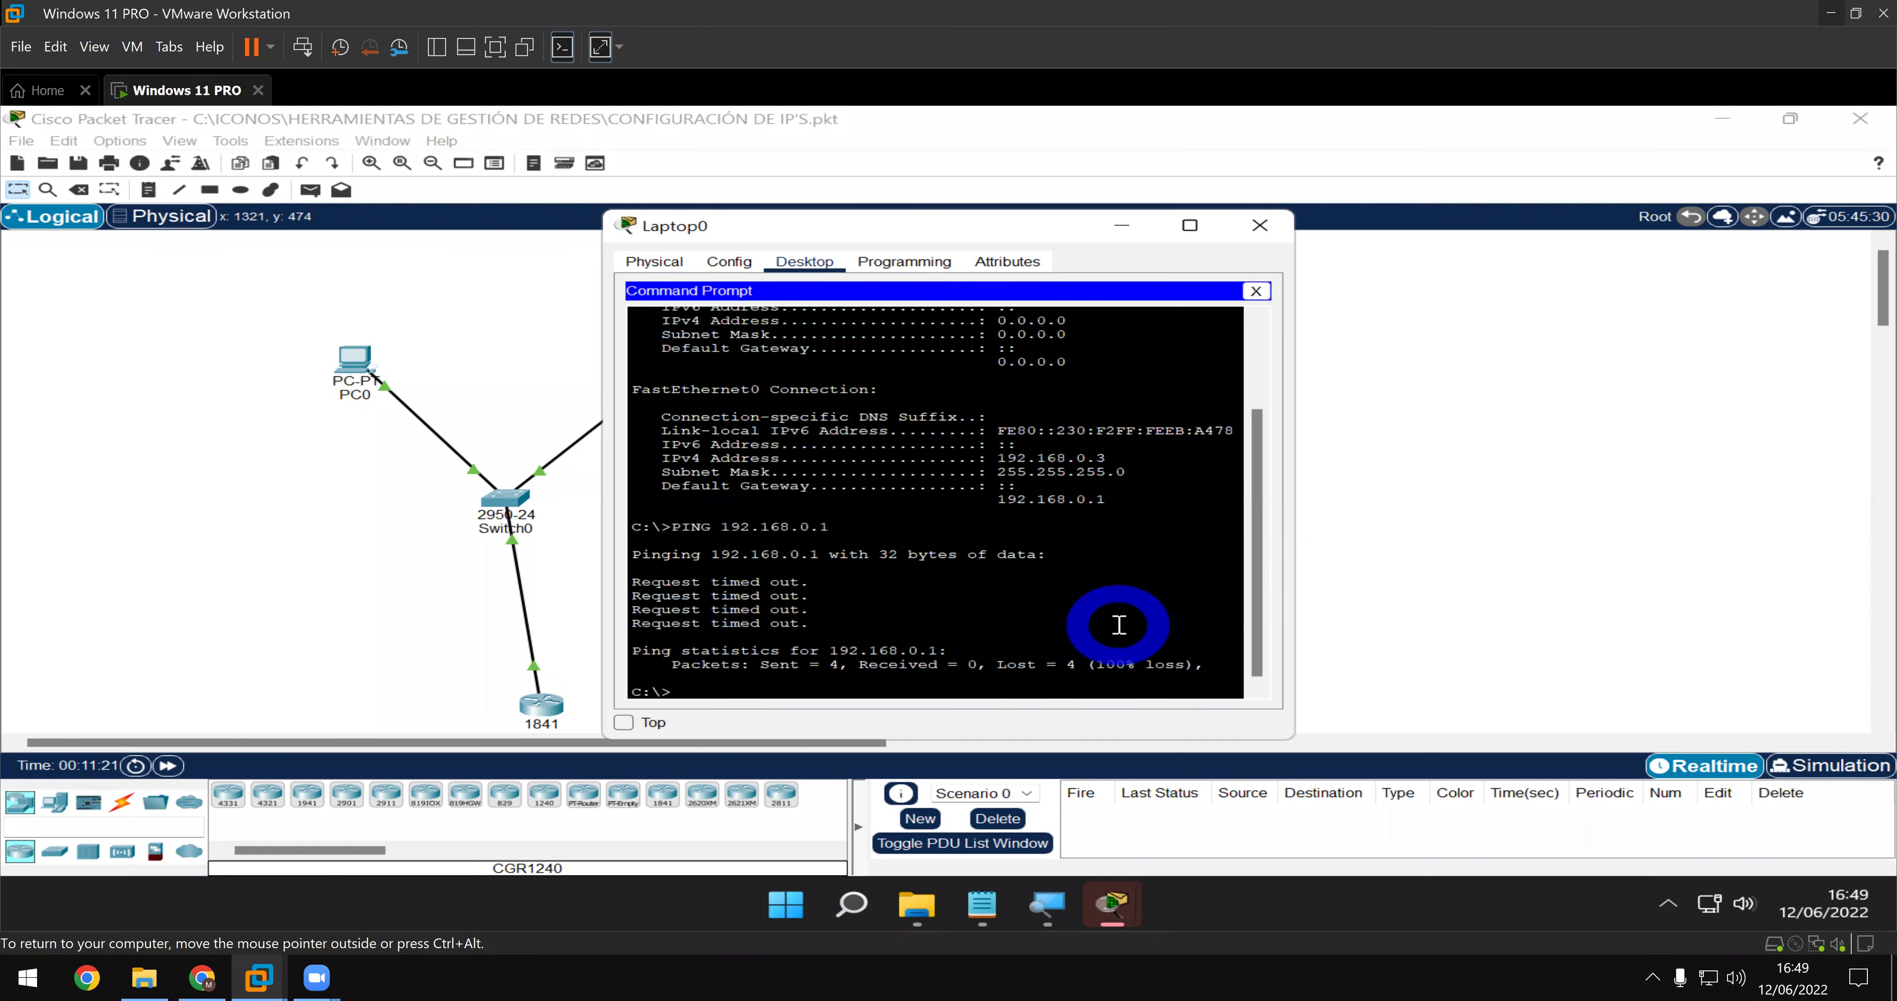
{"action": "left_click", "coordinate": [1258, 228]}
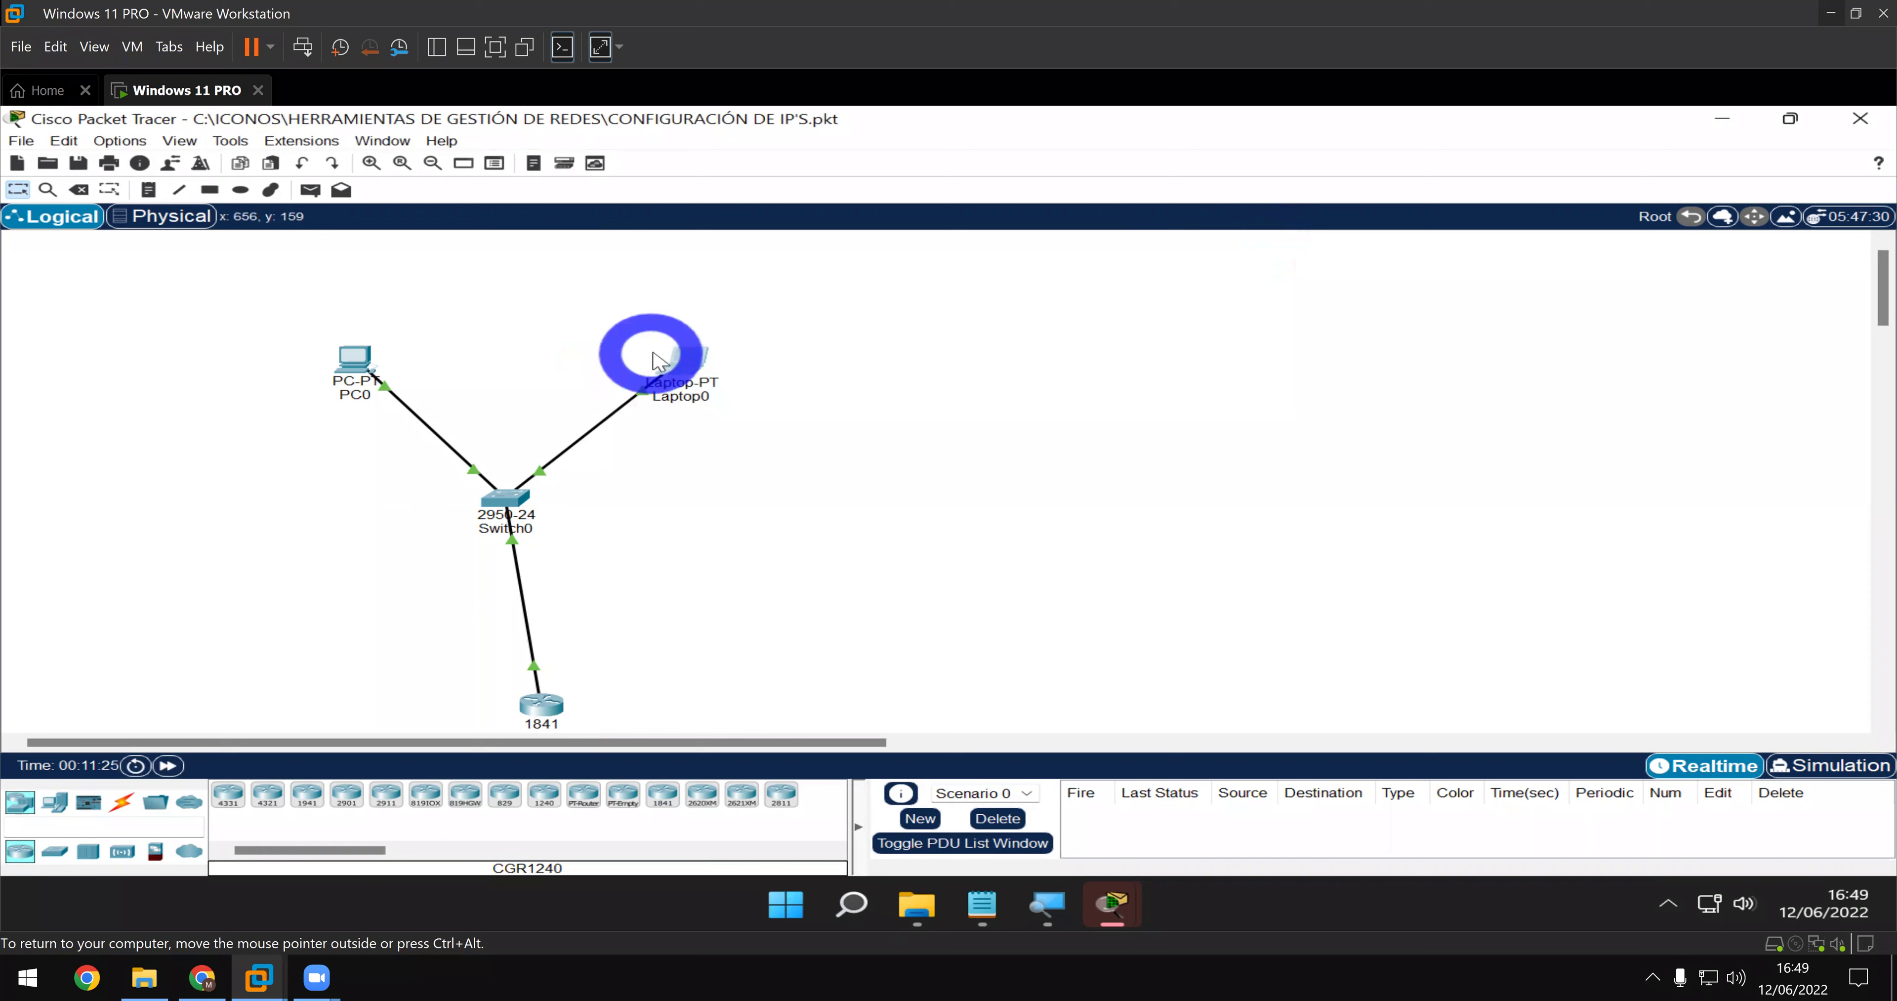
- Reopen Laptop0 and set its global IPv4 gateway configuration to Static with default gateway 192.168.0.1
{"action": "left_click", "coordinate": [693, 362]}
{"action": "left_click", "coordinate": [705, 315]}
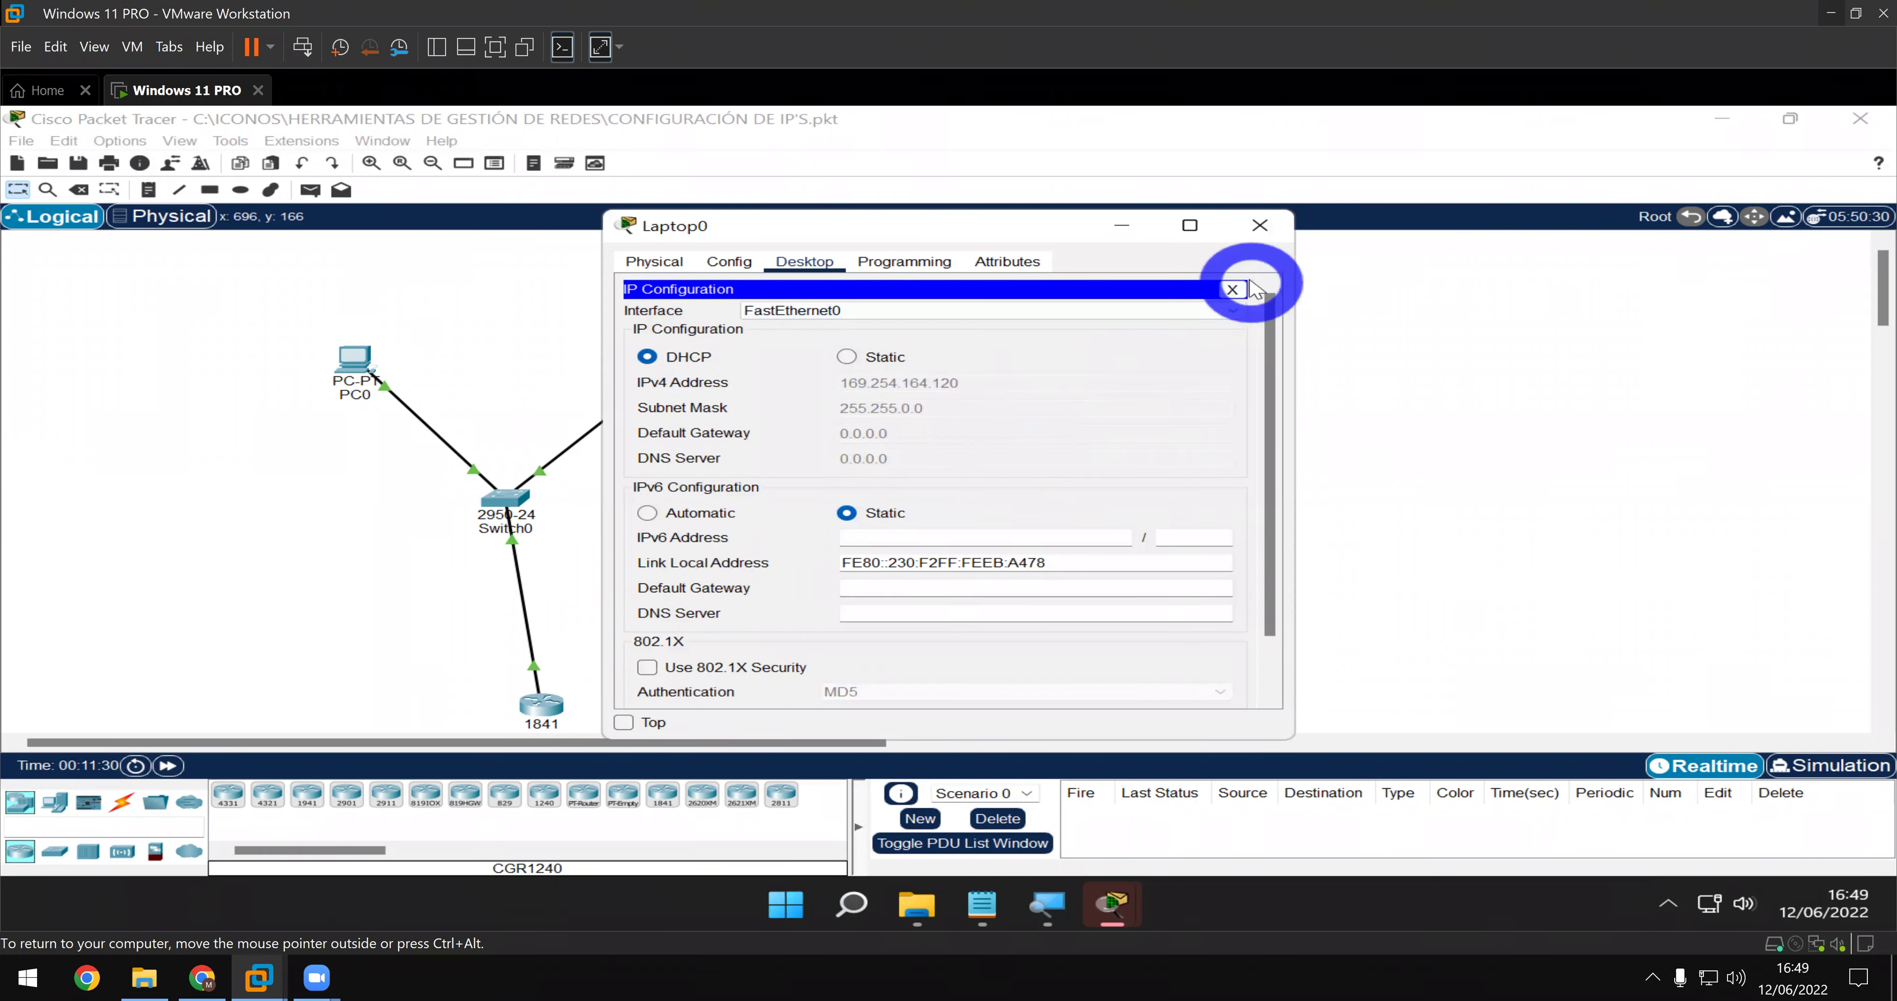
{"action": "left_click", "coordinate": [1233, 288]}
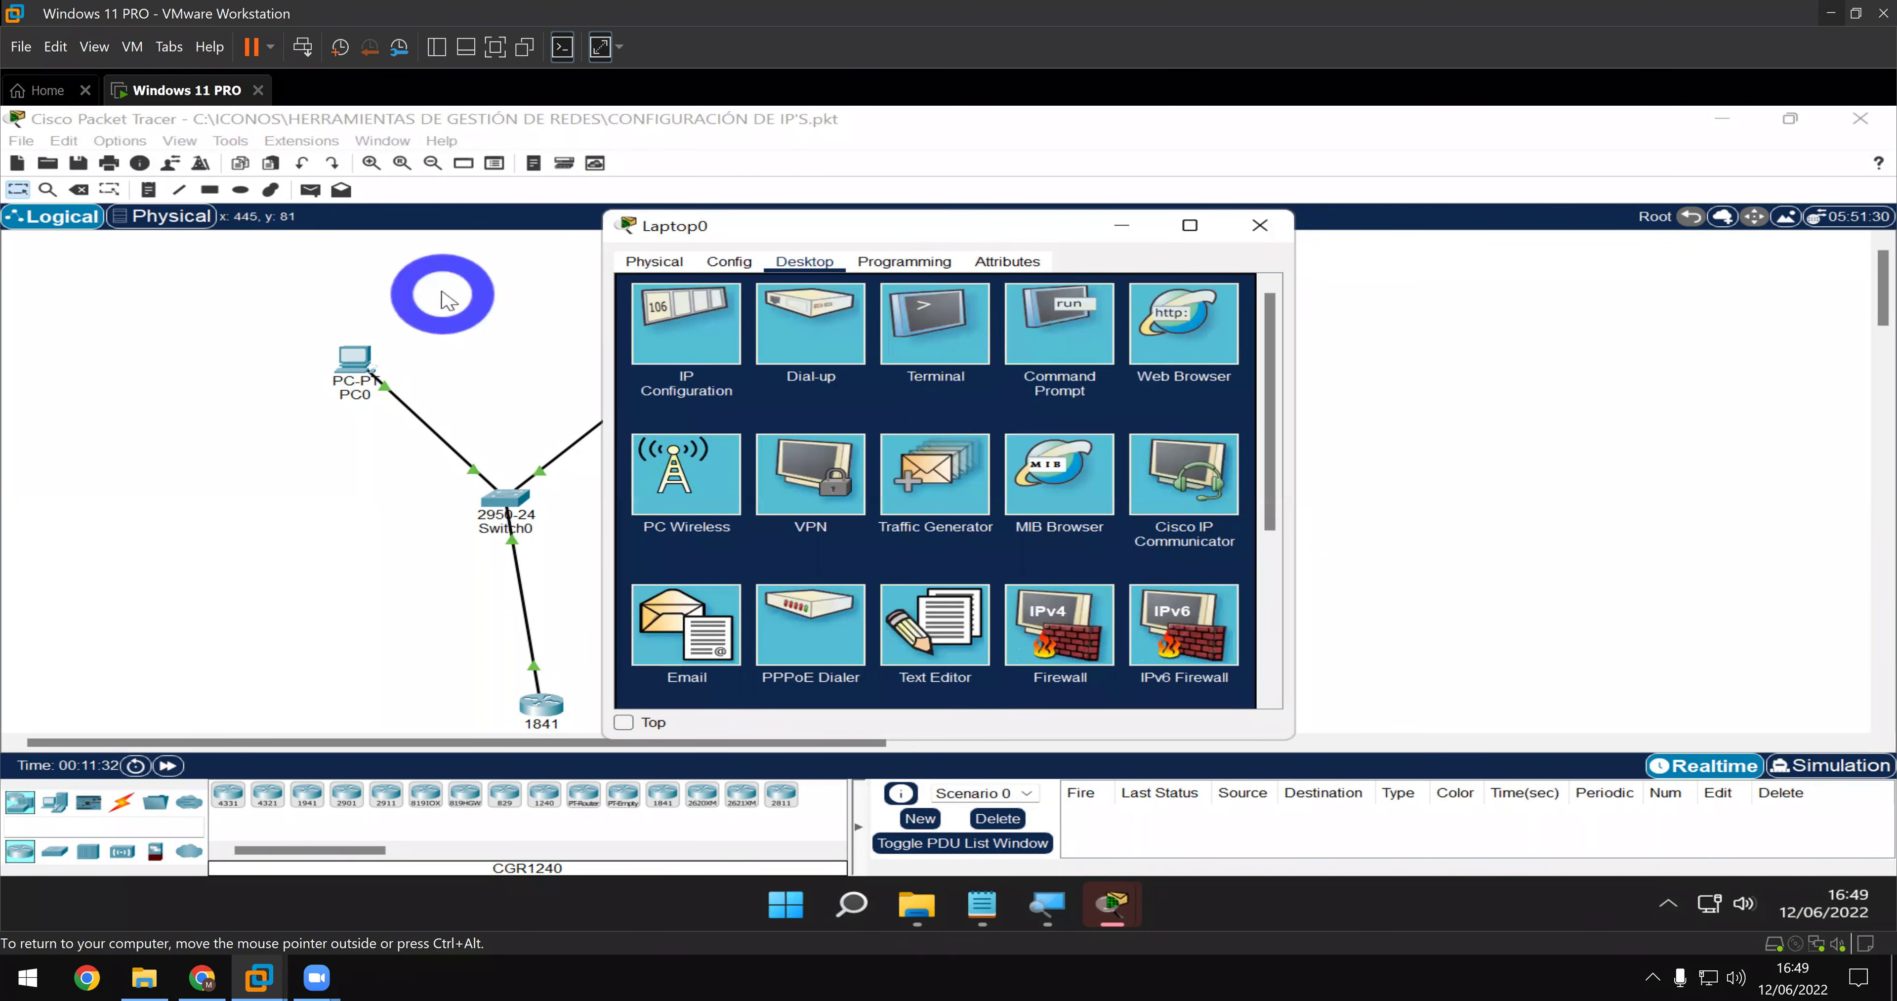
{"action": "left_click", "coordinate": [729, 261]}
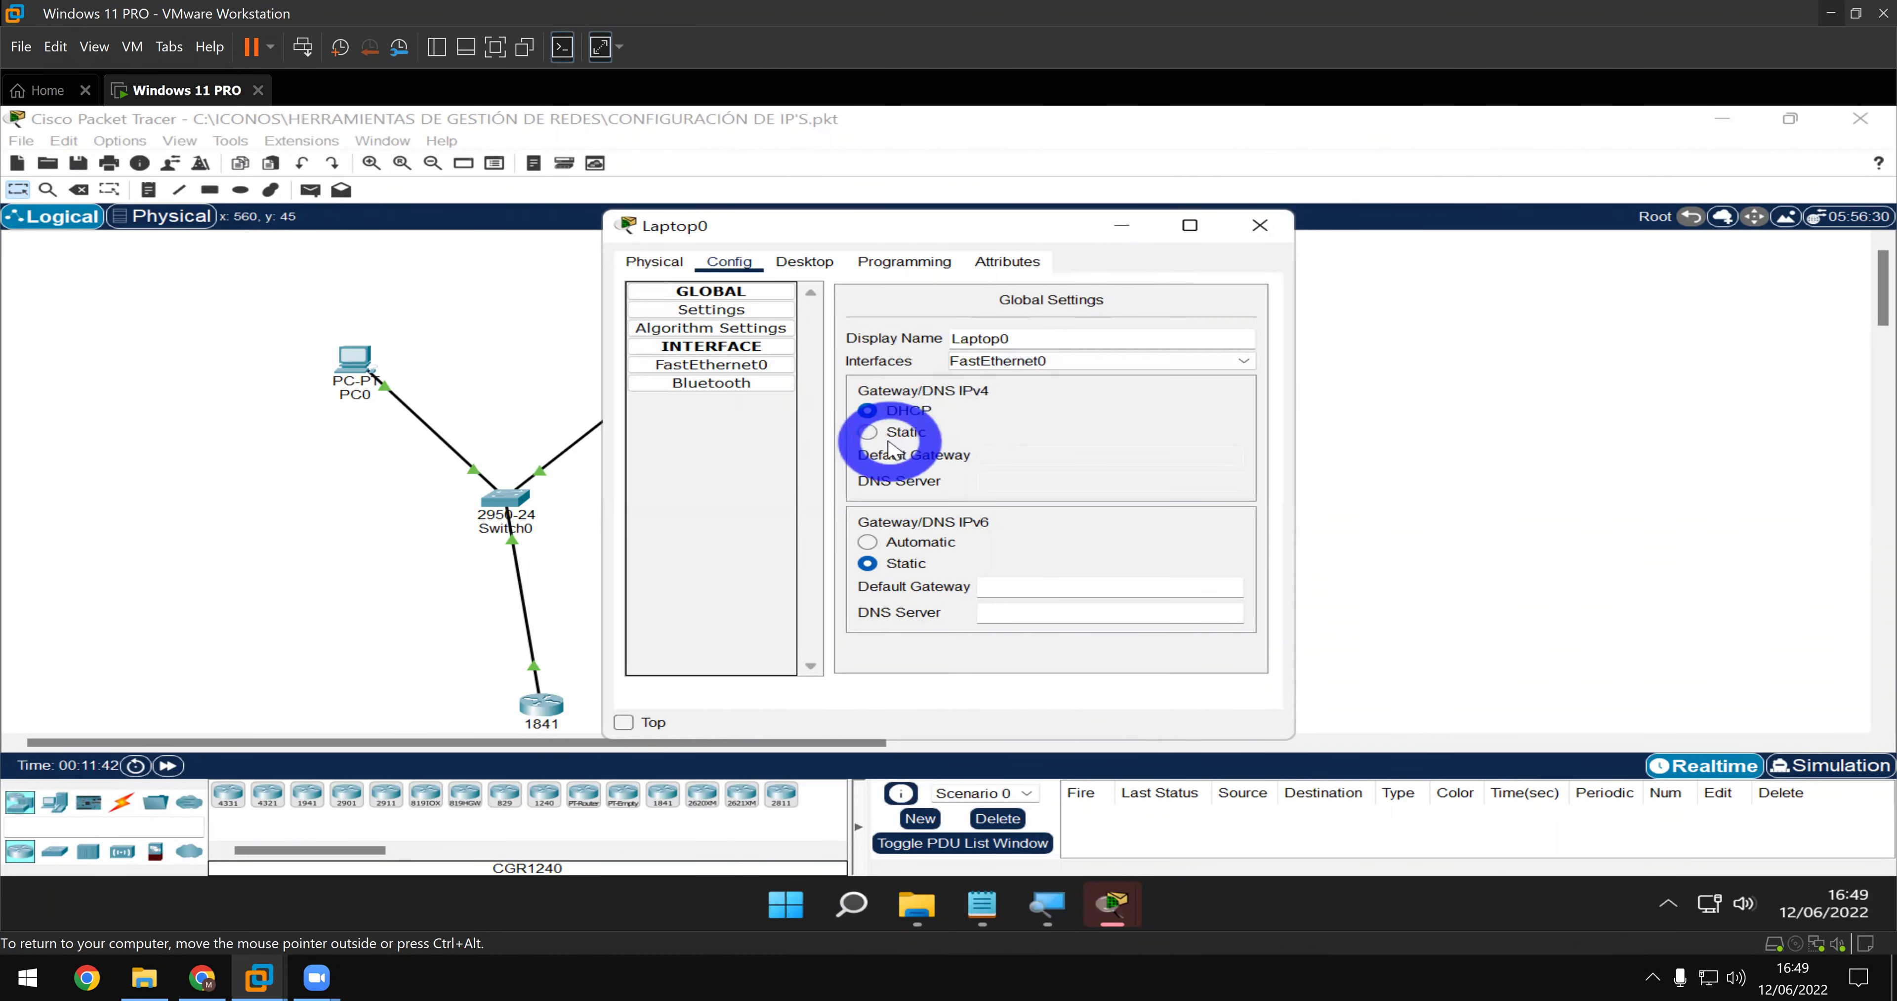
{"action": "left_click", "coordinate": [872, 432]}
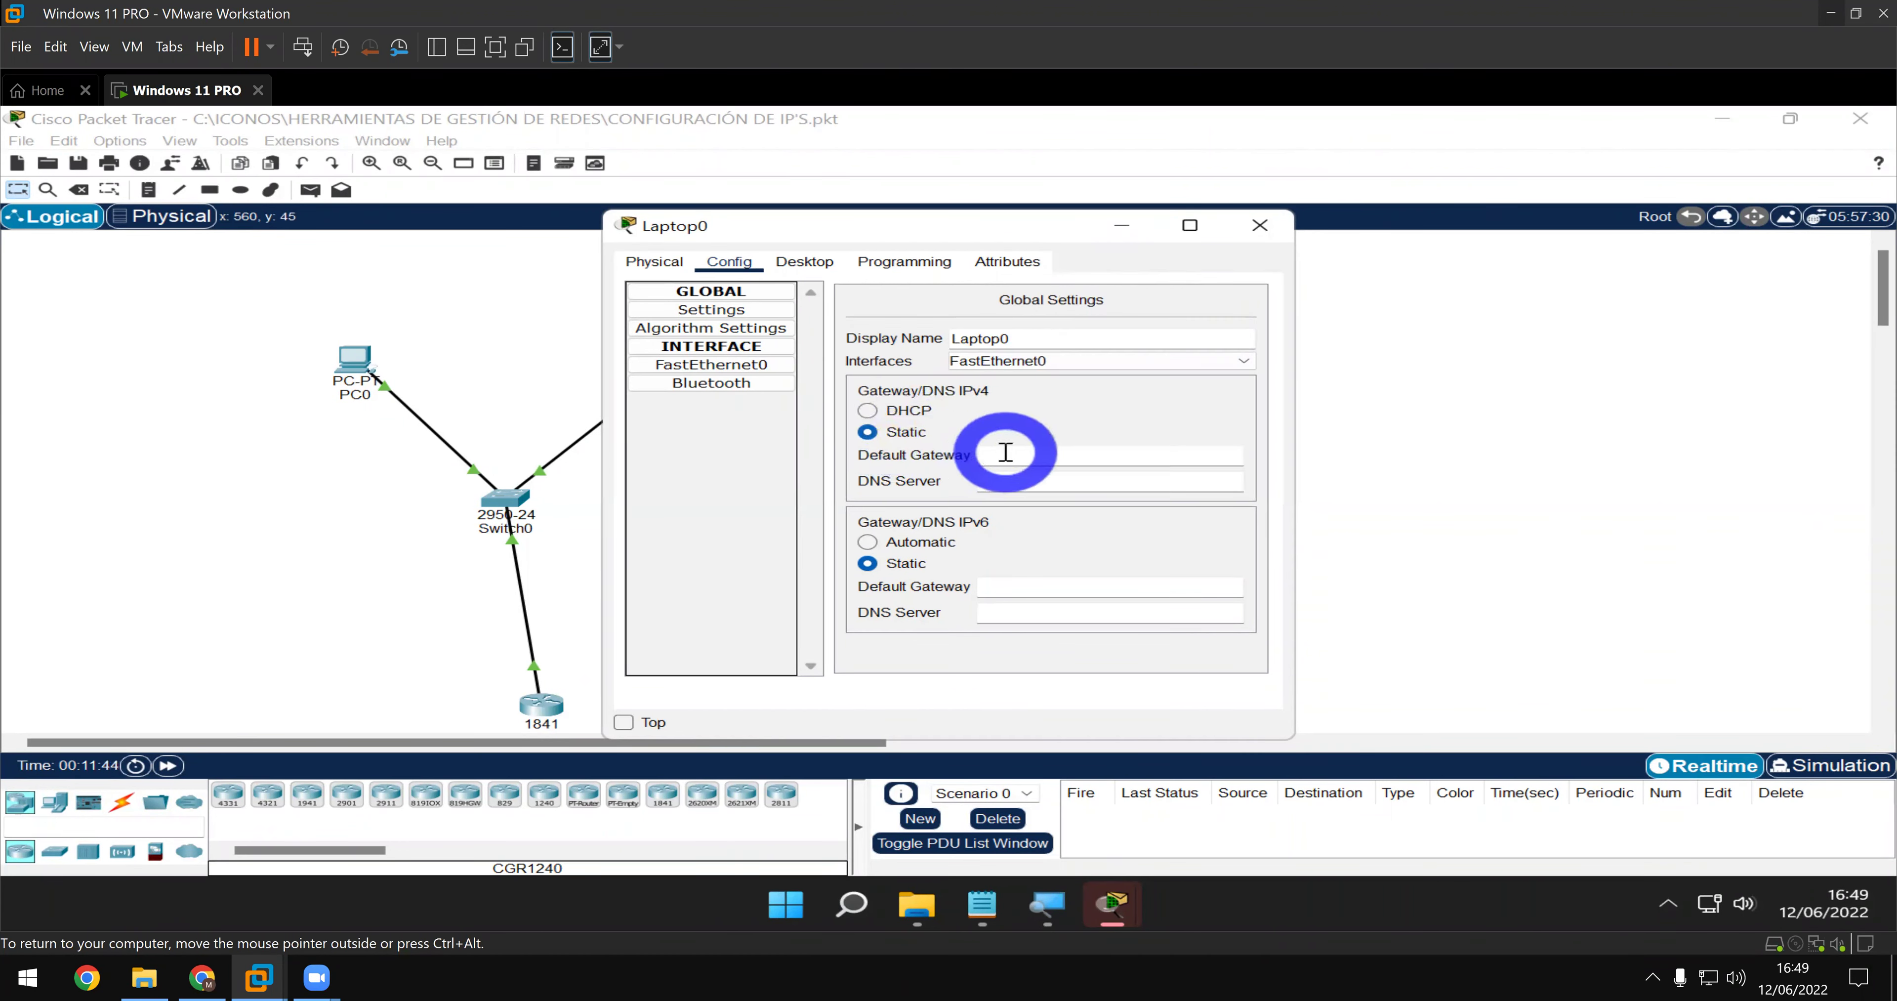
{"action": "left_click", "coordinate": [1034, 455]}
{"action": "type", "text": "192.168.0.1"}
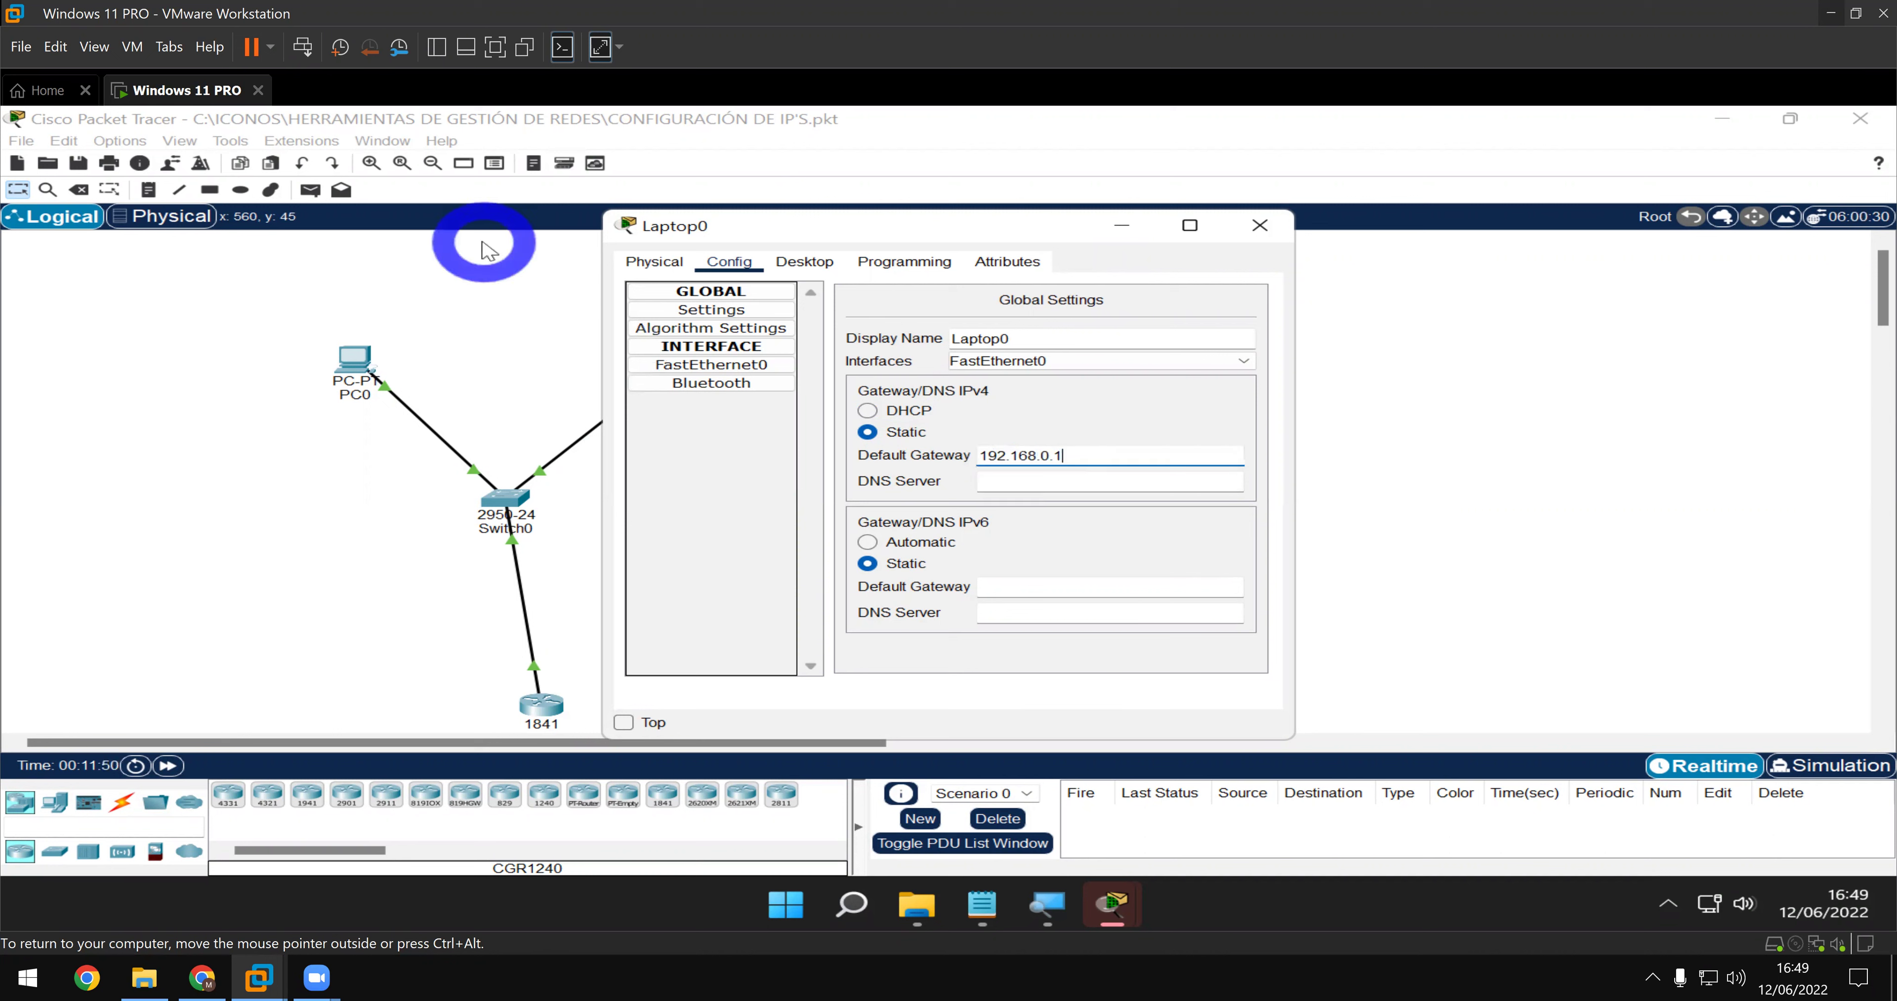
- Give Laptop0's FastEthernet0 interface the IPv4 address 192.168.0.3 and subnet mask 255.255.255.0
{"action": "left_click", "coordinate": [711, 309]}
{"action": "left_click", "coordinate": [750, 365]}
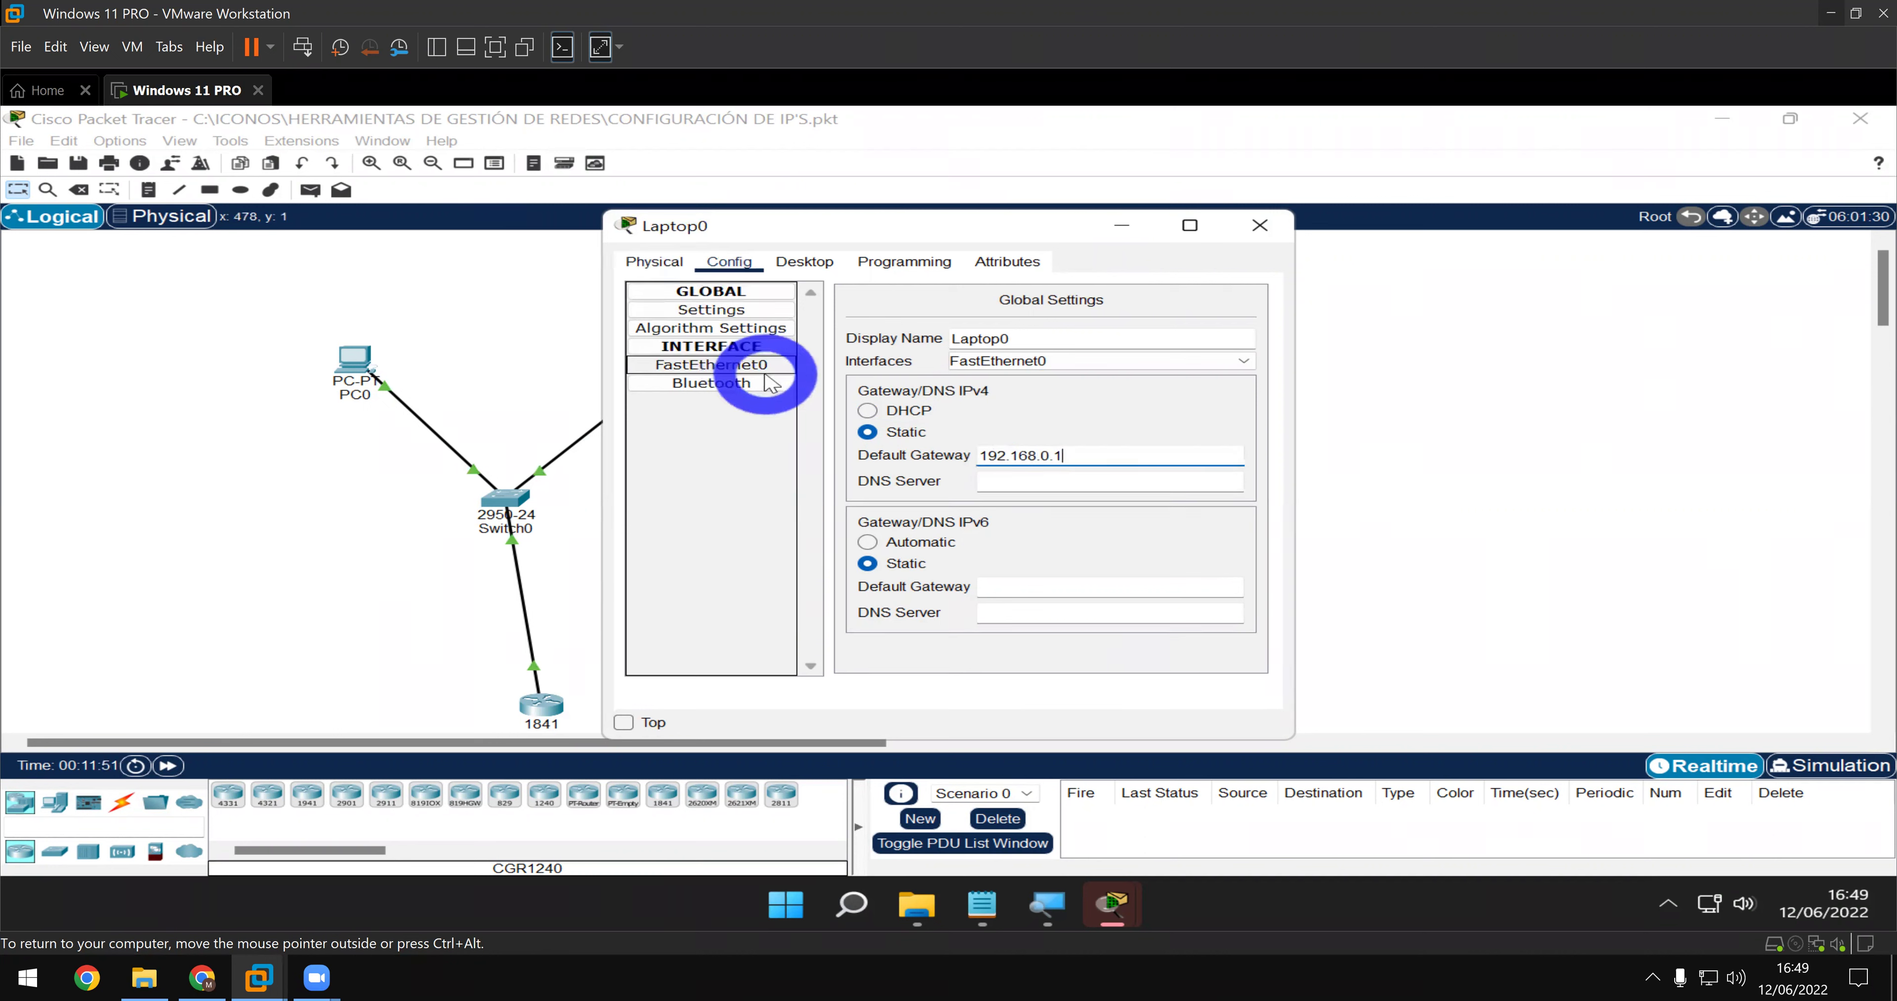
{"action": "left_click", "coordinate": [768, 374]}
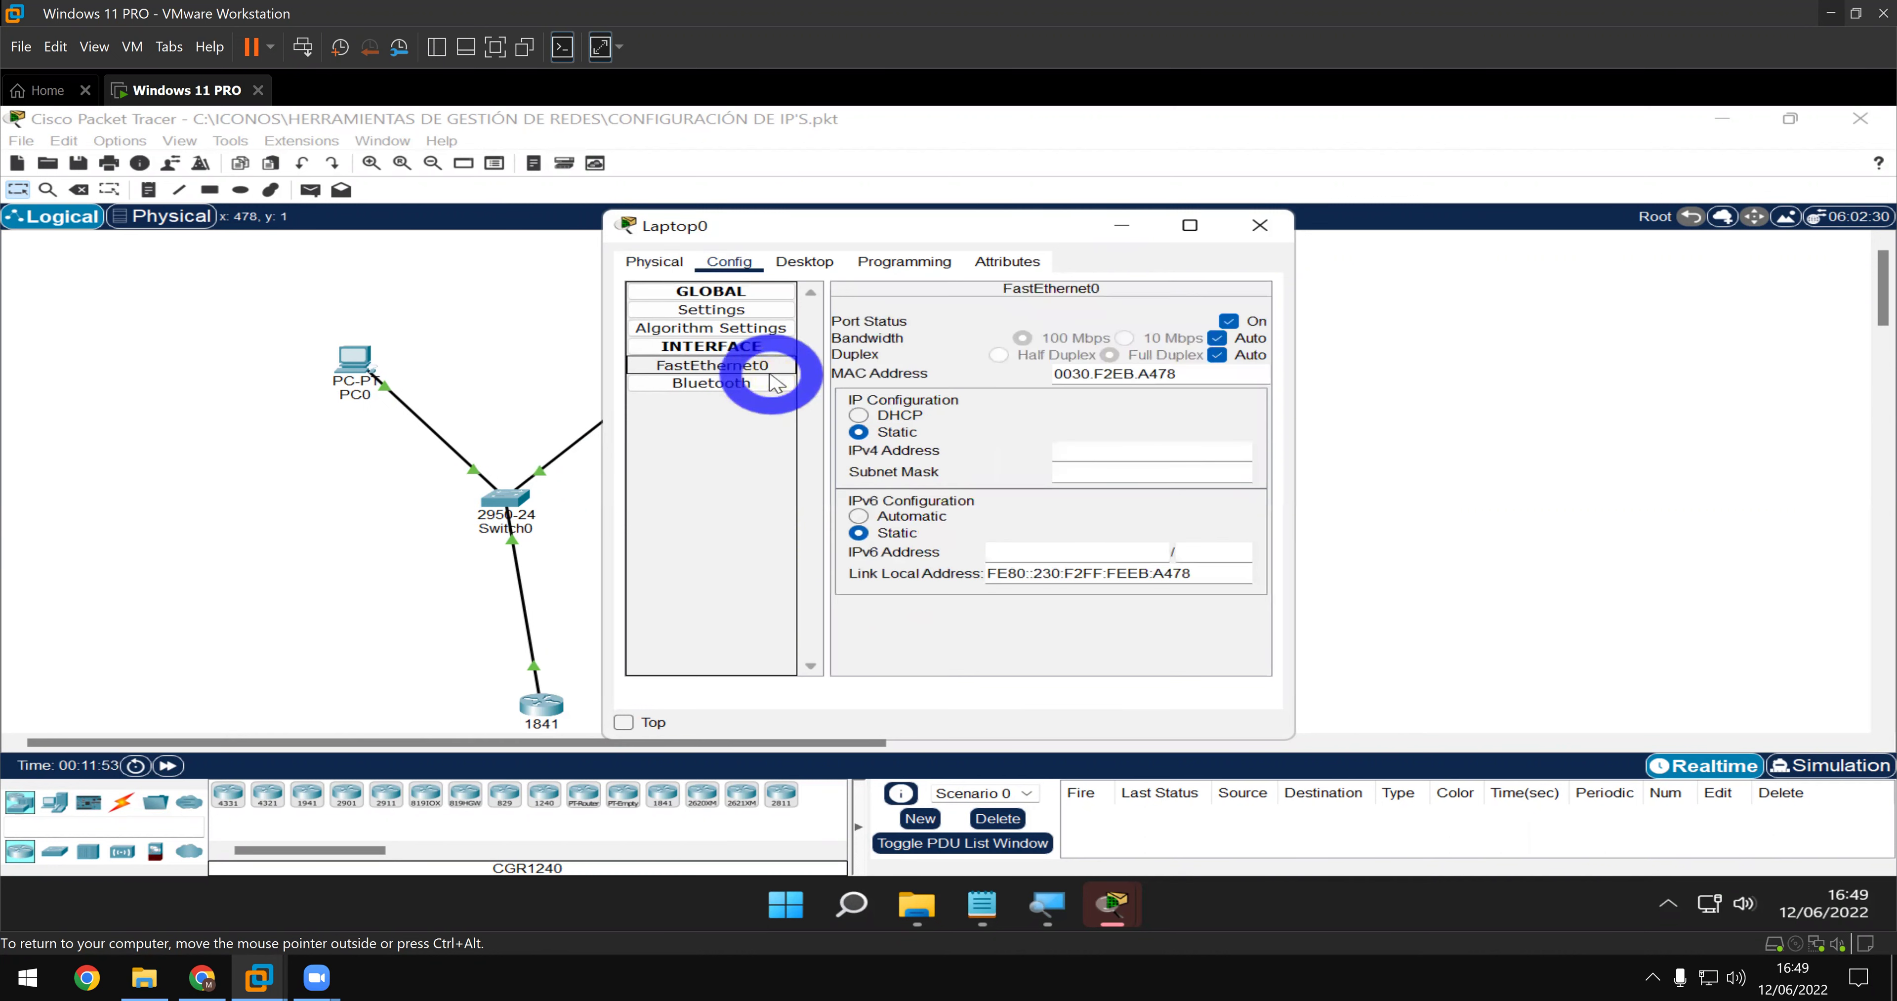
{"action": "left_click", "coordinate": [1118, 445]}
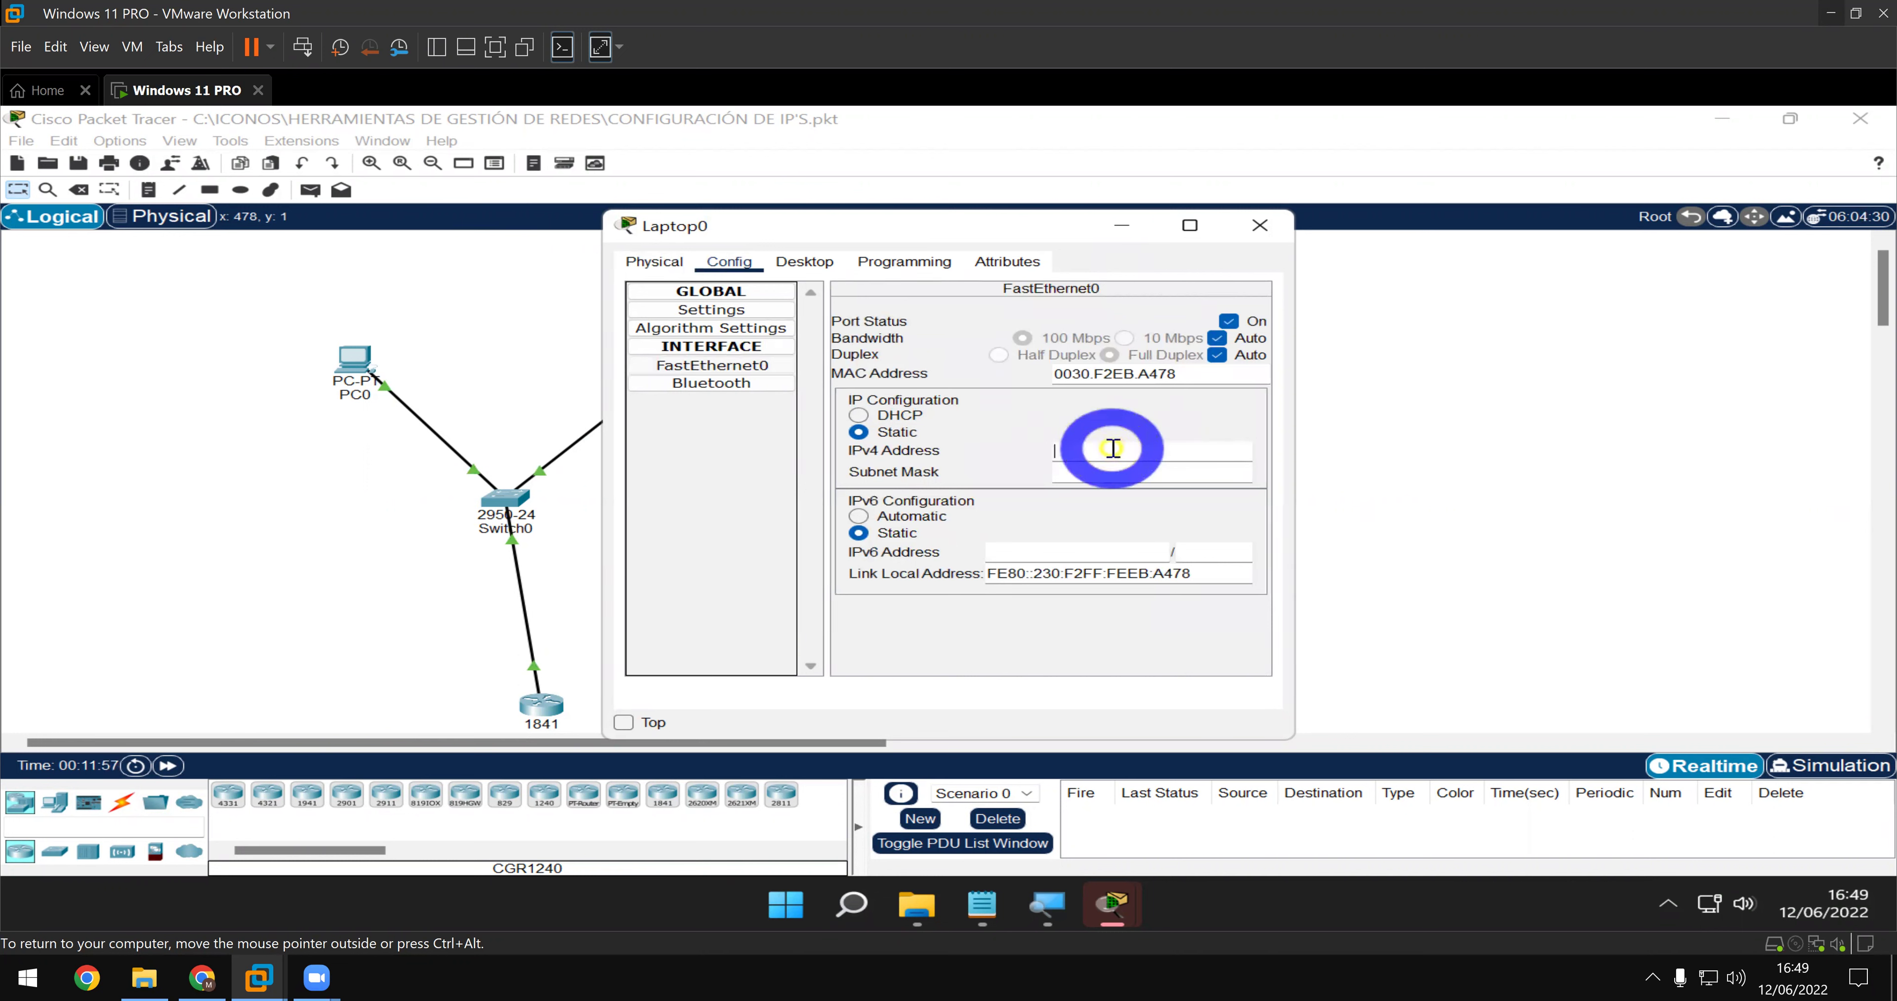
{"action": "left_click", "coordinate": [1140, 473]}
{"action": "type", "text": "192.168.0.3"}
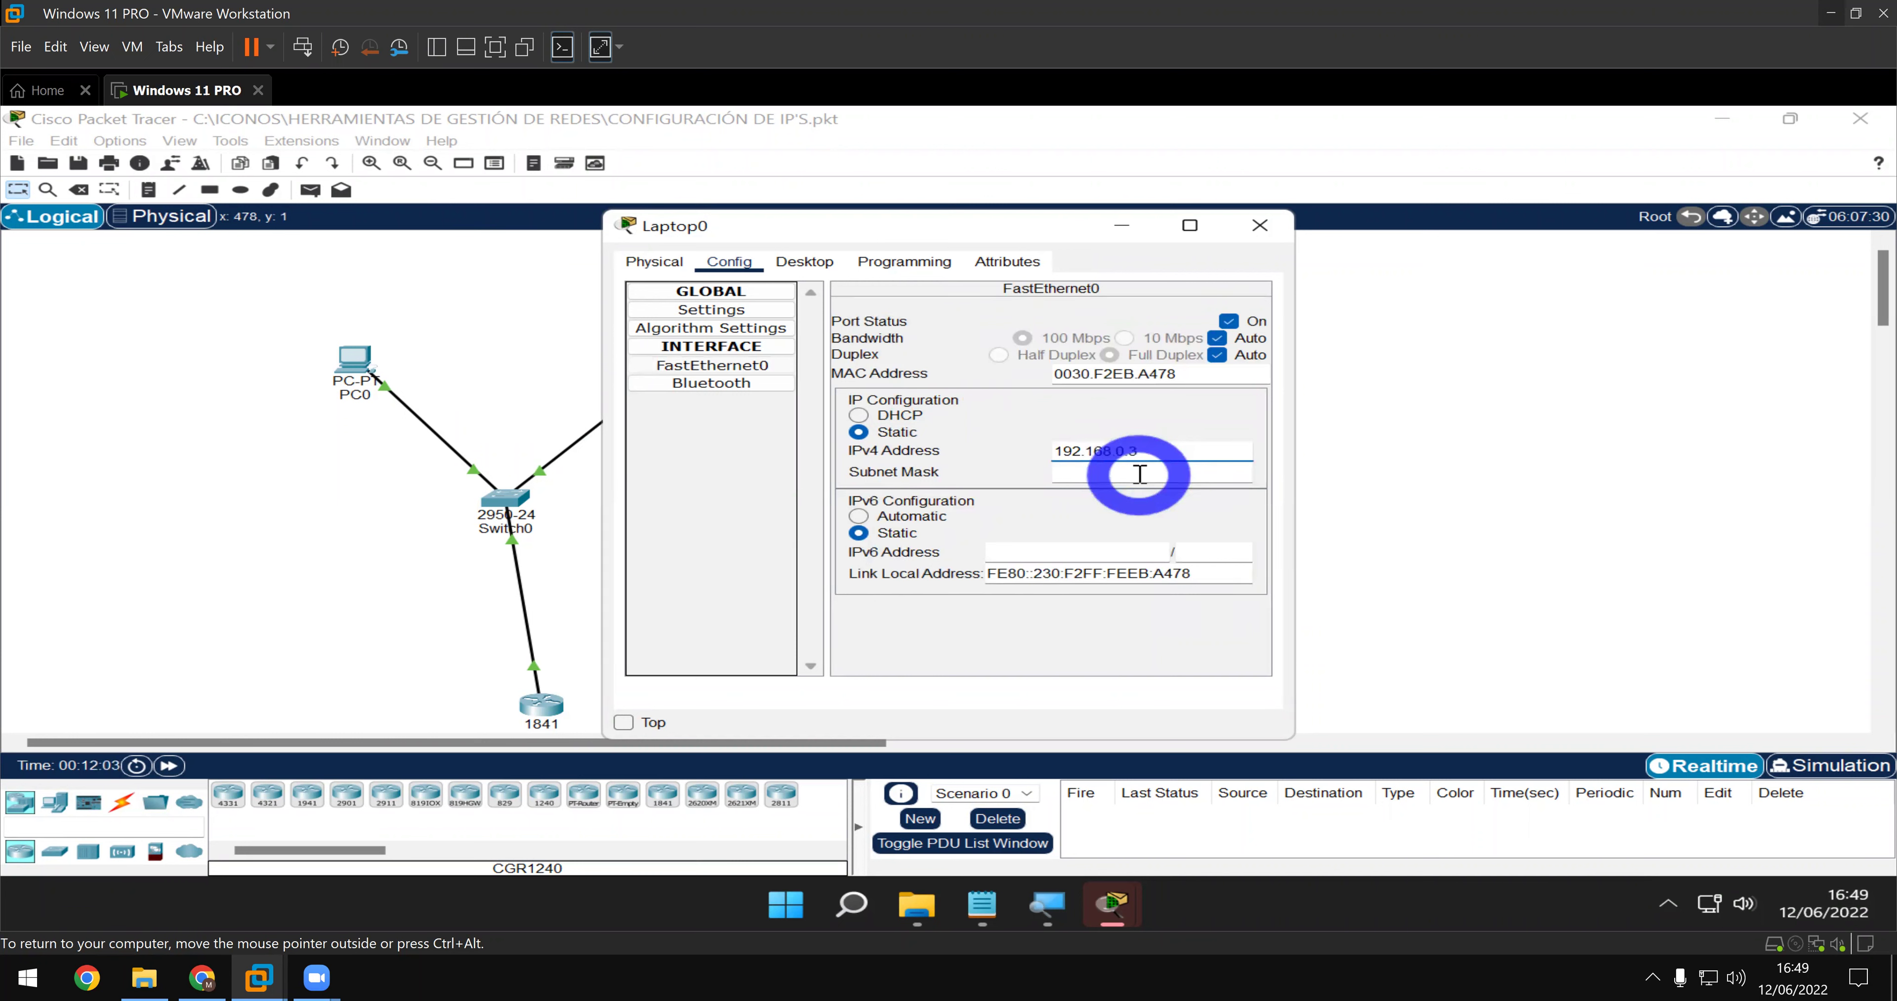
{"action": "left_click", "coordinate": [1142, 473]}
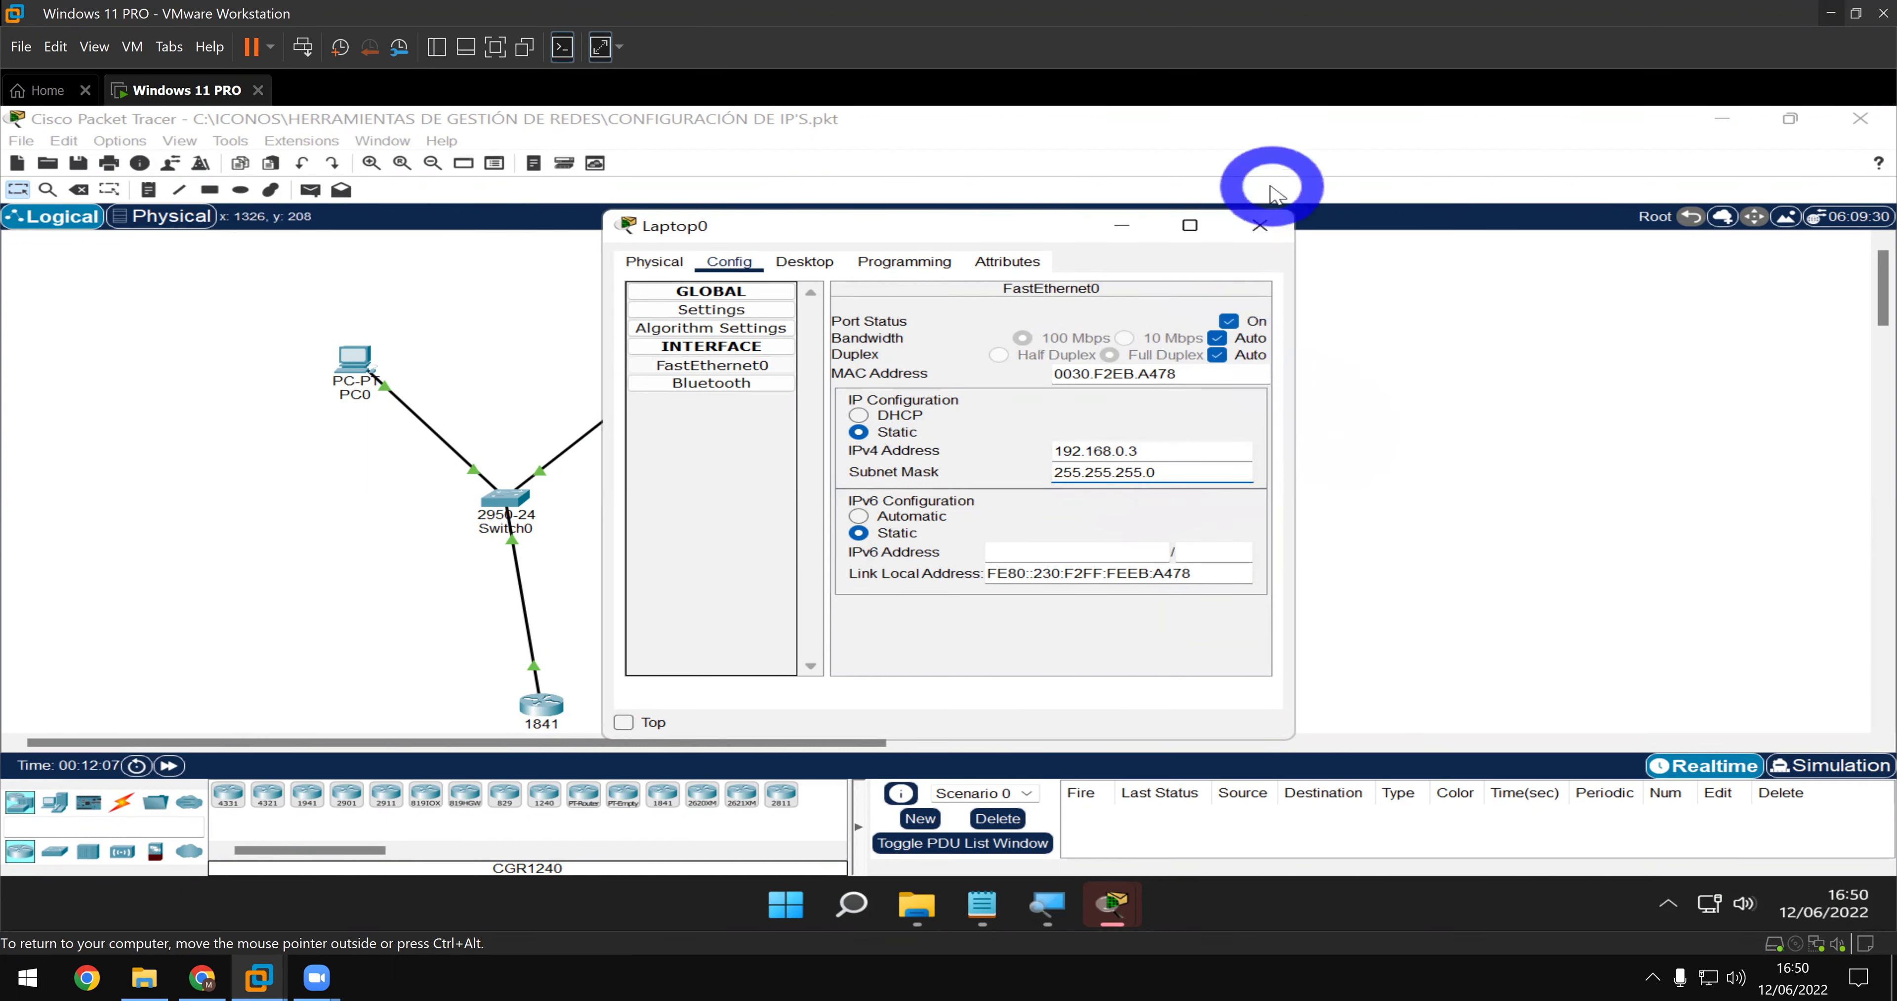
- Close Laptop0's device window and save the network file
{"action": "left_click", "coordinate": [1260, 225]}
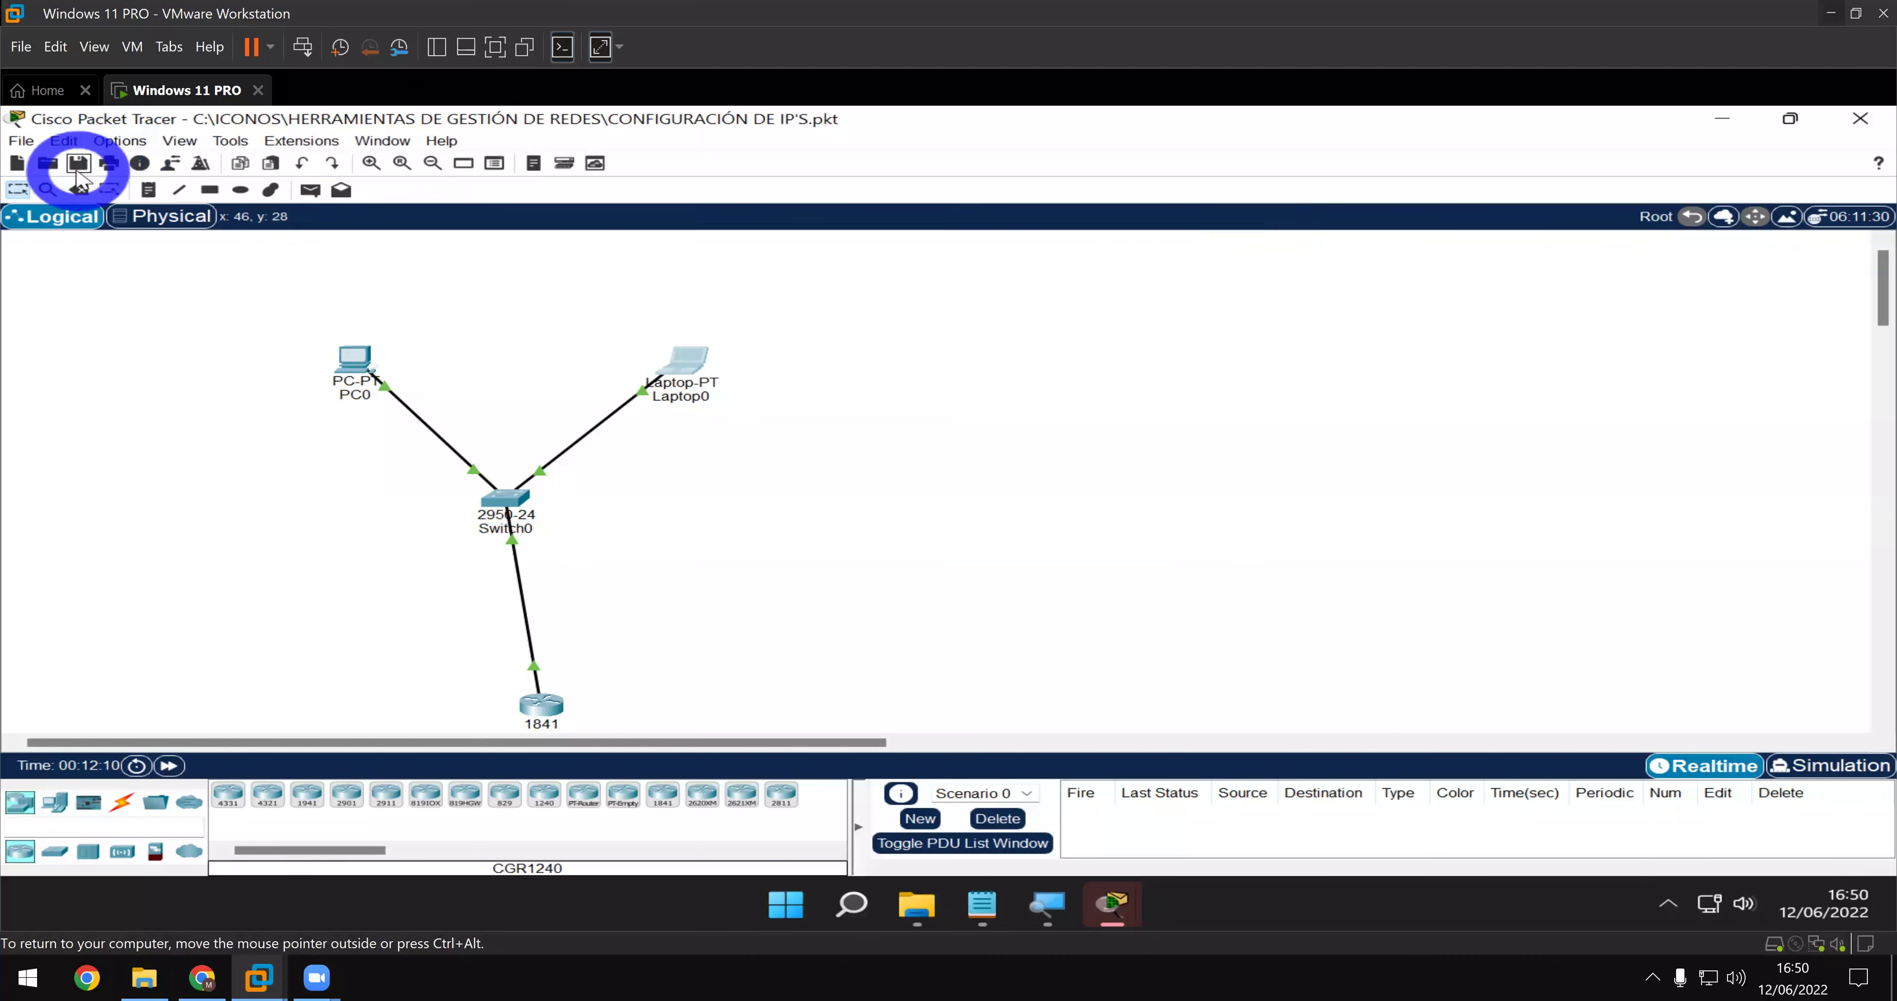
{"action": "left_click", "coordinate": [78, 163]}
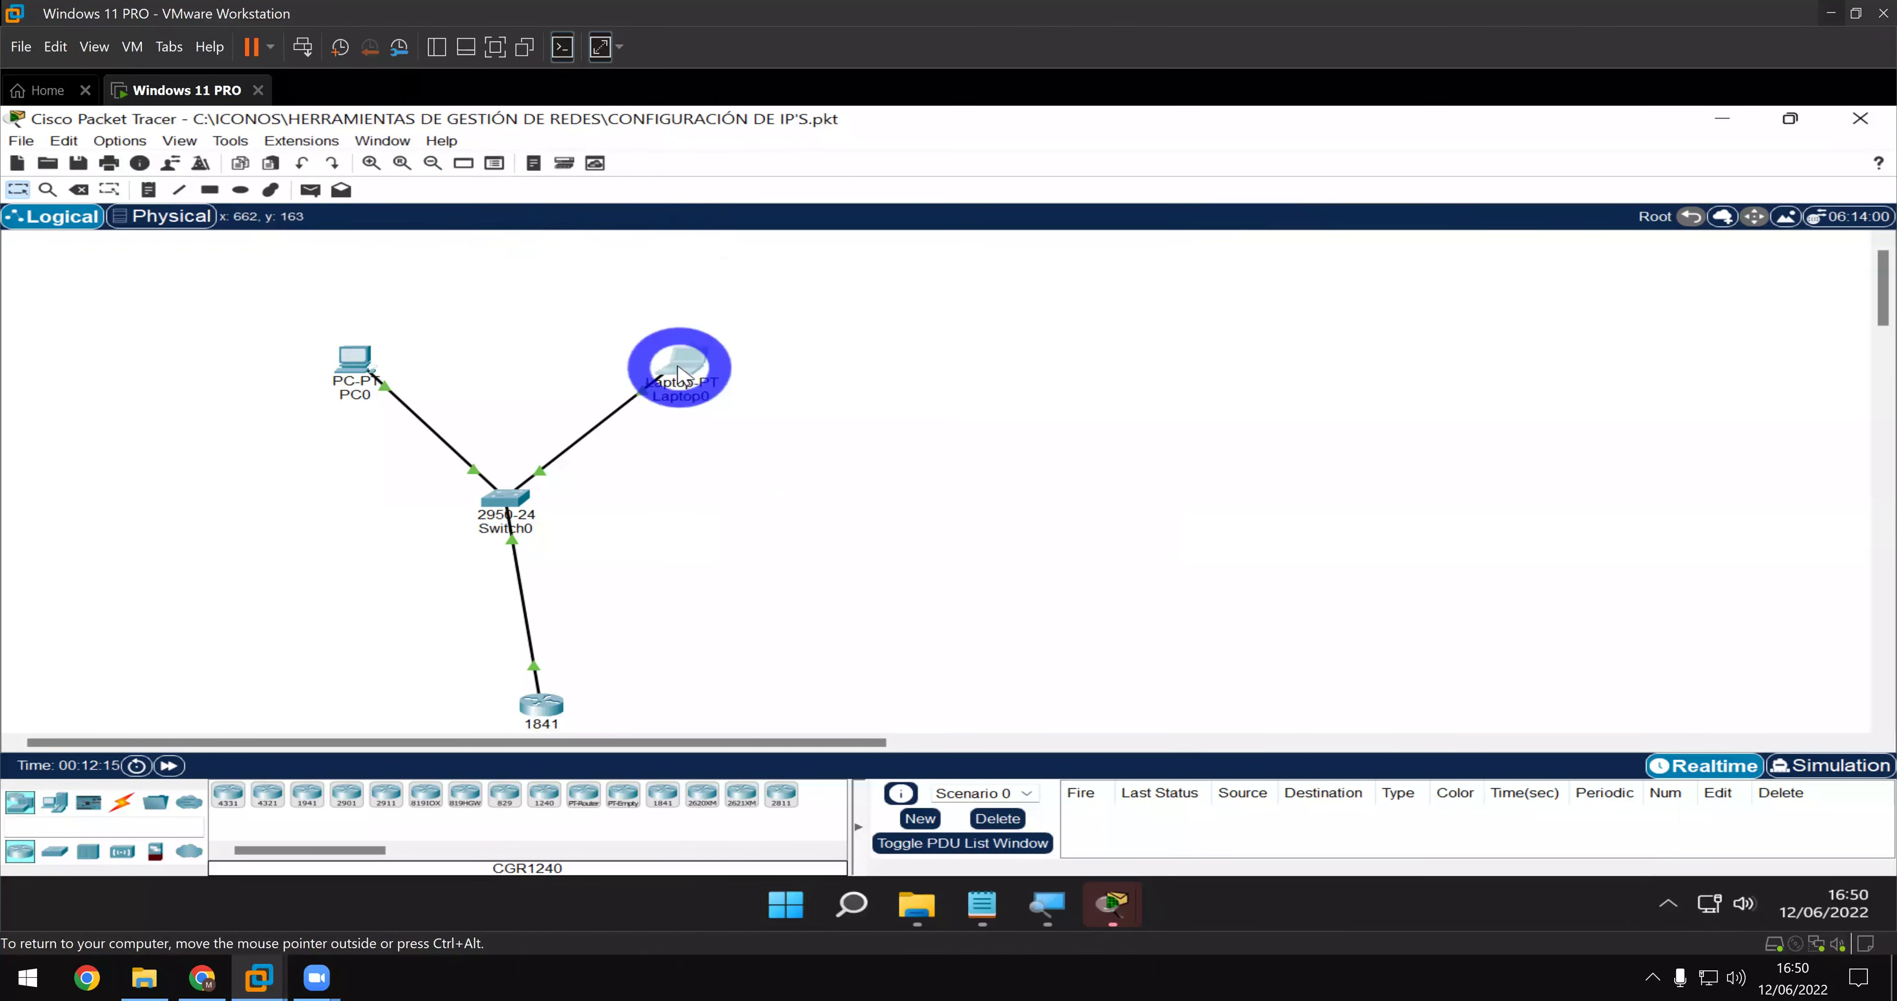
- Run PING 192.168.0.1 again in Laptop0's Command Prompt to retest its gateway connection, and close the device window
{"action": "left_click", "coordinate": [660, 371]}
{"action": "left_click", "coordinate": [677, 363]}
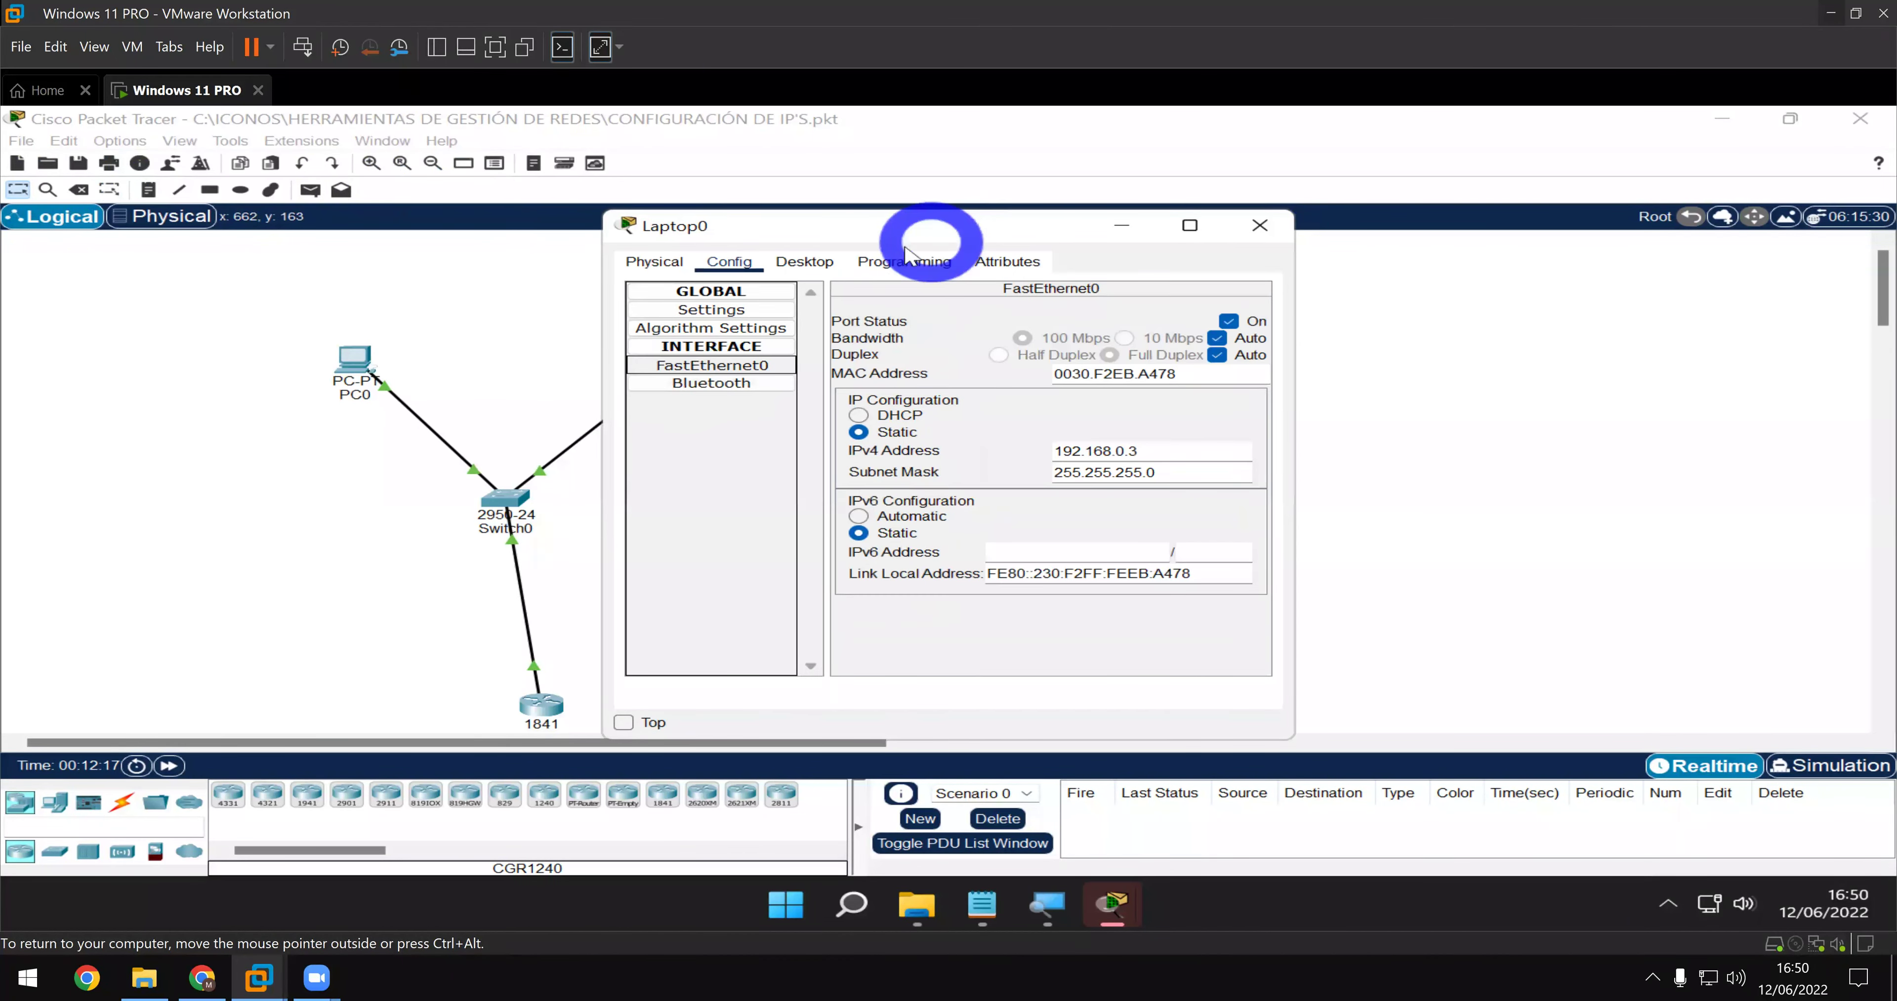
{"action": "left_click", "coordinate": [804, 262]}
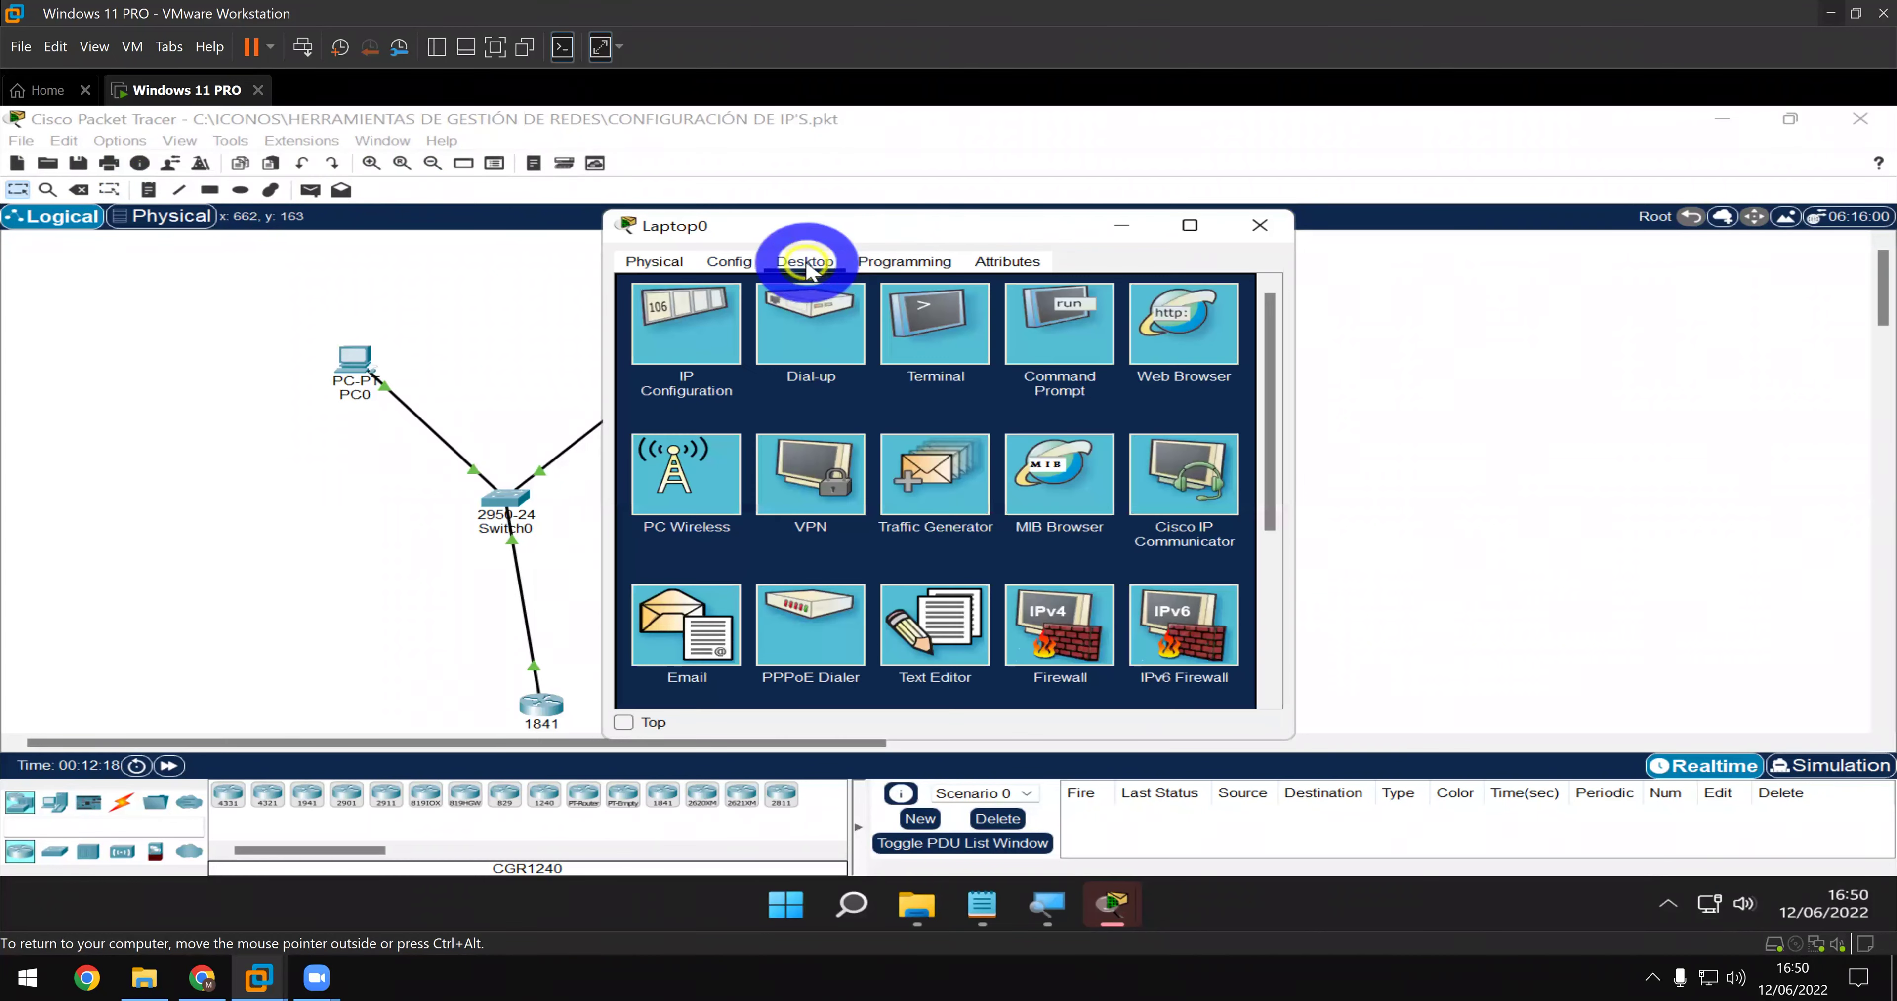
{"action": "left_click", "coordinate": [1077, 349]}
{"action": "left_click_drag", "start_coordinate": [1049, 230], "coordinate": [1326, 230]}
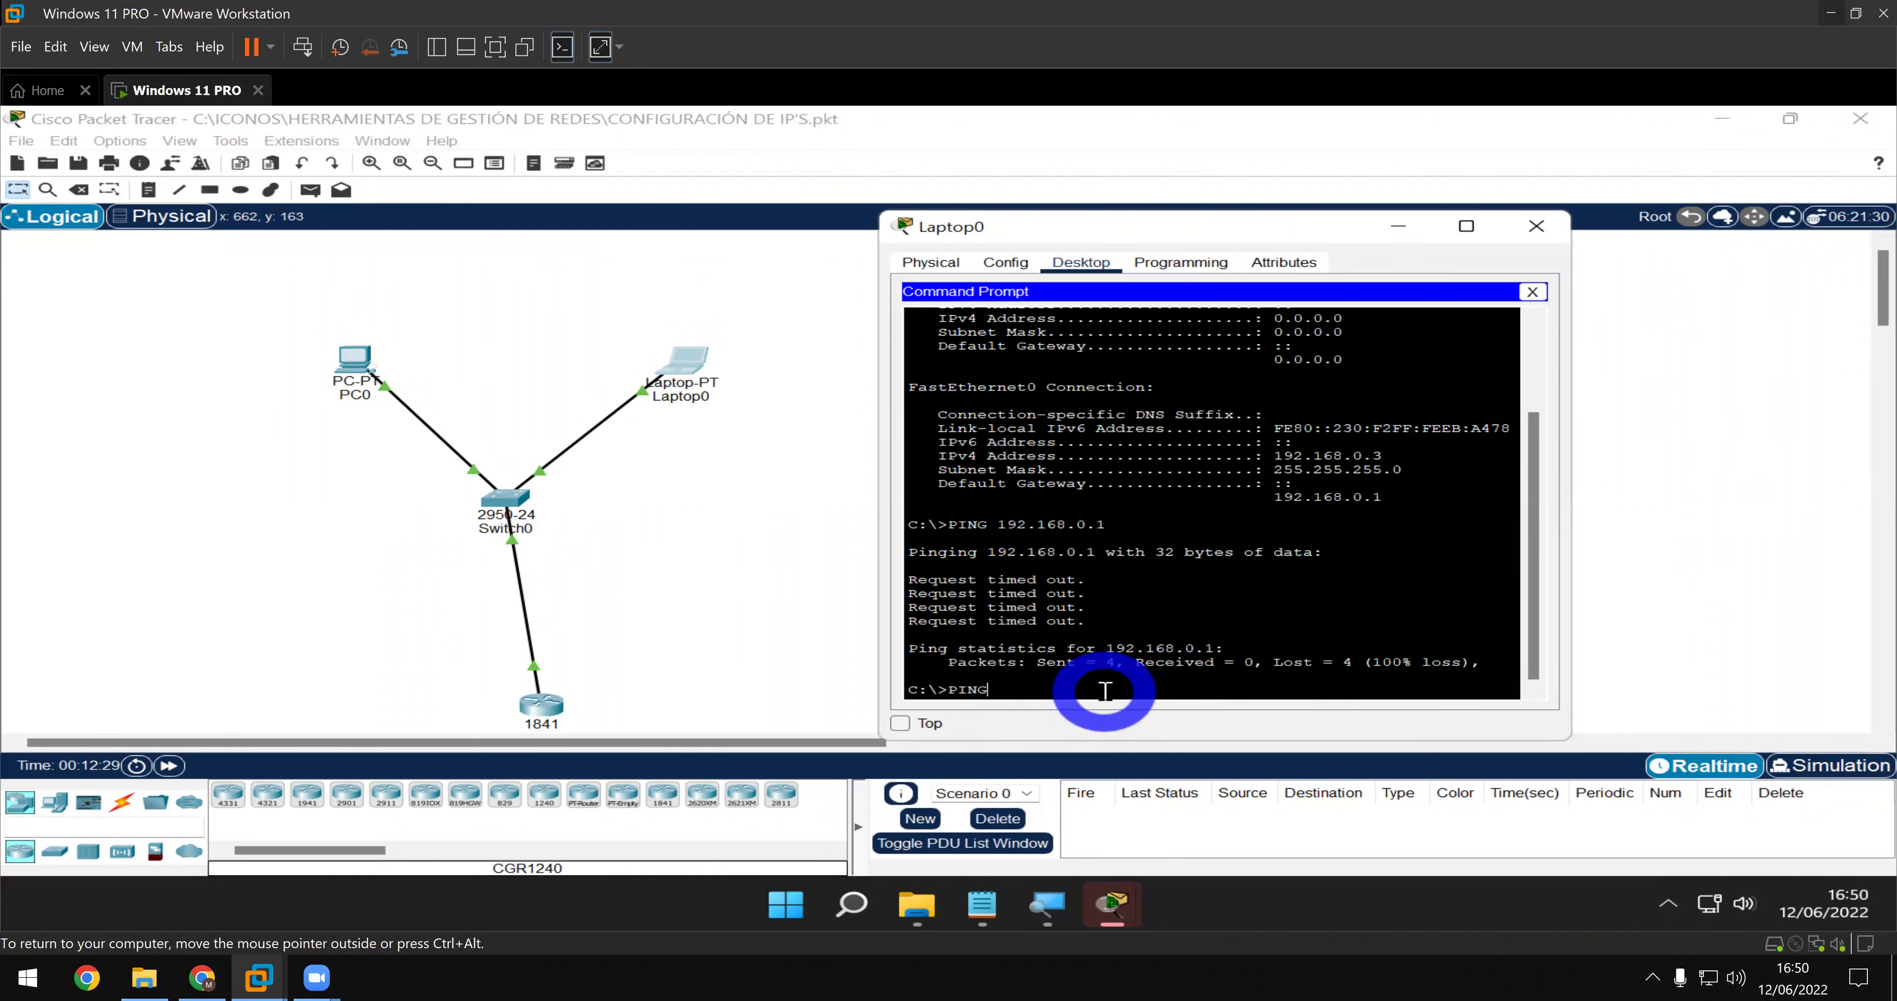
{"action": "type", "text": "92.168.0.1"}
{"action": "key", "text": "Return"}
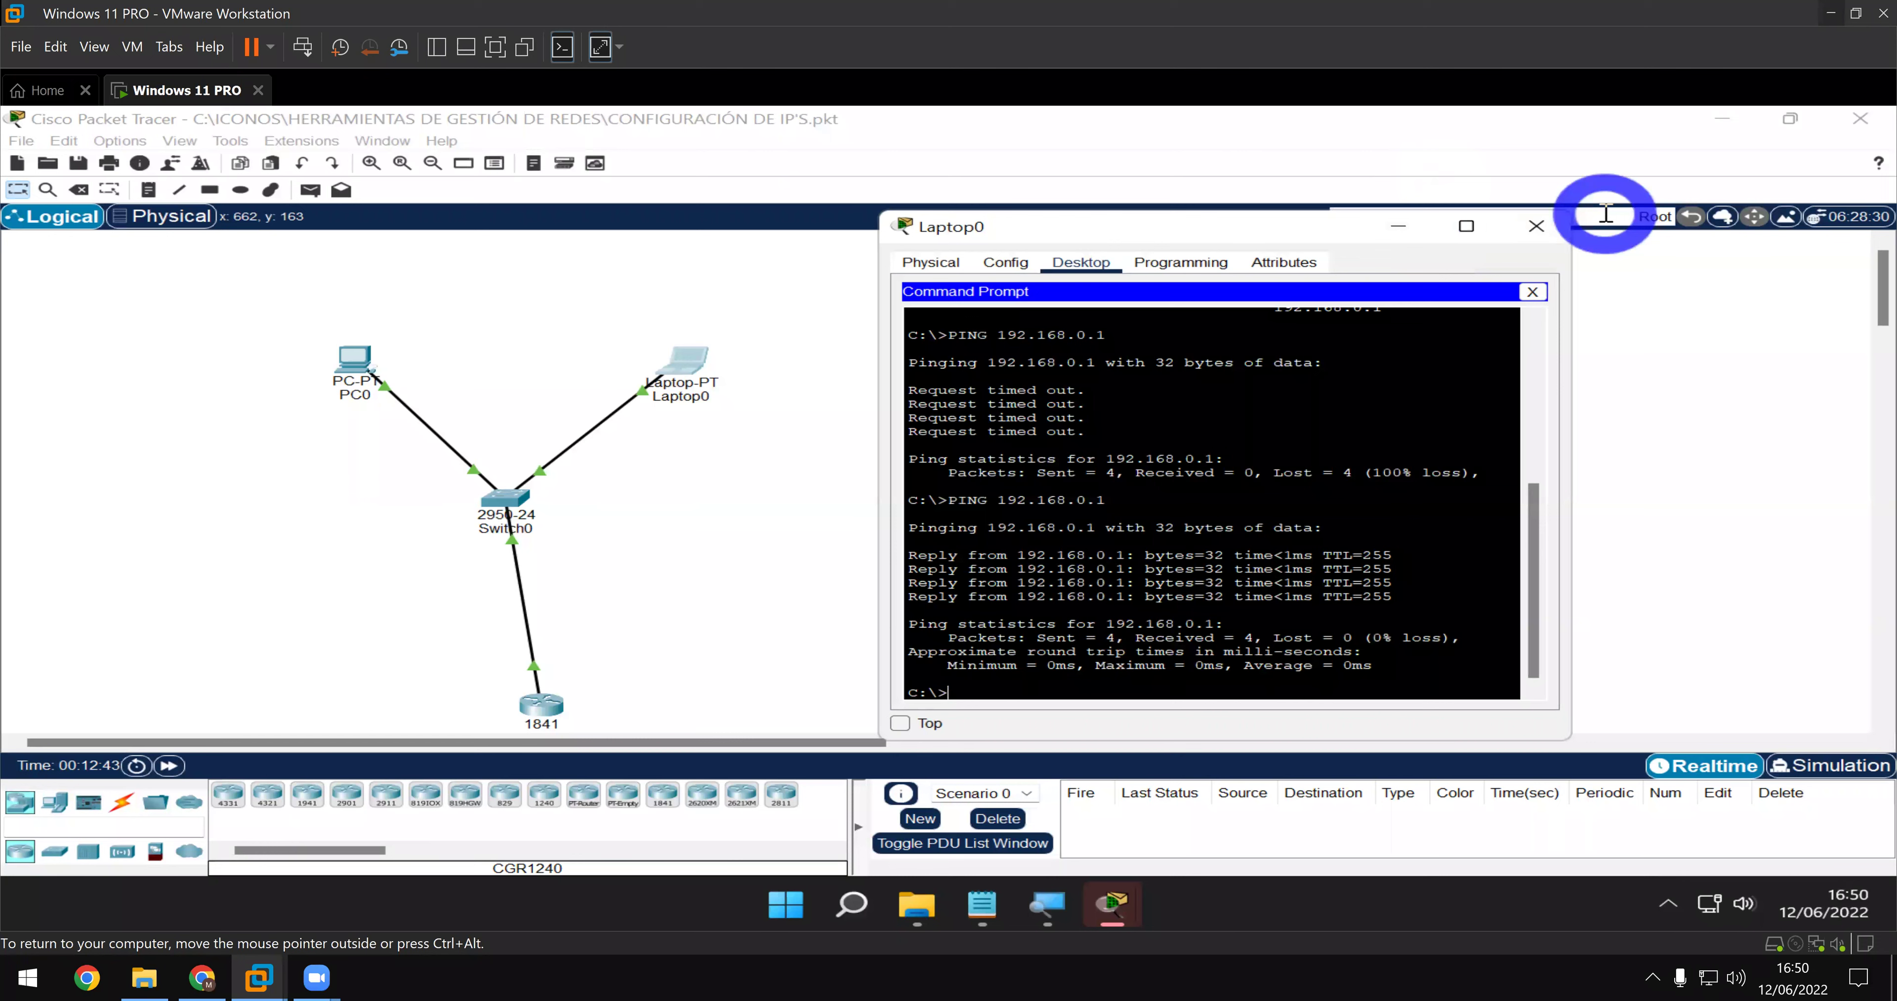
{"action": "left_click", "coordinate": [1536, 225]}
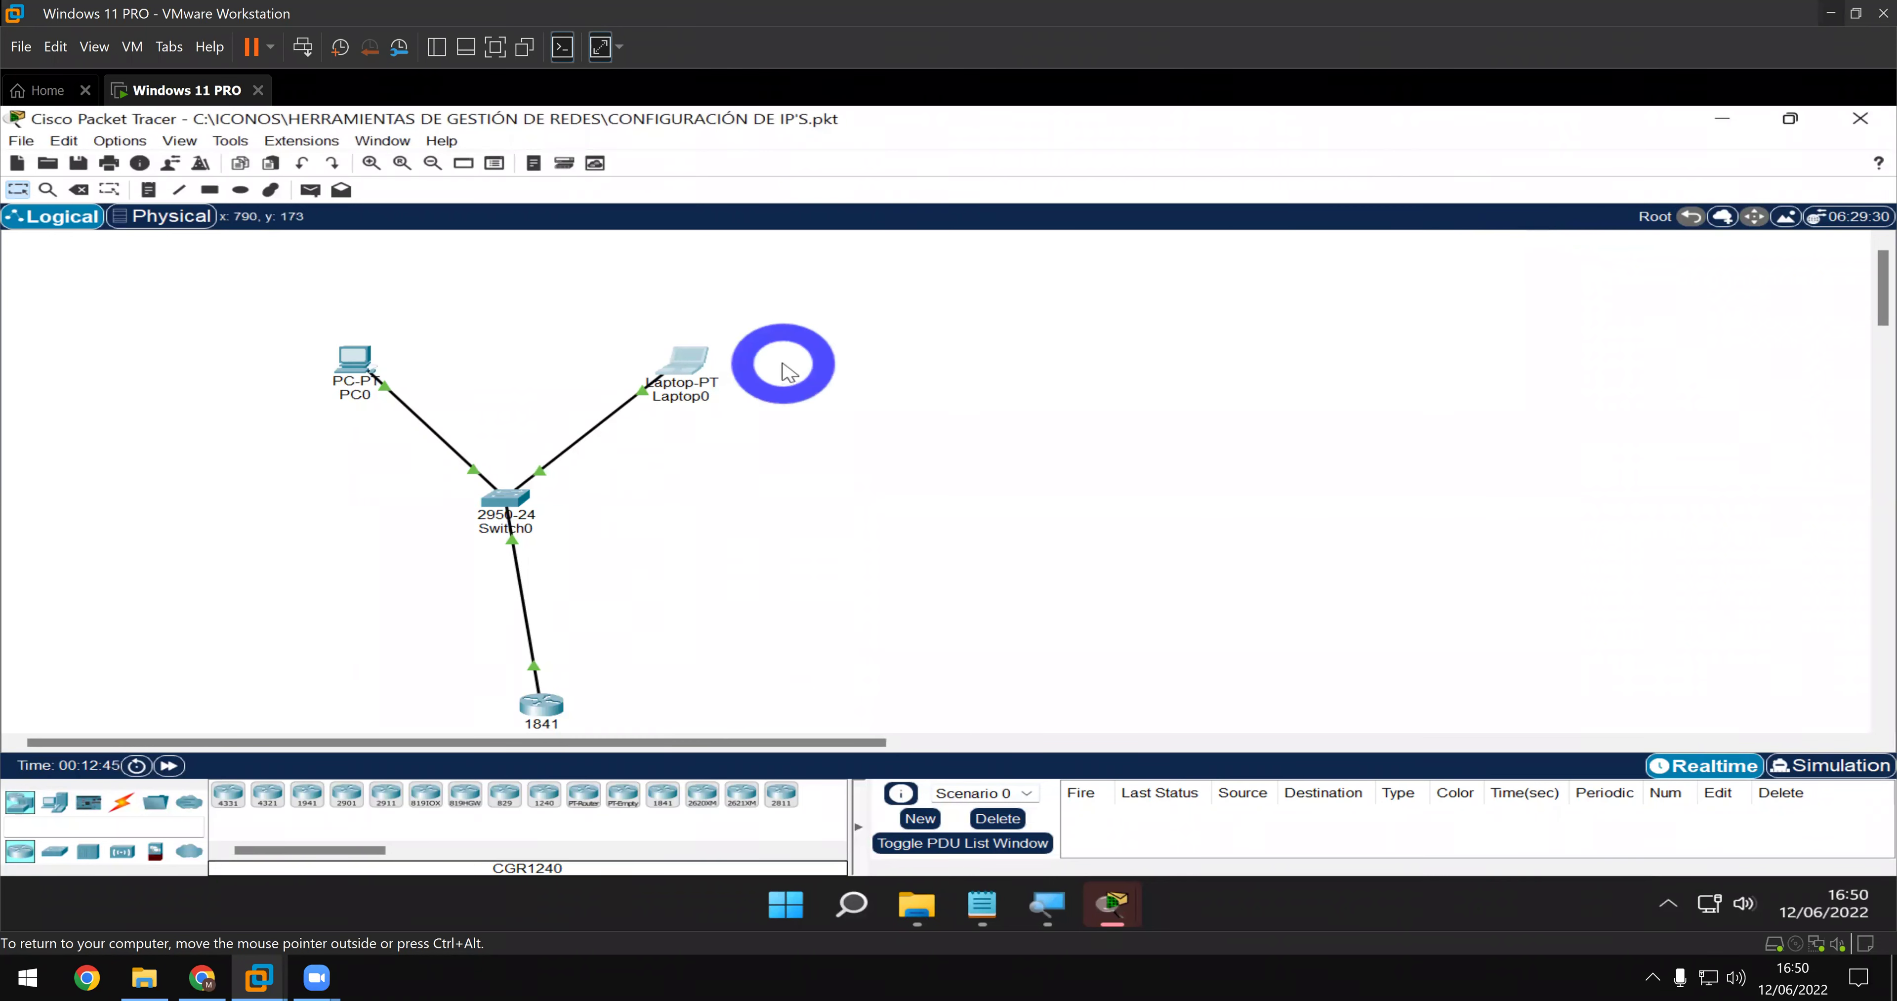
- Close both open Packet Tracer windows, saving the work in the first and discarding unsaved changes in the second
{"action": "left_click", "coordinate": [1390, 915]}
{"action": "mouse_move", "coordinate": [1110, 906]}
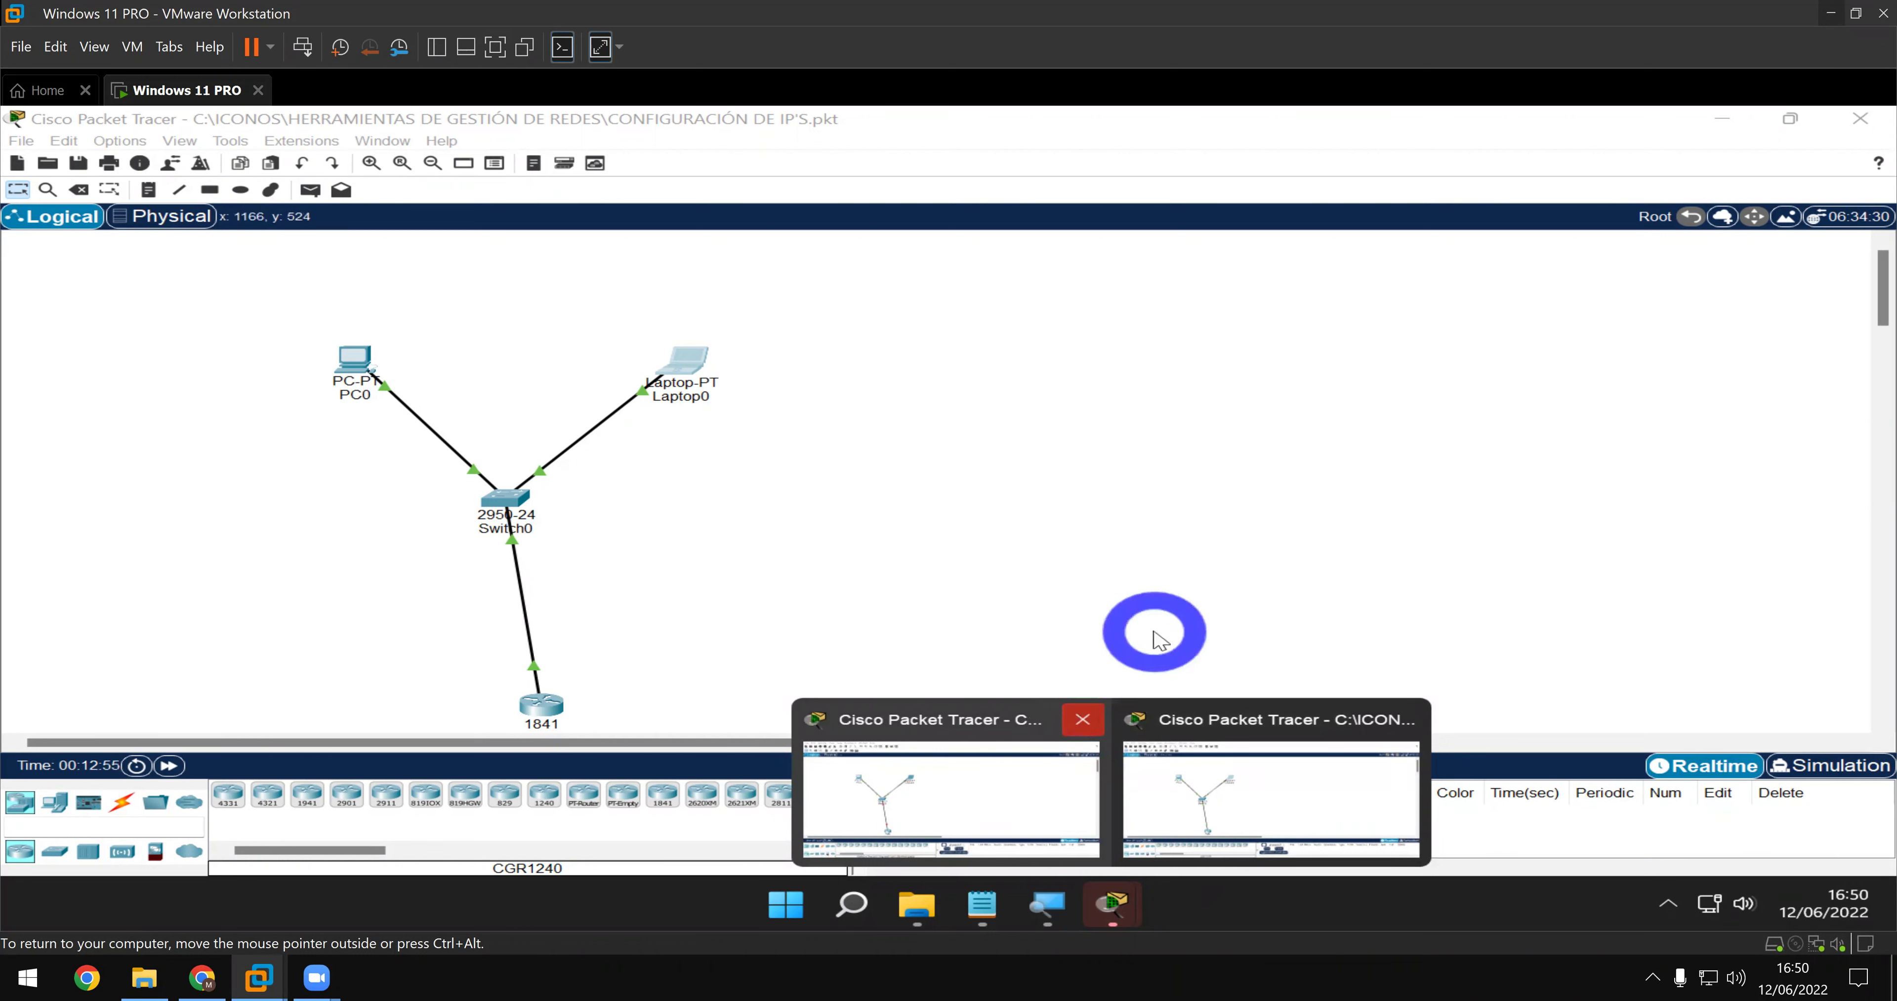
{"action": "left_click", "coordinate": [1418, 718]}
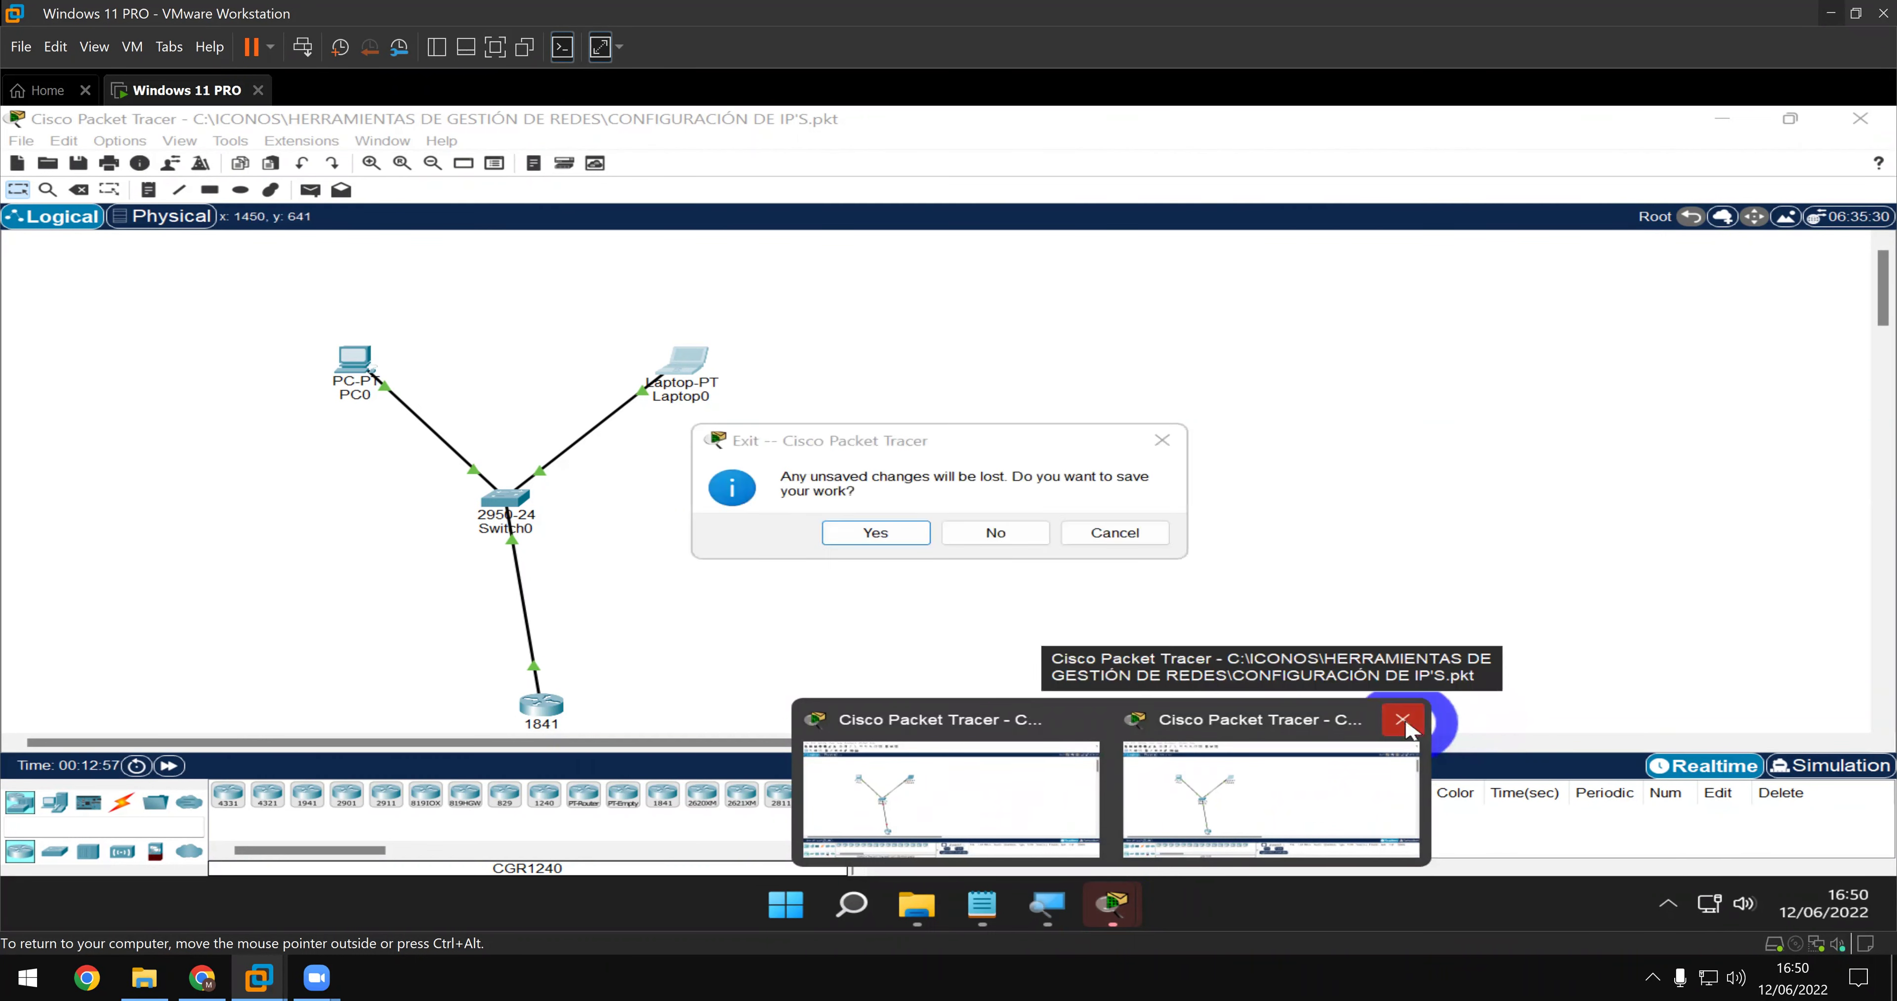
{"action": "left_click", "coordinate": [869, 532]}
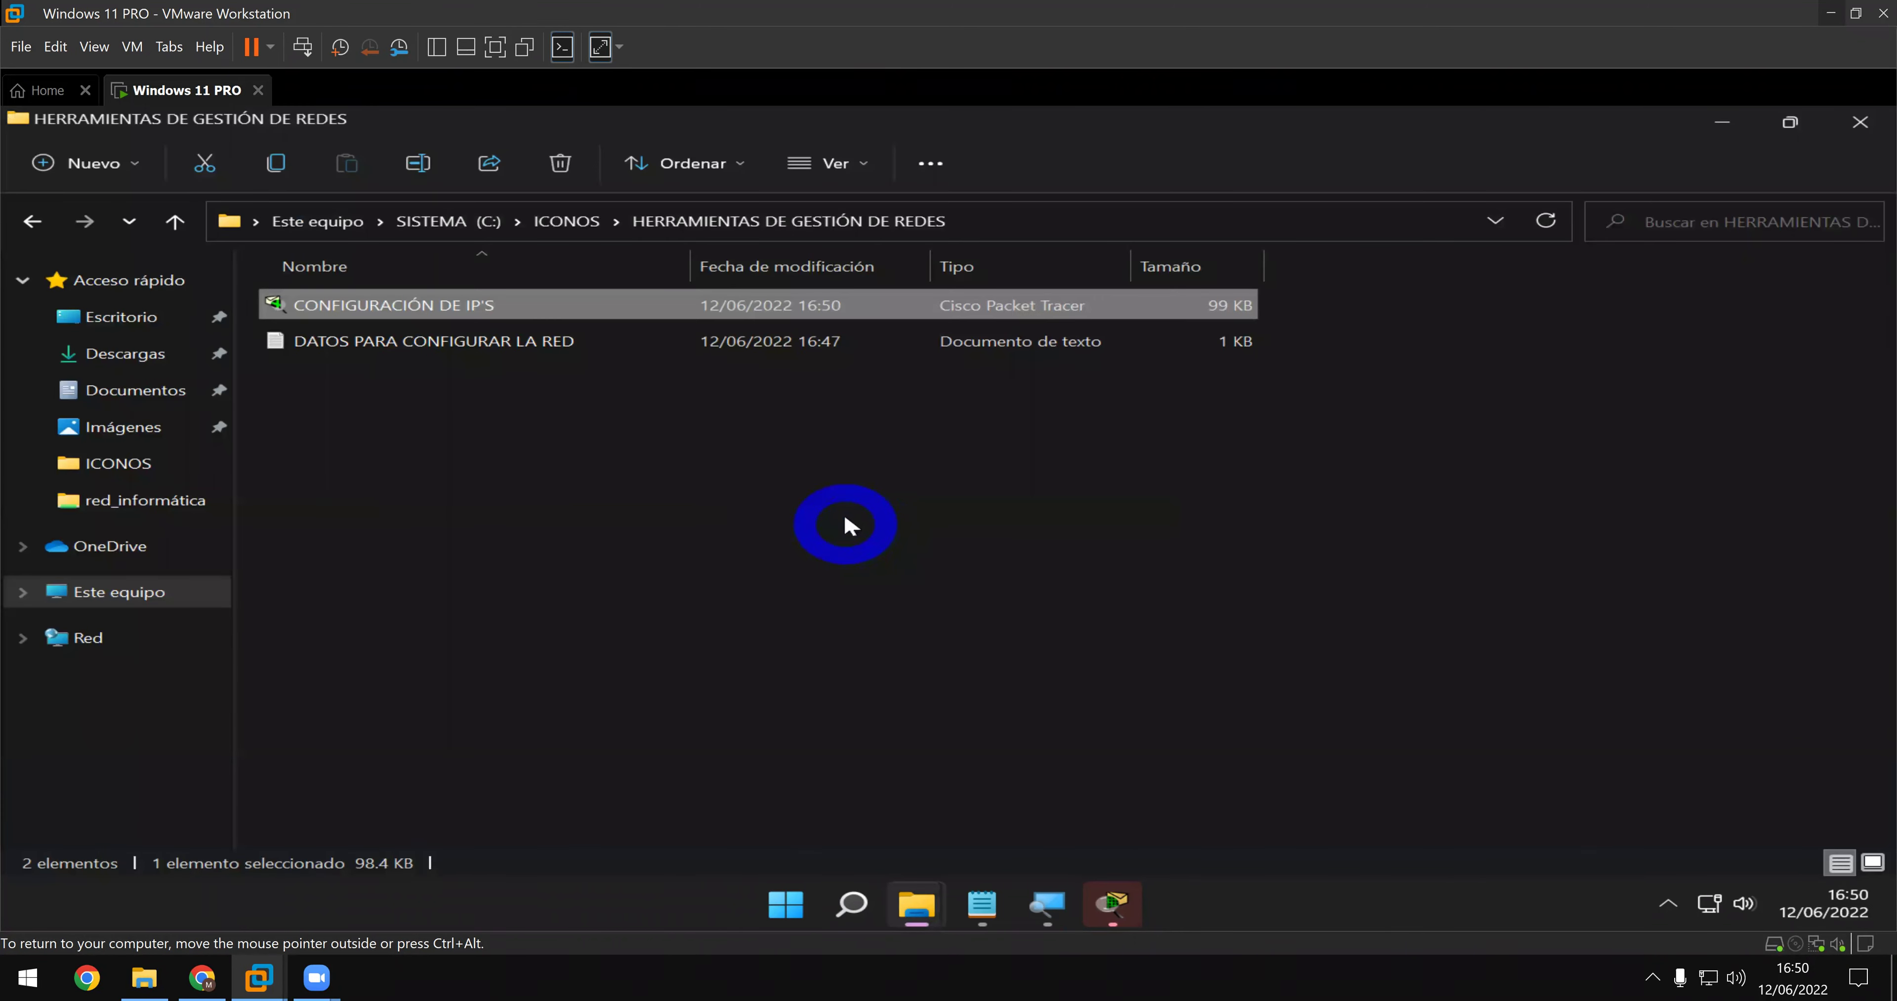
{"action": "left_click", "coordinate": [1115, 903]}
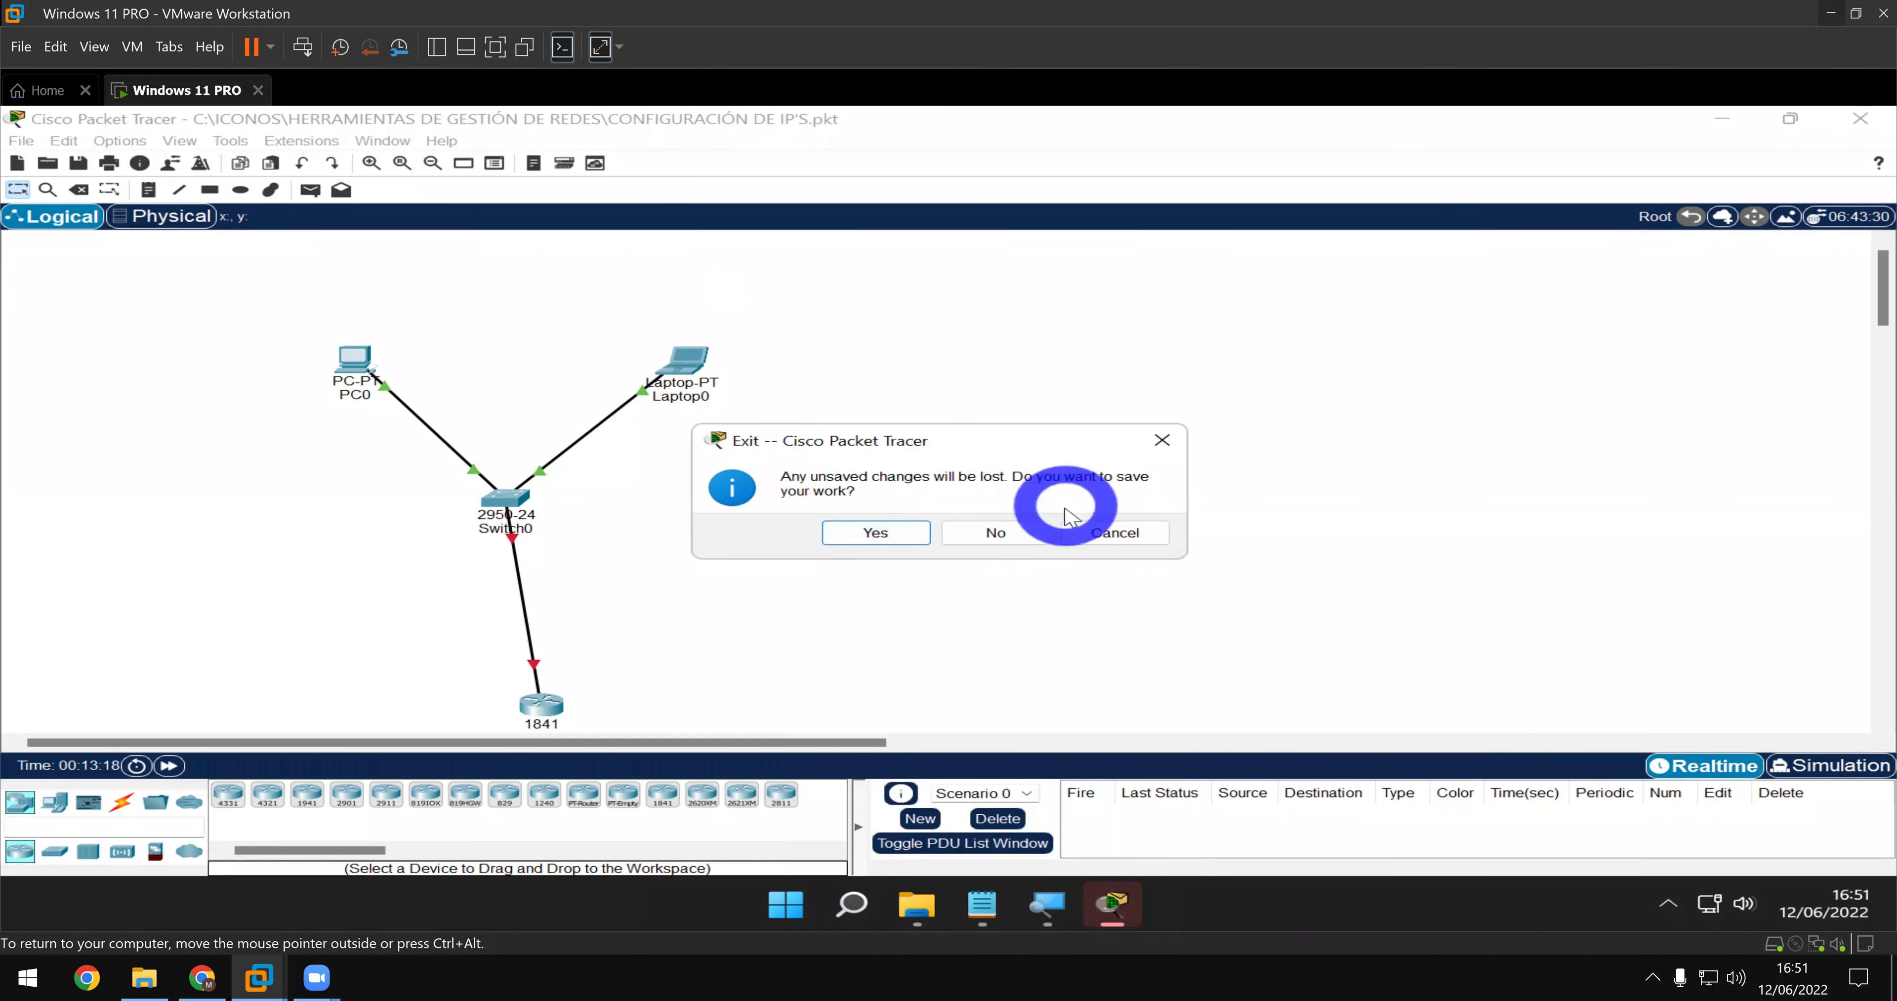
{"action": "left_click", "coordinate": [1001, 532]}
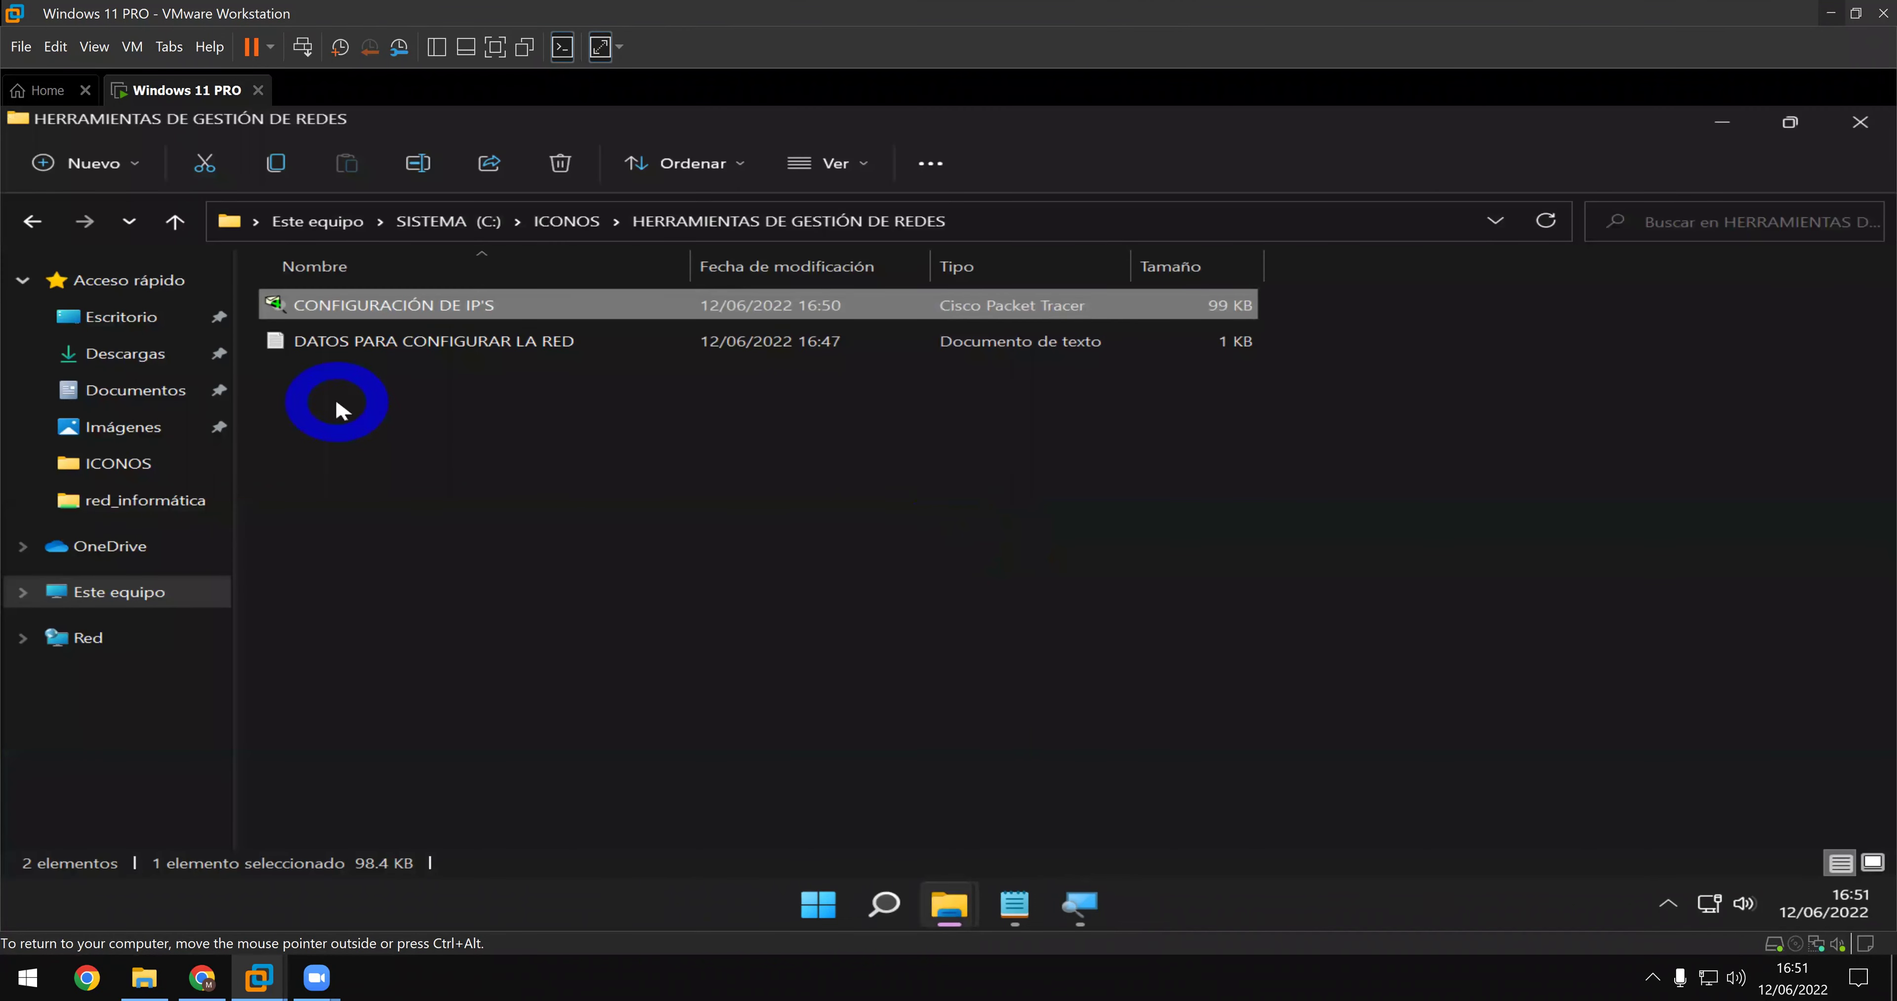
- Reopen the network file CONFIGURACIÓN DE IP'S from its folder, minimize the folder window and refresh the desktop
{"action": "double_click", "coordinate": [320, 305]}
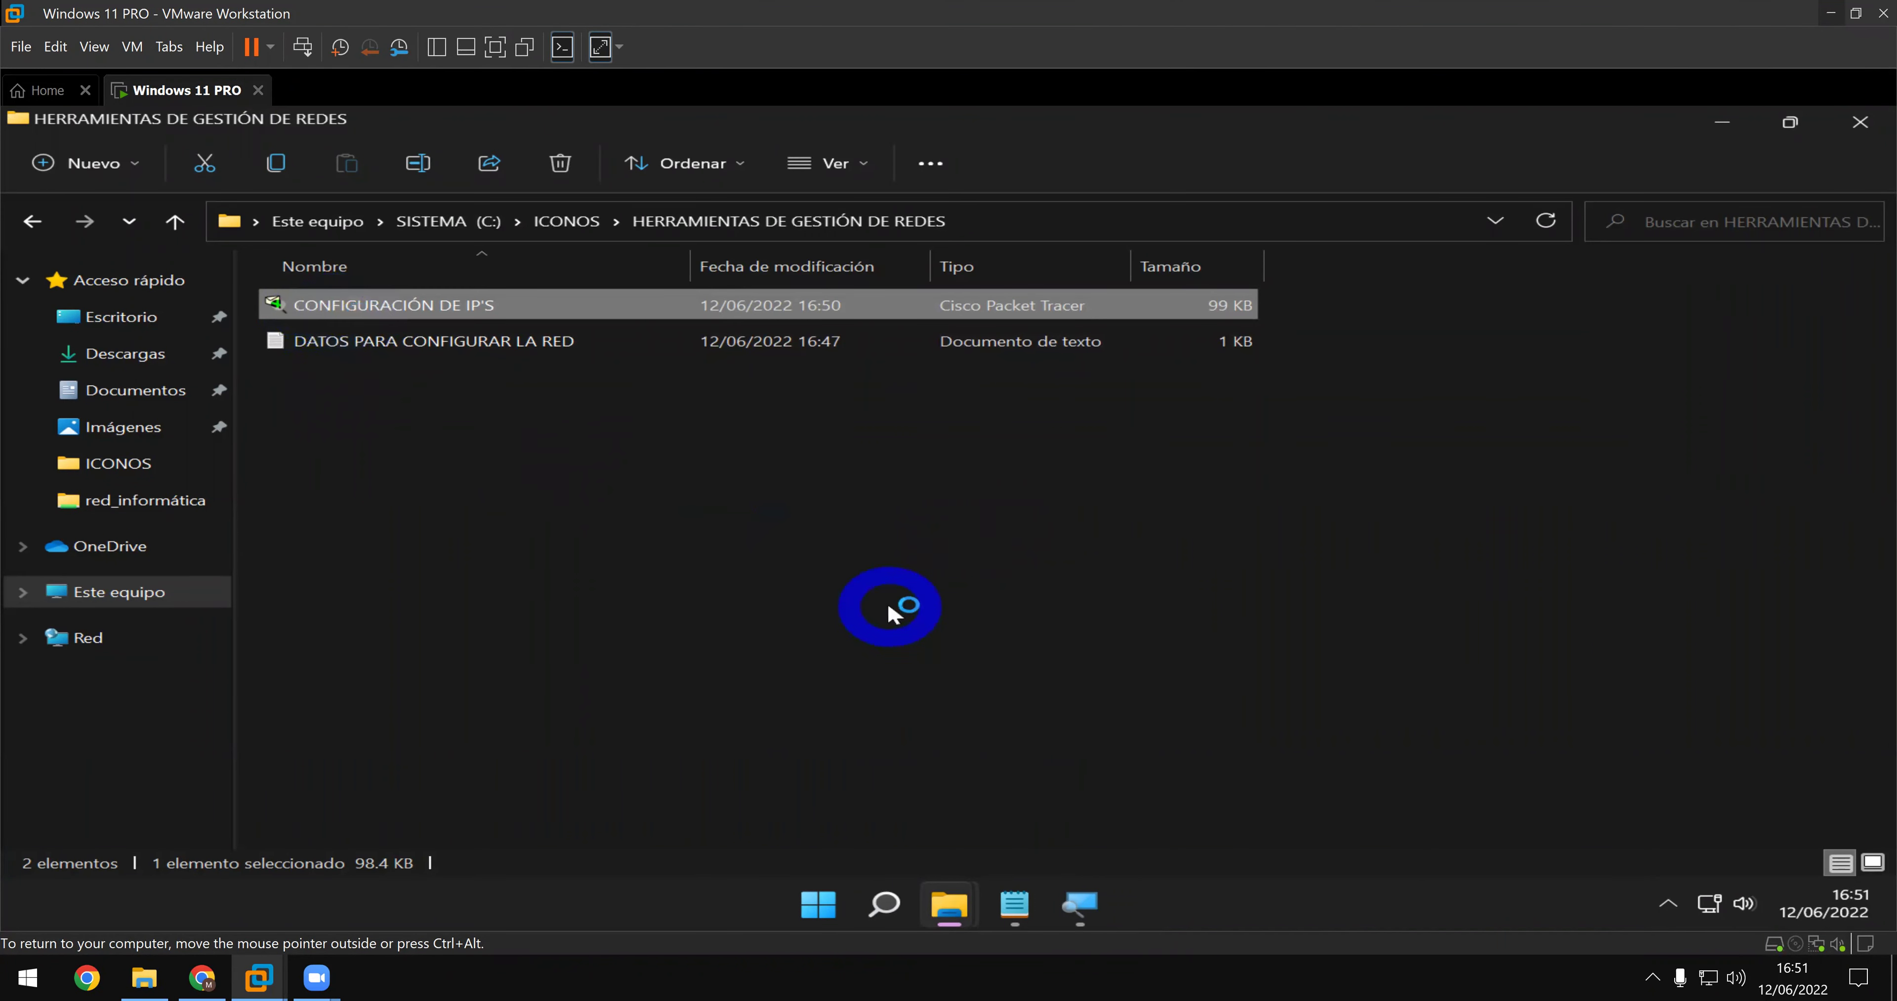
{"action": "left_click", "coordinate": [1711, 122]}
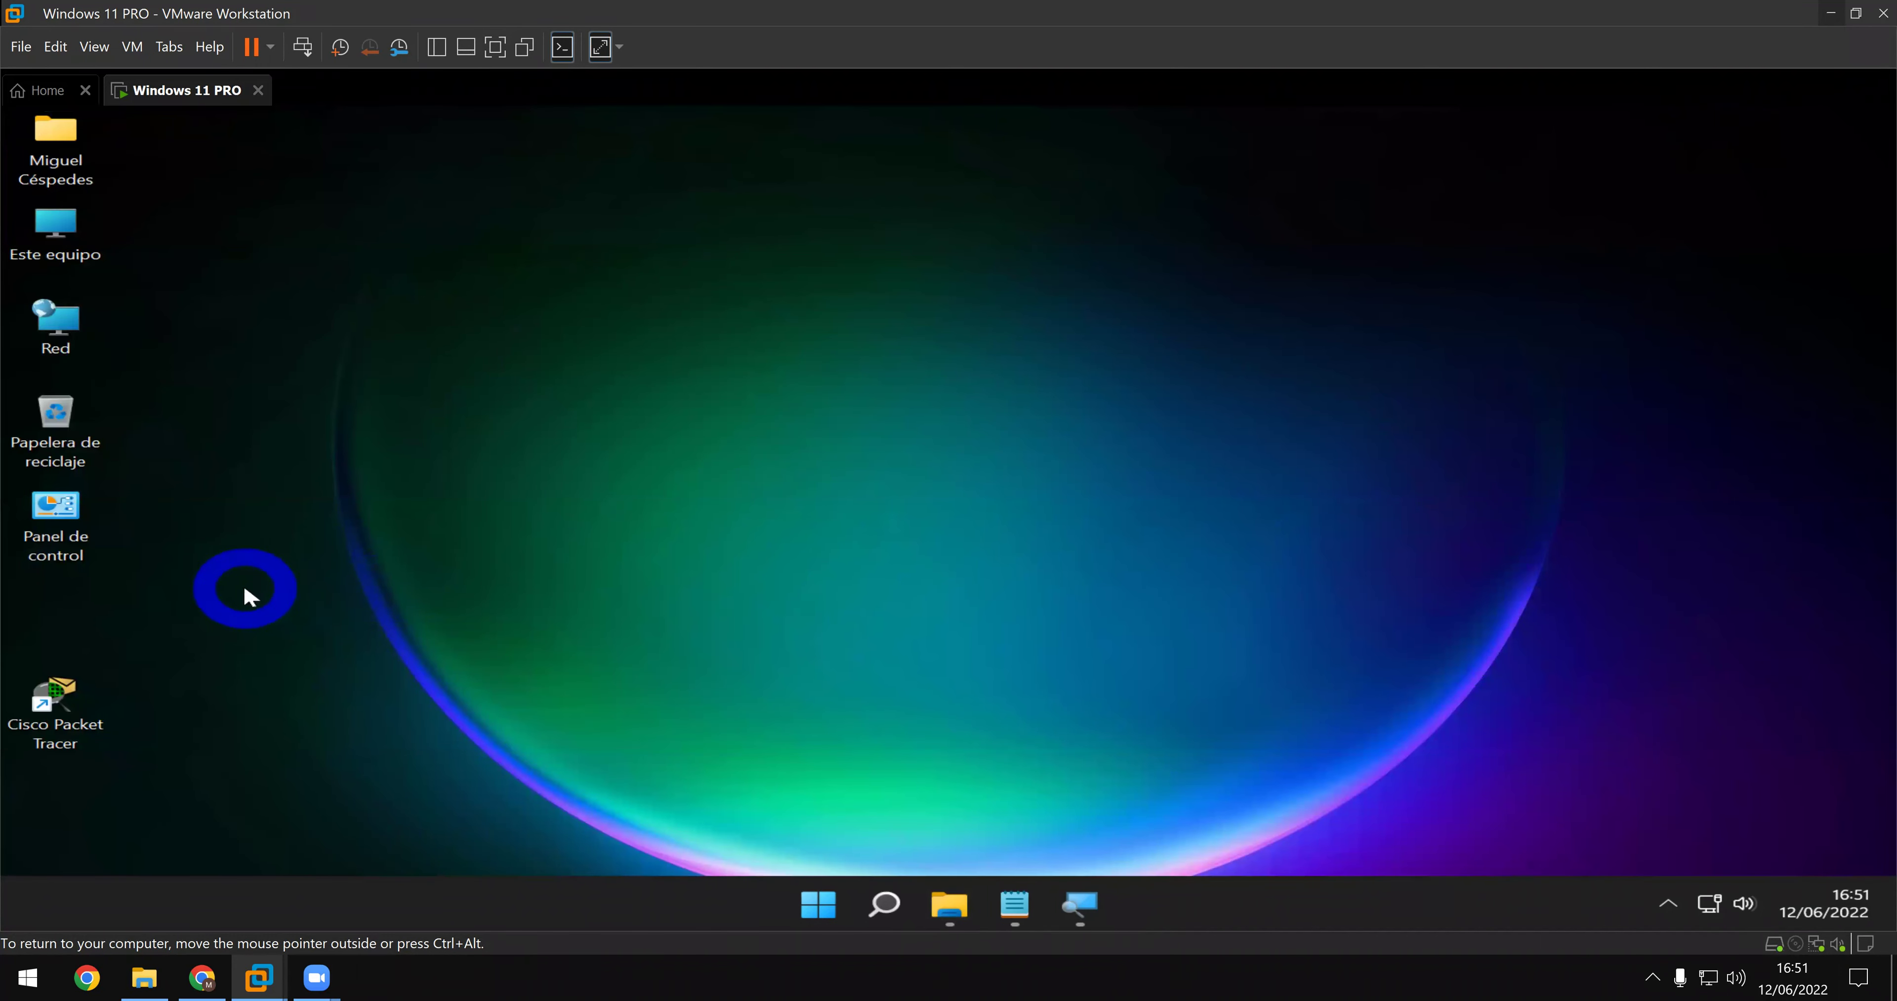
{"action": "right_click", "coordinate": [324, 589]}
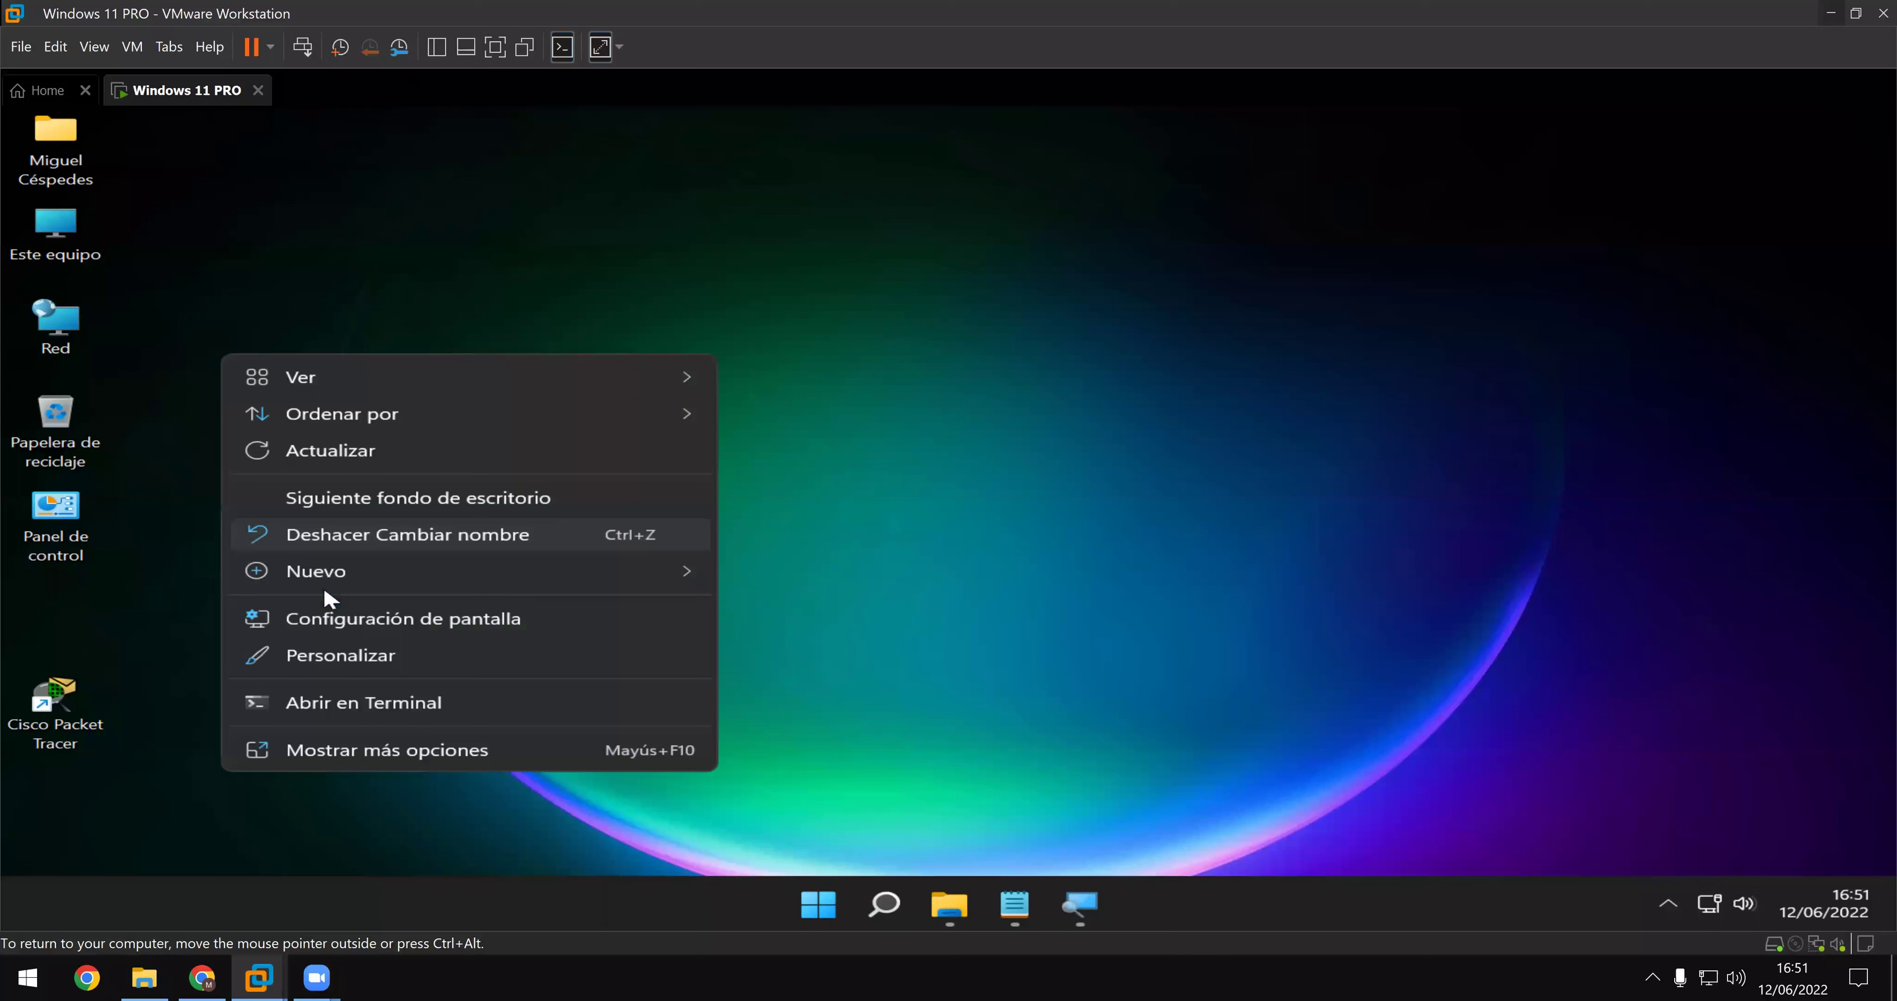
{"action": "left_click", "coordinate": [351, 453]}
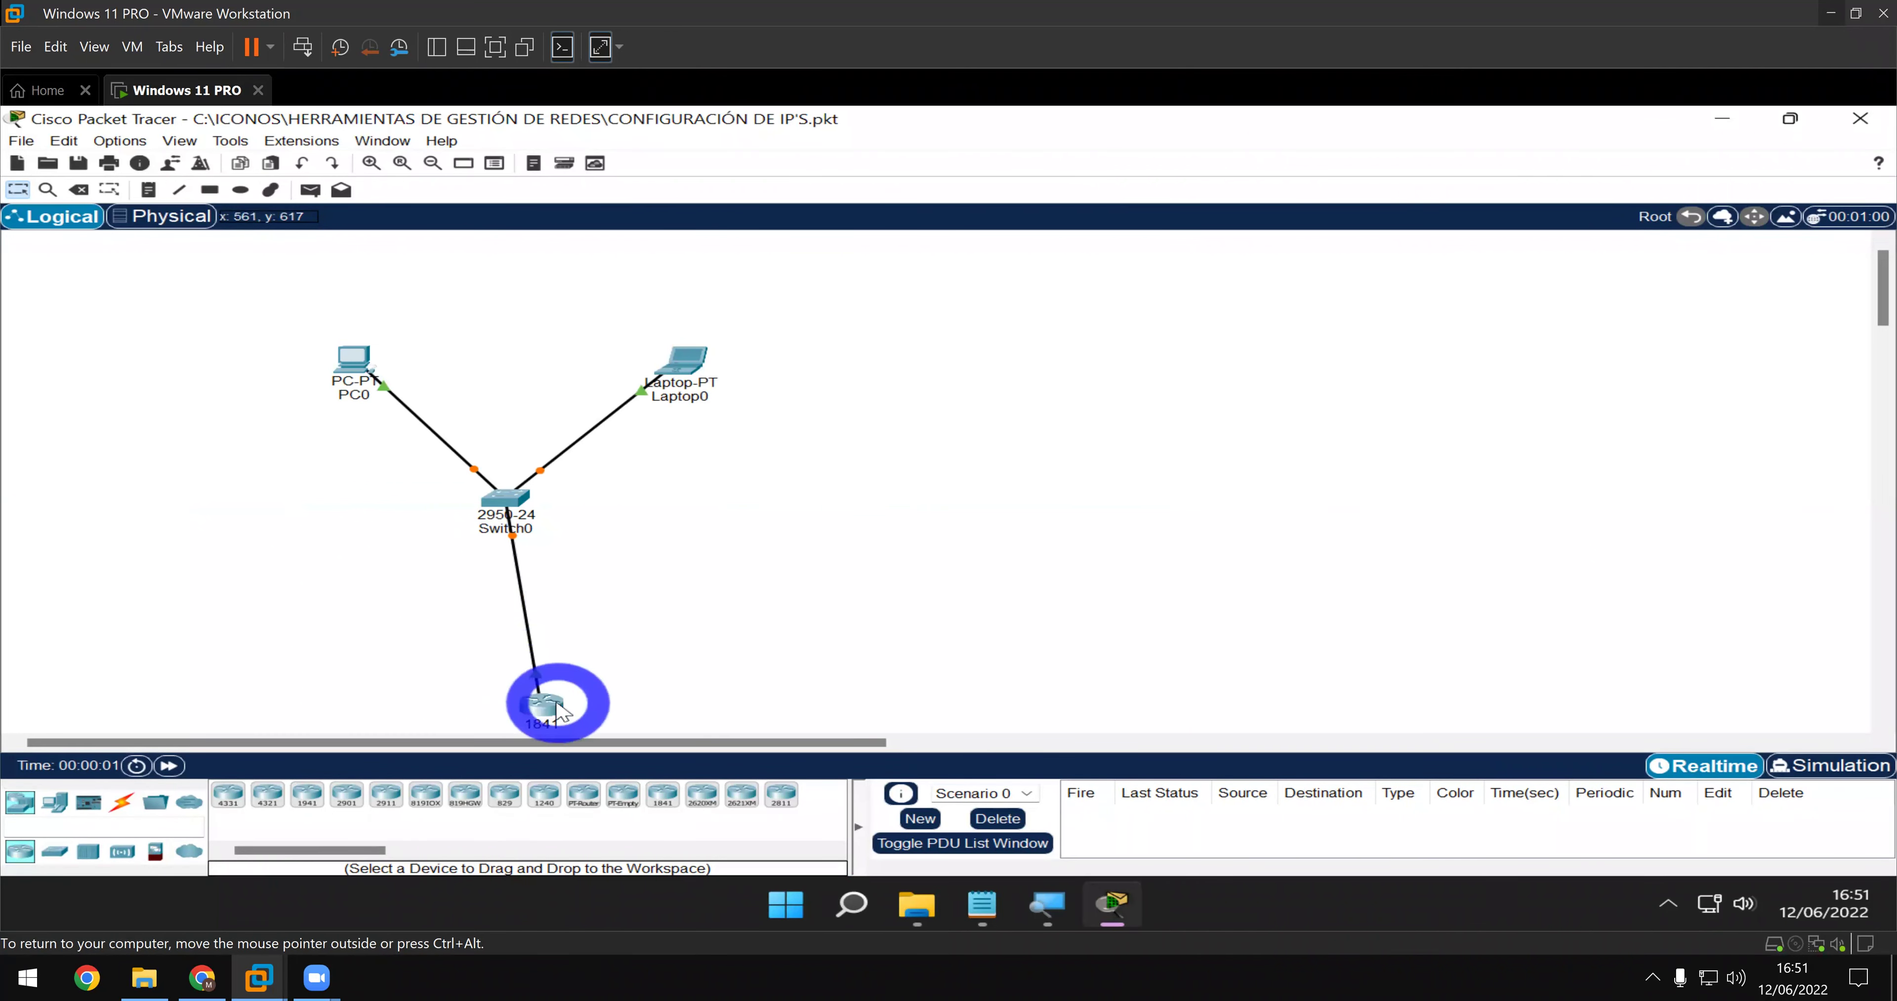
{"action": "mouse_move", "coordinate": [560, 711]}
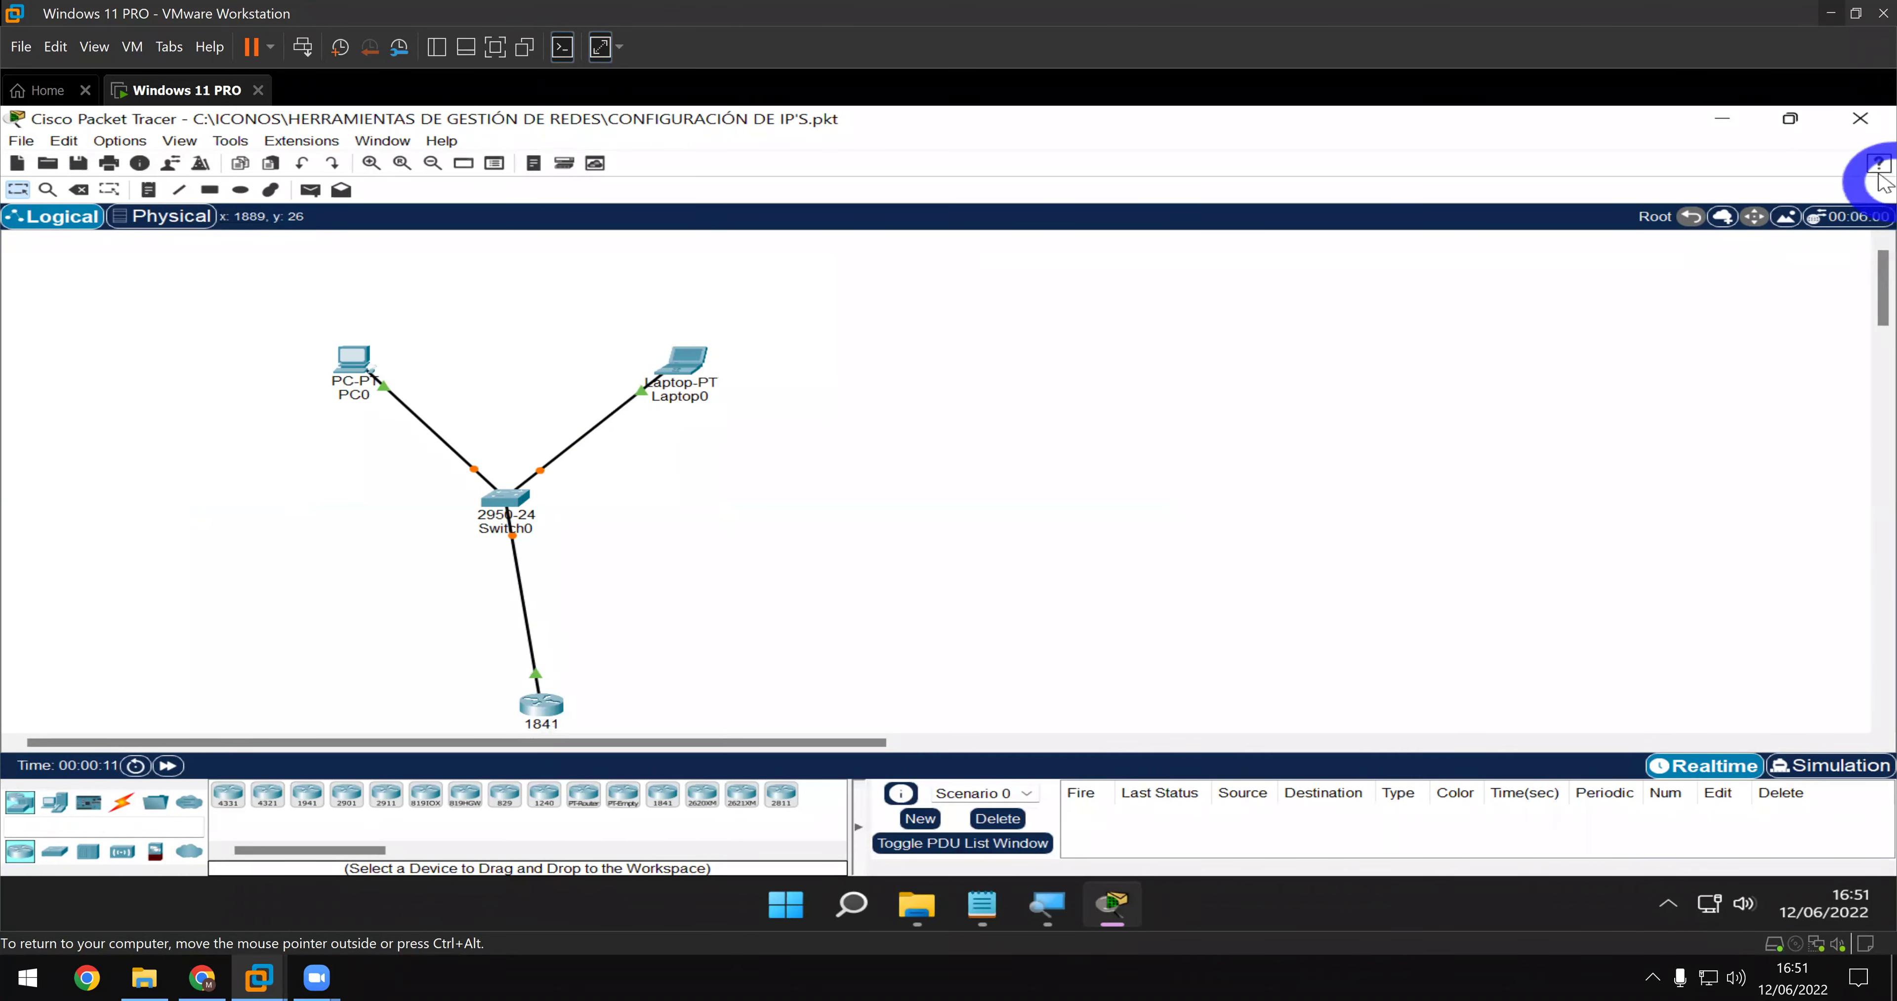
- Minimize Packet Tracer, start the Windows command prompt with CMD and run IPCONFIG to examine the machine's IP configuration
{"action": "left_click", "coordinate": [1702, 116]}
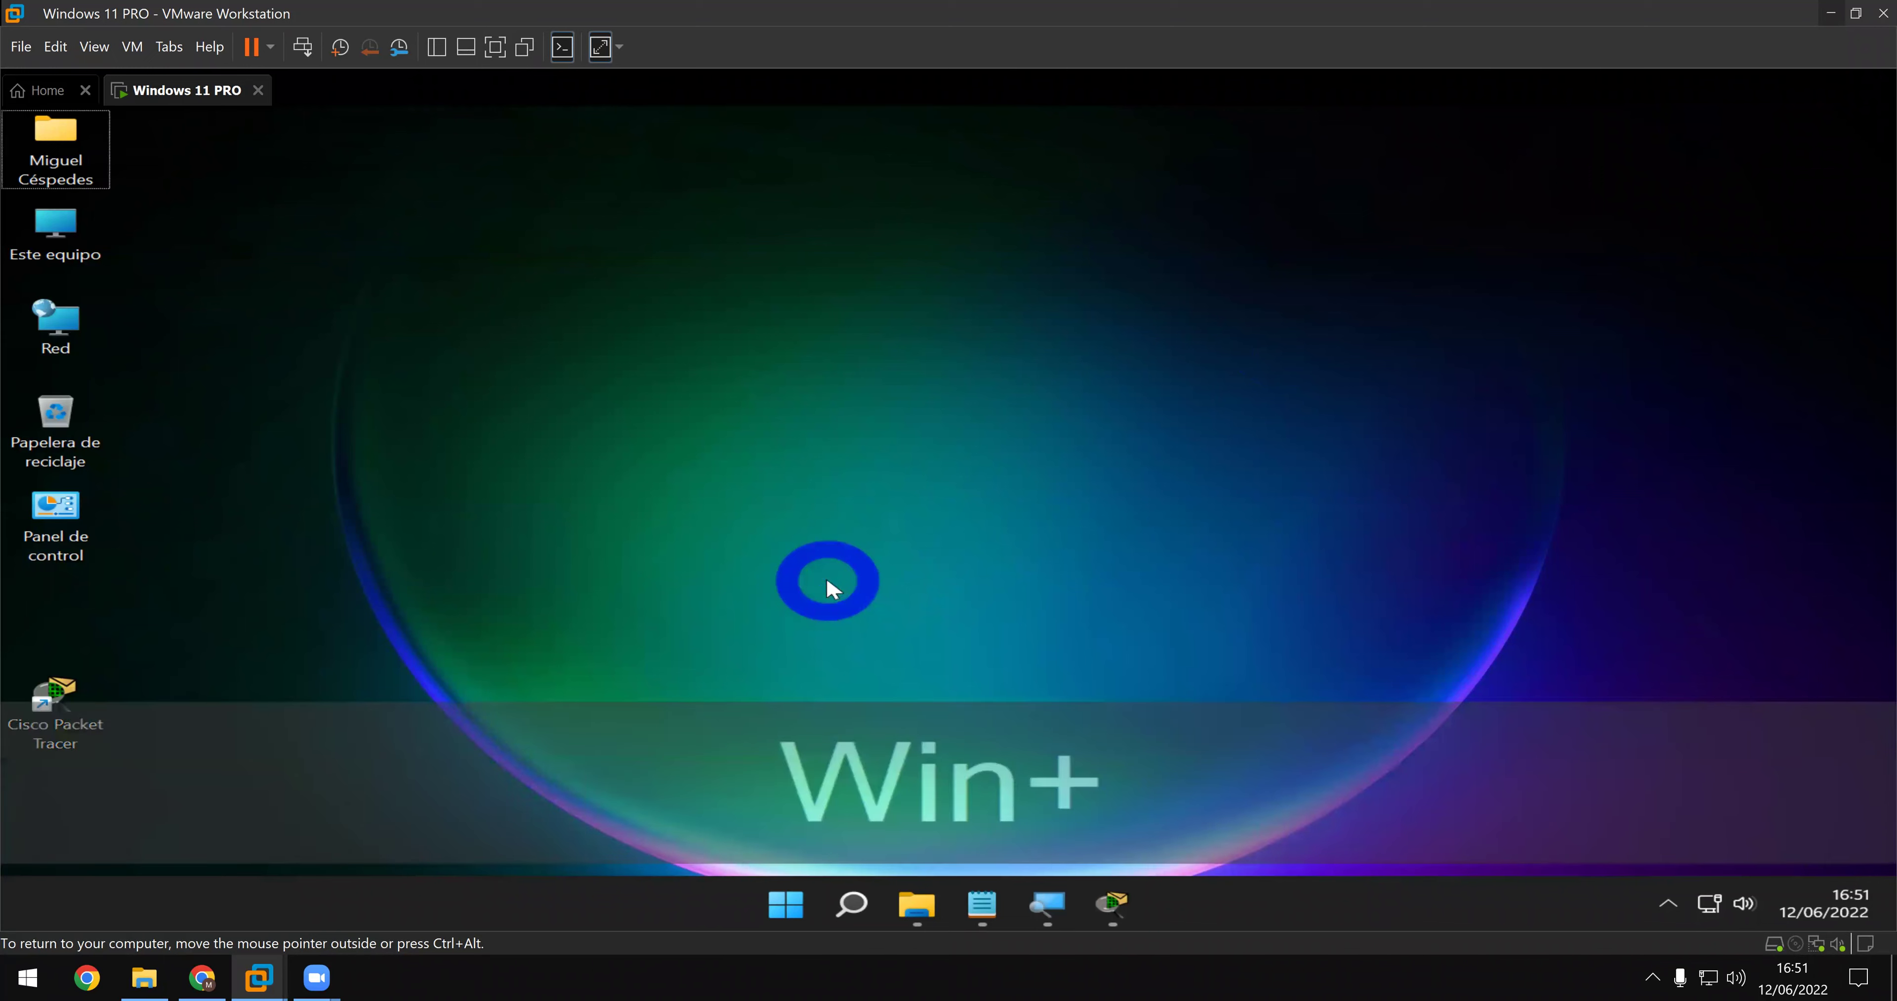
{"action": "key", "text": "super+r"}
{"action": "type", "text": "CMD"}
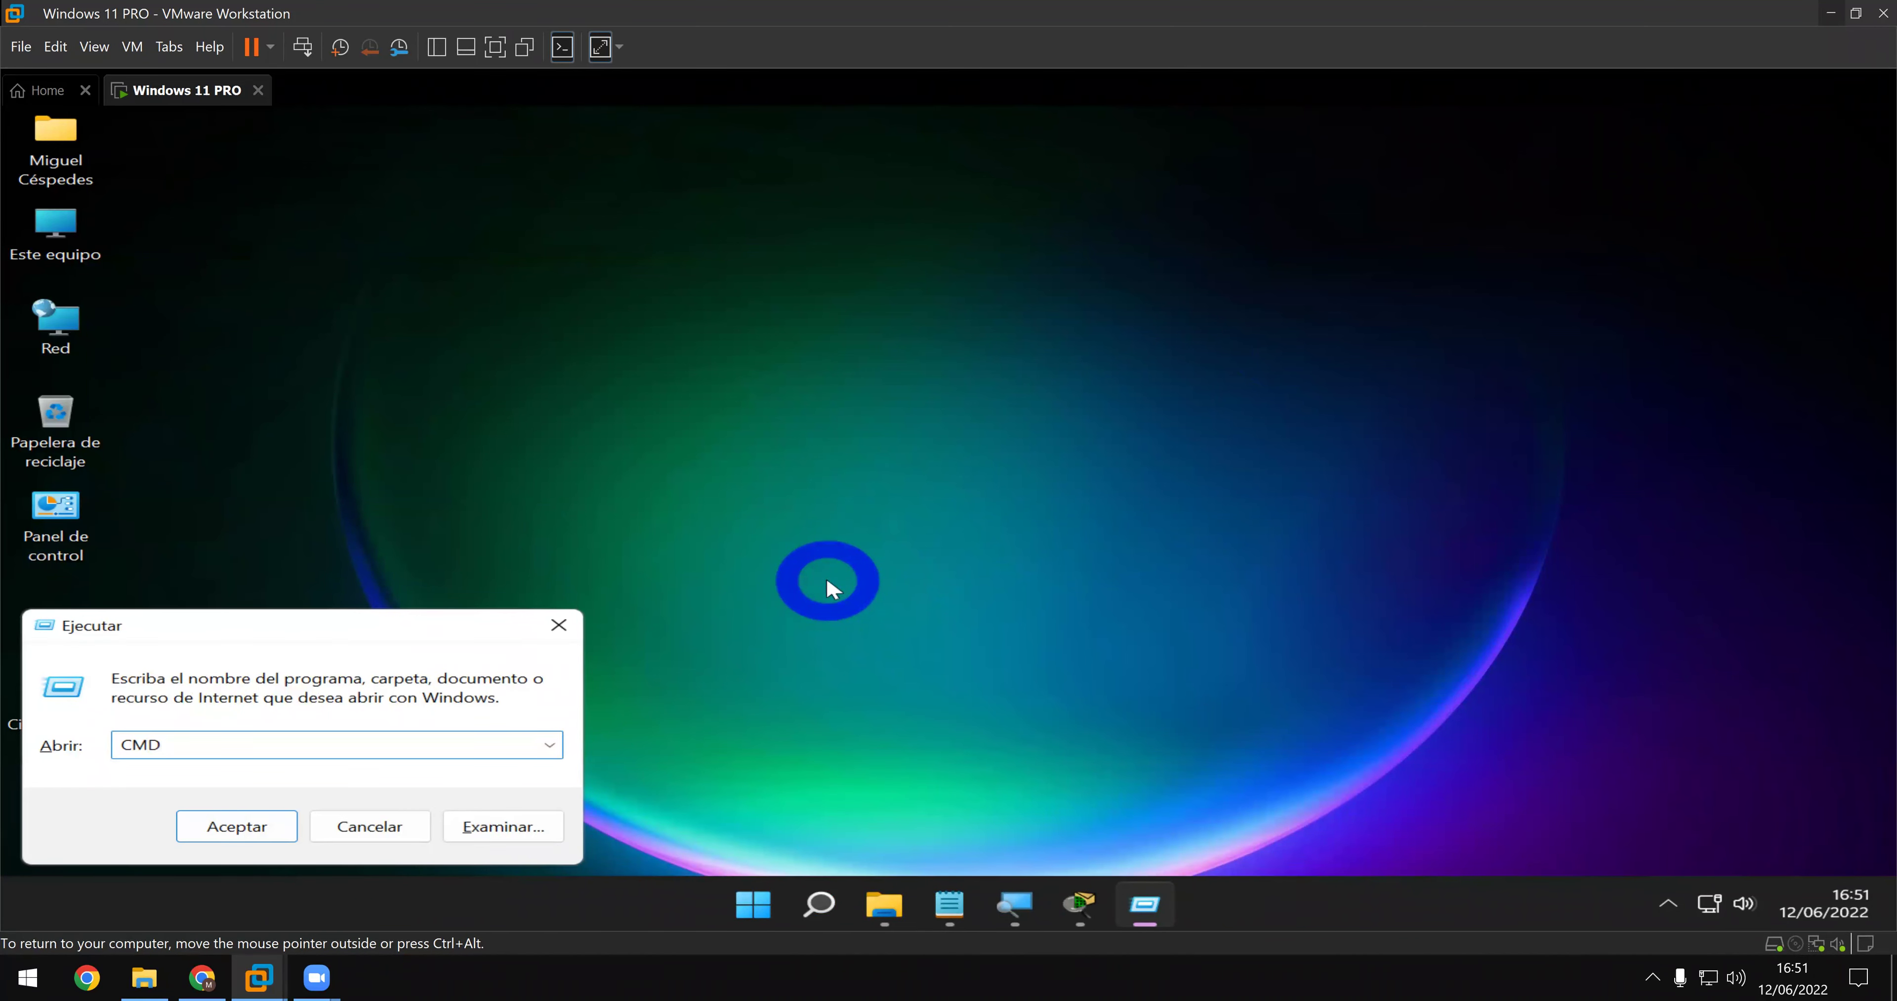
{"action": "key", "text": "Return"}
{"action": "type", "text": "IPCI"}
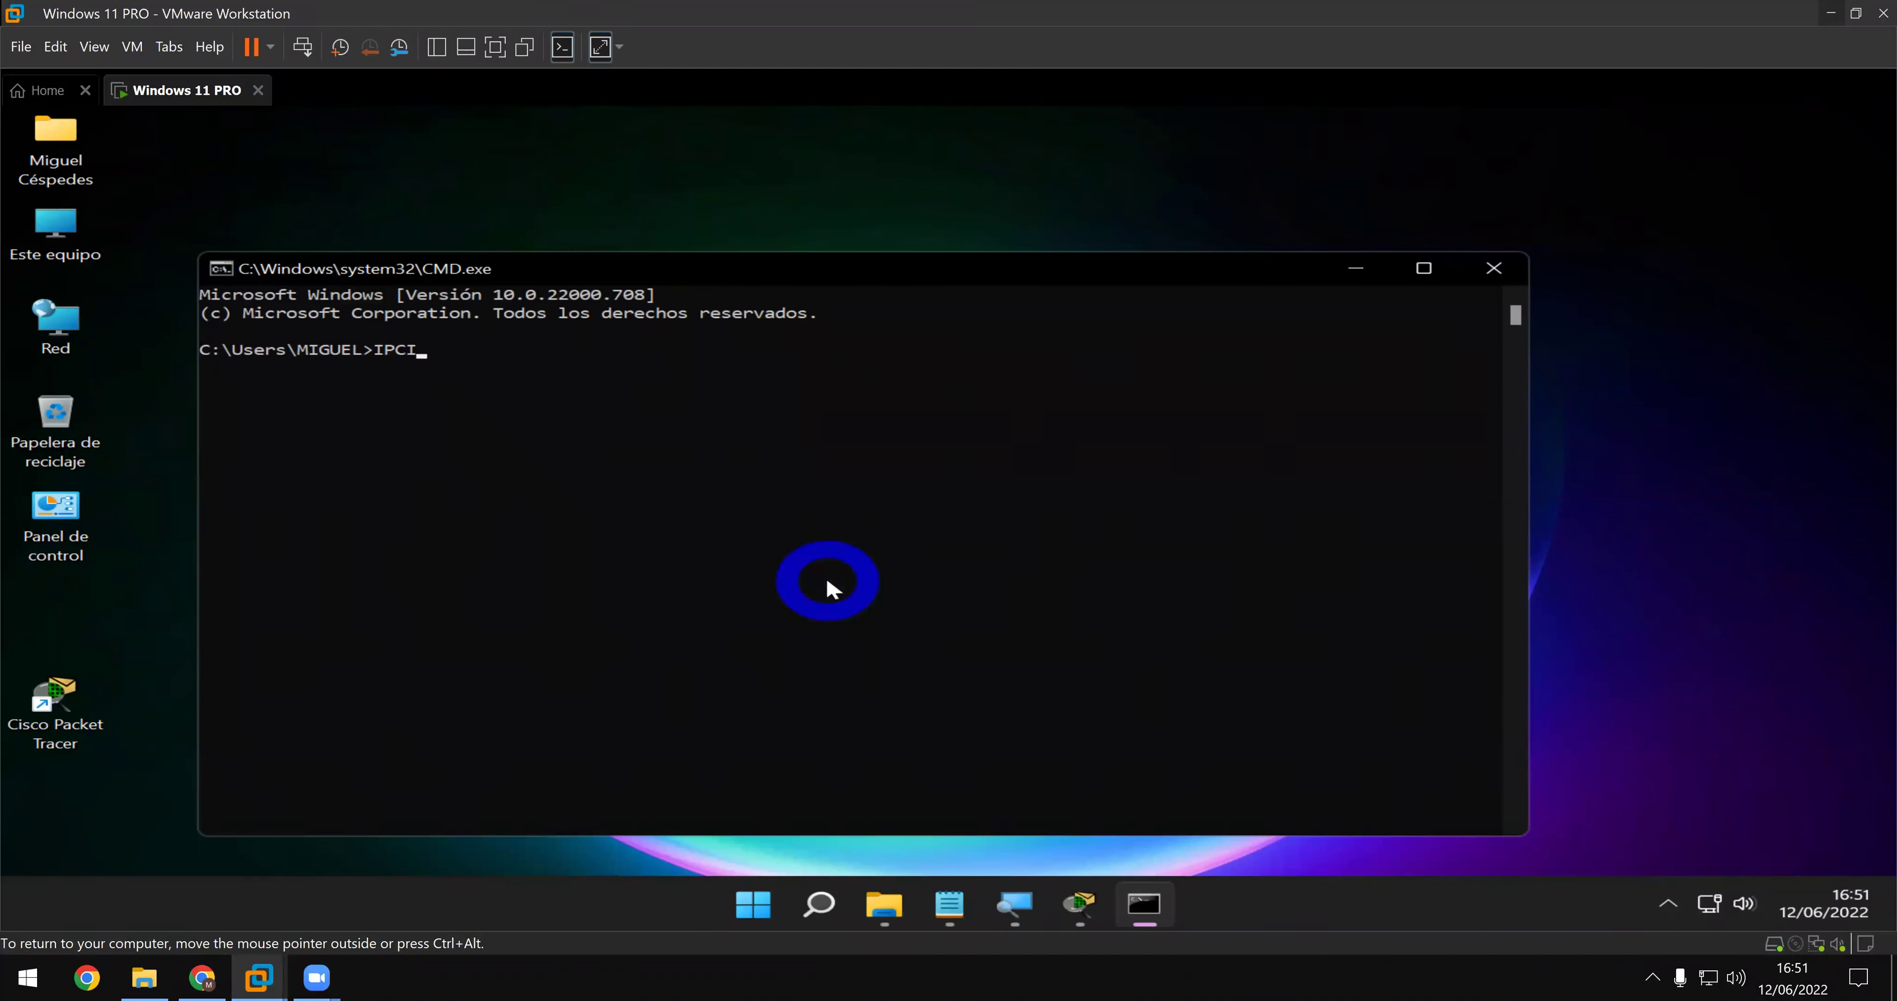
{"action": "key", "text": "BackSpace"}
{"action": "type", "text": "ONFIG"}
{"action": "key", "text": "Return"}
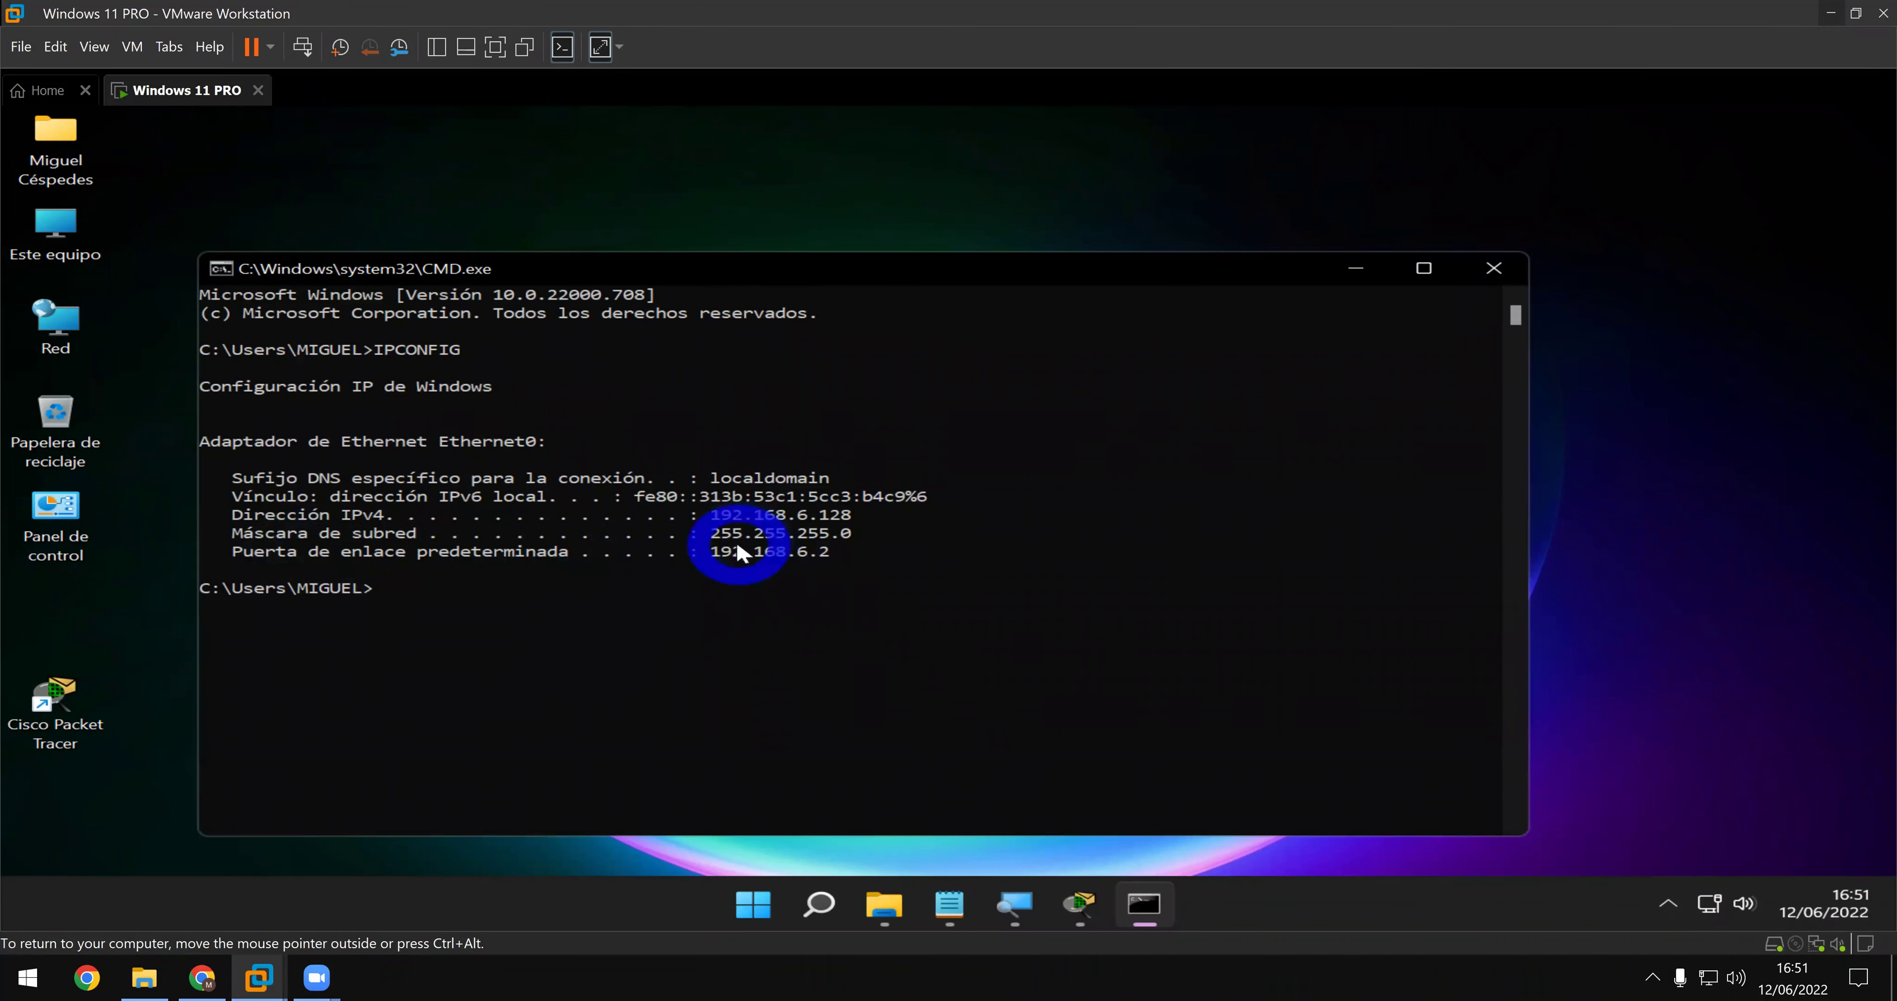
- Run PING 192.168.6.2 in the Windows command prompt to test the connection to the default gateway
{"action": "type", "text": "PING 192"}
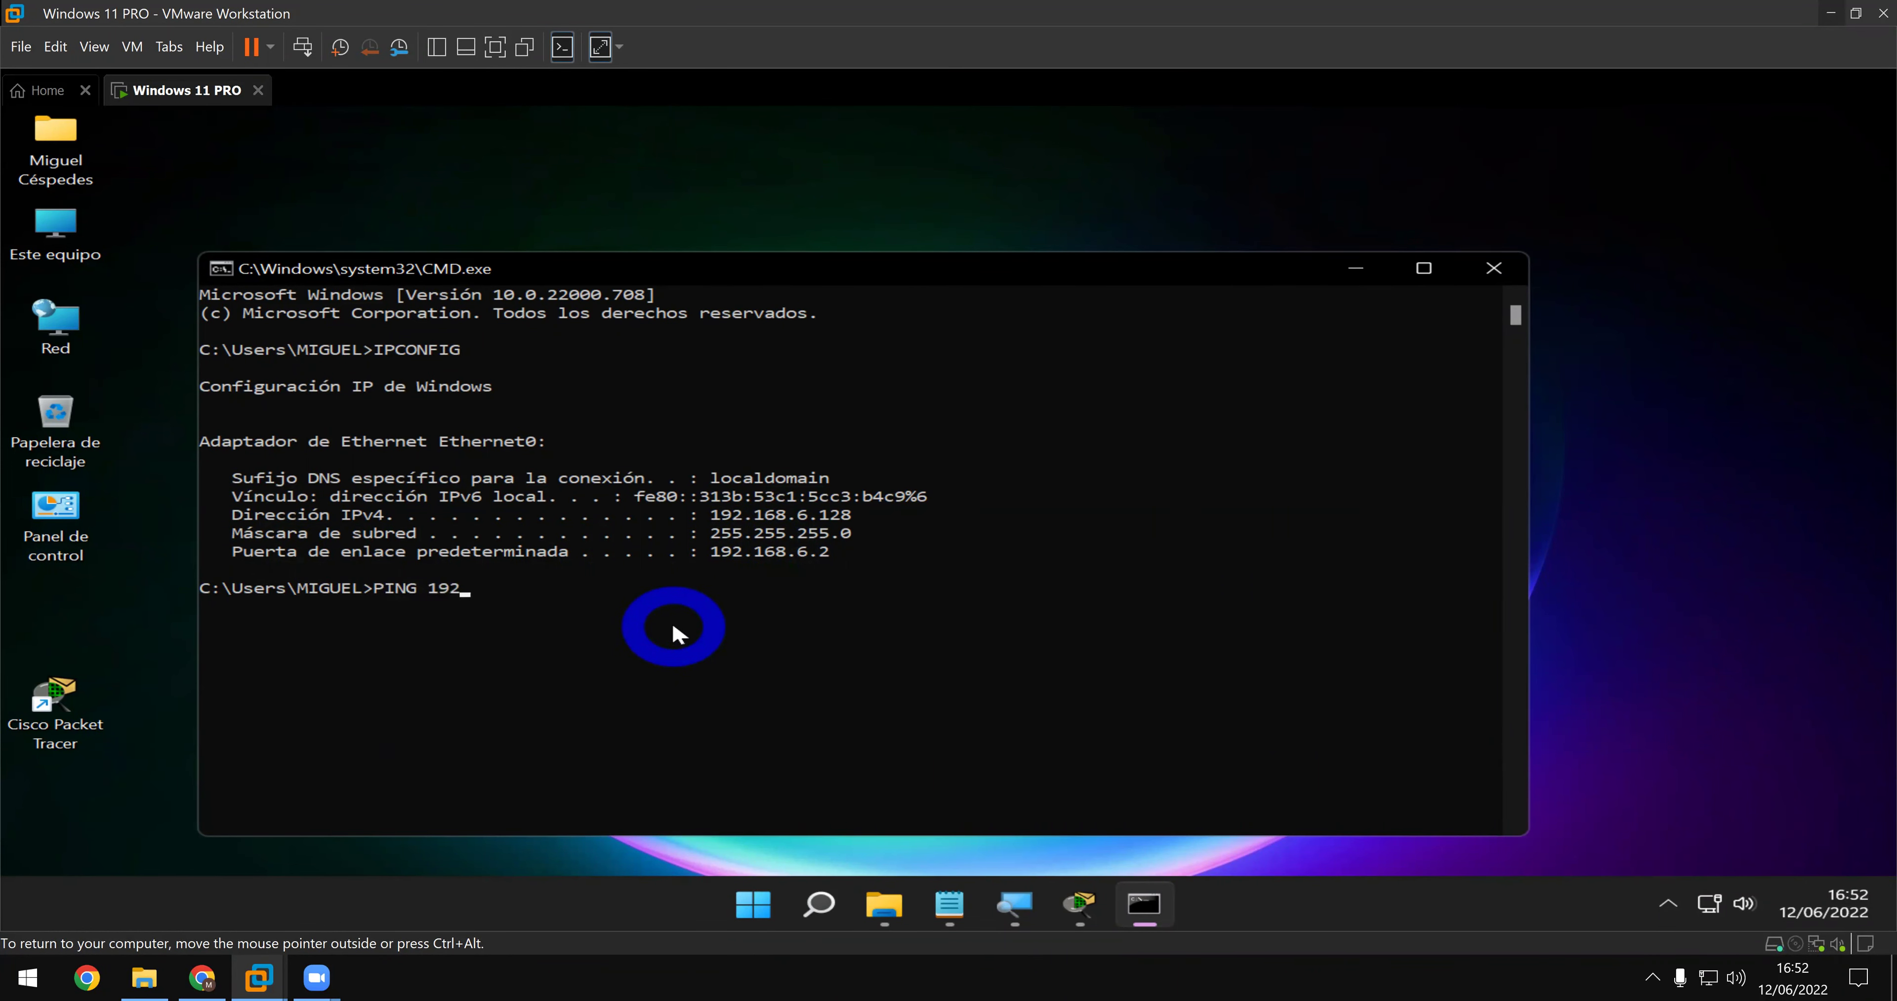
{"action": "type", "text": ".168.6.2"}
{"action": "key", "text": "Return"}
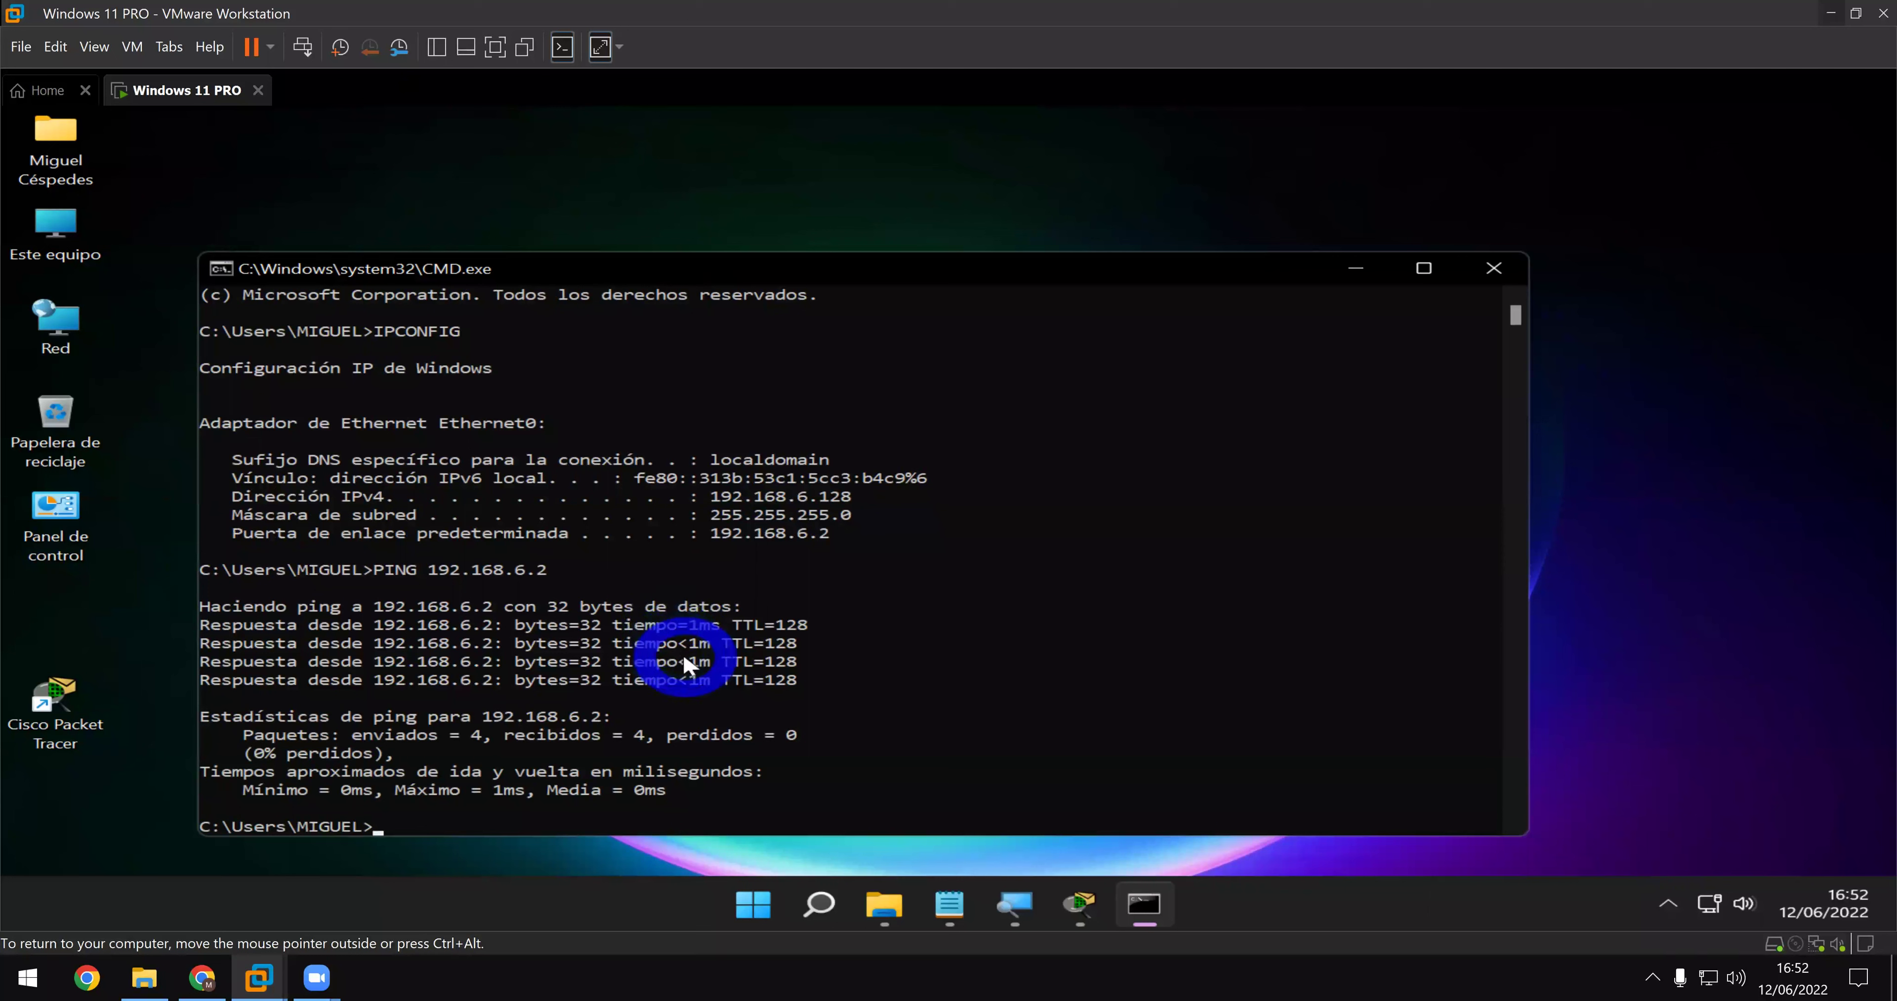
{"action": "scroll", "coordinate": [1378, 772], "scroll_direction": "down", "scroll_amount": 1}
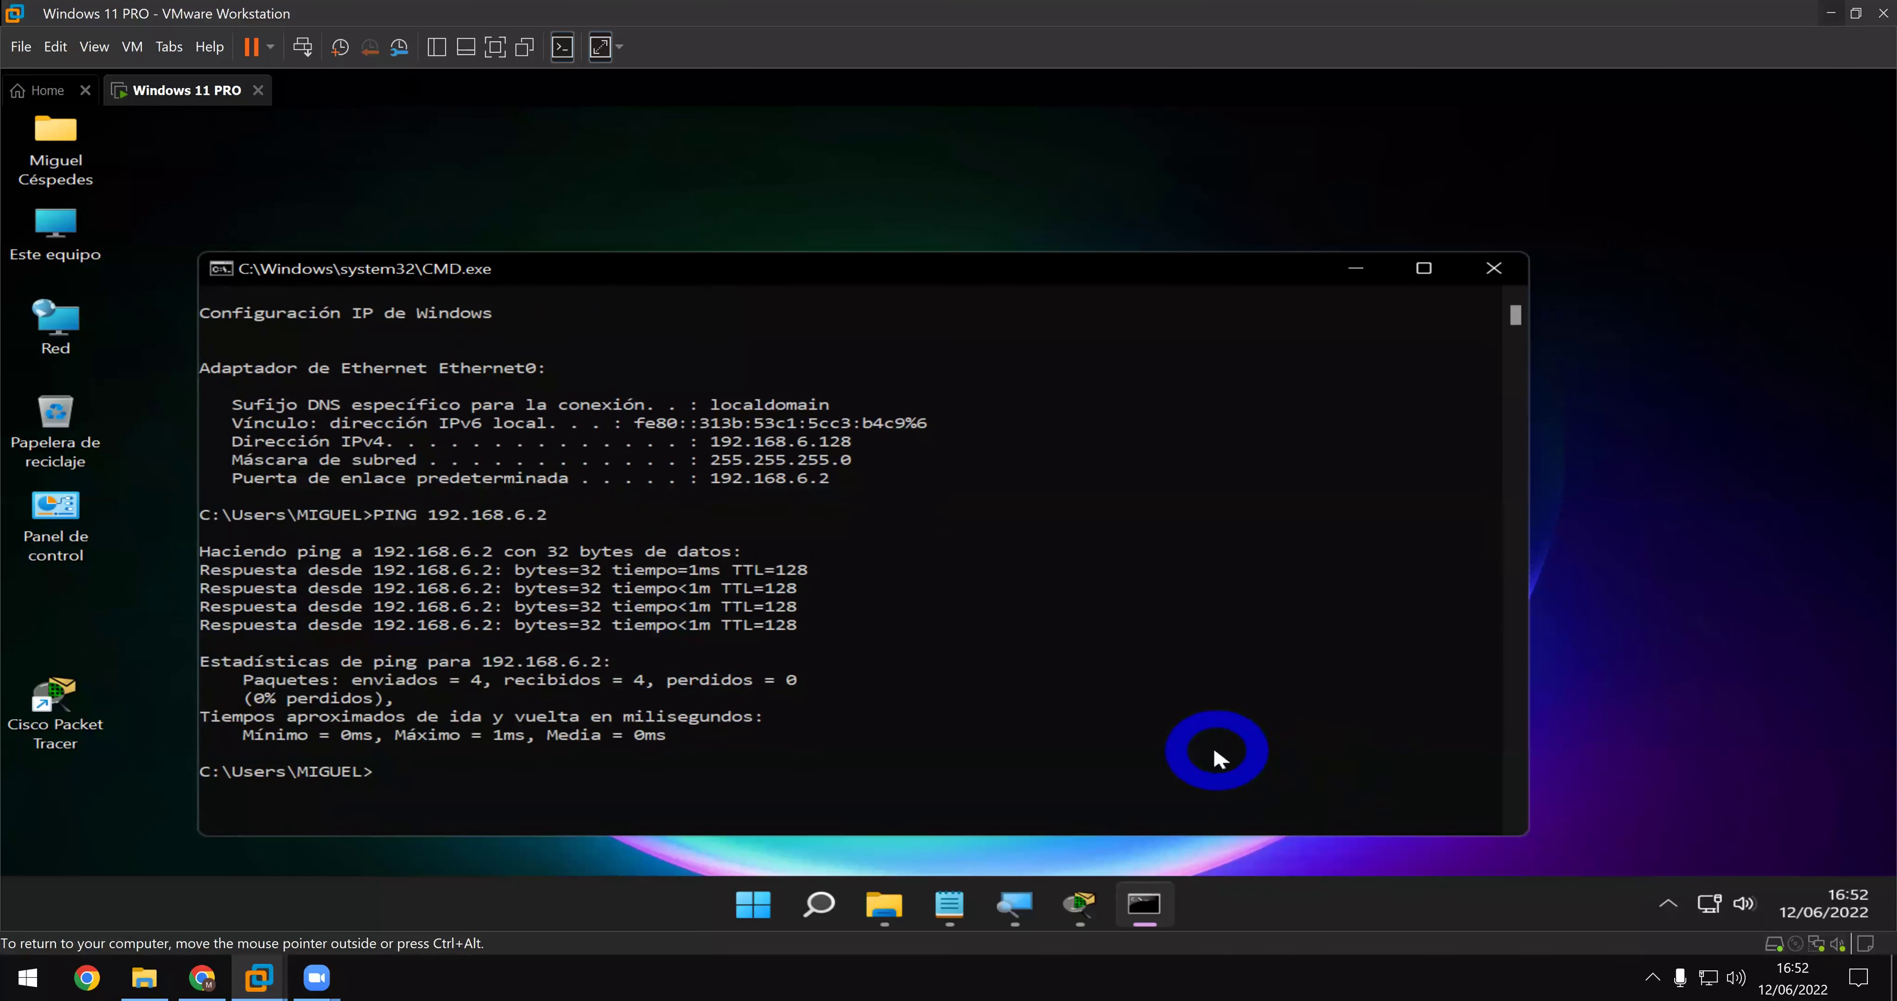
- Run PING 192.168.6.128 to test the Windows machine's own address, and close the command prompt
{"action": "type", "text": "P"}
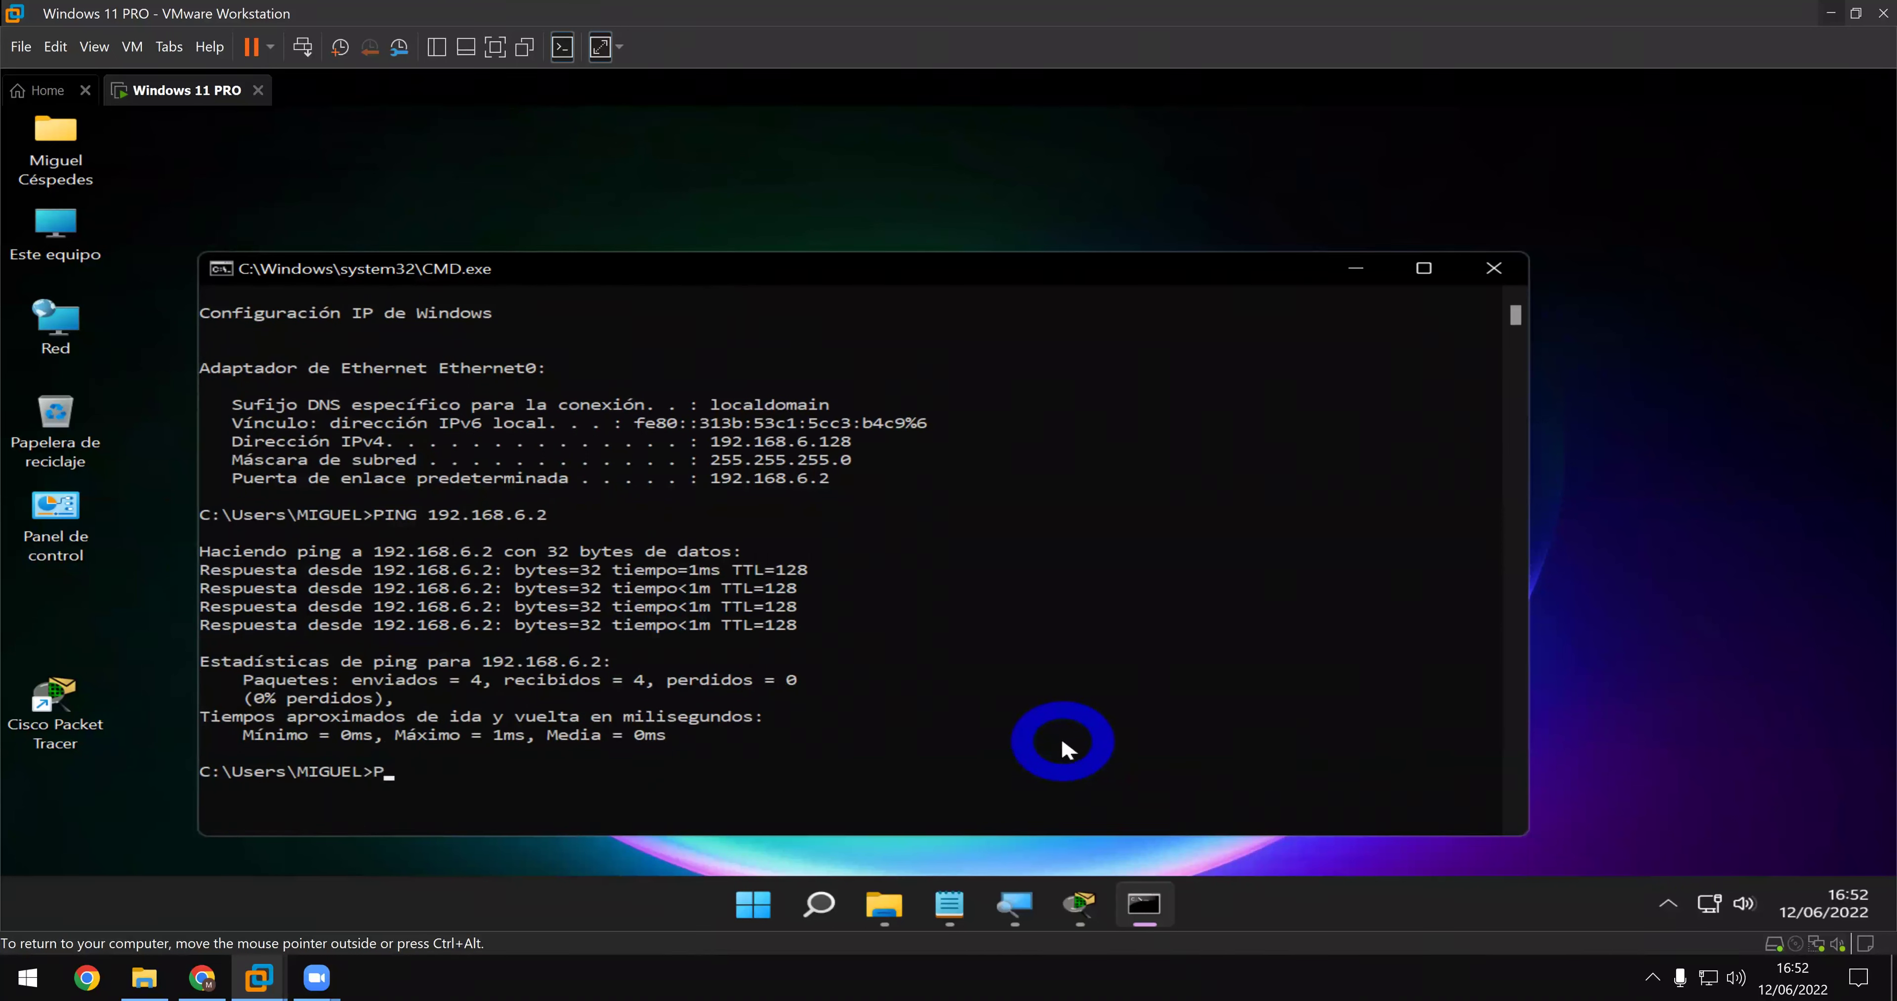
{"action": "type", "text": "ING 192"}
{"action": "type", "text": ".16"}
{"action": "type", "text": "8.0"}
{"action": "type", "text": "5"}
{"action": "key", "text": "BackSpace"}
{"action": "type", "text": "6.128"}
{"action": "key", "text": "Return"}
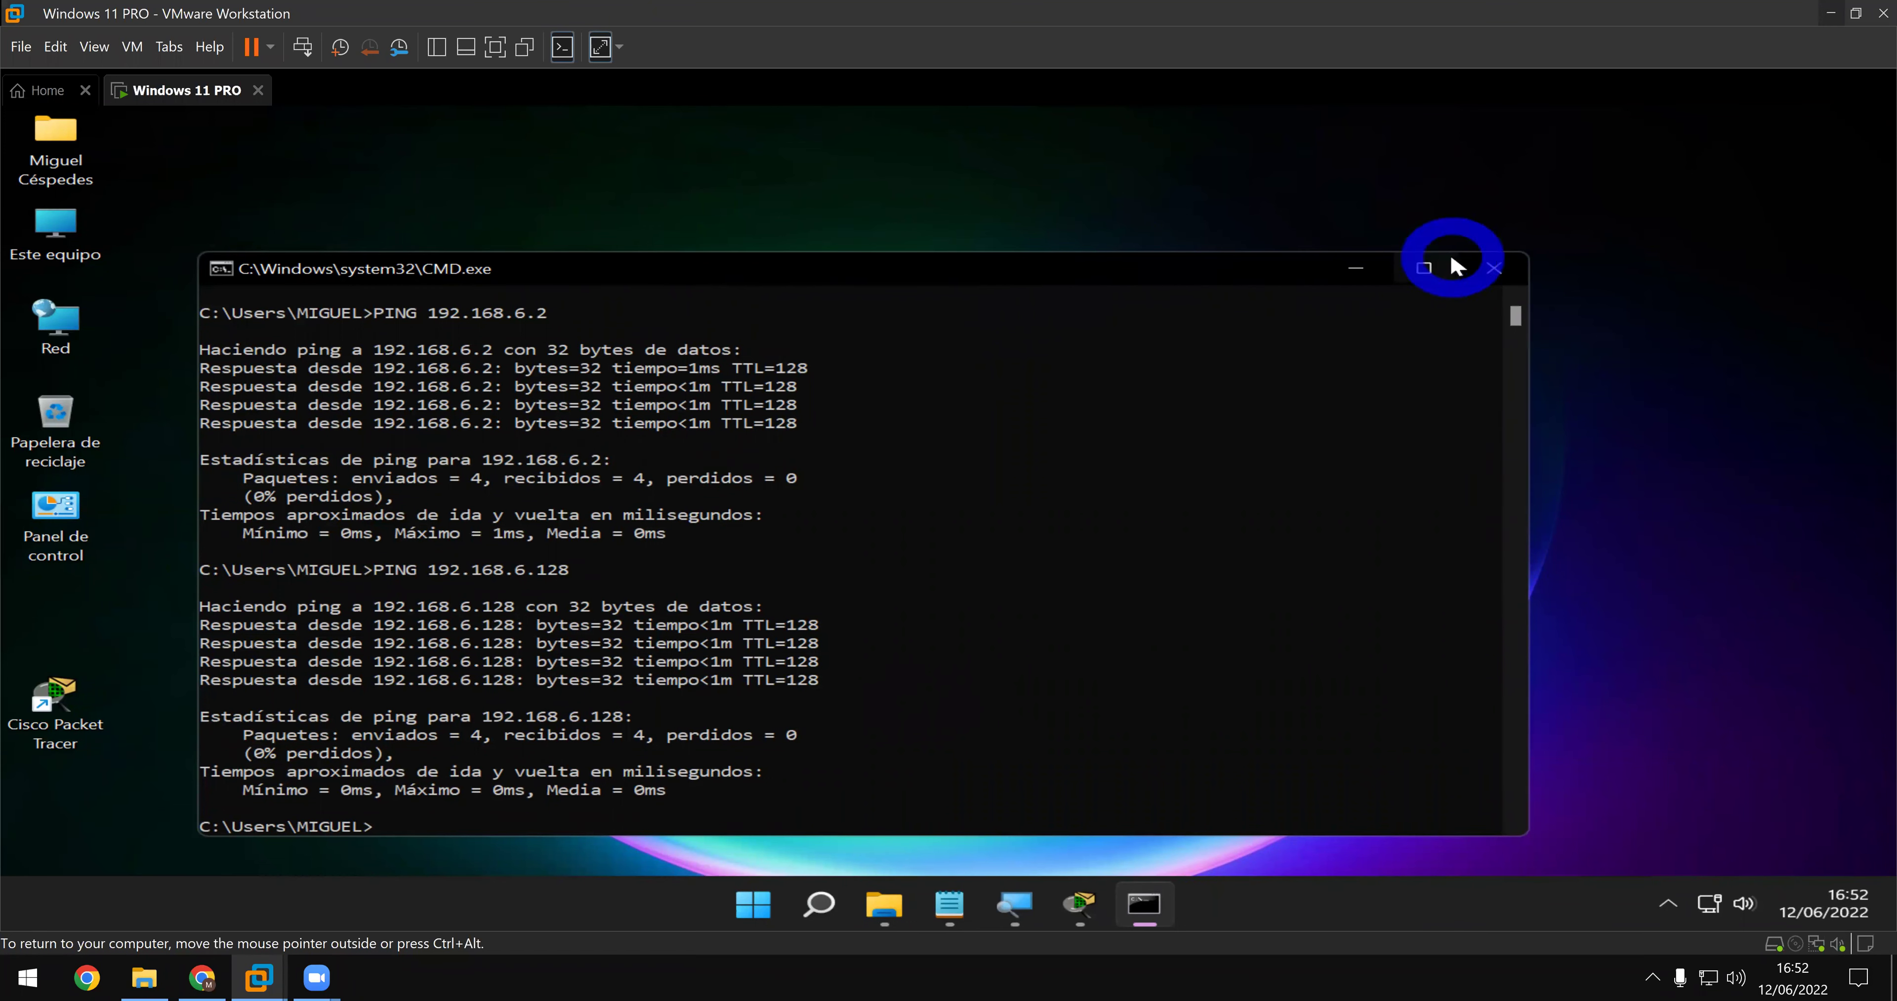
{"action": "left_click", "coordinate": [1511, 259]}
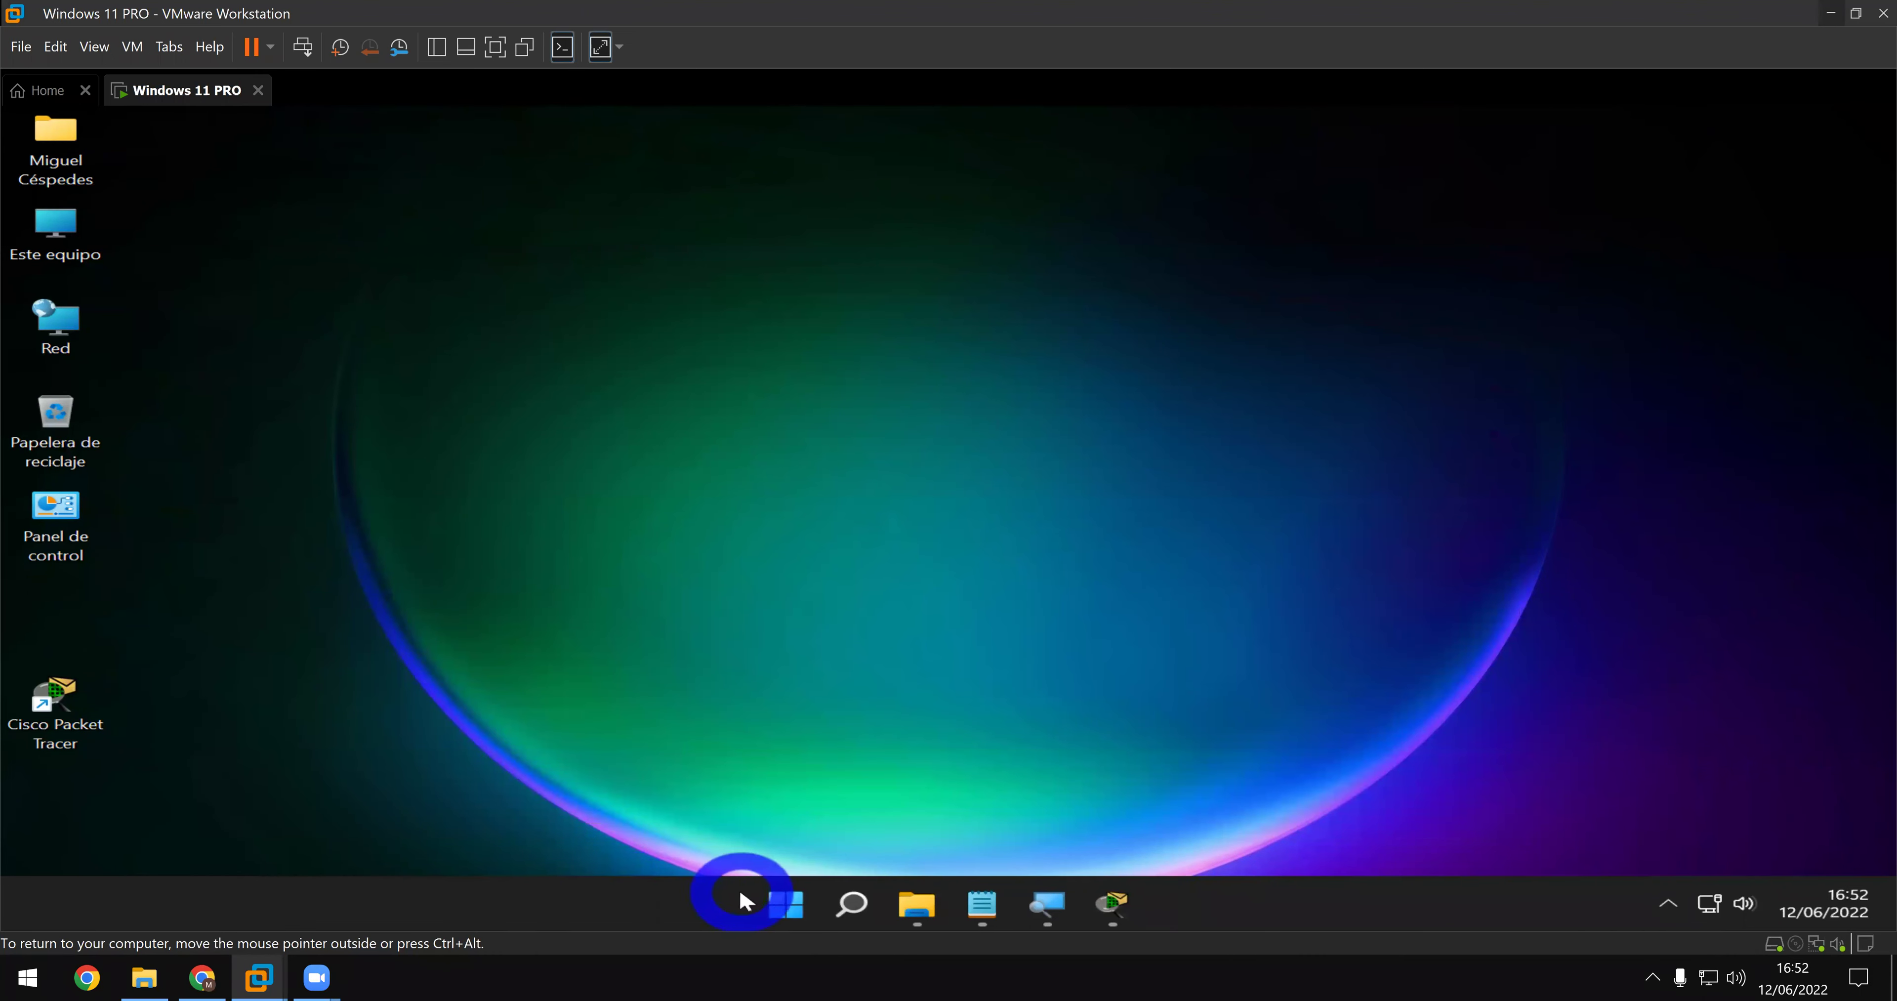
- Switch to Packet Tracer, enter Simulation mode and add a simple PDU from PC0 to the 1841 router
{"action": "left_click", "coordinate": [1113, 905]}
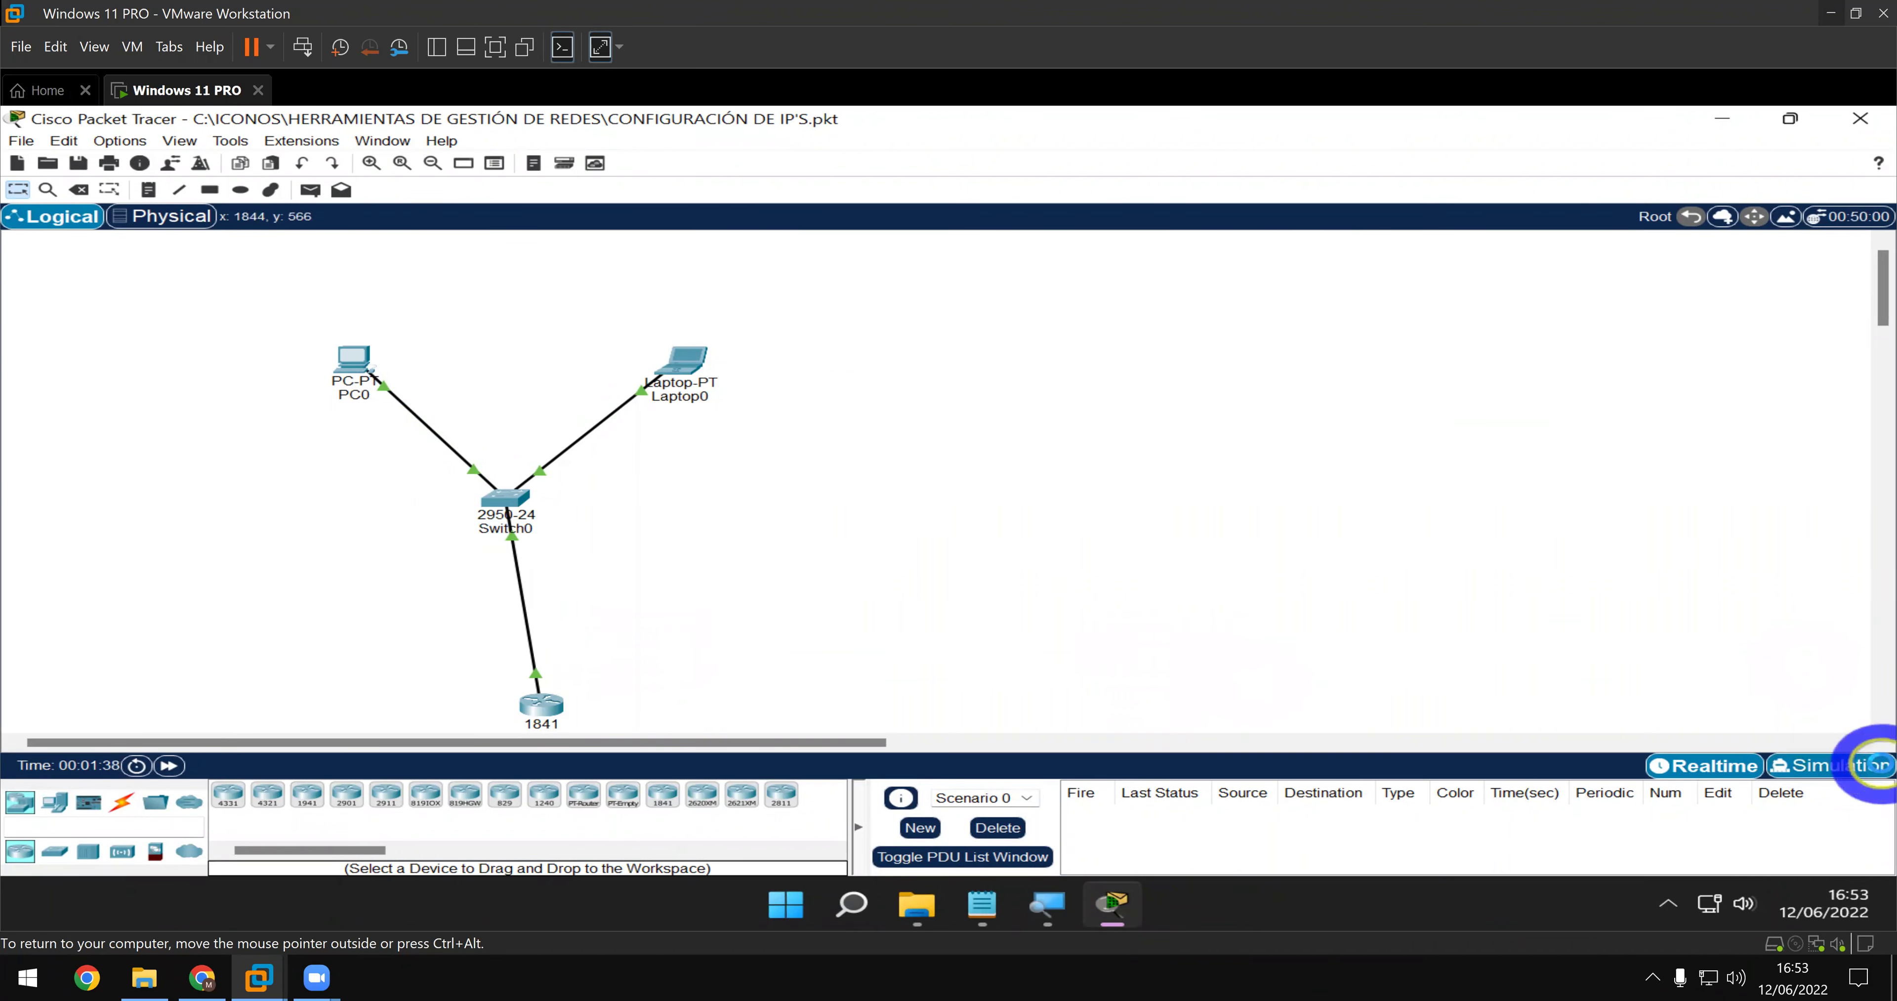
{"action": "left_click", "coordinate": [1881, 769]}
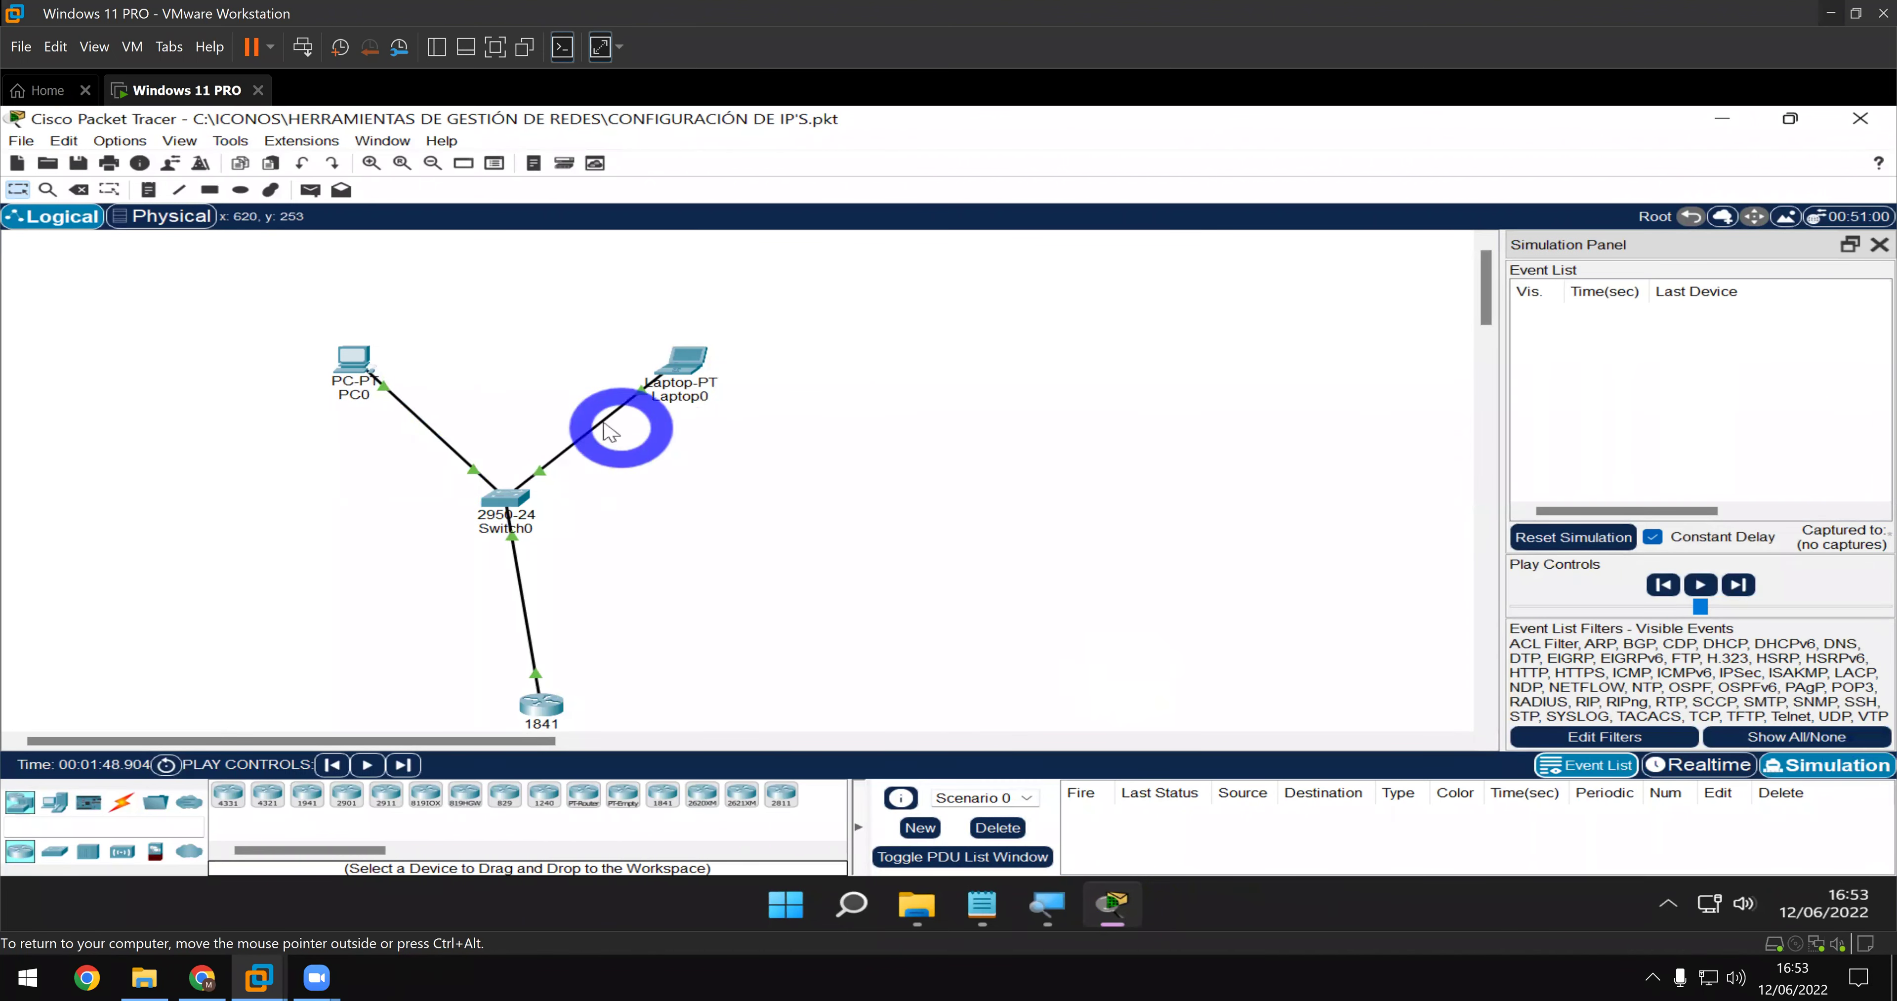
{"action": "left_click", "coordinate": [309, 193]}
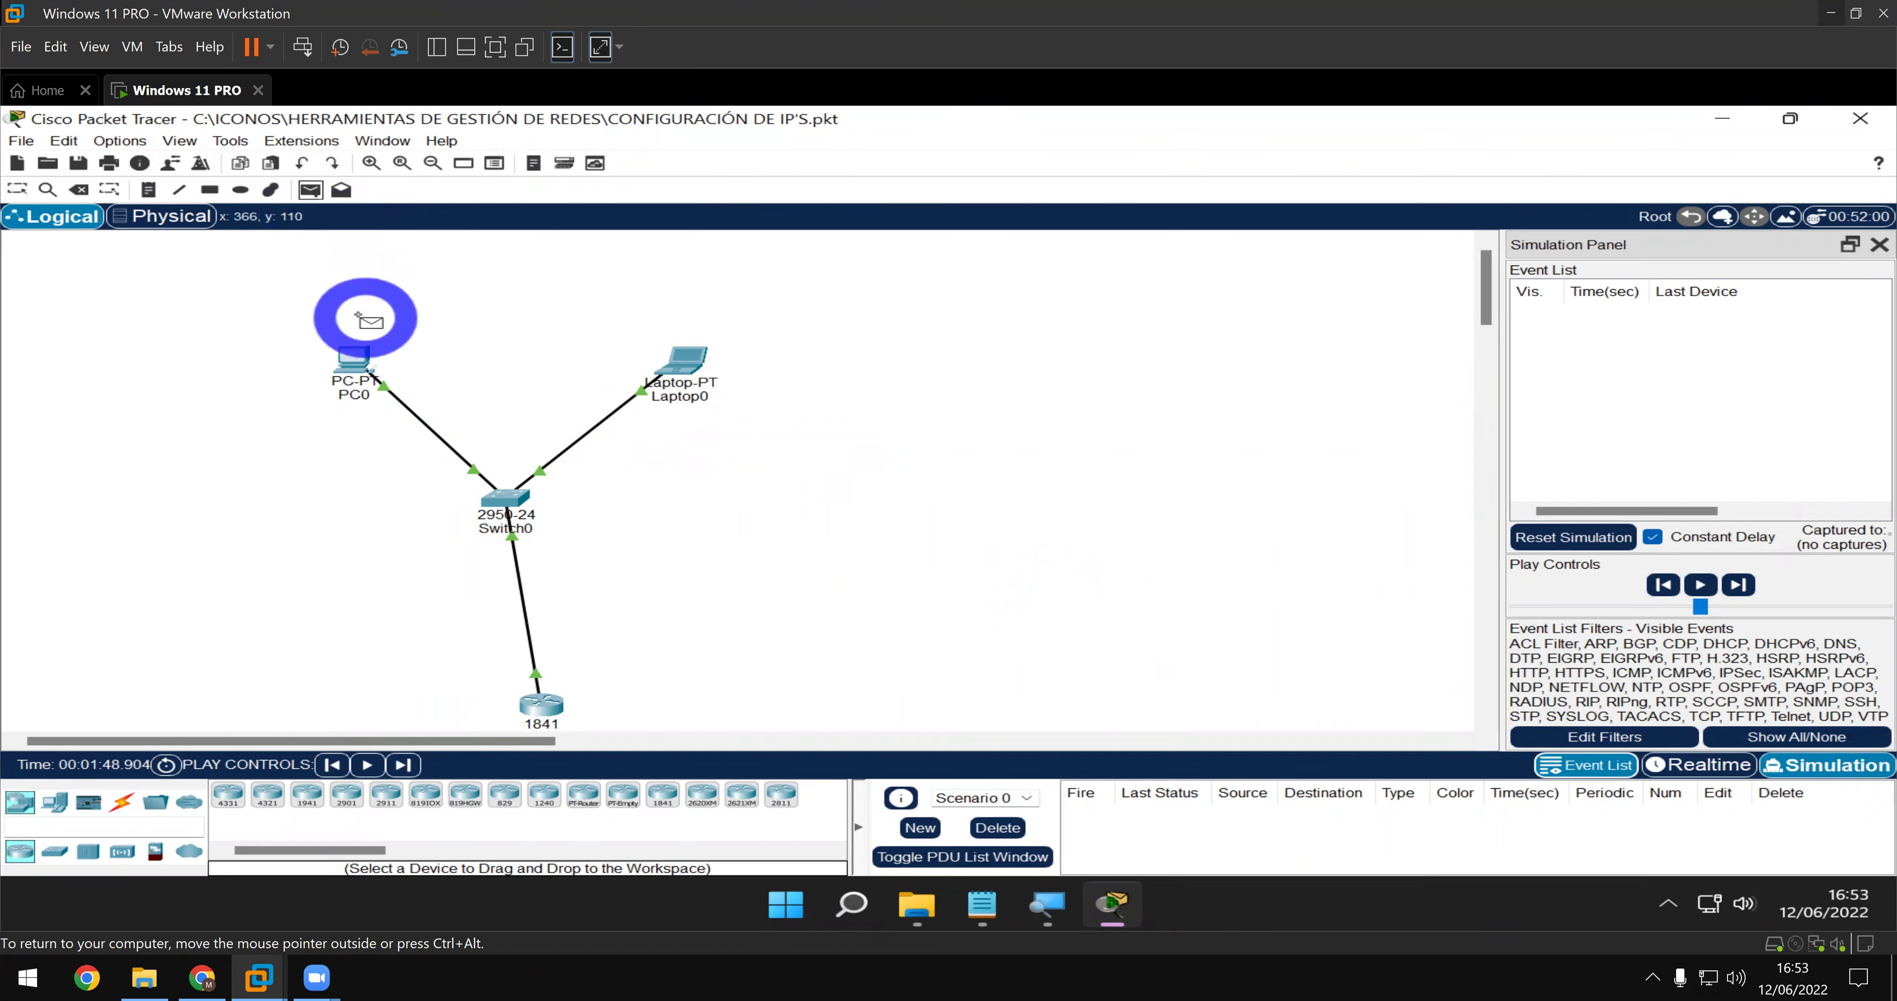
{"action": "left_click", "coordinate": [365, 355]}
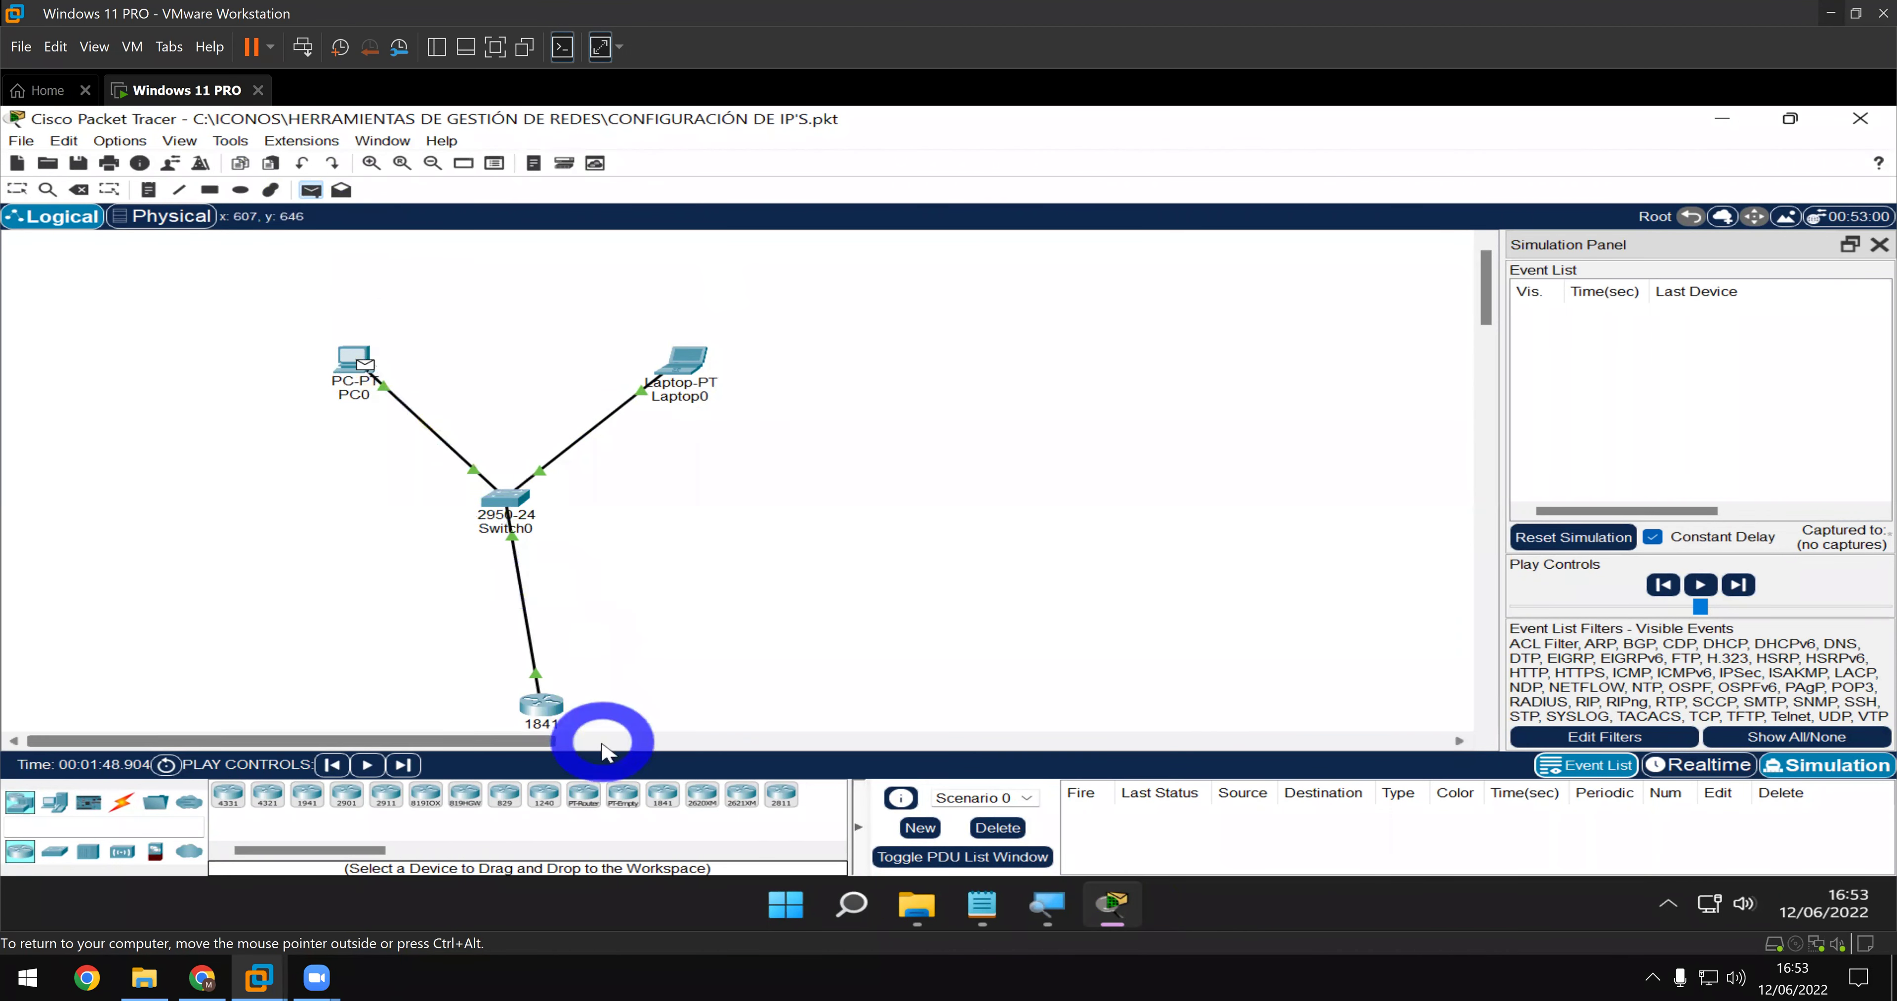
{"action": "left_click", "coordinate": [561, 717]}
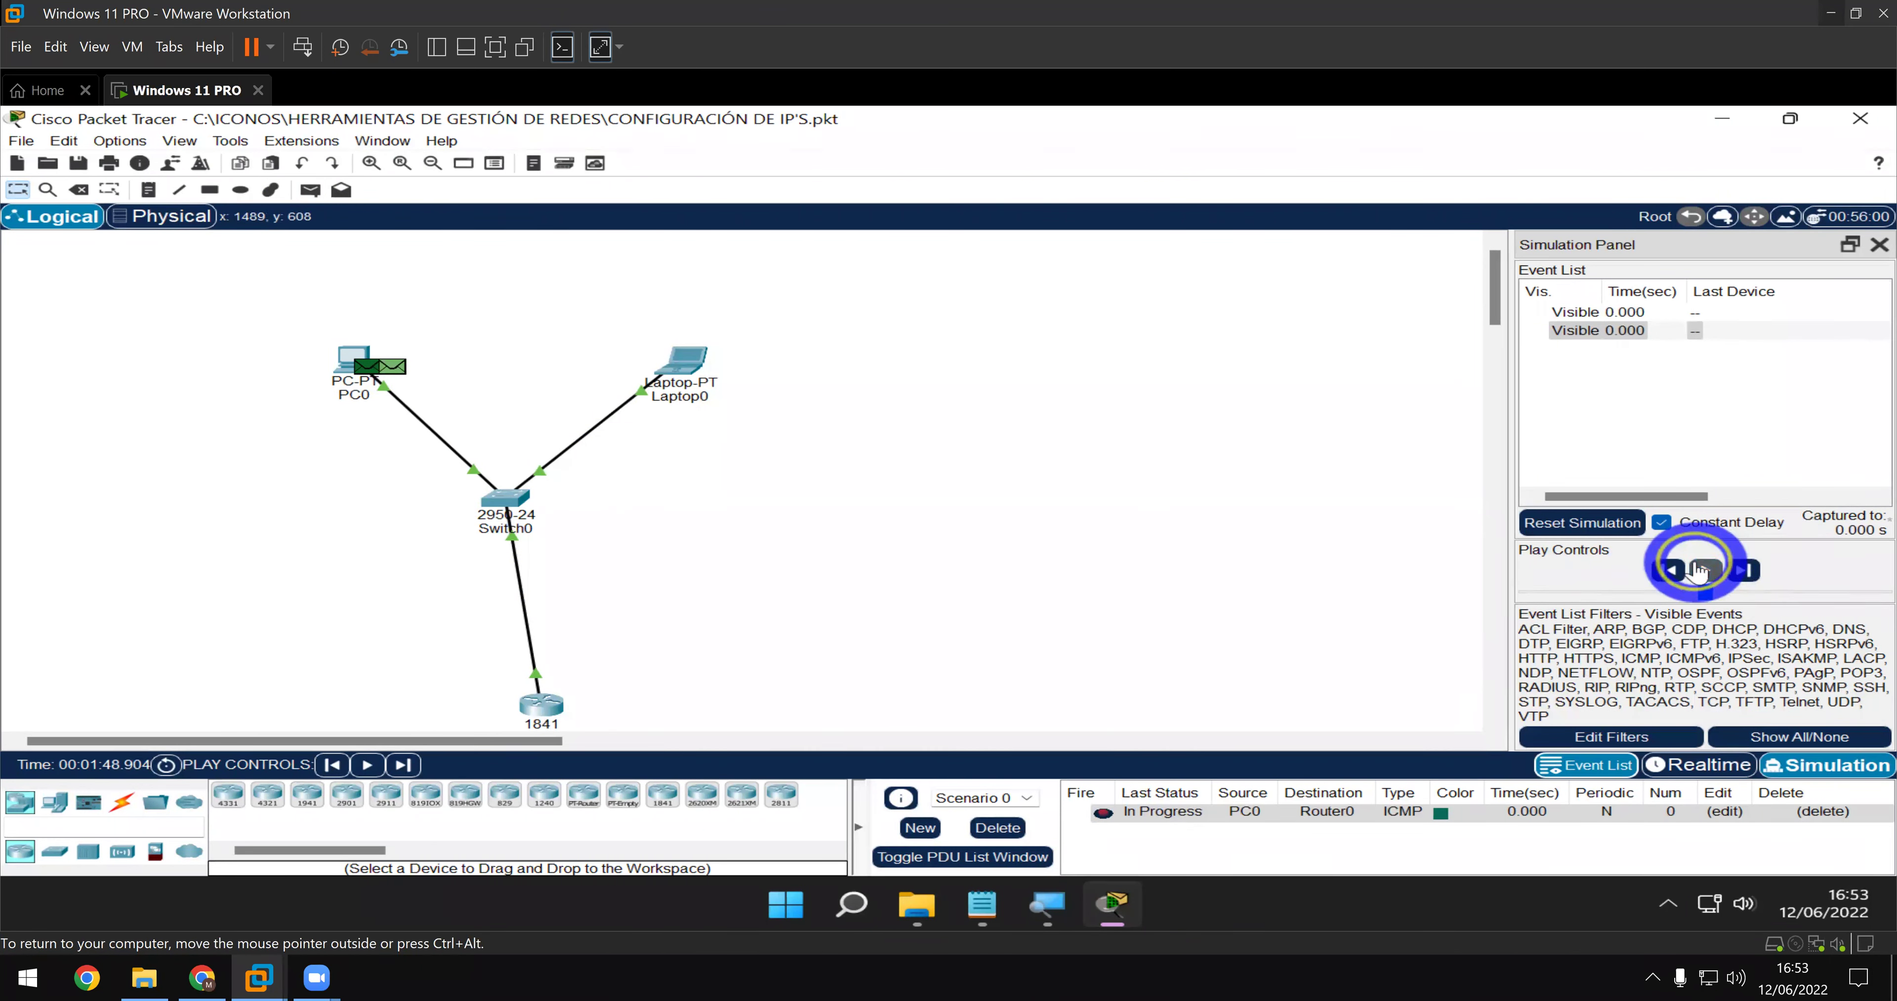
- Play the PDU simulation, advance it one event and return to Realtime mode
{"action": "left_click", "coordinate": [1701, 570]}
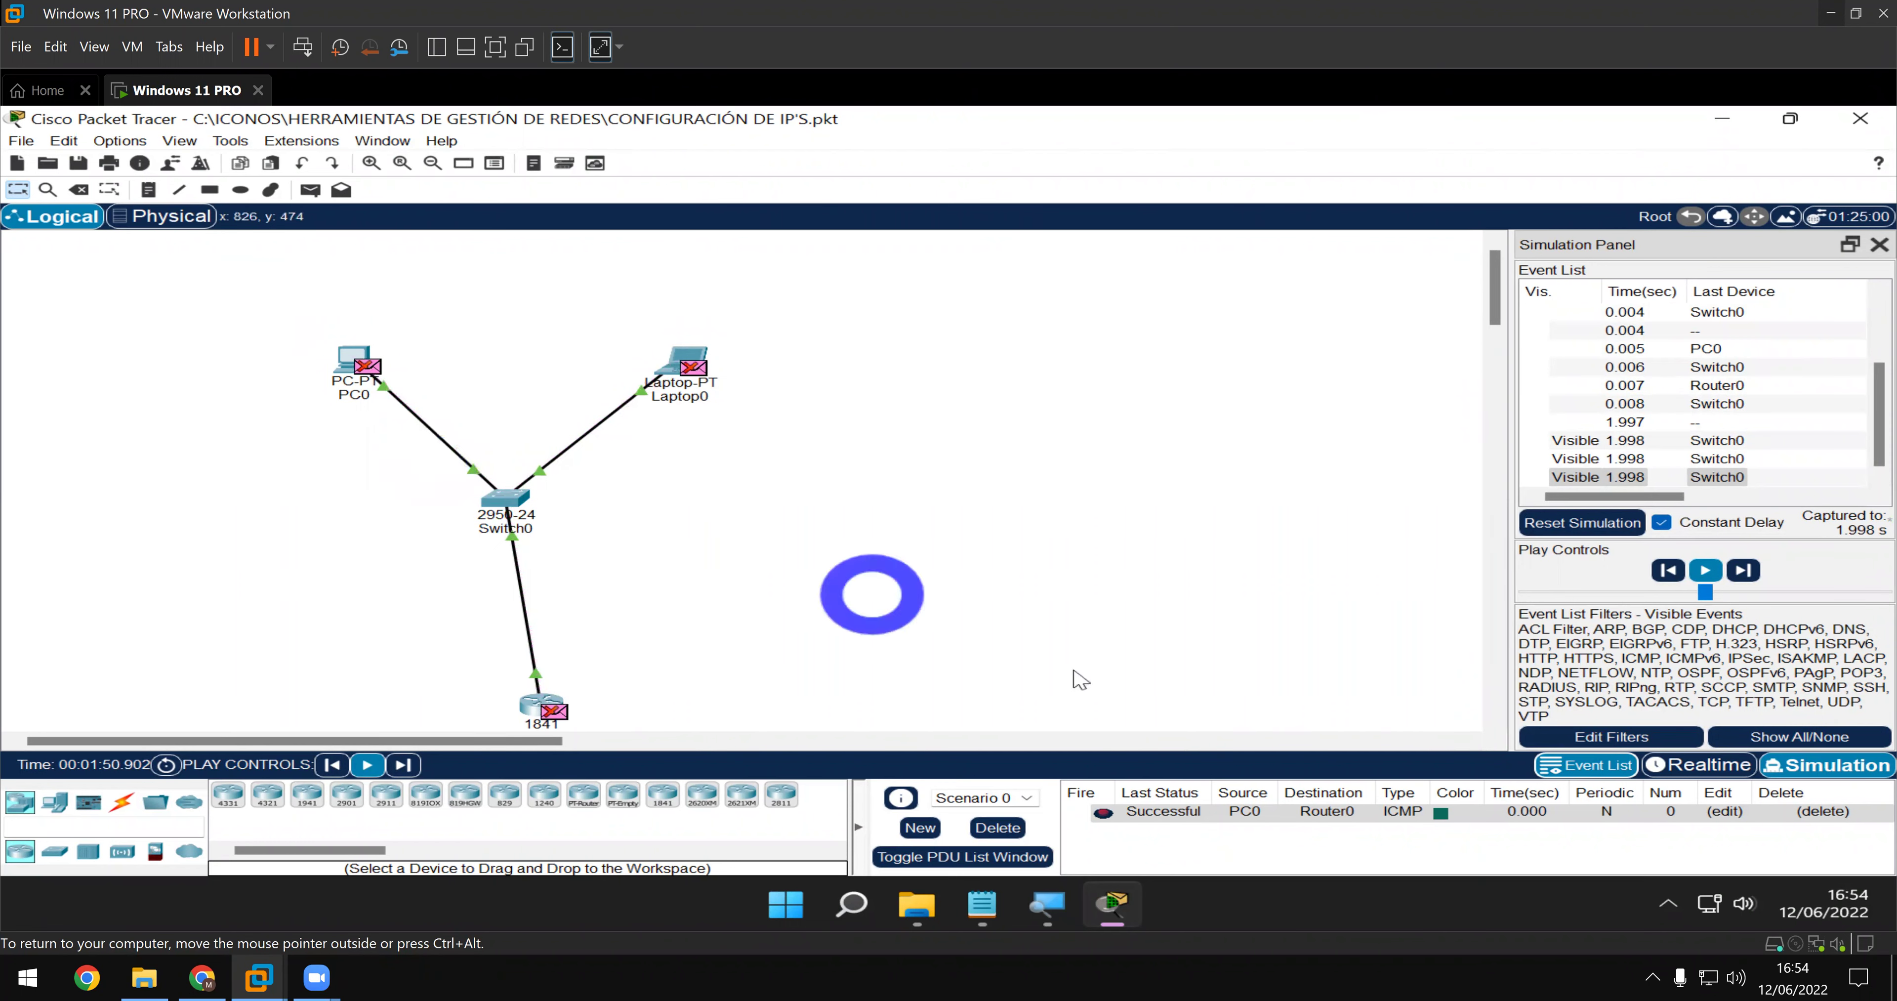
{"action": "left_click", "coordinate": [1747, 571]}
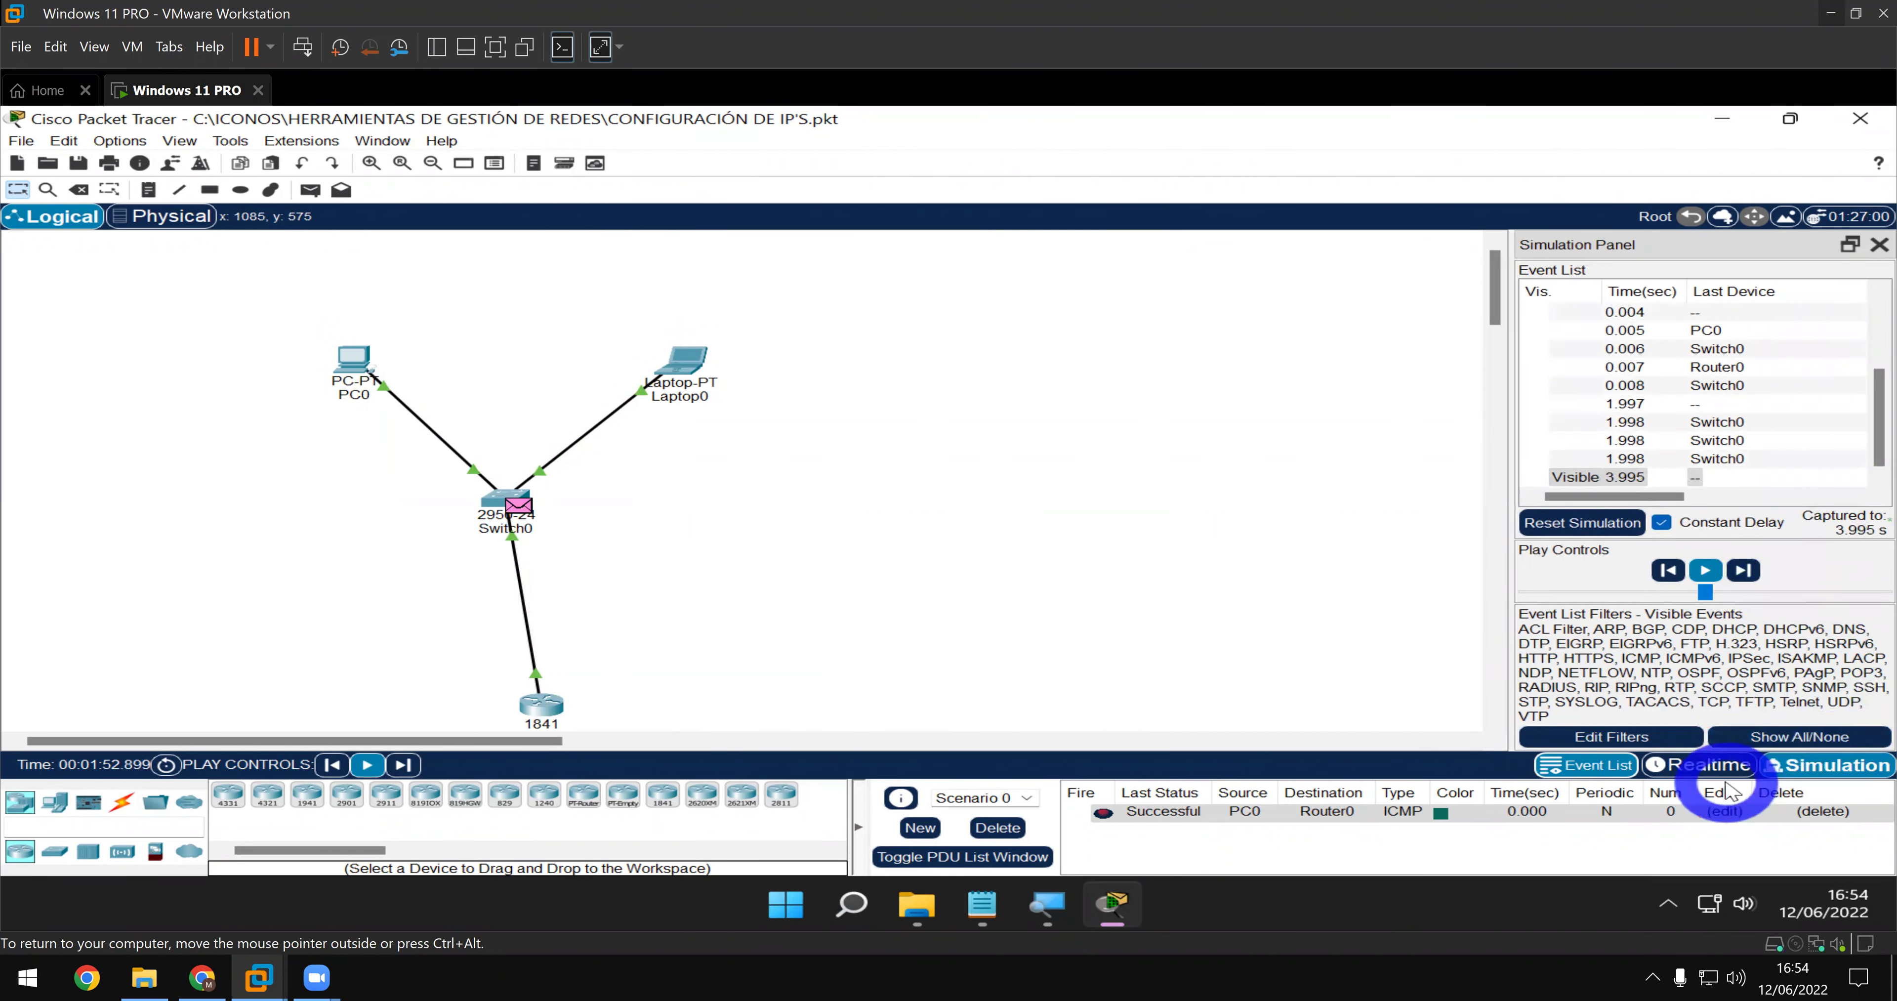
{"action": "left_click", "coordinate": [1705, 769]}
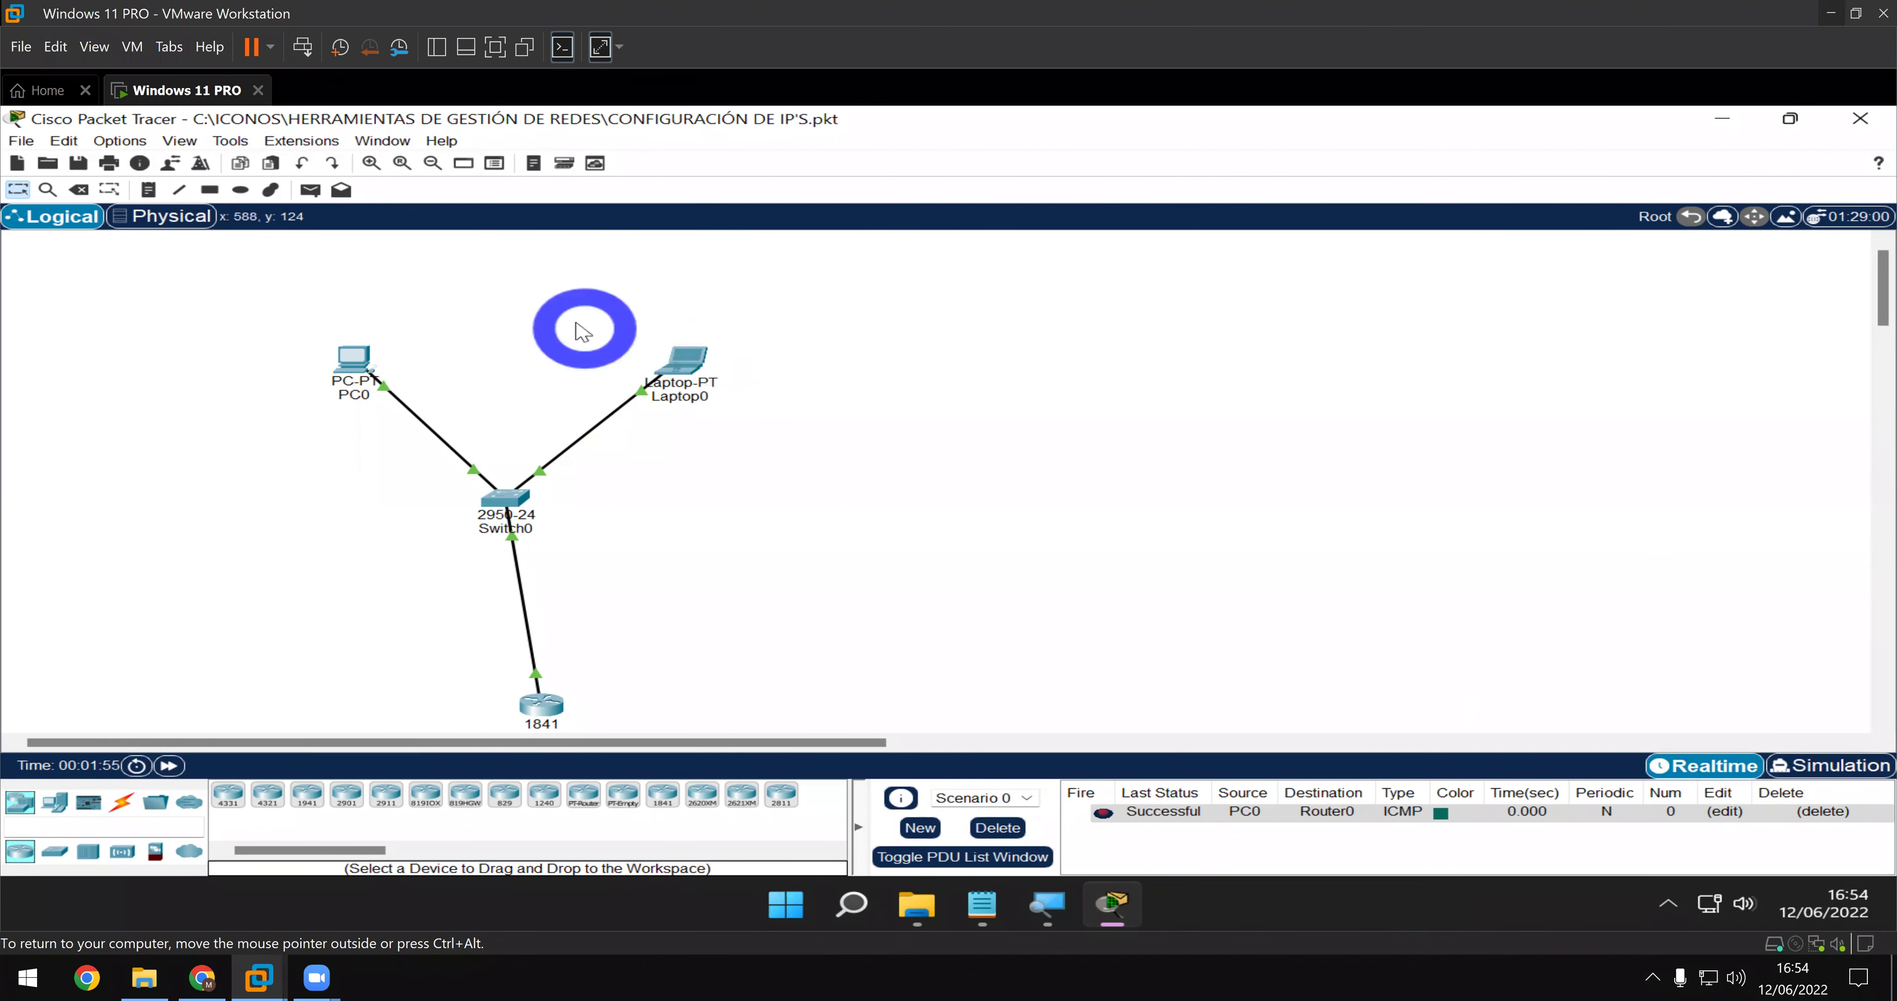
- Save the file CONFIGURACIÓN DE IP'S.pkt and close Packet Tracer, choosing to save the work on exit
{"action": "left_click", "coordinate": [88, 166]}
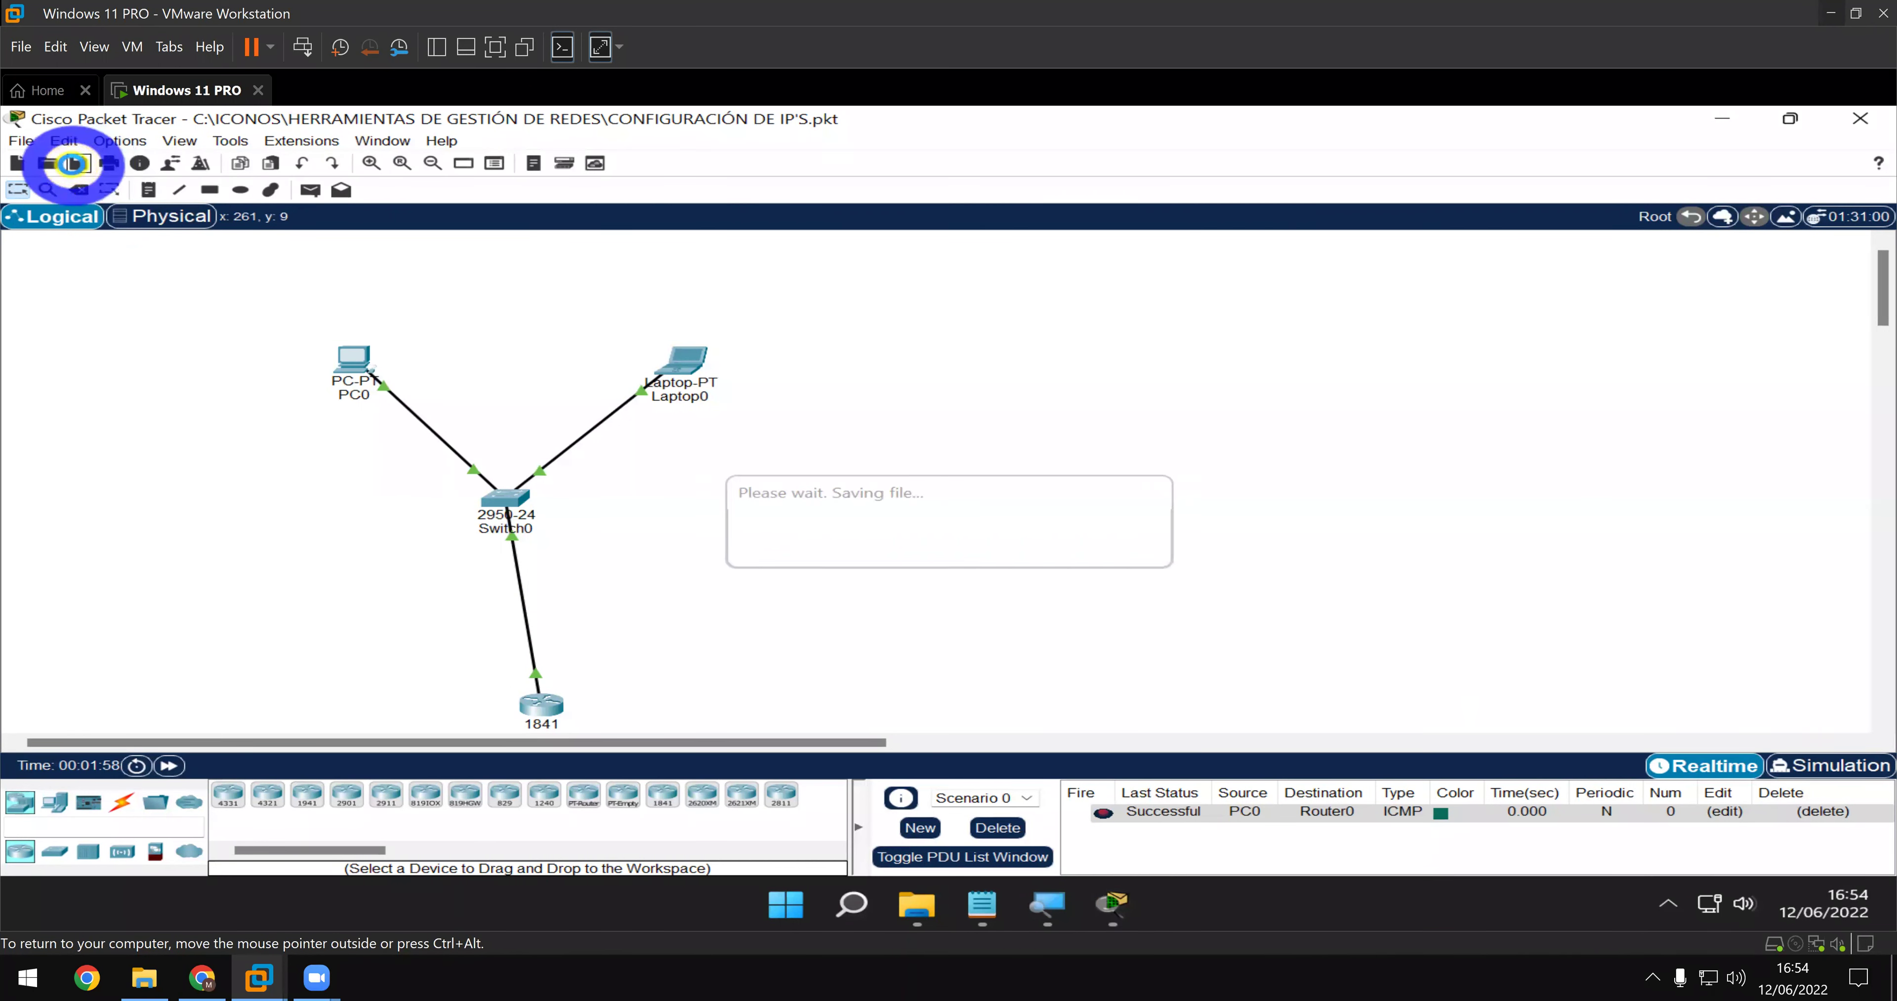
{"action": "left_click", "coordinate": [1860, 118]}
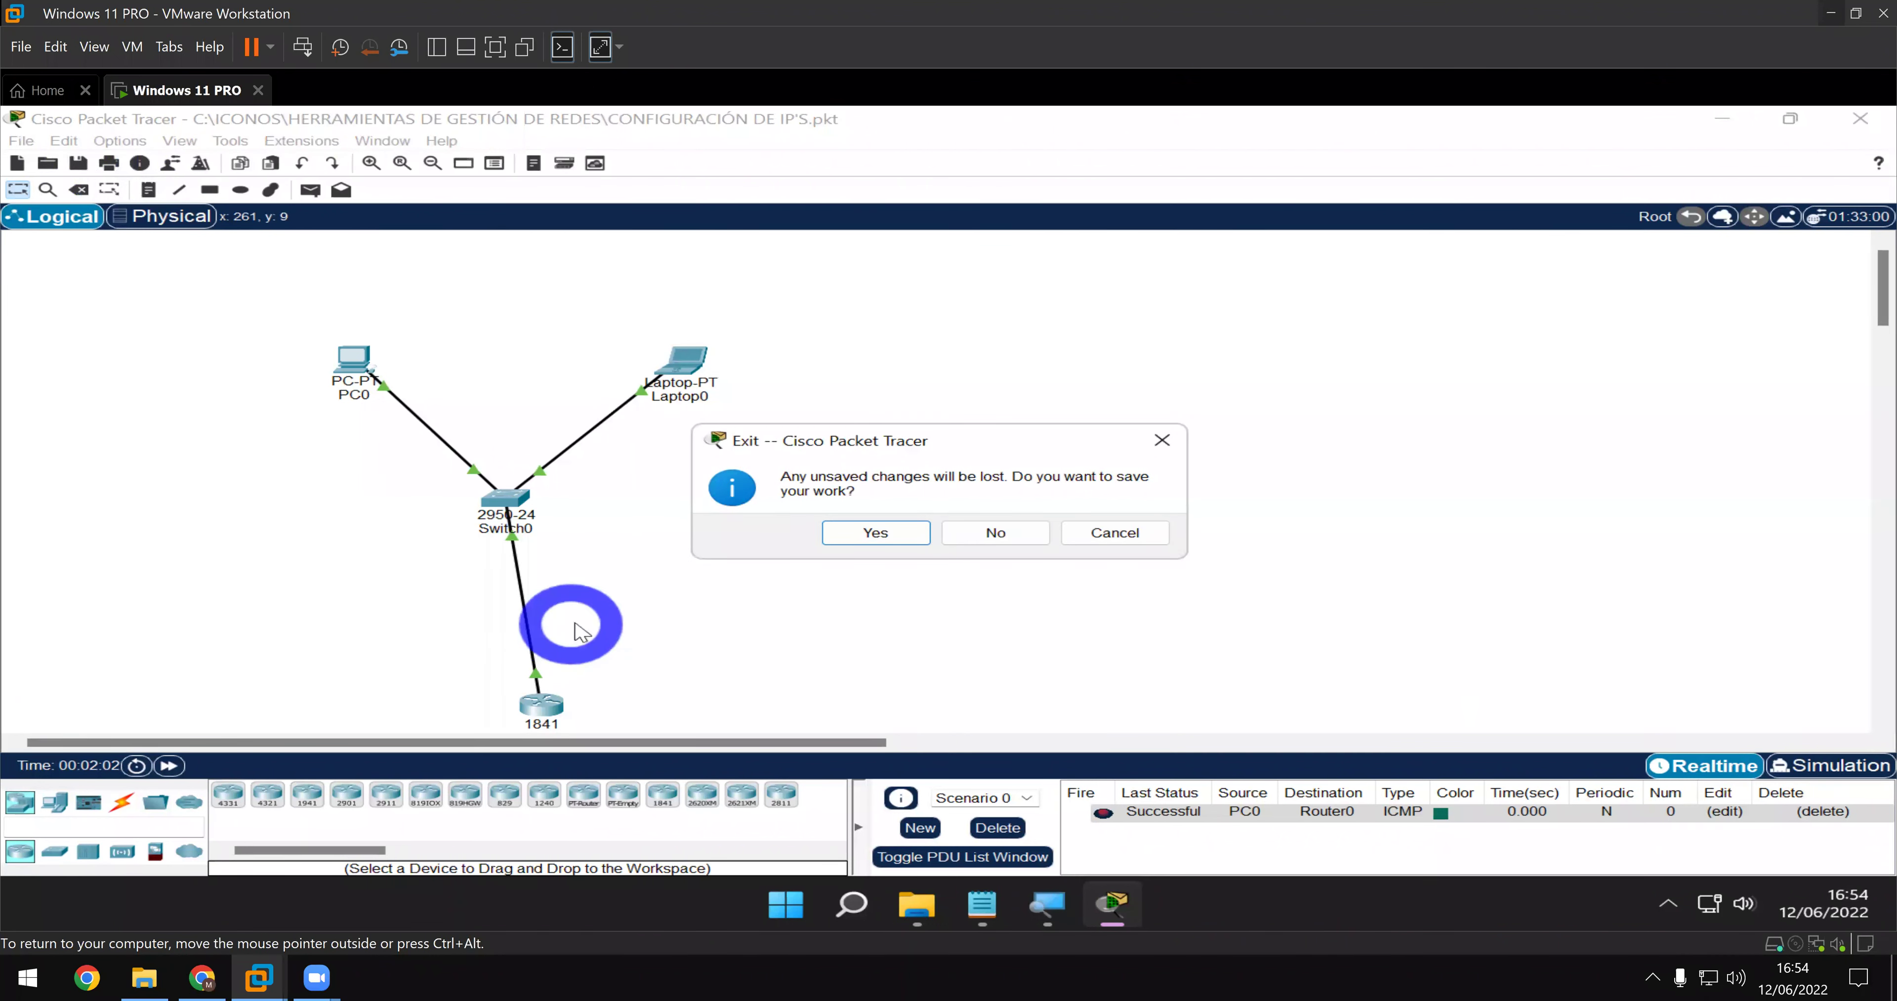
{"action": "left_click", "coordinate": [832, 548]}
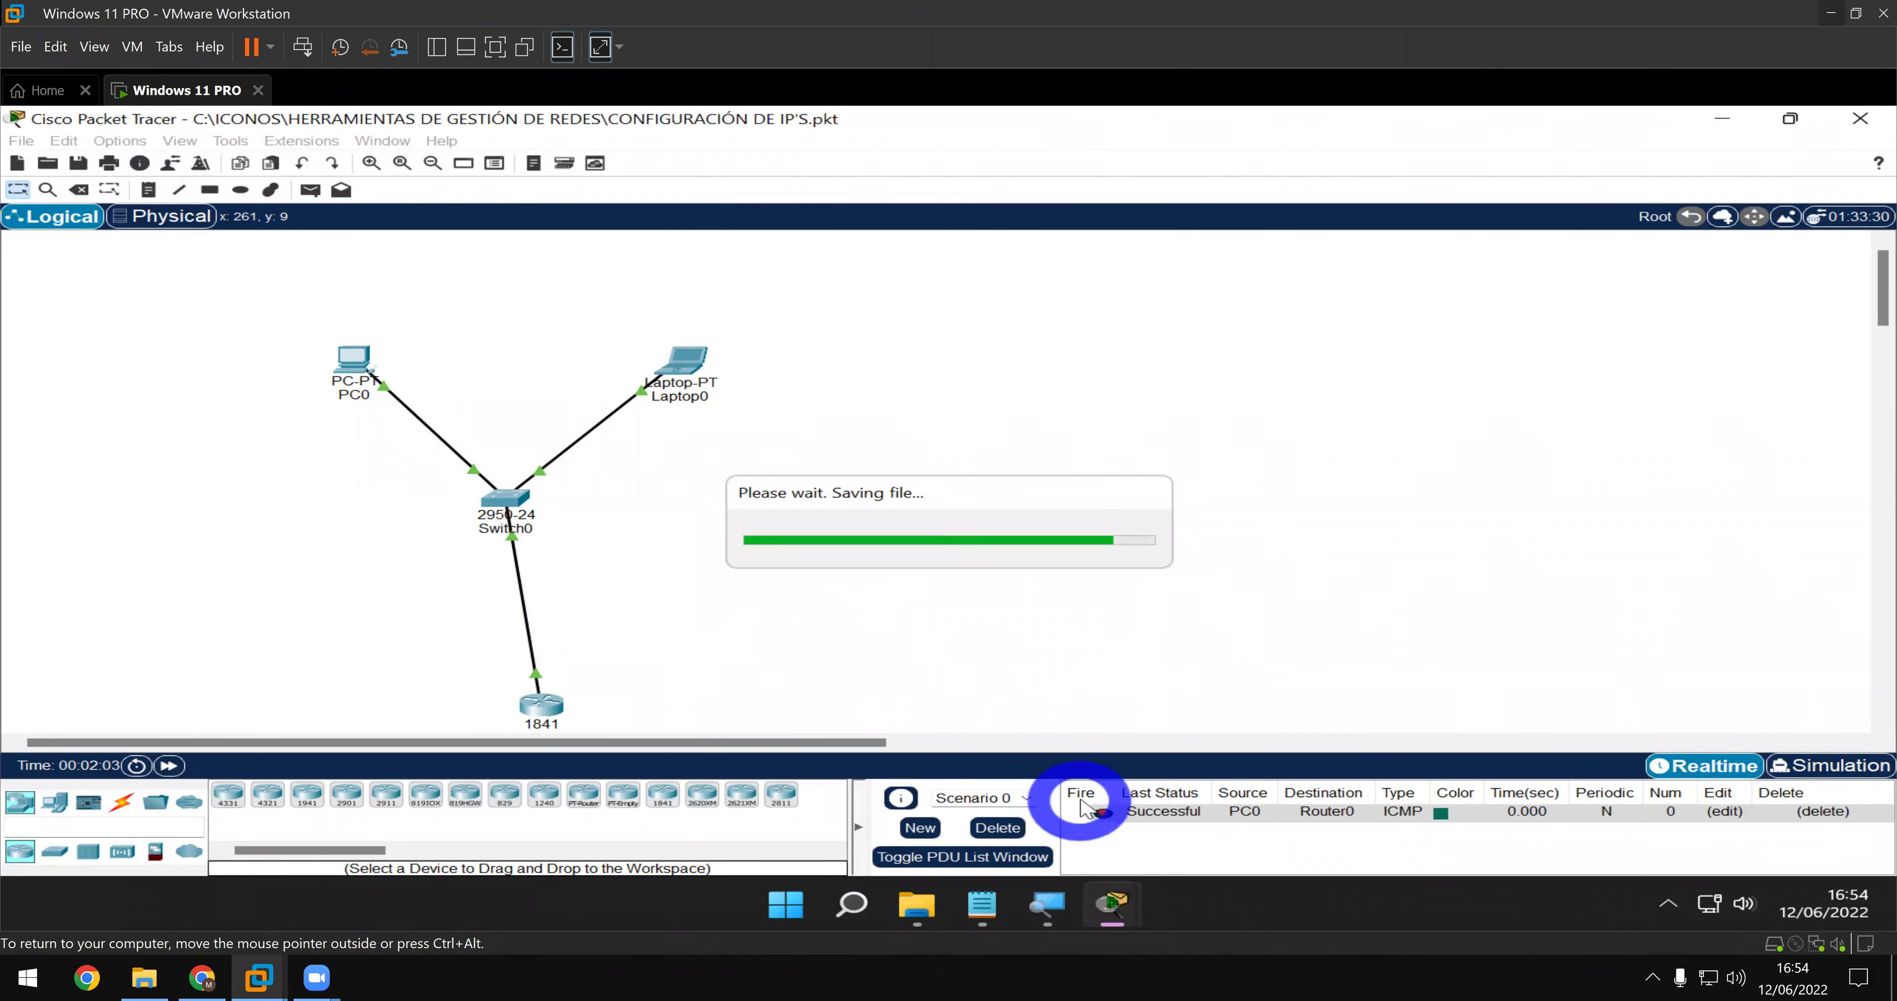
- Cut the Cisco Packet Tracer shortcut from the Windows 11 desktop
{"action": "left_click", "coordinate": [70, 611]}
{"action": "left_click", "coordinate": [51, 672]}
{"action": "right_click", "coordinate": [127, 673]}
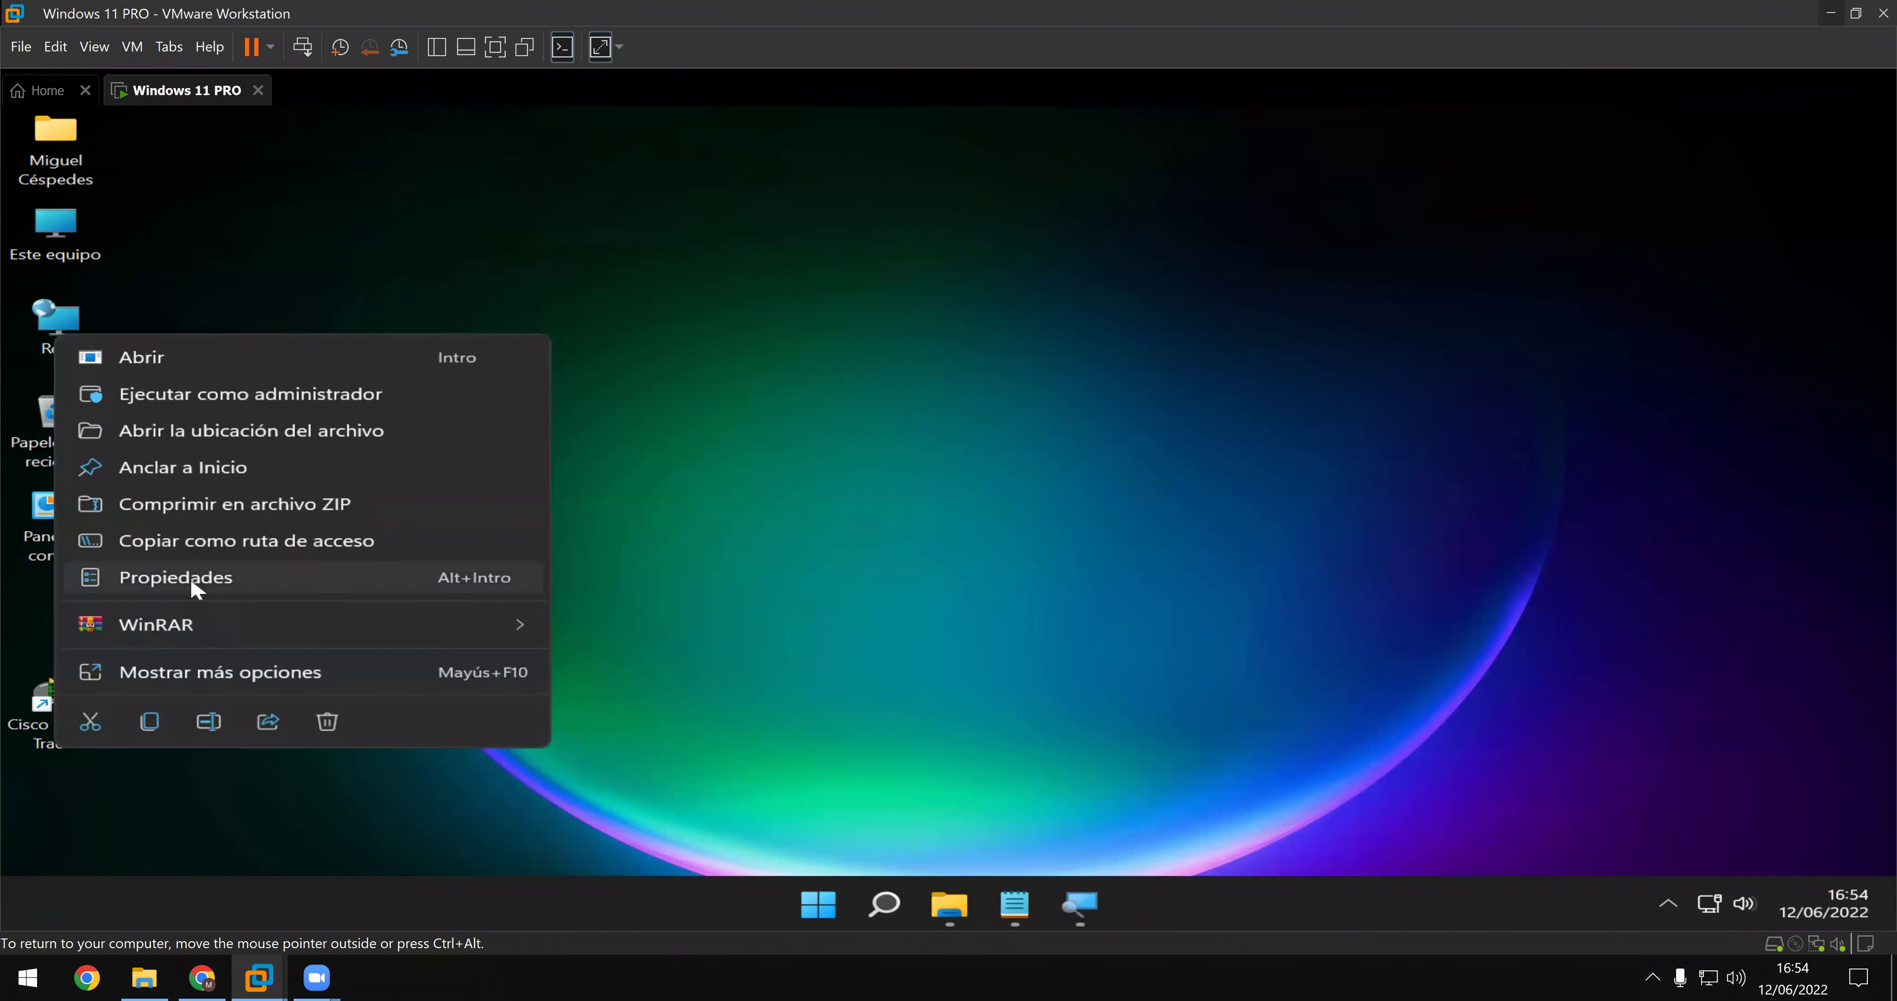
{"action": "left_click", "coordinate": [50, 793]}
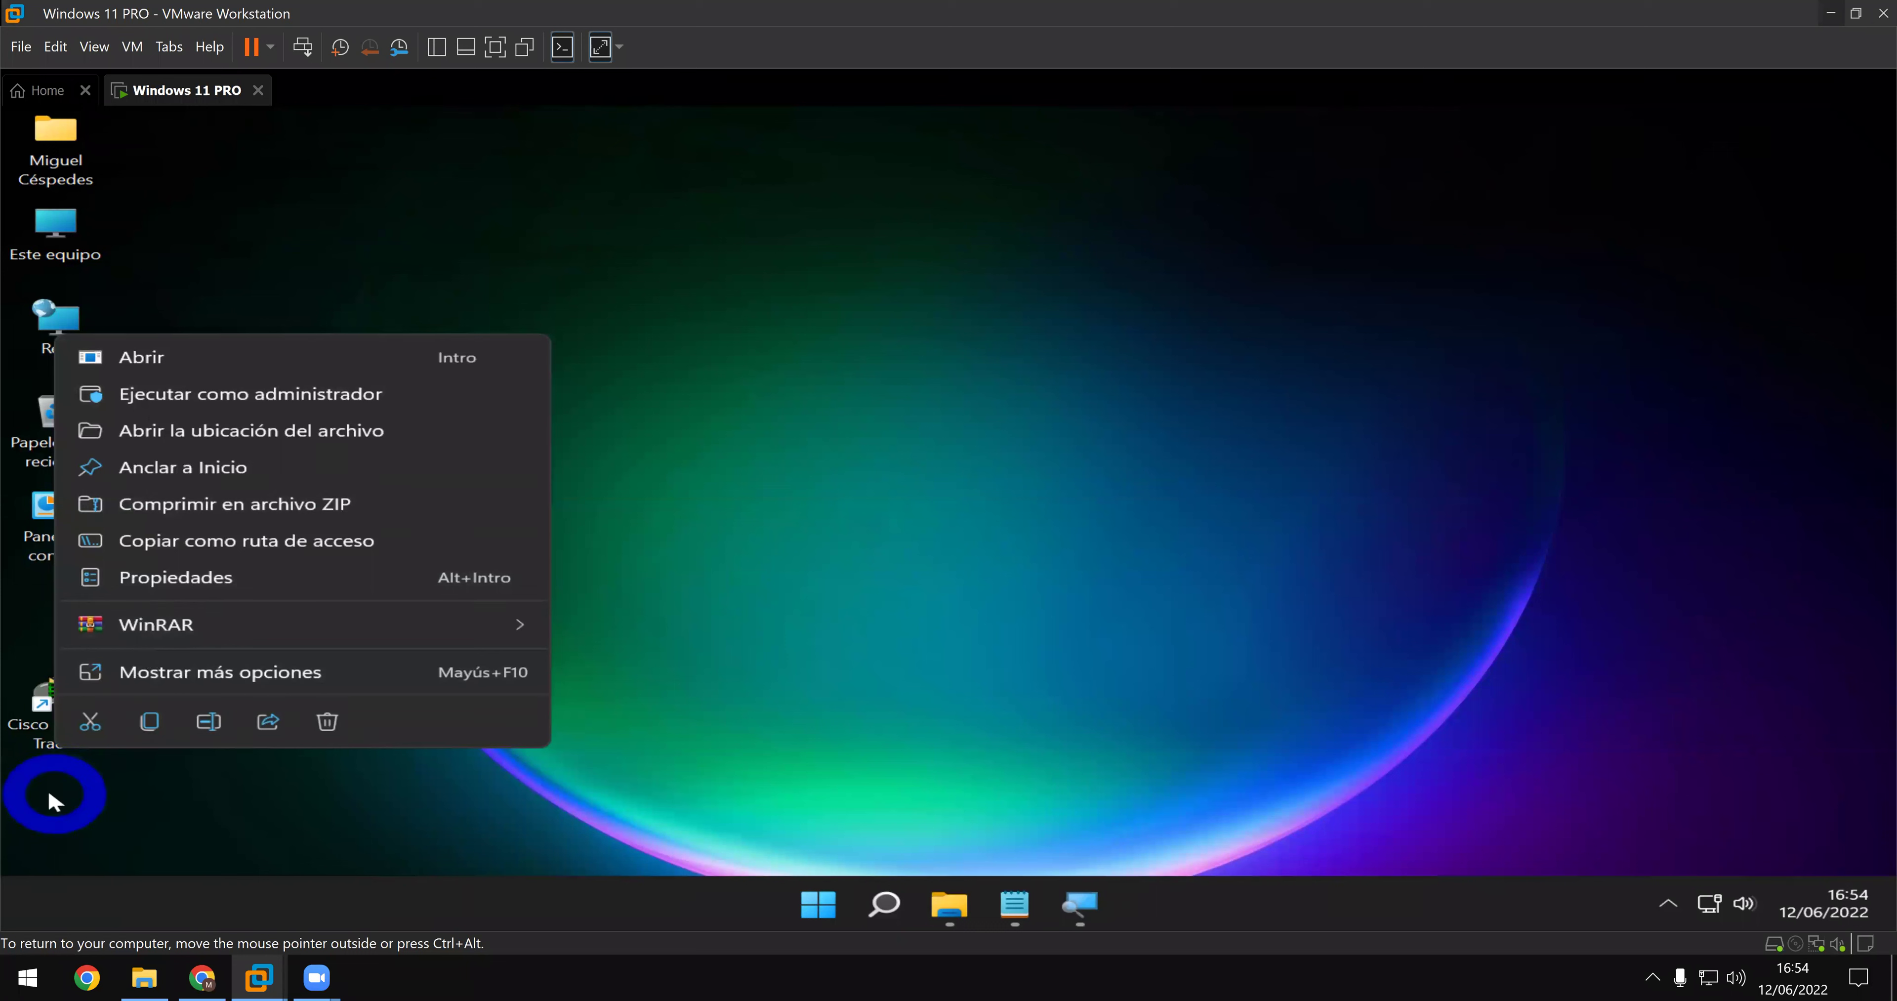
{"action": "left_click", "coordinate": [90, 722]}
{"action": "left_click", "coordinate": [1419, 919]}
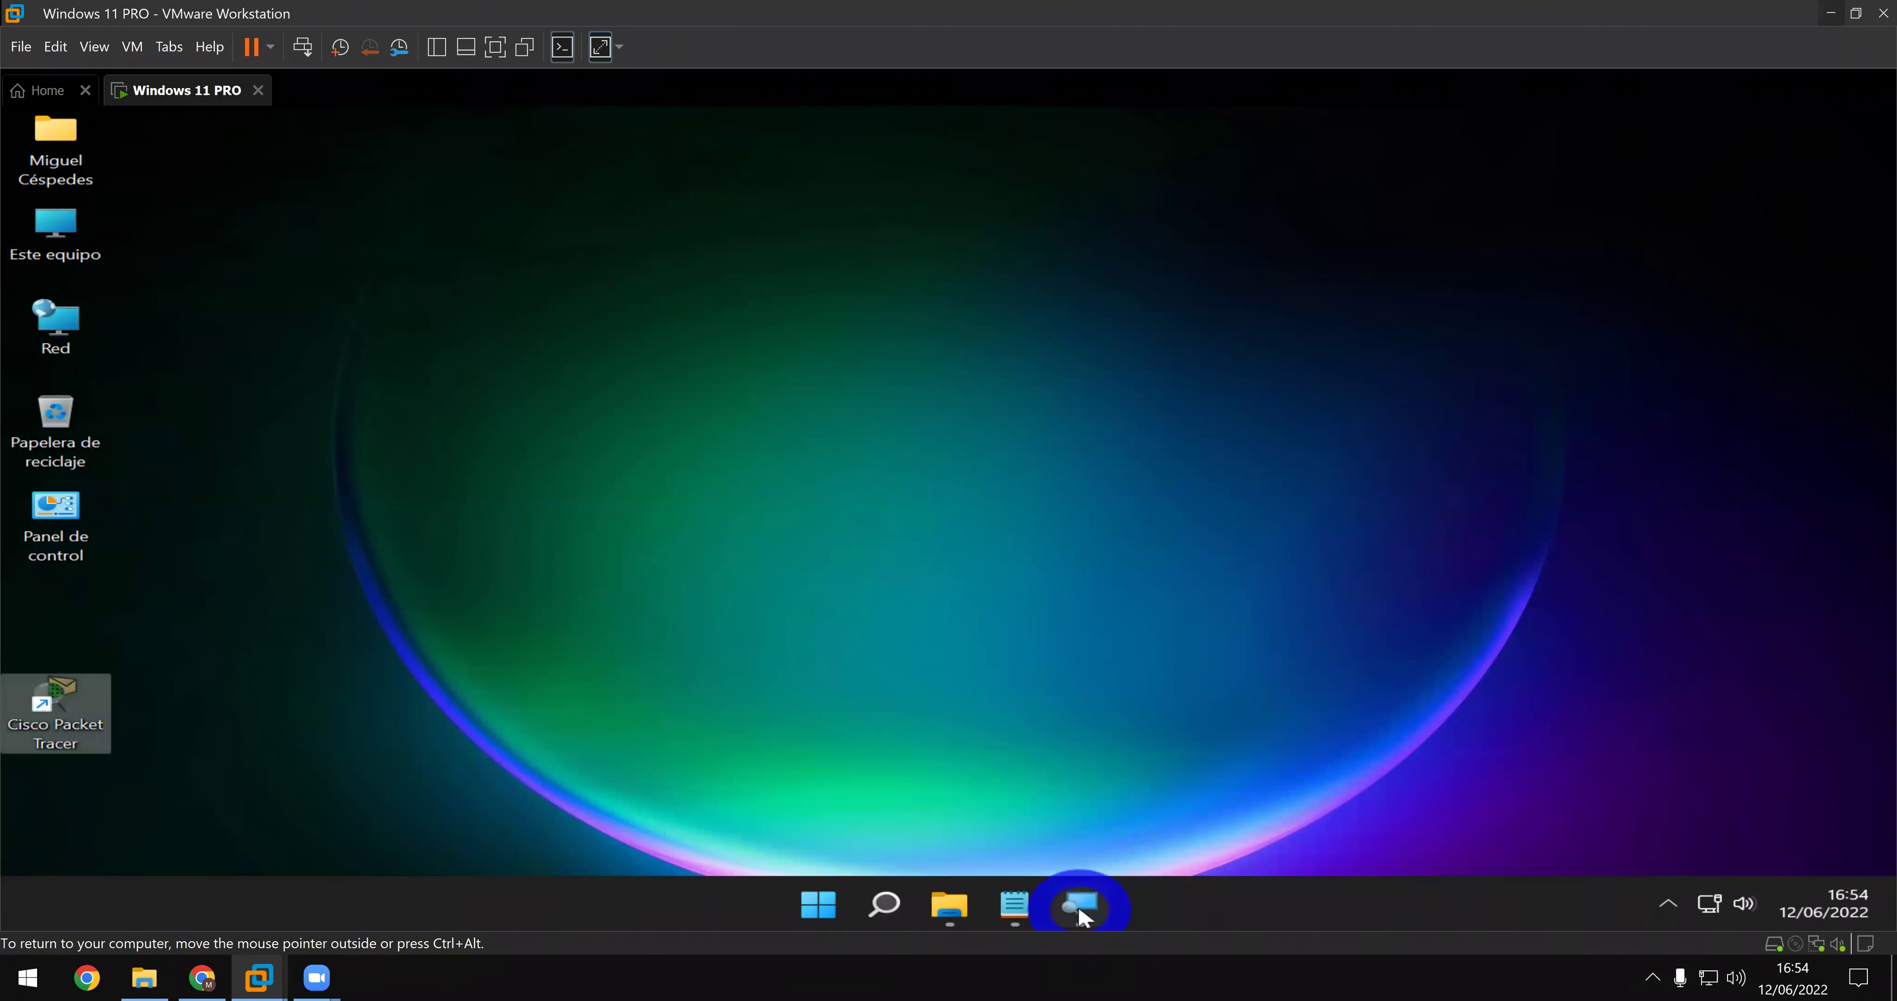
- Close all Notepad windows and one of the two HERRAMIENTAS DE GESTIÓN DE REDES folder windows
{"action": "mouse_move", "coordinate": [956, 912]}
{"action": "mouse_move", "coordinate": [1076, 916]}
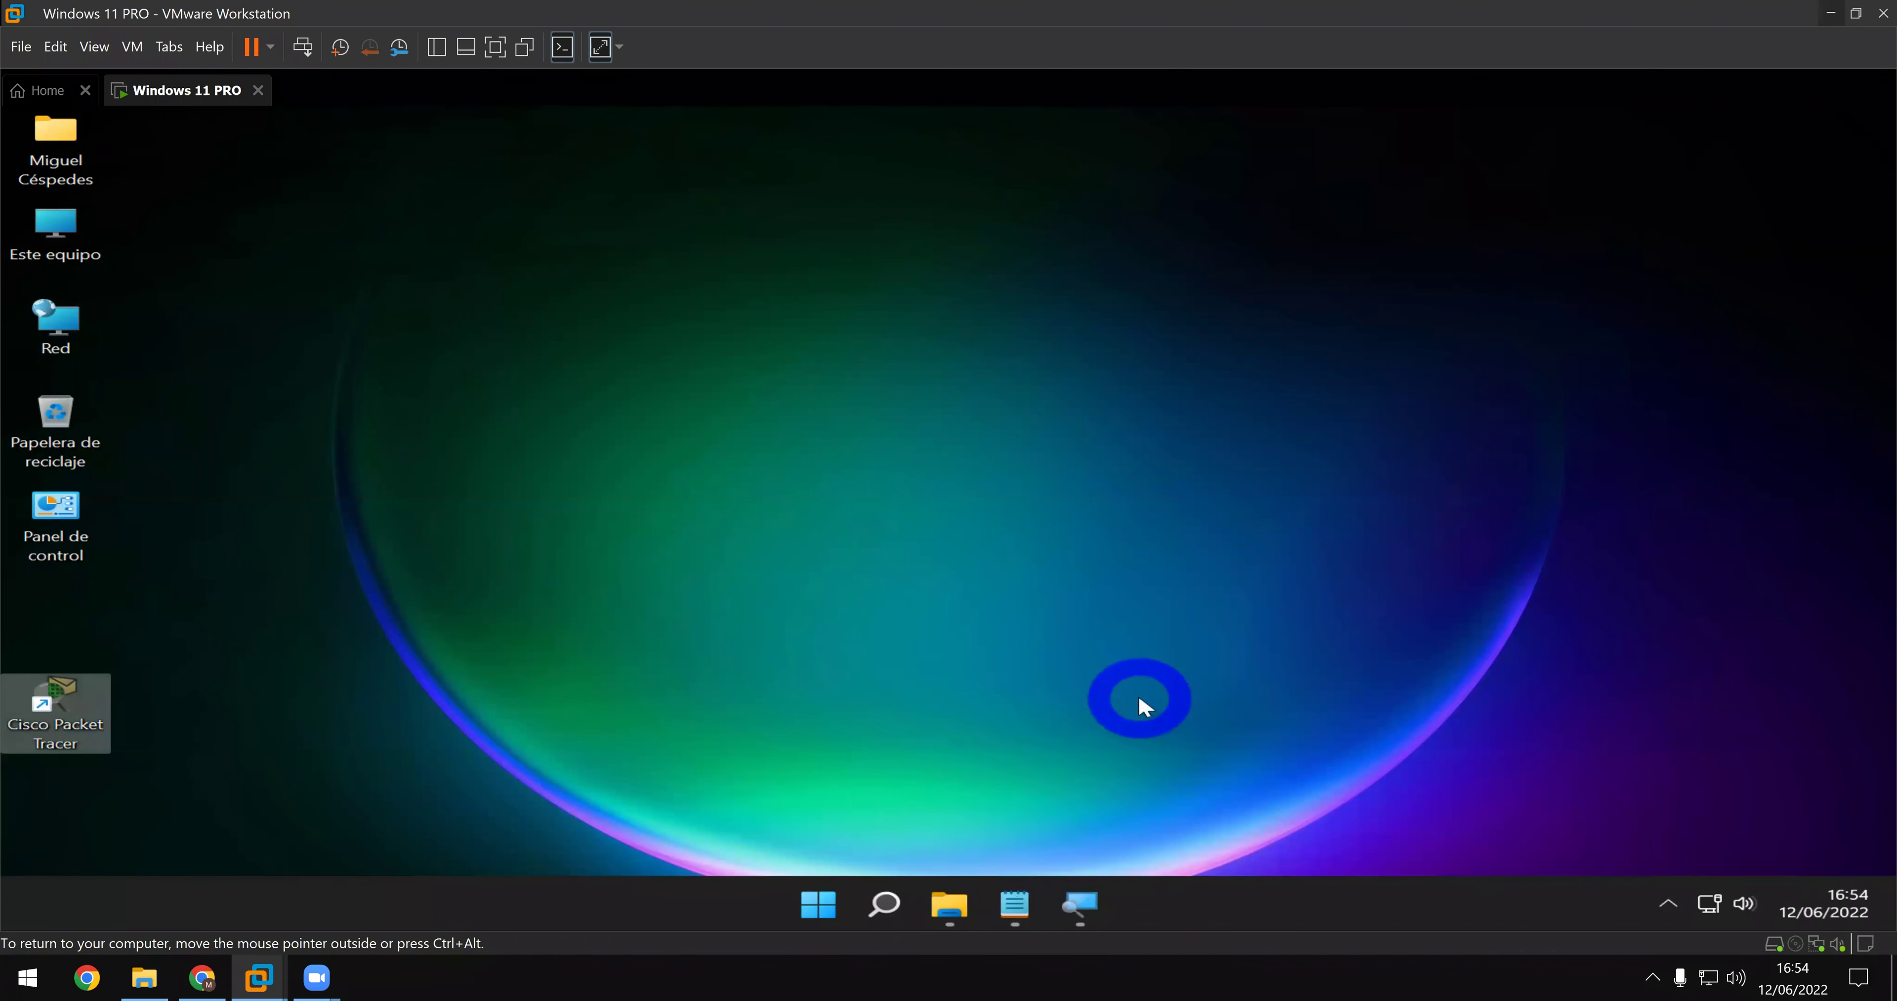
{"action": "left_click", "coordinate": [1018, 916]}
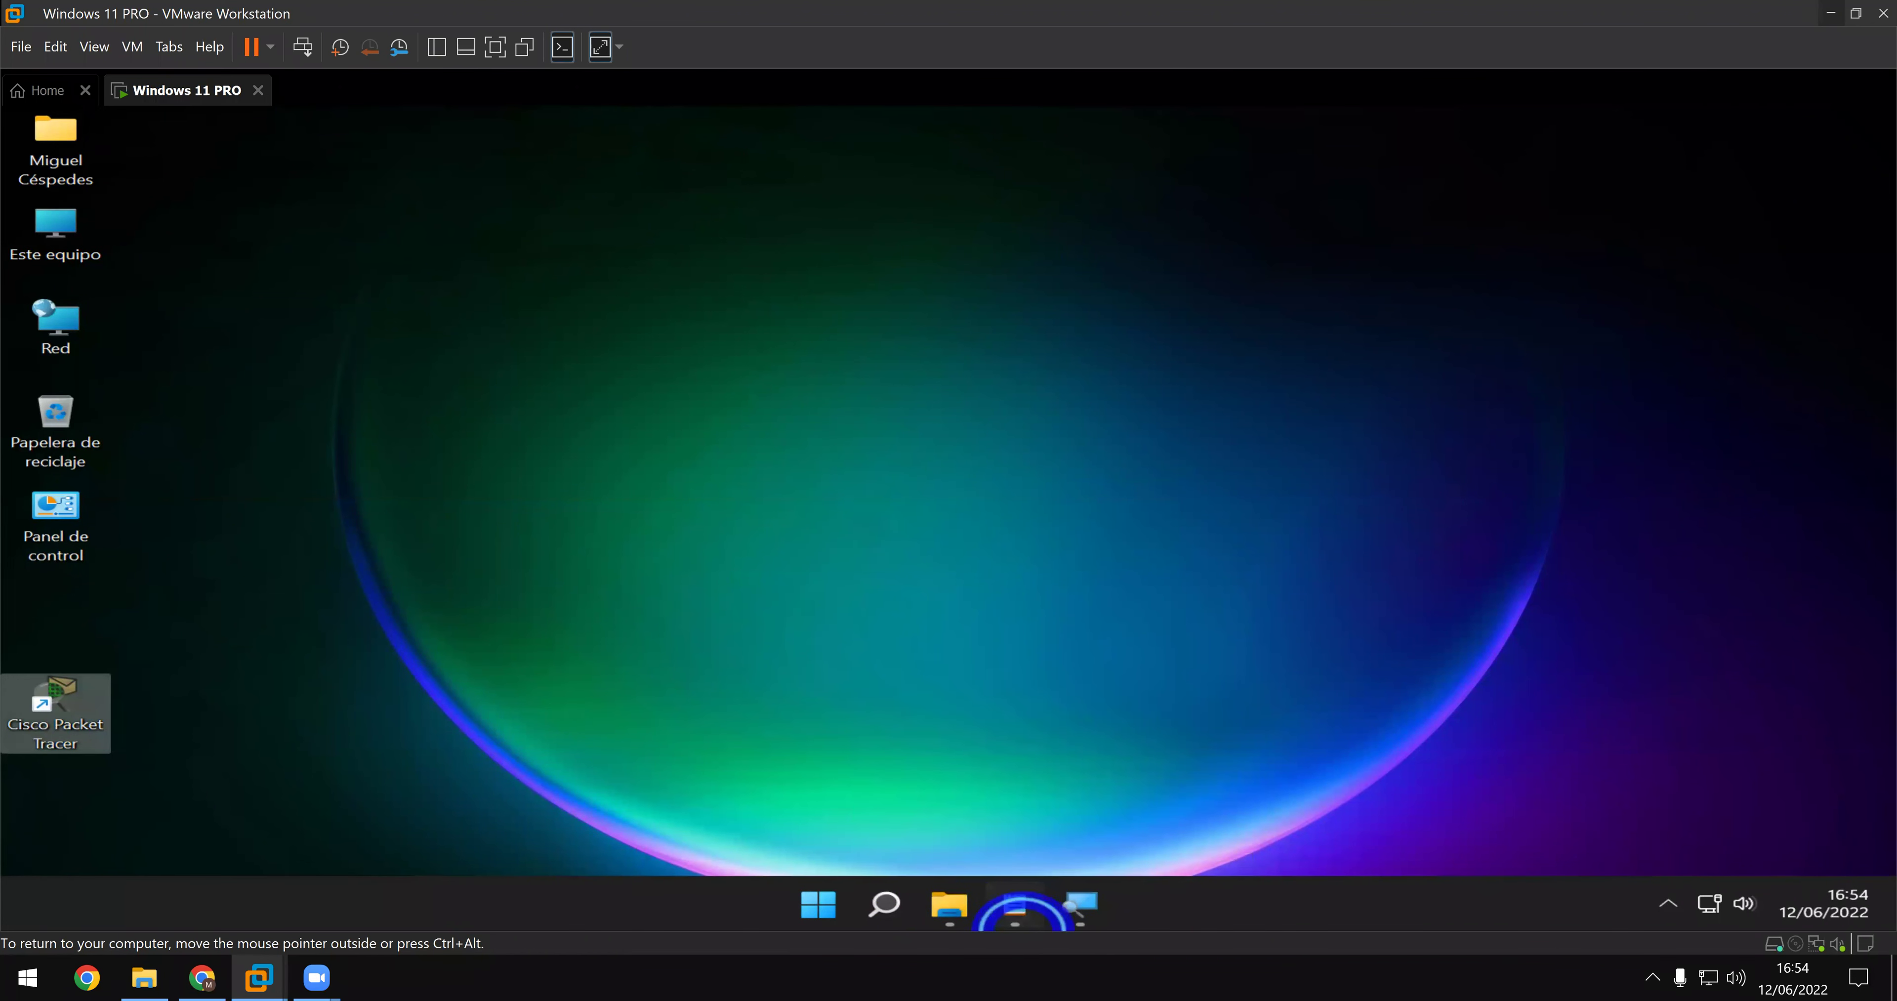
{"action": "right_click", "coordinate": [1025, 920]}
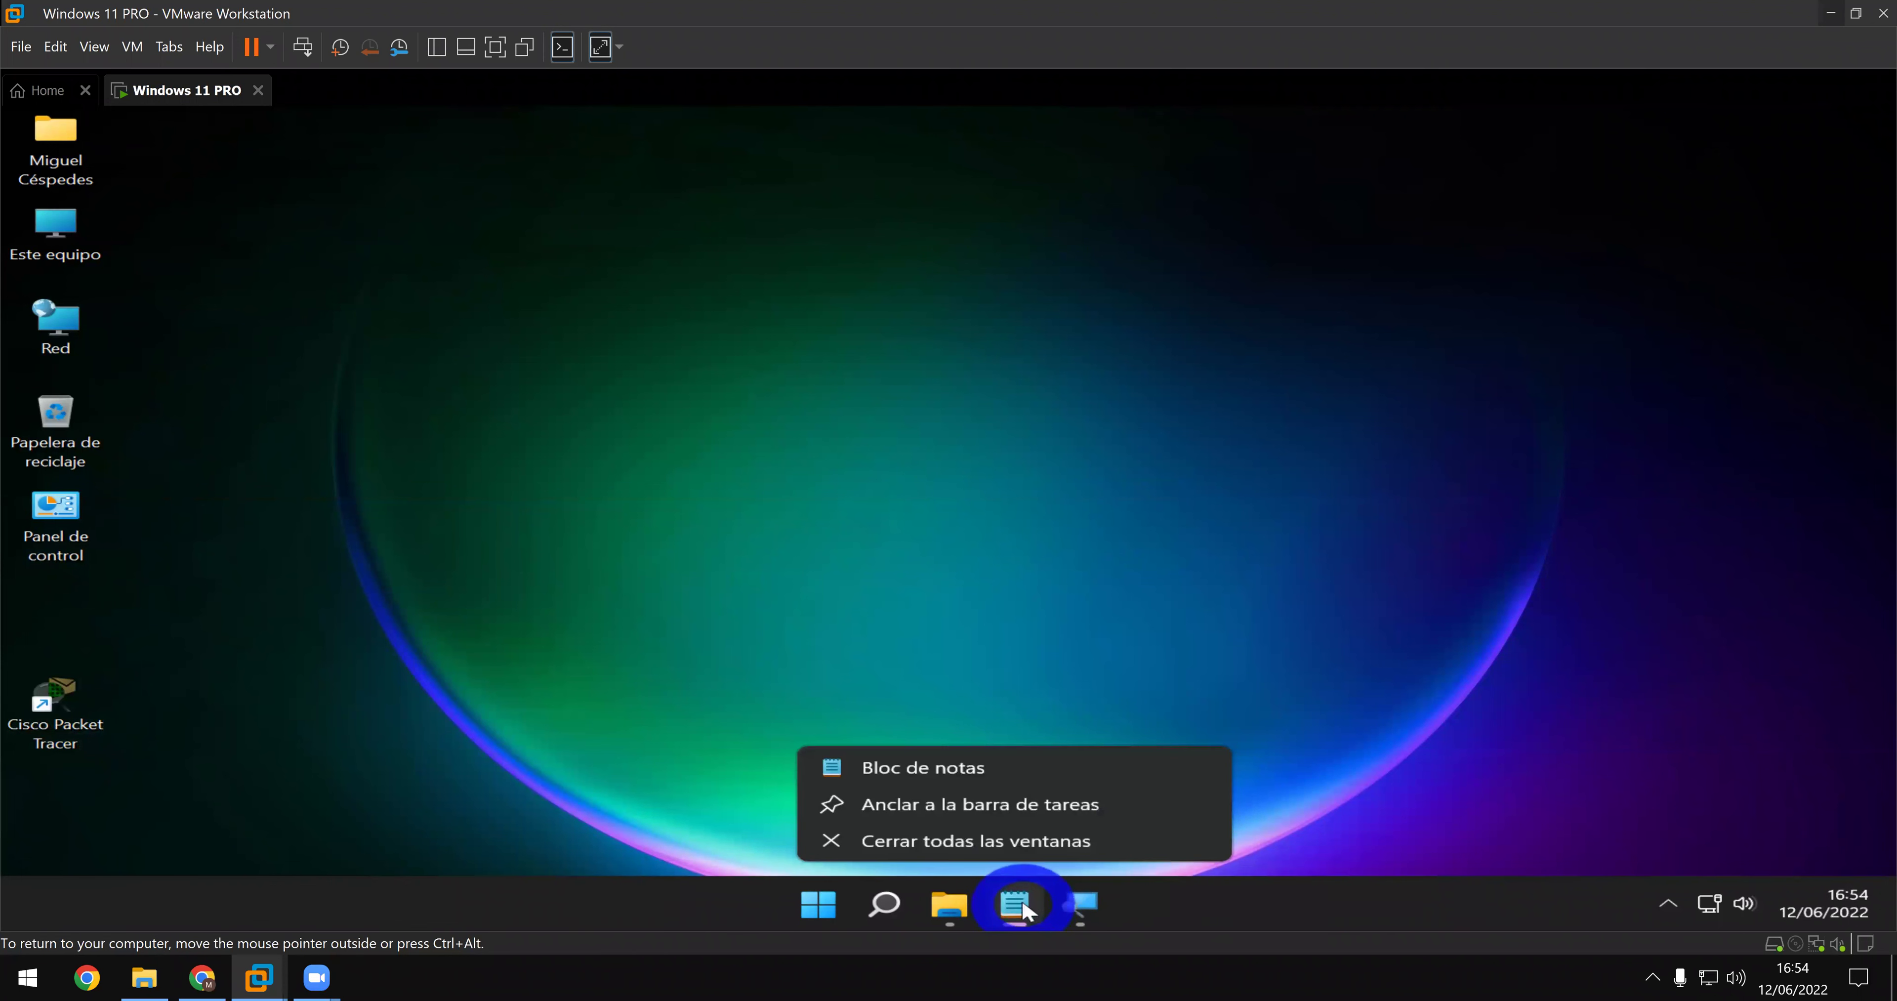
{"action": "left_click", "coordinate": [1023, 844]}
{"action": "mouse_move", "coordinate": [980, 917]}
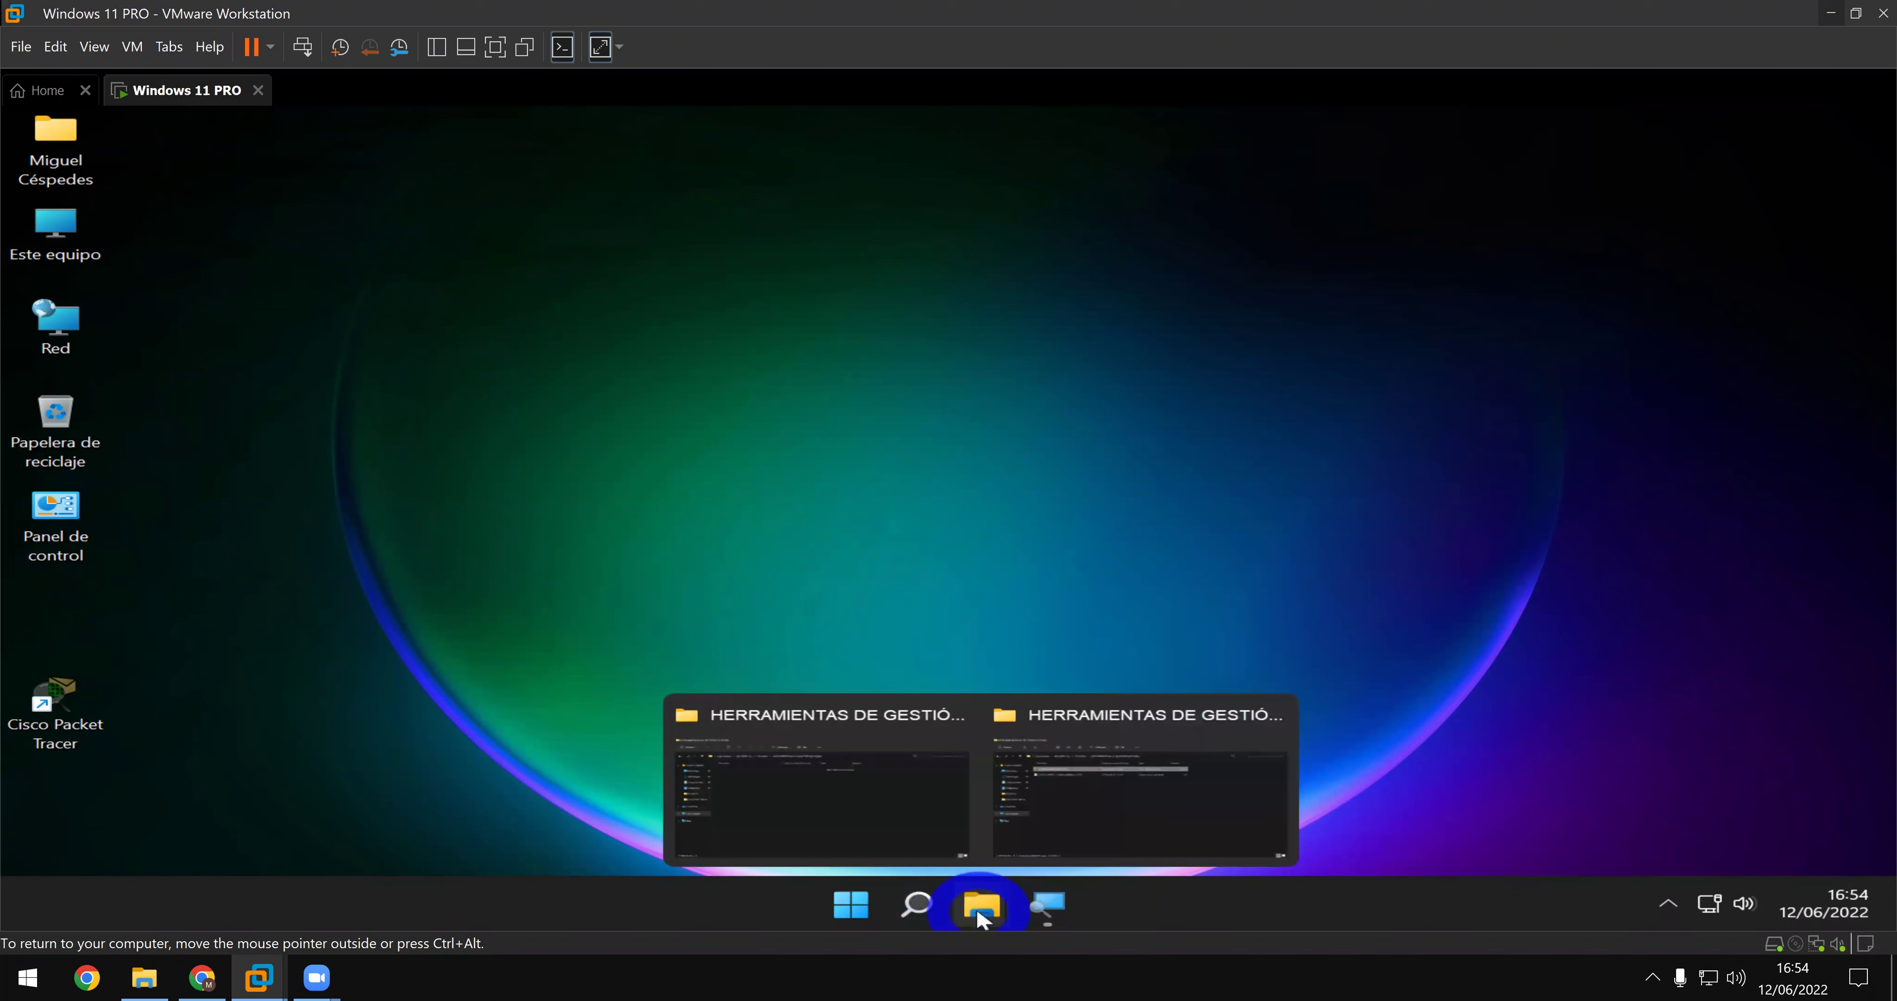
{"action": "left_click", "coordinate": [956, 718]}
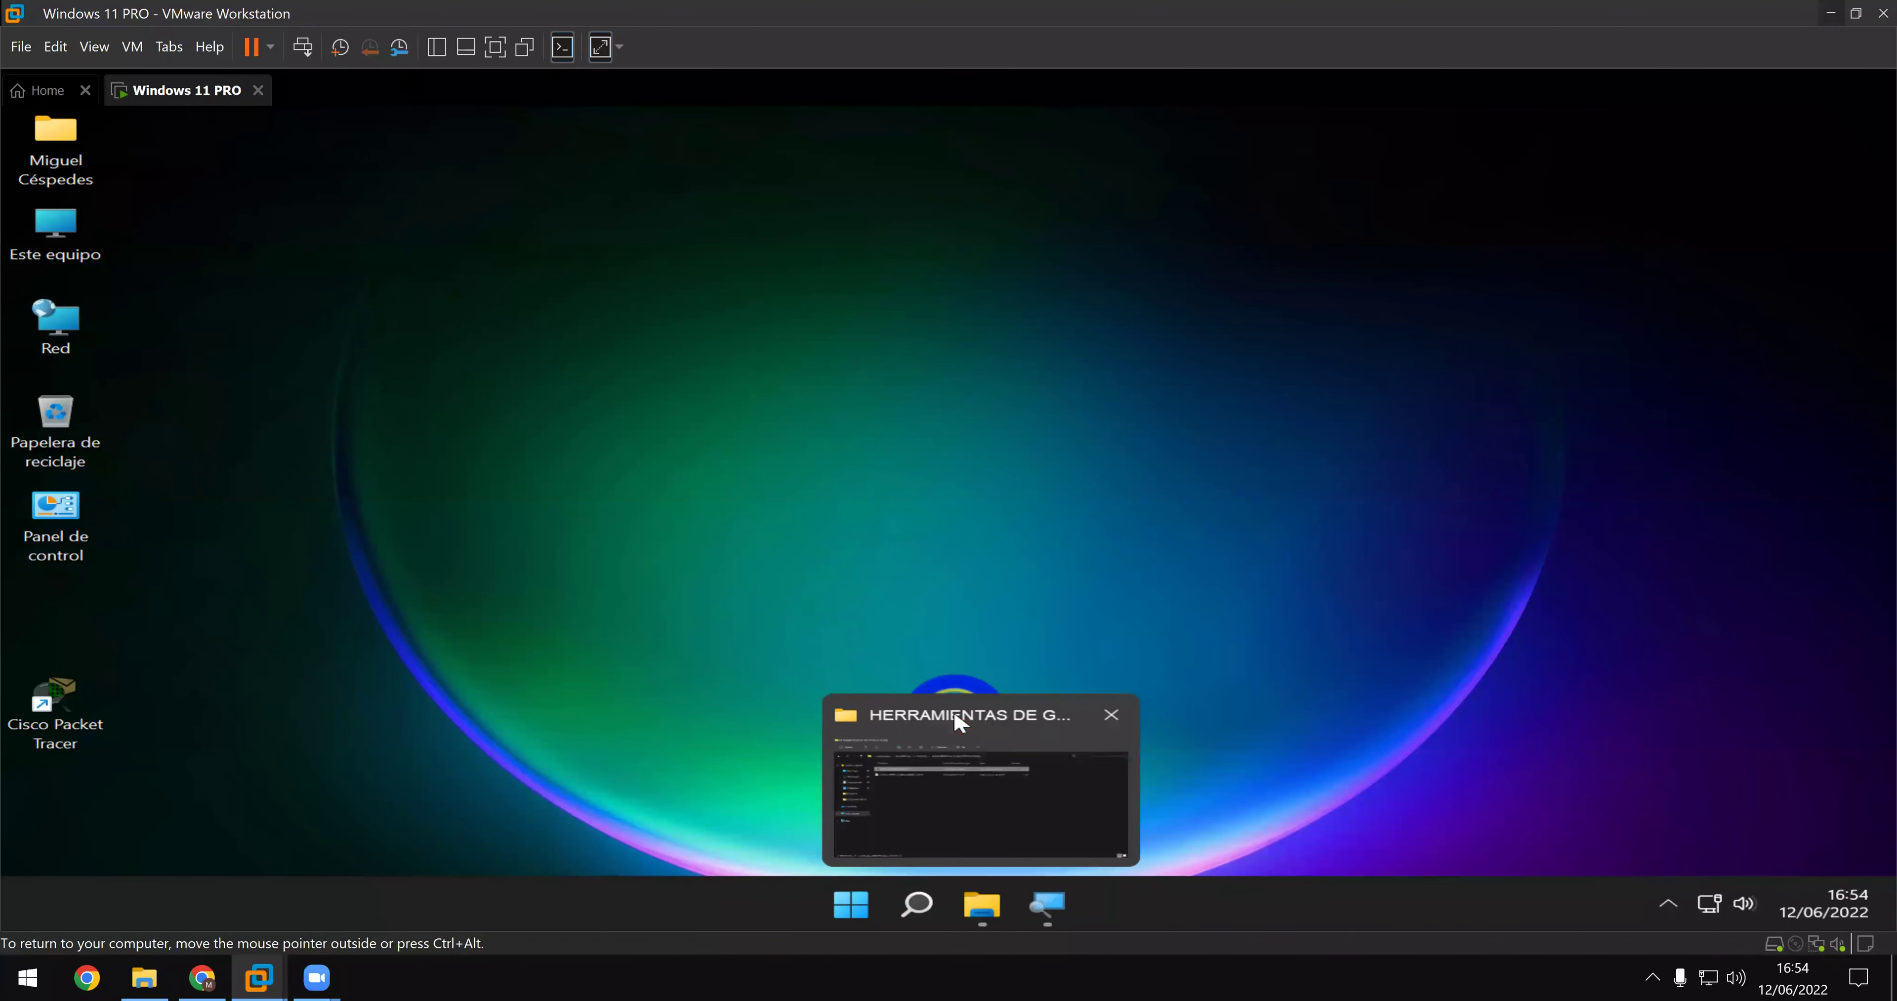
- Go to the parent folder ICONOS in the remaining folder window and restore the window to a smaller size
{"action": "left_click", "coordinate": [961, 769]}
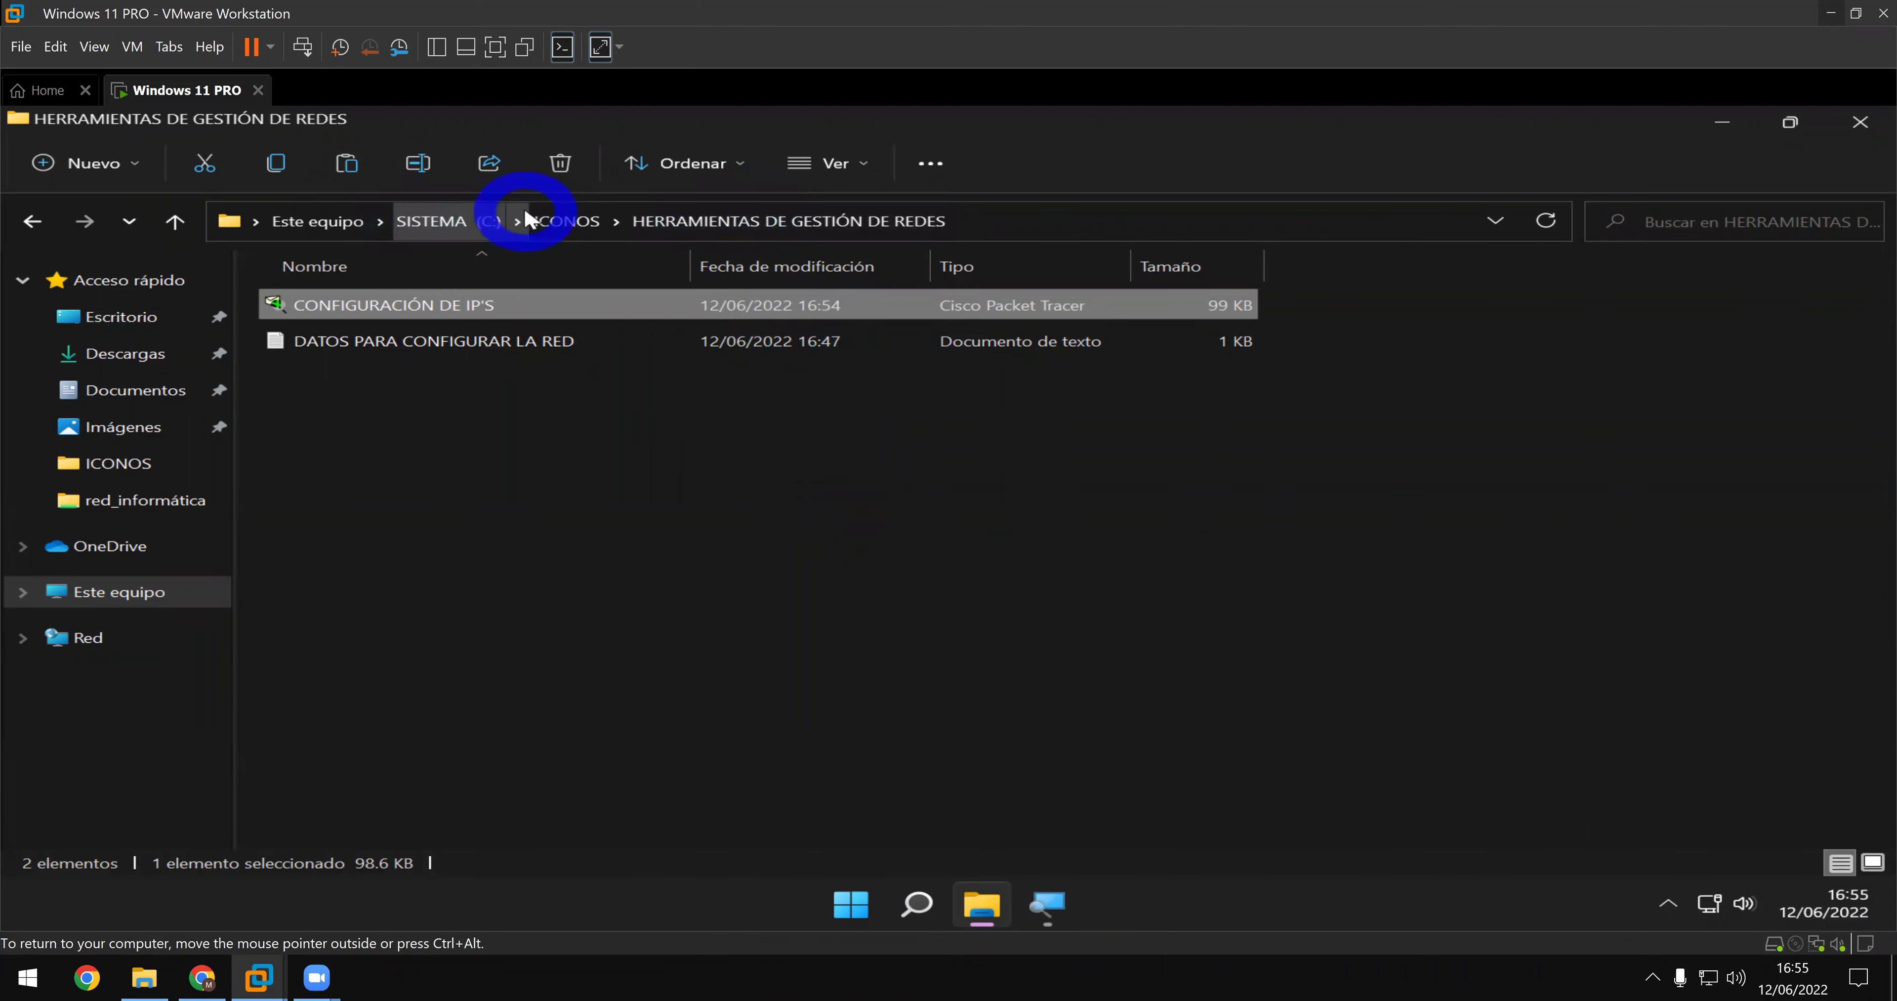
{"action": "left_click", "coordinate": [553, 221]}
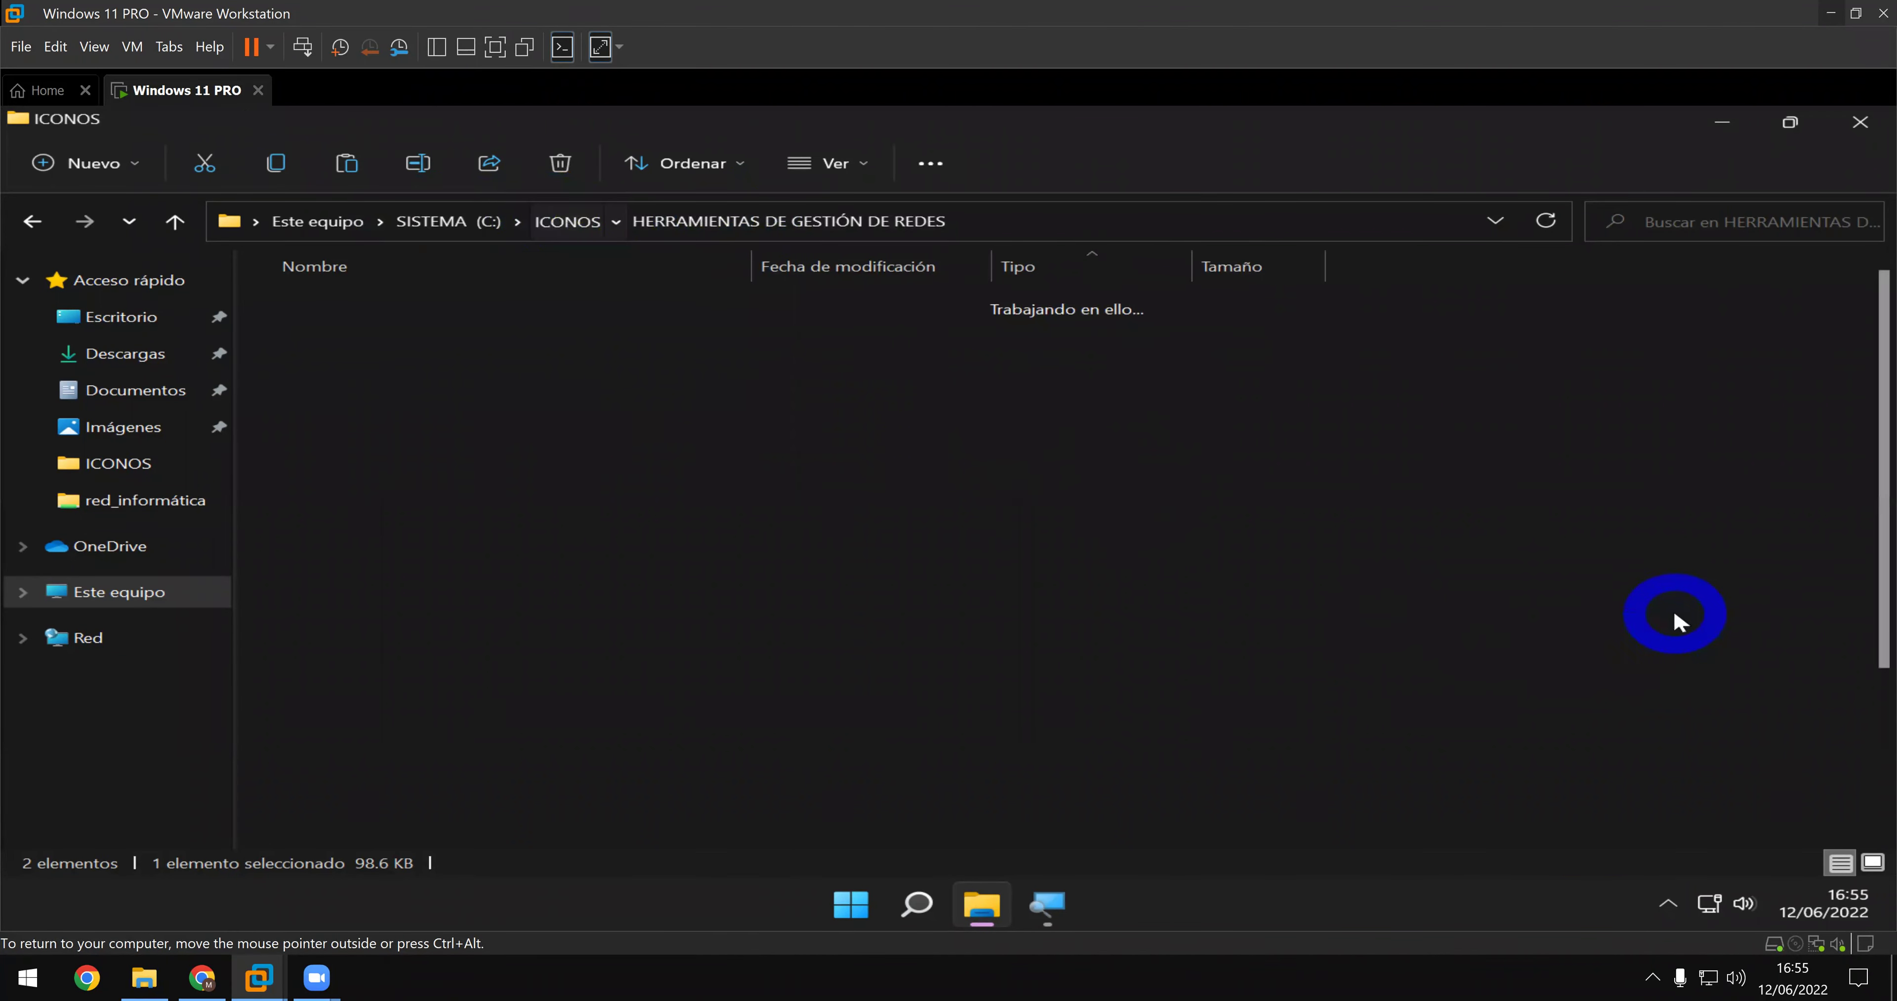
{"action": "right_click", "coordinate": [1530, 526]}
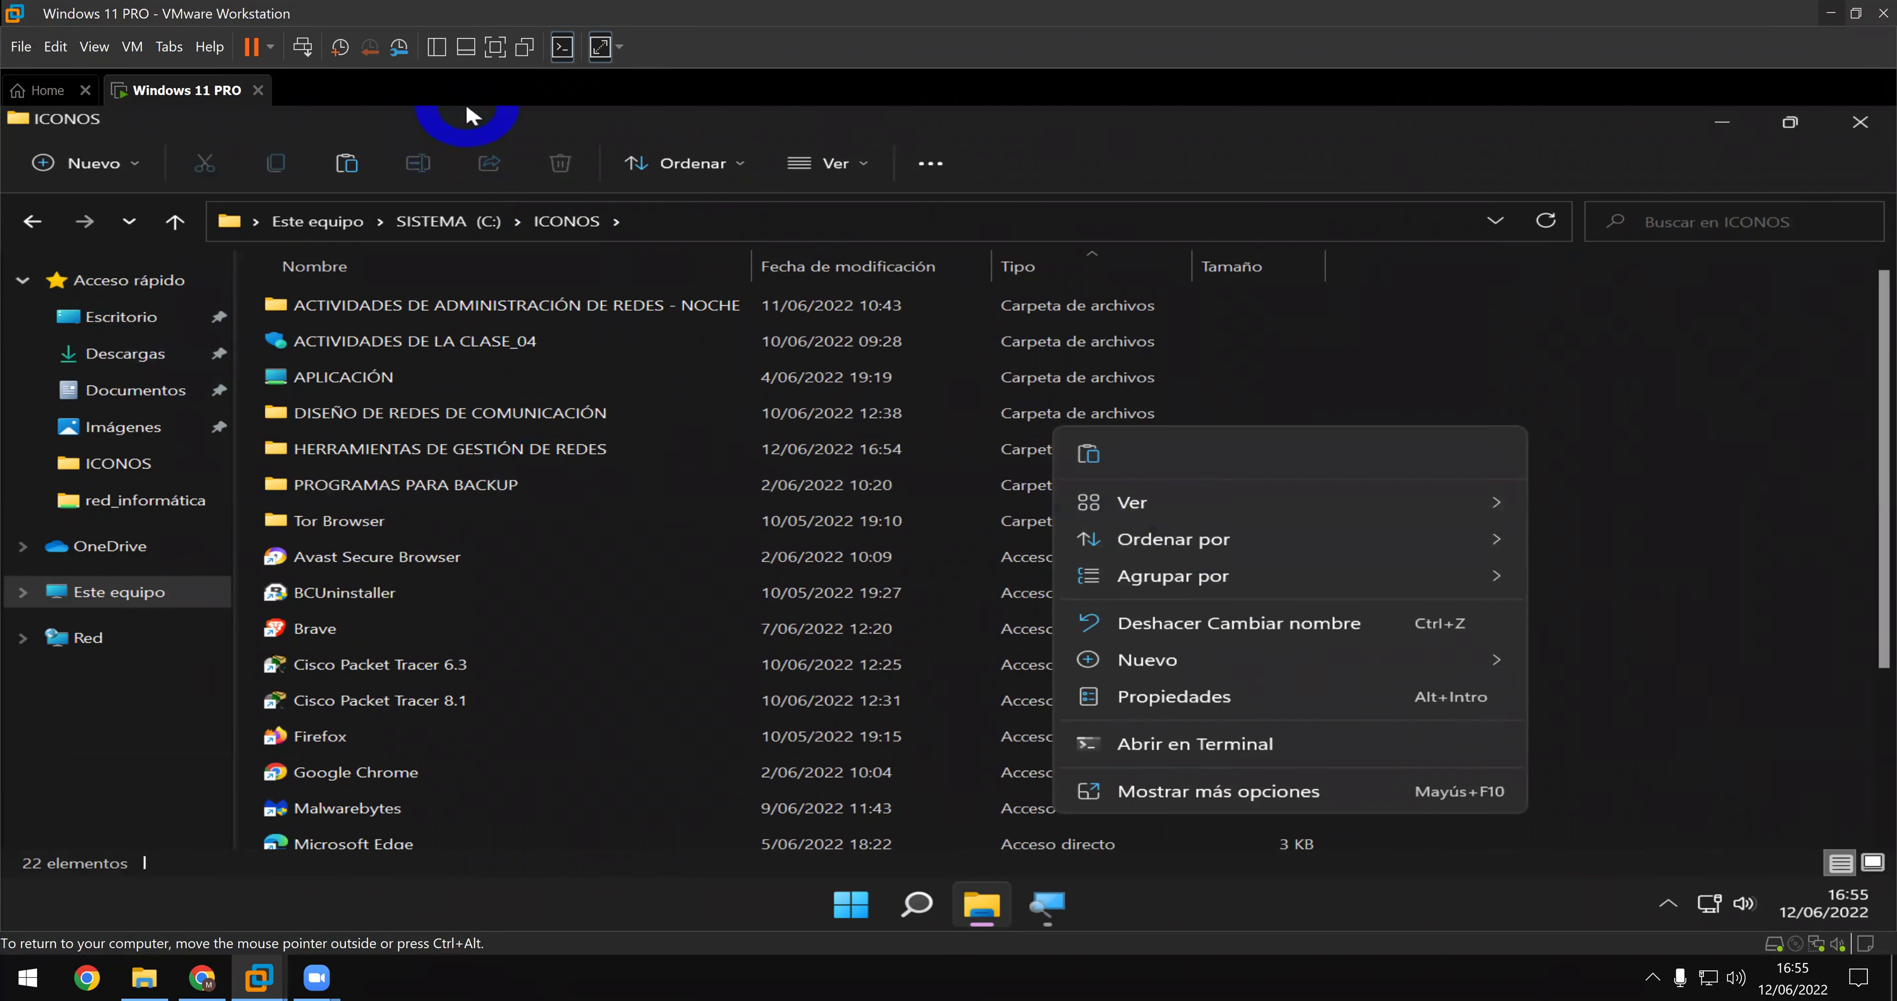
{"action": "left_click", "coordinate": [468, 110]}
{"action": "double_click", "coordinate": [468, 110]}
- Permanently delete the Cisco Packet Tracer shortcut from the Windows 11 desktop
{"action": "left_click", "coordinate": [119, 789]}
{"action": "left_click", "coordinate": [65, 717]}
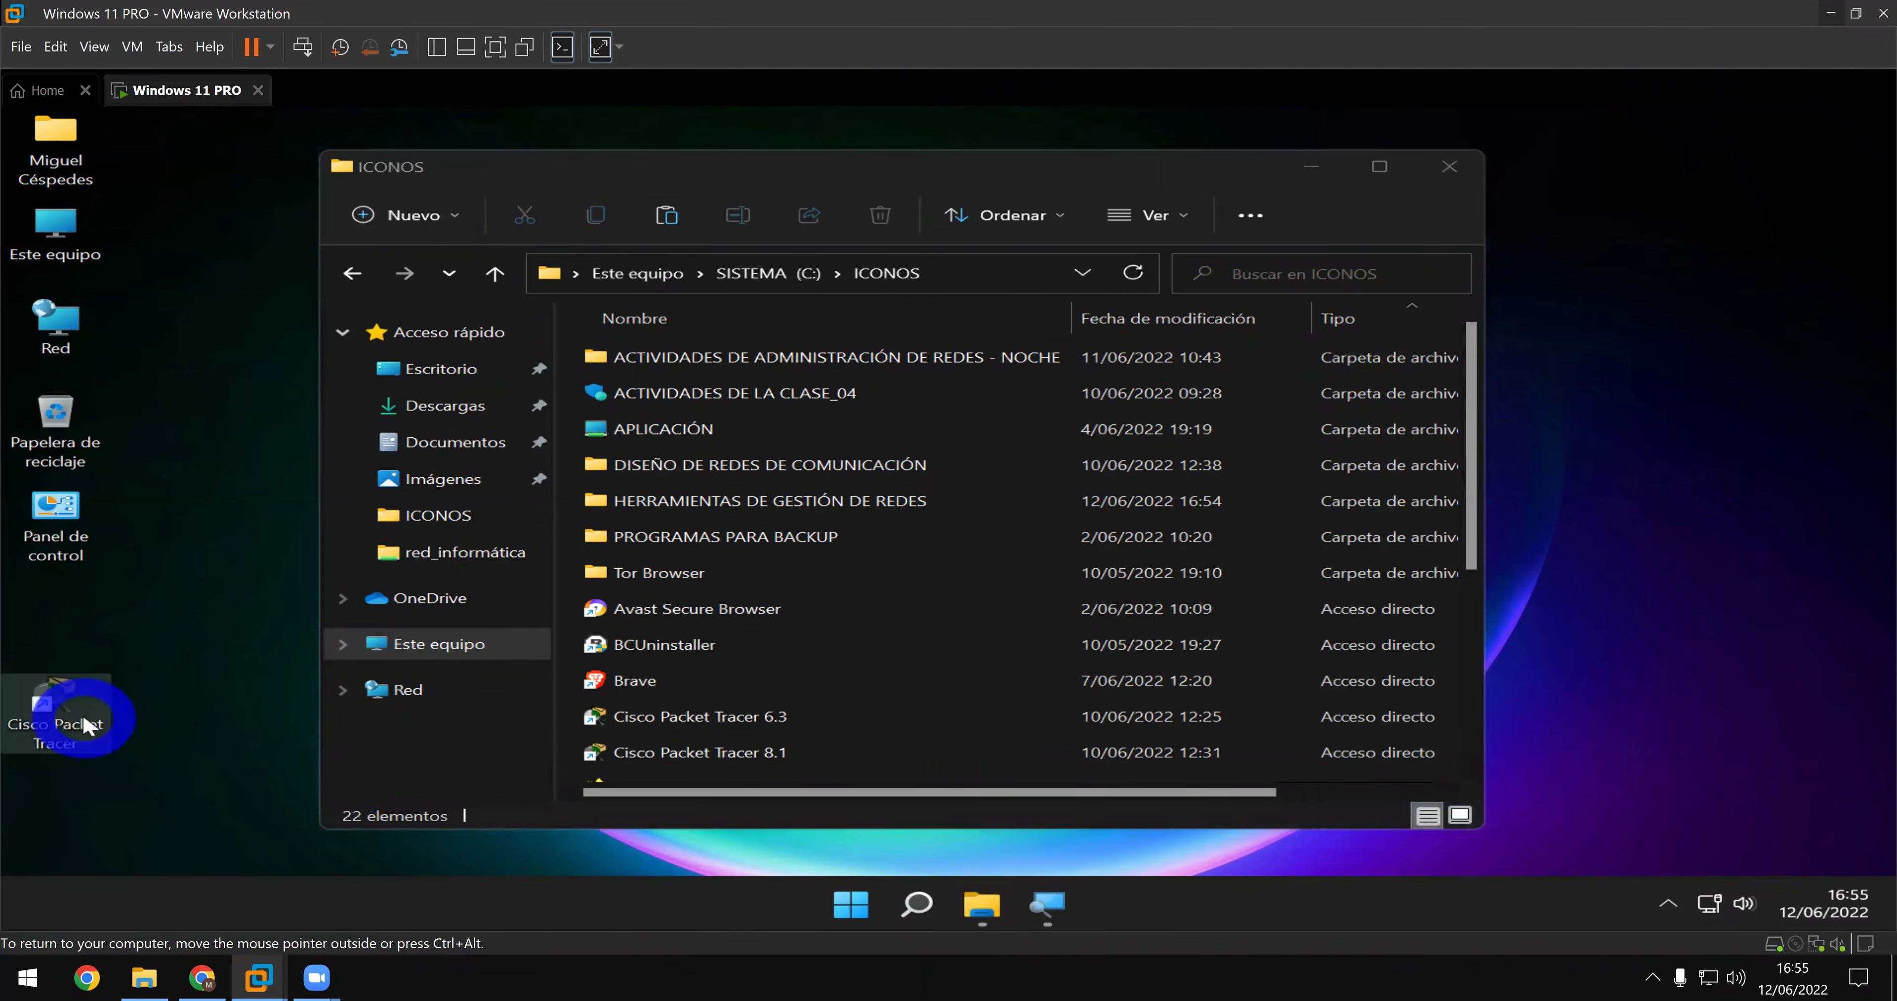
{"action": "key", "text": "shift+Delete"}
{"action": "key", "text": "Return"}
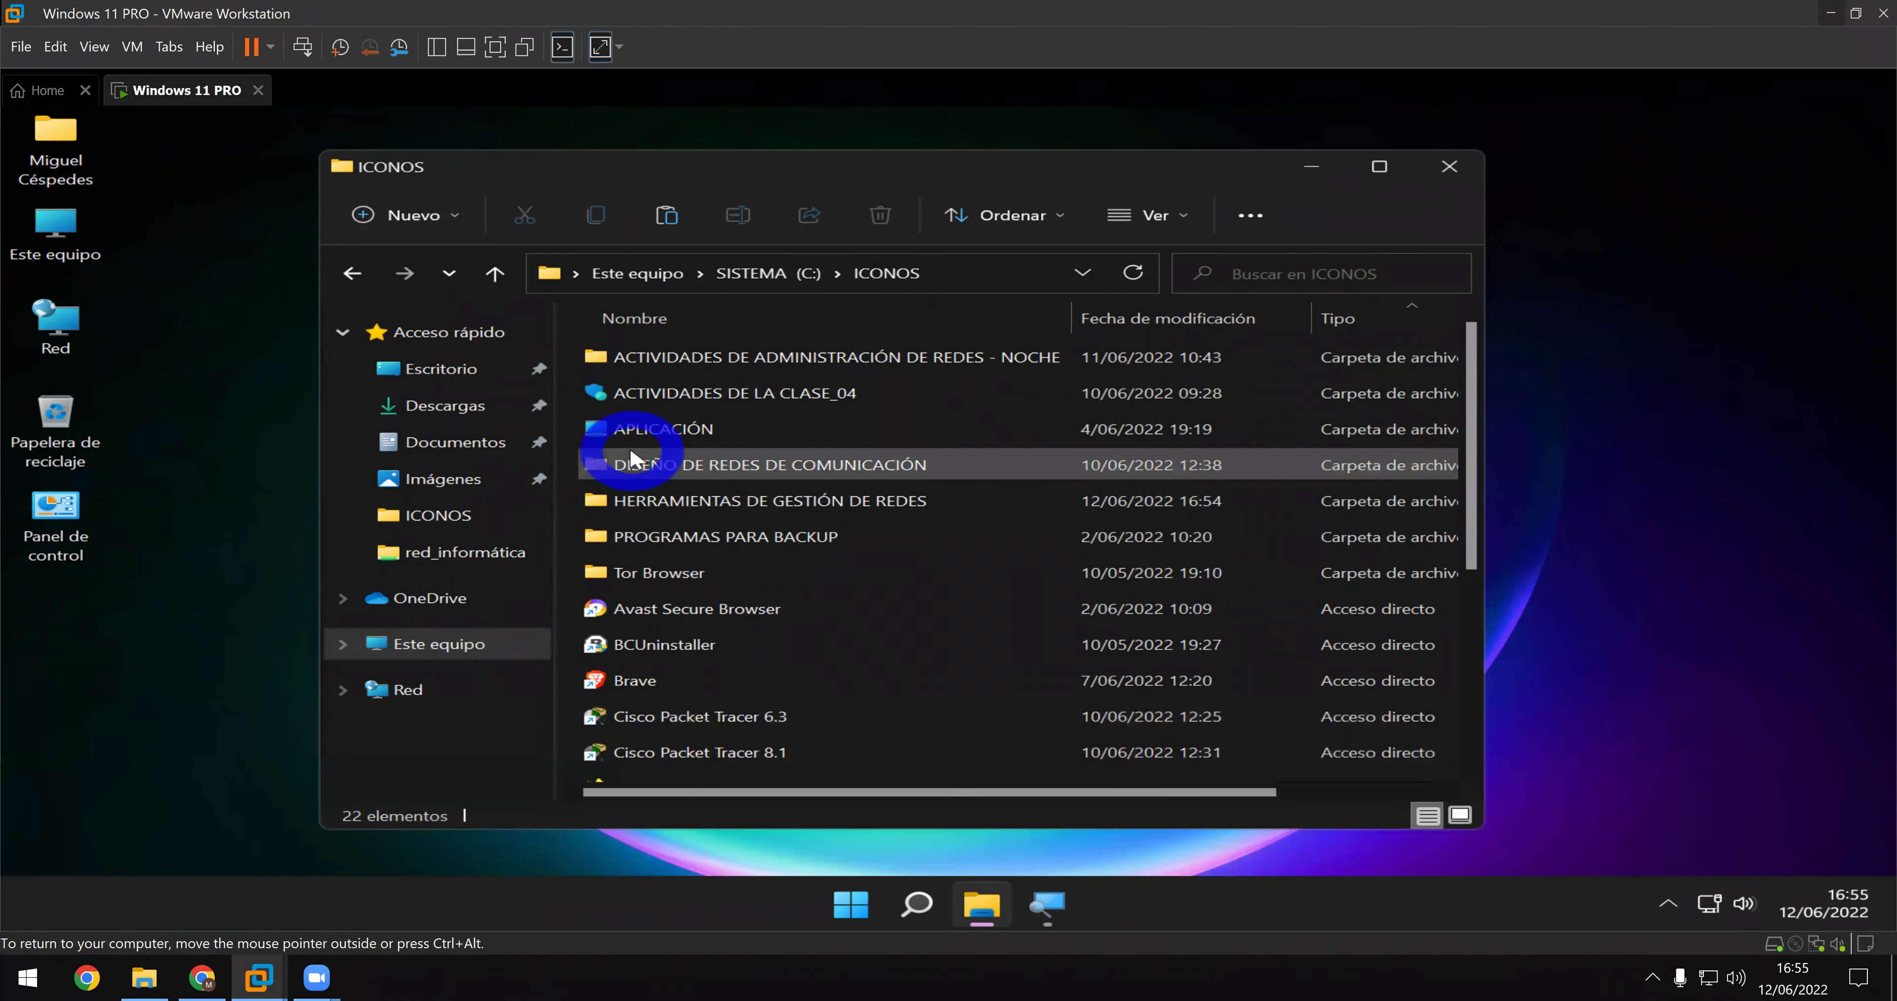
- Copy the HERRAMIENTAS DE GESTIÓN DE REDES folder from ICONOS
{"action": "left_click", "coordinate": [742, 398]}
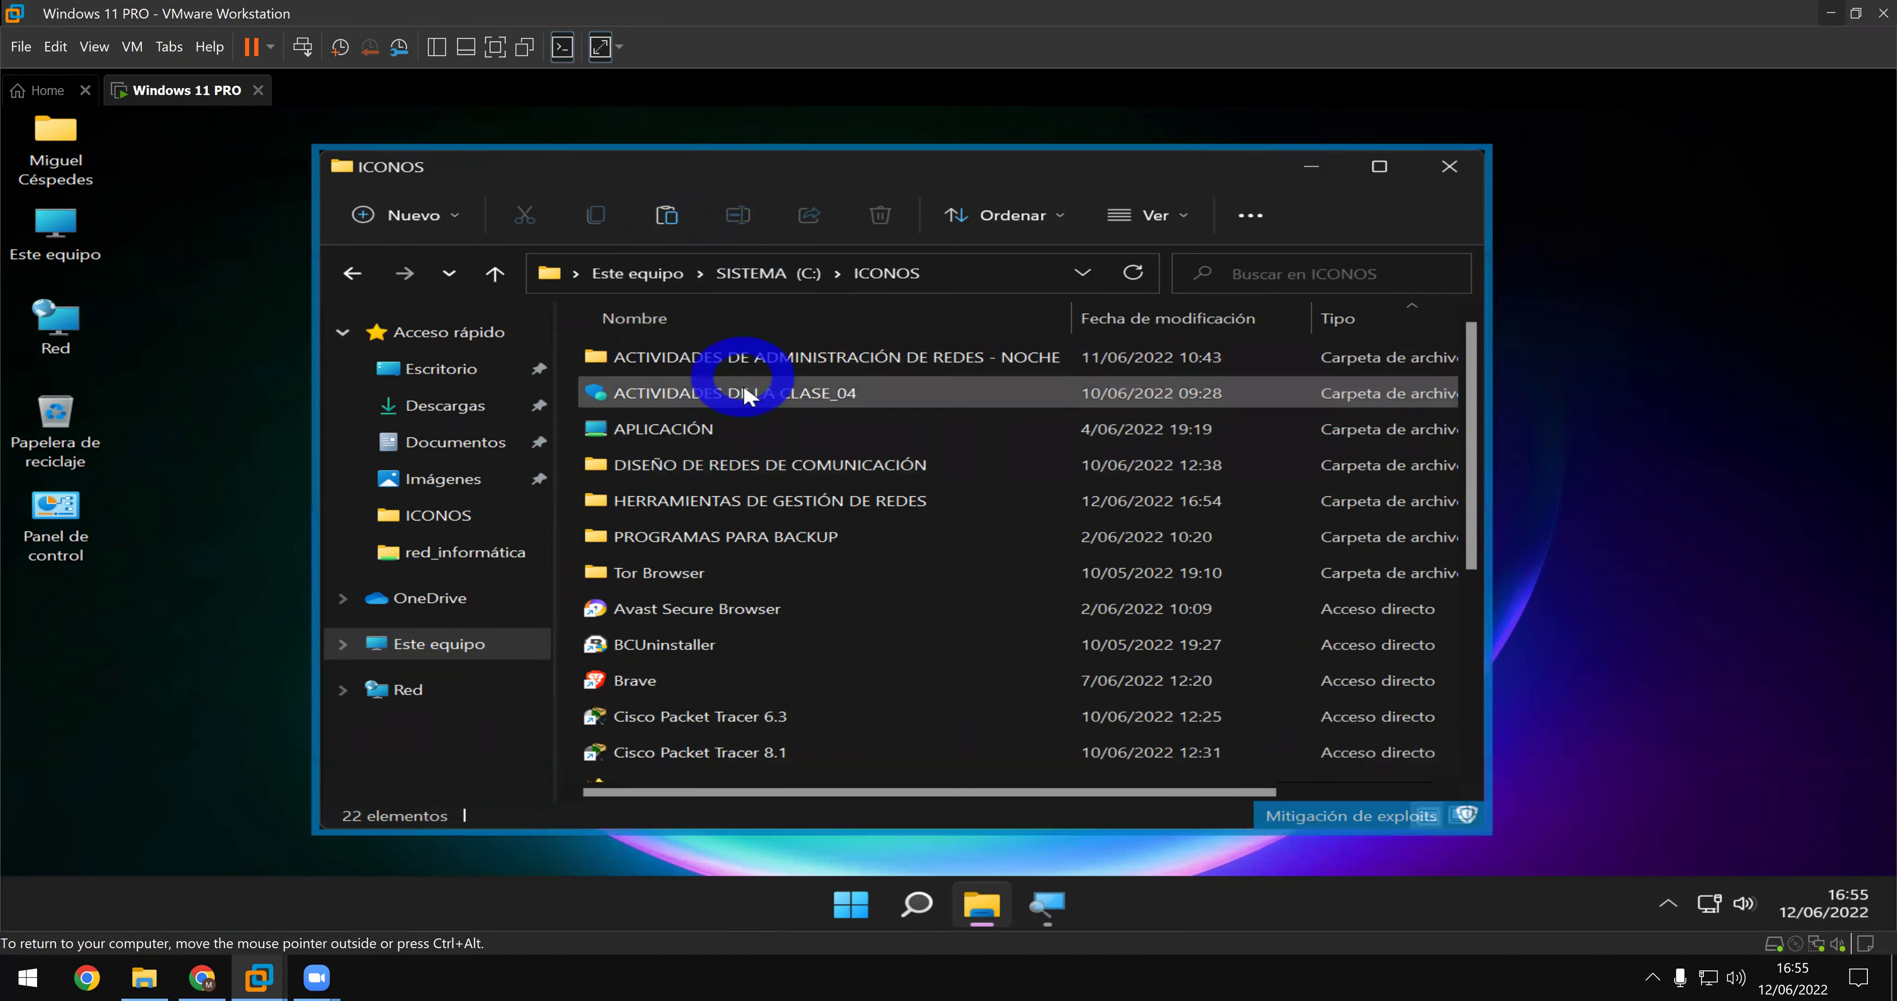
{"action": "left_click", "coordinate": [668, 503]}
{"action": "right_click", "coordinate": [692, 504]}
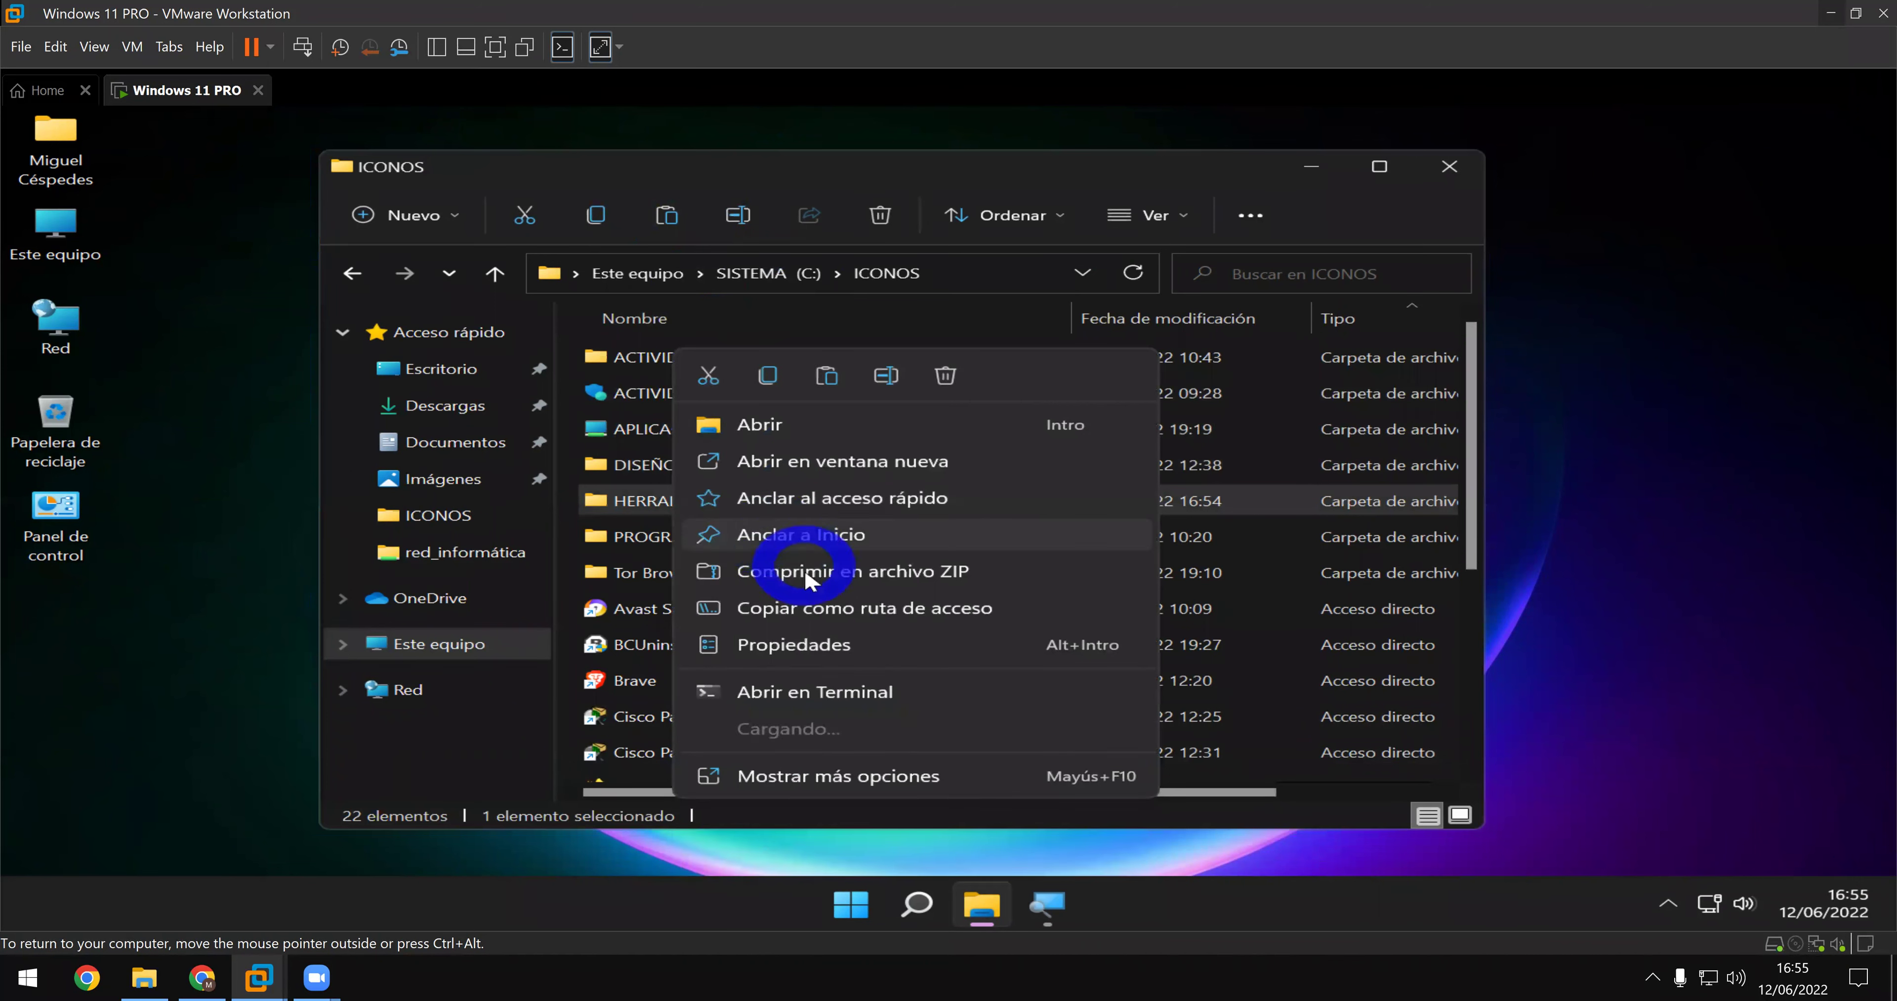
{"action": "left_click", "coordinate": [766, 371]}
- Connect to the network computer \\192.168.0.102 through the Run dialog and open its red_informática shared folder
{"action": "key", "text": "super+r"}
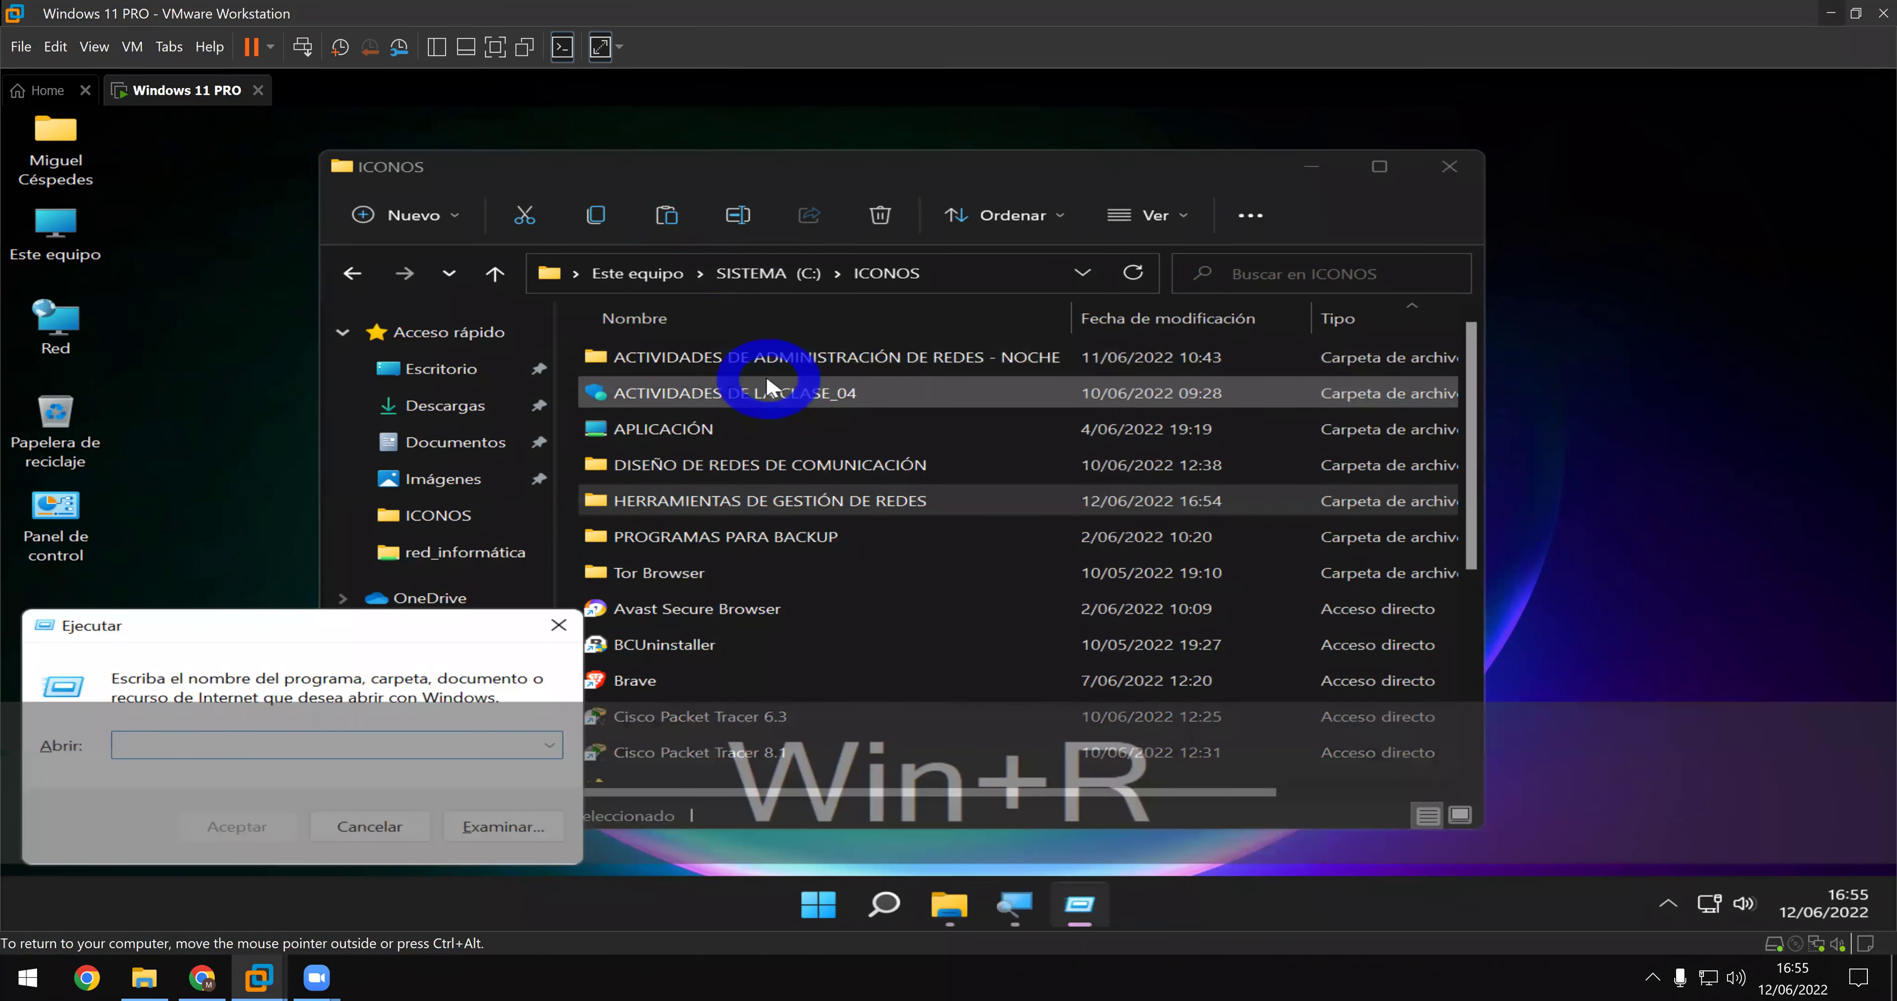
{"action": "type", "text": "\\\\19"}
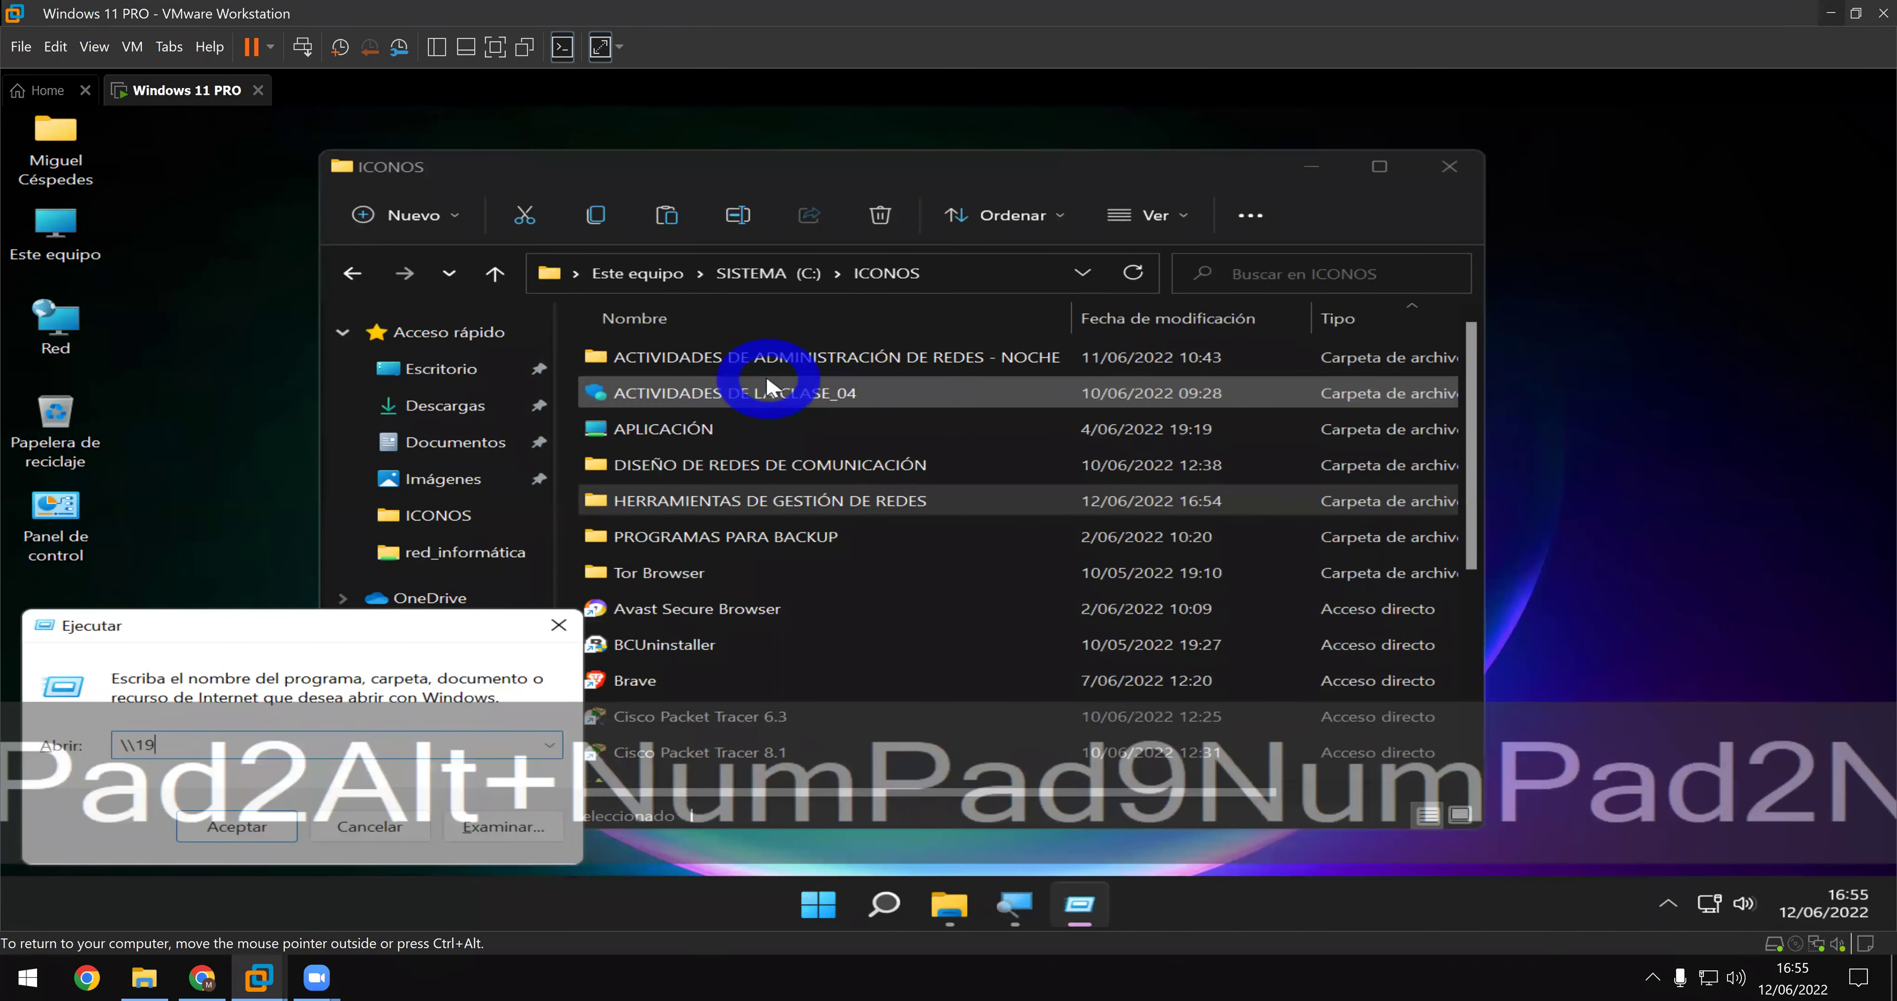
{"action": "type", "text": "2.168"}
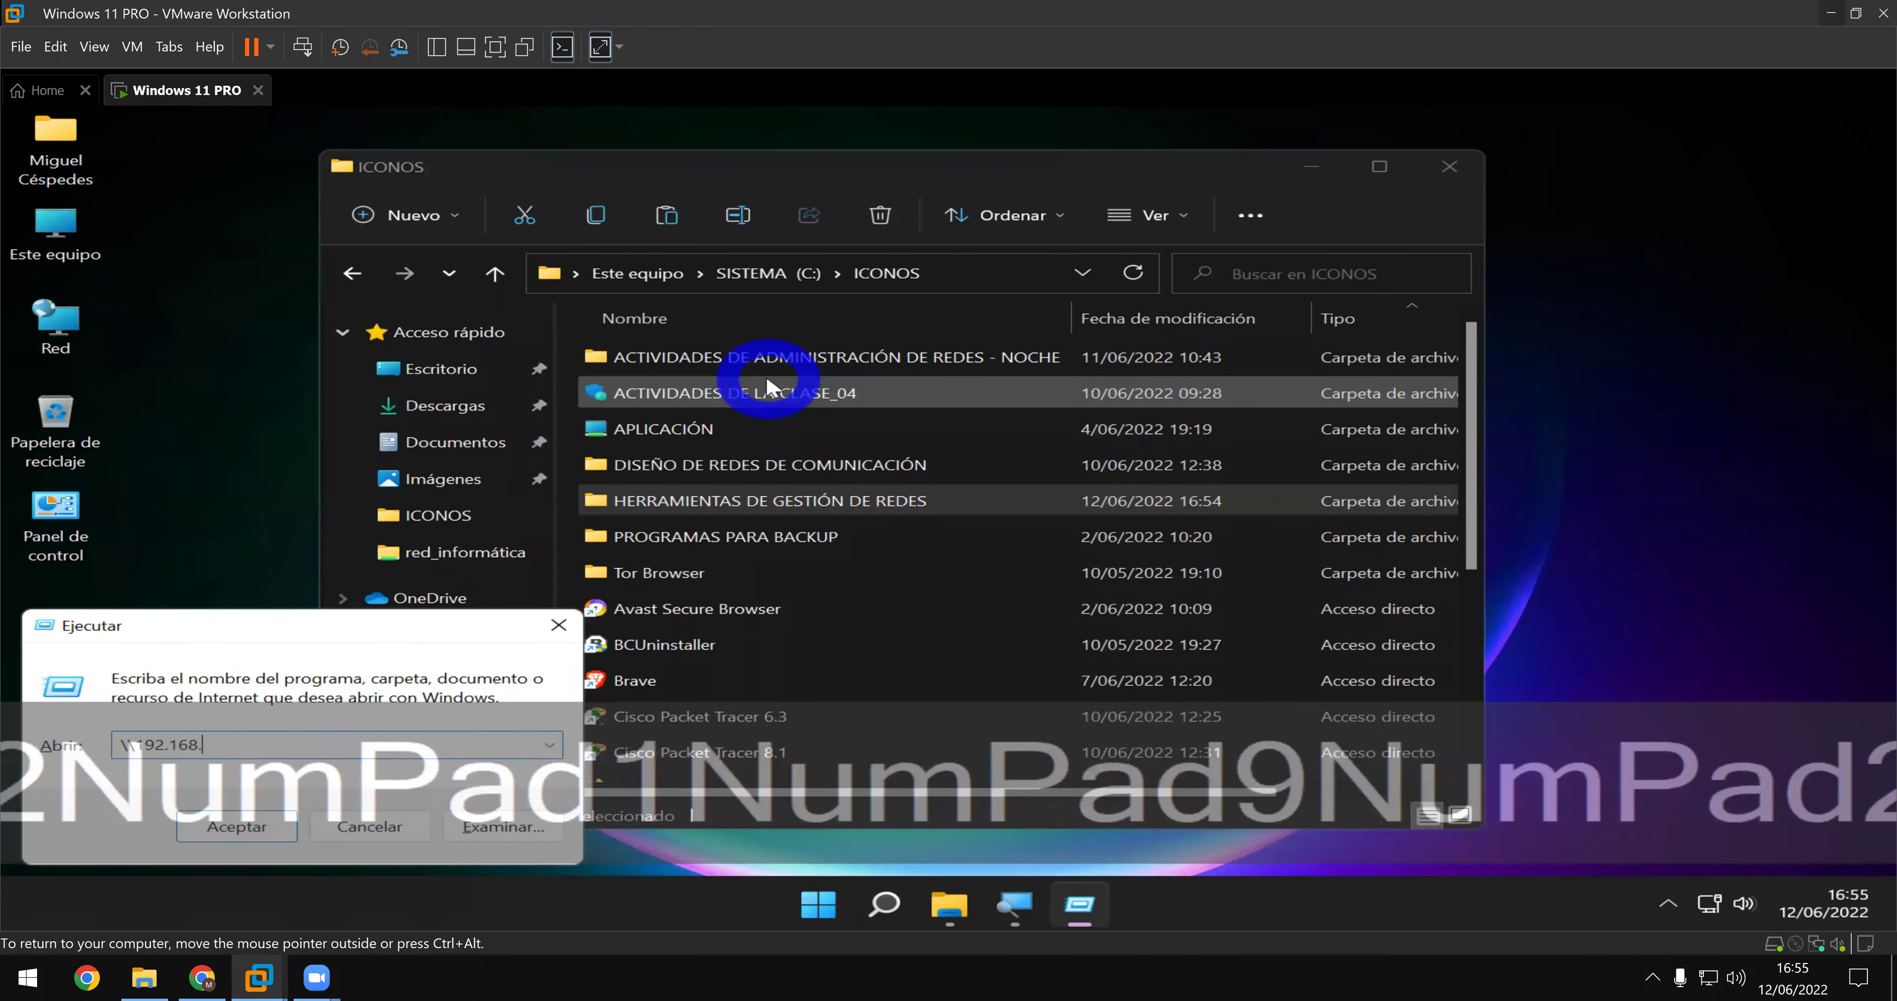
{"action": "type", "text": ".102"}
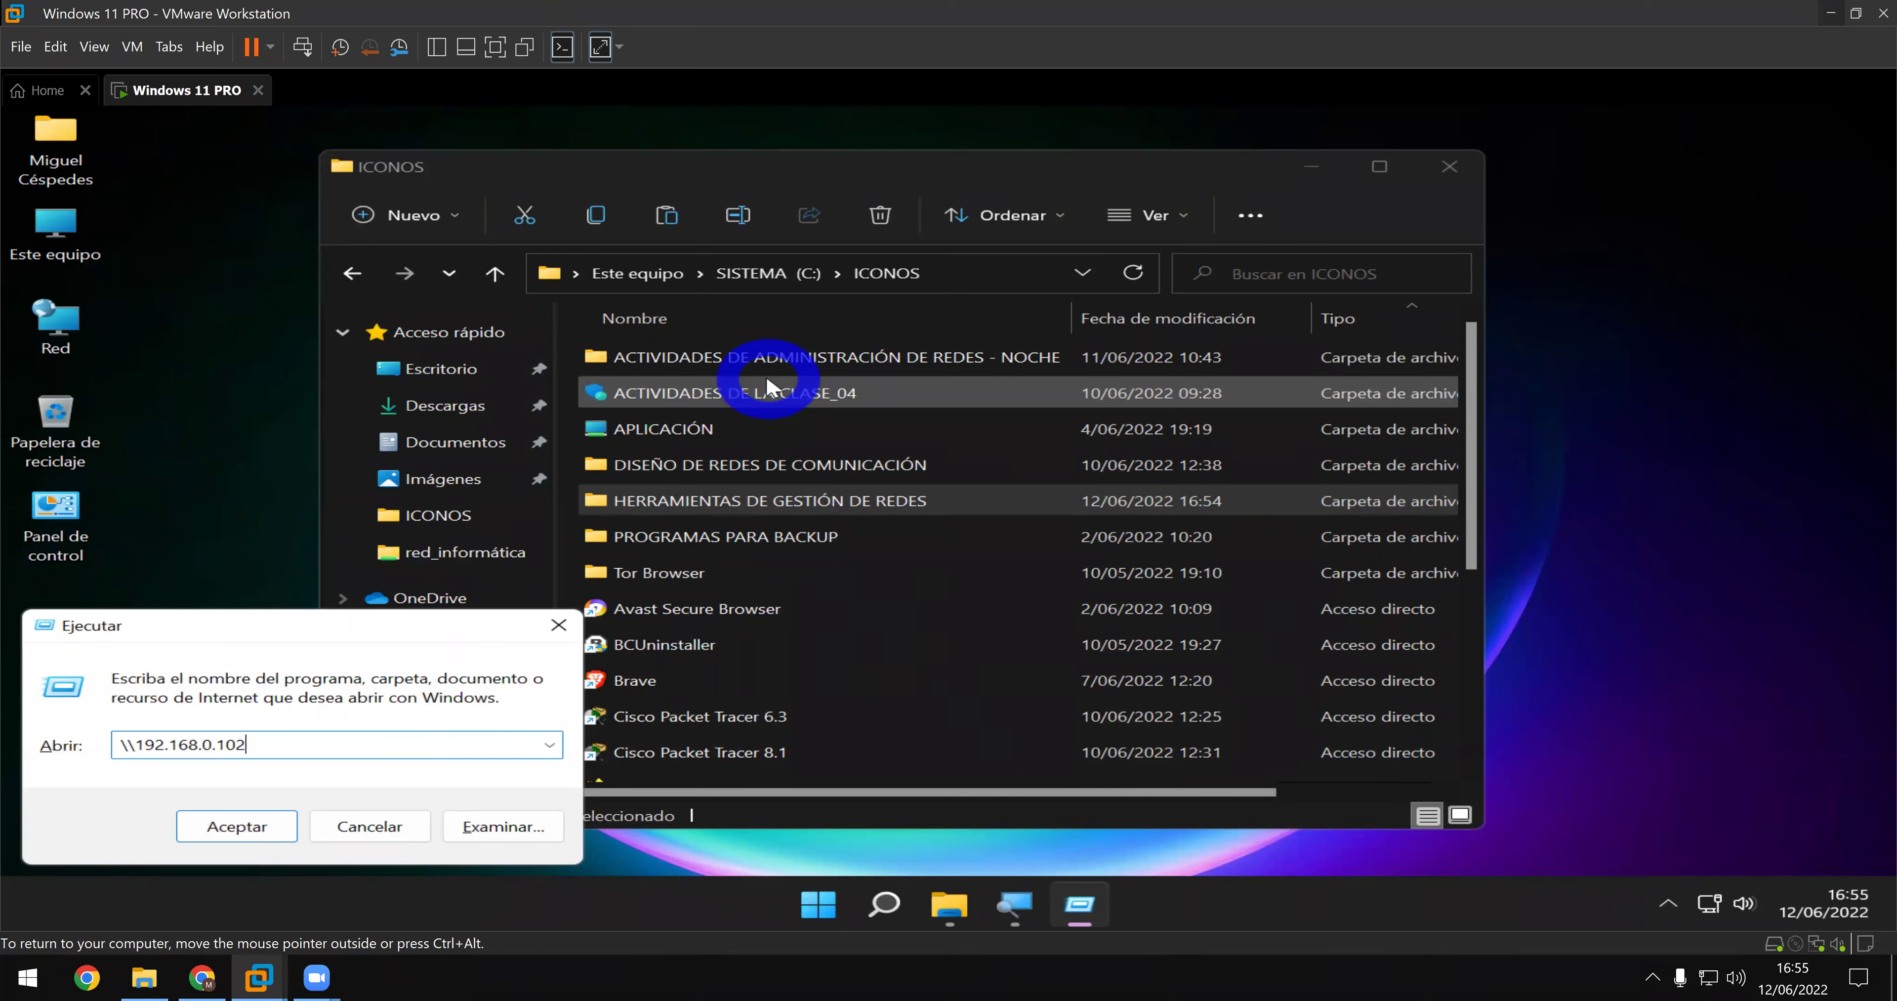
{"action": "key", "text": "Return"}
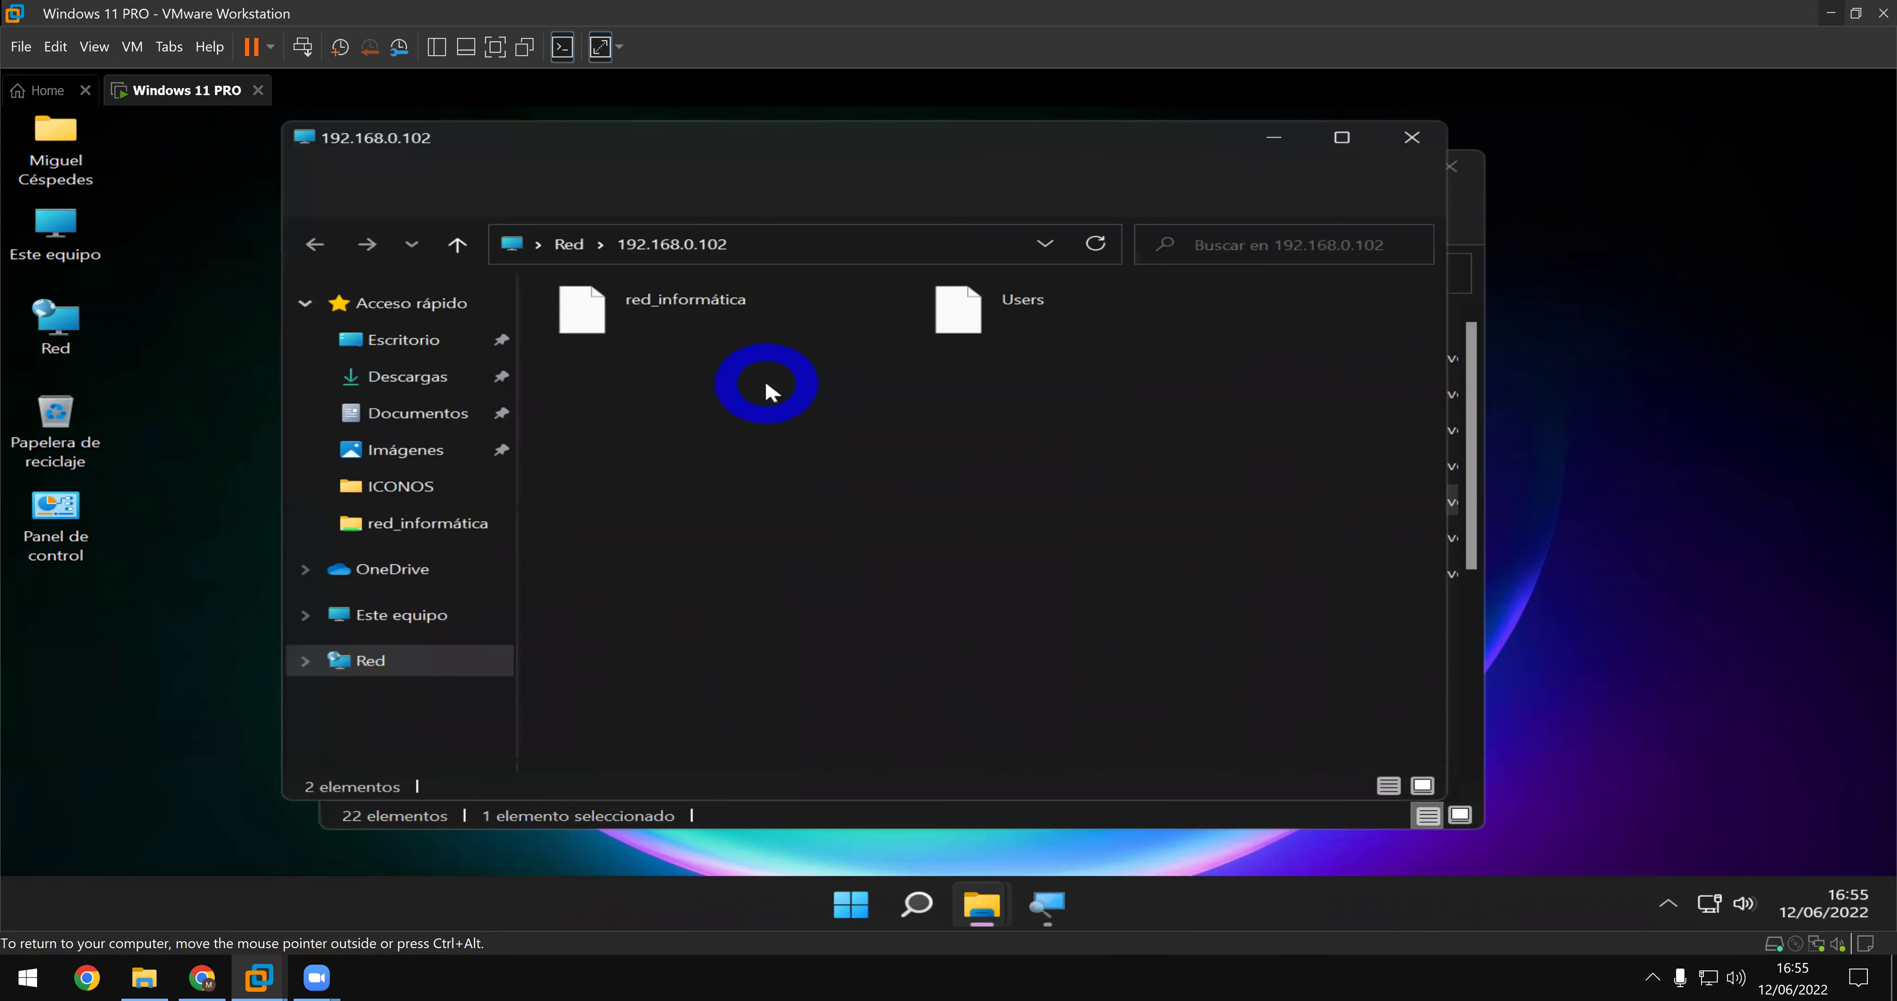
{"action": "left_click", "coordinate": [659, 257]}
{"action": "left_click", "coordinate": [645, 323]}
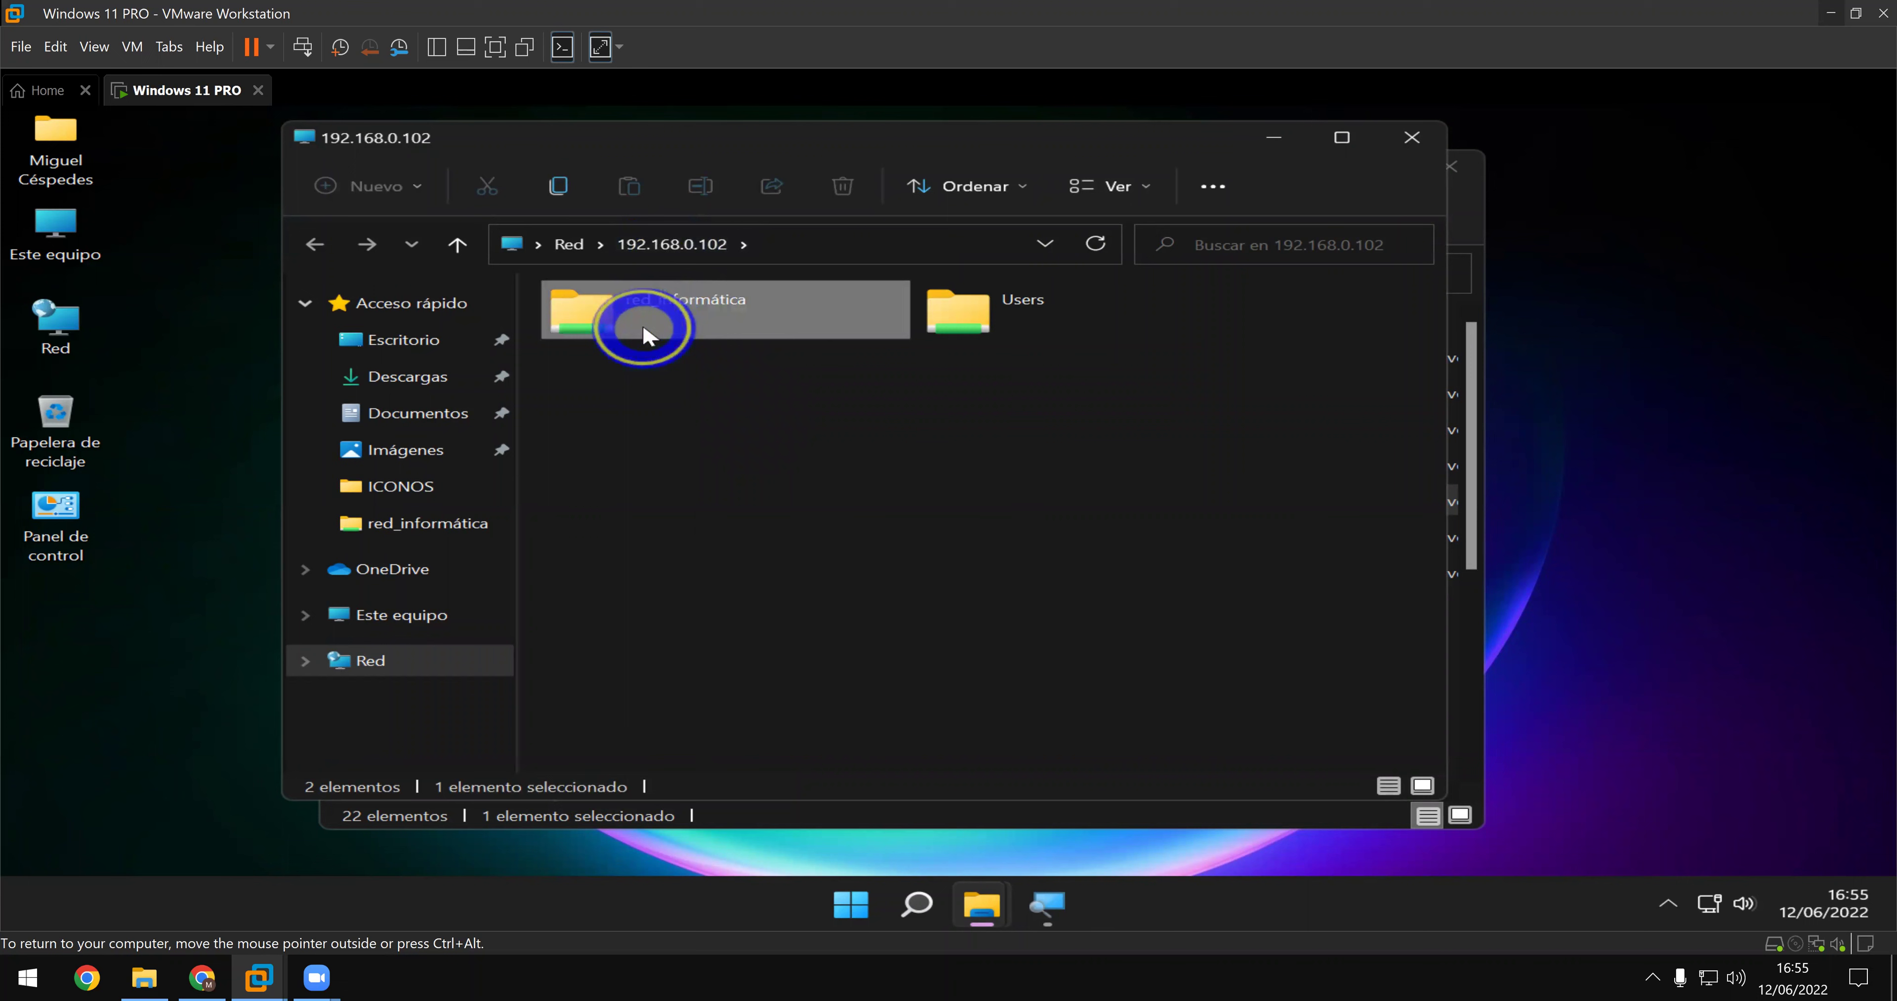
{"action": "double_click", "coordinate": [645, 329]}
- Try to paste the copied folder into red_informática, retry once, cancel the copy and close the network window
{"action": "right_click", "coordinate": [710, 435]}
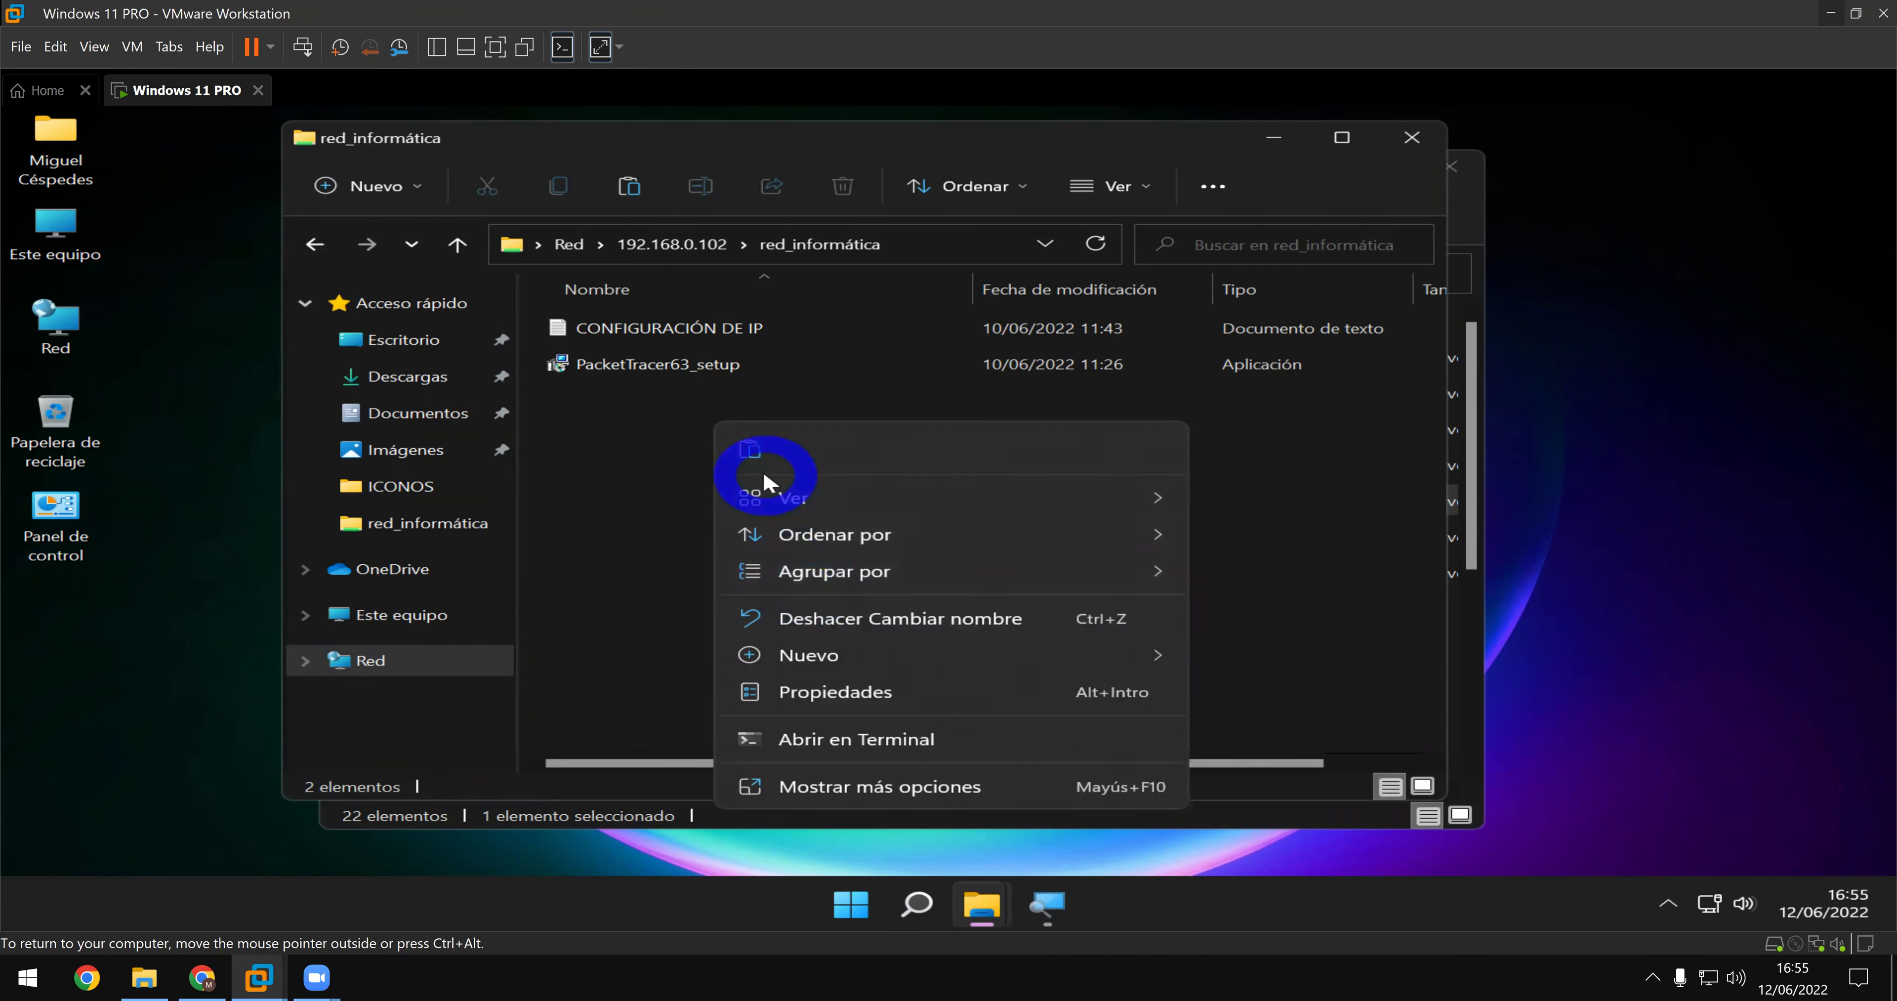
{"action": "left_click", "coordinate": [750, 450]}
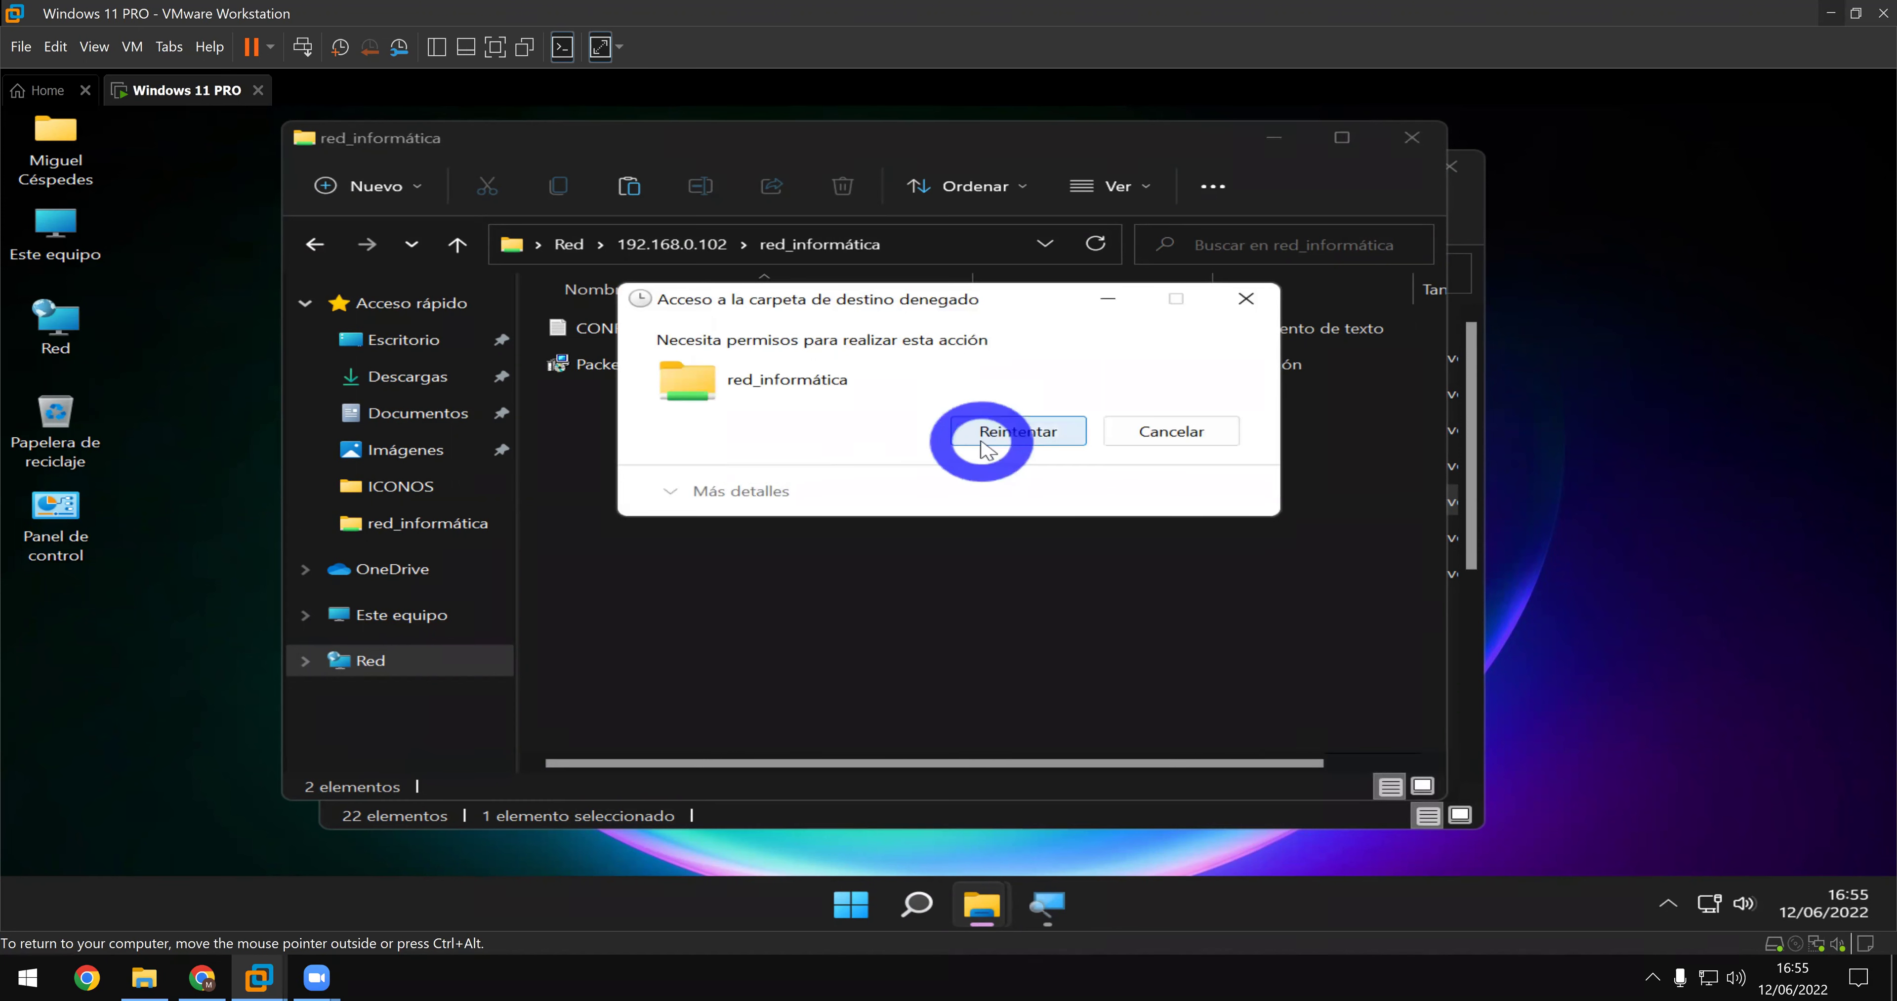
{"action": "left_click", "coordinate": [1025, 439]}
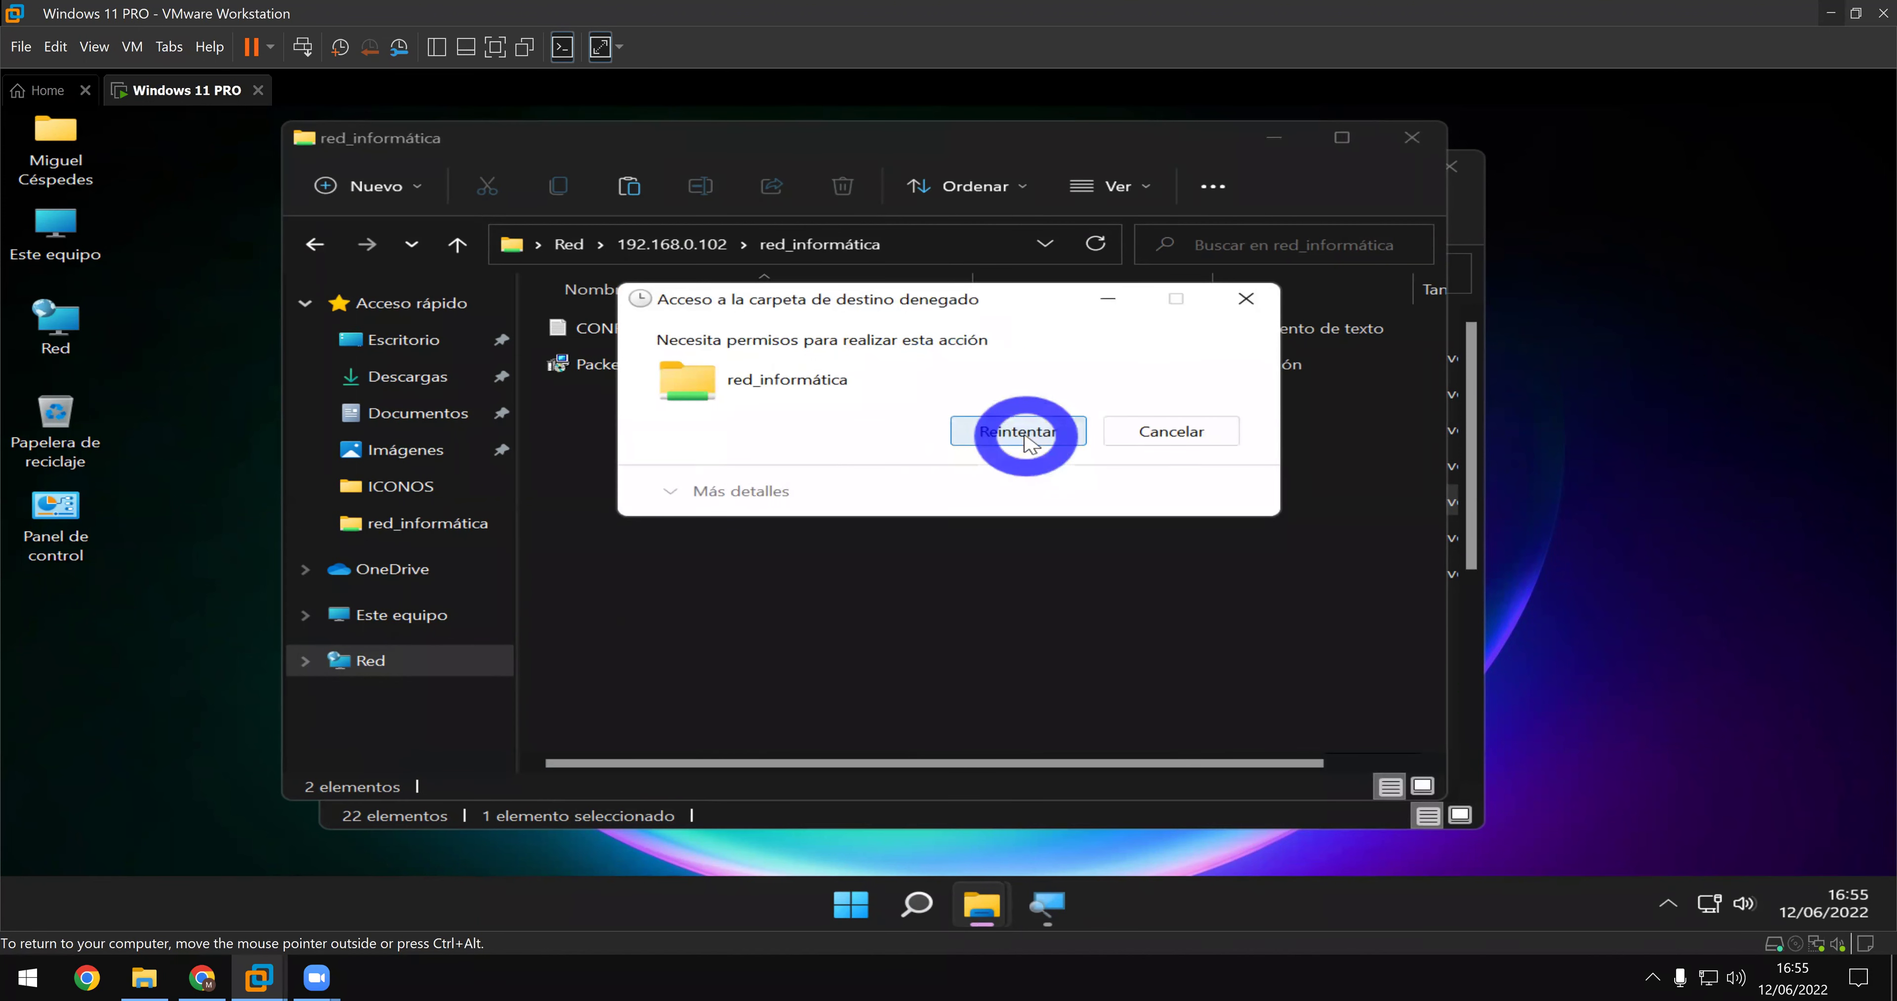
{"action": "left_click", "coordinate": [1222, 440]}
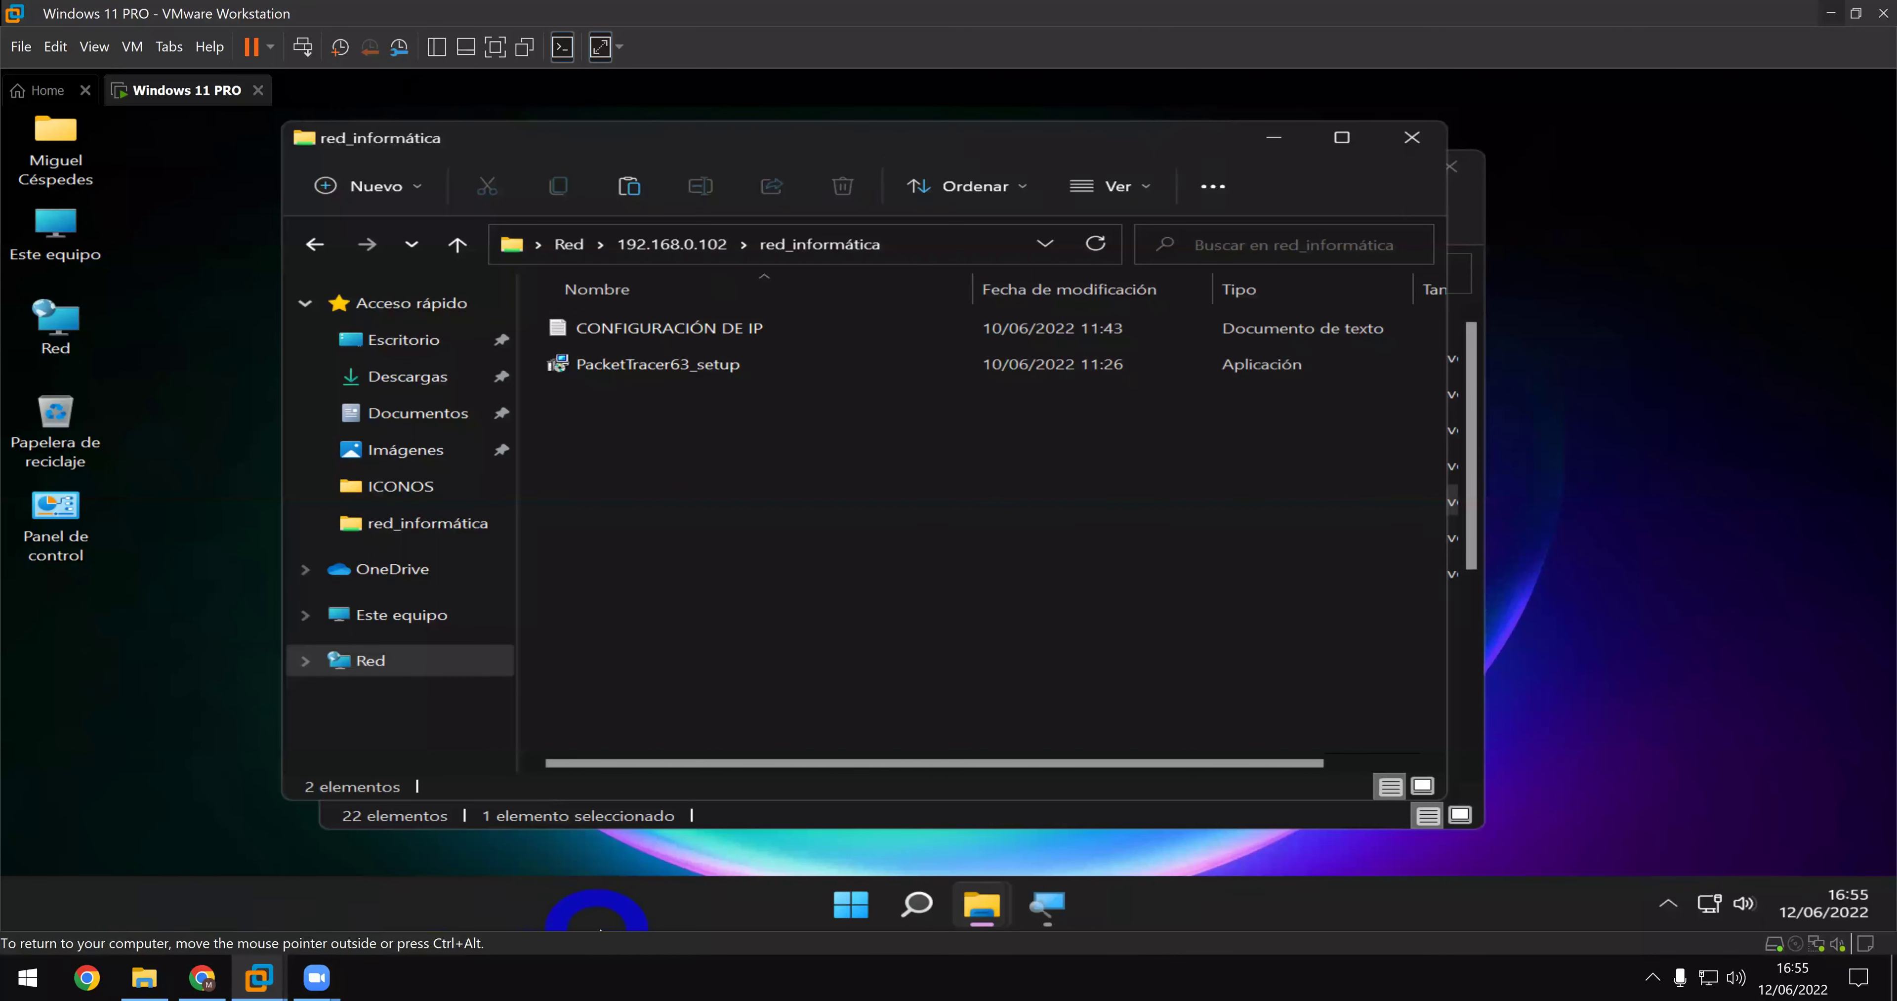
{"action": "left_click_drag", "start_coordinate": [1137, 138], "coordinate": [839, 160]}
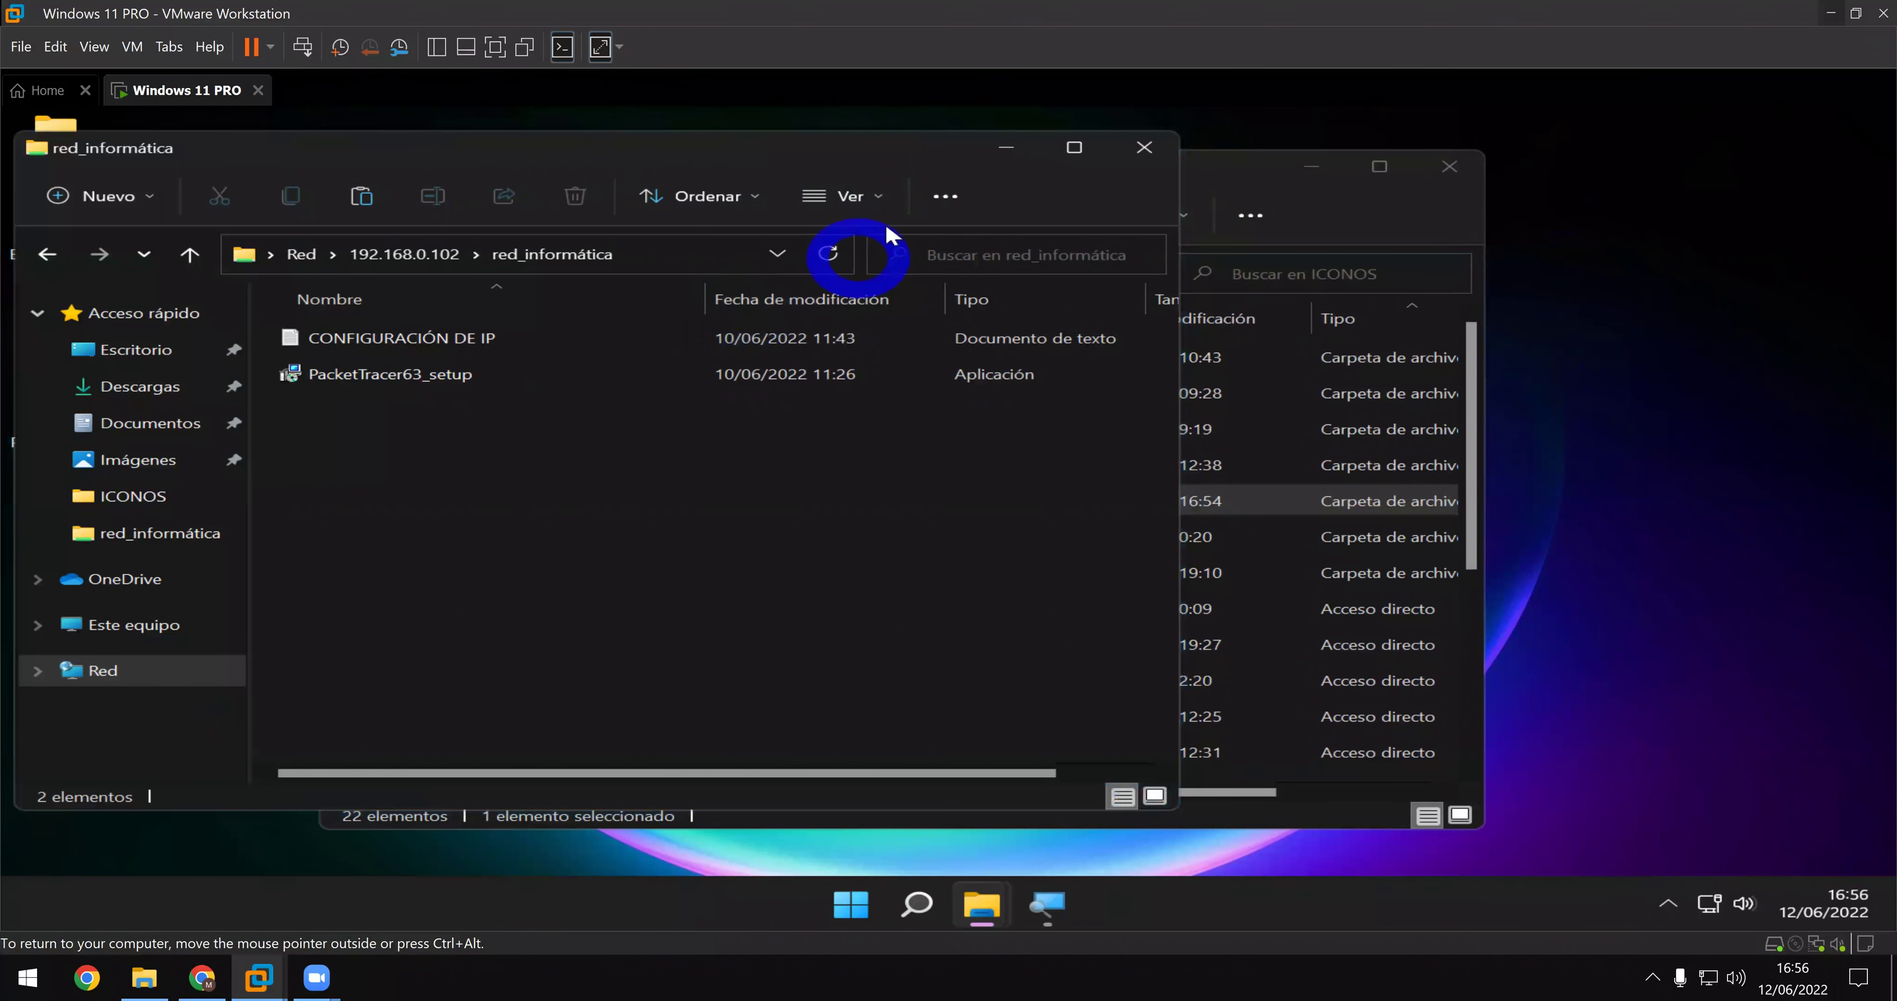
{"action": "left_click", "coordinate": [1148, 156]}
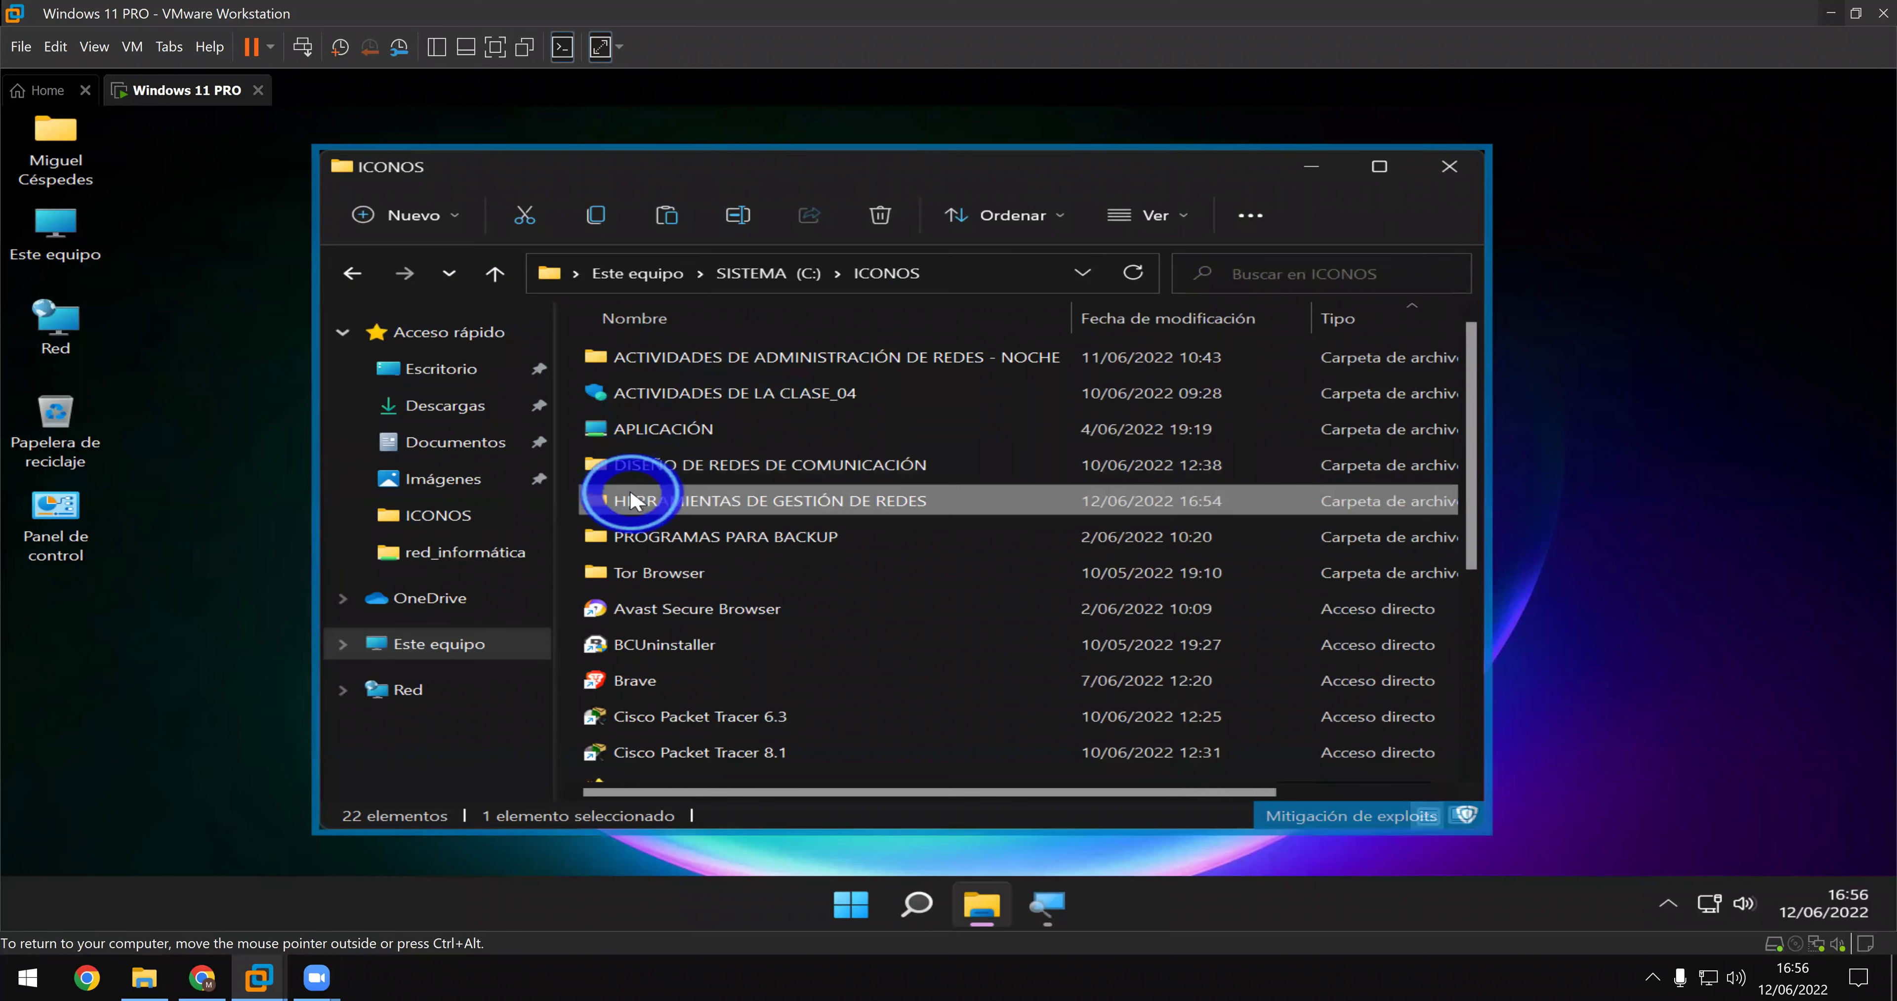
- Copy the HERRAMIENTAS DE GESTIÓN DE REDES folder from ICONOS in the virtual machine and paste it onto the host computer's desktop
{"action": "right_click", "coordinate": [631, 500]}
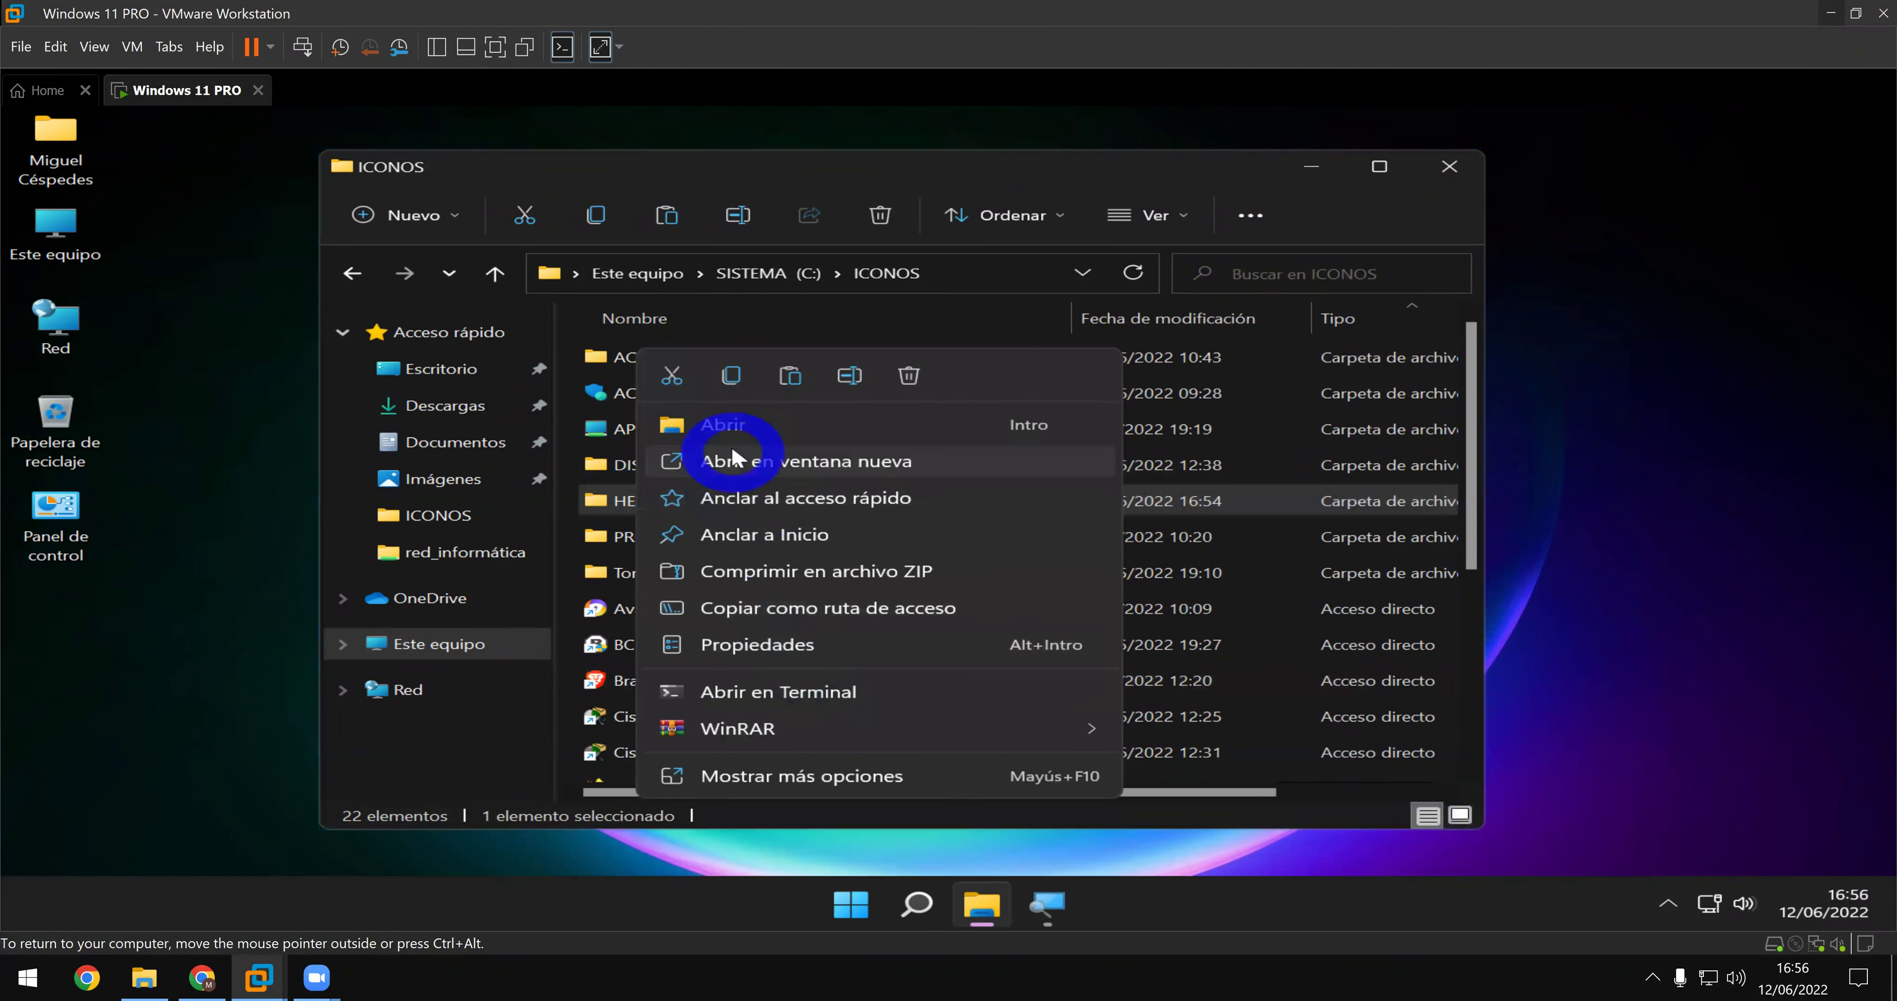
{"action": "left_click", "coordinate": [723, 372]}
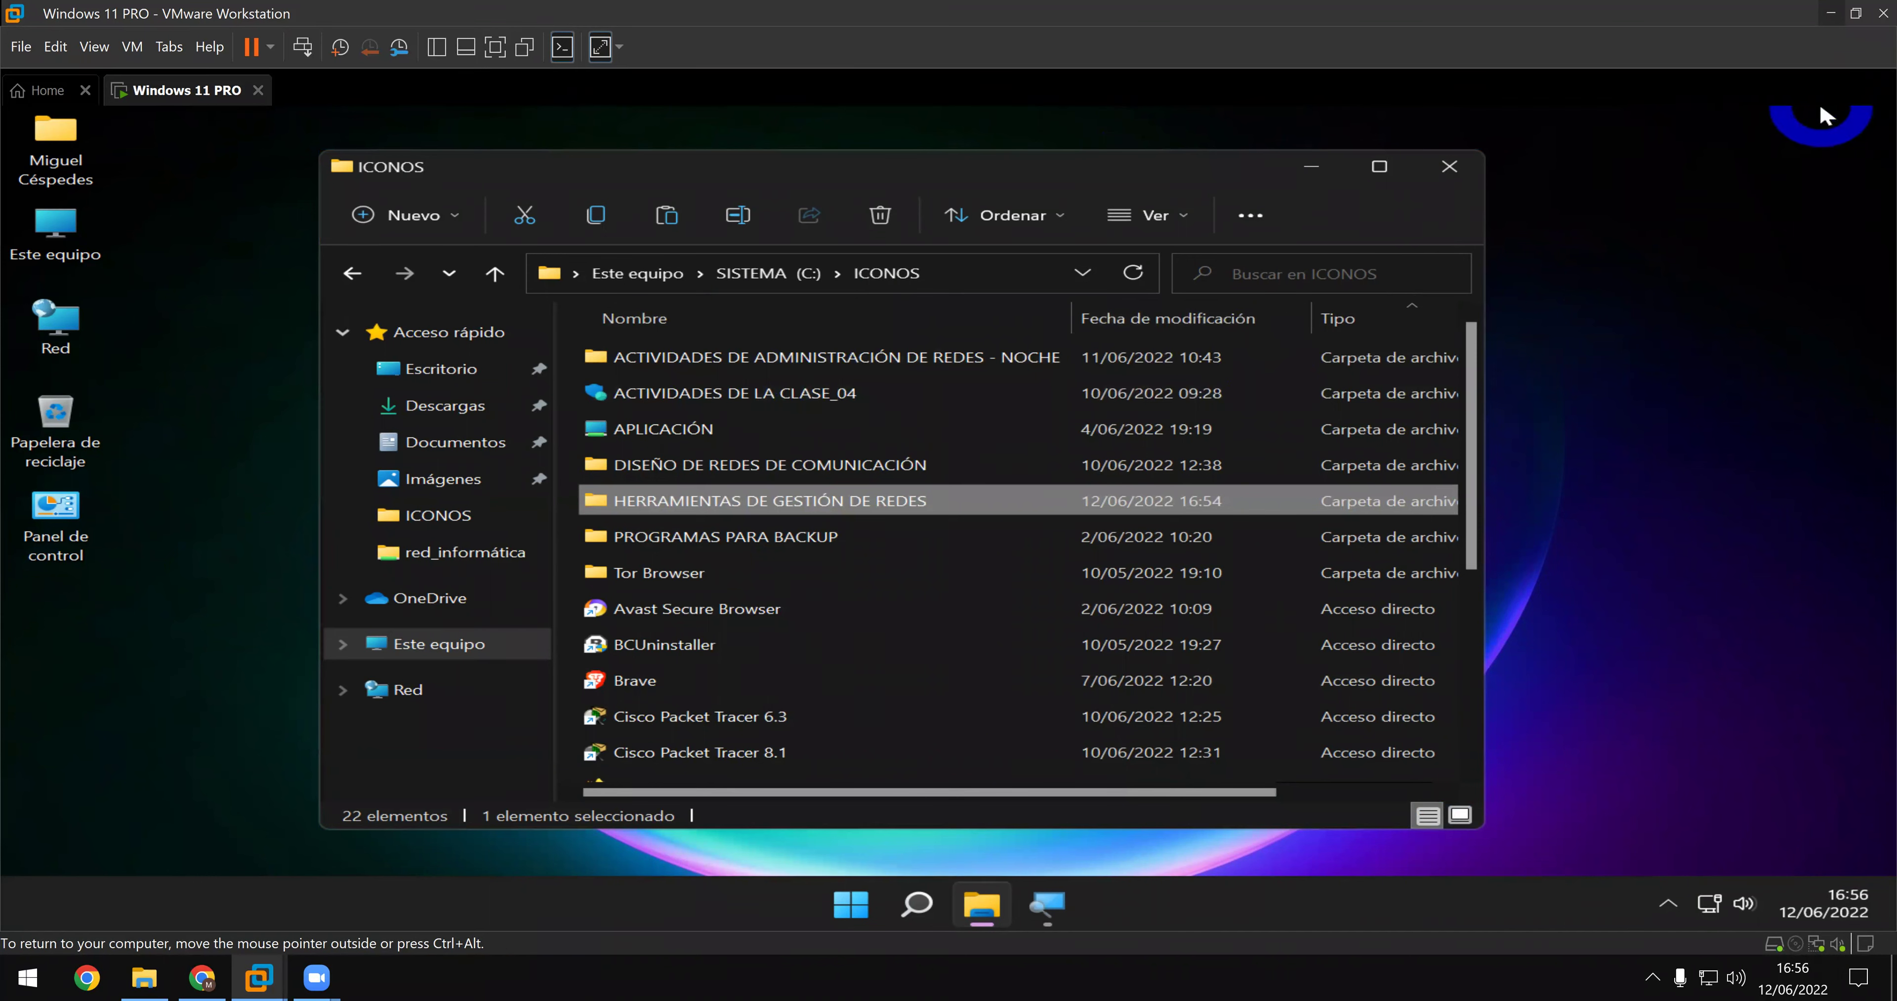
{"action": "key", "text": "ctrl+alt"}
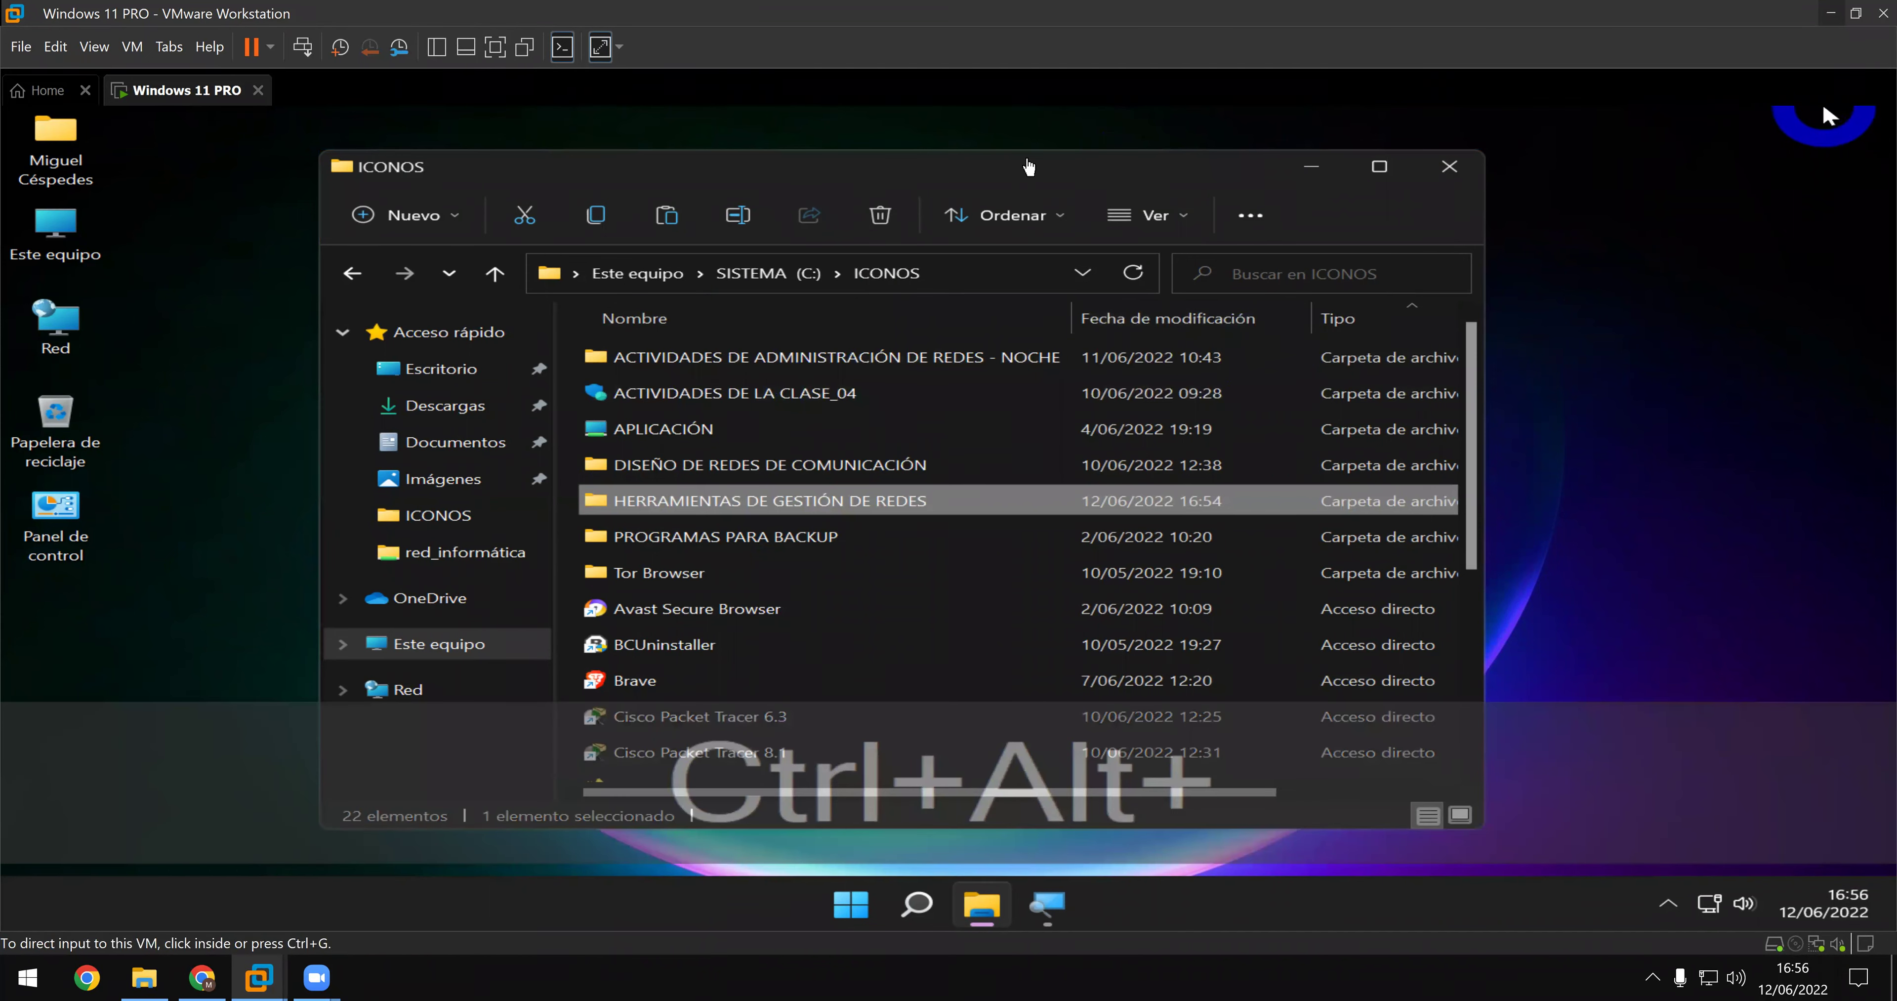
{"action": "left_click", "coordinate": [1855, 13]}
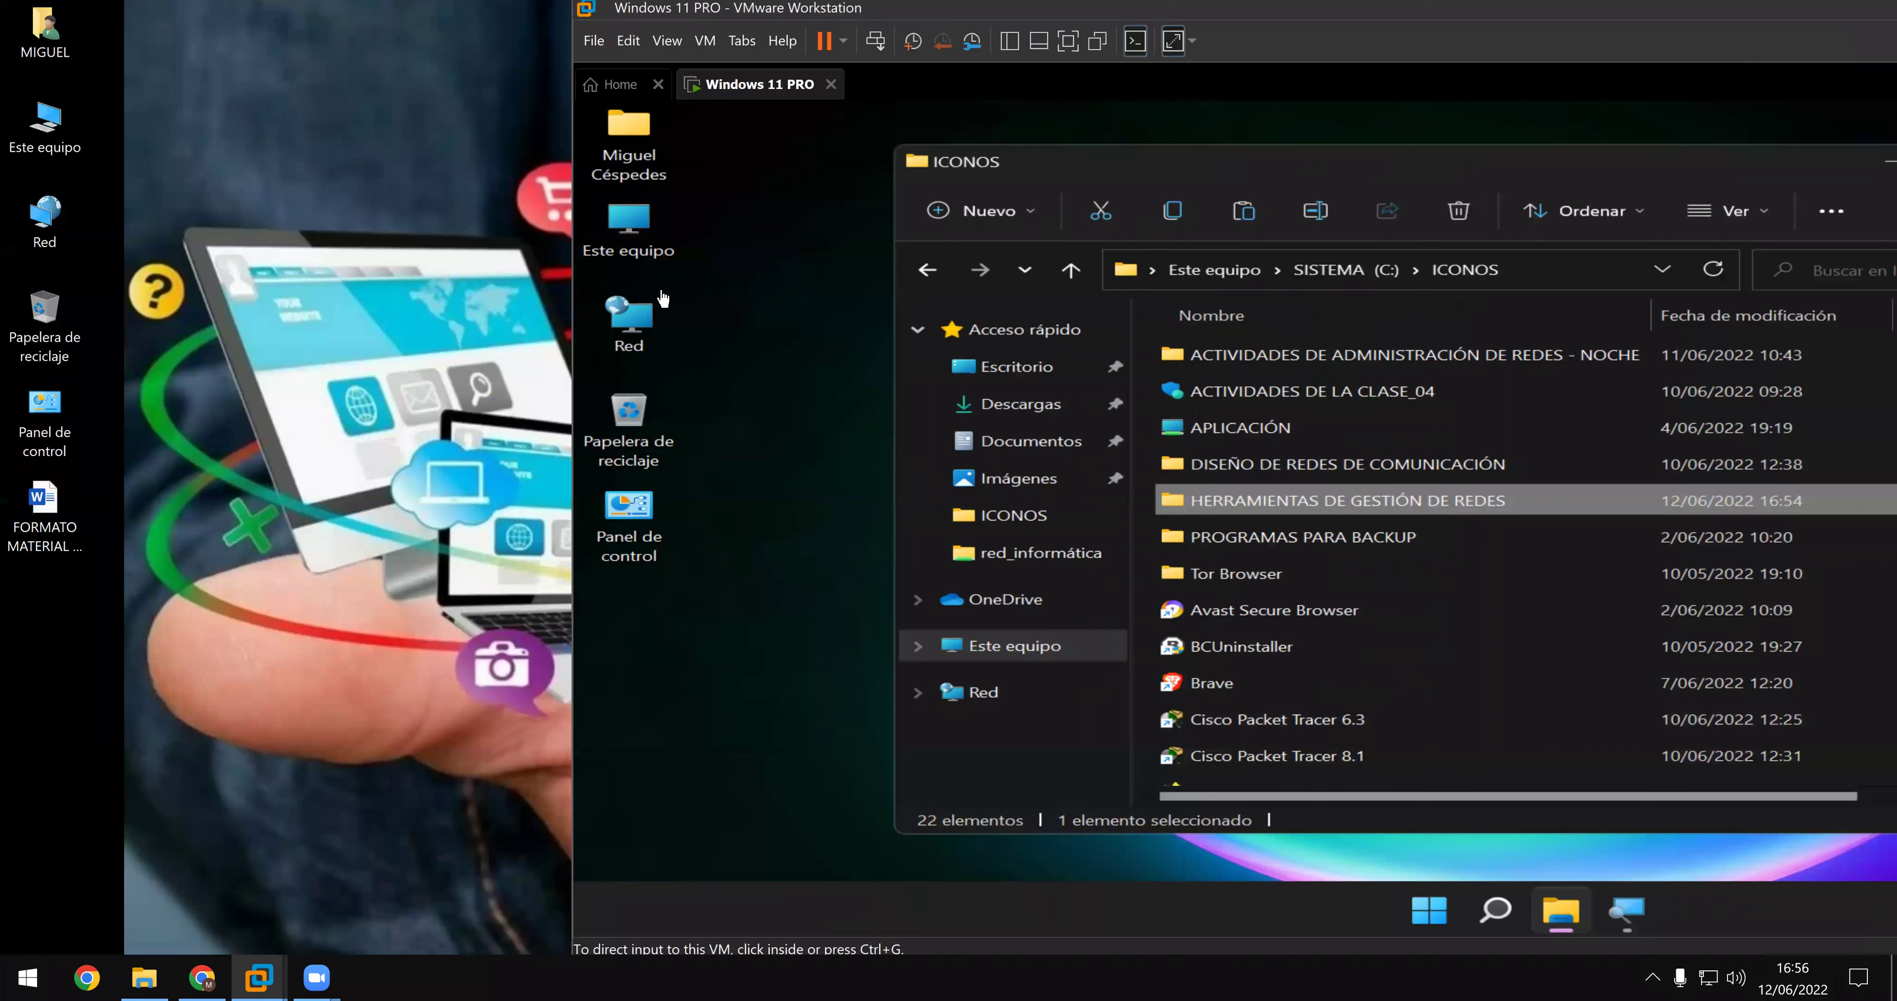
{"action": "right_click", "coordinate": [326, 305]}
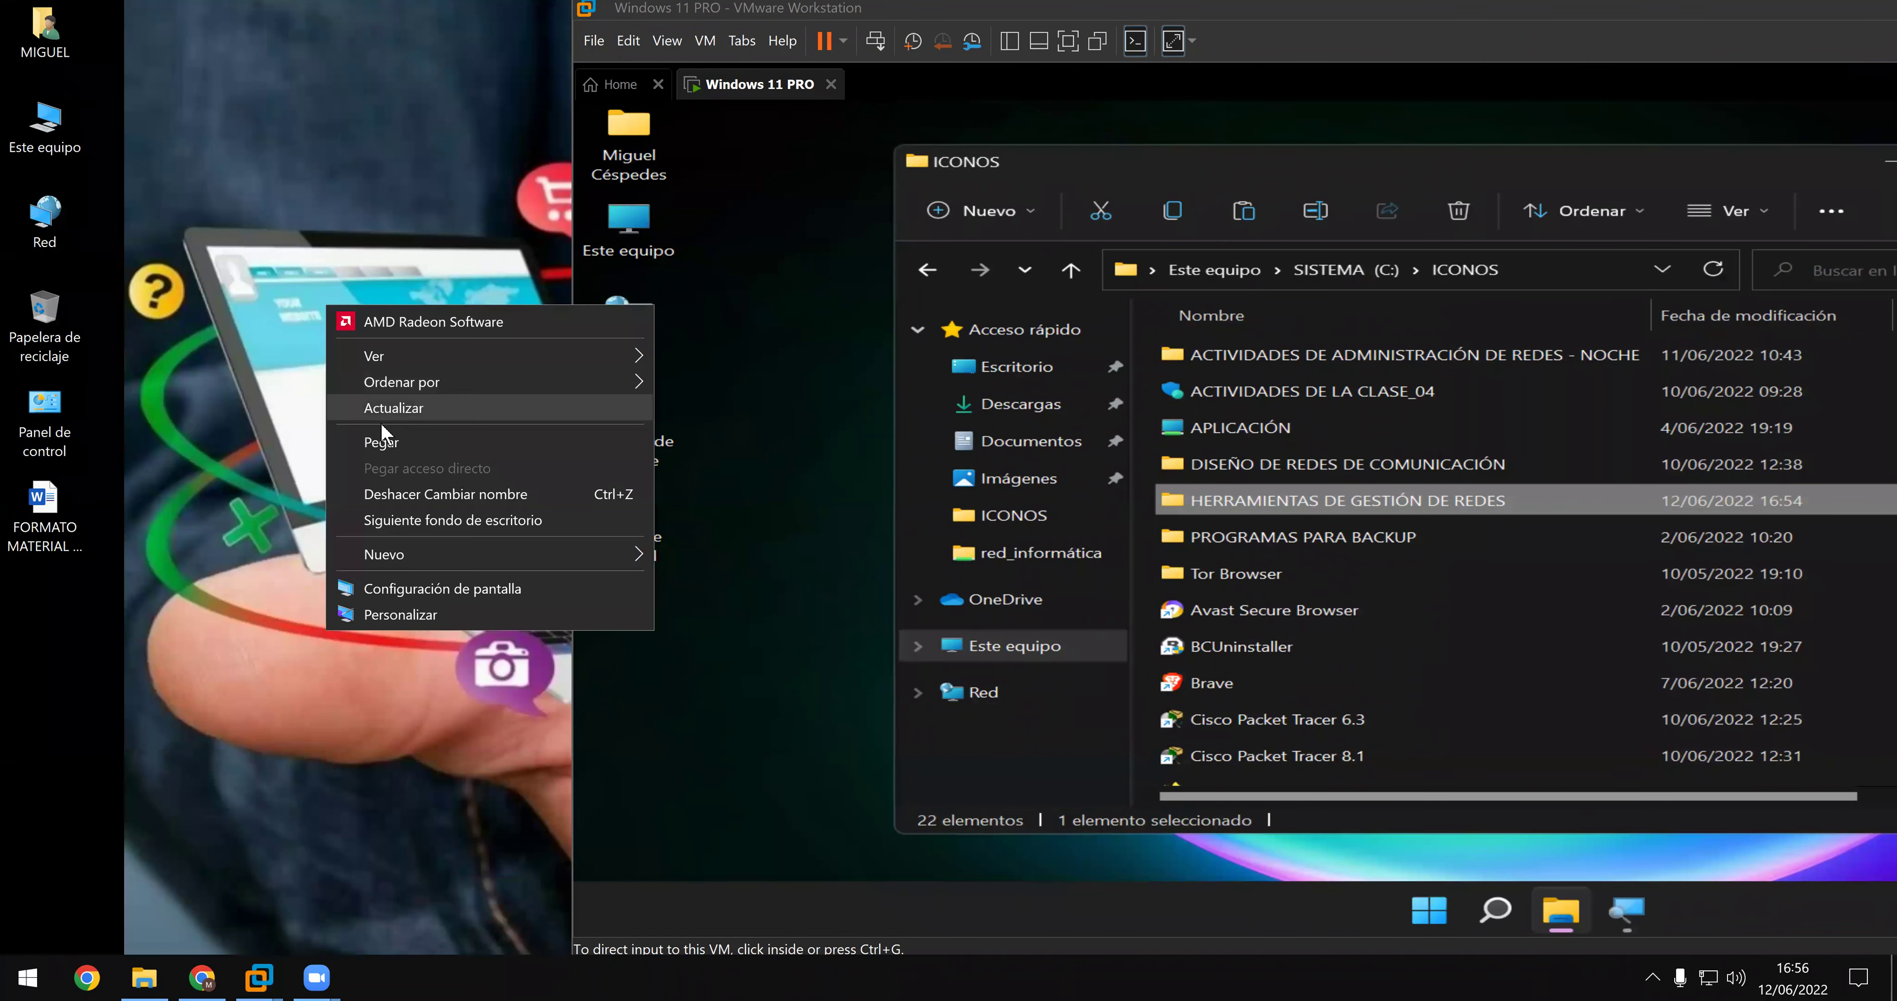
{"action": "left_click", "coordinate": [379, 441]}
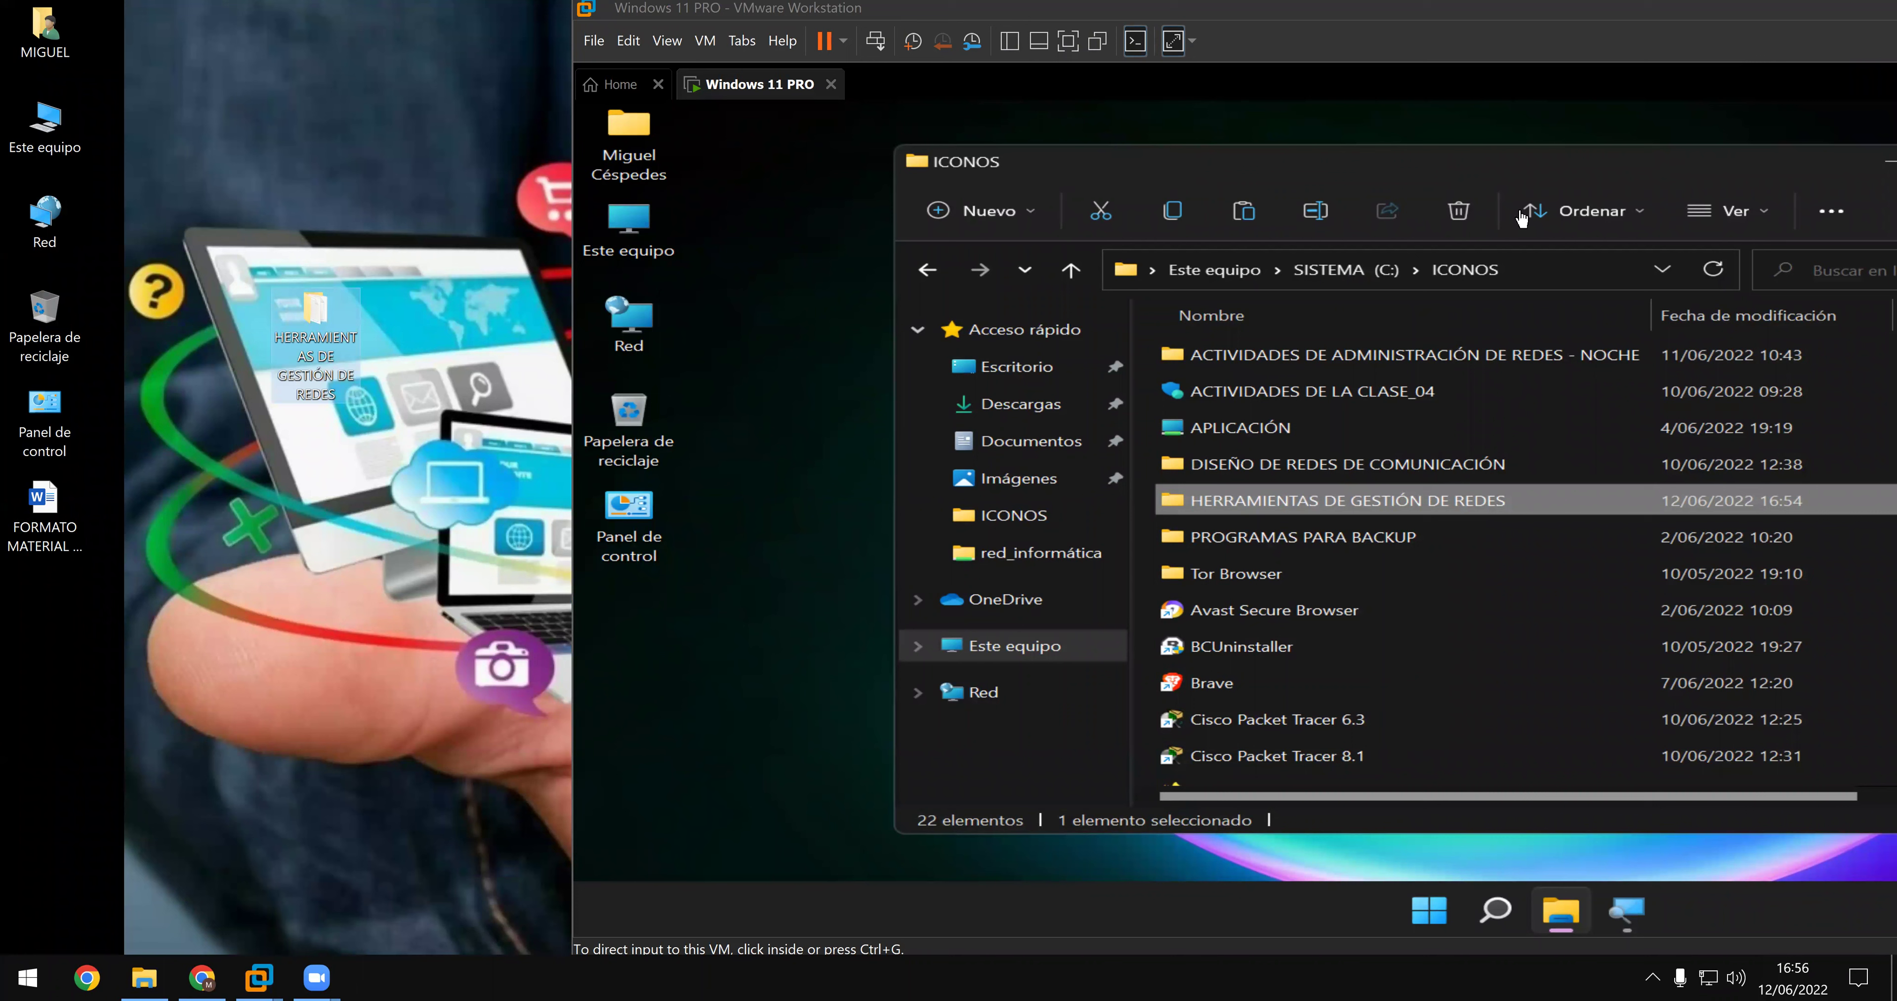
- Return to the maximized virtual machine, close its ICONOS window and shut down Windows 11
{"action": "left_click", "coordinate": [1673, 25]}
{"action": "double_click", "coordinate": [1674, 25]}
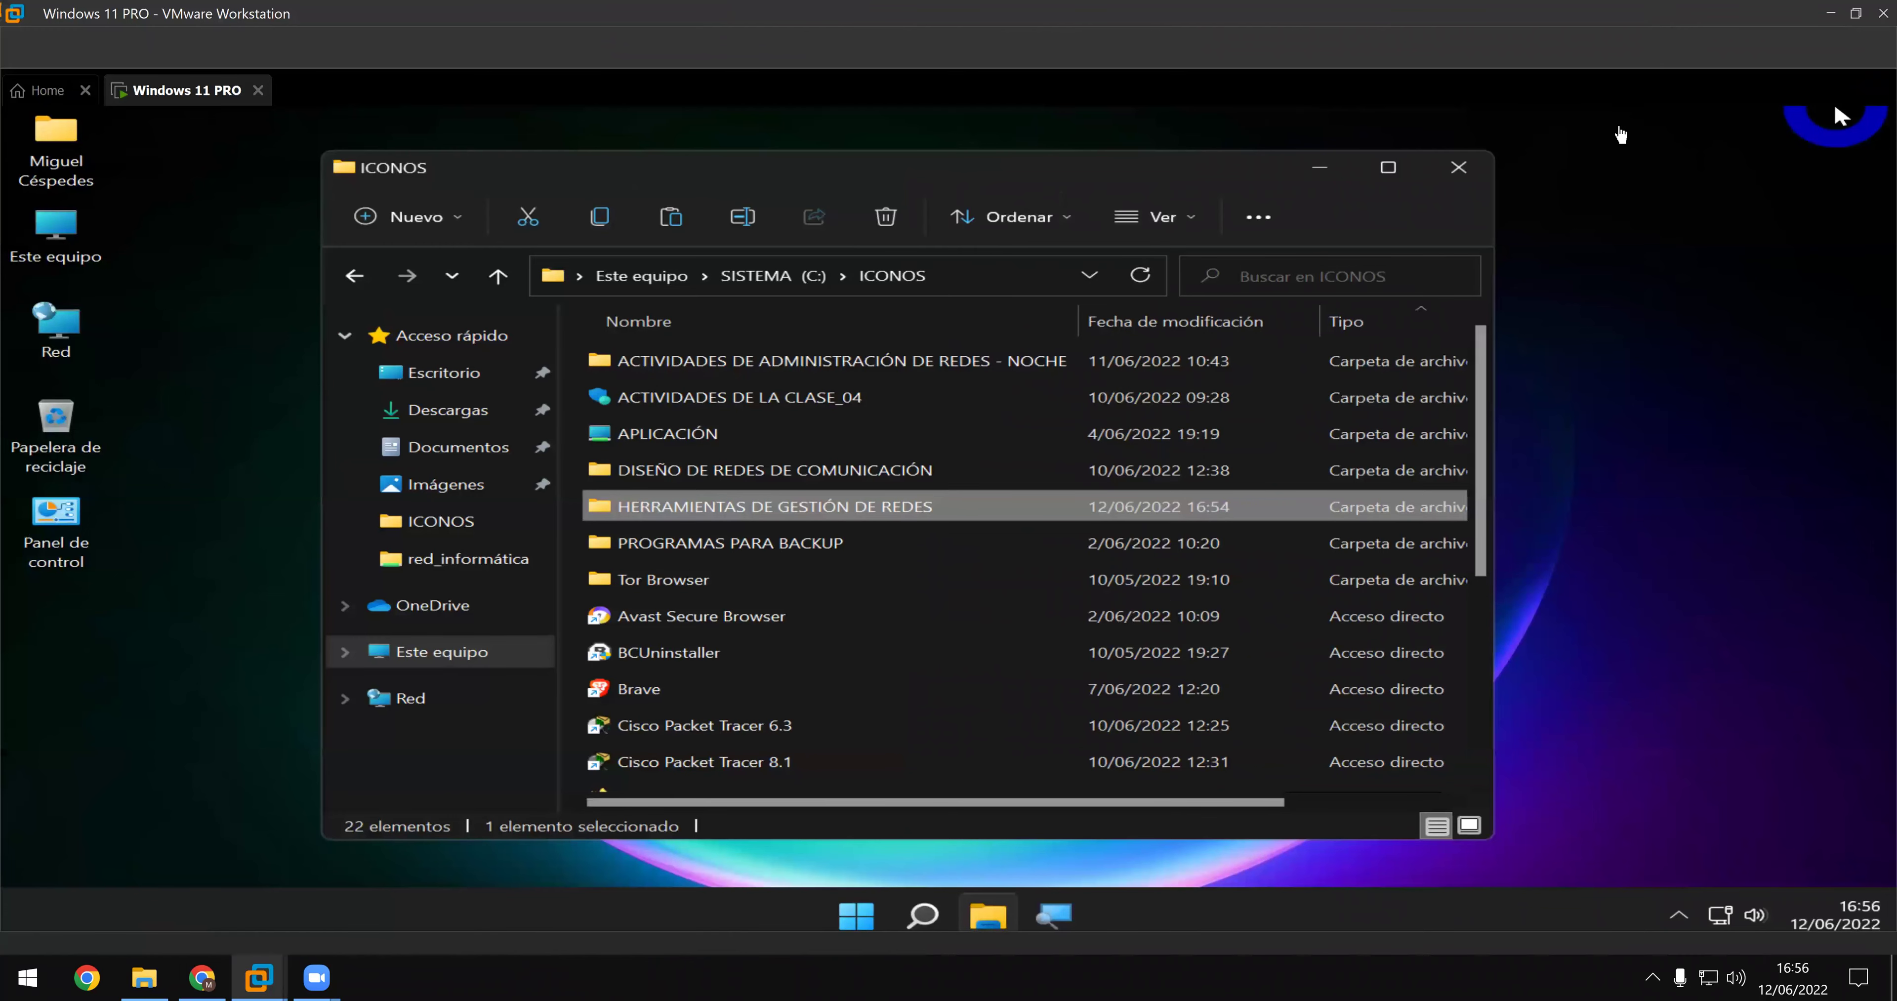
{"action": "left_click_drag", "start_coordinate": [869, 167], "coordinate": [488, 218]}
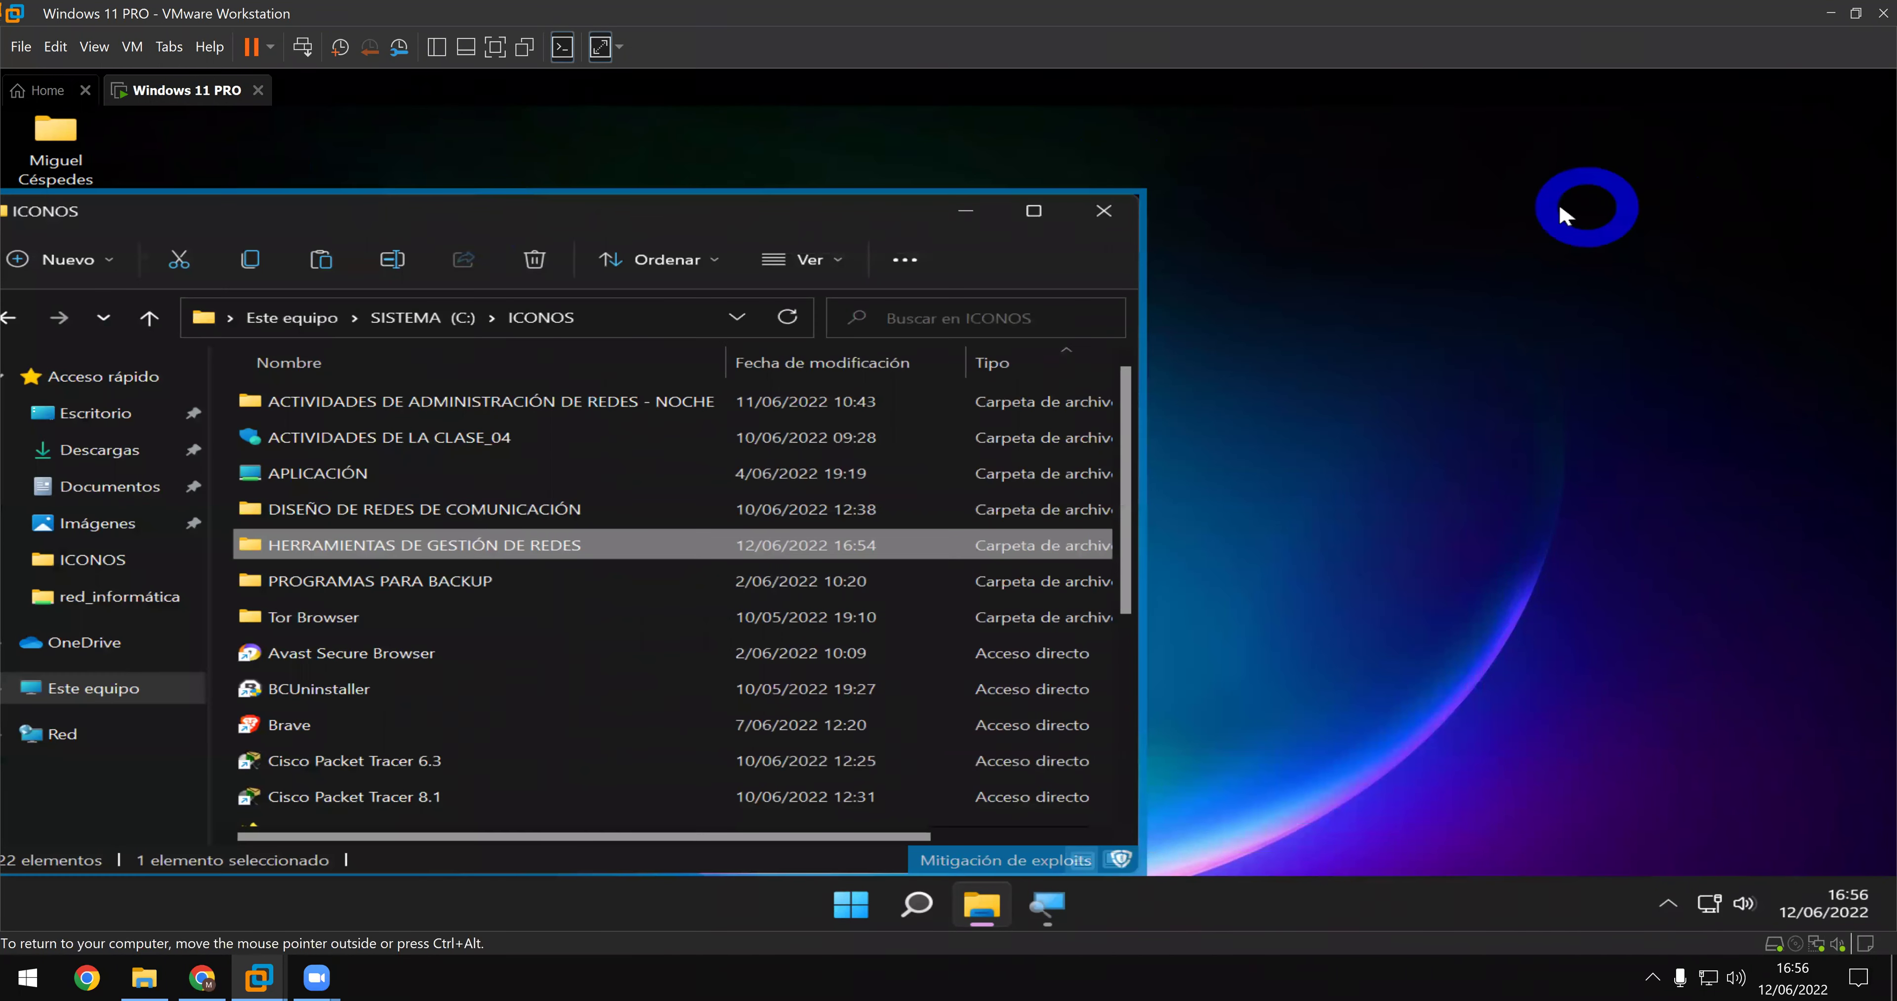
{"action": "left_click", "coordinate": [1081, 215]}
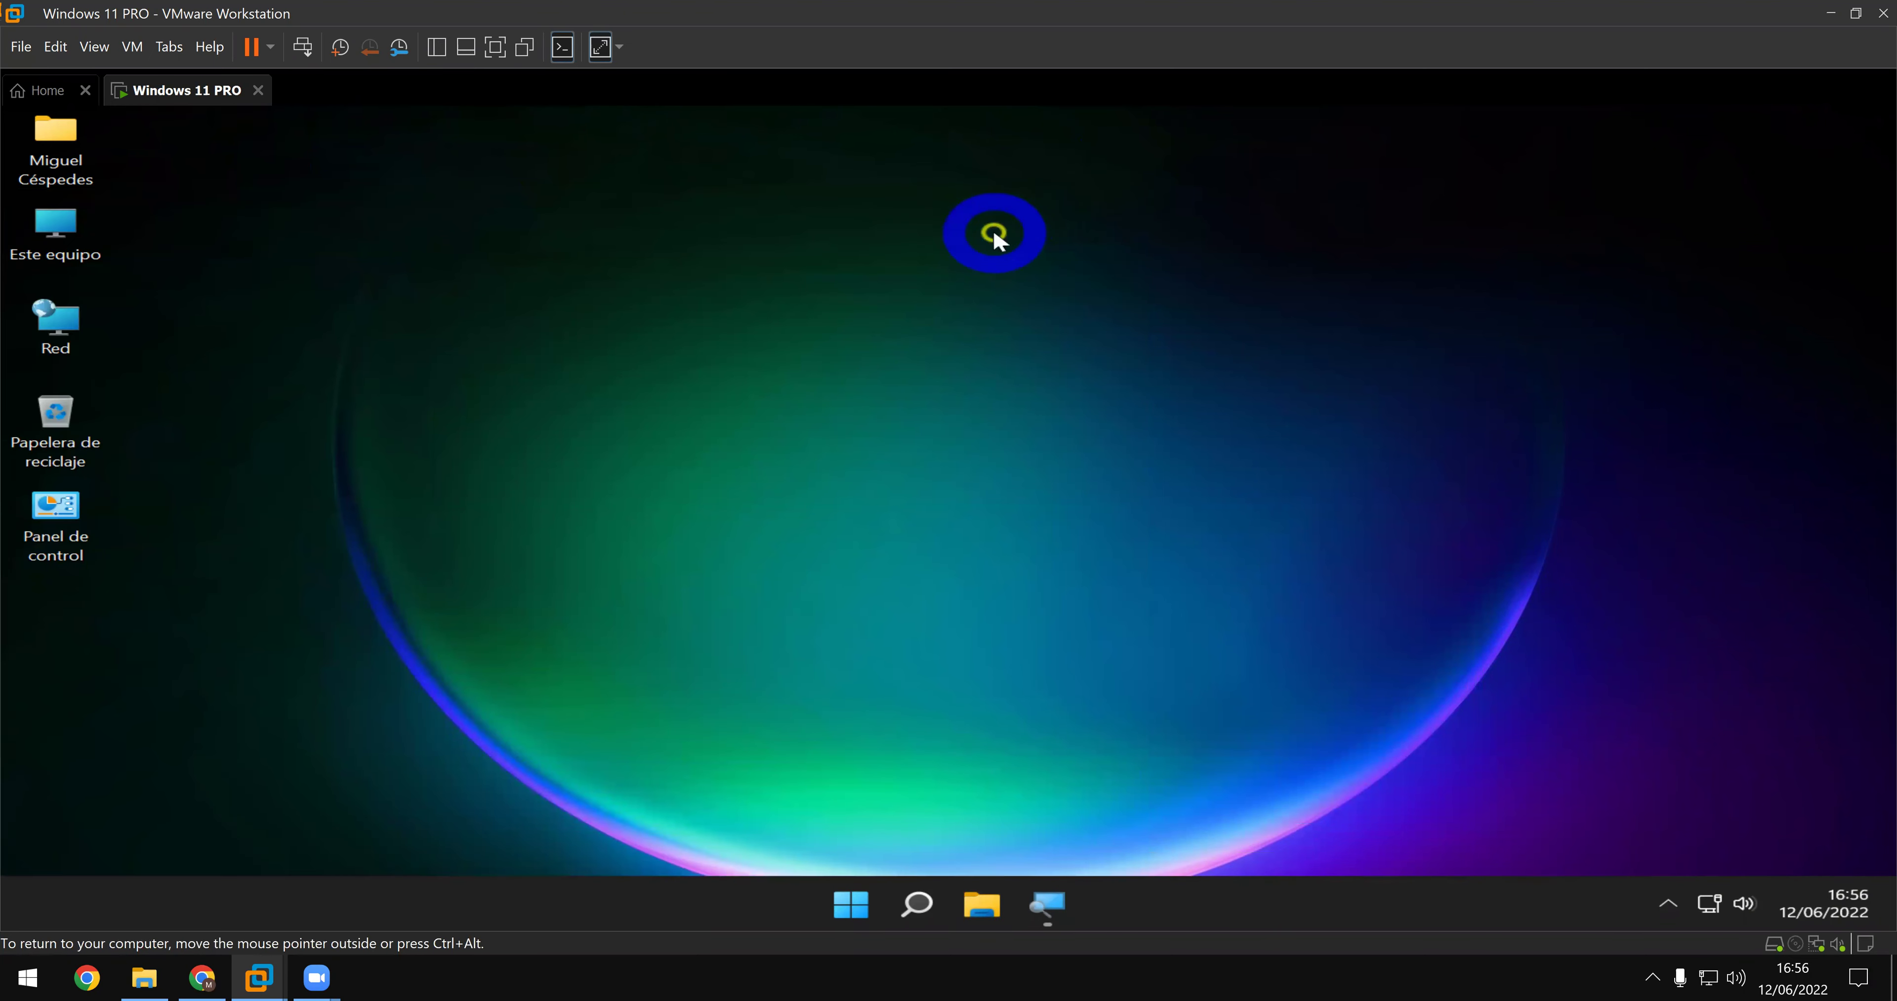
{"action": "left_click", "coordinate": [850, 904]}
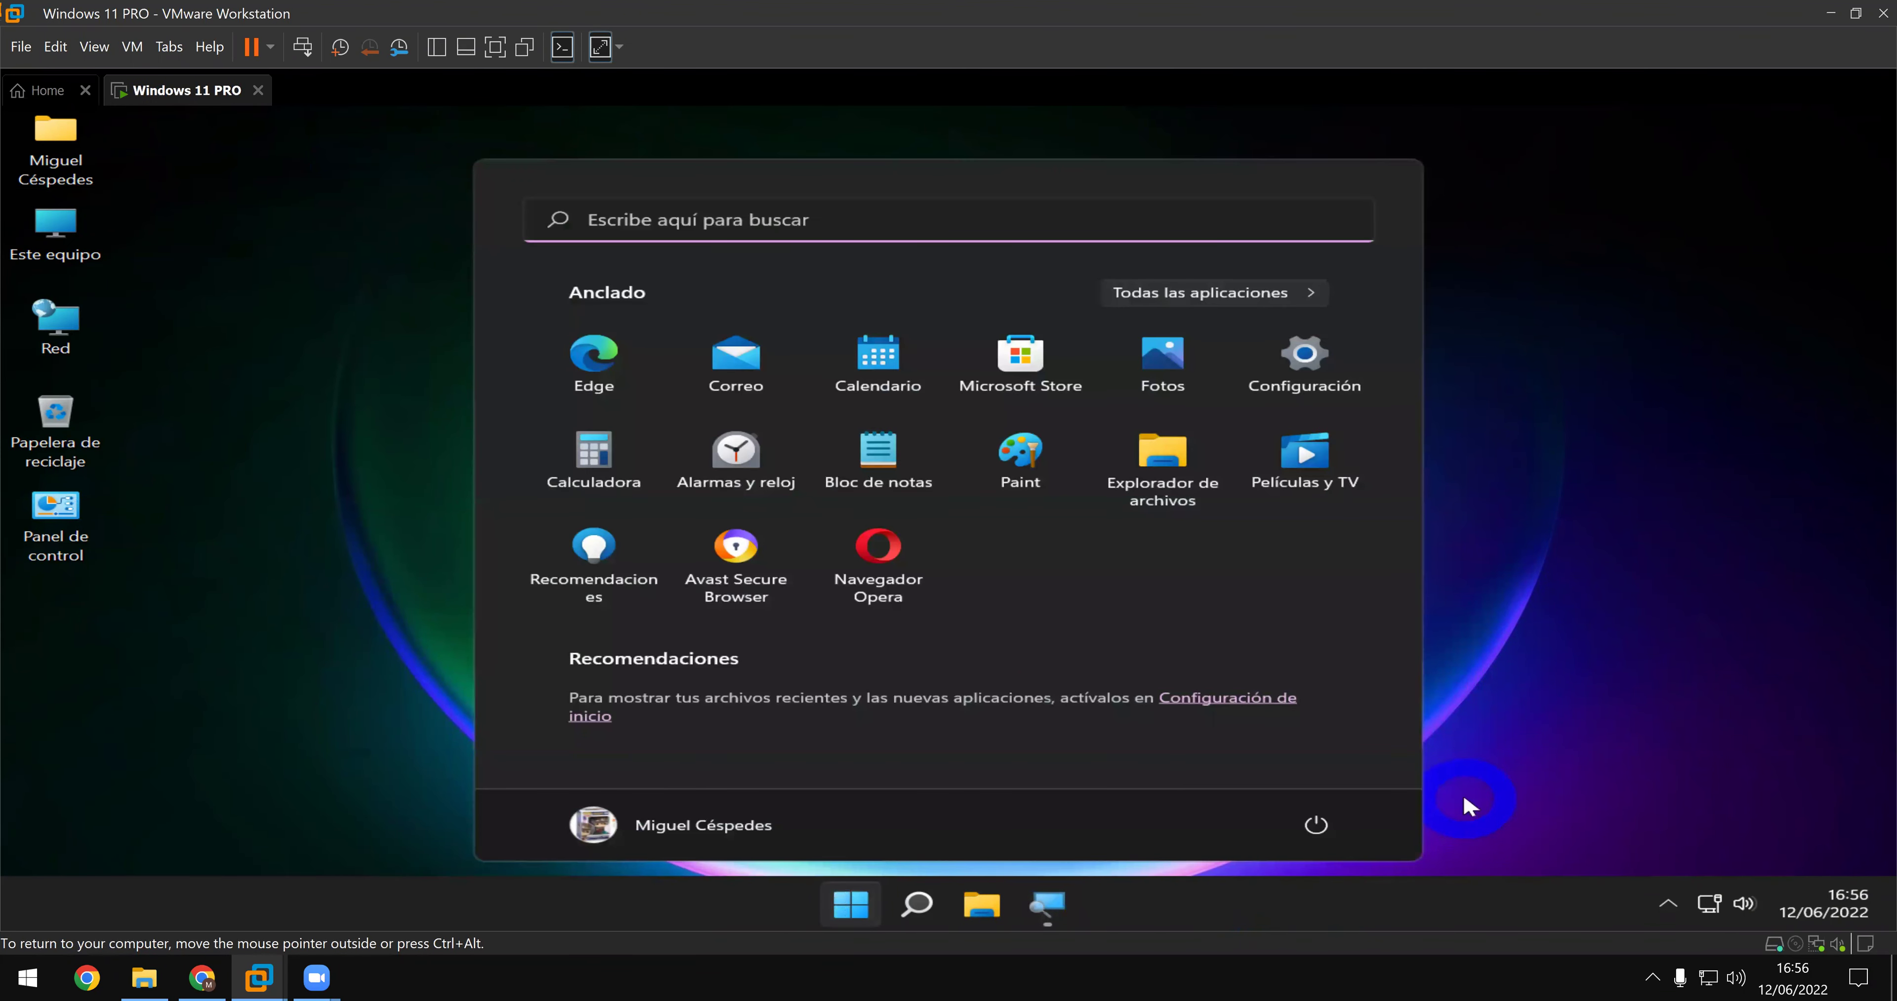
{"action": "left_click", "coordinate": [1311, 827]}
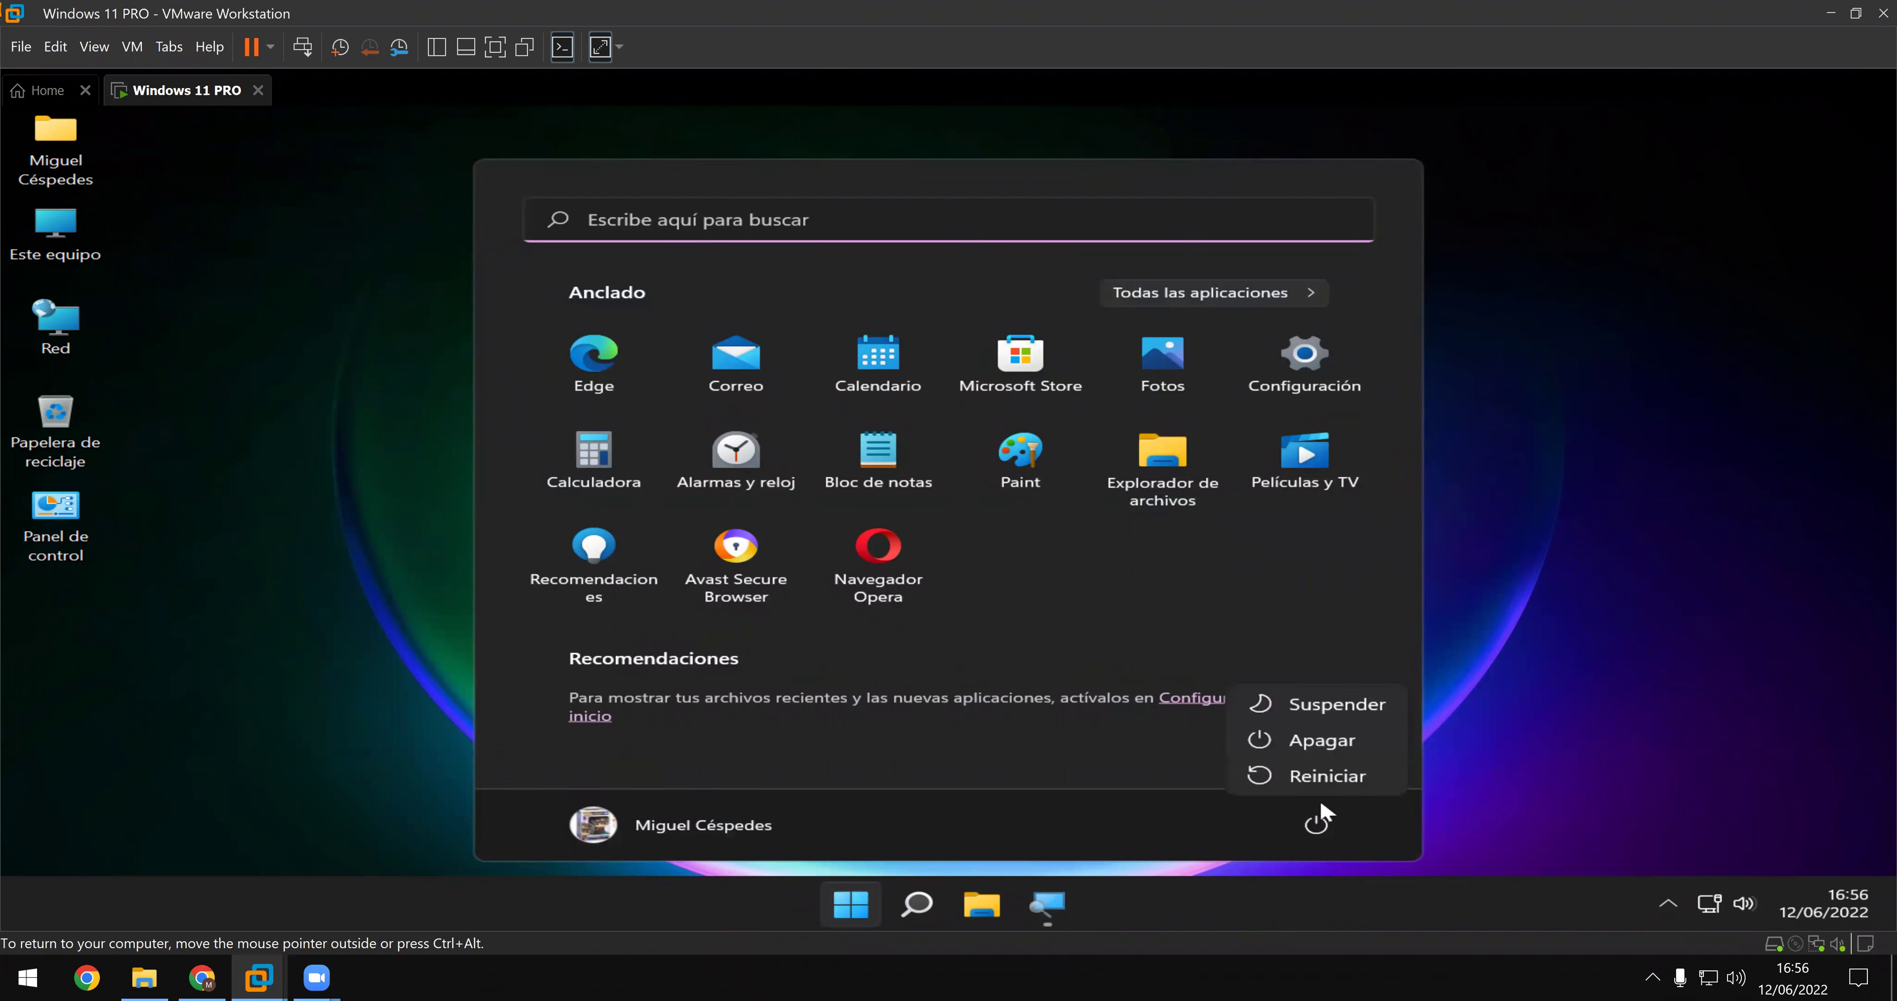
{"action": "left_click", "coordinate": [1229, 618]}
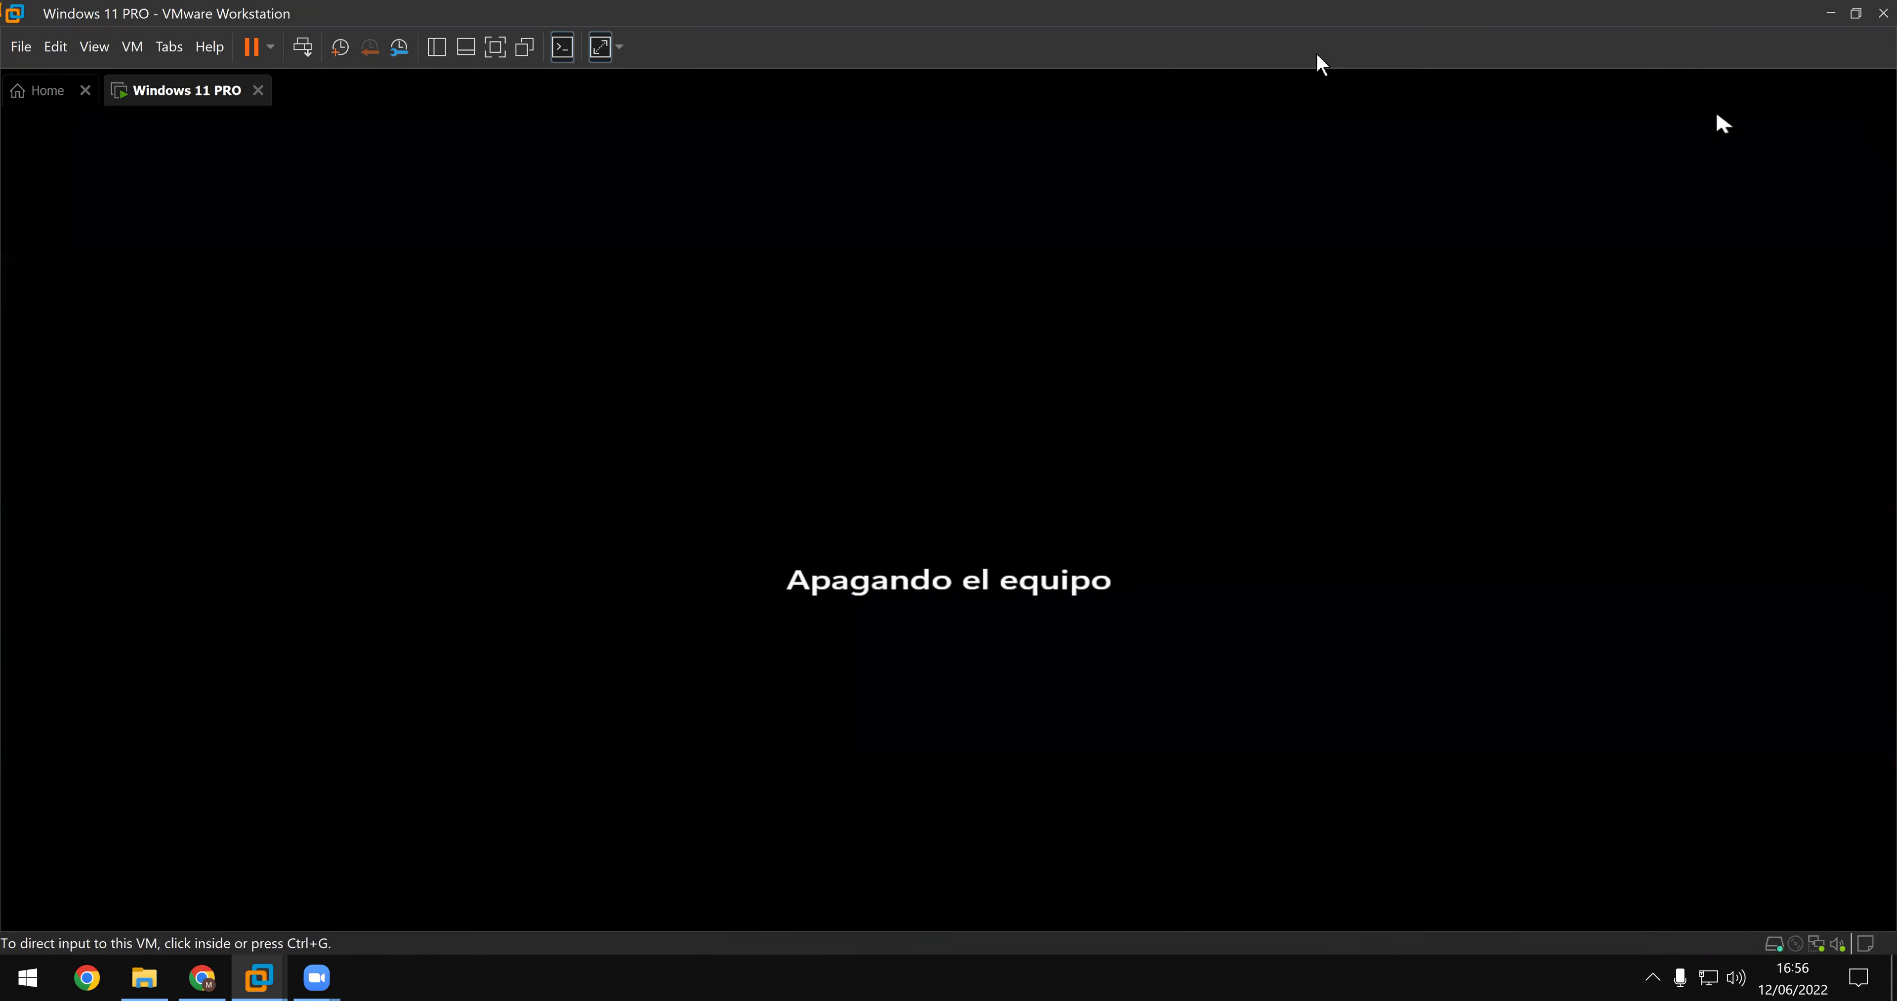
- Minimize VMware Workstation and place the HERRAMIENTAS DE GESTIÓN DE REDES folder below the FORMATO MATERIAL document on the host desktop
{"action": "left_click", "coordinate": [1829, 13]}
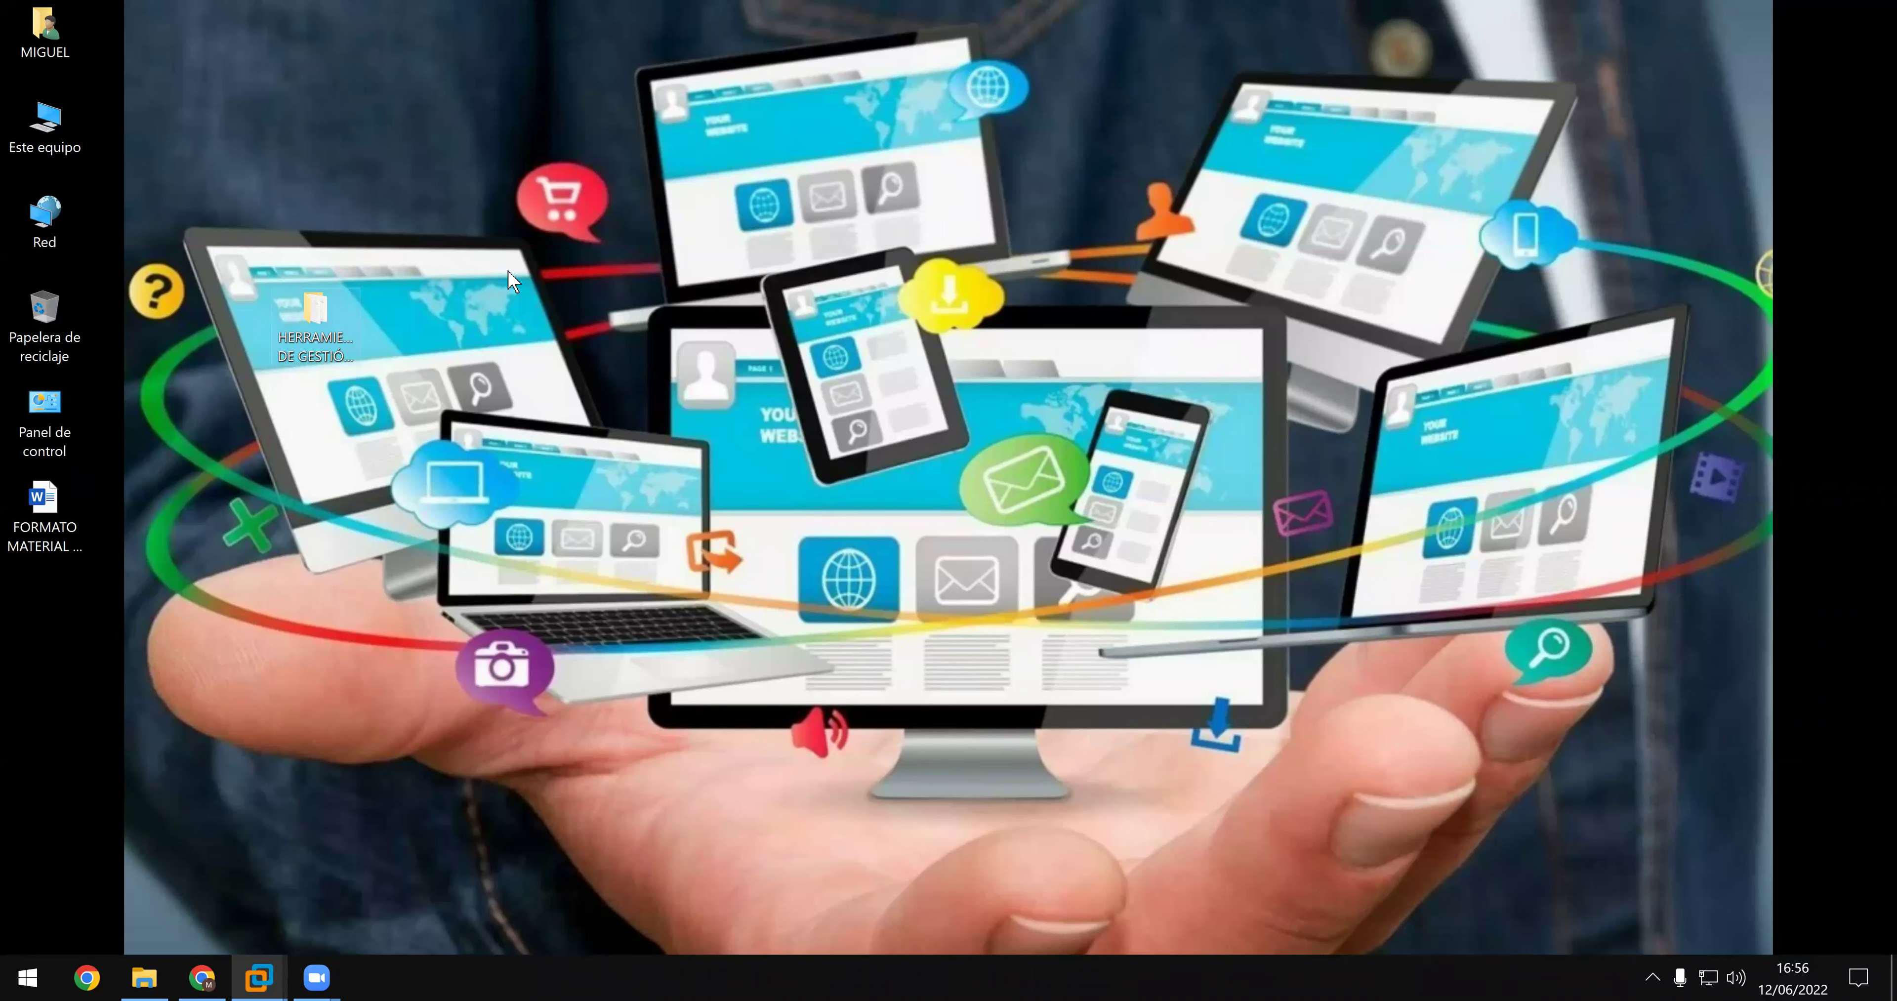
{"action": "left_click_drag", "start_coordinate": [343, 316], "coordinate": [130, 551]}
{"action": "left_click_drag", "start_coordinate": [91, 618], "coordinate": [94, 625]}
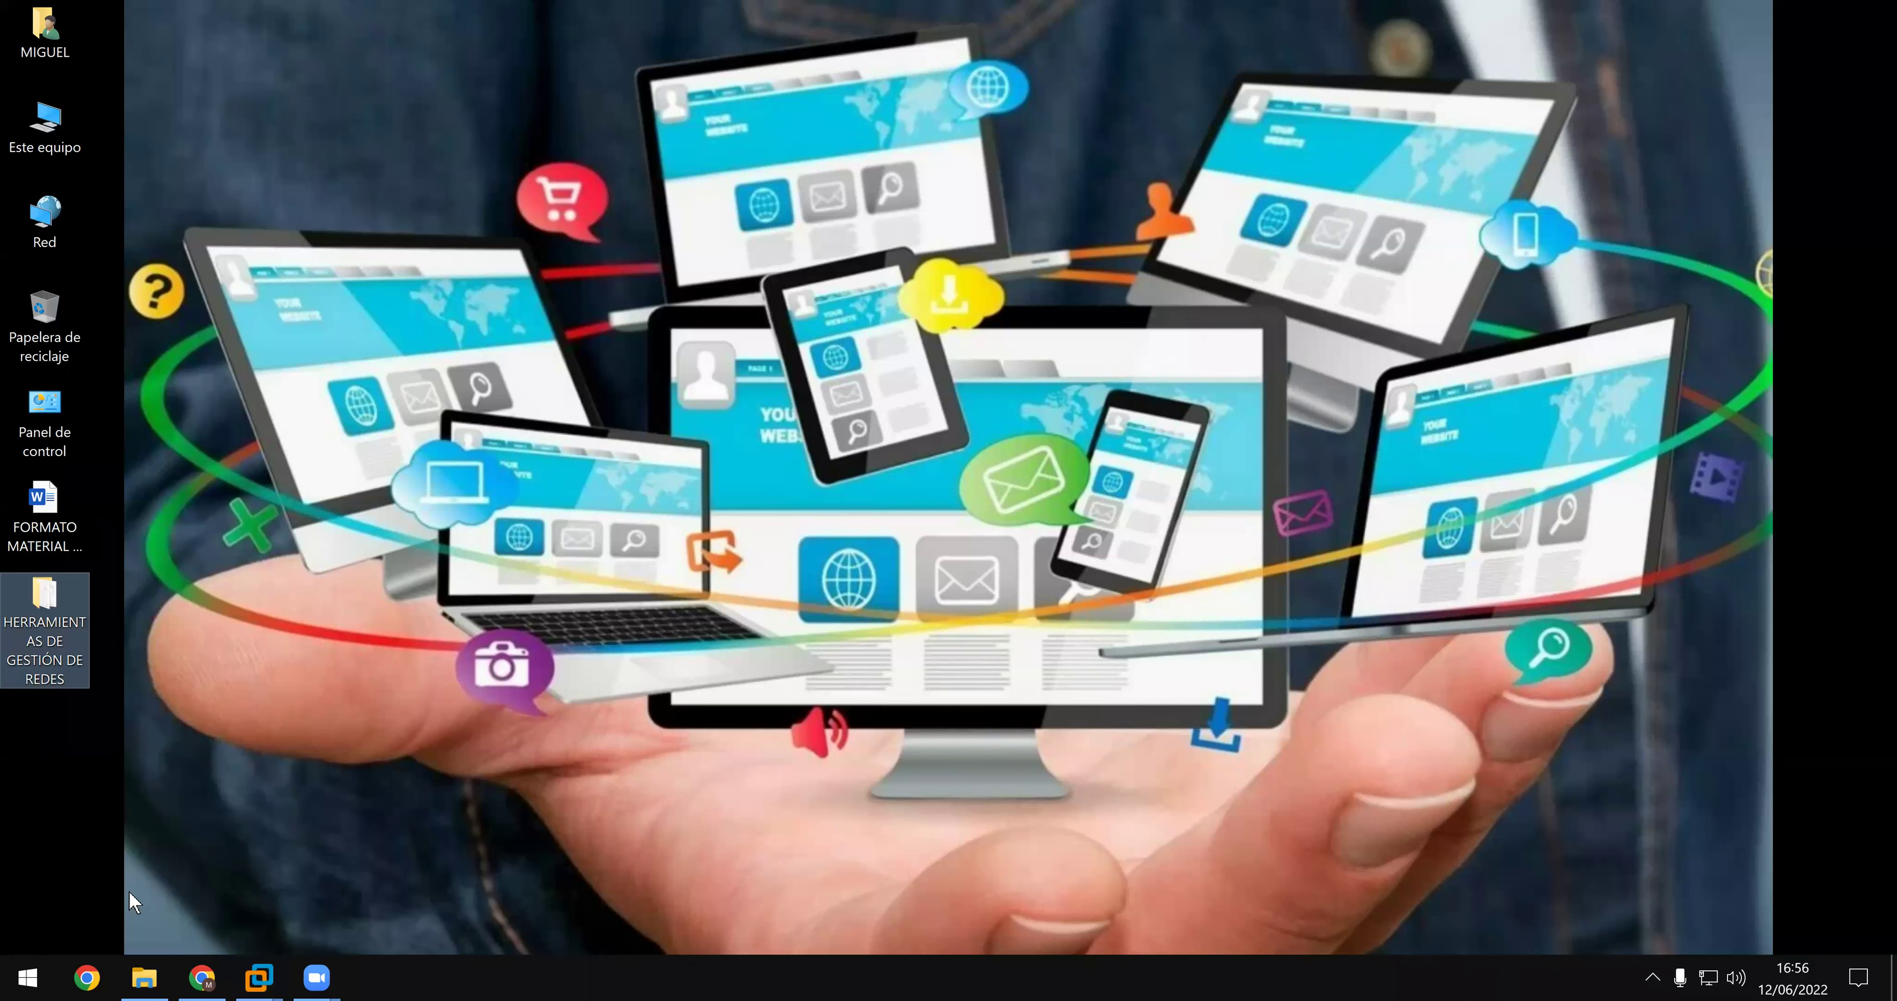
- Switch to Google Drive in Chrome and upload the HERRAMIENTAS DE GESTIÓN DE REDES folder from the desktop into CLASE_03
{"action": "mouse_move", "coordinate": [198, 979]}
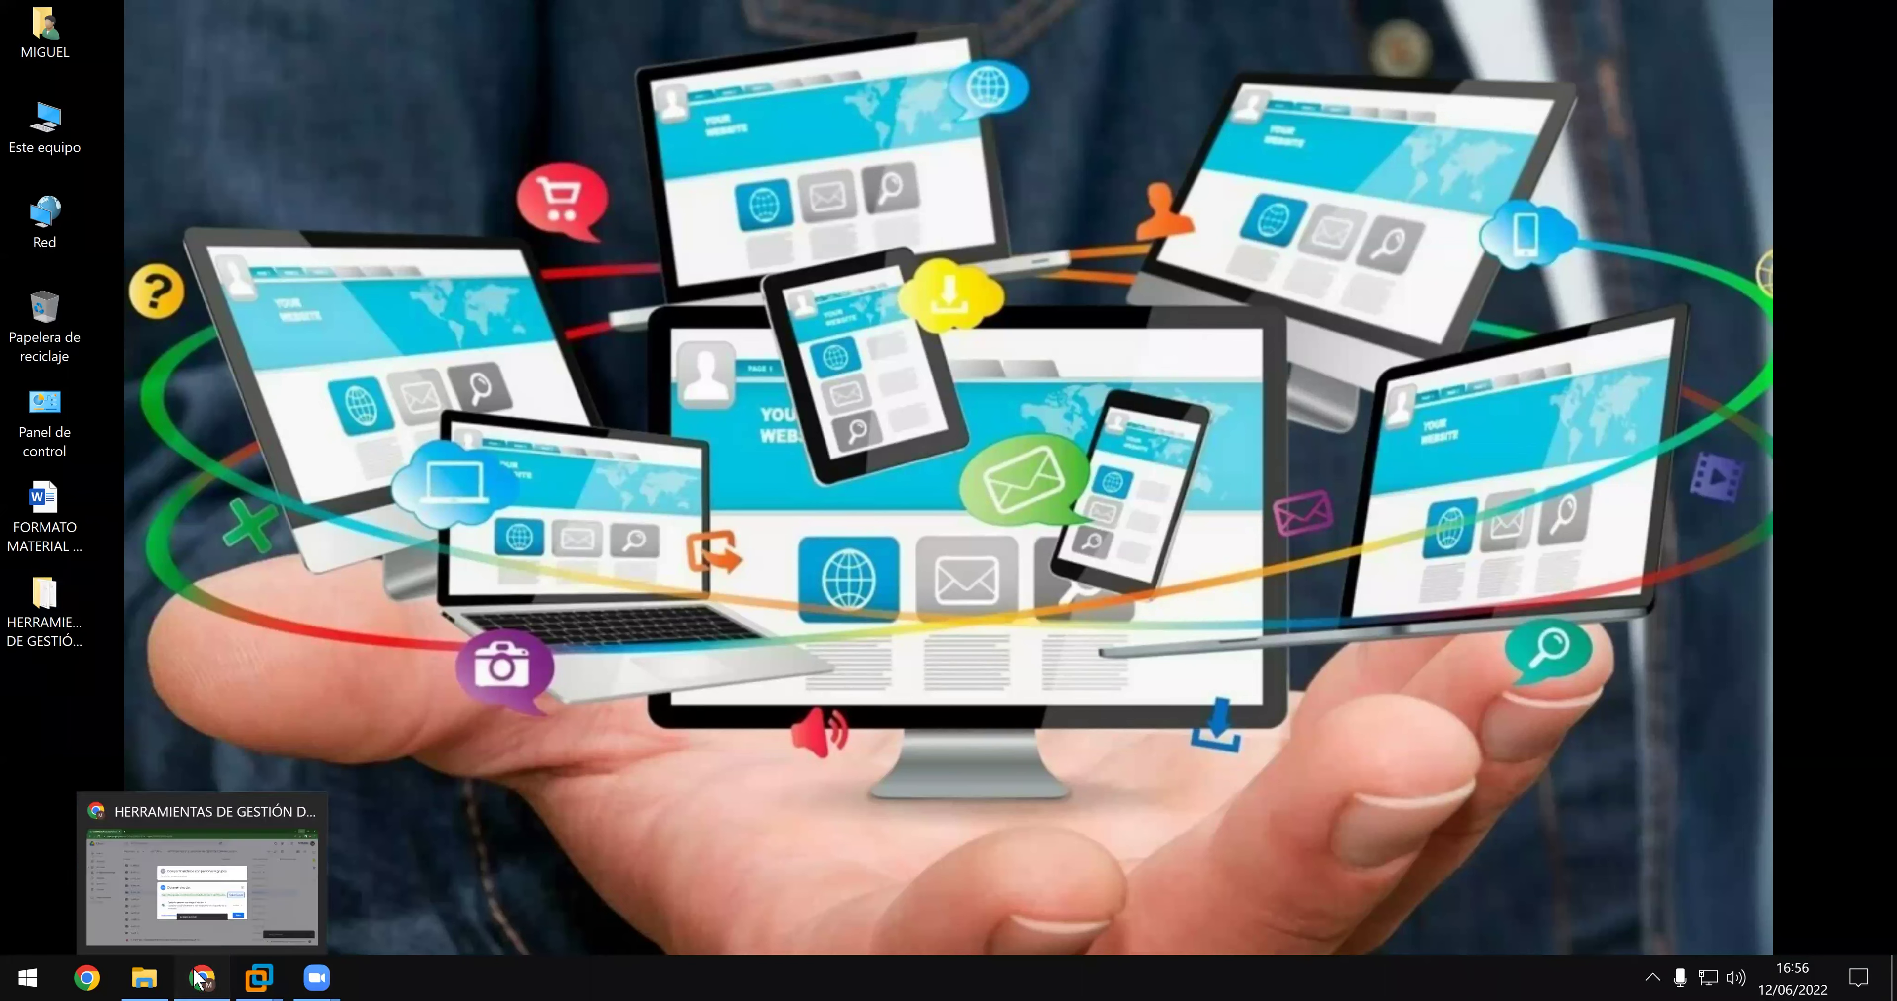
{"action": "left_click", "coordinate": [295, 846]}
{"action": "left_click", "coordinate": [1241, 704]}
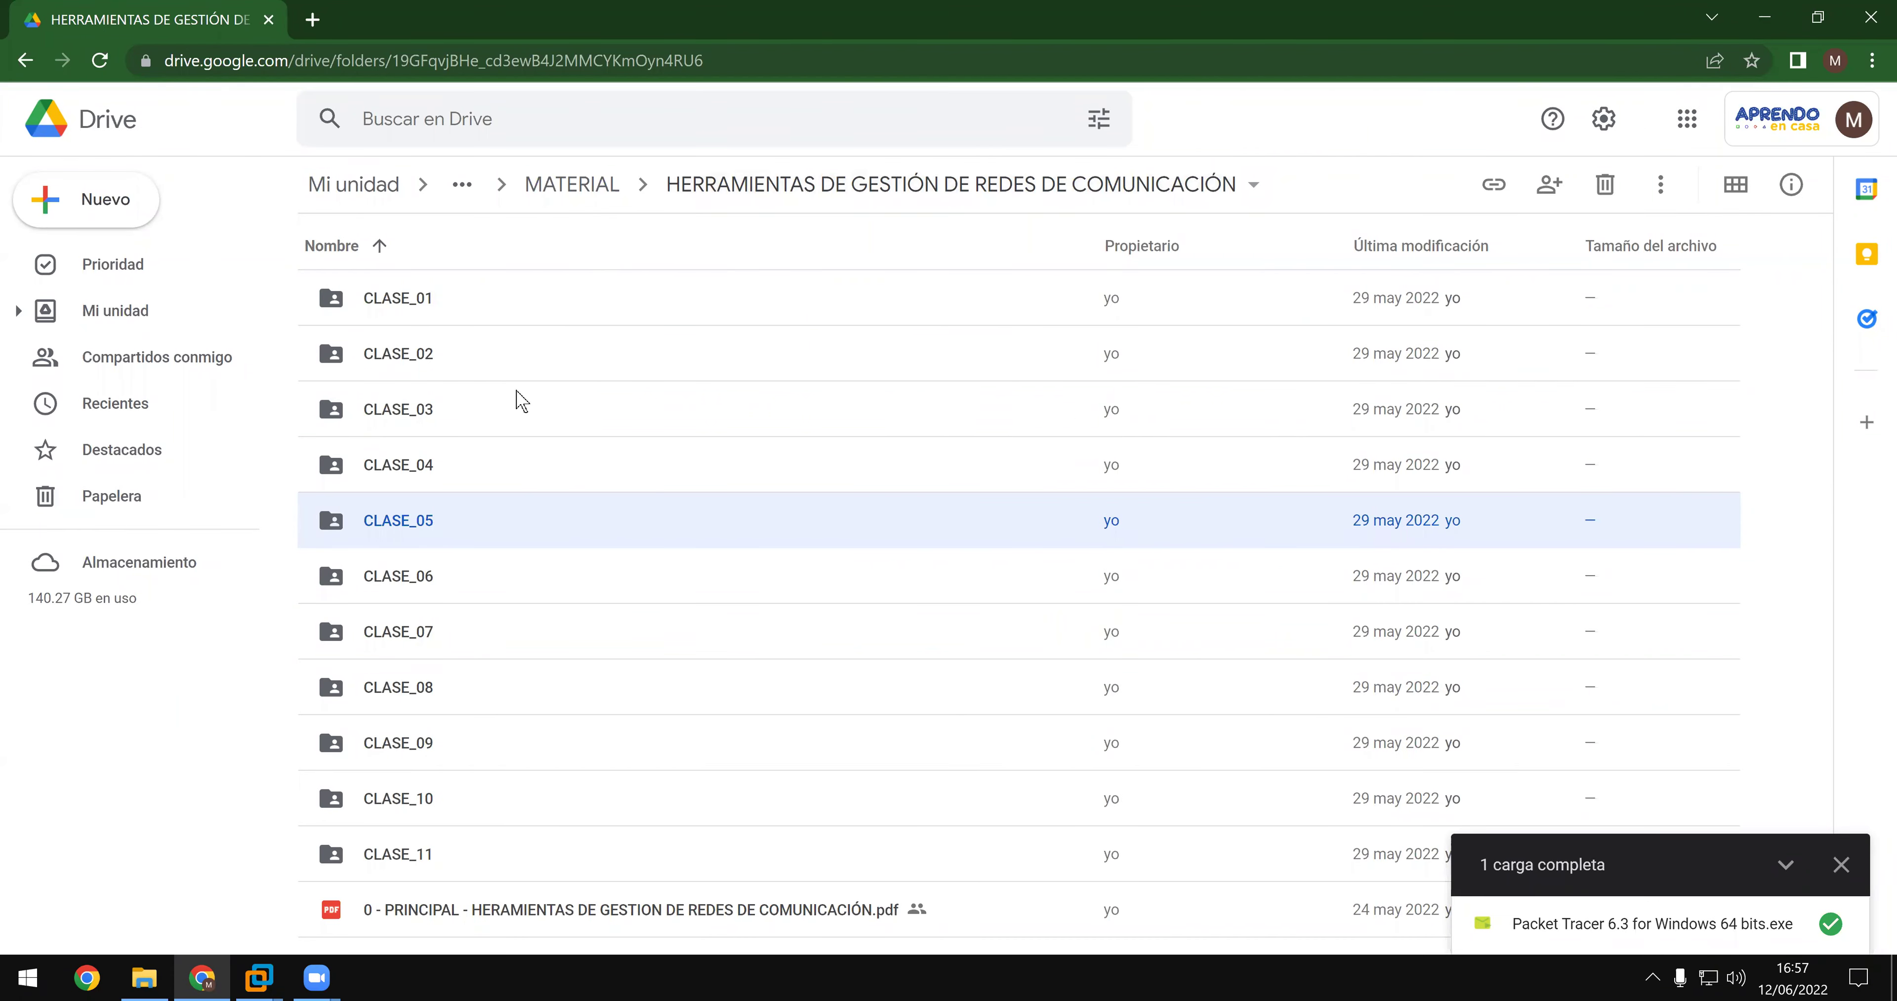
{"action": "double_click", "coordinate": [435, 410]}
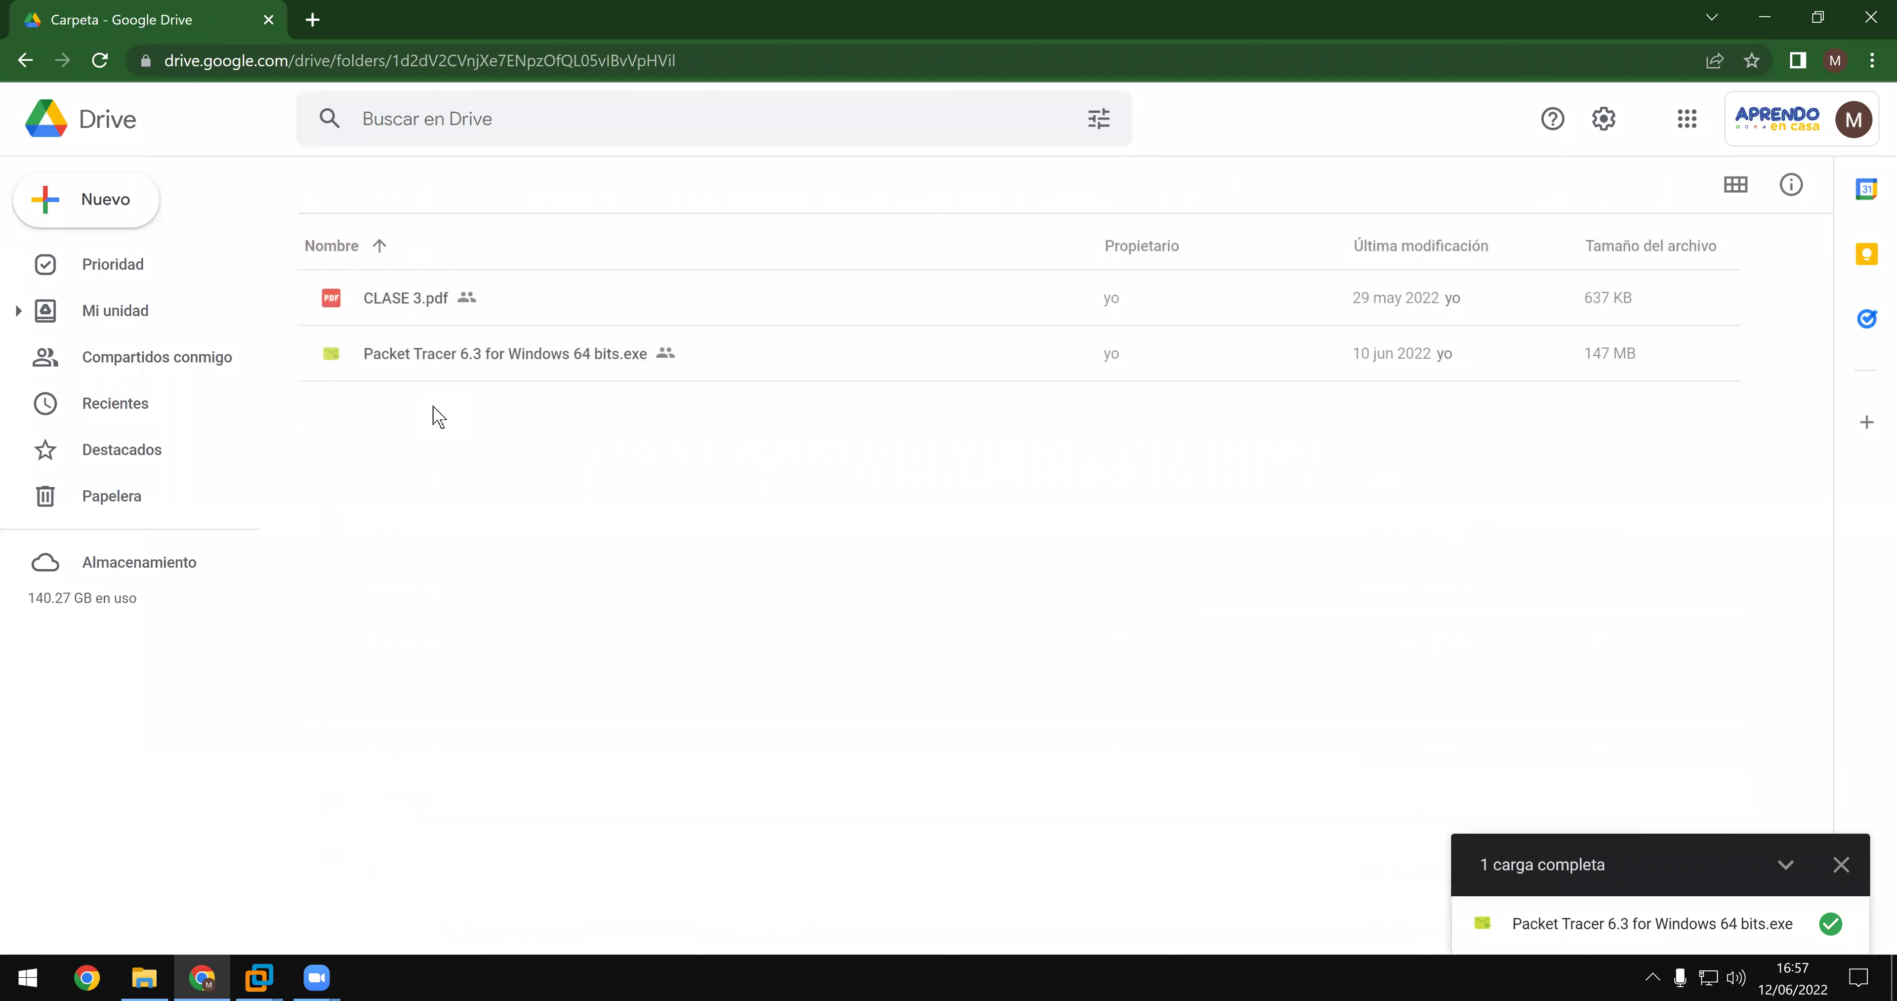
{"action": "double_click", "coordinate": [453, 30]}
{"action": "left_click_drag", "start_coordinate": [85, 585], "coordinate": [694, 548]}
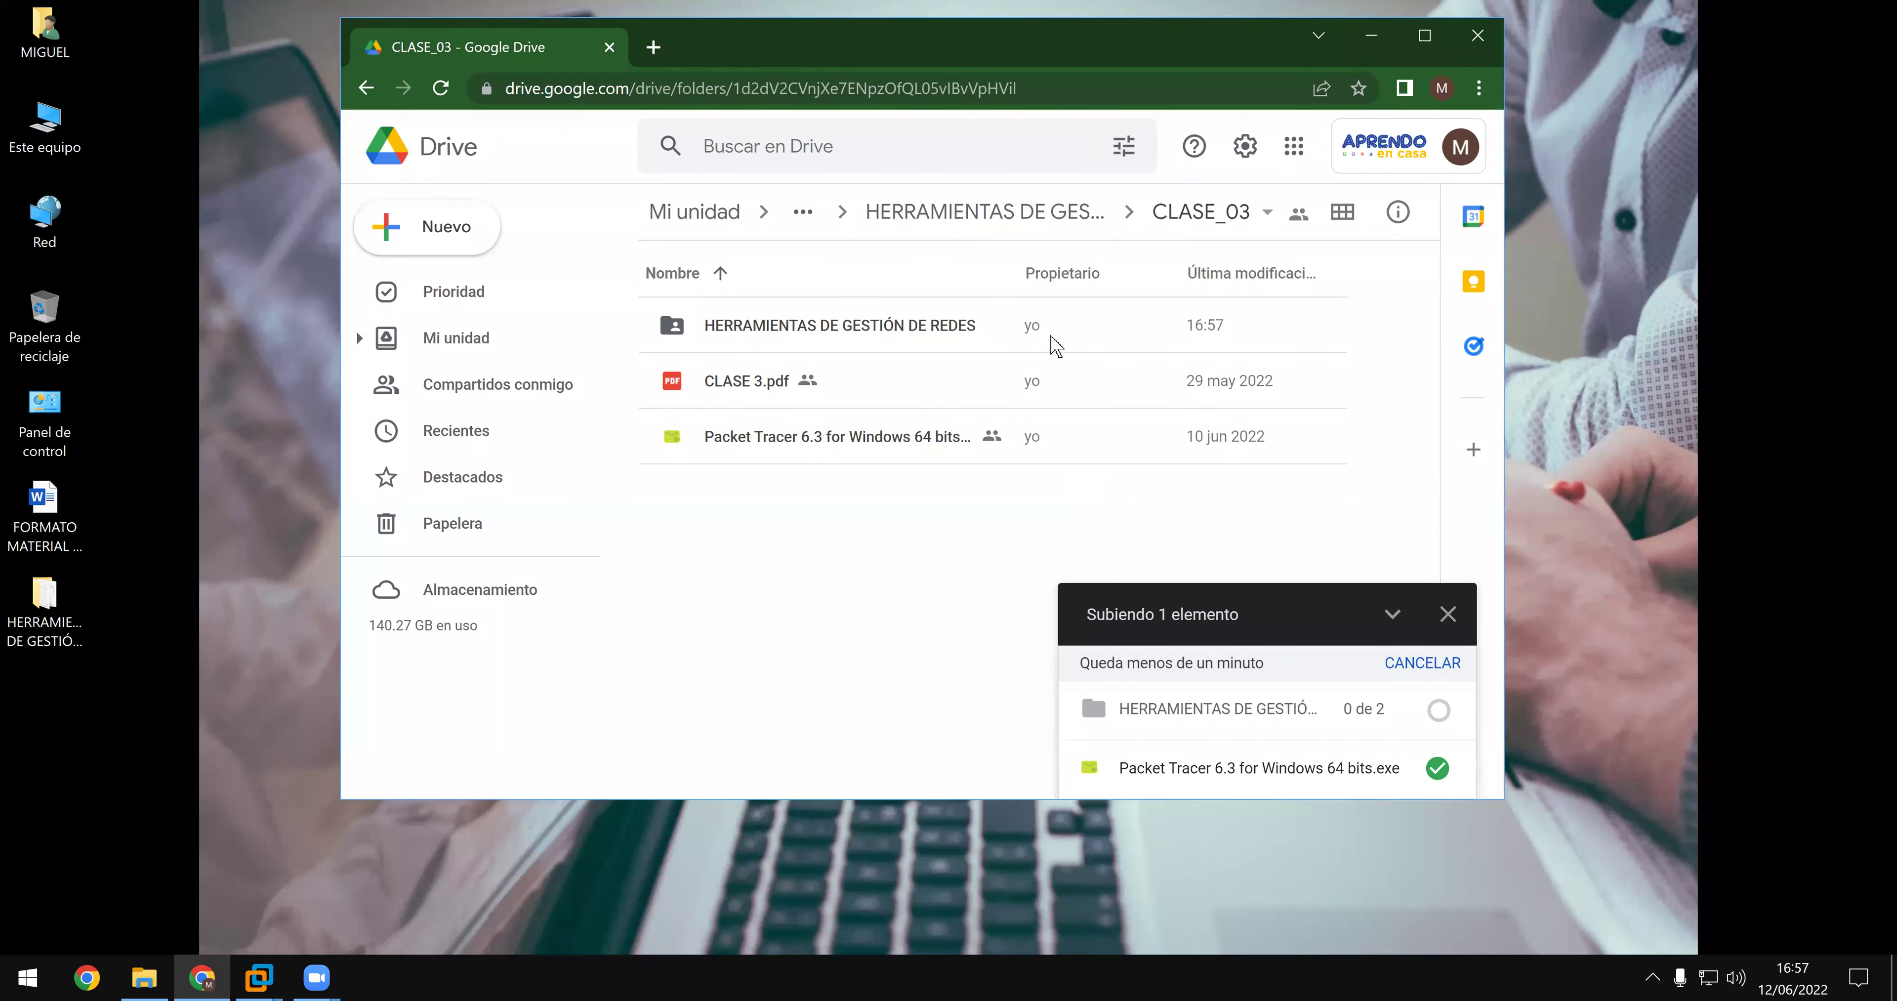
- Go back to the parent HERRAMIENTAS DE GESTIÓN DE REDES DE COMUNICACIÓN folder in Drive and minimize the browser
{"action": "left_click_drag", "start_coordinate": [1202, 72], "coordinate": [1134, 134]}
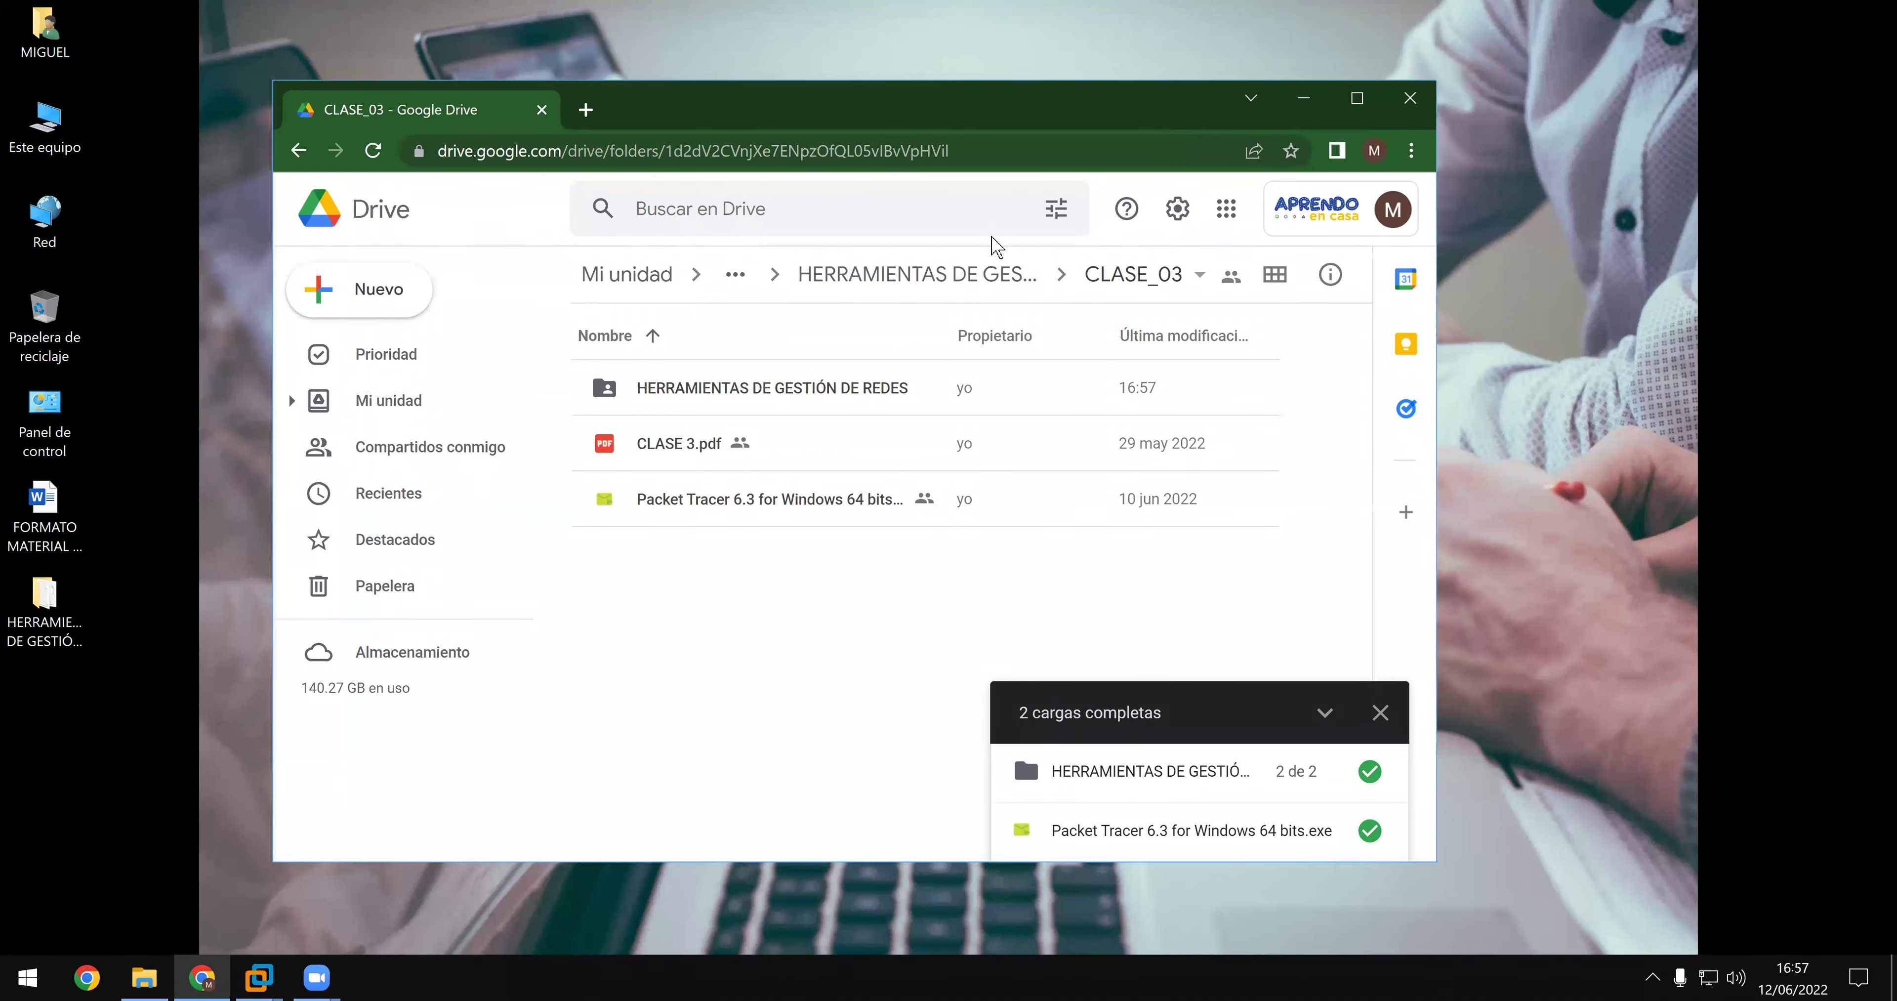
{"action": "left_click", "coordinate": [929, 276]}
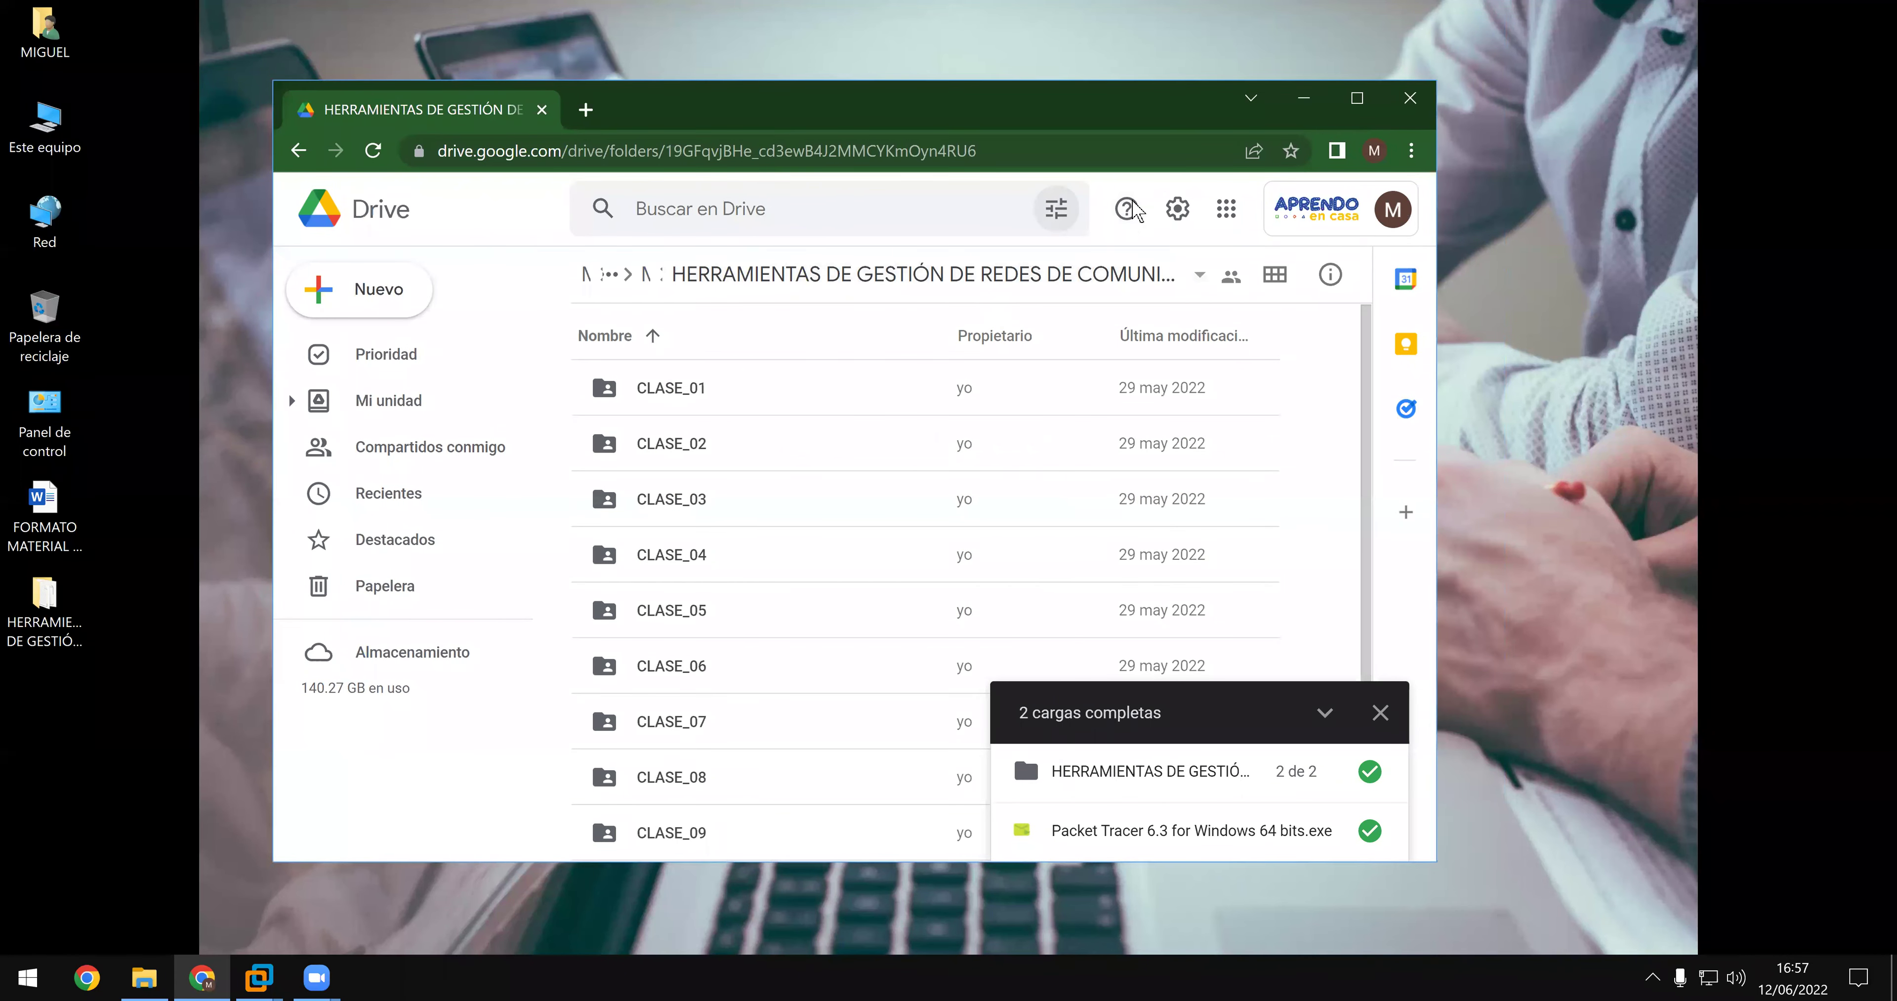
{"action": "left_click", "coordinate": [1293, 109]}
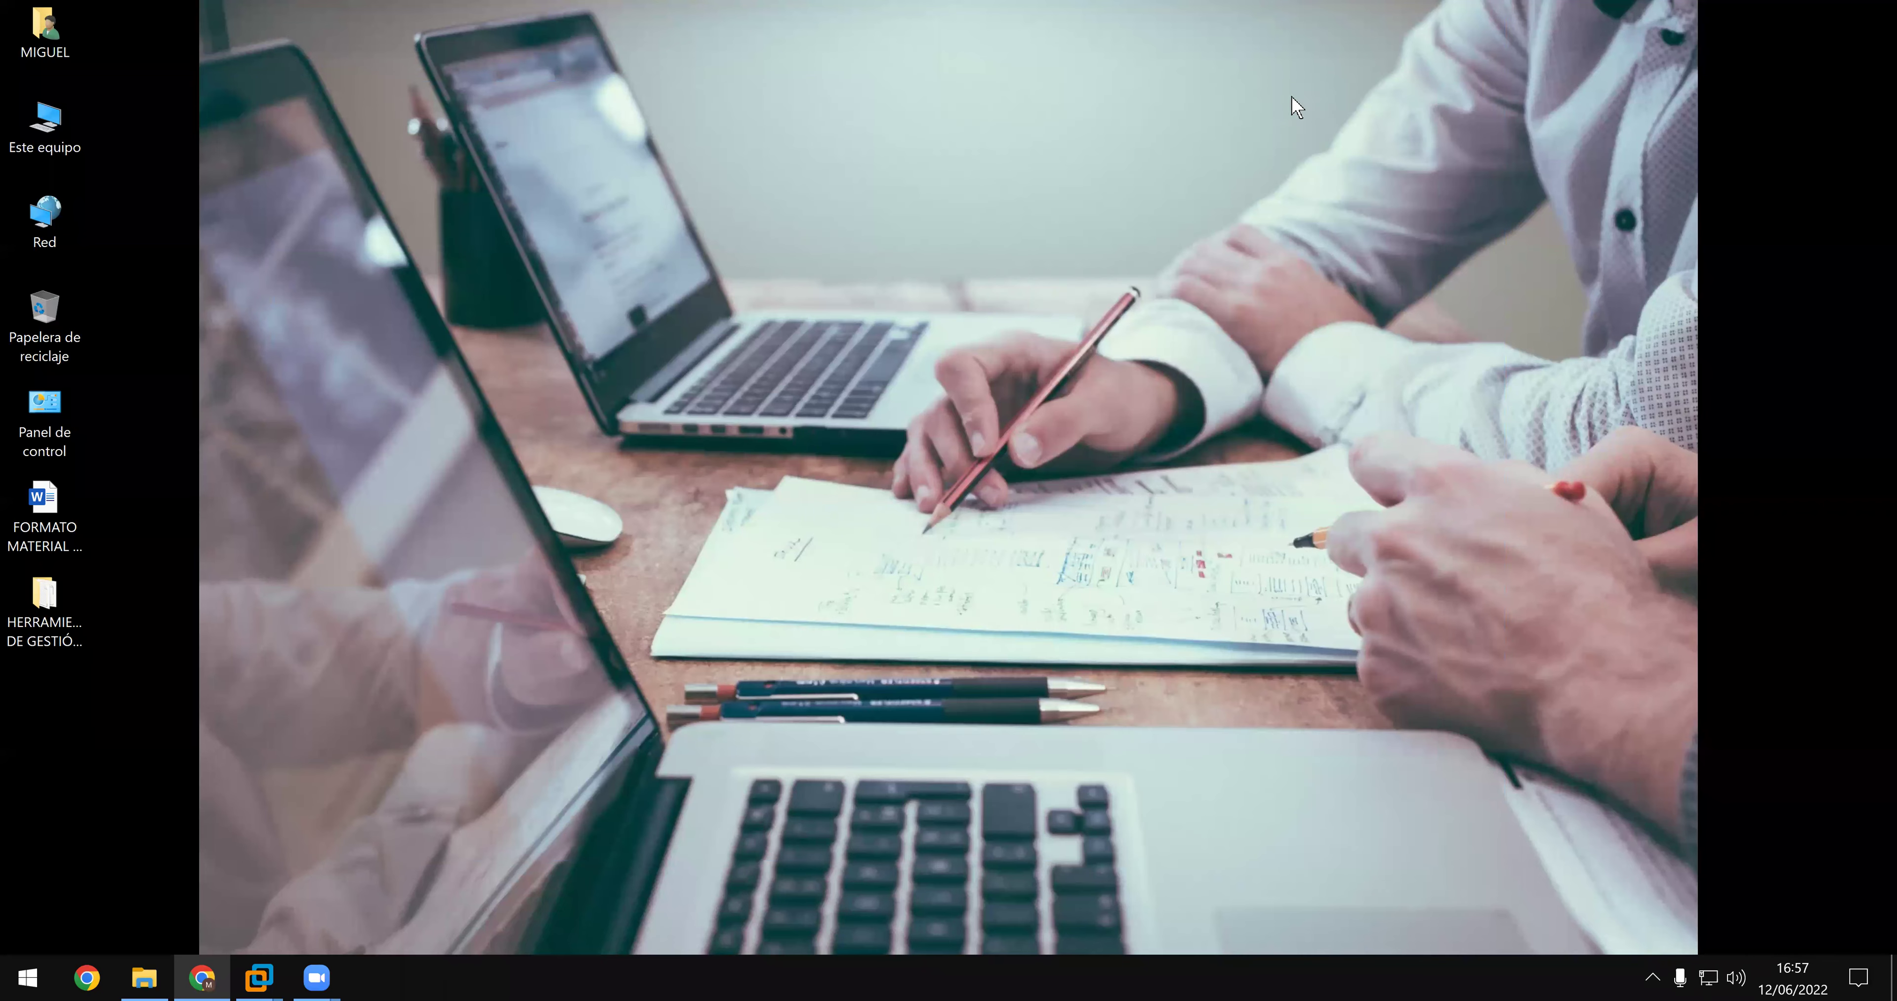